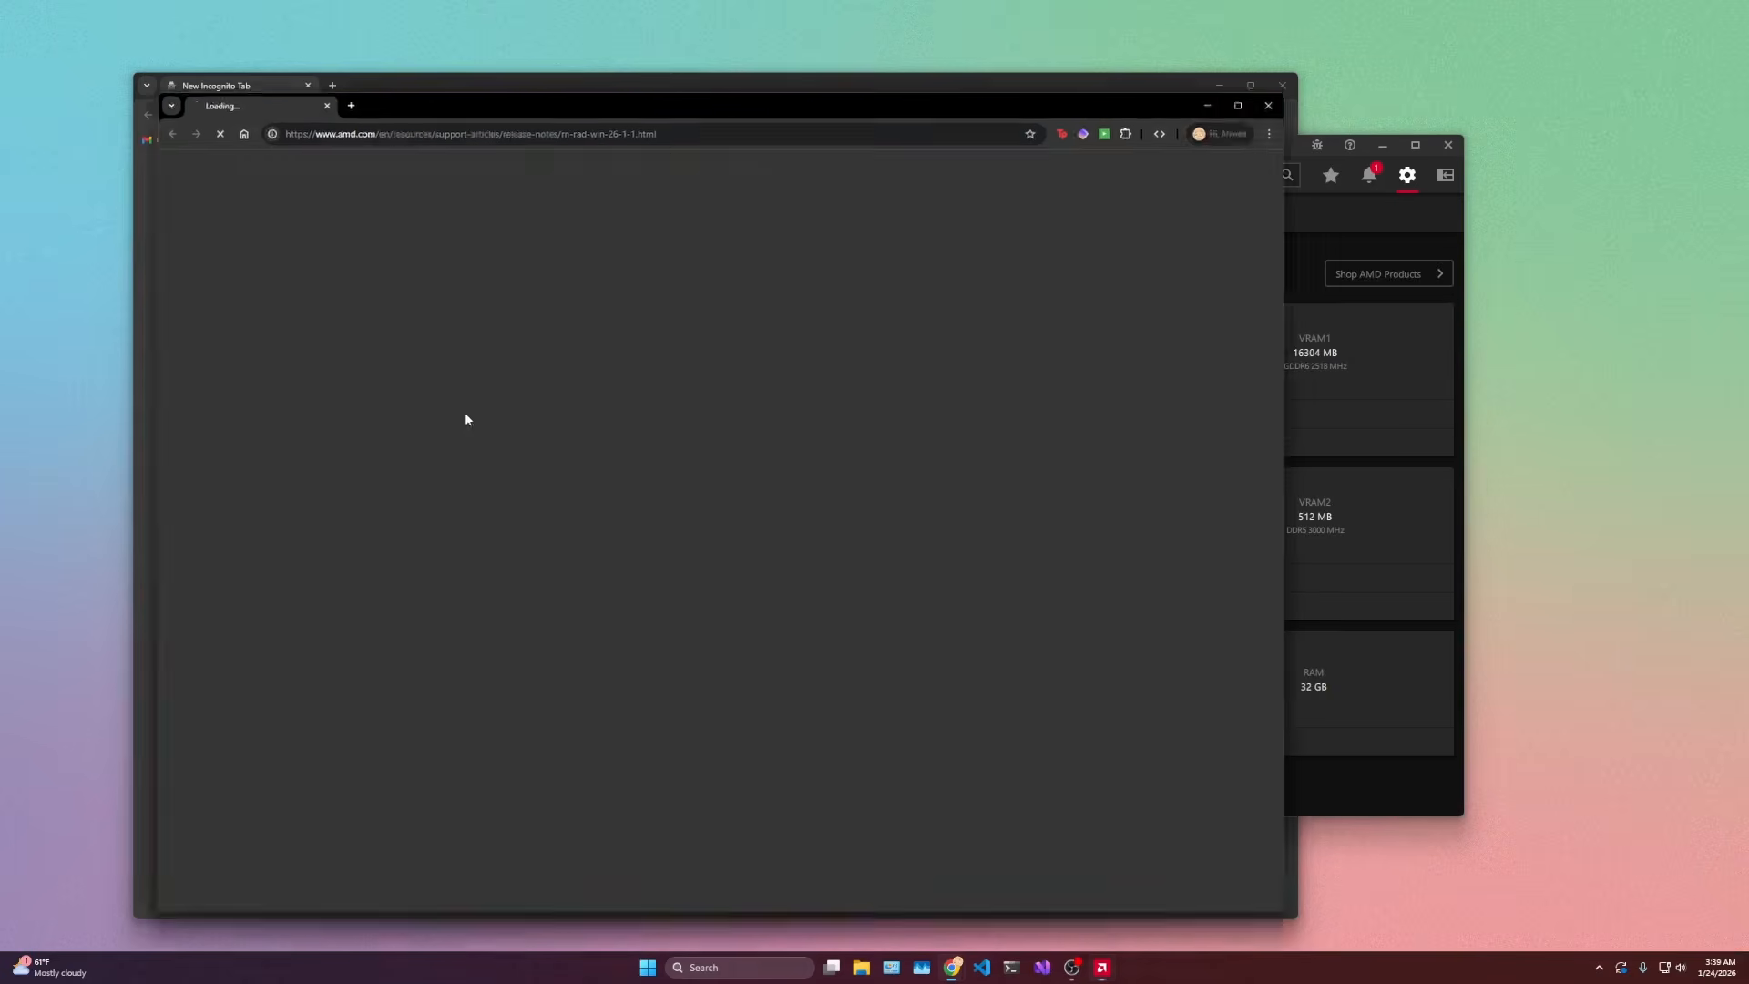
Step: Read the Highlights section of the AMD driver release notes, focusing on the new features entry
scroll(702, 407, down, 2)
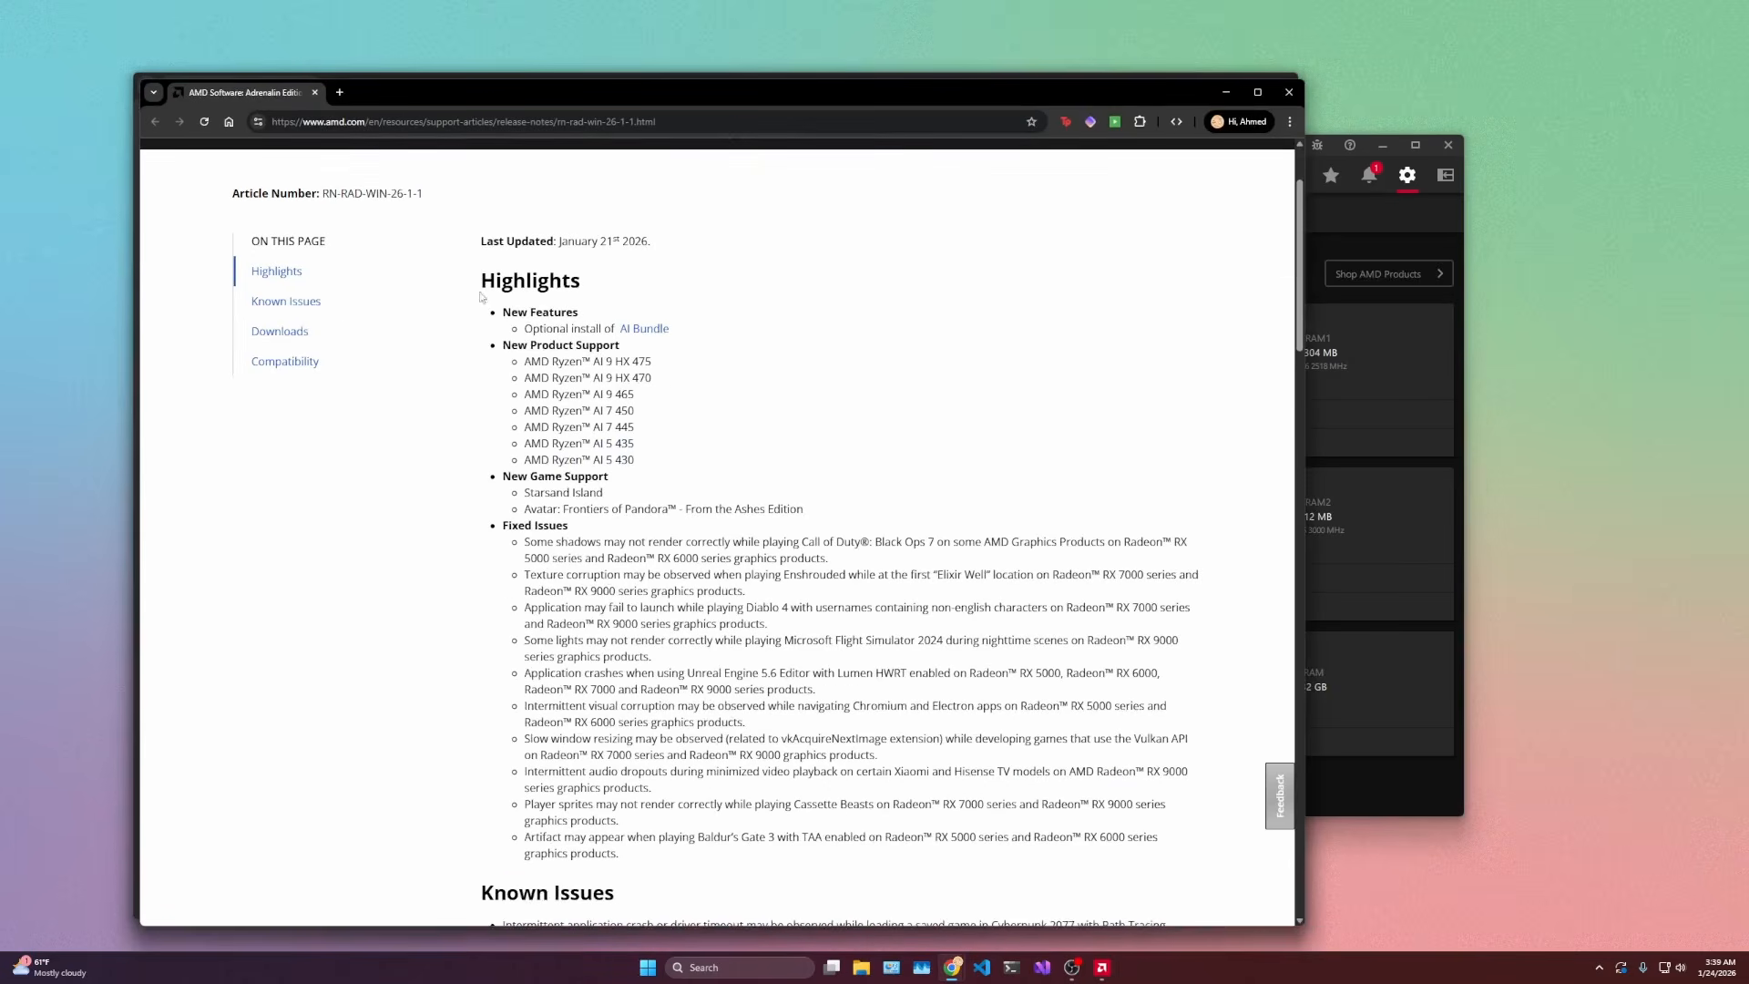
drag(446, 259, 590, 348)
click(756, 376)
scroll(761, 381, down, 1)
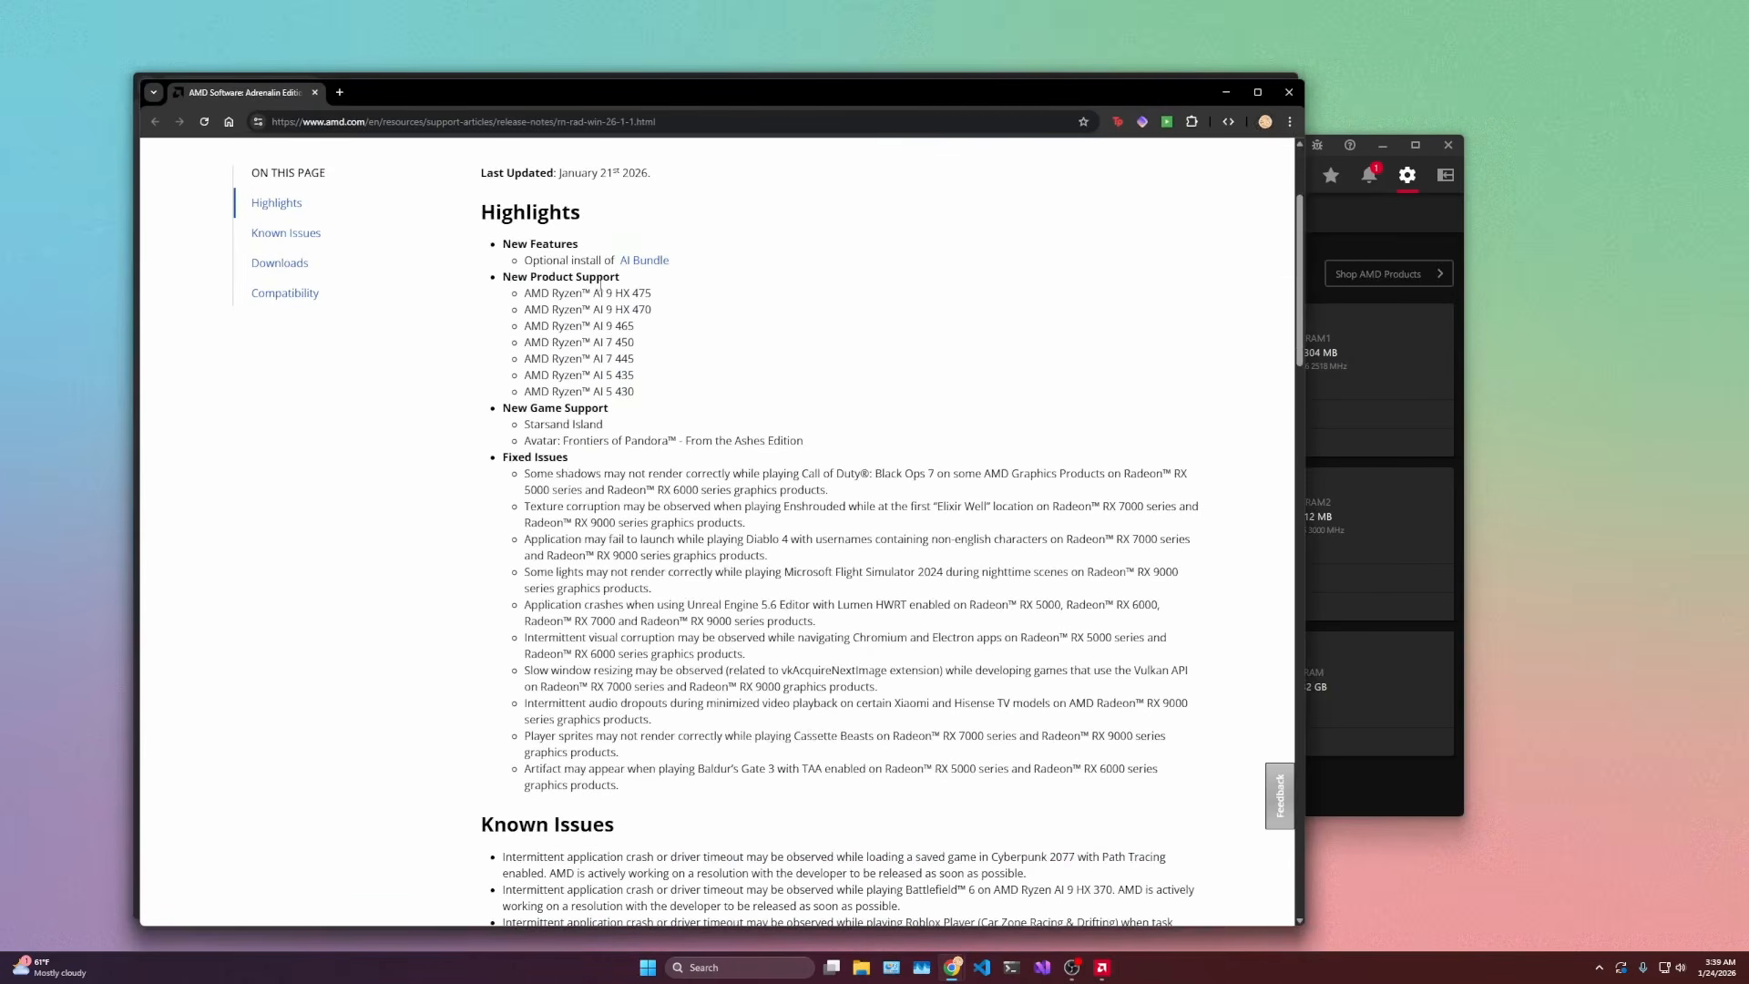
scroll(656, 351, up, 1)
drag(526, 334, 665, 331)
click(716, 336)
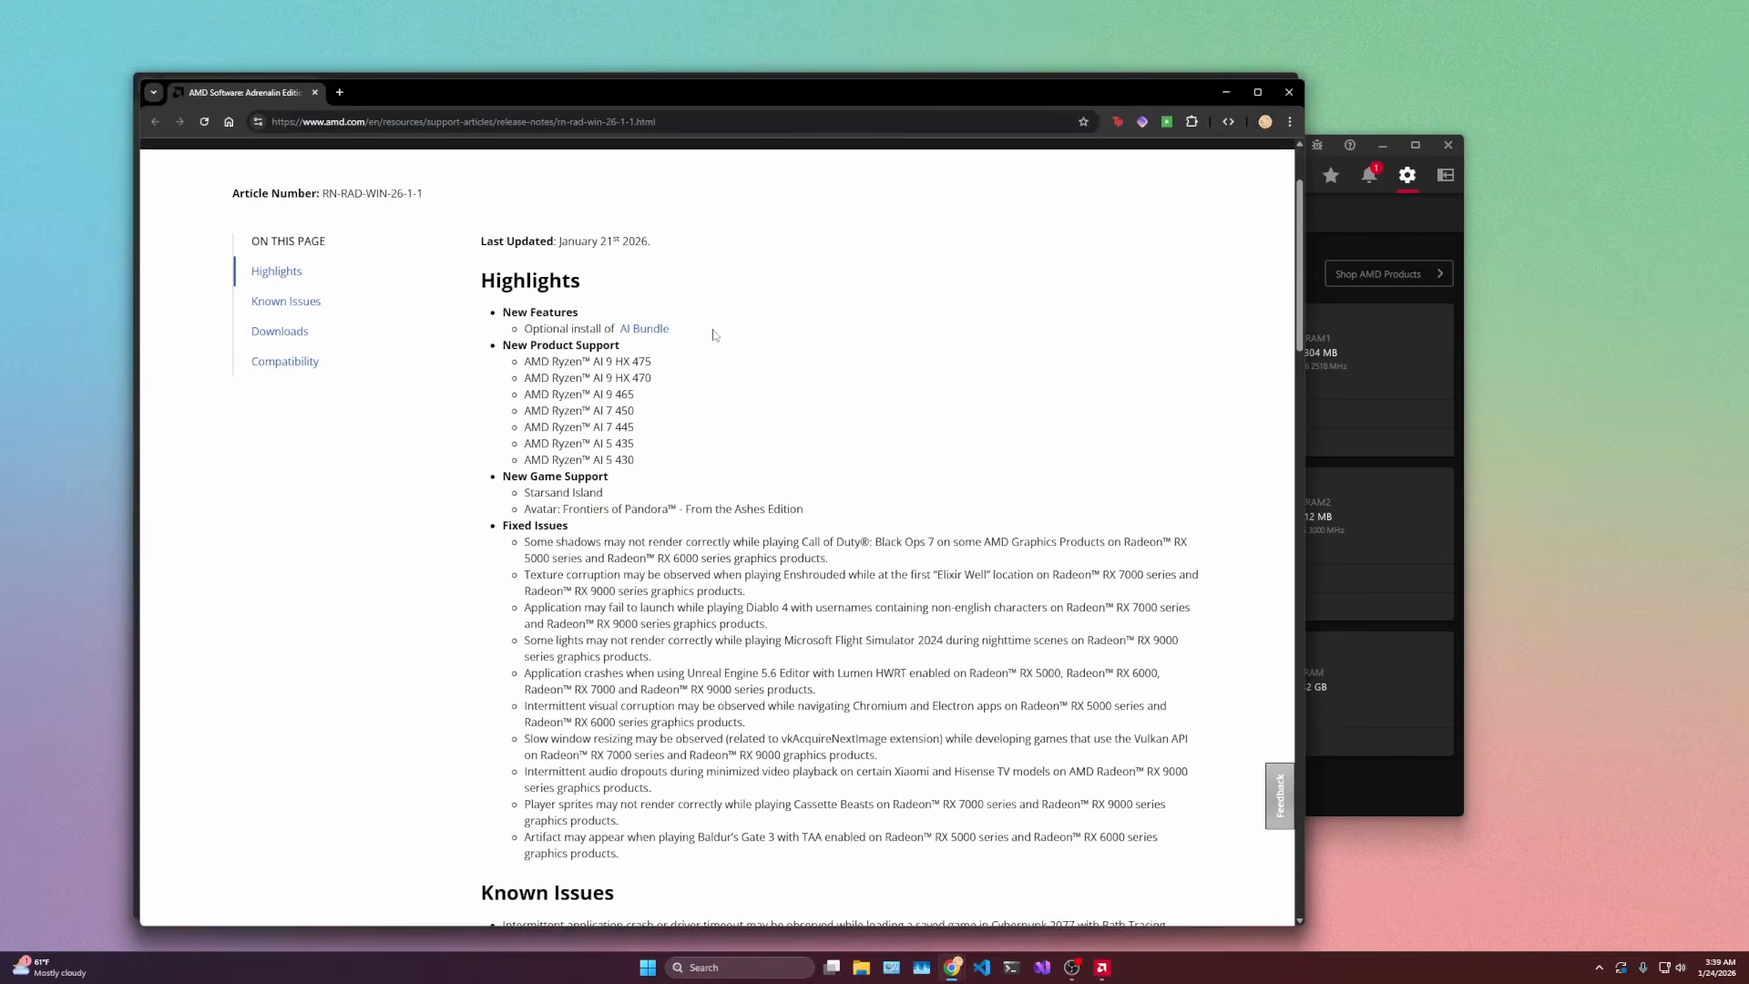
Step: Open the AI Bundle article linked in the release notes and read through to its installer section
middle_click(638, 334)
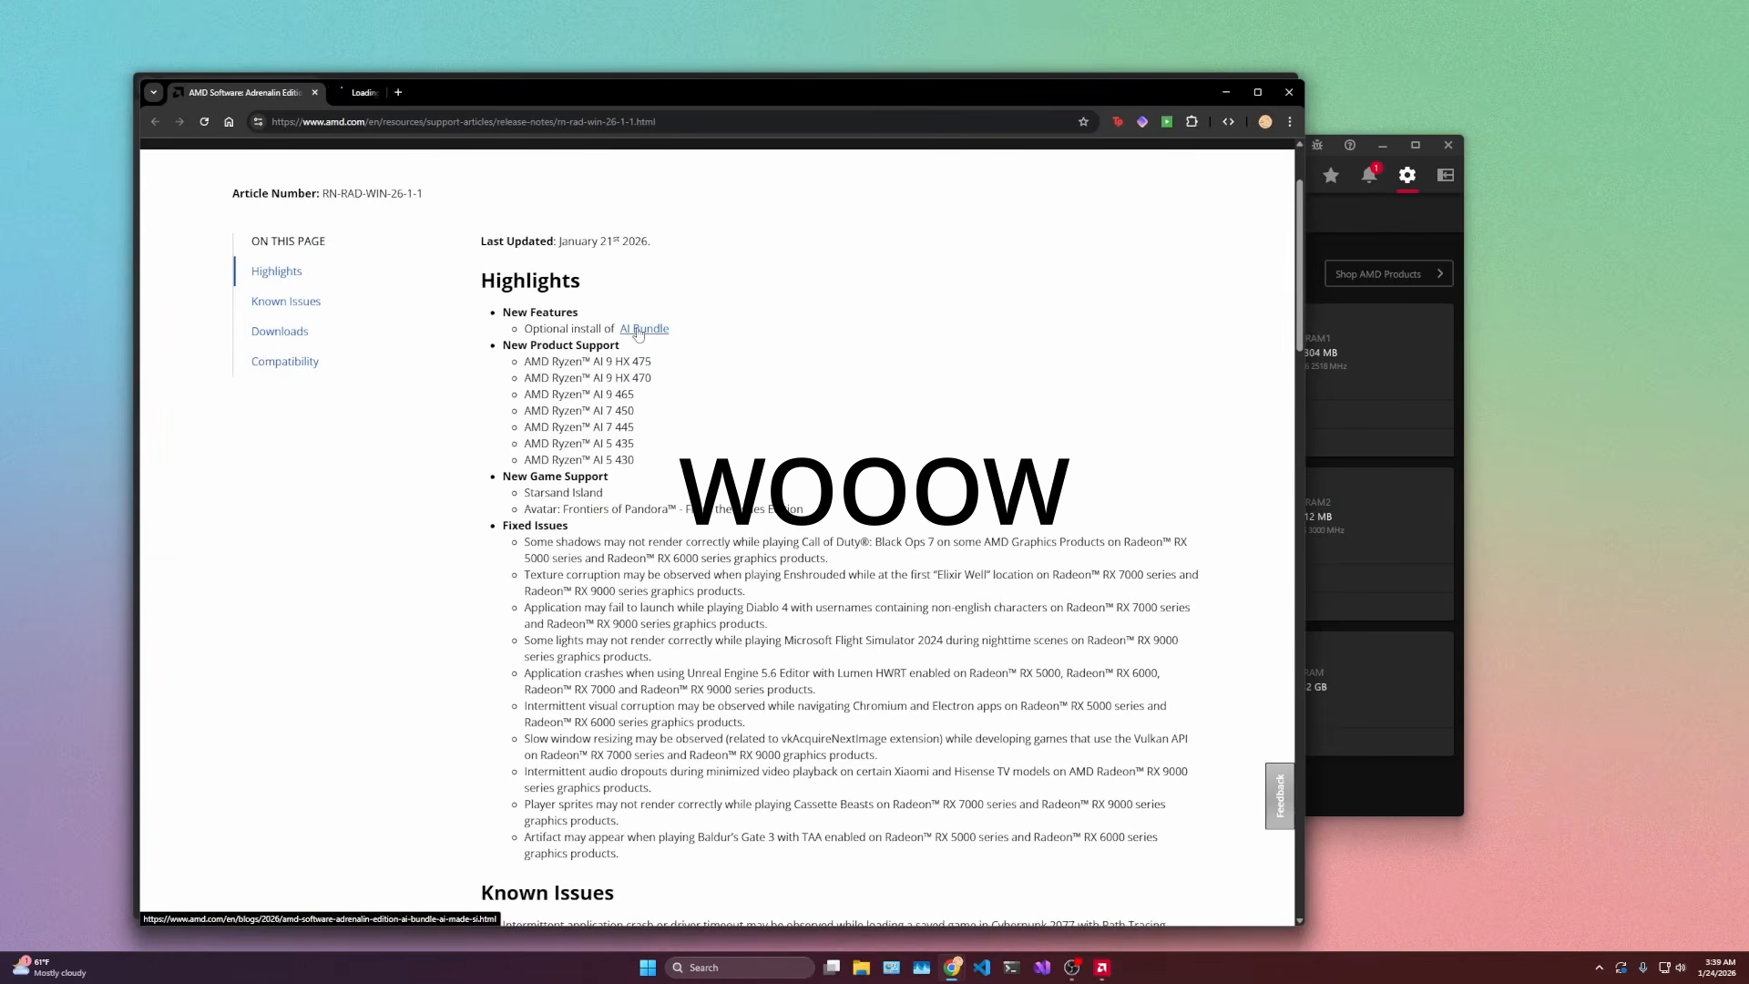
drag(558, 242, 662, 247)
click(374, 93)
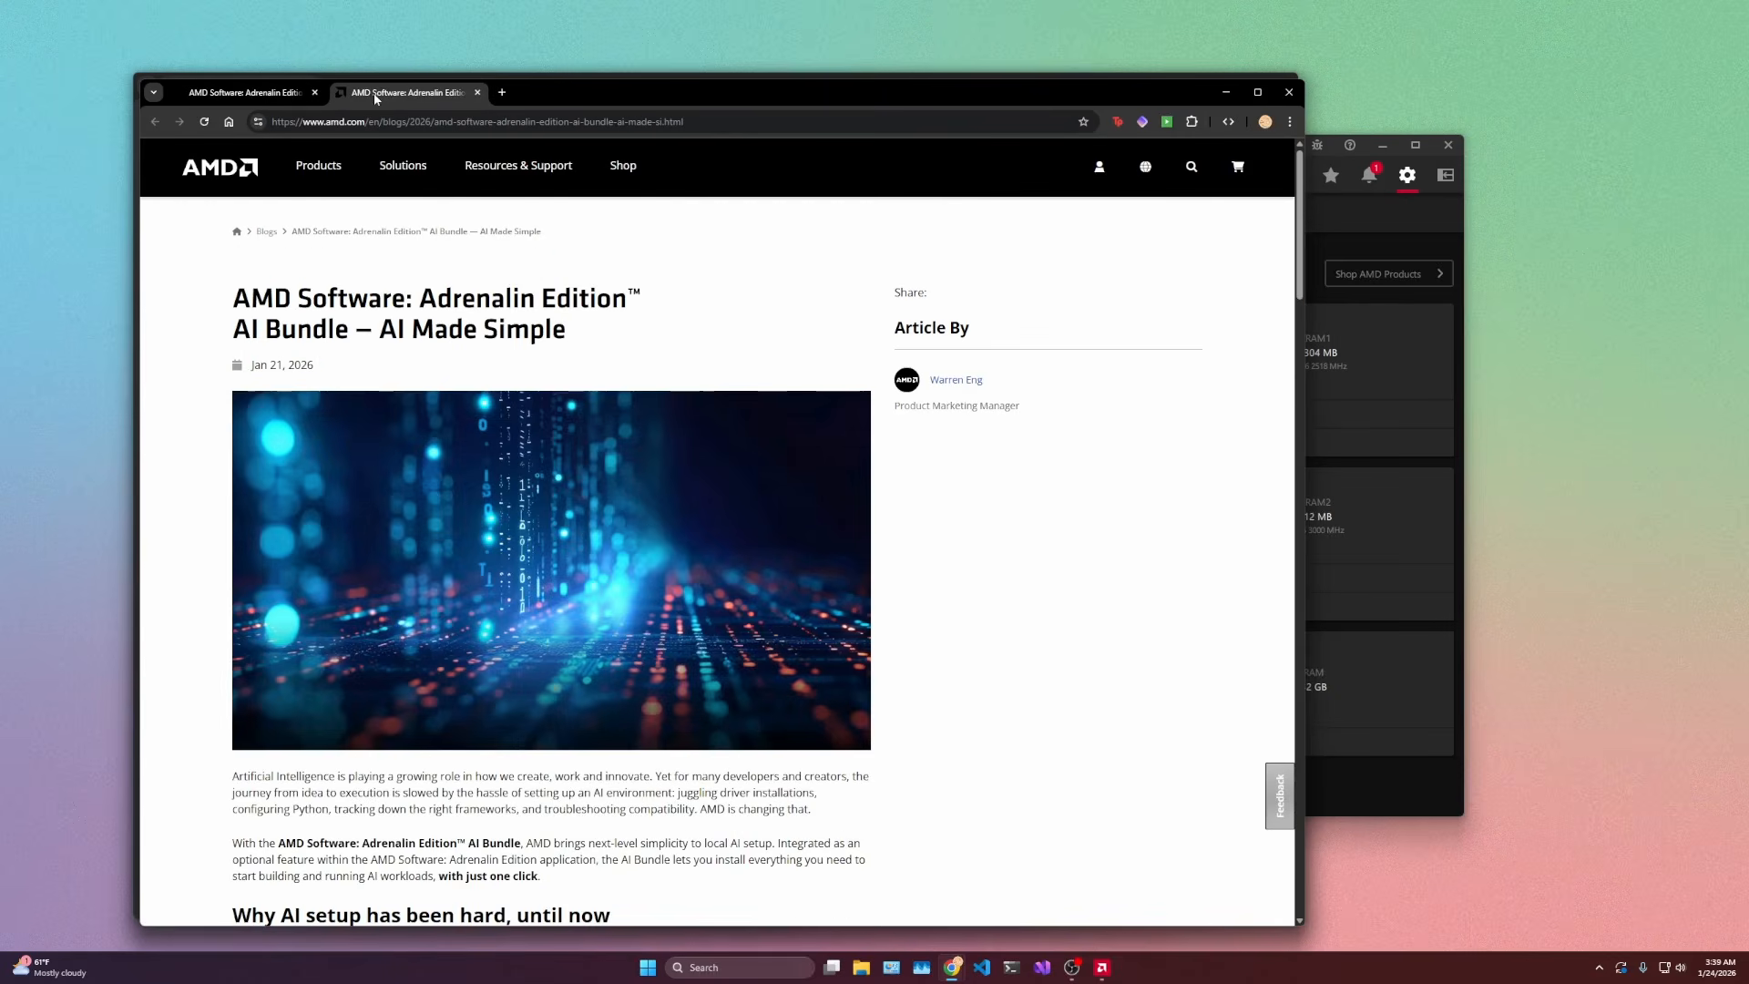
scroll(511, 315, down, 7)
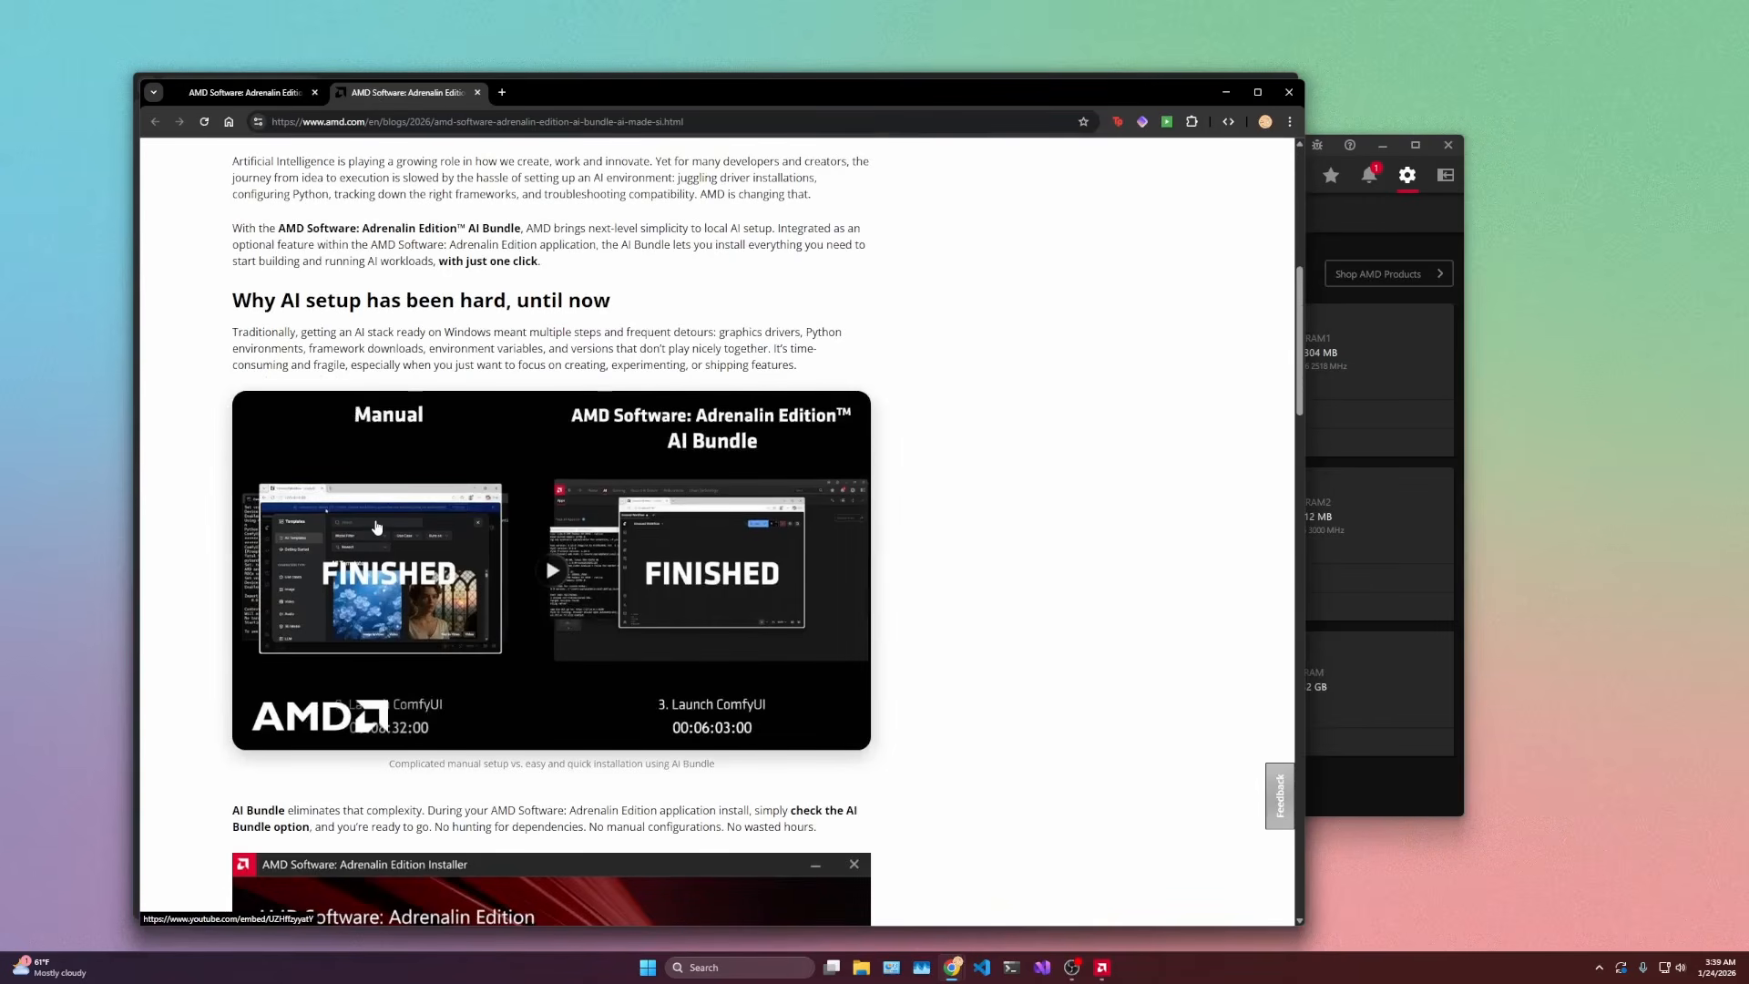
scroll(377, 527, down, 1)
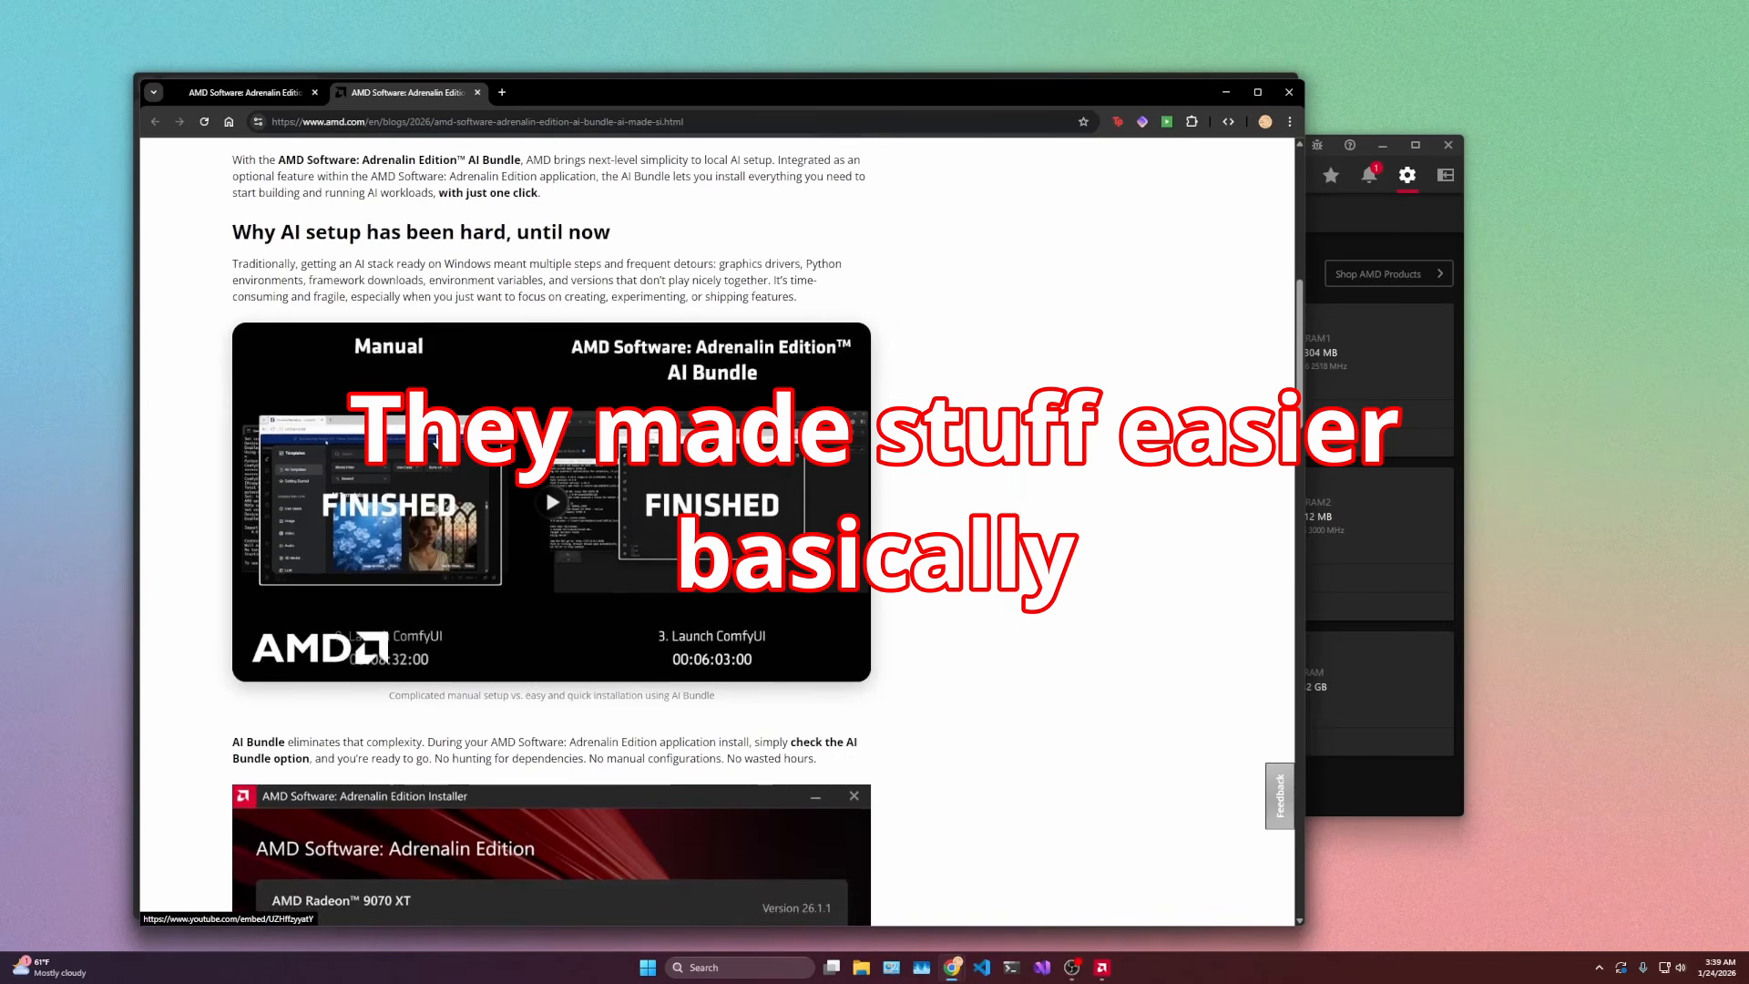
scroll(433, 444, down, 2)
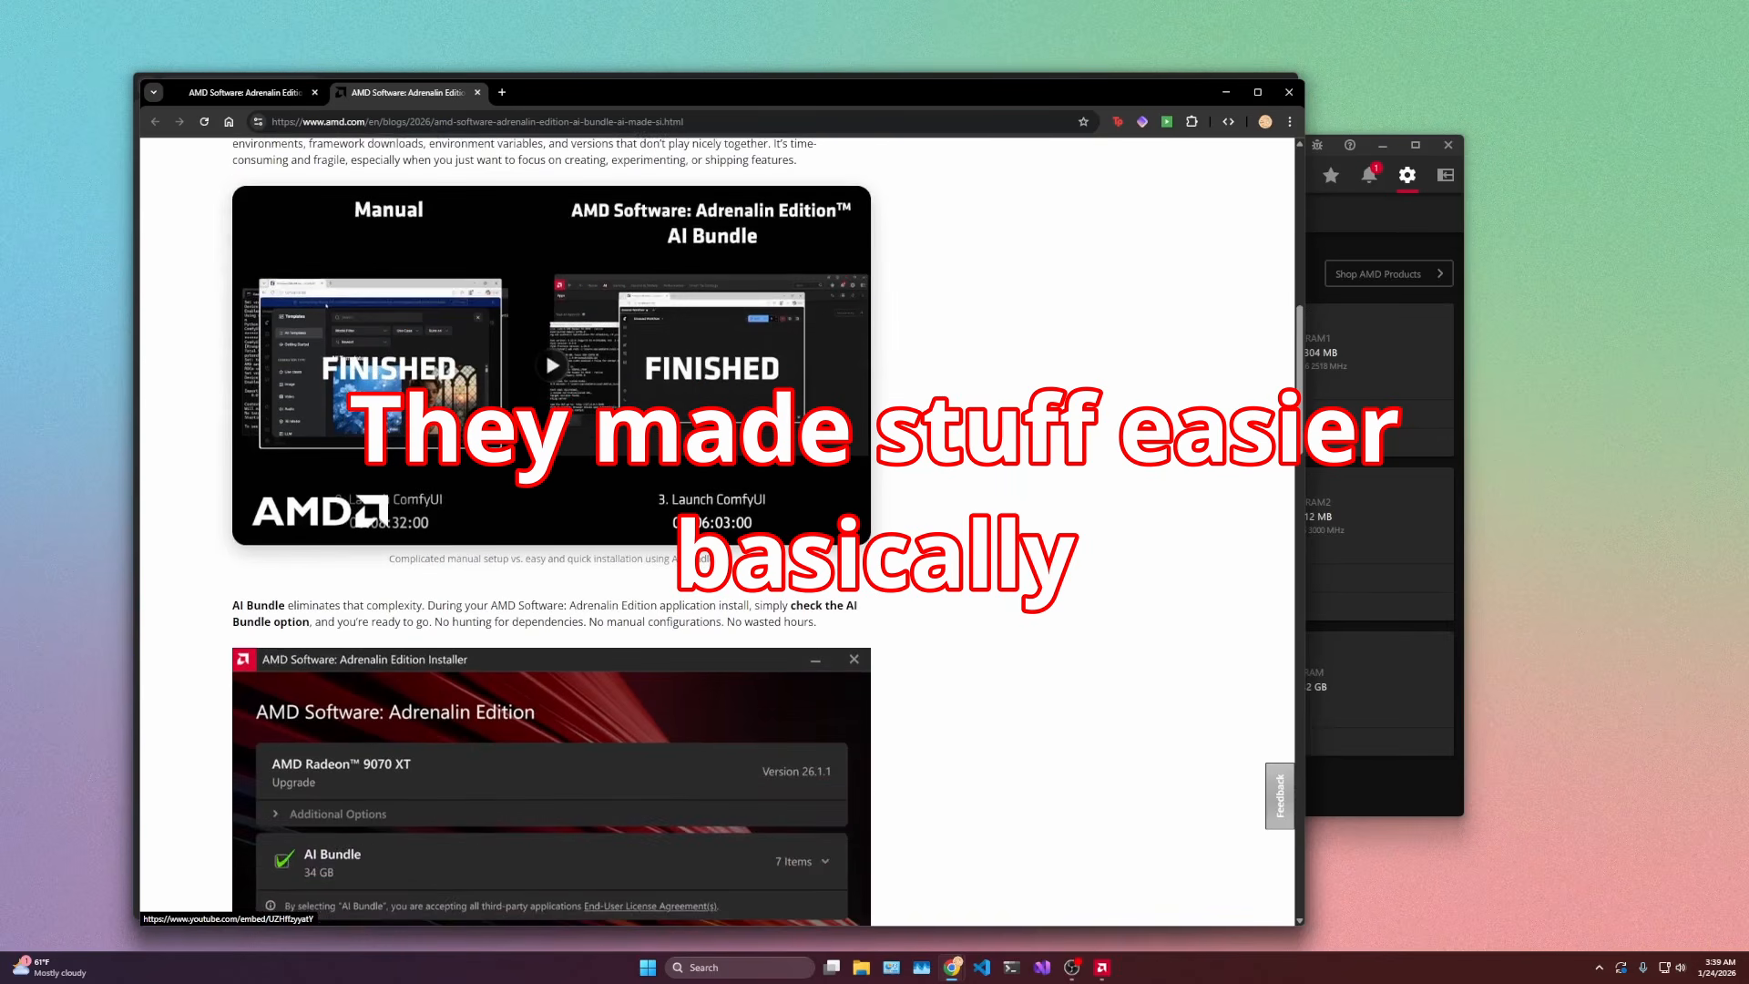
scroll(416, 446, down, 4)
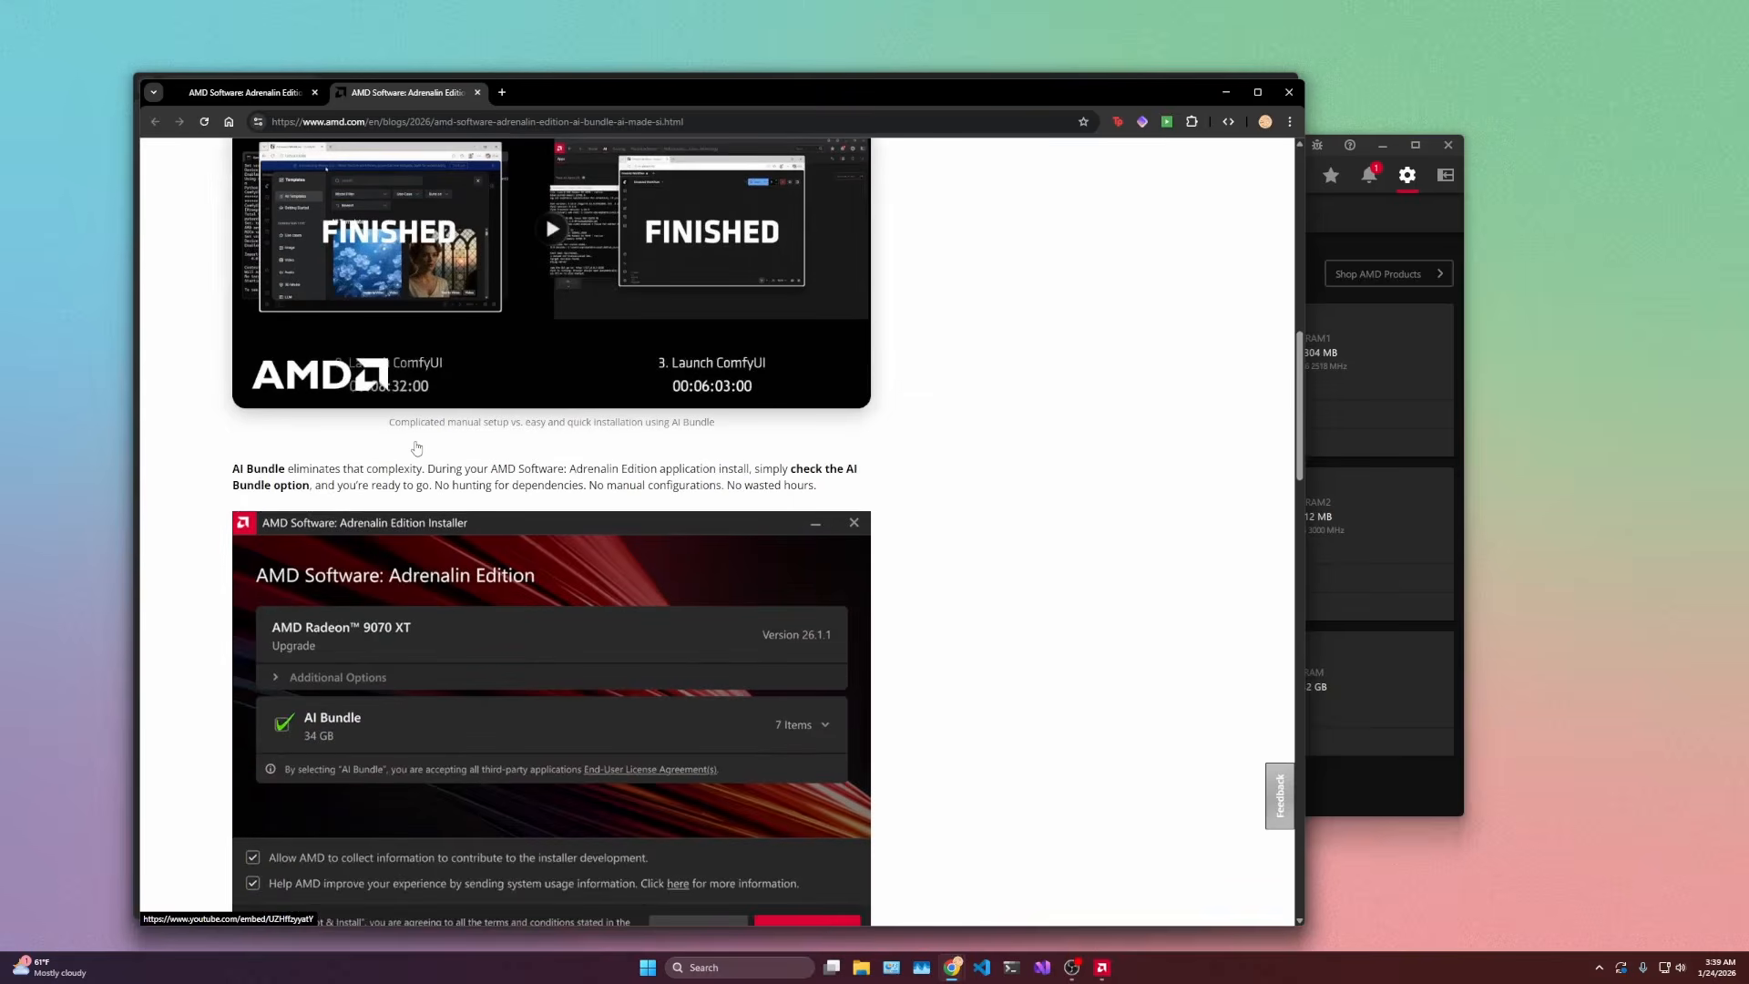
scroll(336, 390, down, 6)
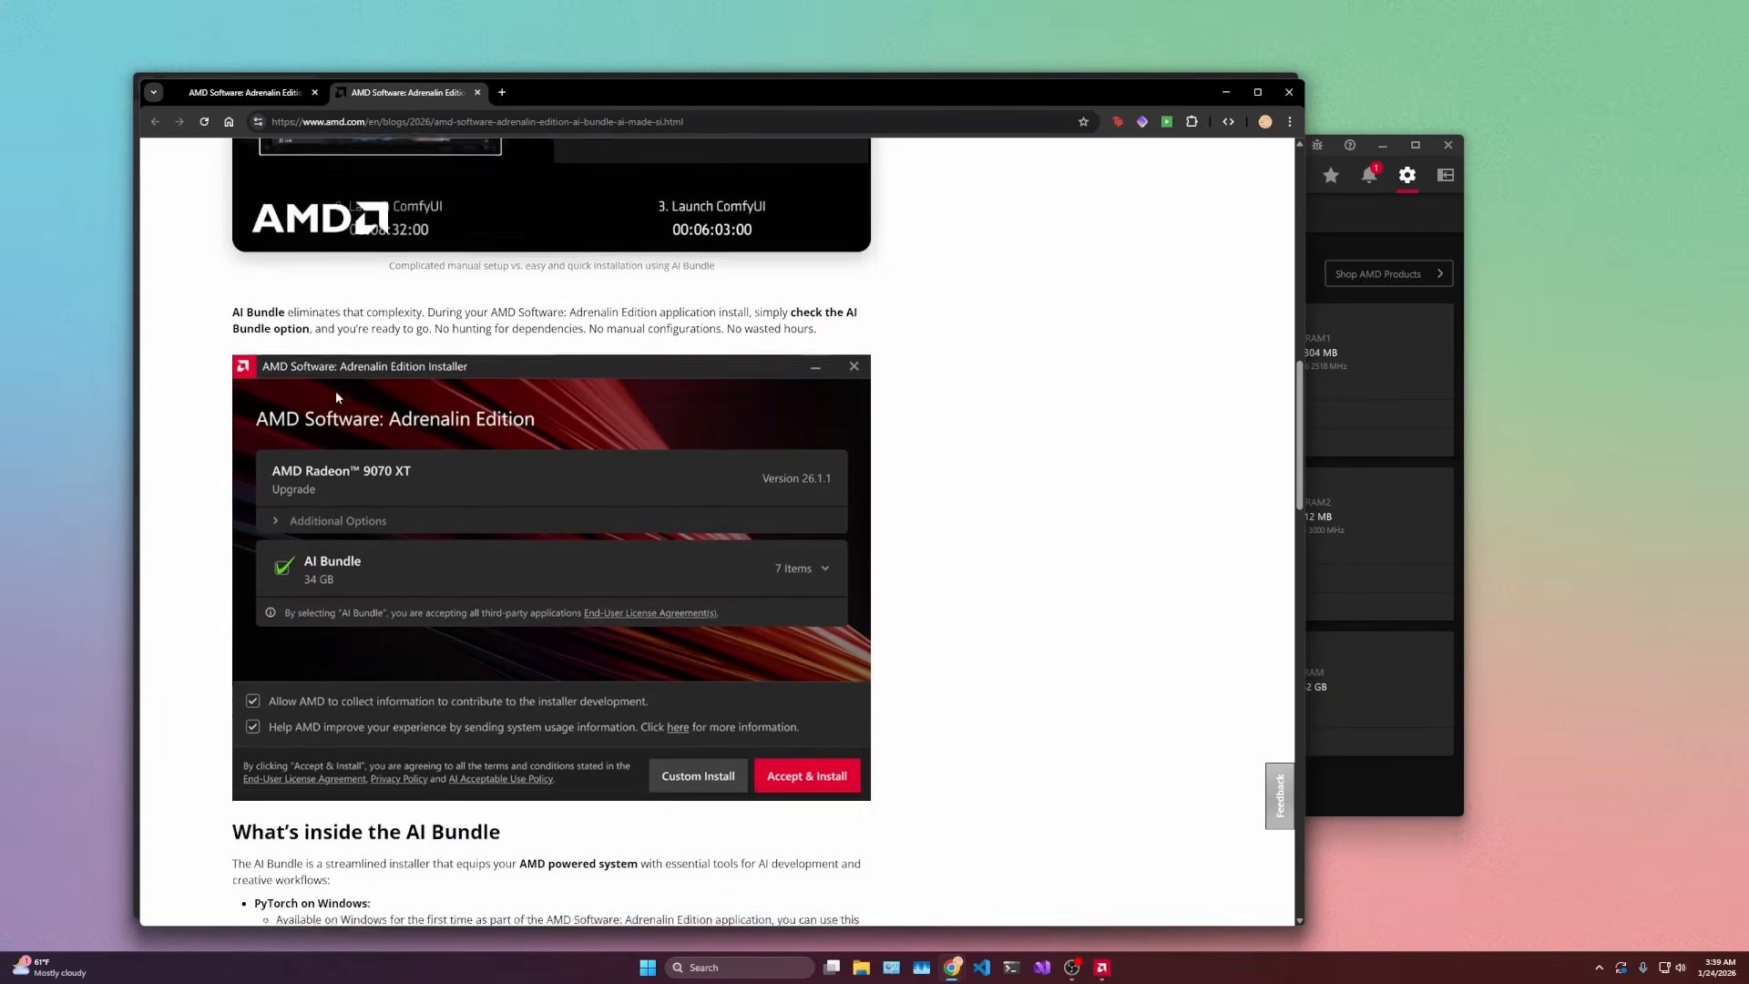
scroll(465, 447, down, 2)
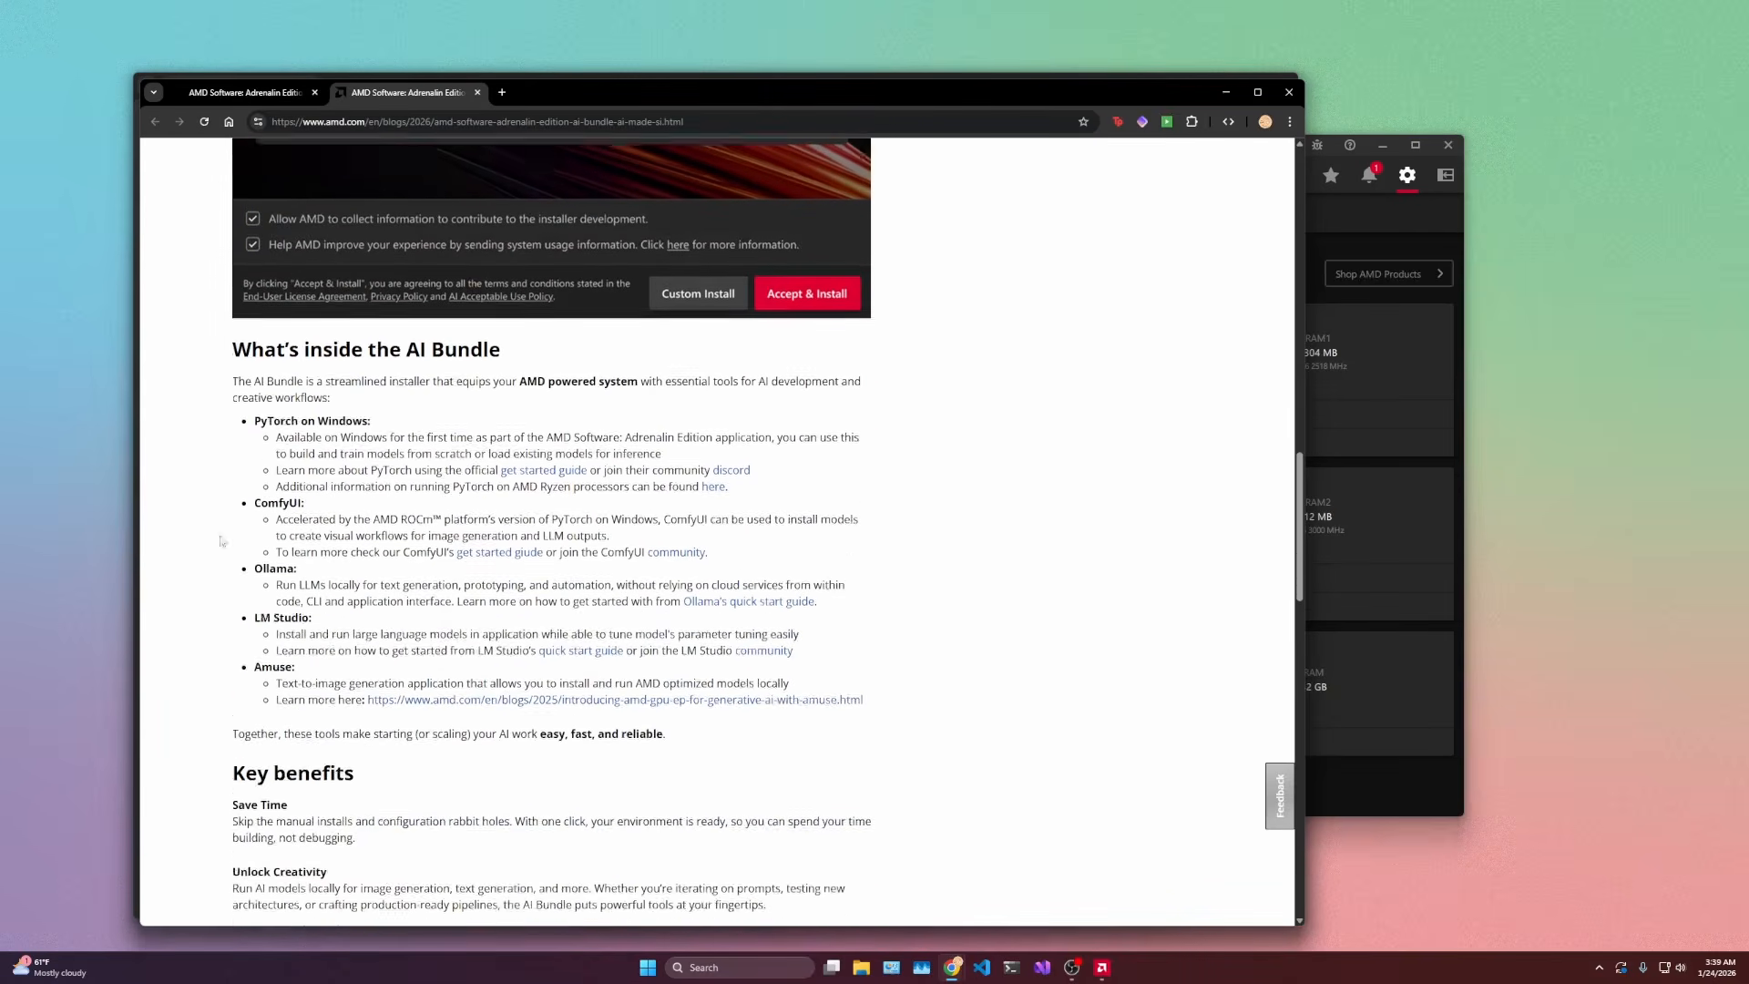
Step: Examine the tools listed under "What's inside the AI Bundle", then read on through the getting-started instructions
drag(251, 373, 375, 396)
click(434, 398)
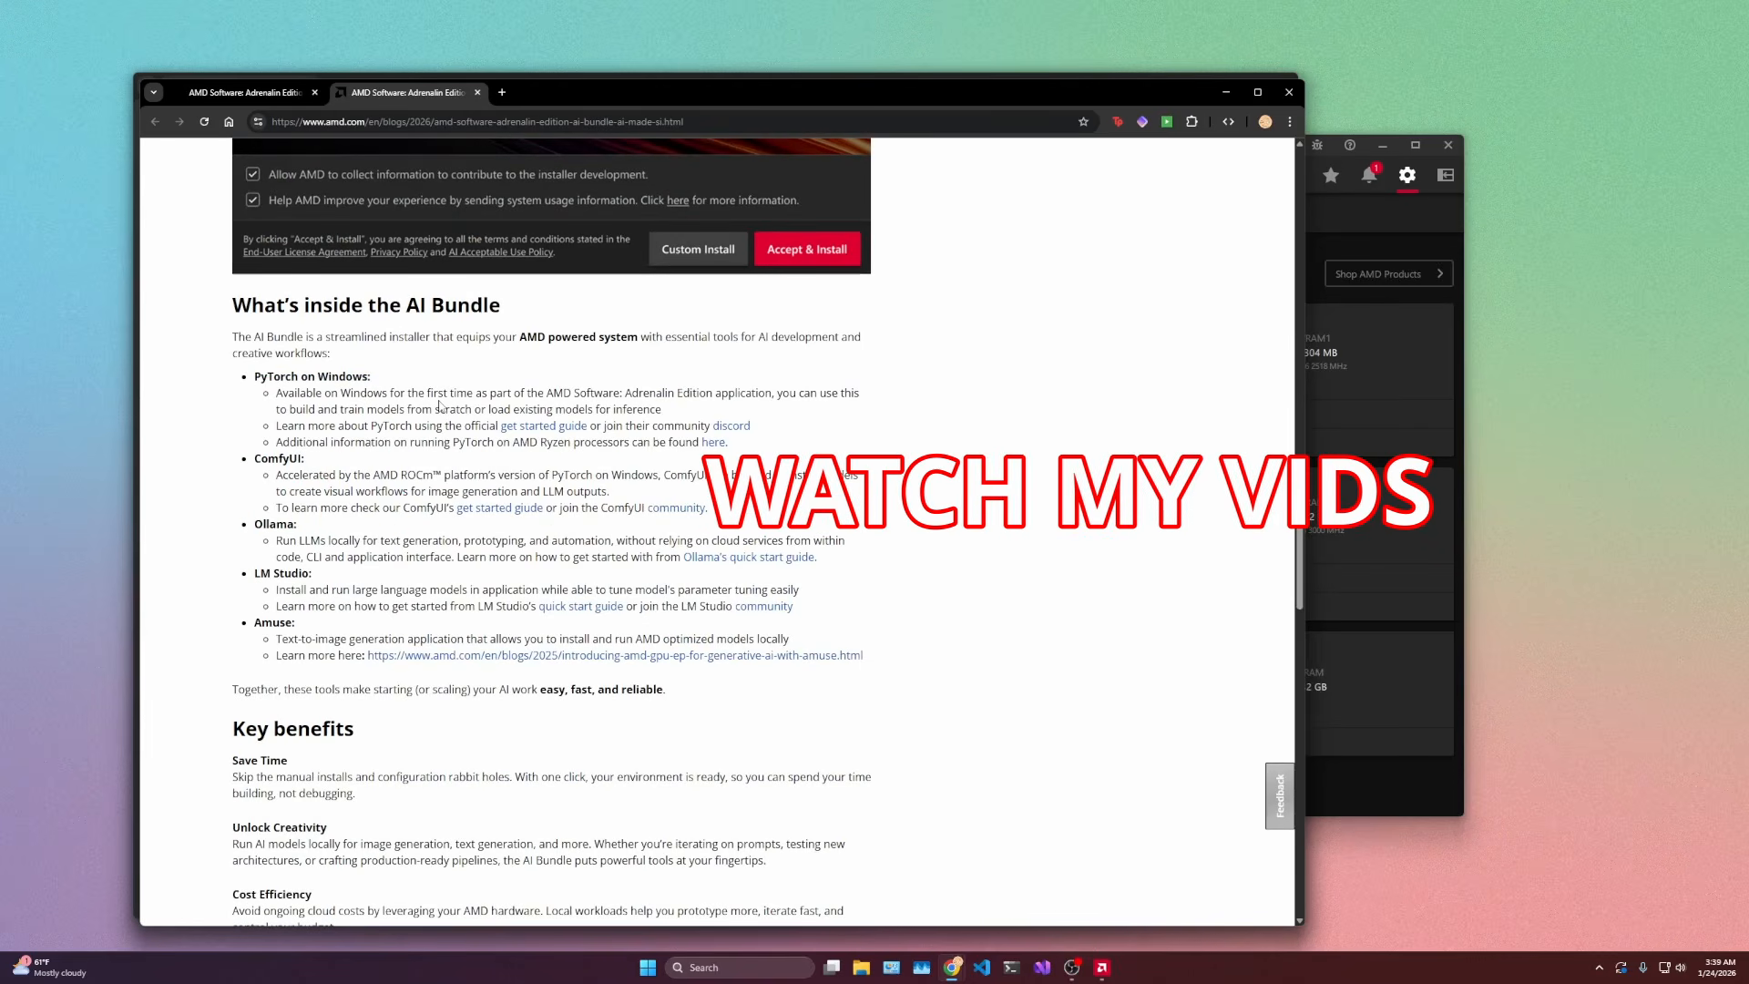
scroll(322, 512, down, 1)
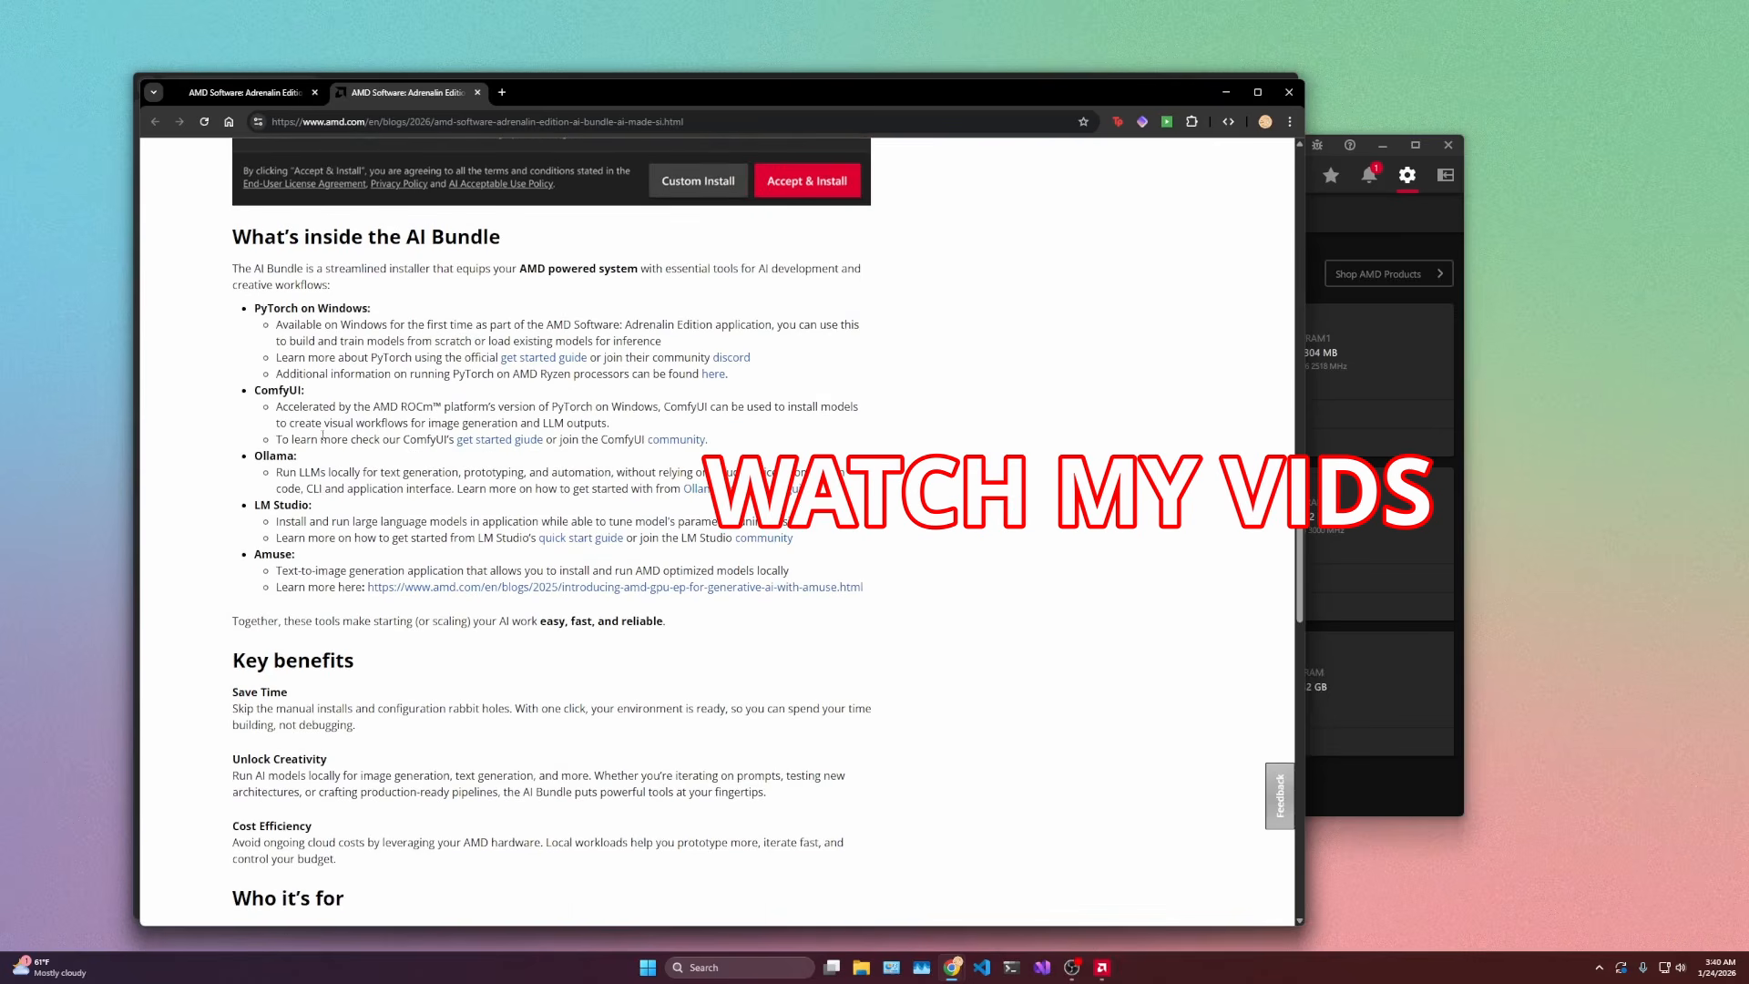
drag(341, 308, 255, 308)
click(342, 356)
drag(255, 506, 349, 554)
click(351, 554)
scroll(364, 544, down, 2)
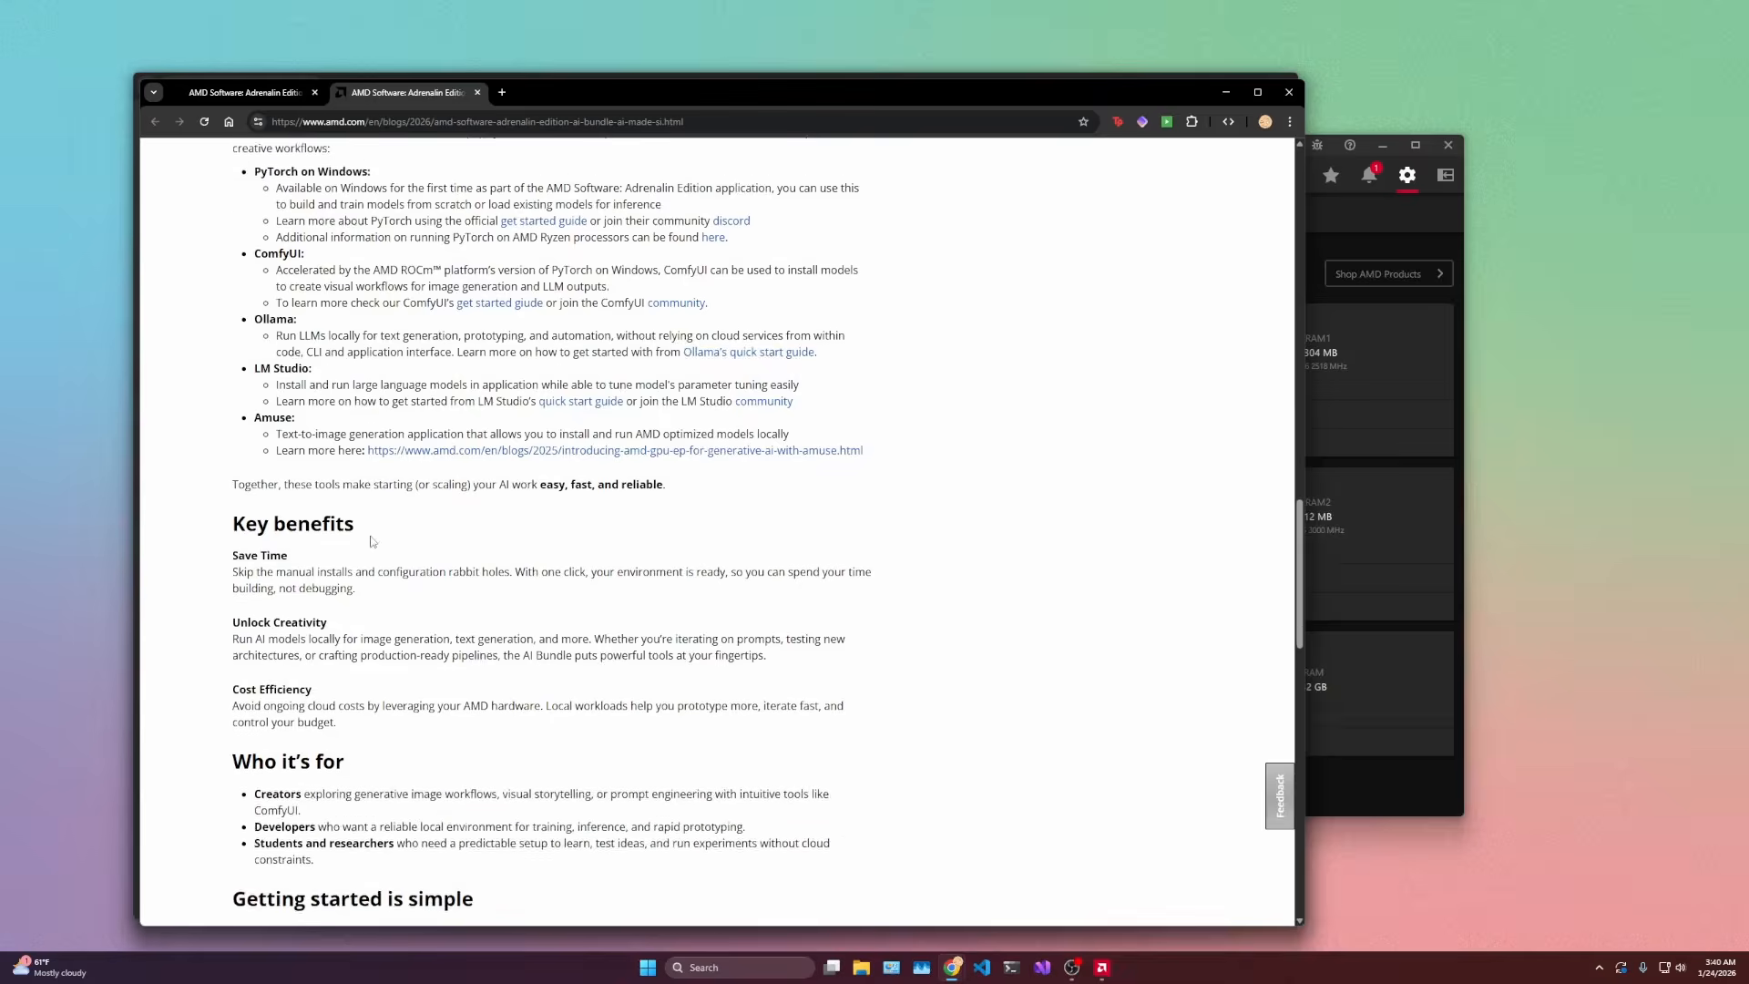
drag(255, 350, 272, 350)
click(329, 350)
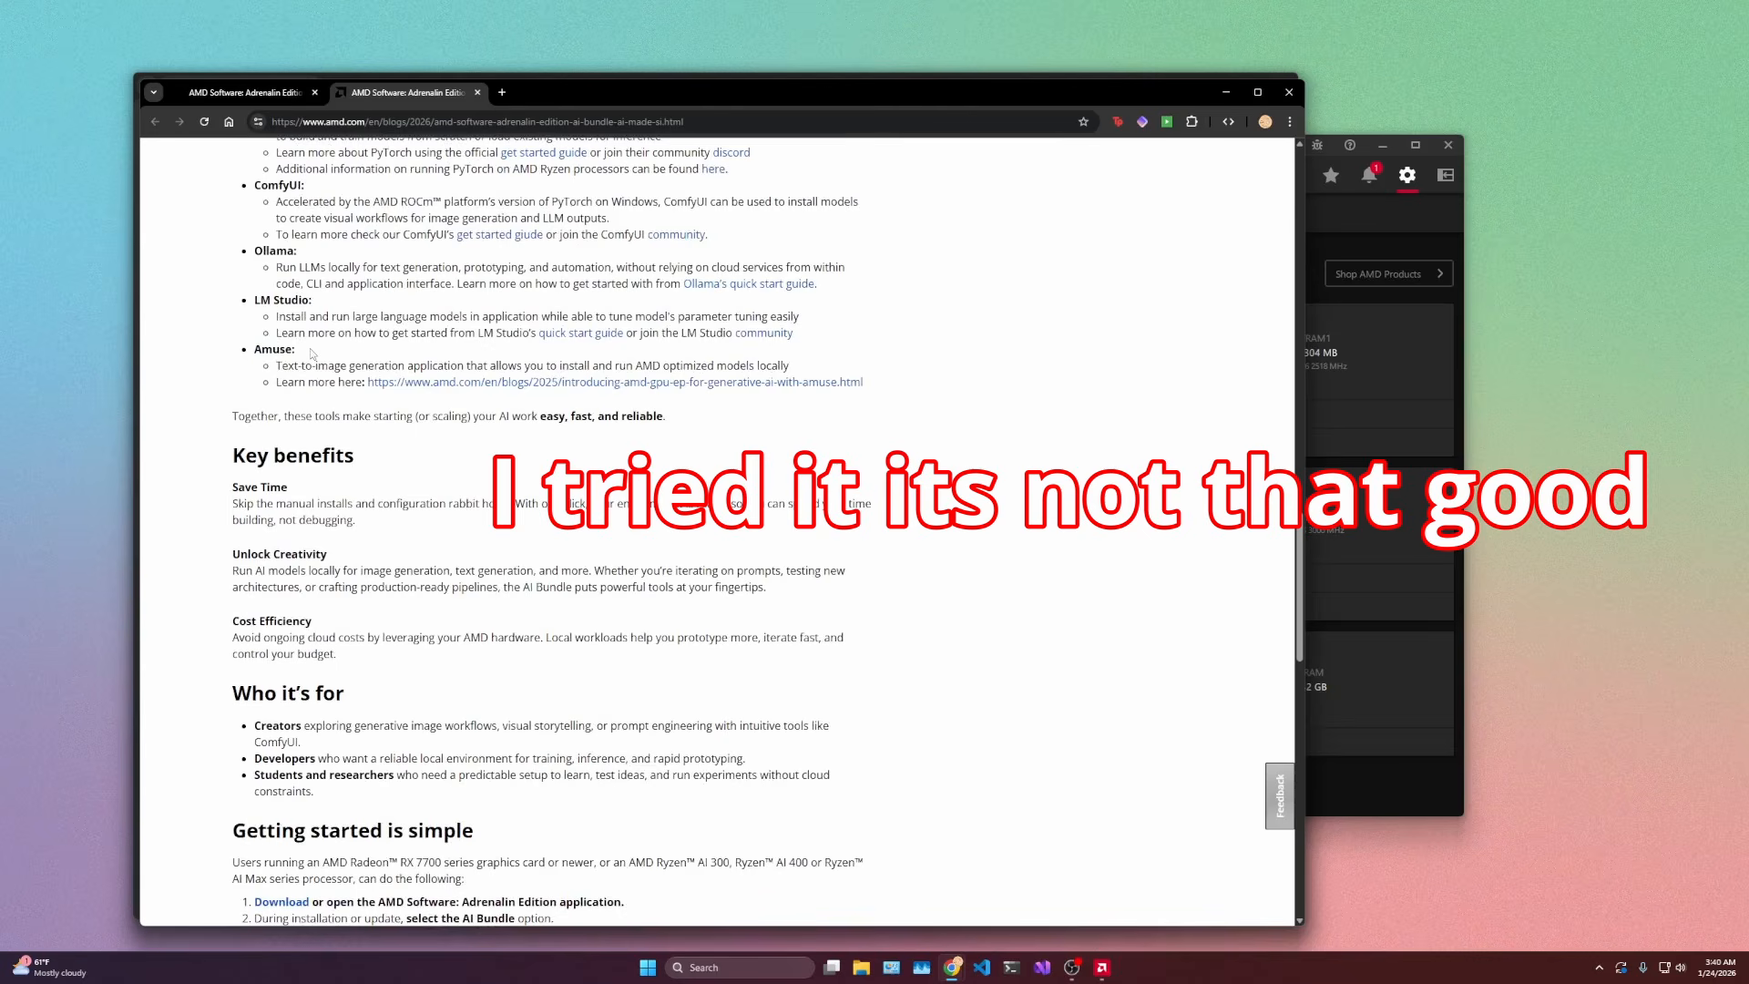
scroll(313, 354, down, 6)
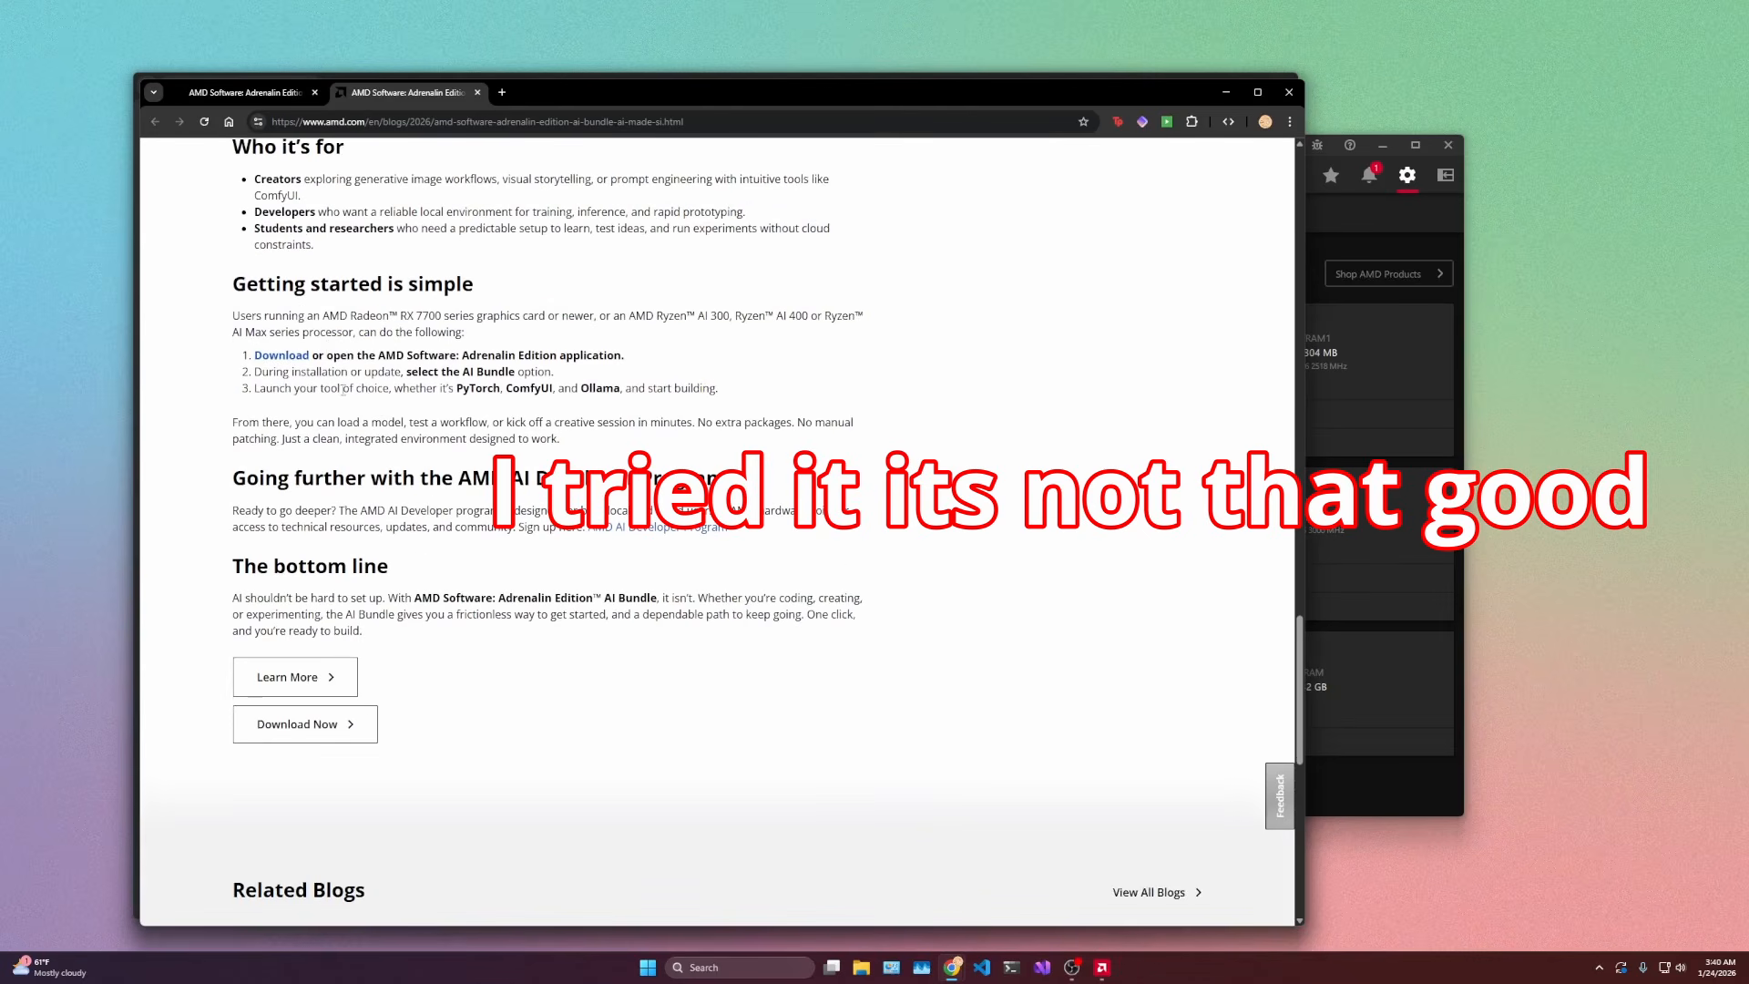
Step: Switch to AMD Software and install ComfyUI from the AI Bundle in AMD Install Manager
click(1364, 244)
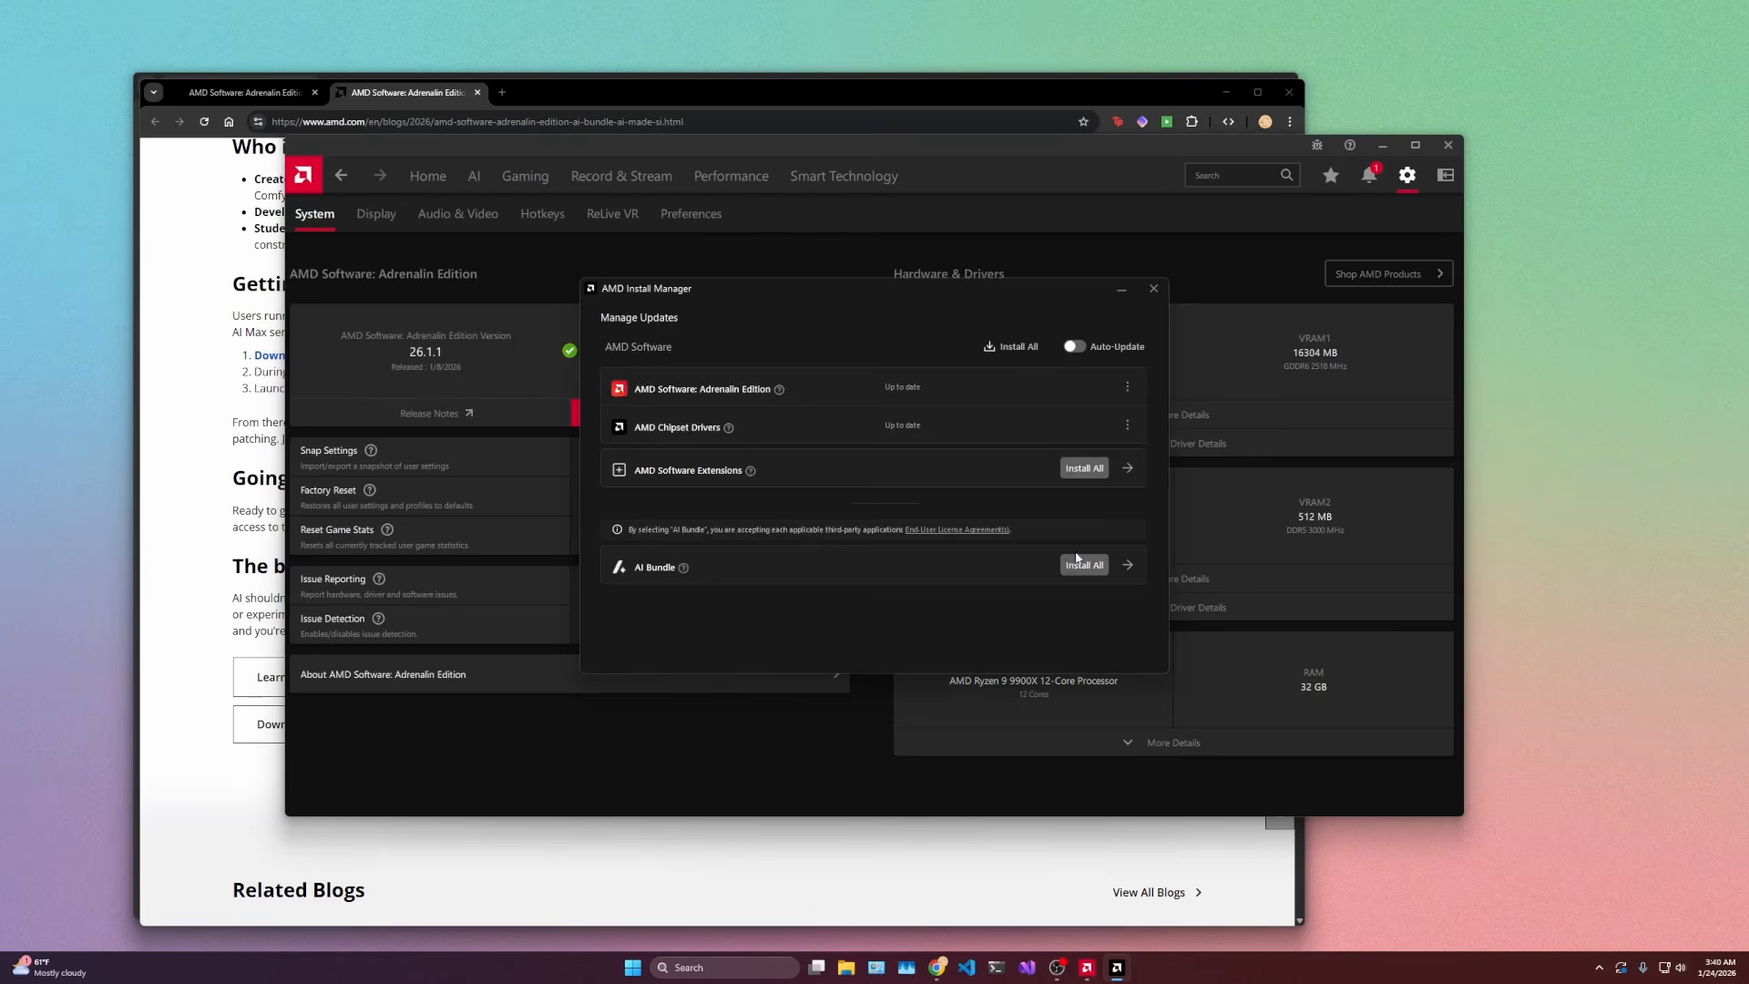
click(1128, 565)
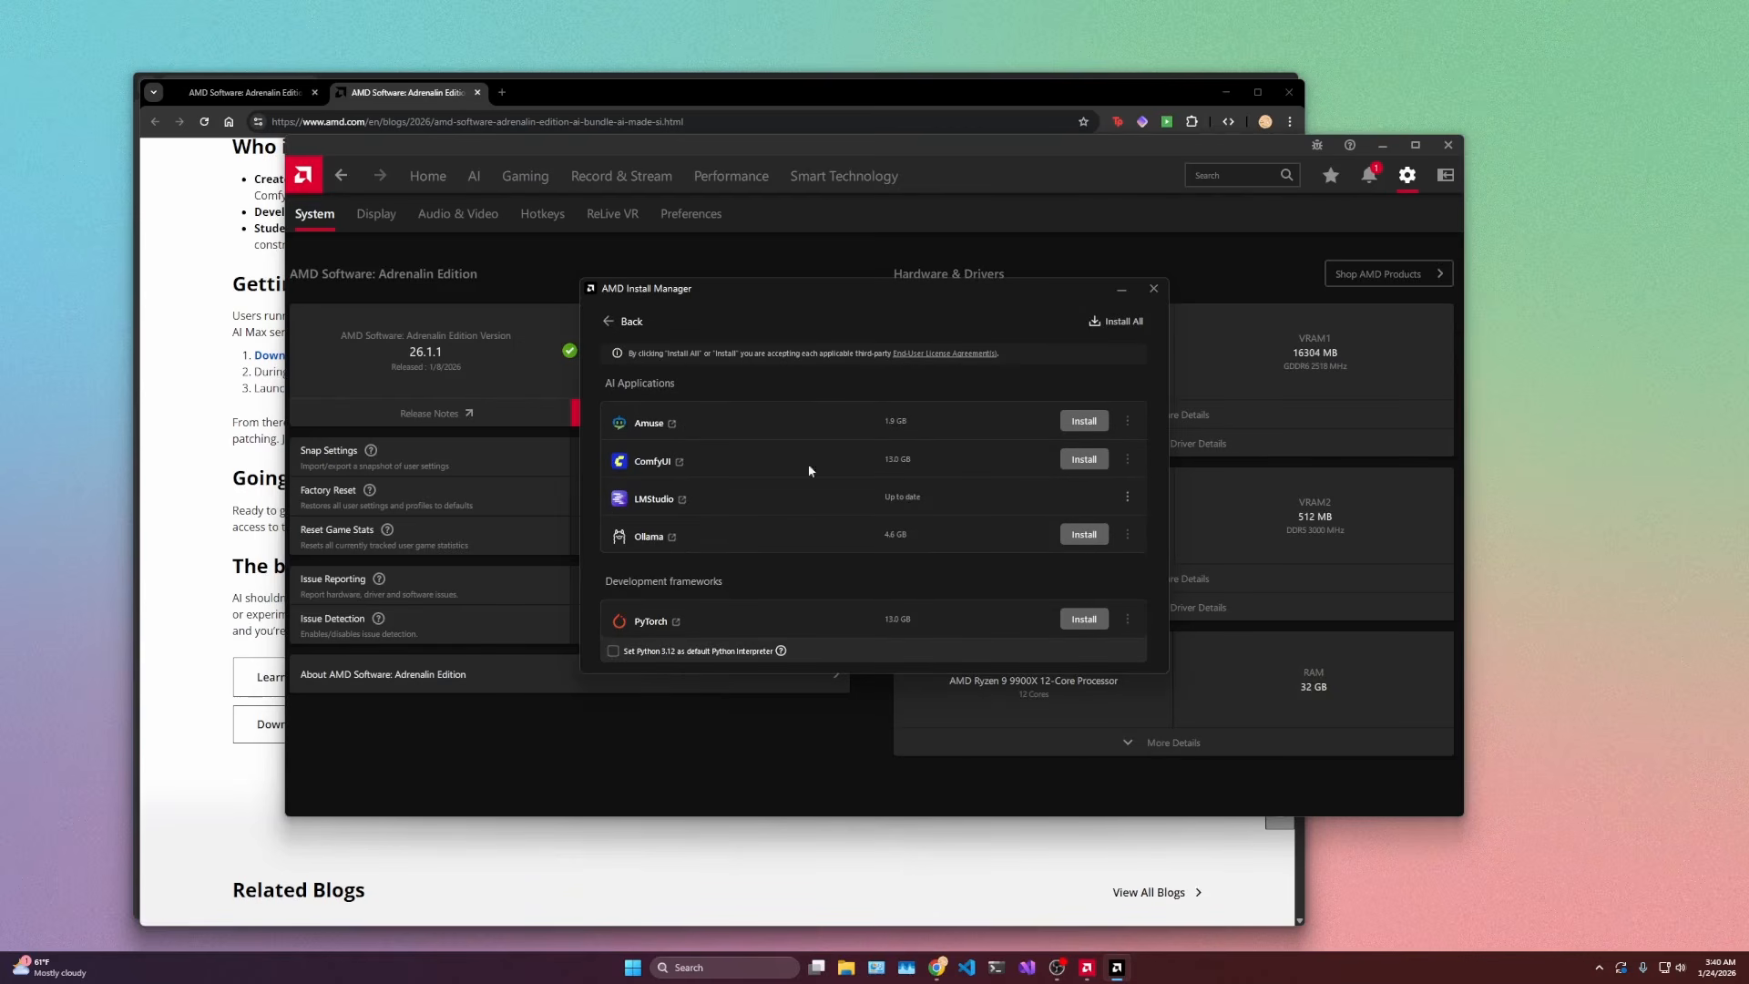
click(1077, 462)
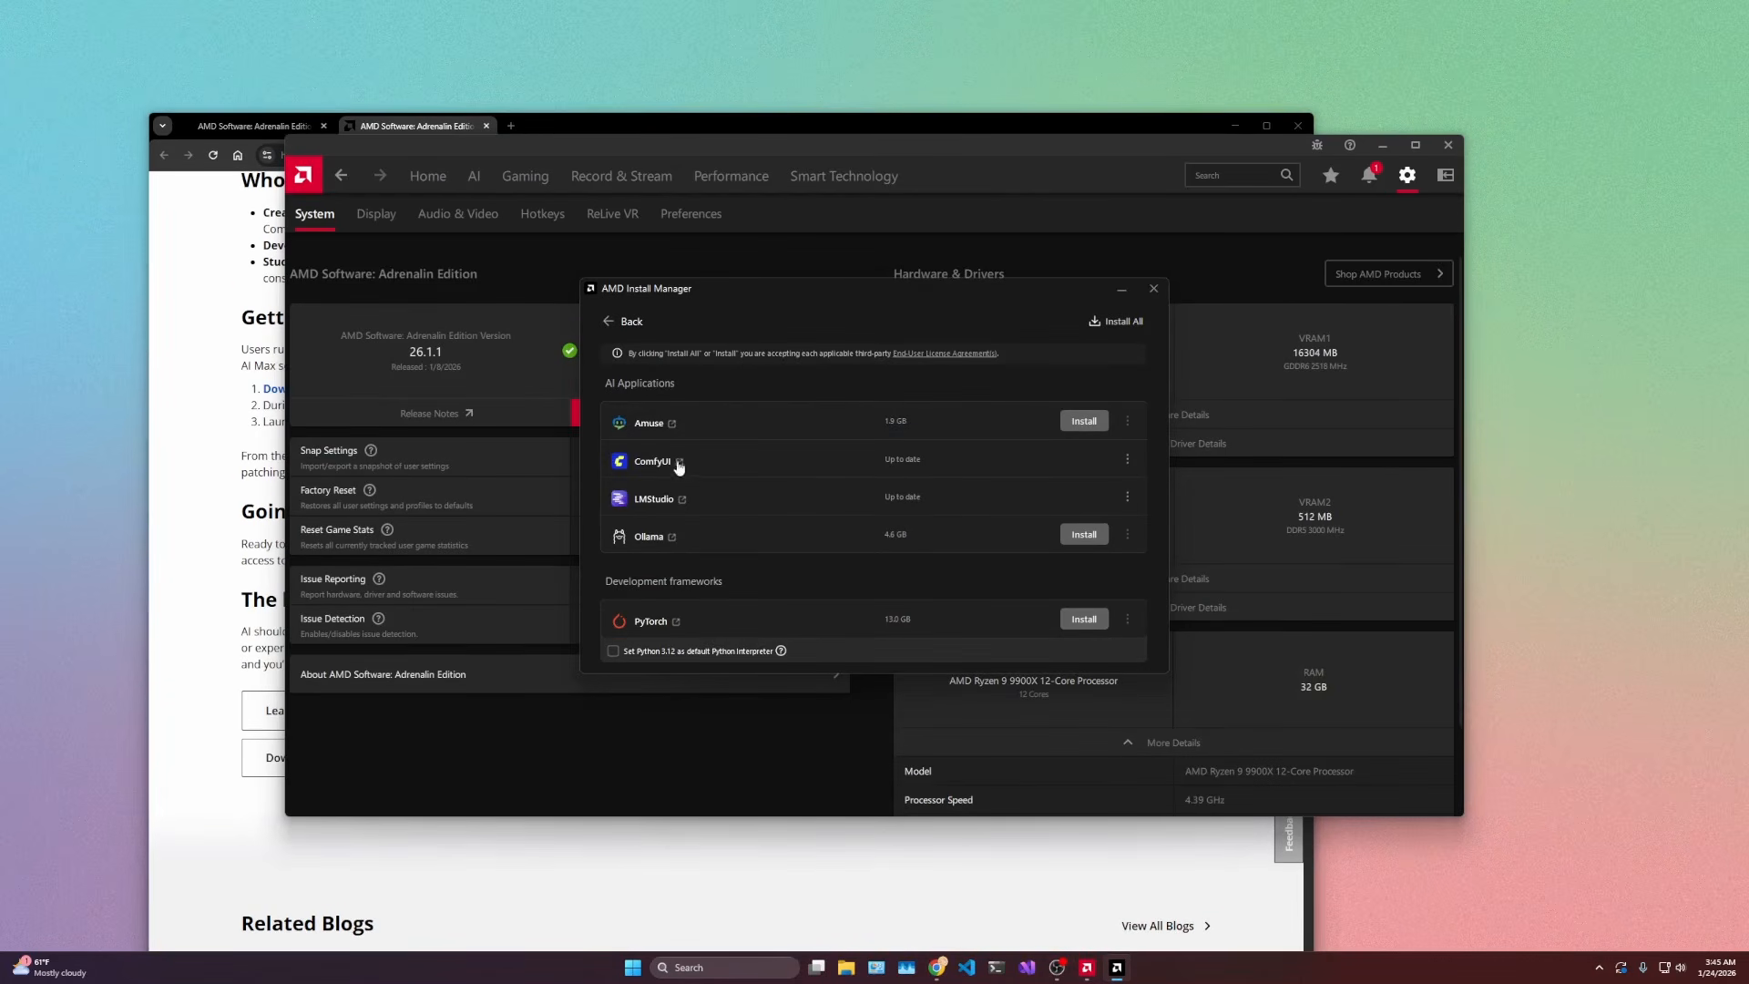
click(1153, 289)
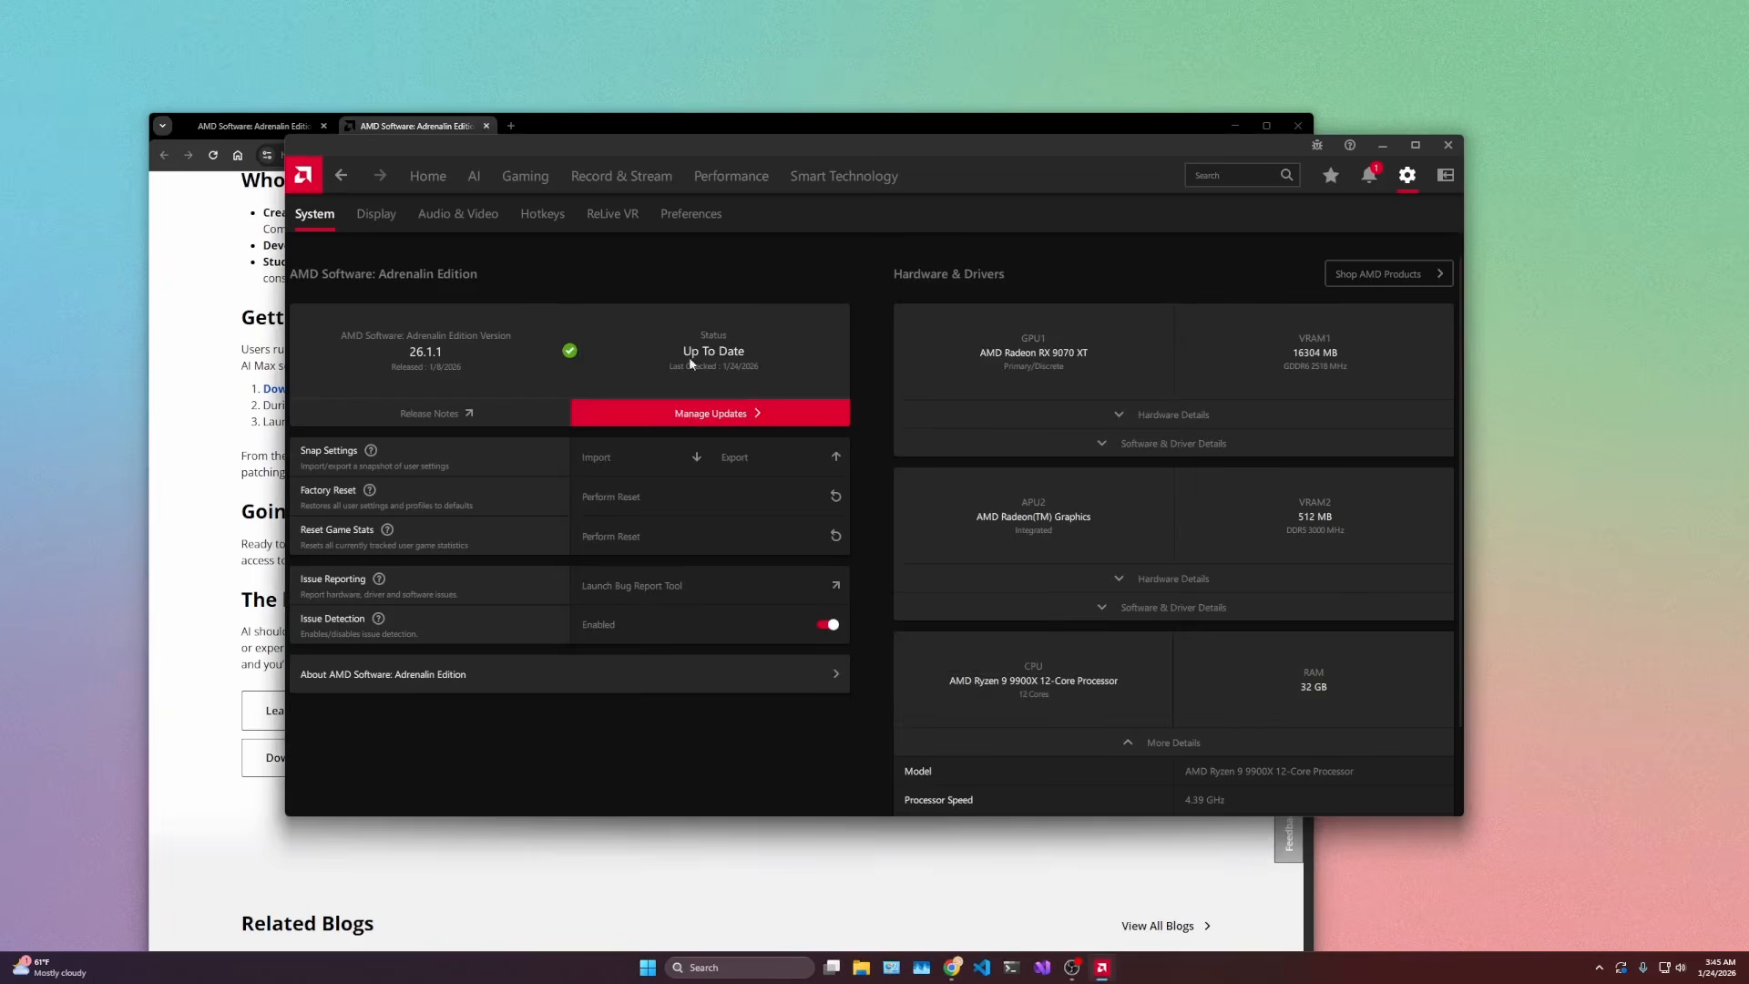
Step: Refresh the list of installed AI apps in AMD Software and launch ComfyUI
click(473, 187)
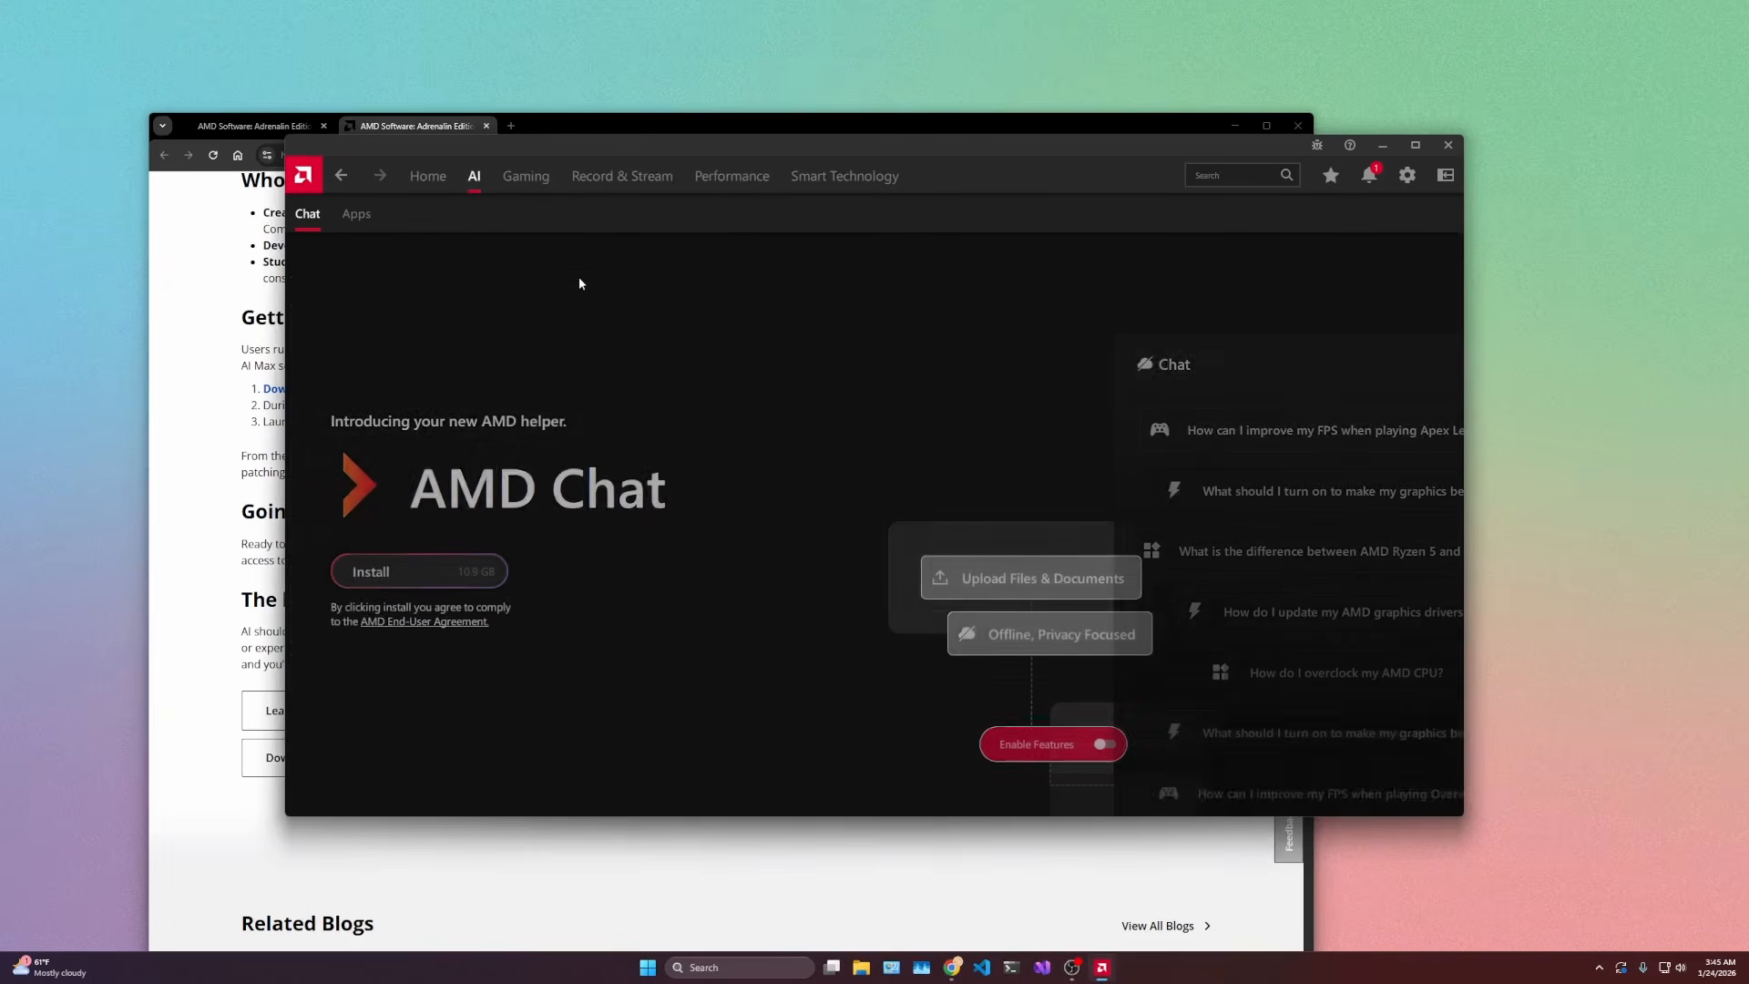
click(352, 219)
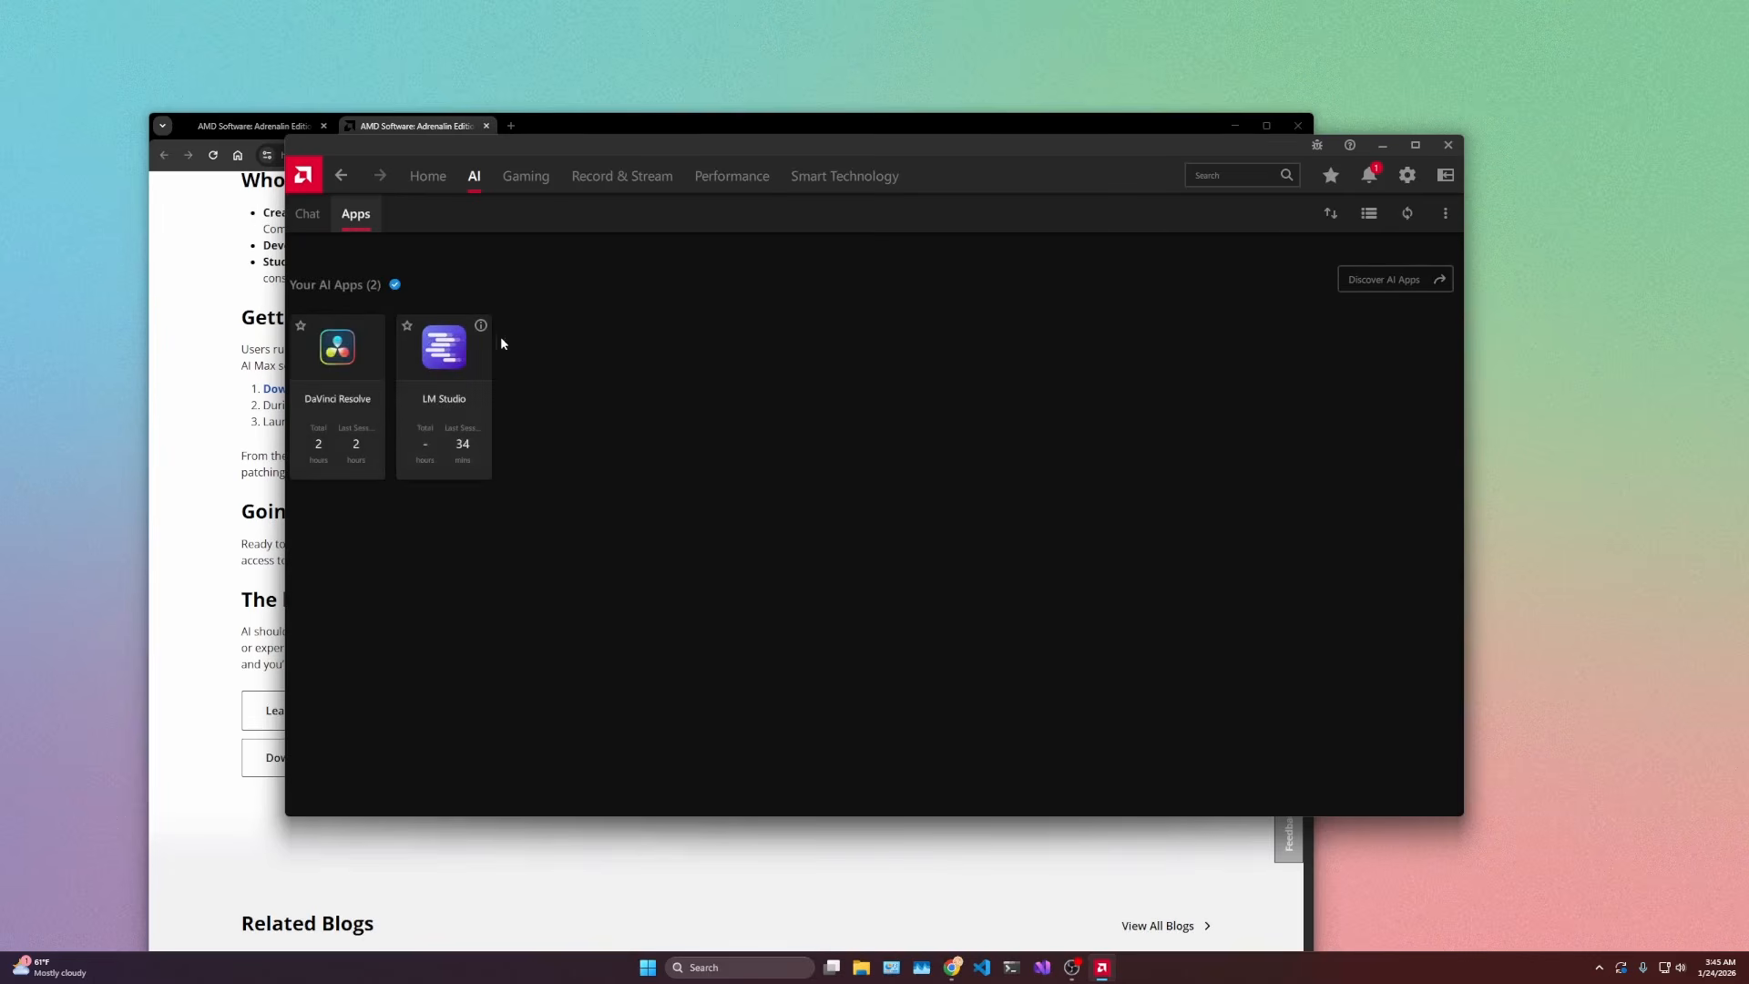
click(1409, 216)
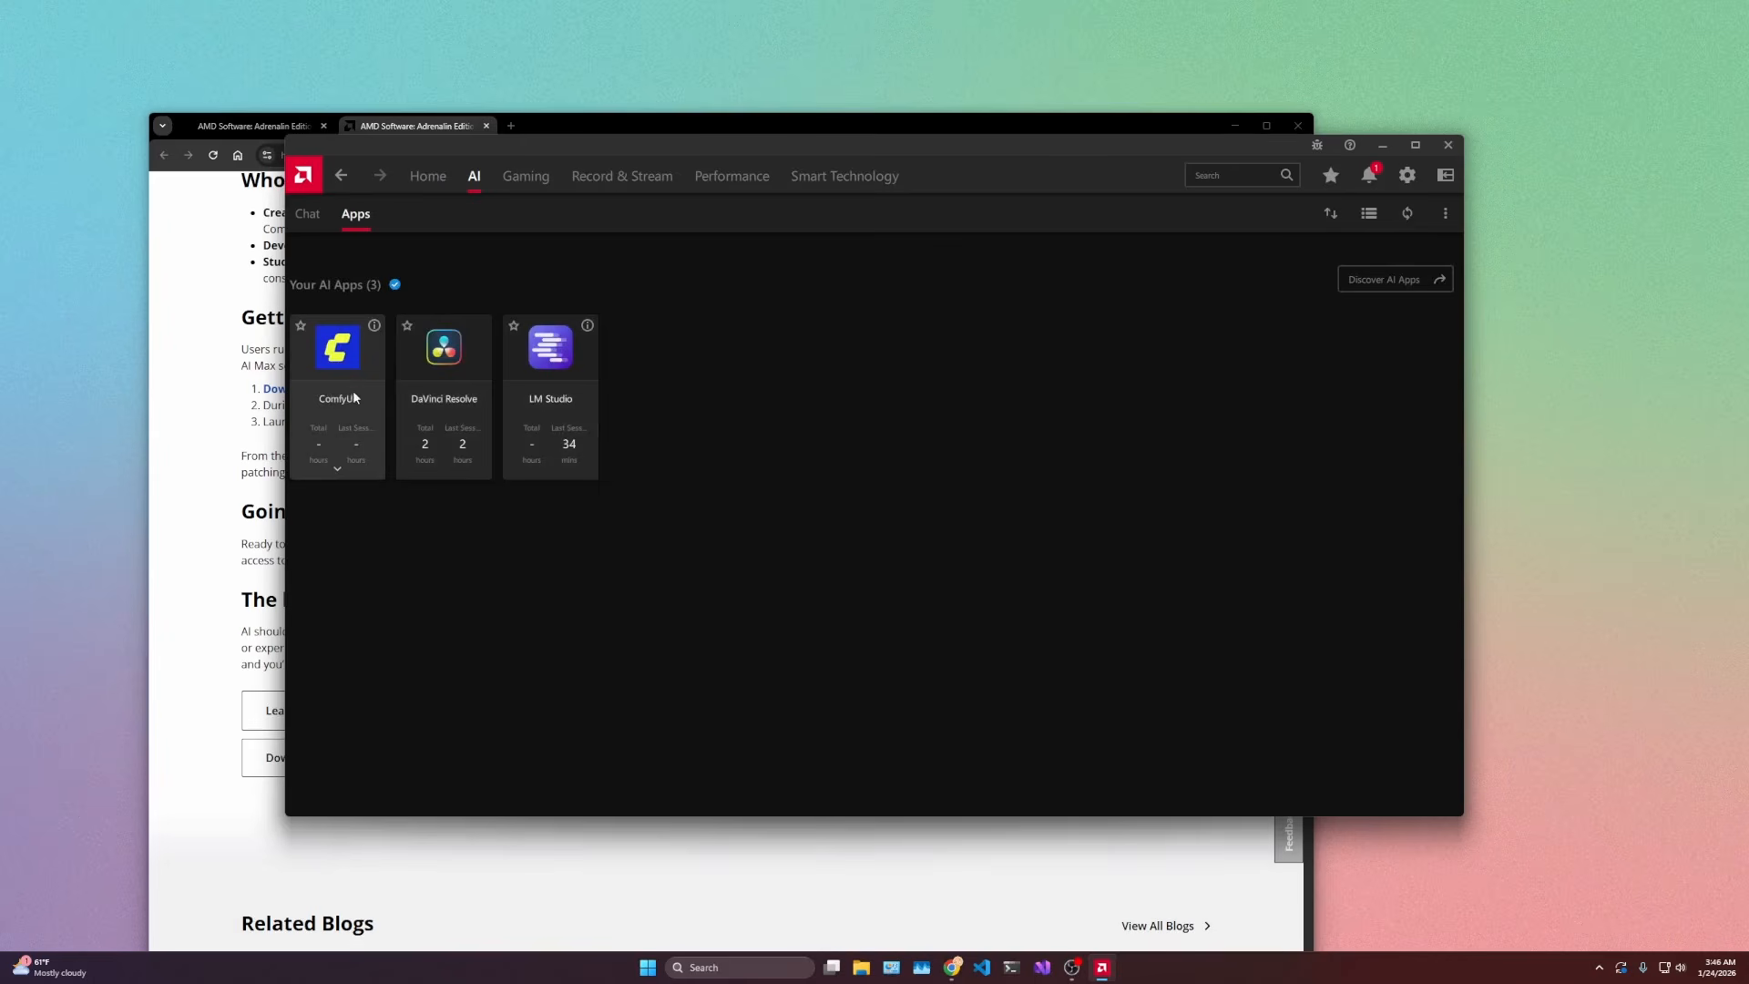
click(344, 373)
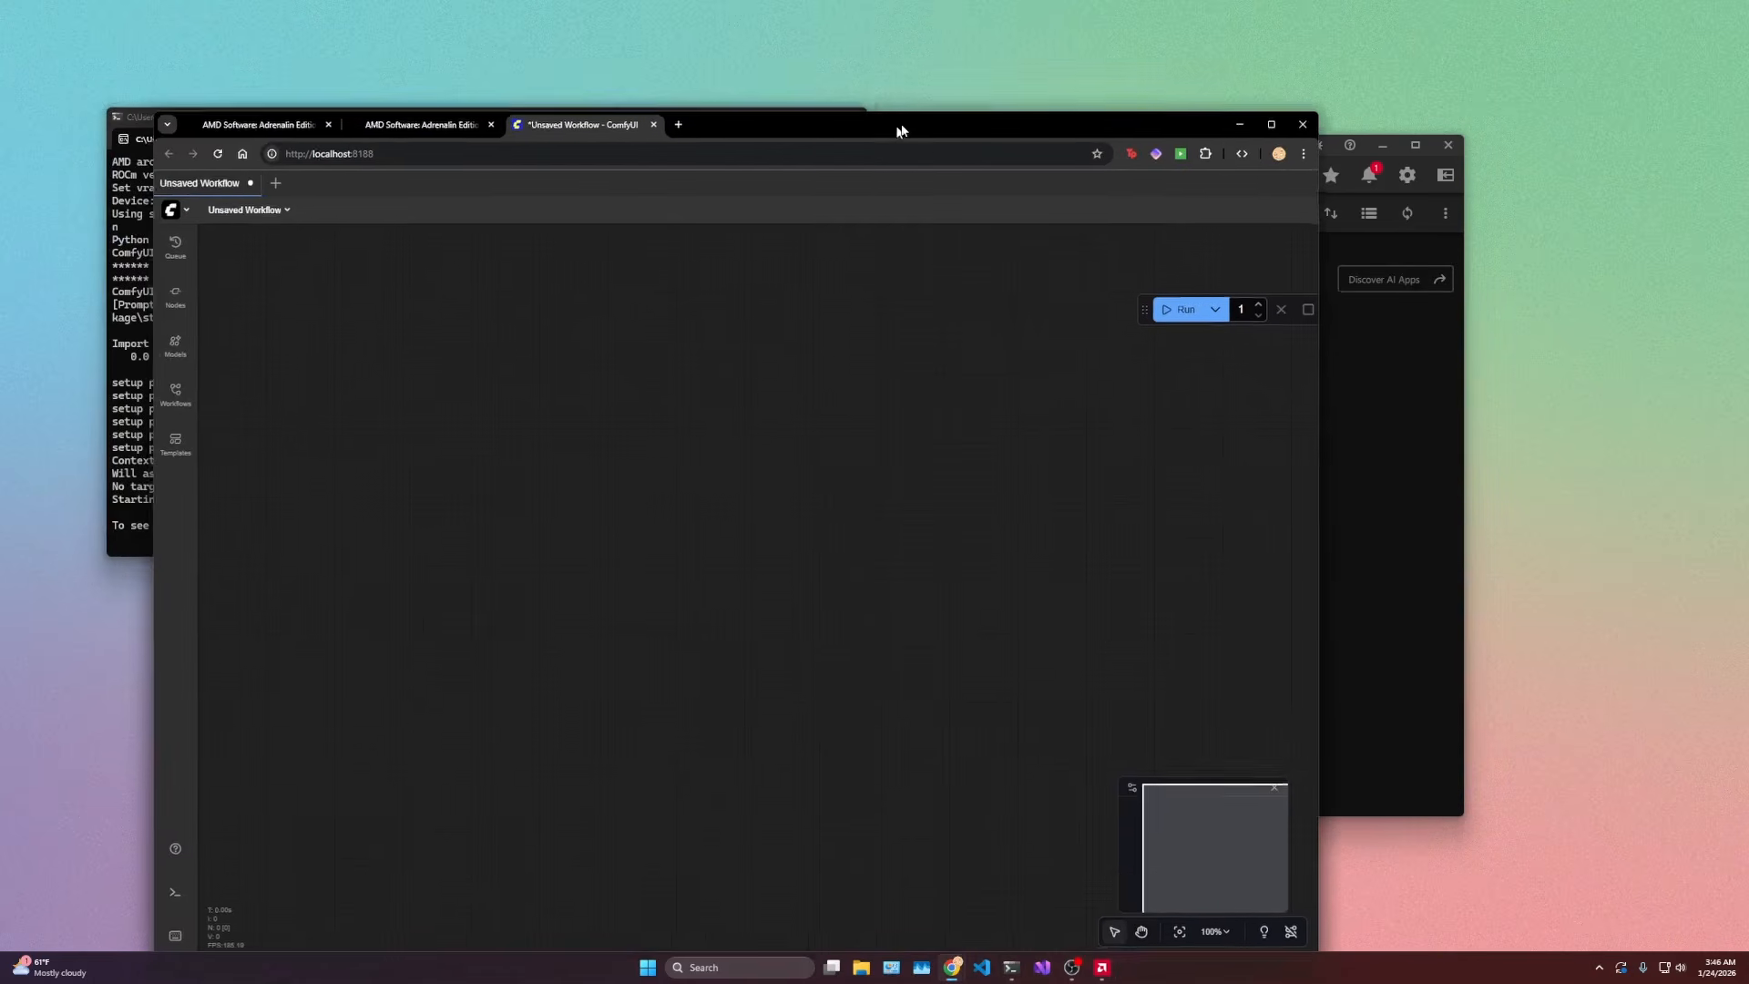
drag(899, 128, 958, 80)
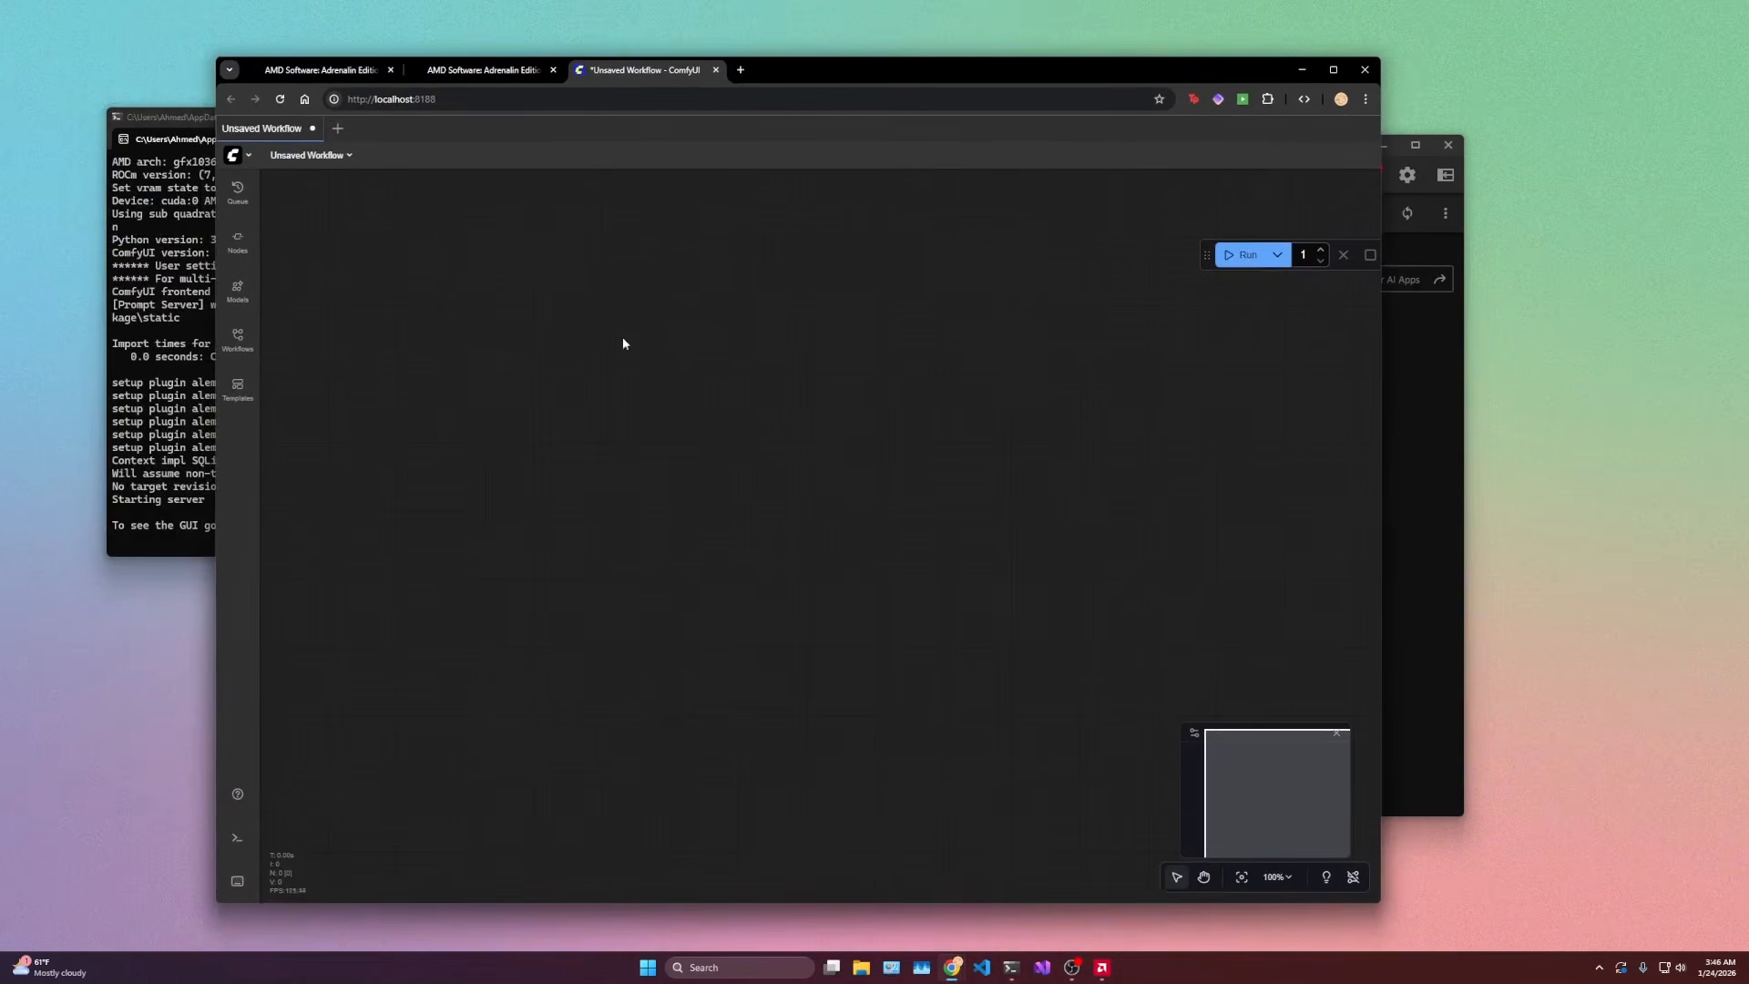
Step: Open ComfyUI's About settings and examine the version, Python, PyTorch and device information
click(228, 890)
click(228, 893)
key(ctrl+comma)
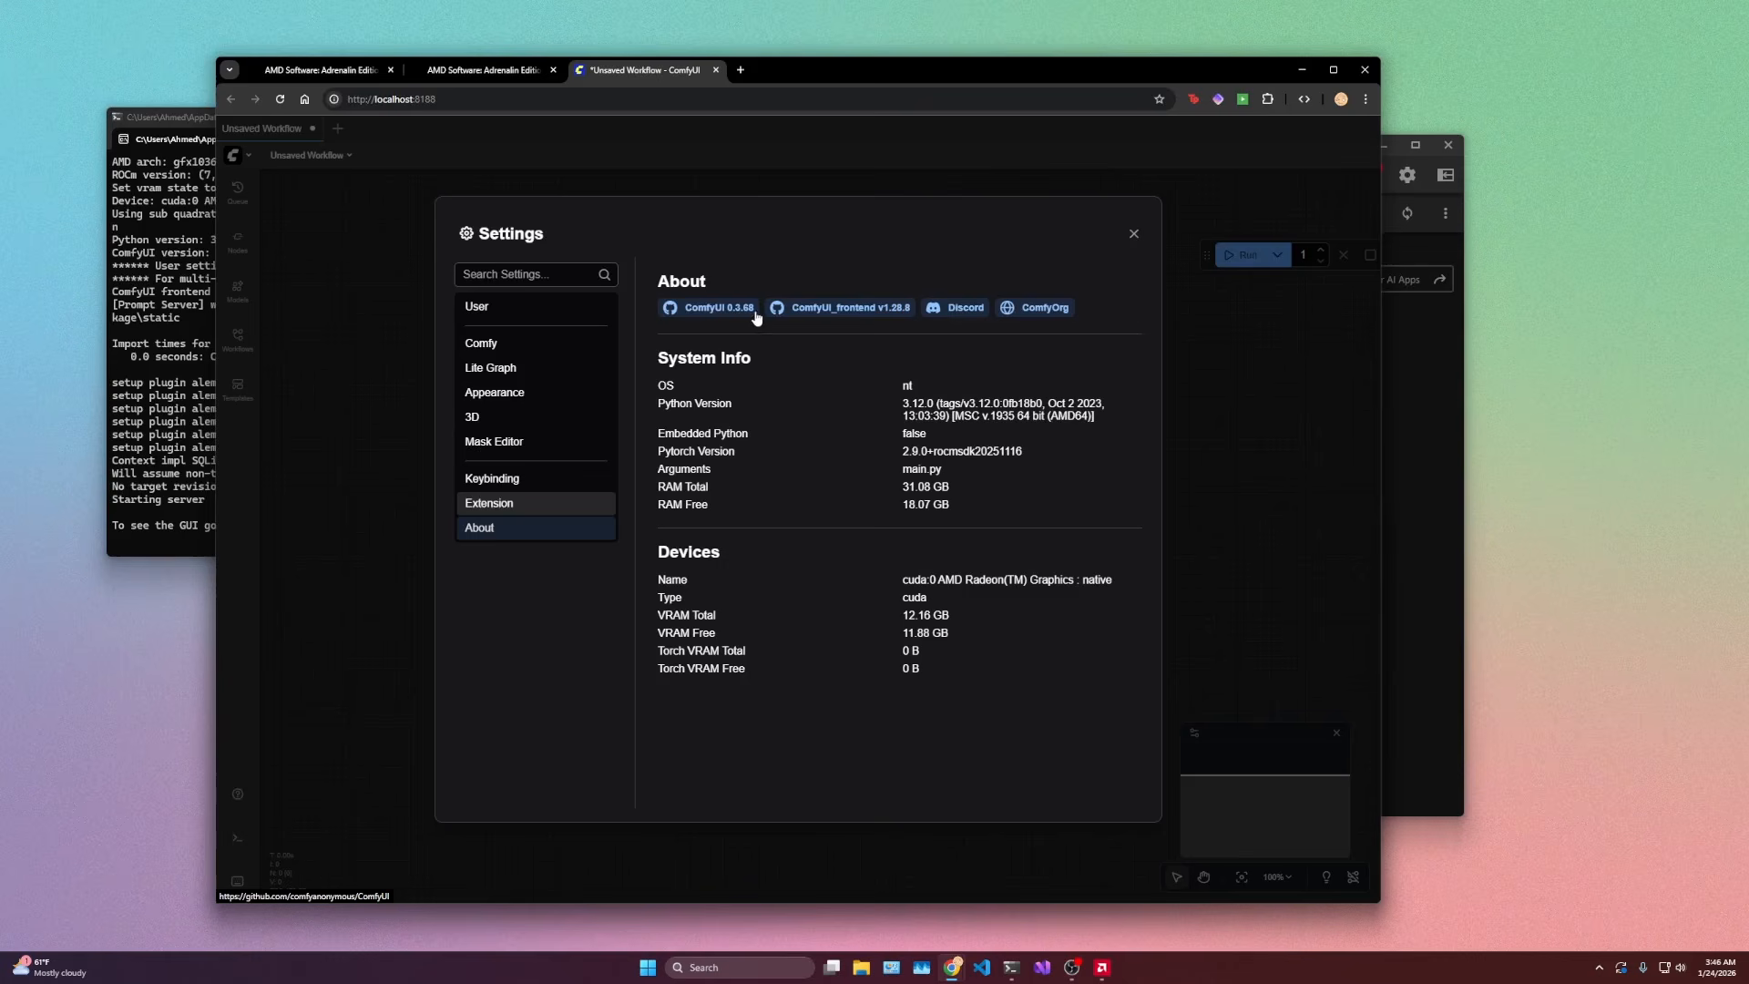
drag(1007, 516, 626, 257)
click(642, 253)
drag(761, 302, 765, 407)
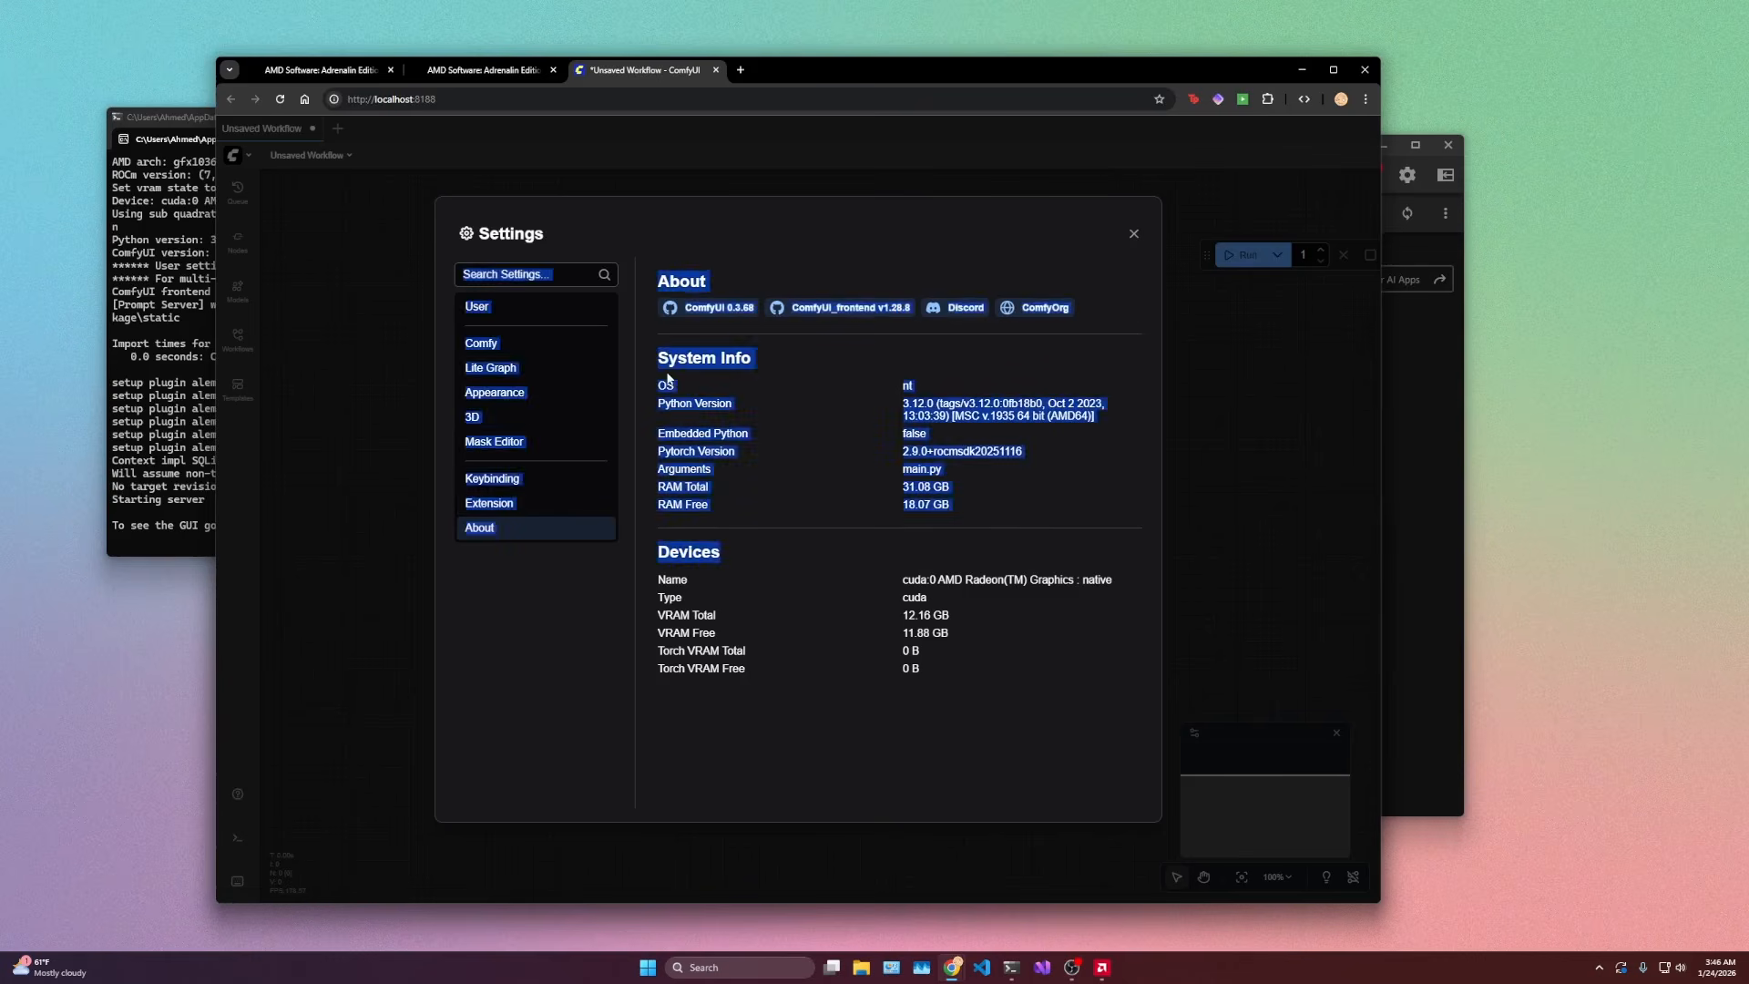
click(765, 406)
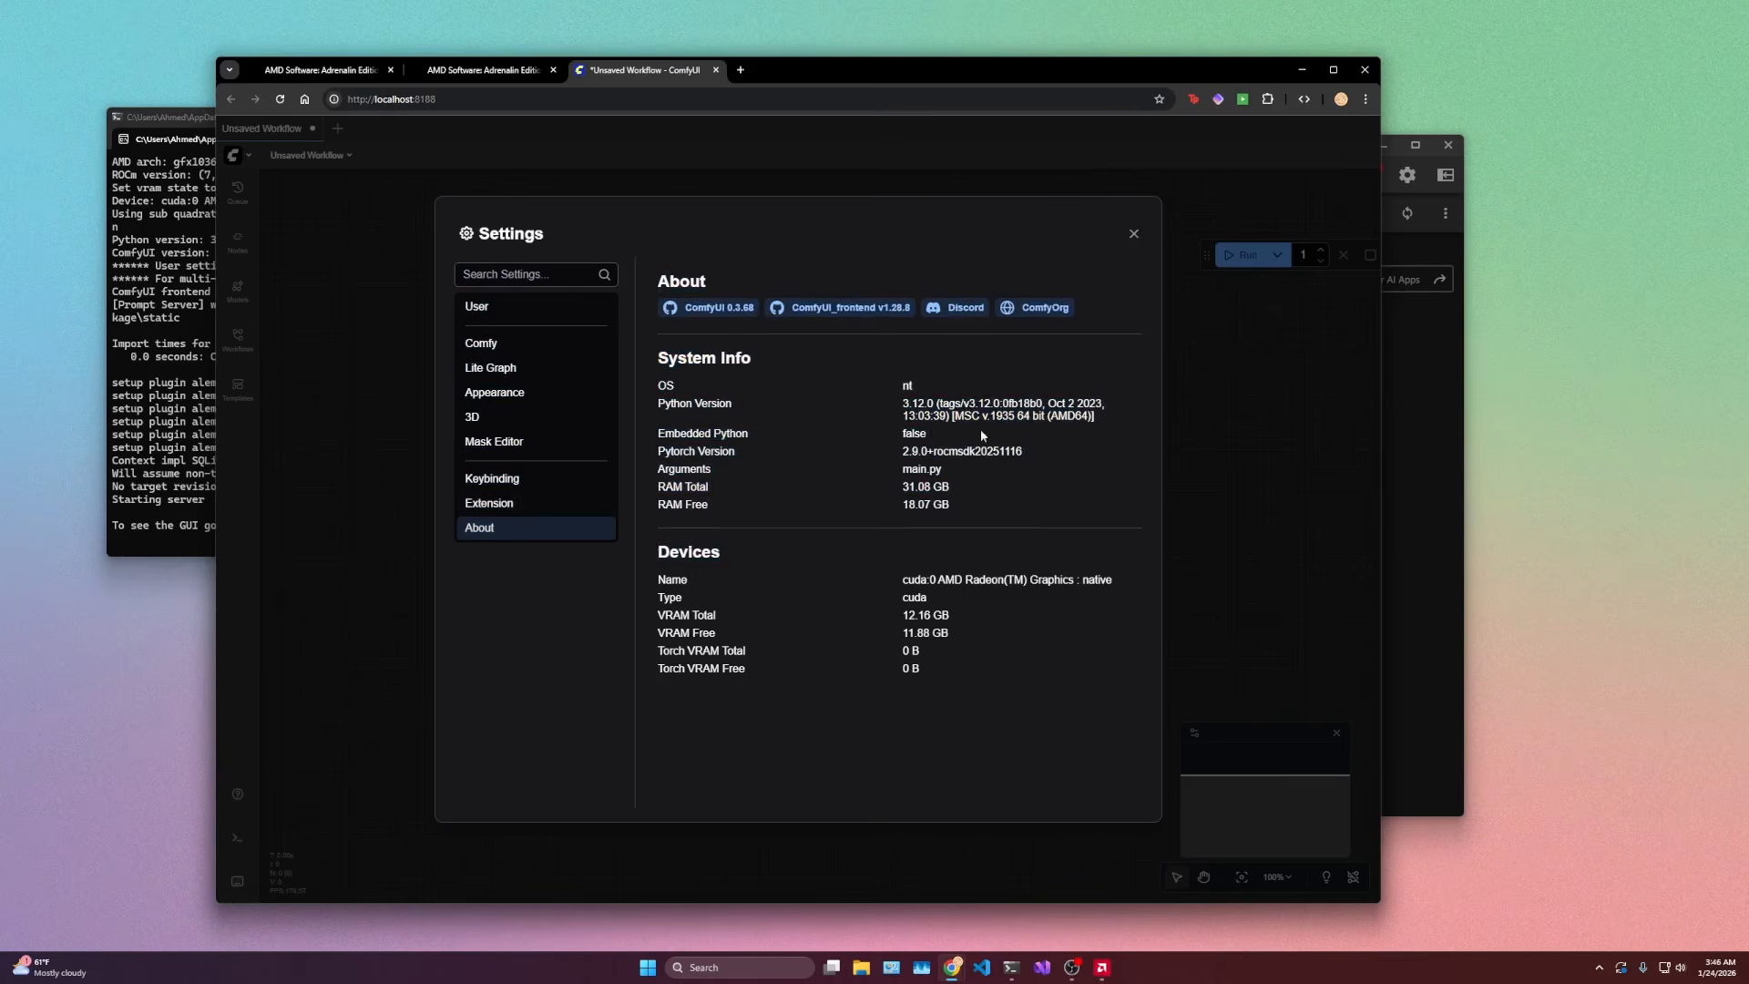
Step: Check the AMD architecture and ROCm version in ComfyUI's console output, then minimize the console and close the settings
drag(173, 136, 341, 154)
drag(405, 236, 265, 209)
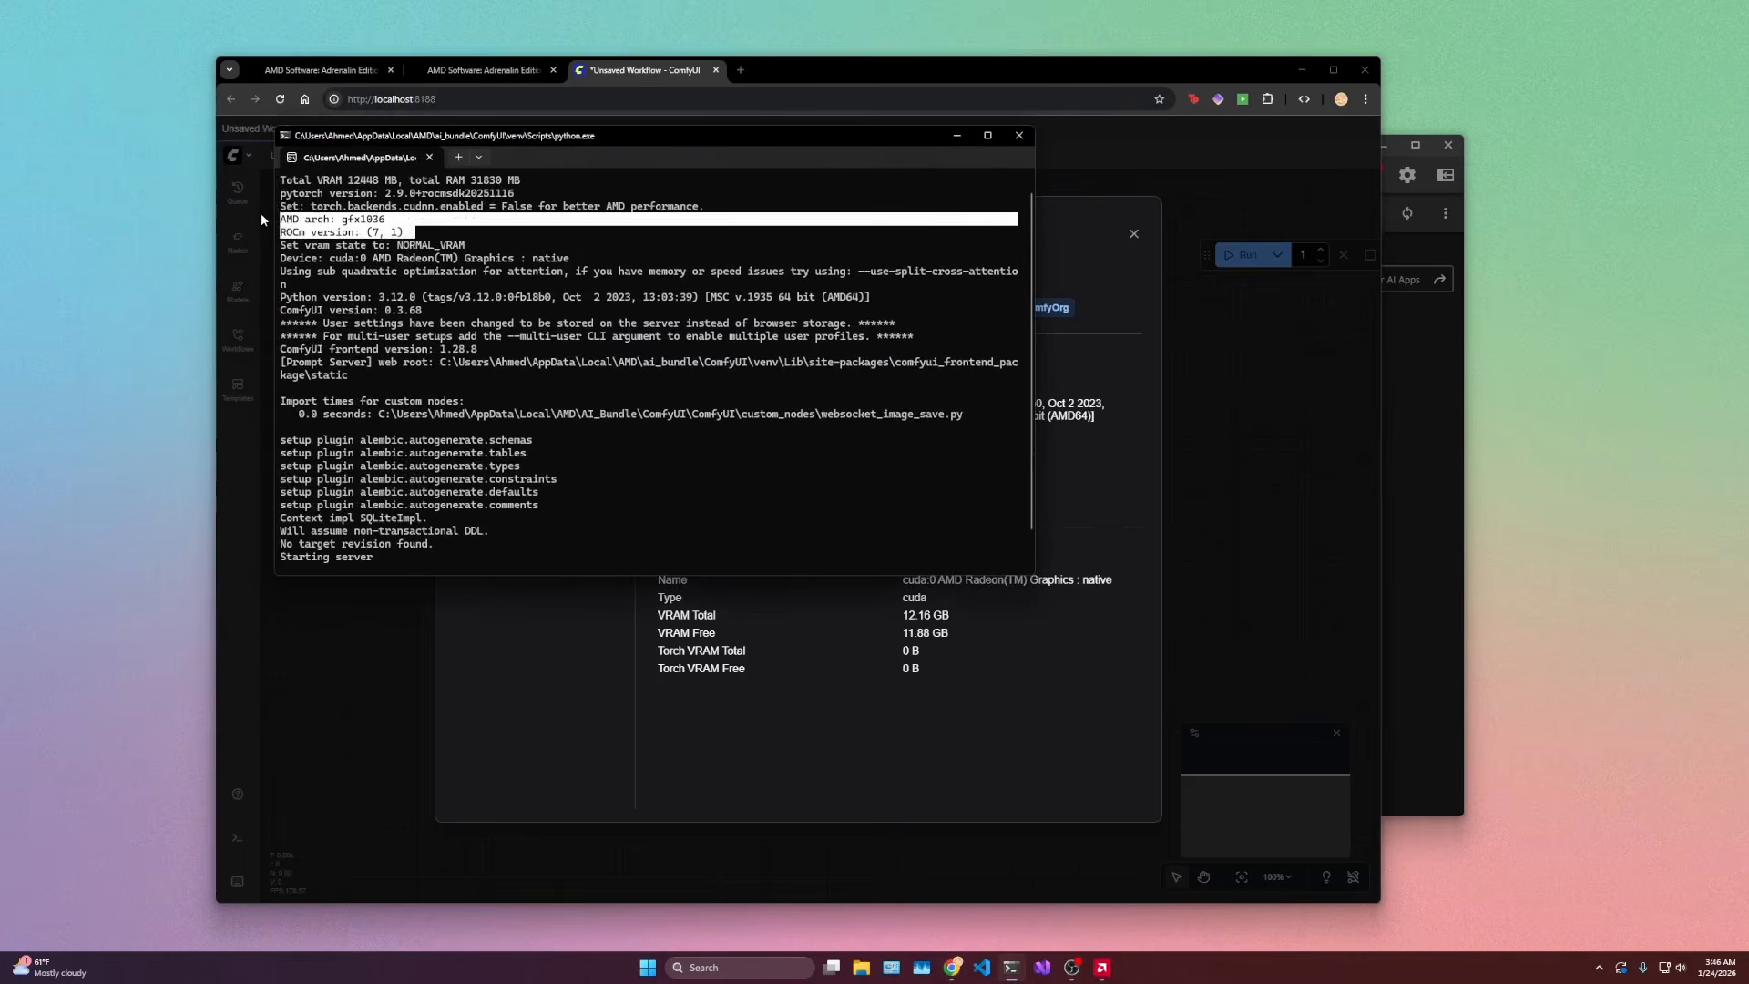
click(476, 241)
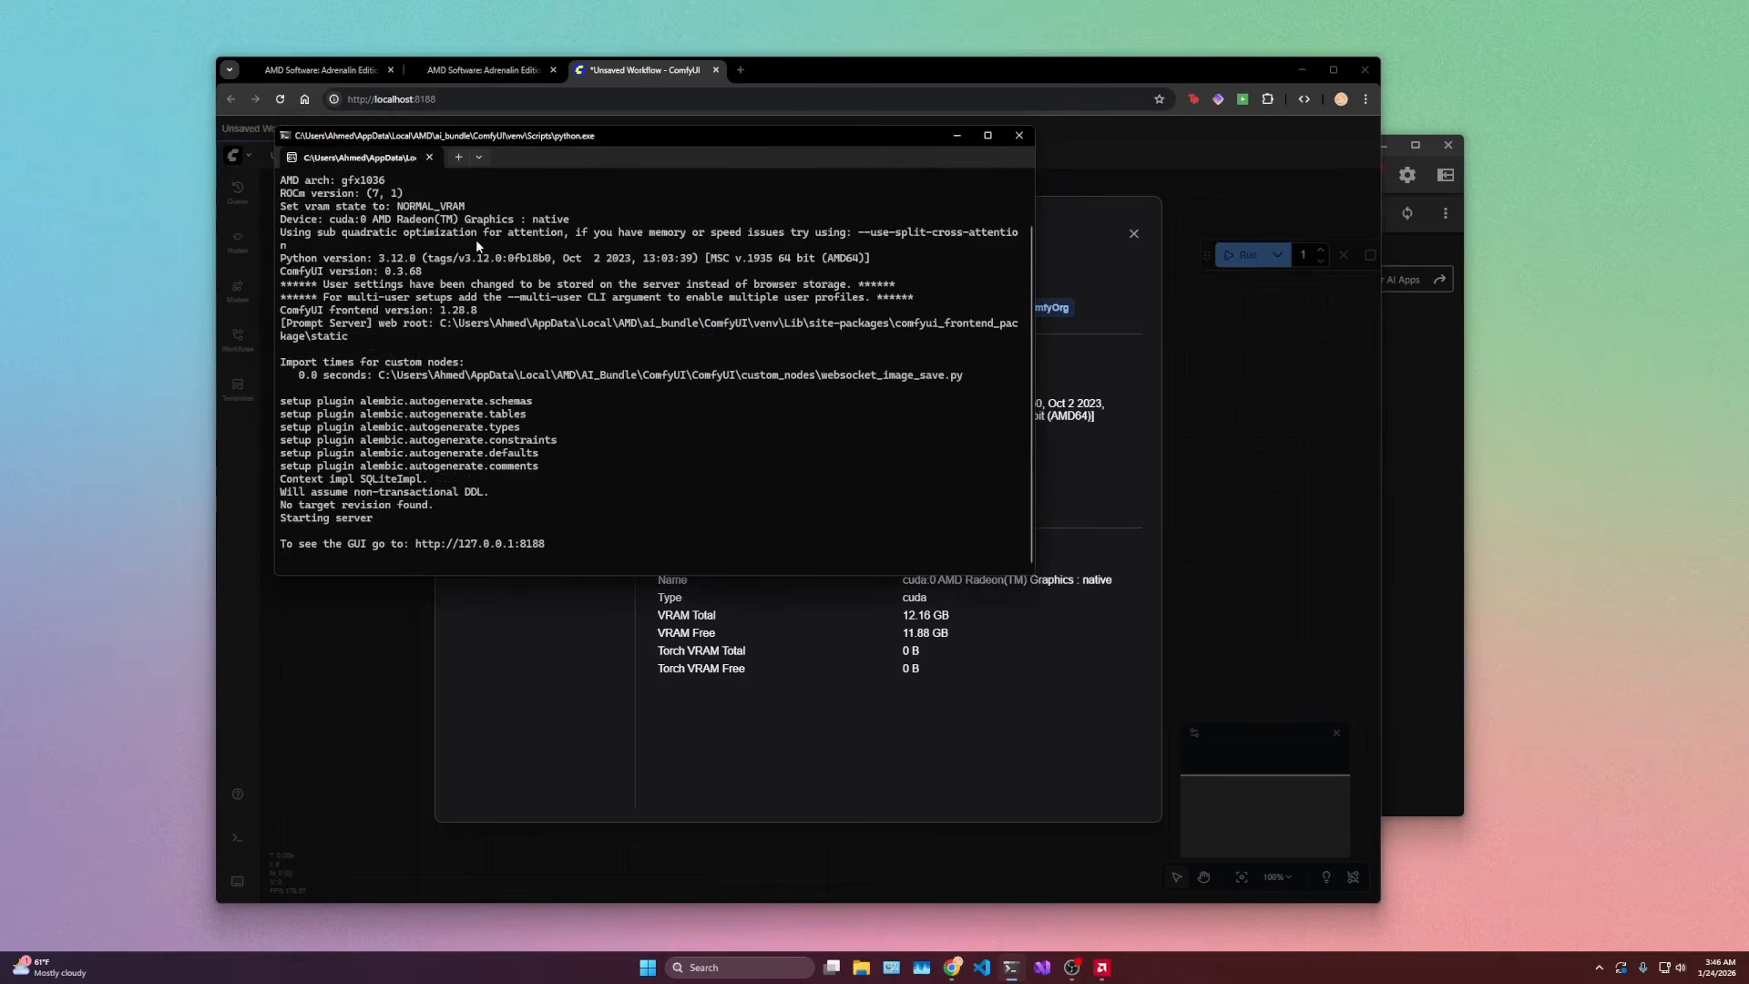
click(960, 136)
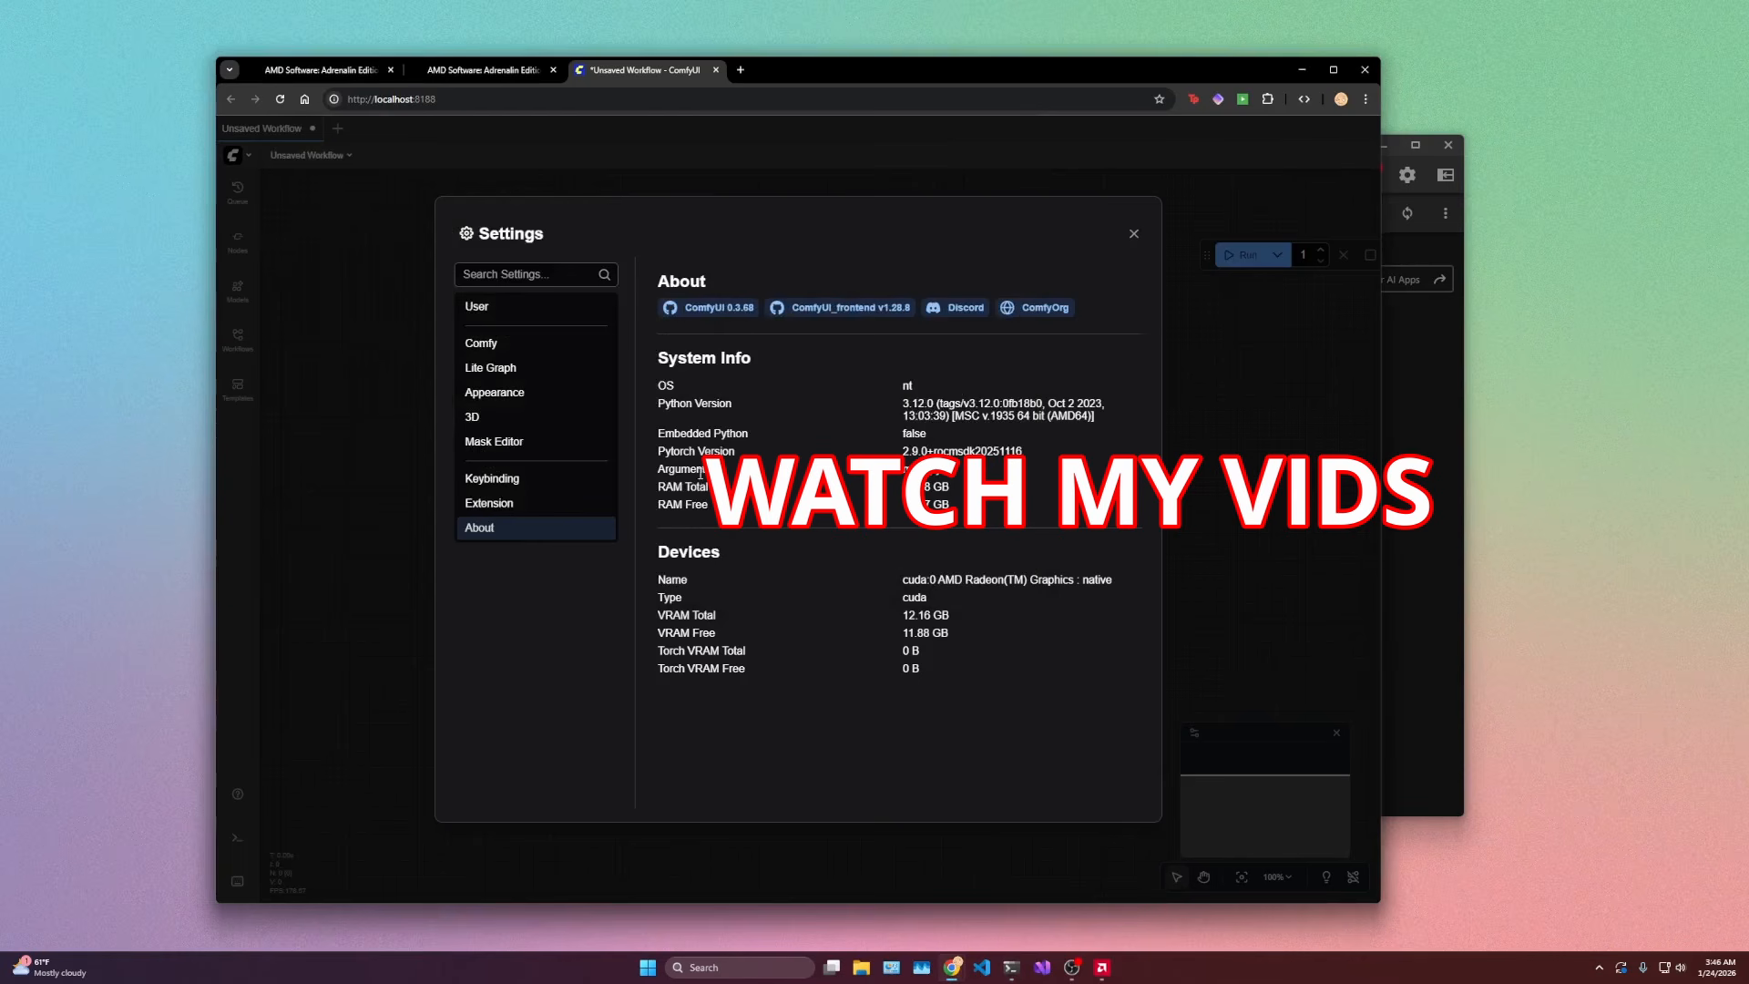
click(1135, 234)
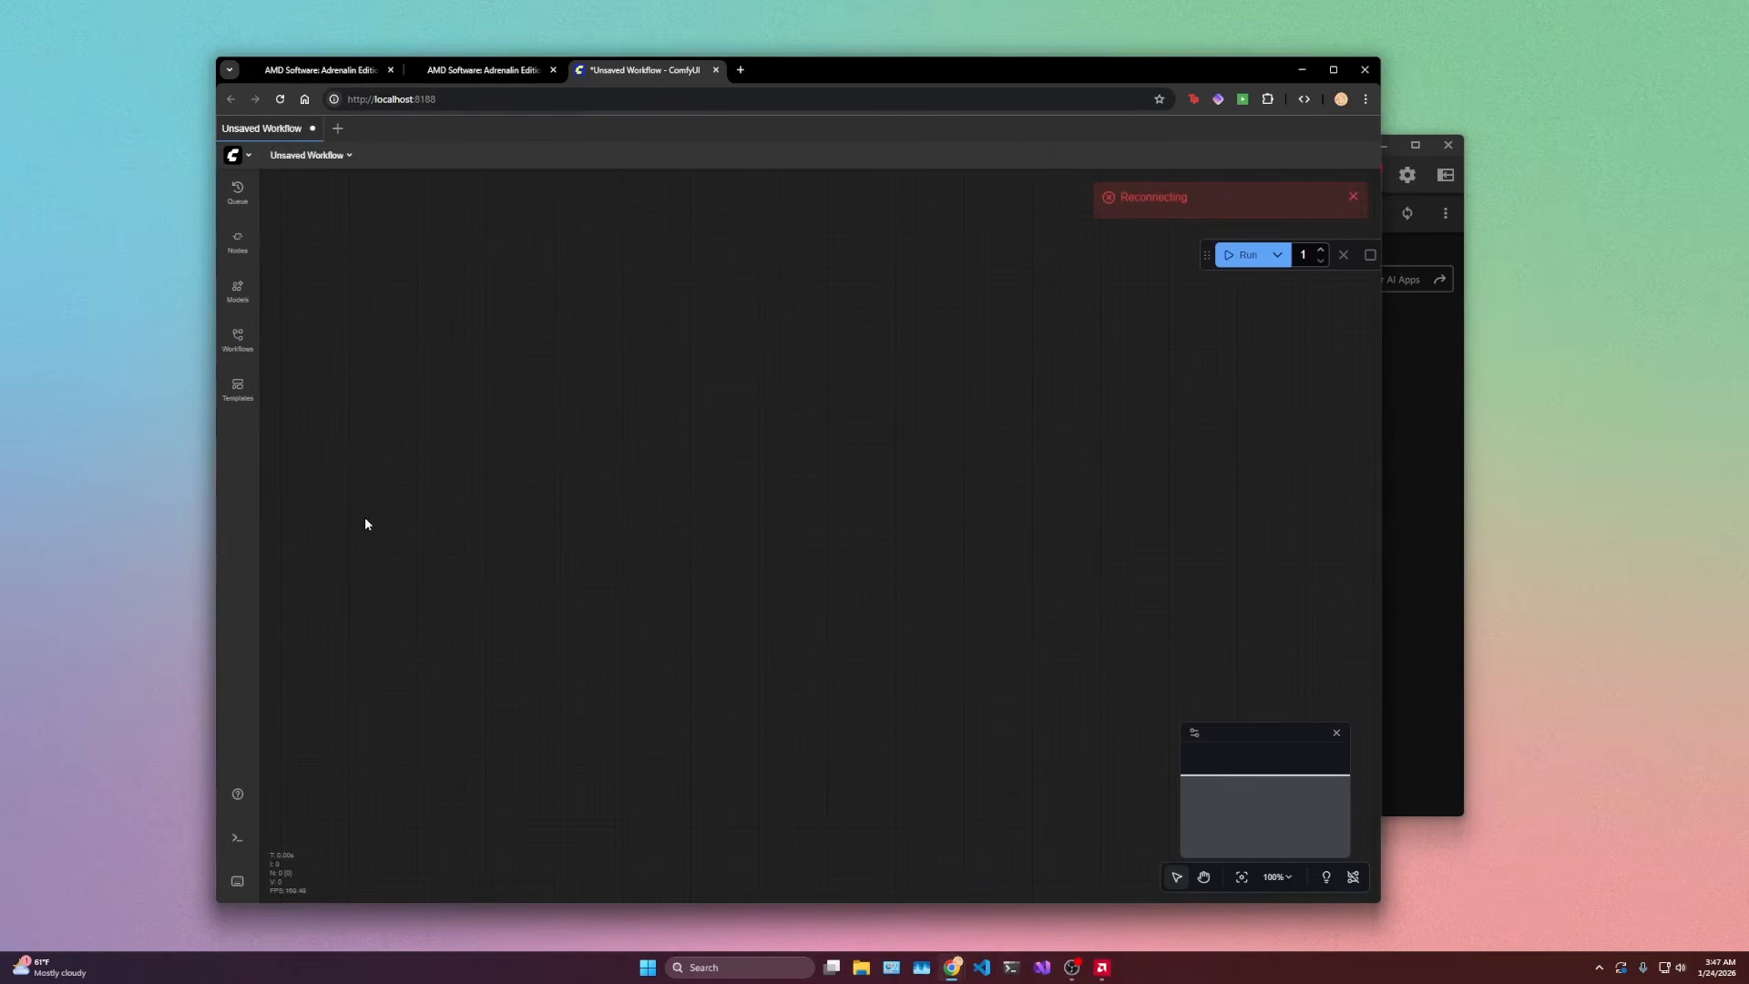
Step: Switch back to AMD Software and view the getting-started guide for the ComfyUI app, then close it
click(1103, 967)
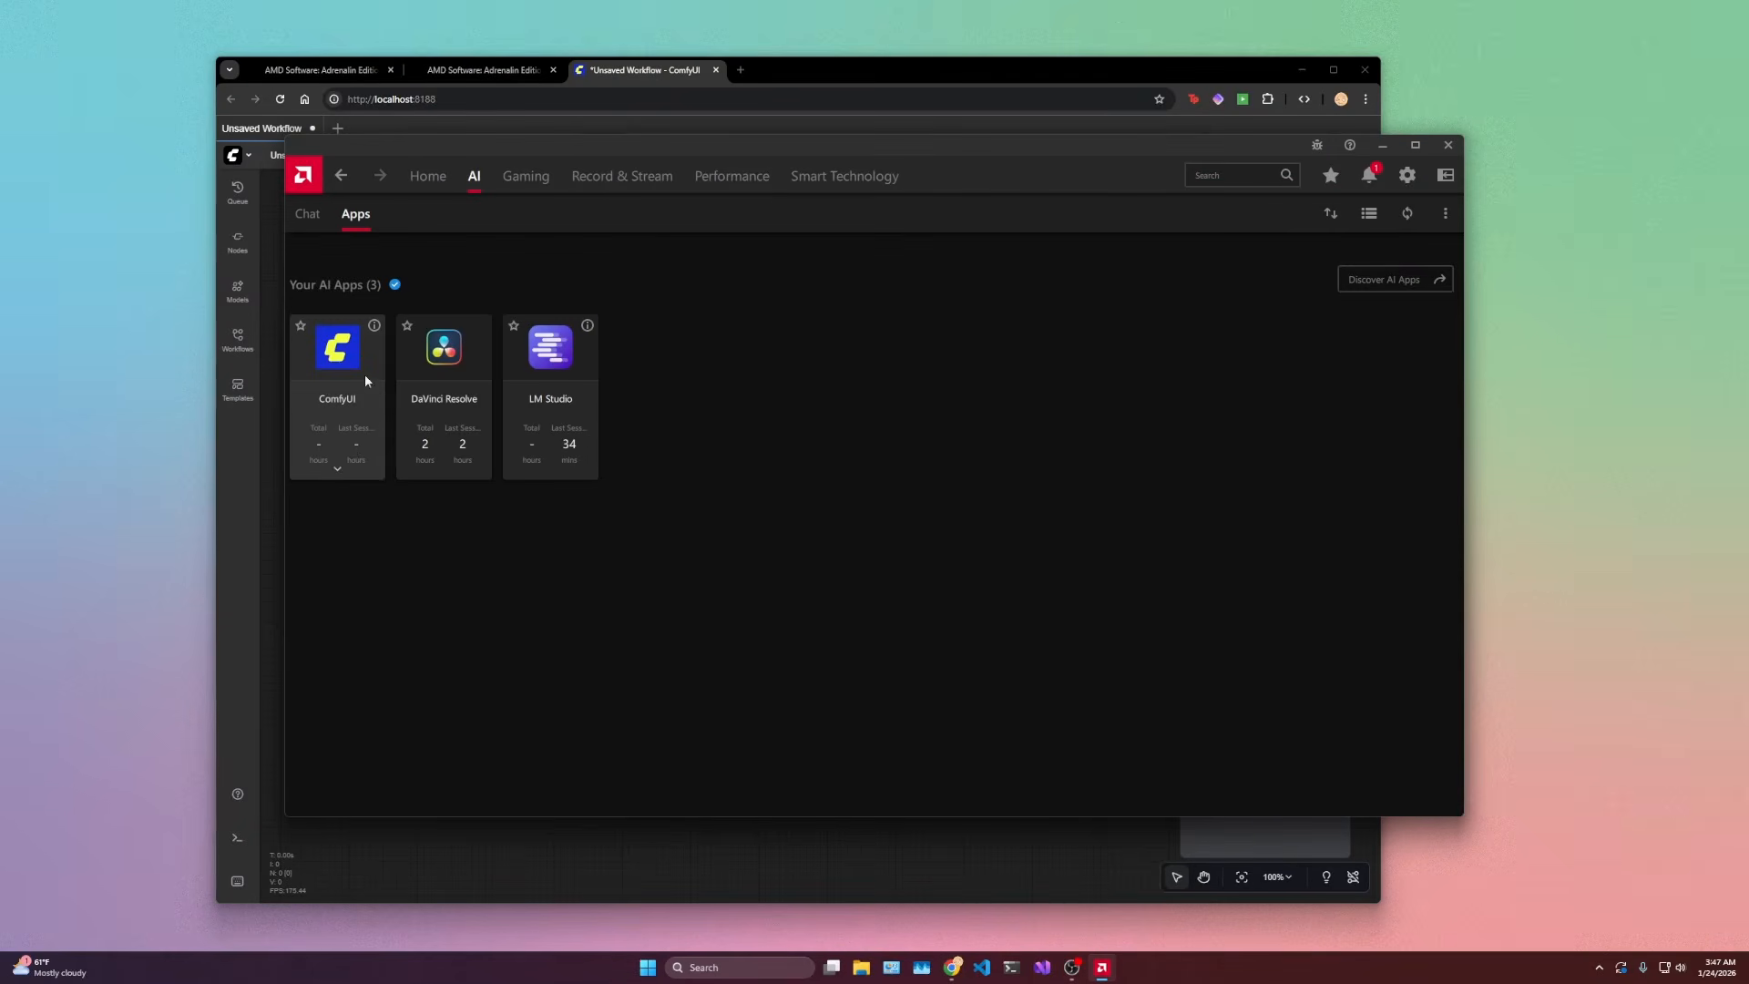
click(374, 325)
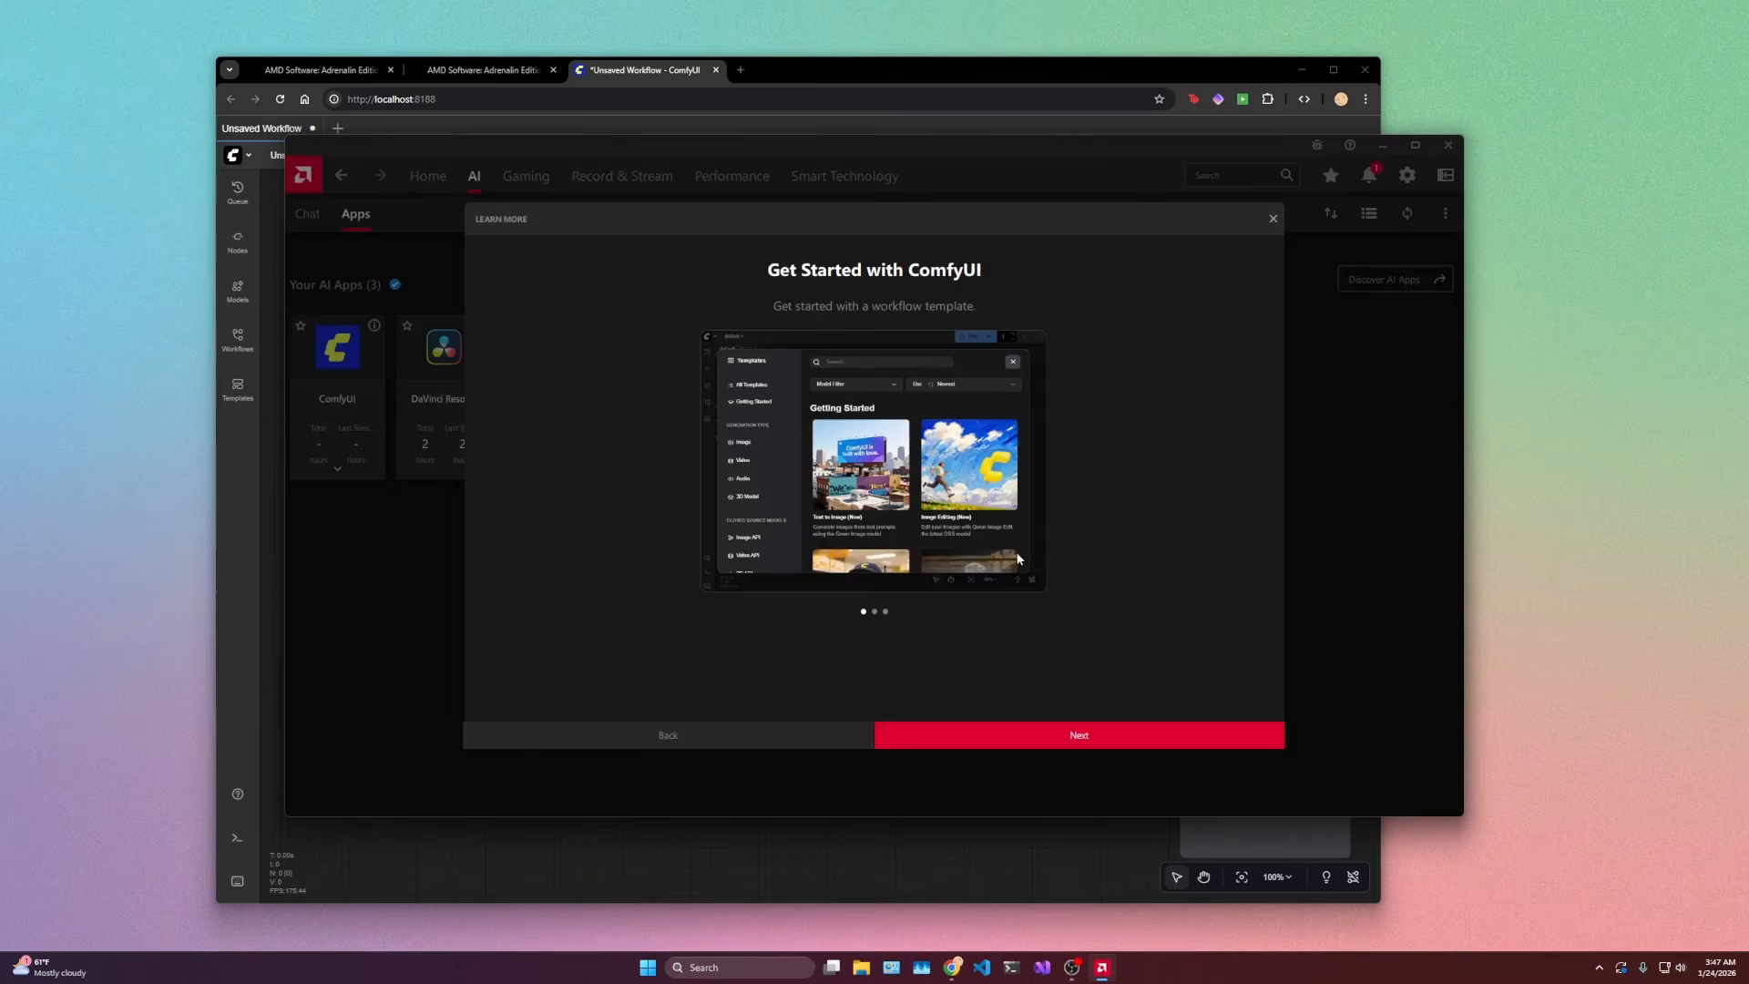
click(1273, 219)
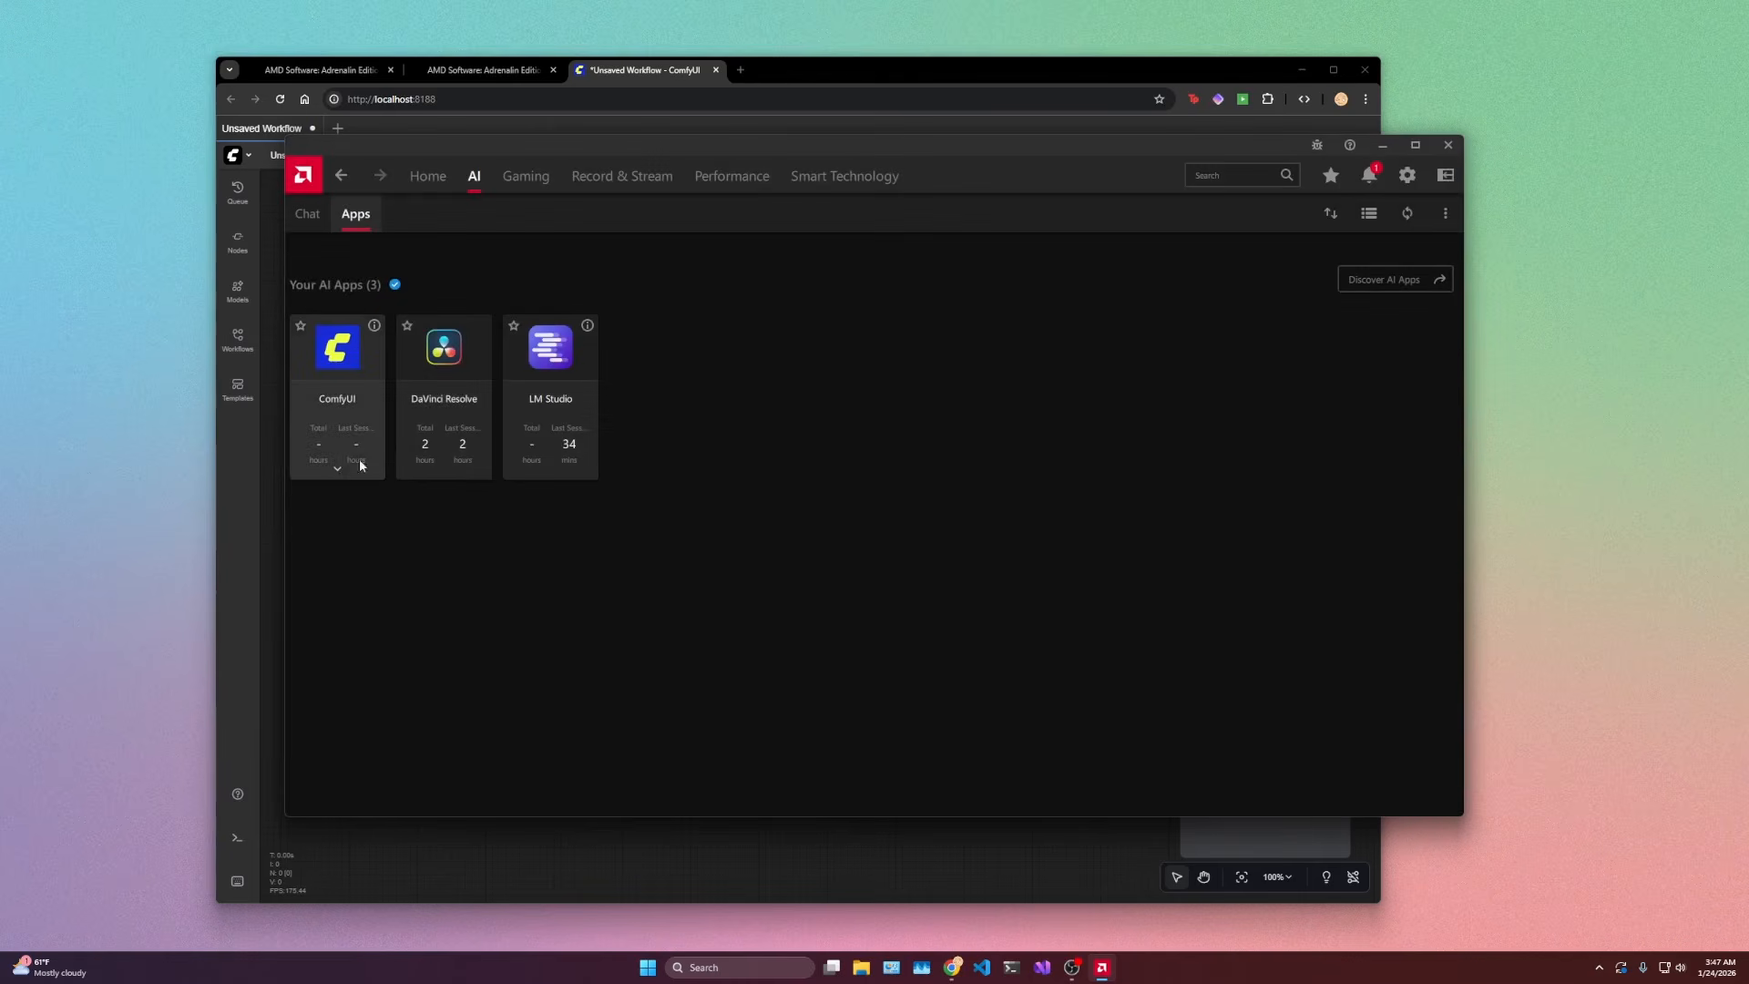
Step: Open ComfyUI's models directory from its app entry in AMD Software and go up to the ComfyUI folder inside AI_Bundle
click(339, 469)
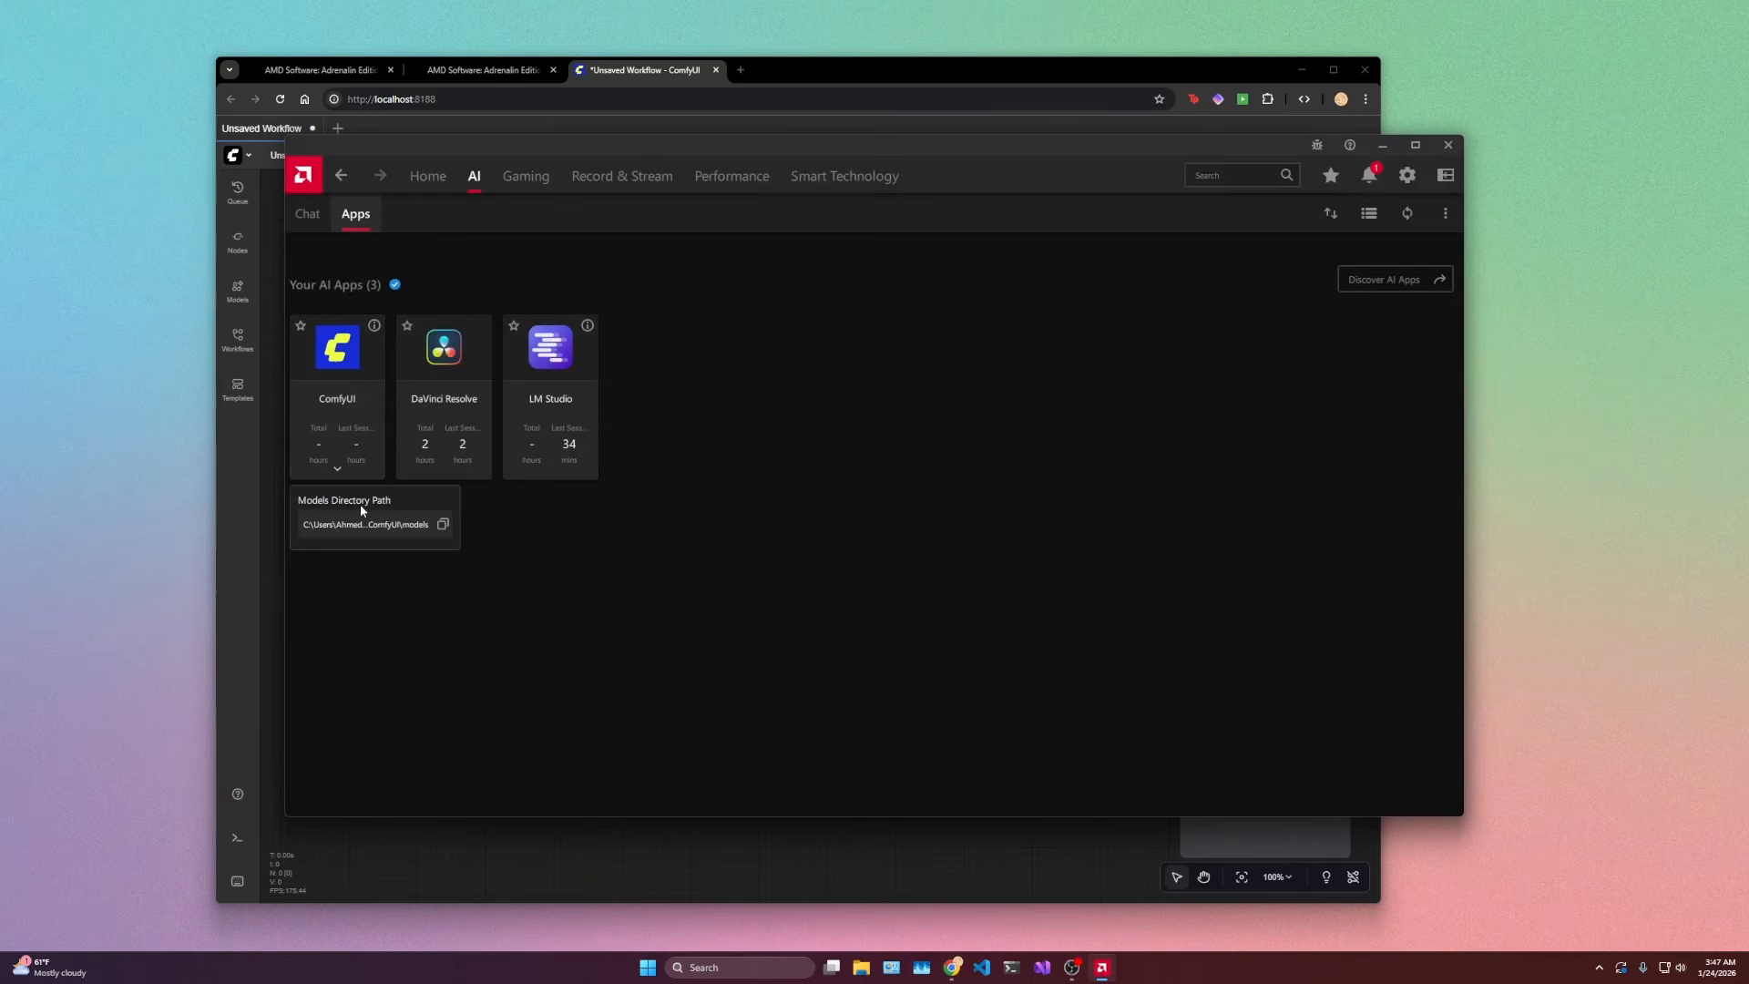
click(443, 524)
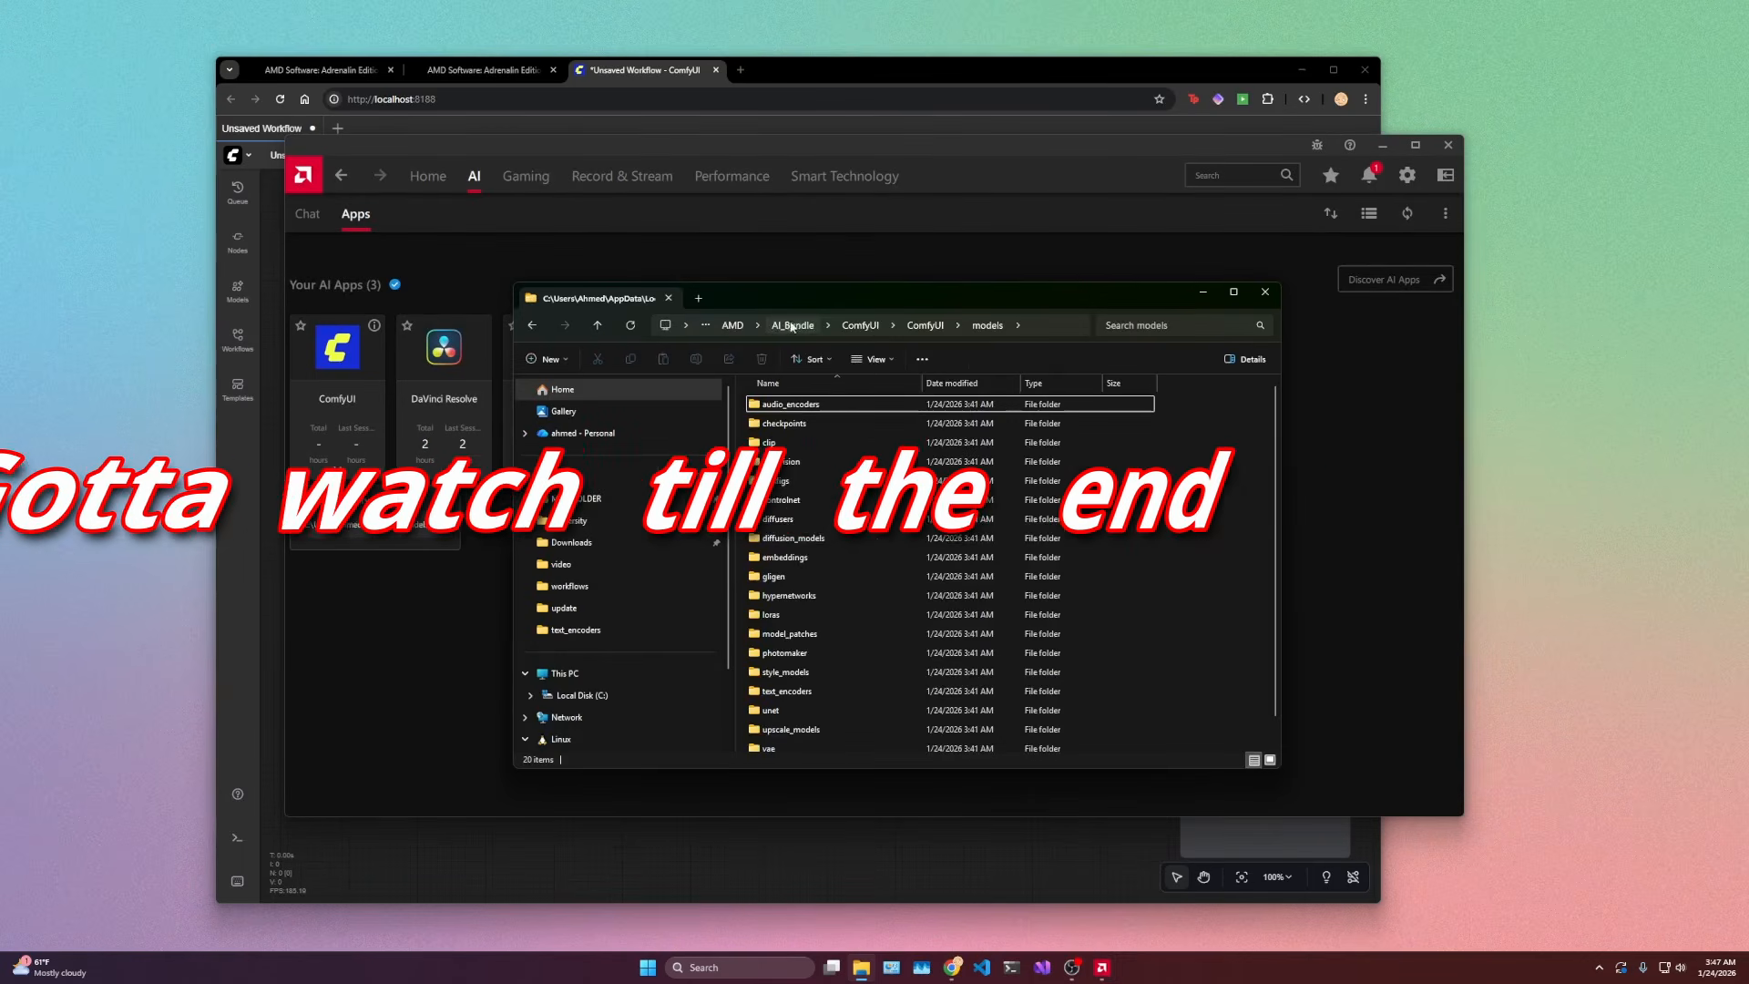
click(926, 325)
click(910, 325)
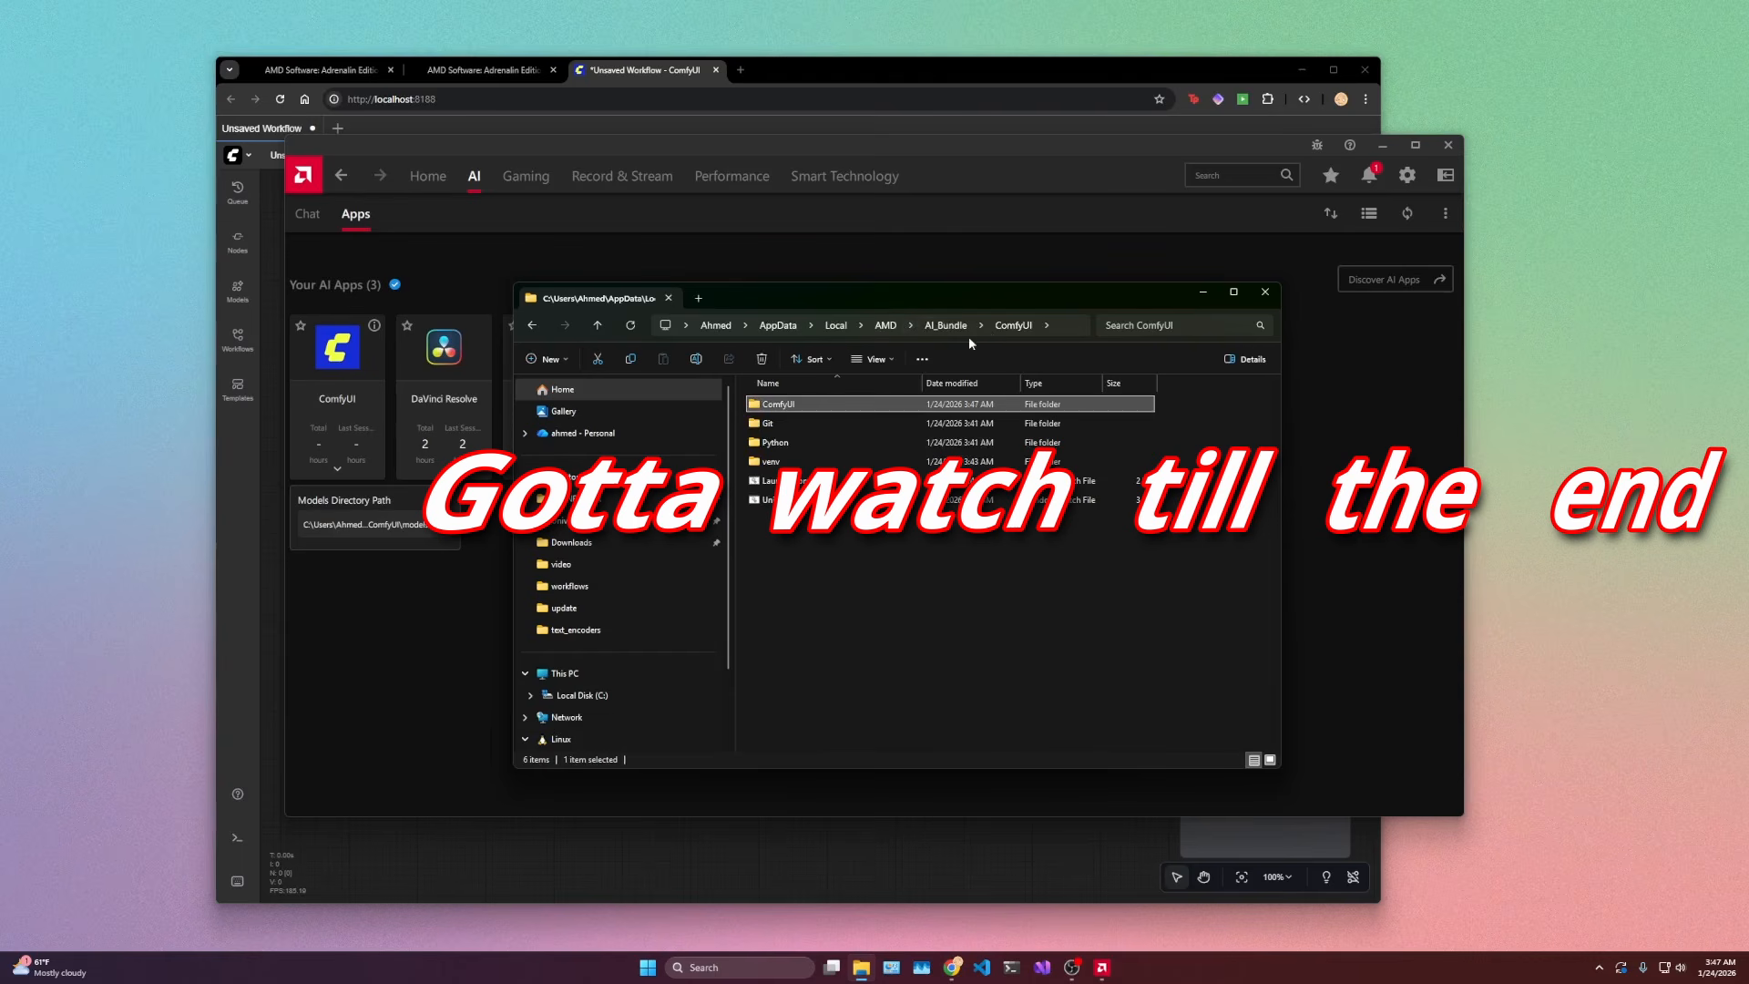
Step: Open the Launch_ComfyUI batch file in Notepad and add the argument --cuda-device 1 after main.py
right_click(779, 483)
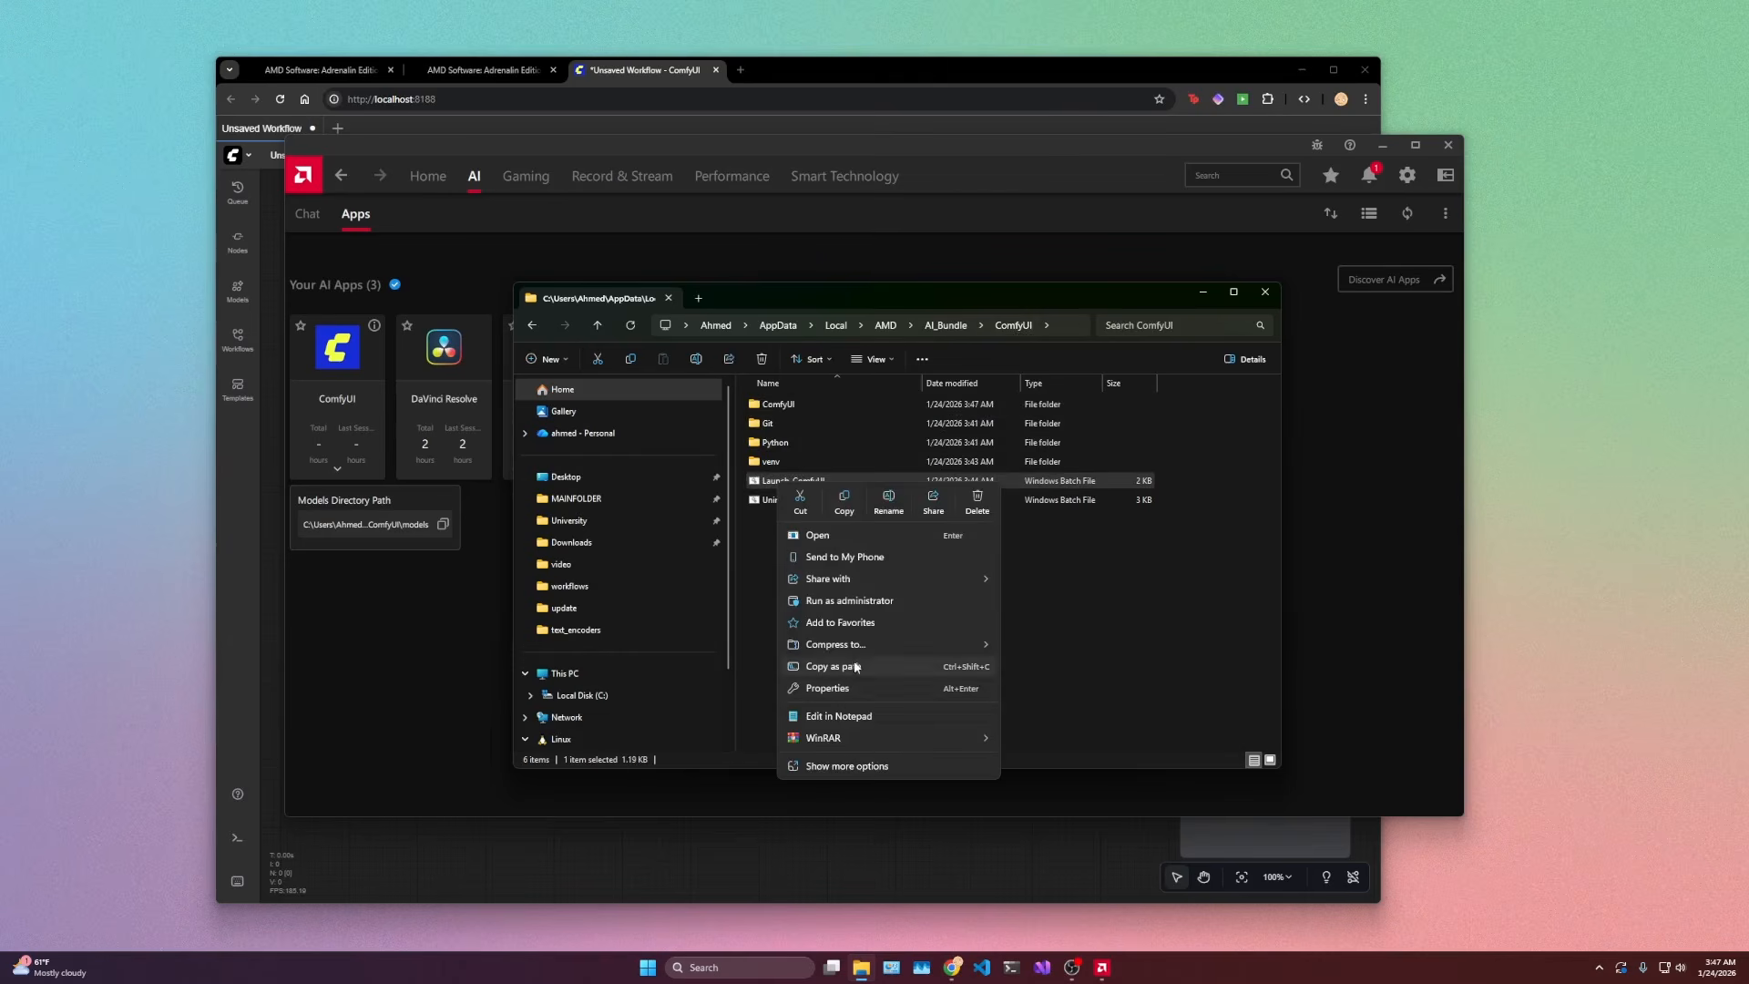
click(845, 715)
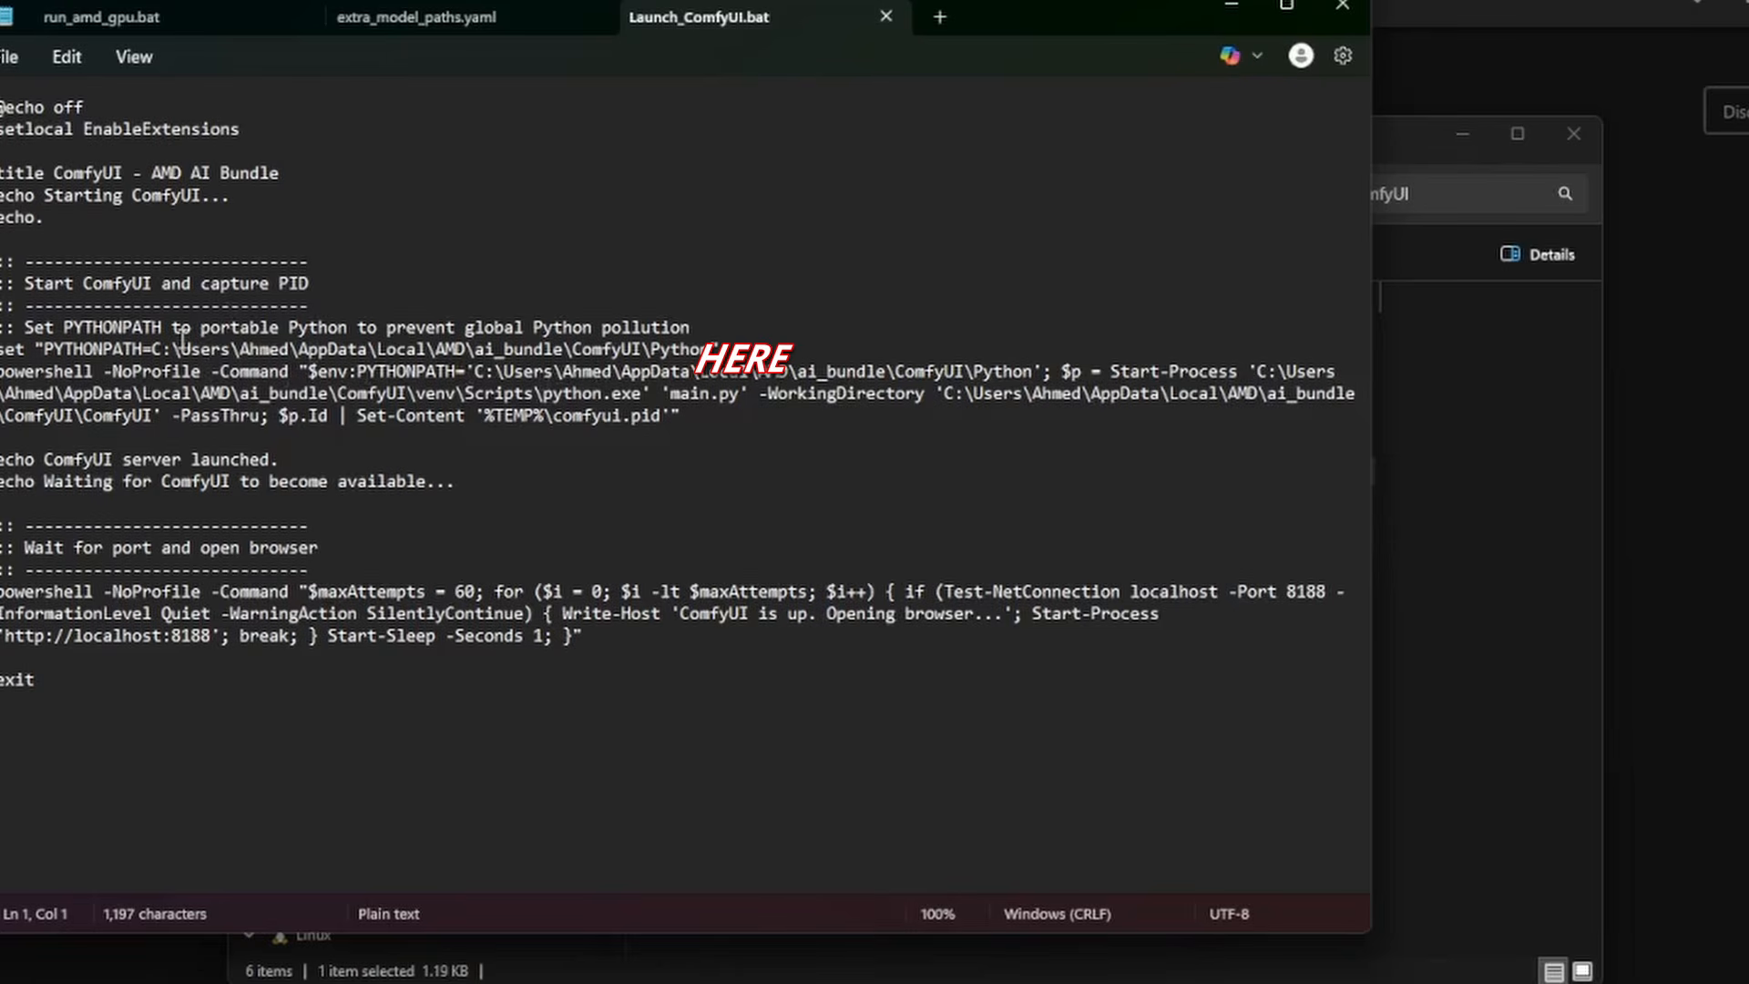
click(740, 395)
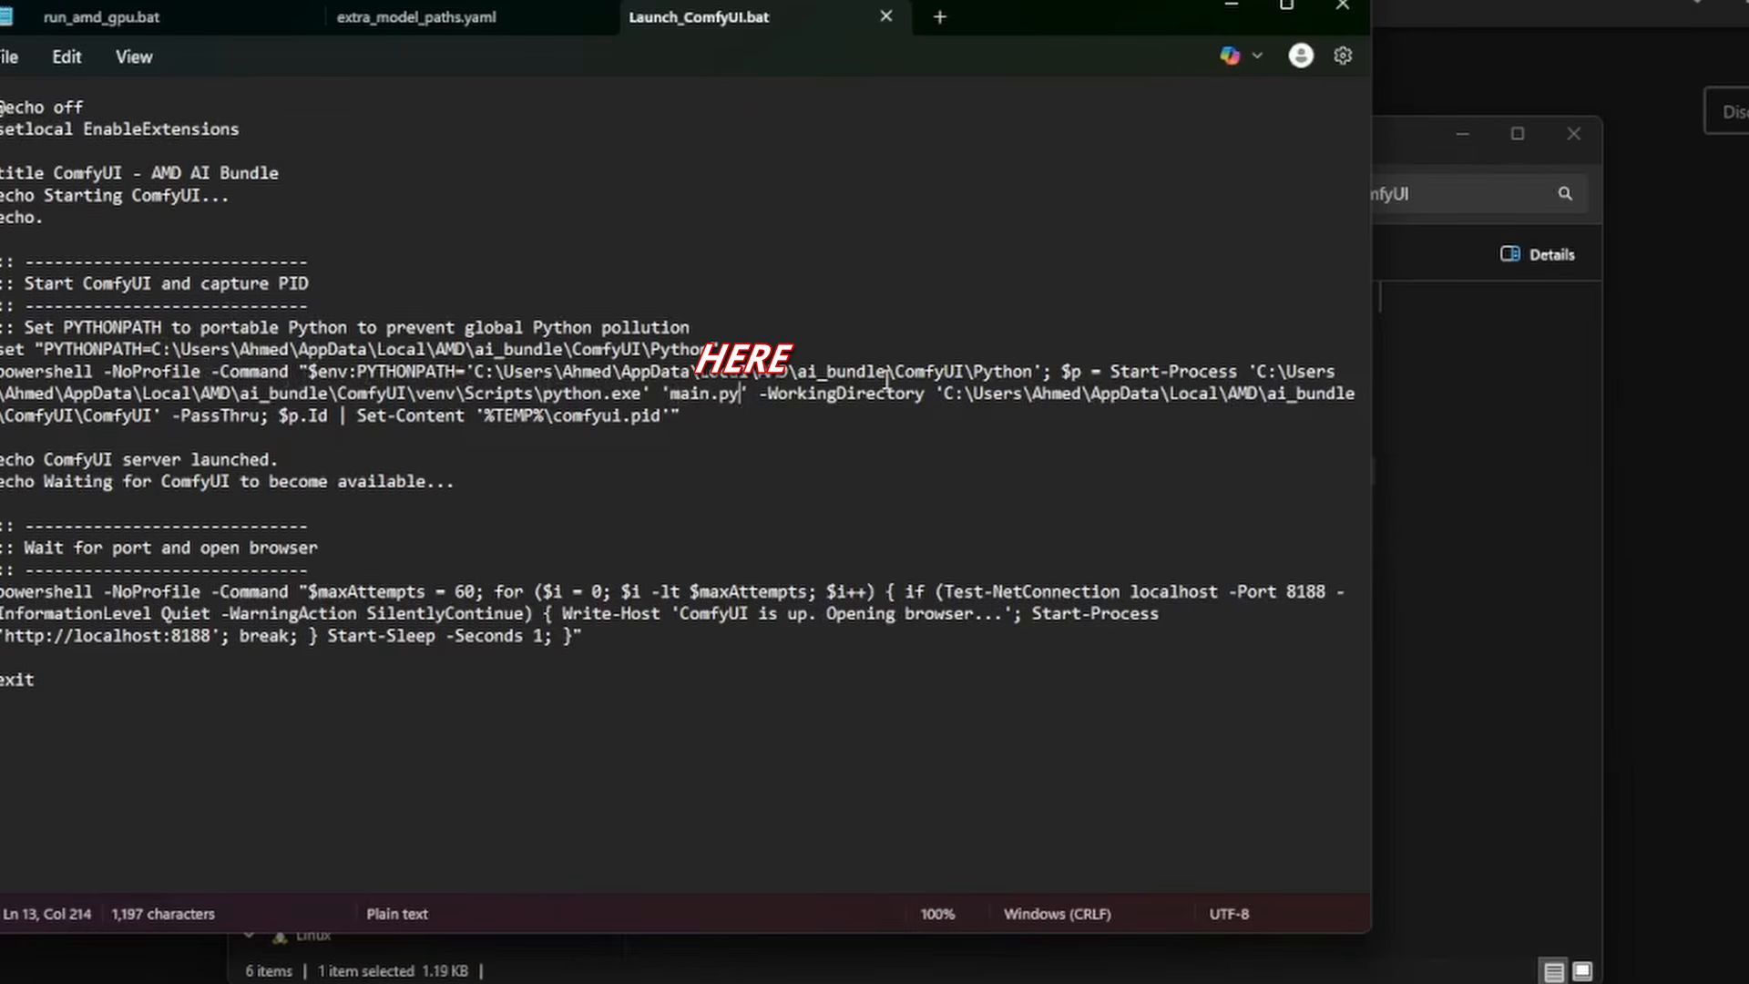
text(--cud)
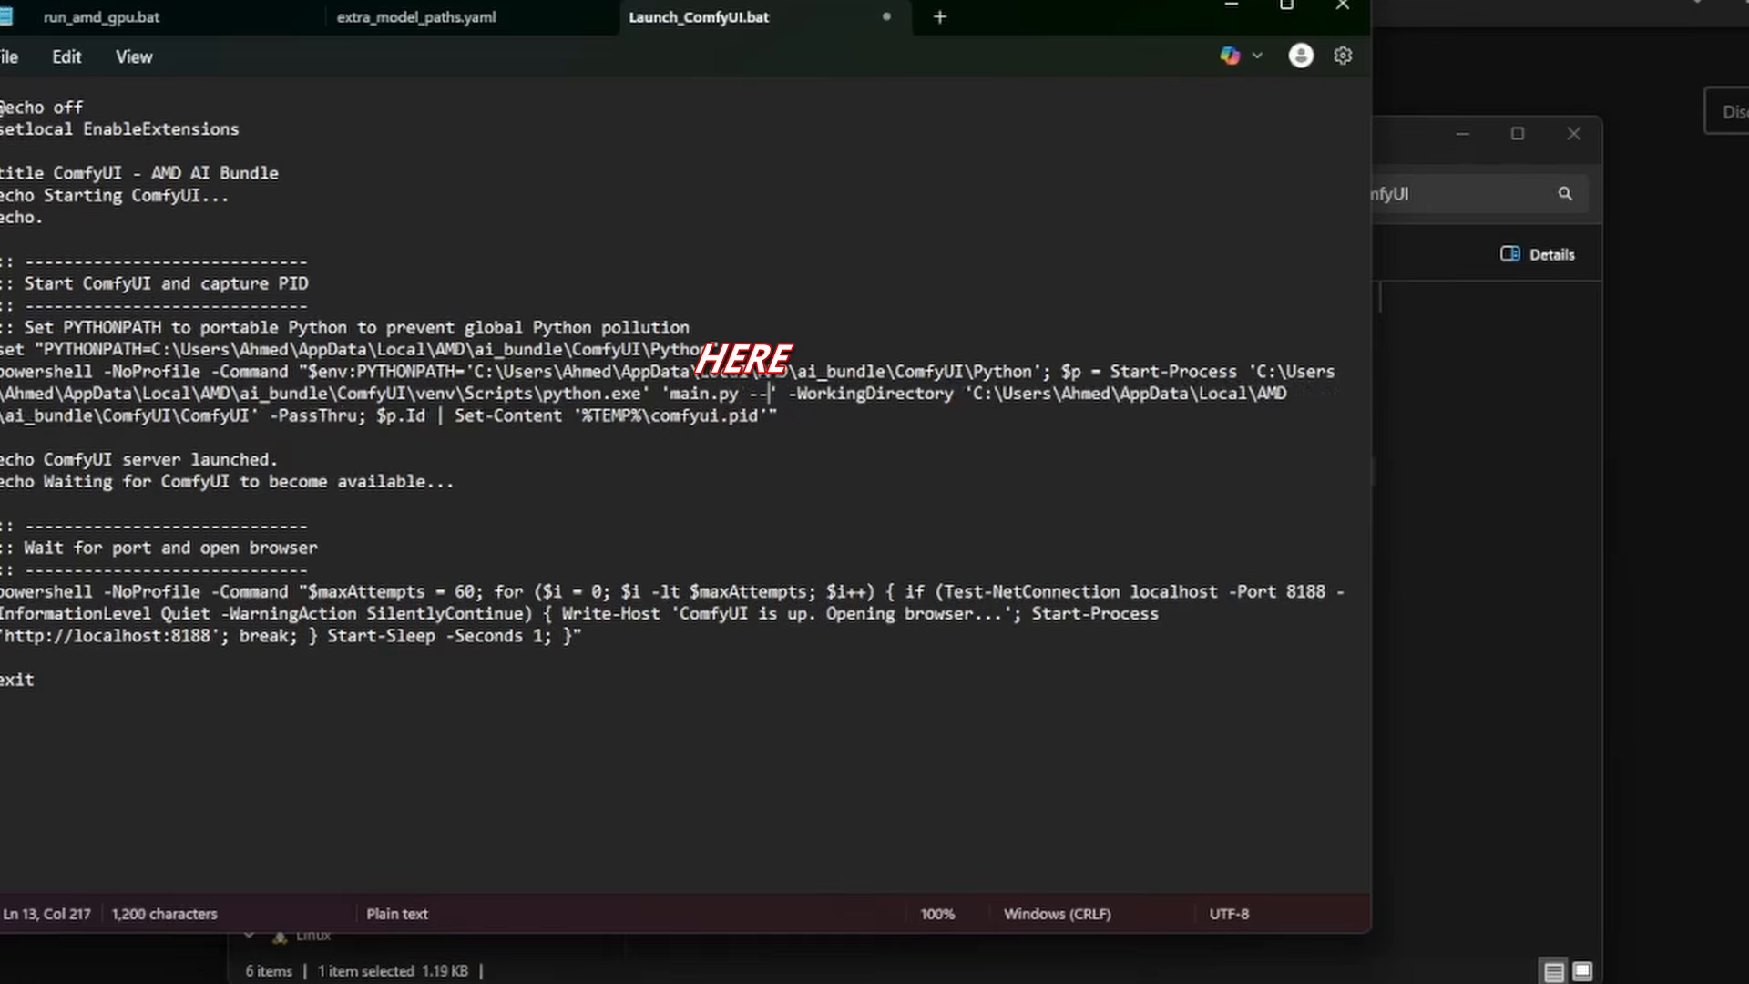
text(a-device )
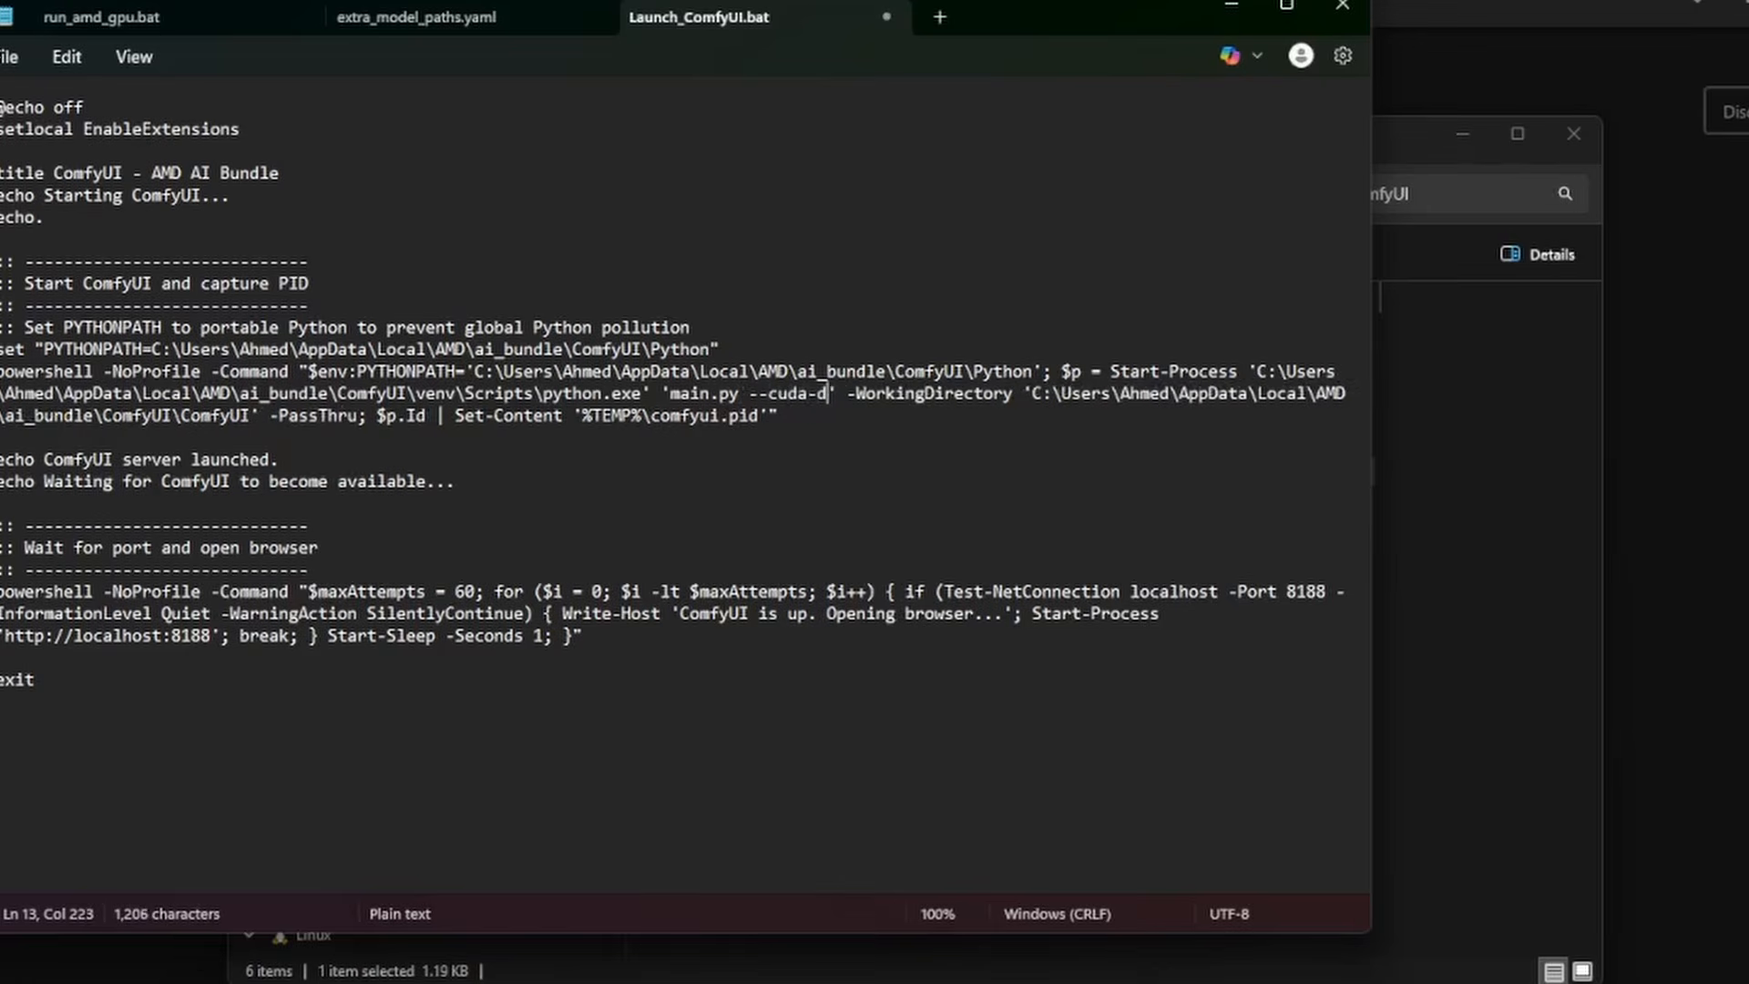
text(1)
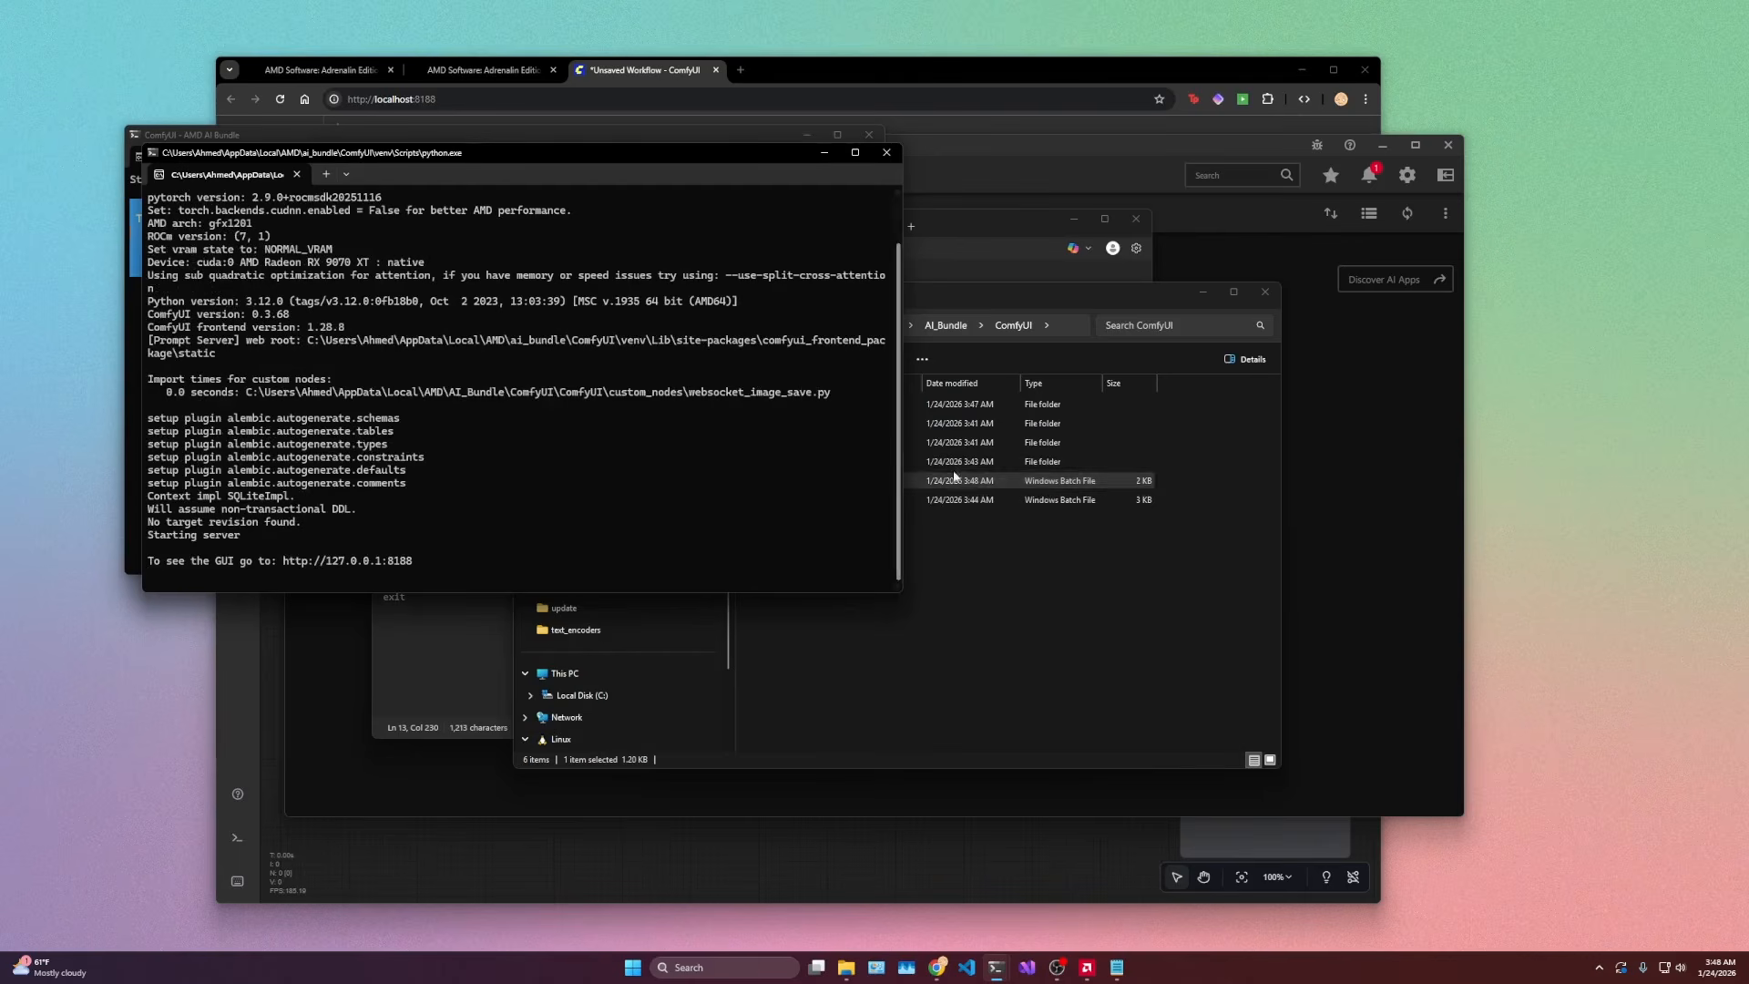
Step: Open the About settings in the relaunched ComfyUI, check the launch arguments and device name, and close the settings
click(1286, 460)
click(342, 407)
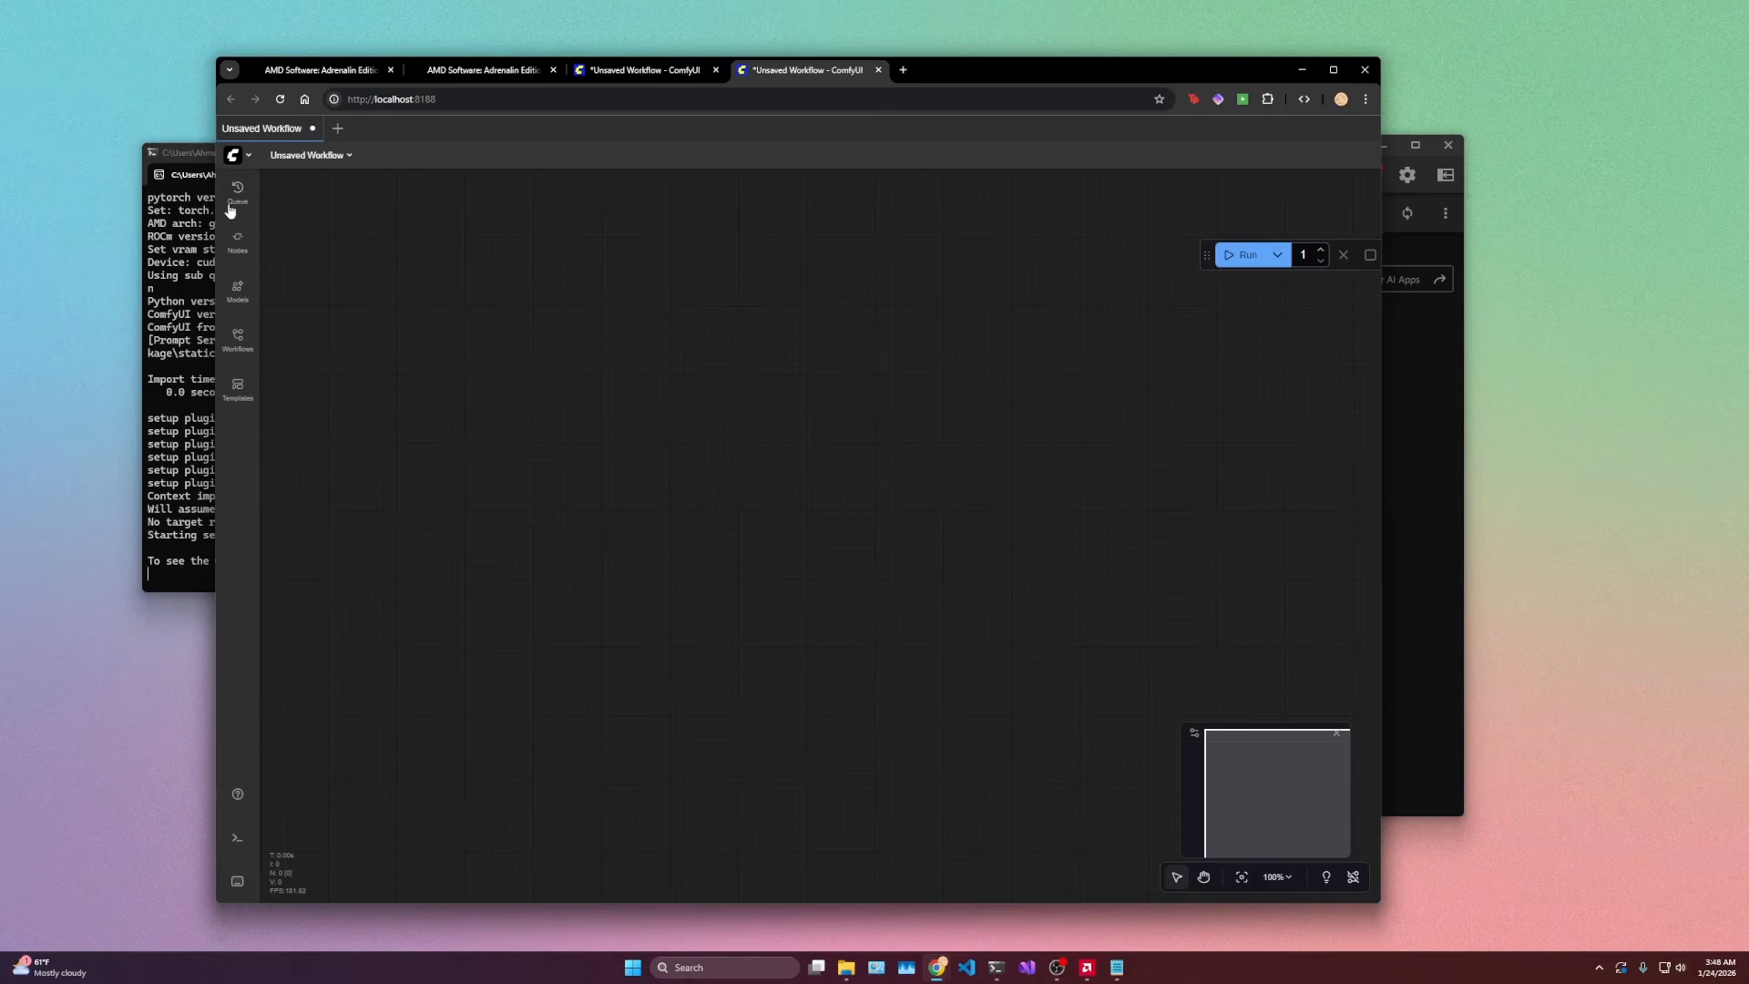
click(234, 154)
drag(902, 579, 1109, 580)
click(1110, 581)
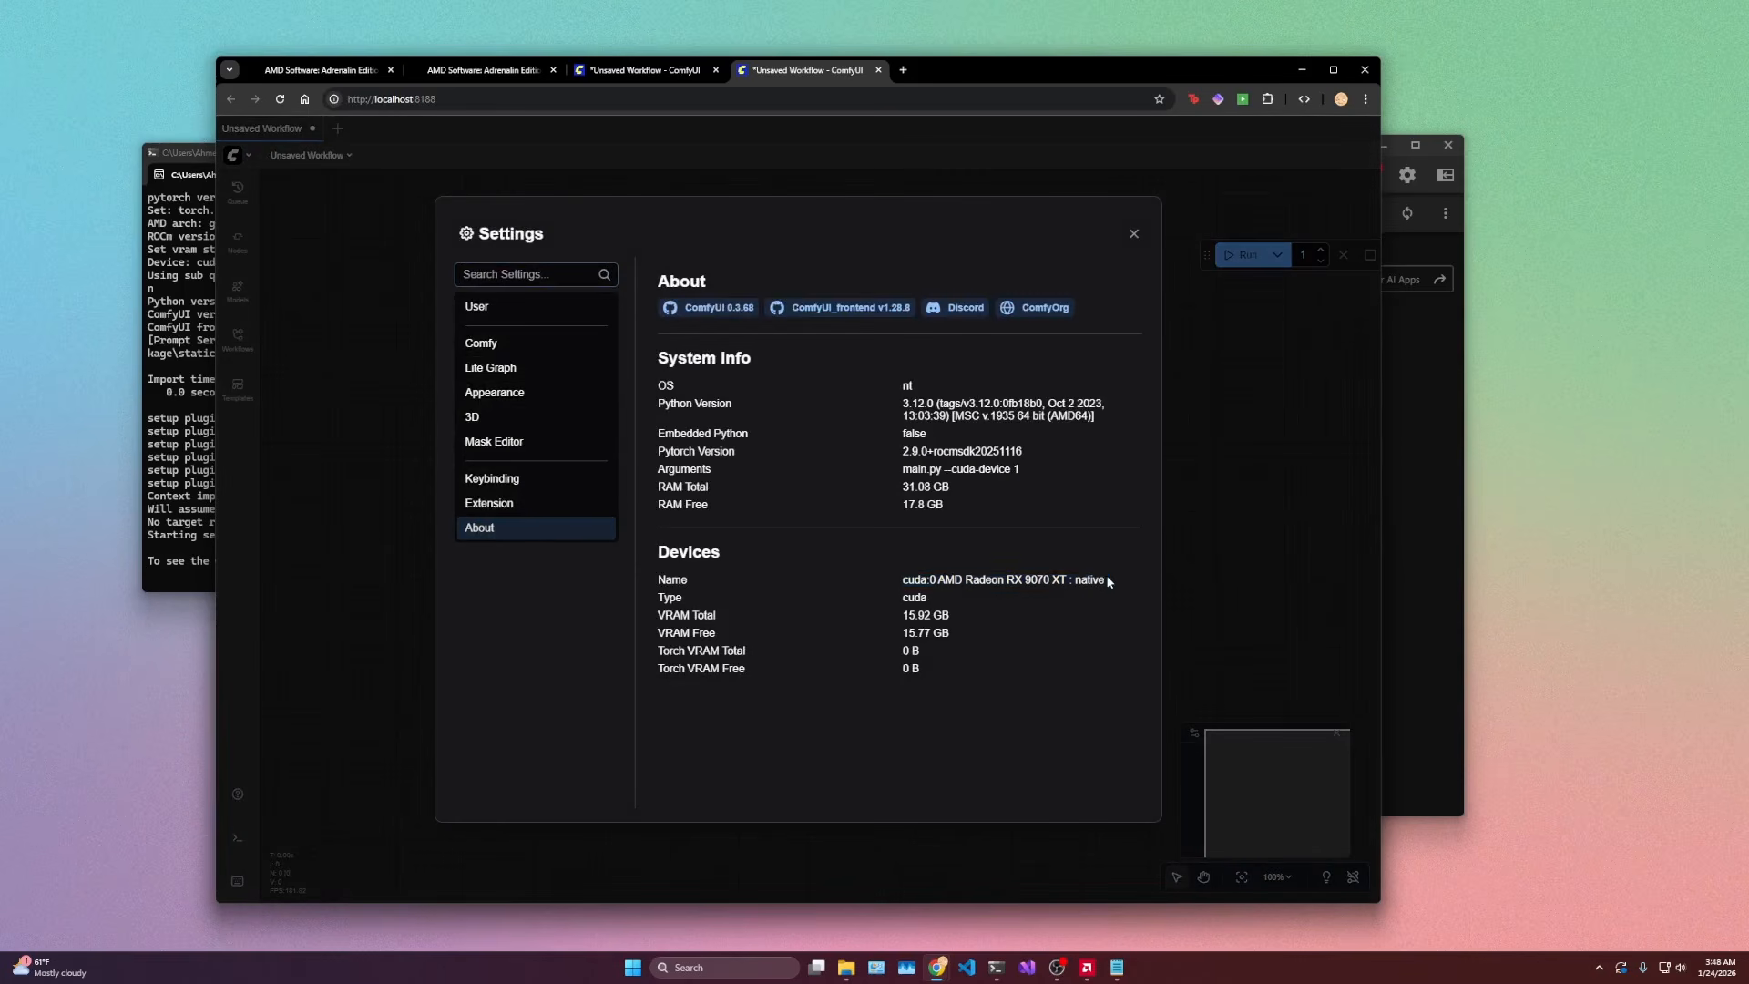
click(1134, 234)
scroll(545, 421, up, 1)
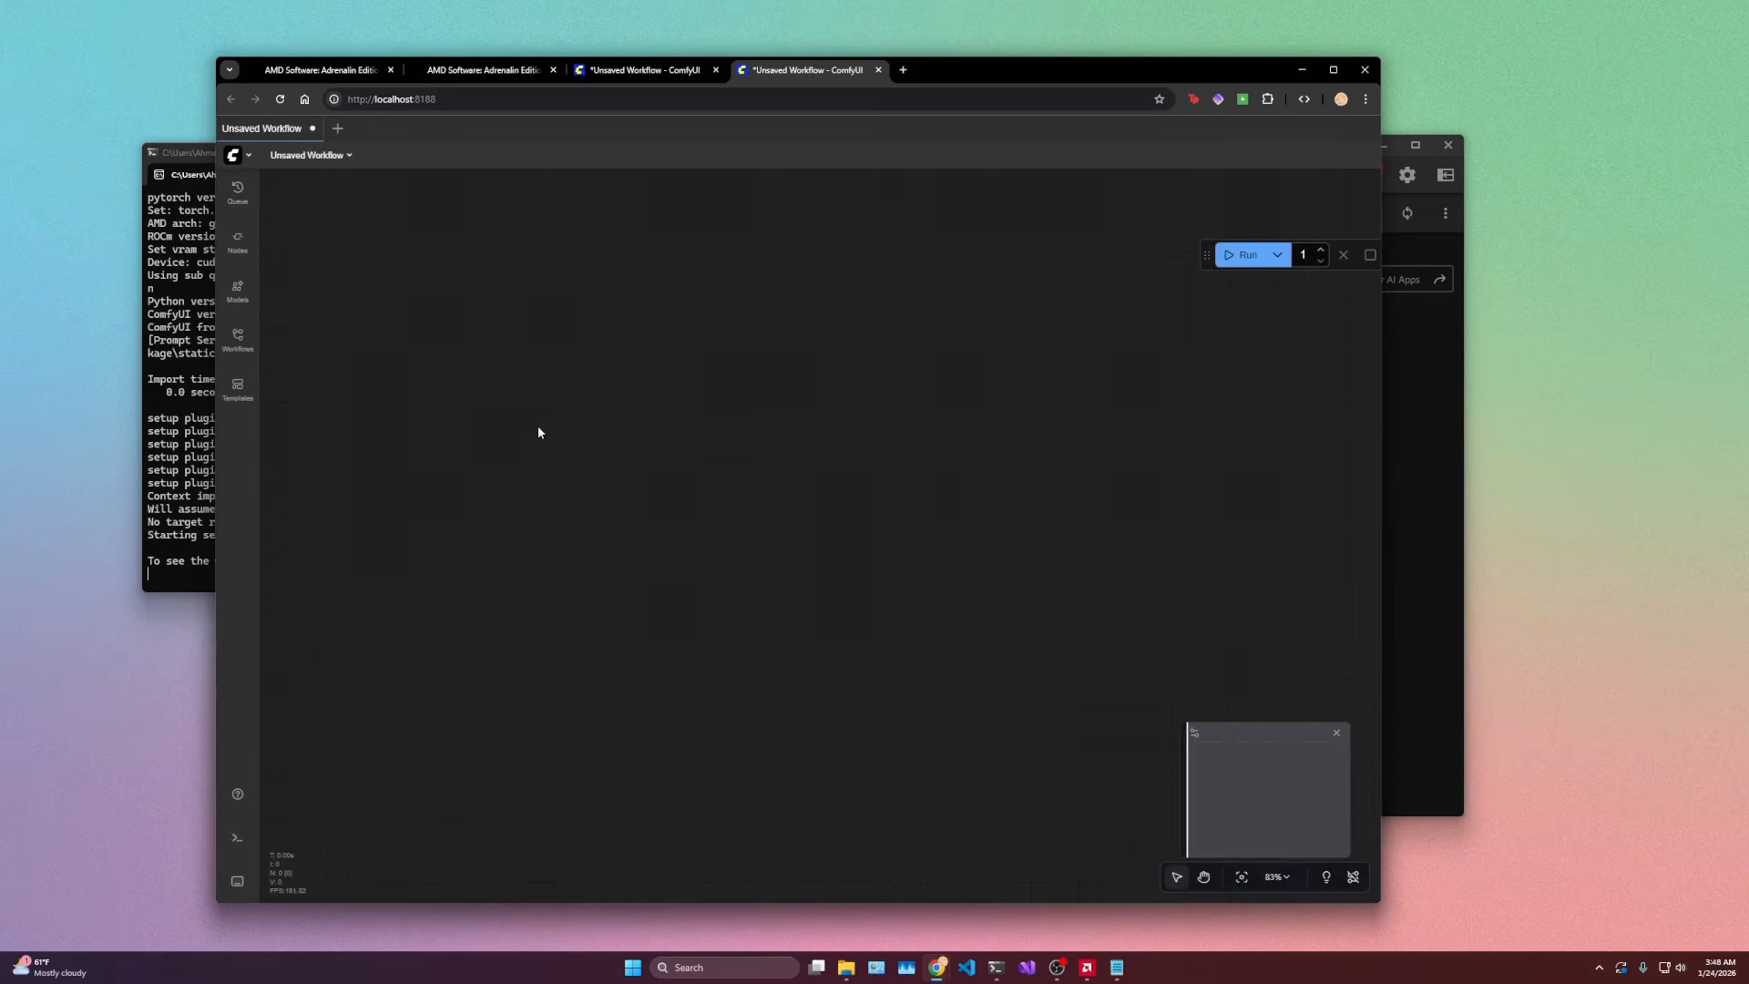
drag(789, 445, 801, 487)
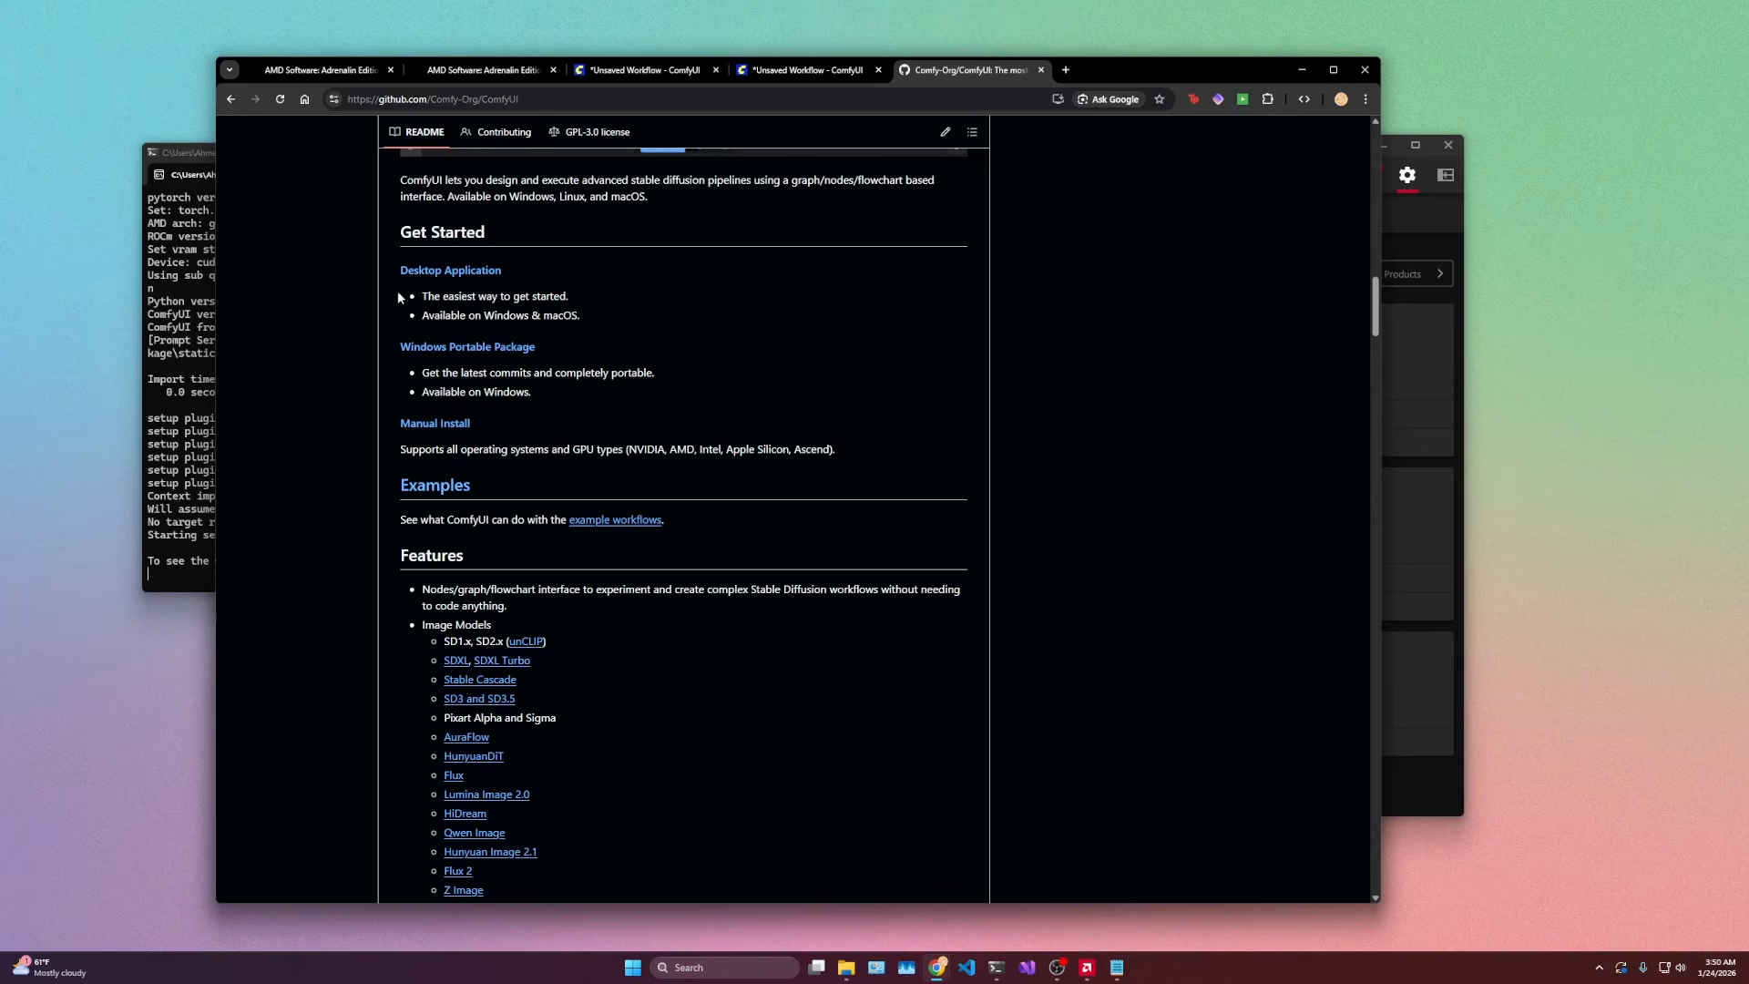
Step: Examine the desktop, Windows portable and manual install options under Get Started in the ComfyUI GitHub README
scroll(392, 343, down, 1)
scroll(391, 341, up, 1)
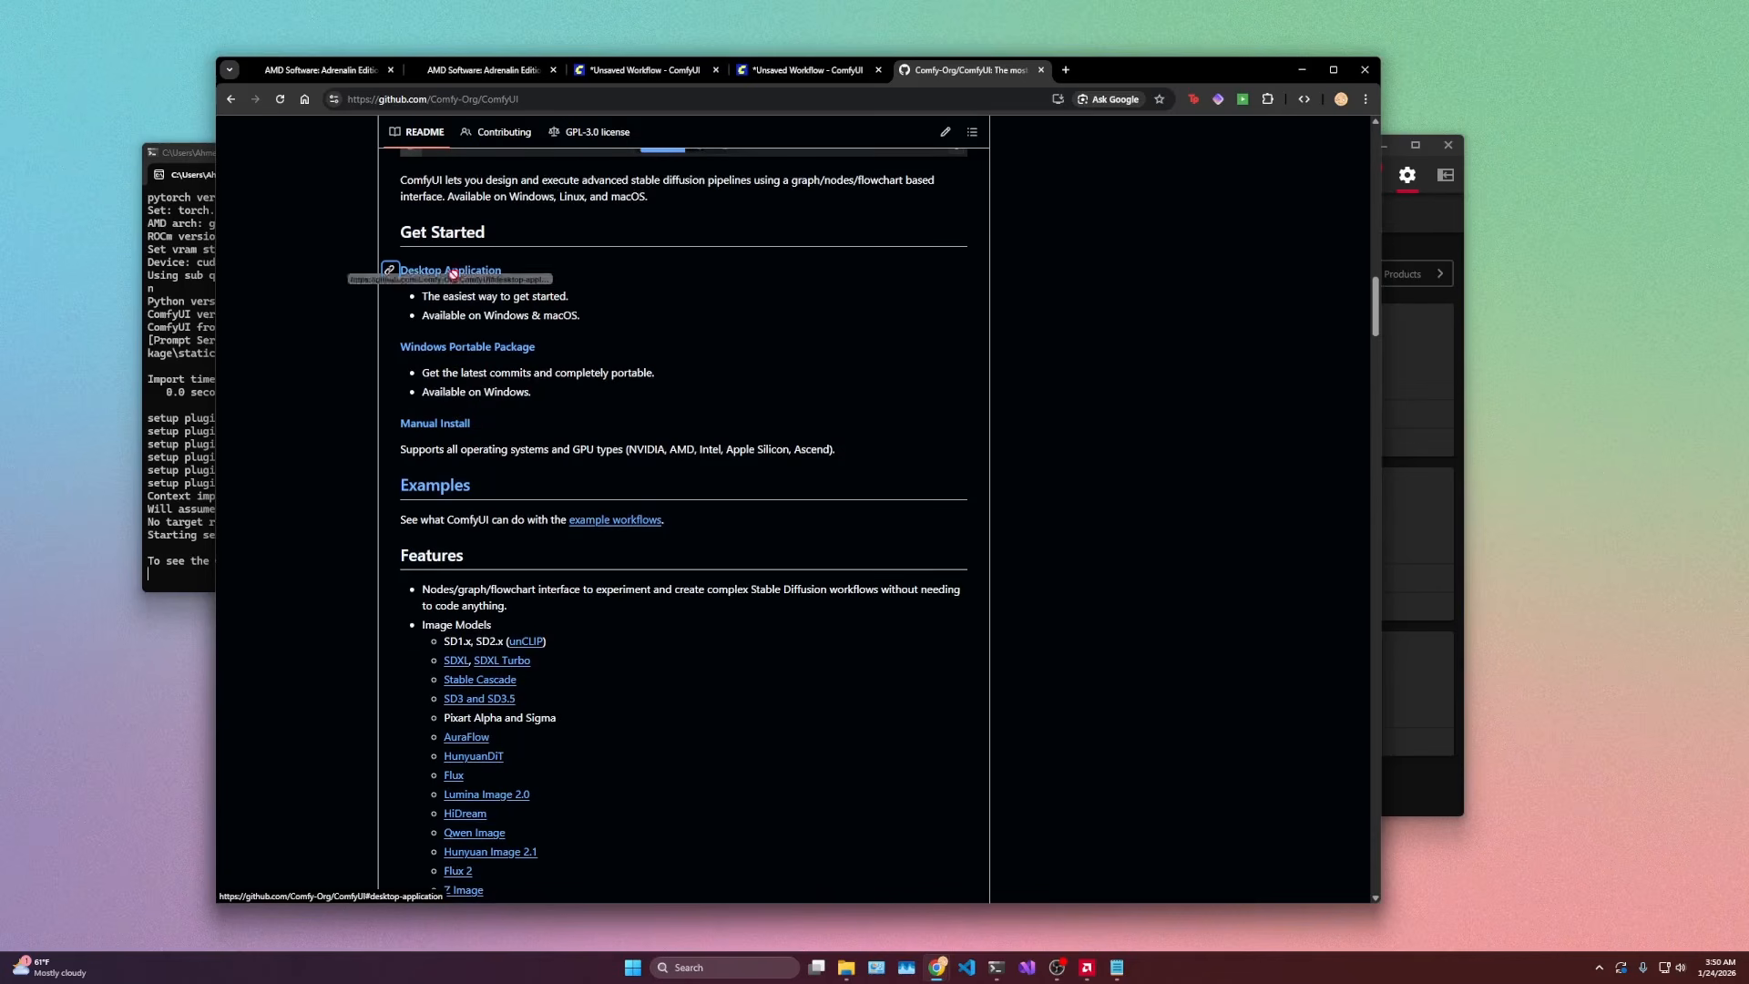
drag(394, 266, 636, 327)
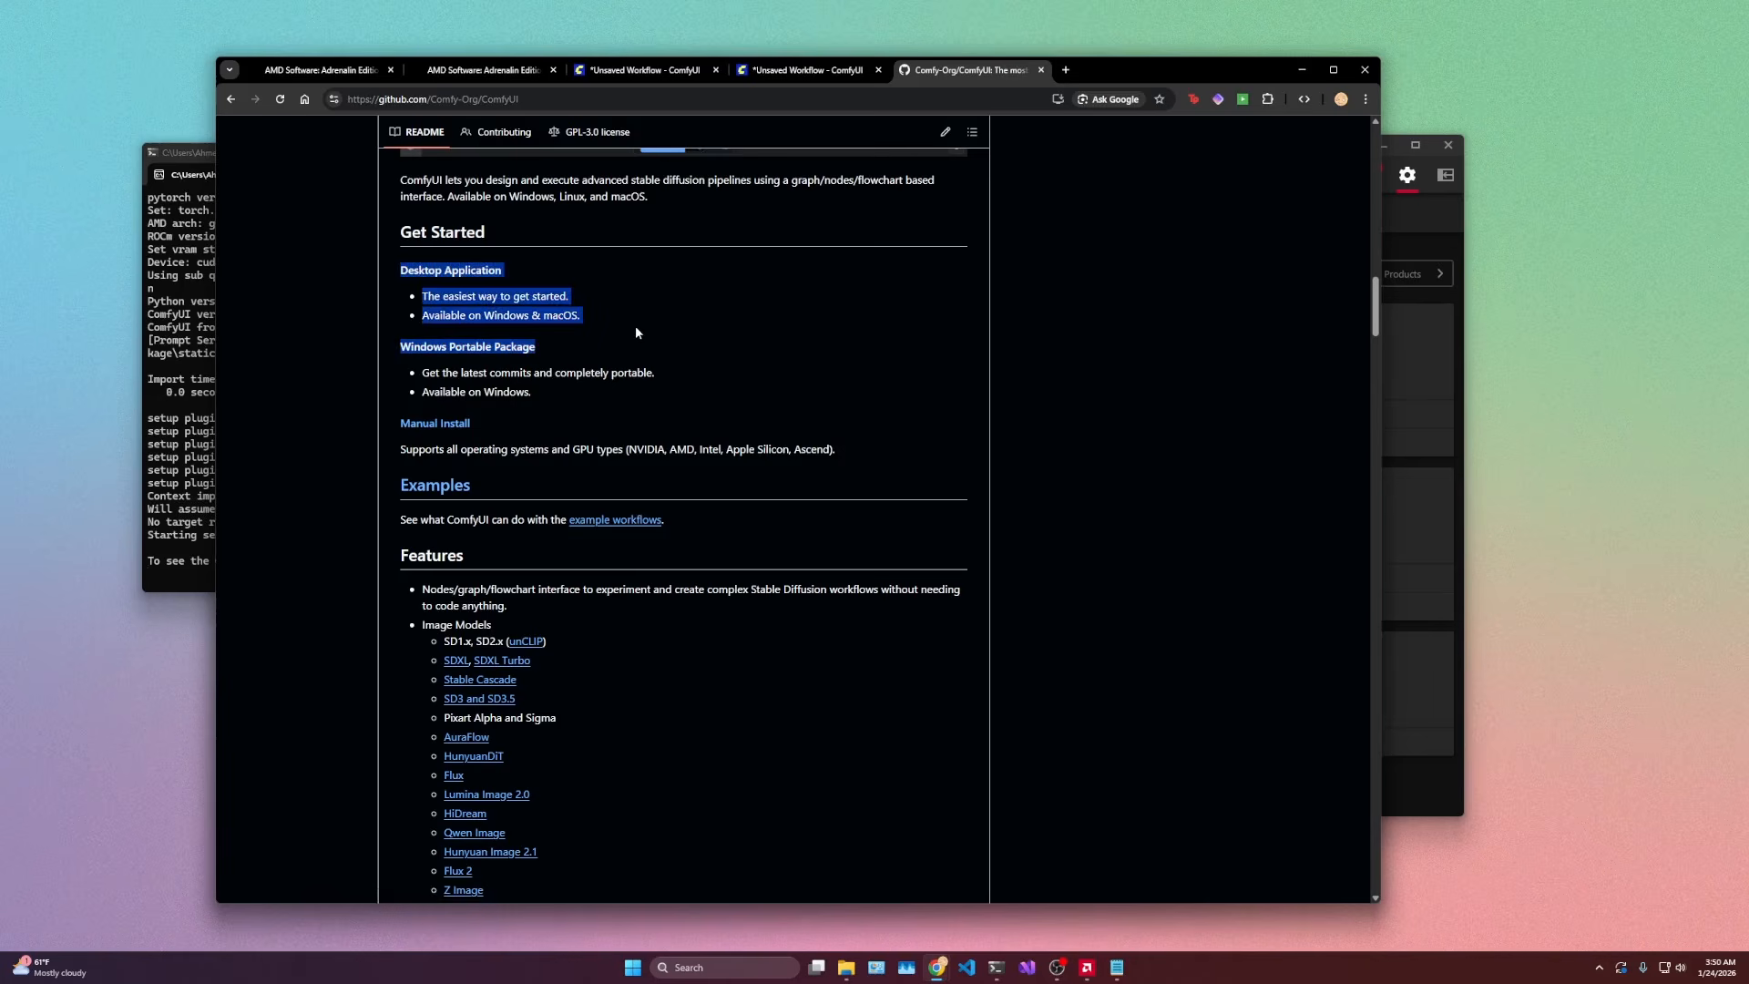
click(643, 325)
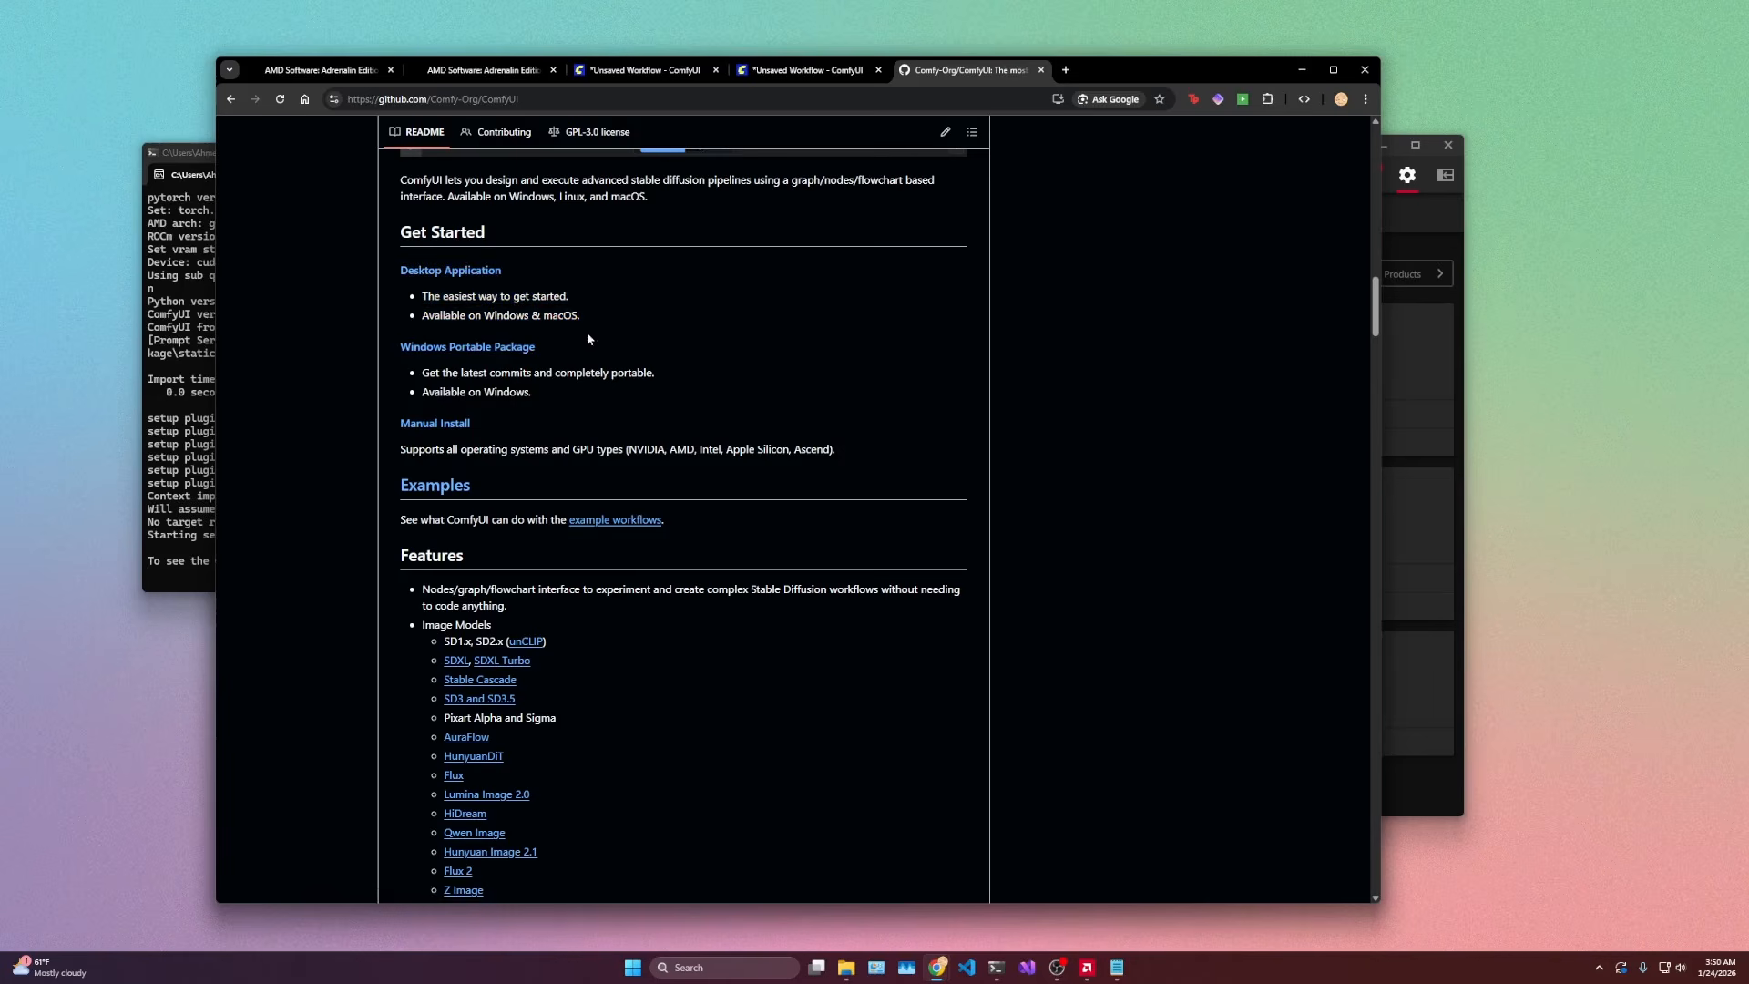
drag(357, 348, 660, 404)
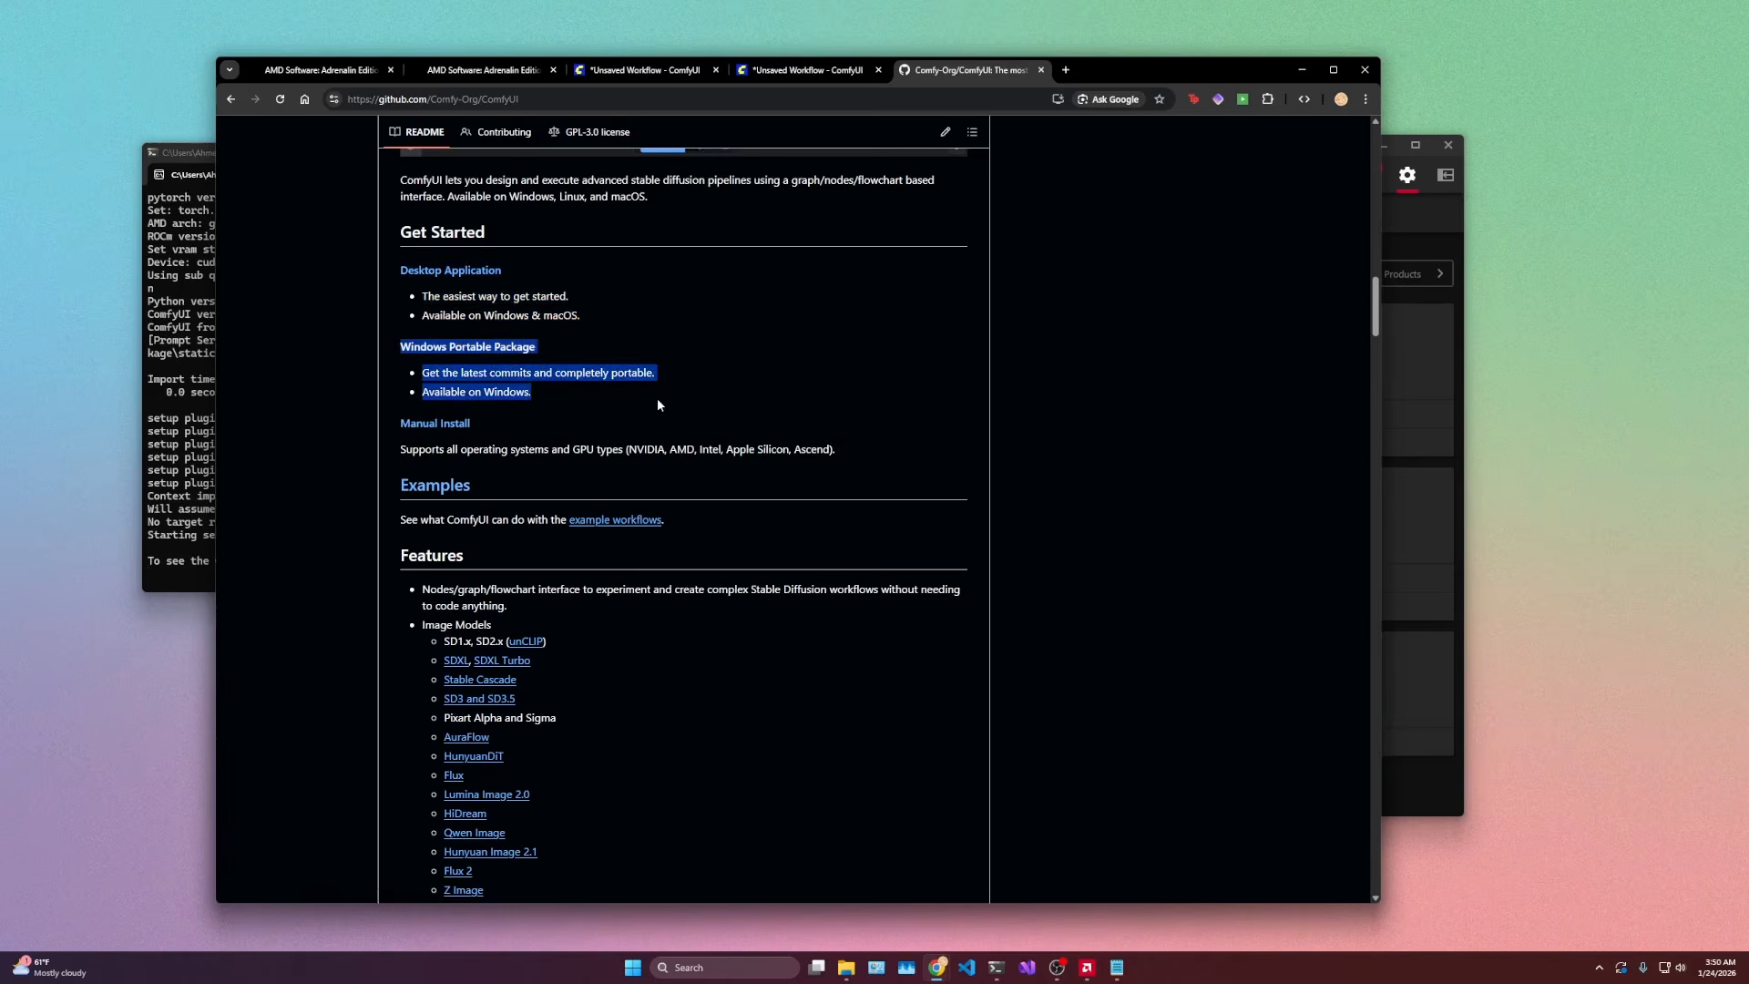
drag(399, 421, 885, 457)
click(383, 410)
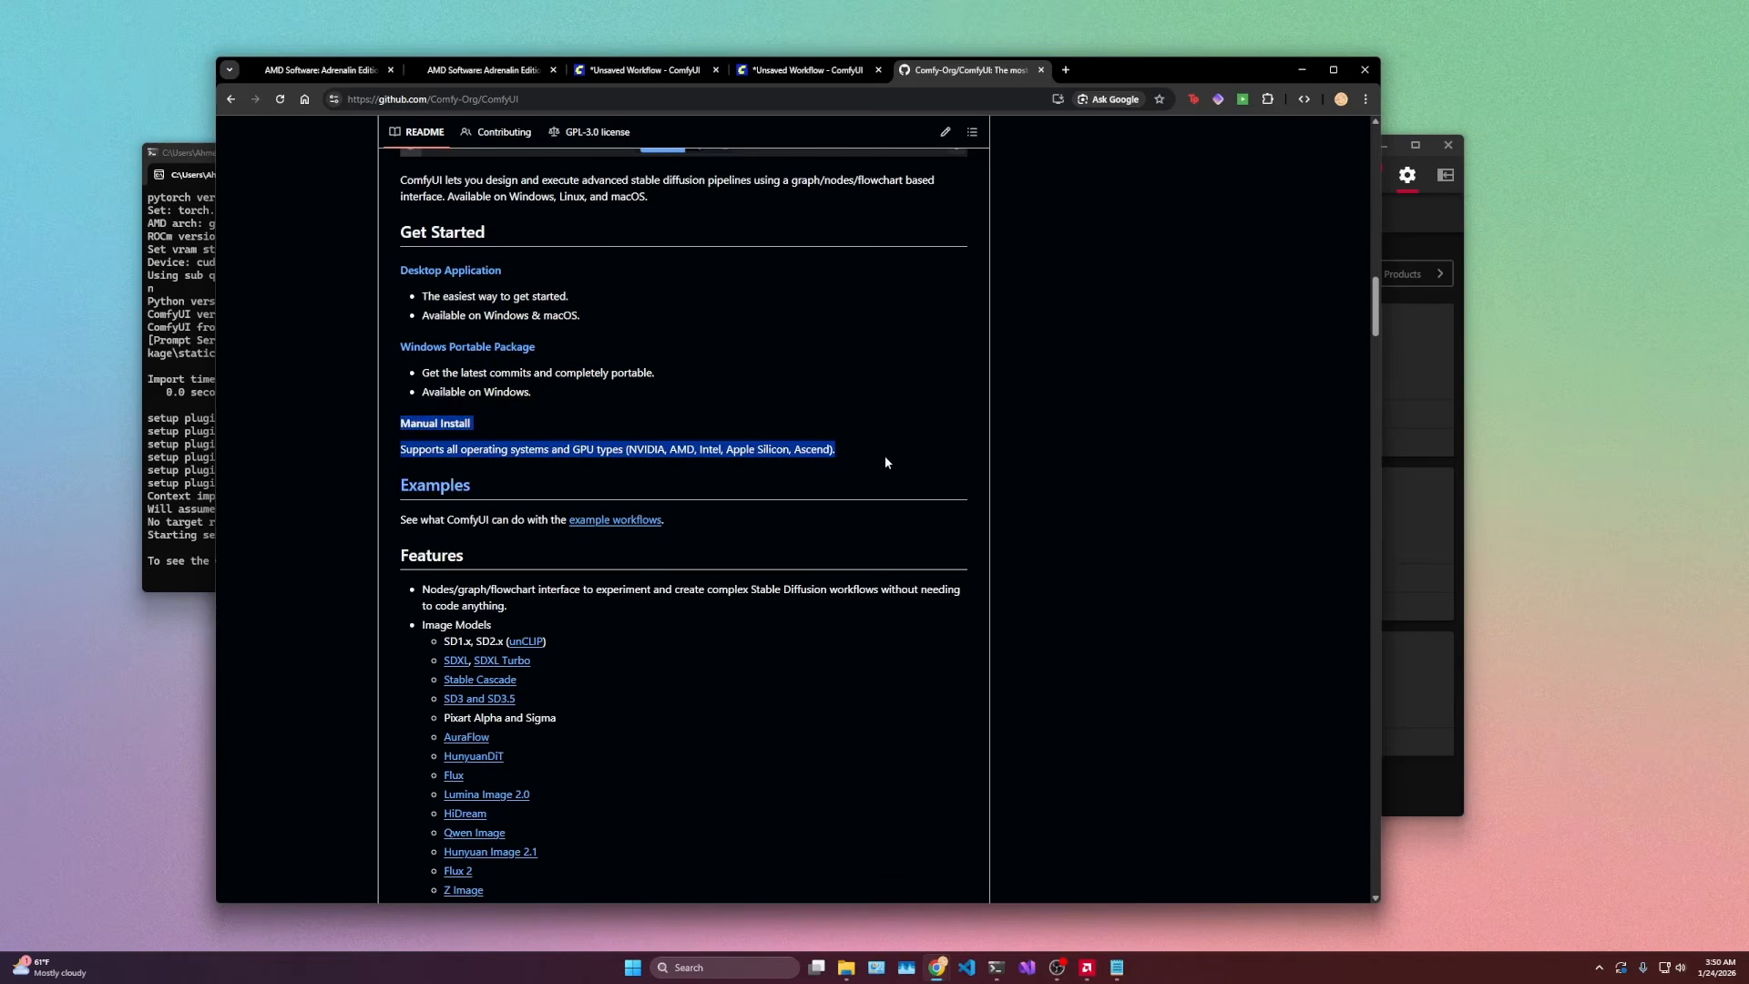
drag(573, 403, 377, 355)
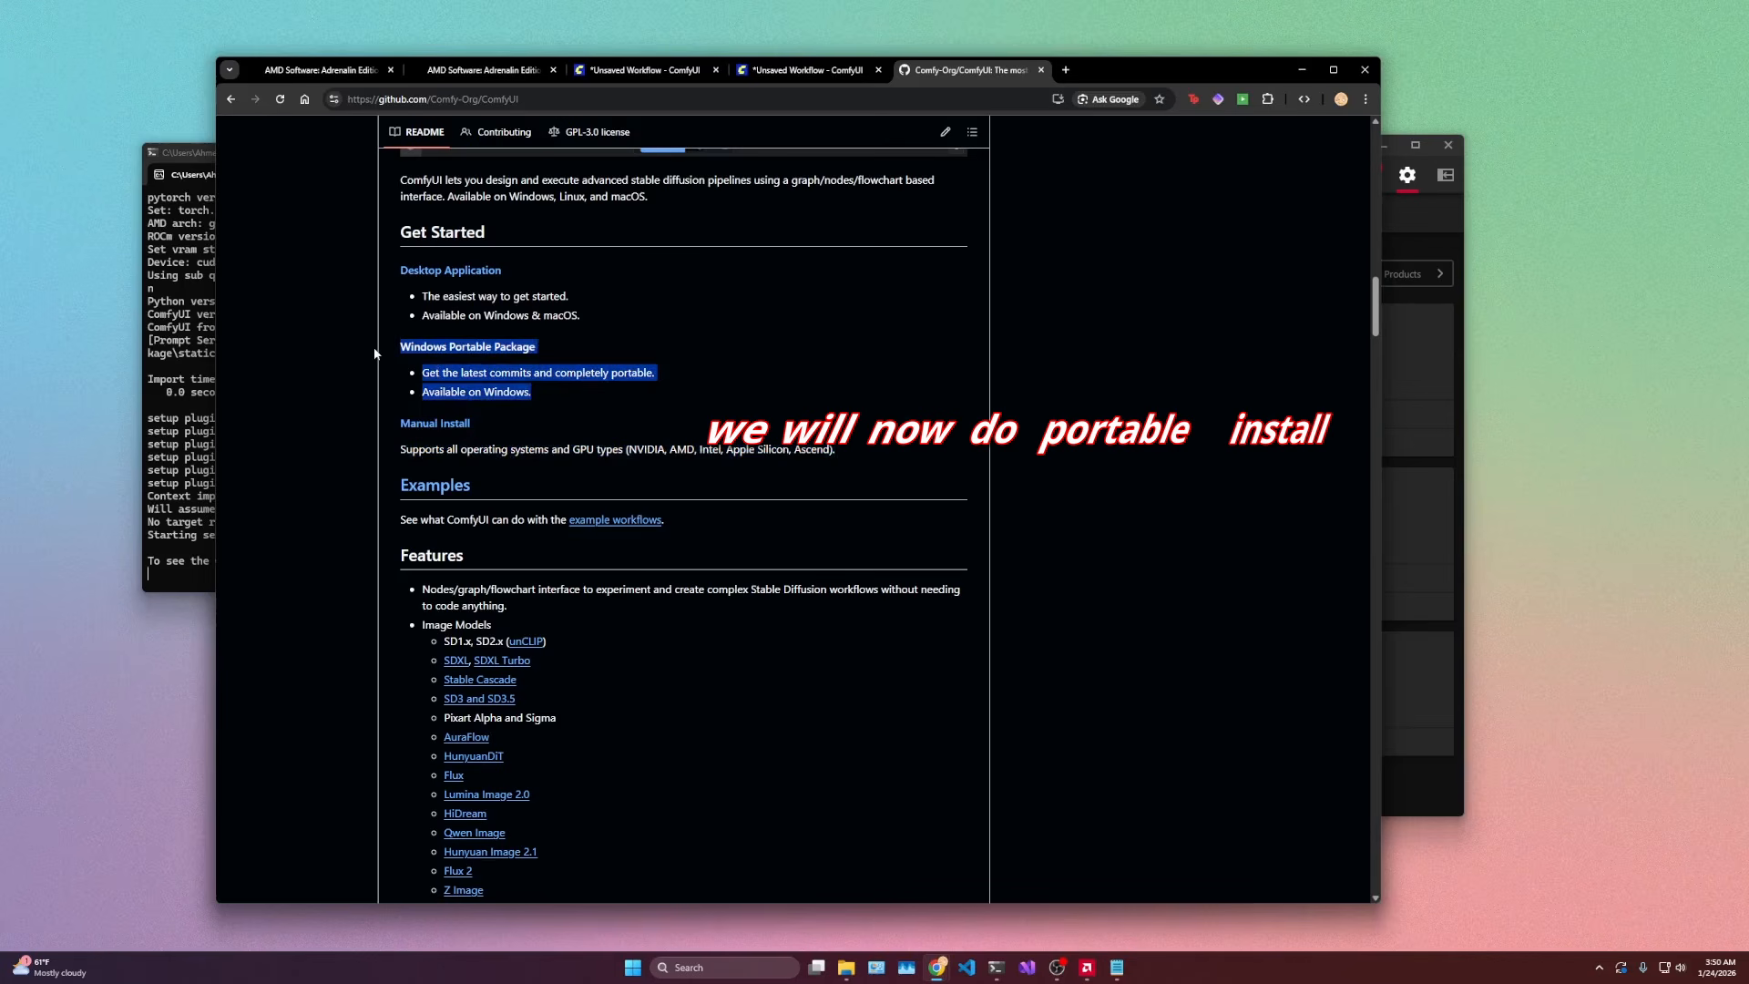
click(745, 383)
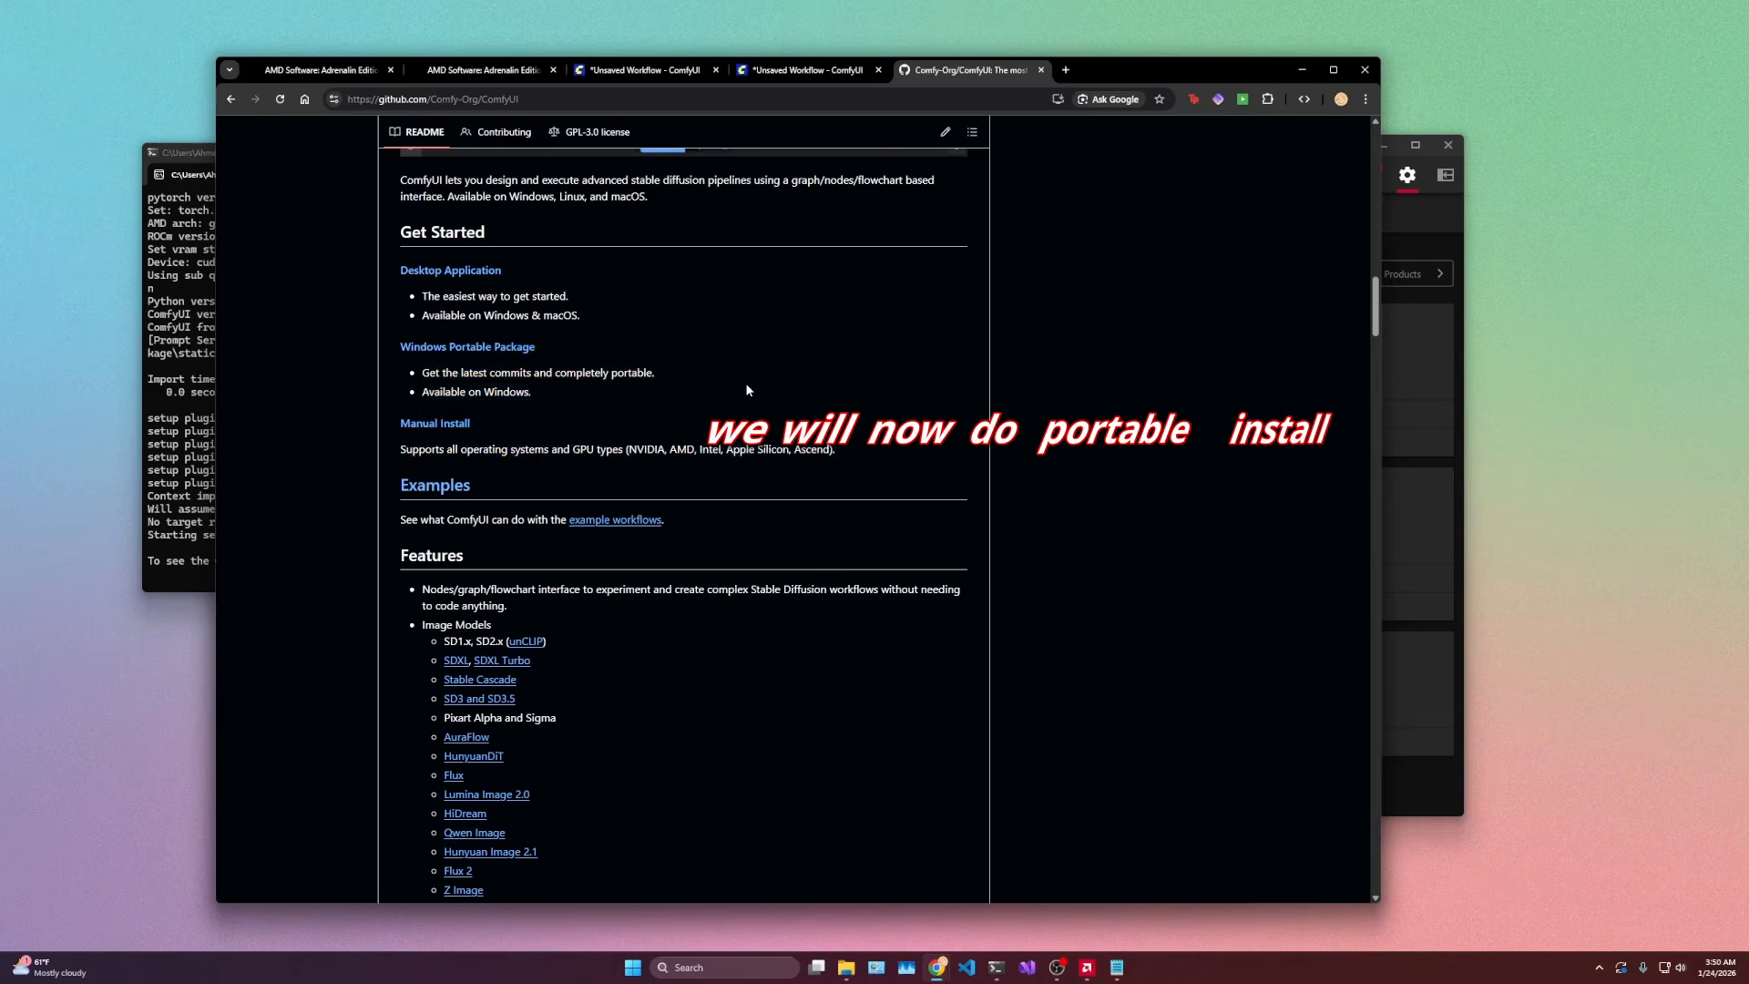
Step: Open the ComfyUI repository's releases page and check the latest release's date and downloadable assets
scroll(1033, 357, up, 10)
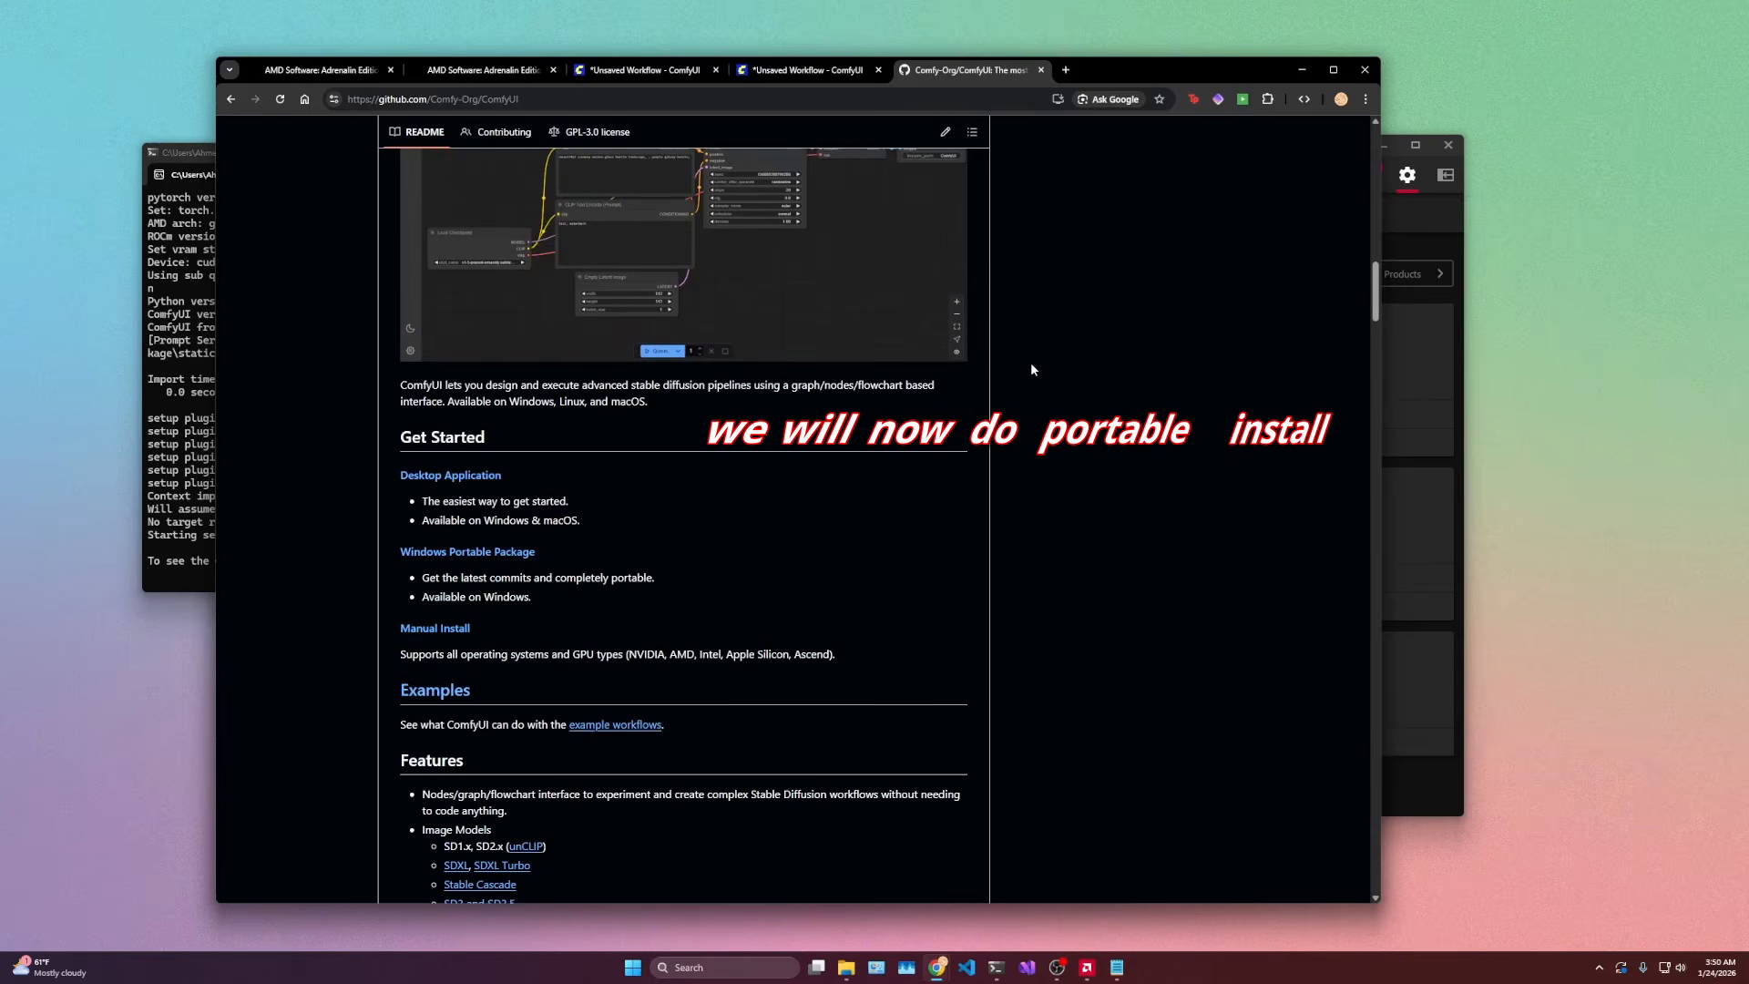
scroll(1031, 353, up, 8)
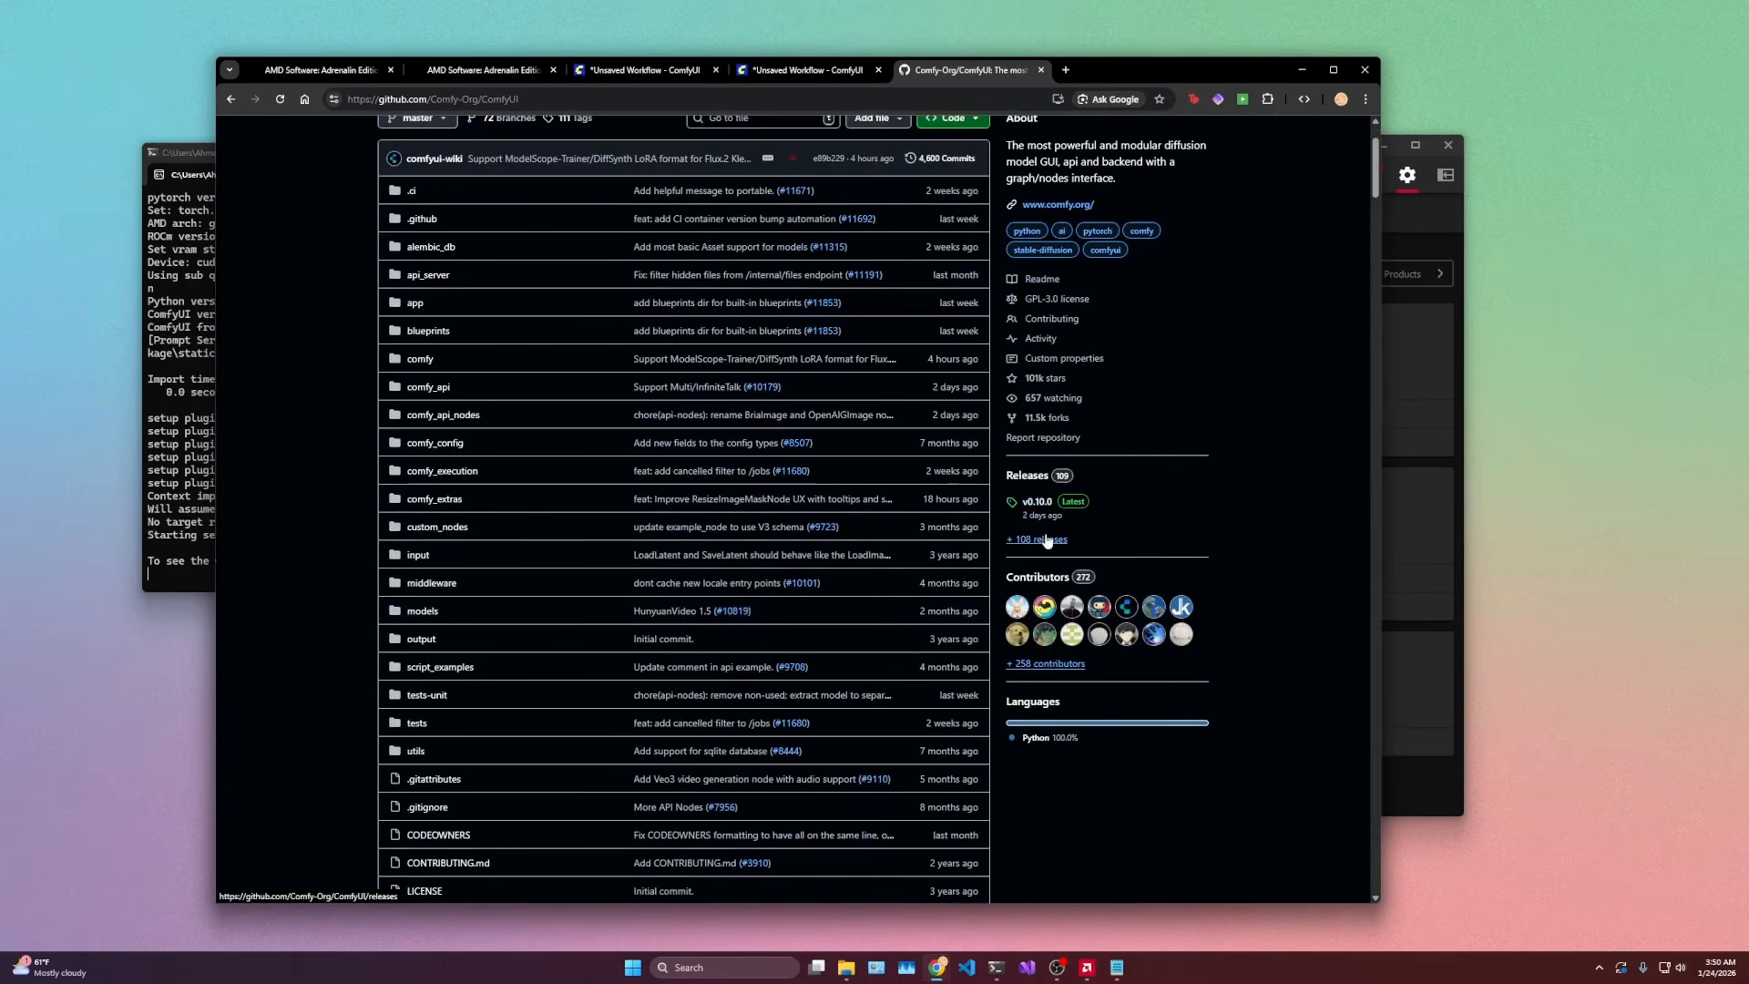
click(1048, 517)
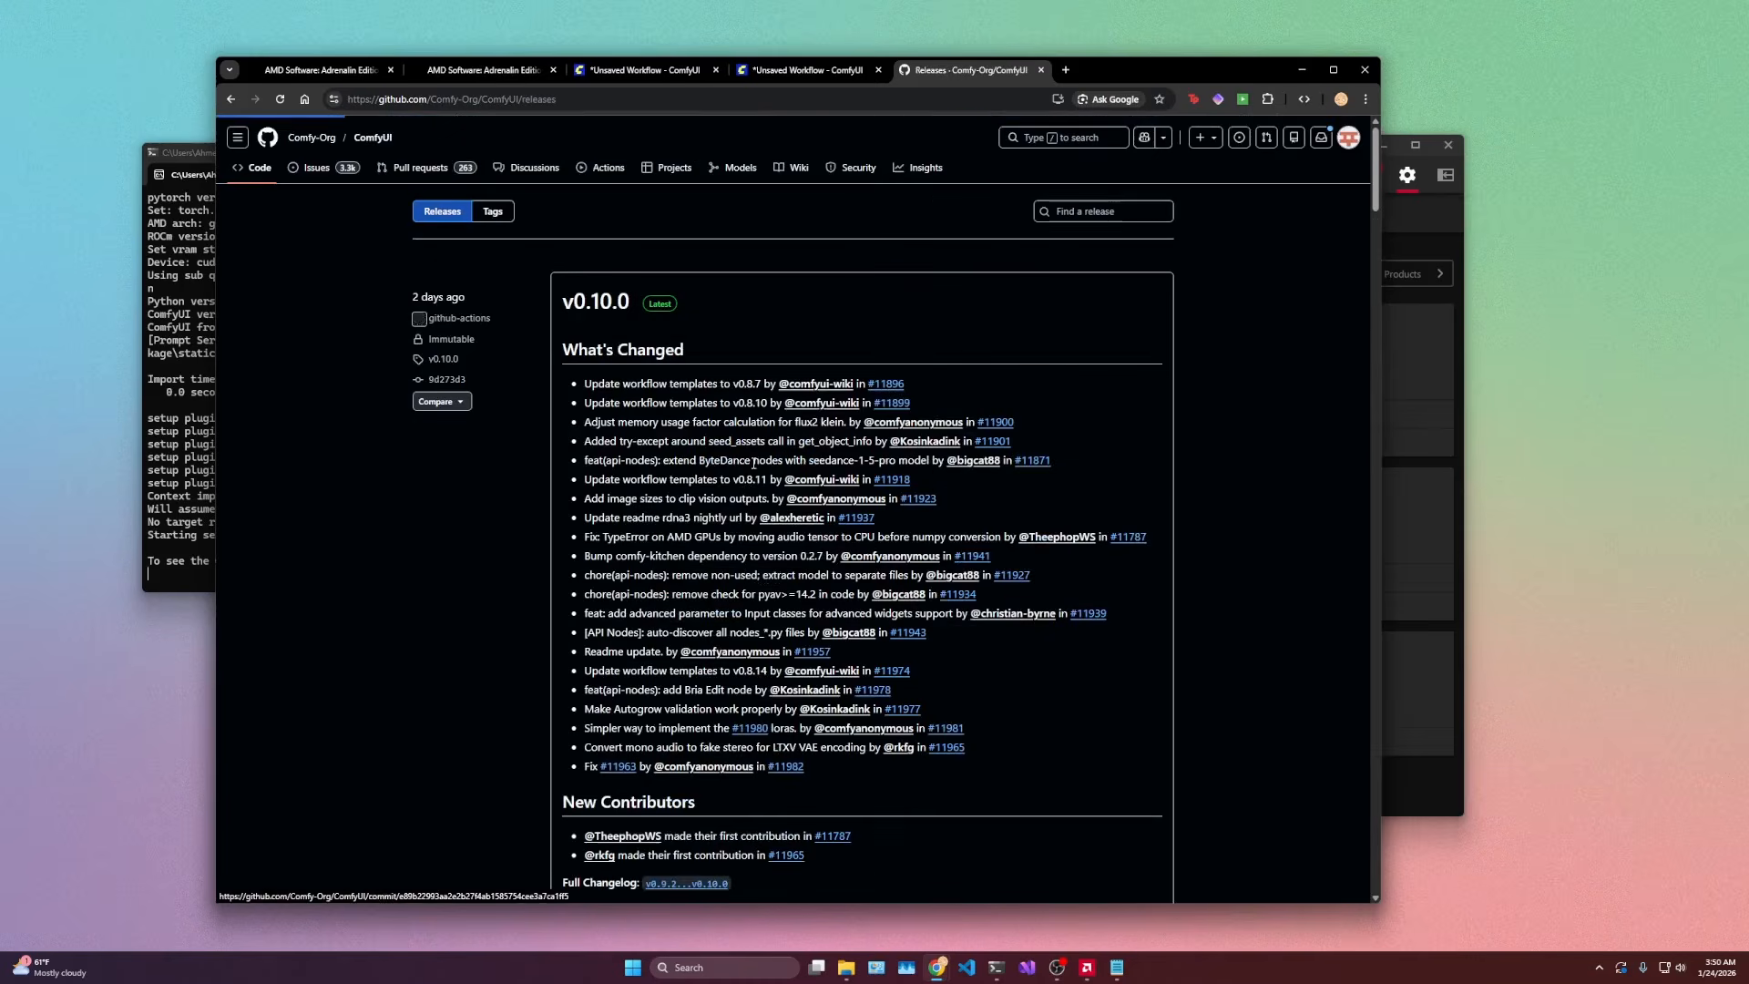
scroll(743, 492, down, 5)
scroll(743, 492, down, 3)
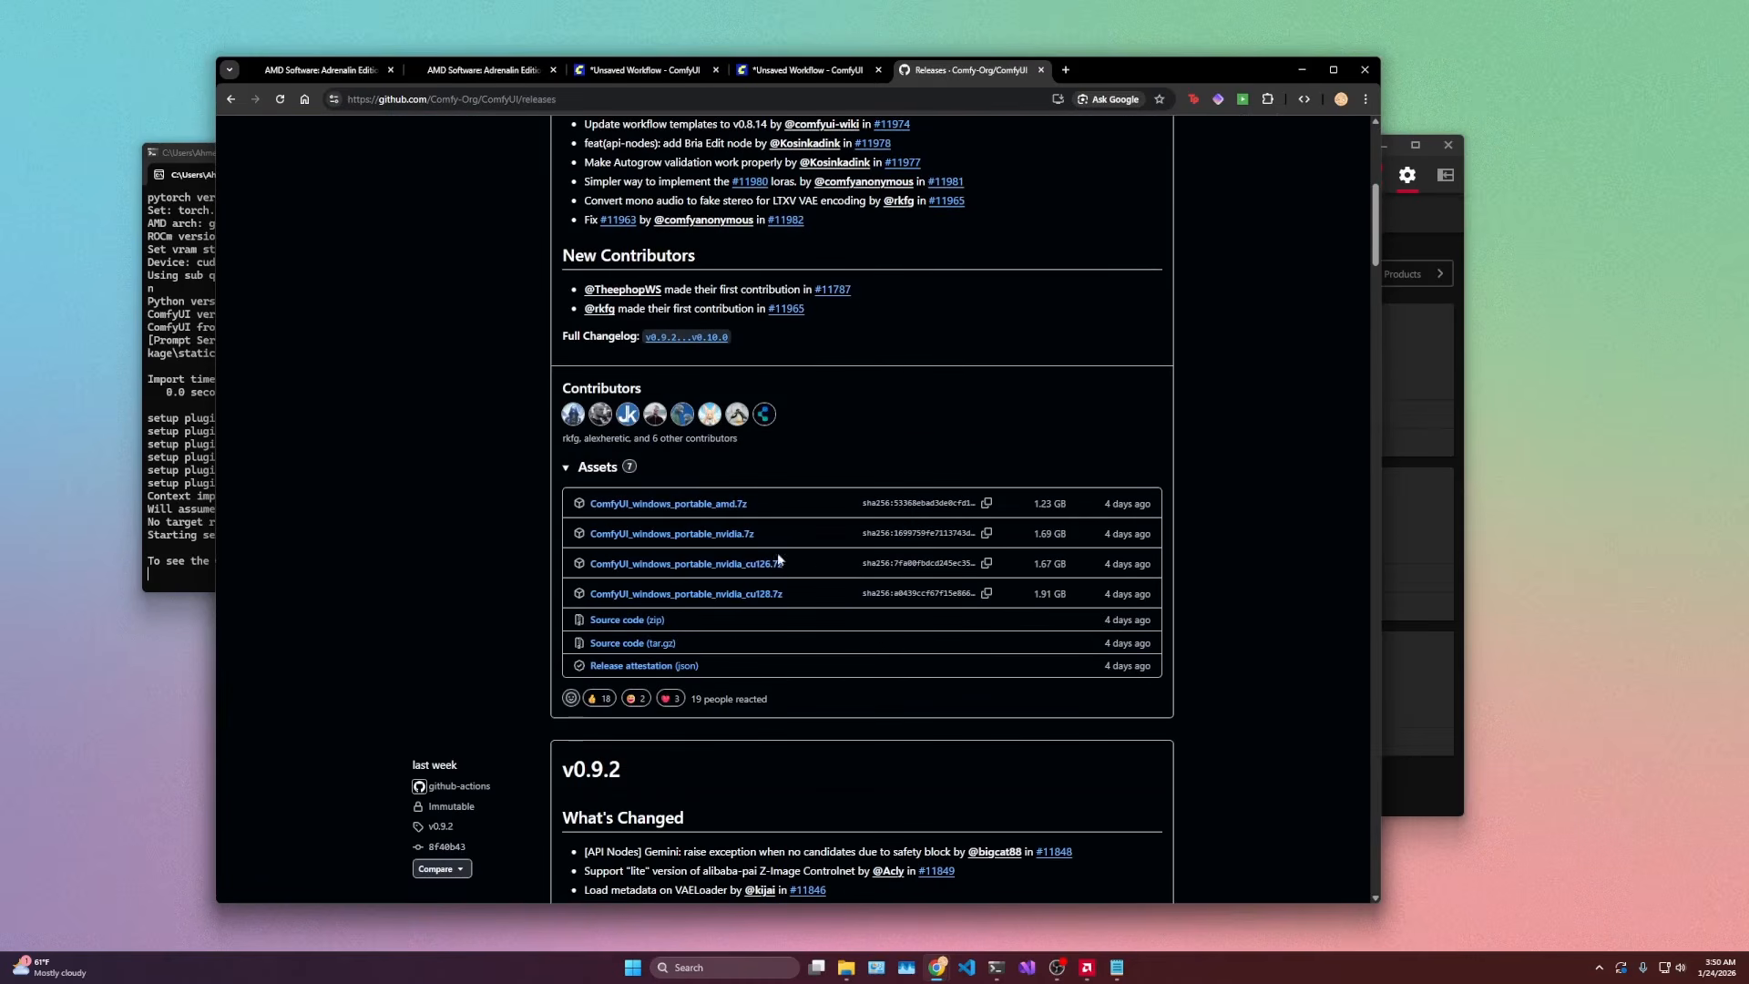
scroll(1099, 516, up, 3)
scroll(1099, 517, up, 5)
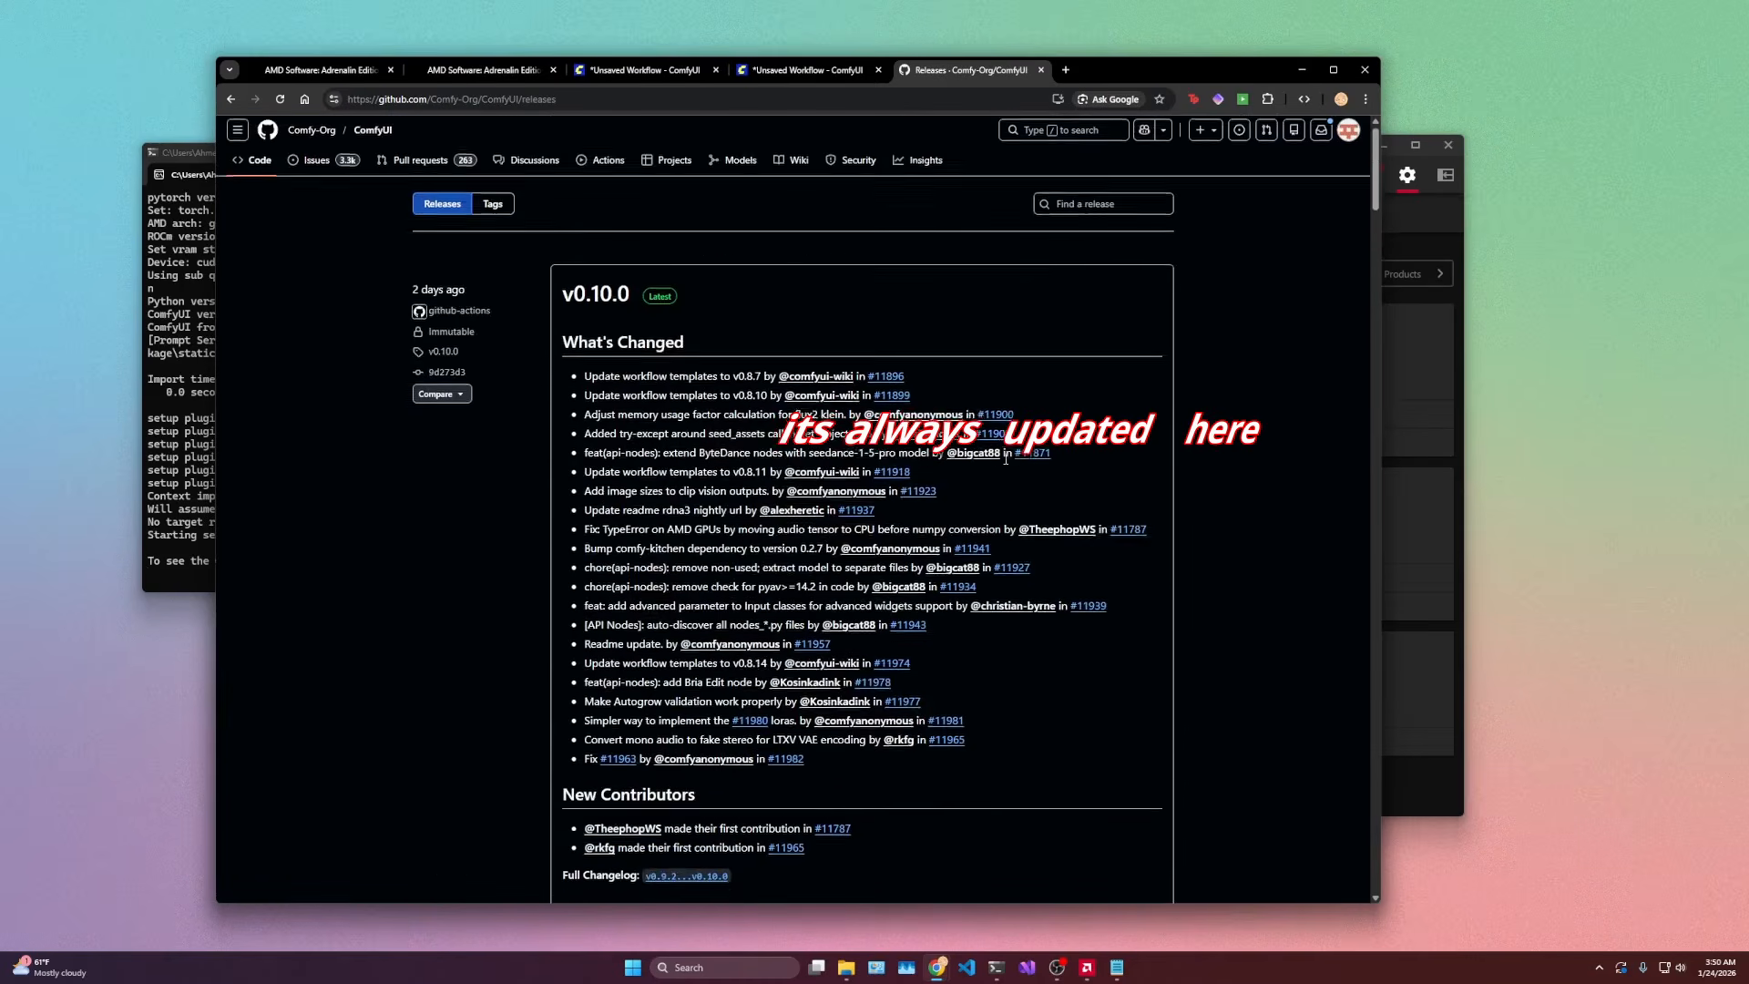
drag(388, 296, 461, 296)
Step: Download ComfyUI_windows_portable_amd.7z from the v0.10.0 release into the portabledemo folder
scroll(683, 566, down, 5)
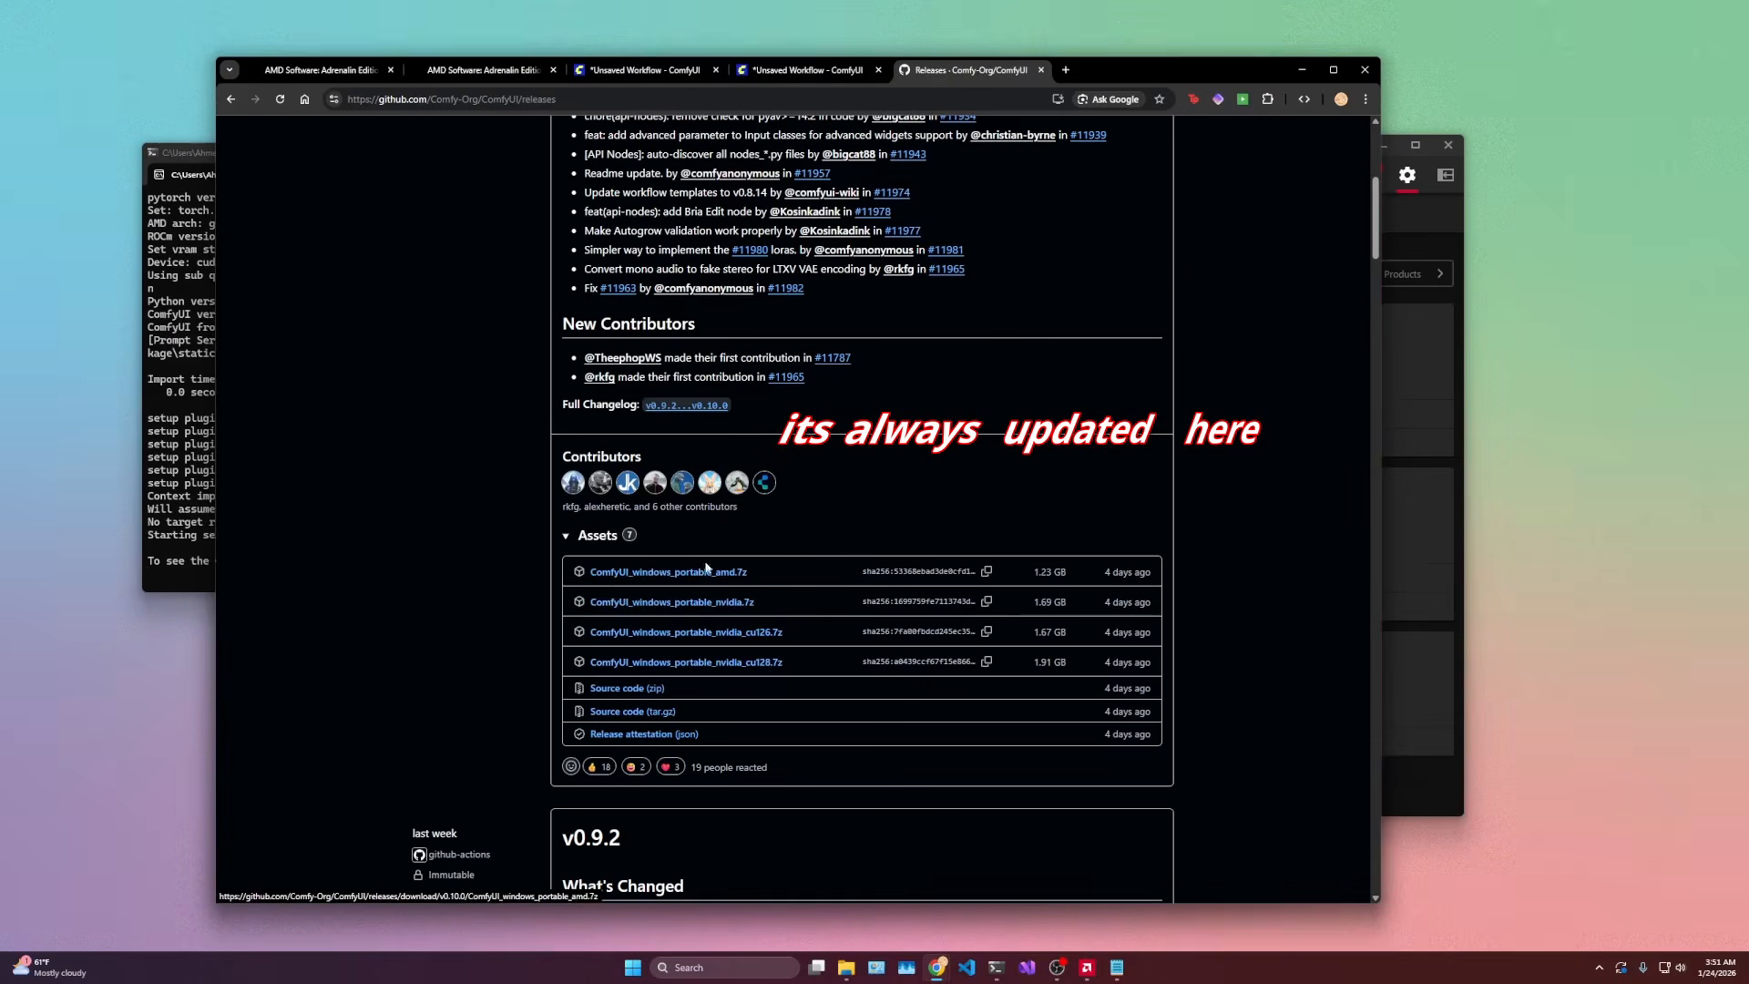
click(695, 574)
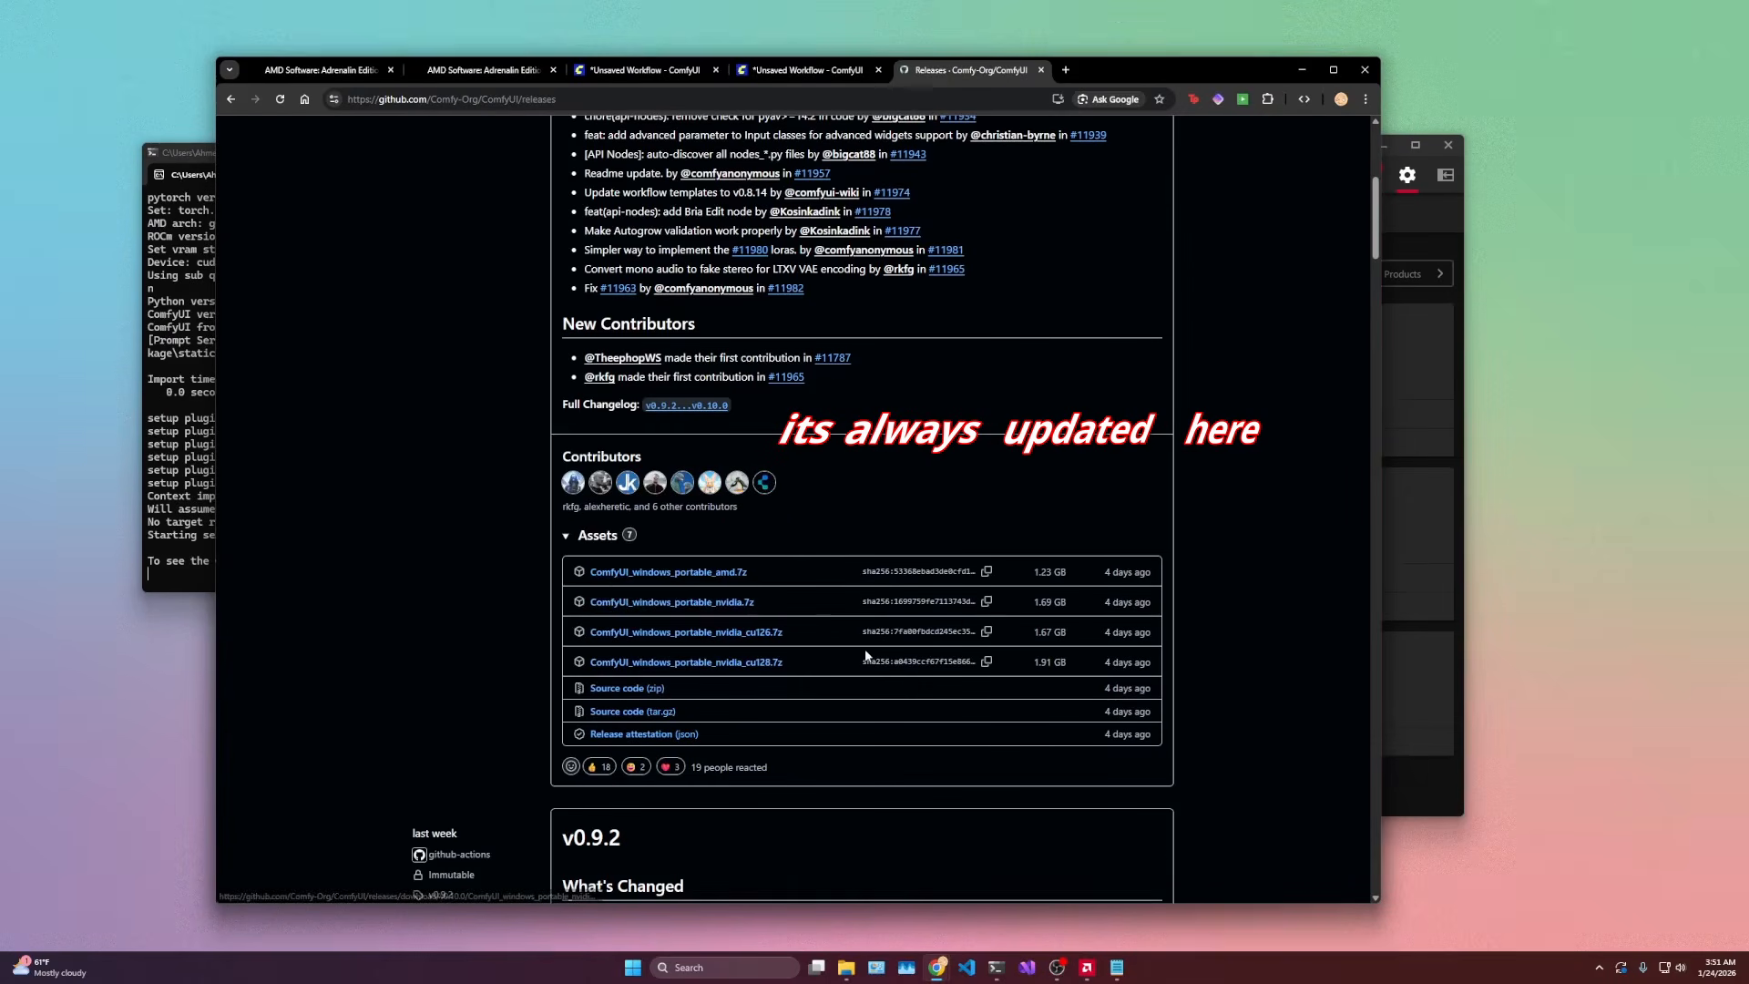
click(407, 204)
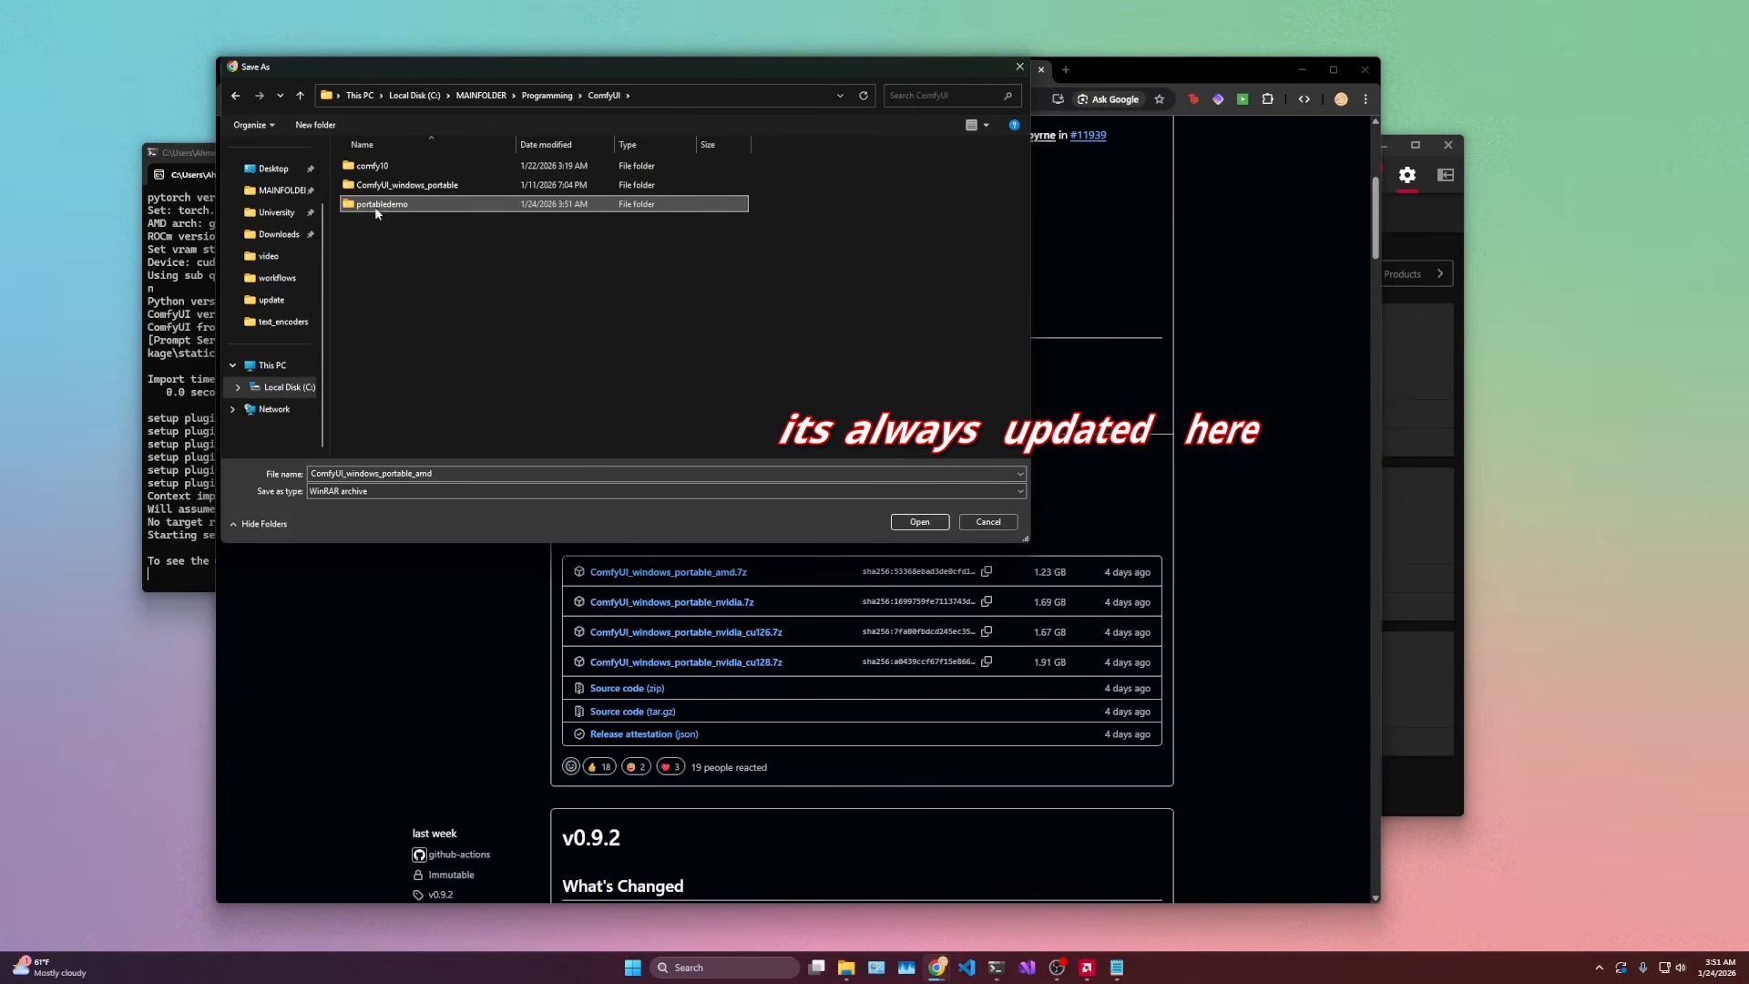
click(920, 521)
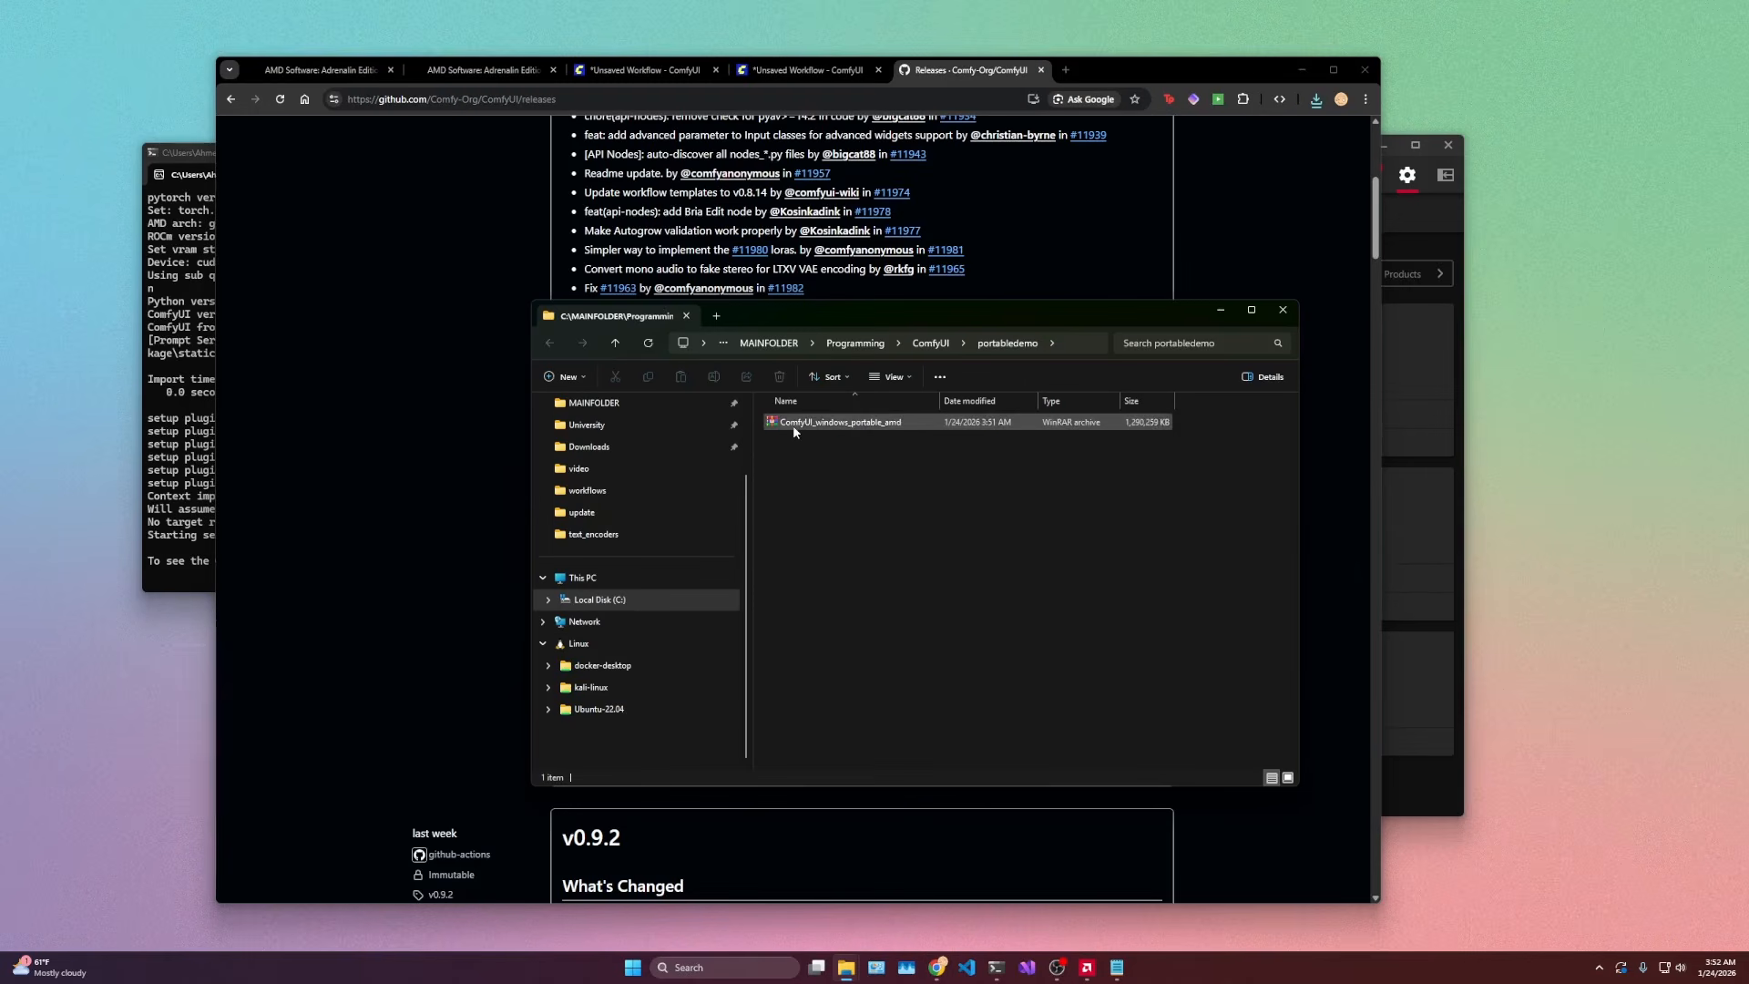
Step: Extract the ComfyUI_windows_portable_amd archive to its suggested folder and open the extracted ComfyUI_windows_portable folder
right_click(793, 430)
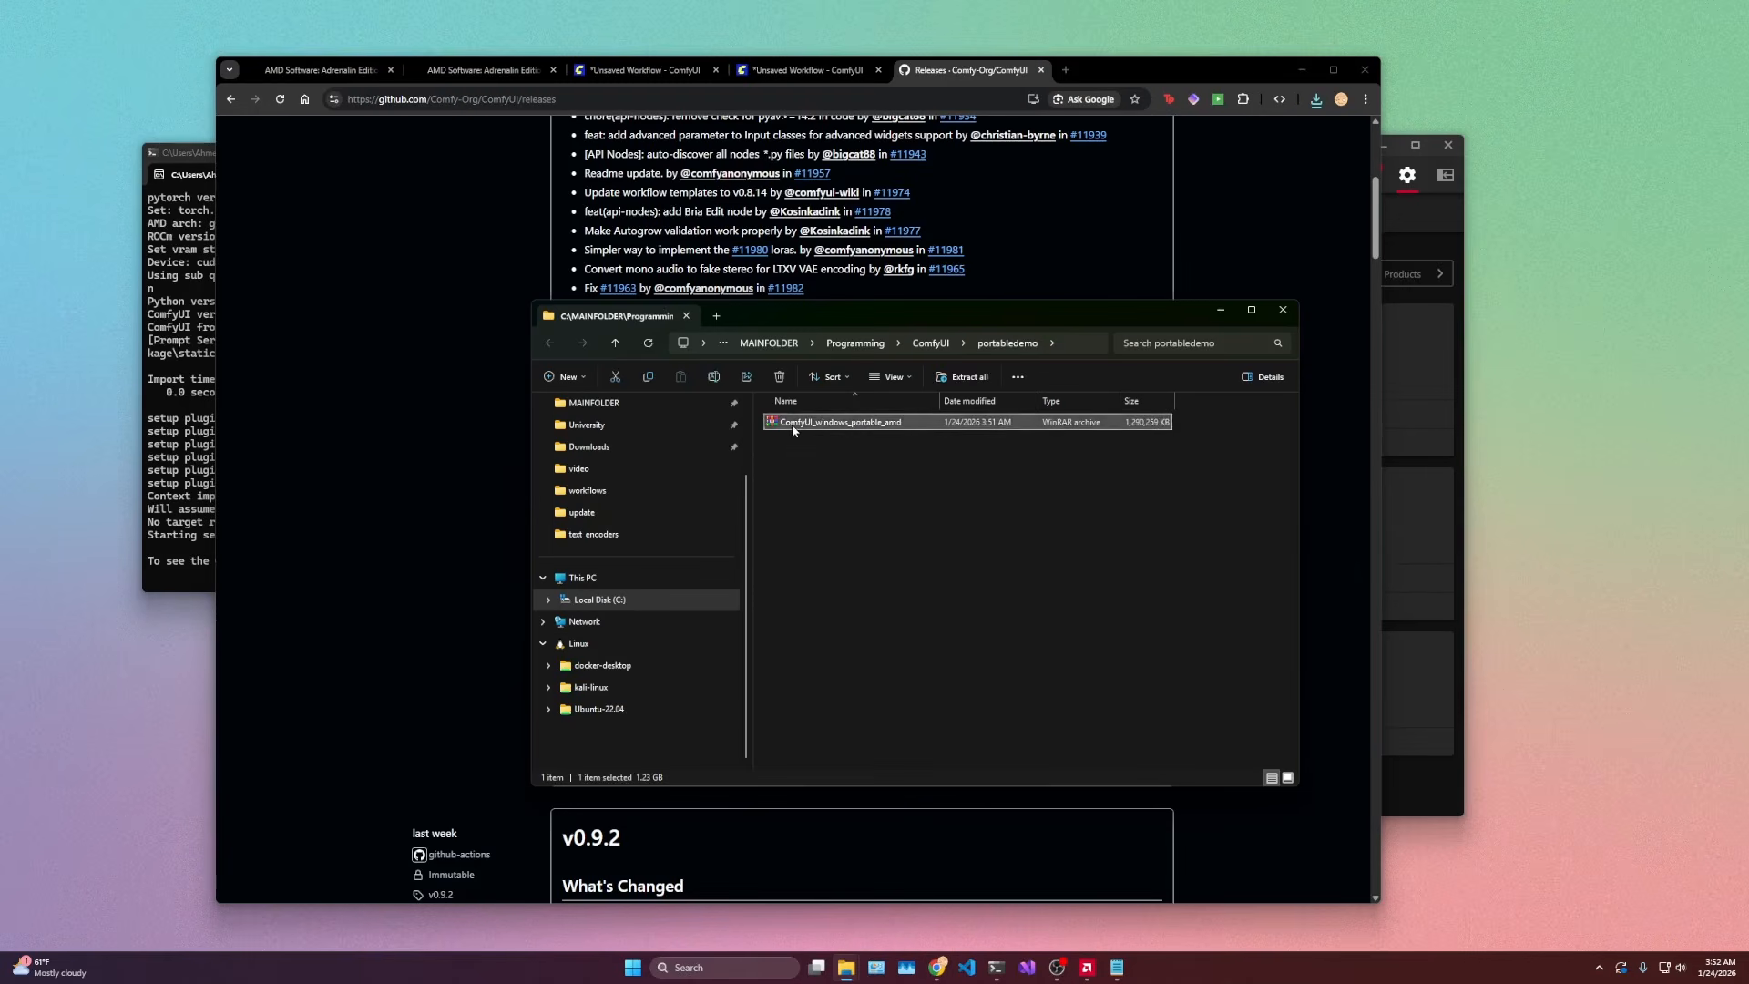
click(955, 377)
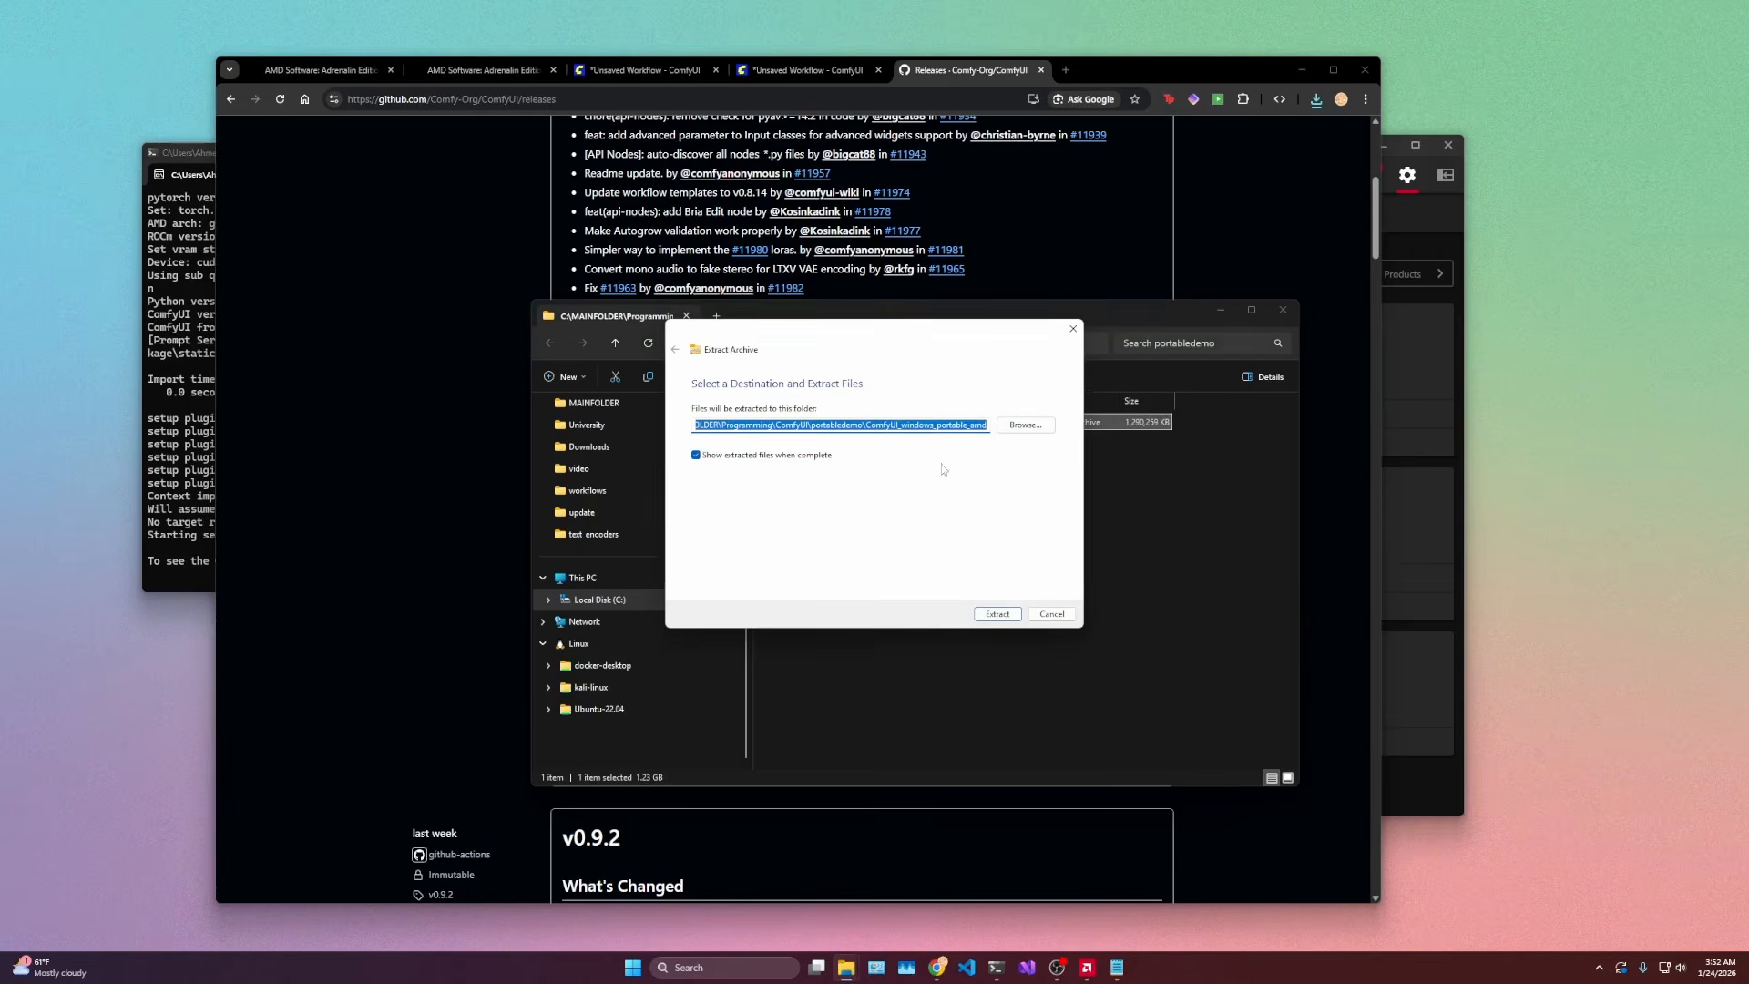
click(998, 614)
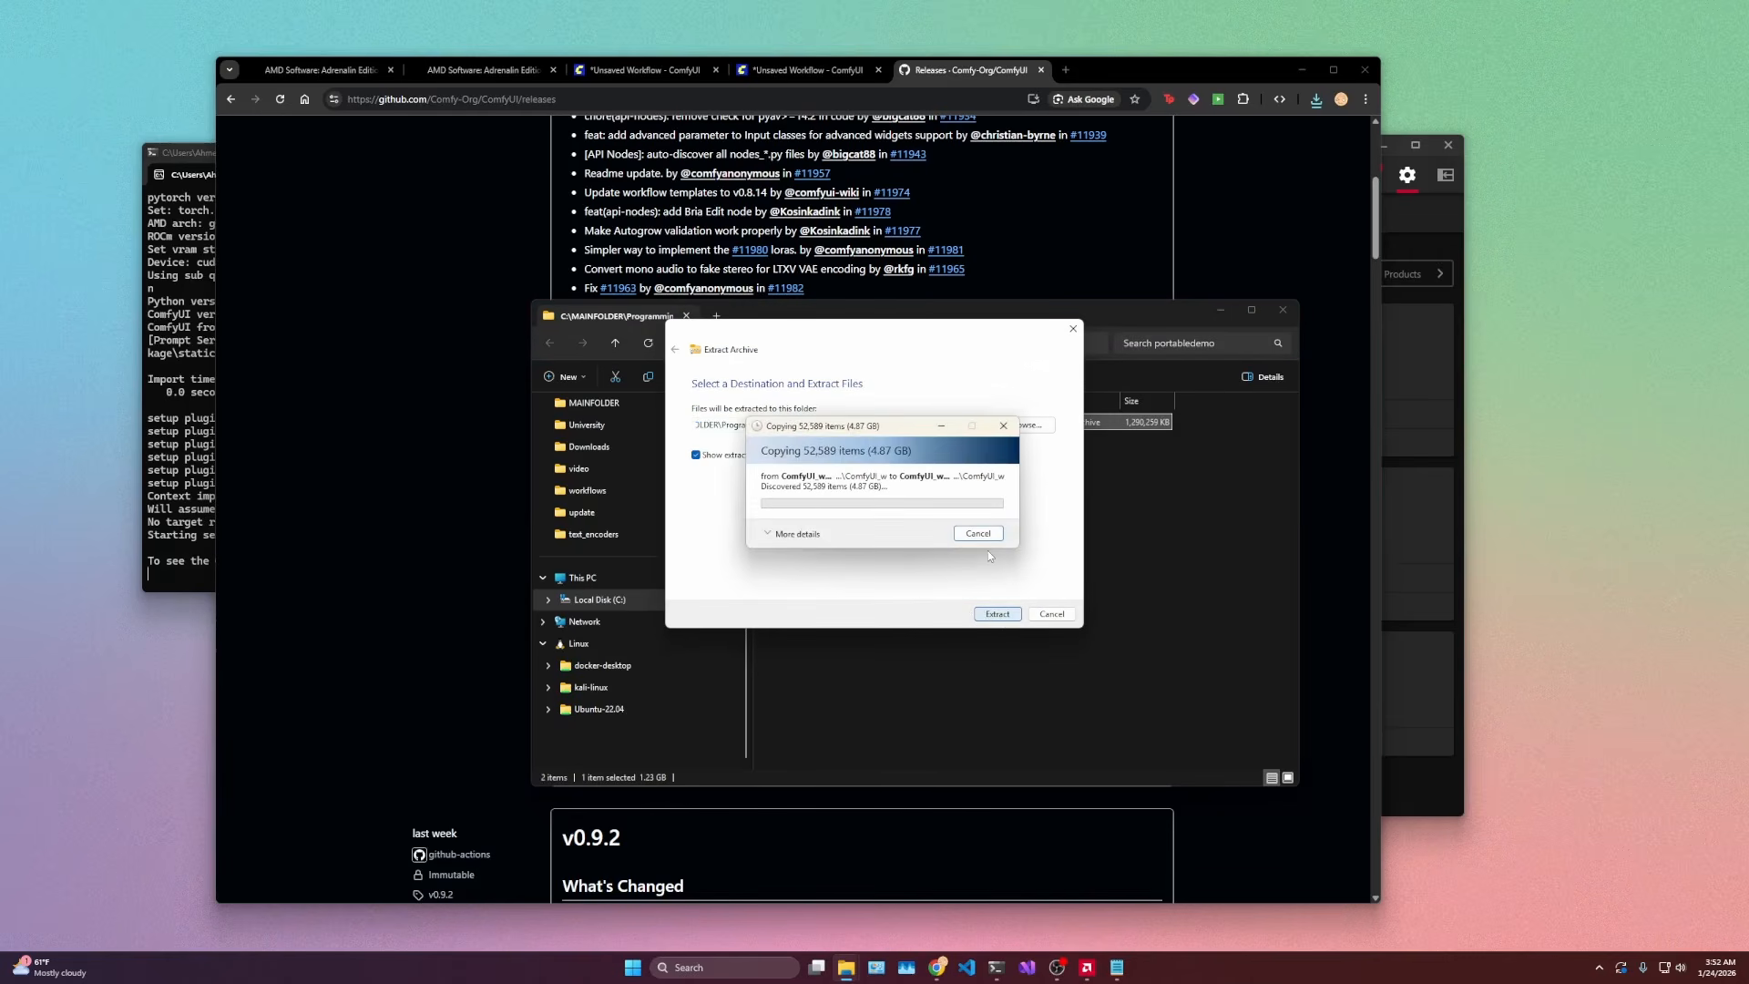
click(786, 534)
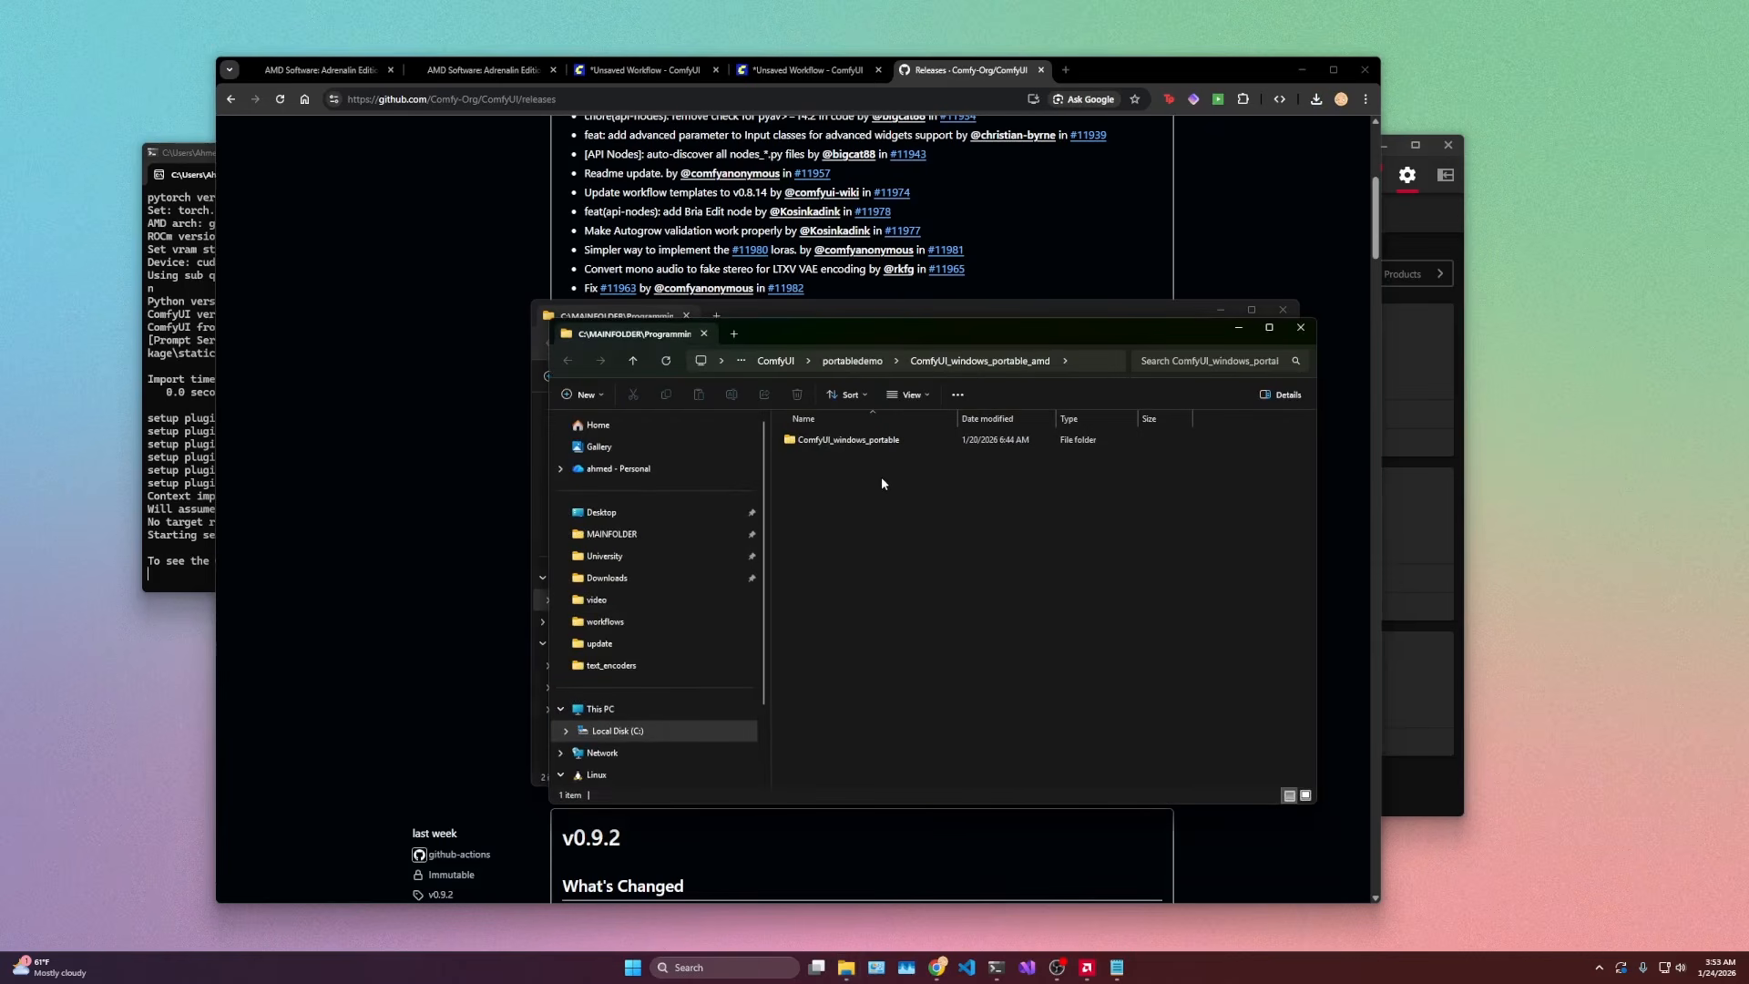
click(838, 440)
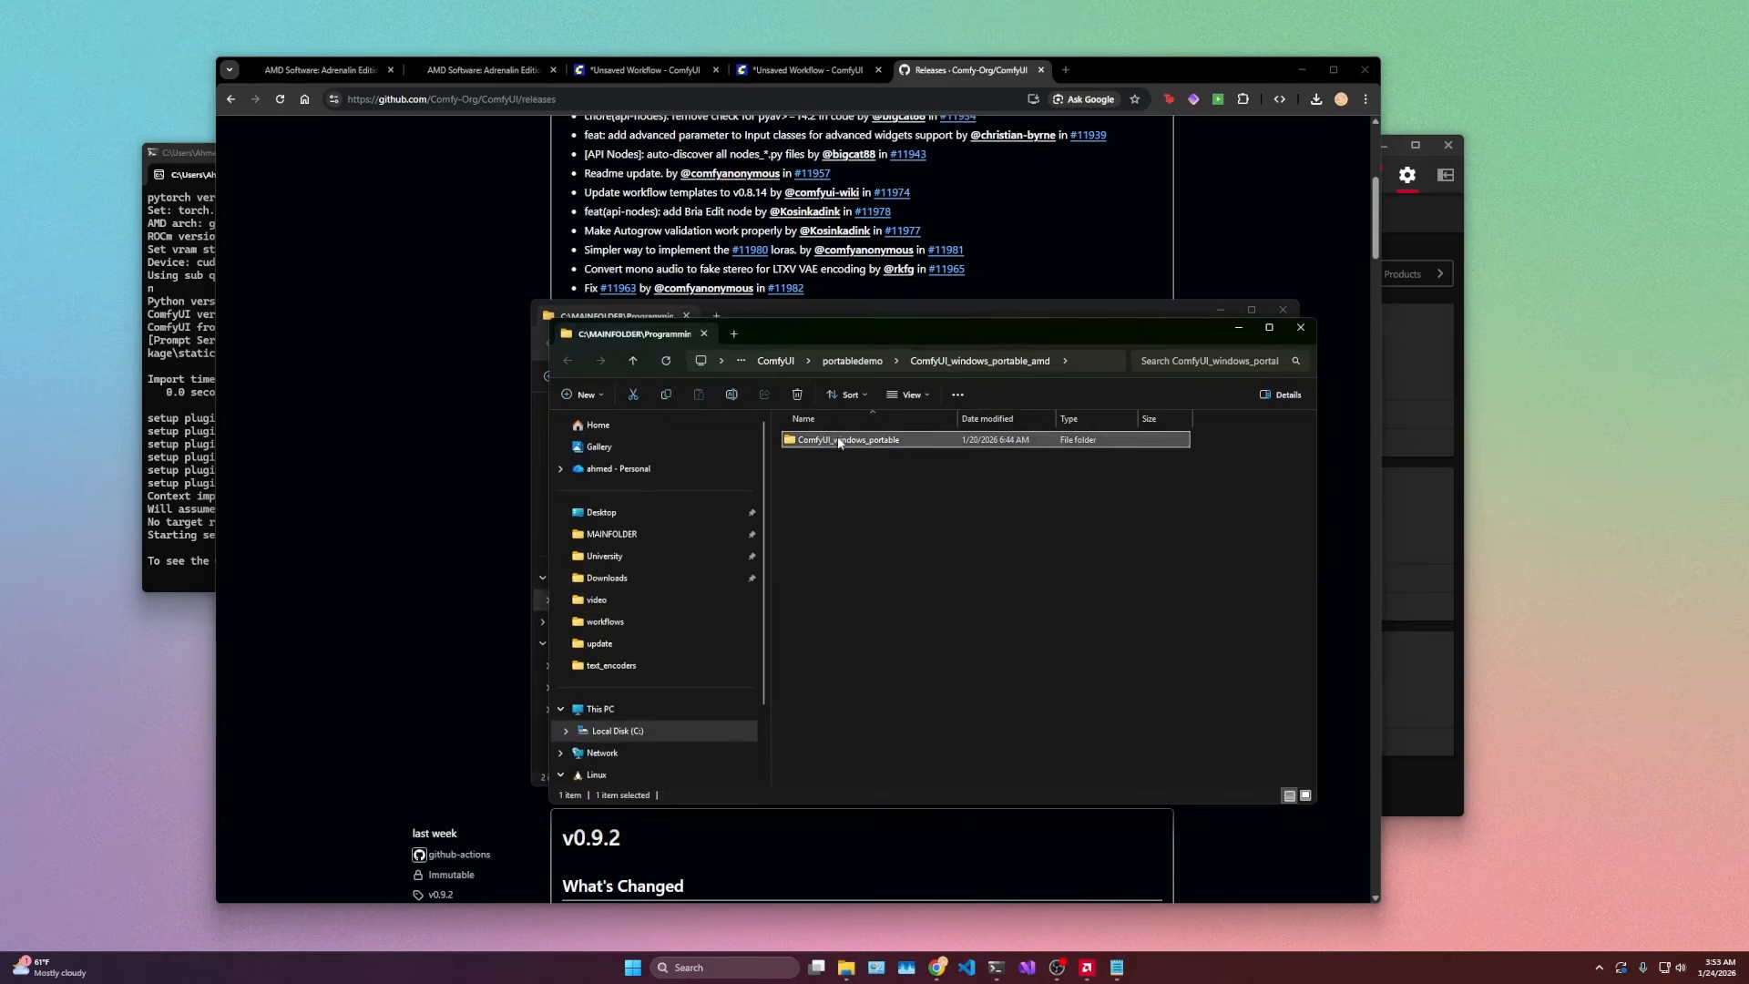
double_click(839, 440)
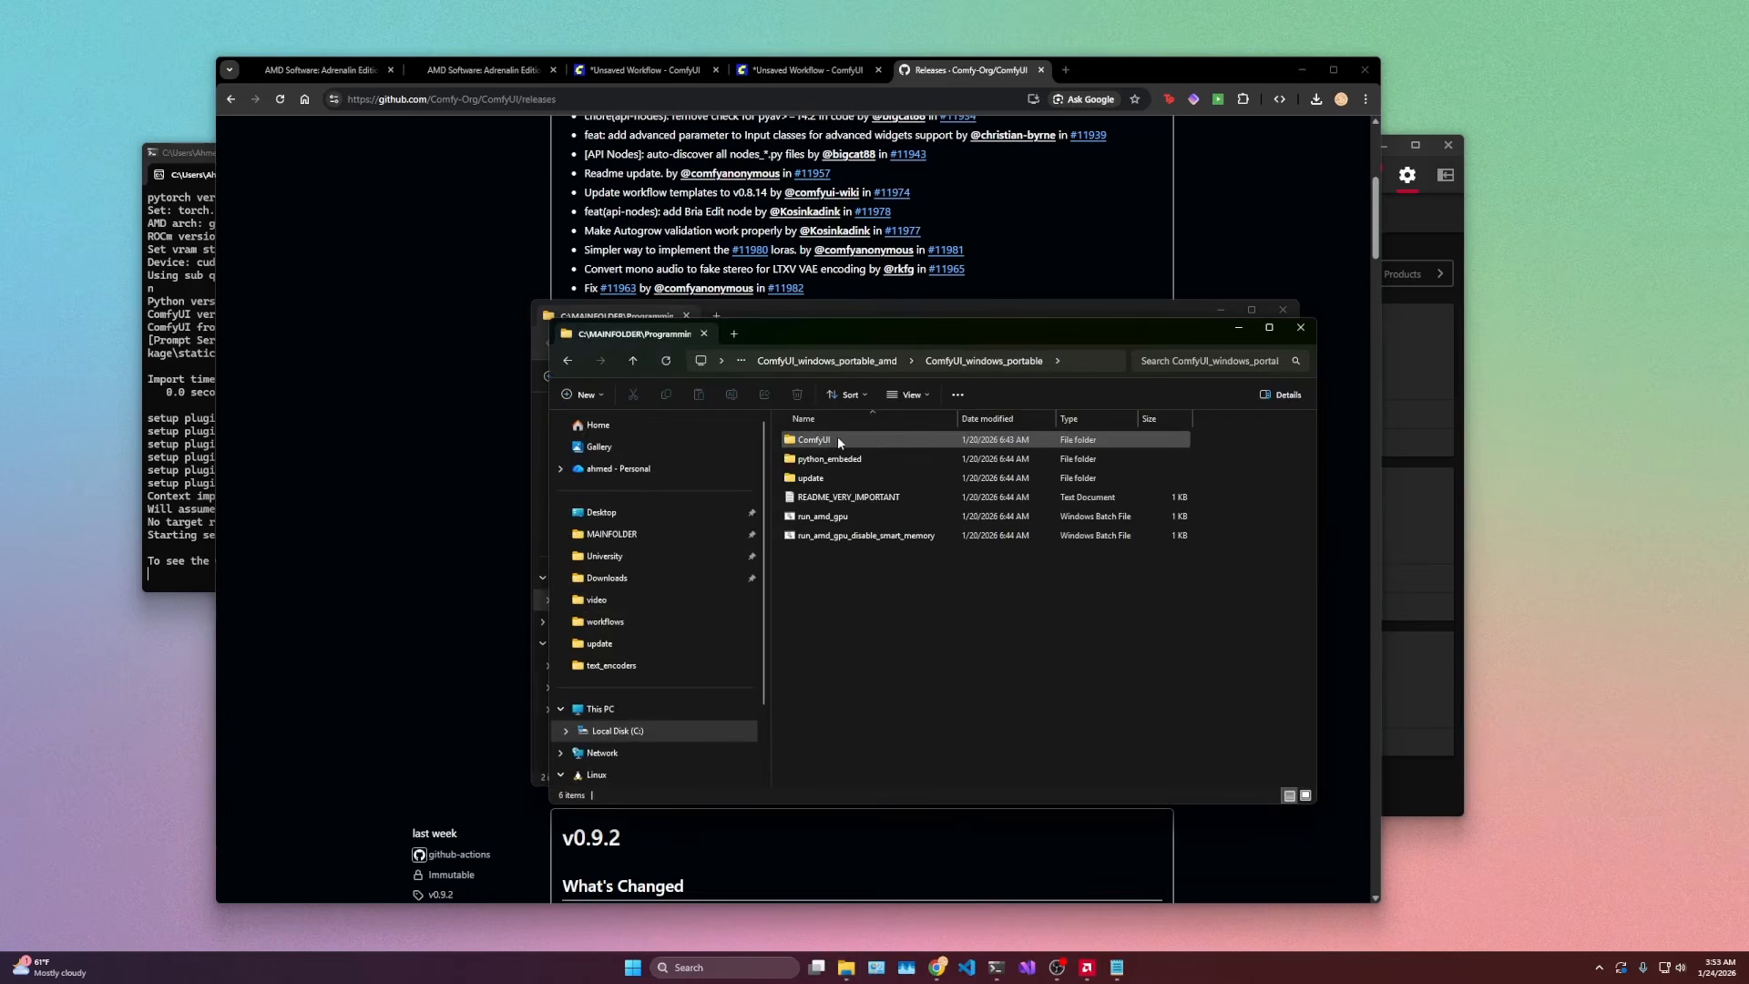
Step: Open run_amd_gpu.bat in Notepad, examine how its launch command calls main.py, and put the editor away
right_click(837, 521)
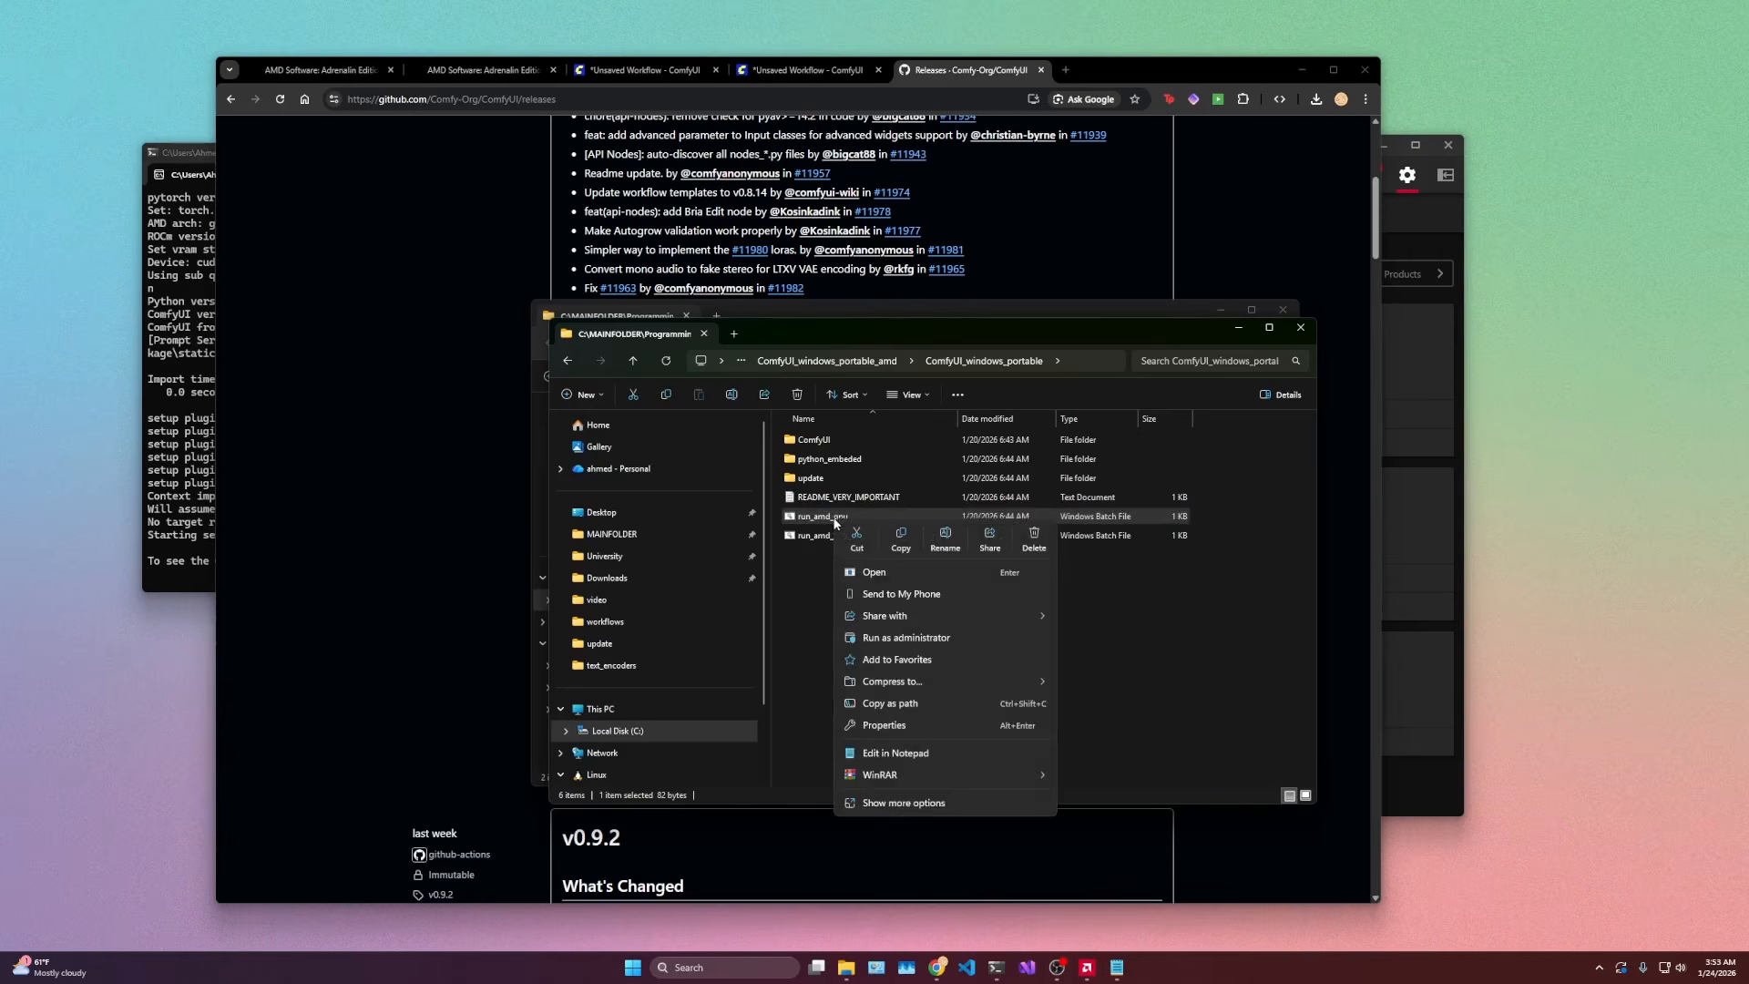
click(915, 749)
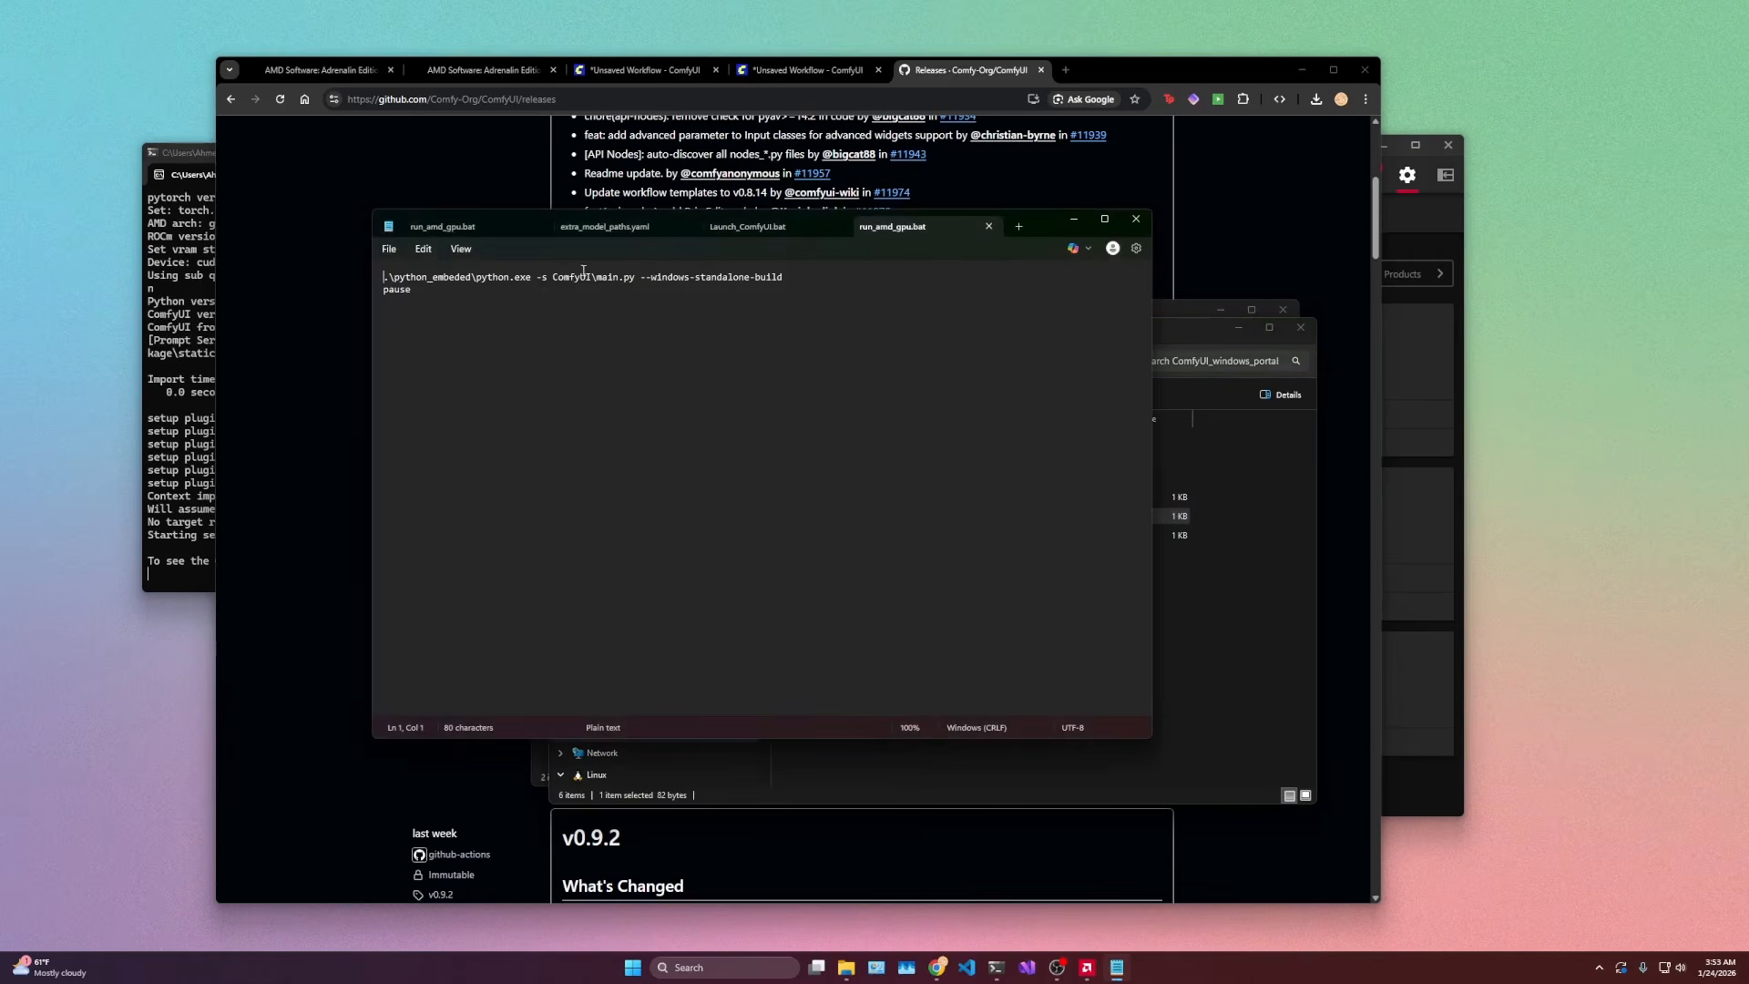
double_click(604, 275)
click(669, 275)
click(1085, 220)
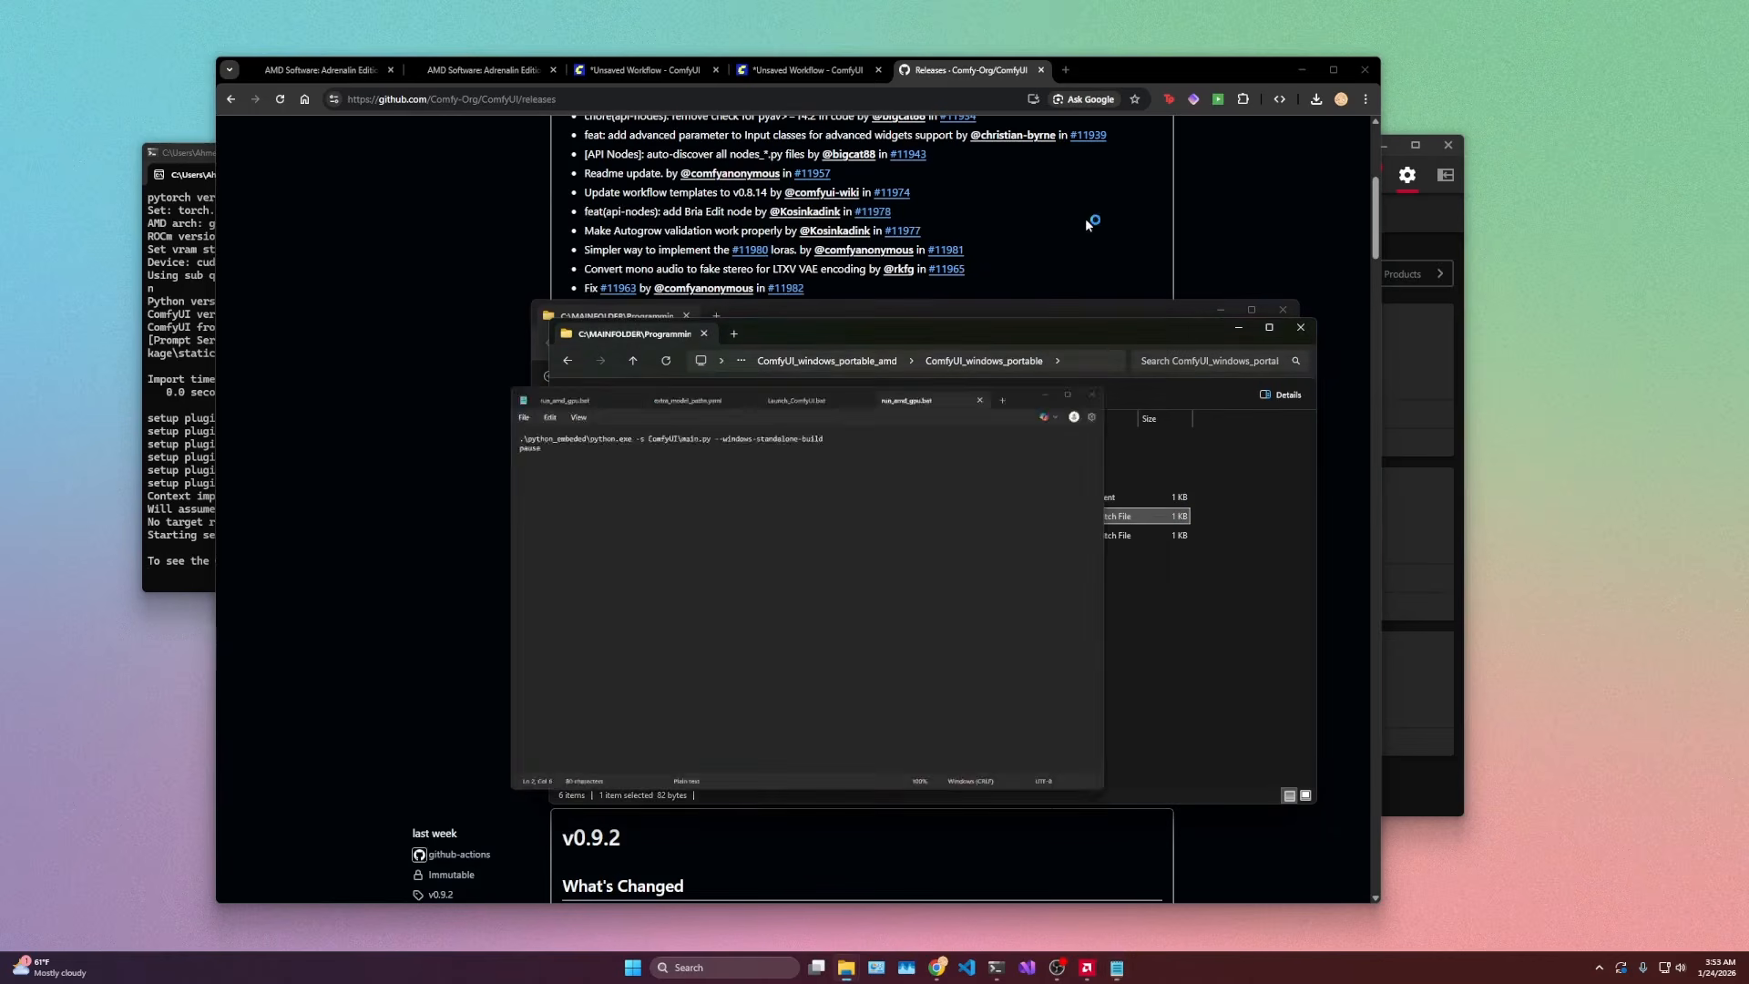
Step: Stop the AI Bundle's ComfyUI server and launch run_amd_gpu from the portable folder, allowing the unverified file to run
click(177, 541)
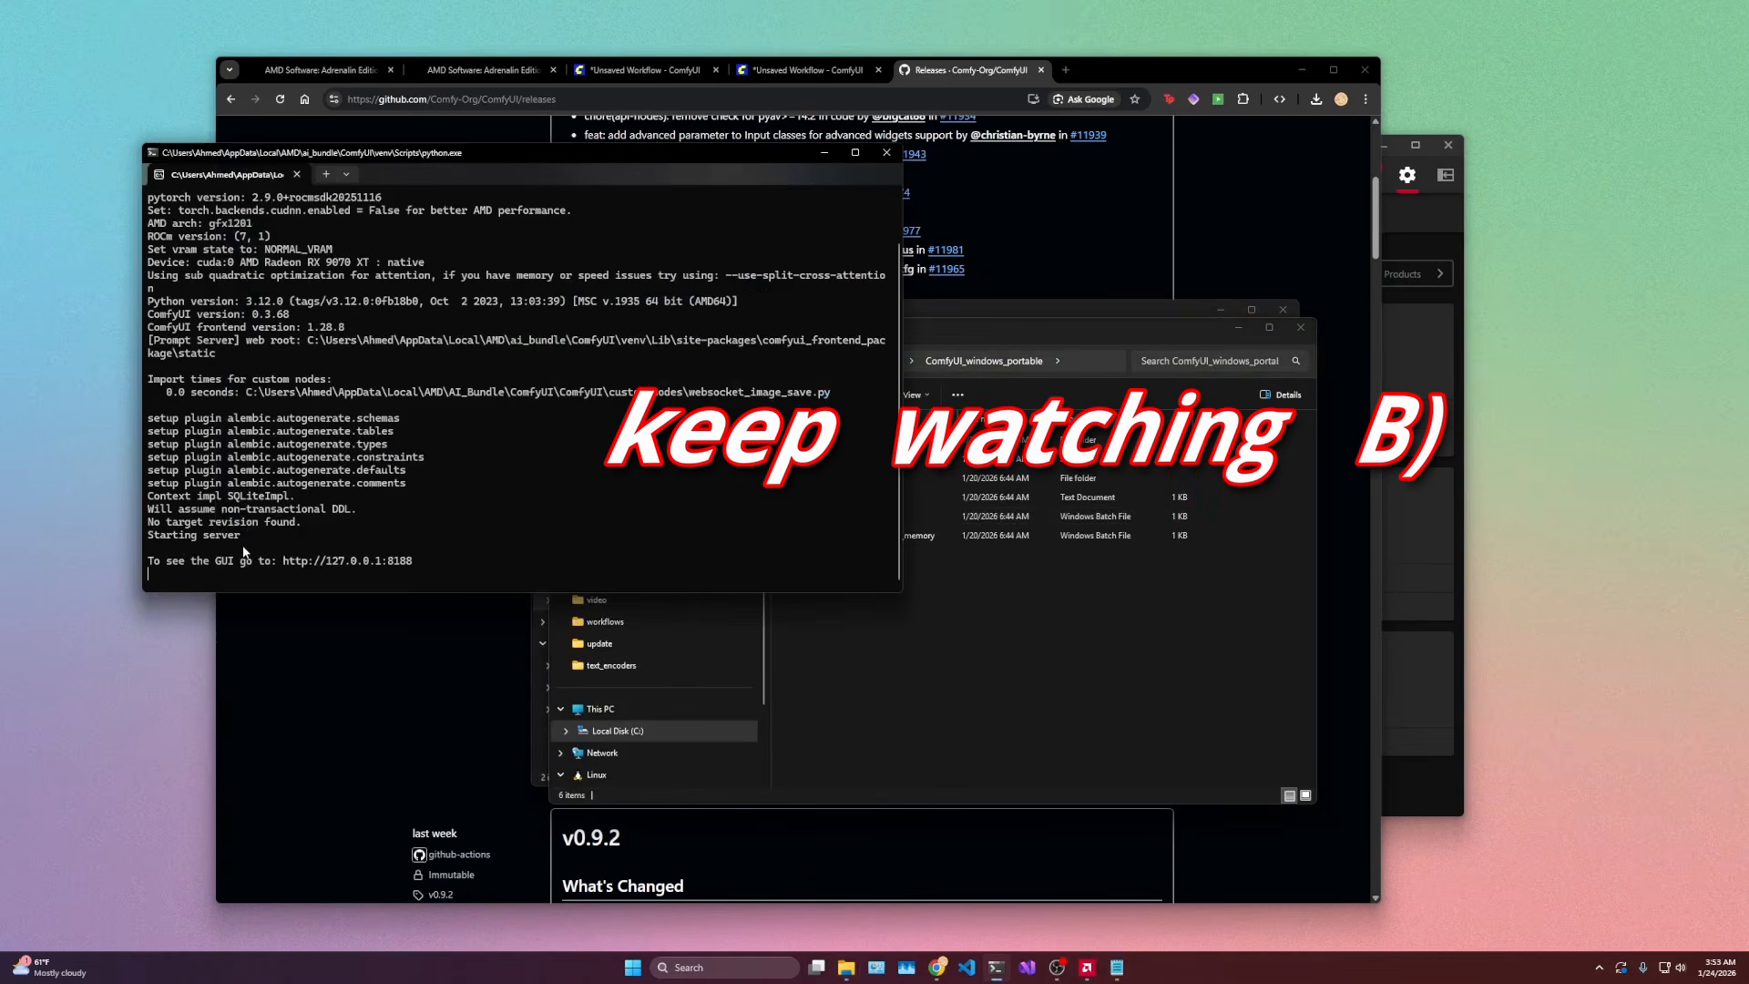
key(alt+Tab)
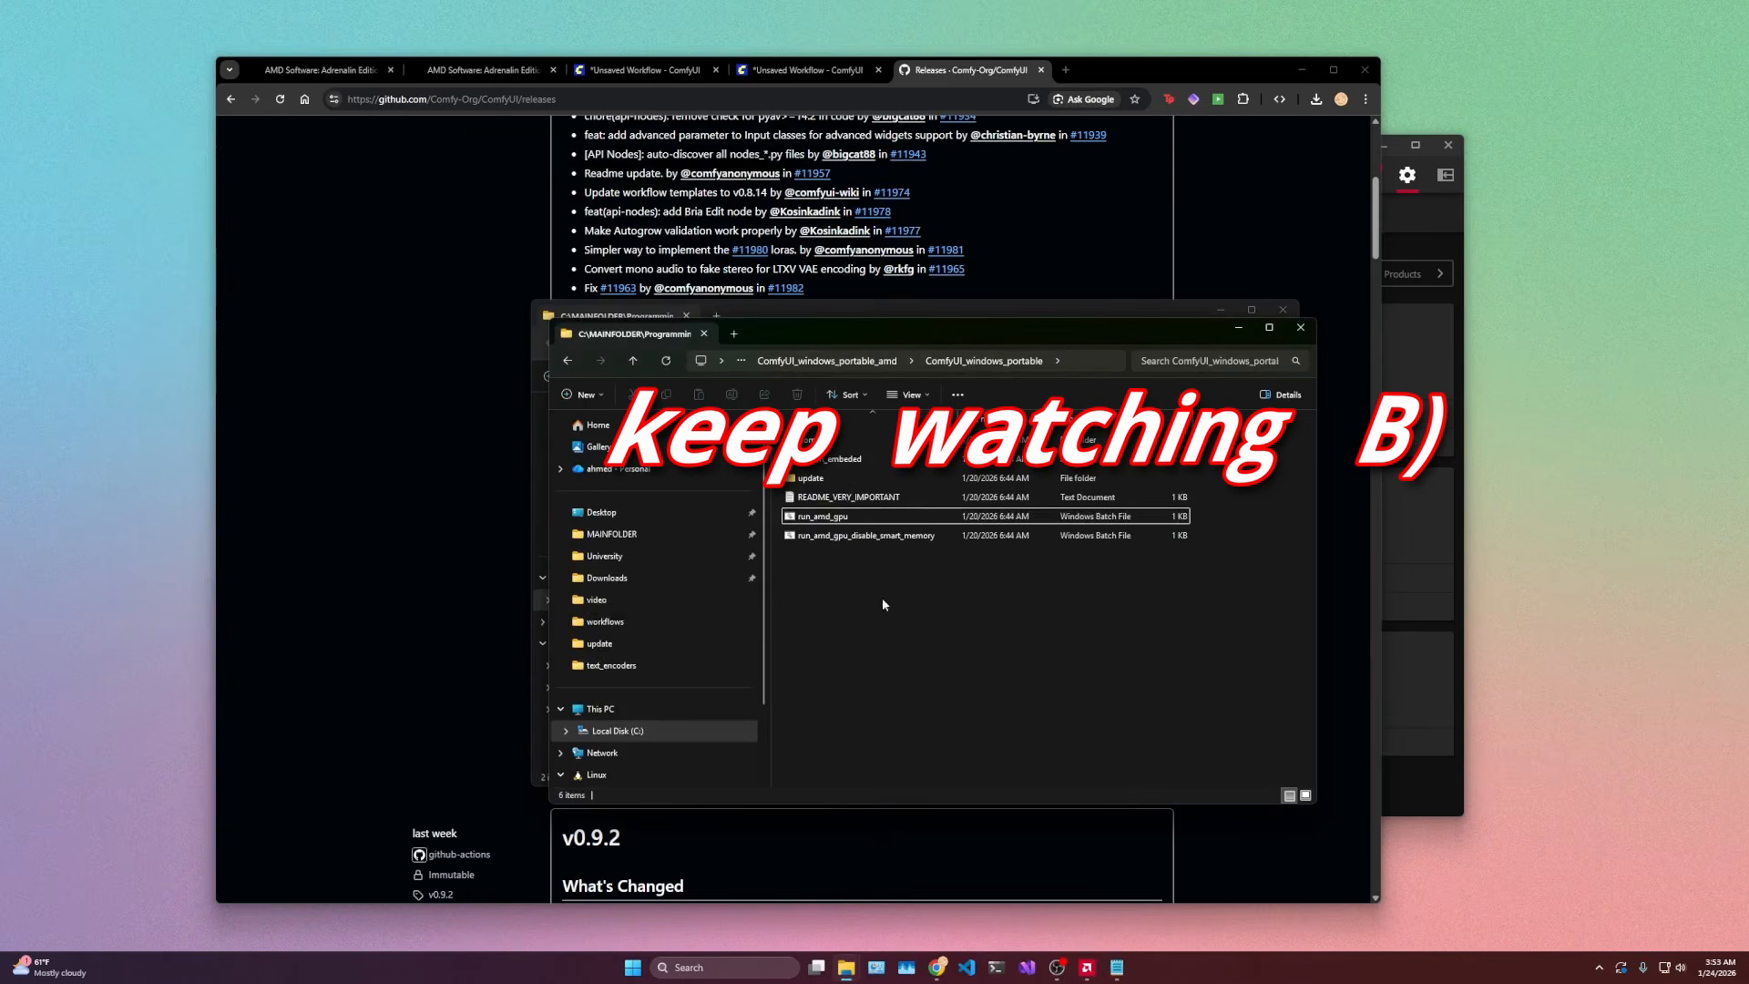
double_click(861, 519)
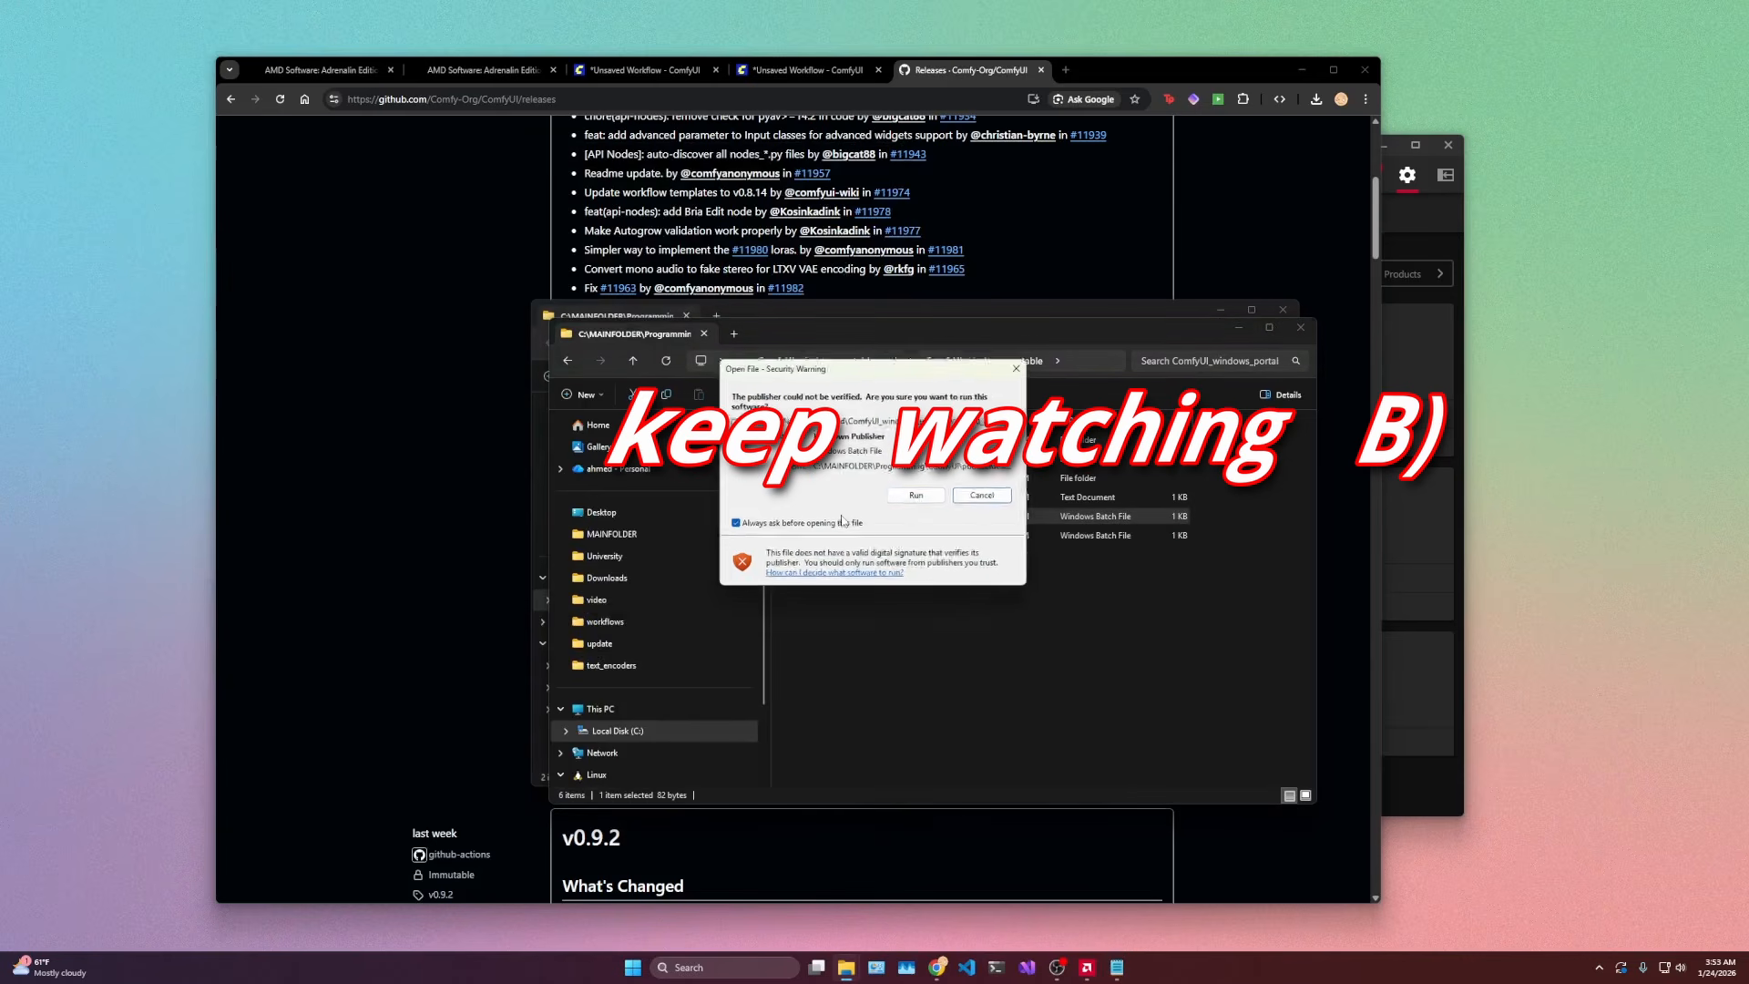
click(934, 499)
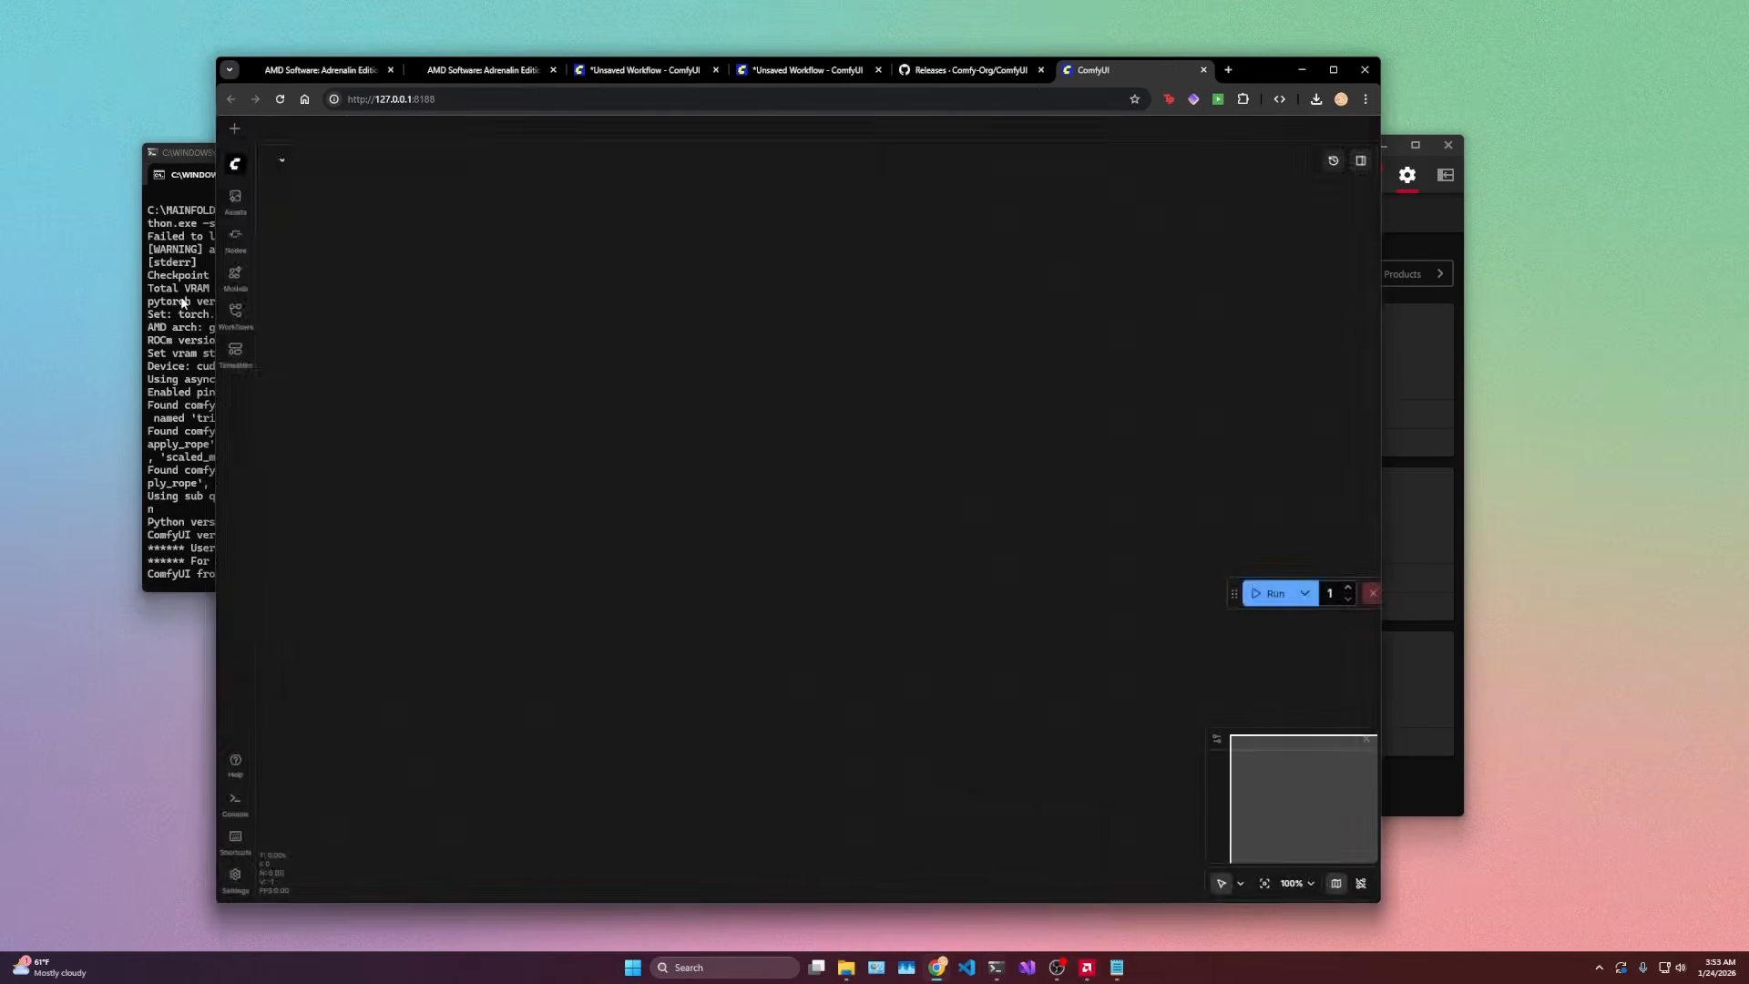
Step: Check which GPU device the portable build's startup log reports, and stop the server by terminating its batch job
click(152, 304)
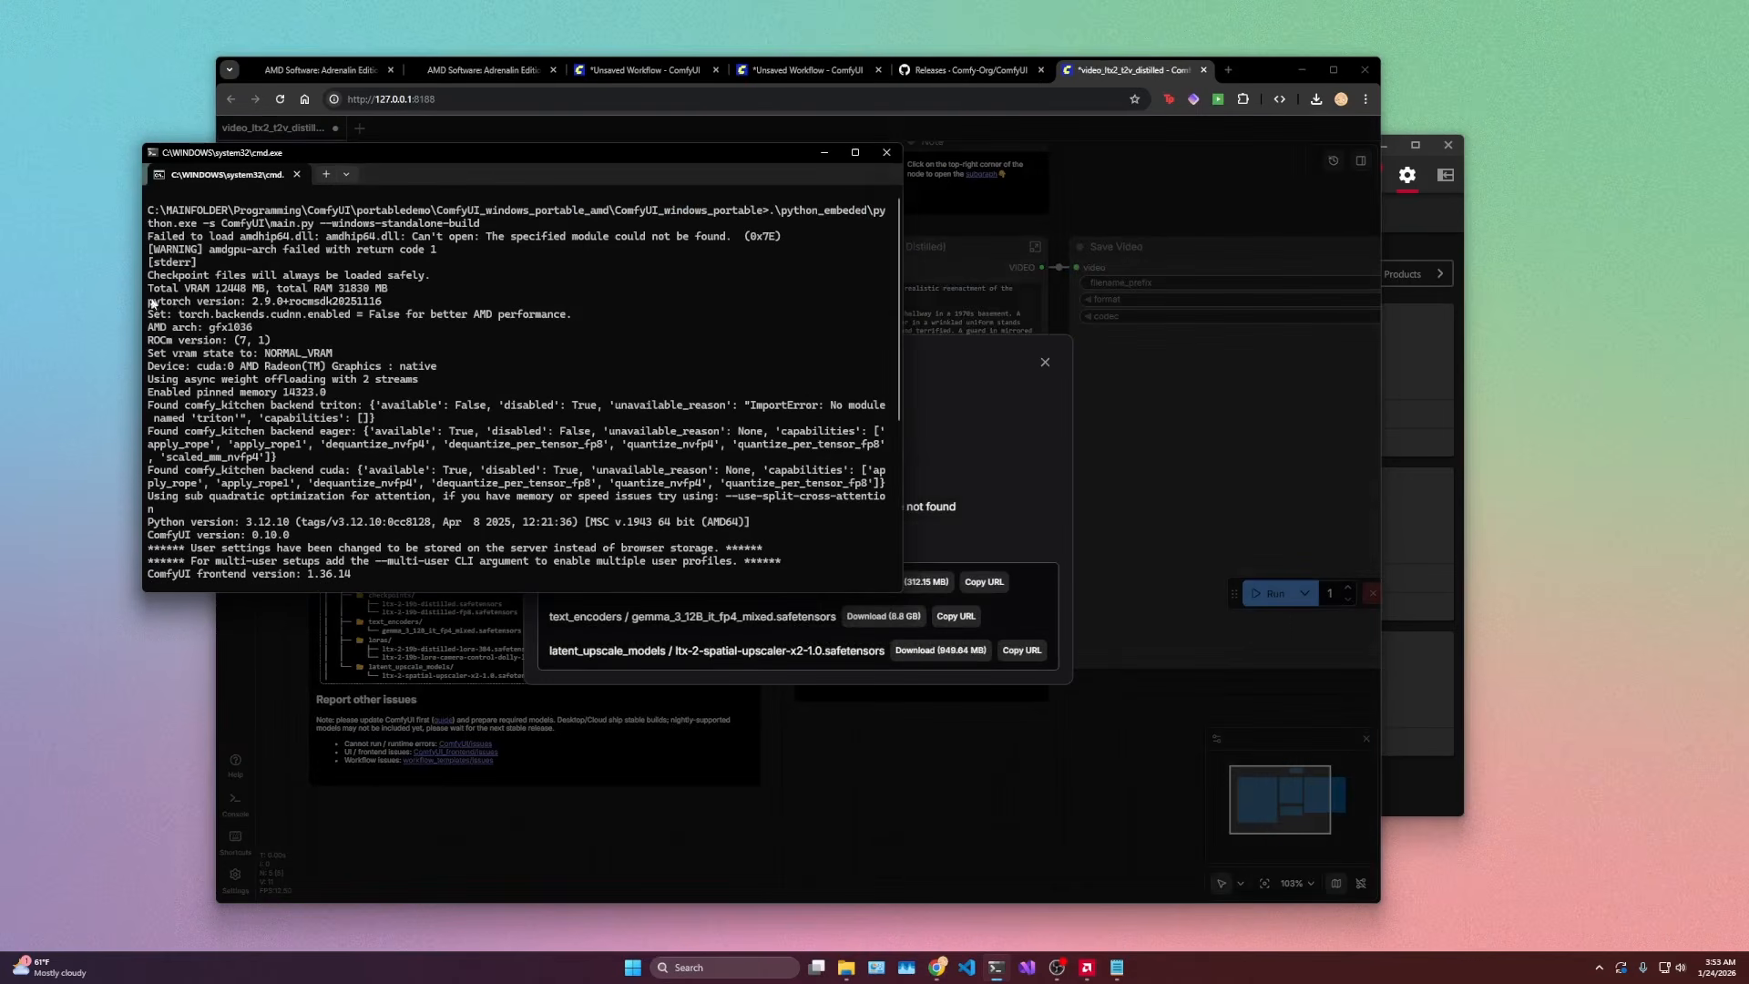
drag(150, 301, 422, 357)
key(ctrl+c)
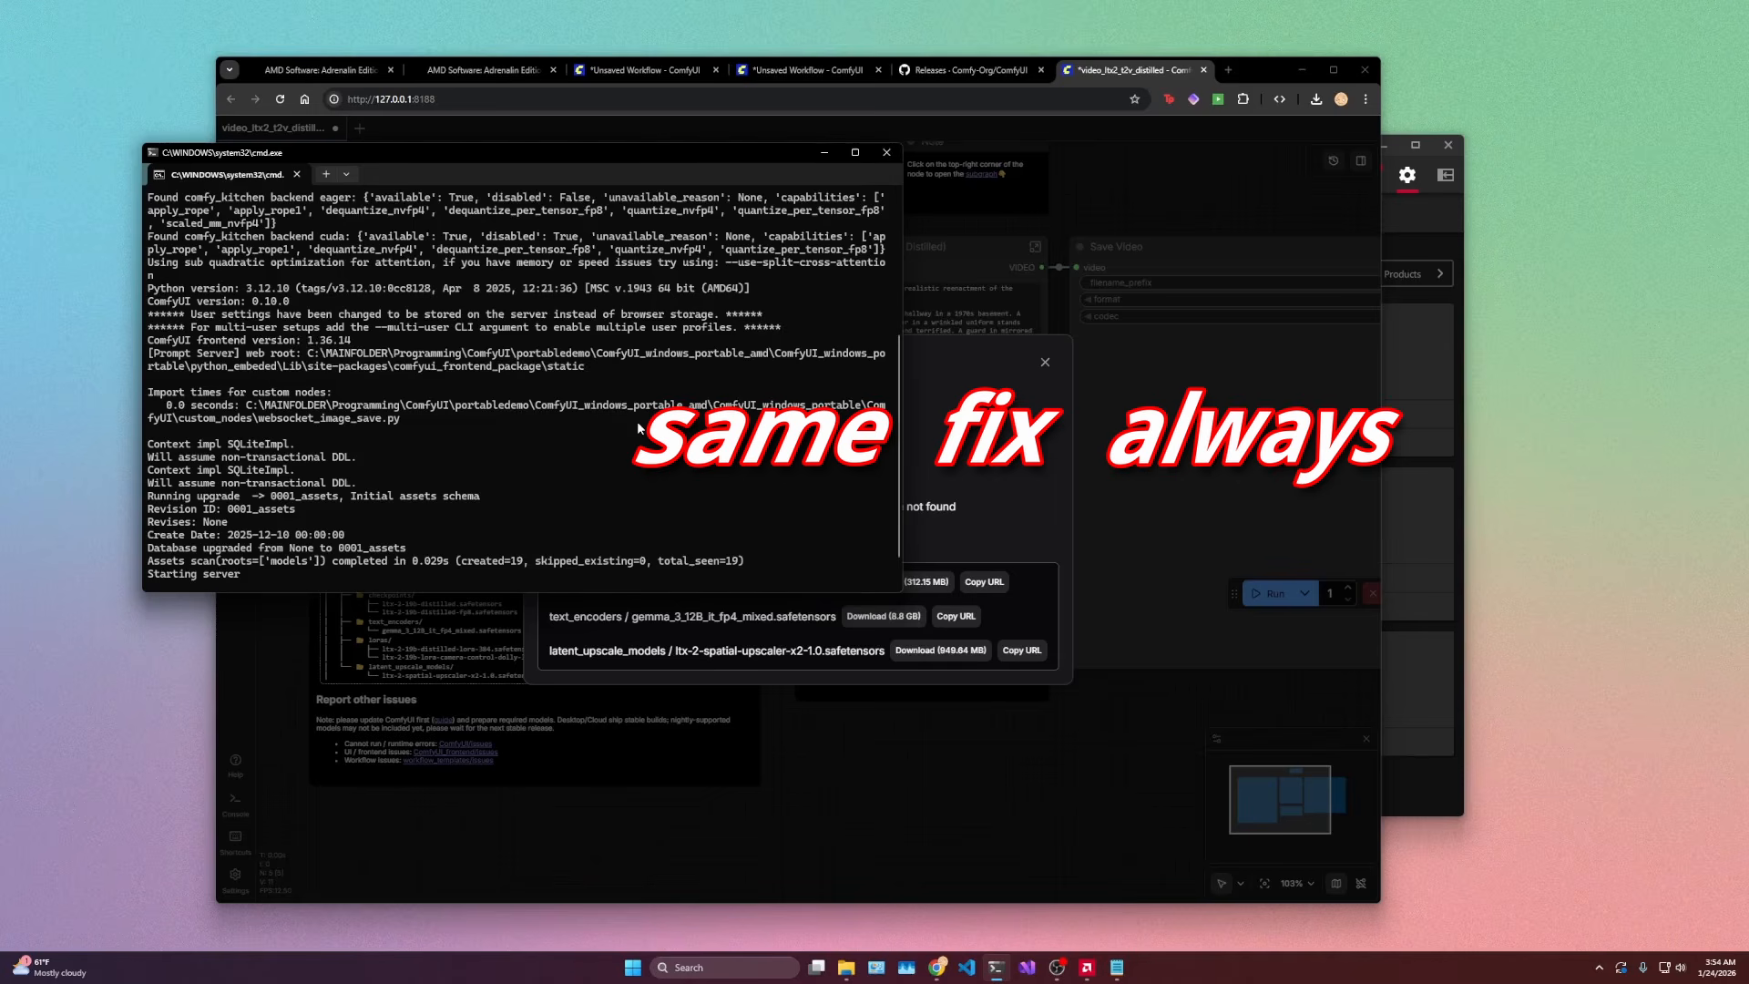
key(ctrl+c)
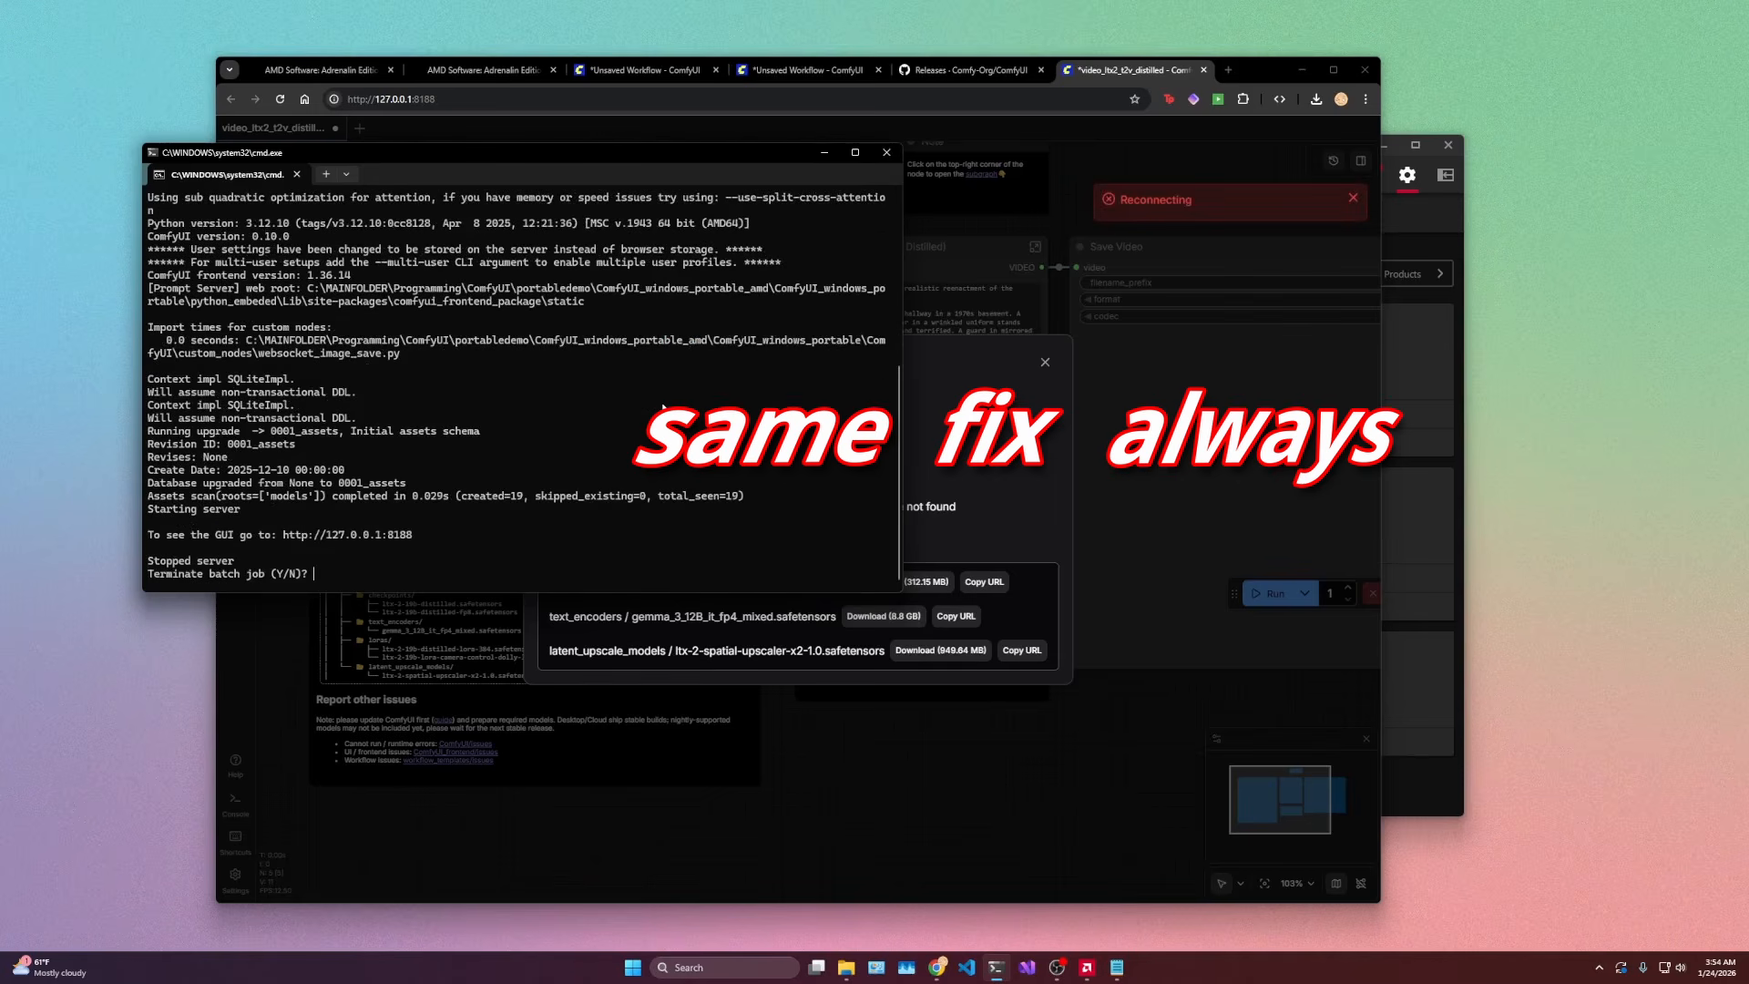
key(Return)
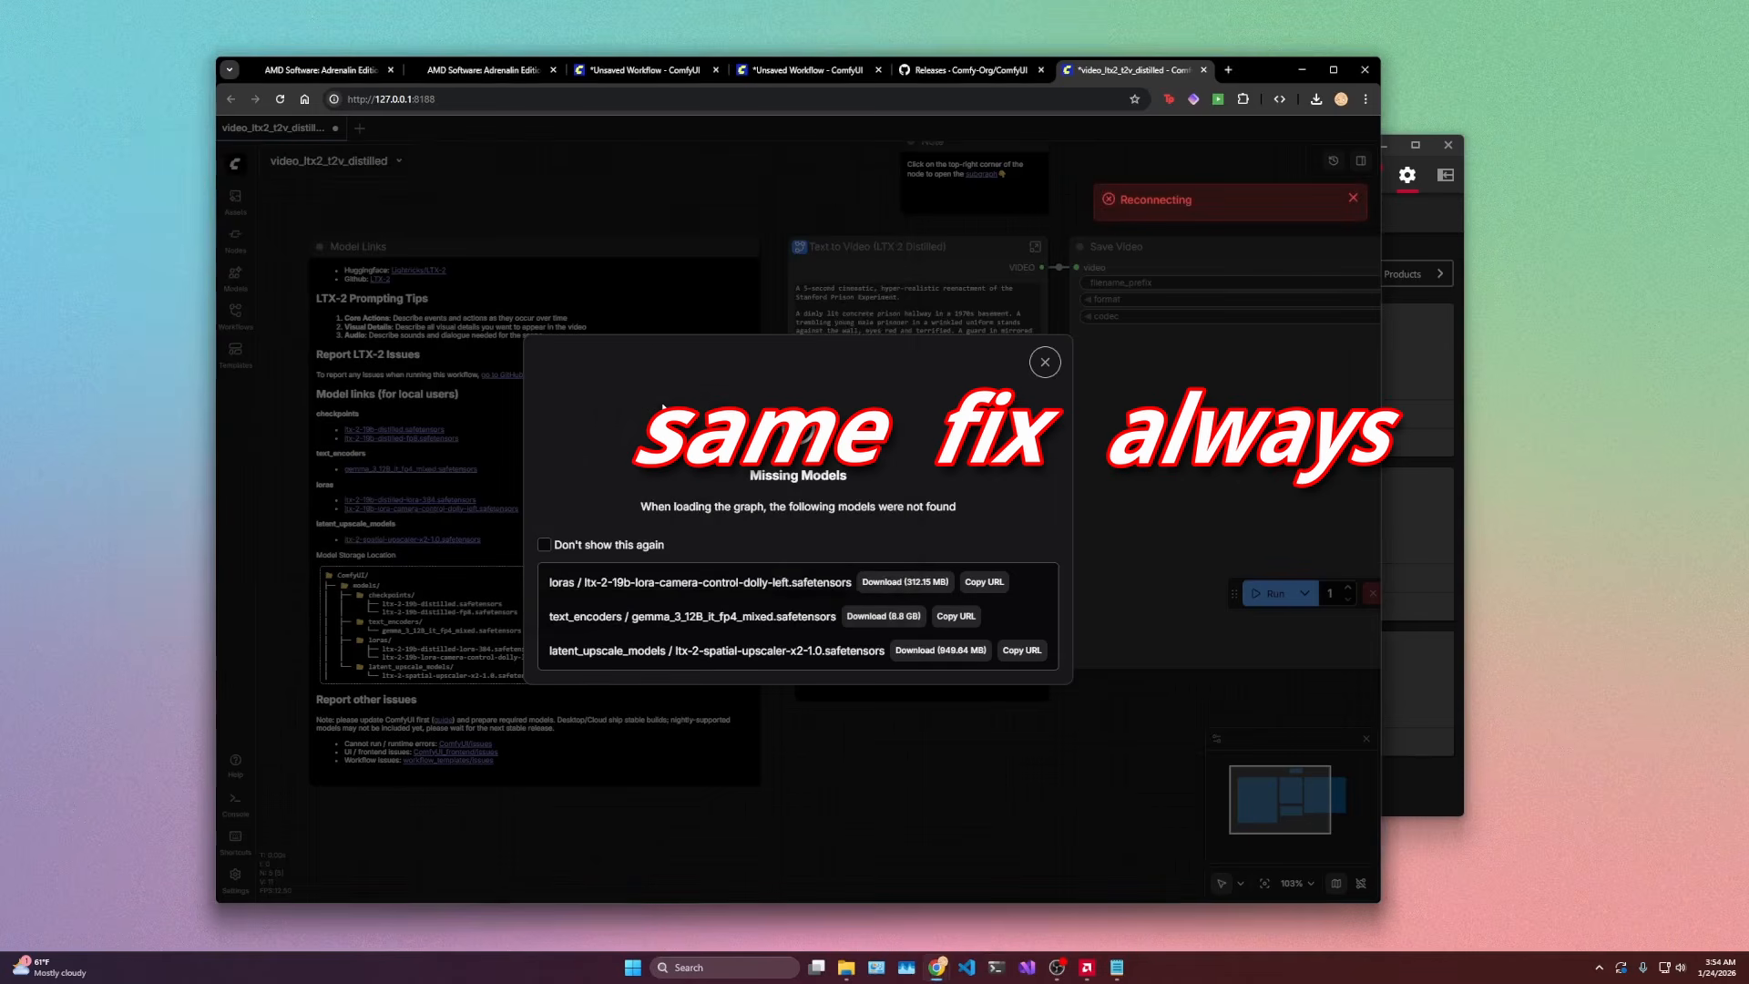
Step: Append --cuda-device 1 to the launch command in the portable folder's run_amd_gpu.bat and save the file
key(alt+Tab)
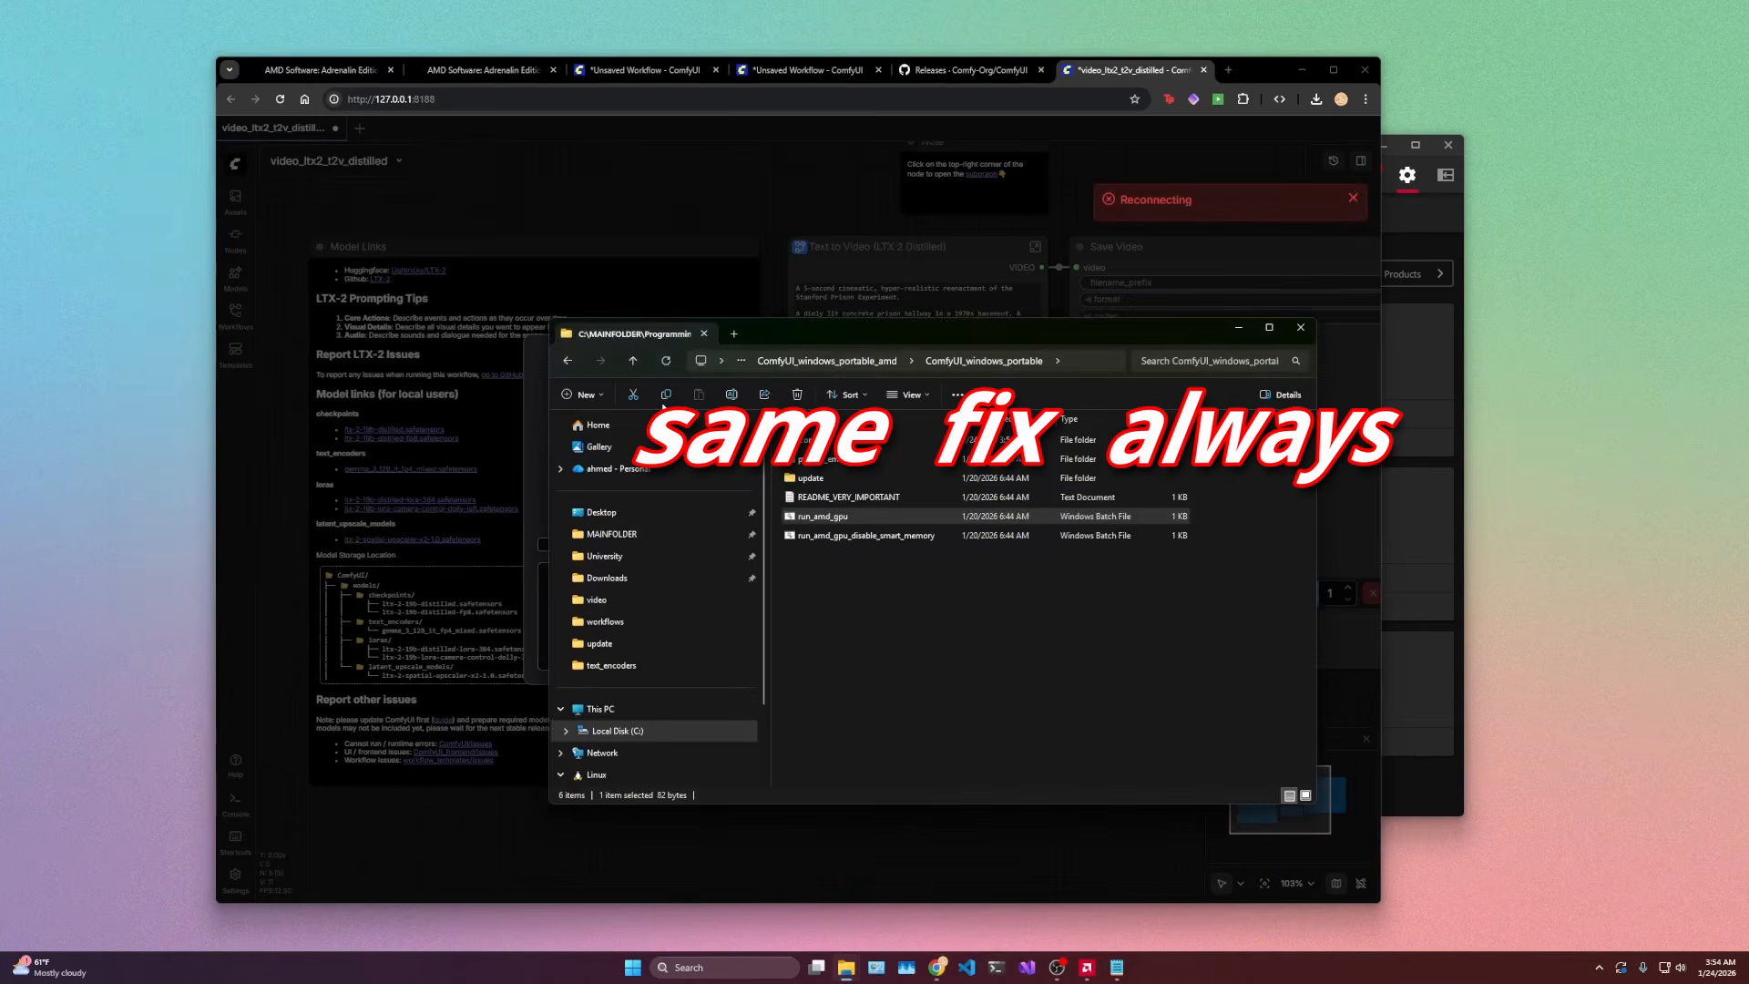
right_click(810, 516)
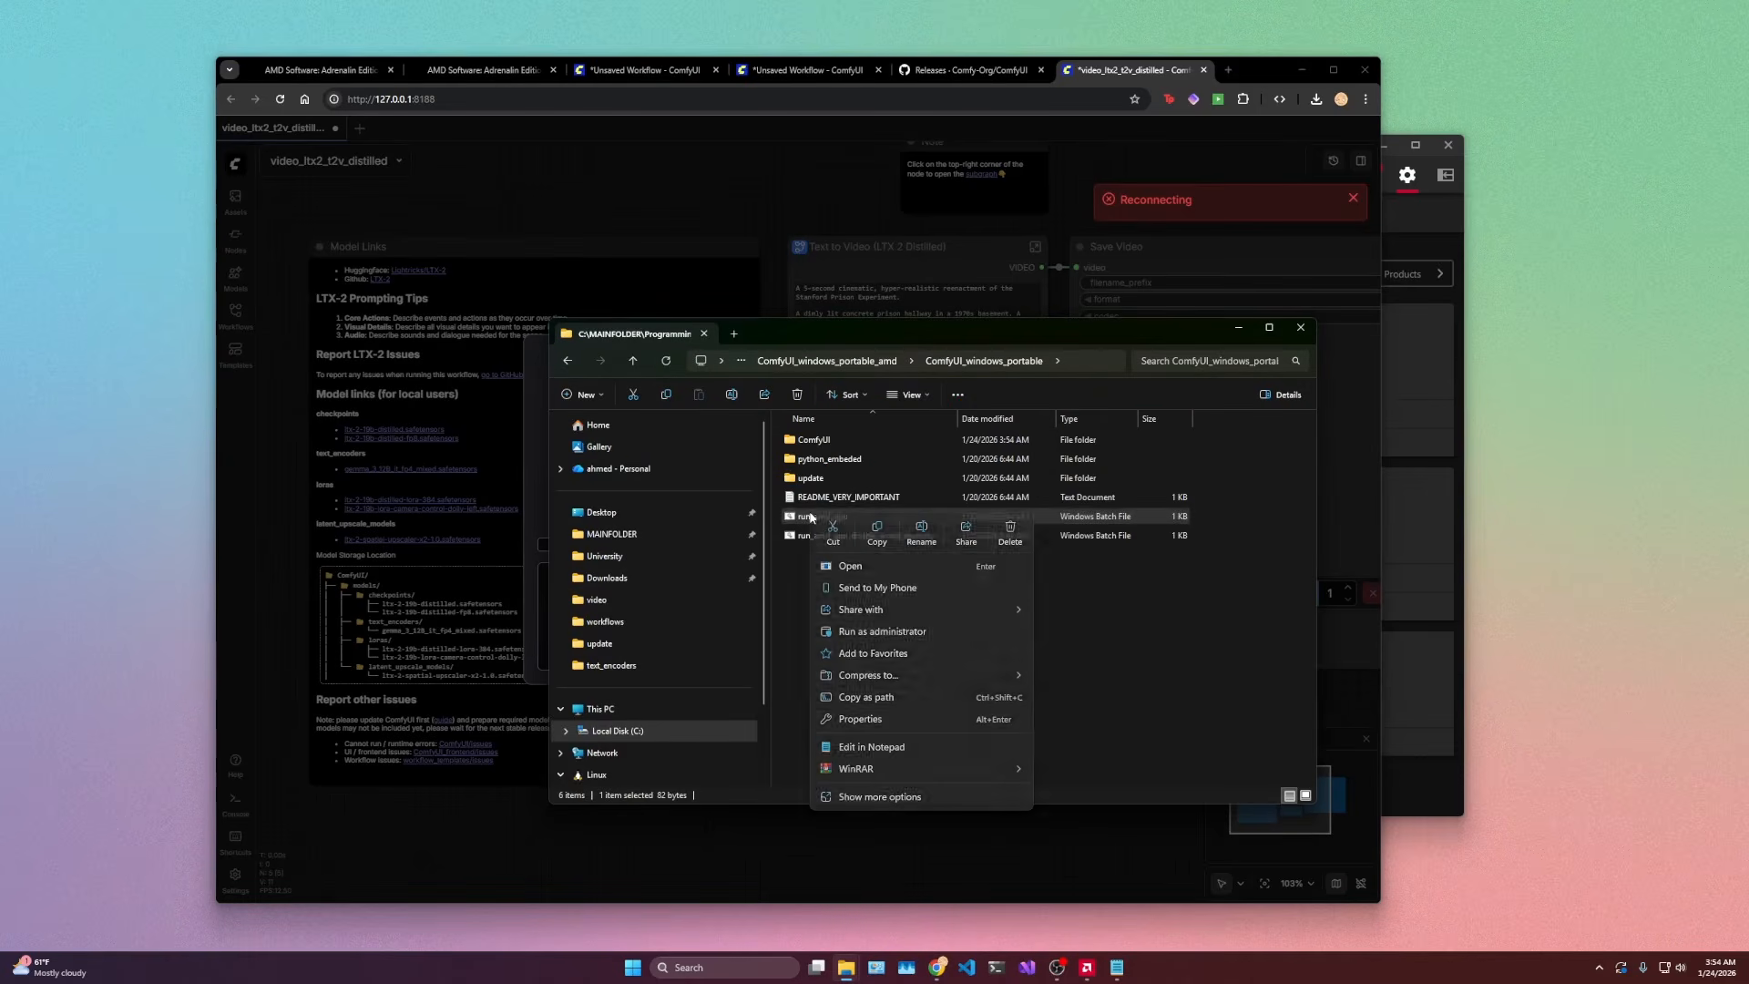
click(873, 747)
click(815, 270)
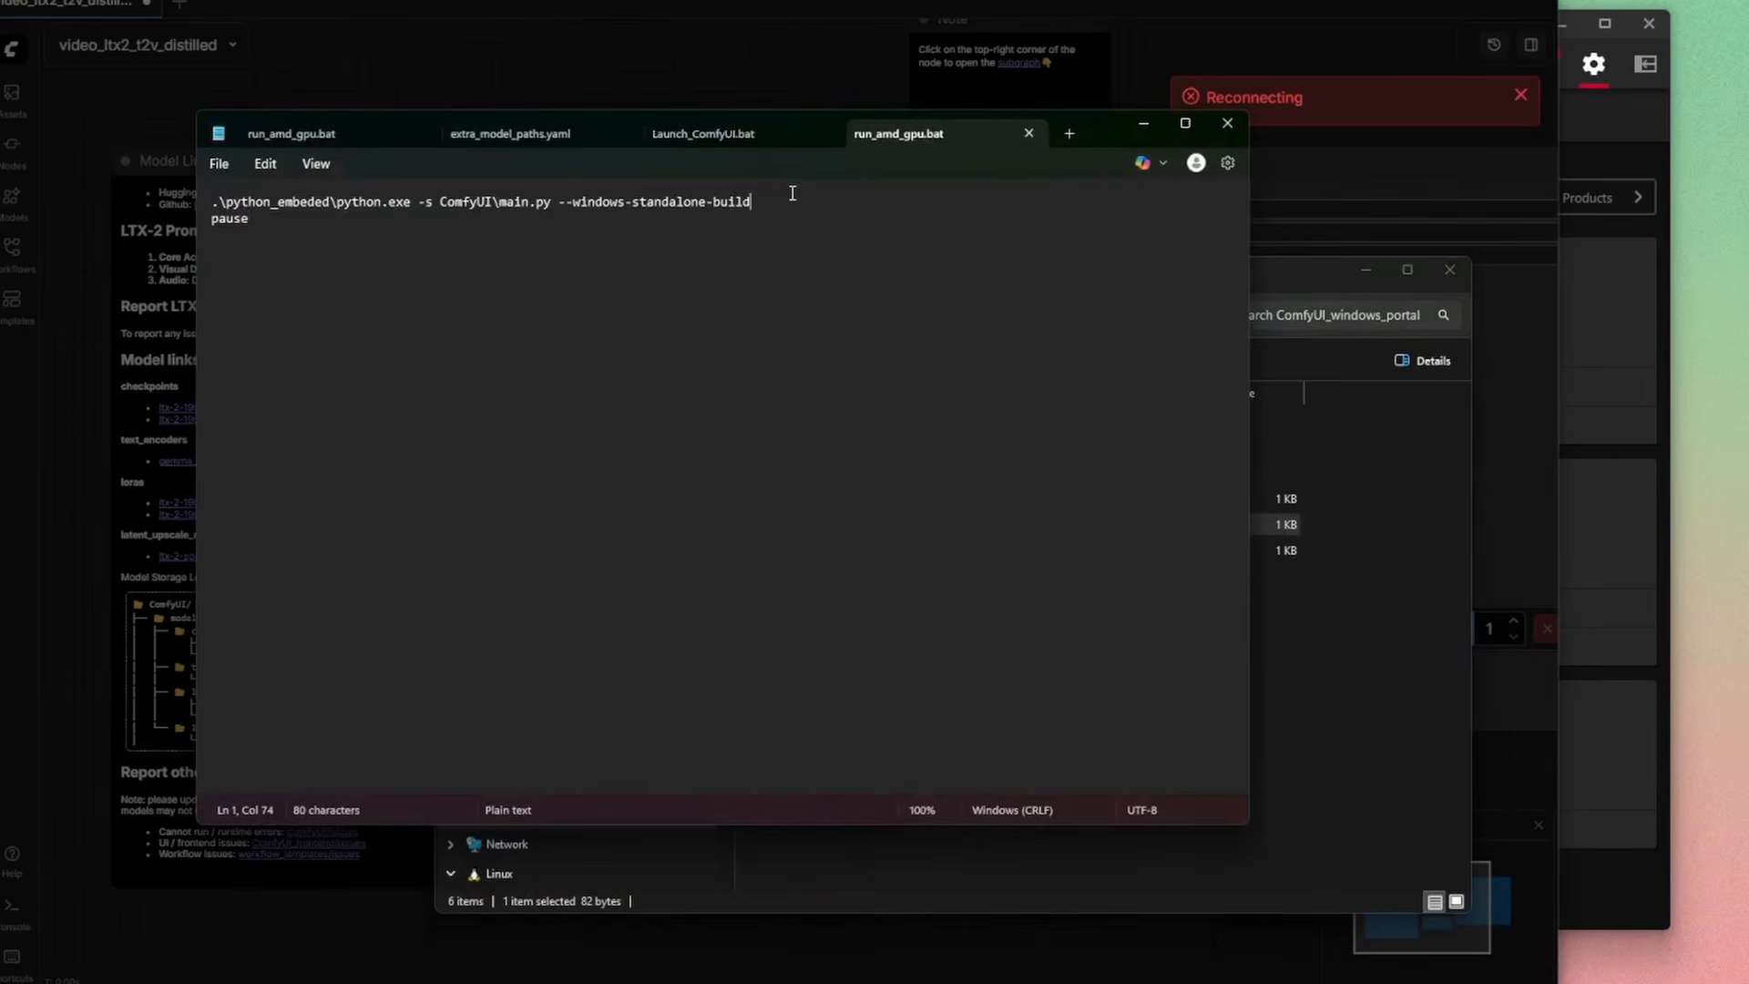
text(--cuda-device 1)
key(ctrl+s)
click(1144, 123)
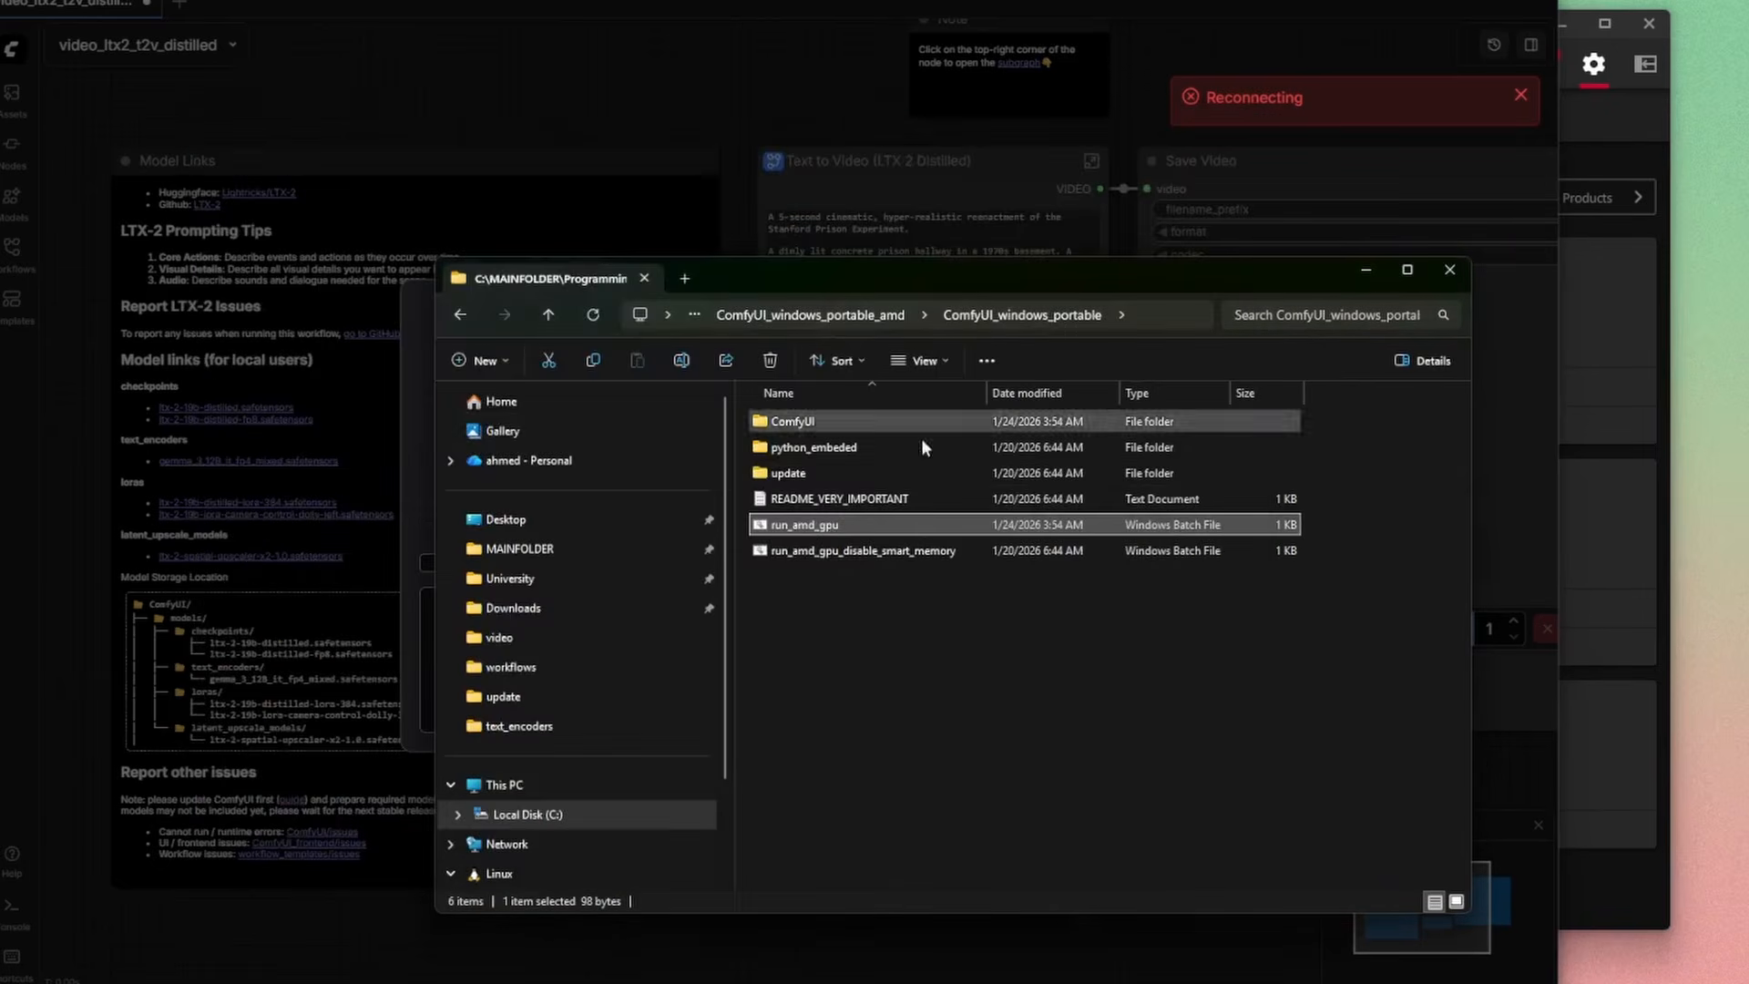
Step: Relaunch ComfyUI with the edited run_amd_gpu batch file and check the device line in its startup log
double_click(821, 525)
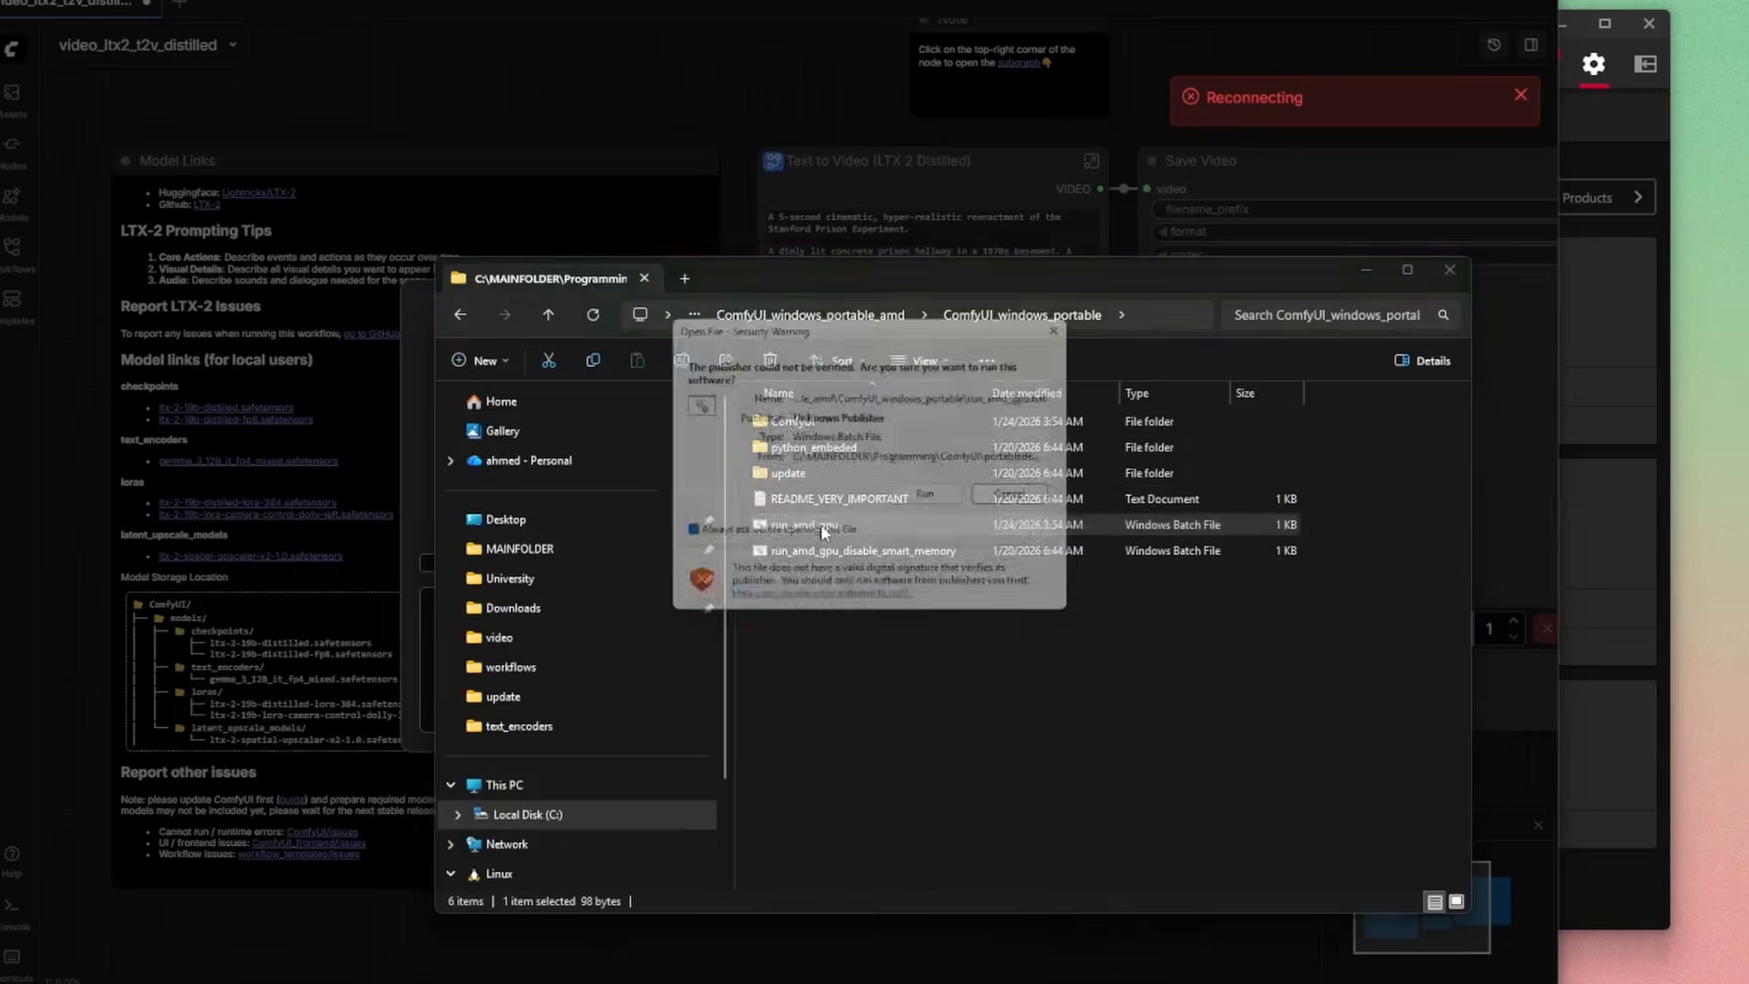
click(942, 502)
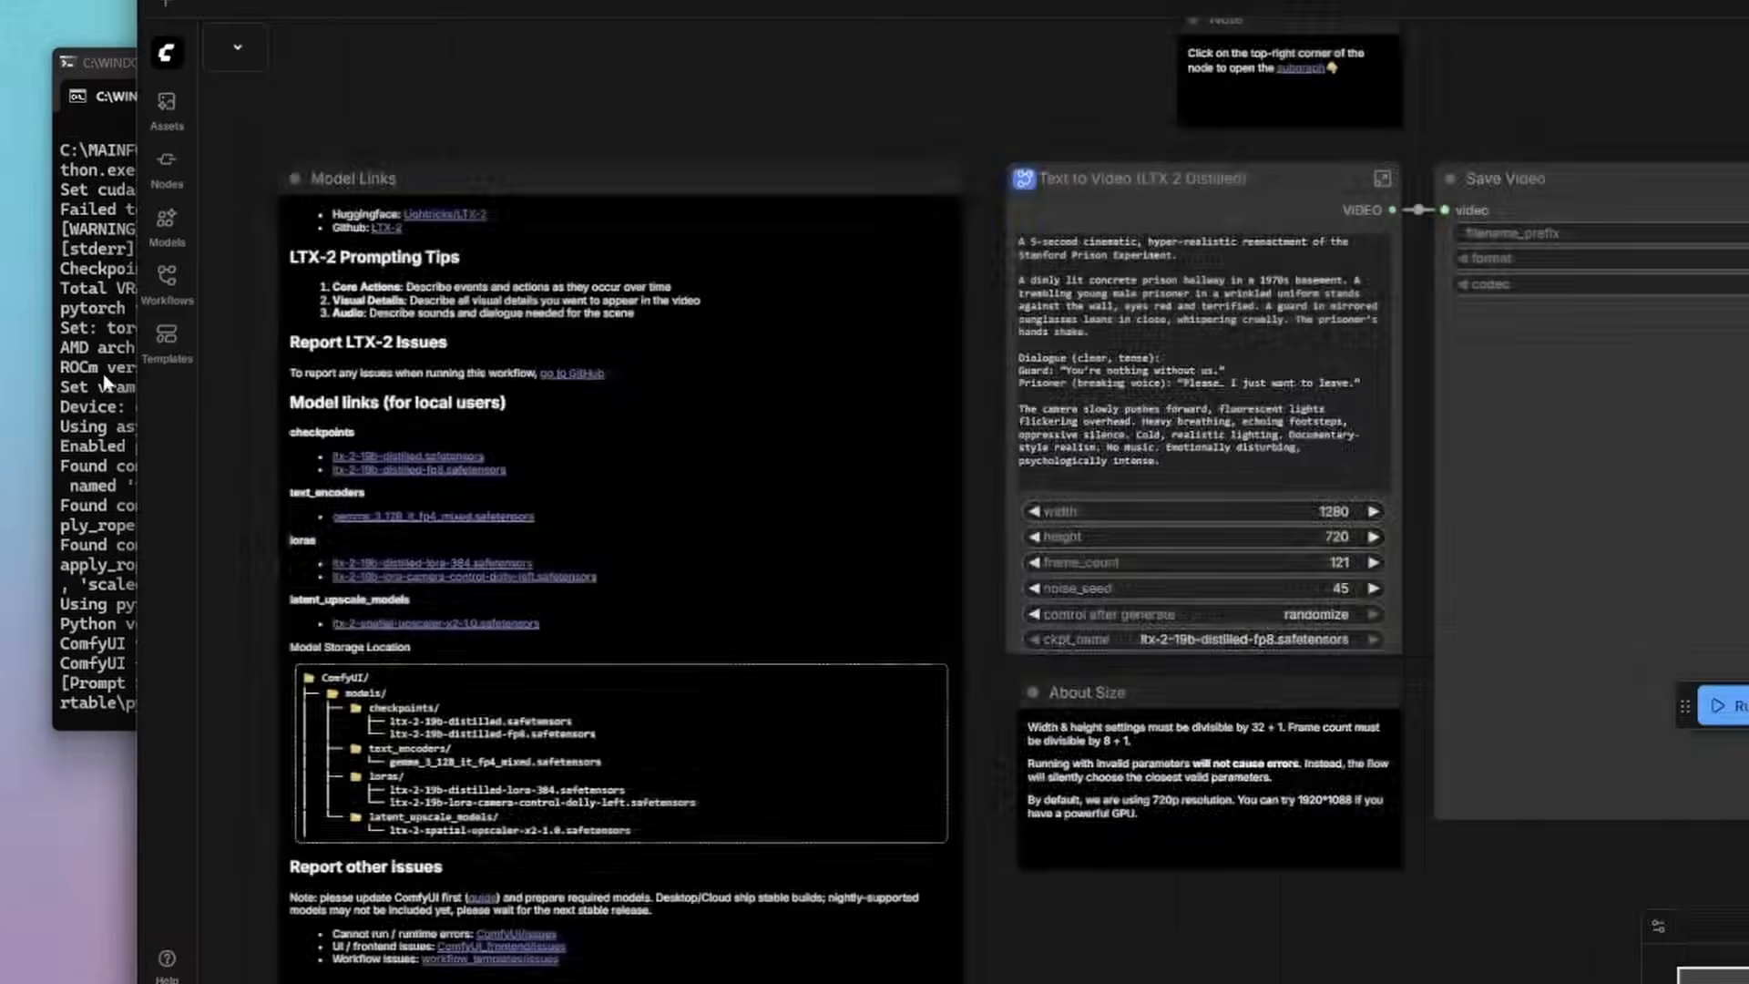
click(102, 373)
drag(498, 409, 82, 415)
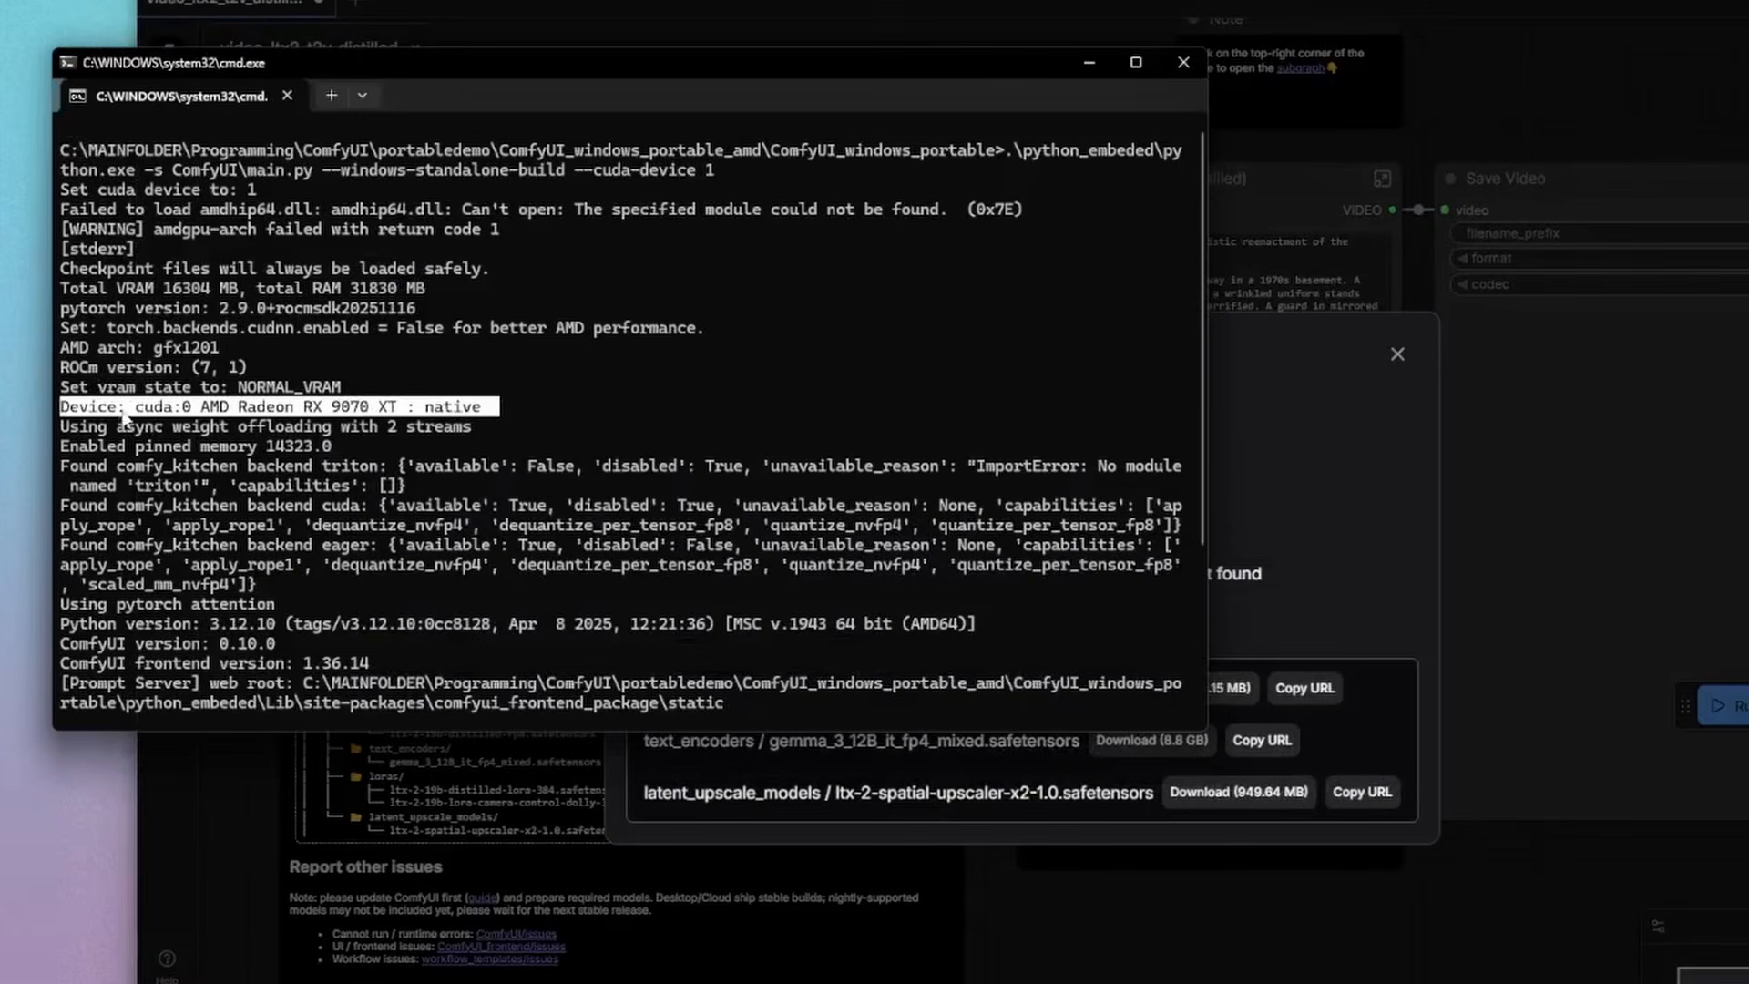
right_click(125, 421)
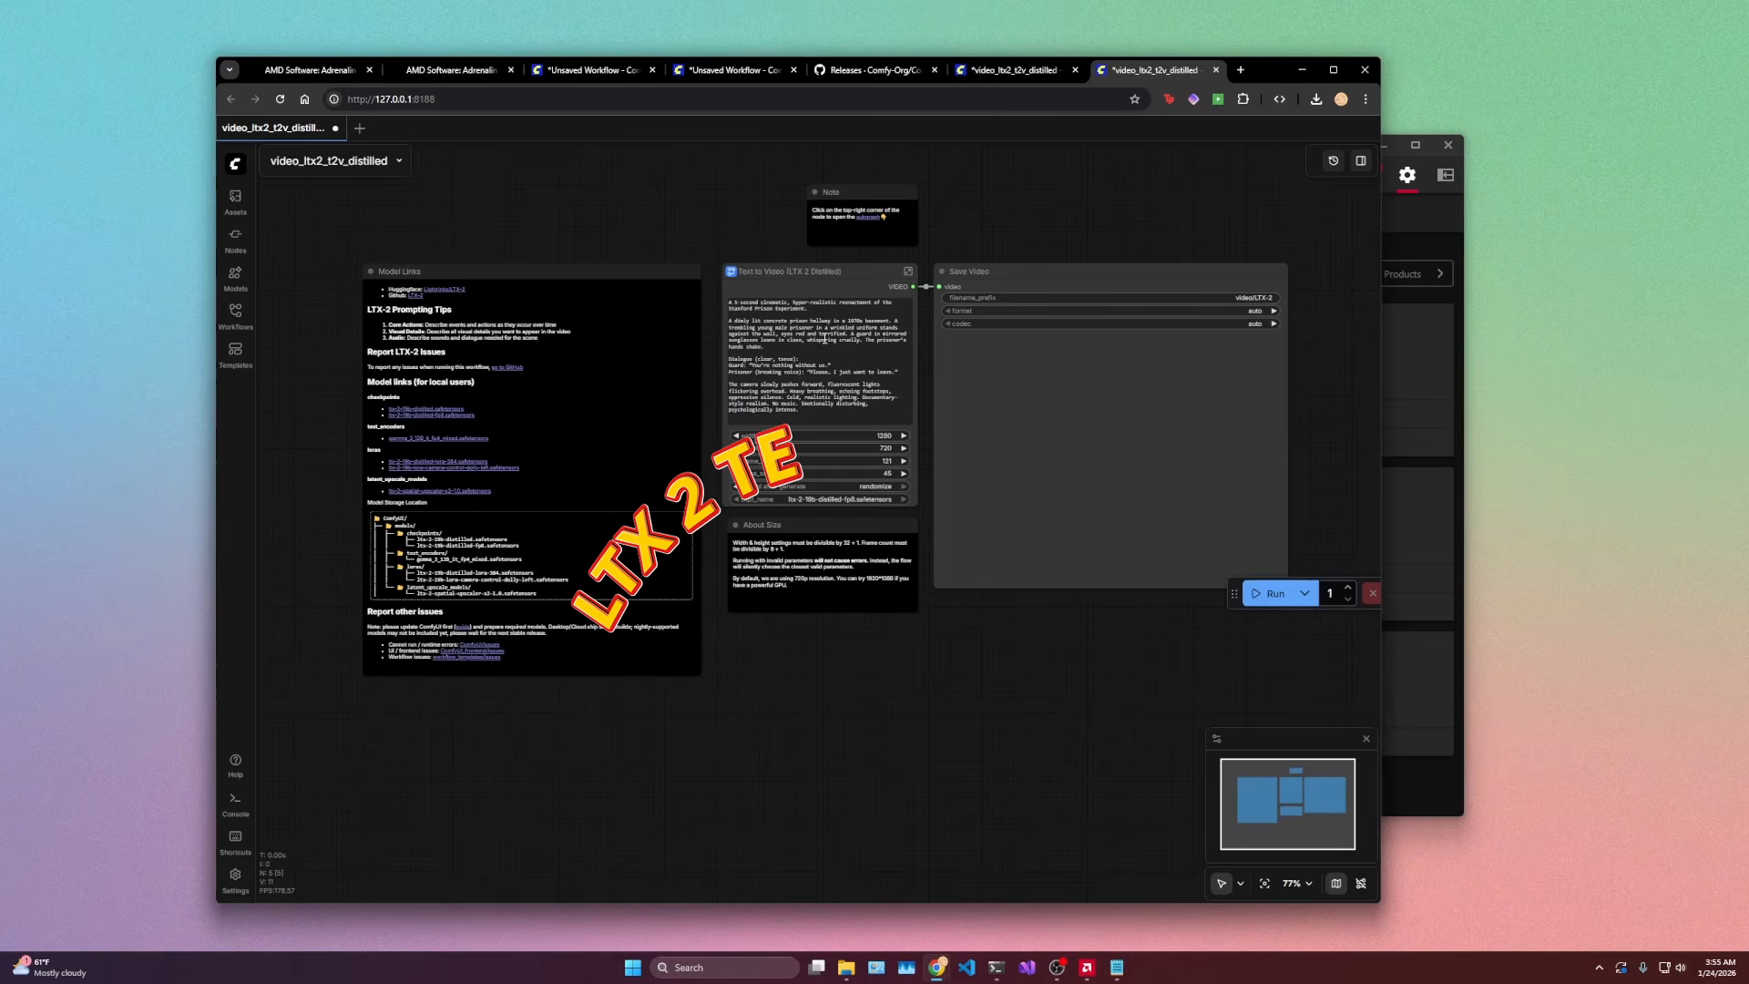
Step: Search the video templates for "ltx", load LTX-2 Text to Video (Distilled), and dismiss the missing models notice
click(870, 339)
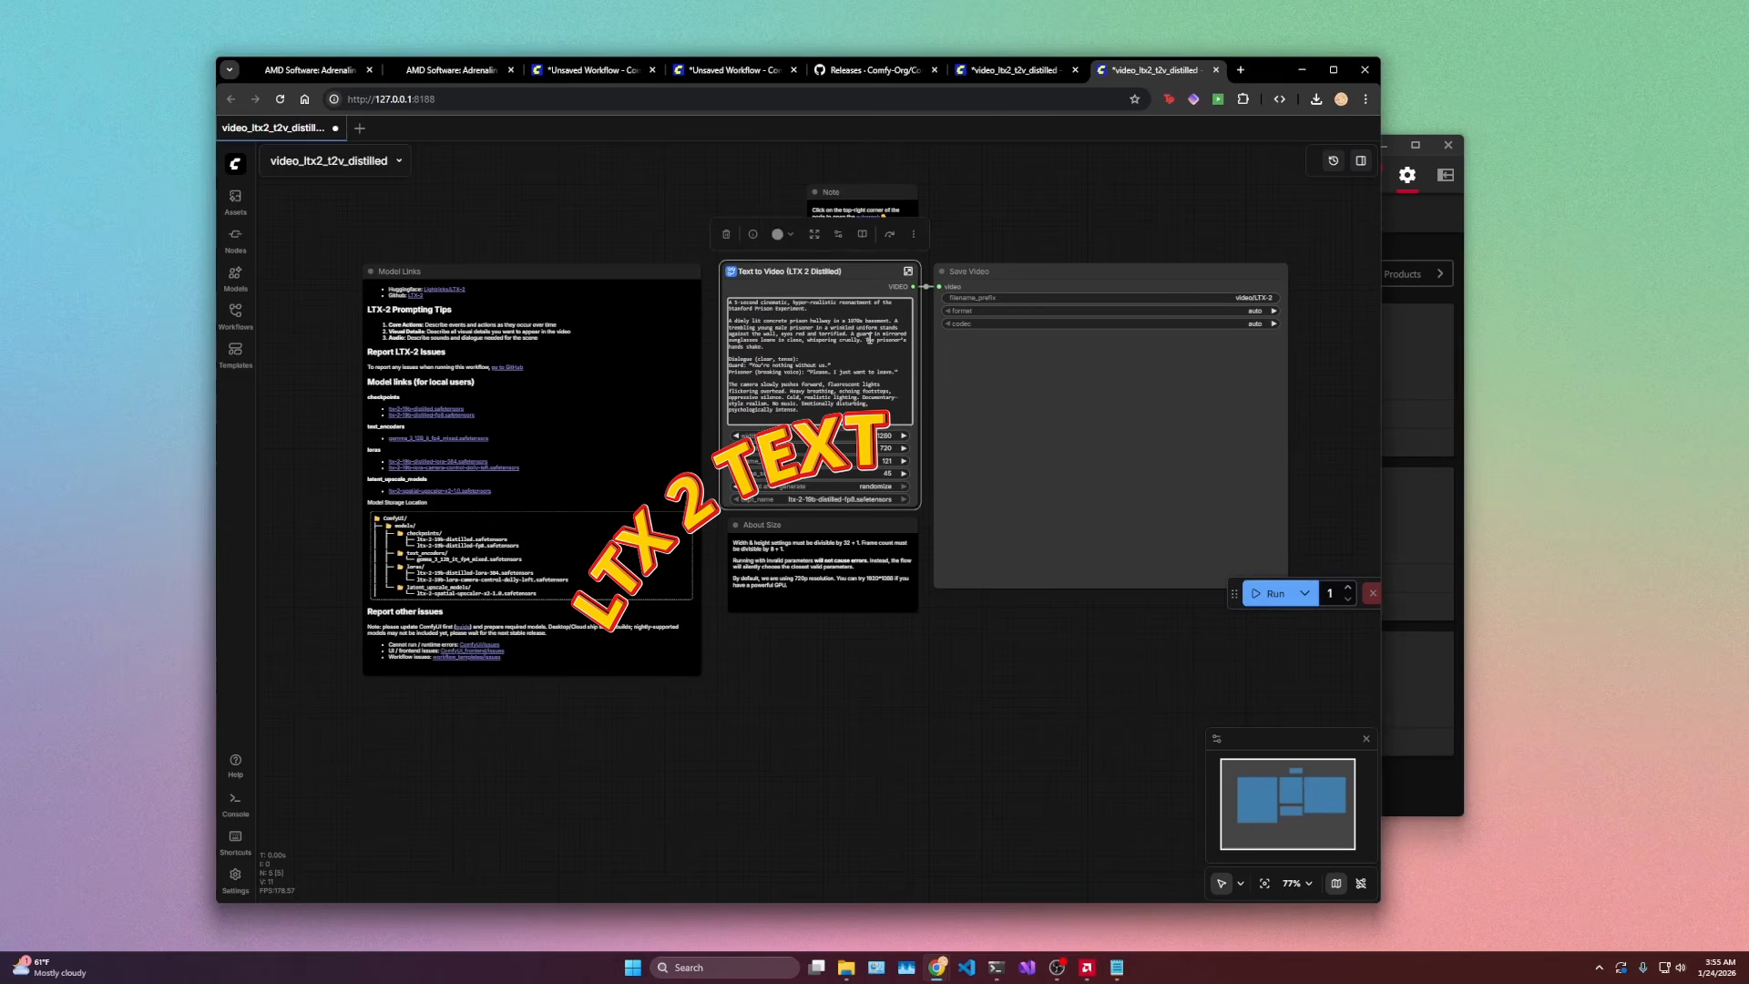
click(234, 351)
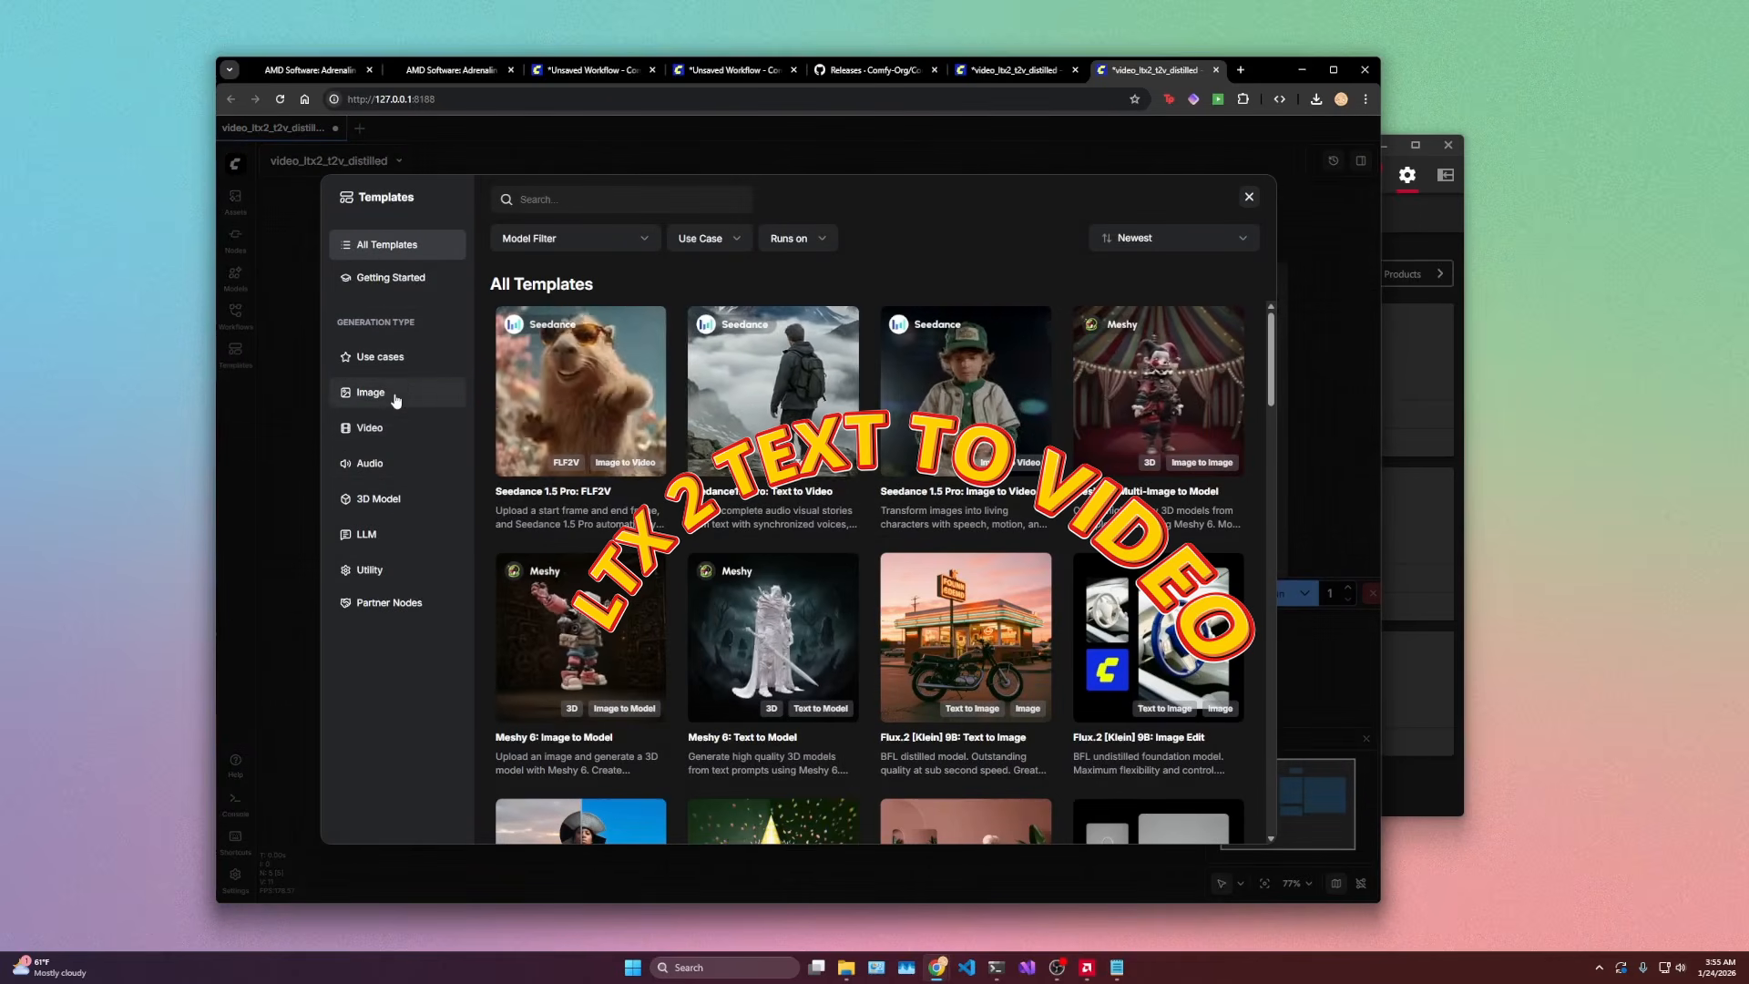
click(403, 425)
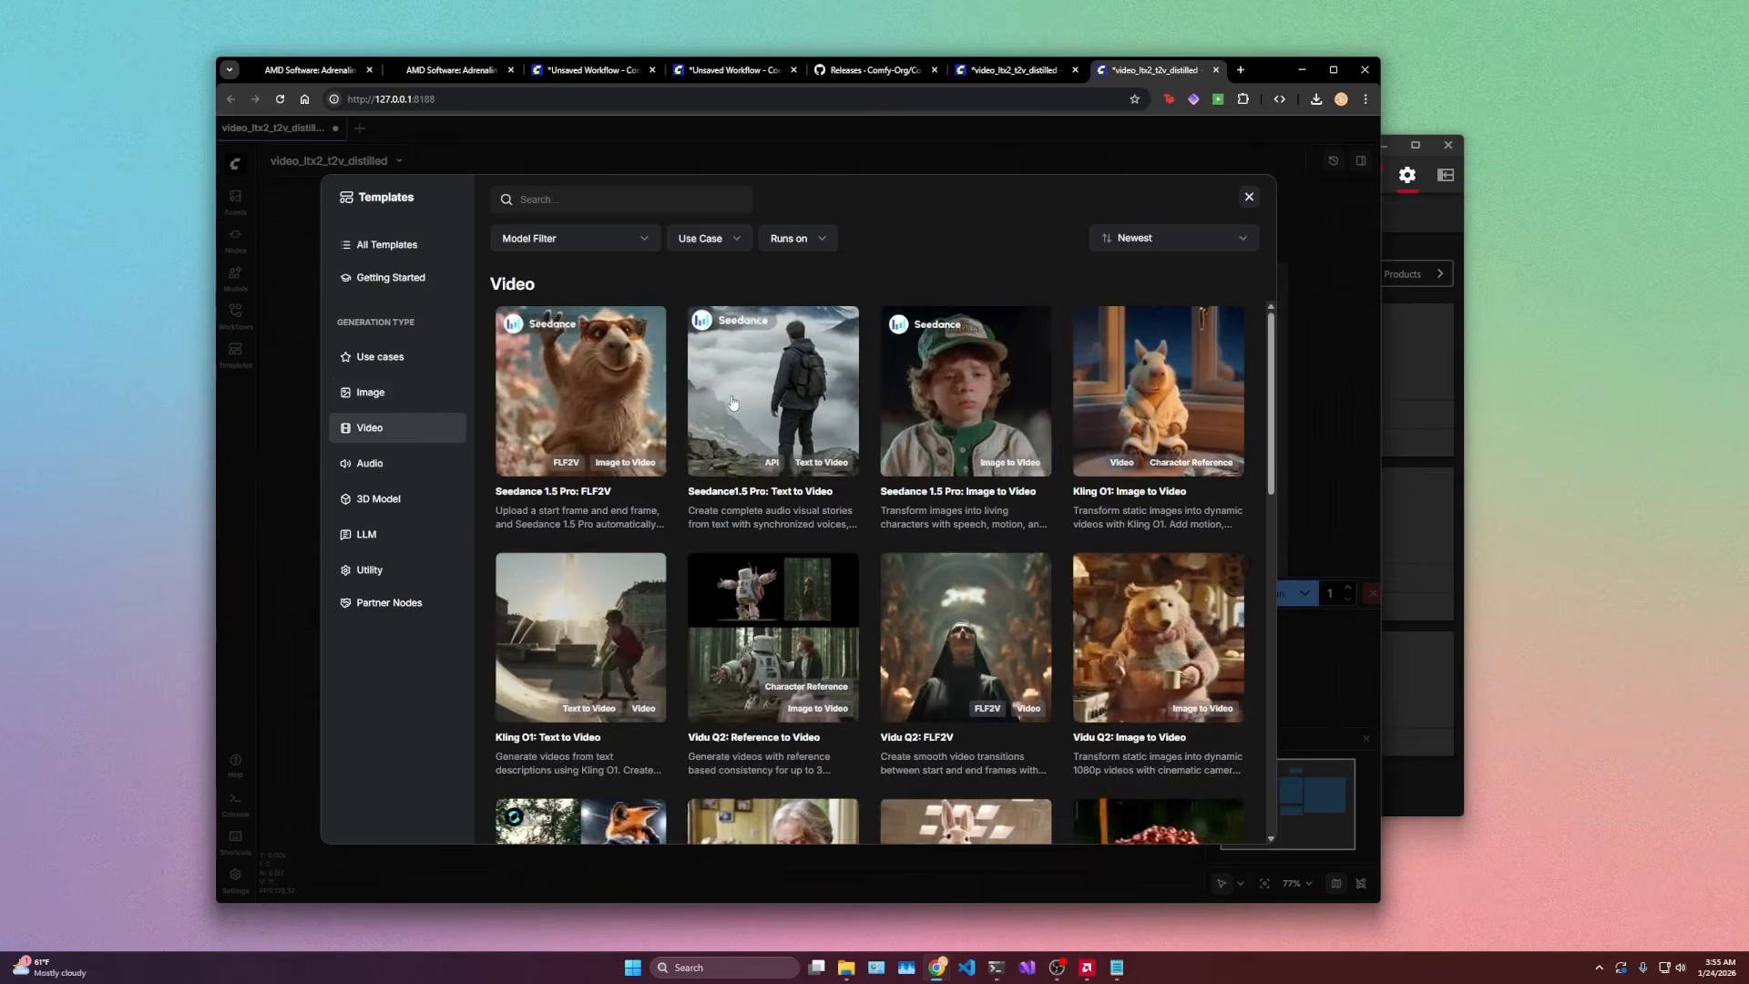
scroll(736, 402, down, 4)
scroll(736, 402, down, 5)
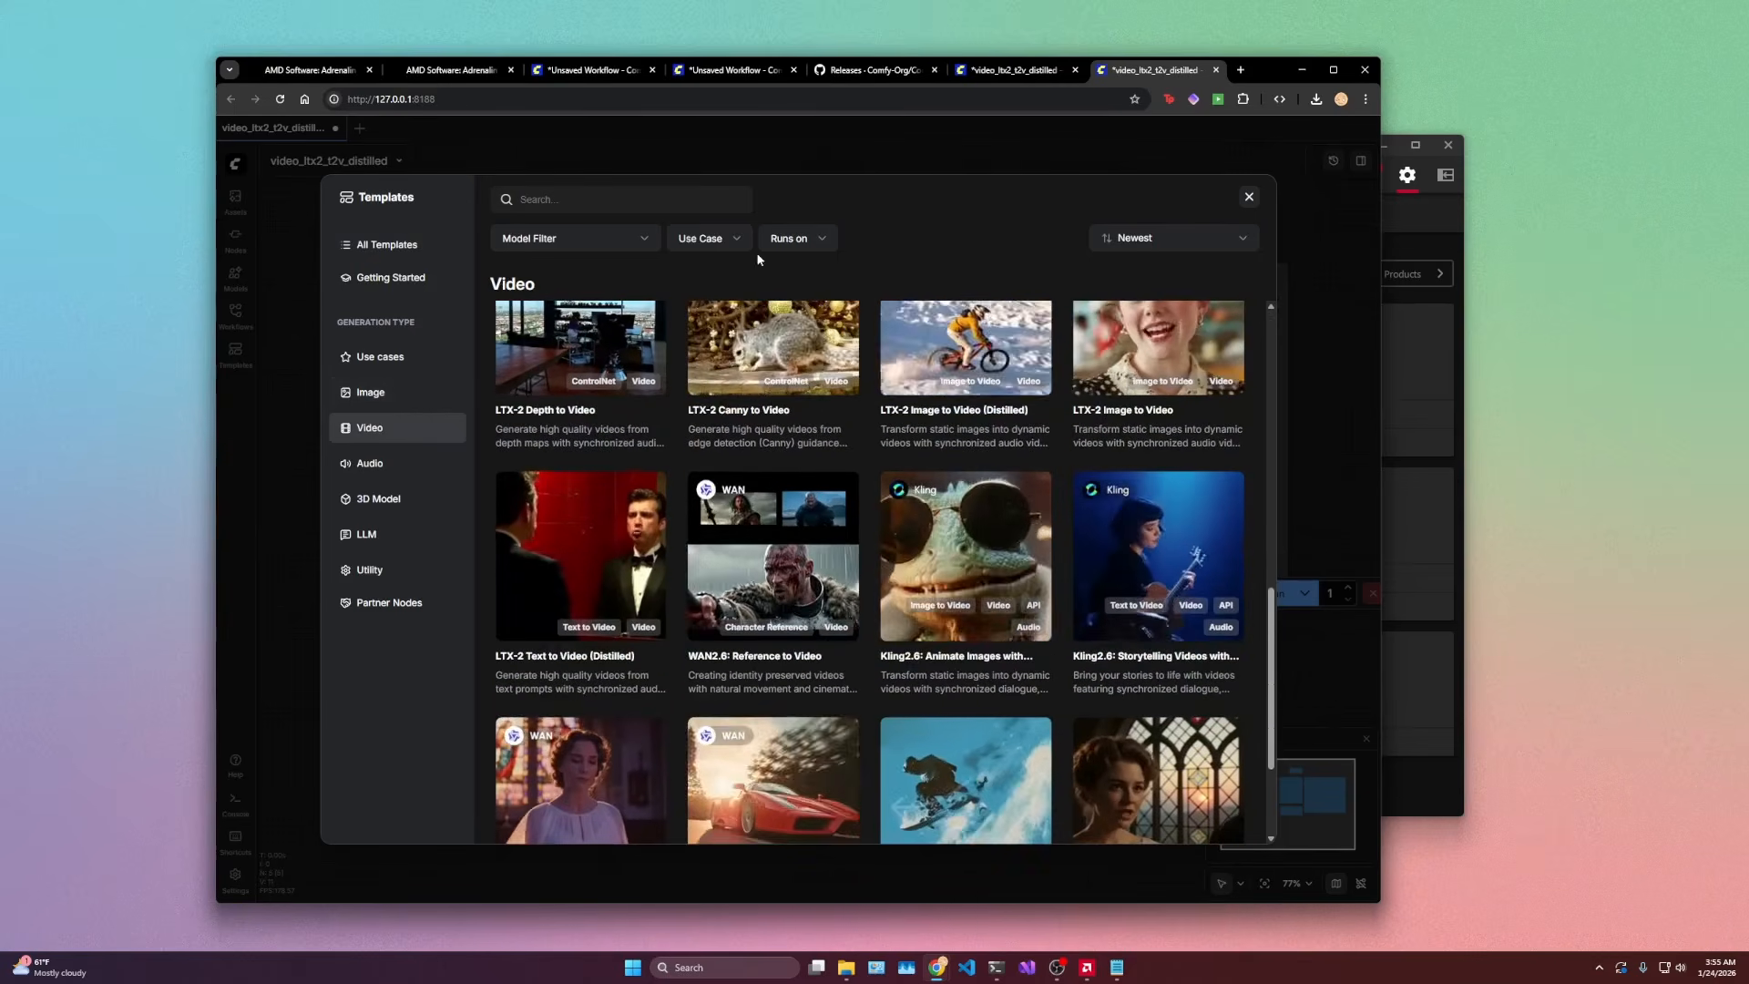
click(669, 202)
text(ltx)
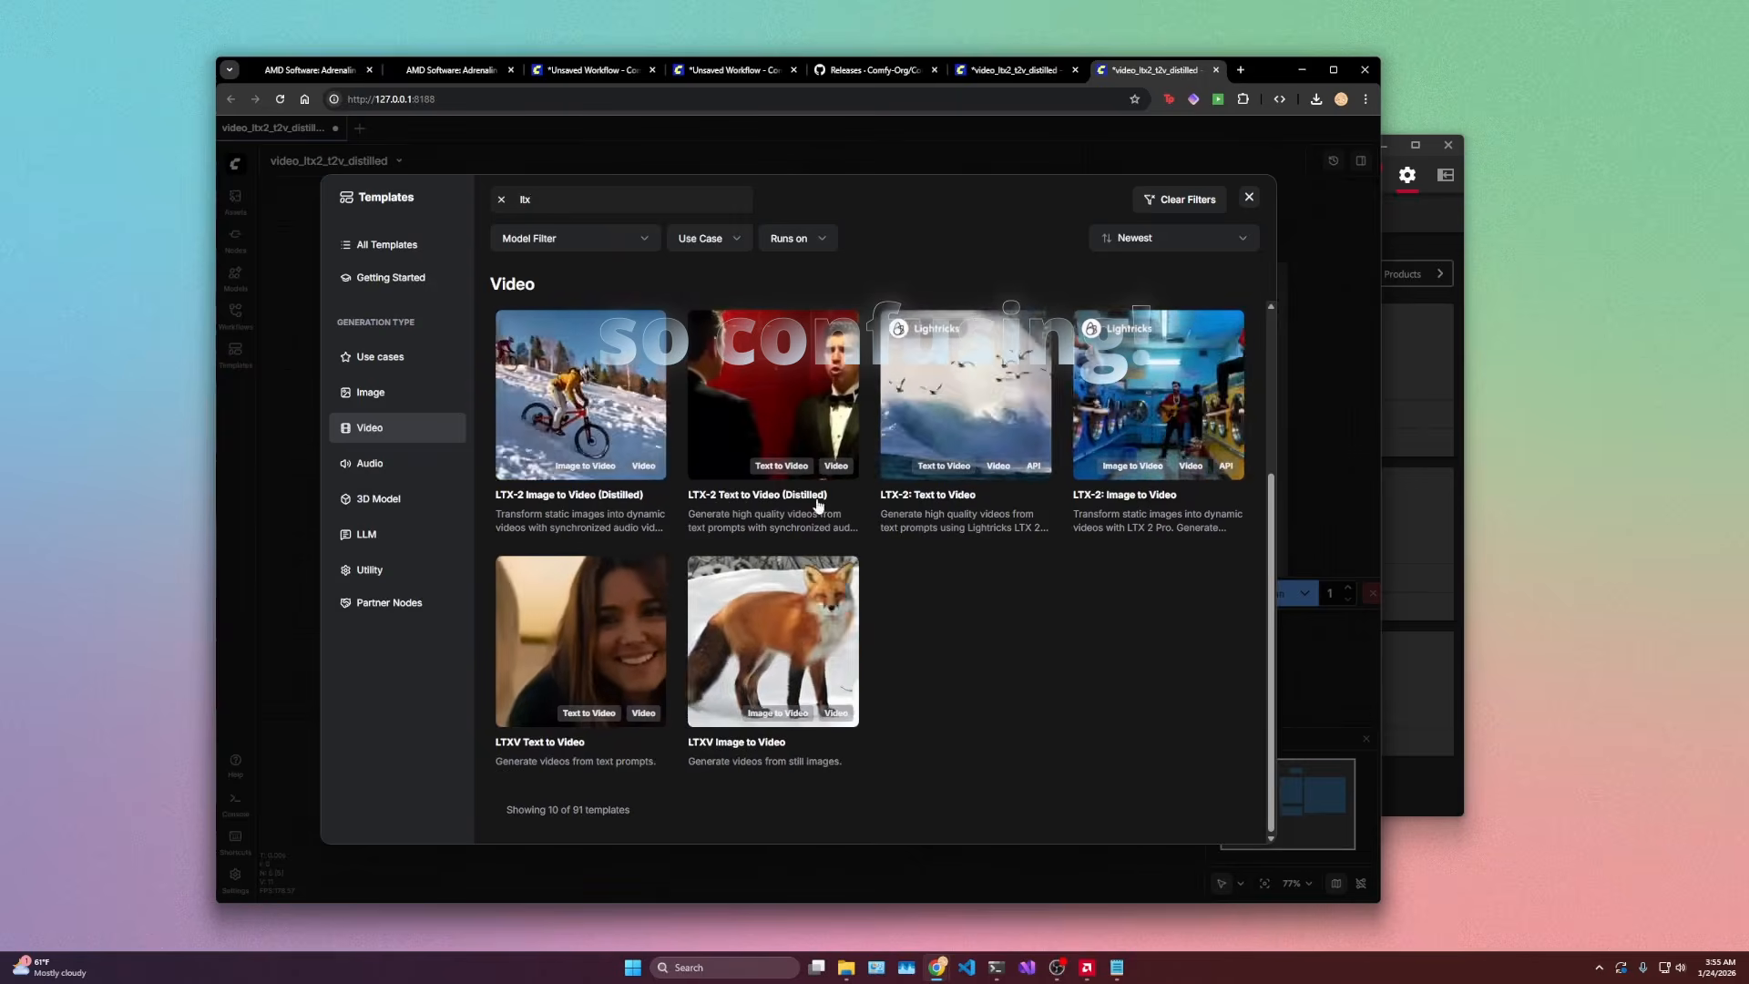
click(791, 419)
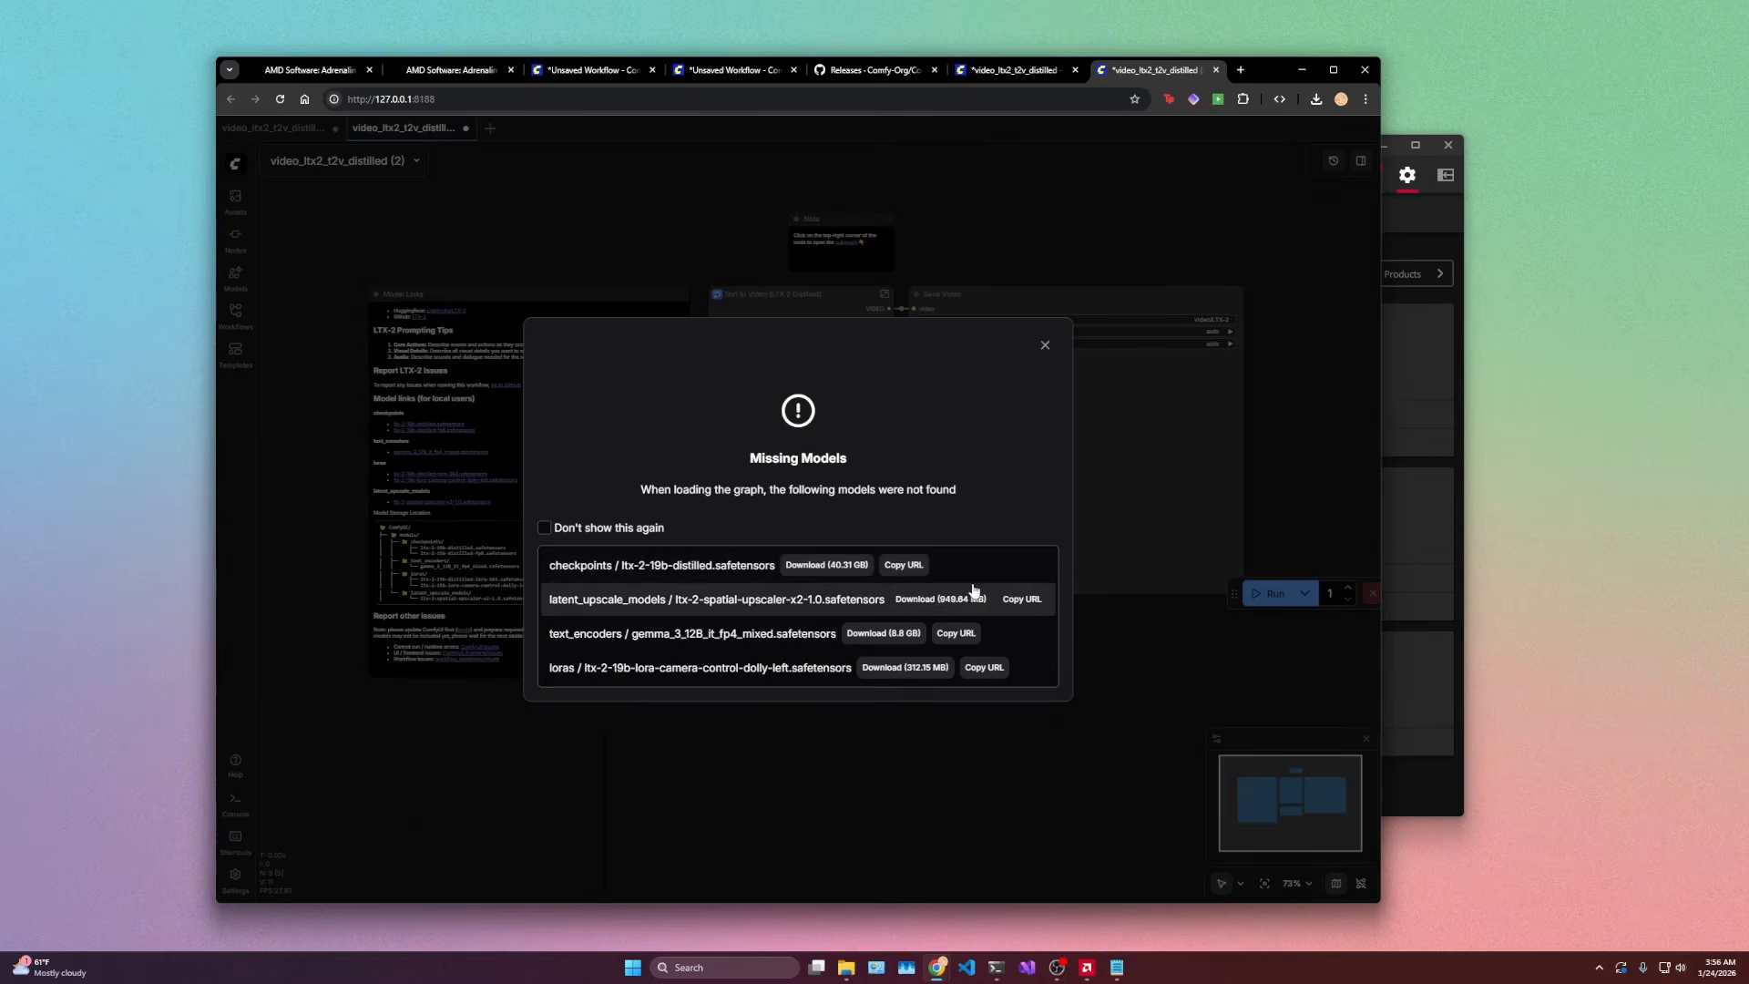
click(1046, 348)
Step: Duplicate extra_model_paths.yaml.example within the portable package's ComfyUI folder
key(alt+Tab)
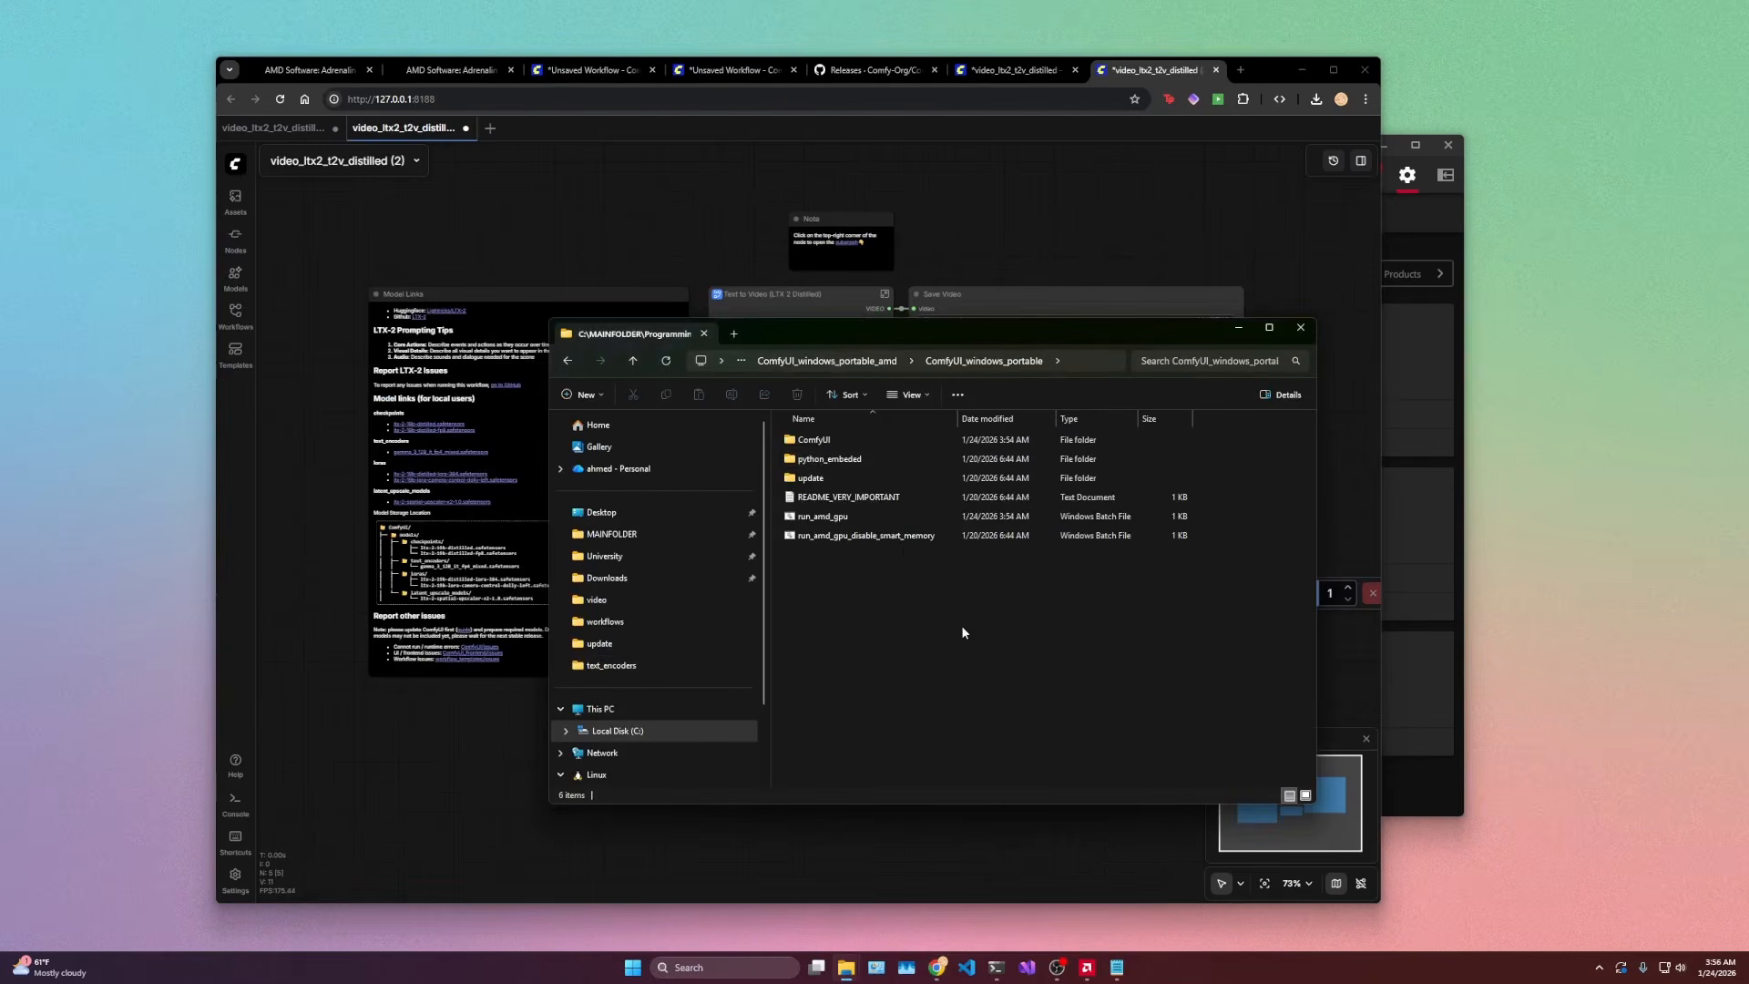
double_click(831, 441)
scroll(838, 546, down, 5)
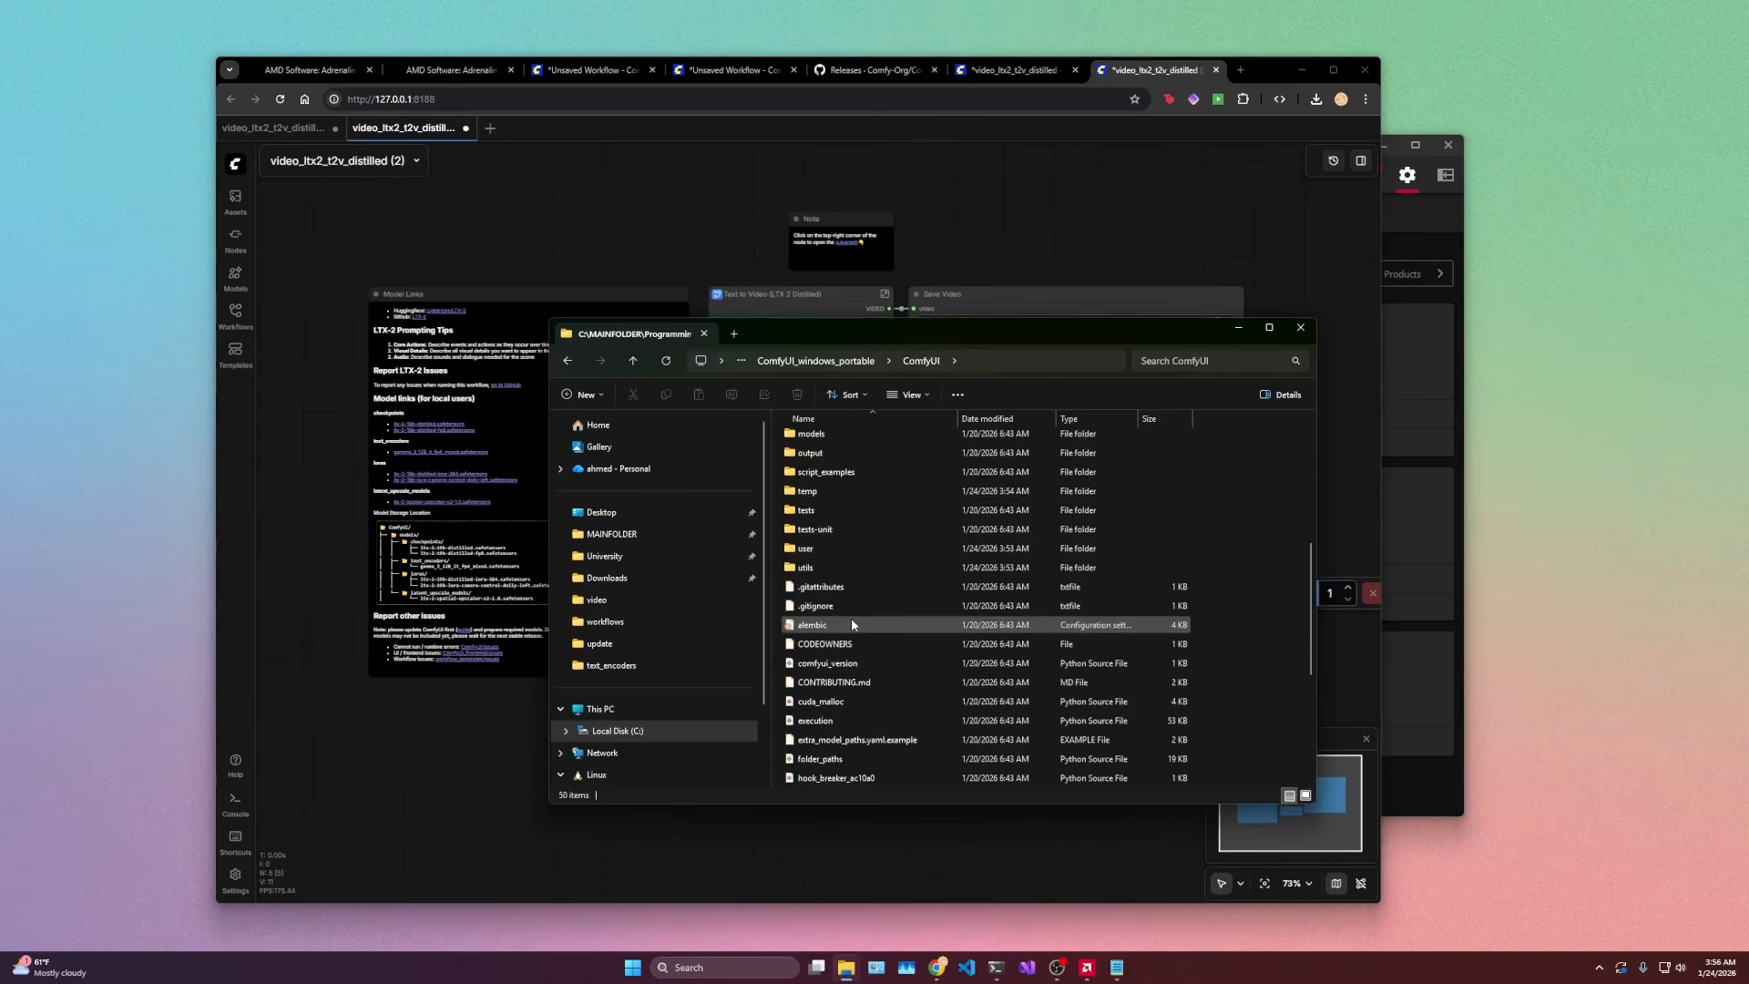
scroll(849, 617, down, 5)
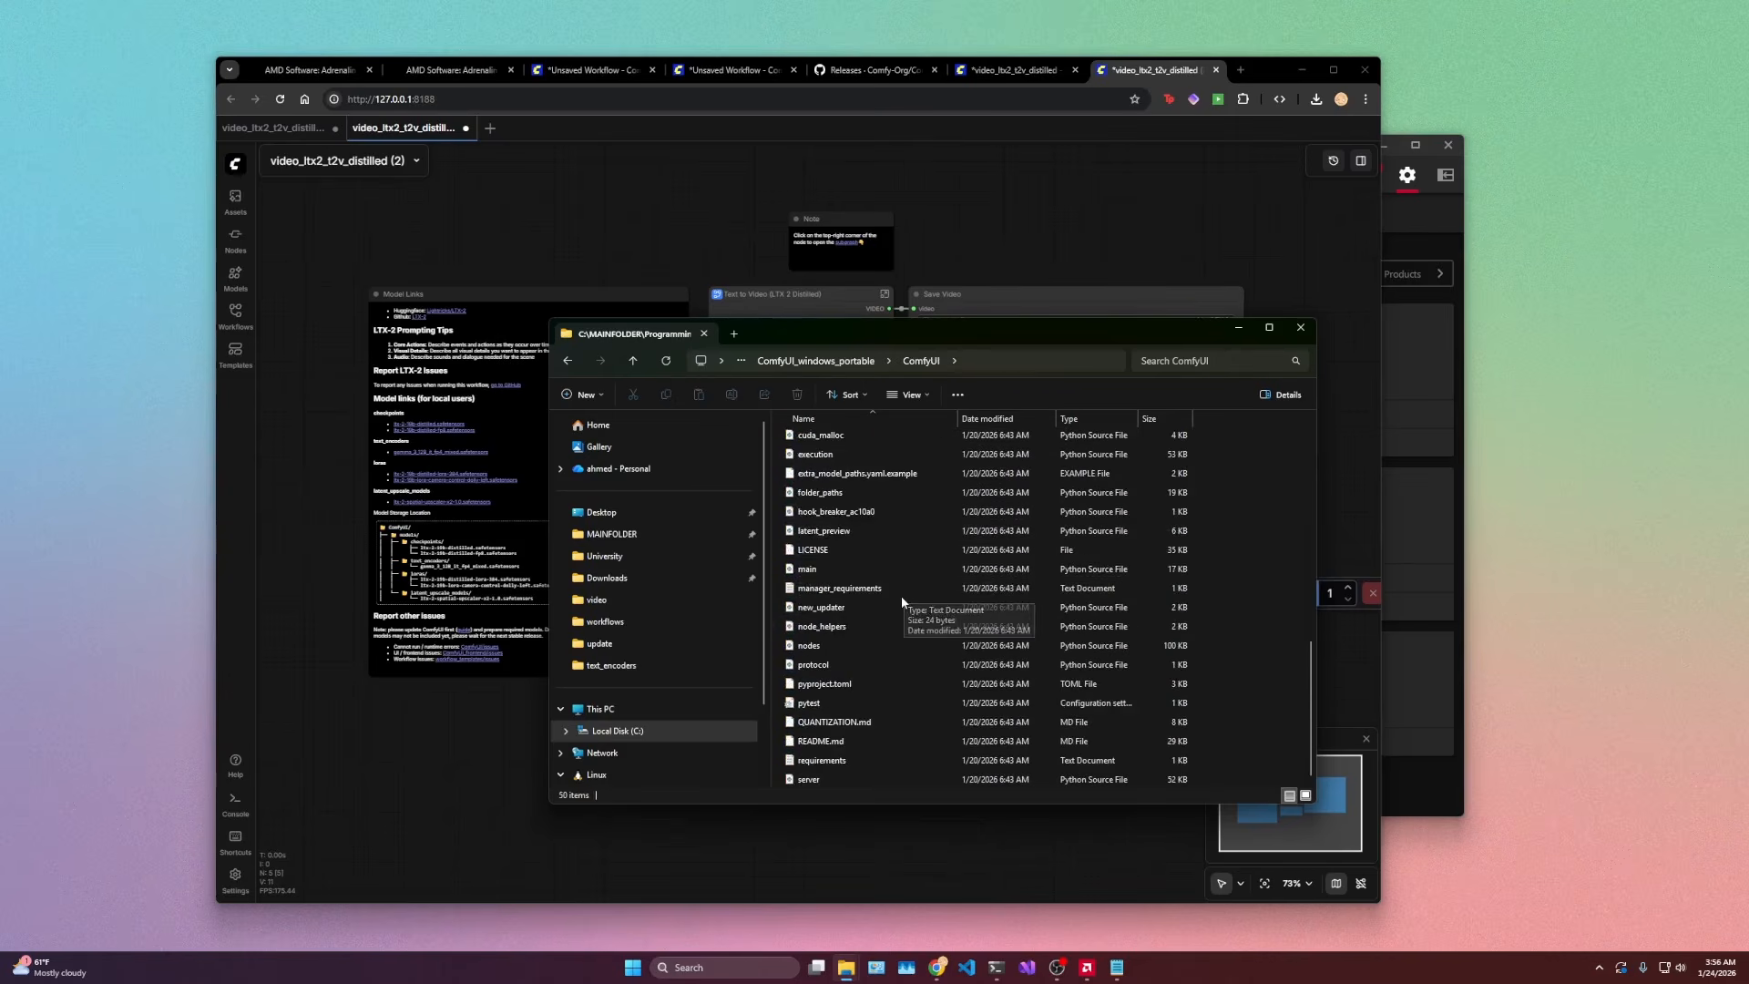
scroll(898, 619, up, 1)
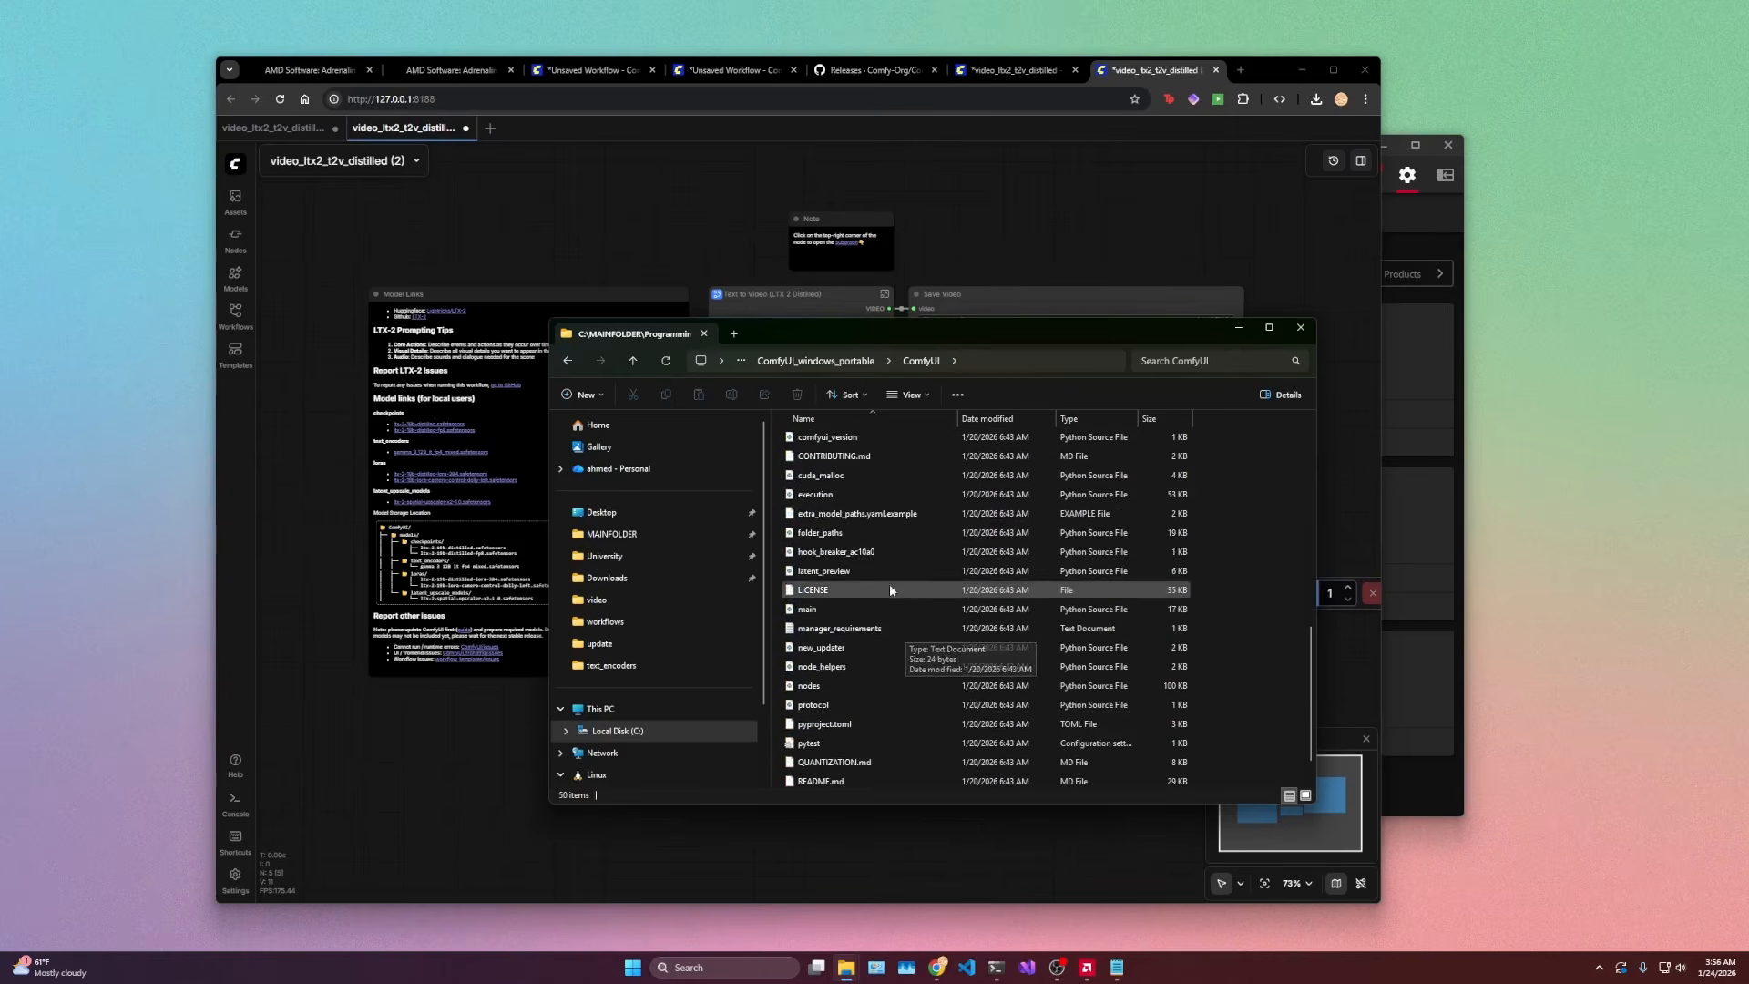
click(850, 516)
right_click(850, 516)
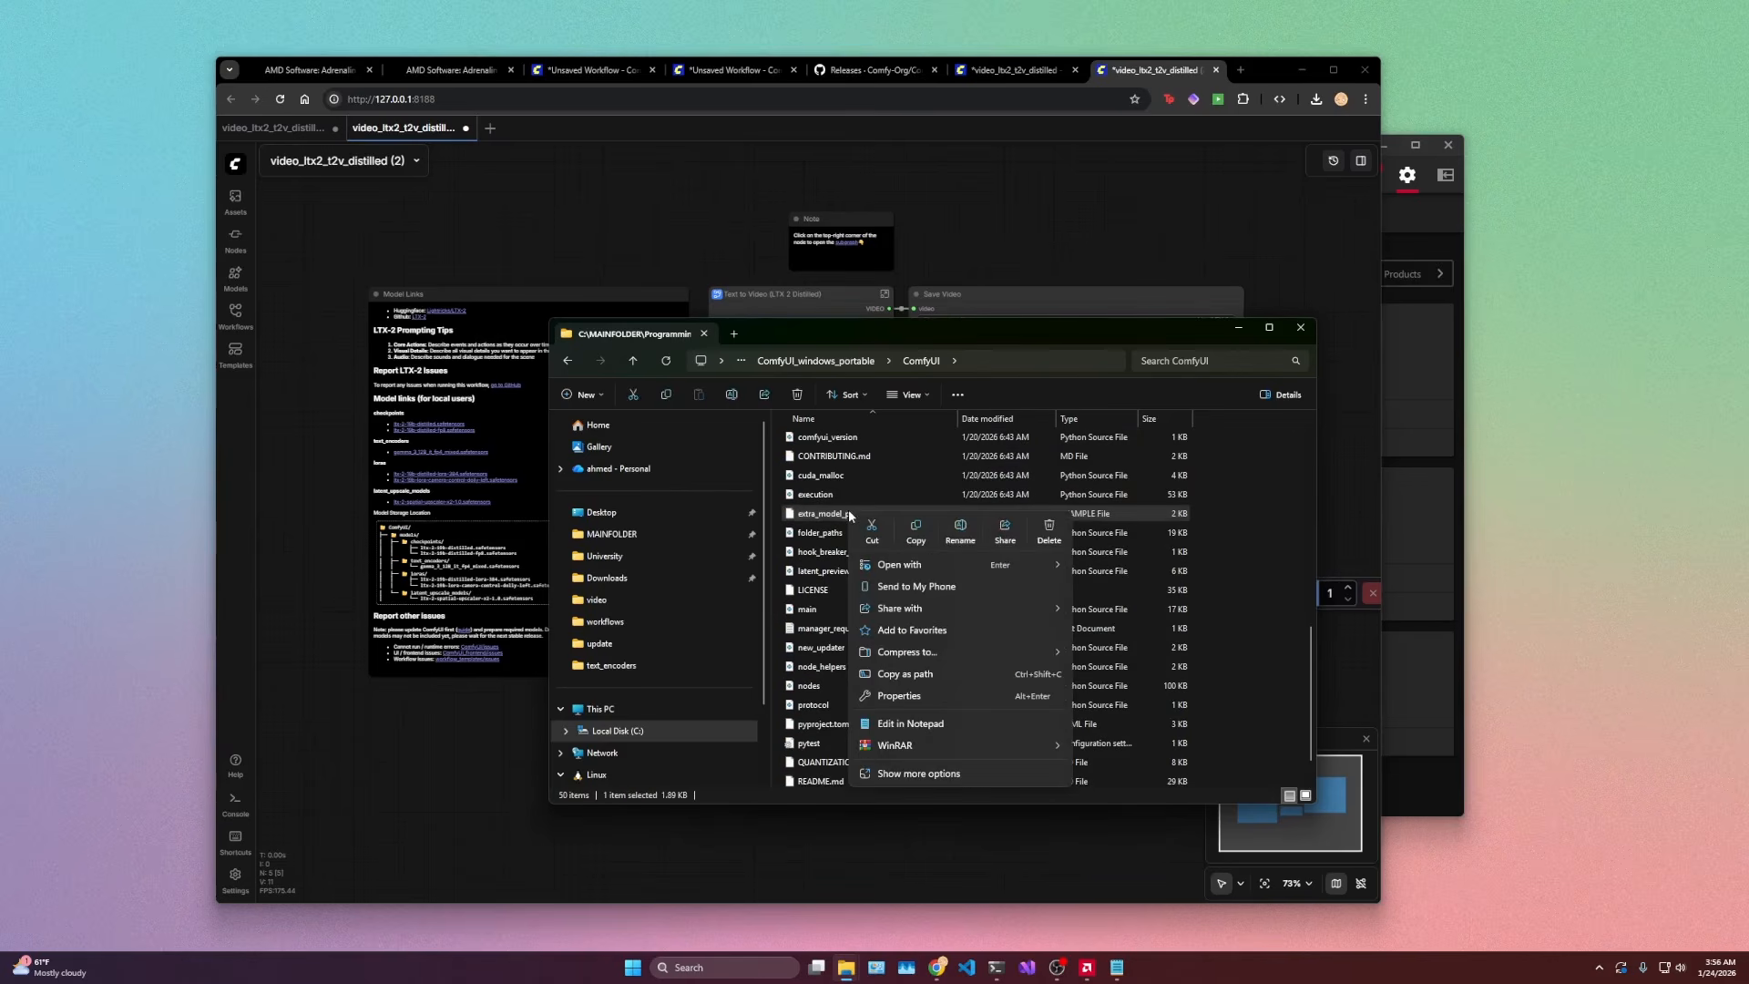
click(917, 528)
key(ctrl+v)
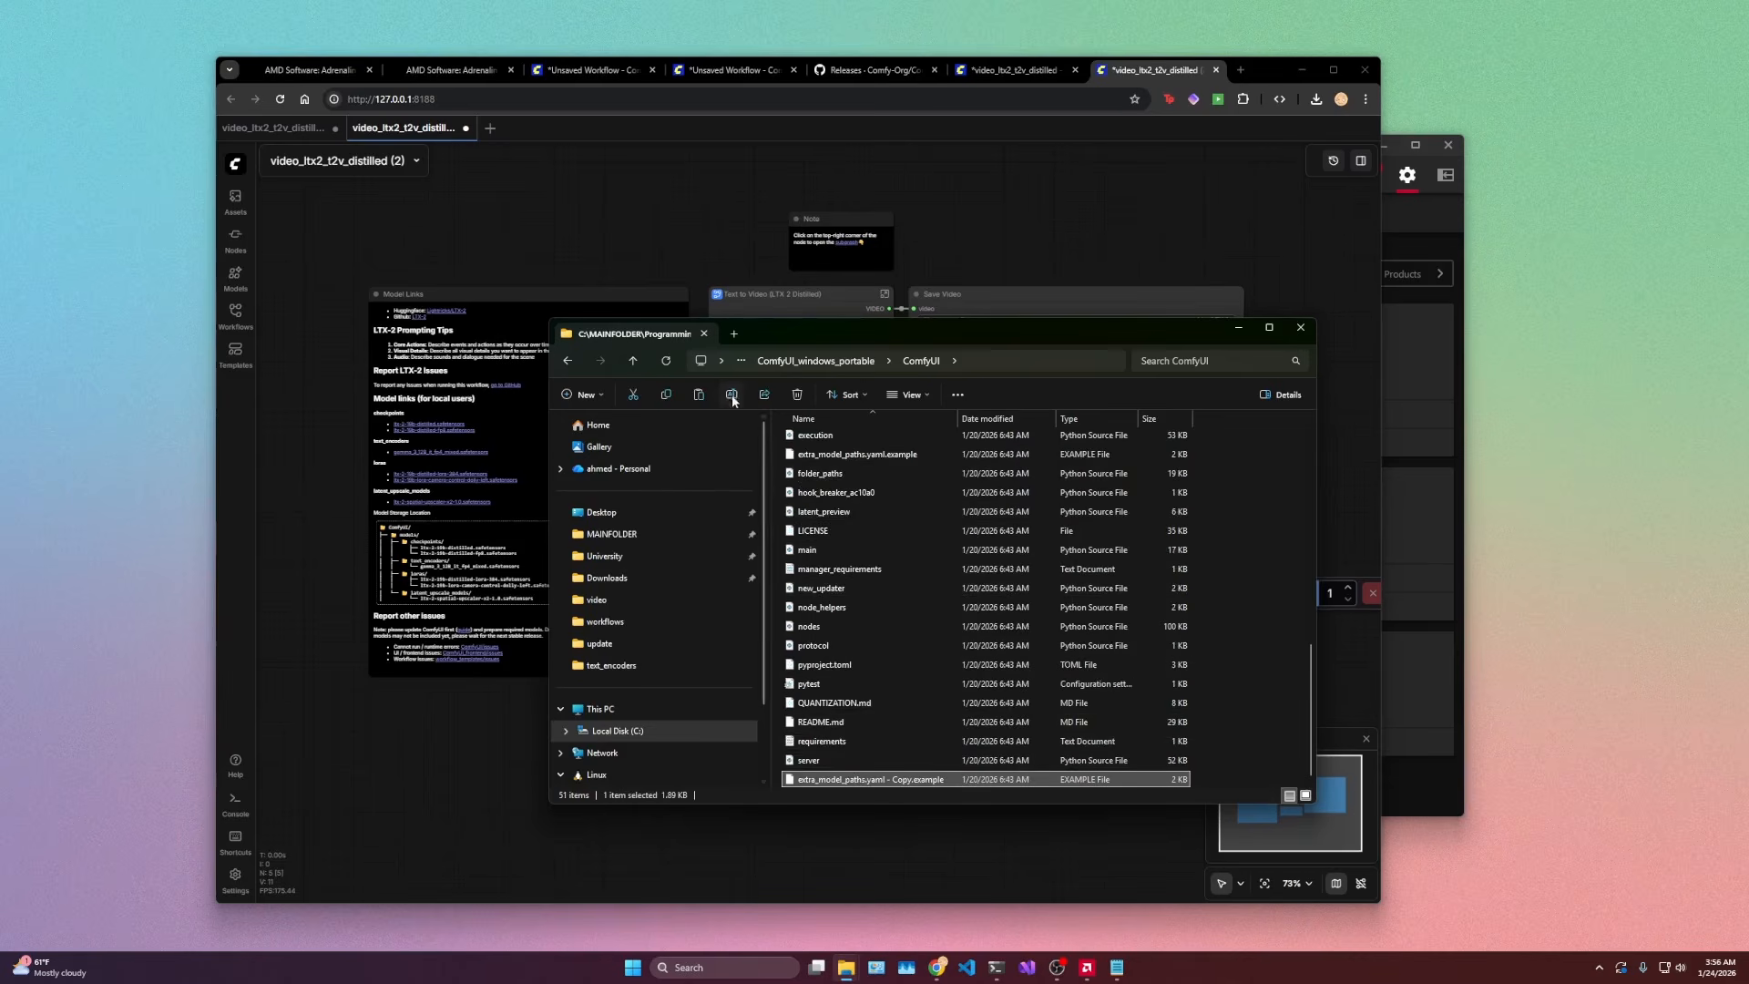
Step: Rename the duplicated file to extra_model_paths.yaml, accepting the extension change, and open it in Notepad
key(F2)
double_click(928, 779)
key(BackSpace)
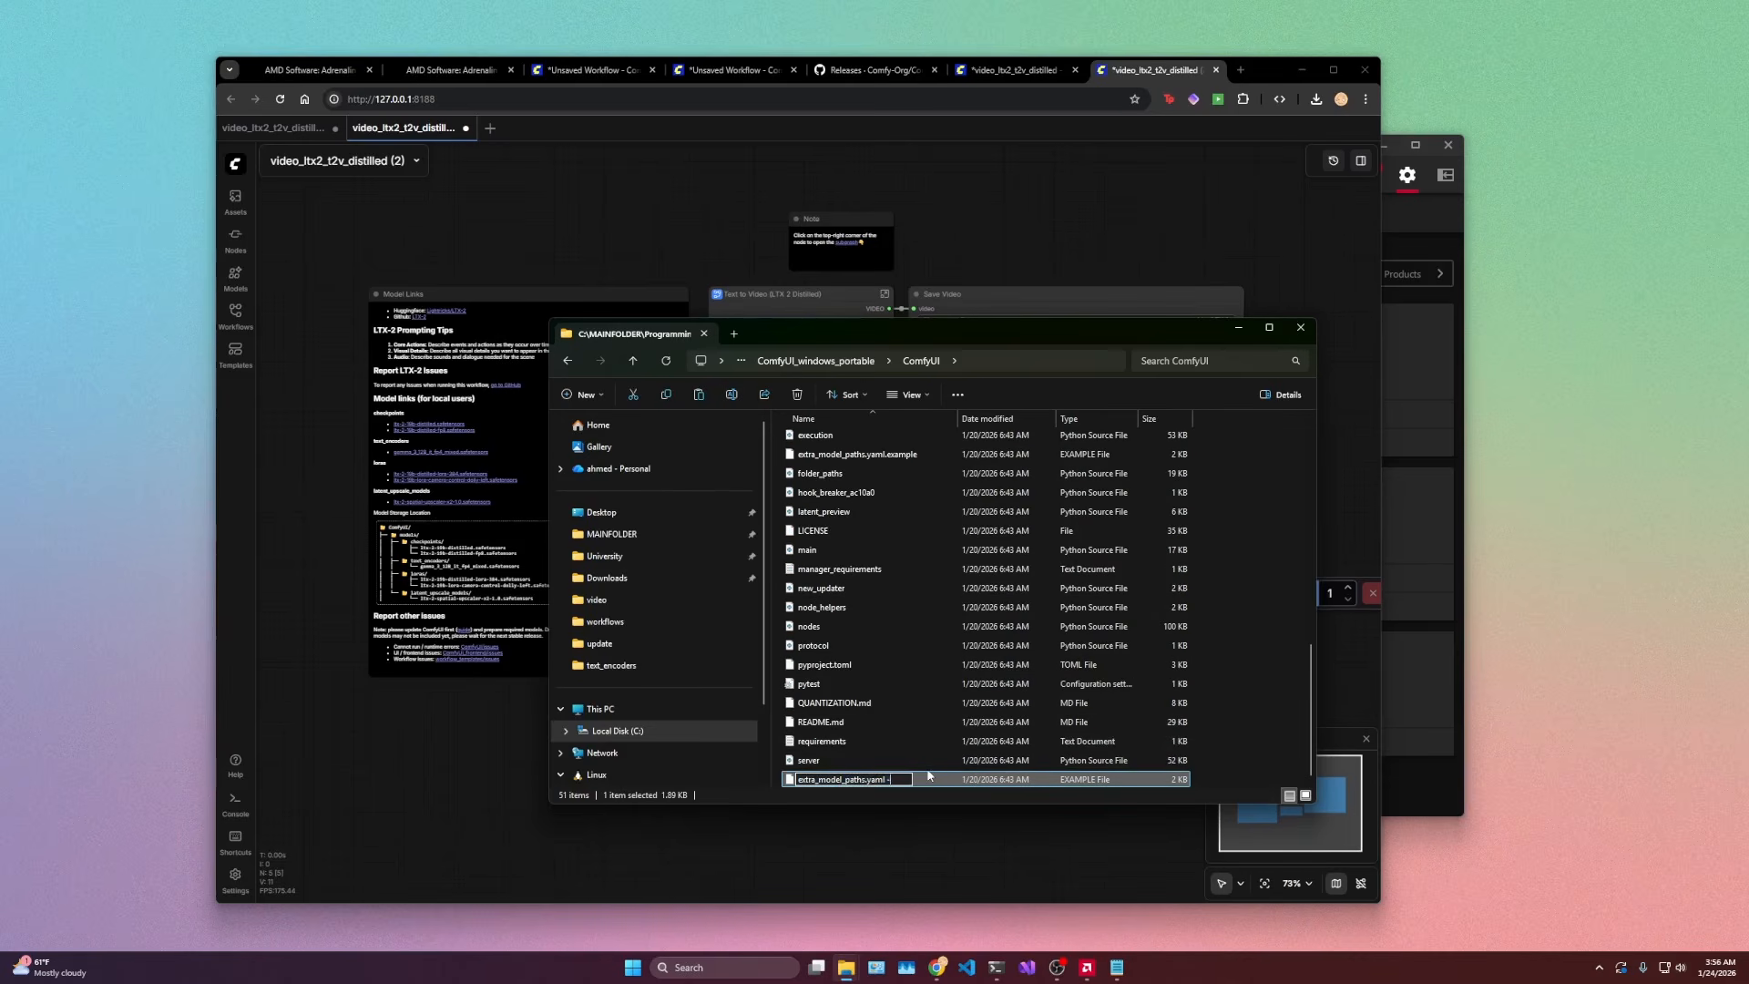
key(Return)
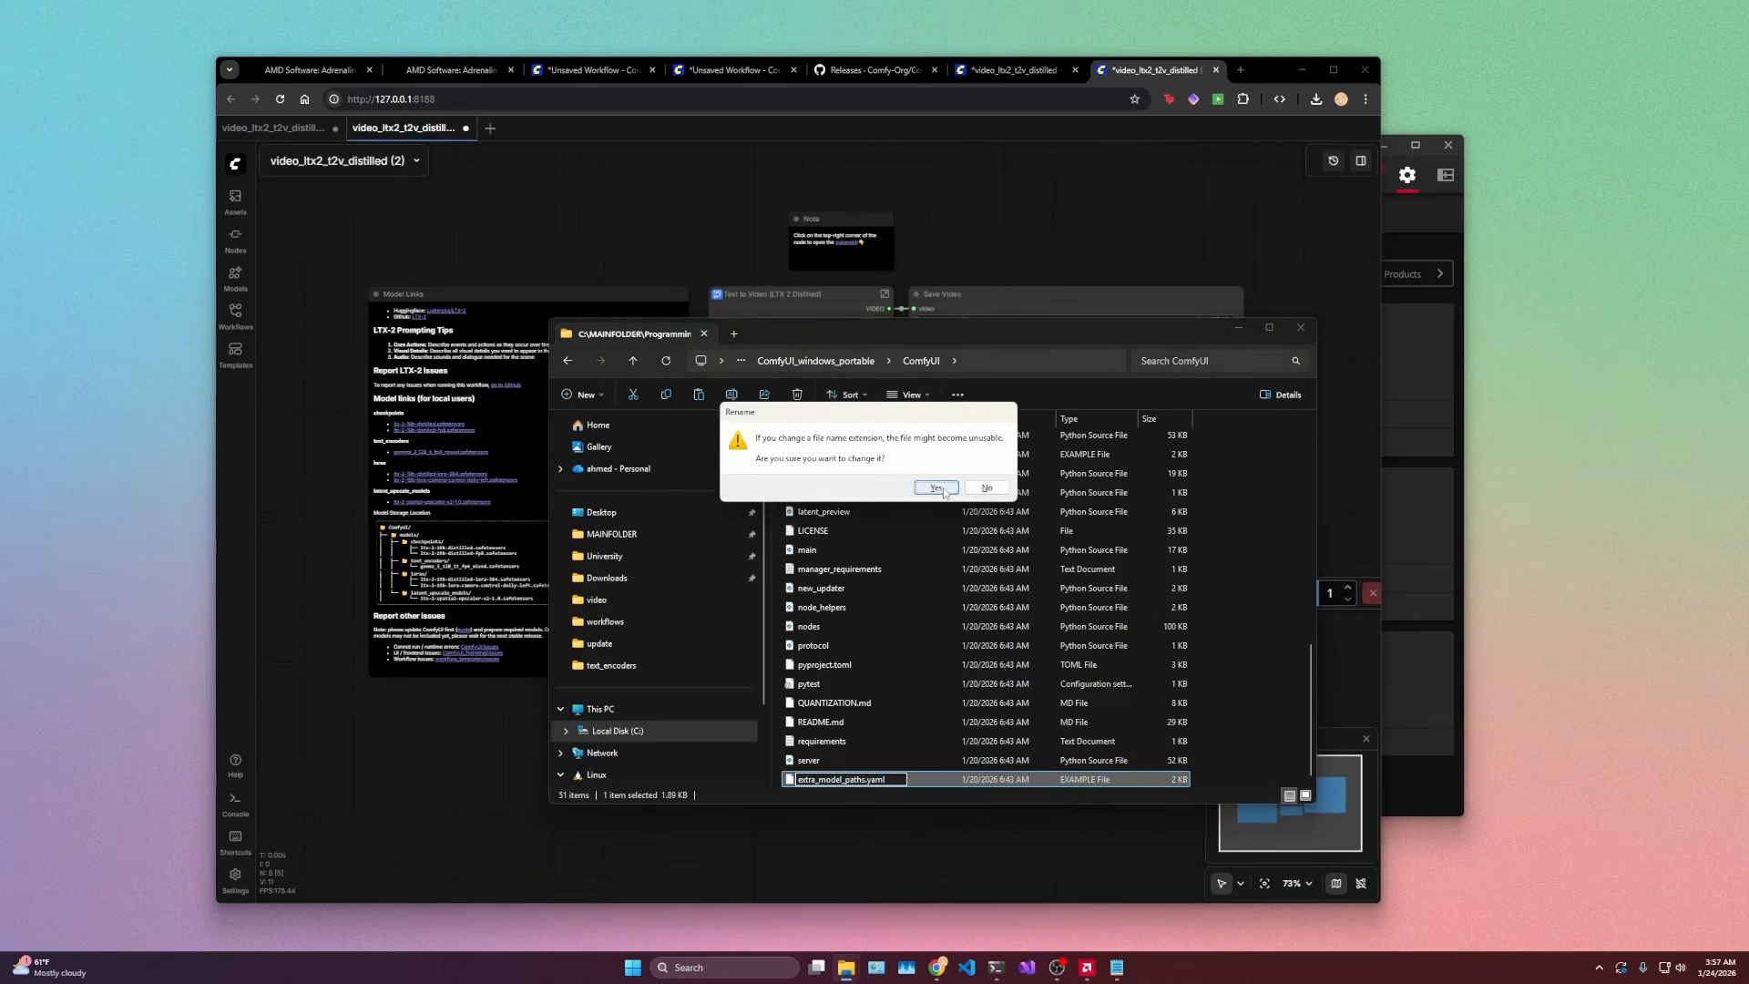
click(937, 489)
right_click(857, 781)
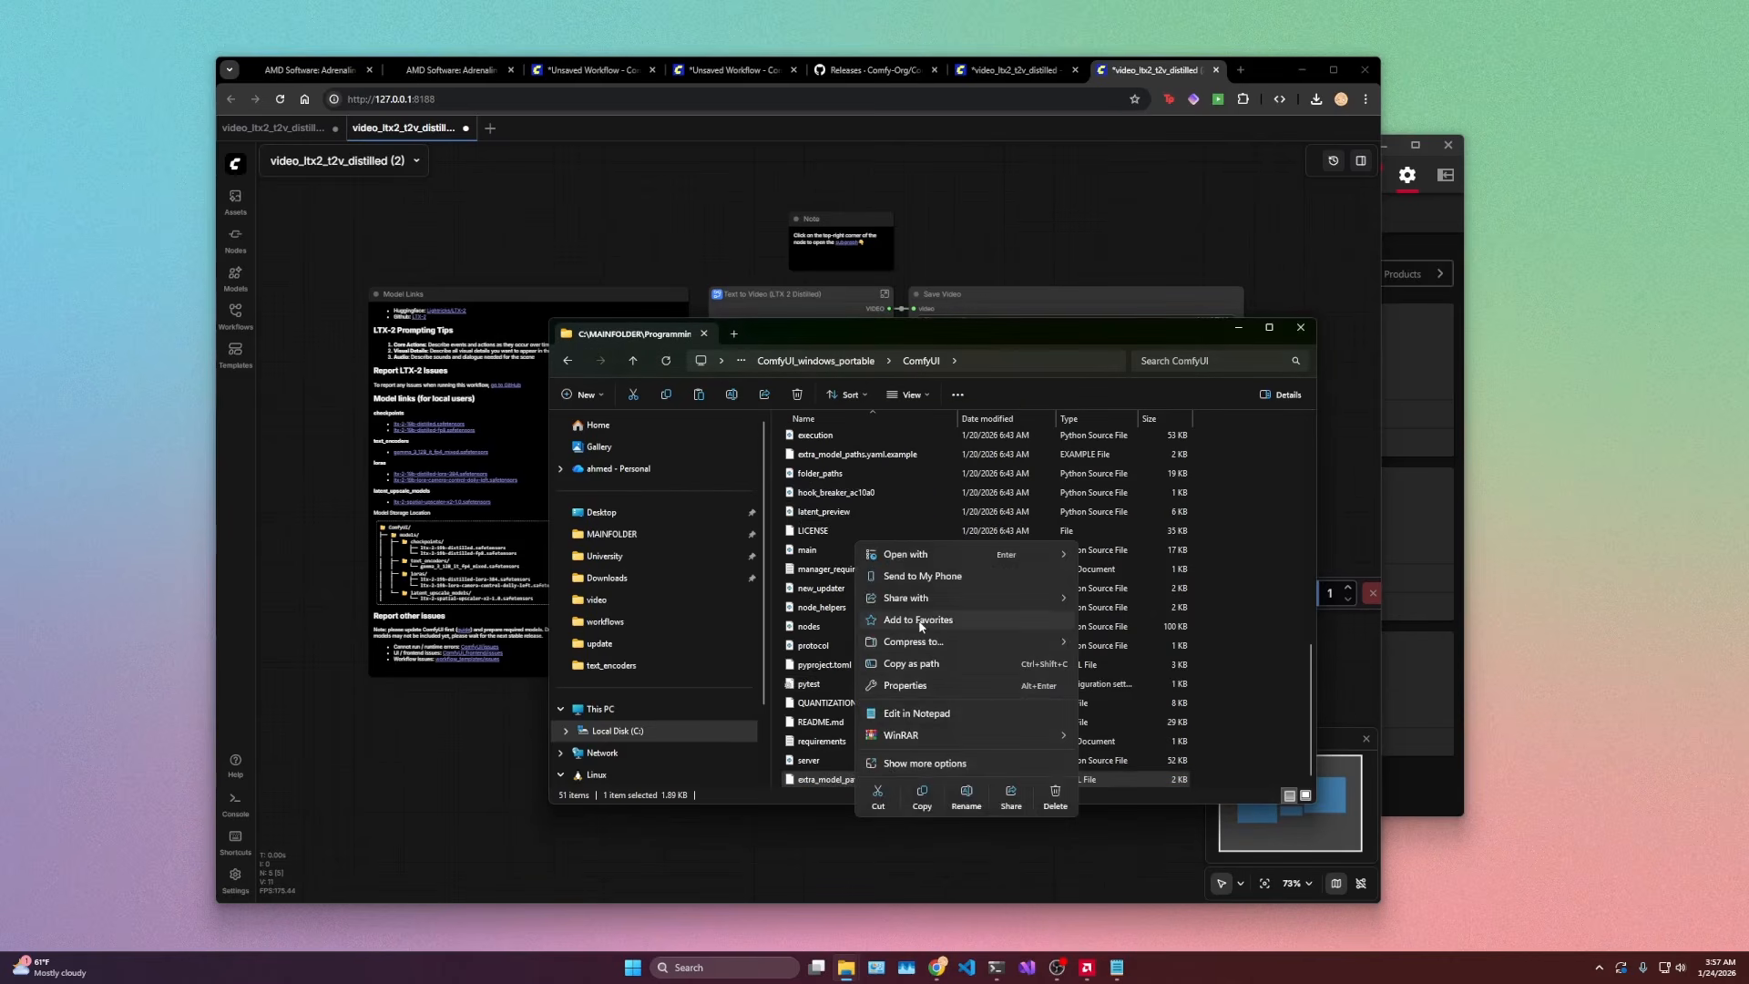
click(929, 825)
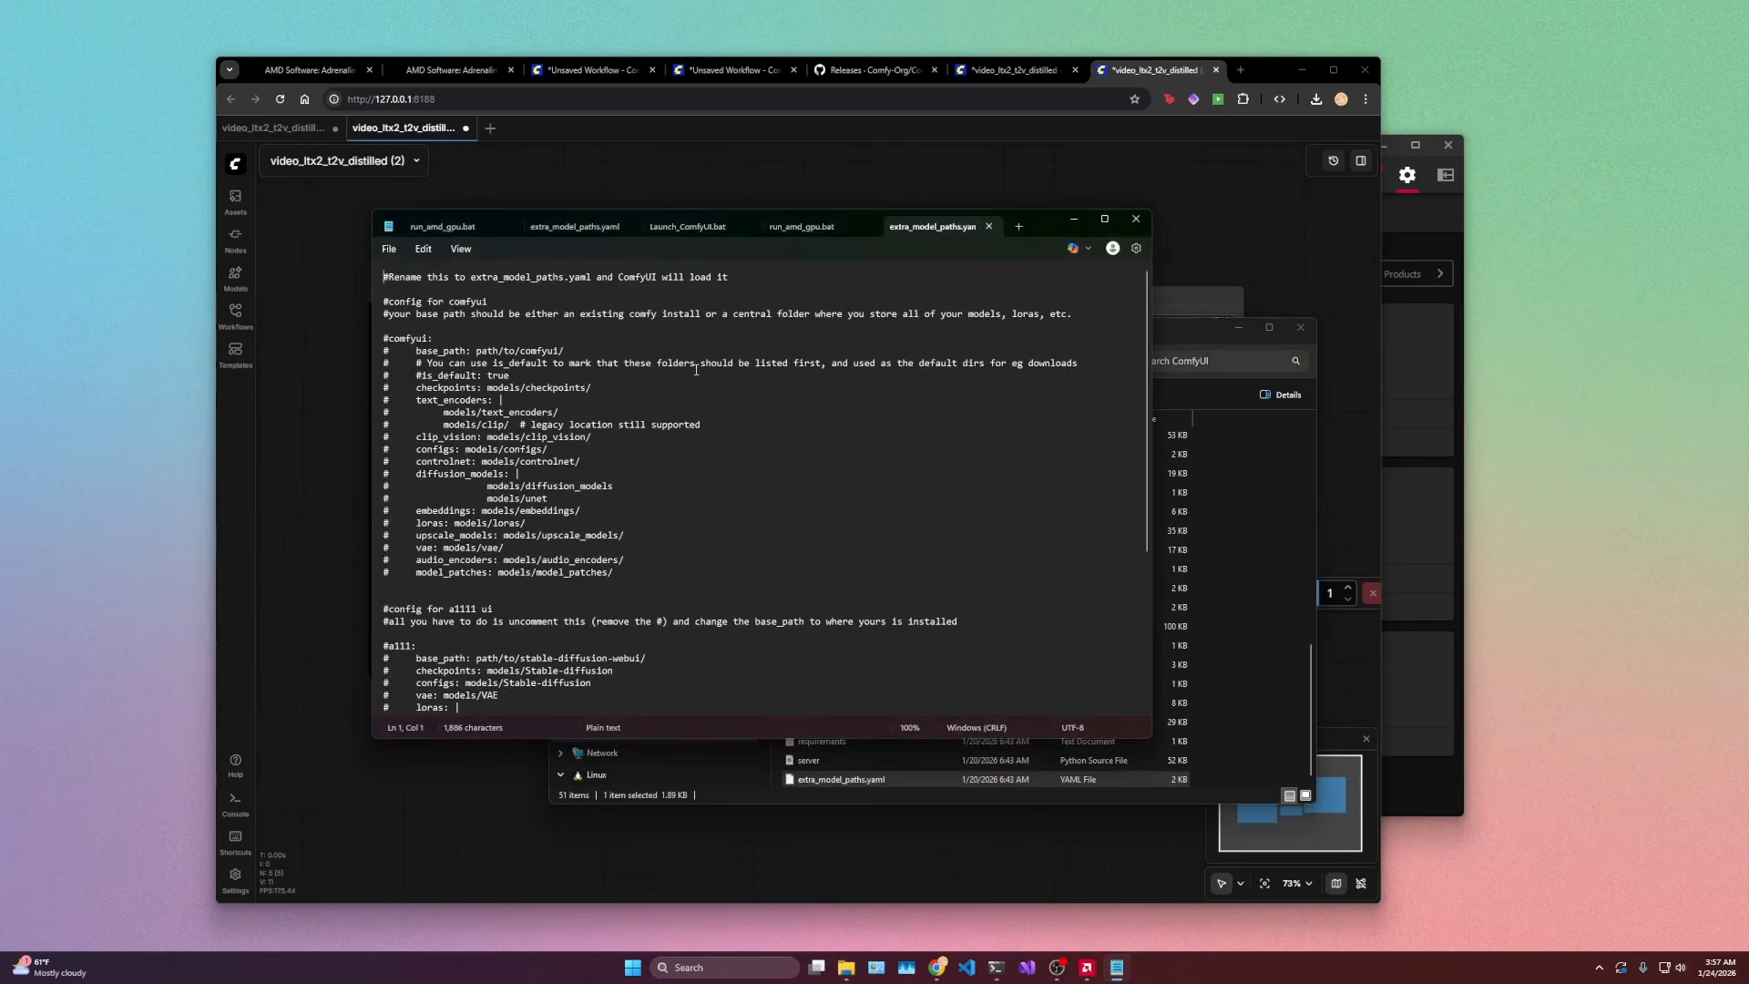
Step: Replace the new extra_model_paths.yaml contents with the comfyui config whose base_path is C:/MAINFOLDER/Programming/ComfyUI/ComfyUI_windows_portable/ComfyUI
click(572, 226)
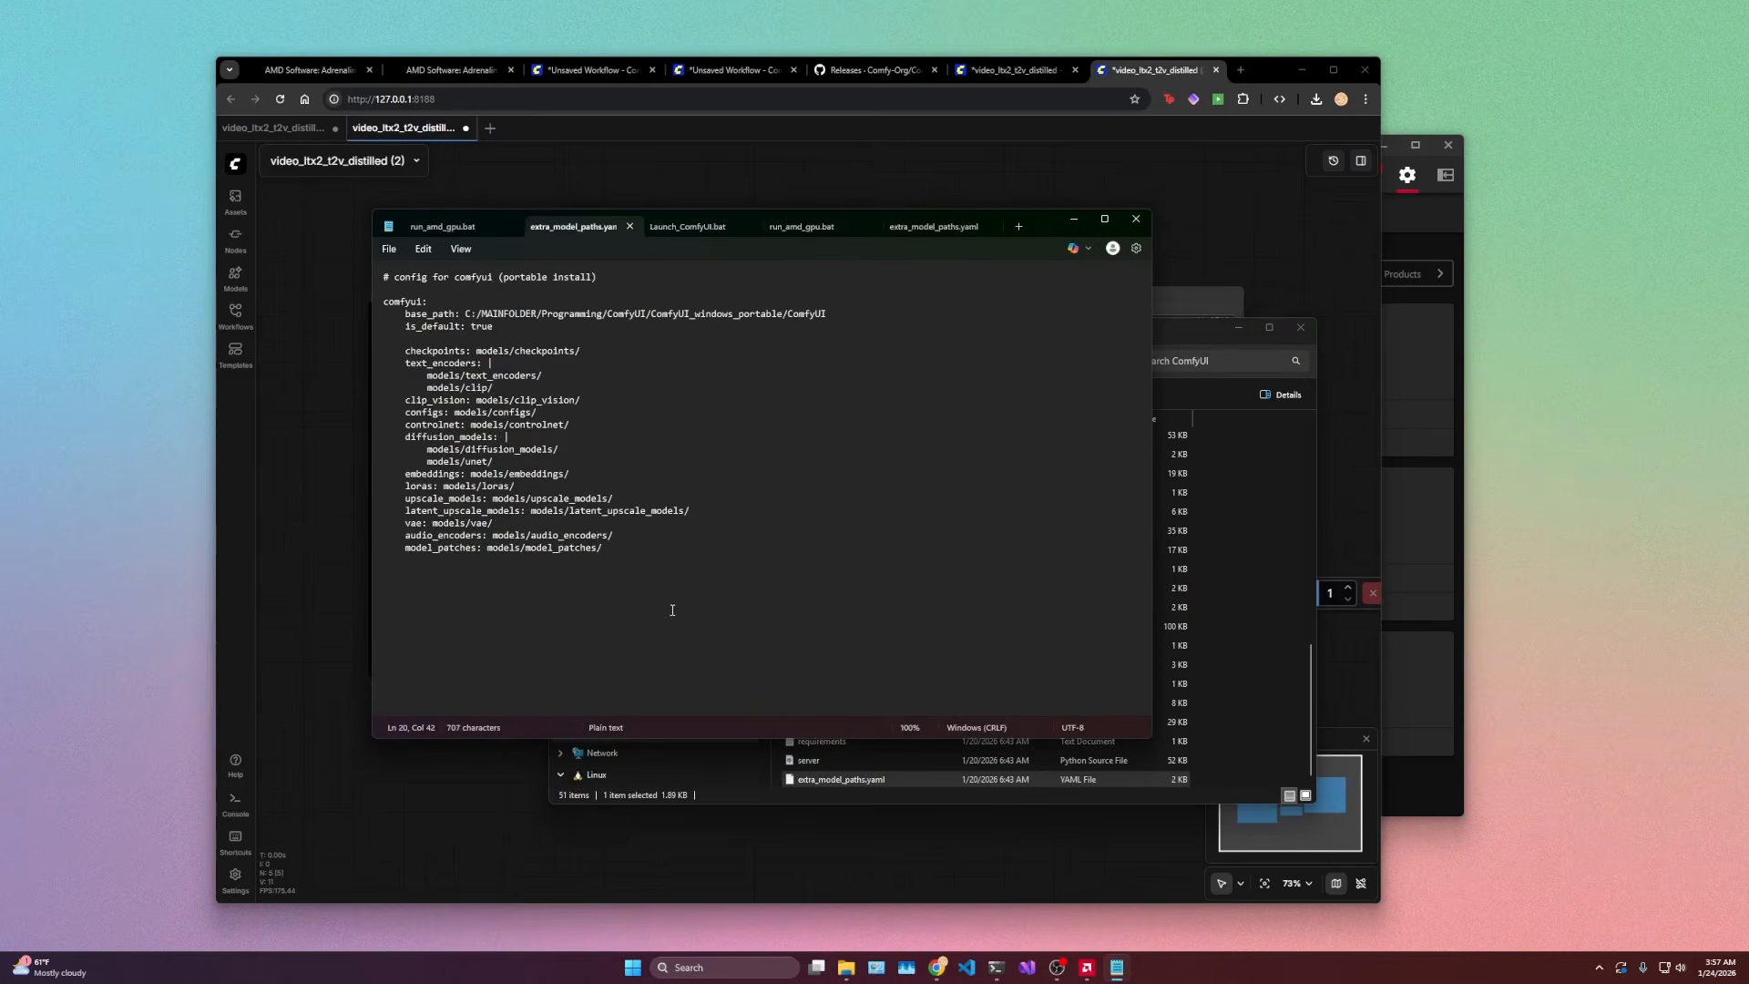
click(933, 226)
key(ctrl+a)
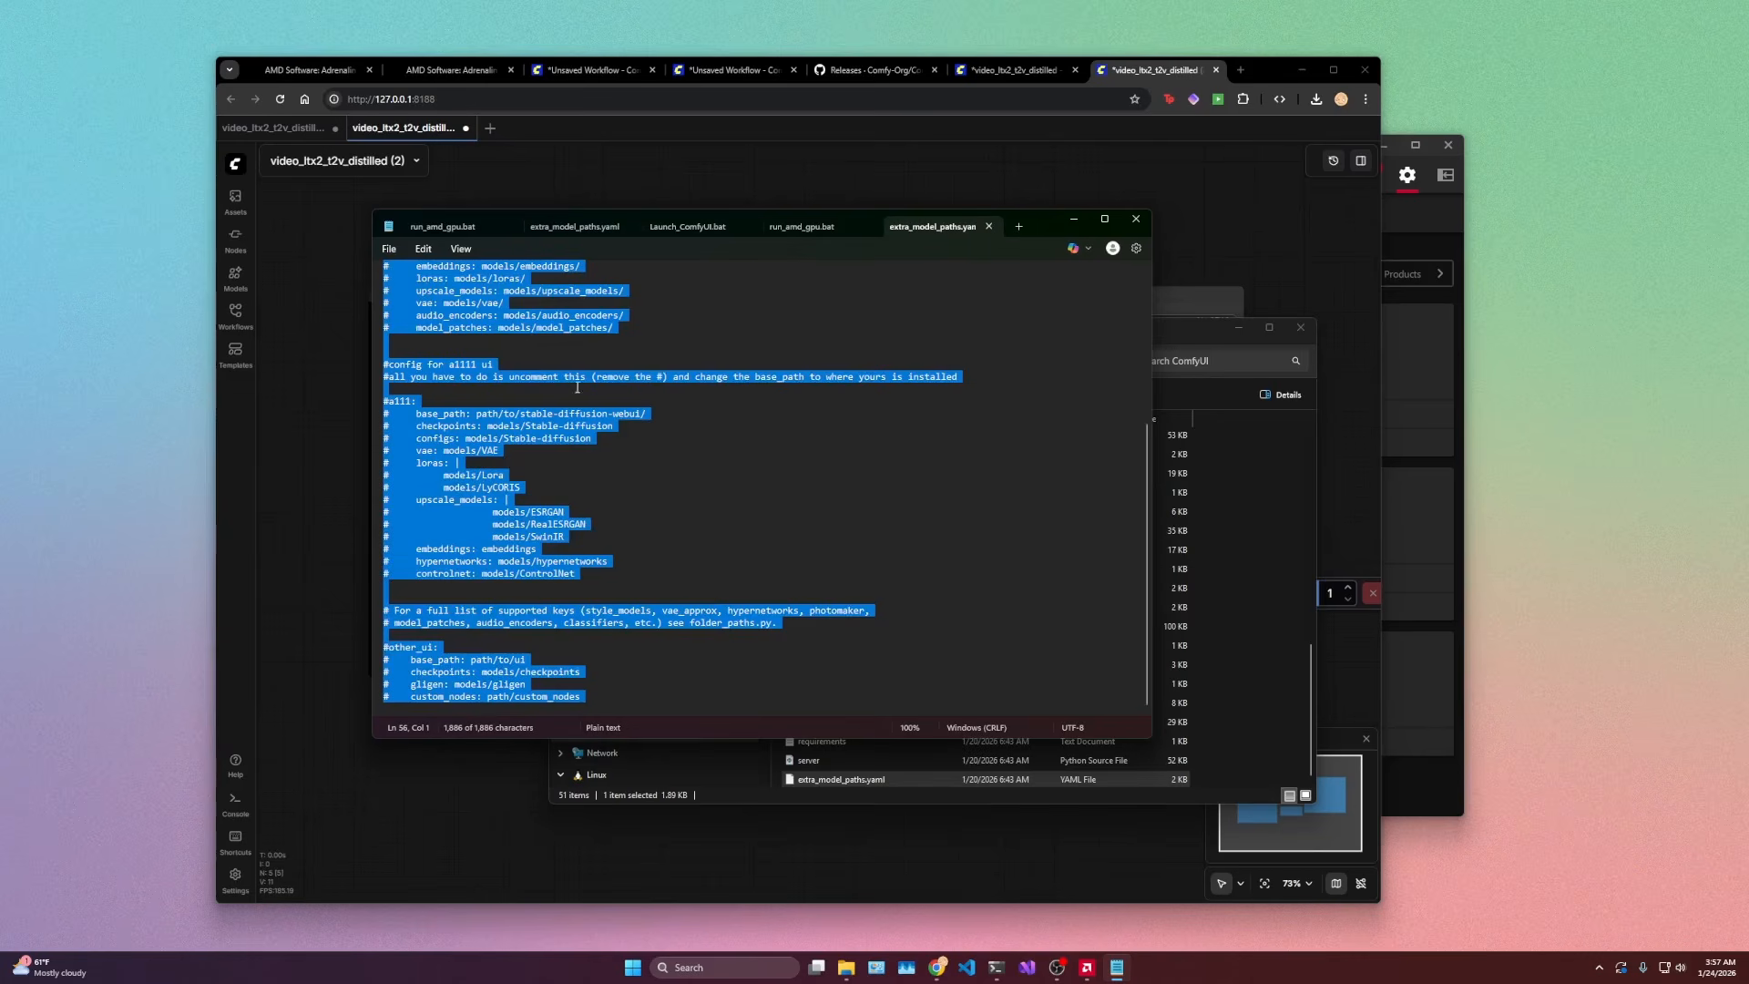
scroll(652, 434, up, 7)
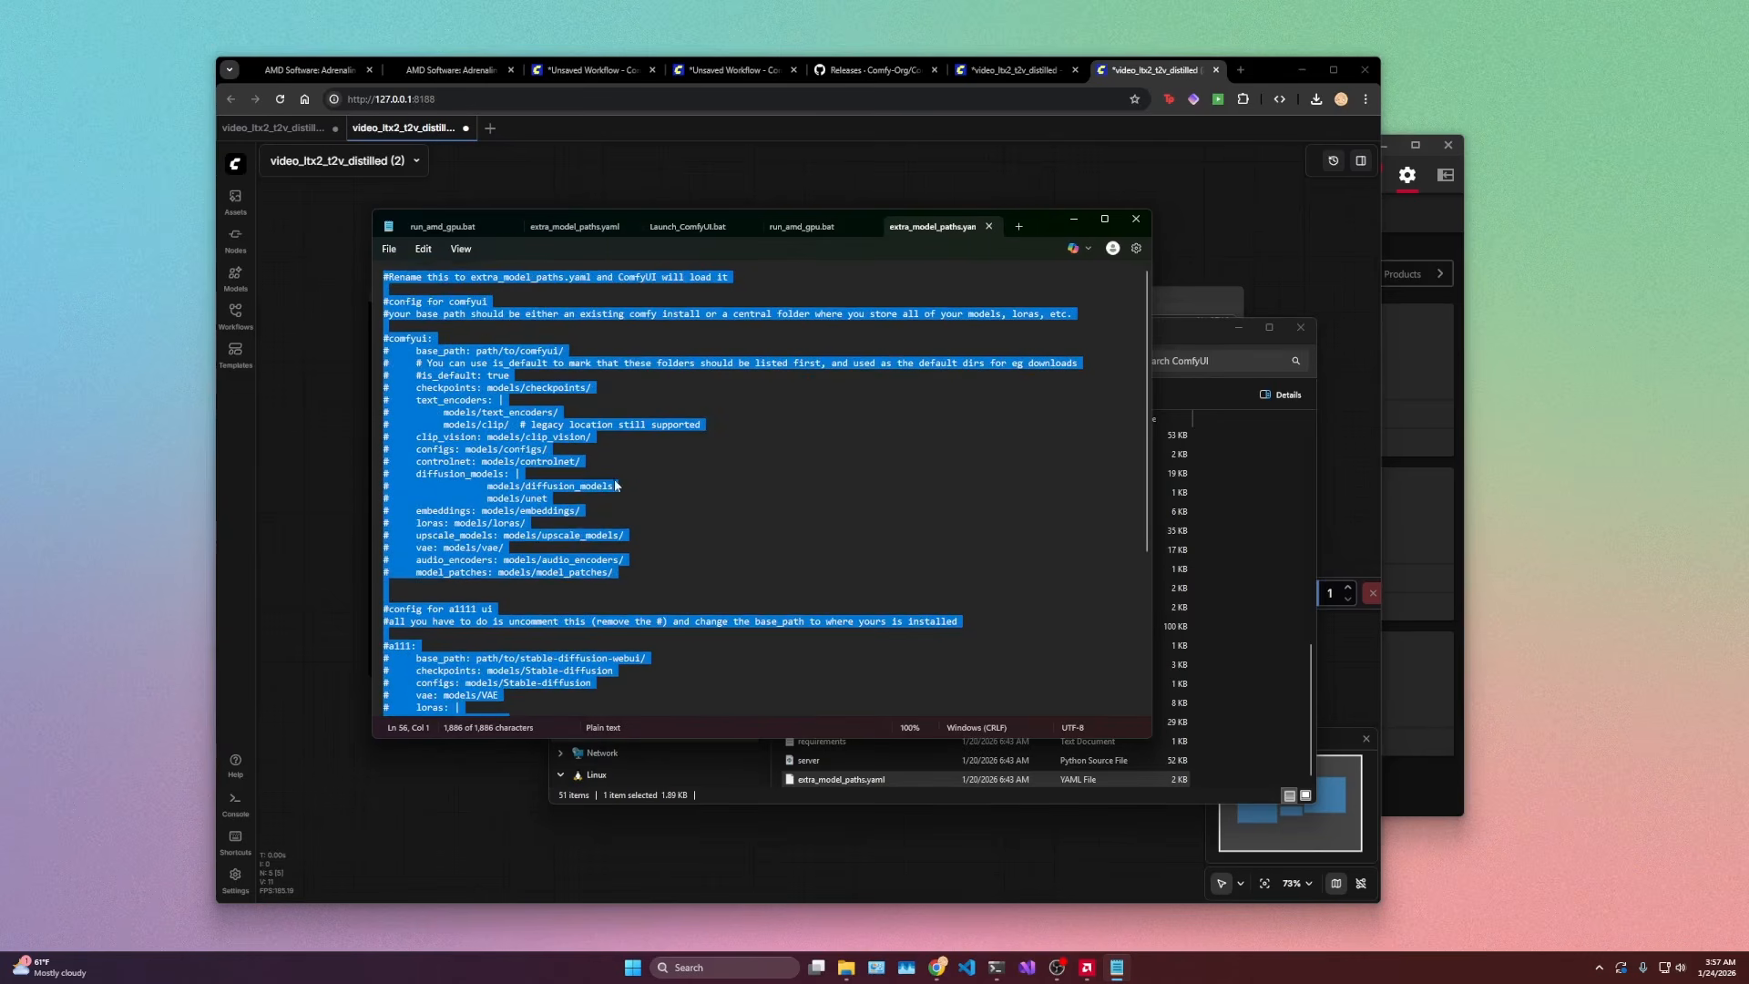
key(Delete)
key(ctrl+v)
click(752, 429)
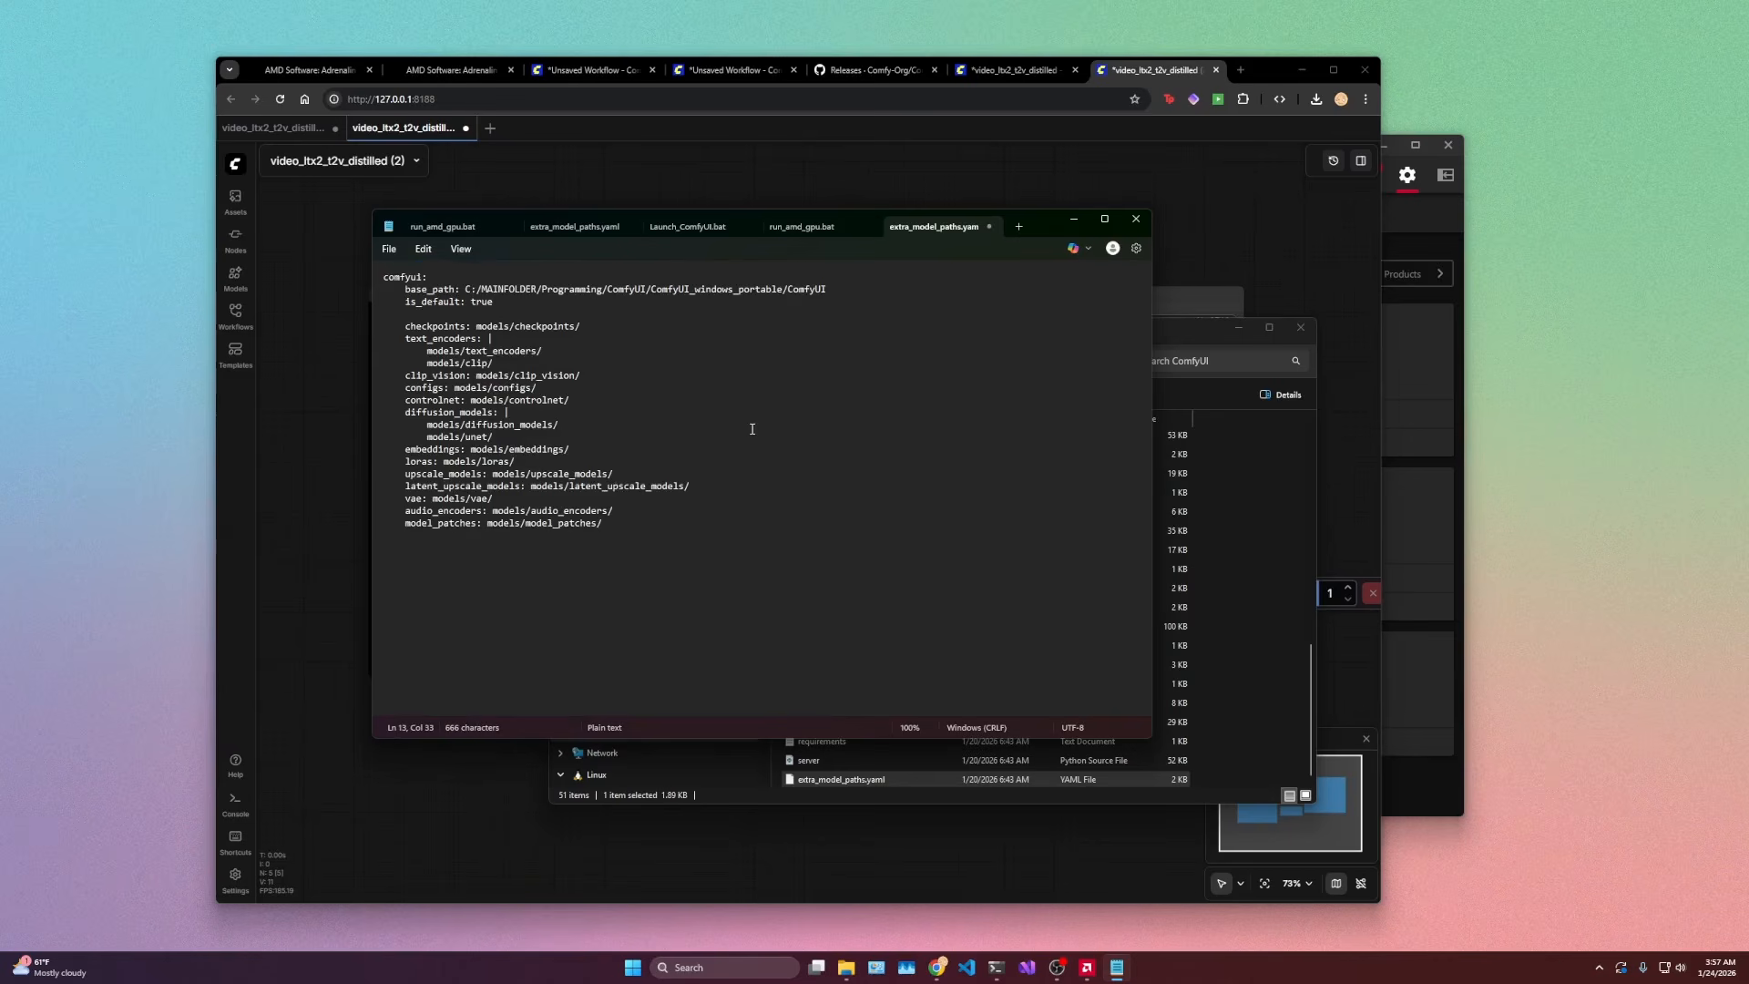
Step: Restart ComfyUI from the portable package's batch file to apply the extra model paths
click(331, 494)
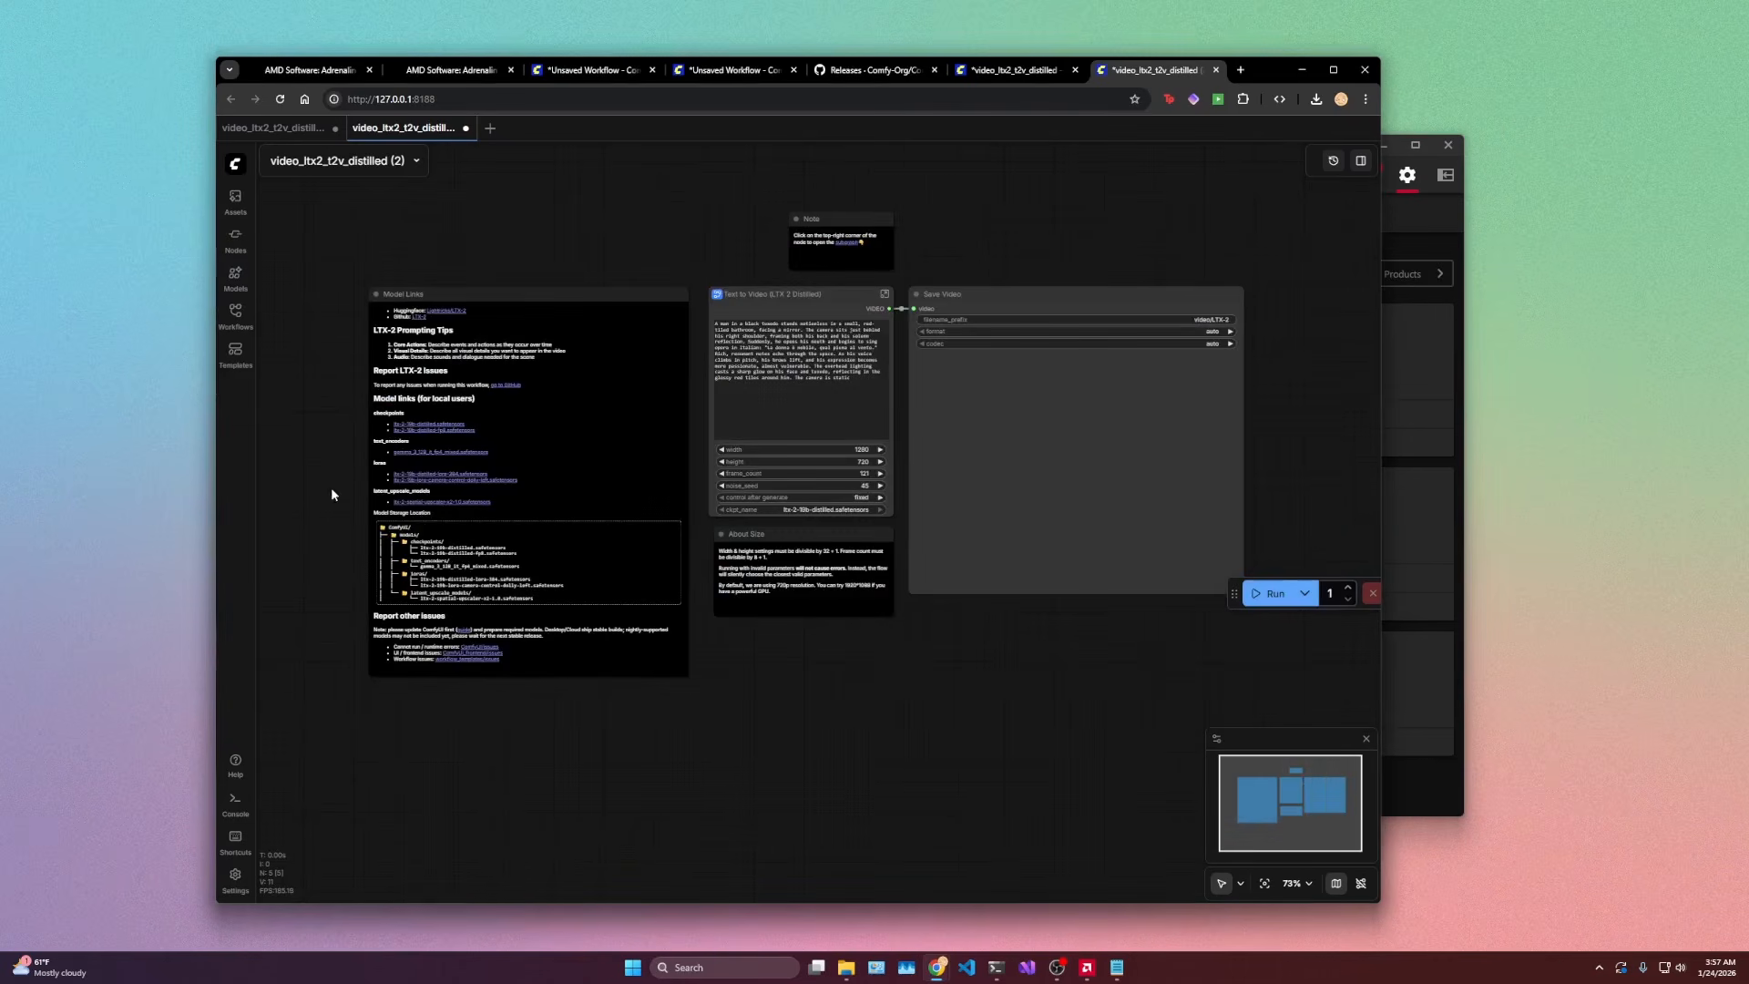
key(alt+Tab)
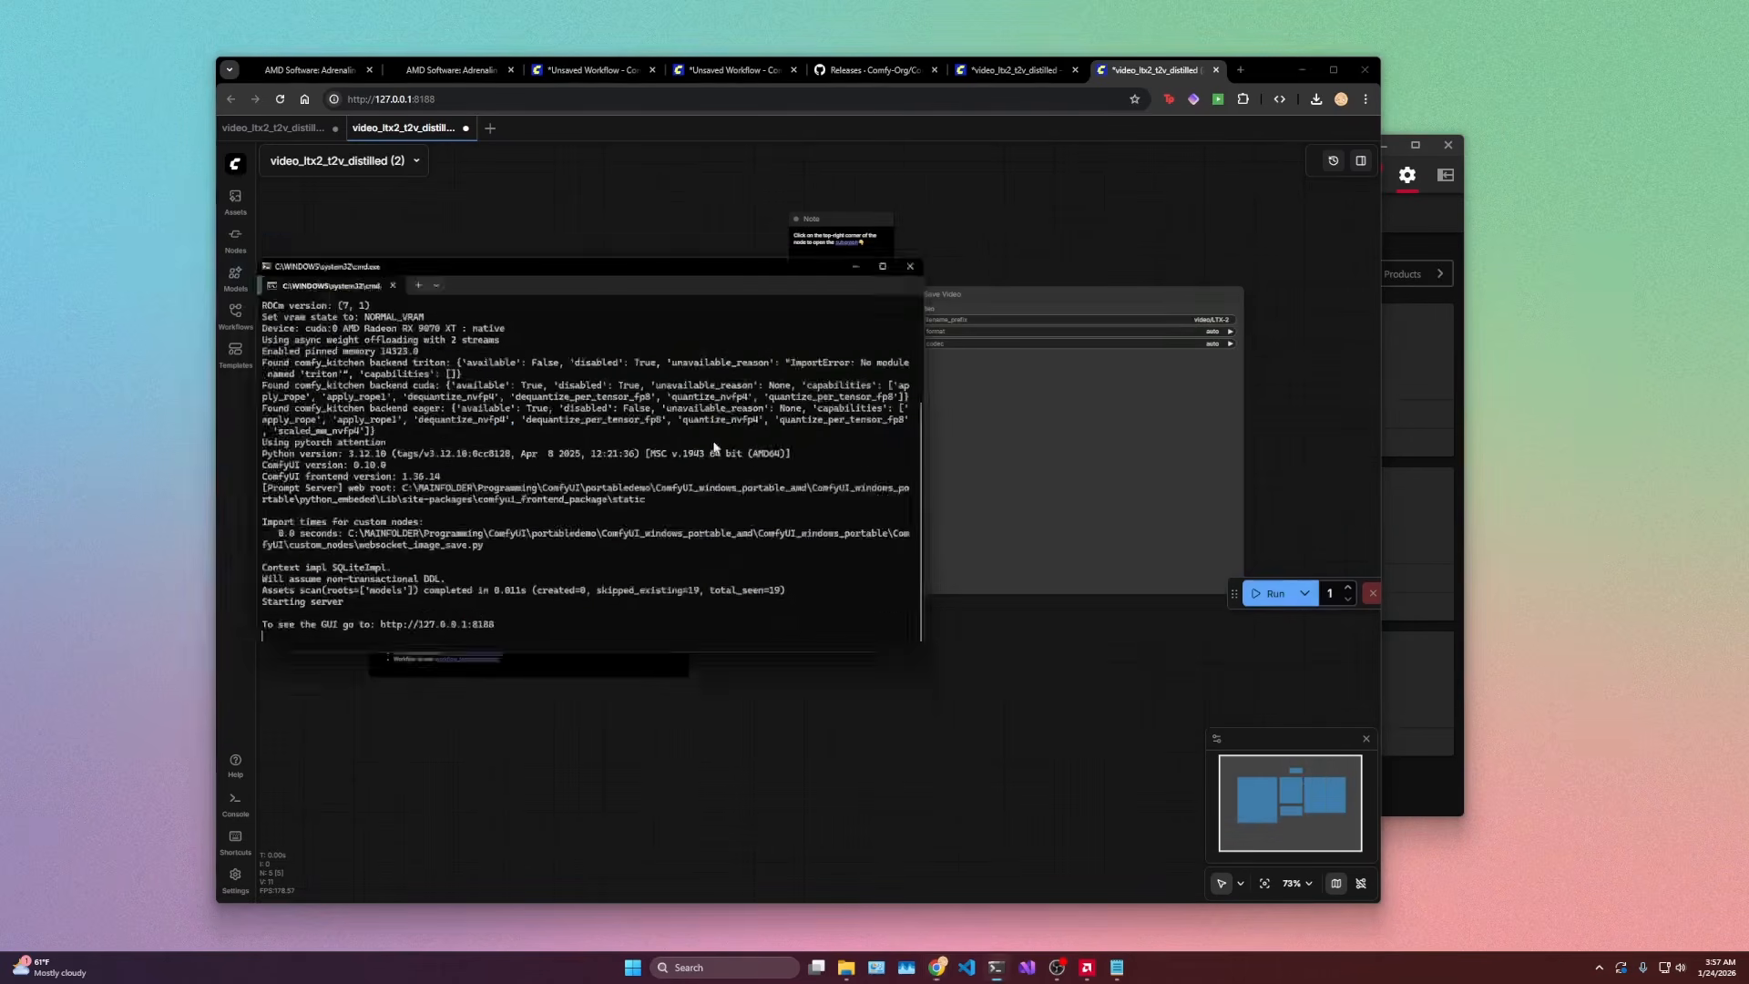
key(alt+Tab)
double_click(870, 501)
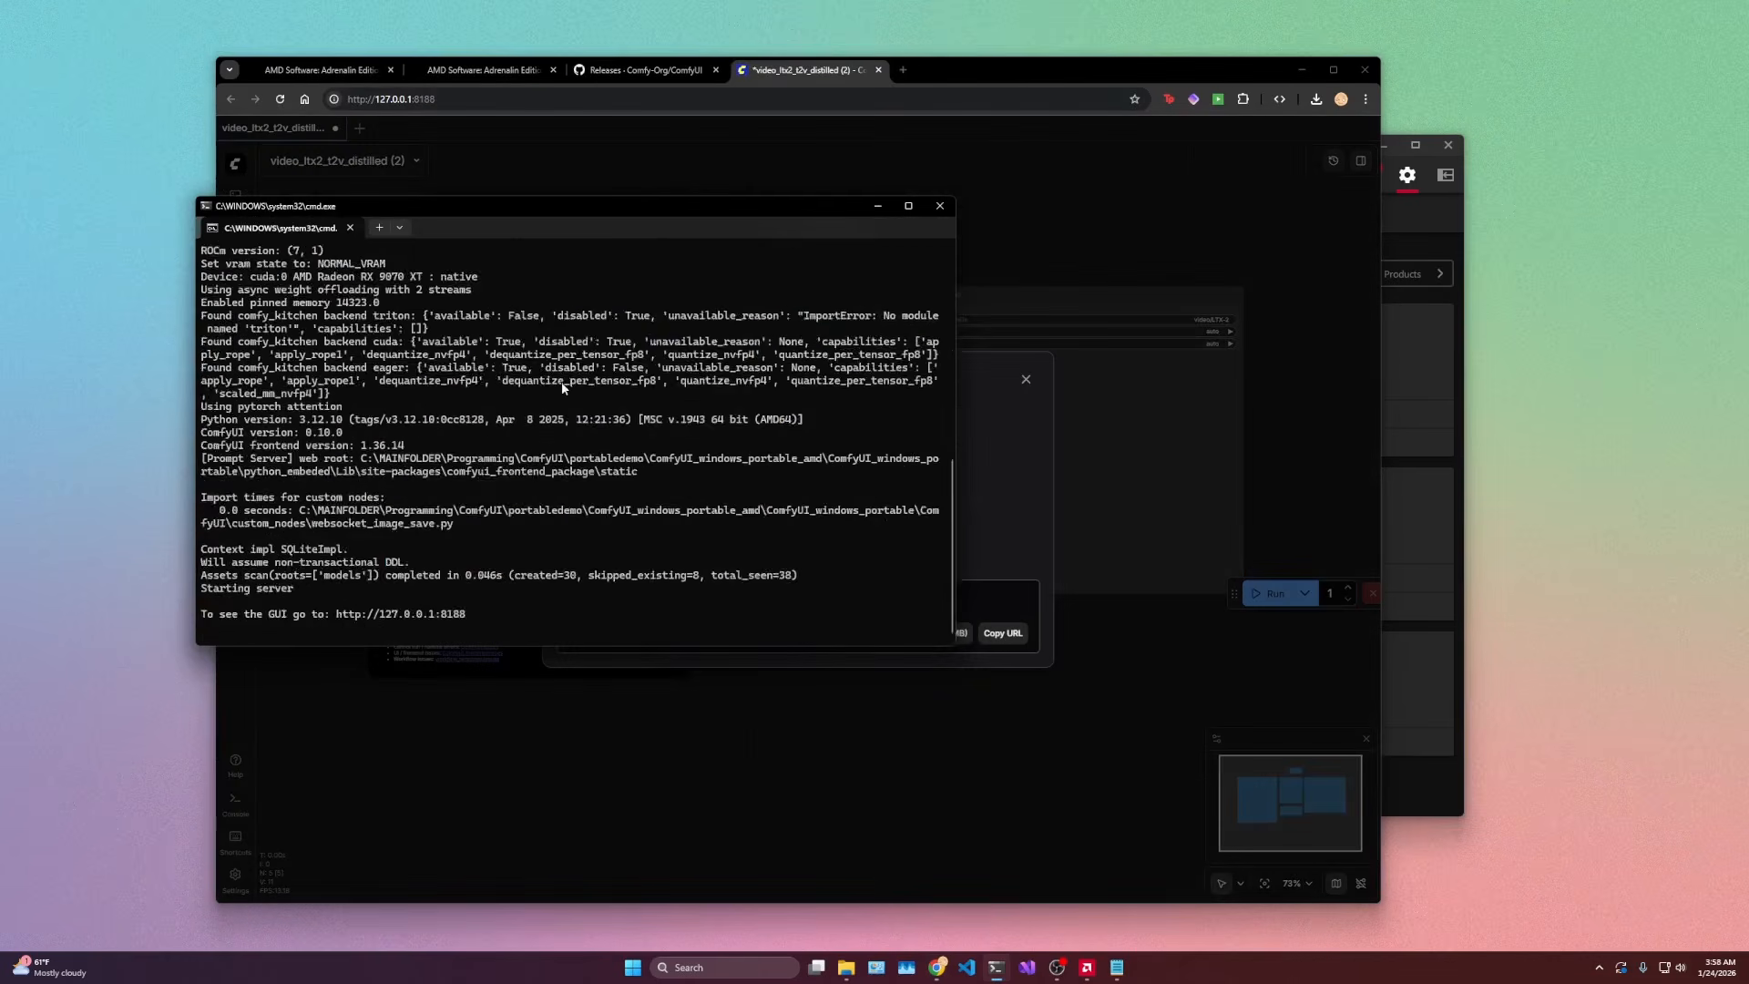
Step: Check the extra model search path lines in the ComfyUI startup log and copy the first ones
scroll(563, 387, up, 10)
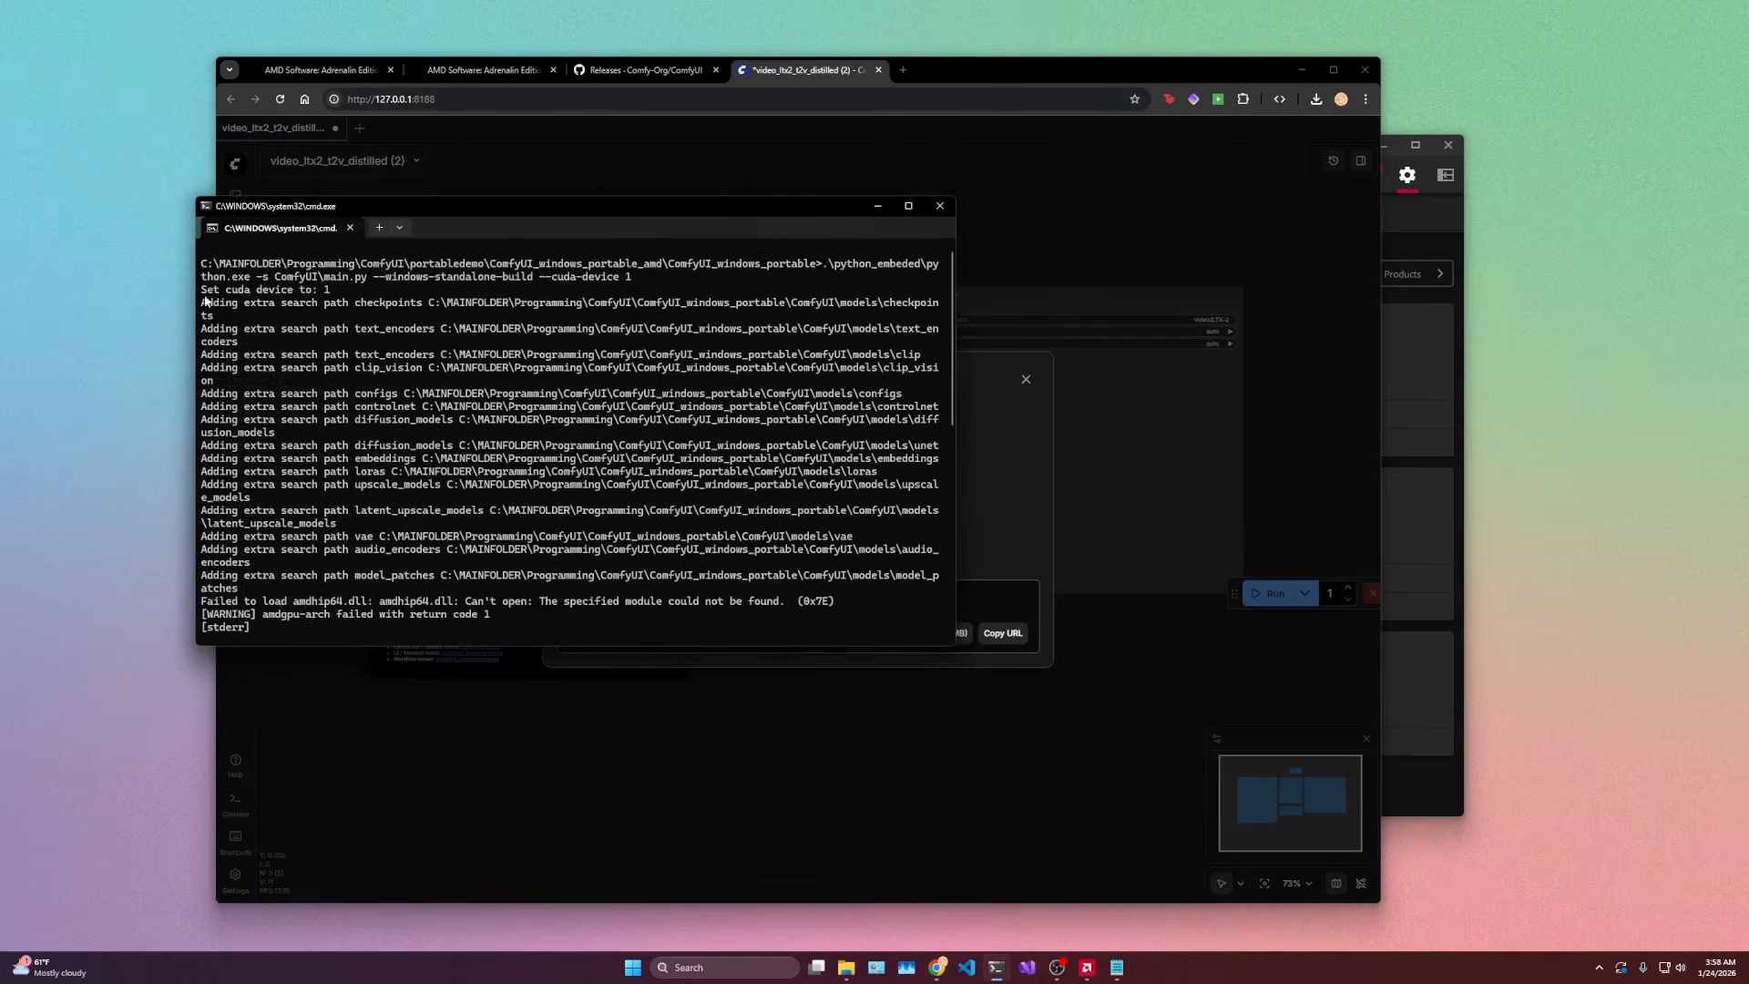
drag(202, 302, 576, 434)
key(ctrl+c)
Step: Dismiss the missing models notice in the browser and set the Text to Video node's checkpoint to ltx-2-19b-distilled-fp8.safetensors
key(alt+Tab)
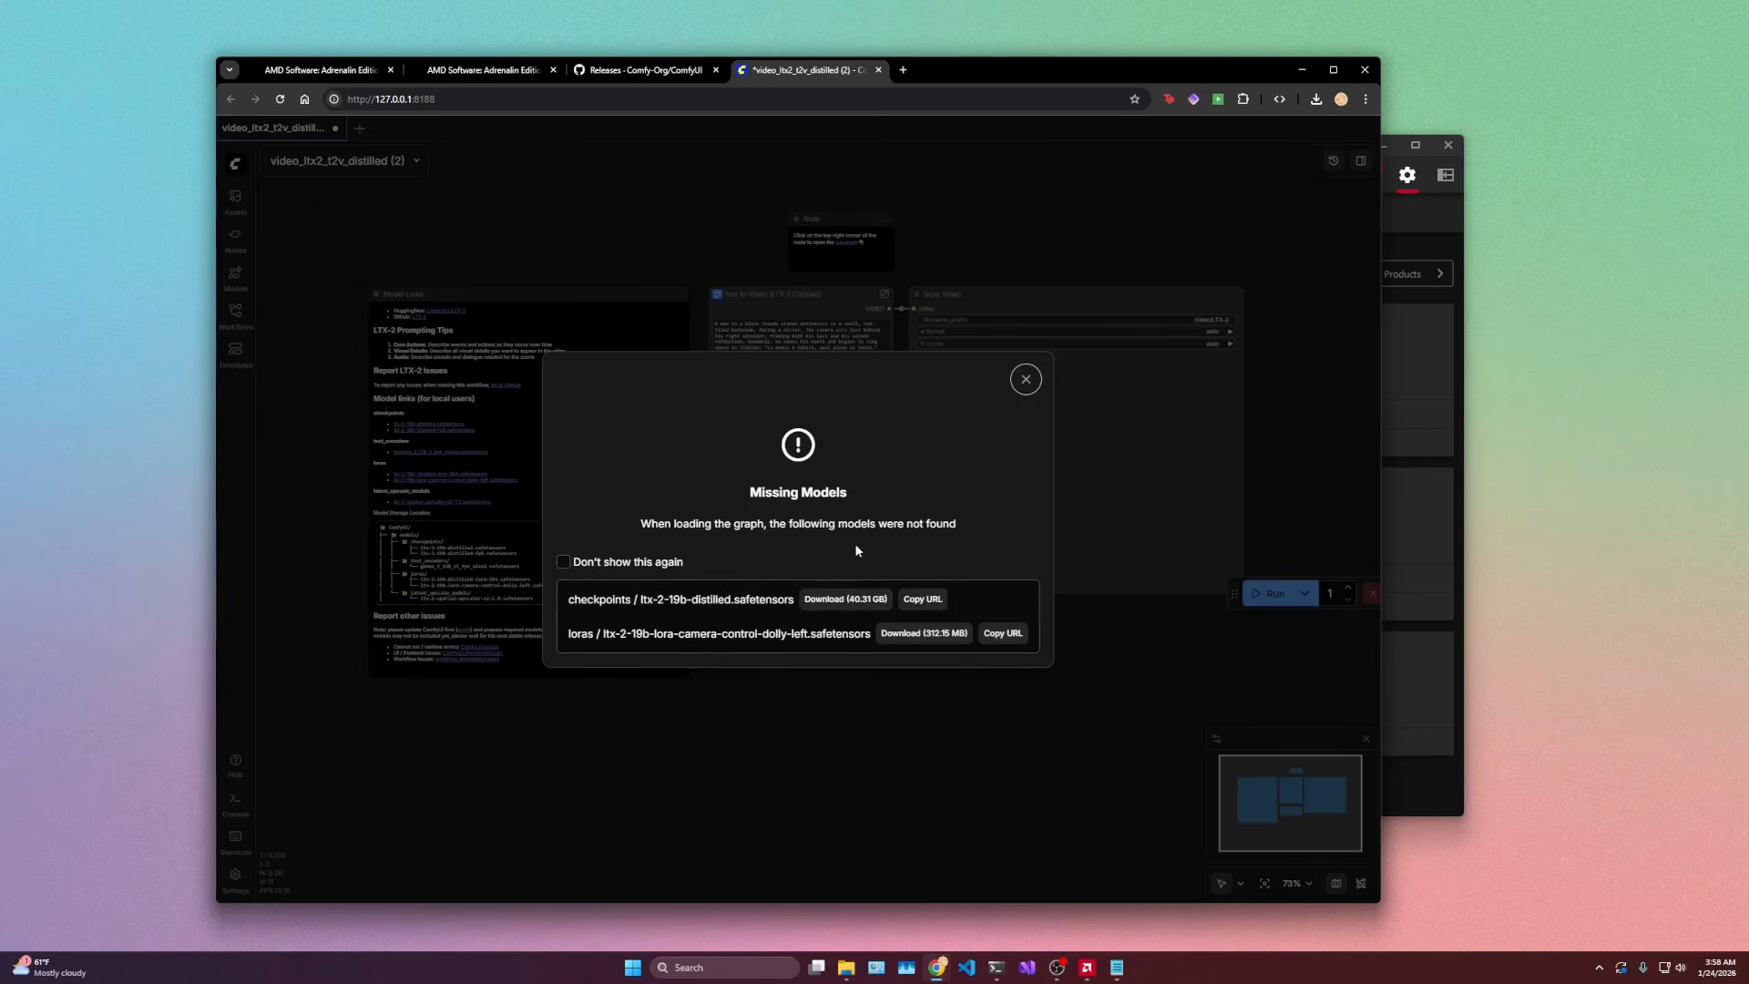
click(1026, 380)
scroll(908, 296, up, 4)
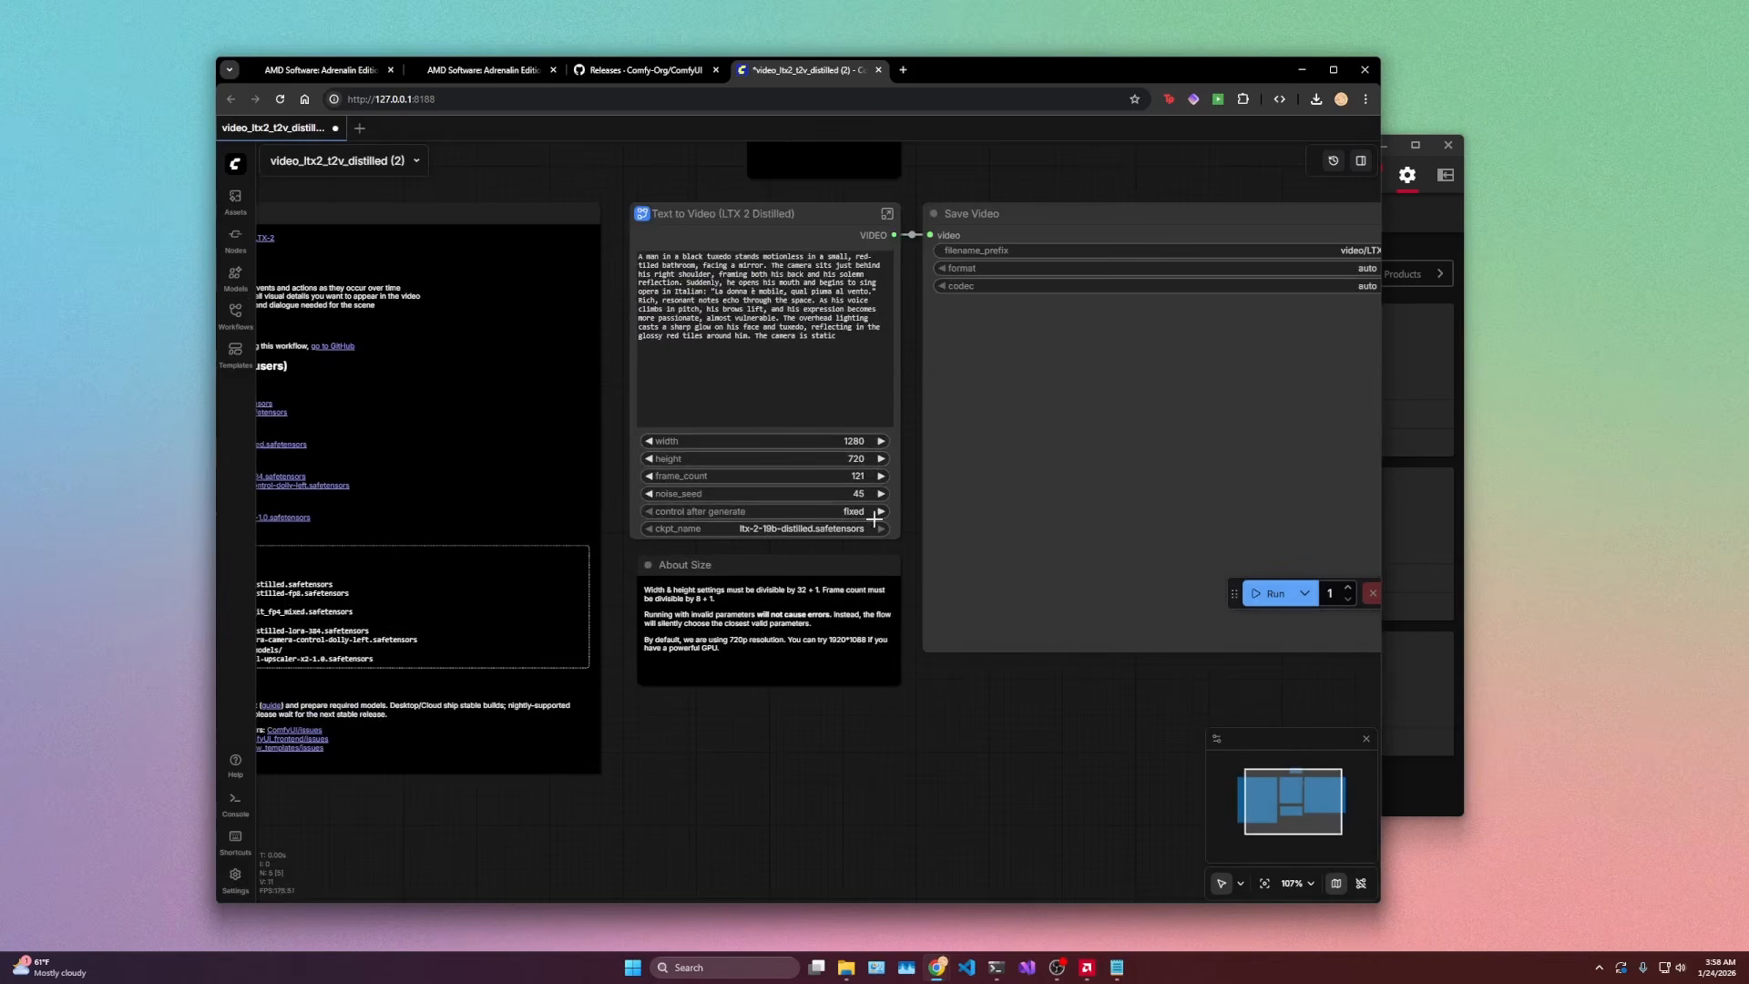
click(796, 536)
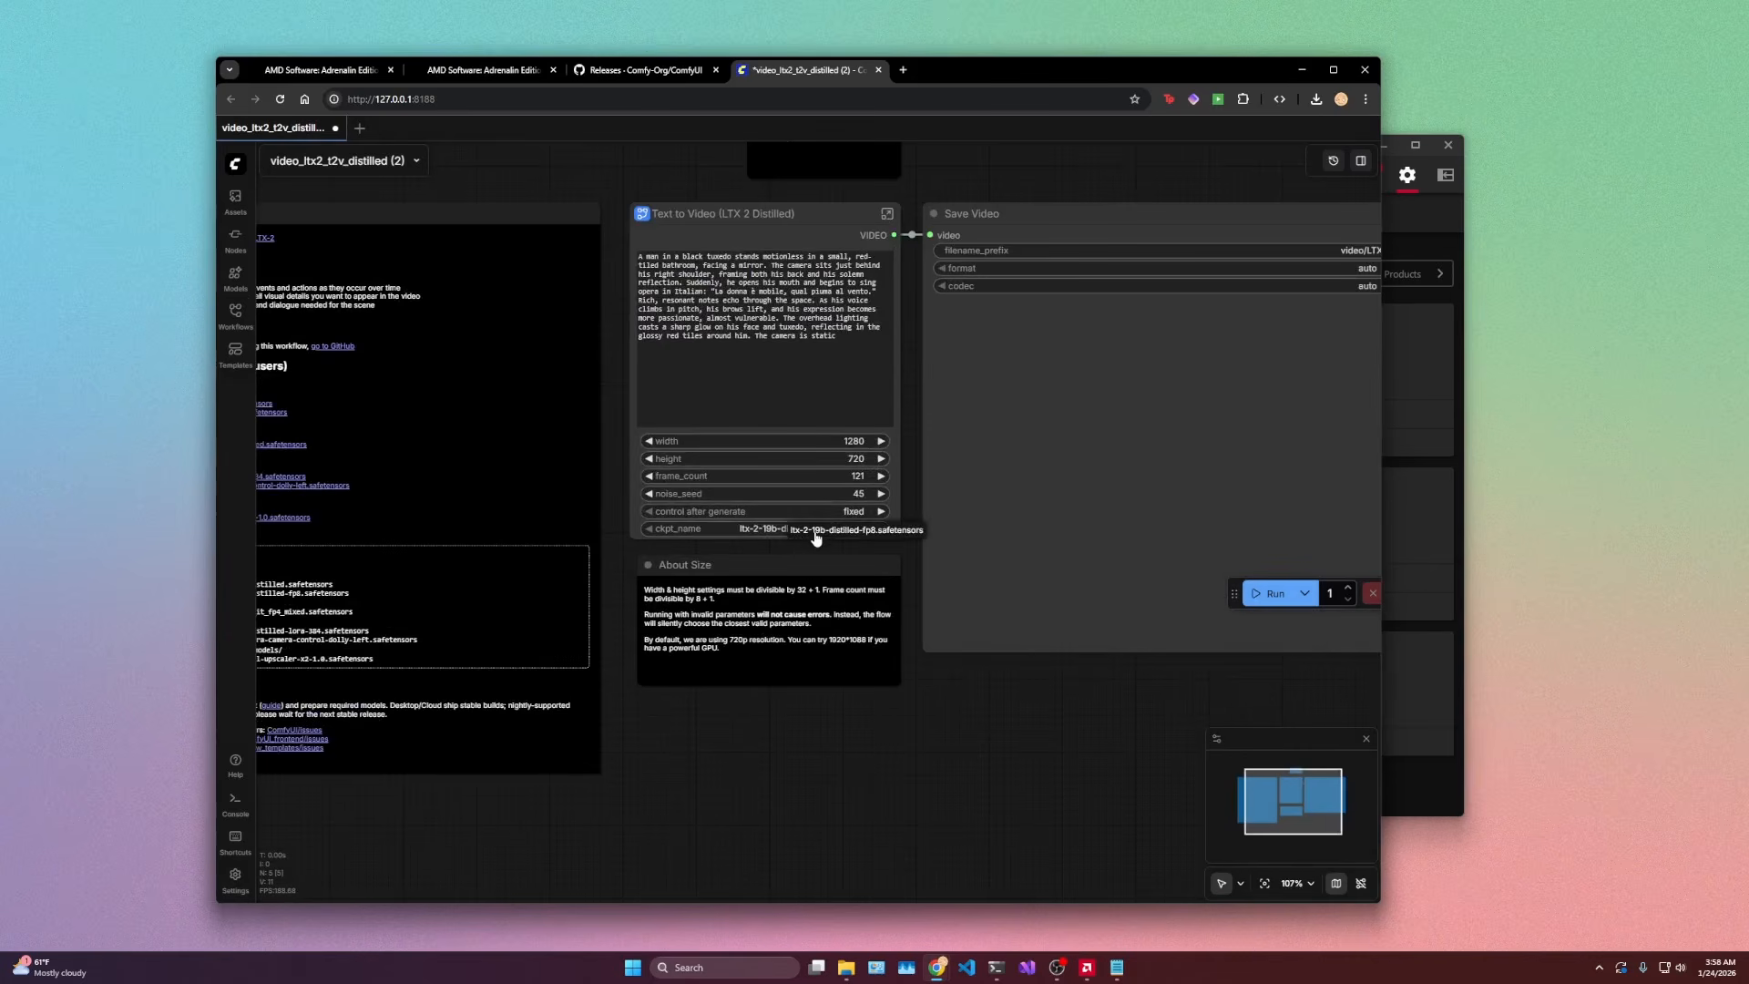
click(815, 536)
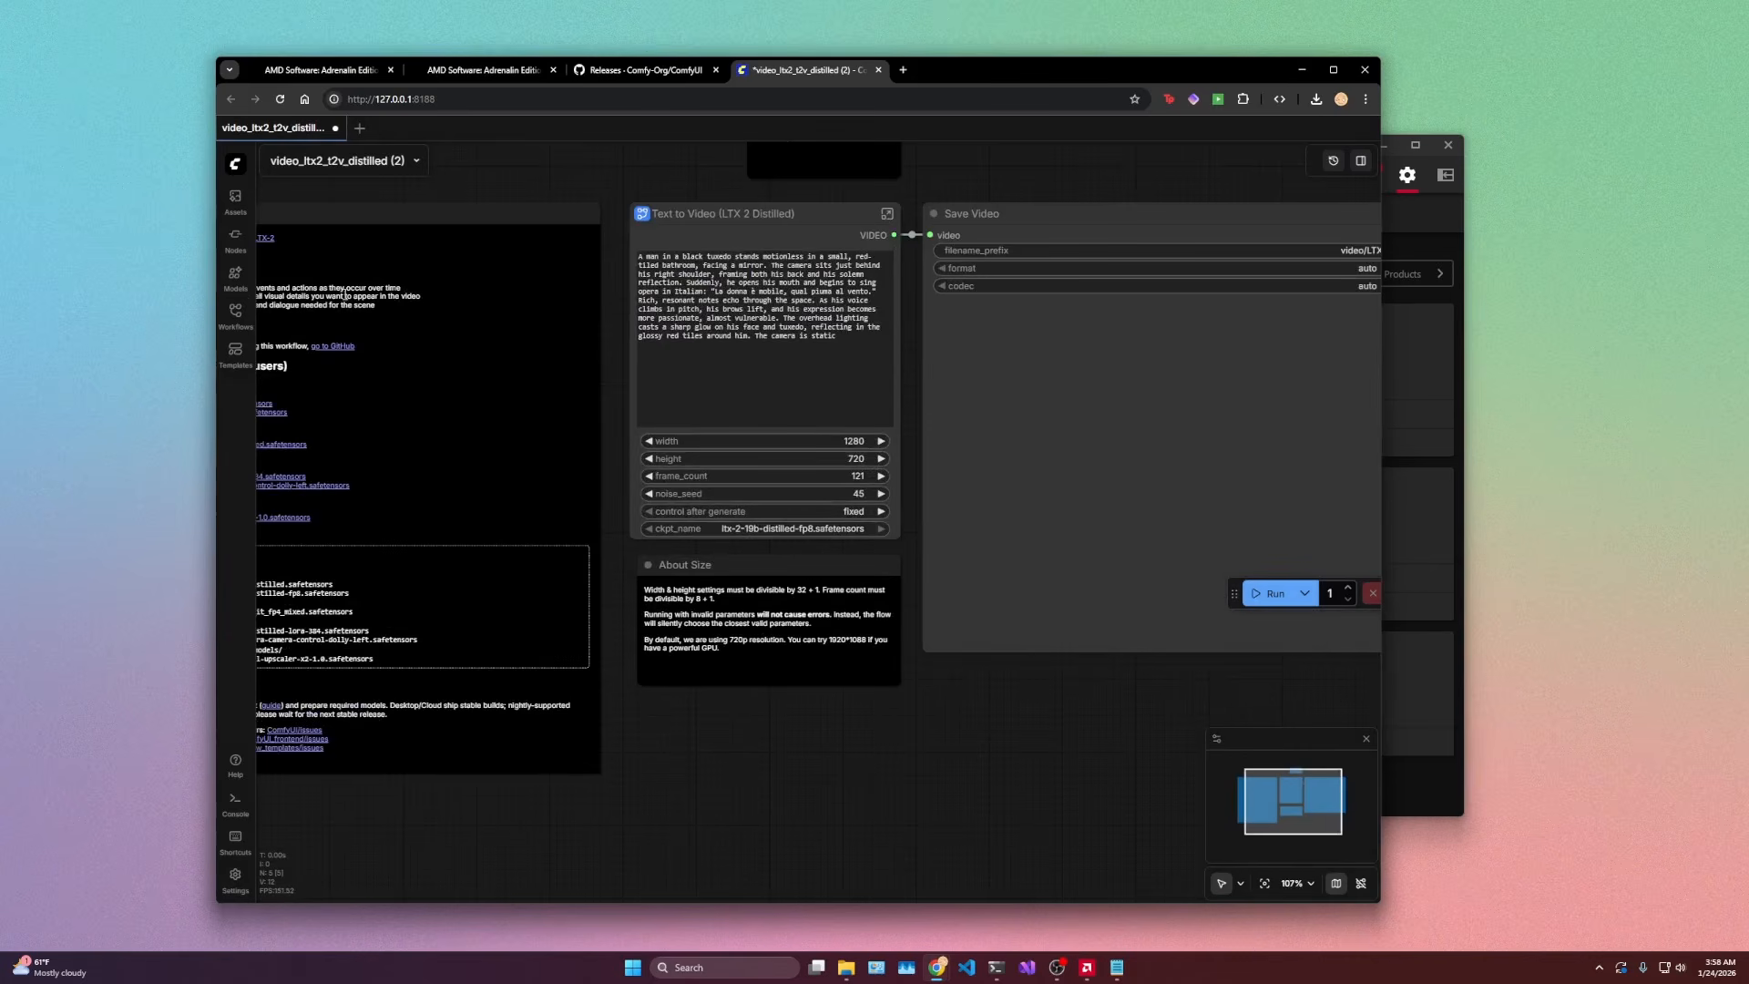
Step: Load all folders in the Model Library and expand the checkpoints folder
click(235, 275)
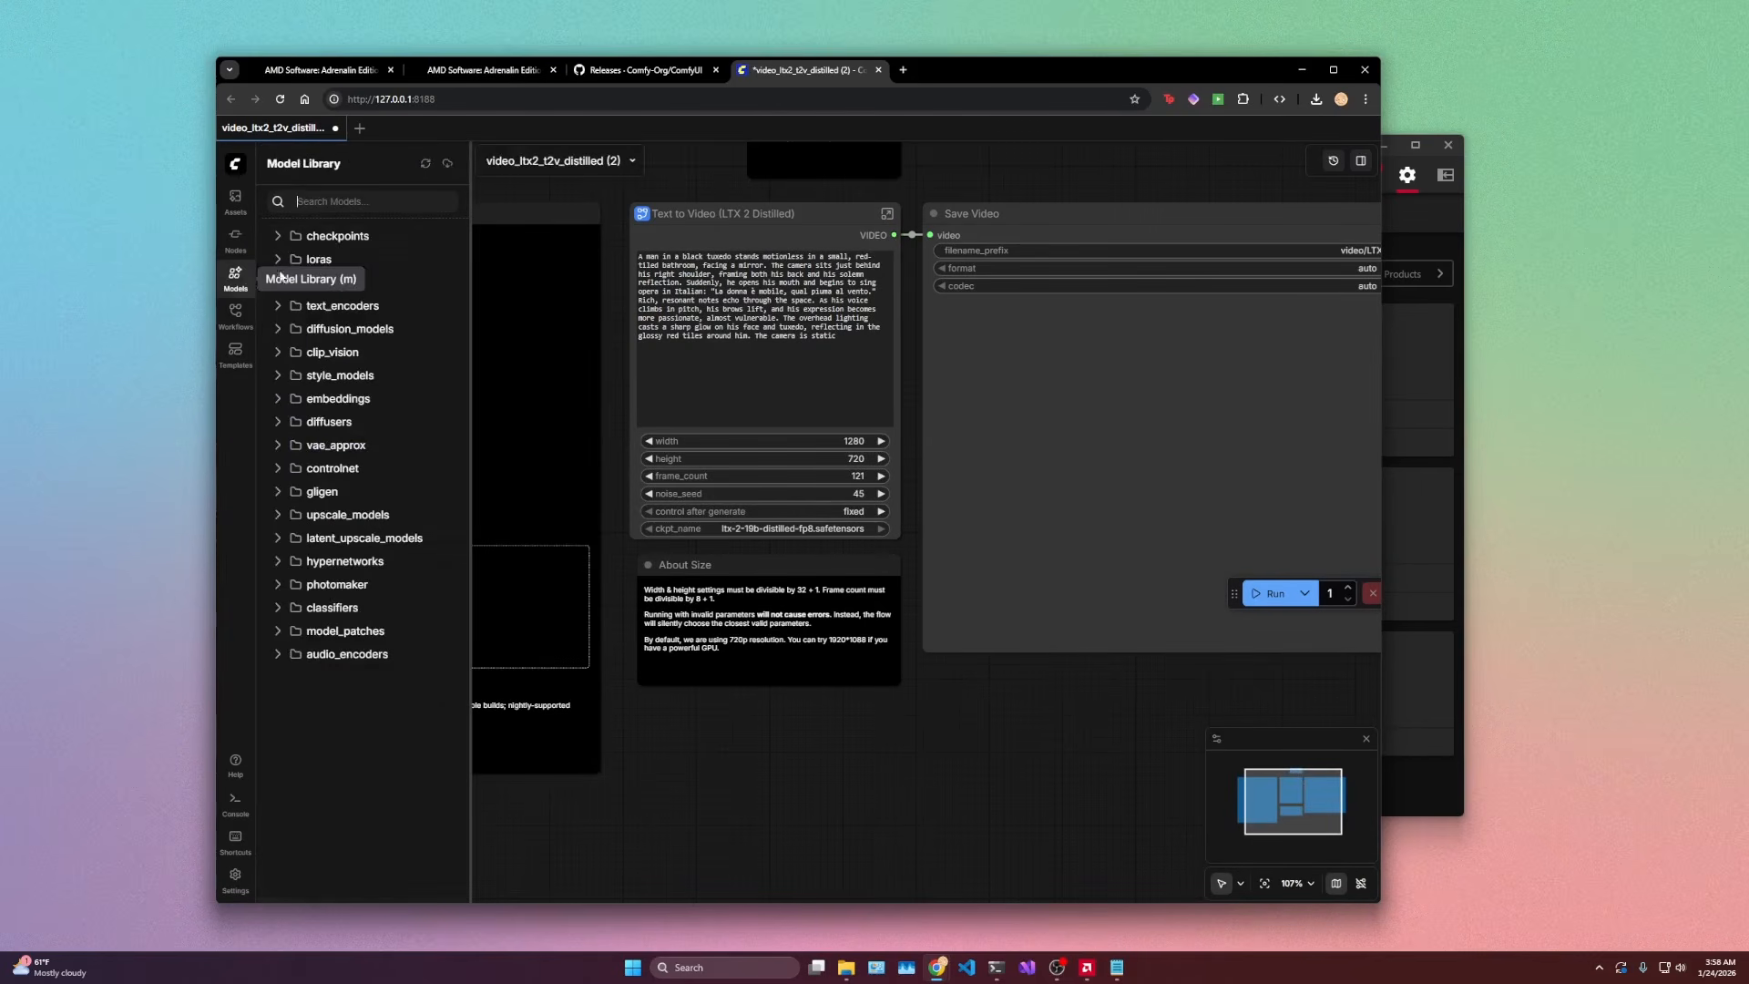
click(448, 164)
click(362, 239)
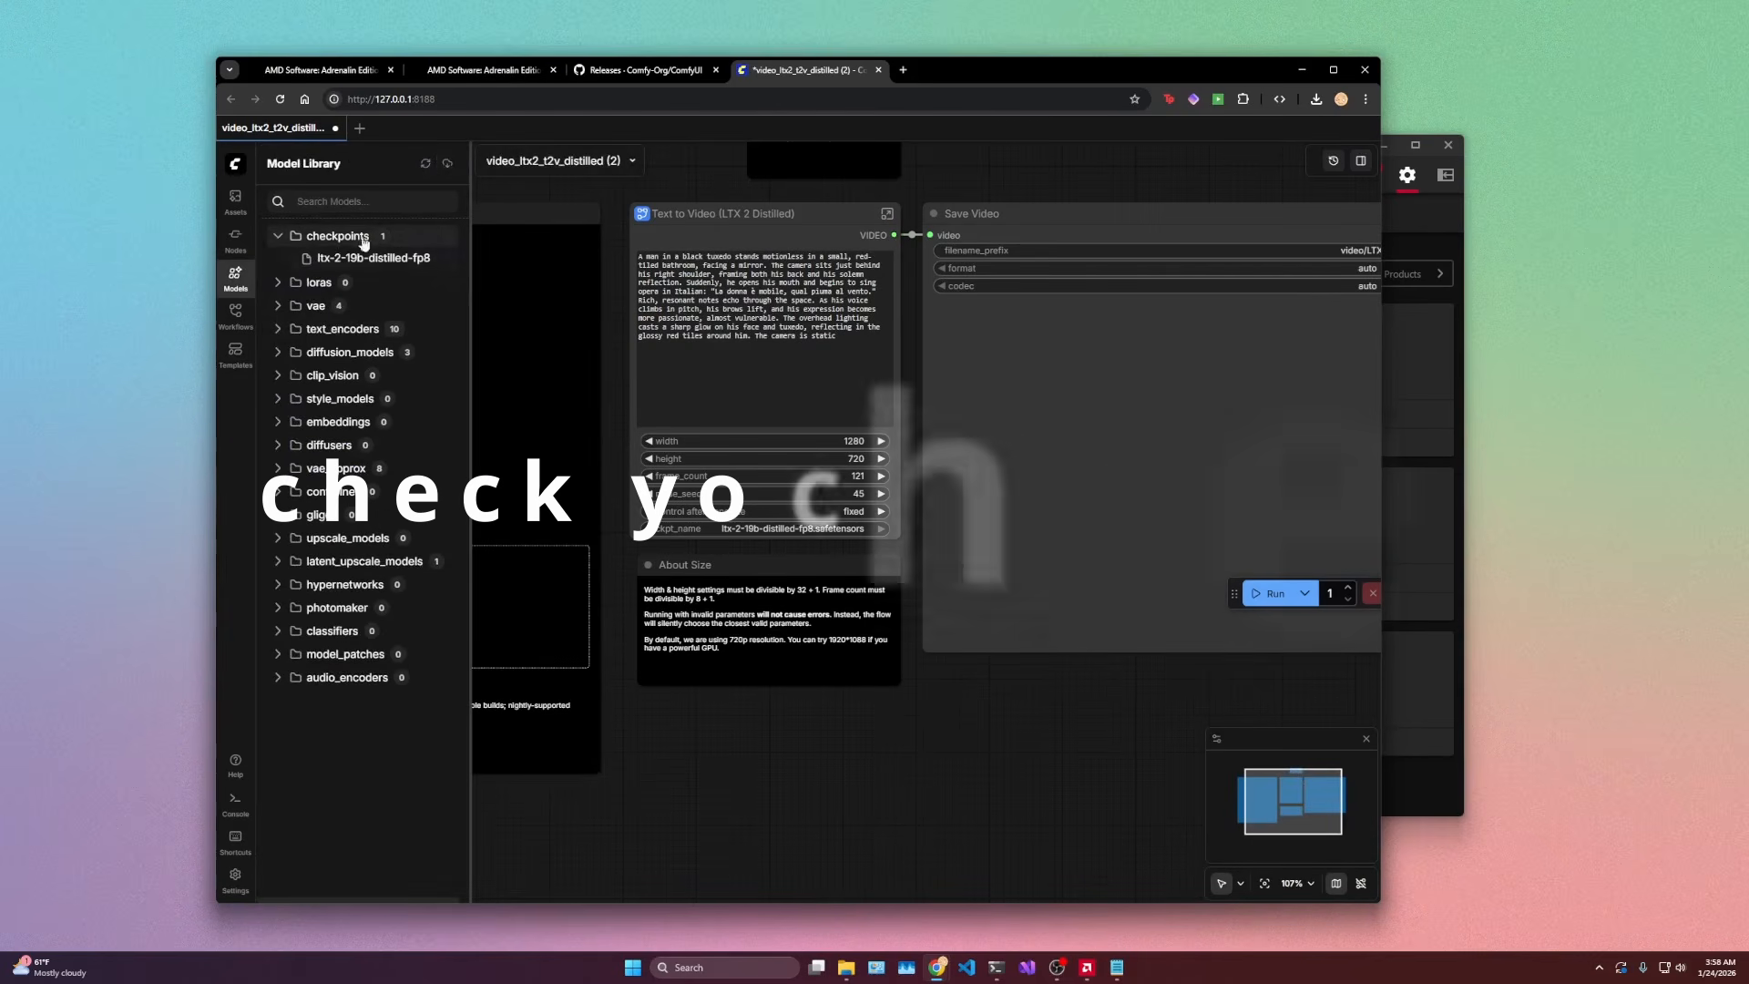
Step: Inspect the upscale and text encoder models under Step 1 - Load Model in the Text to Video subgraph, and return to the main workflow
click(887, 213)
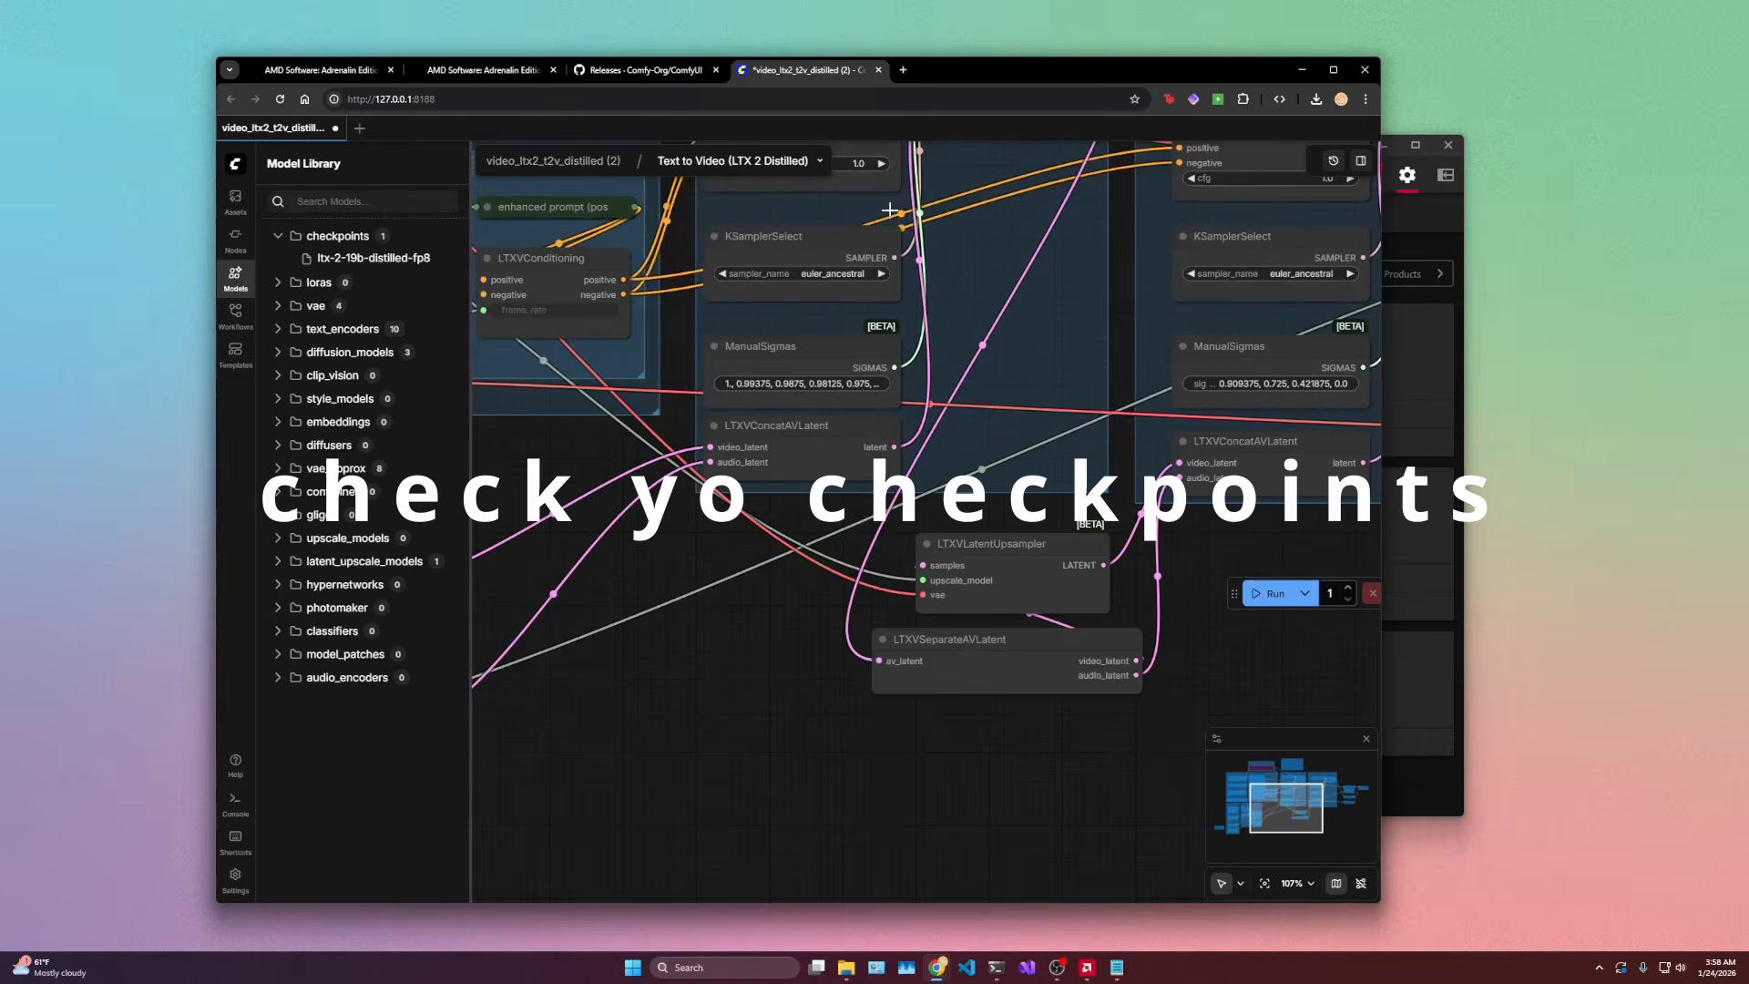
drag(728, 260, 1401, 523)
drag(997, 479, 1108, 468)
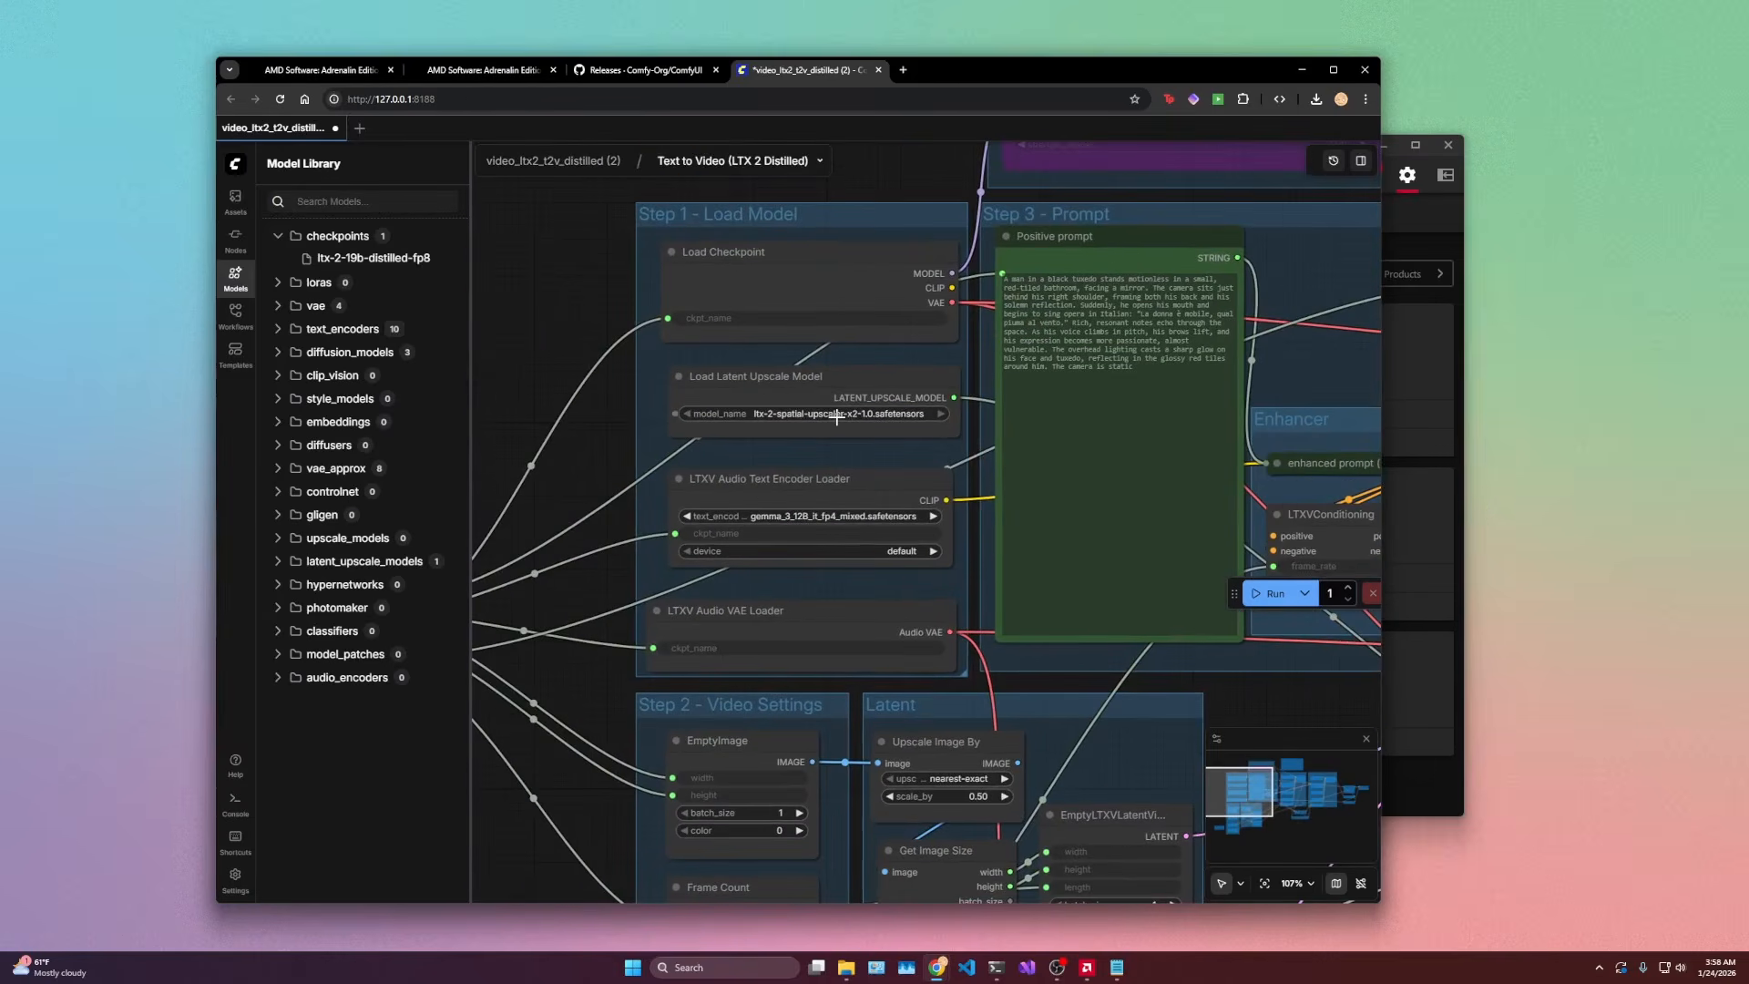
click(829, 523)
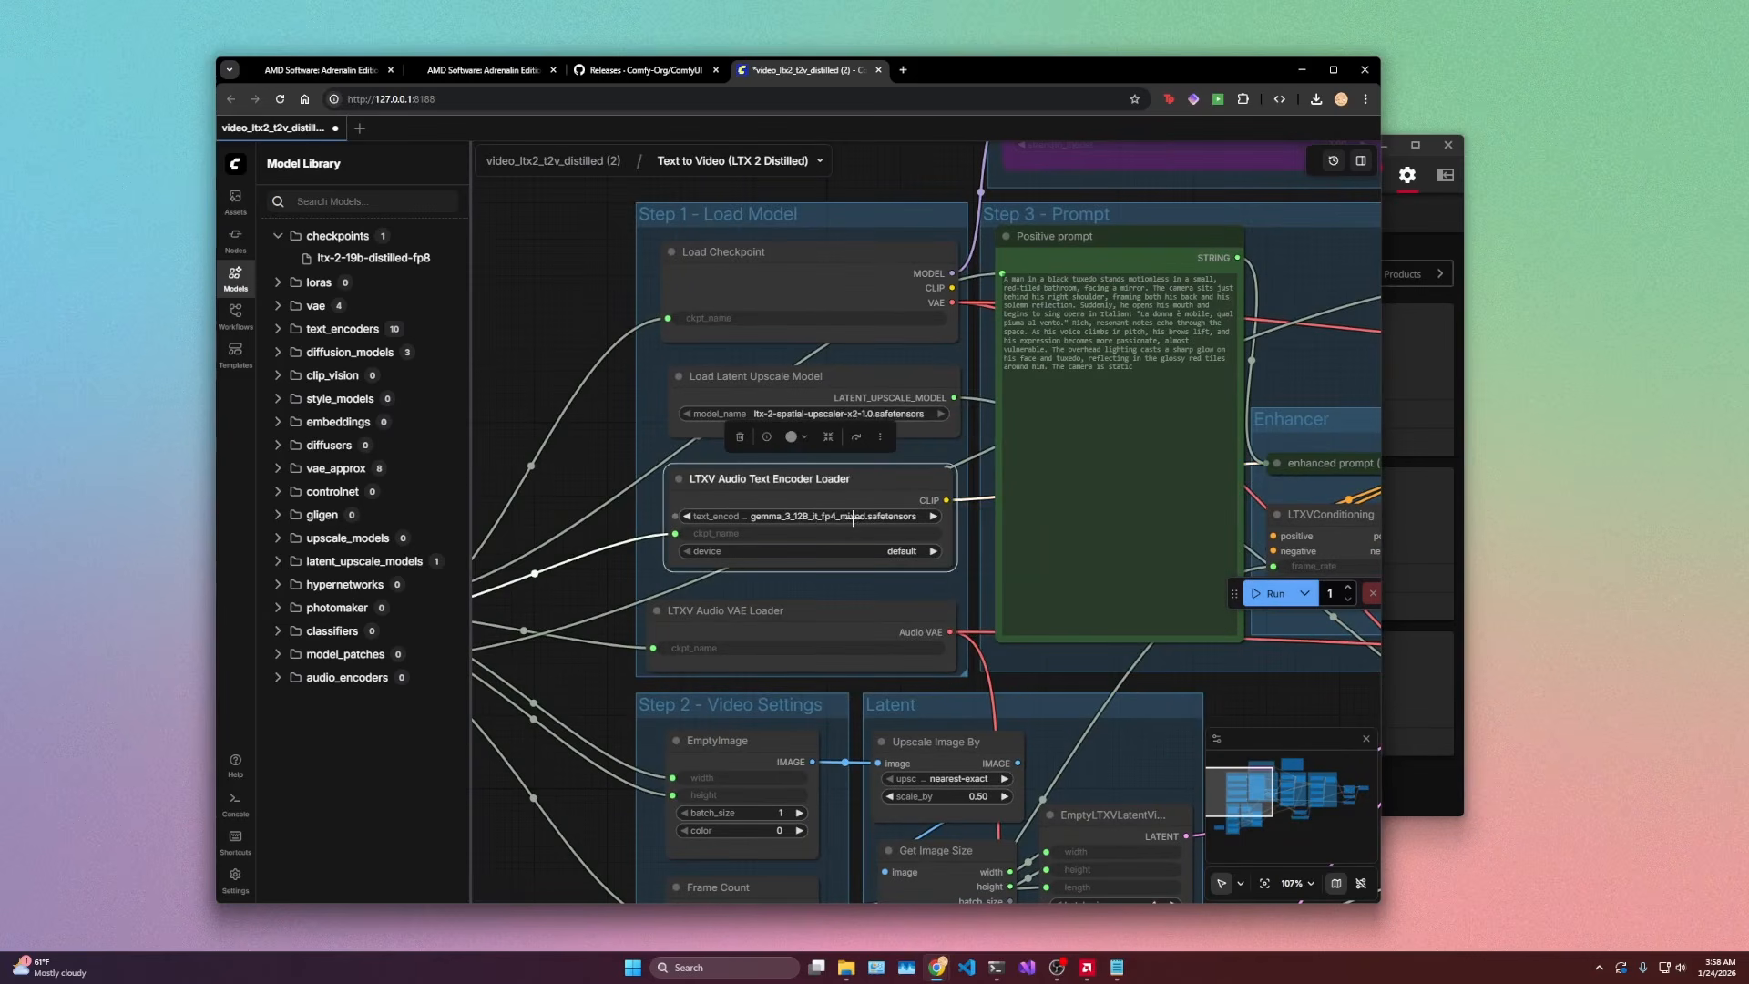
key(Escape)
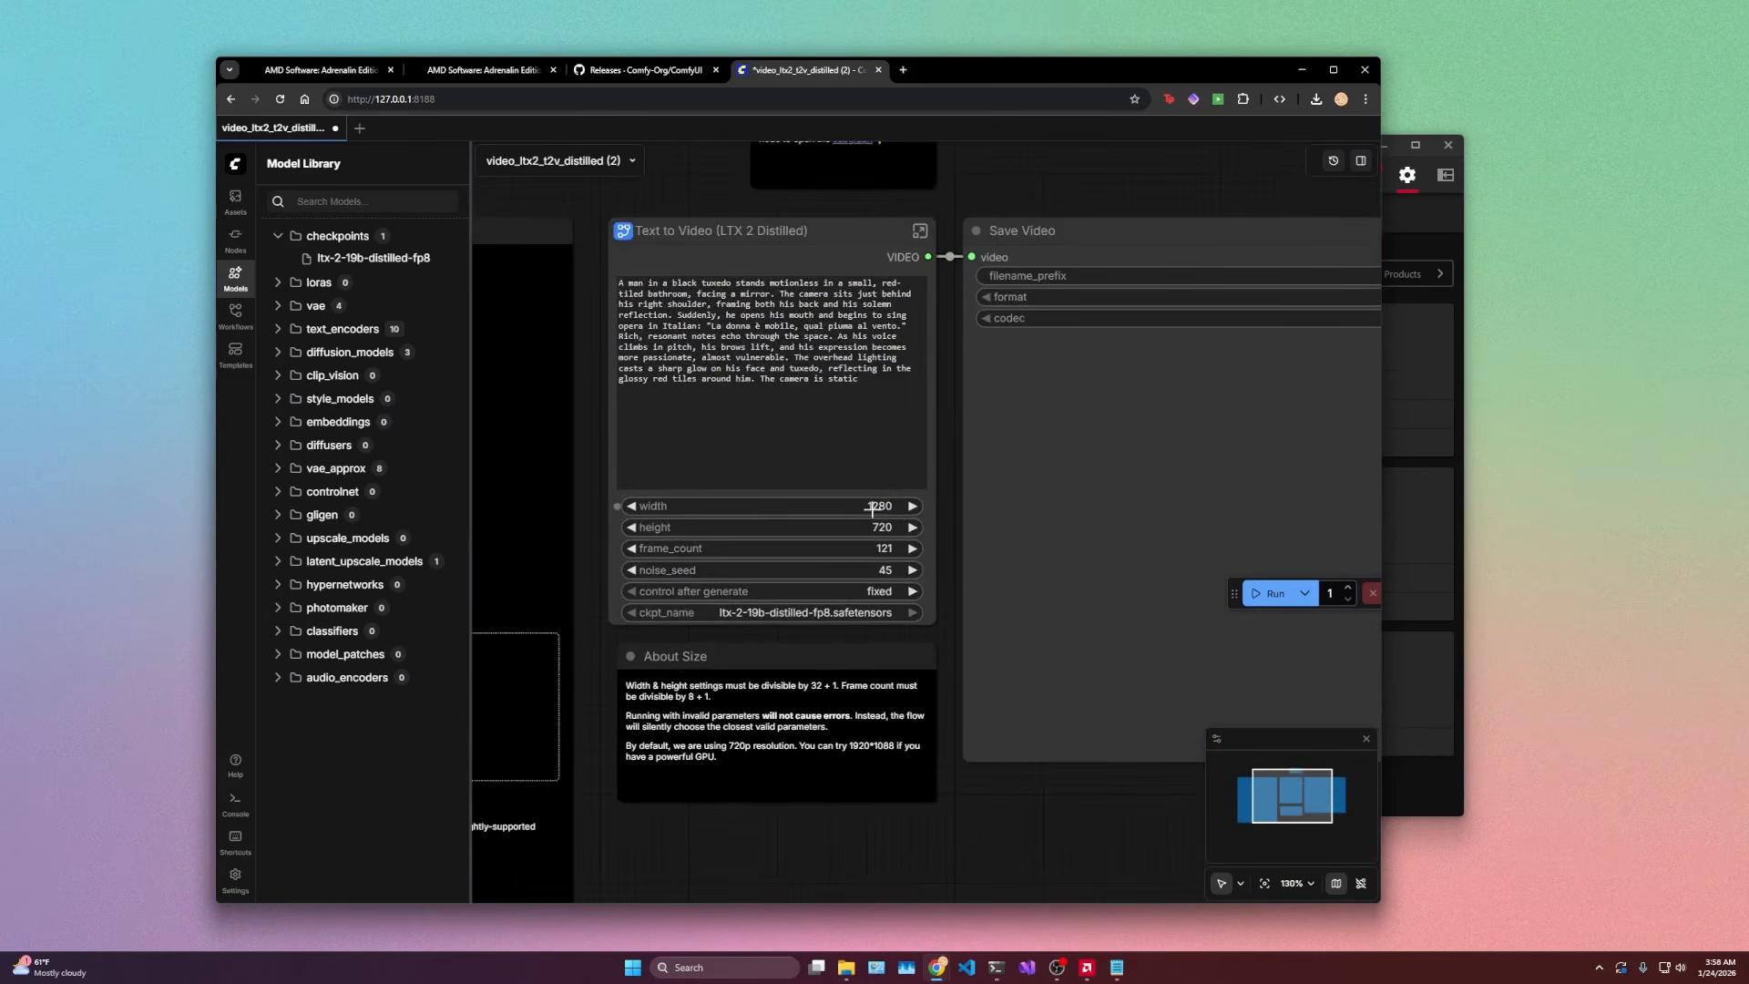
Step: Review the Text to Video node's size and frame settings and run the LTX-2 distilled workflow
scroll(872, 511, down, 1)
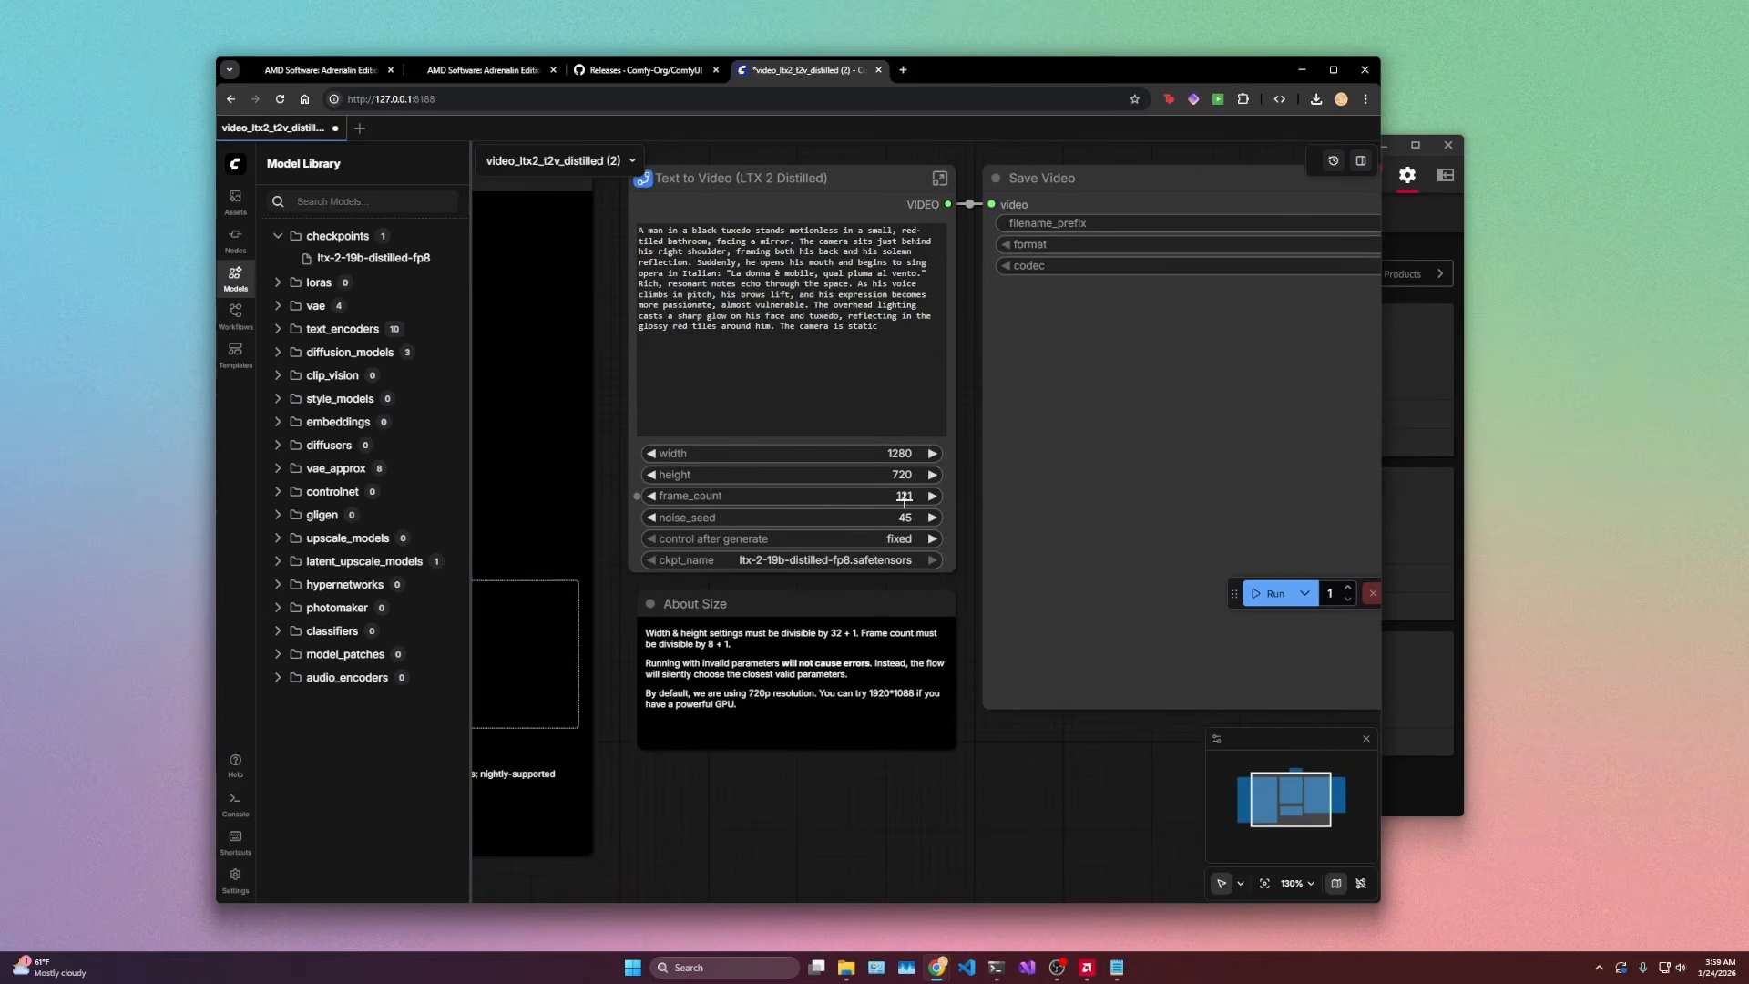
scroll(975, 502, down, 2)
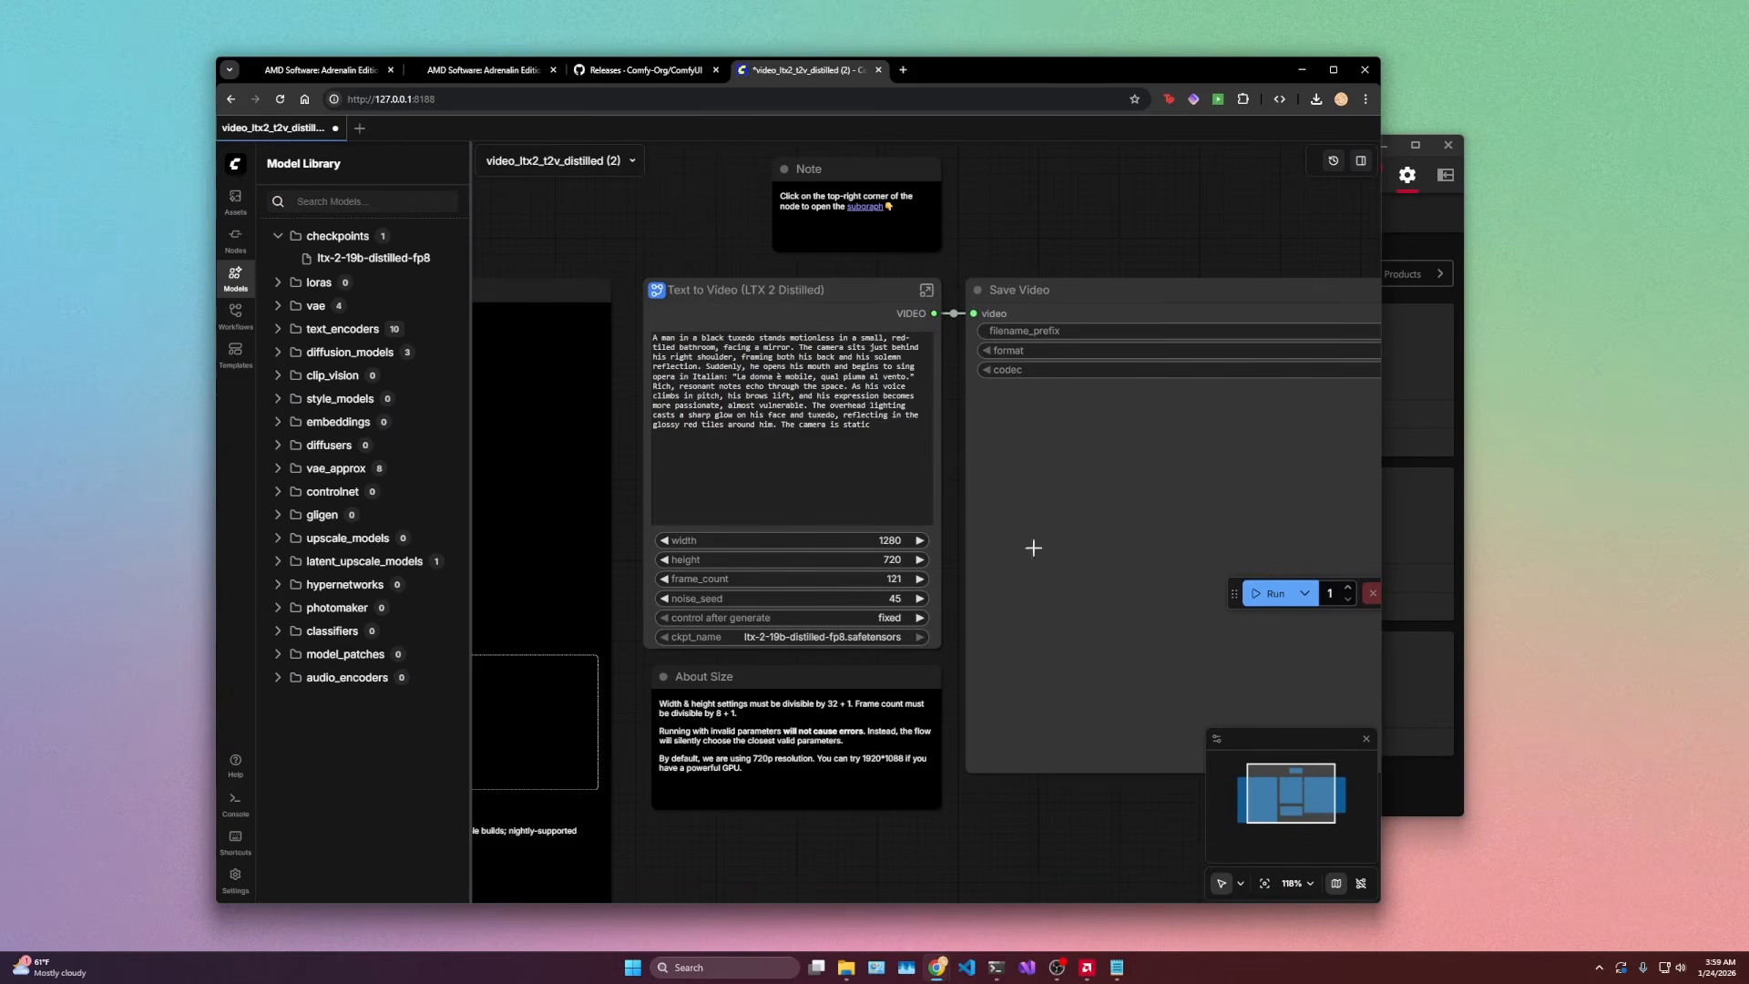
click(1269, 597)
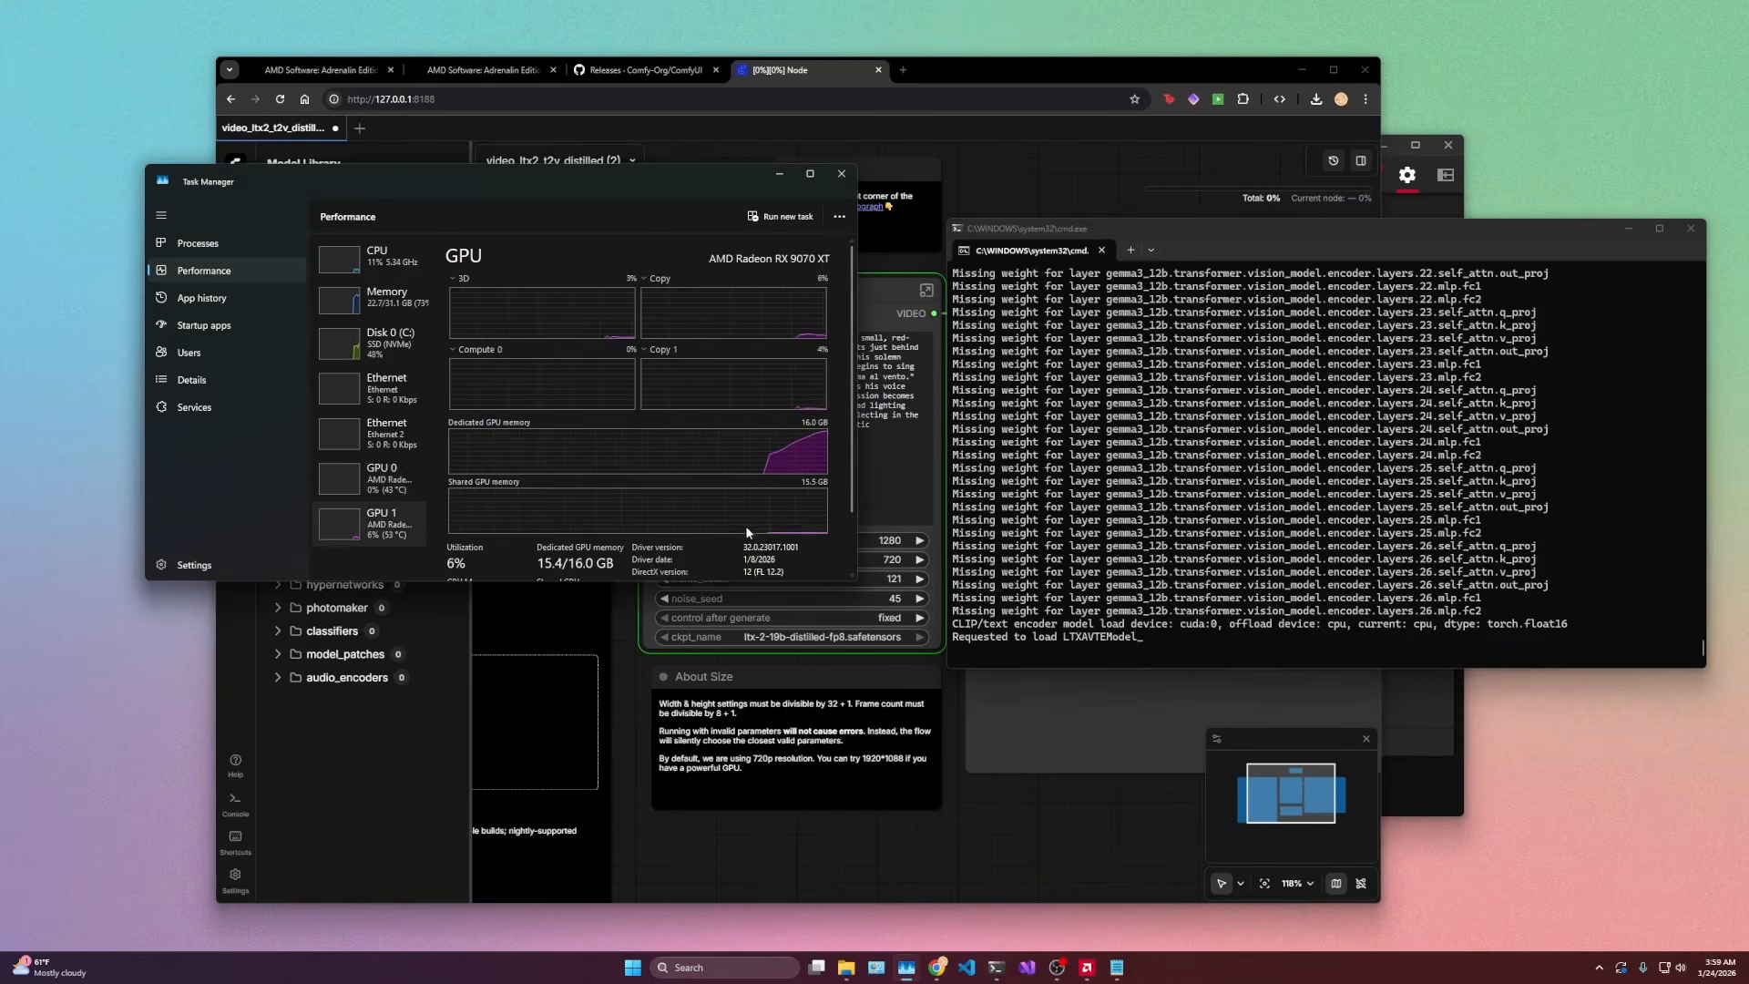
Step: Check GPU 1 memory usage in Task Manager and the model loading messages in the ComfyUI console during generation
scroll(747, 533, down, 2)
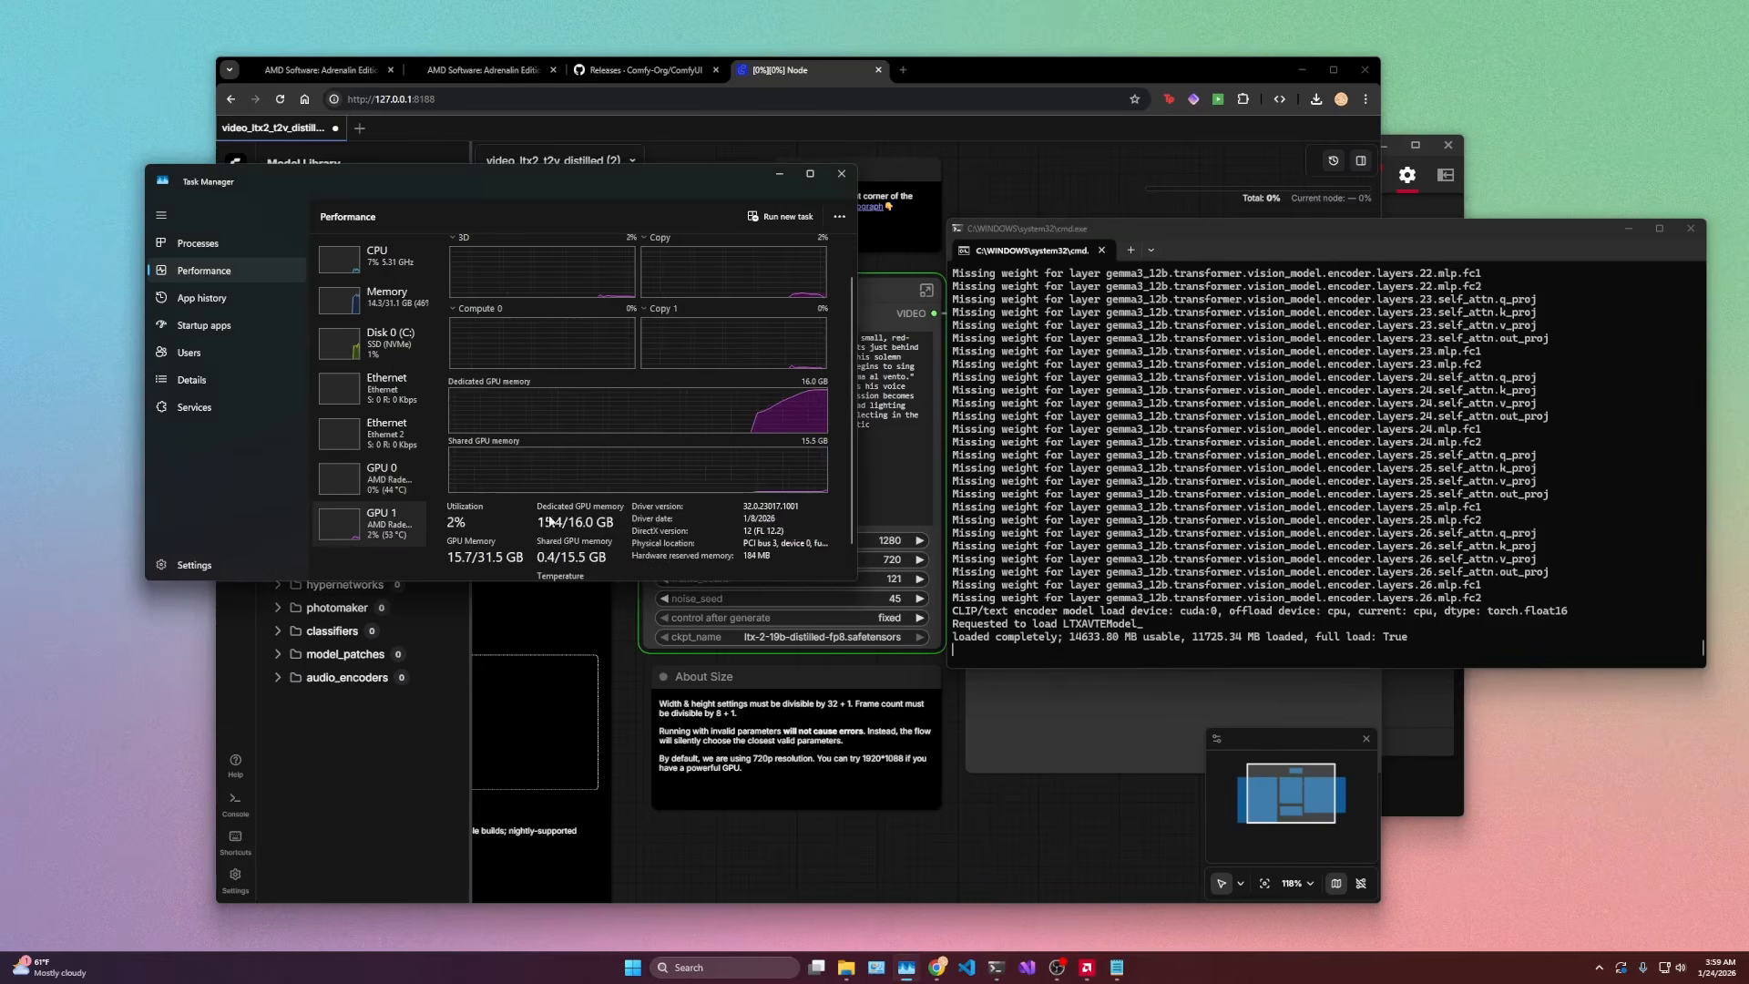
drag(1438, 637, 1003, 517)
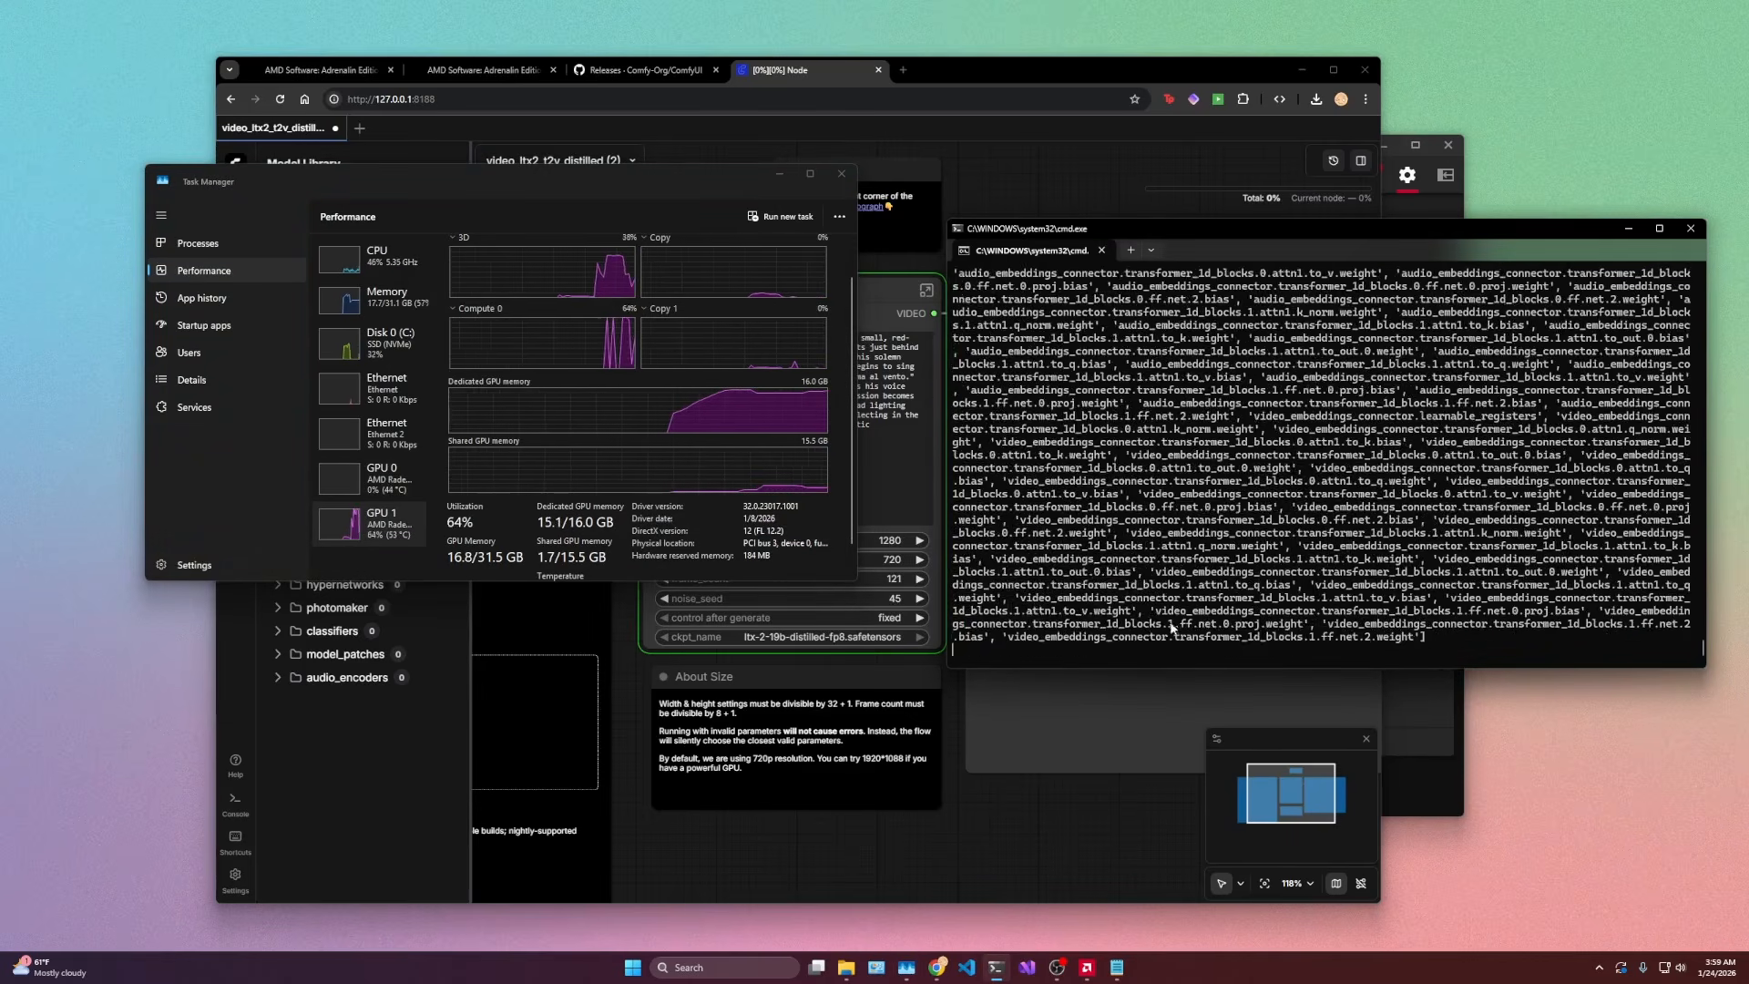
scroll(1367, 635, up, 5)
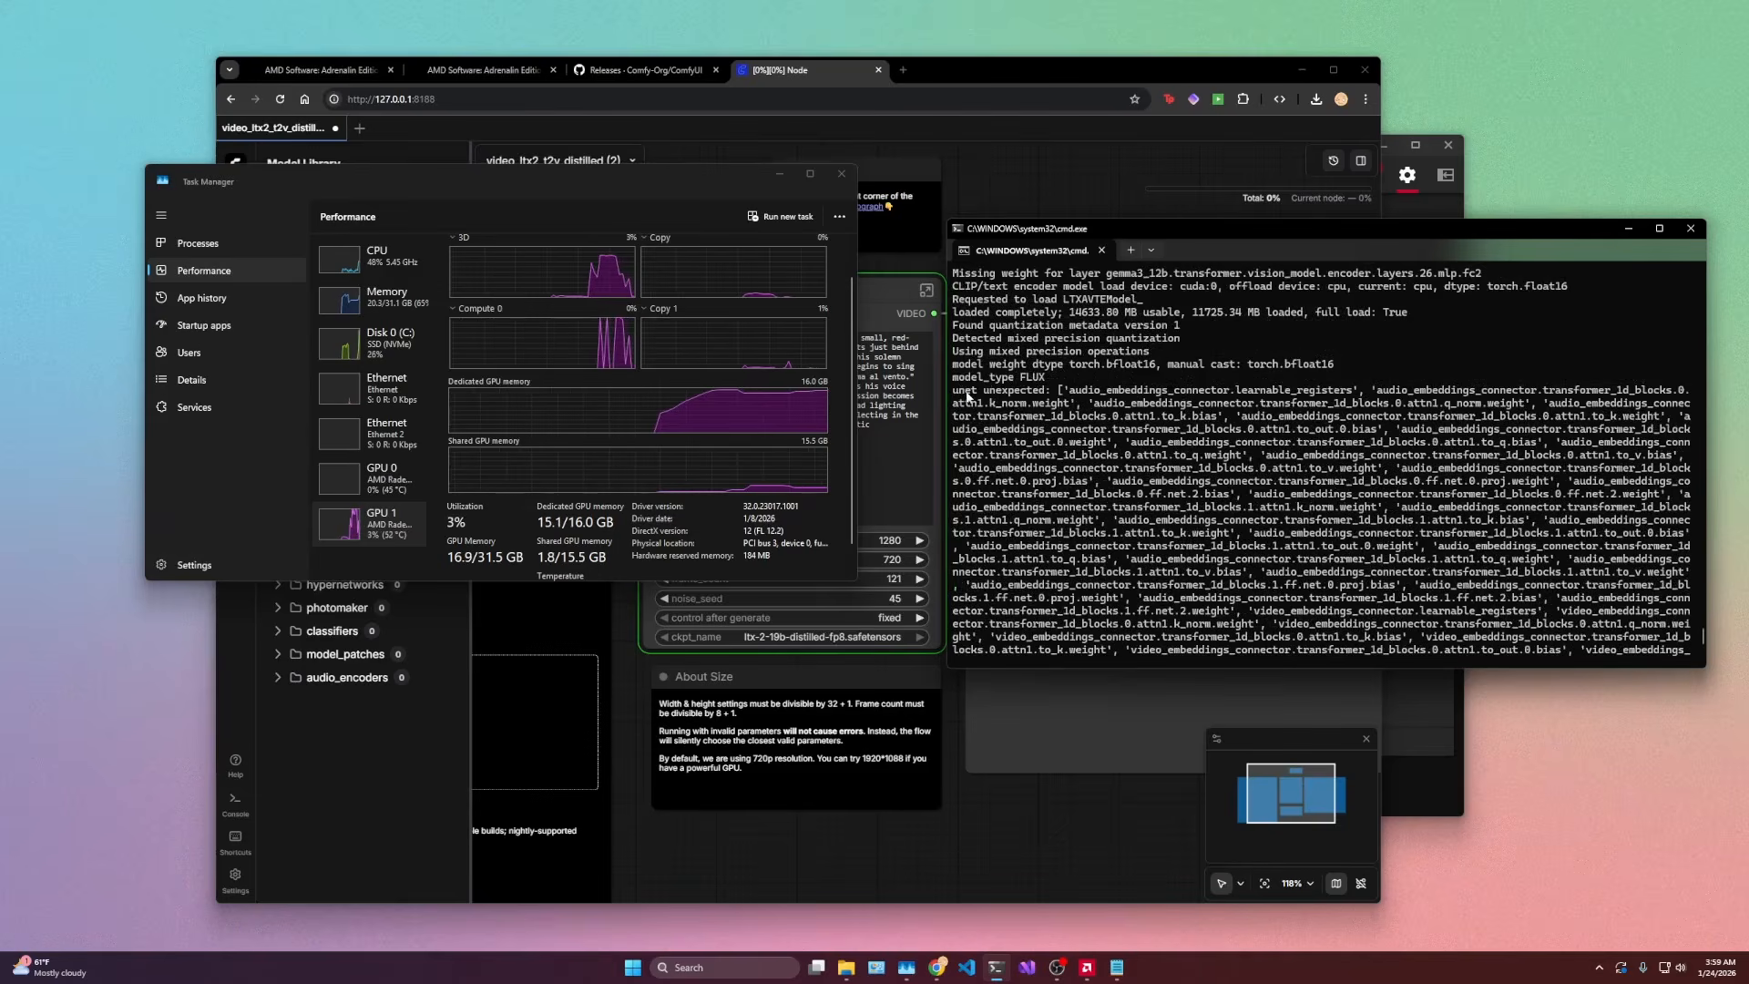
drag(953, 390, 1401, 648)
right_click(1374, 627)
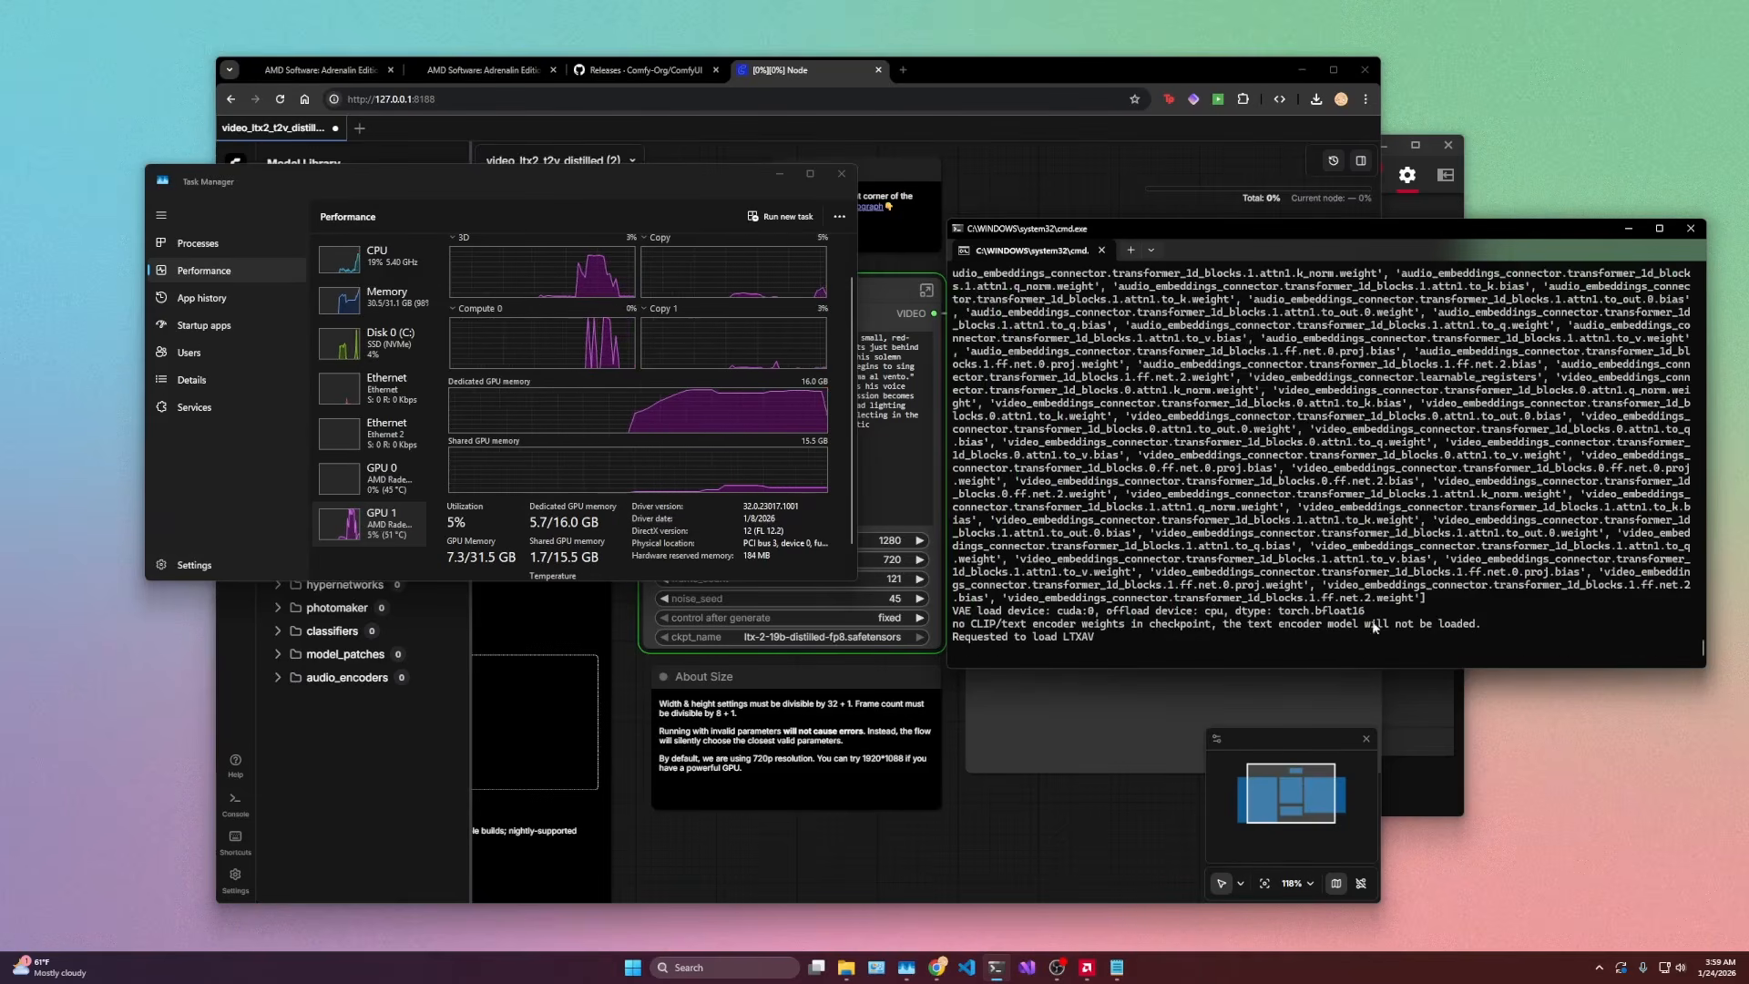
Step: Follow the running node inside the Text to Video subgraph and check generation progress in Task Manager and the console
click(926, 296)
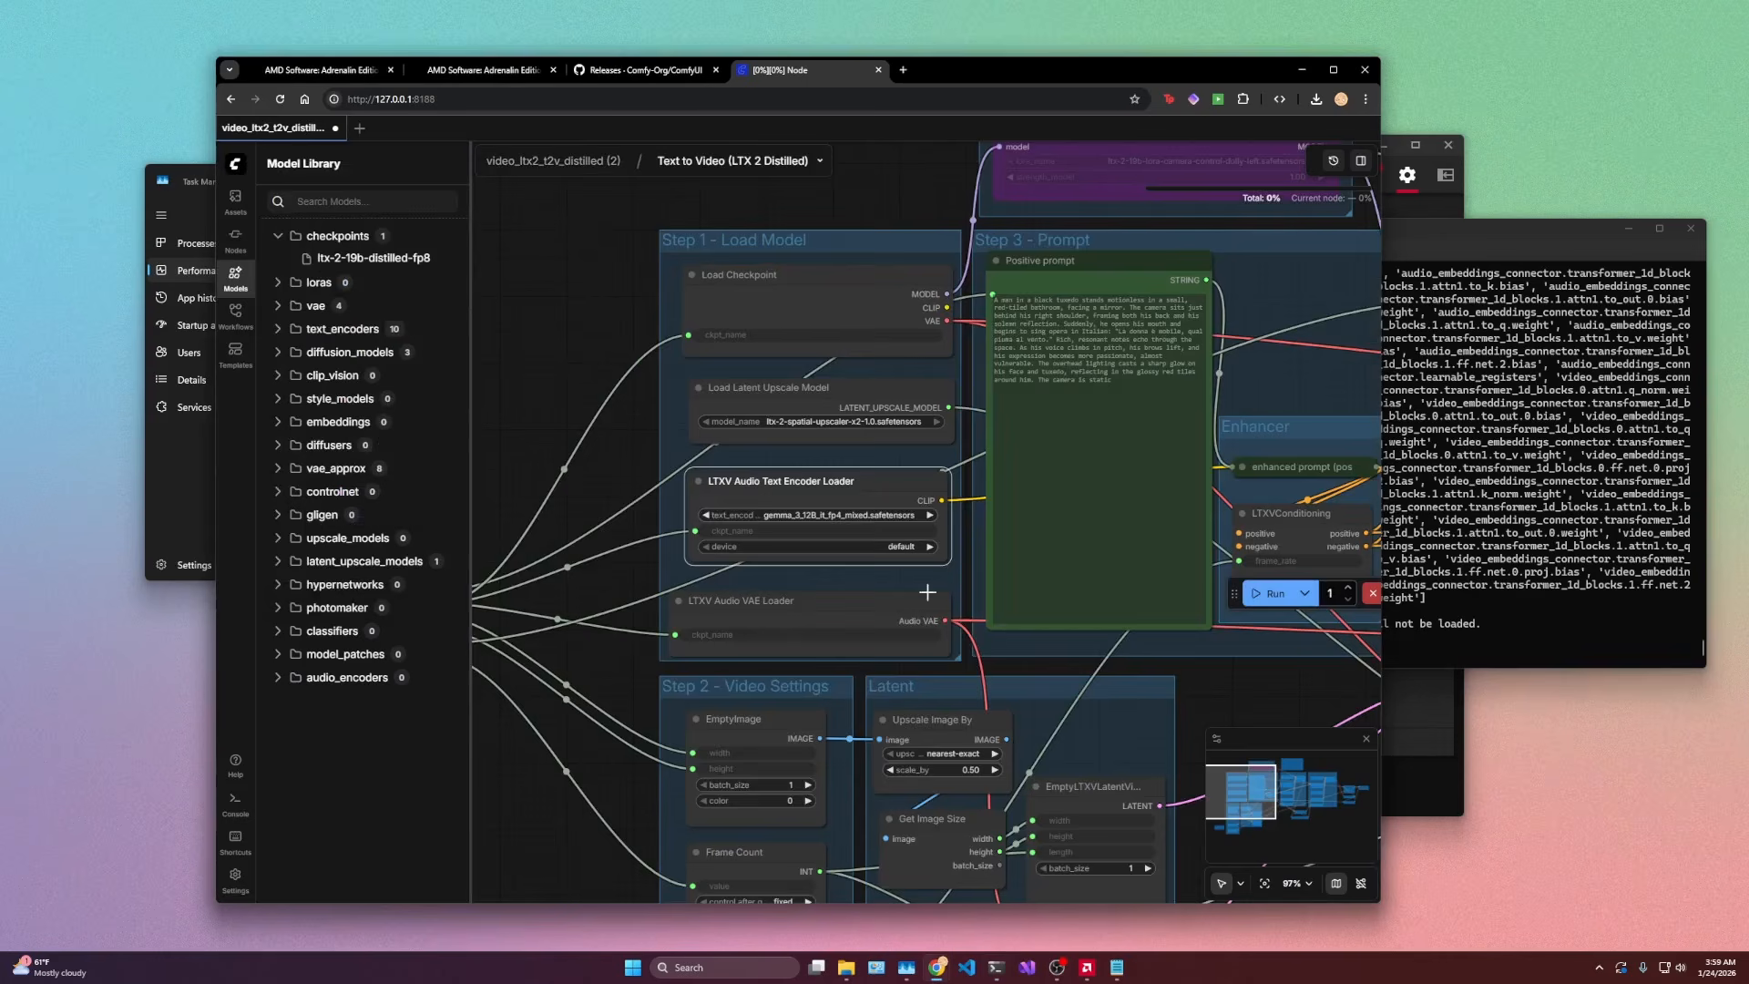
scroll(927, 592, right, 2)
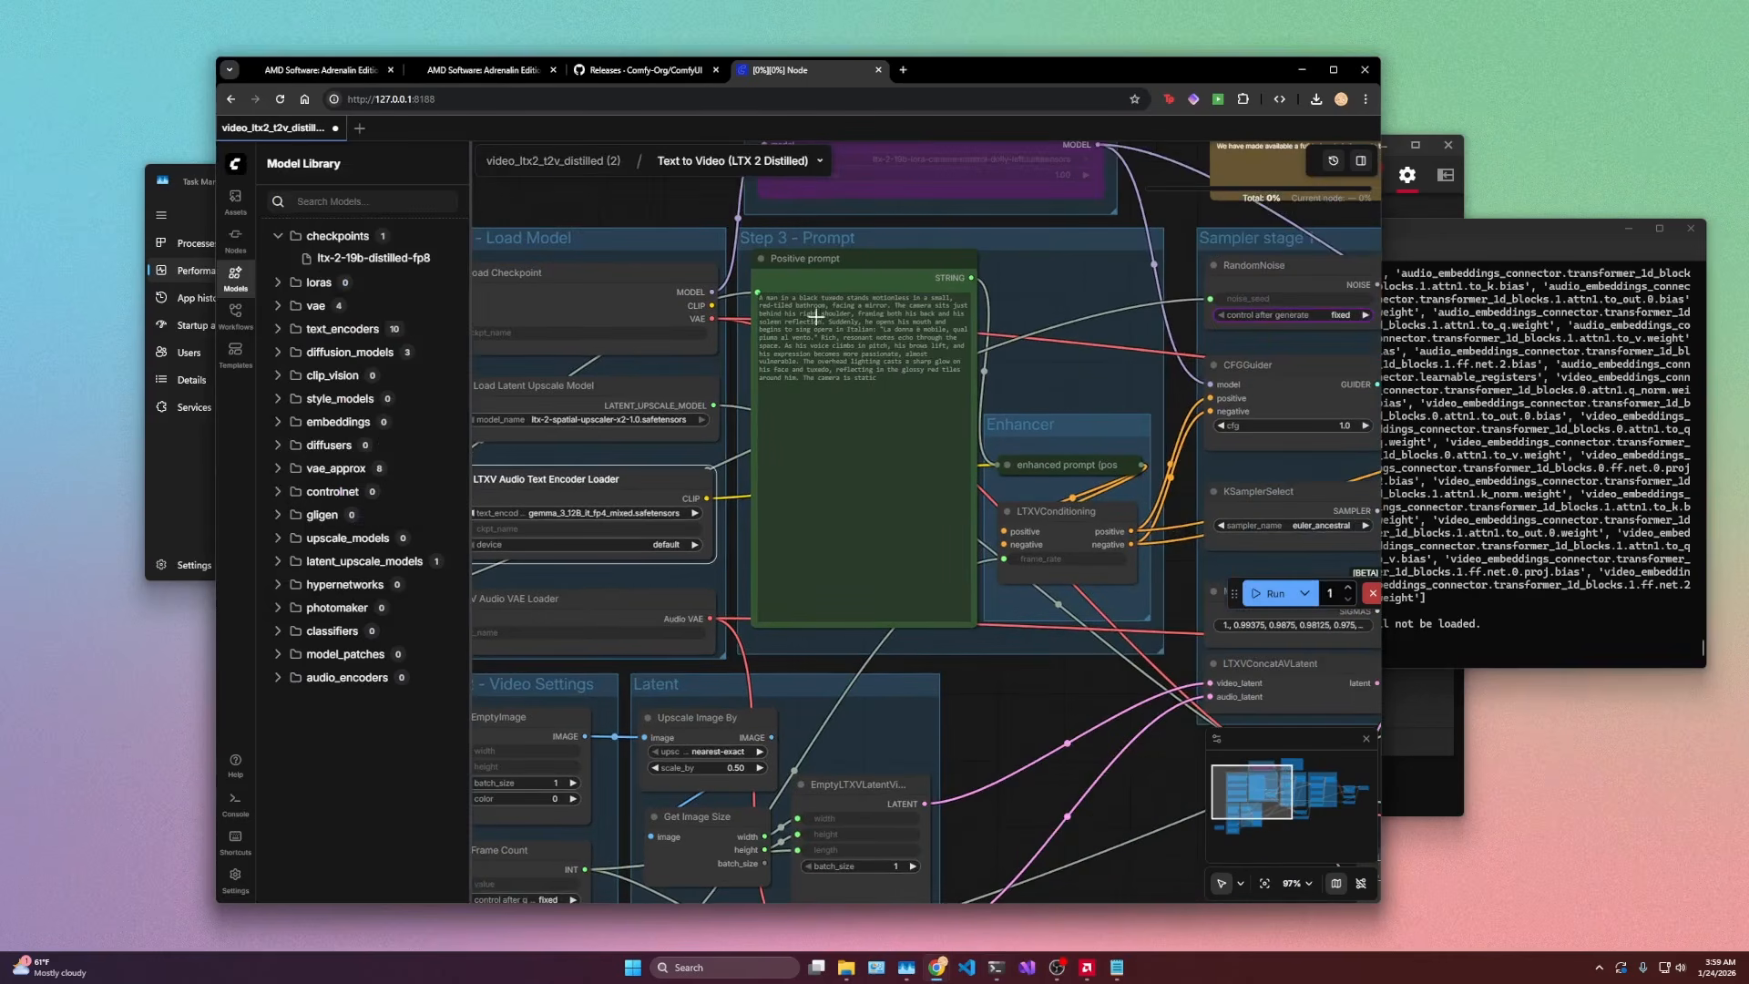
scroll(954, 362, right, 4)
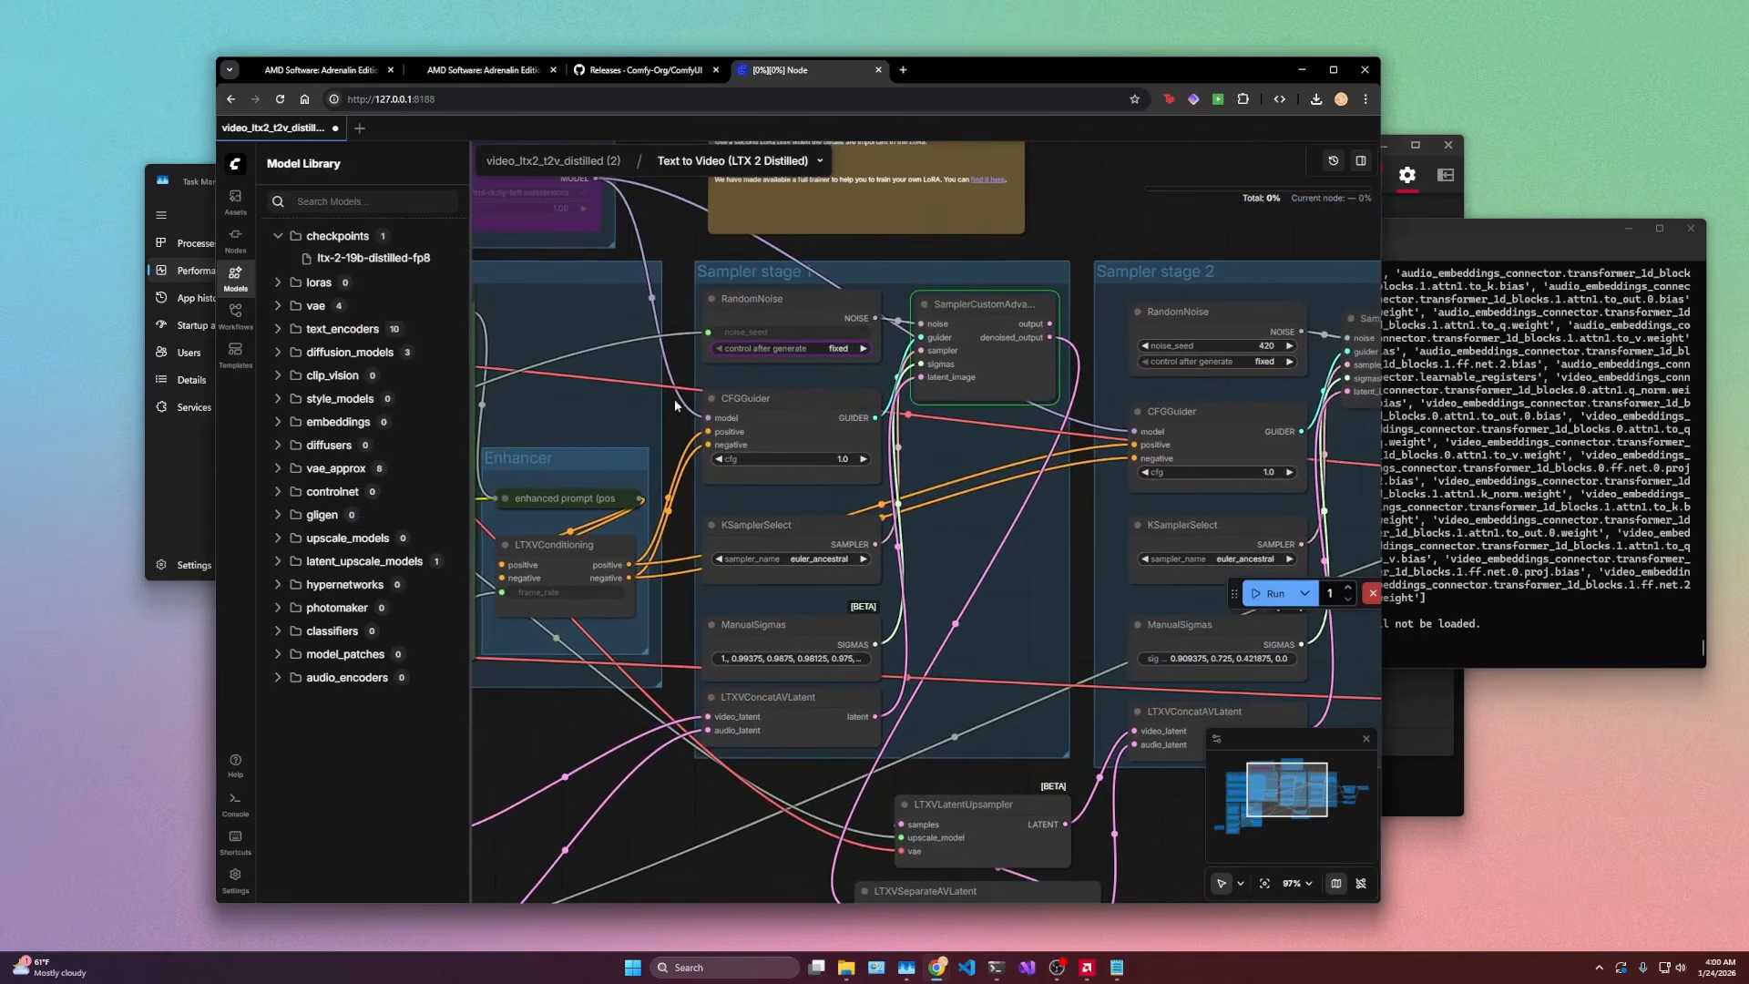
key(alt+Tab)
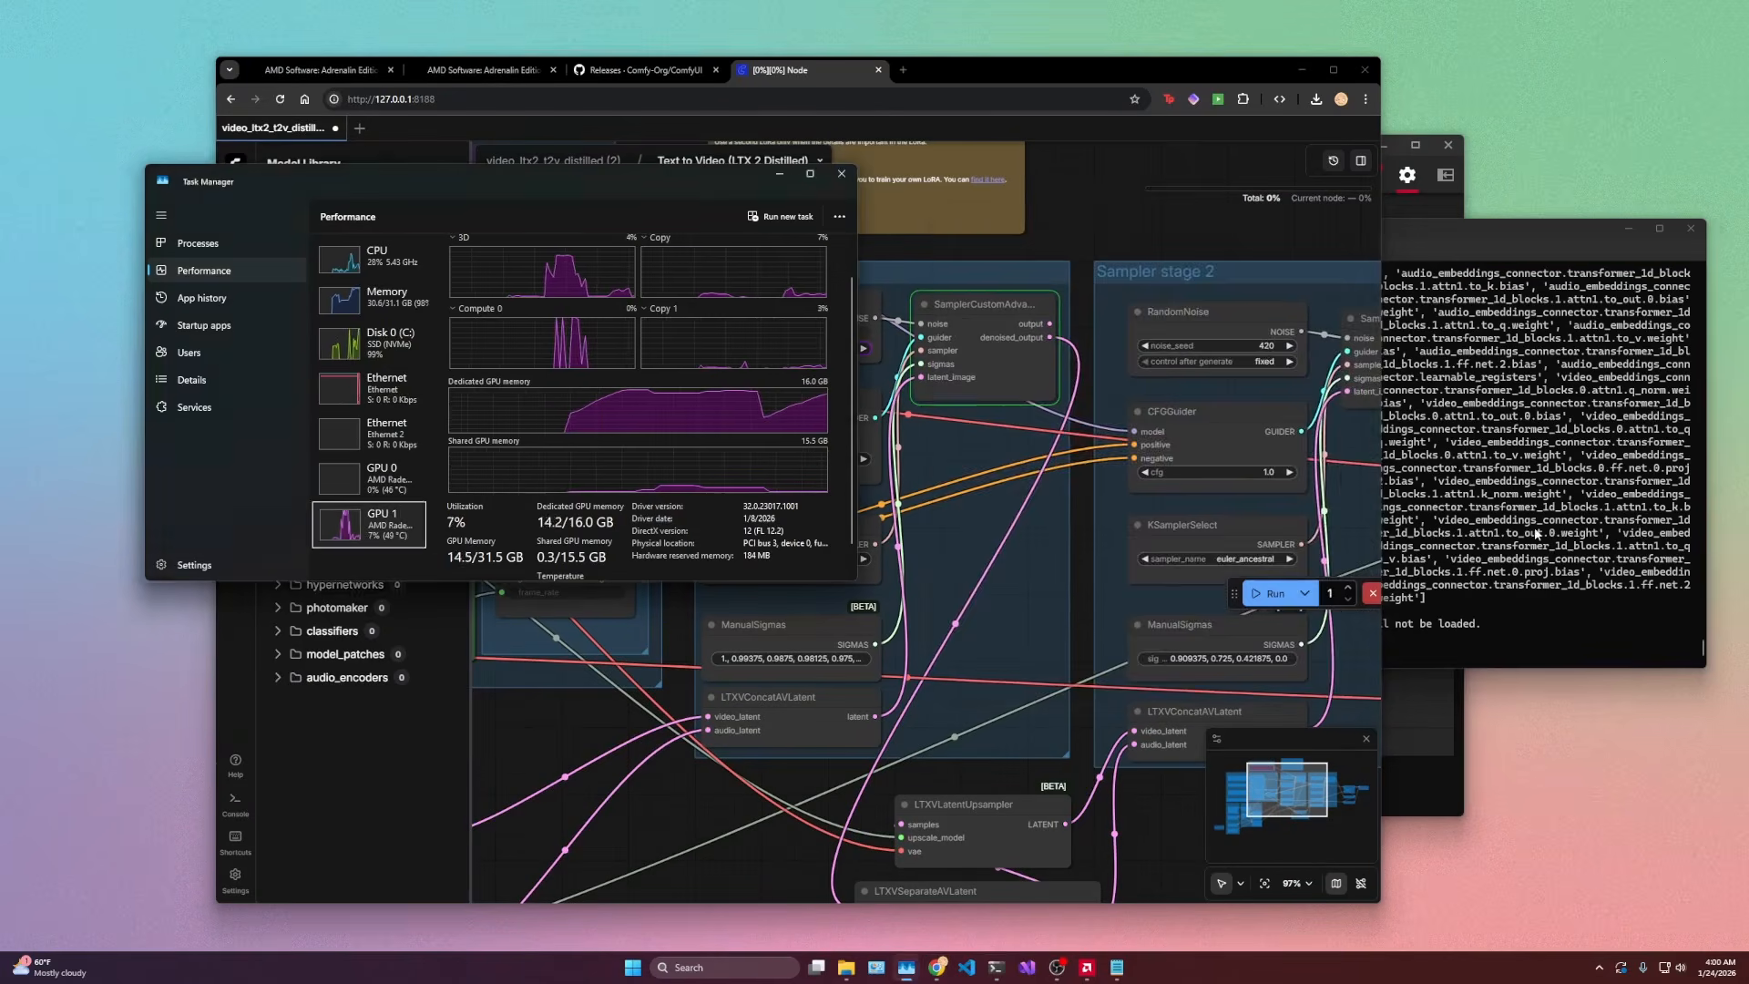
key(alt+Tab)
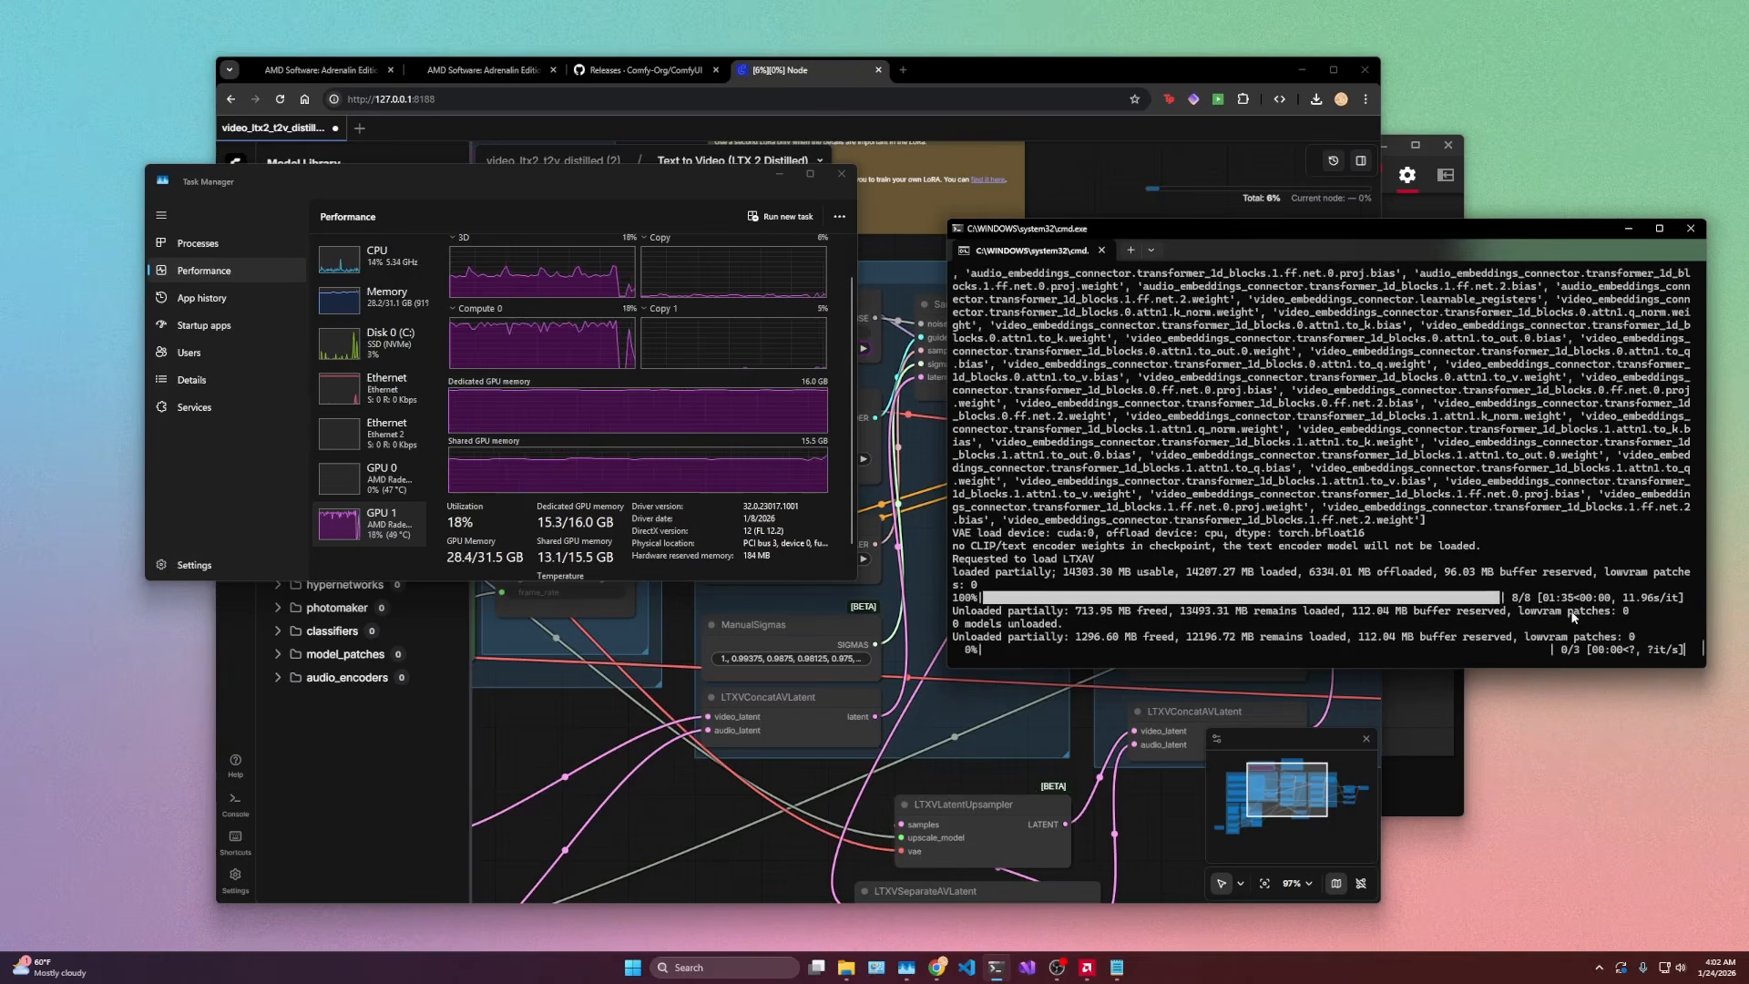
Step: Examine the Sampler stage 1 and Sampler stage 2 groups in the Text to Video subgraph while the workflow runs
click(589, 779)
scroll(799, 257, right, 5)
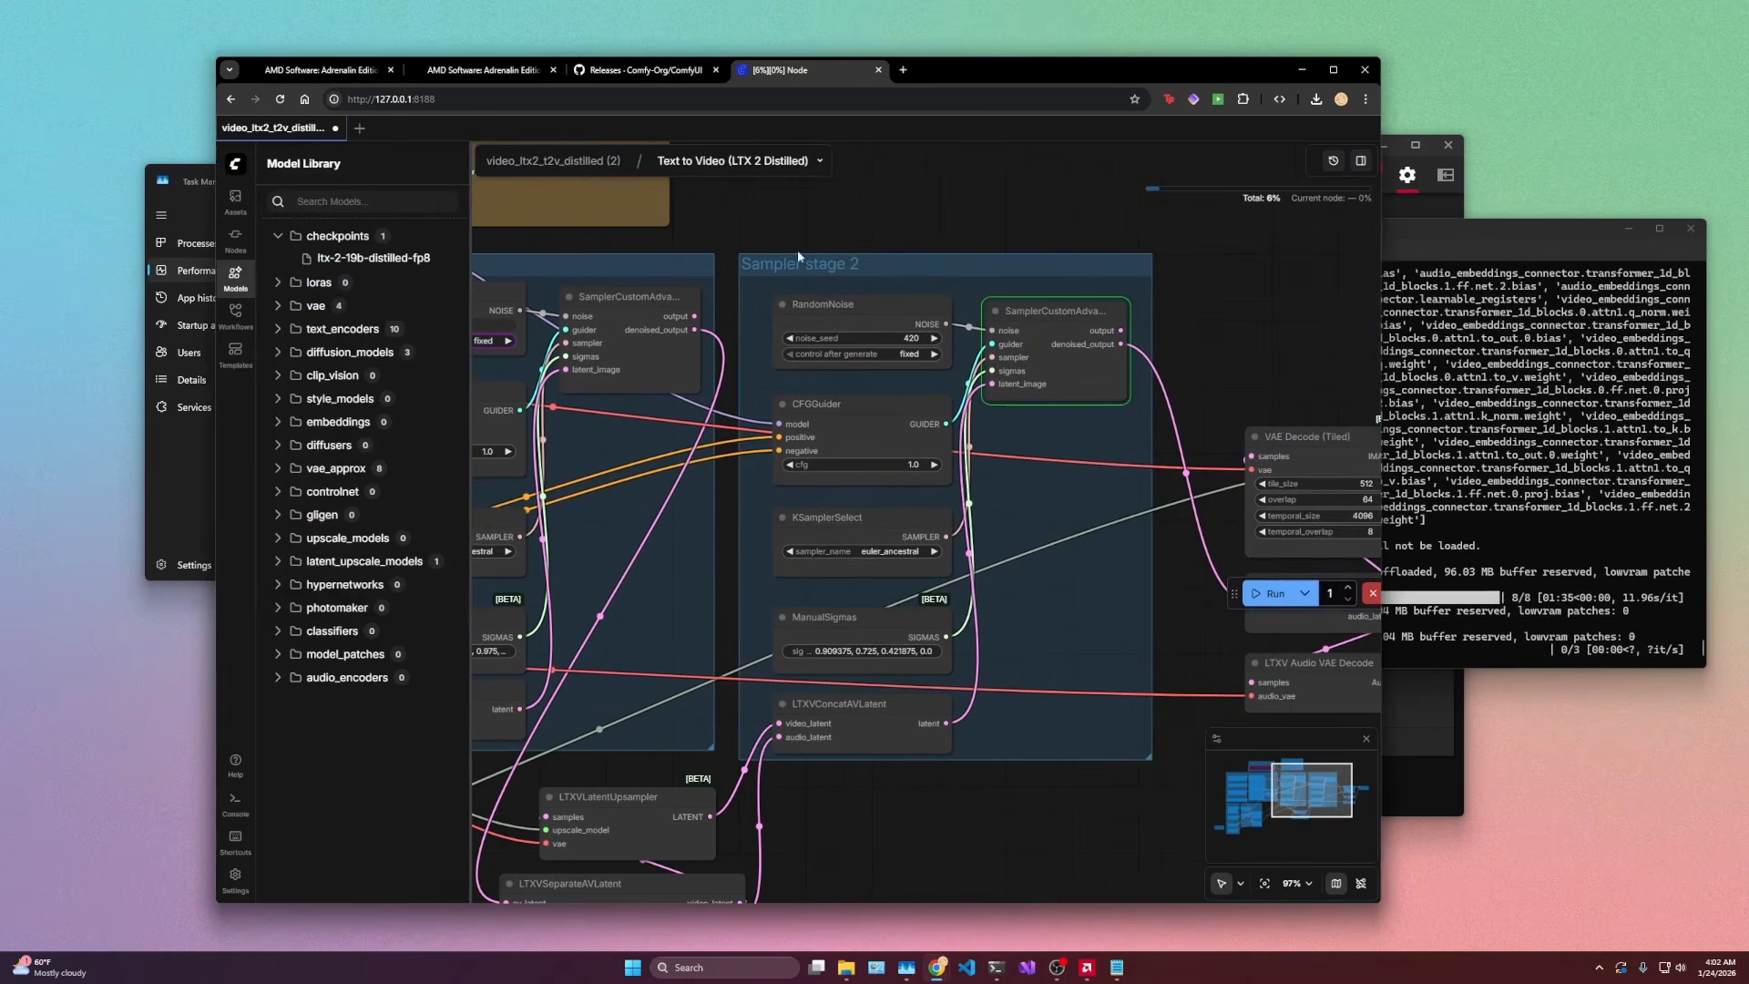
drag(1092, 191, 1092, 227)
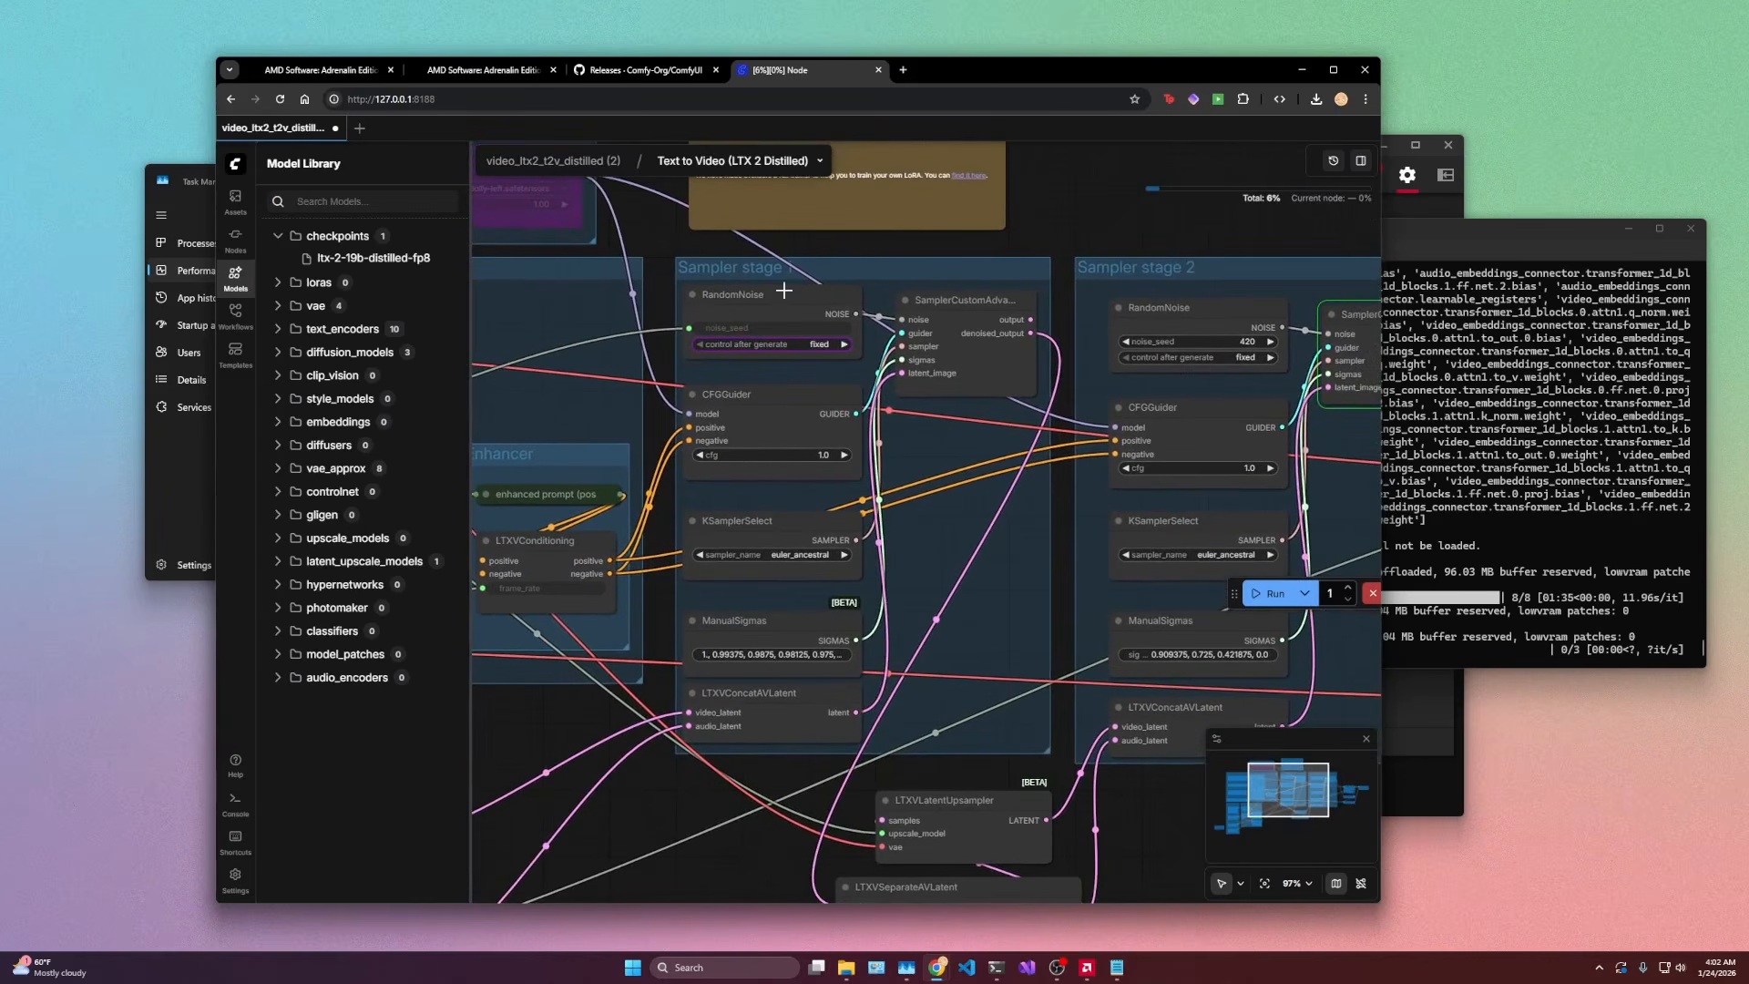
click(817, 268)
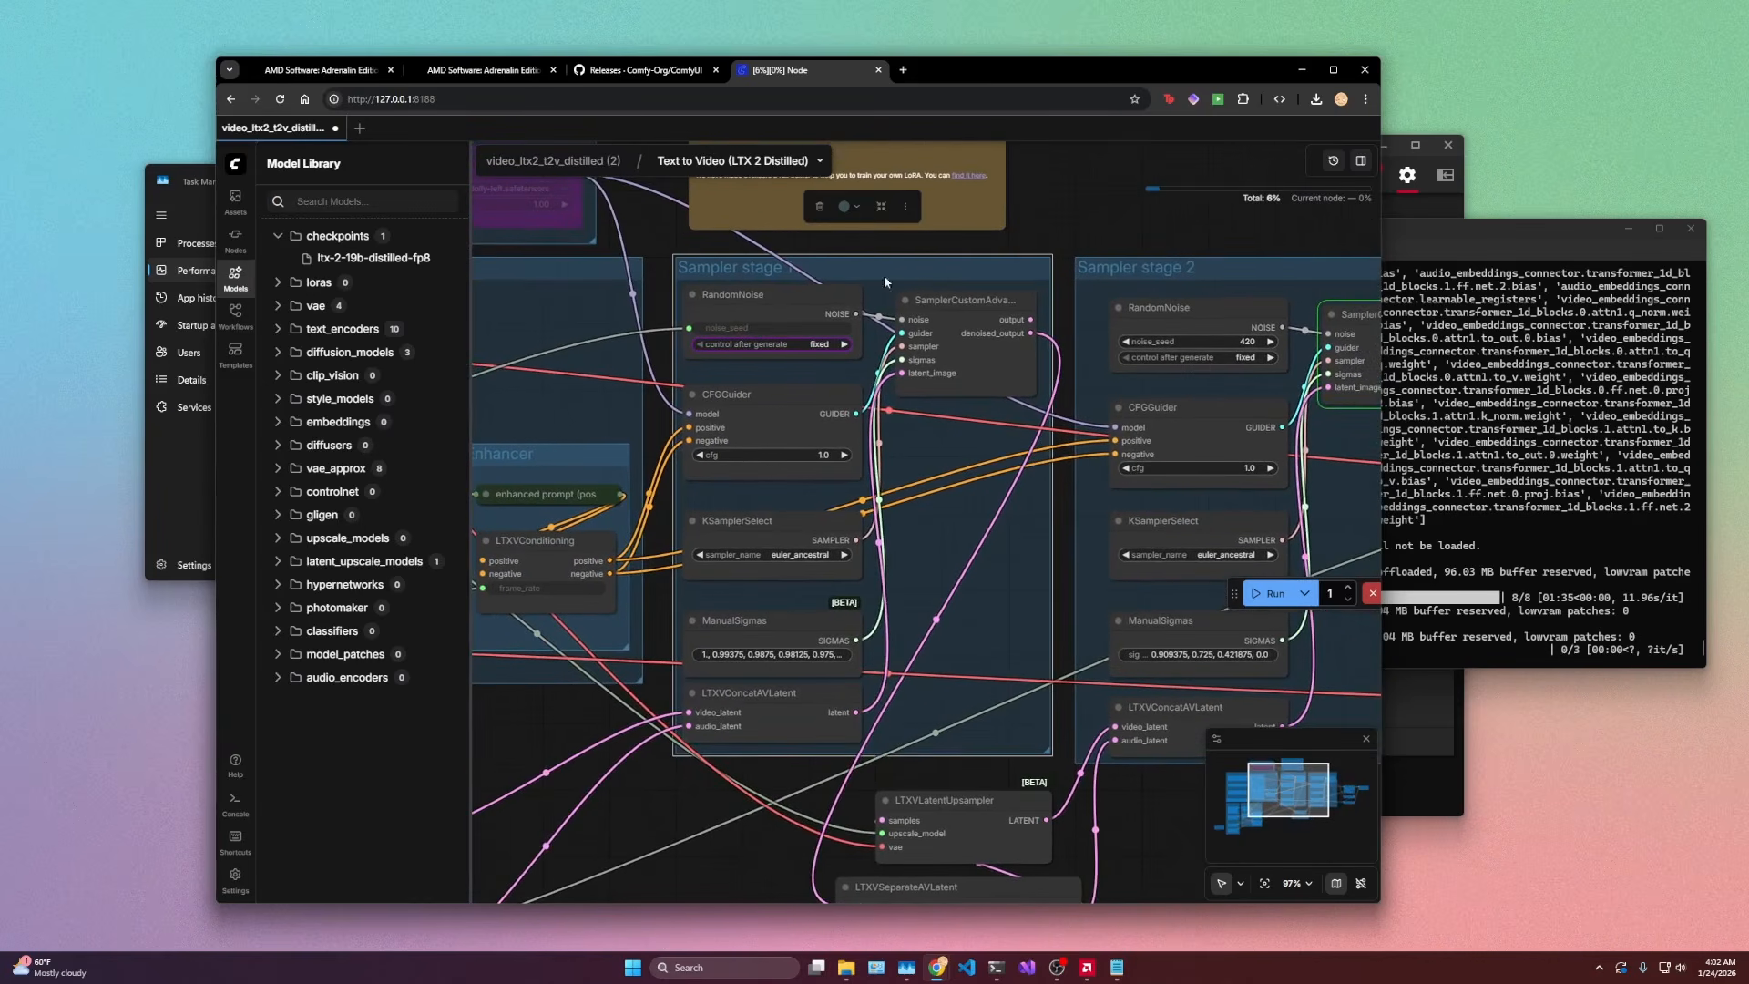
drag(878, 281, 1026, 212)
drag(1172, 342, 850, 289)
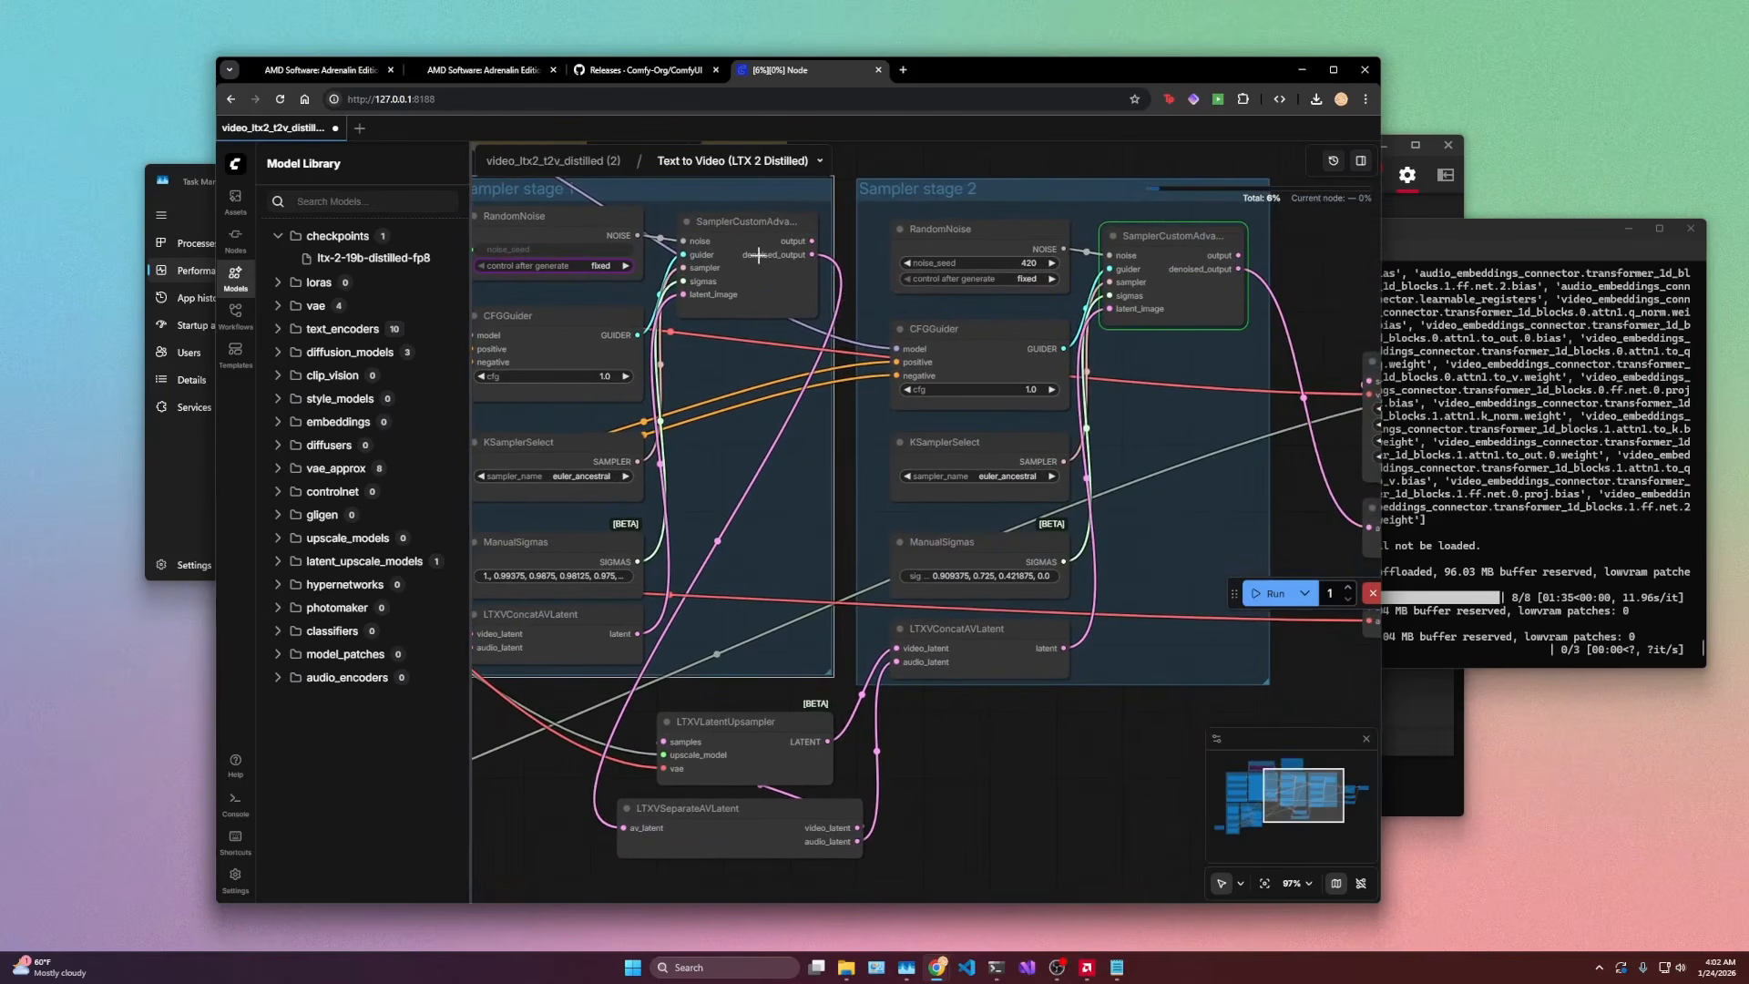
drag(839, 359, 643, 410)
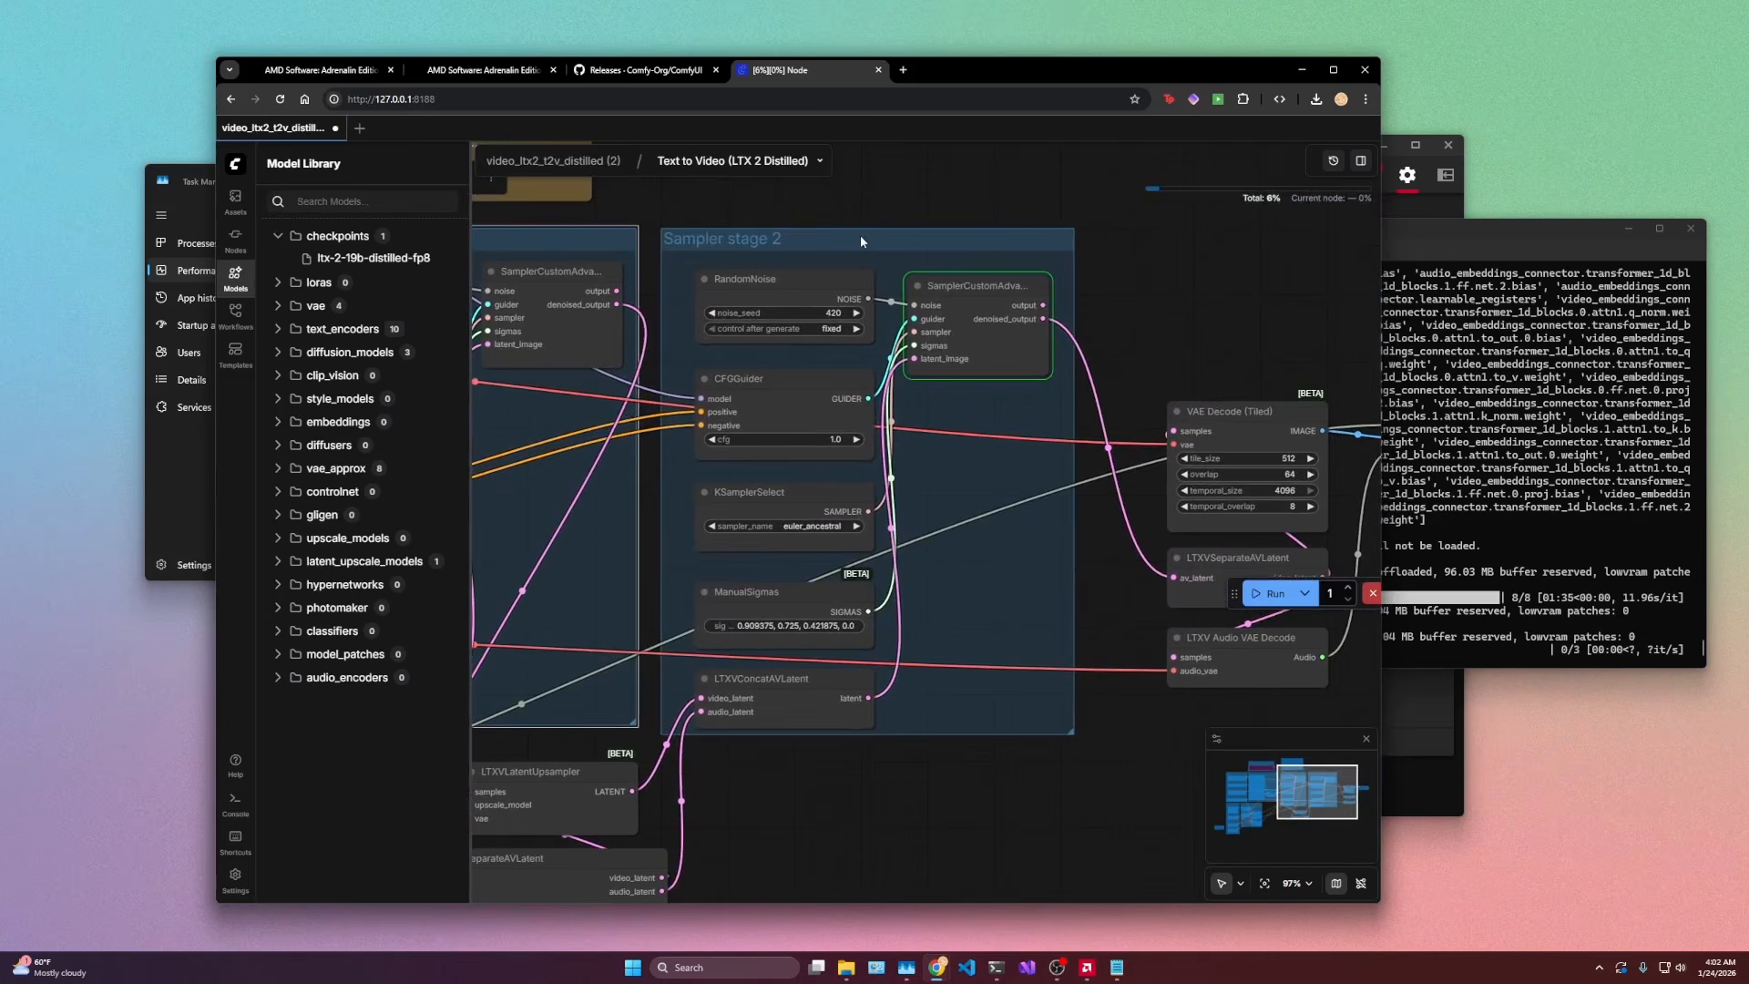
Step: Monitor the Sampler stage 2 group, the console's sampling progress and GPU 1 memory usage in Task Manager during generation
mouse_move(861, 238)
mouse_down()
mouse_move(839, 240)
mouse_move(860, 236)
mouse_up()
drag(1187, 290, 1158, 286)
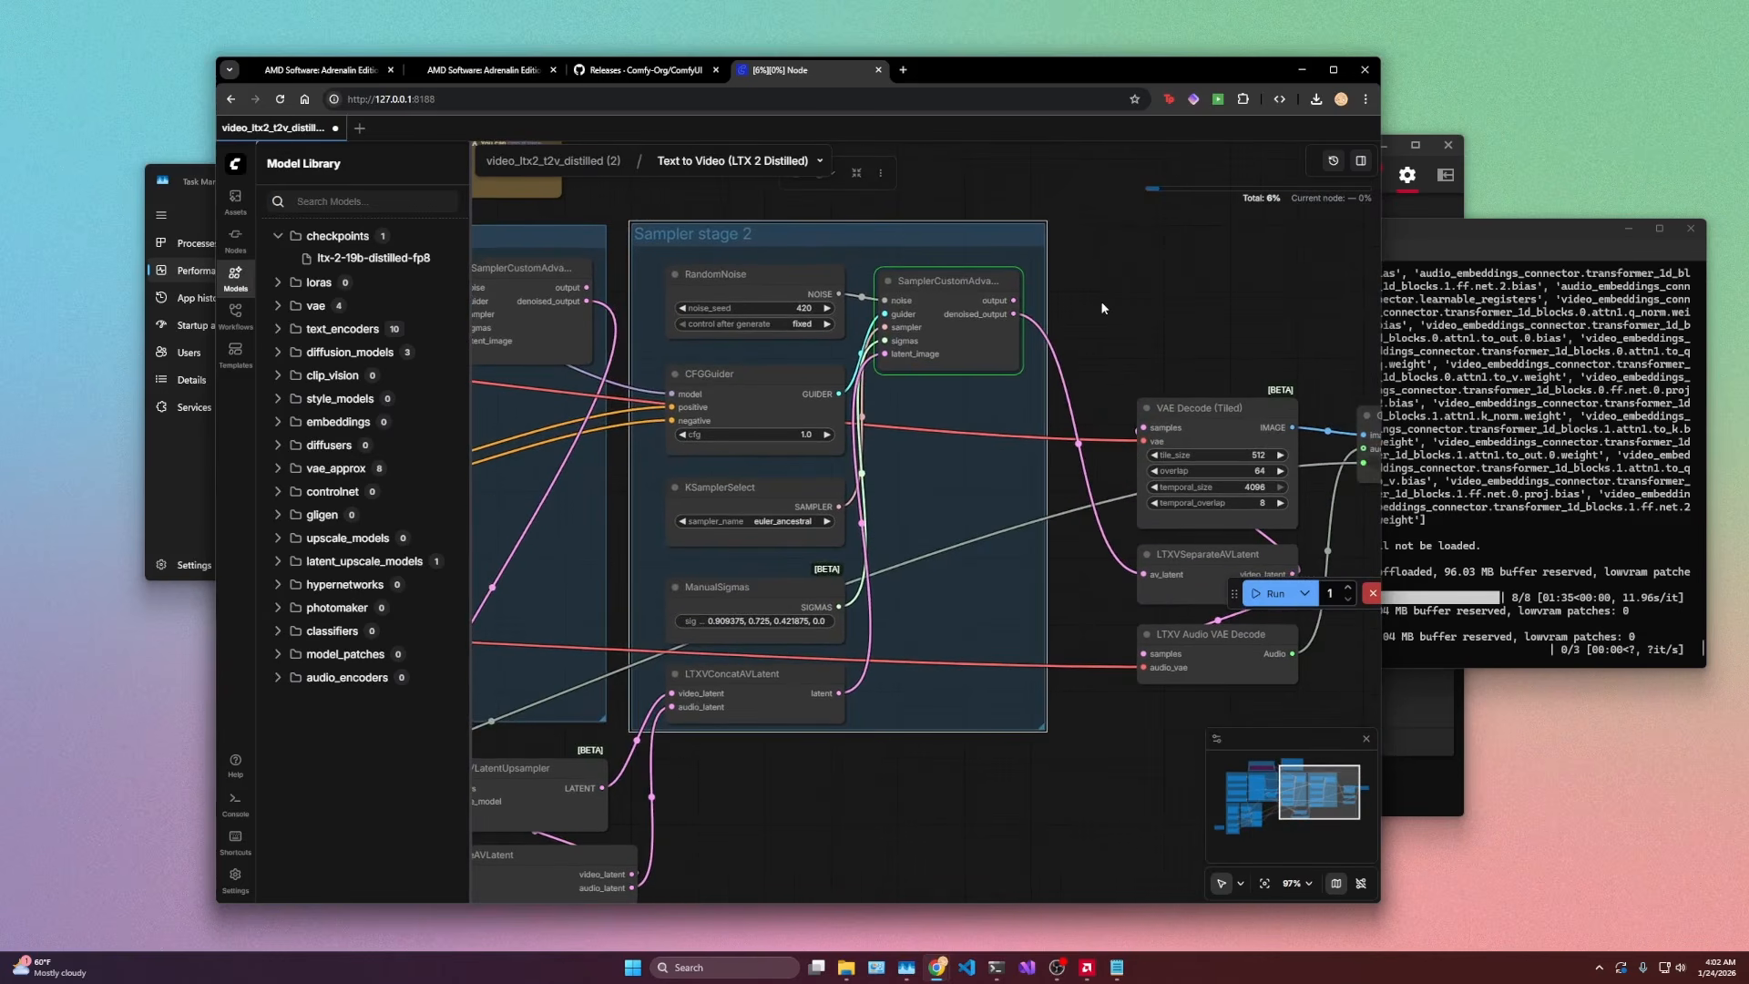
drag(1448, 239, 1261, 237)
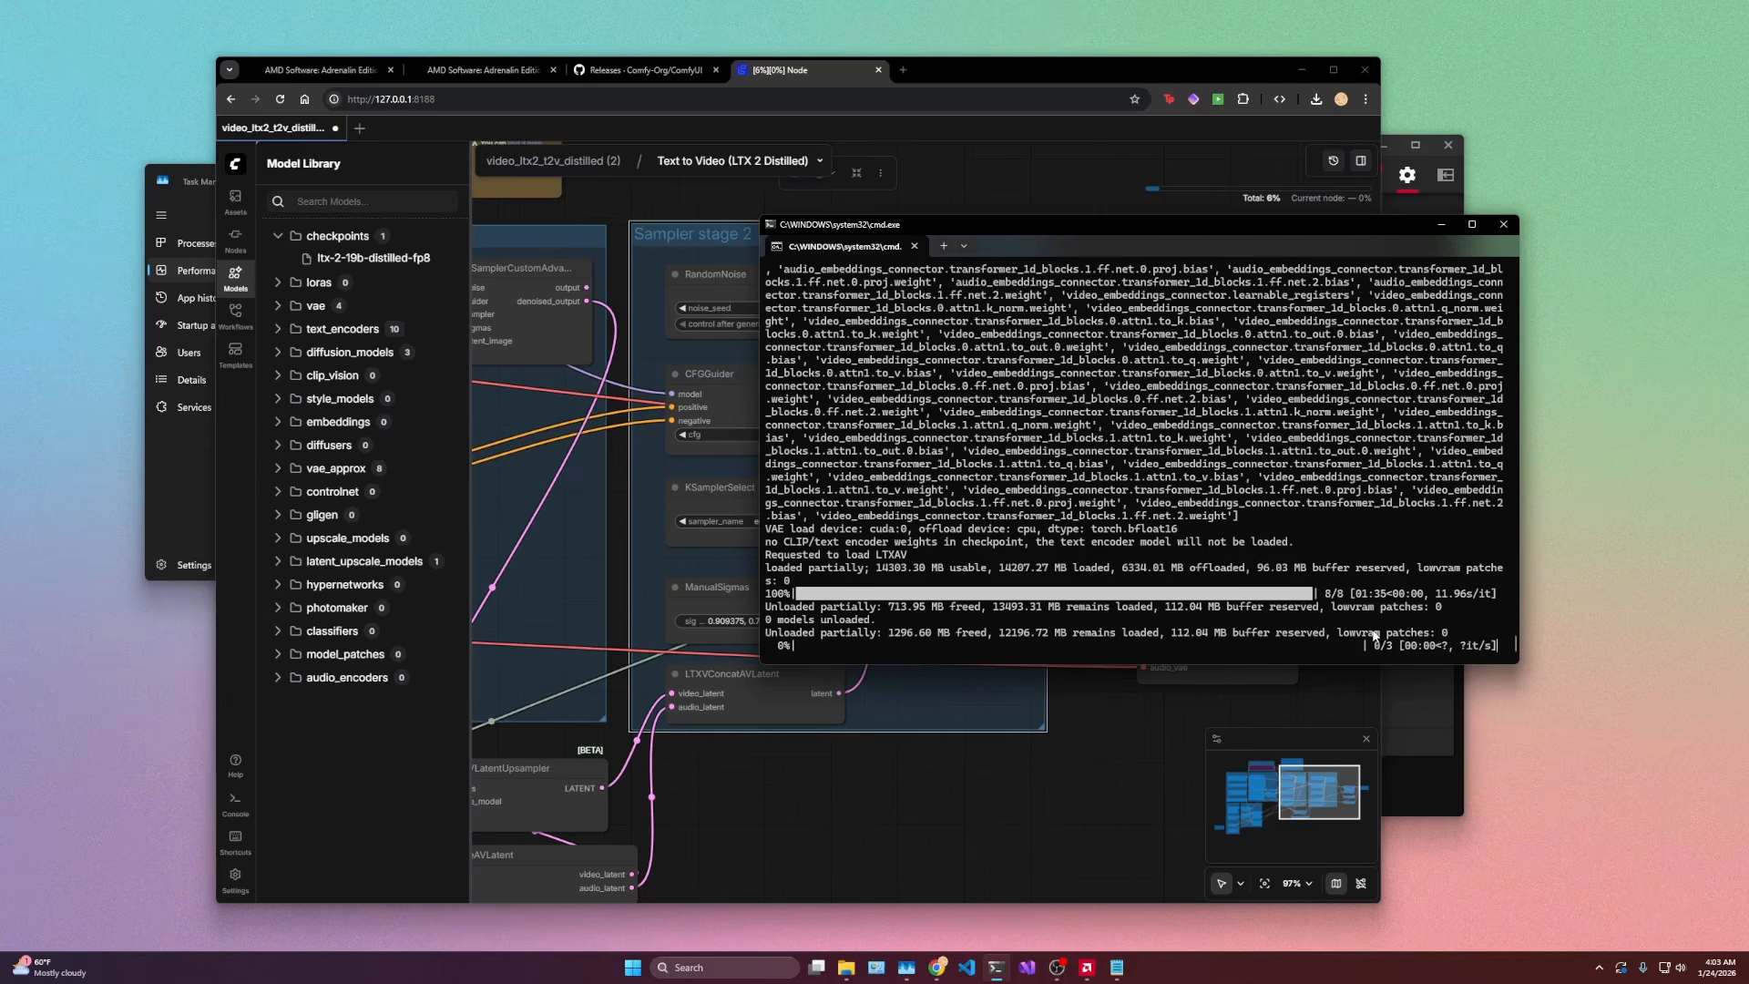
key(alt+Tab)
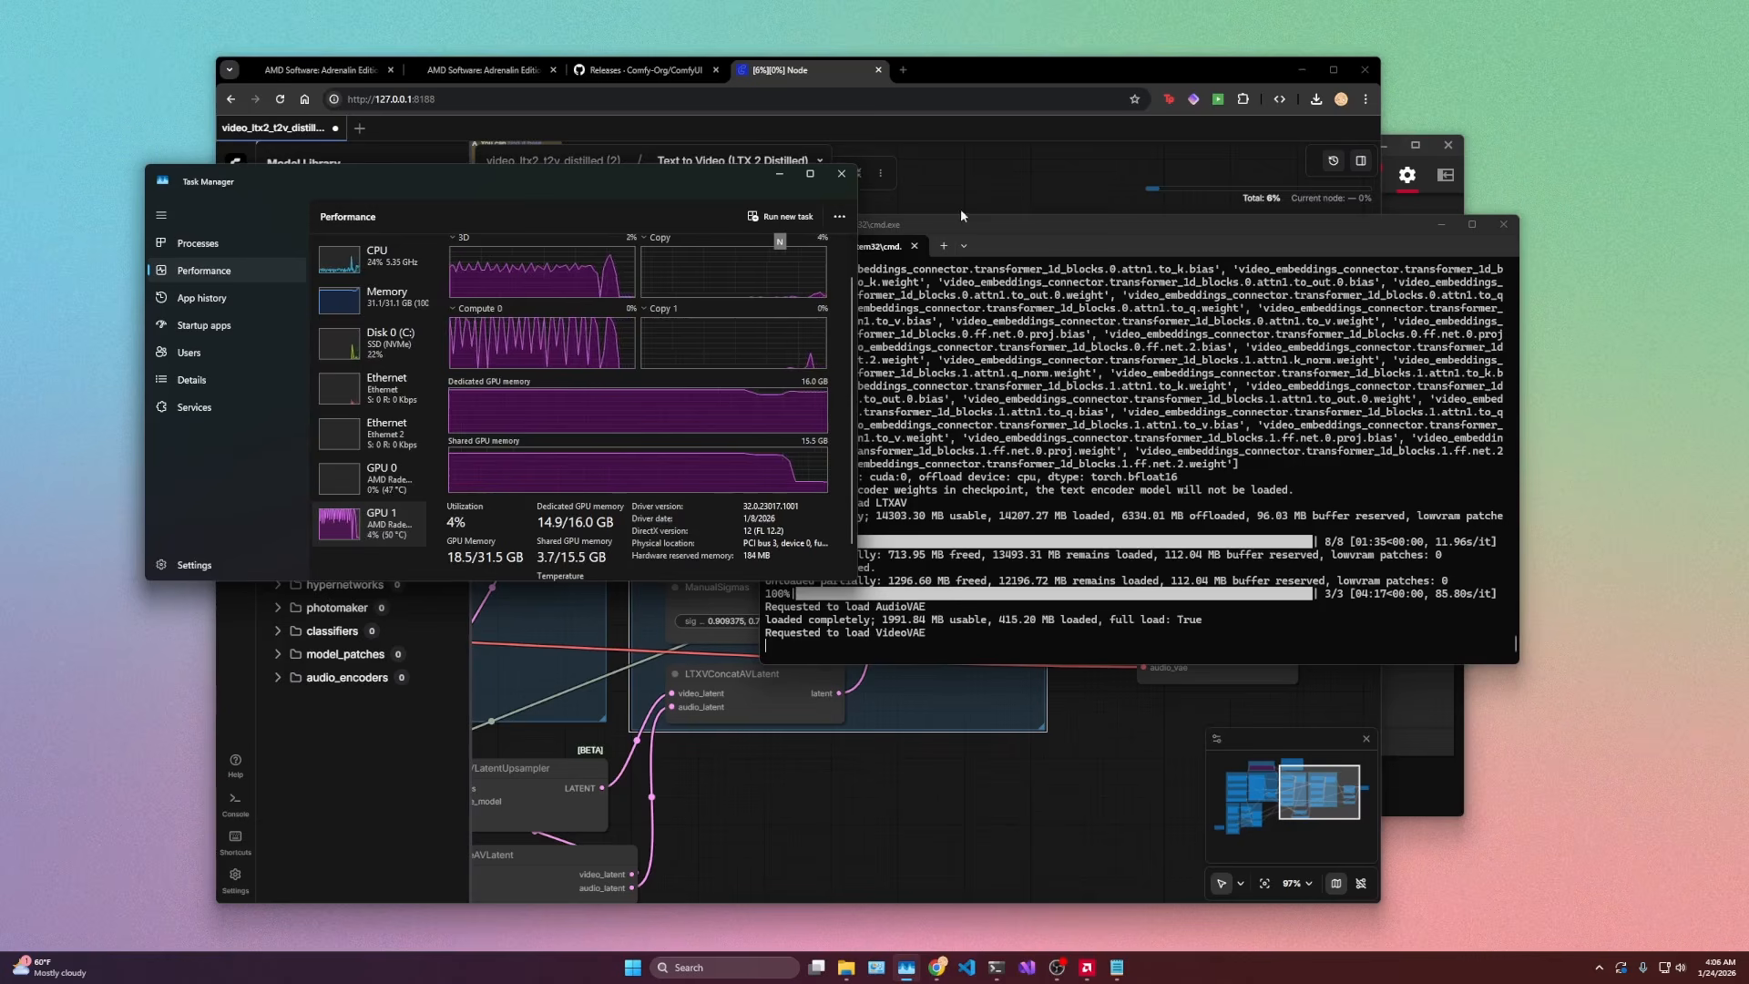
drag(612, 178, 572, 177)
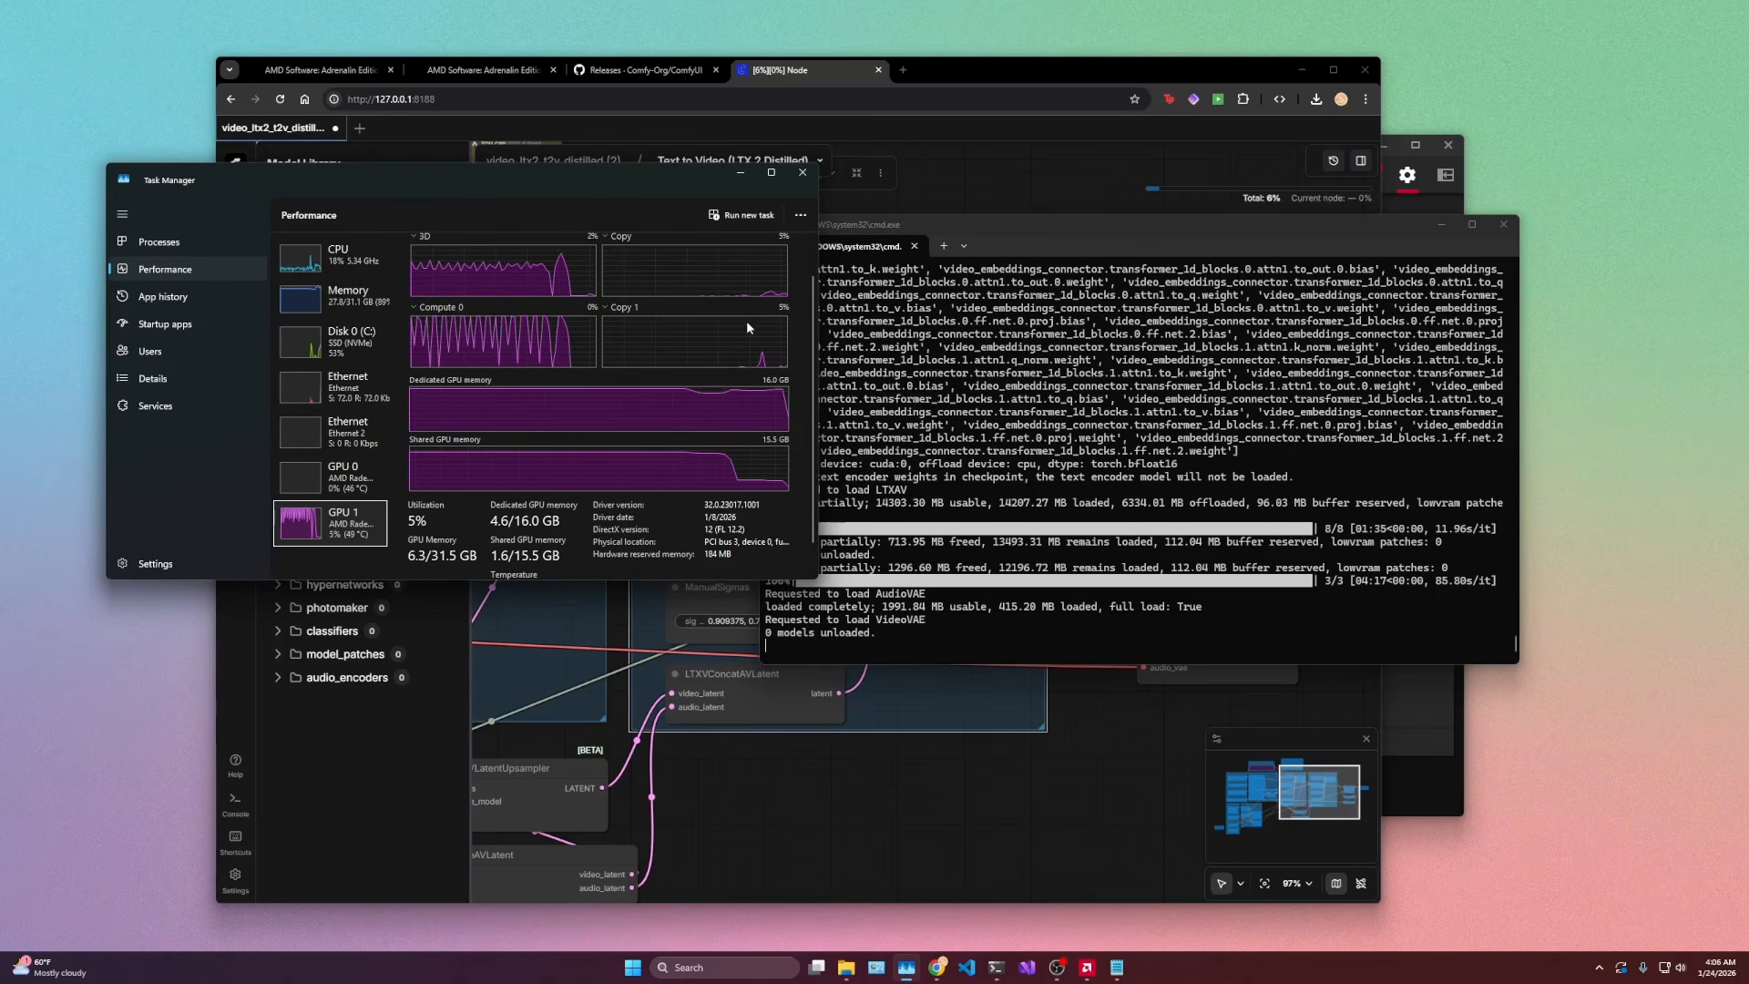
Step: Follow the running VAE Decode (Tiled) node in the Text to Video subgraph and check GPU 1 activity in Task Manager
click(601, 155)
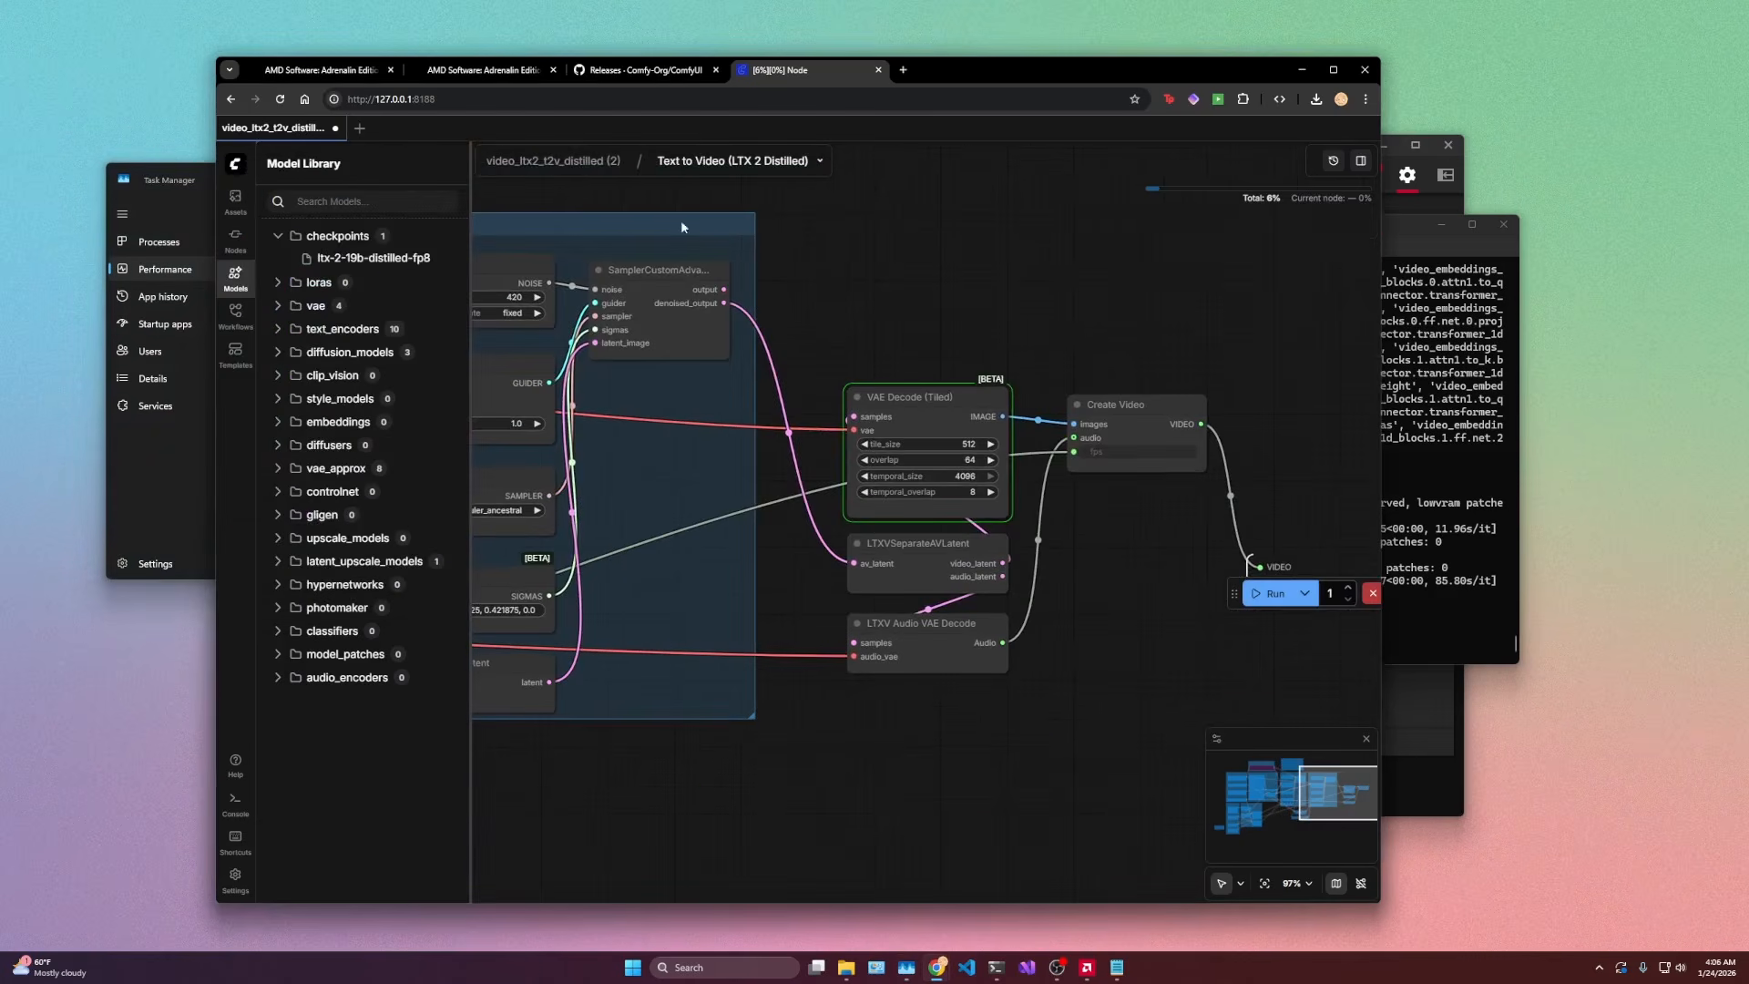
click(592, 174)
scroll(1338, 373, up, 8)
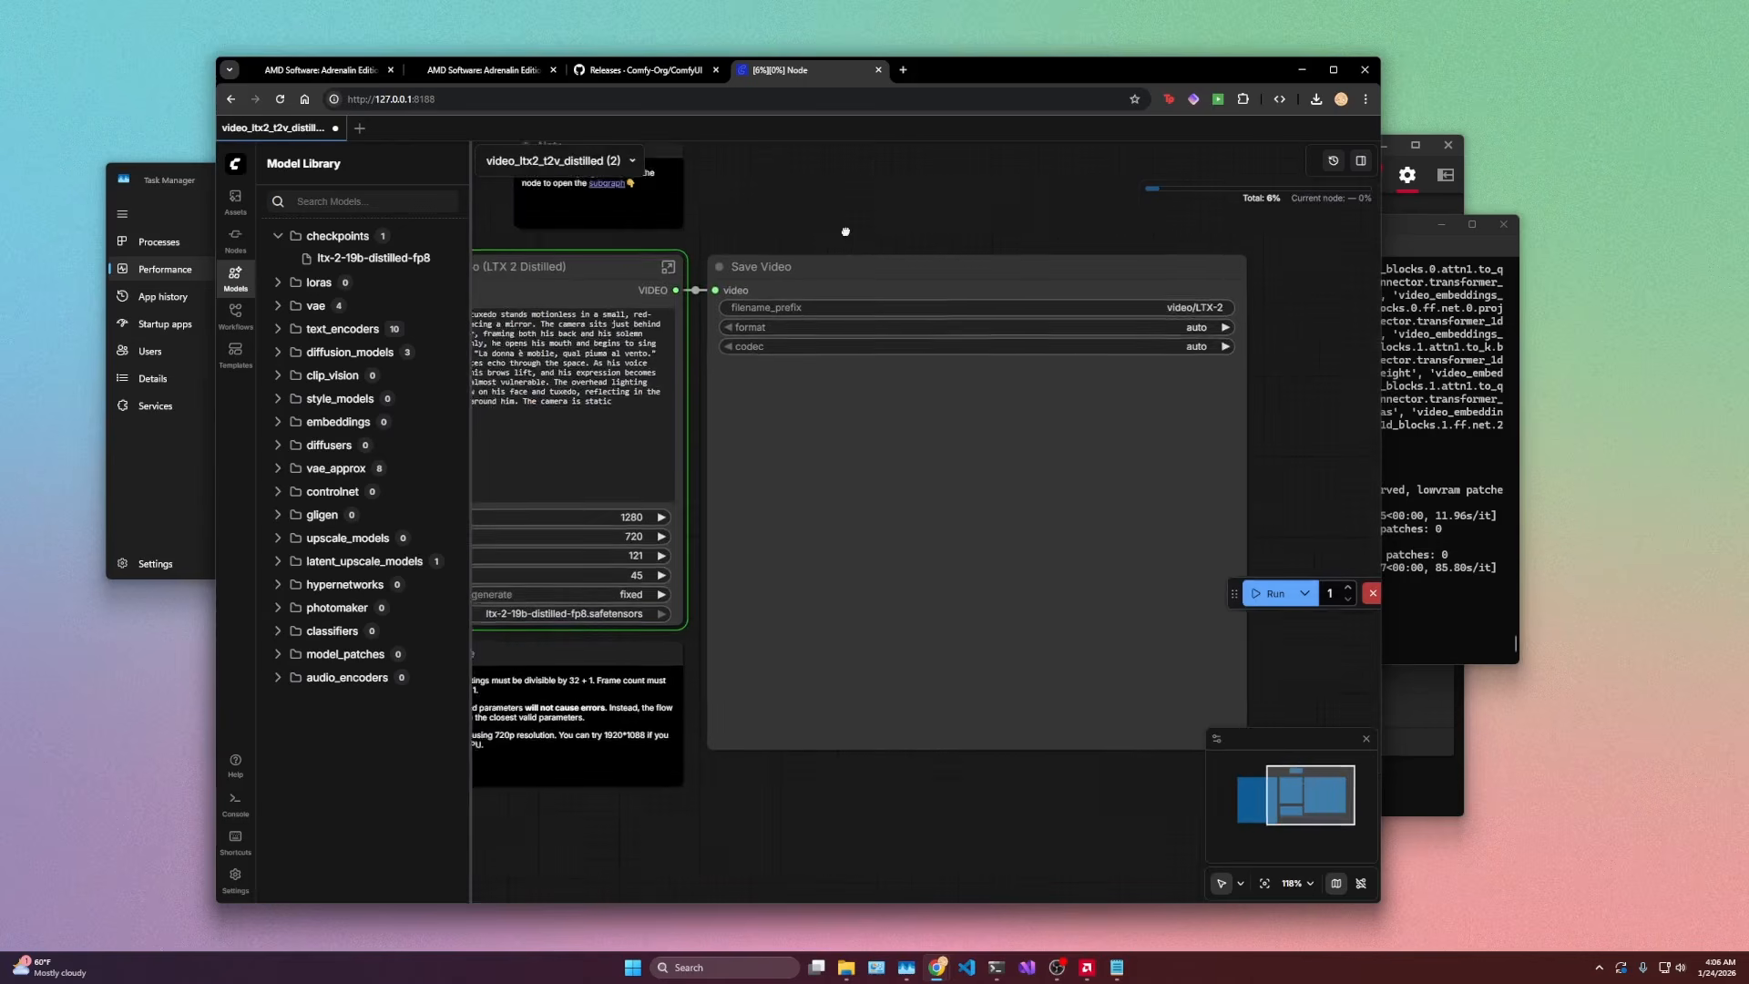
click(1421, 456)
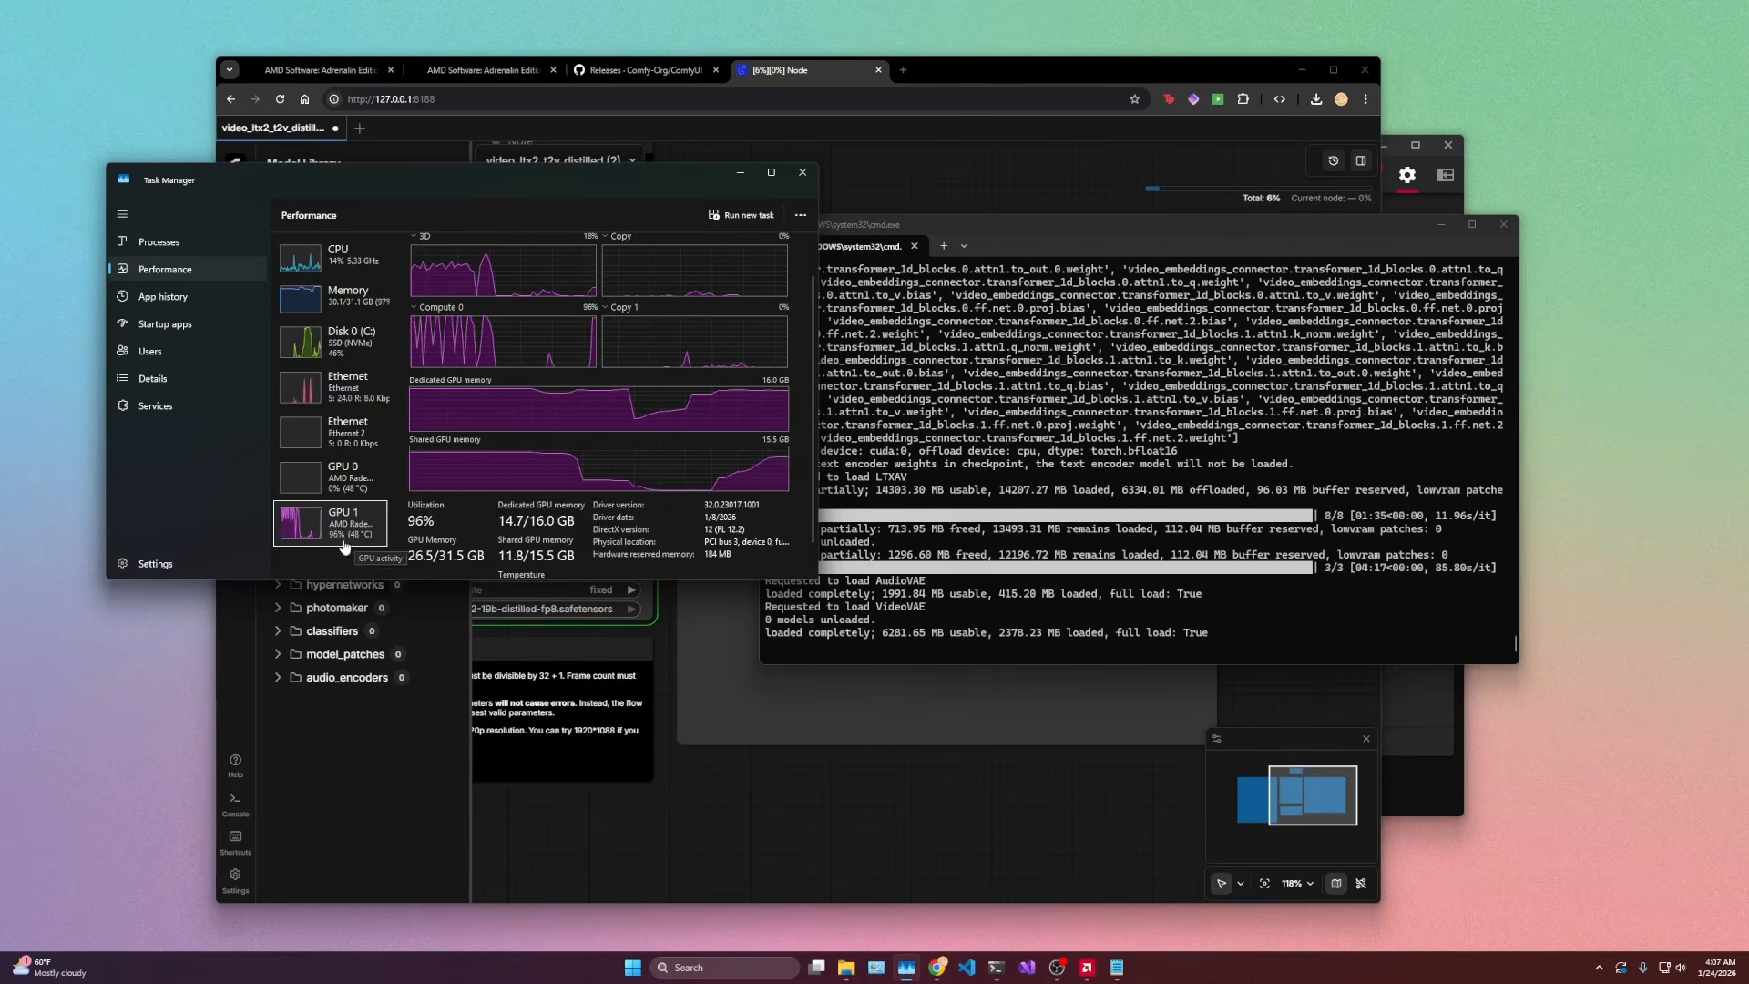
click(565, 693)
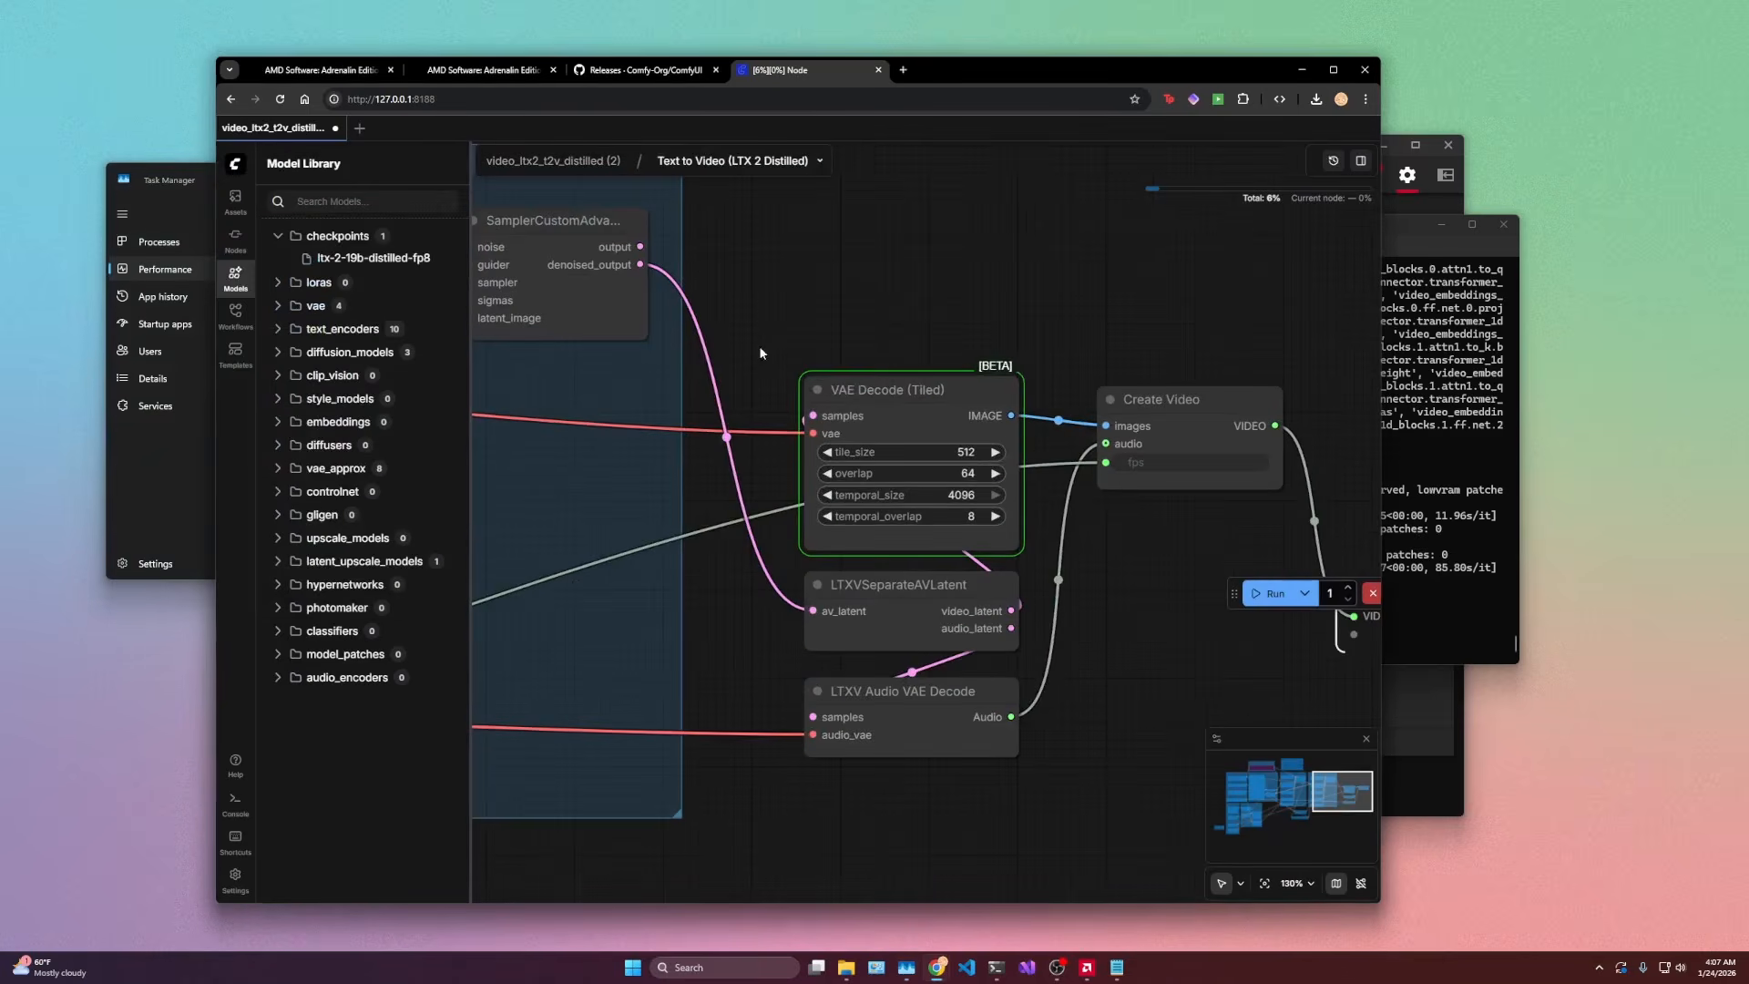
drag(758, 346, 840, 375)
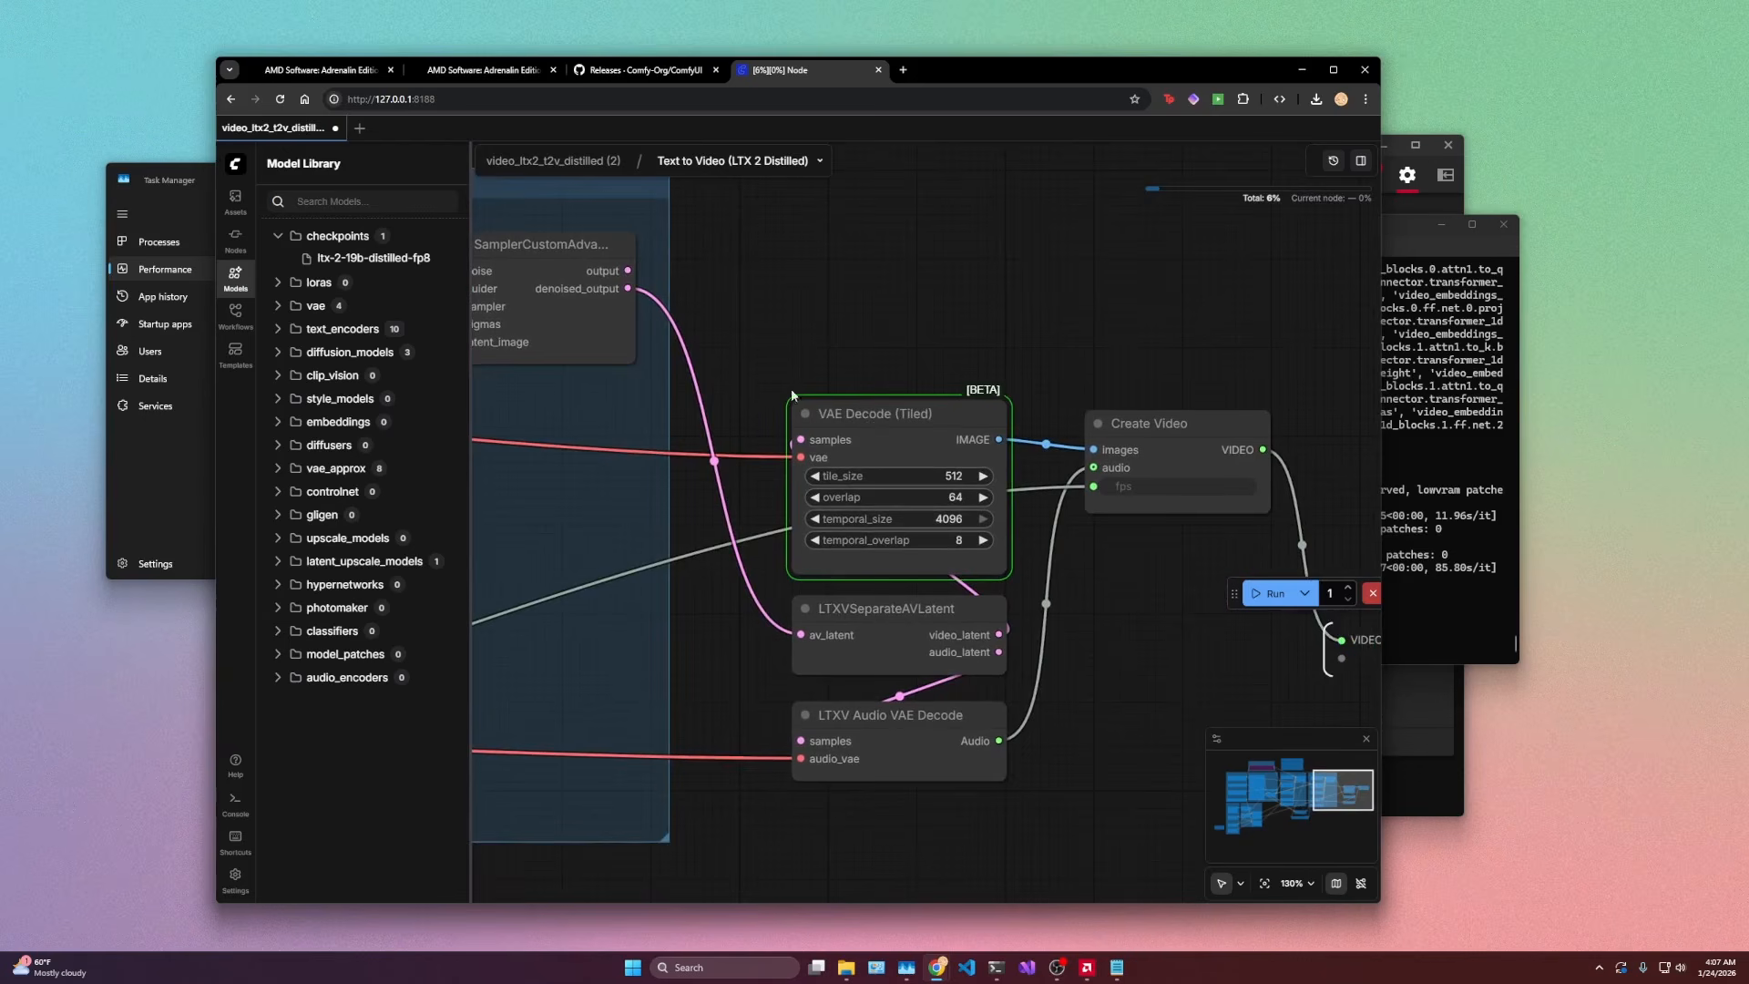
Step: Return to the main workflow and play the generated video in the Save Video node alongside its prompt
key(Escape)
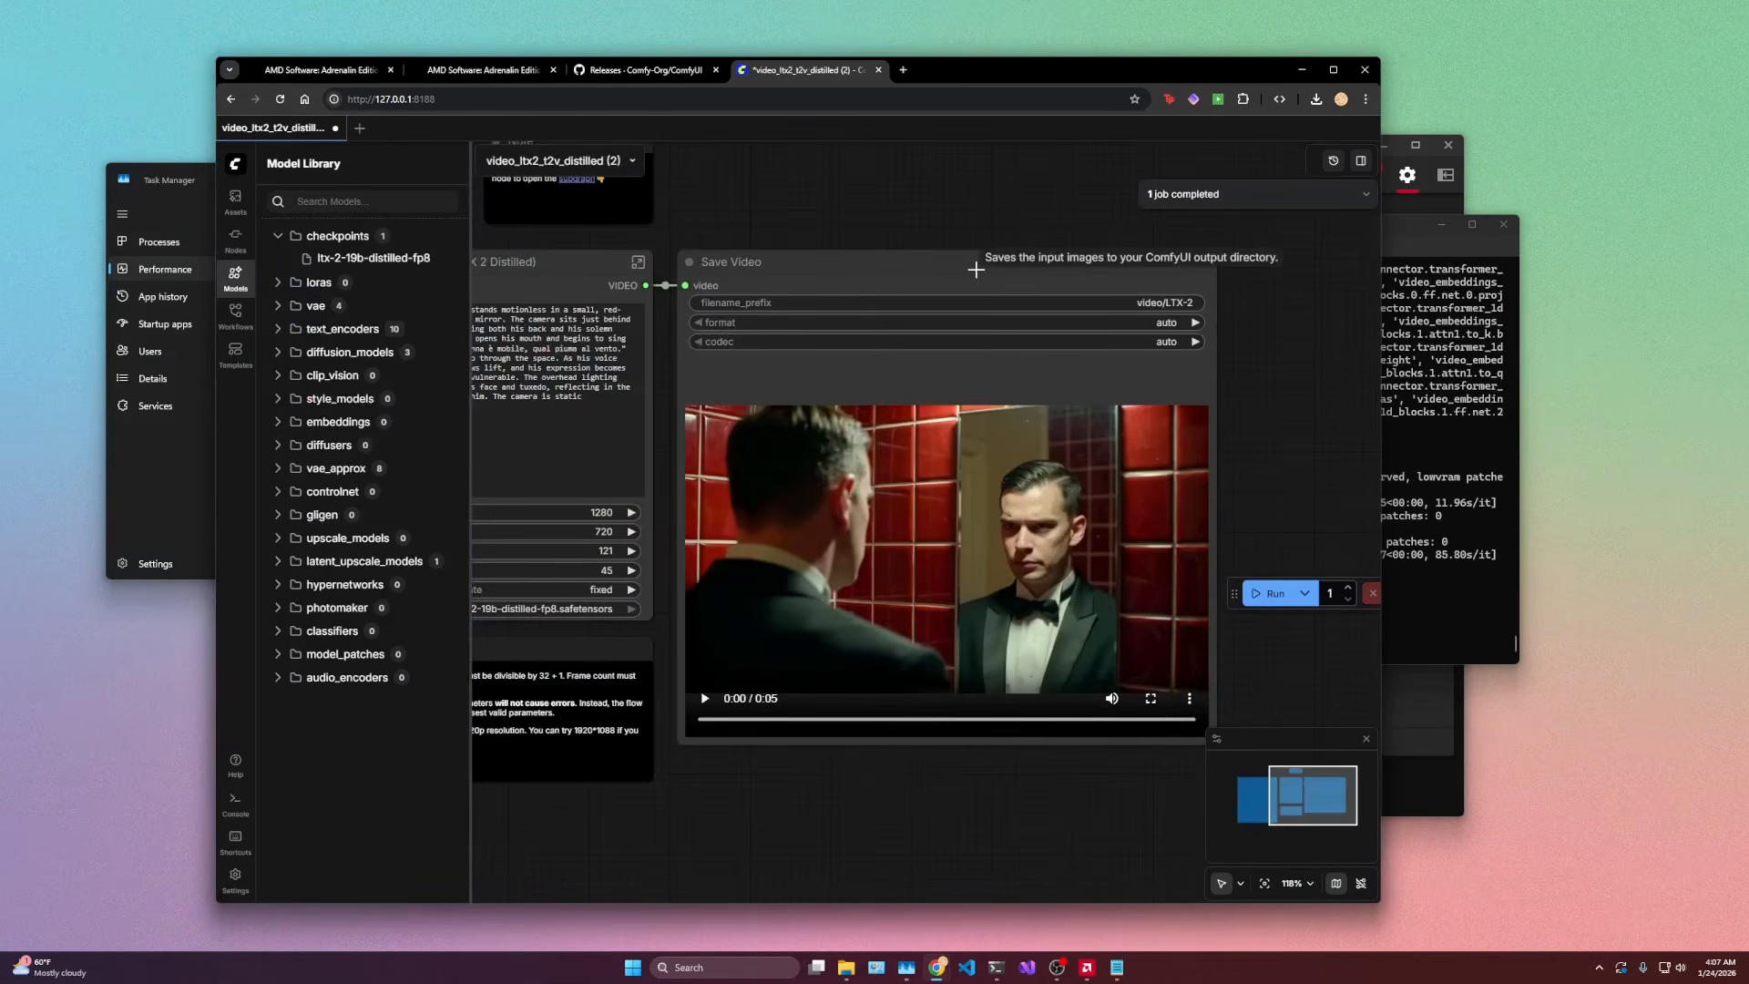
scroll(543, 280, left, 2)
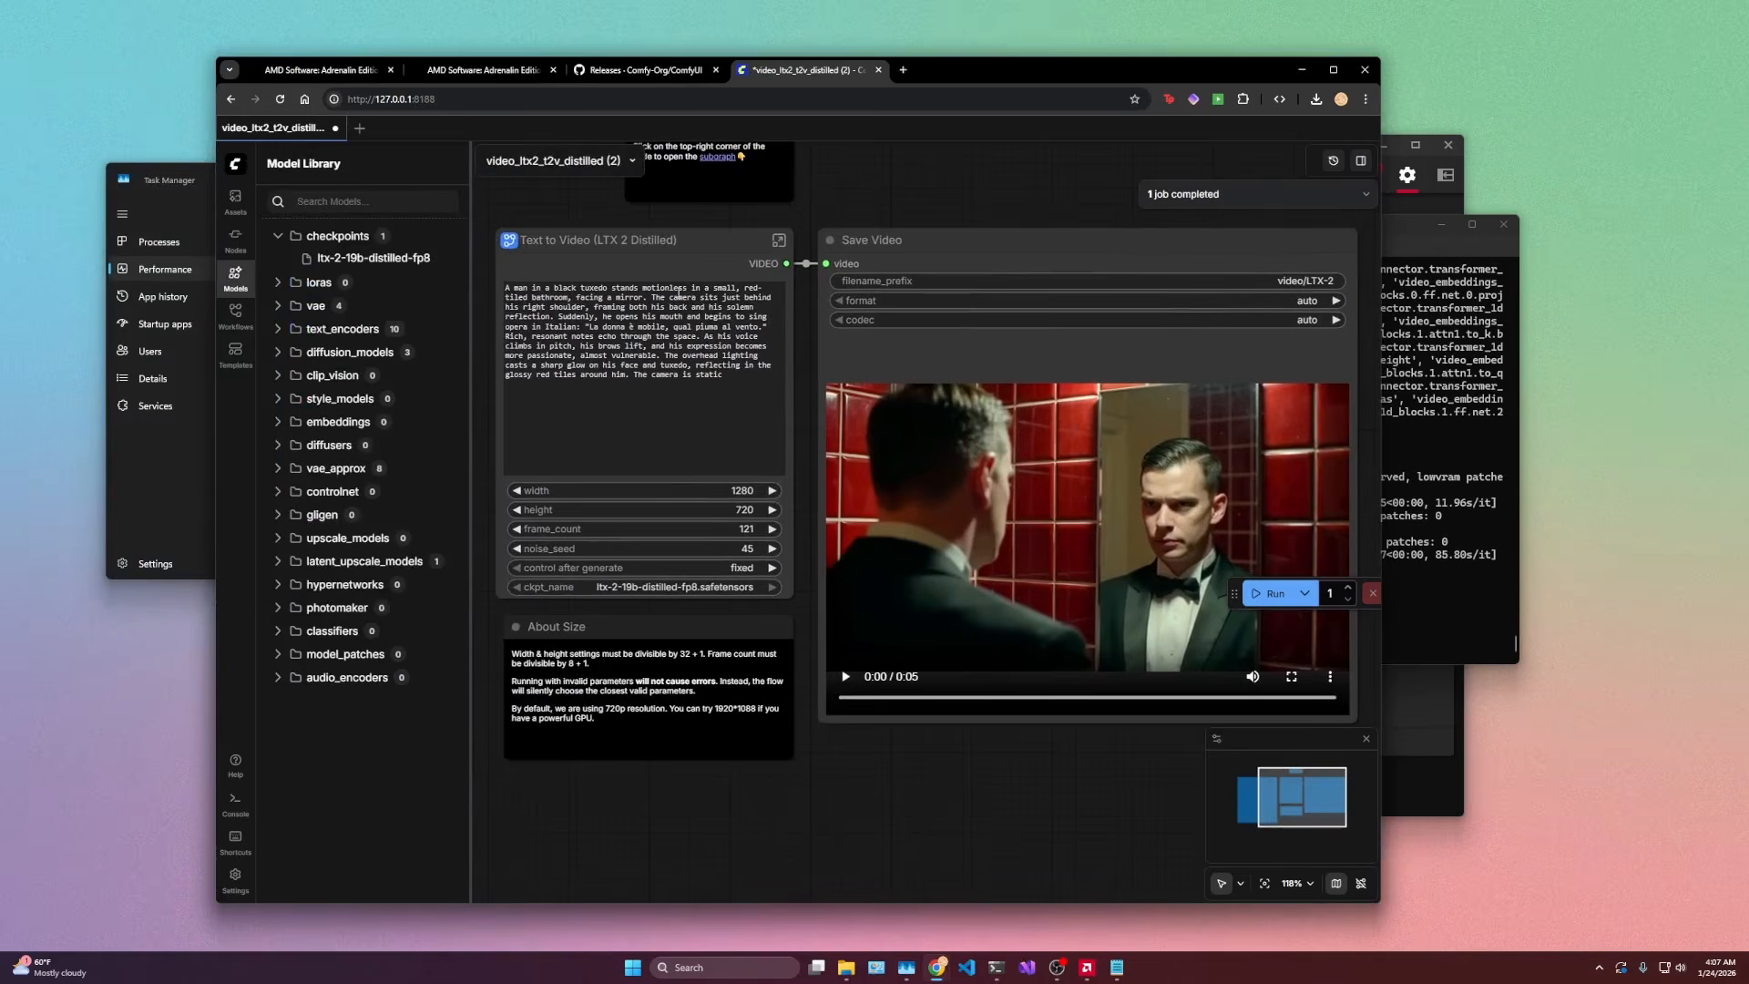
drag(1059, 737, 839, 673)
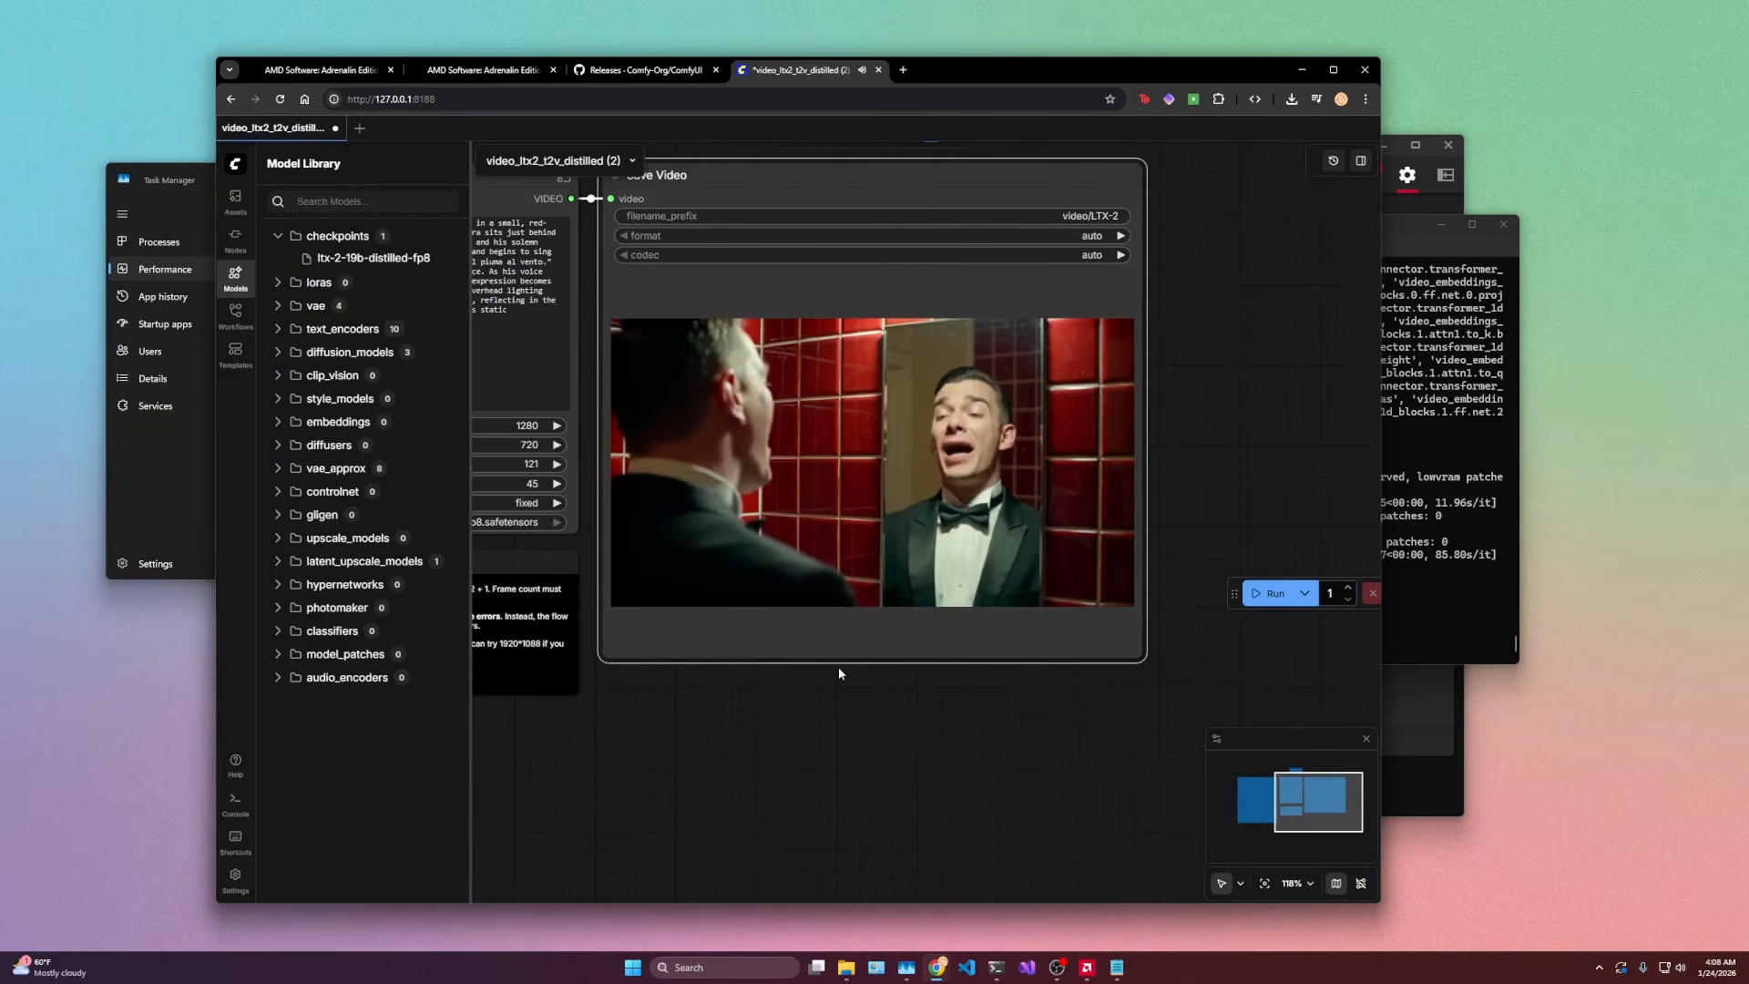
scroll(839, 666, left, 3)
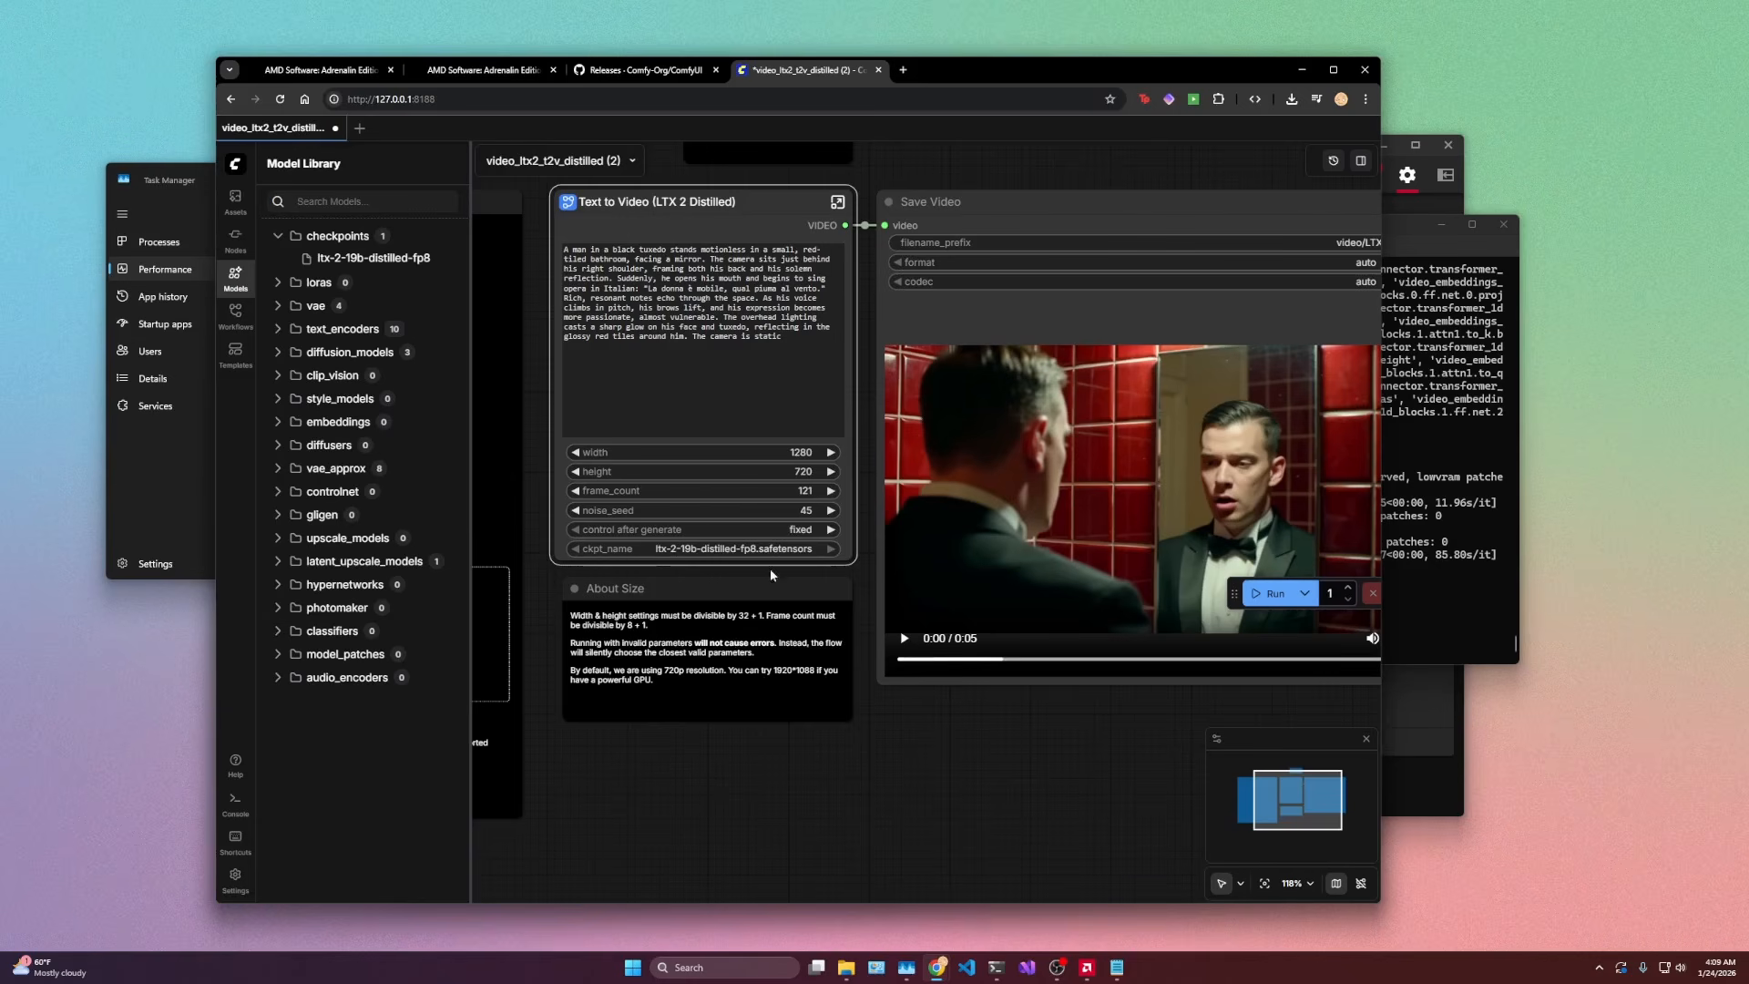
Step: Examine the prompt and model loader nodes inside the Text to Video subgraph
click(838, 203)
scroll(1122, 500, up, 3)
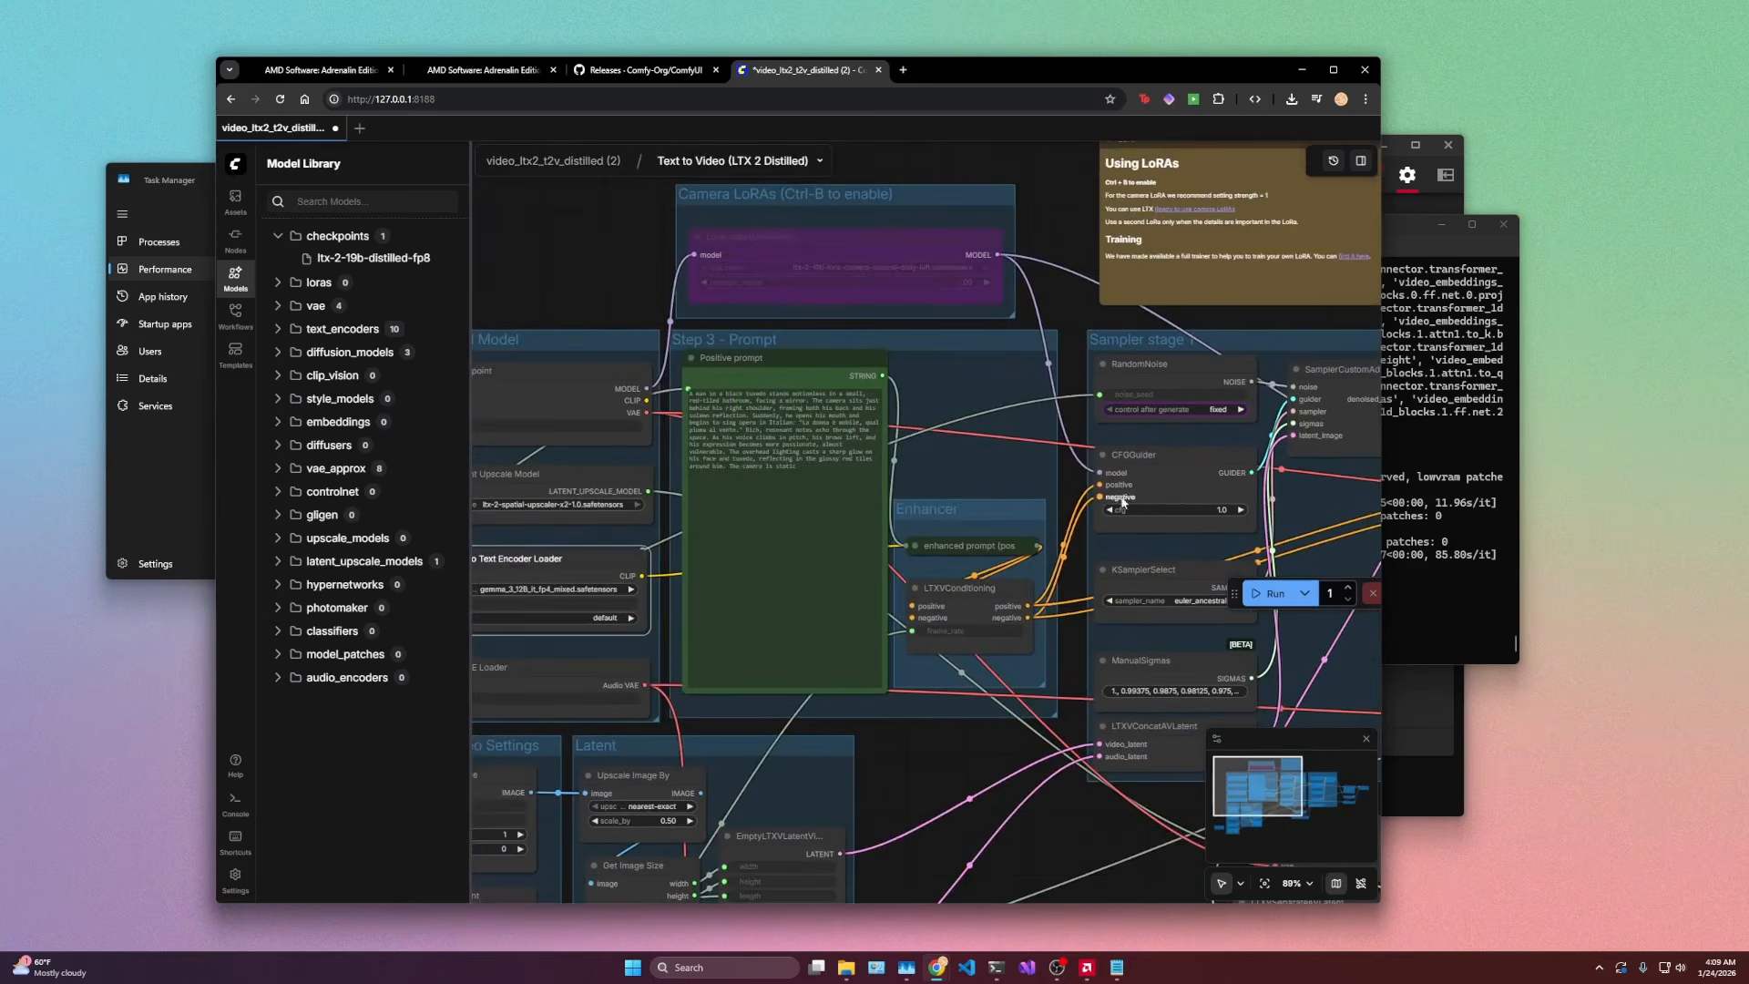
scroll(598, 357, up, 4)
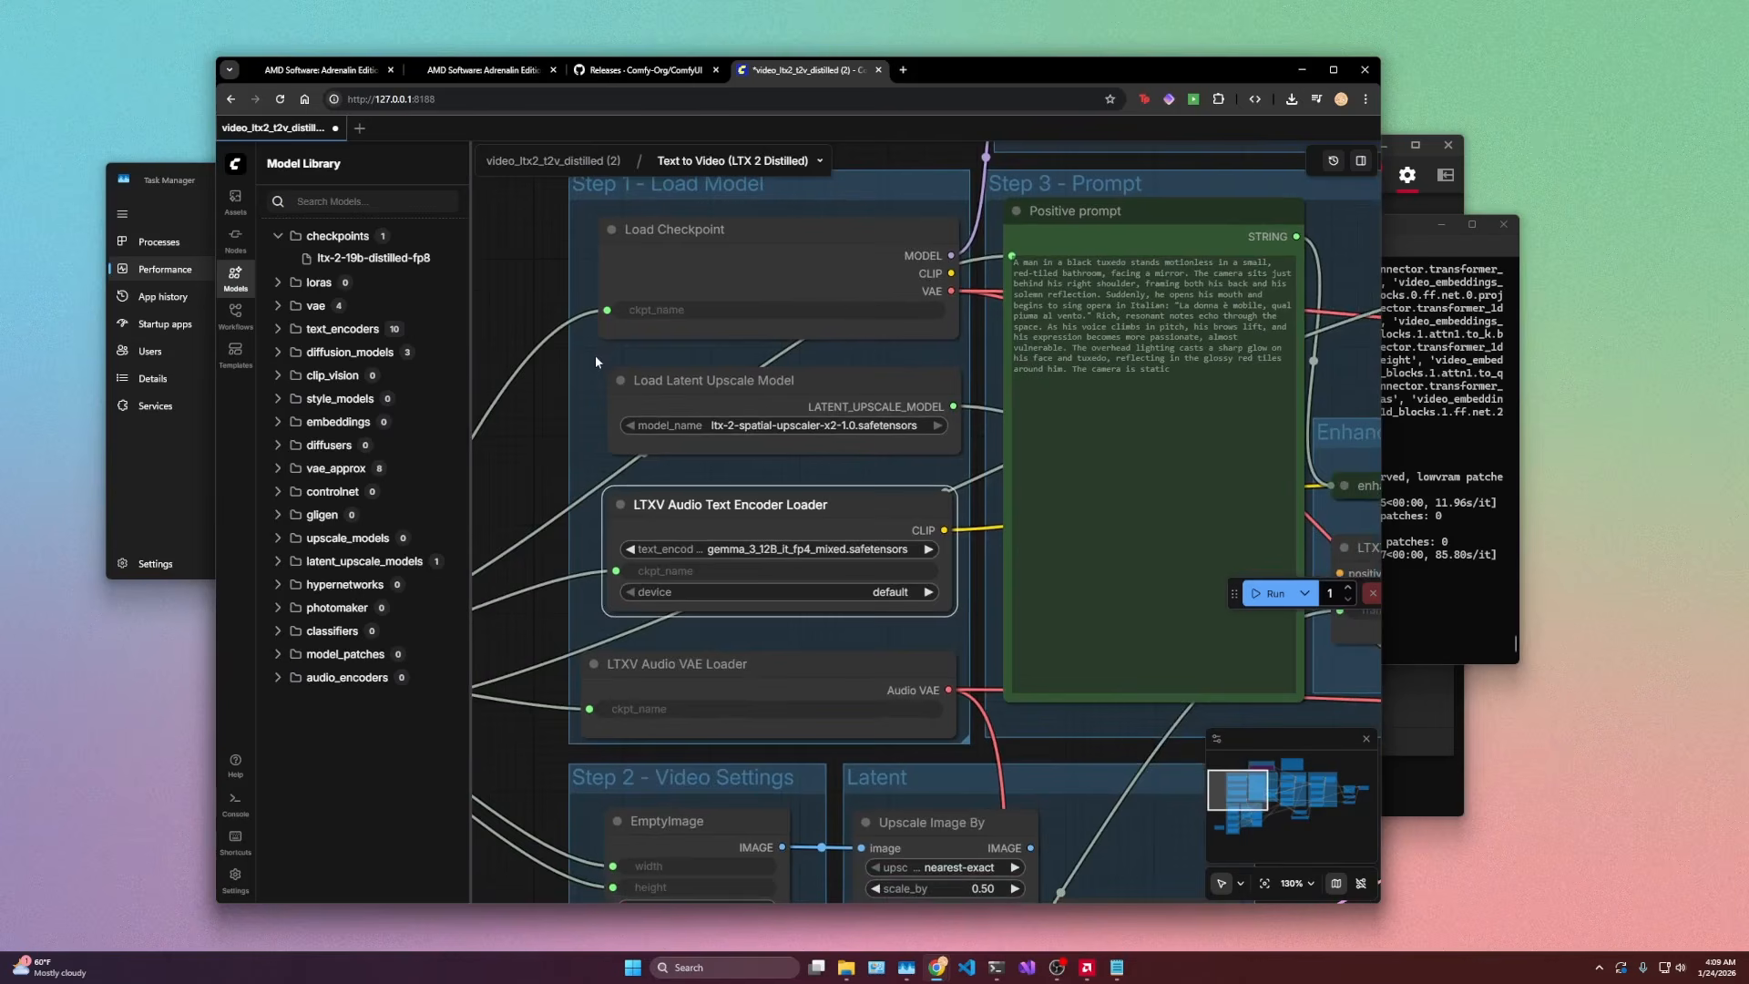
click(528, 160)
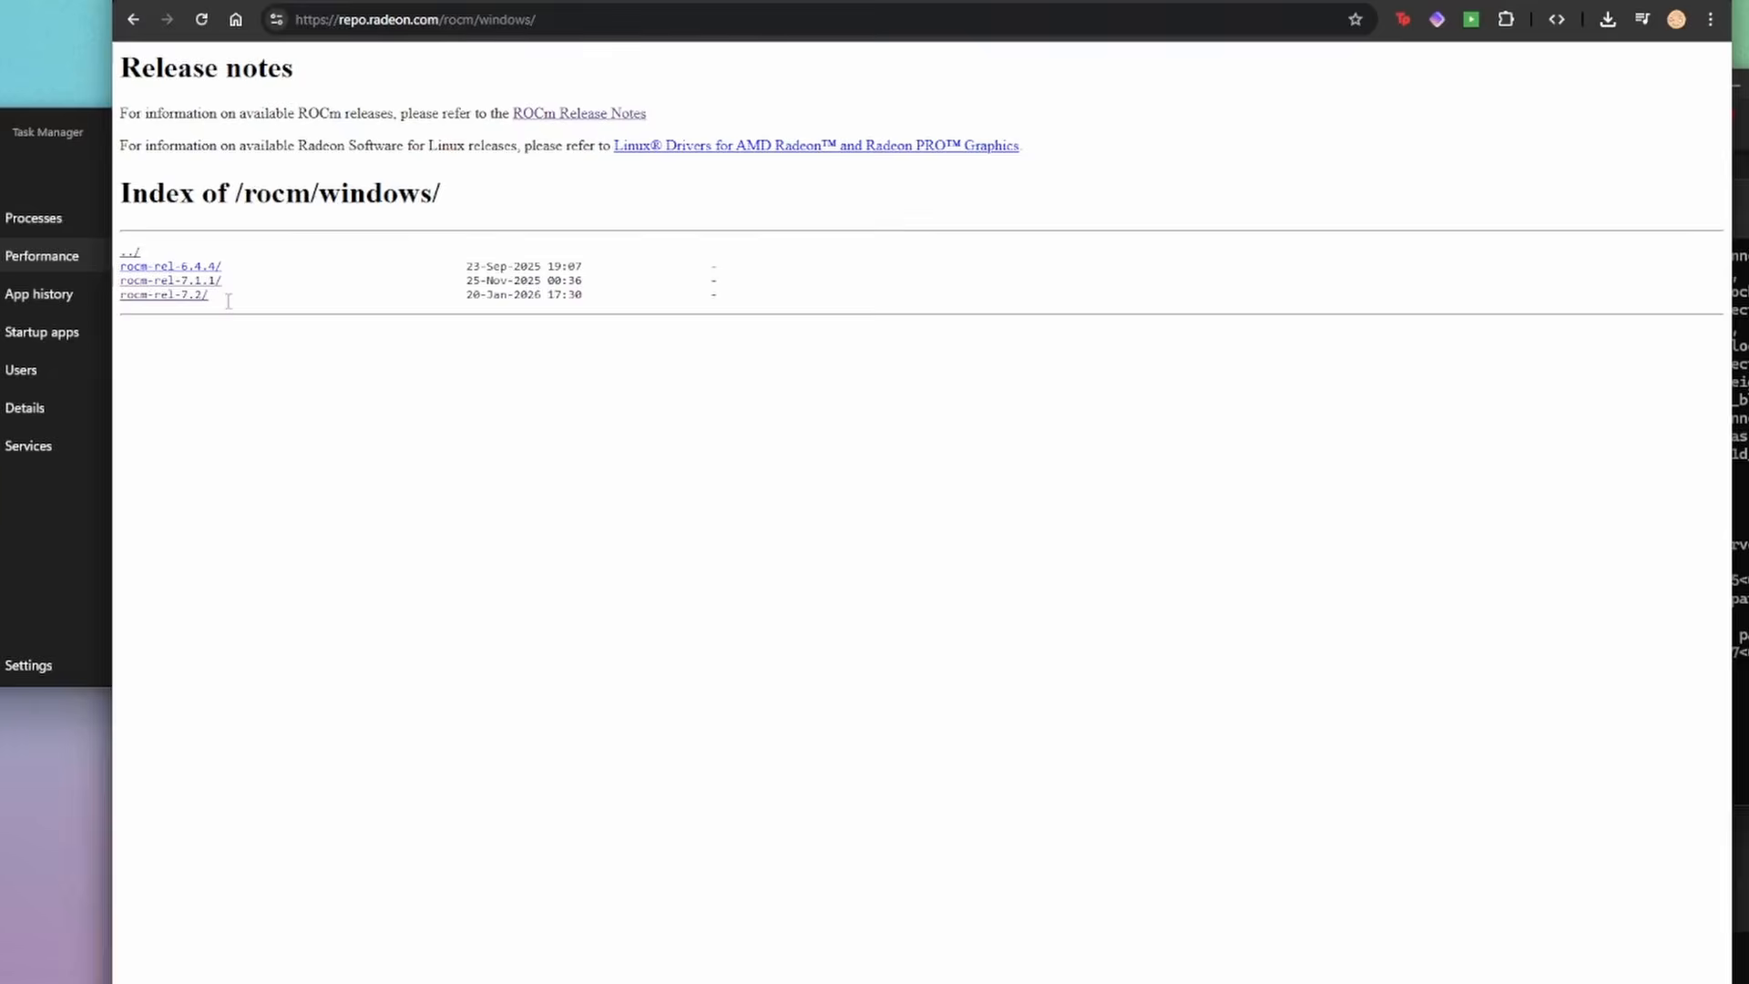
Step: Browse the rocm-rel-7.1.1 and rocm-rel-7.2 listings at repo.radeon.com/rocm/windows and check the ROCm version in the ComfyUI console
drag(299, 297, 227, 311)
click(258, 330)
drag(463, 299, 589, 323)
click(588, 322)
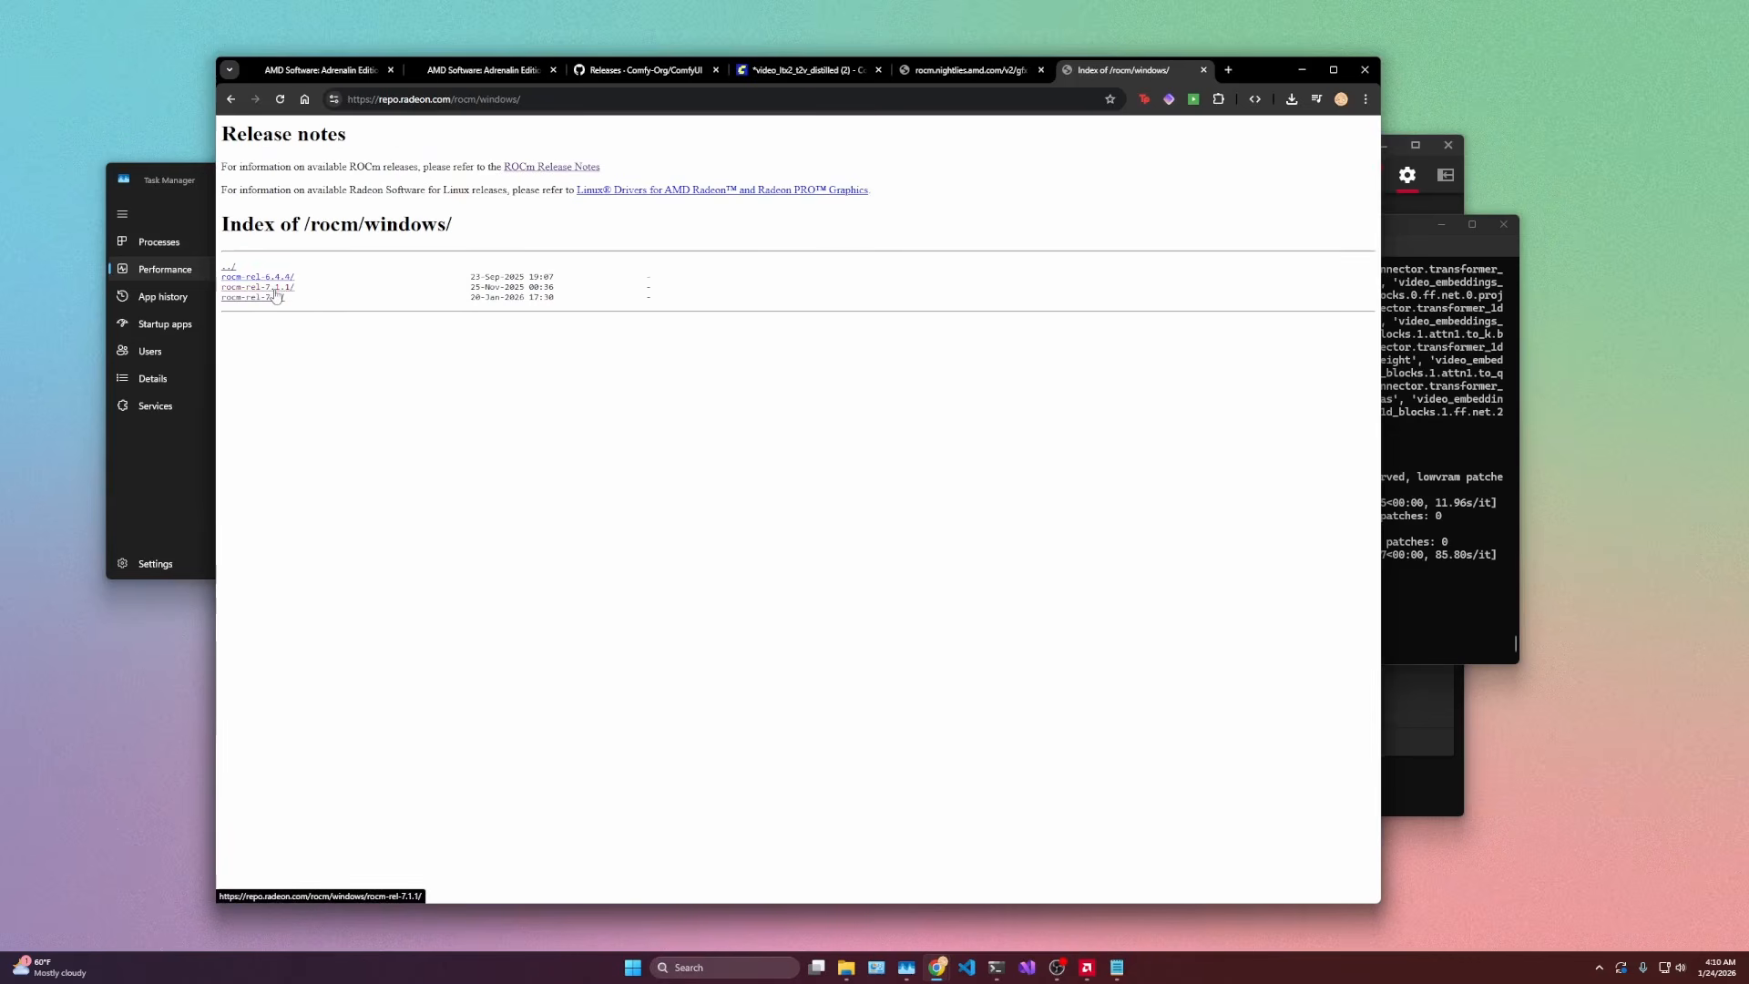
click(271, 289)
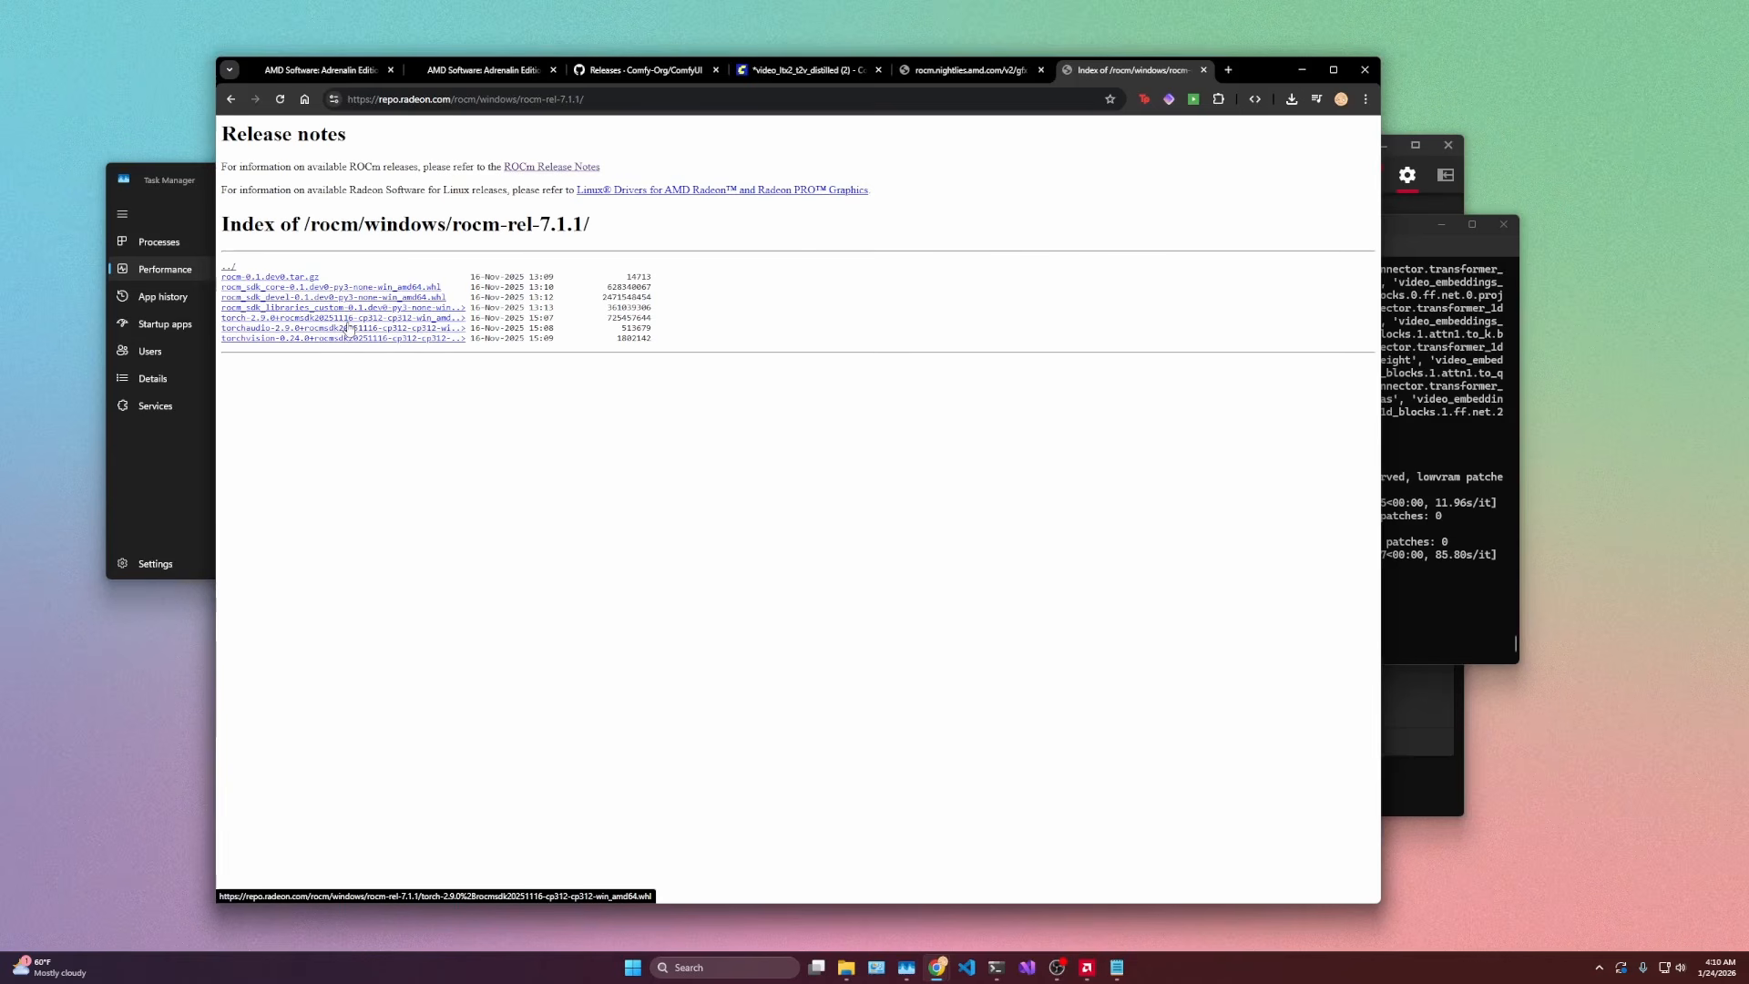
key(alt+Tab)
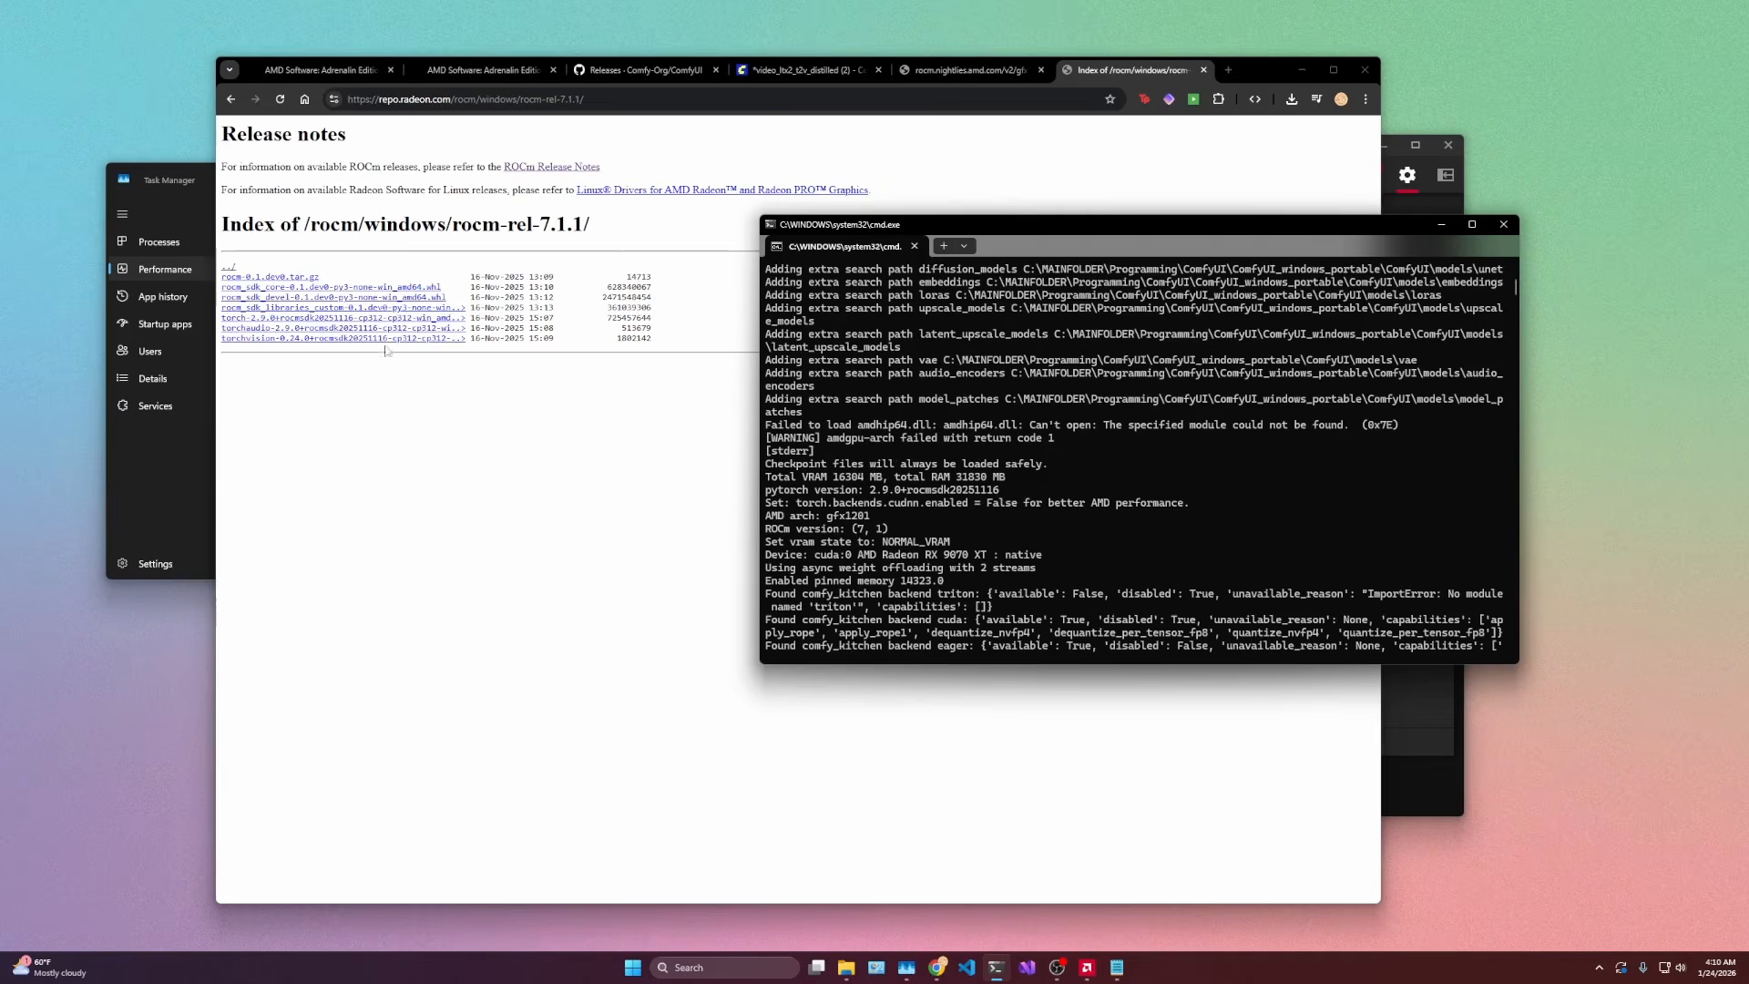
click(231, 98)
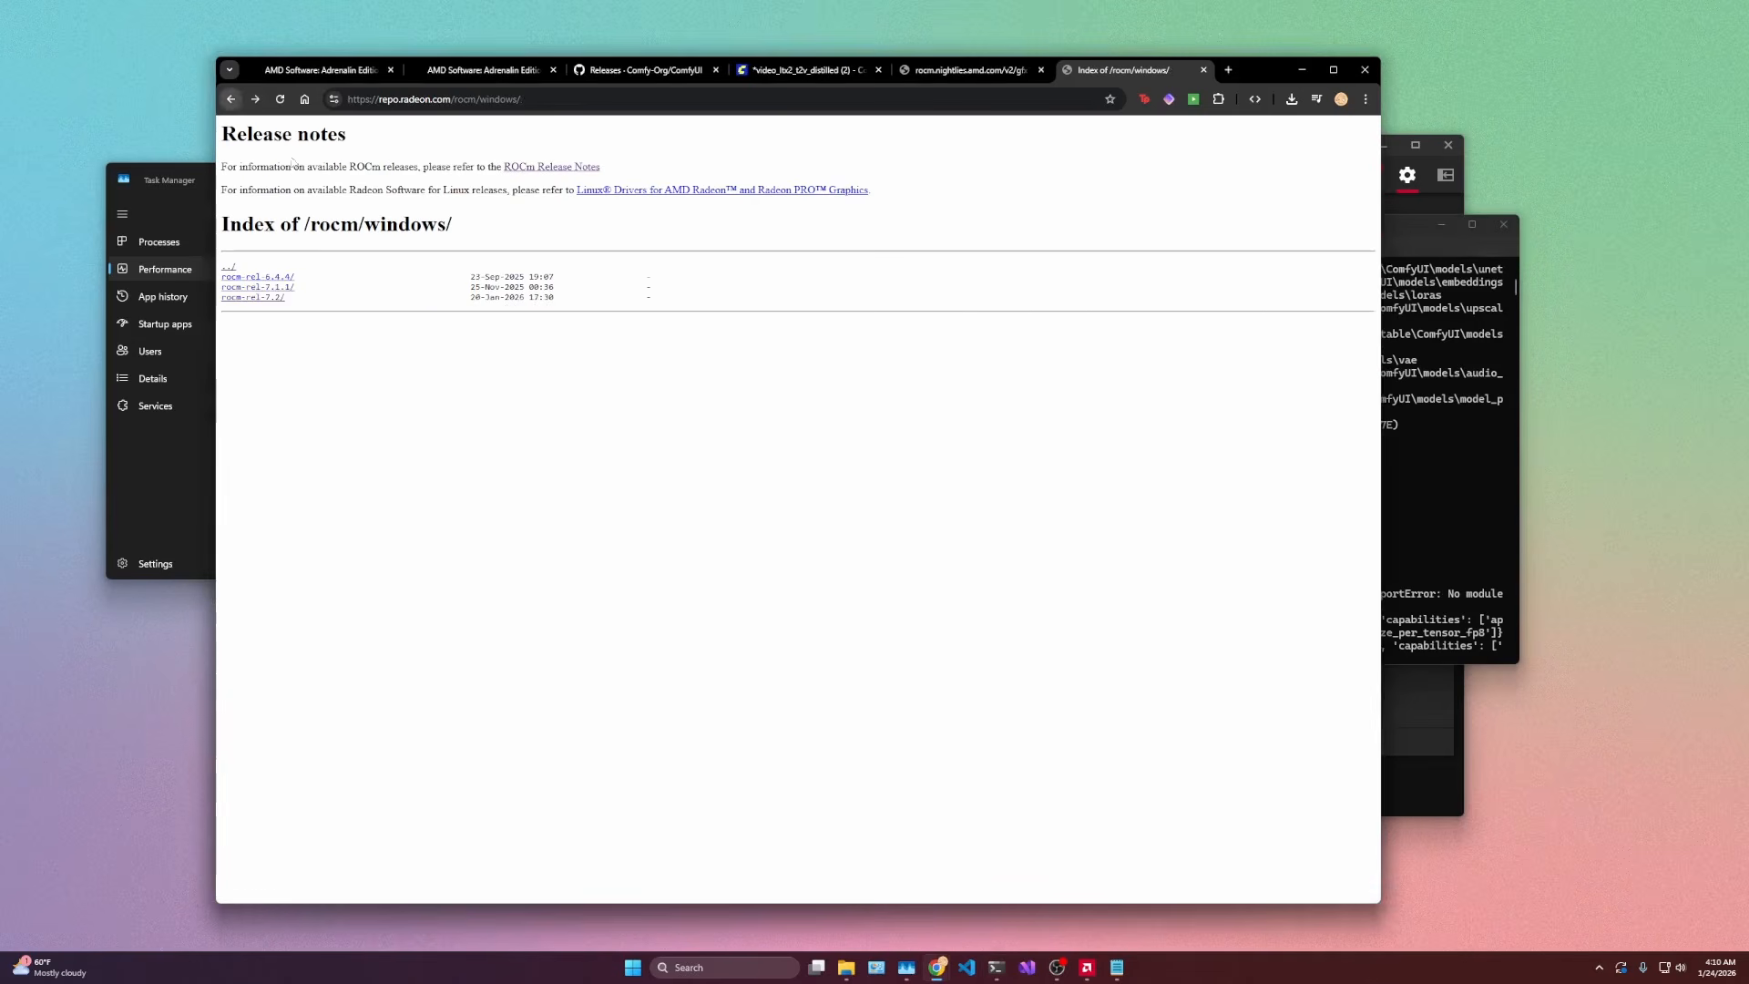
click(271, 298)
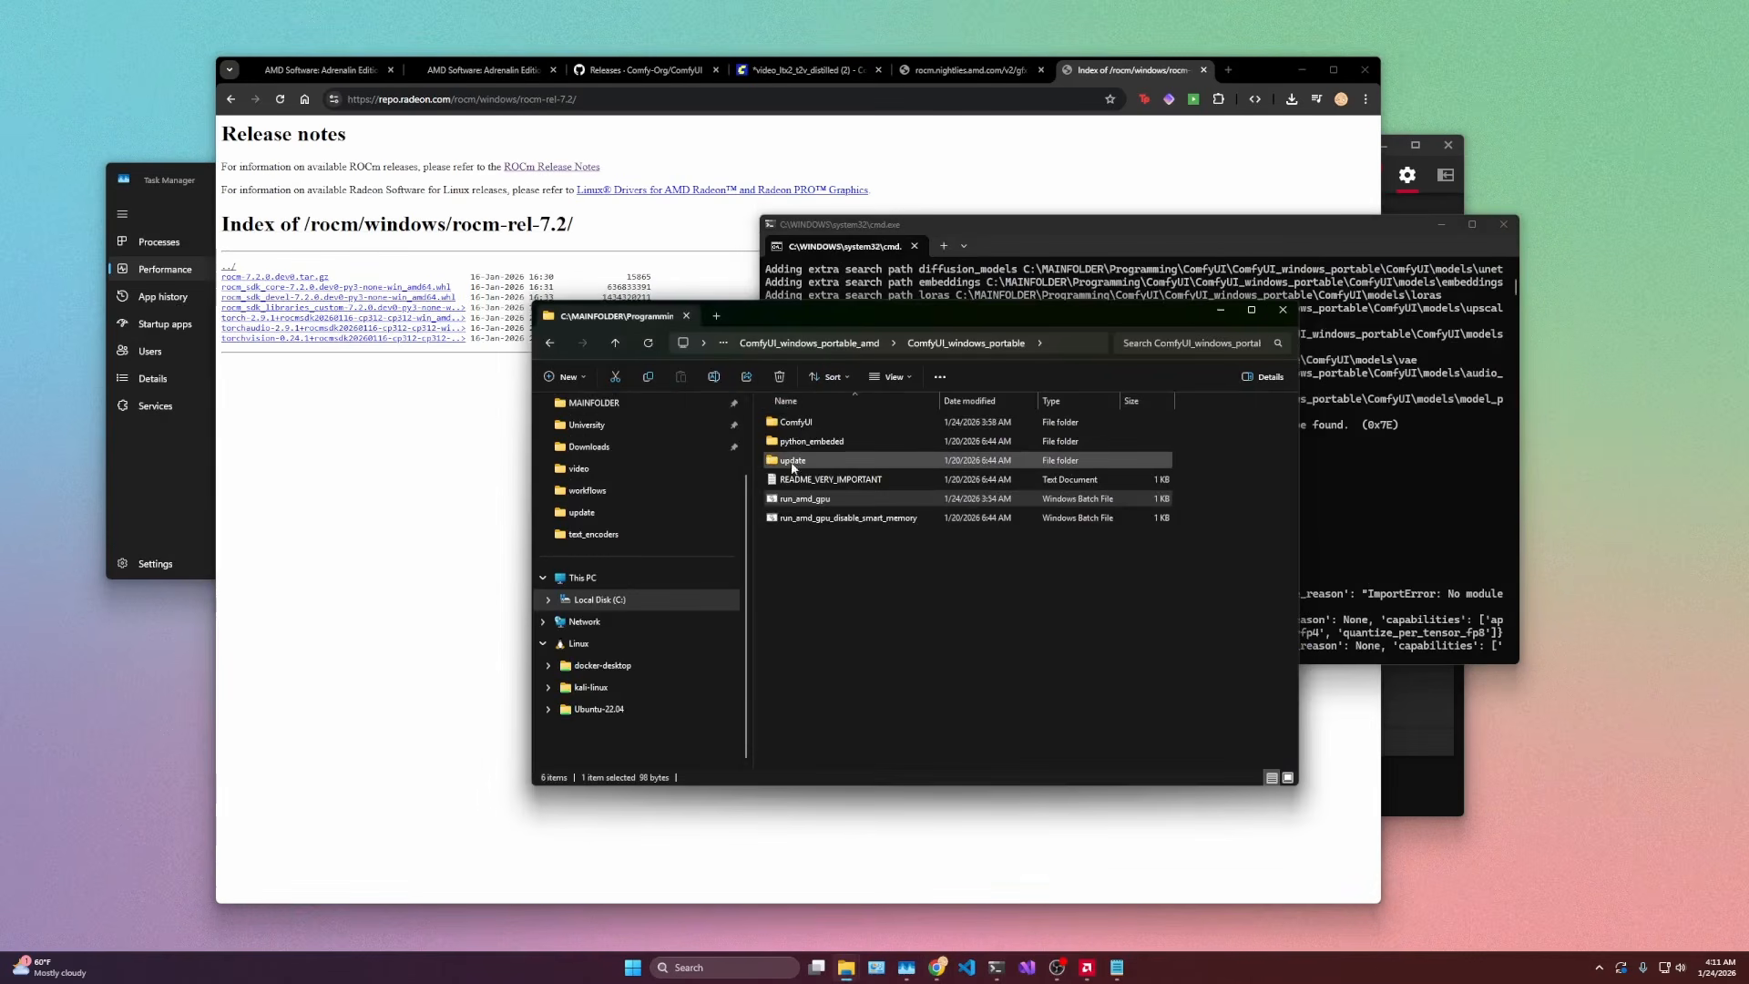
Step: Open the update_comfyui_and_python_dependencies batch file from the portable package's update folder in Notepad
double_click(796, 466)
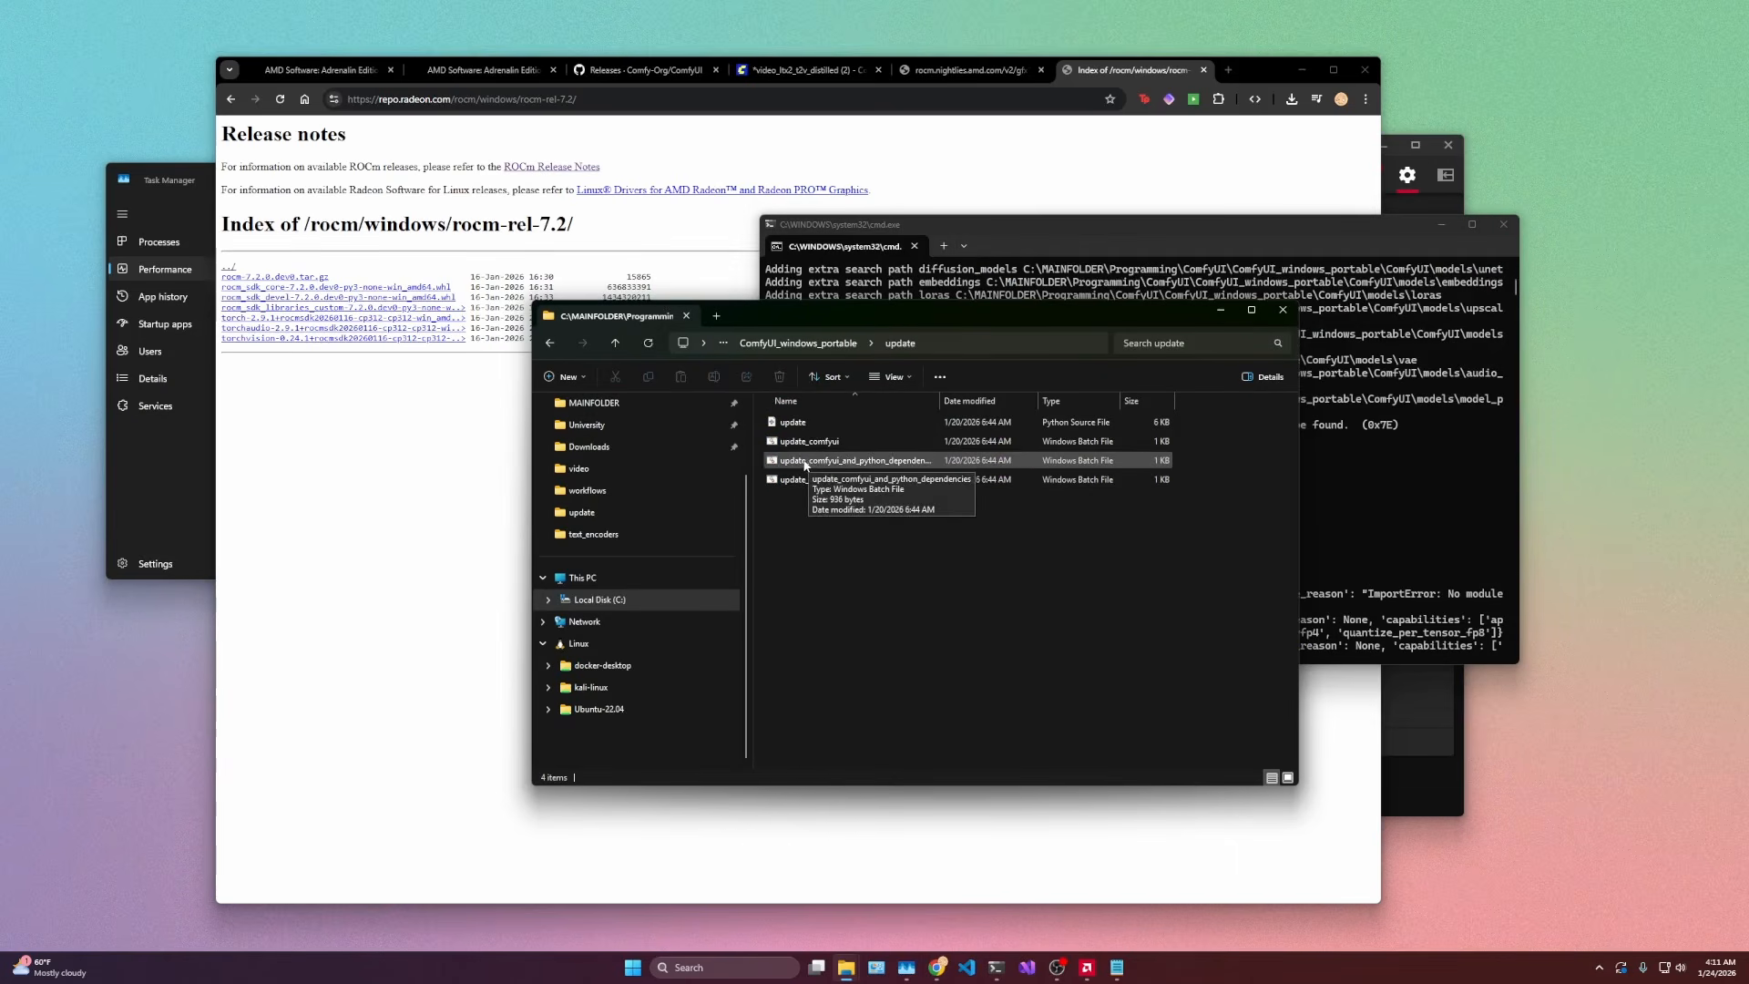
click(805, 466)
right_click(806, 465)
click(865, 695)
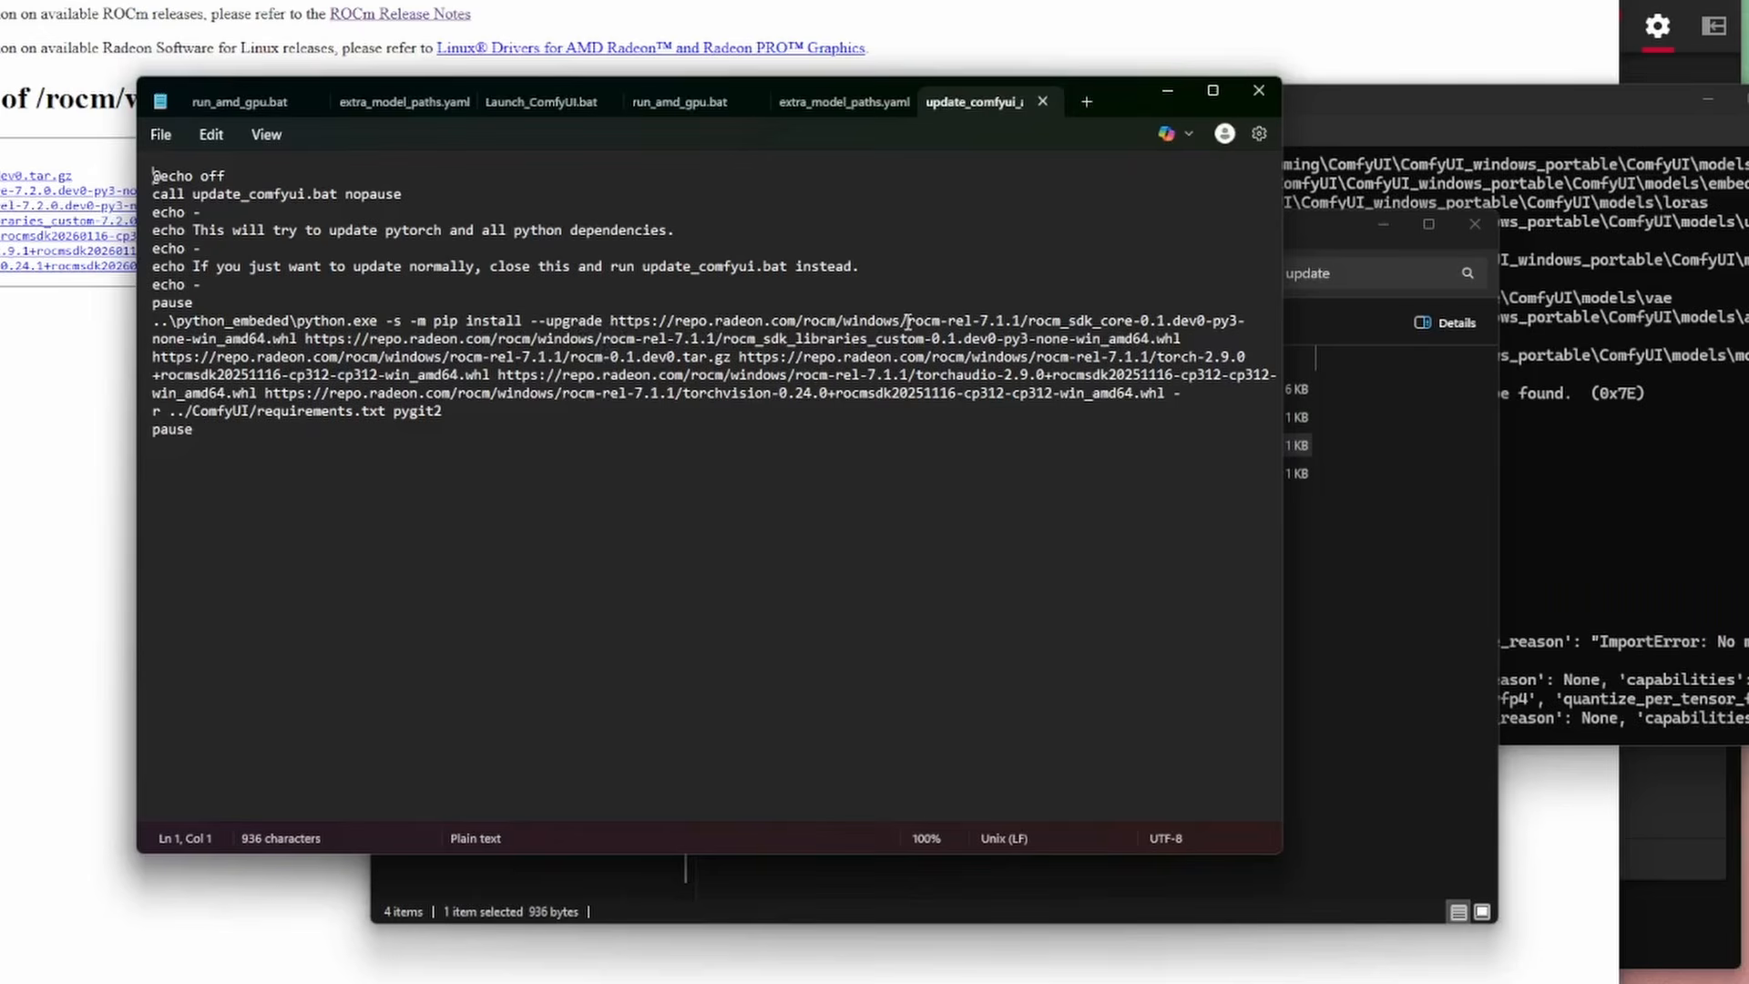
Step: Inspect the ROCm release folder and package build dates in the update script's download links, comparing them with the repository address
drag(907, 321, 1027, 324)
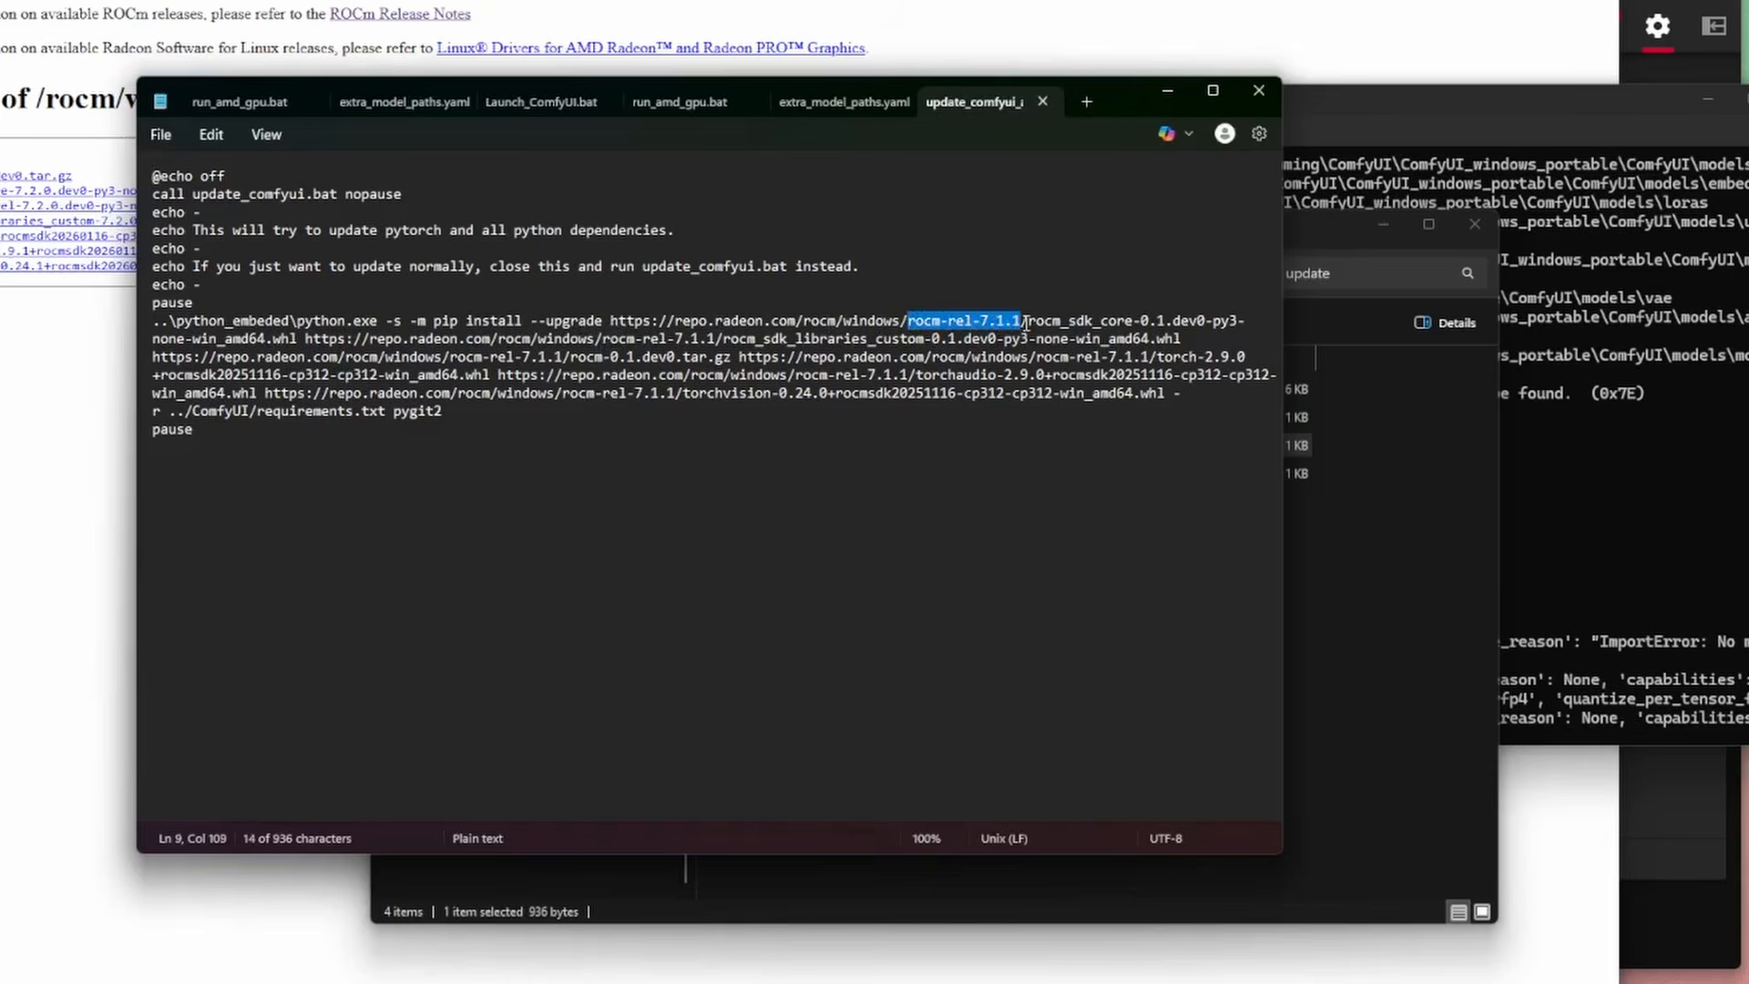
click(1103, 323)
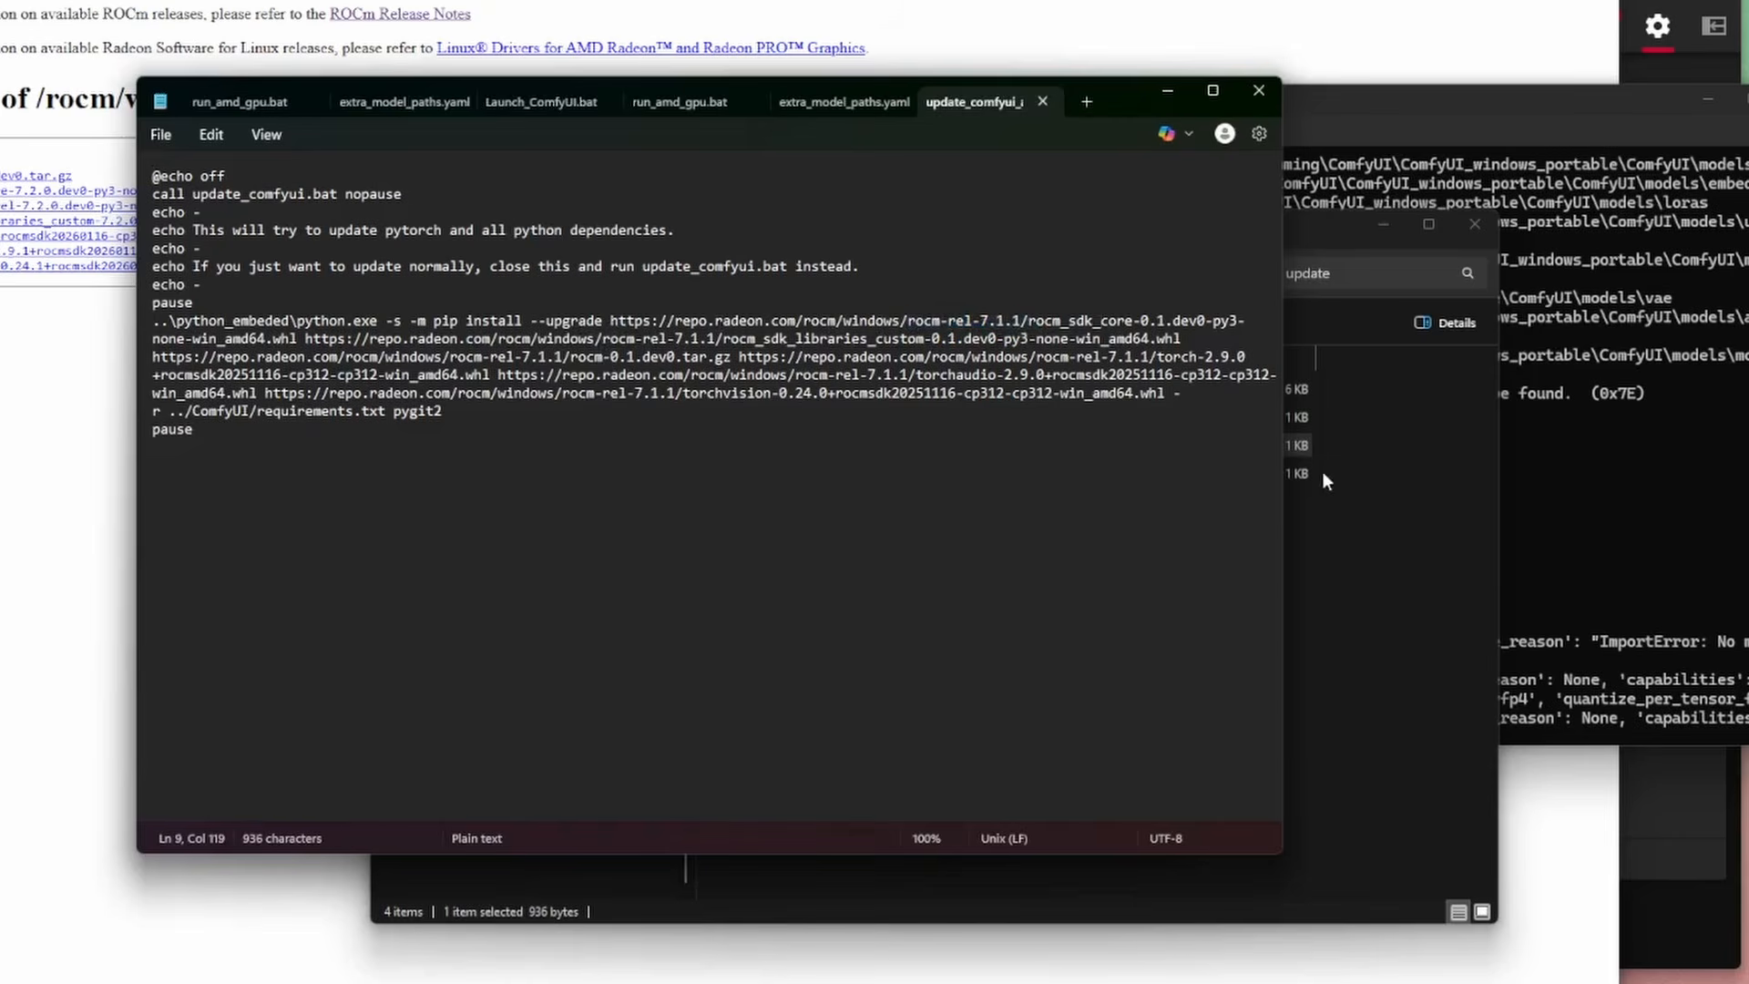
click(1359, 483)
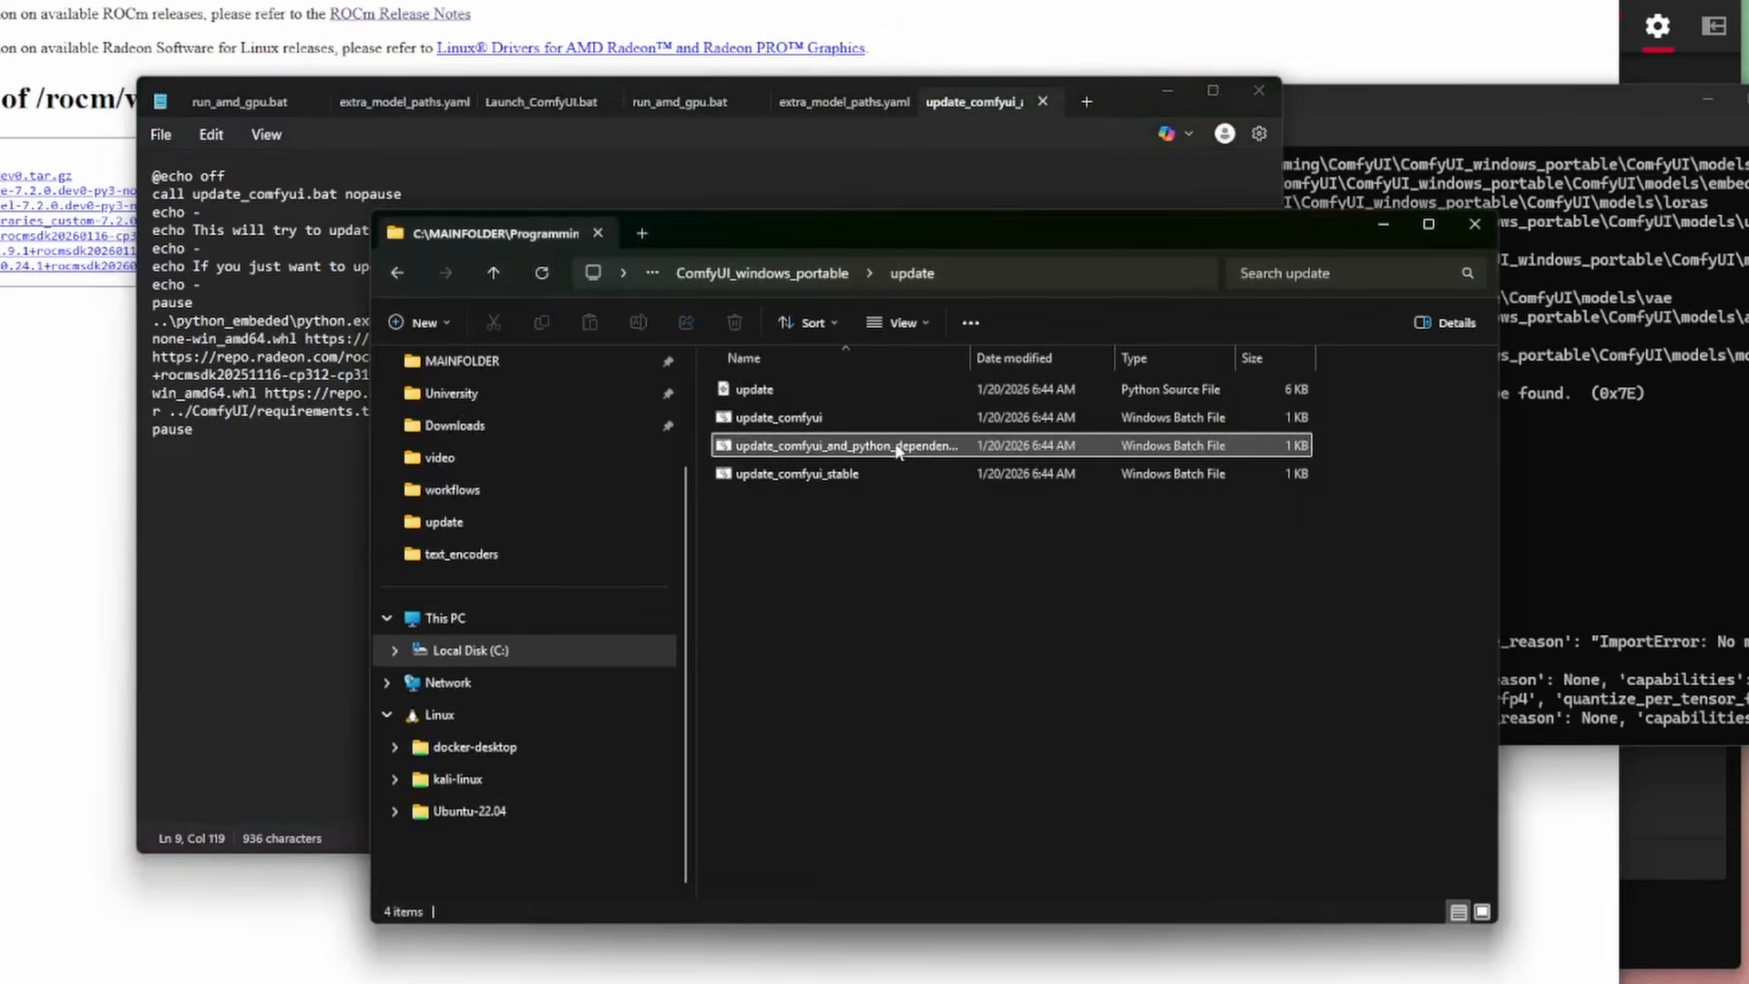
key(alt+Tab)
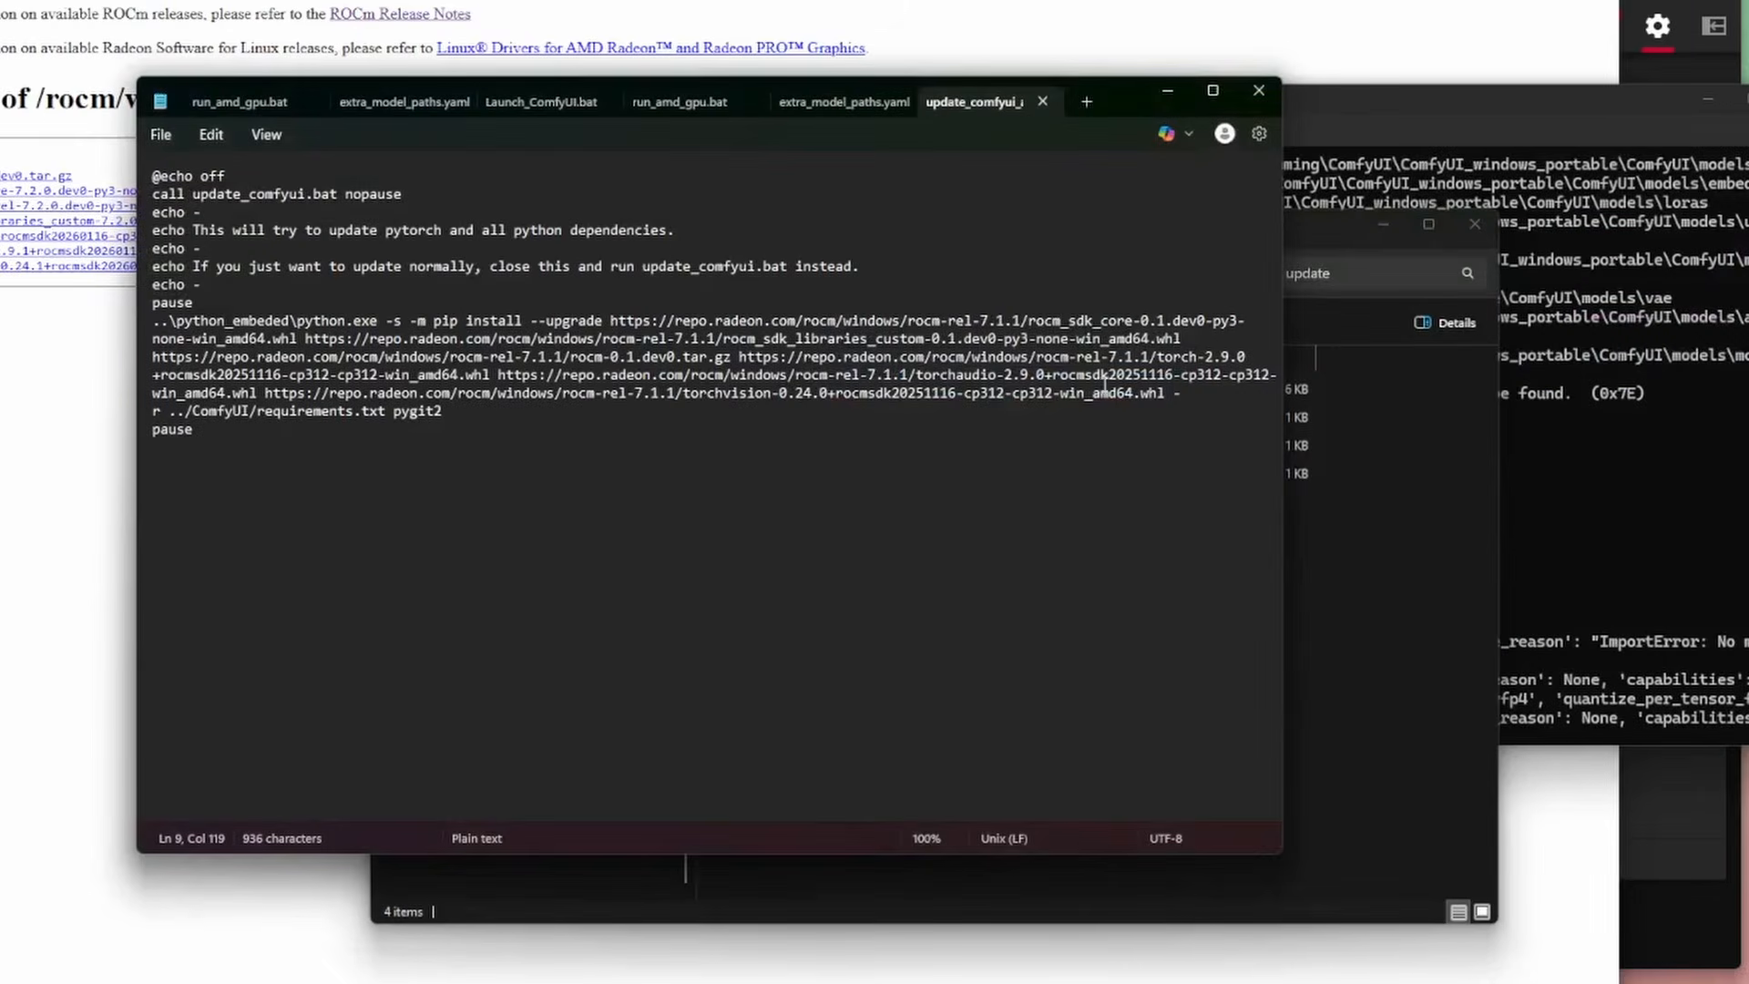
drag(1113, 377, 1182, 381)
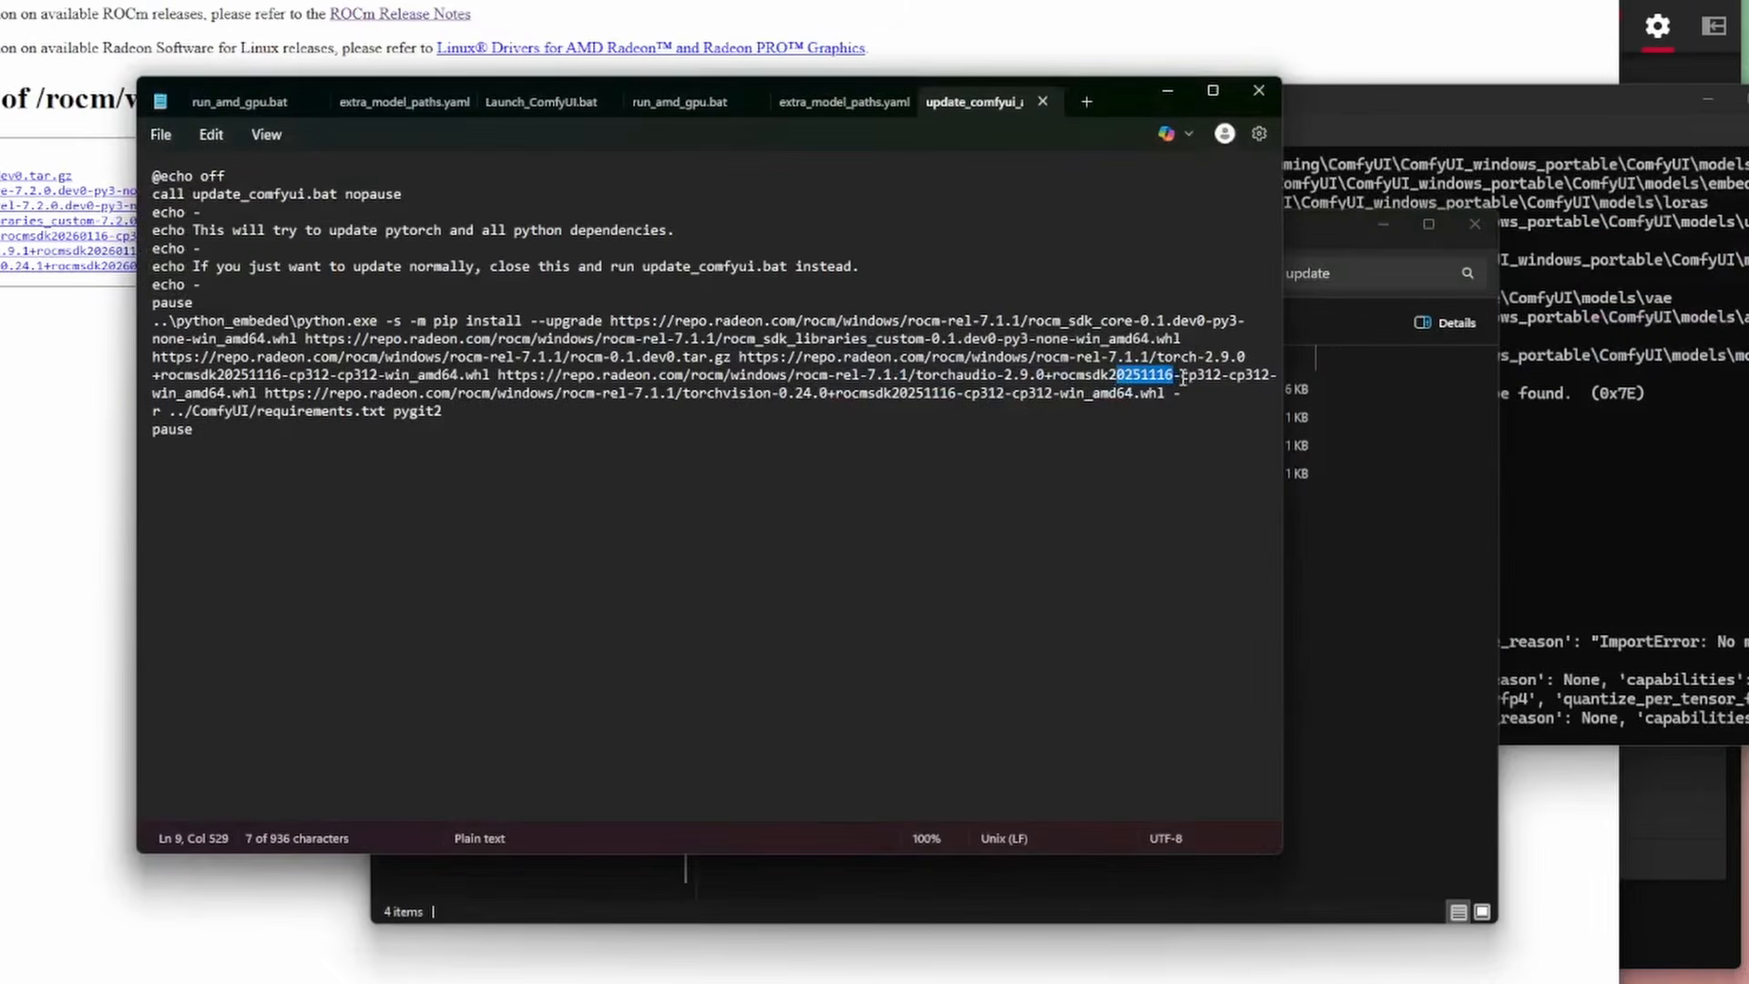
click(803, 413)
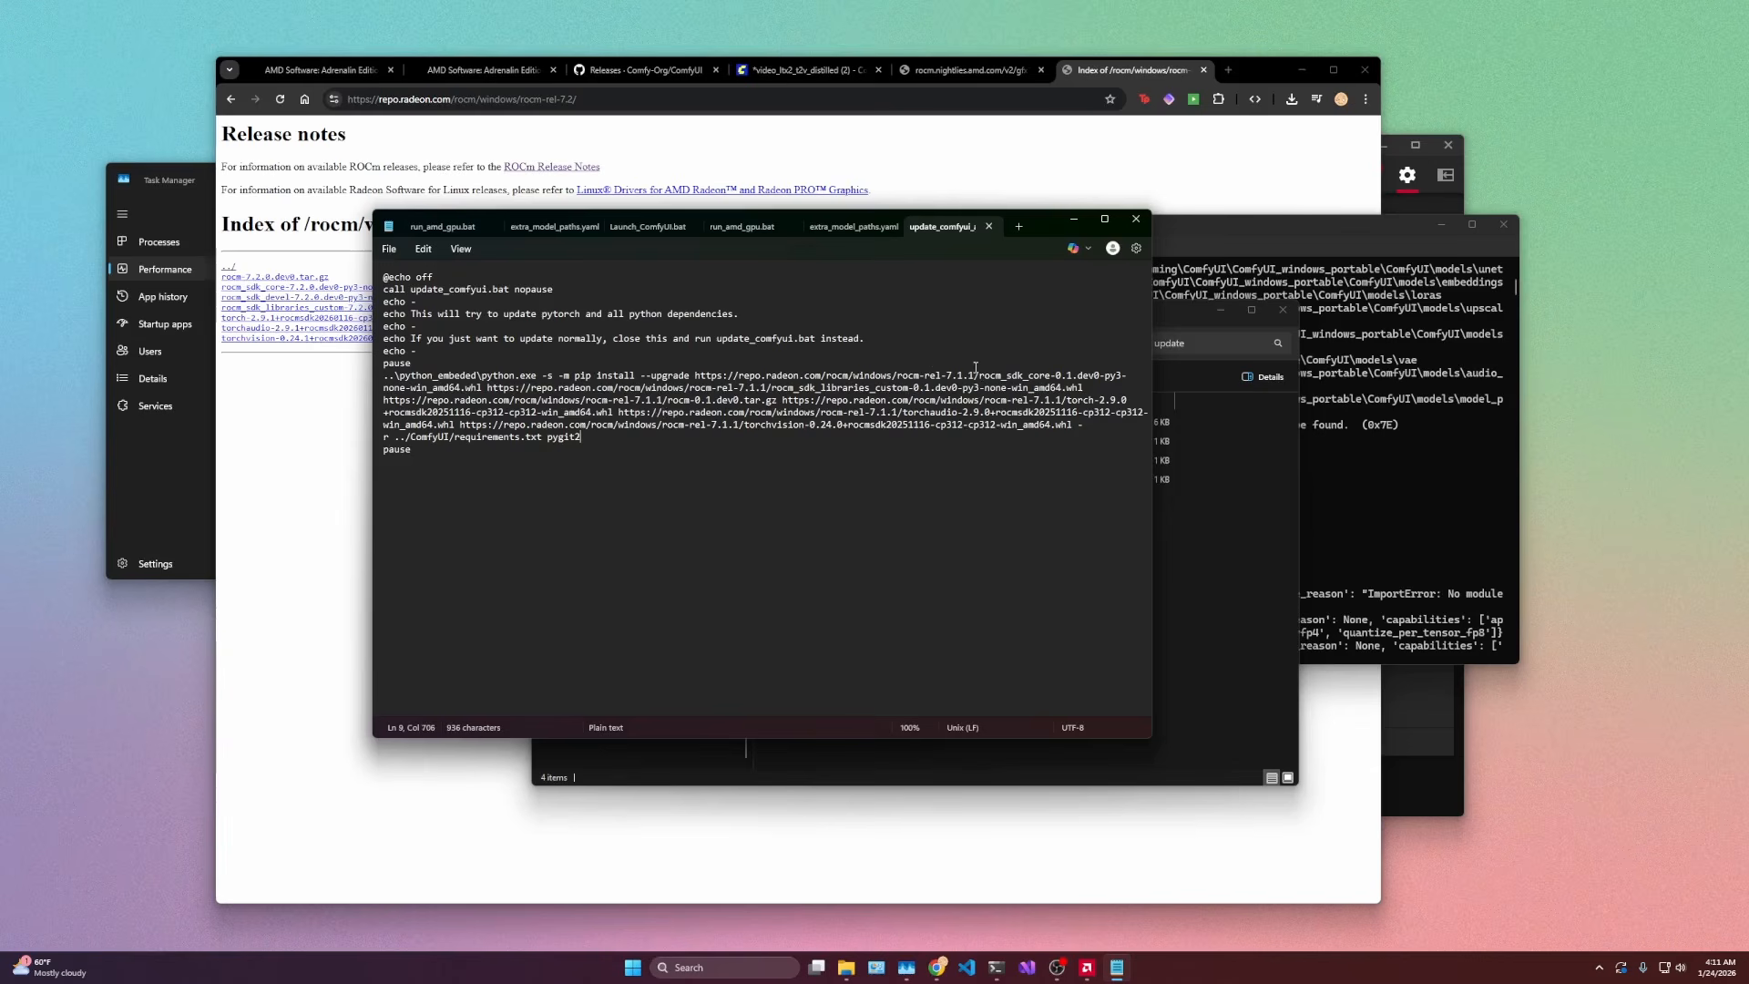
drag(897, 376, 972, 375)
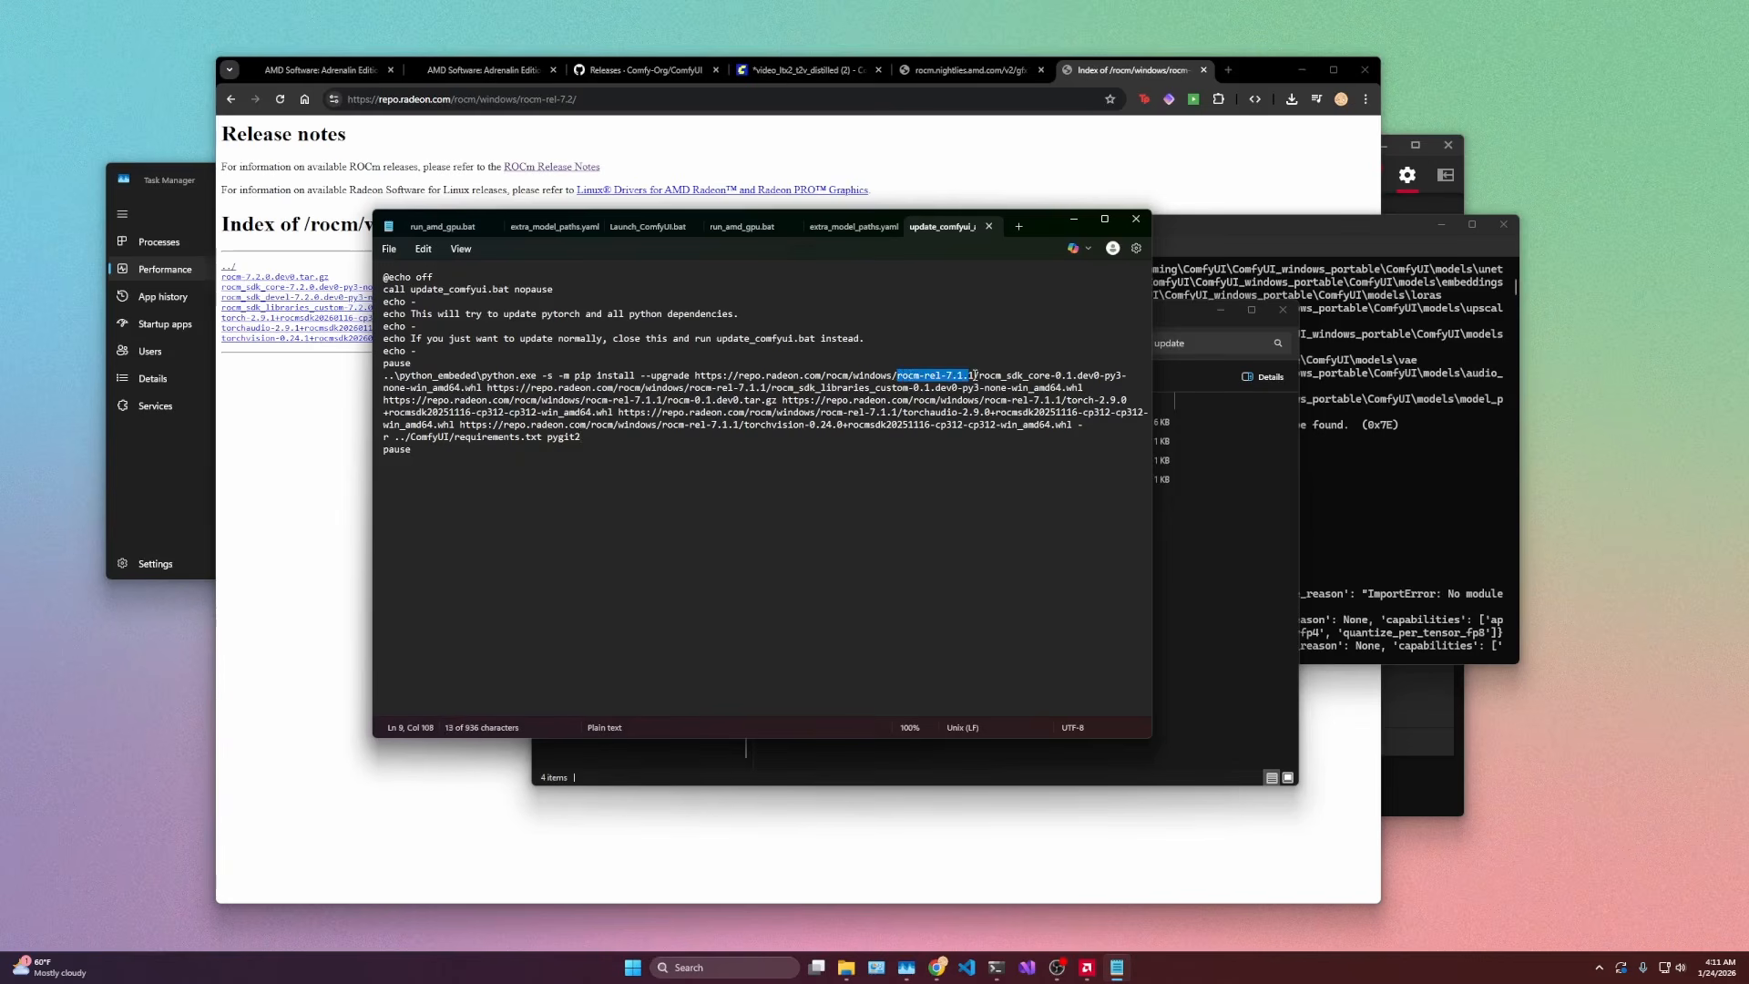
click(974, 375)
drag(581, 99, 343, 97)
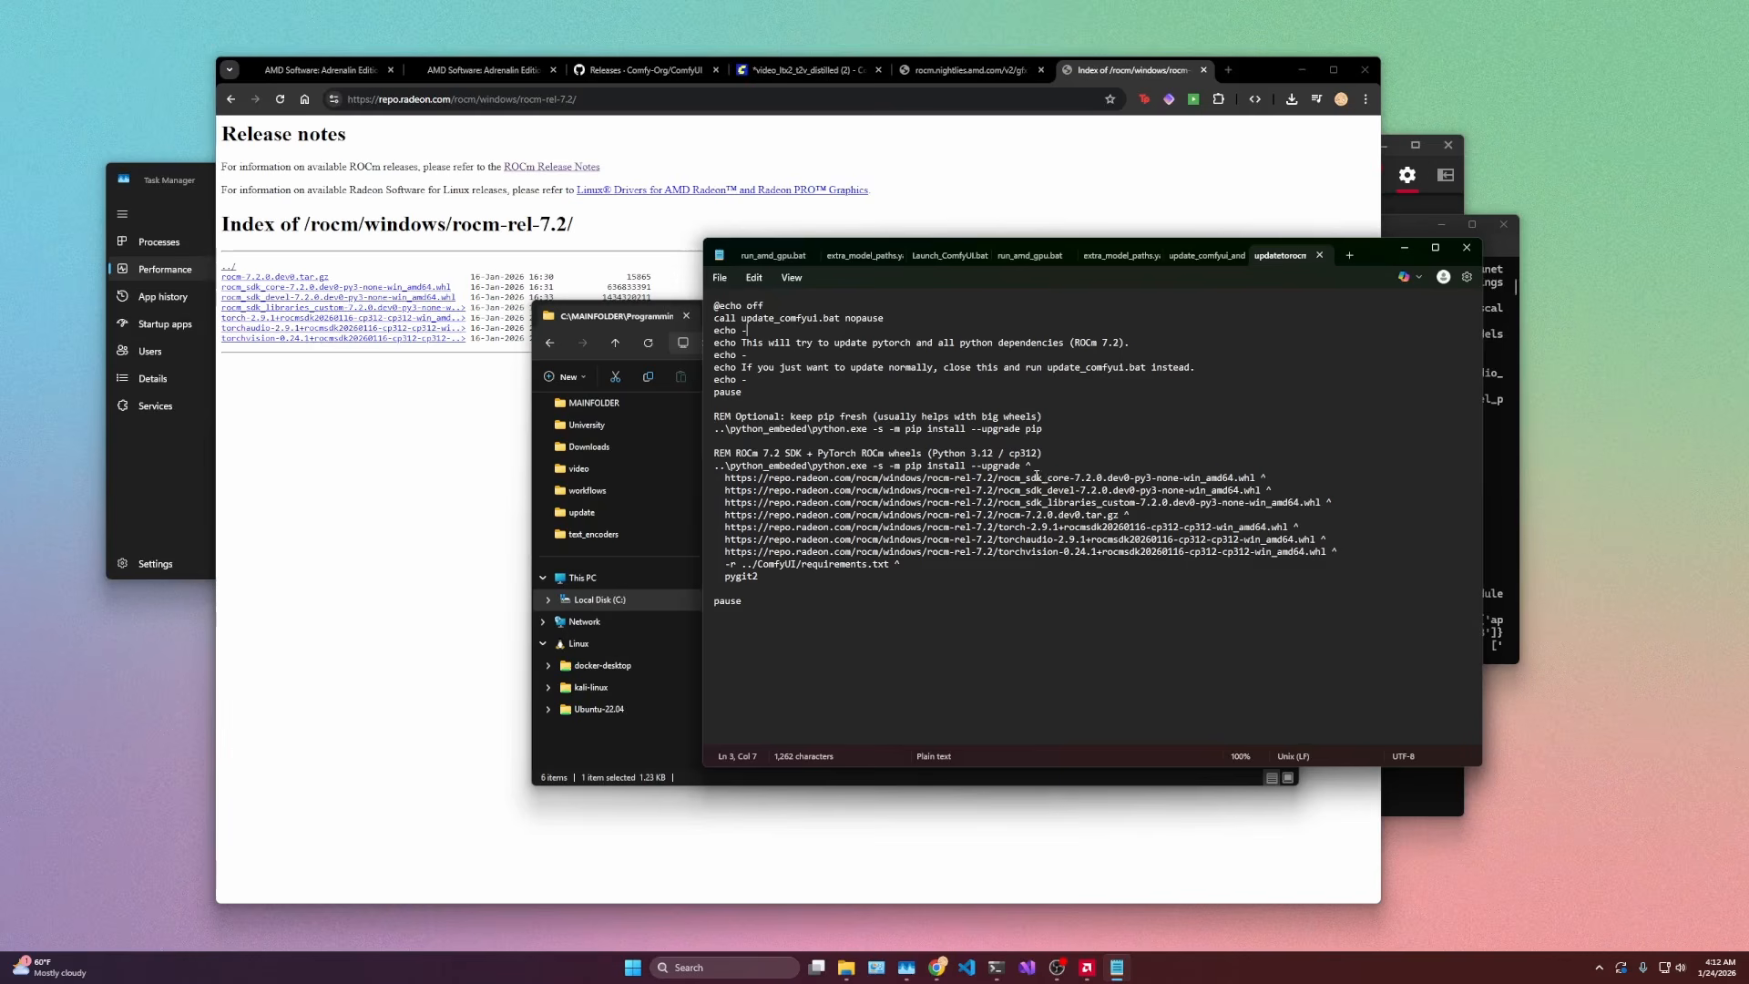
Step: Review the ROCm 7.2 SDK and PyTorch wheel links in updatetorocm72.bat
drag(1039, 477, 1234, 477)
click(1235, 477)
drag(1081, 490, 1109, 490)
click(1181, 398)
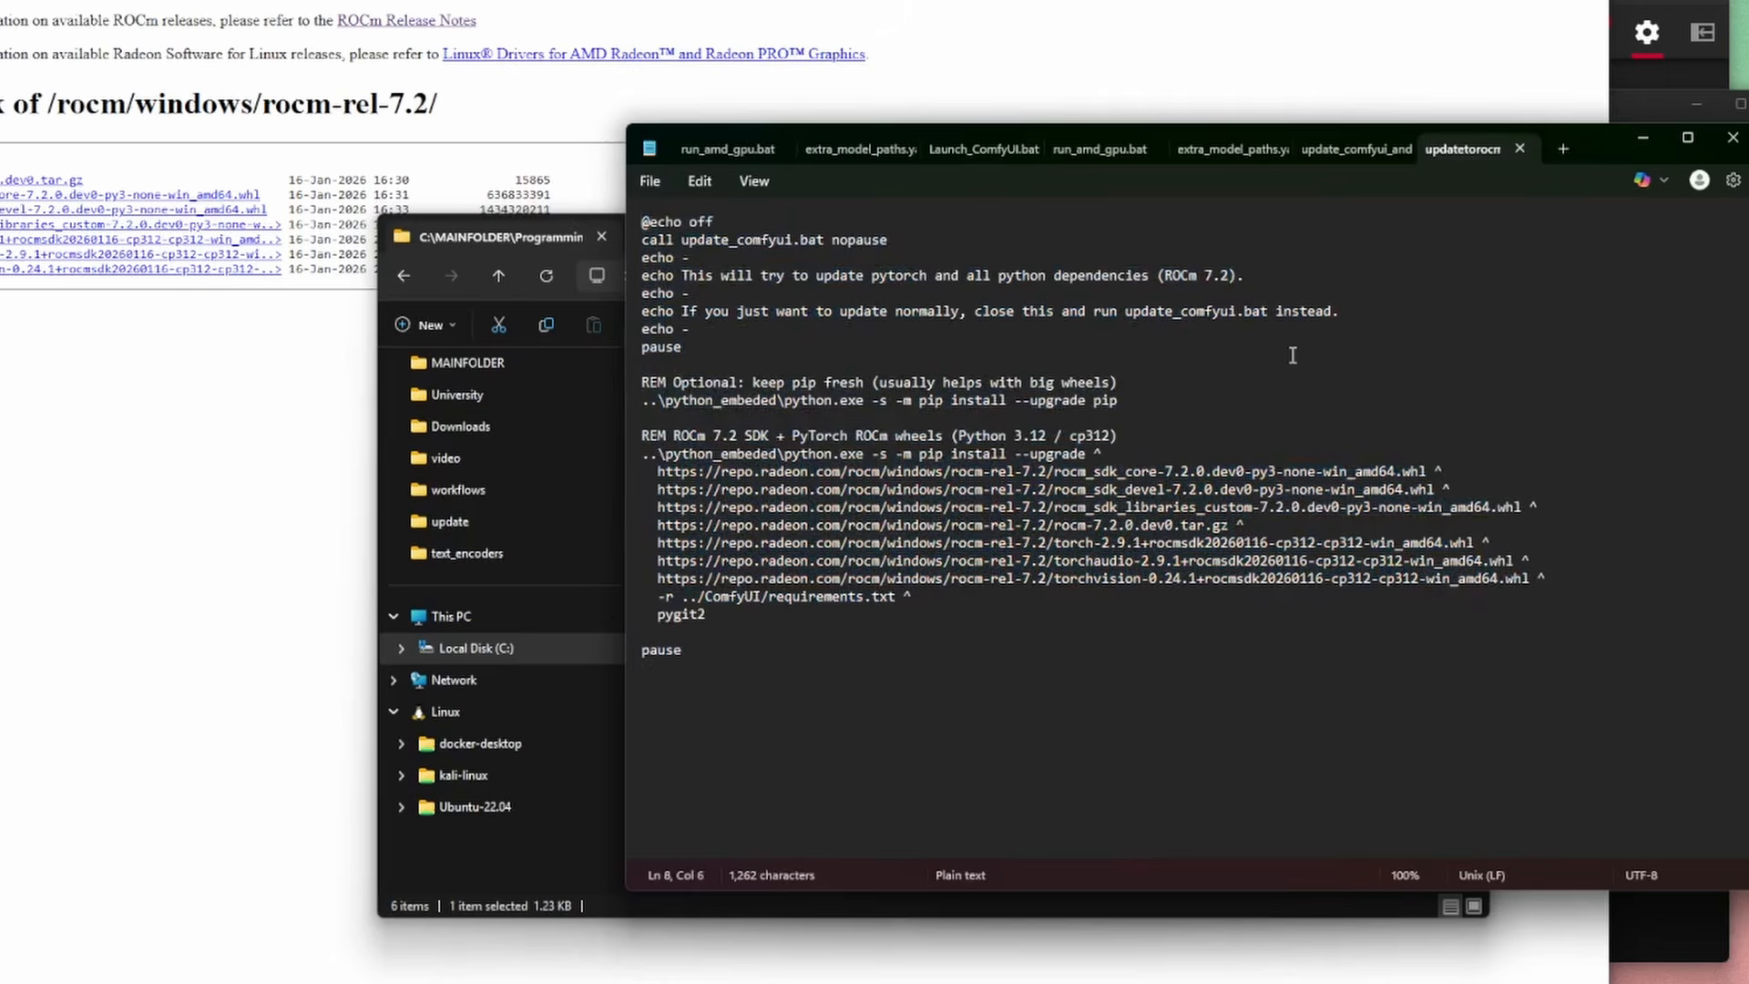
Step: Replace the entire contents of the update_comfyui_and_python_dependencies batch file with the full script from updatetorocm72.bat
key(ctrl+a)
key(ctrl+c)
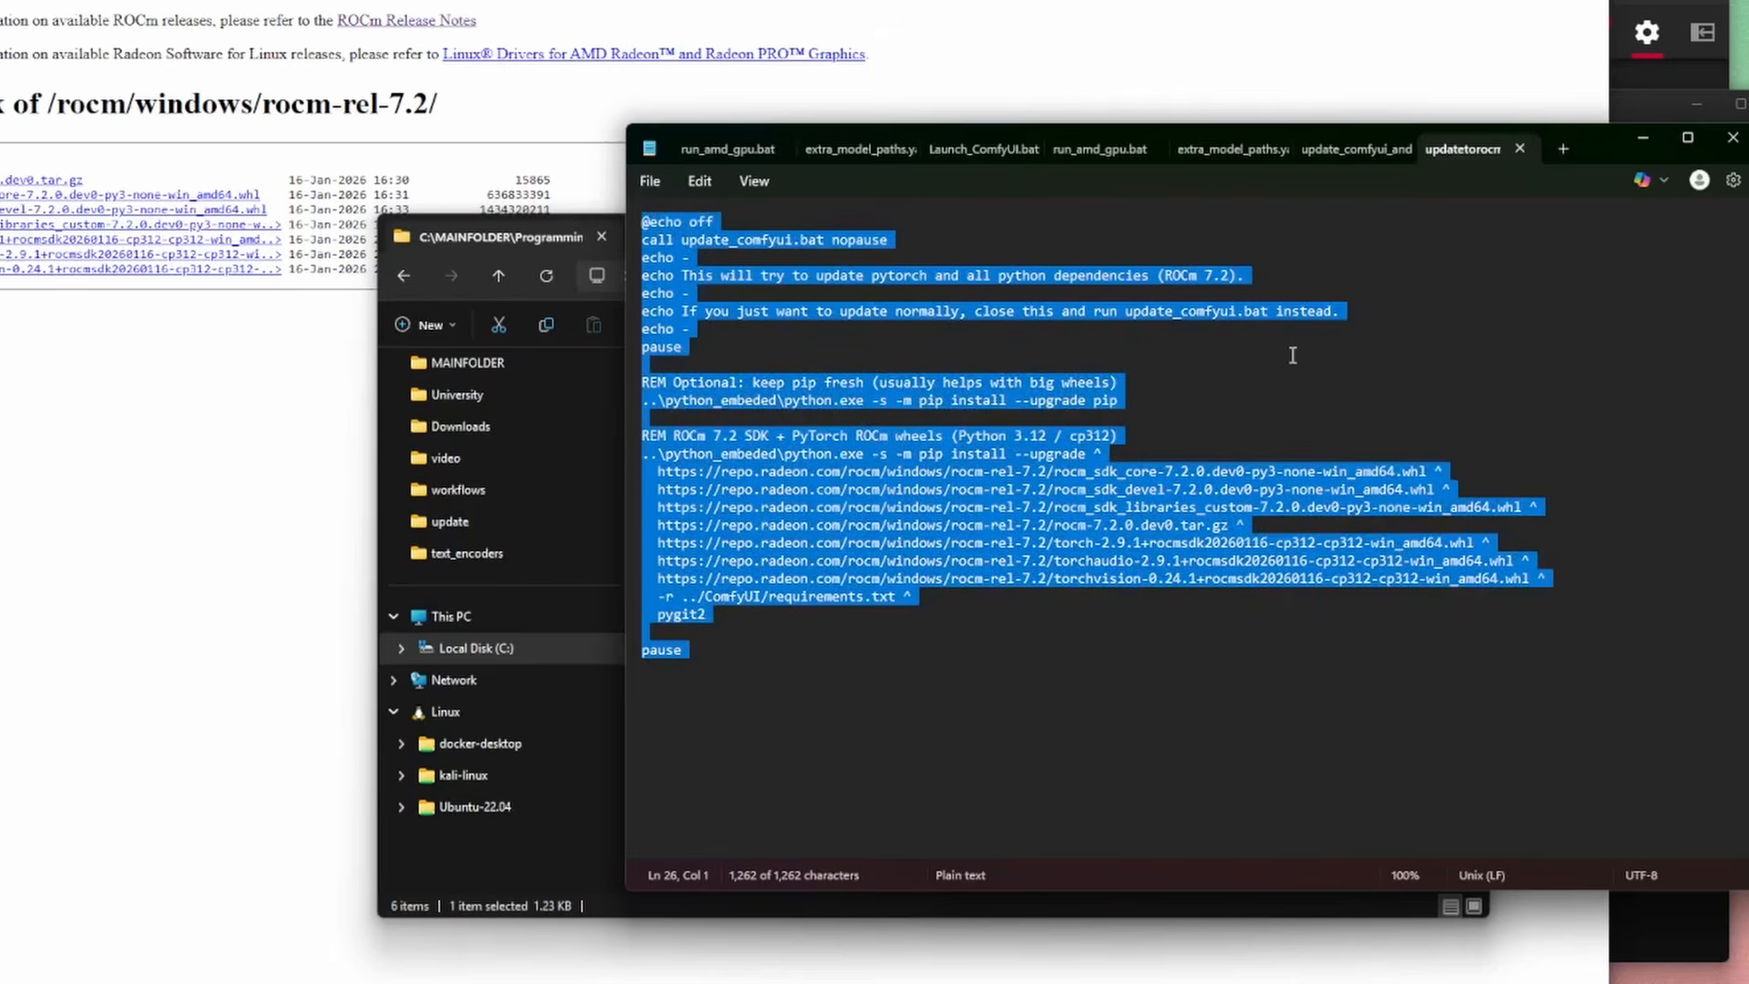
click(1336, 150)
drag(1596, 151, 1337, 176)
click(675, 496)
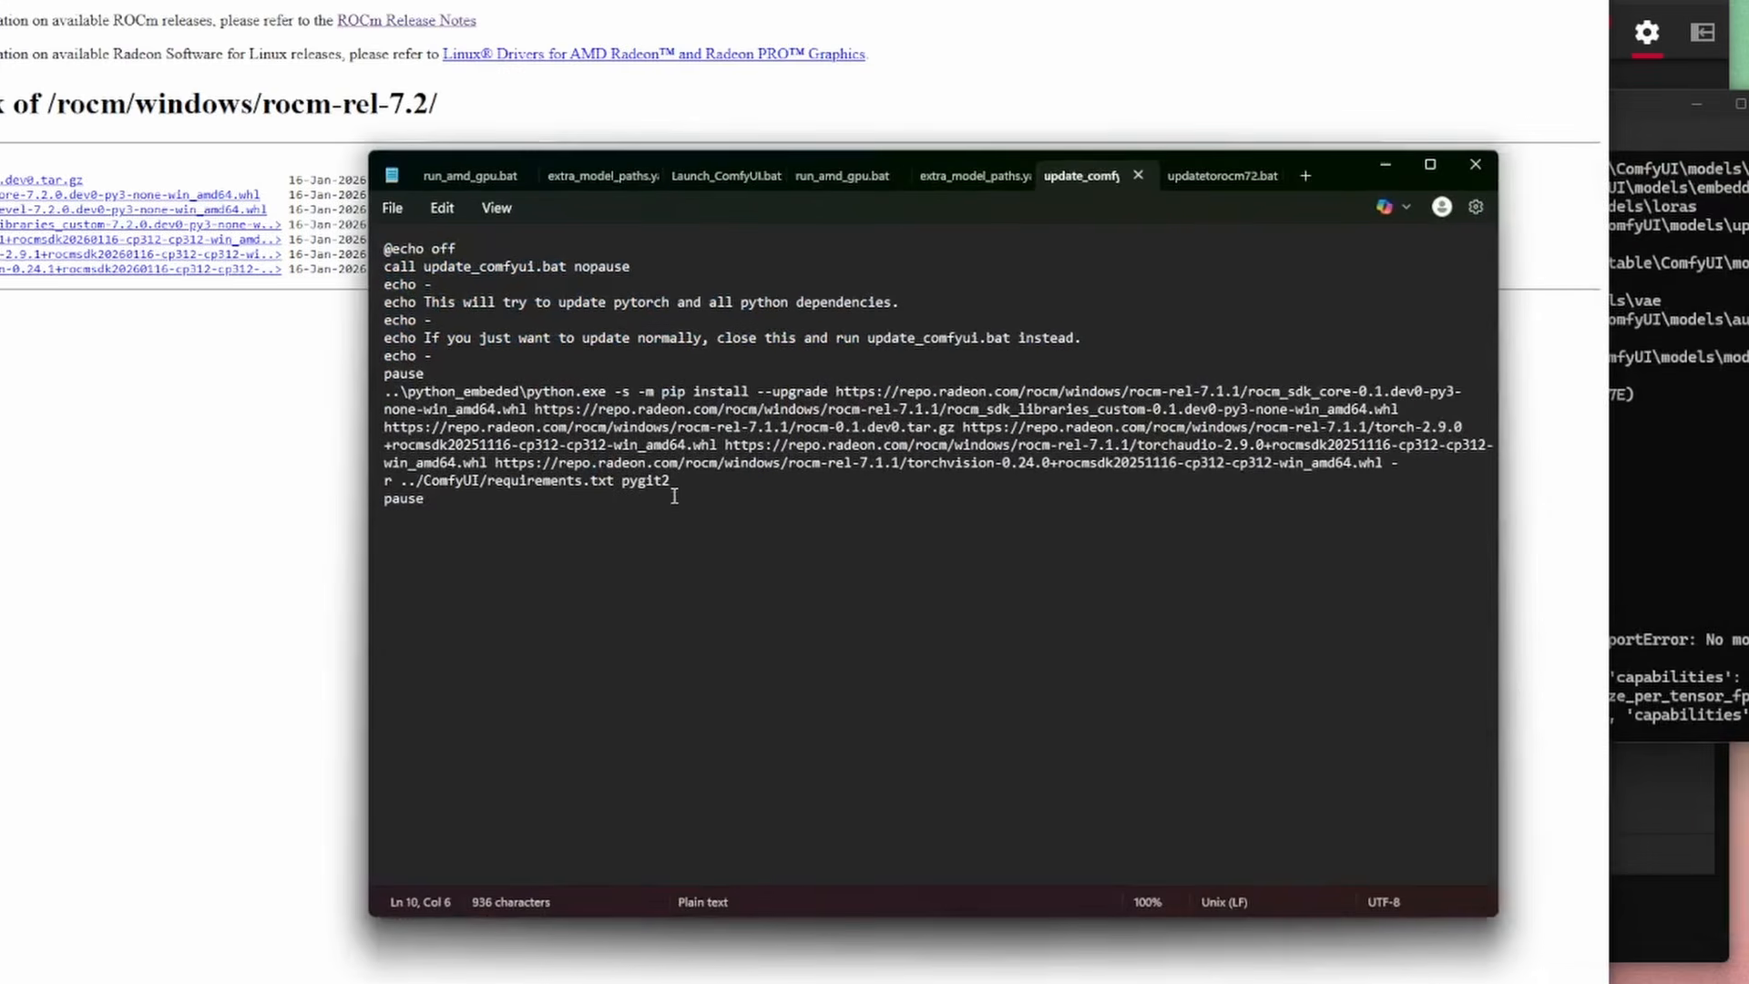
key(ctrl+a)
key(ctrl+v)
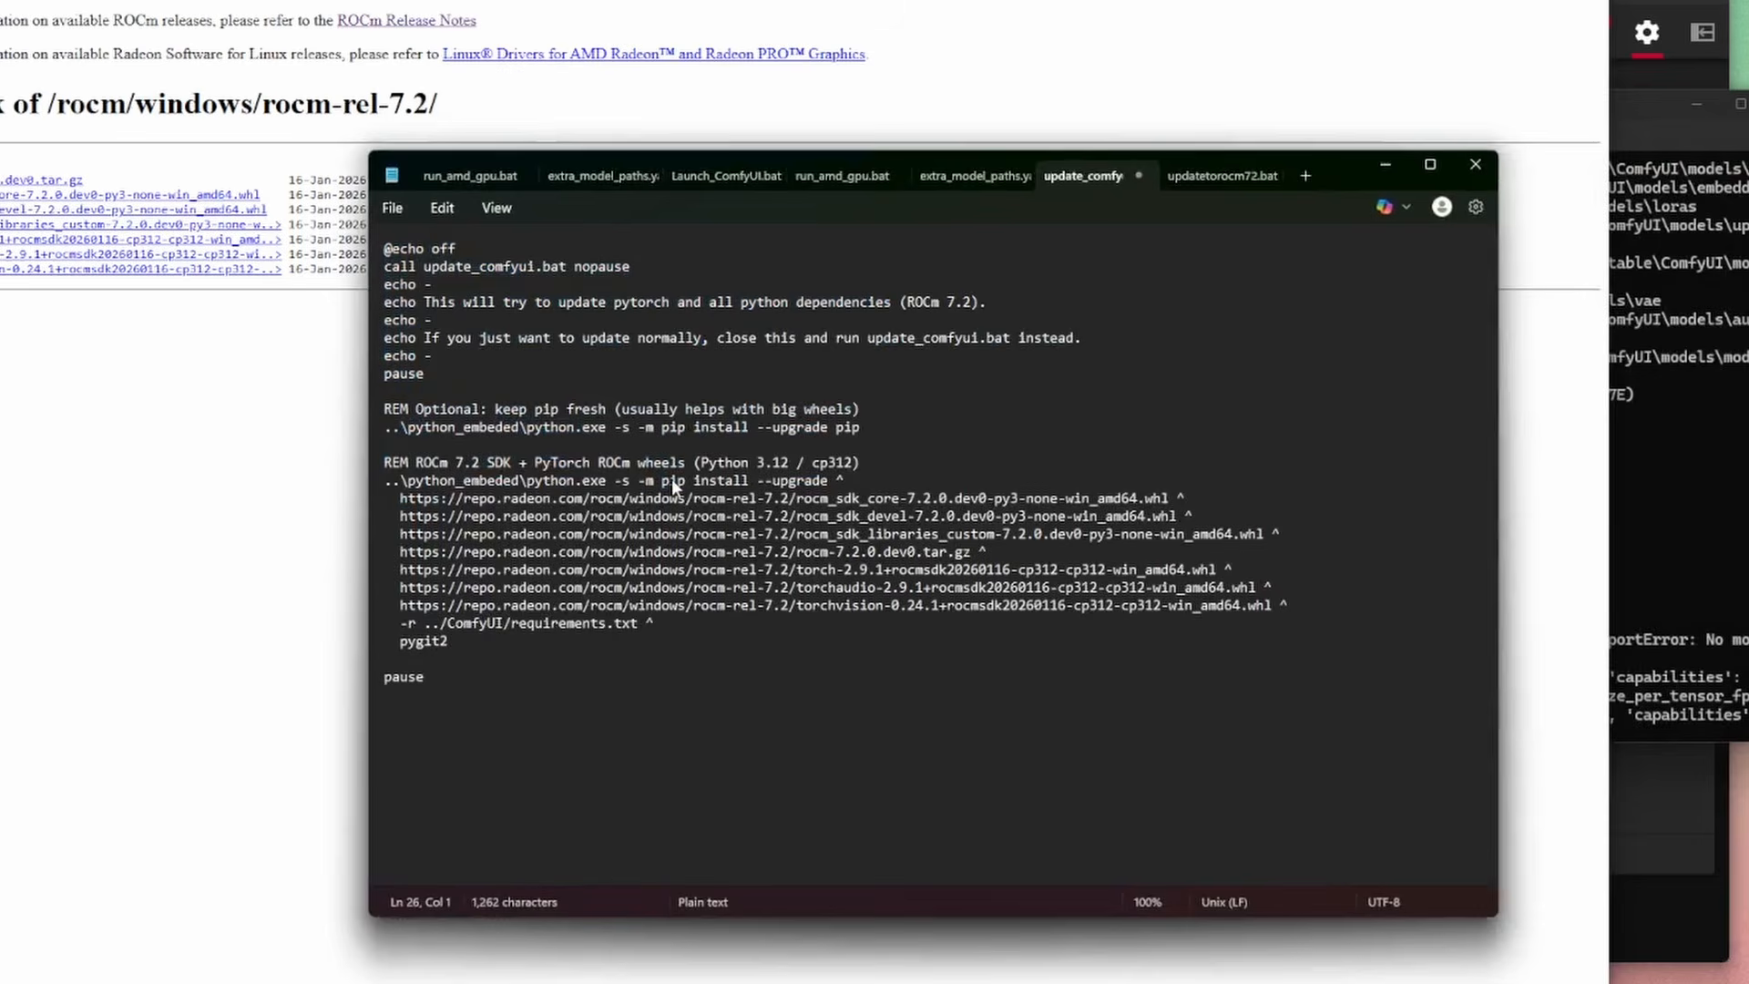
Step: Save the edited script as a new file named updatetorocm72.bat in the update folder, using the All files type
click(381, 207)
click(459, 439)
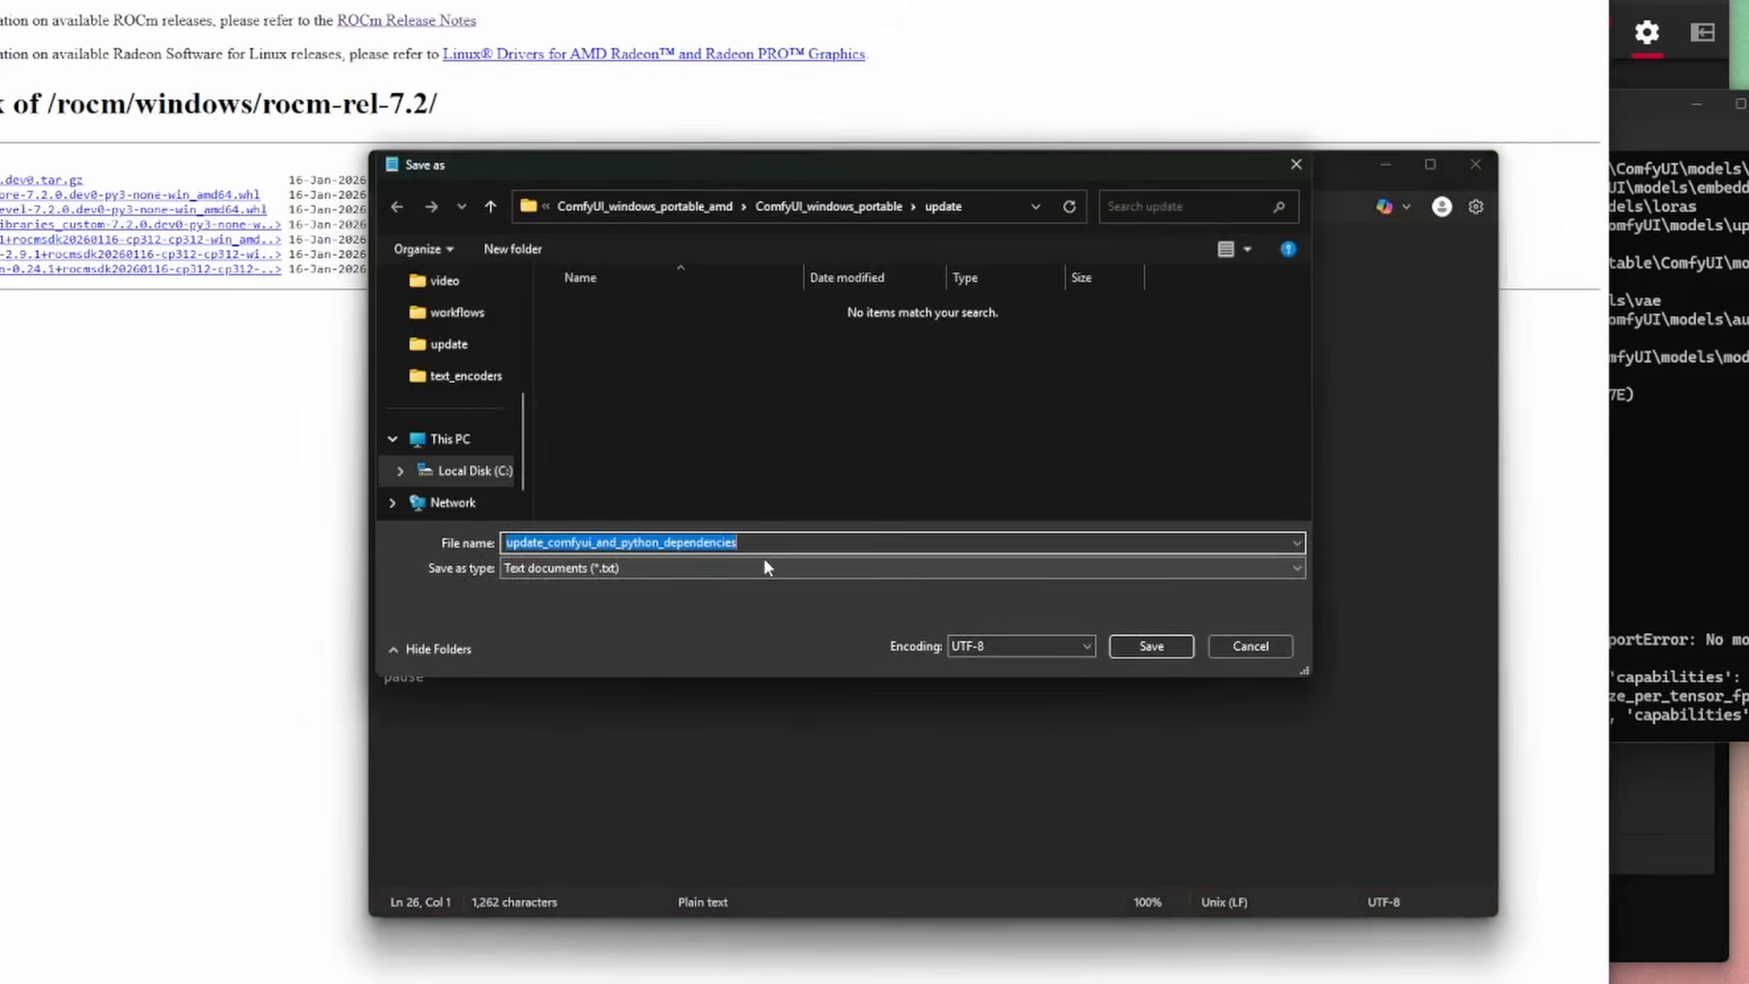
text(upda)
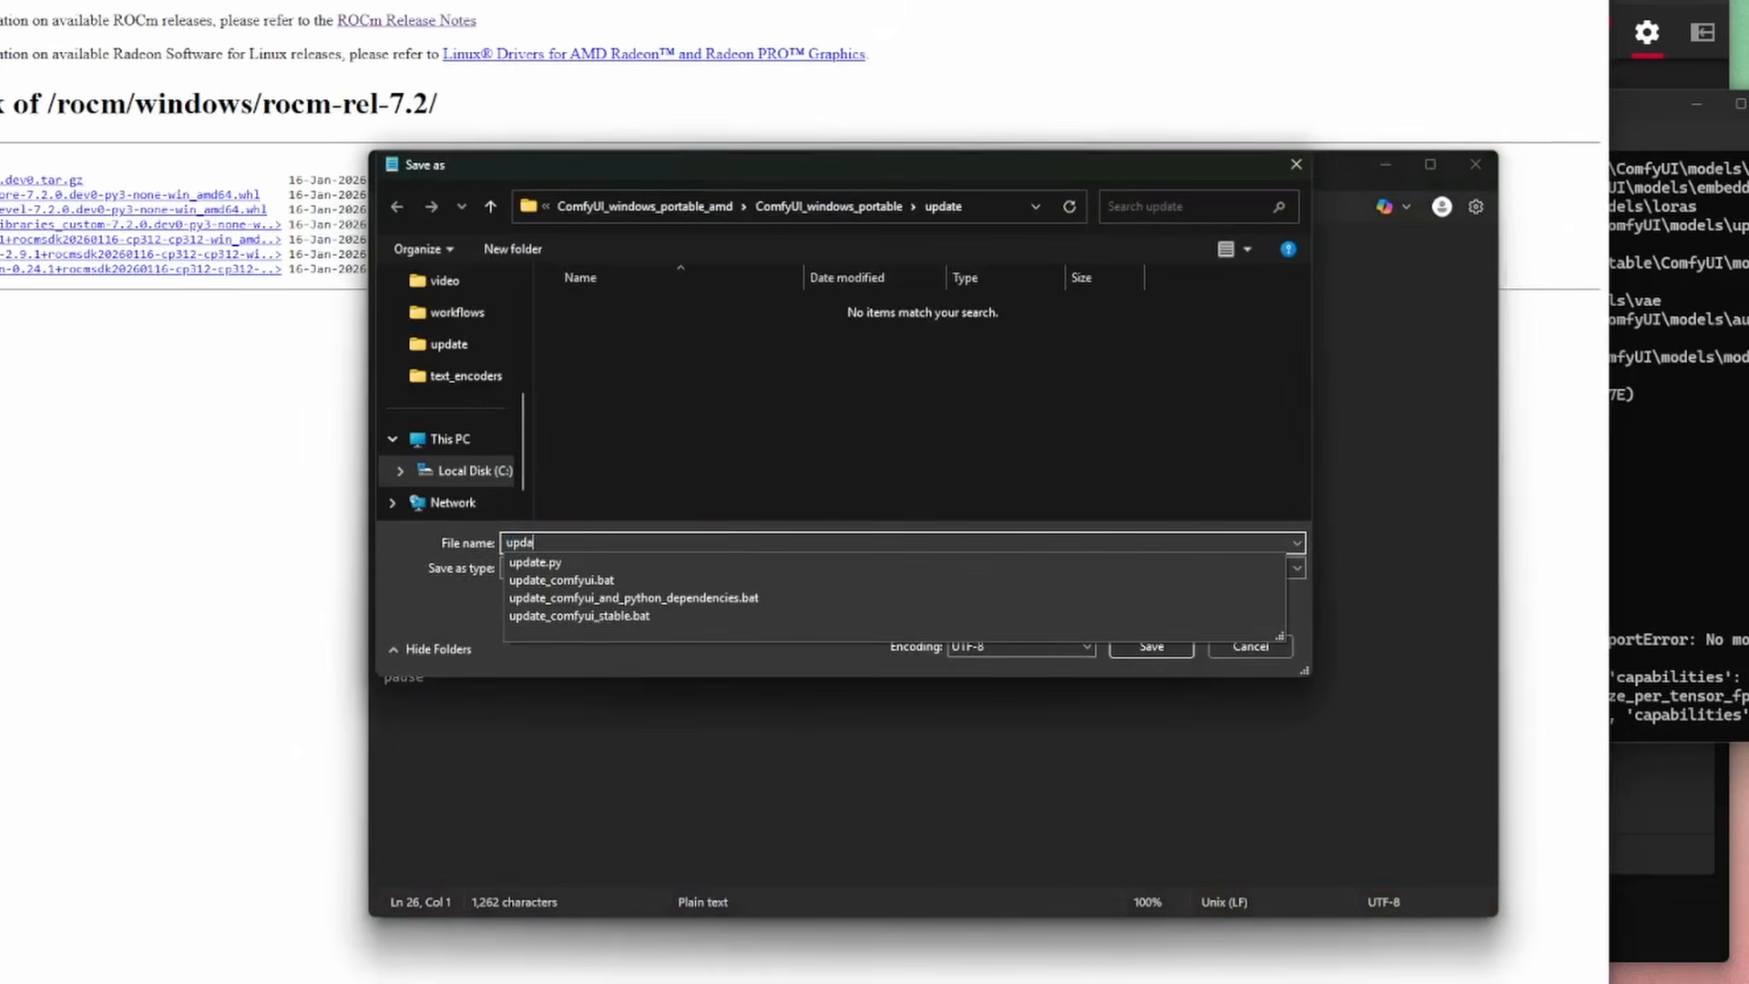
text(tetorocm72)
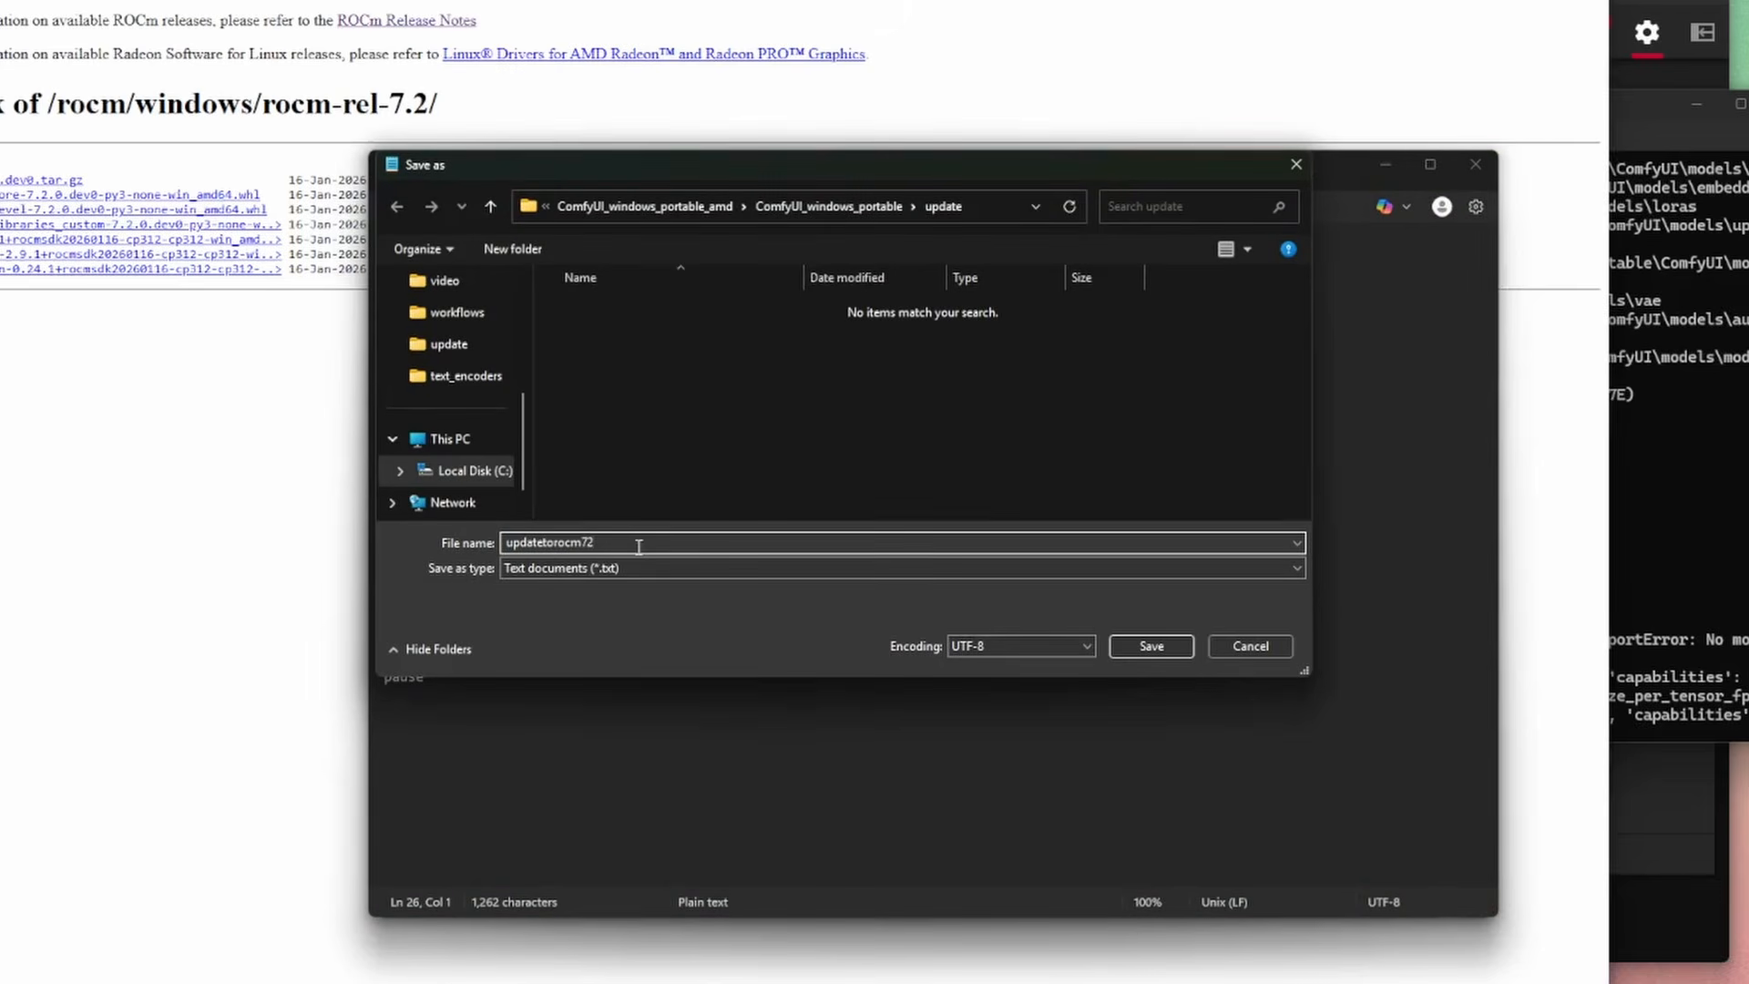
click(572, 568)
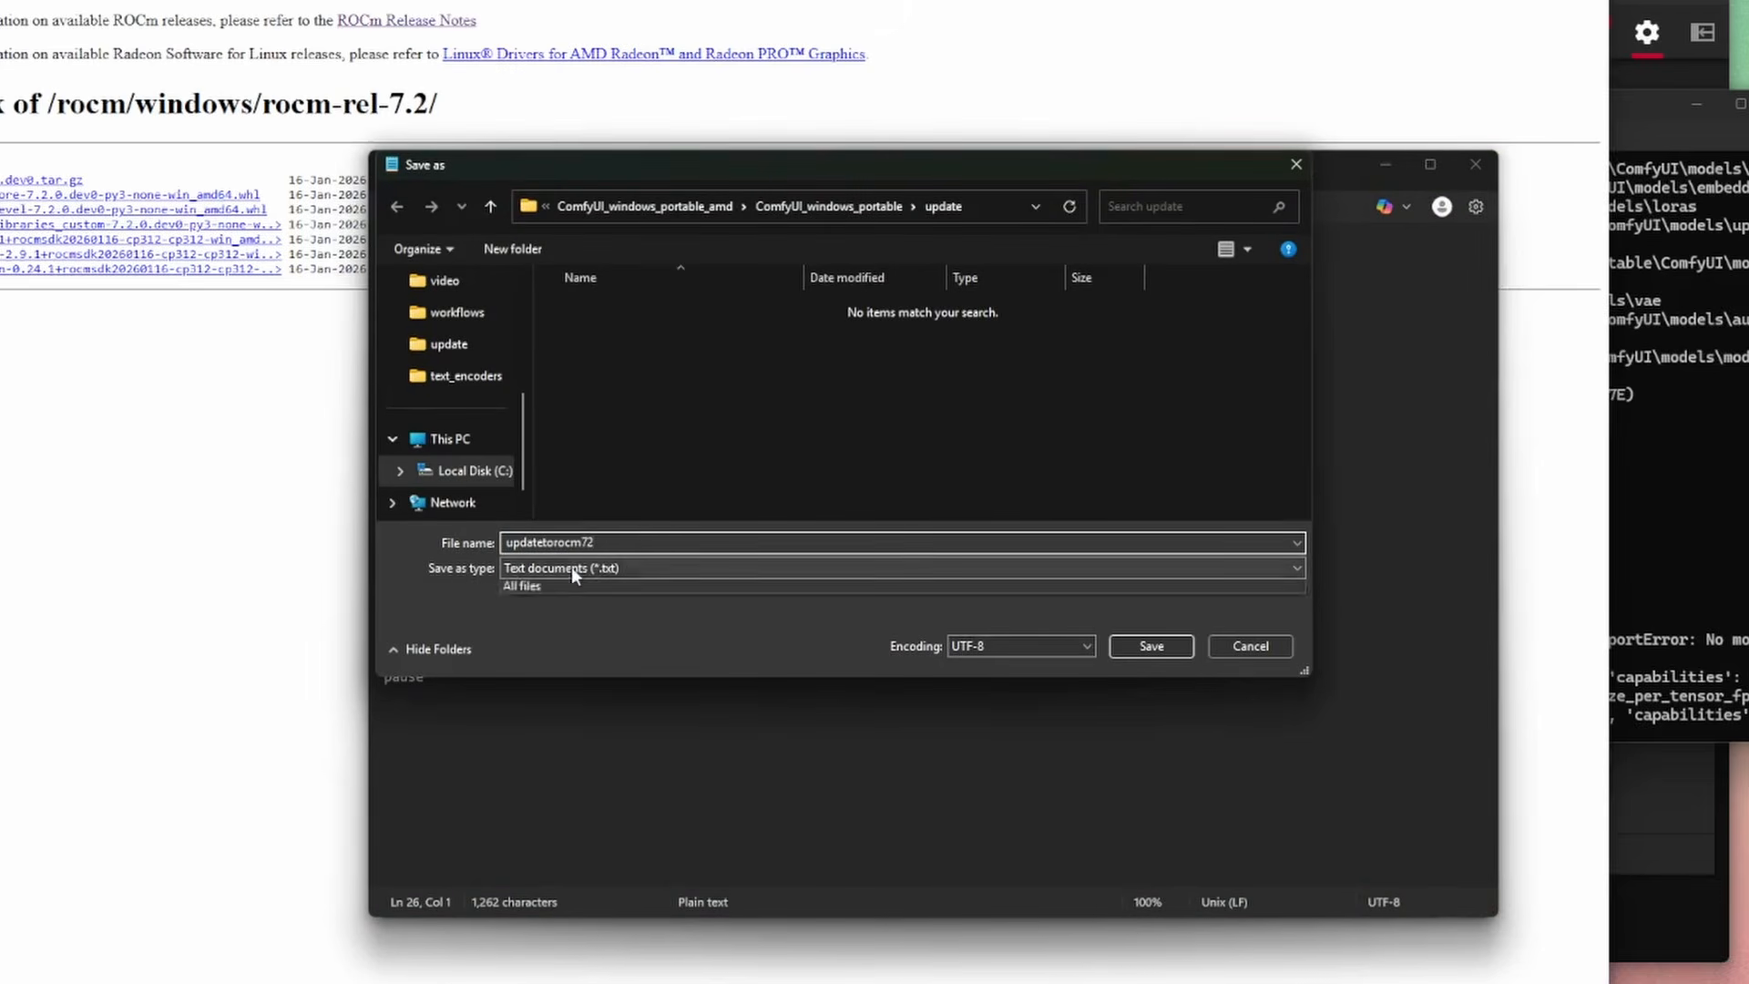
click(567, 599)
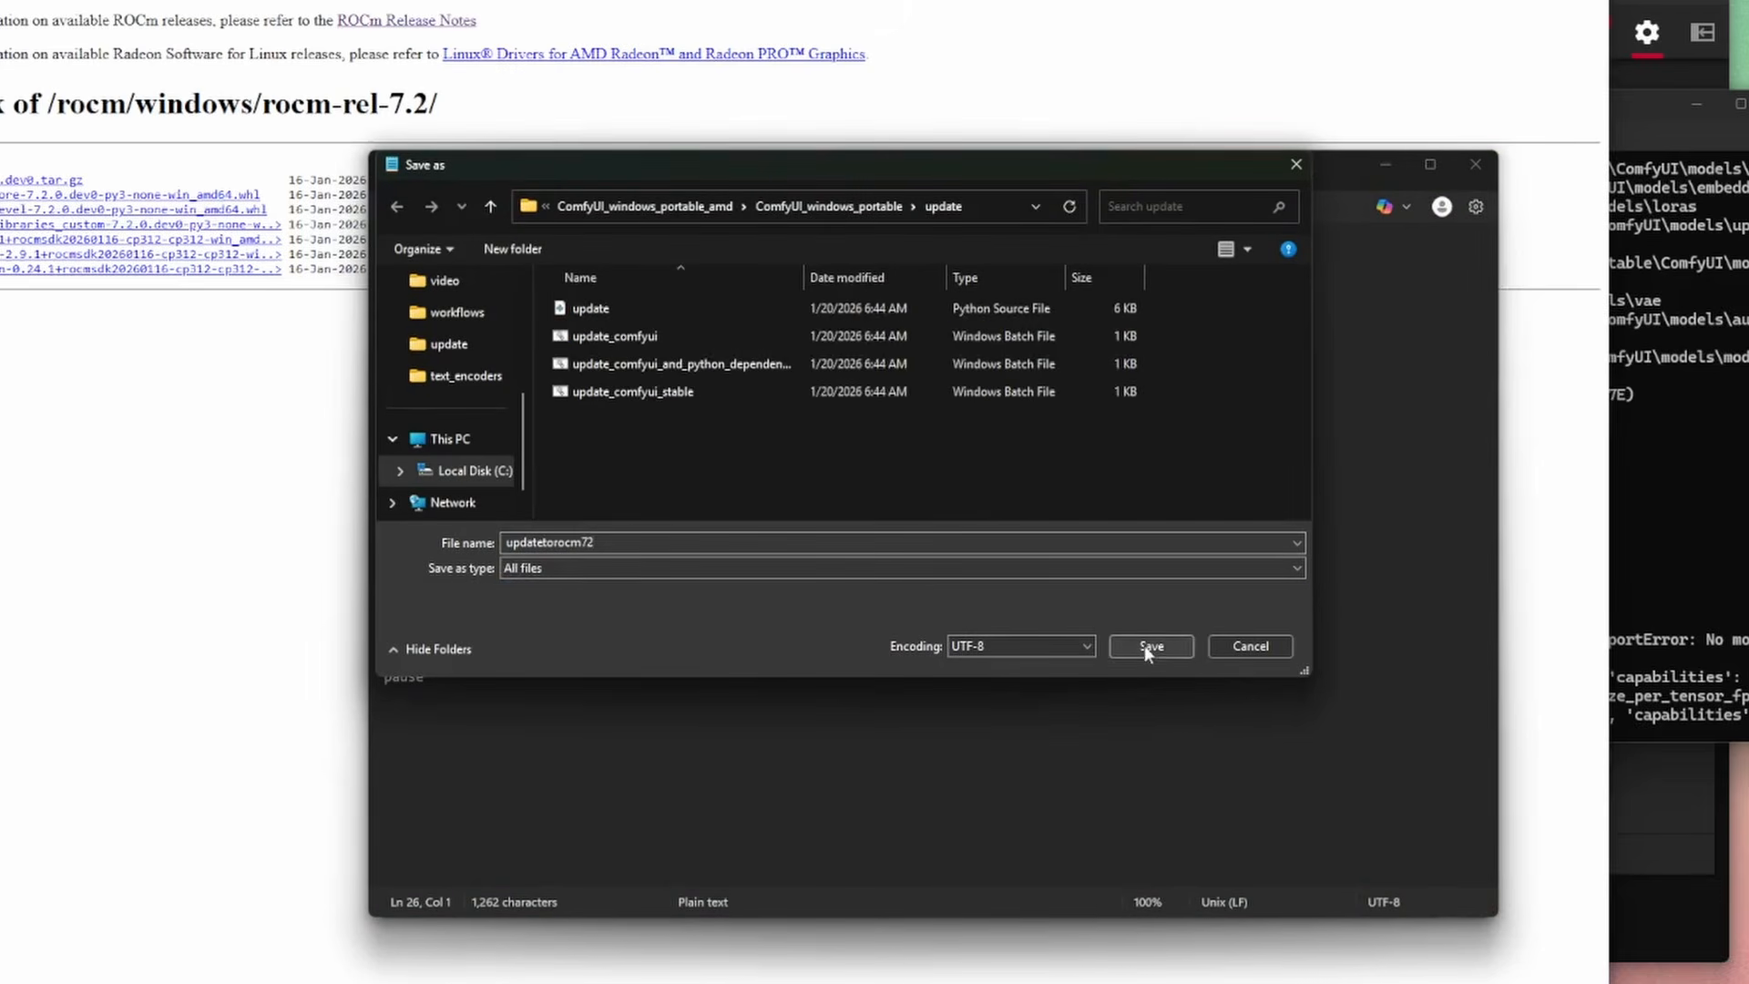
click(697, 538)
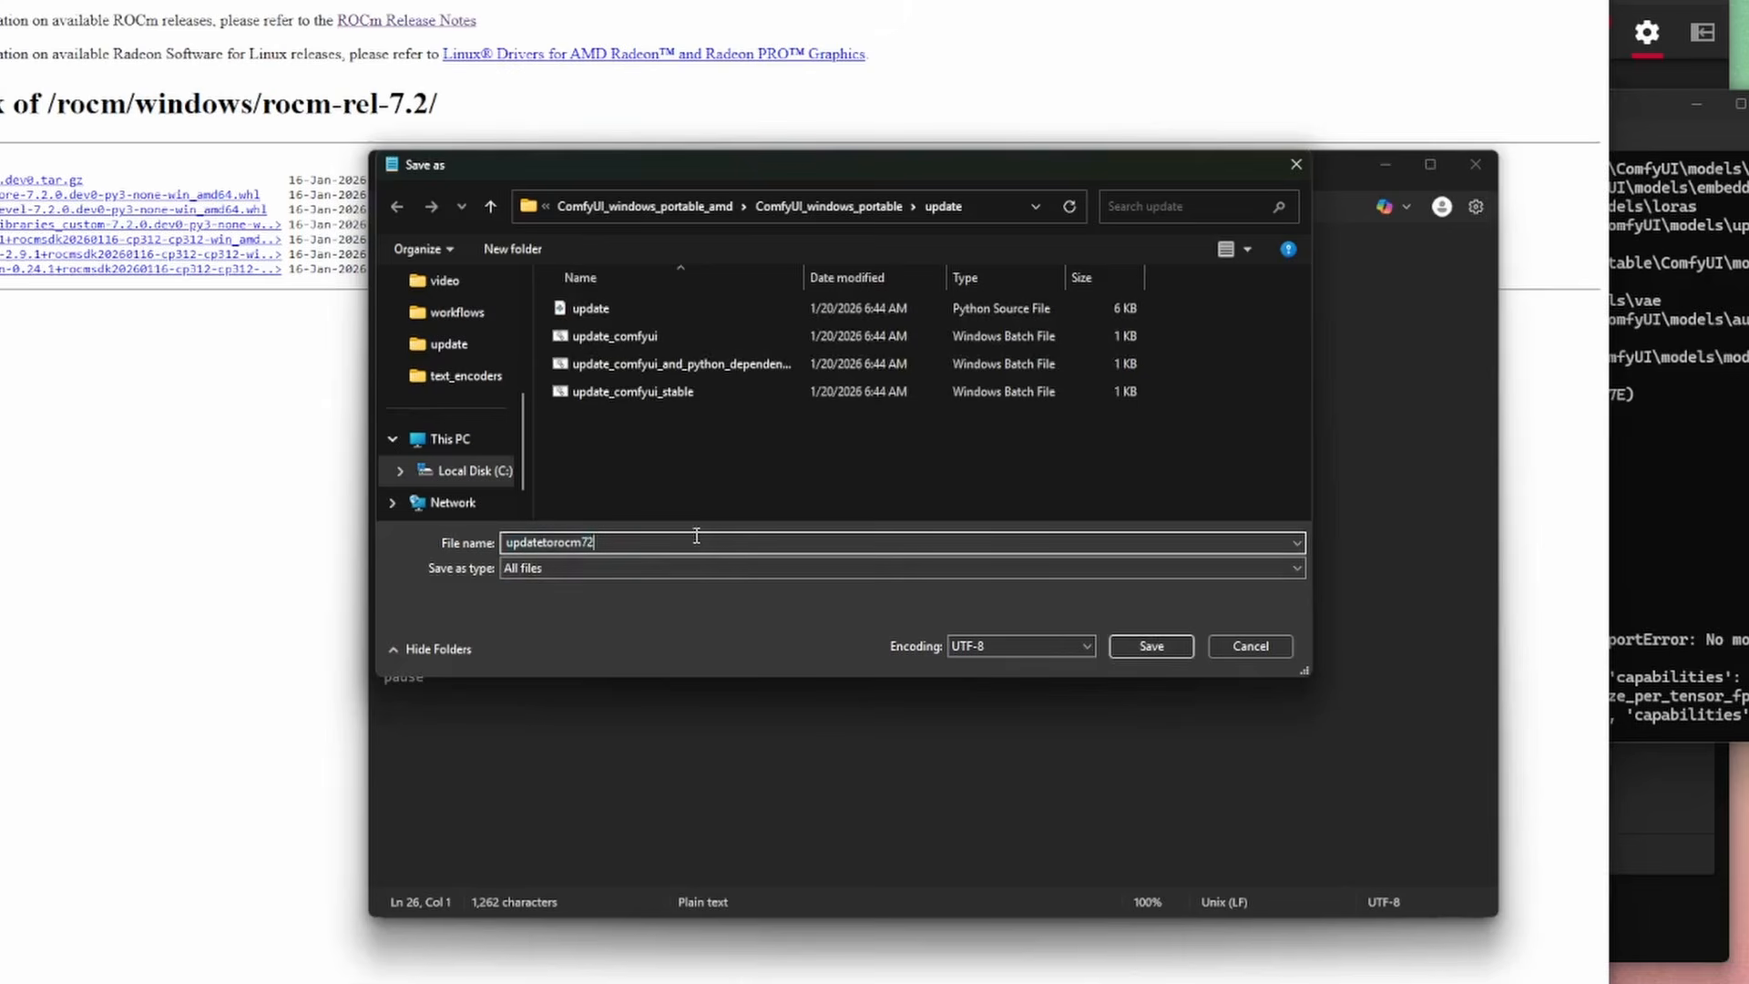
text(72.bat)
key(Return)
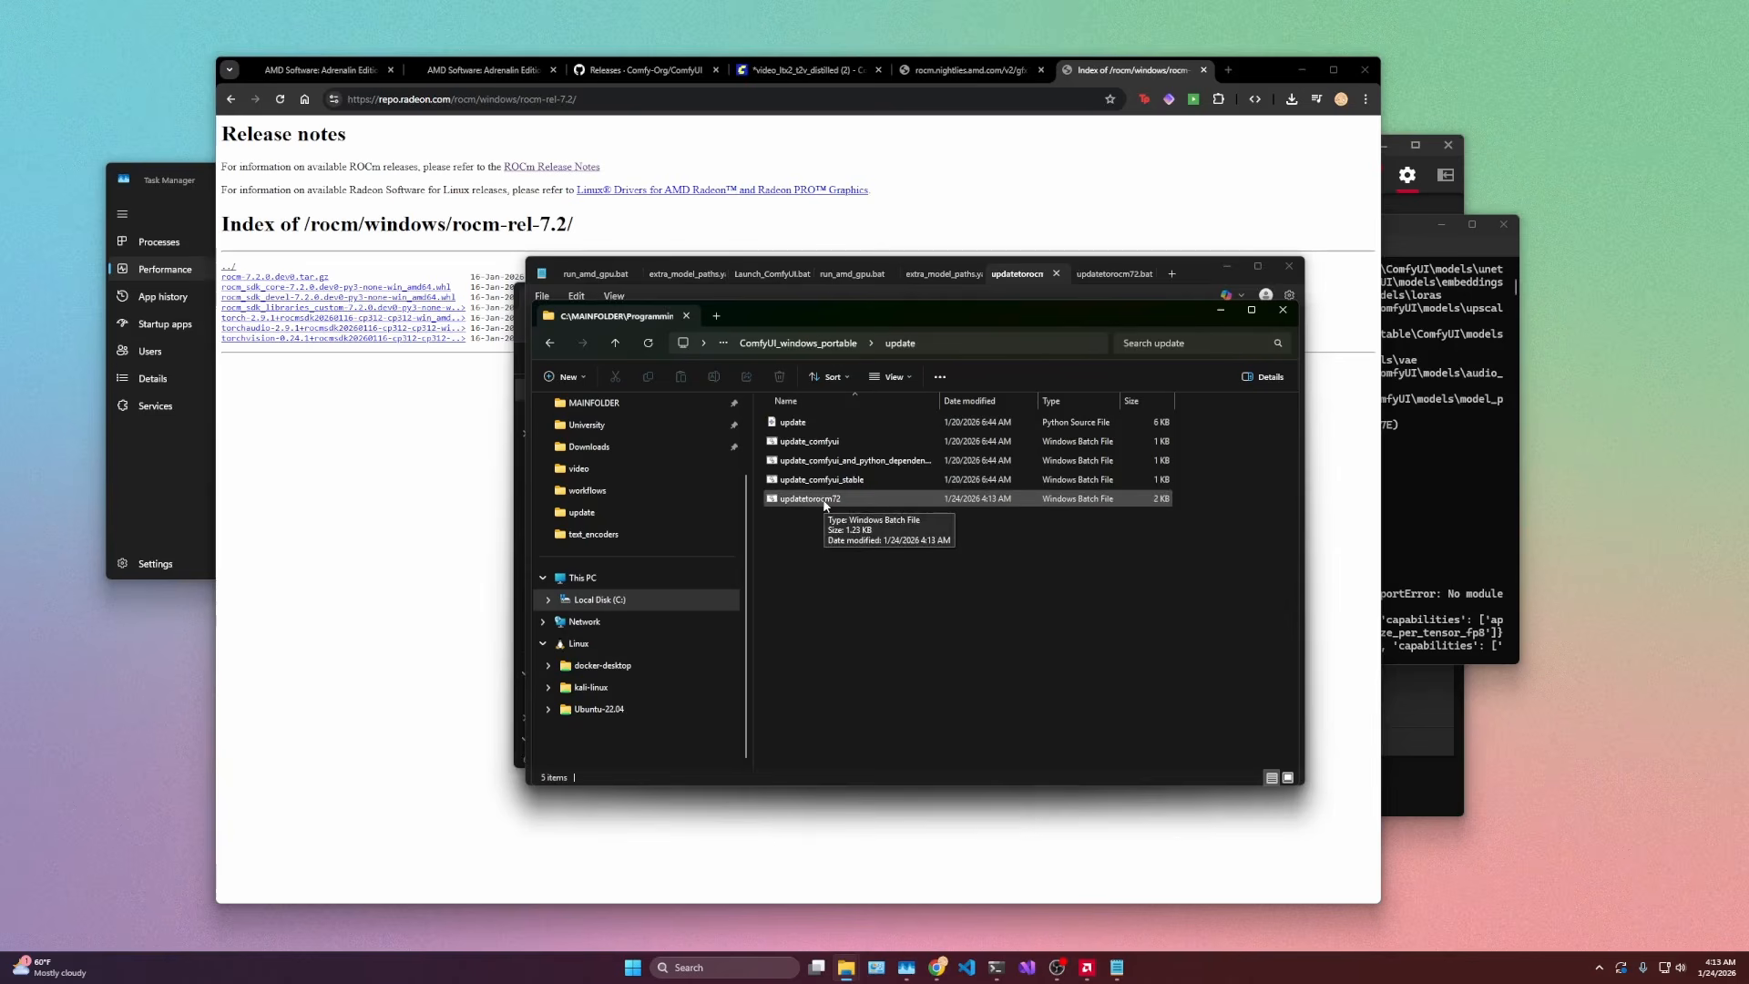
Step: Close the running ComfyUI console and check GPU, memory and process usage in Task Manager
double_click(911, 504)
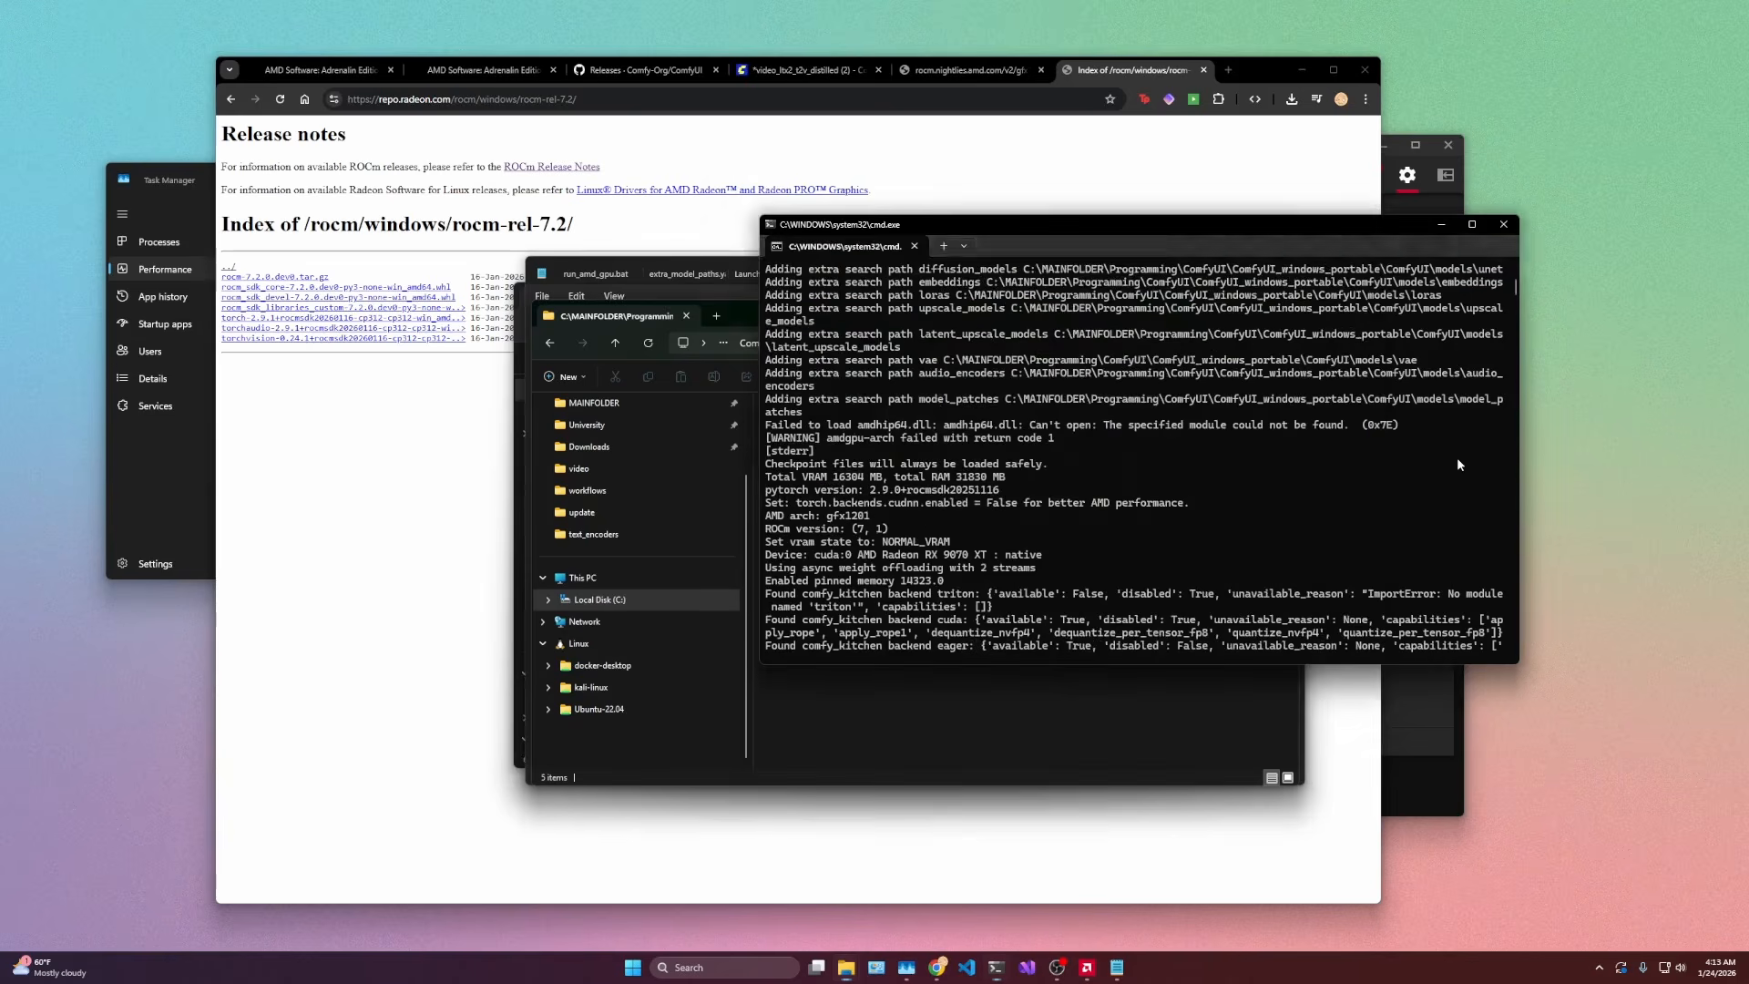
click(907, 967)
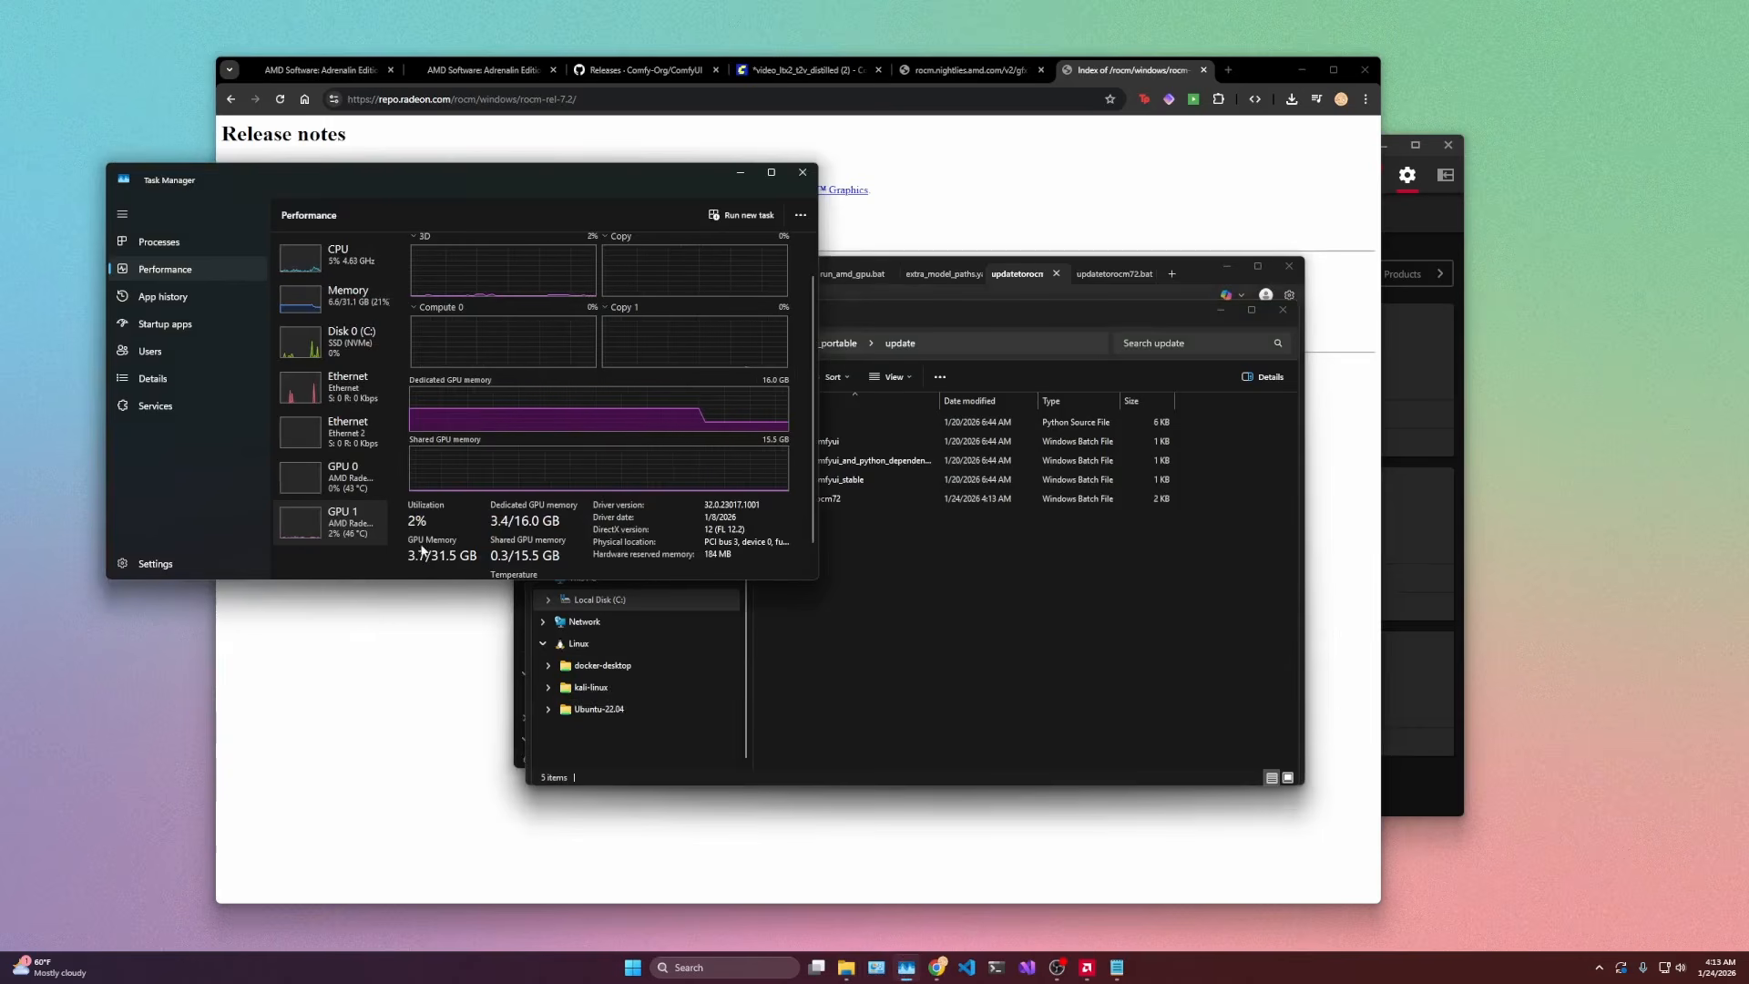
click(339, 296)
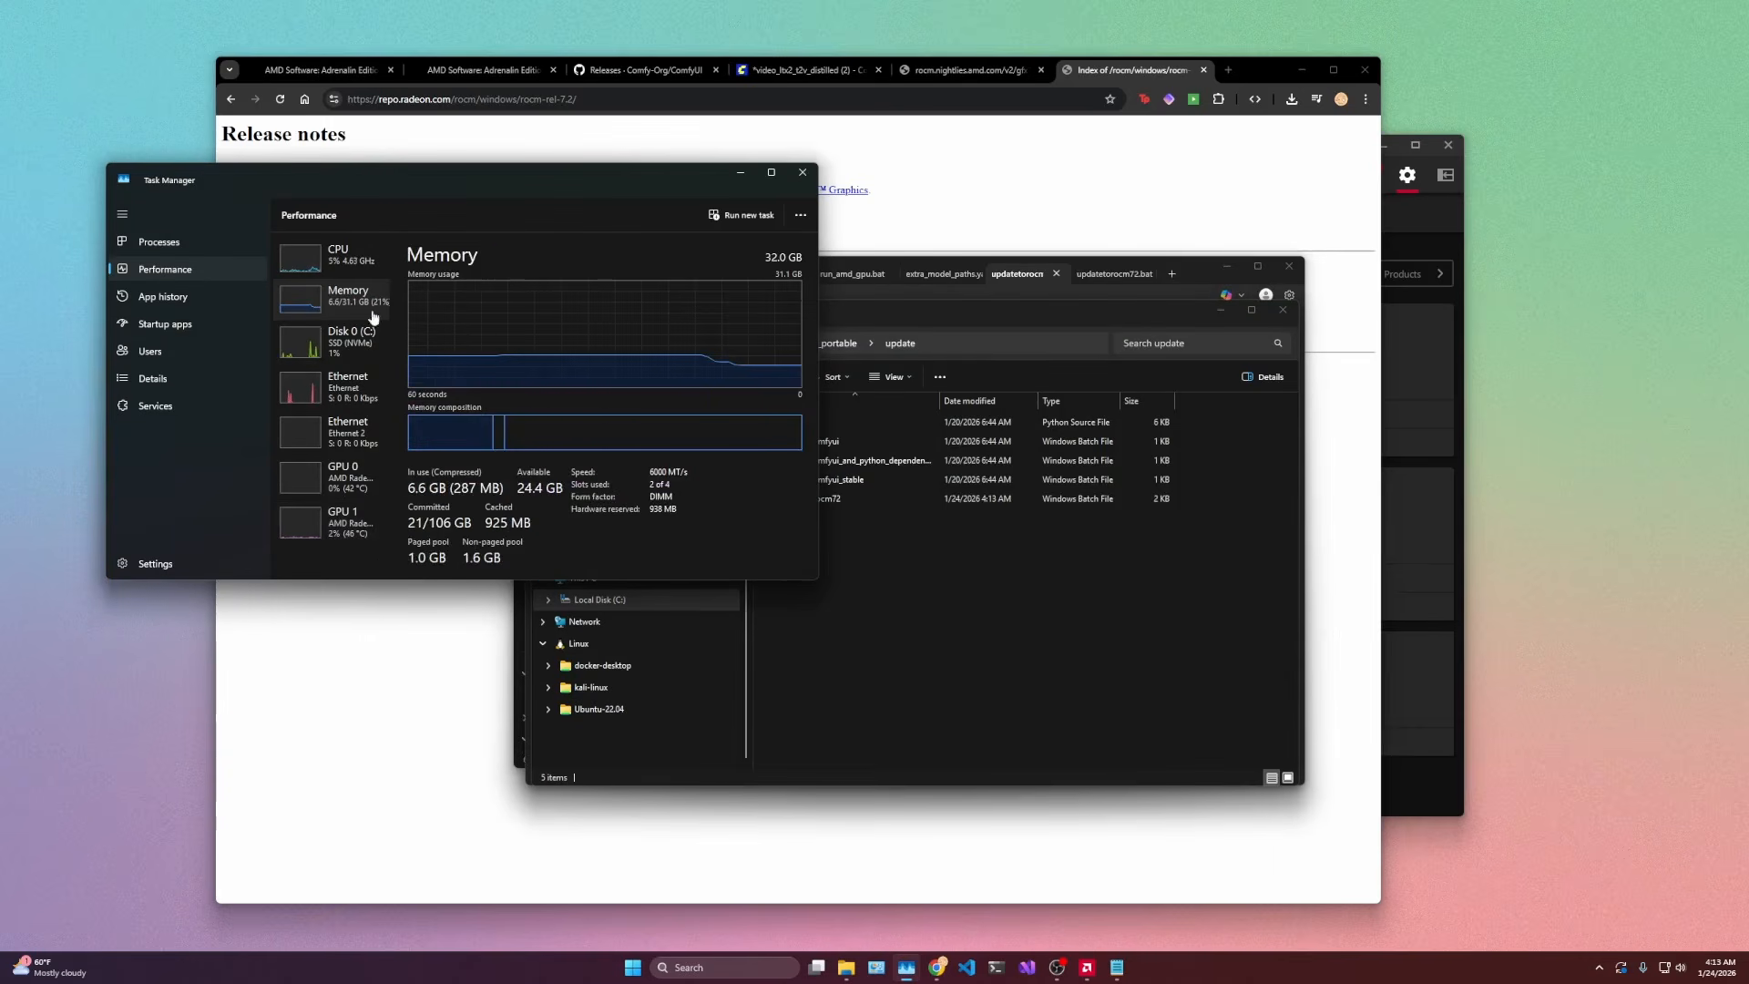
click(158, 241)
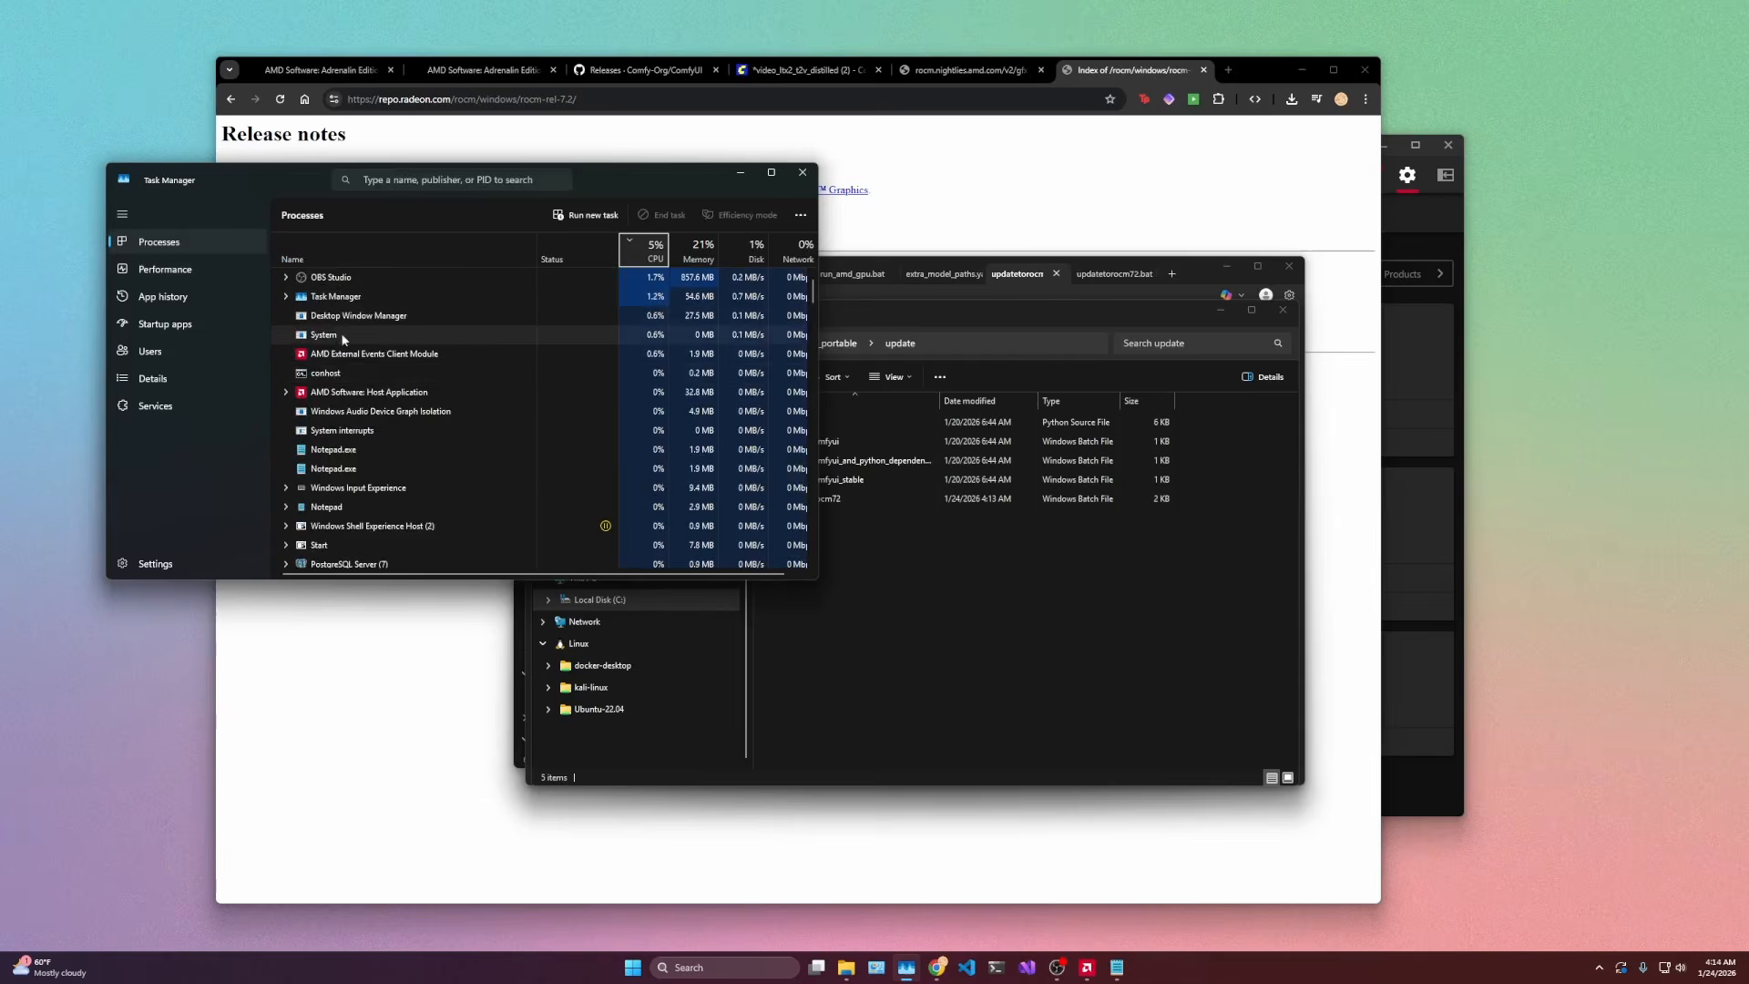
click(739, 172)
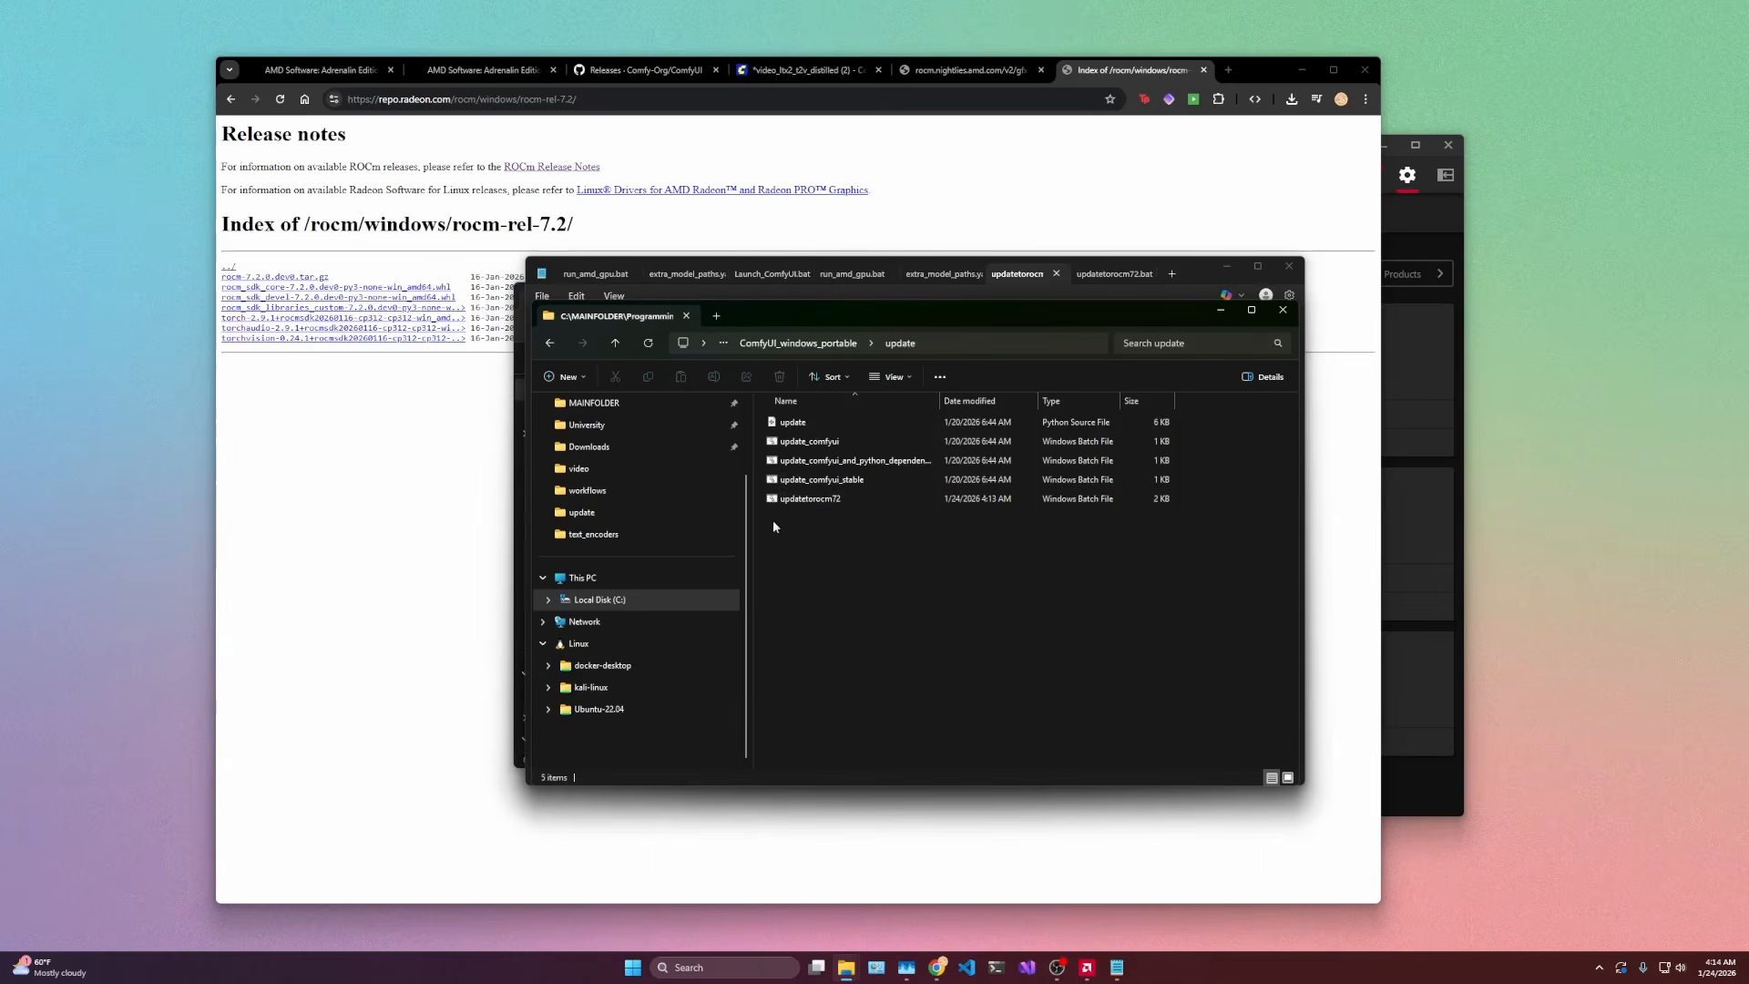
Step: Run updatetorocm72.bat from the update folder and review its pip upgrade and ROCm 7.2 wheel install commands in Notepad
double_click(819, 500)
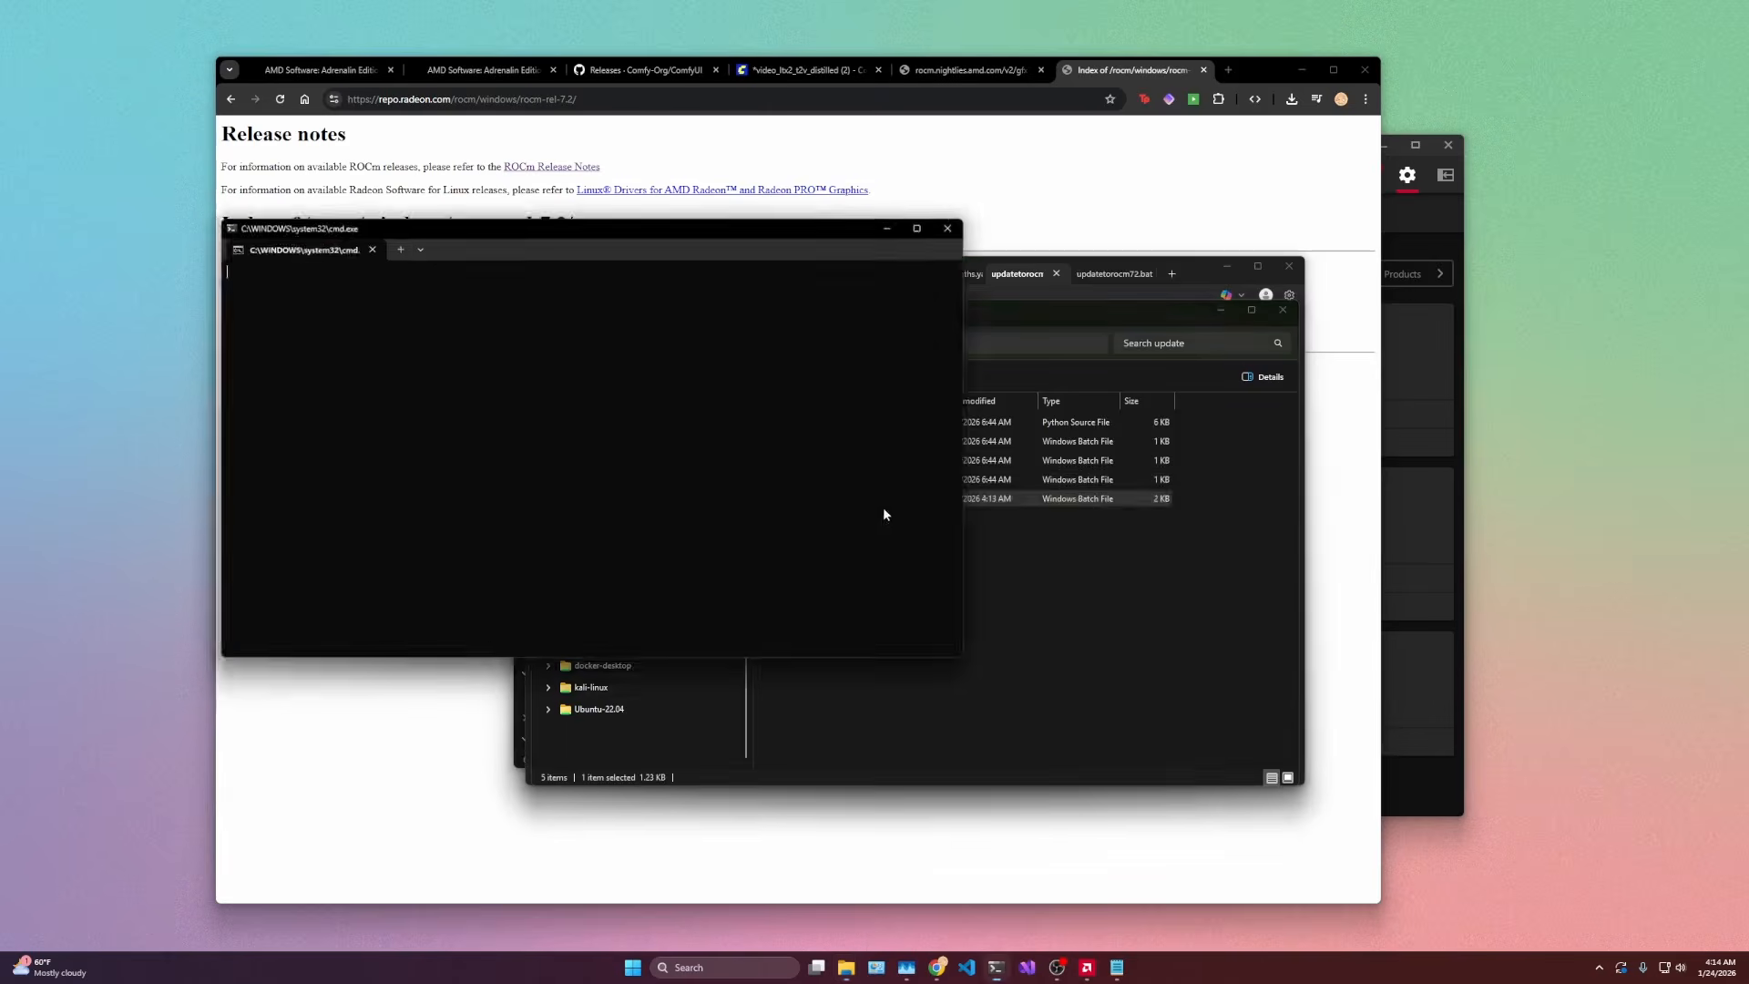
click(1002, 274)
drag(535, 448, 882, 454)
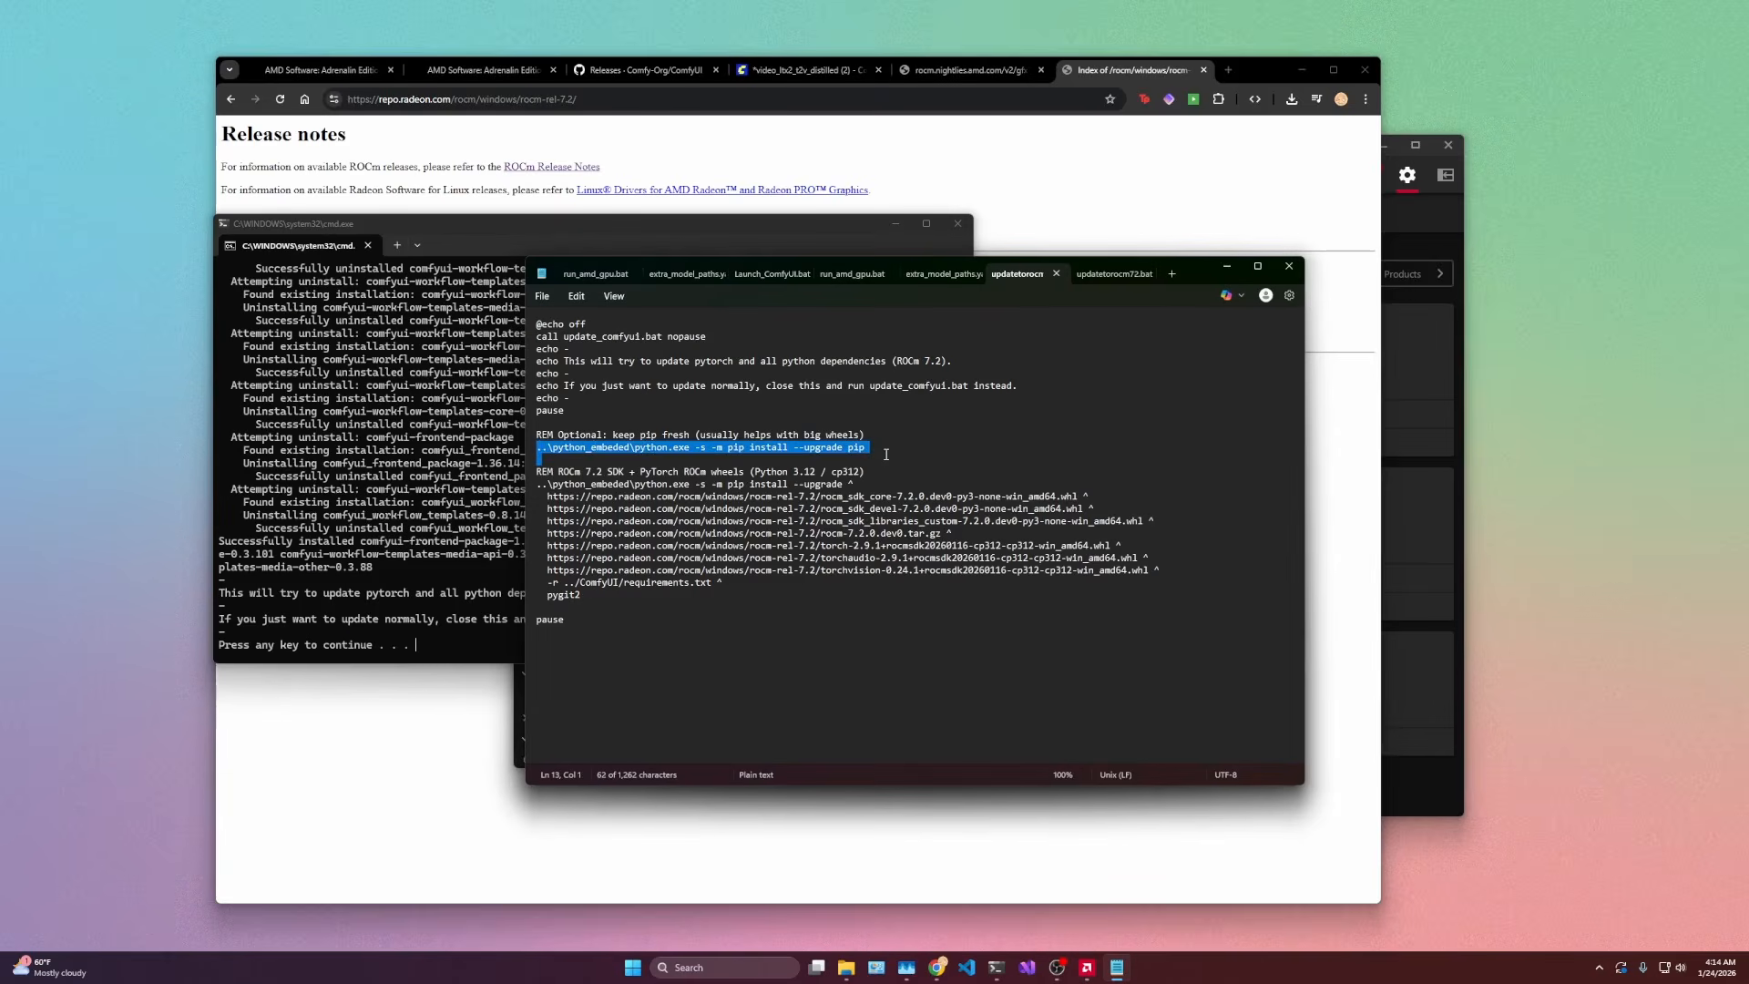
click(631, 472)
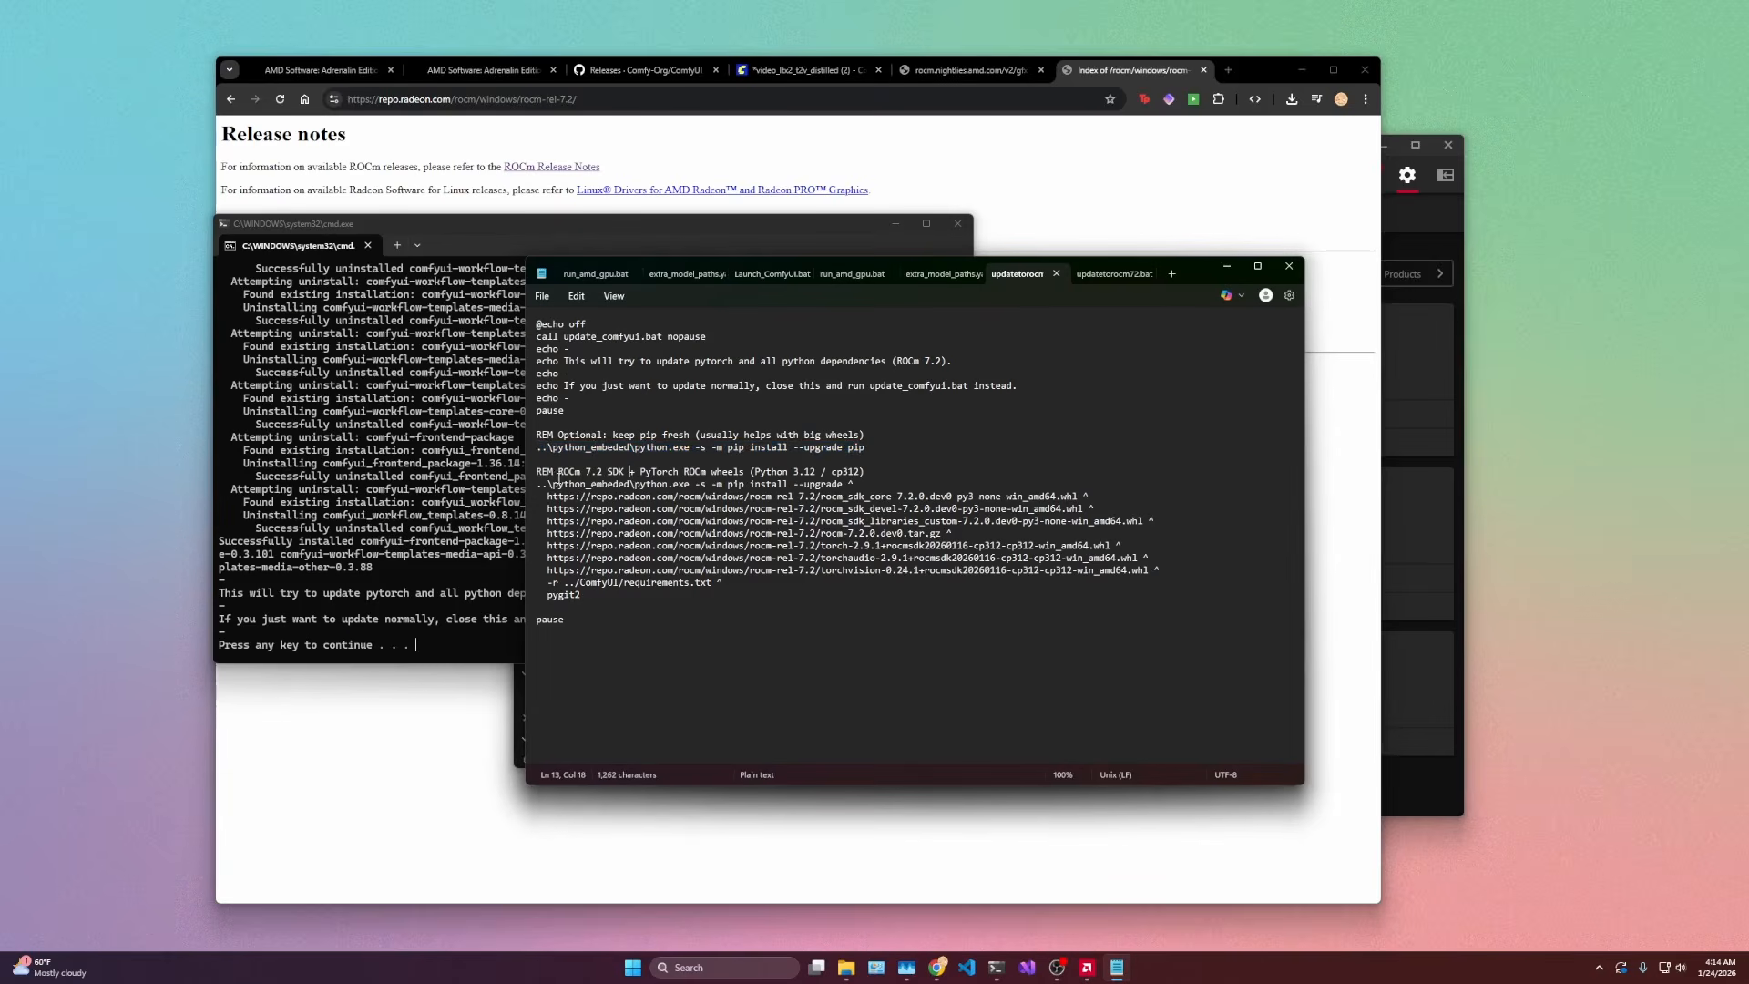
drag(546, 484, 991, 600)
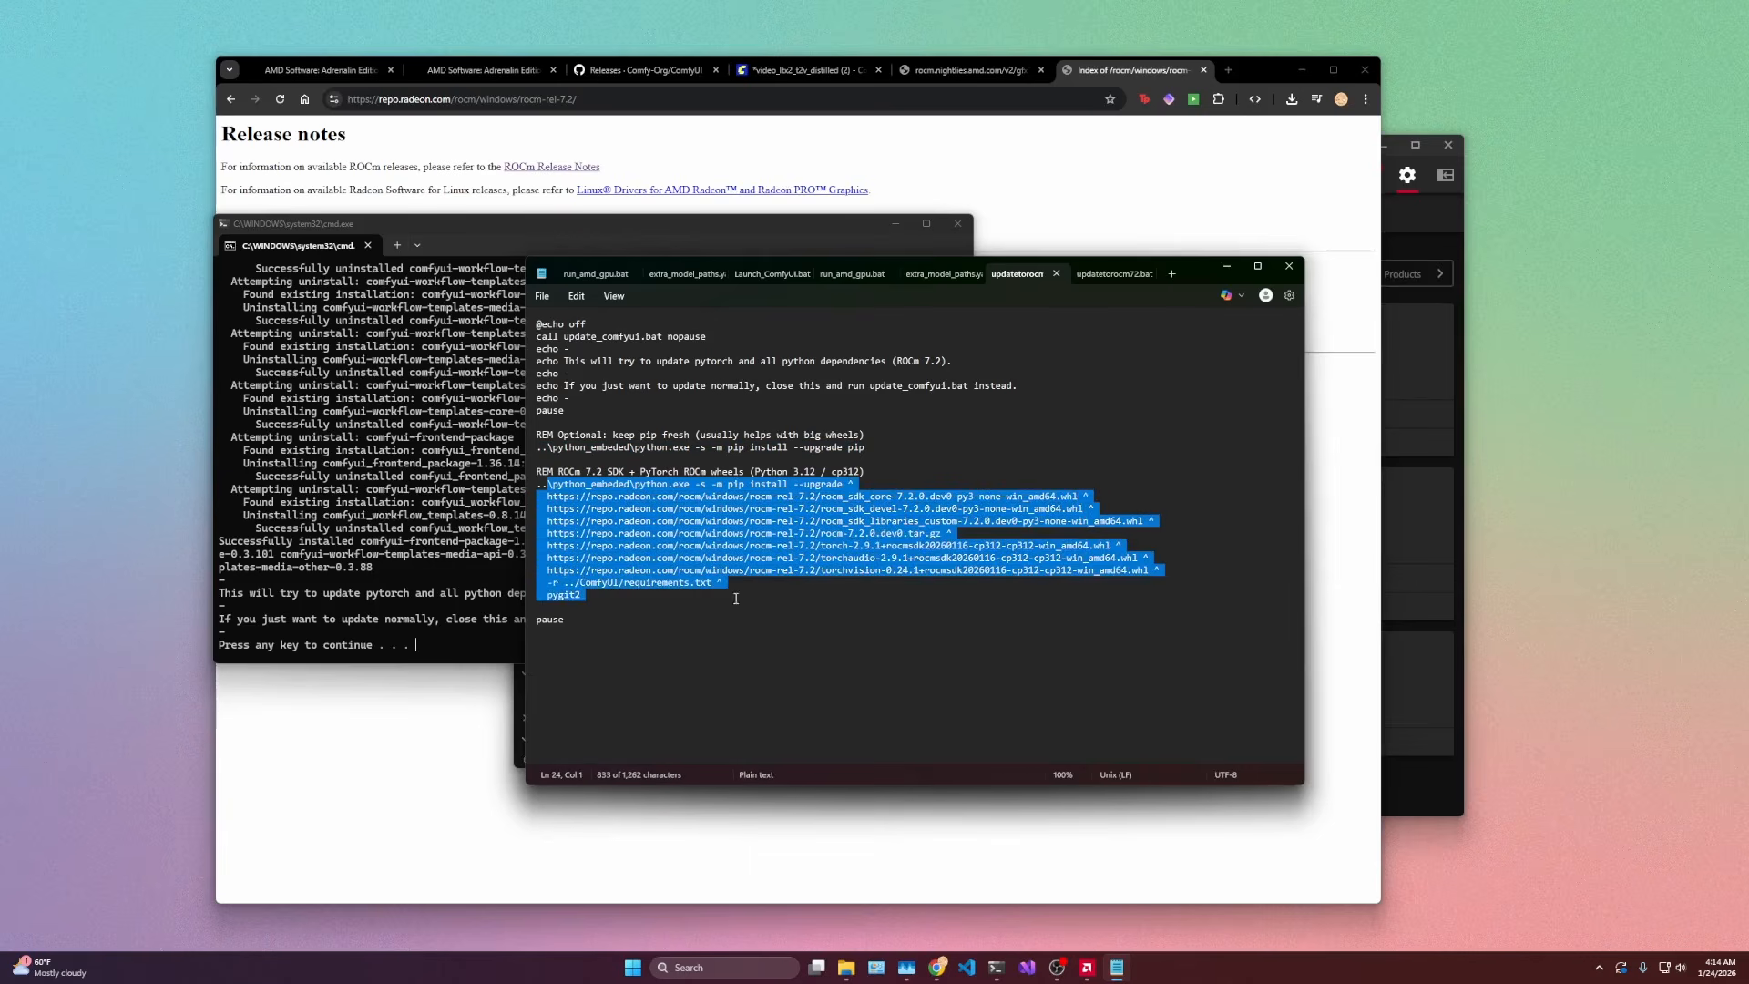
drag(715, 591, 607, 585)
click(630, 585)
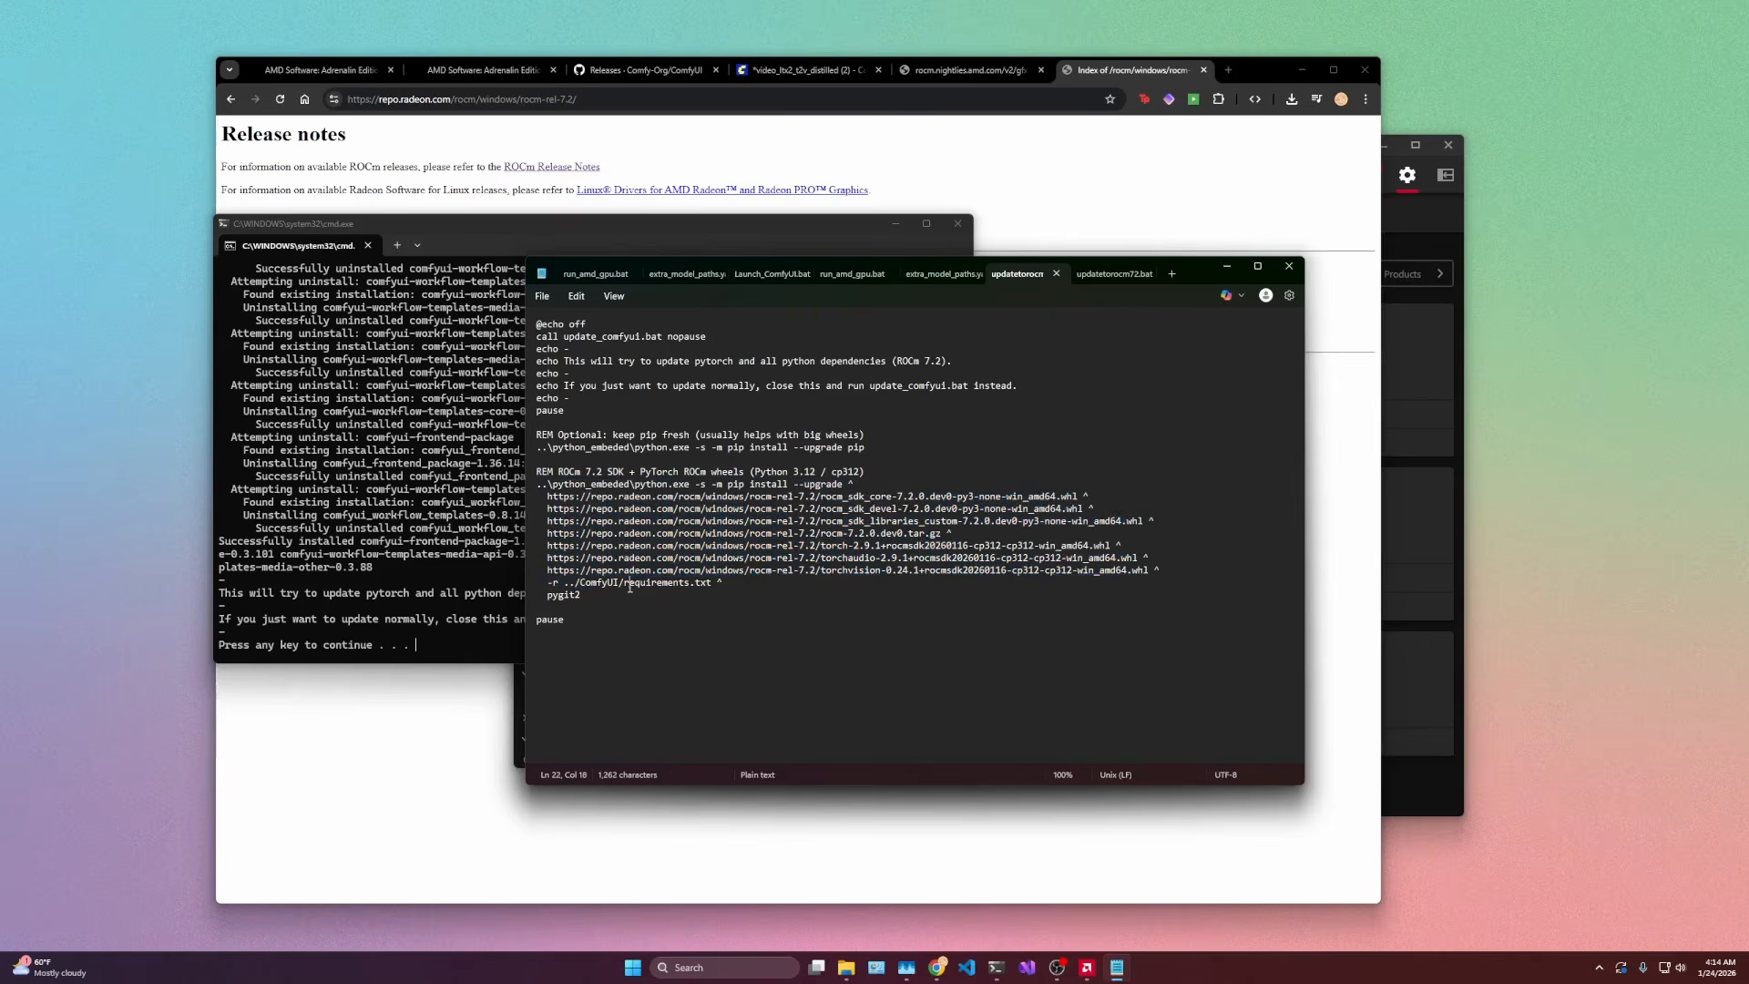
Step: Continue the update script past its pause to install the ROCm 7.2 SDK and PyTorch packages
click(365, 518)
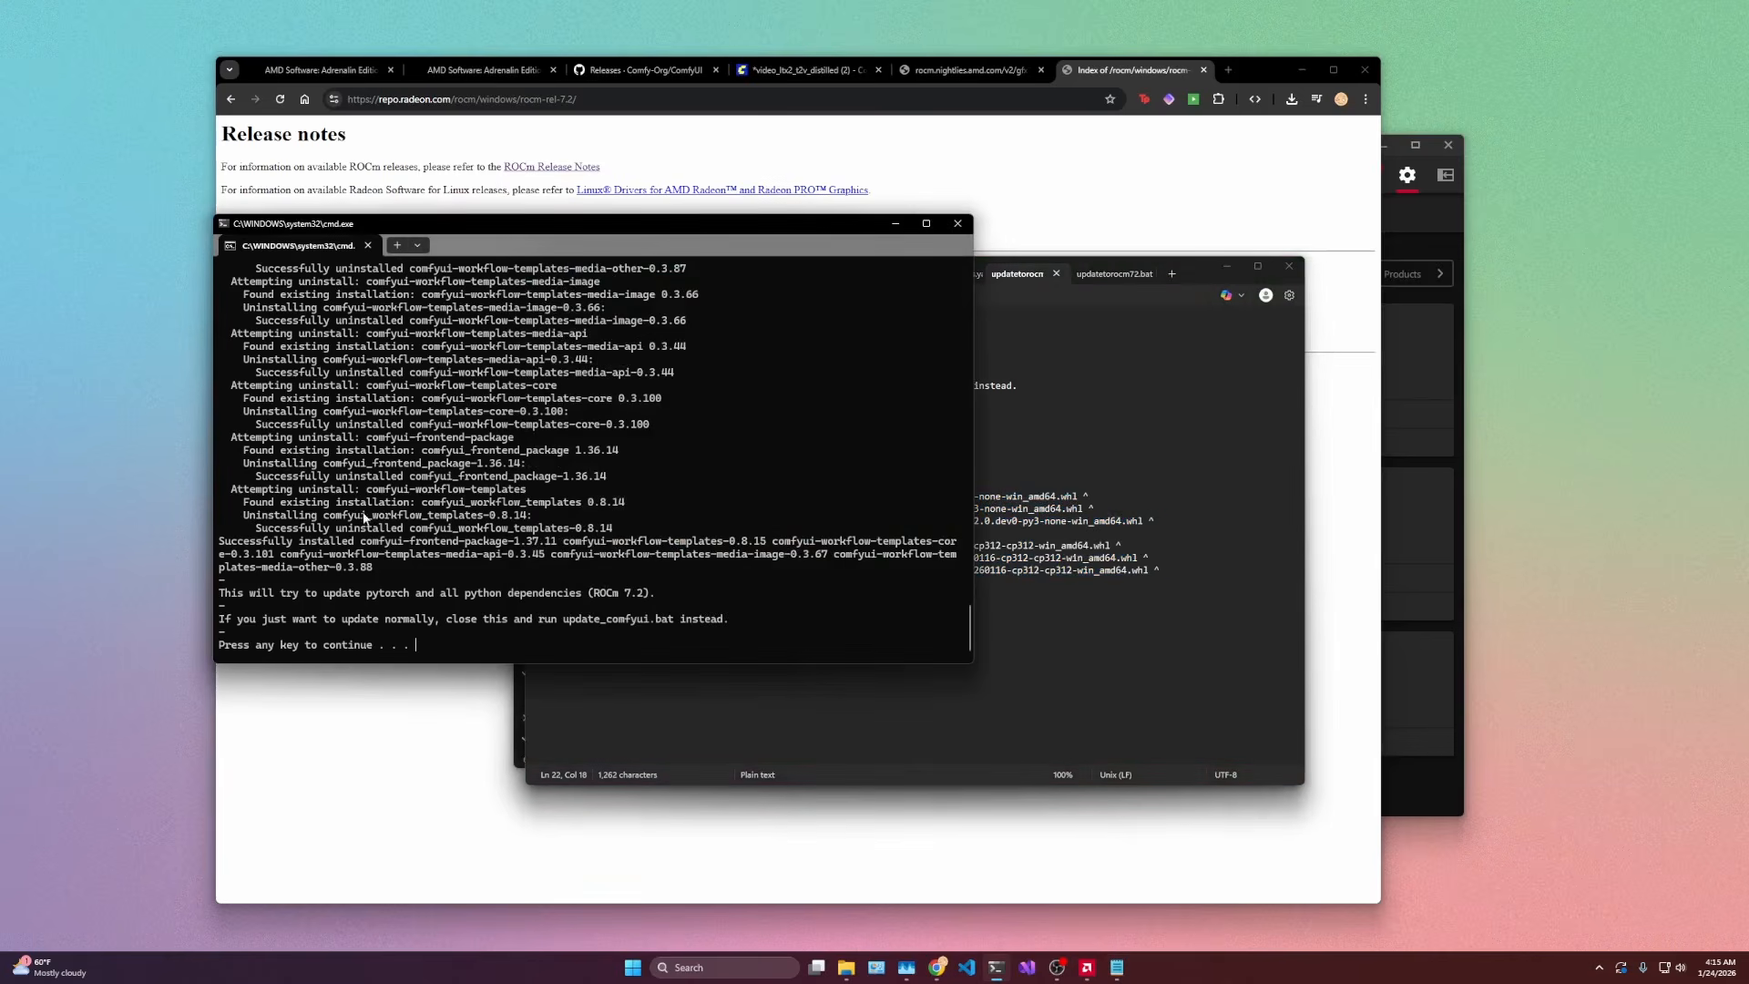
key(Return)
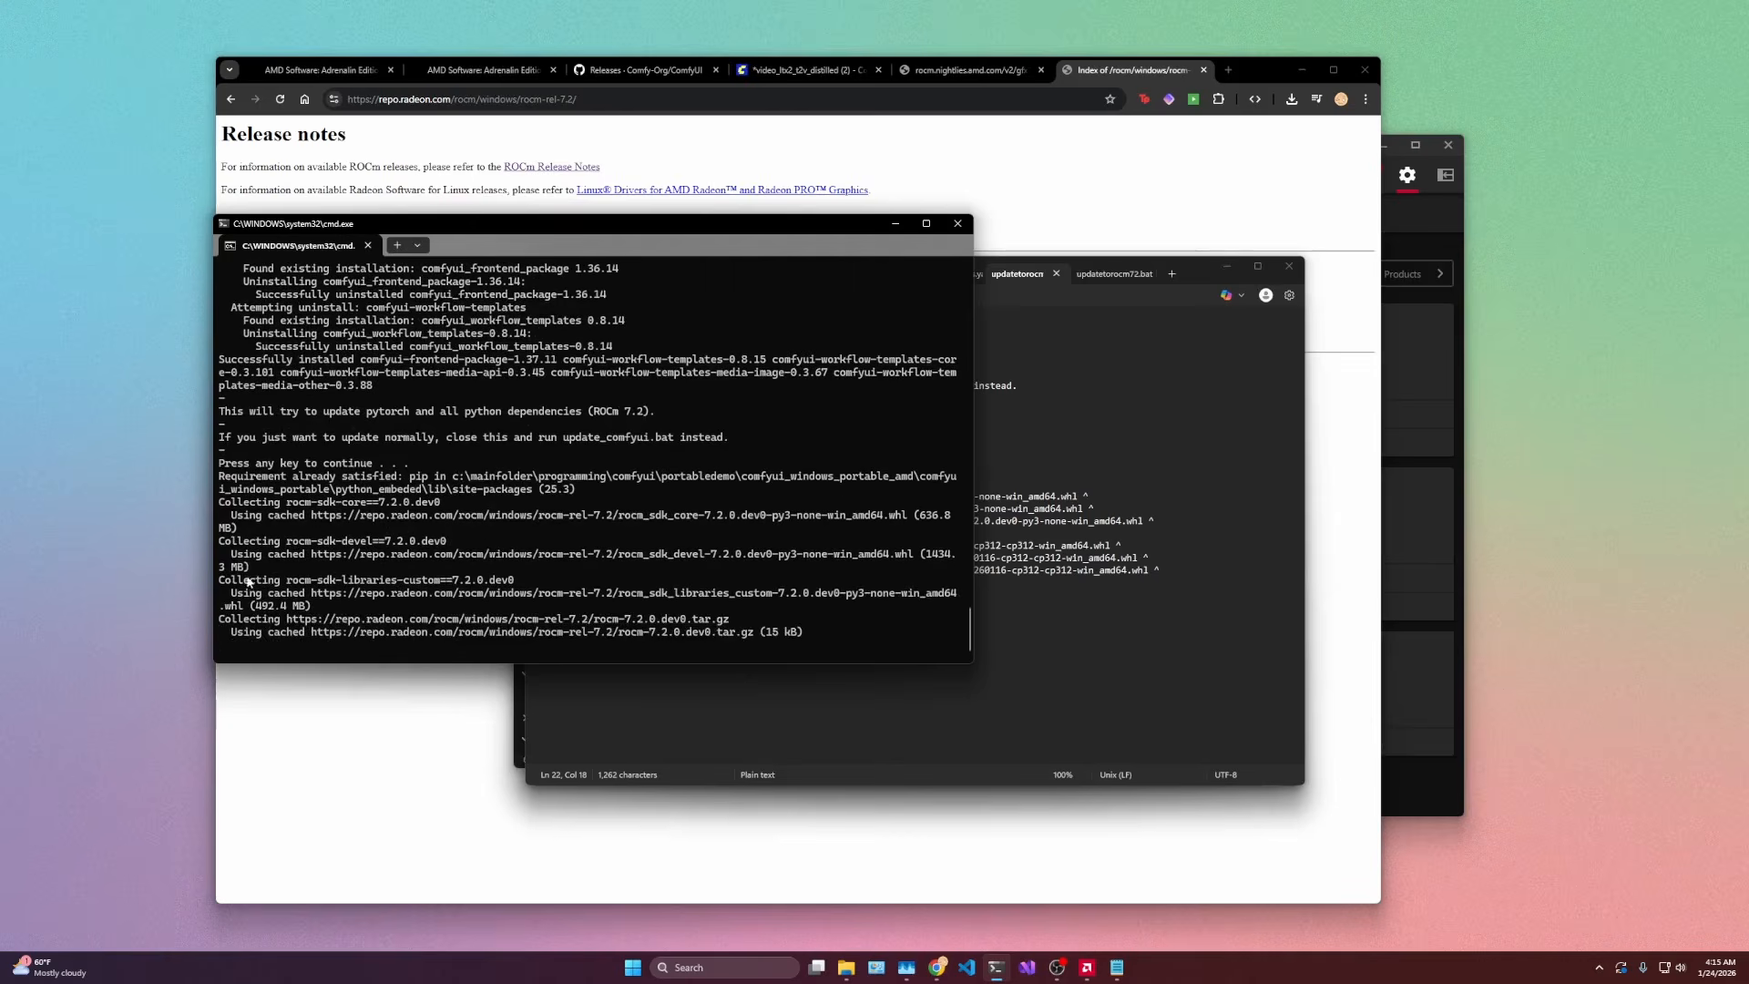
drag(228, 565, 432, 614)
double_click(432, 619)
drag(235, 645, 468, 648)
right_click(506, 656)
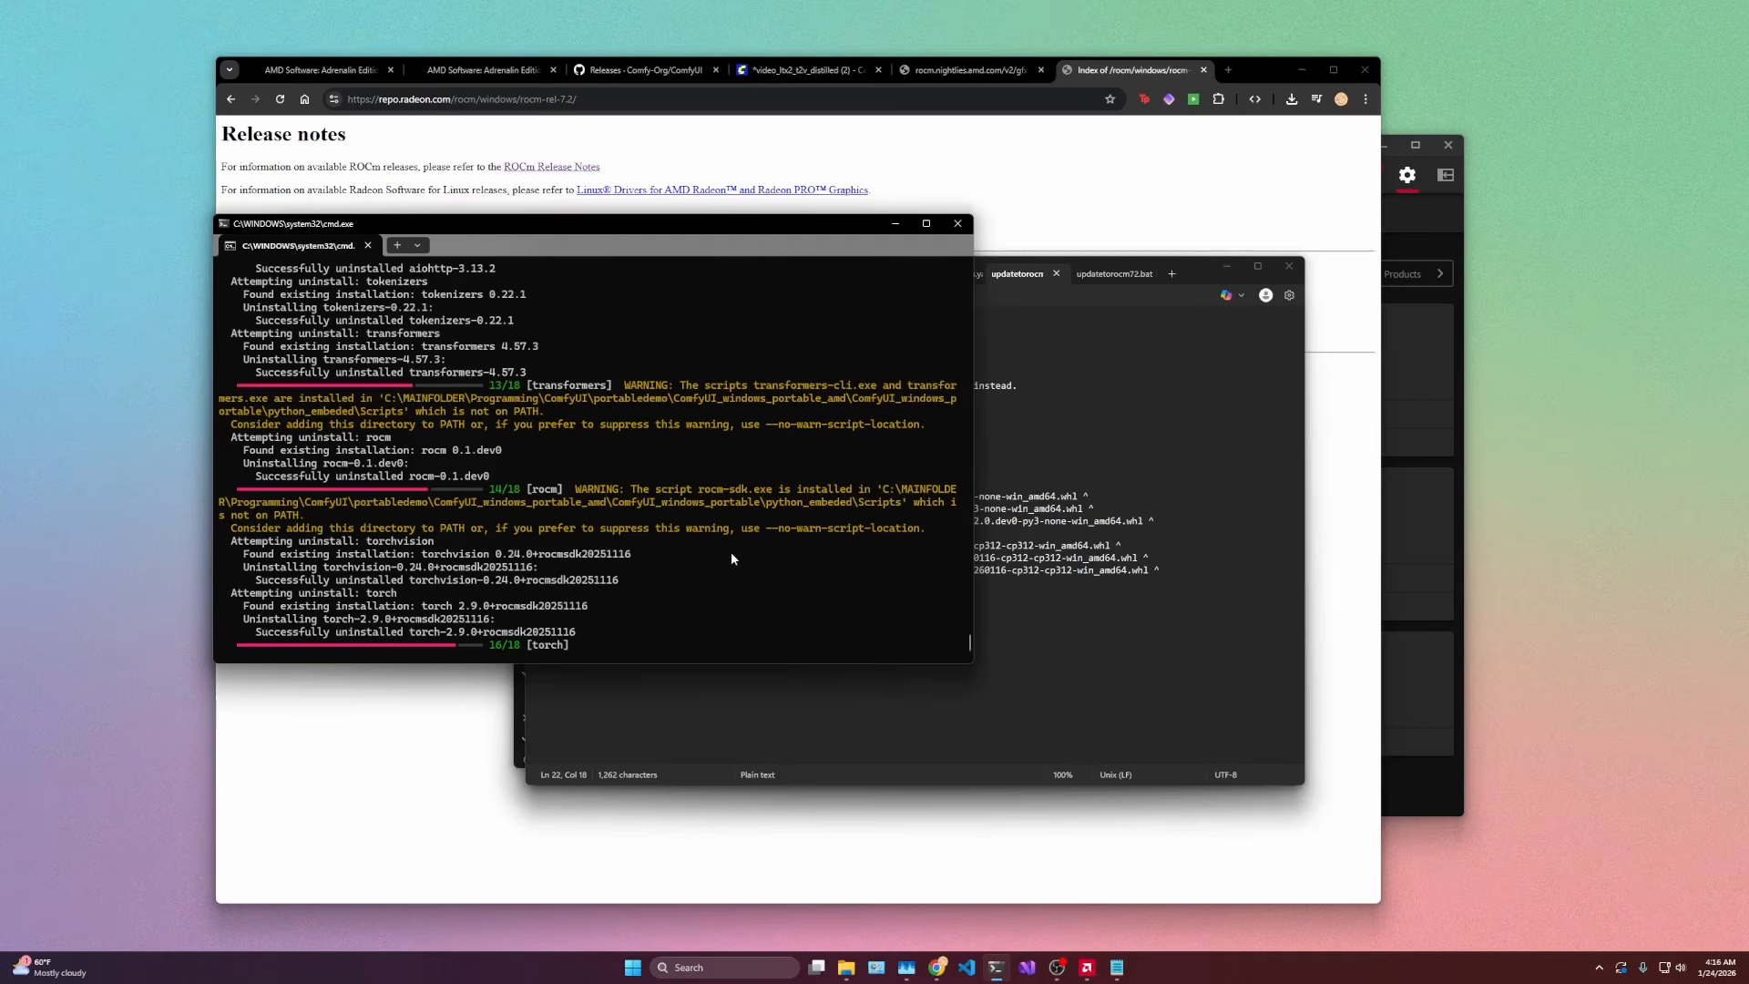
Step: Search the web for "comfyui manager" in the browser and find the portable-version installation instructions in the ComfyUI-Manager GitHub README
click(1230, 69)
text(comfy)
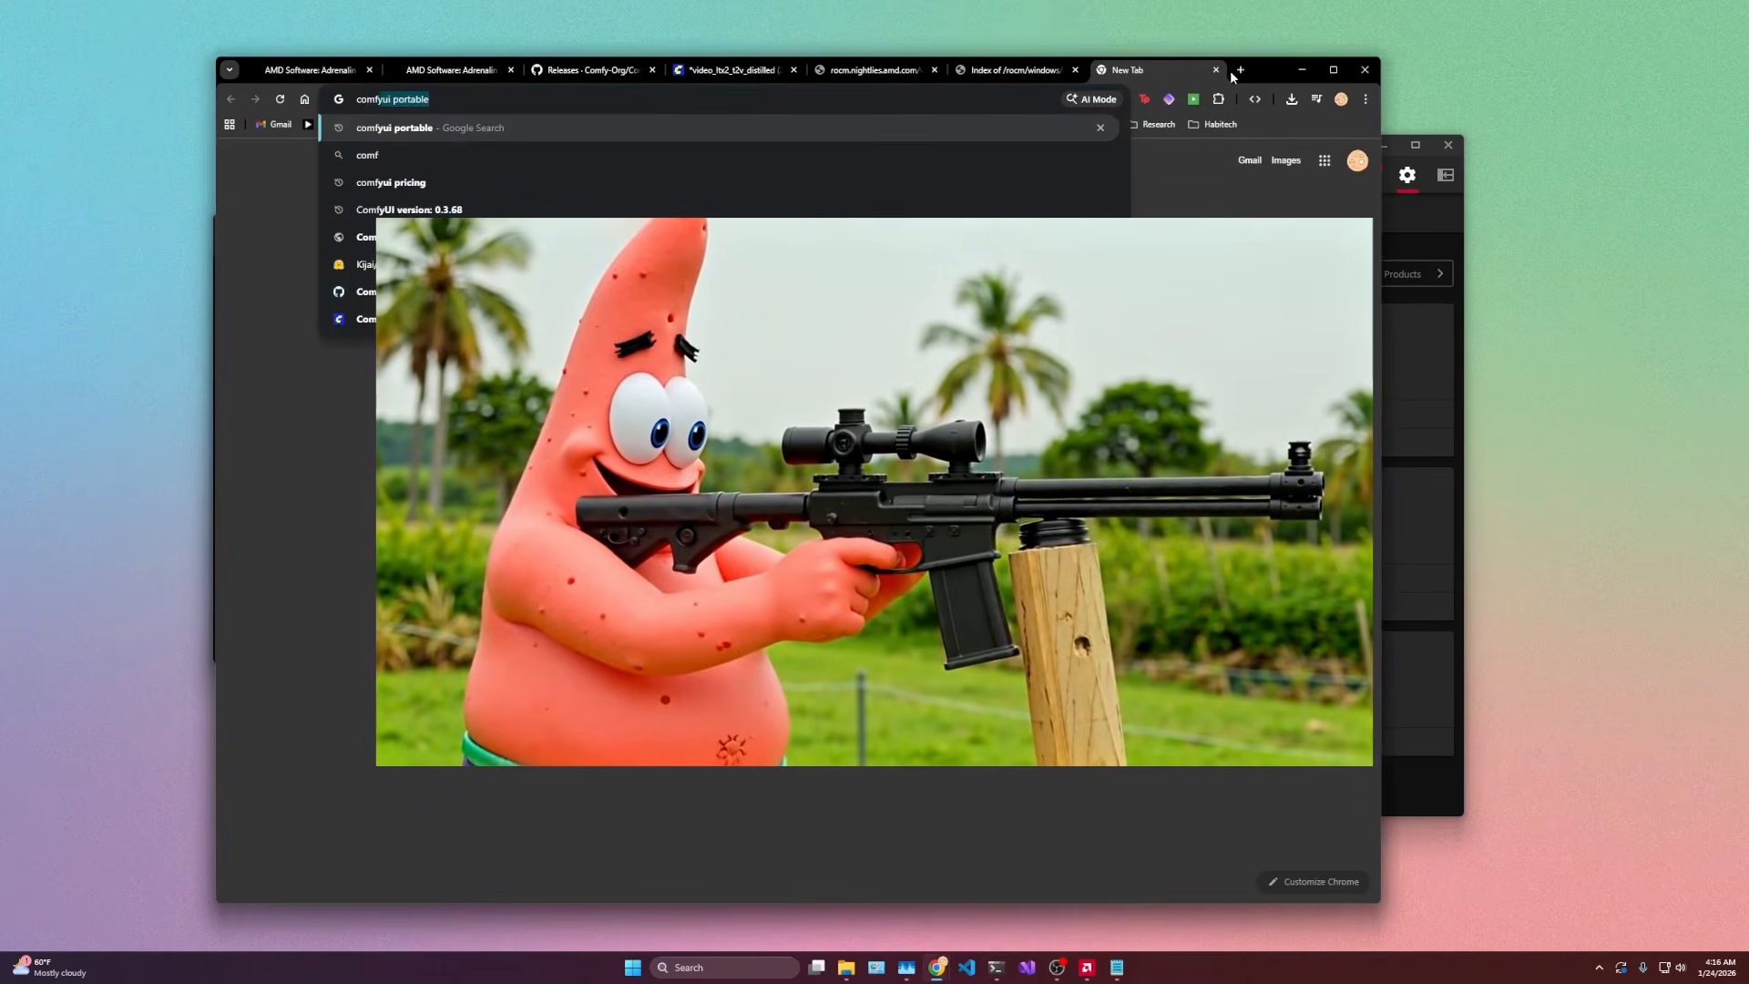
text(ui manager)
key(Return)
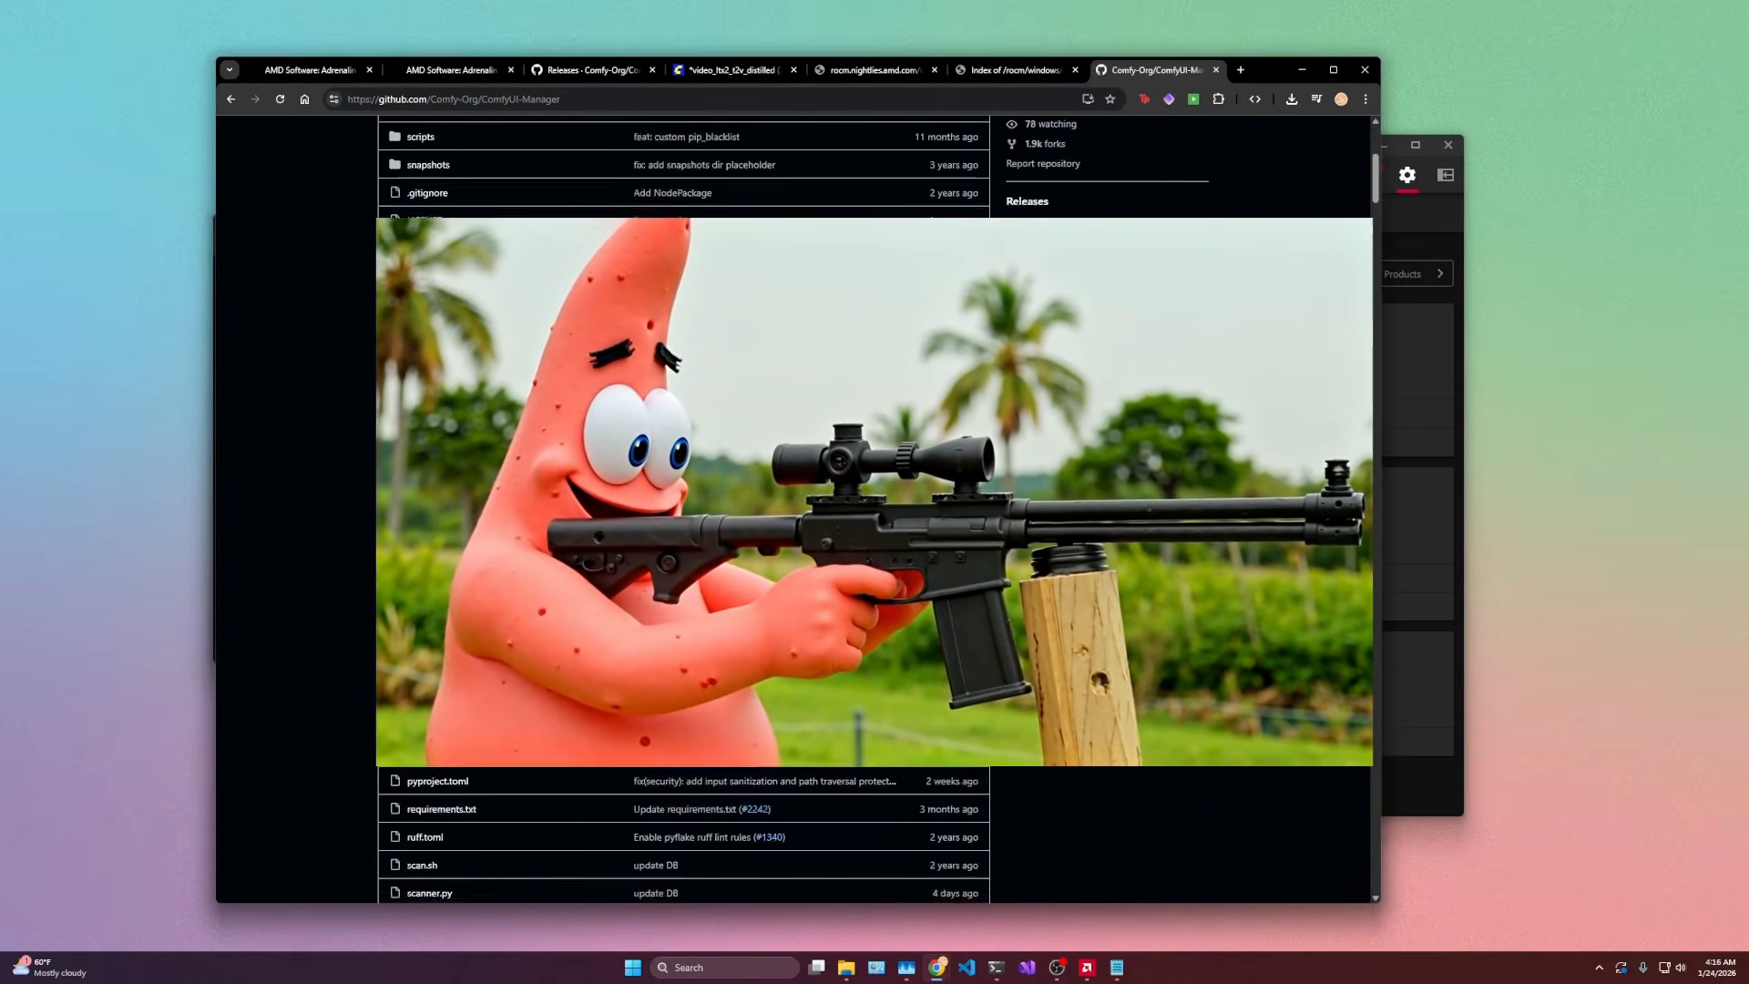
scroll(683, 501, down, 15)
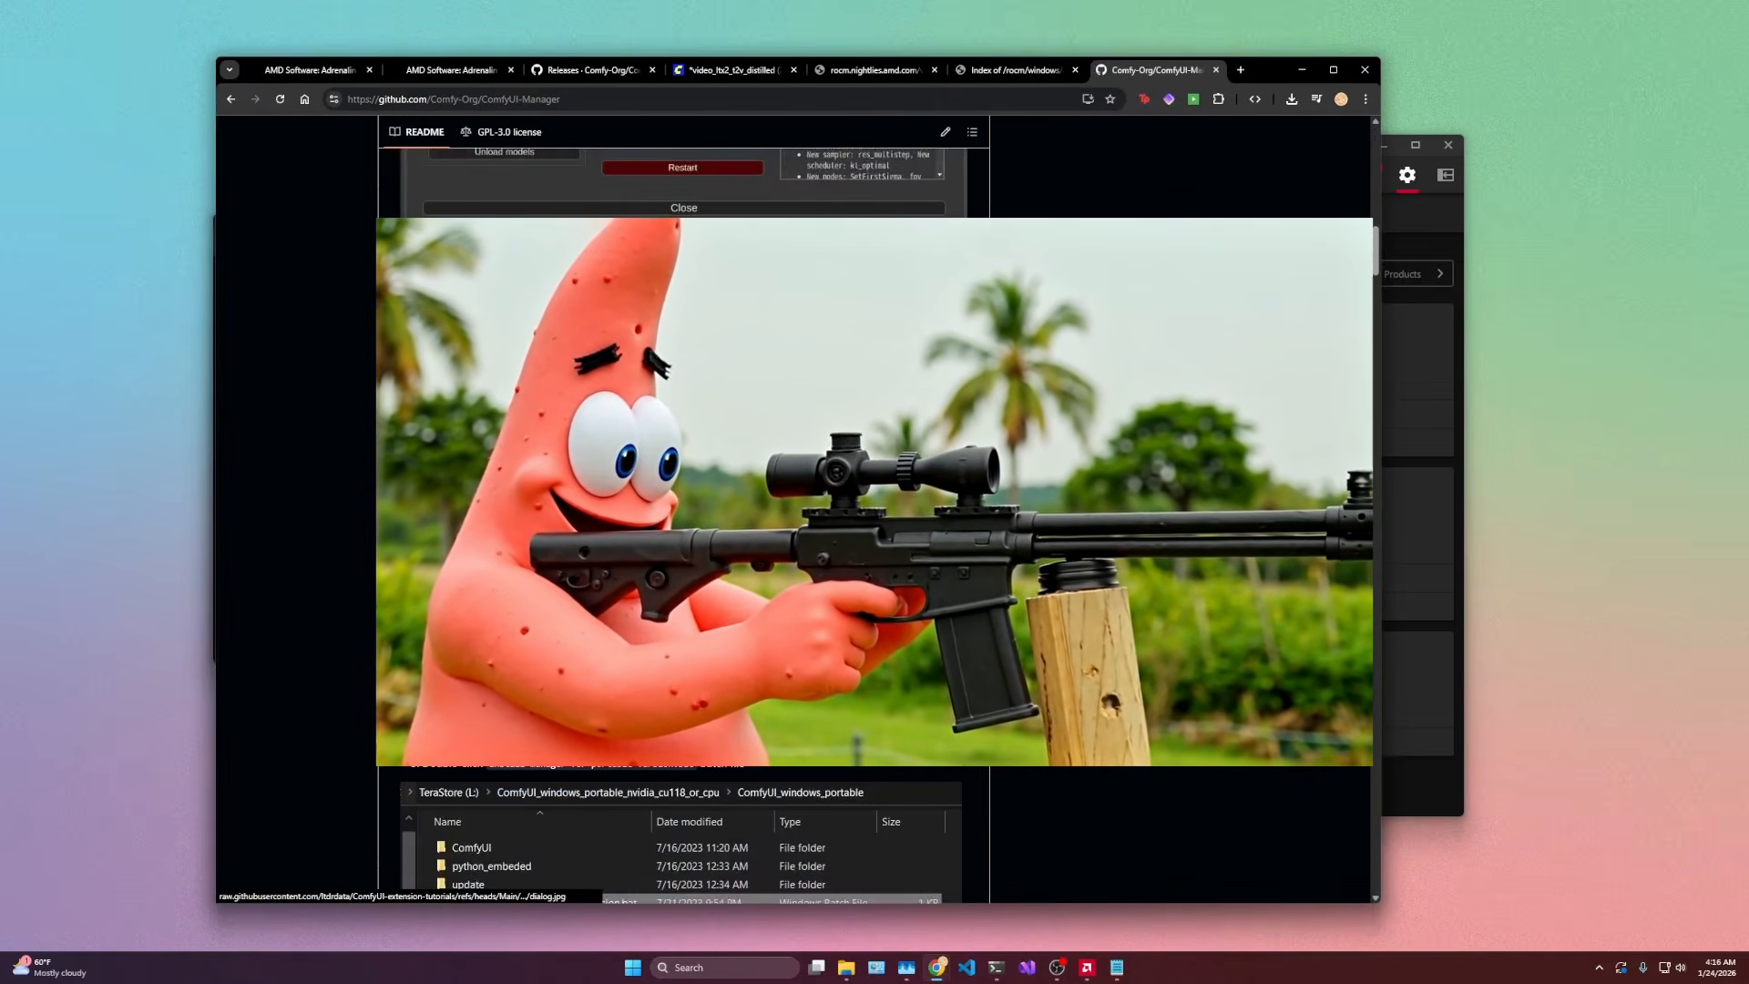
scroll(535, 387, down, 2)
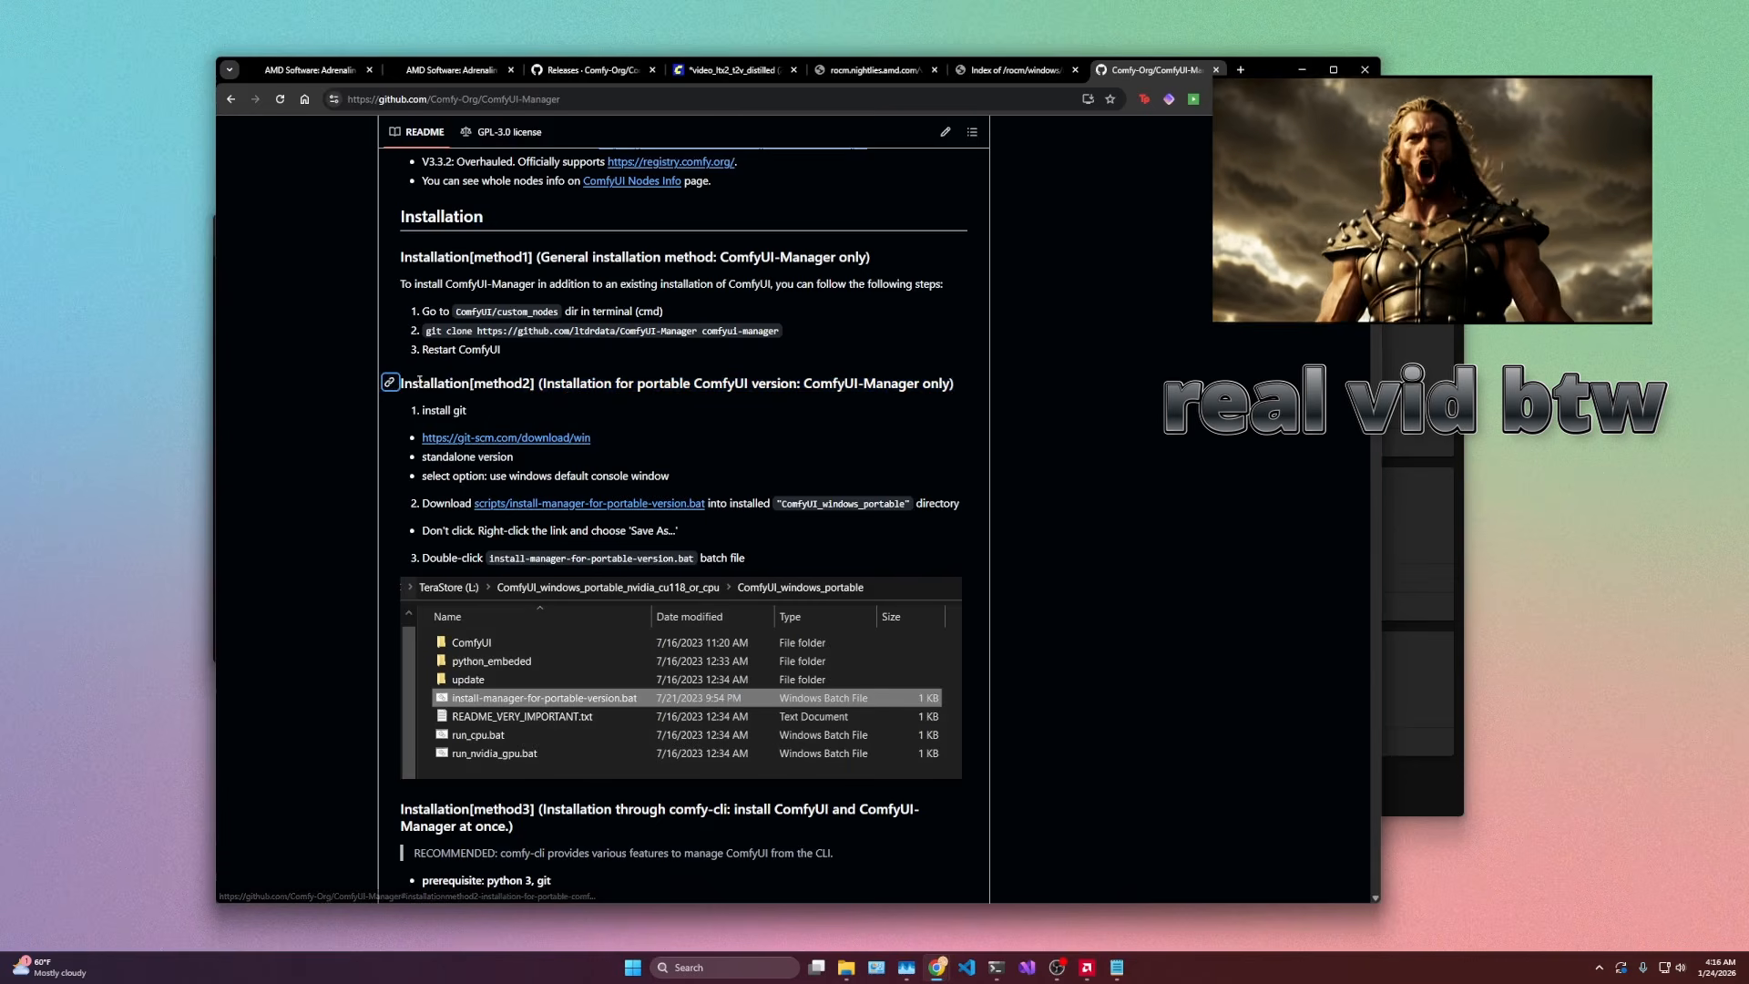
scroll(438, 328, down, 2)
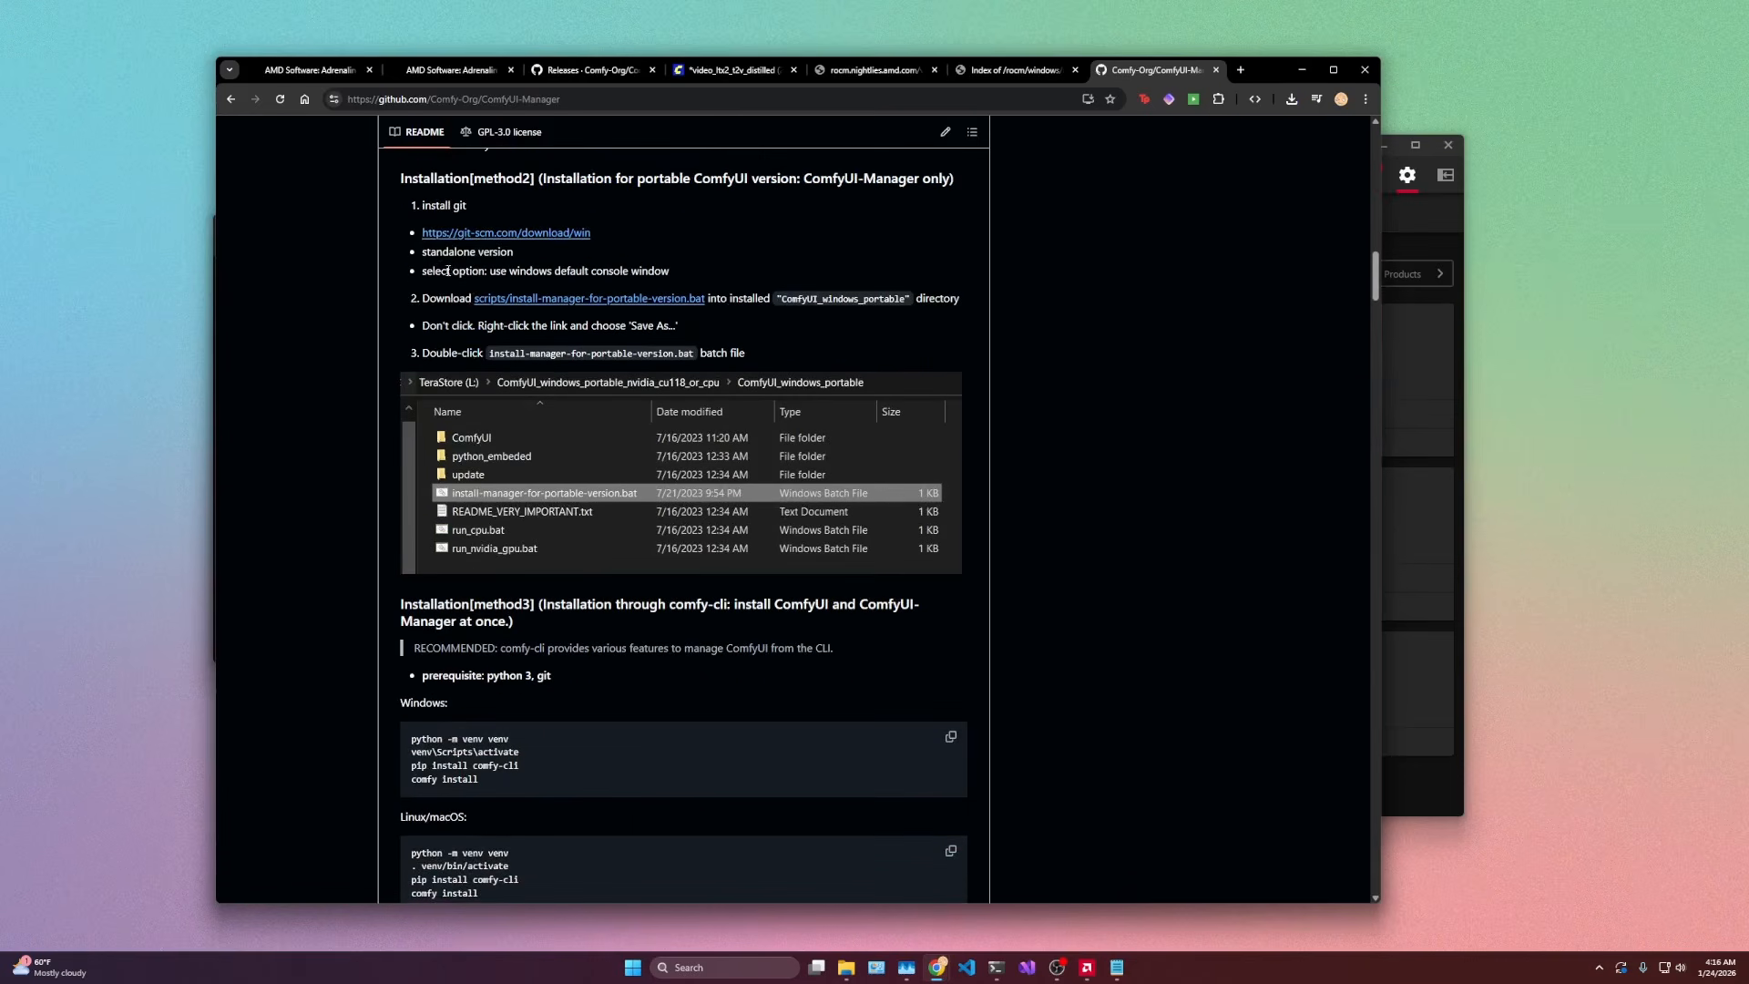
Step: Review the Git requirement for the portable installation and preview the linked install-manager-for-portable-version.bat script
drag(402, 225, 697, 226)
click(562, 245)
click(601, 301)
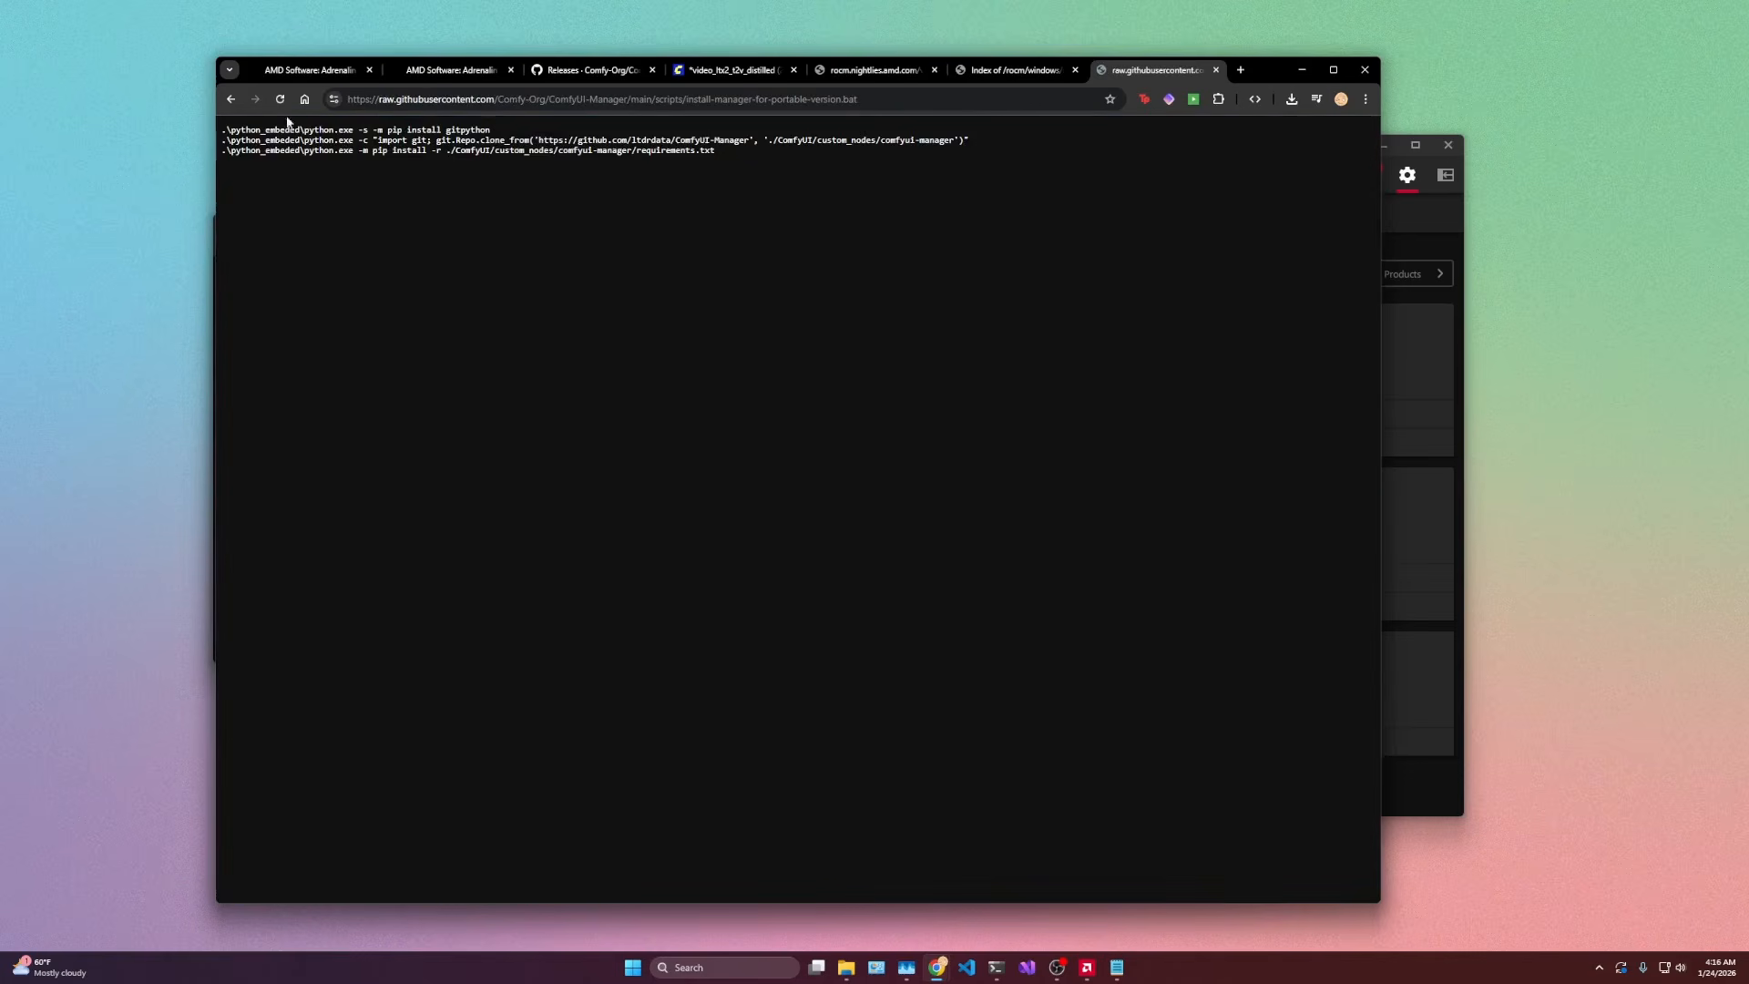
click(224, 95)
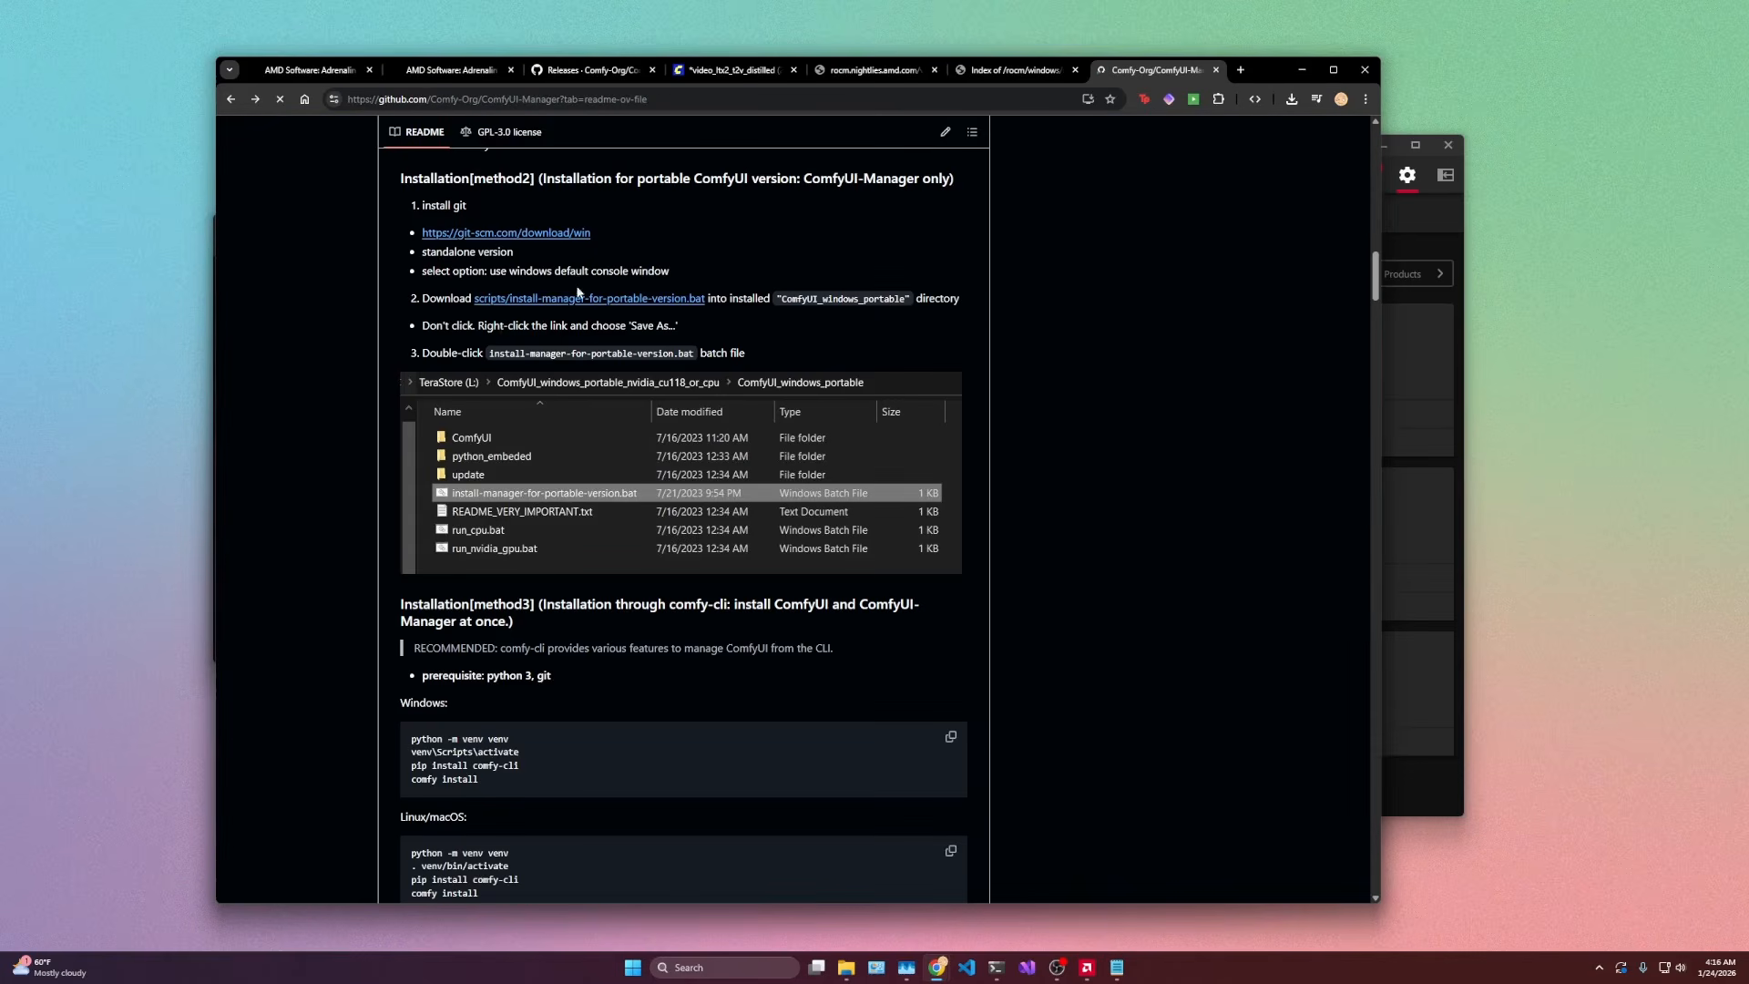
Step: Save the install-manager-for-portable-version.bat script from its raw GitHub page into the ComfyUI_windows_portable folder
drag(475, 326, 632, 325)
click(643, 323)
click(588, 299)
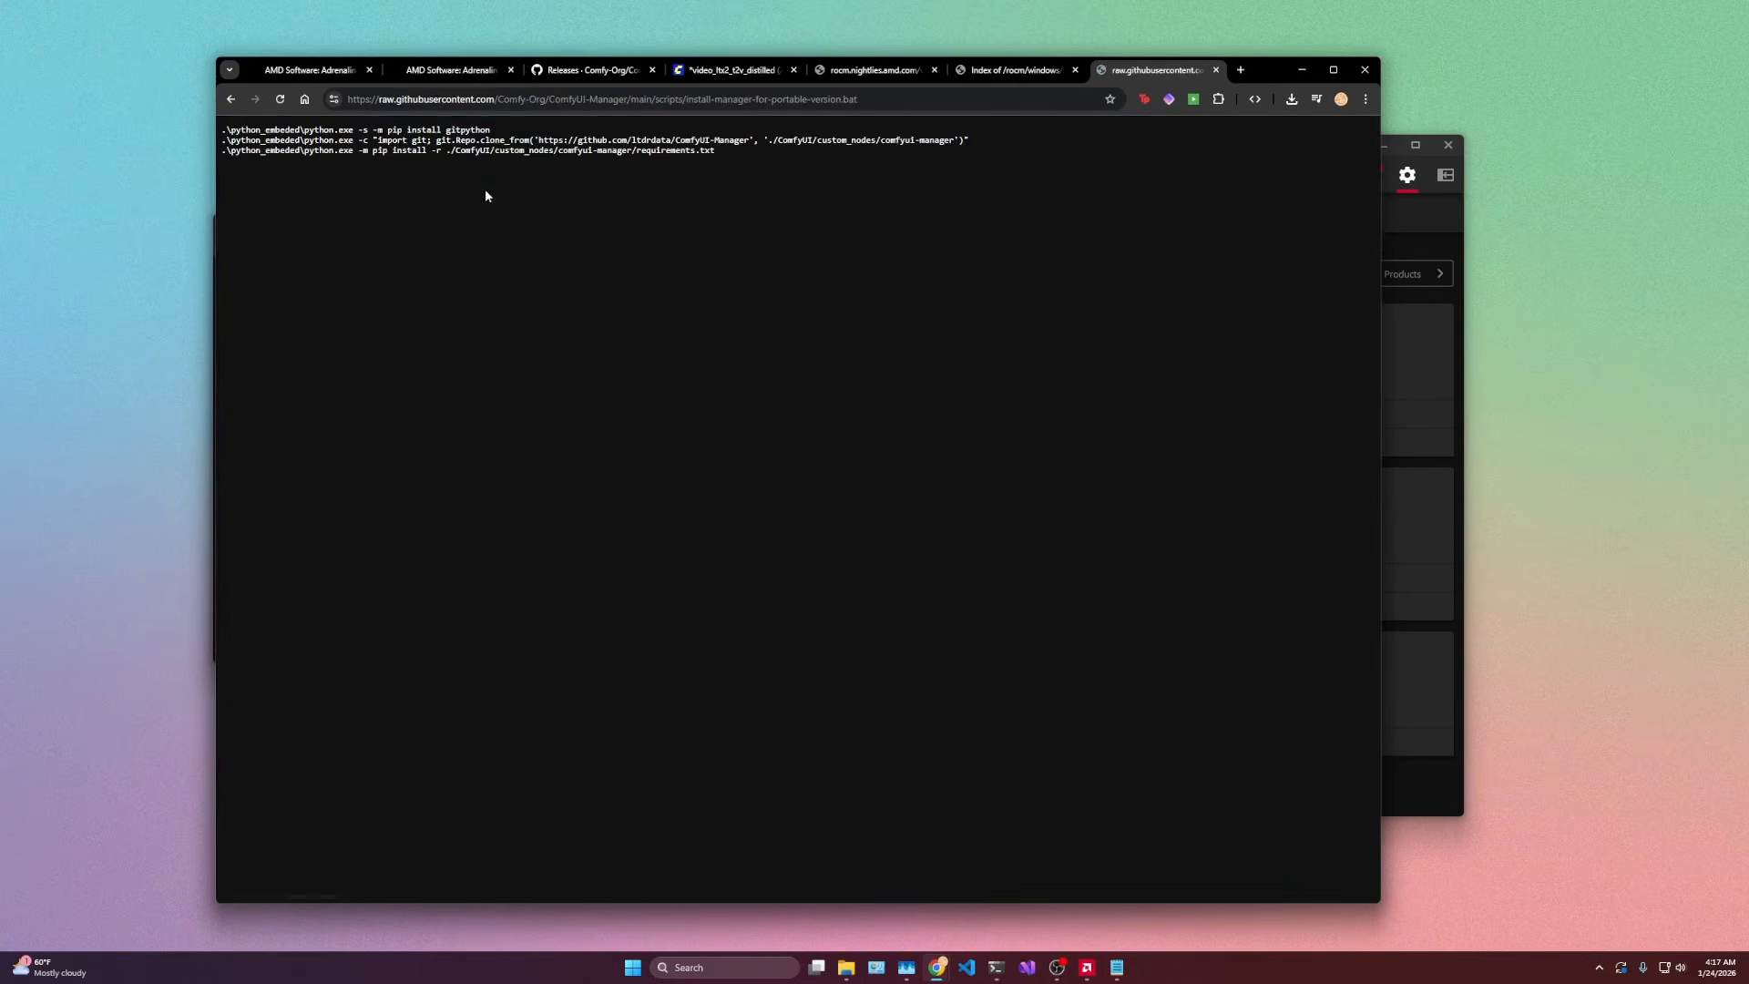
right_click(485, 189)
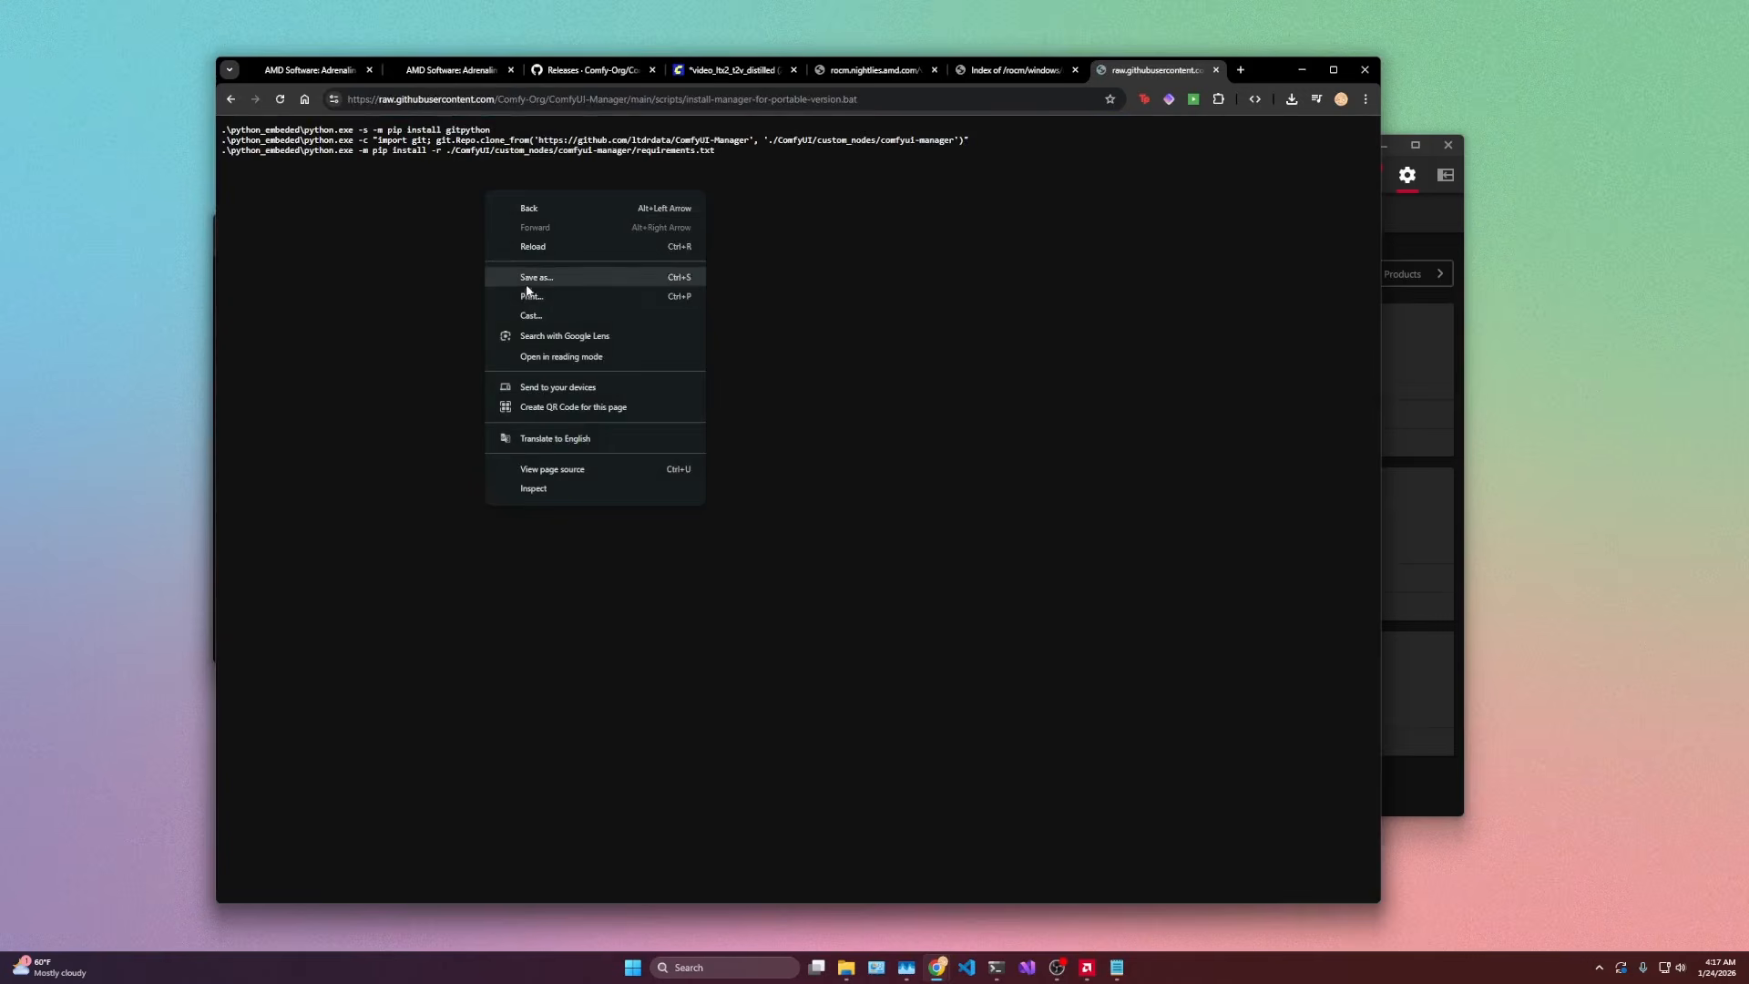
click(526, 288)
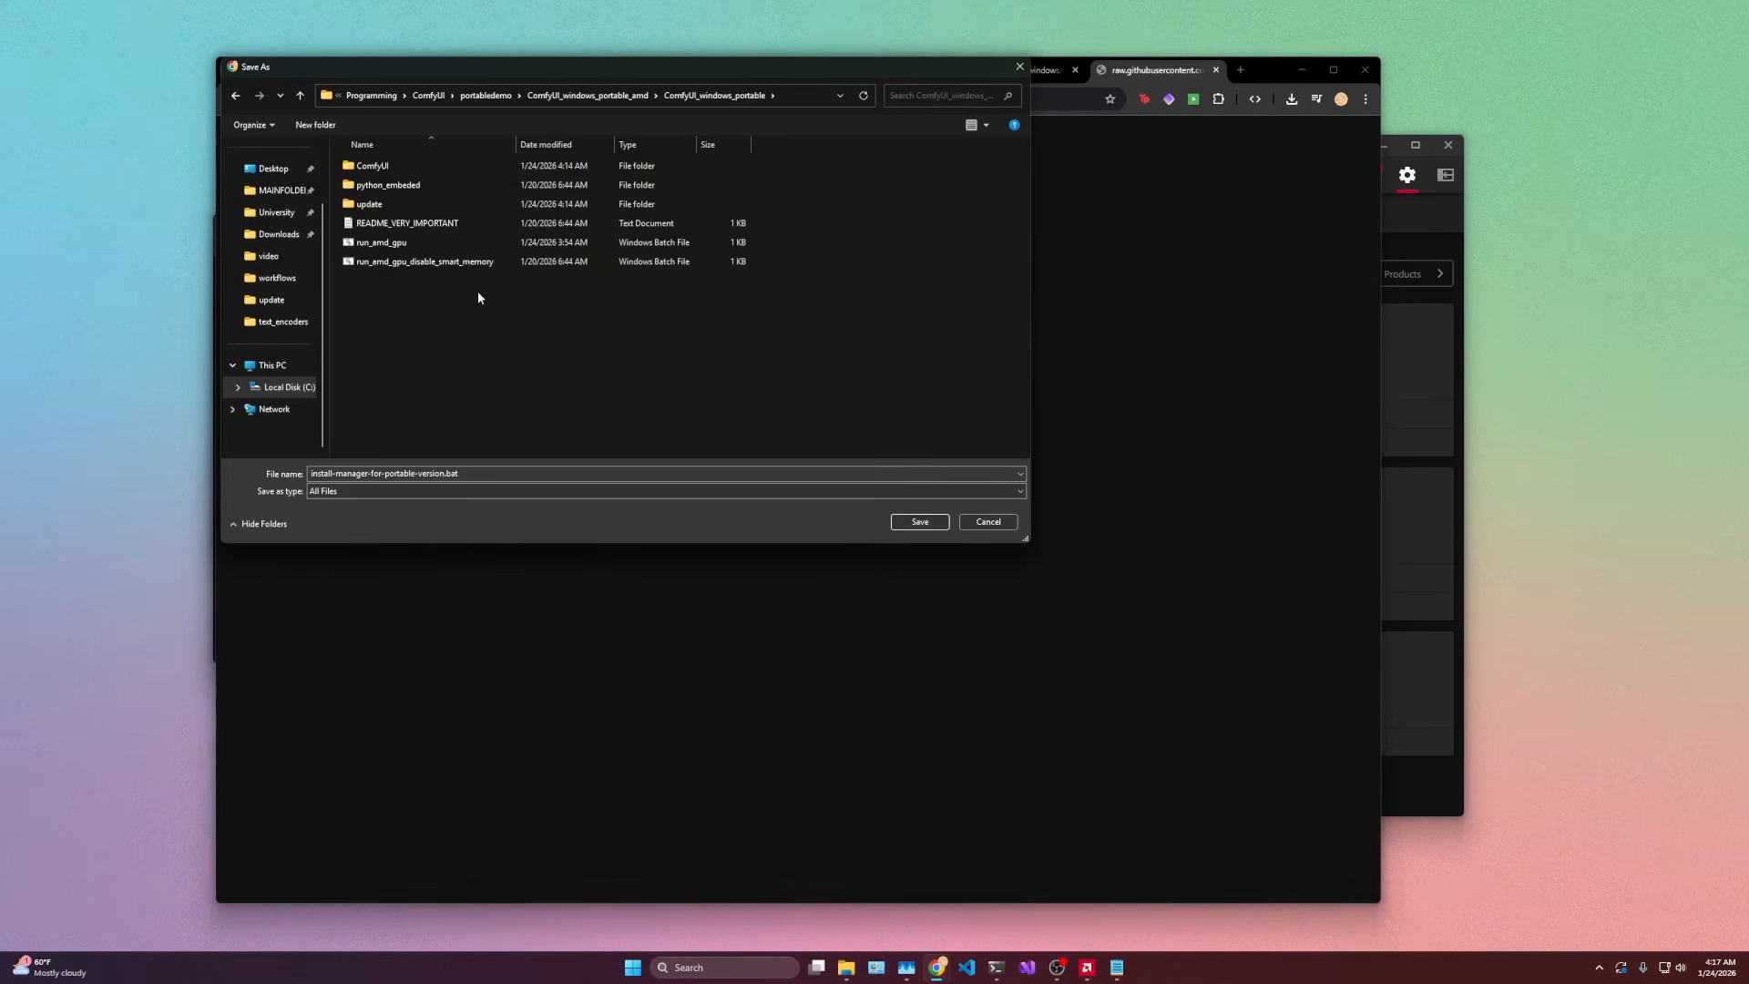
click(922, 520)
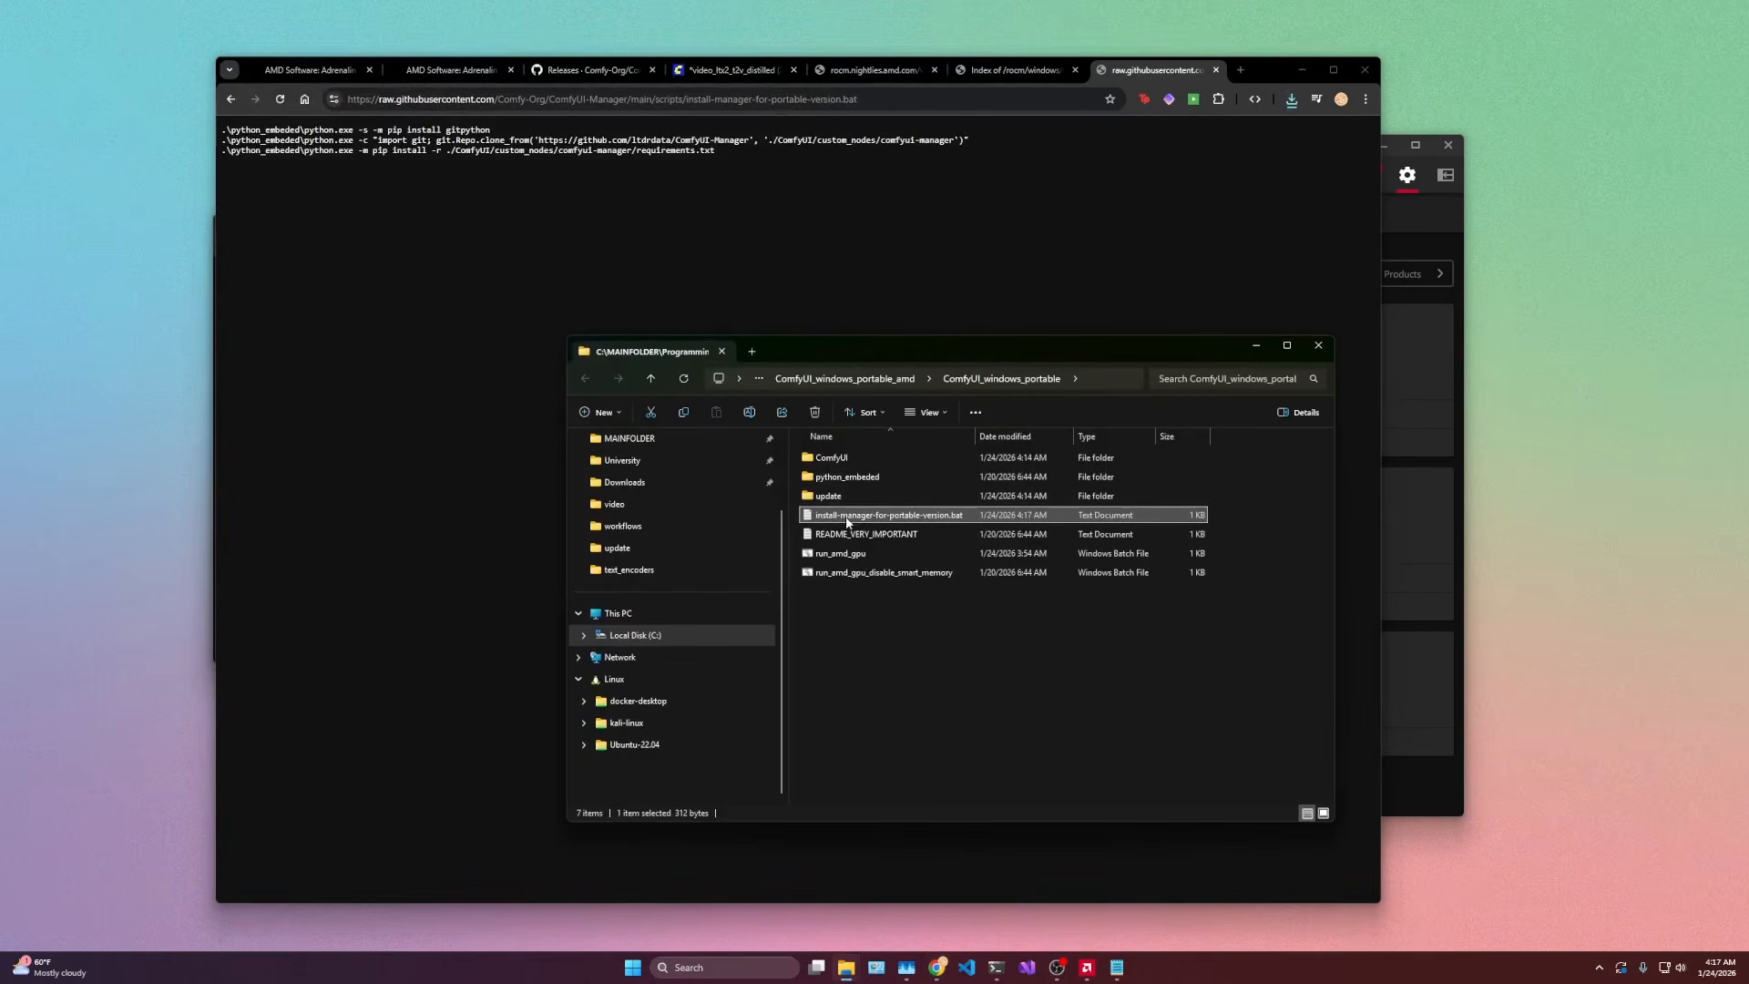
Step: Open the downloaded install-manager text file in Notepad and save a copy as install-manager-for-portable-version.bat in the same folder
right_click(923, 516)
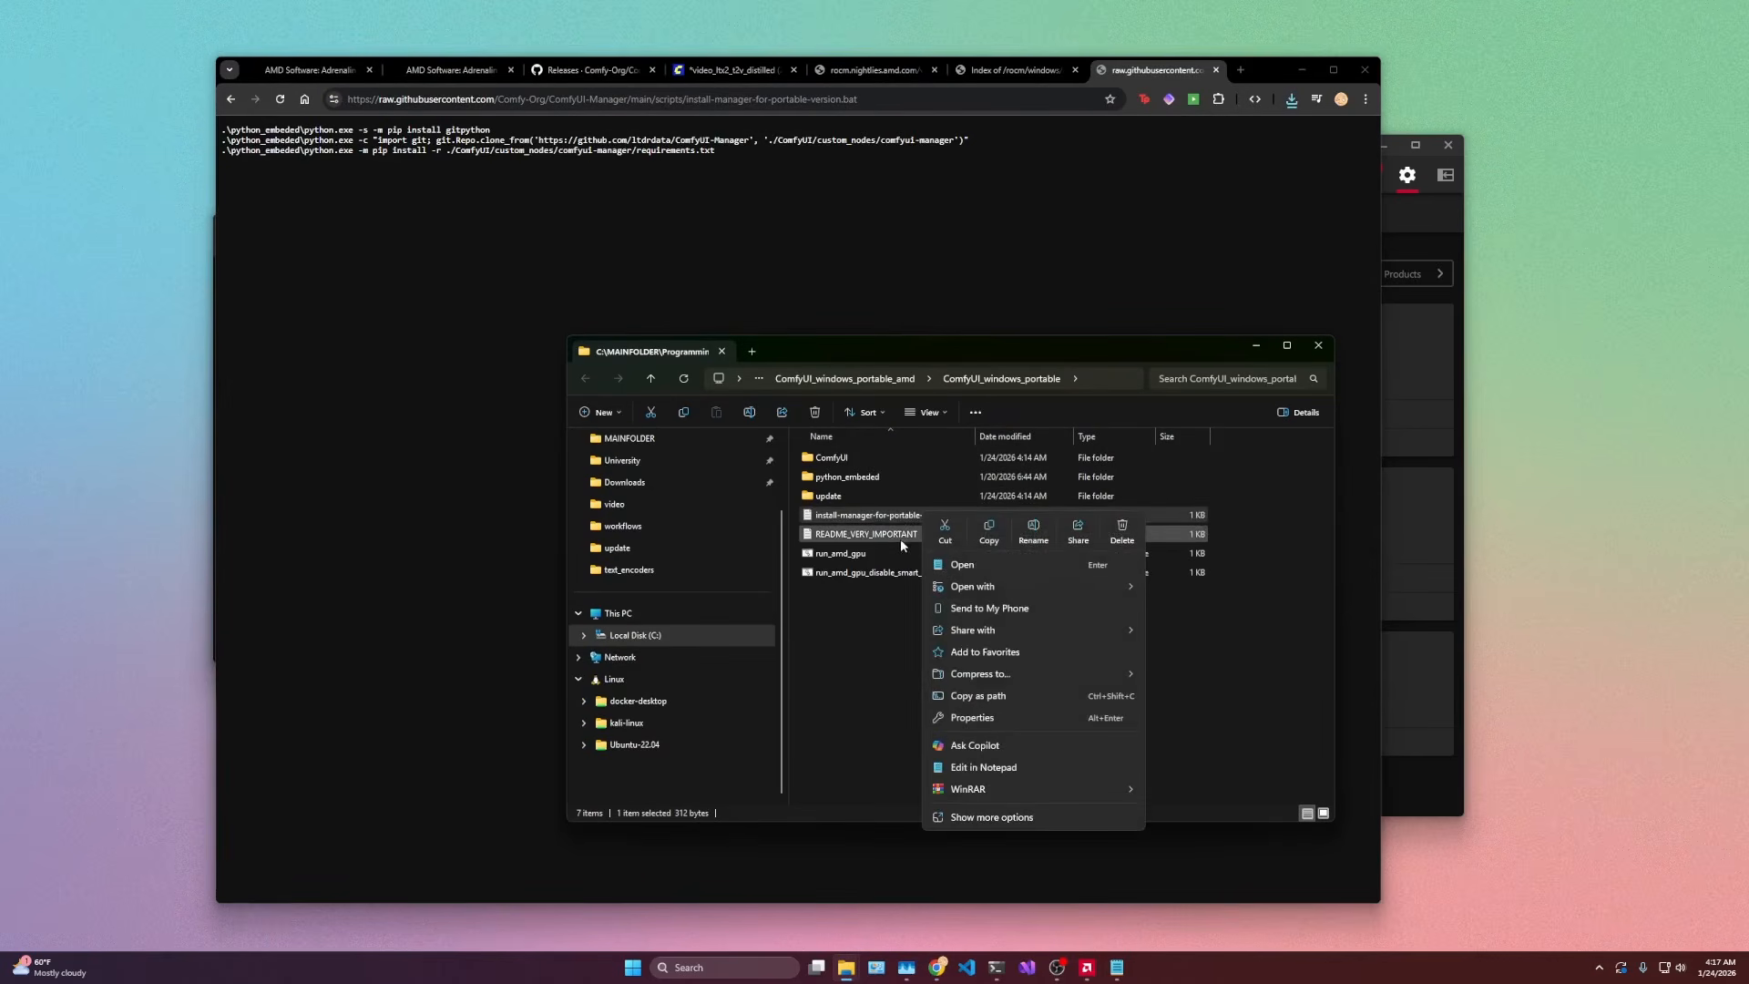
click(971, 516)
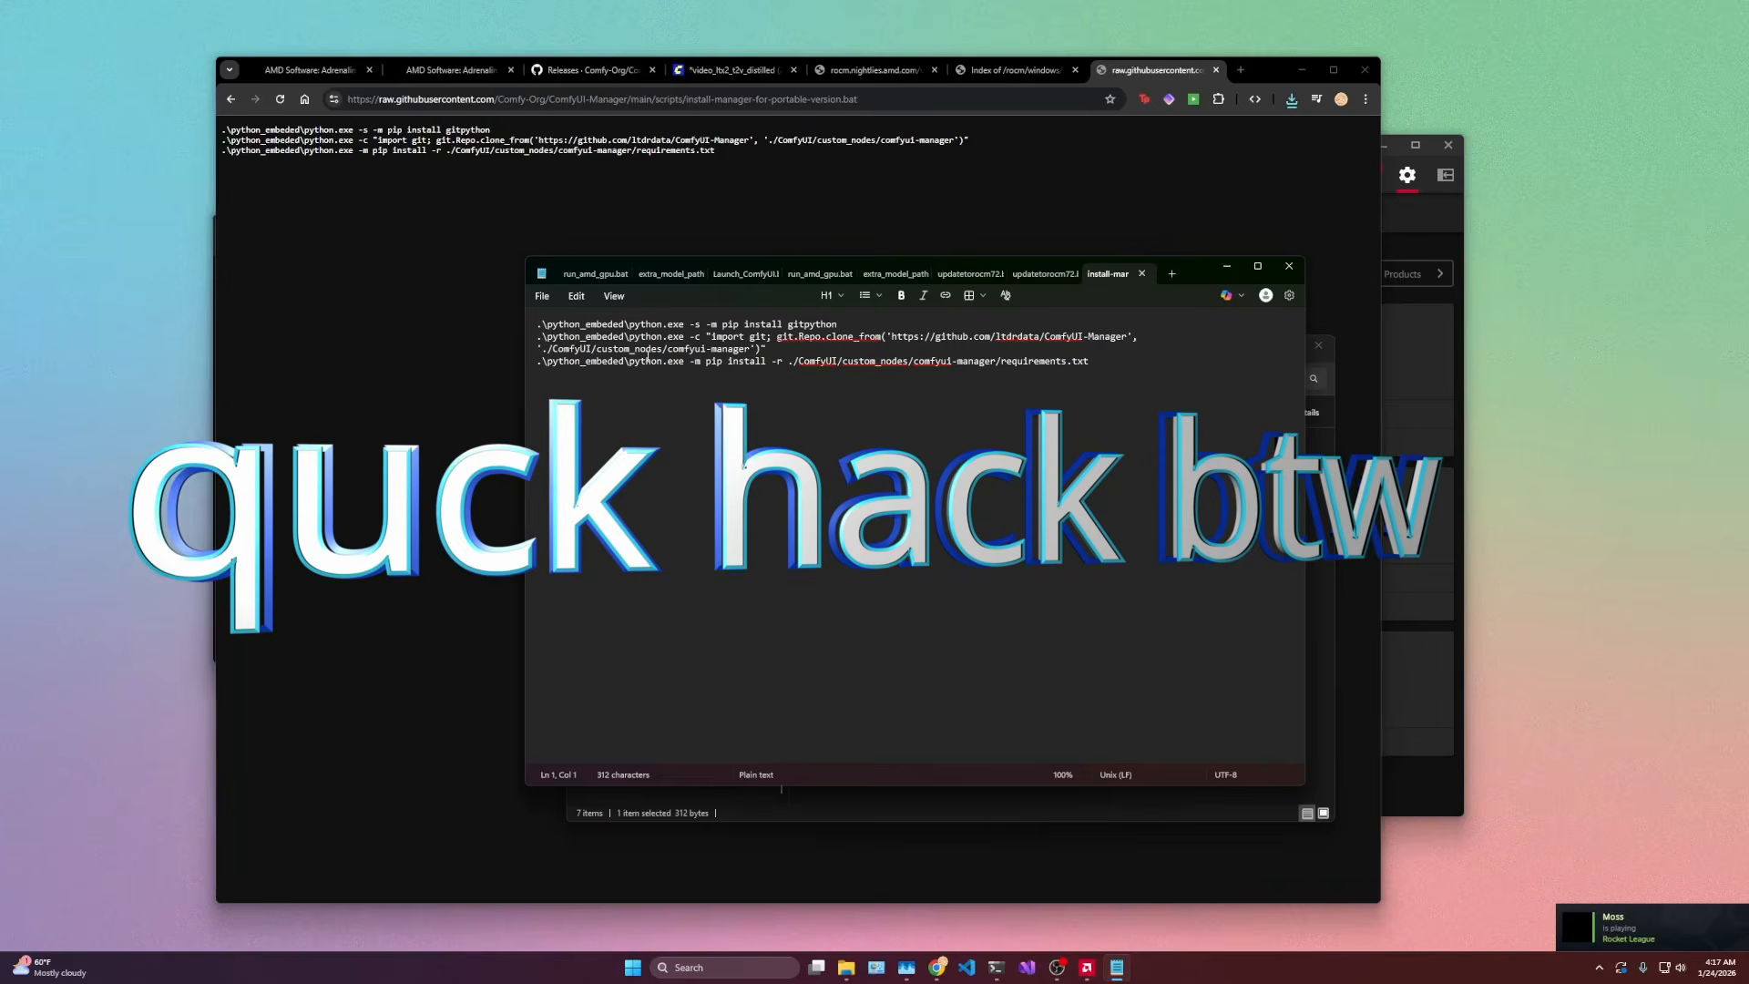
click(542, 296)
click(558, 441)
click(697, 544)
click(697, 568)
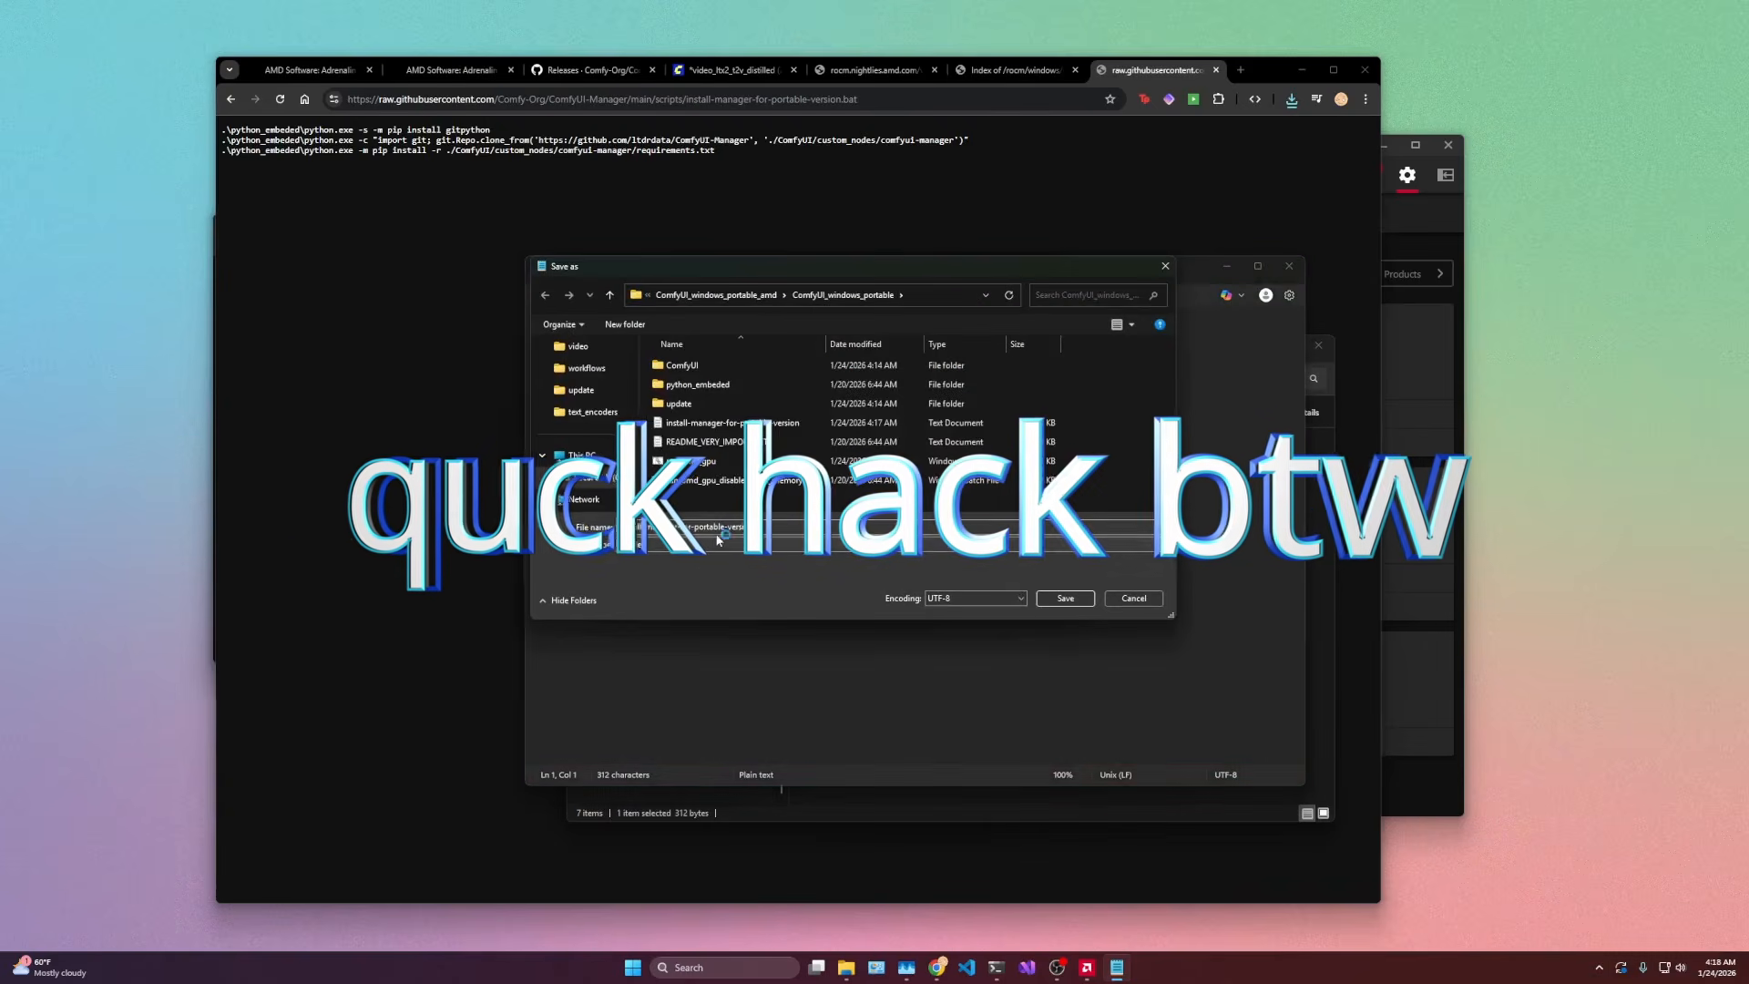
click(1065, 598)
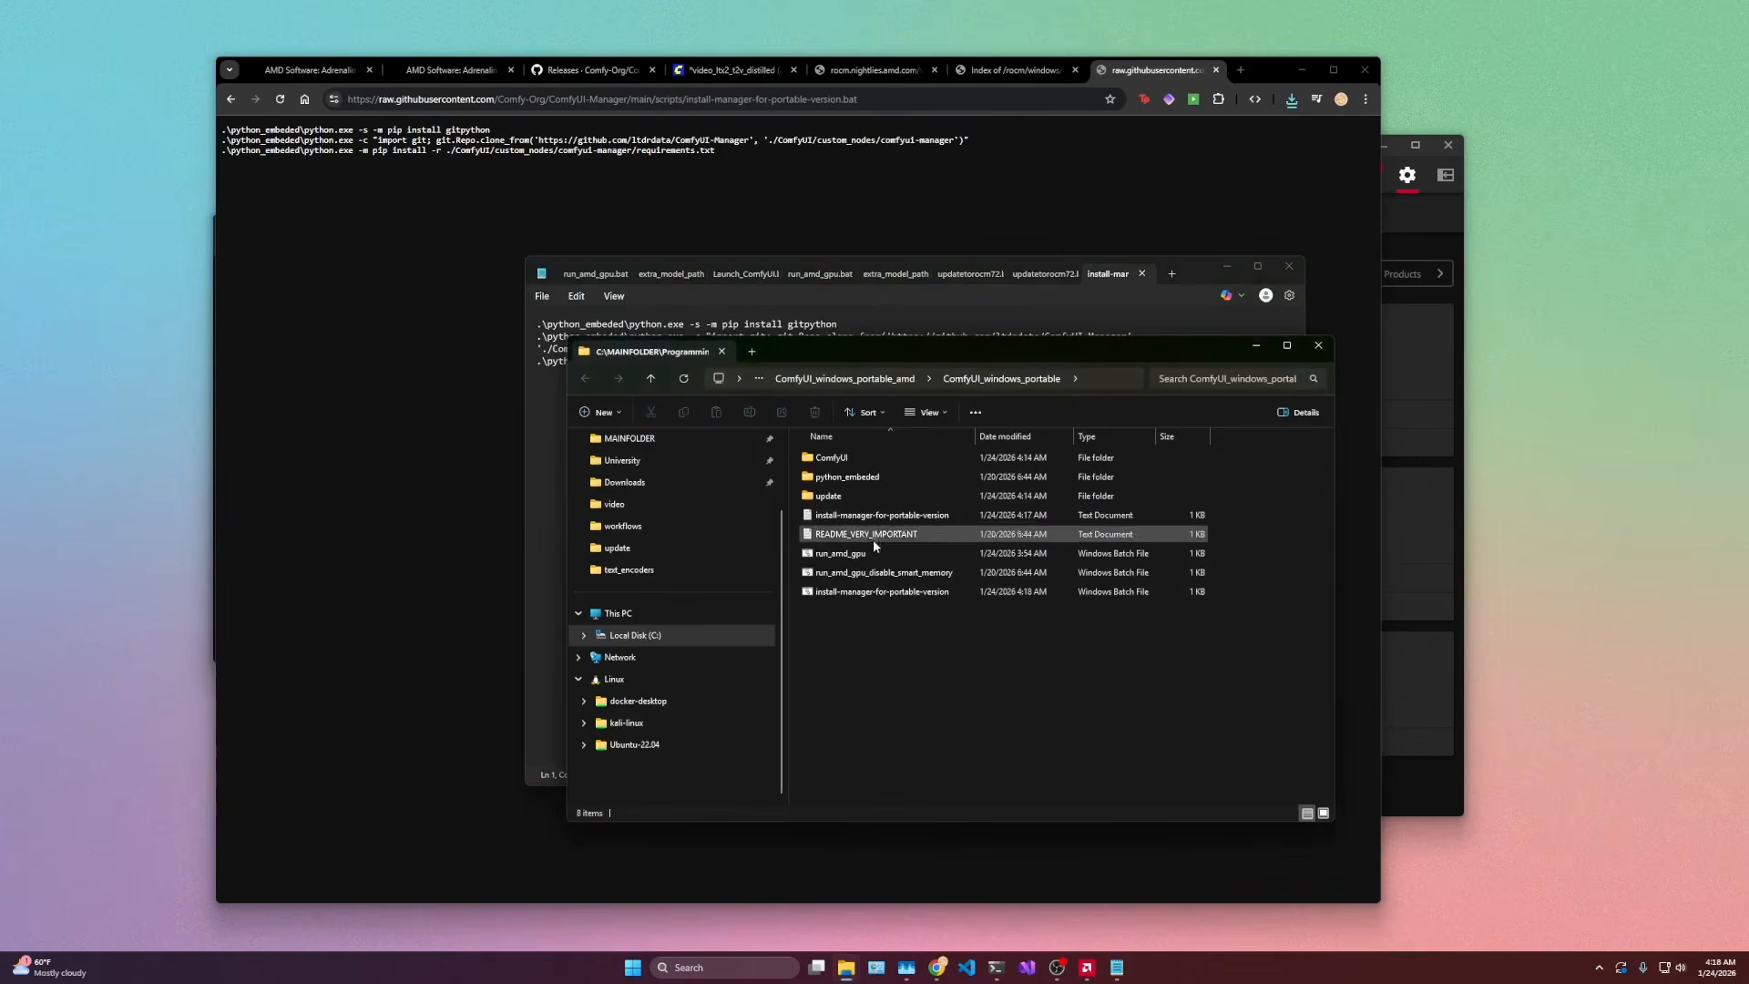
Step: Delete the install-manager-for-portable-version text document from the ComfyUI_windows_portable folder and dismiss the finished ROCm update console
click(857, 516)
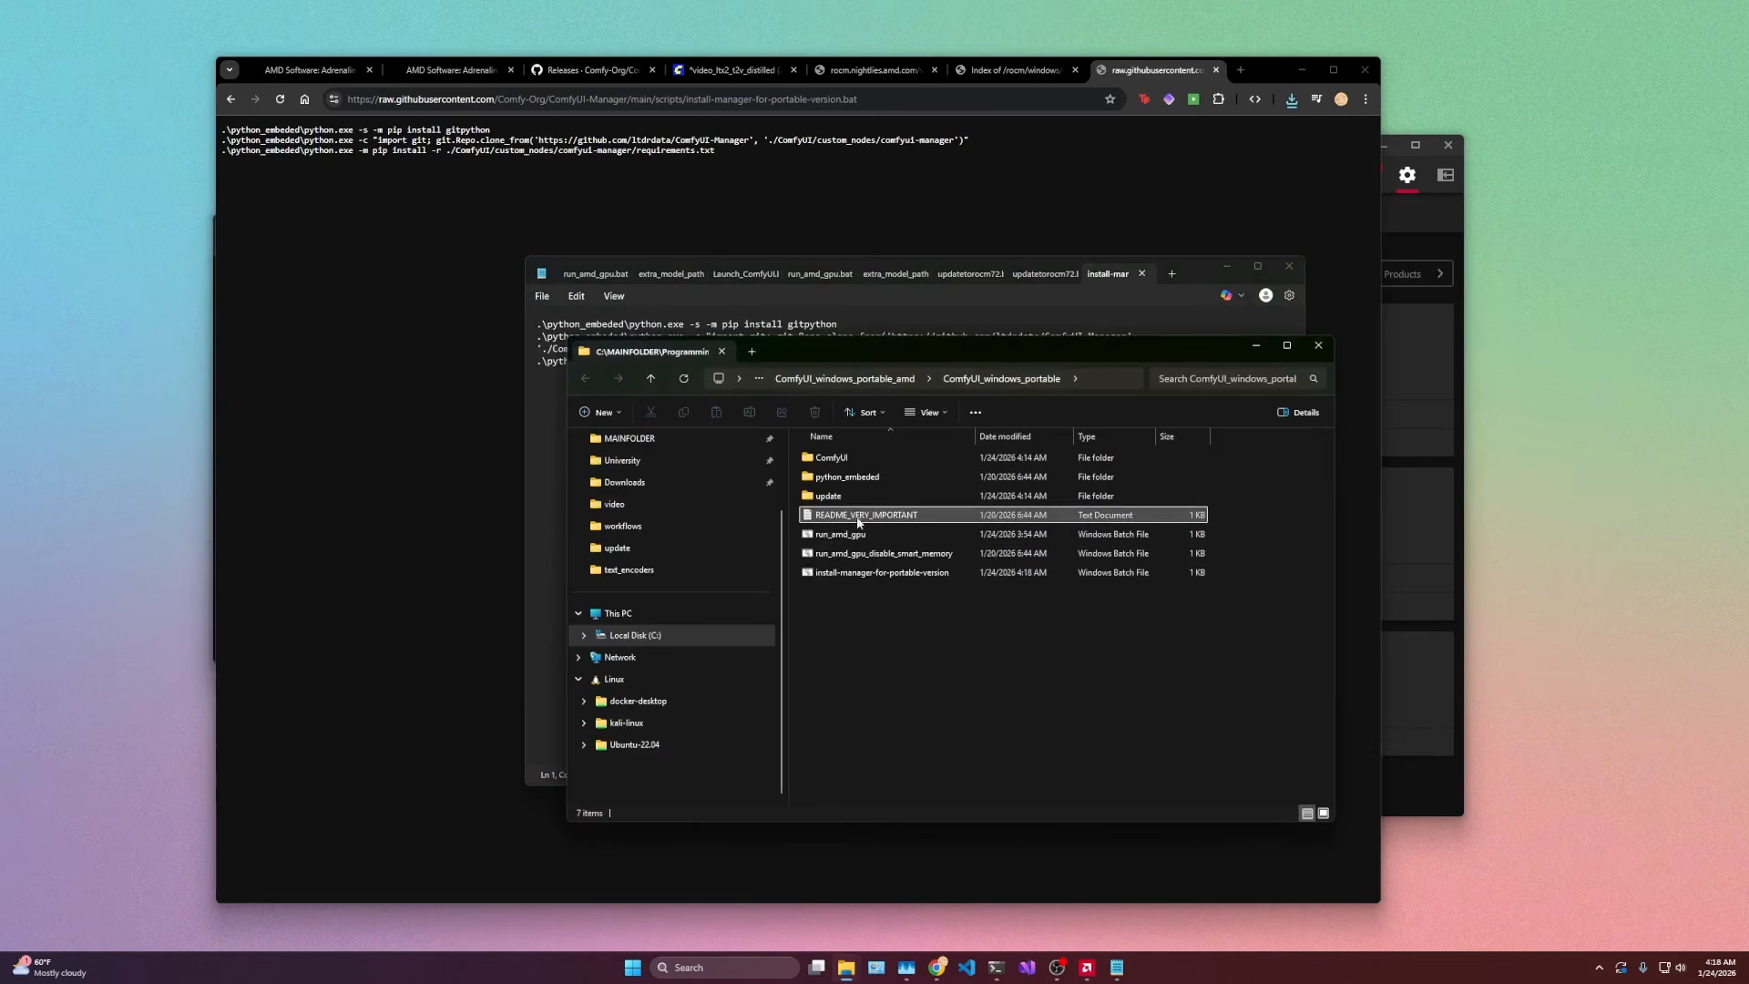
key(Delete)
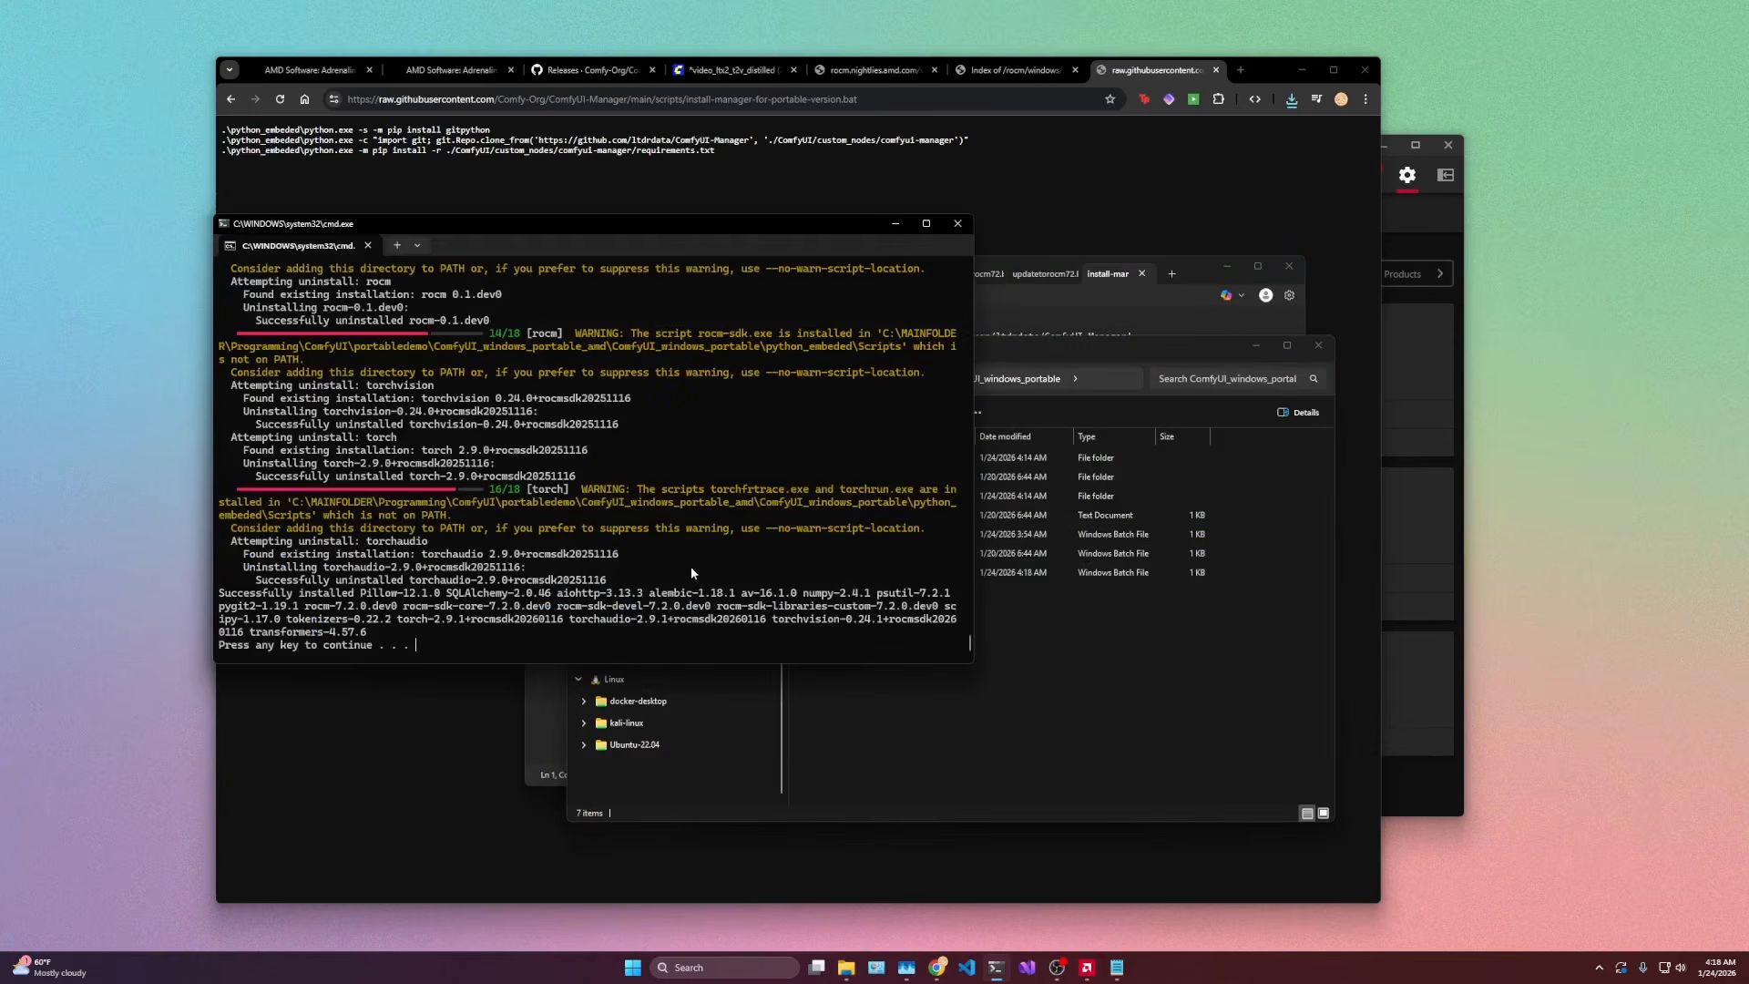
key(Return)
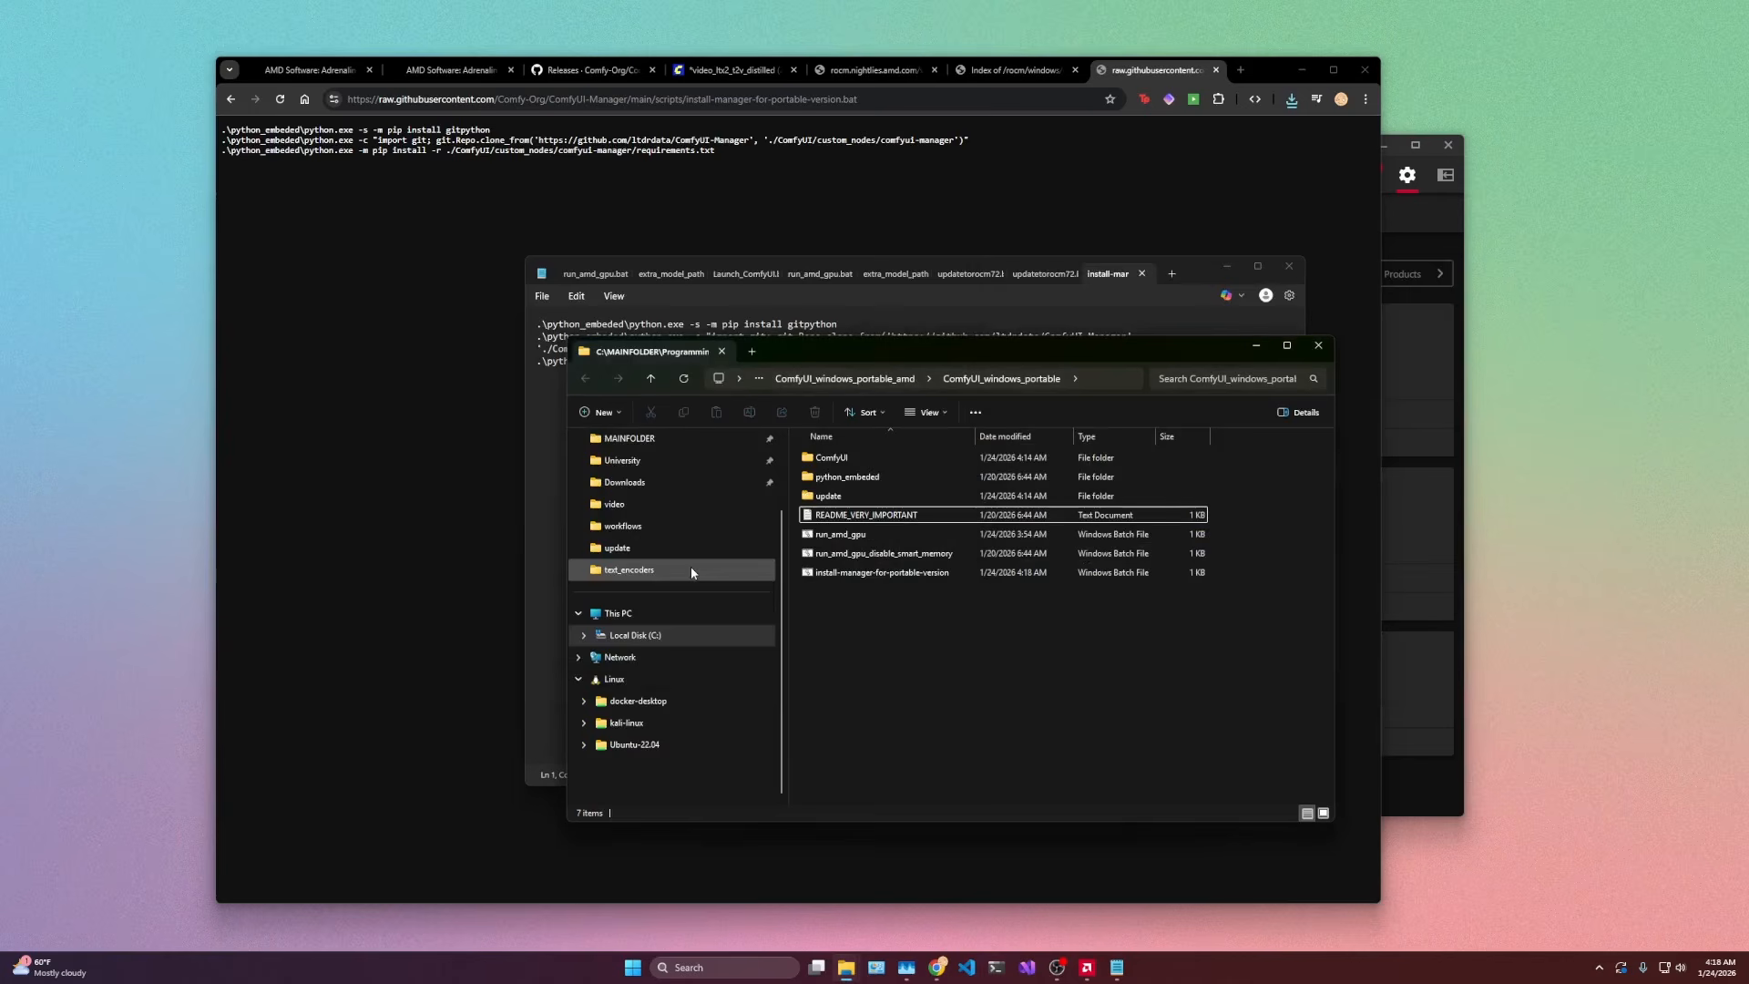
Step: Run the install-manager-for-portable-version batch file to install ComfyUI-Manager, checking the repository clone command in its console
double_click(858, 576)
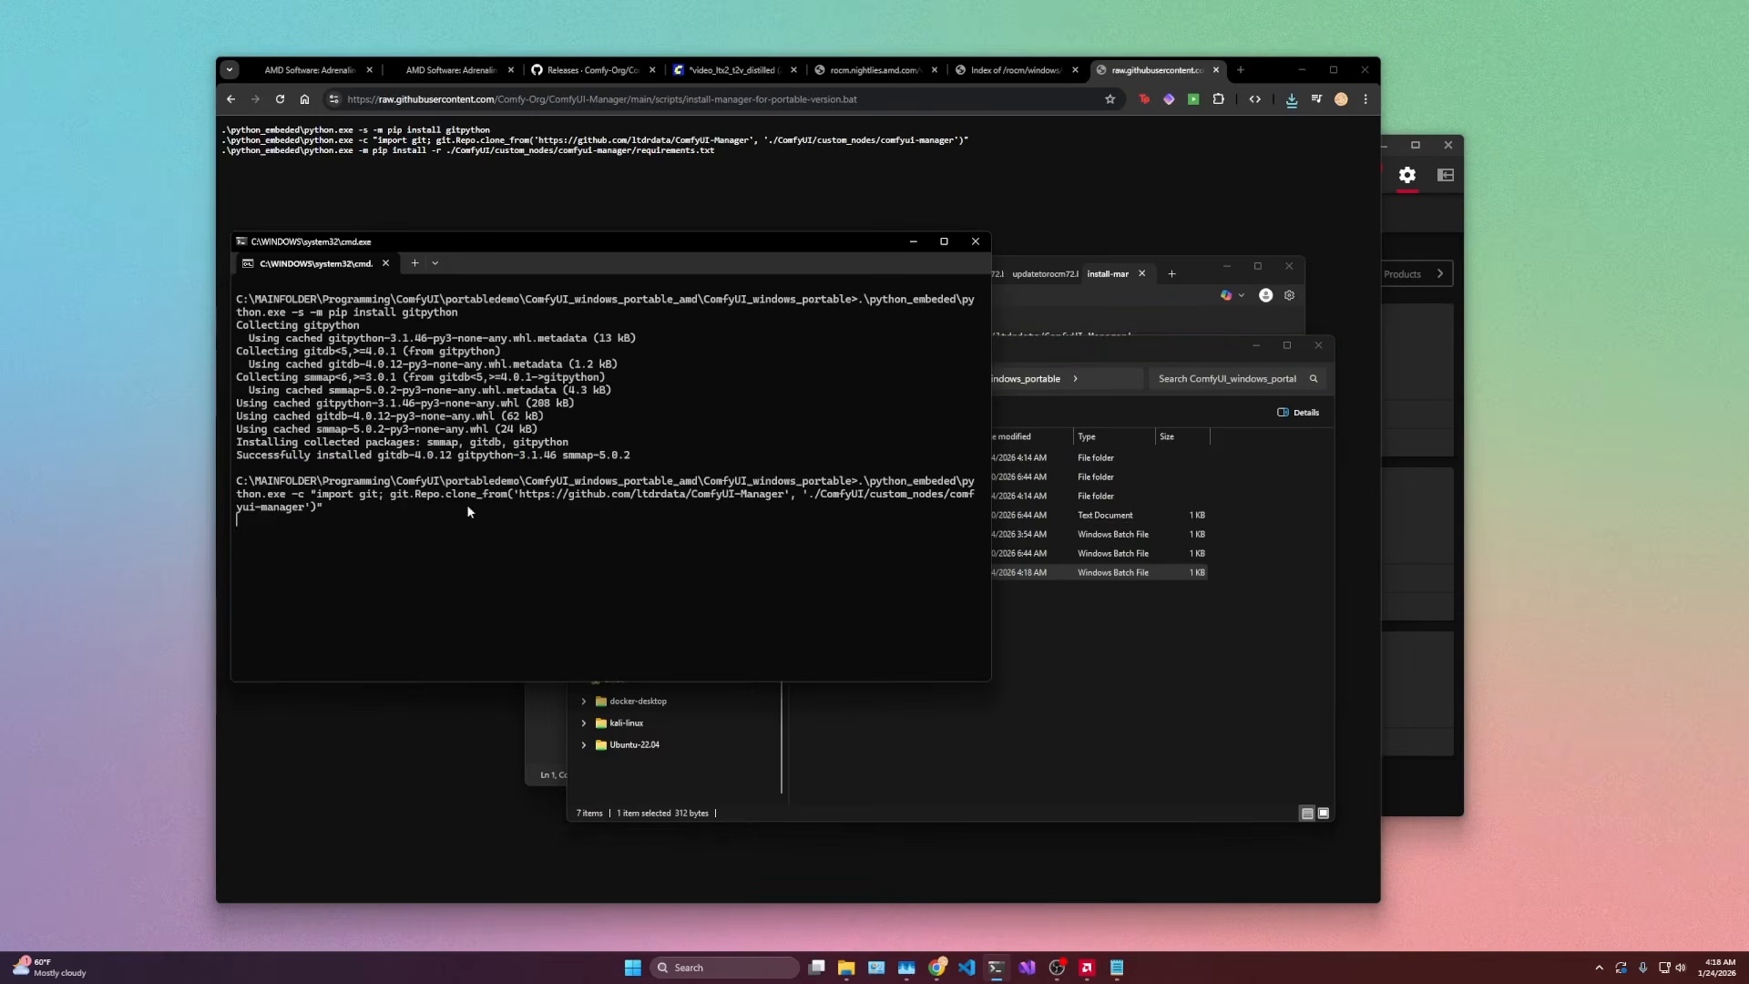
drag(315, 497, 433, 501)
drag(314, 496, 820, 496)
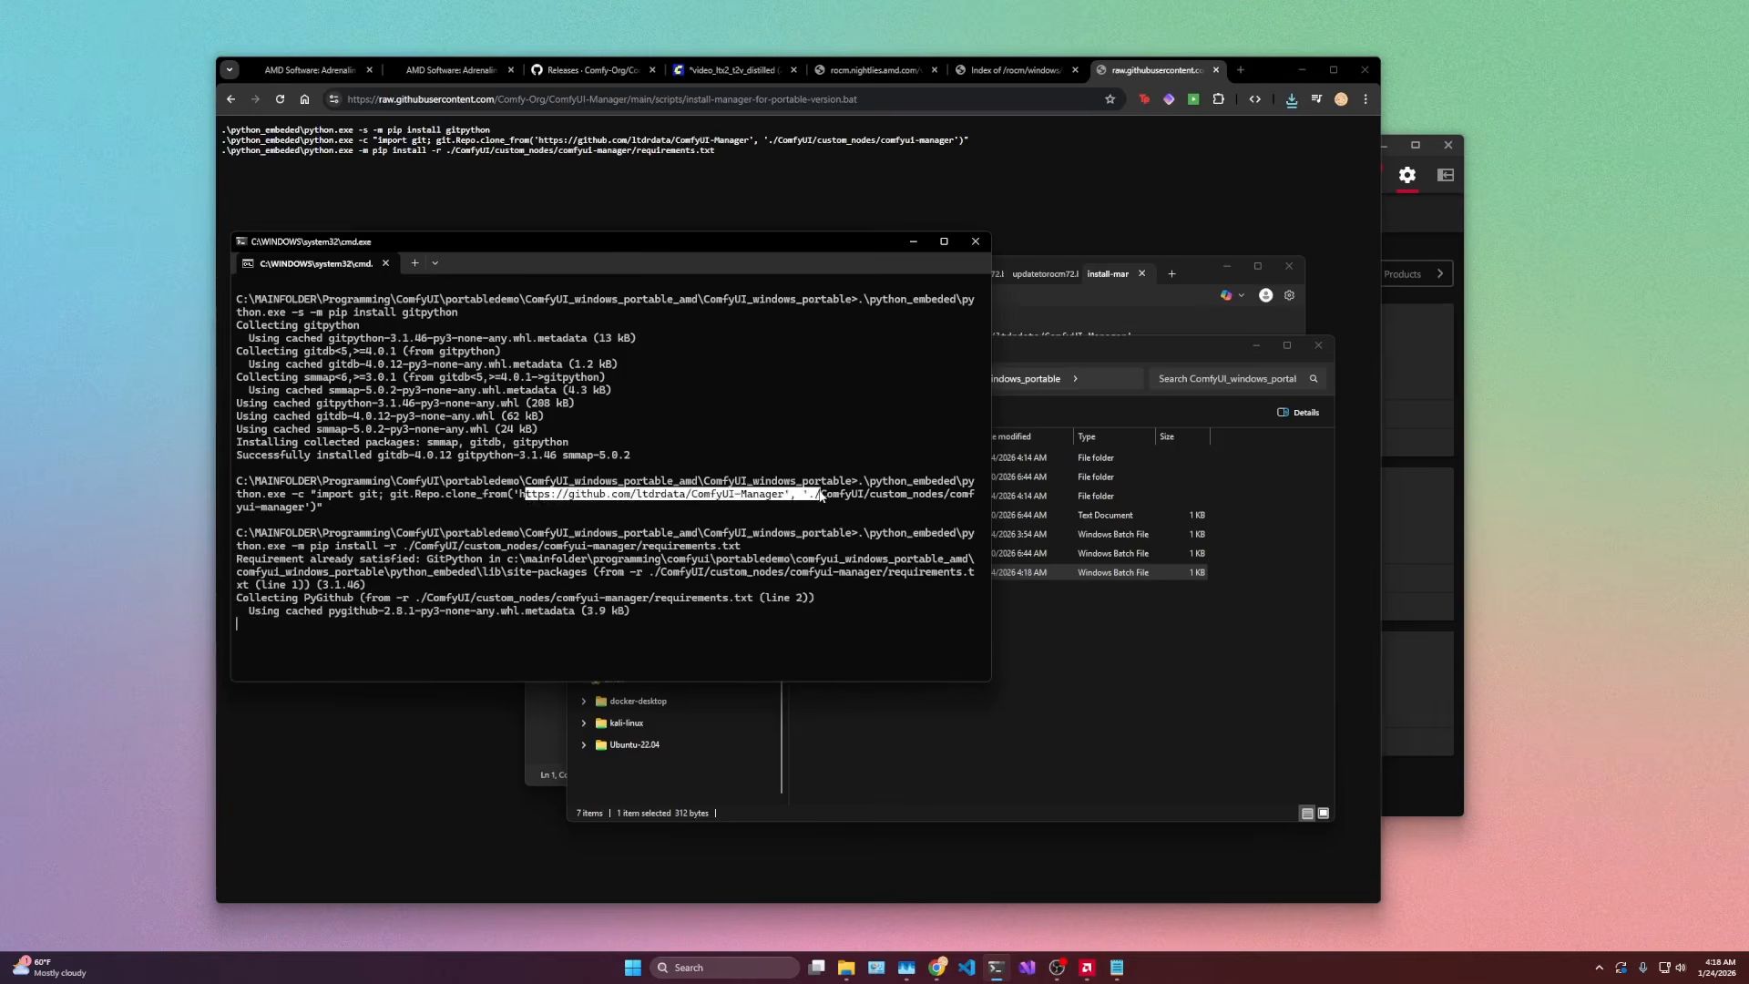
right_click(820, 496)
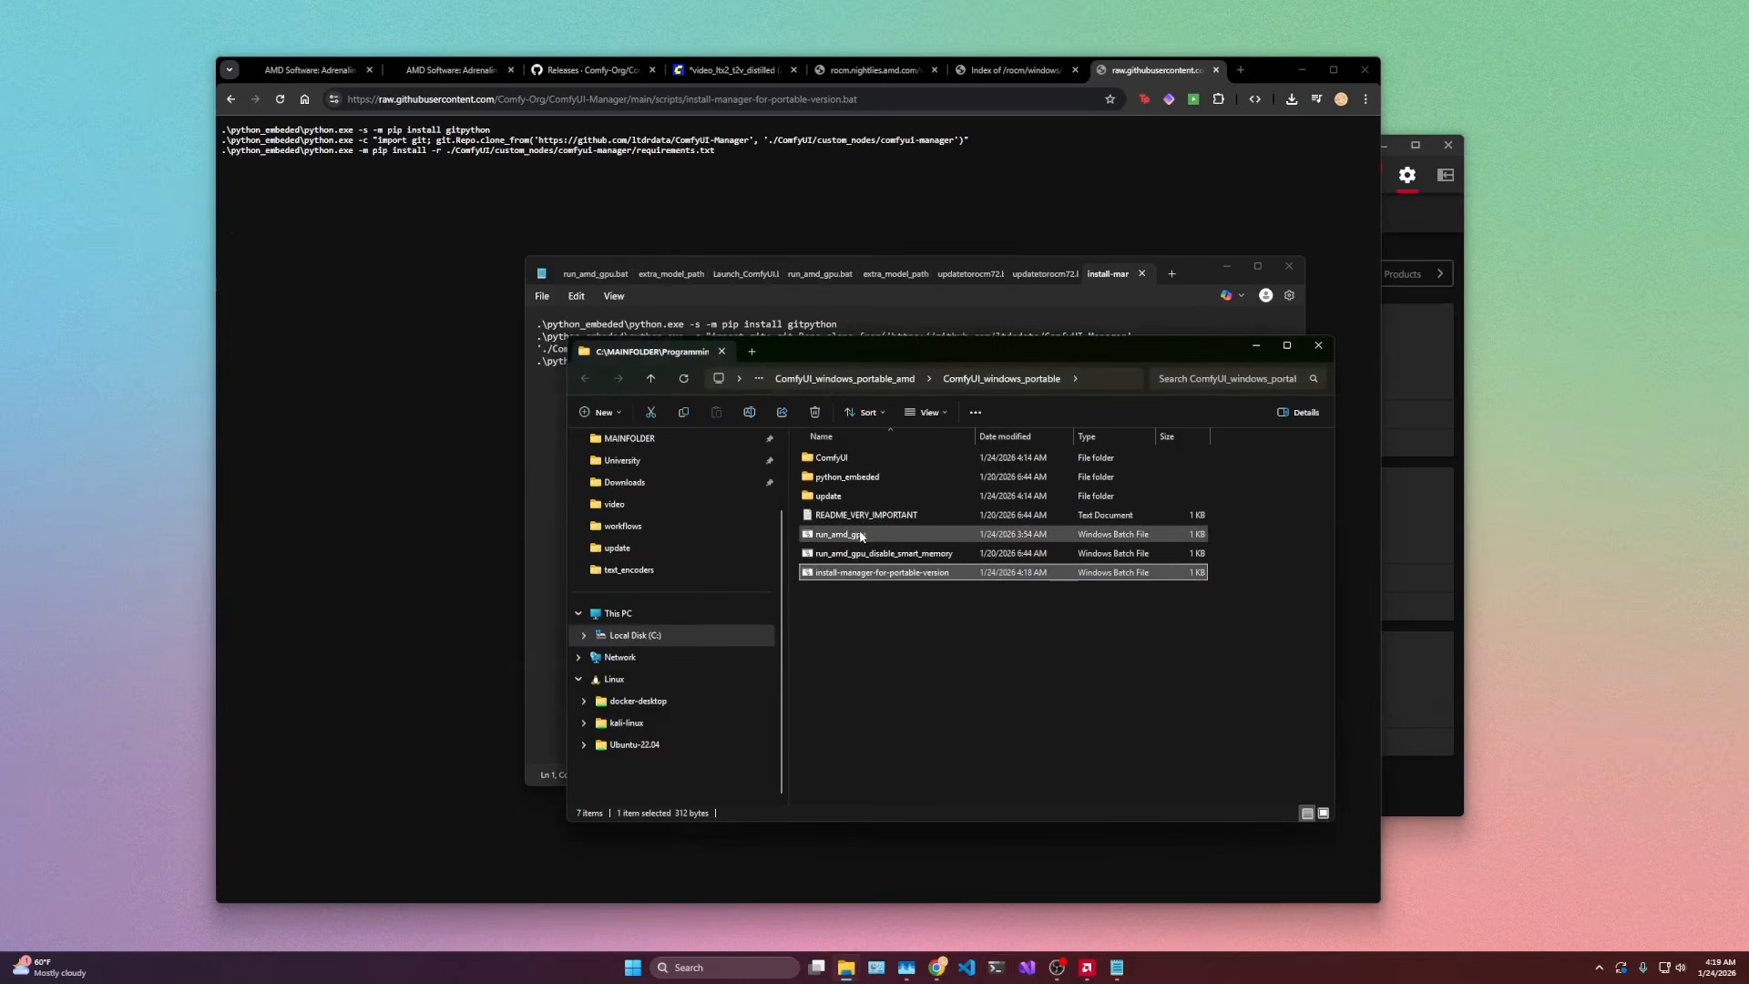
Step: Try to launch ComfyUI with run_amd_gpu, read the custom-node startup times and error trace, and close the console
double_click(865, 537)
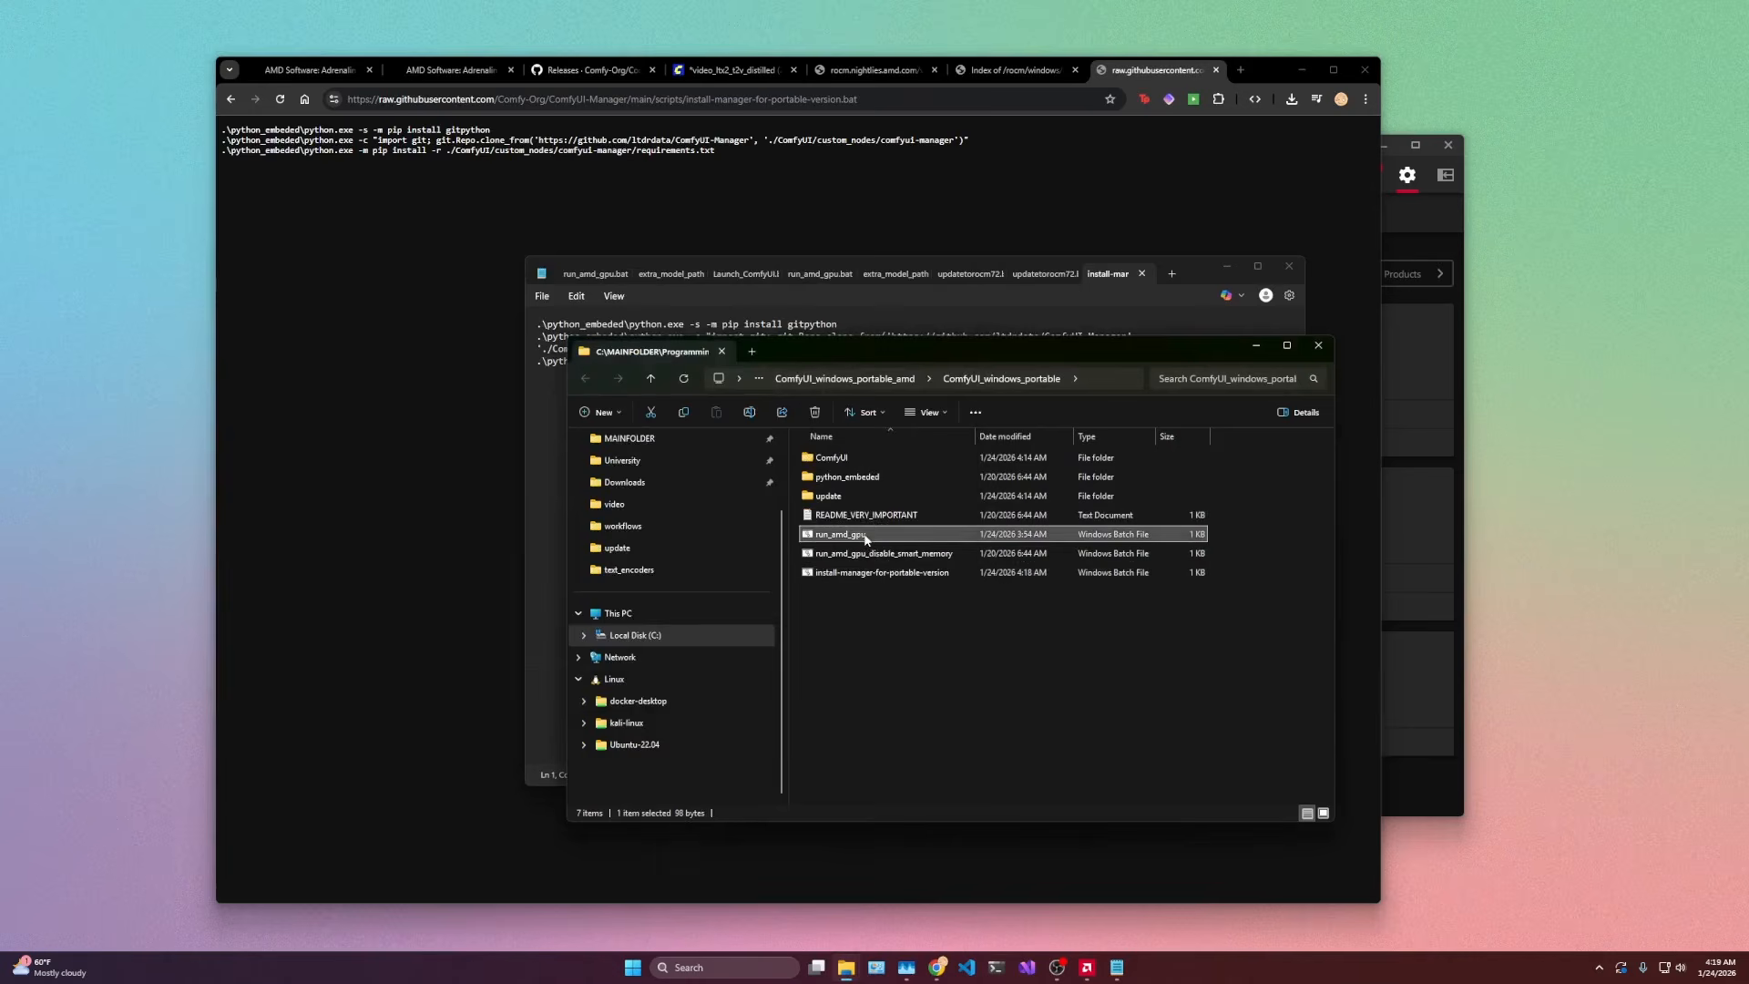
click(918, 497)
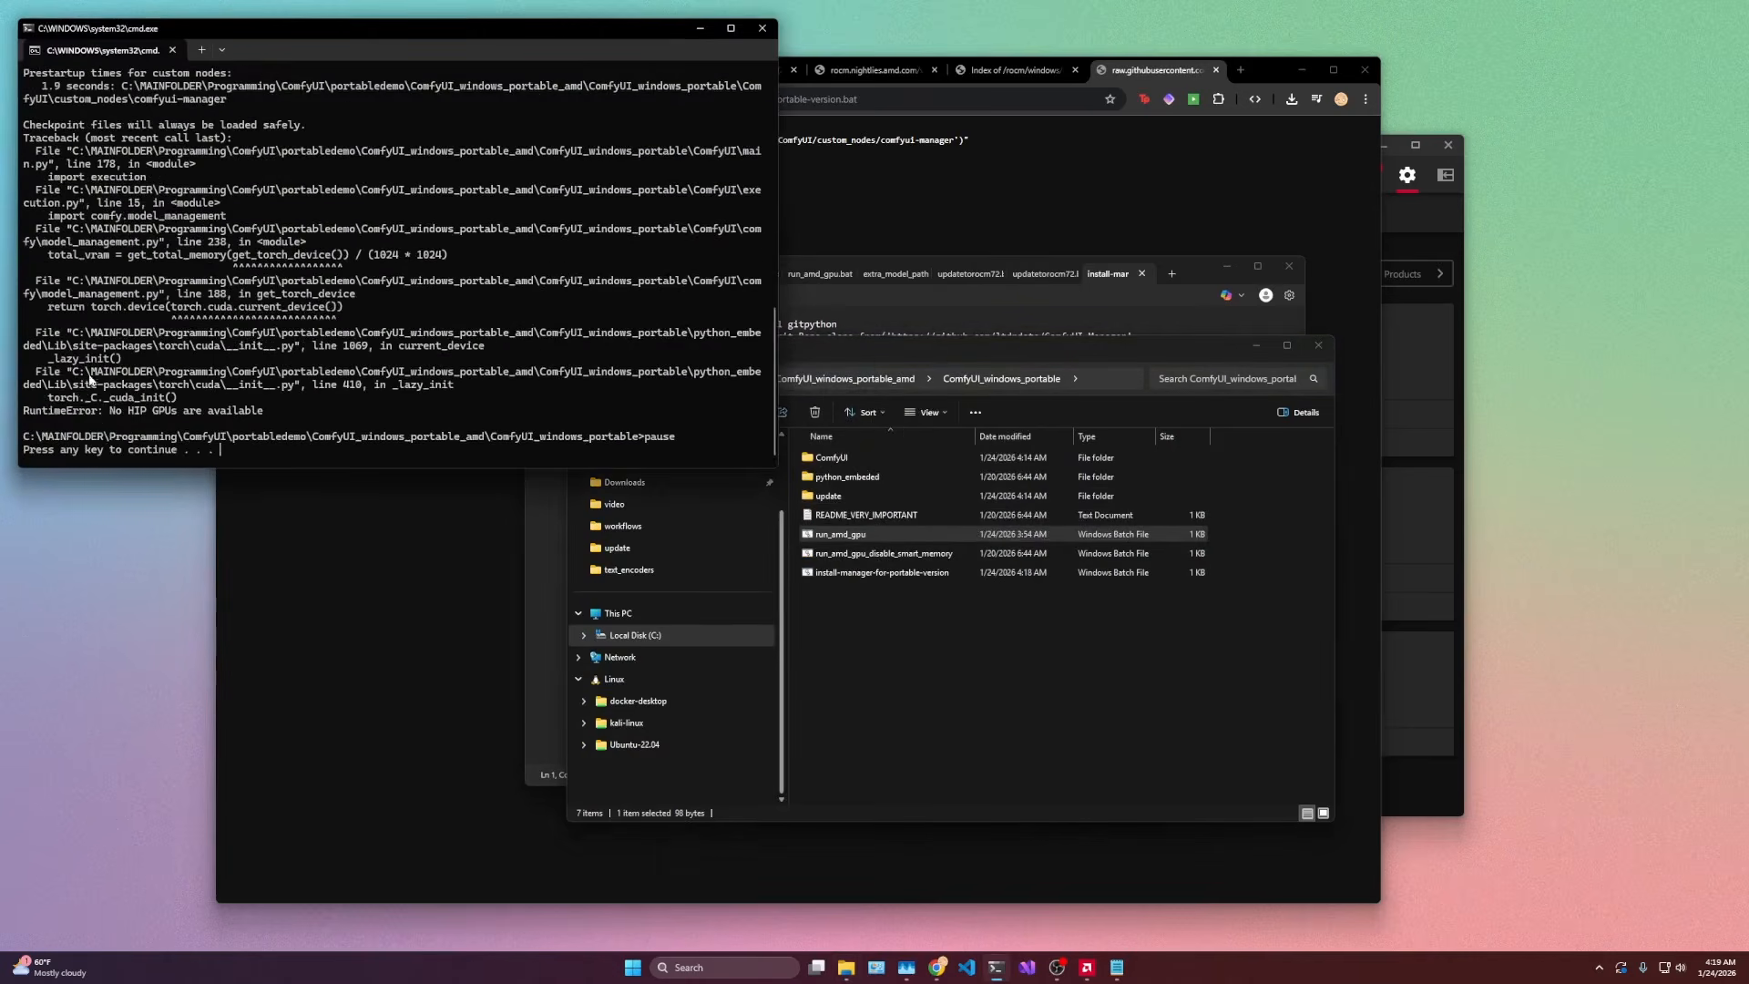
drag(33, 187, 84, 188)
key(ctrl+c)
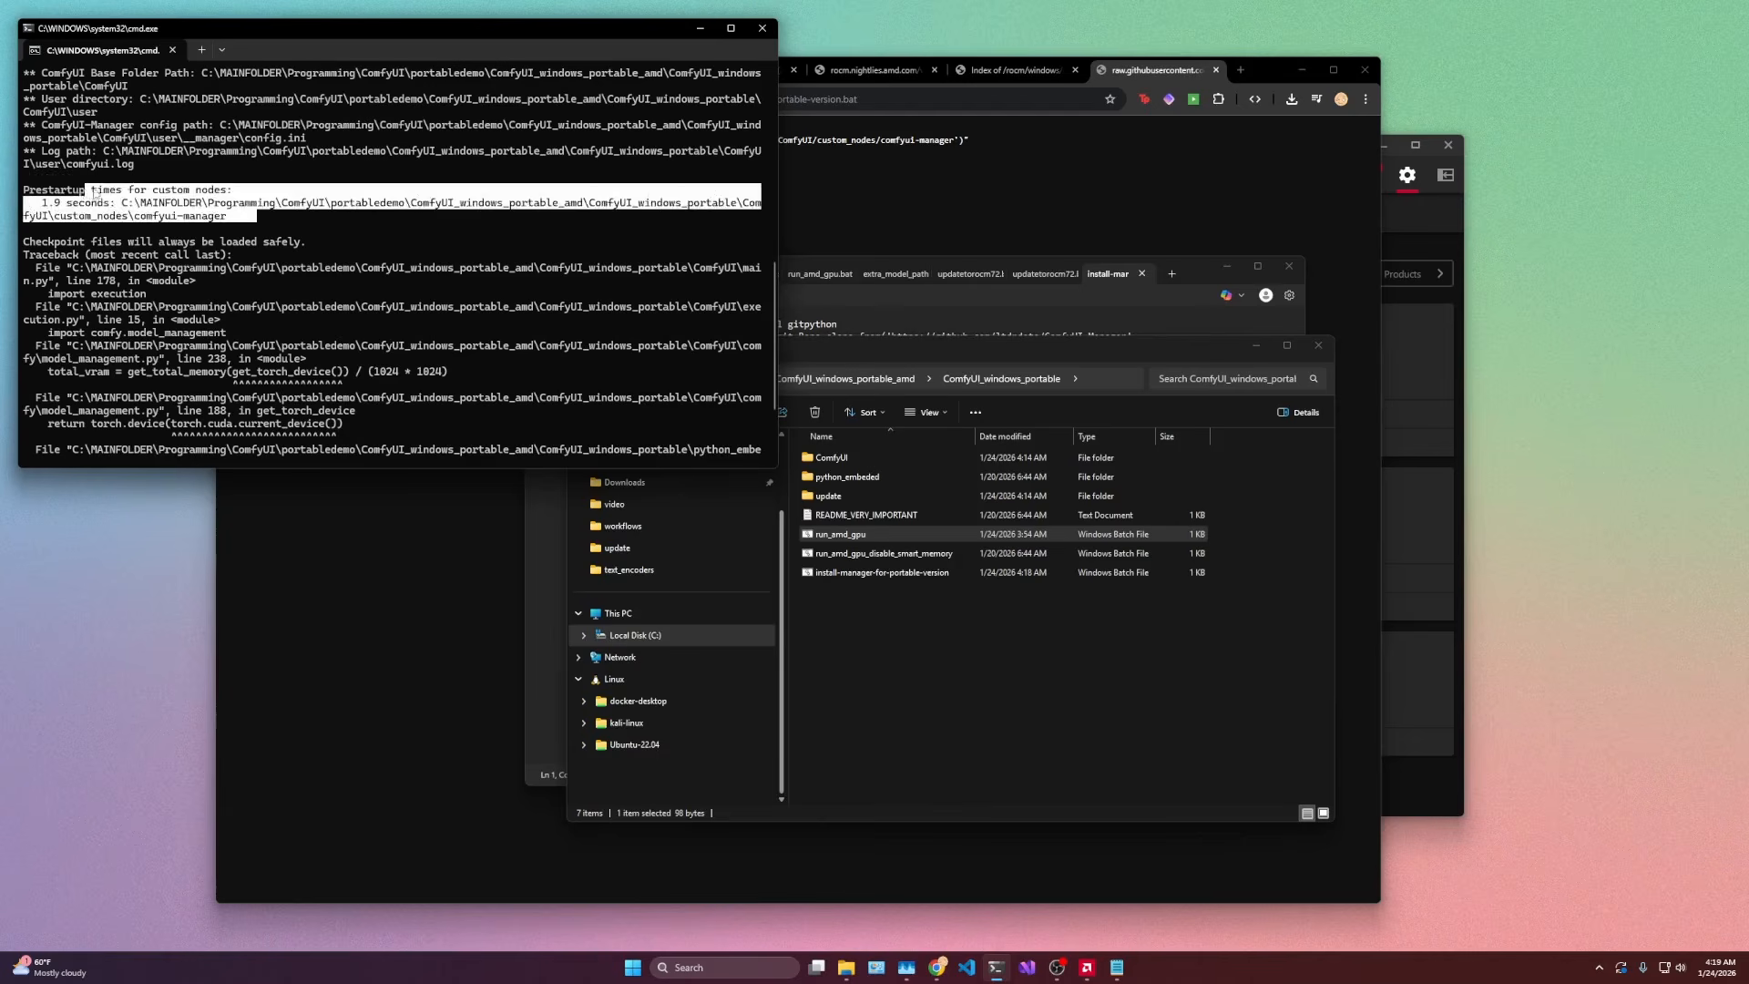
click(281, 213)
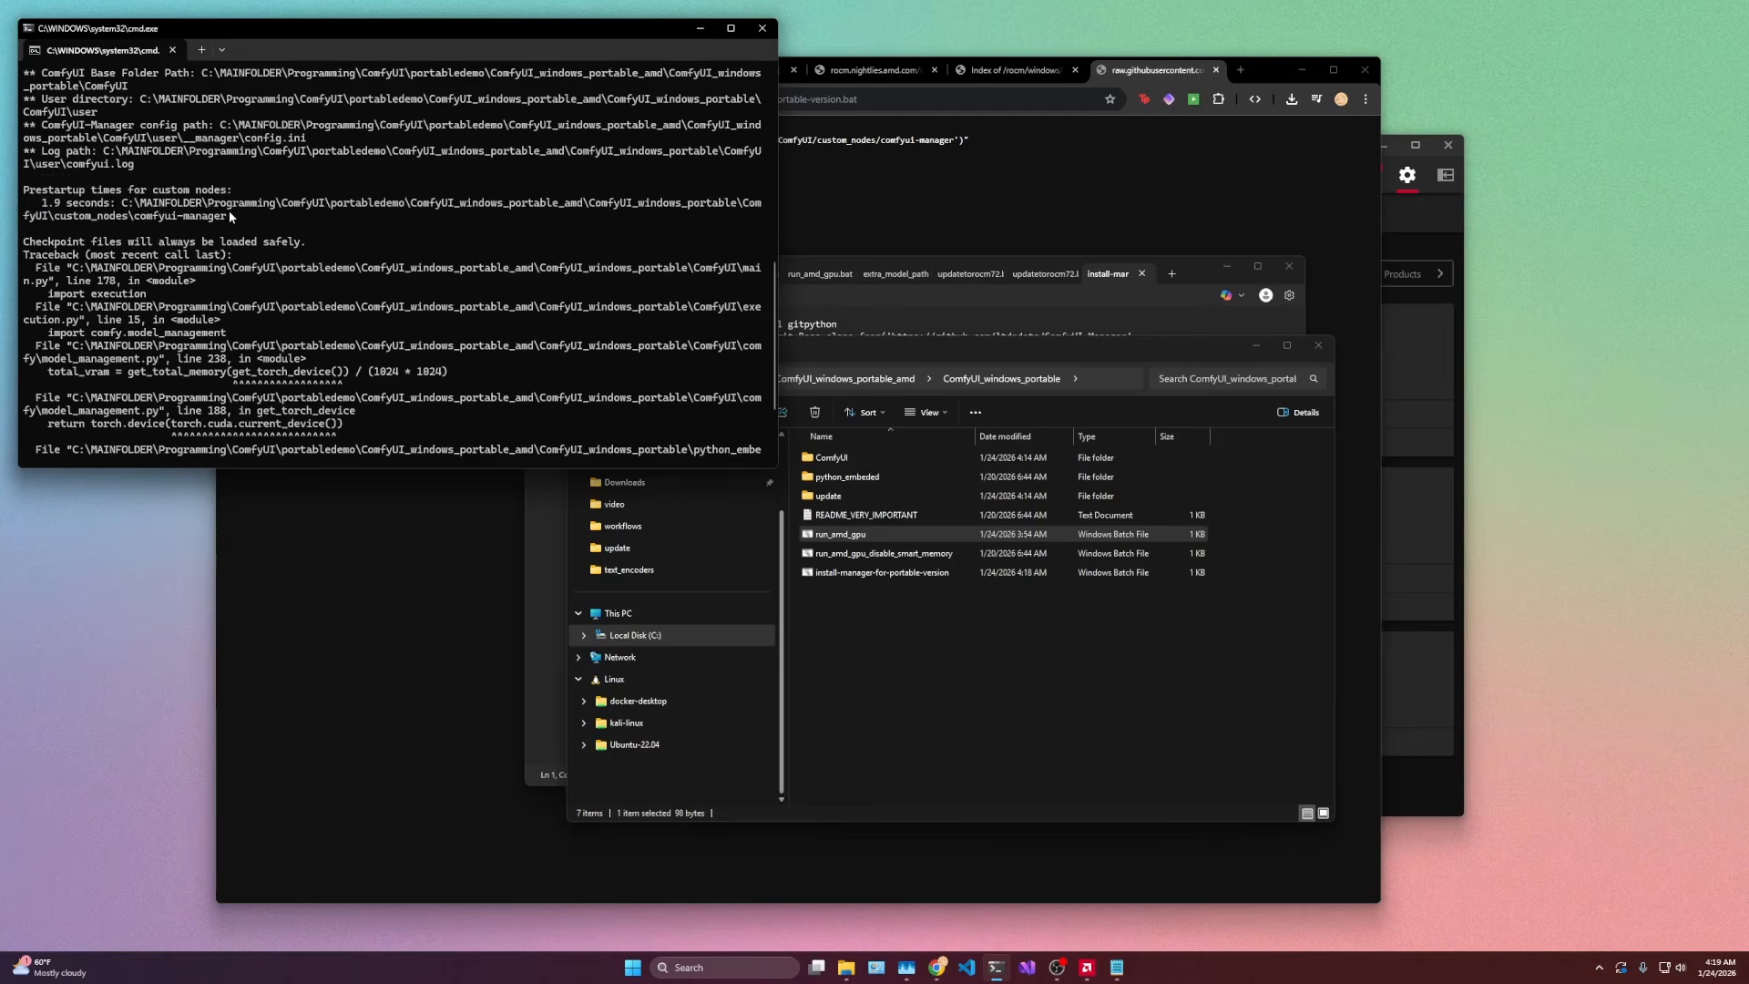
scroll(187, 221, down, 3)
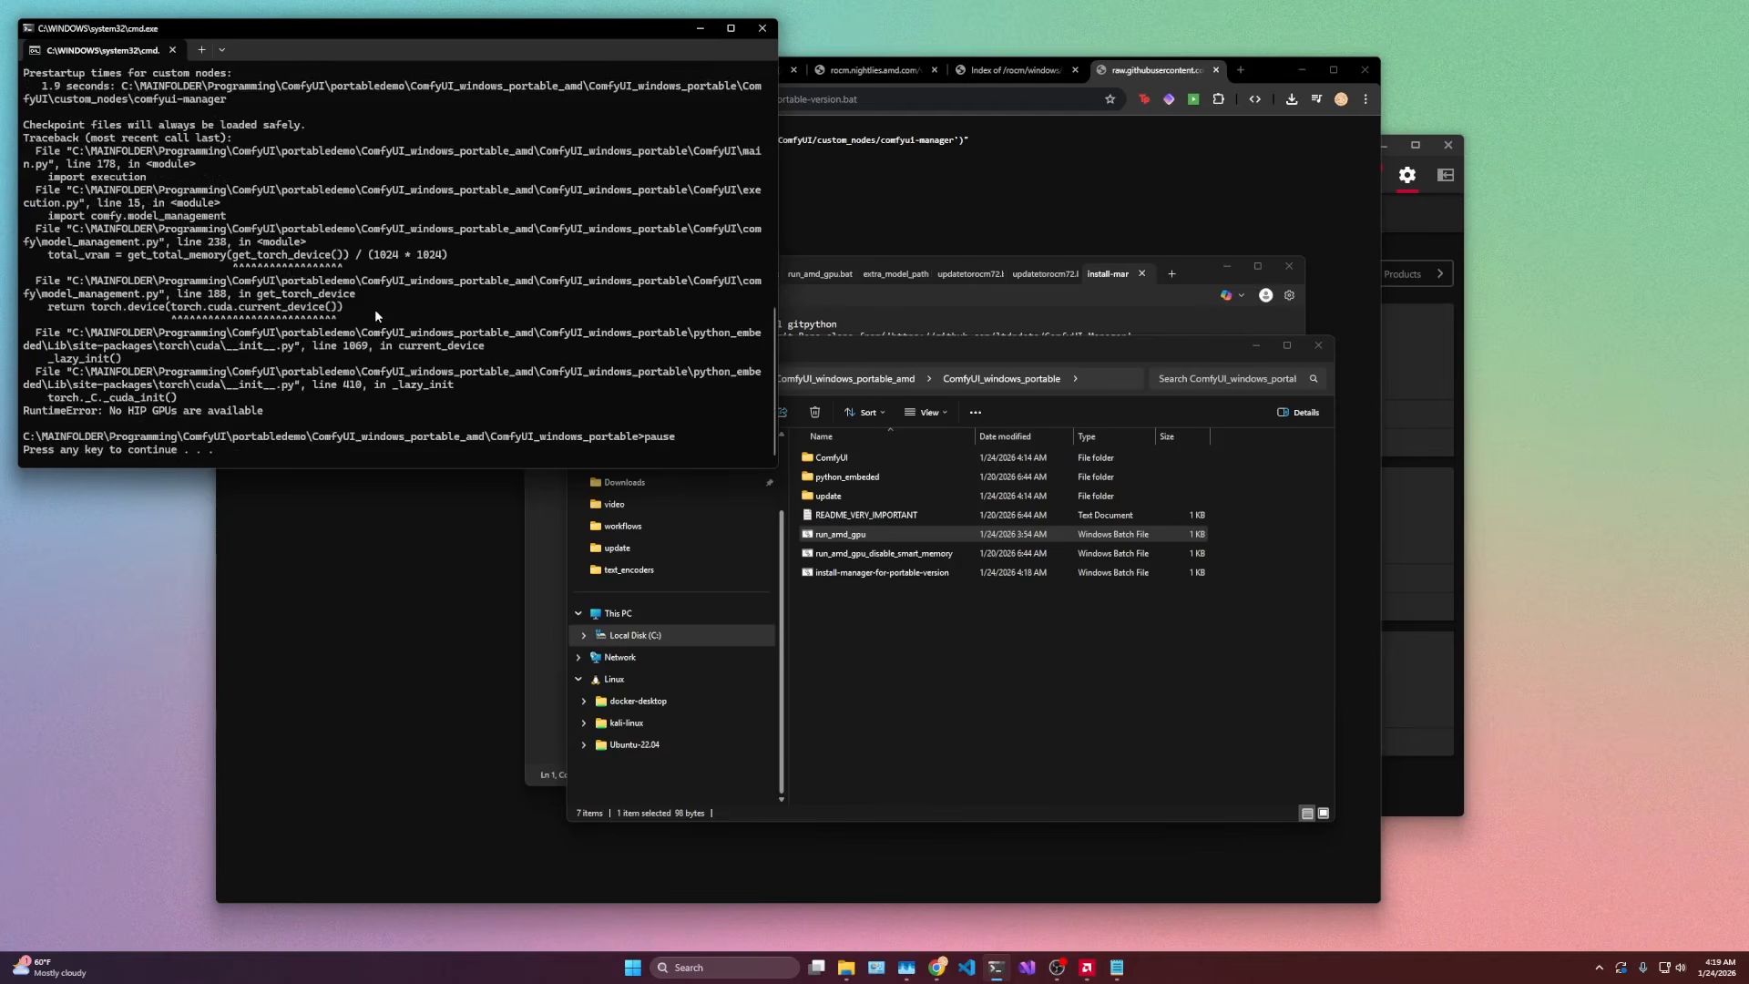
key(Return)
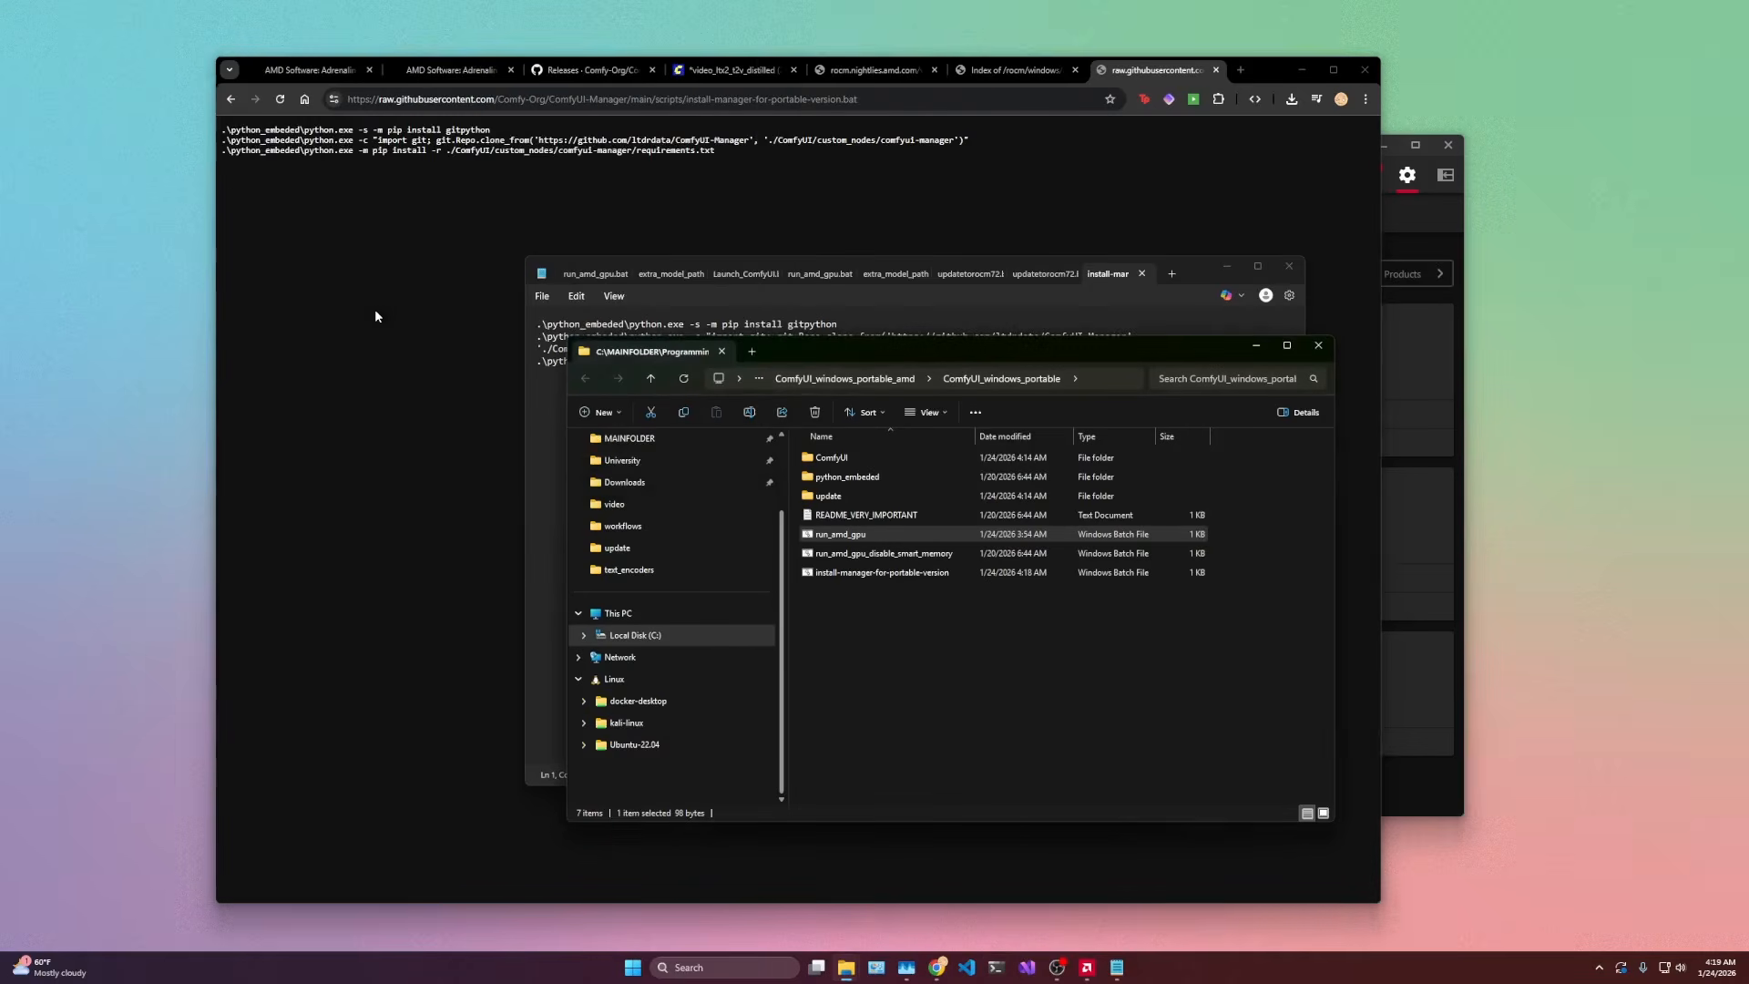
Step: Edit the run_amd_gpu batch file in Notepad to remove the --cuda-device 1 argument and save it
right_click(868, 532)
click(928, 764)
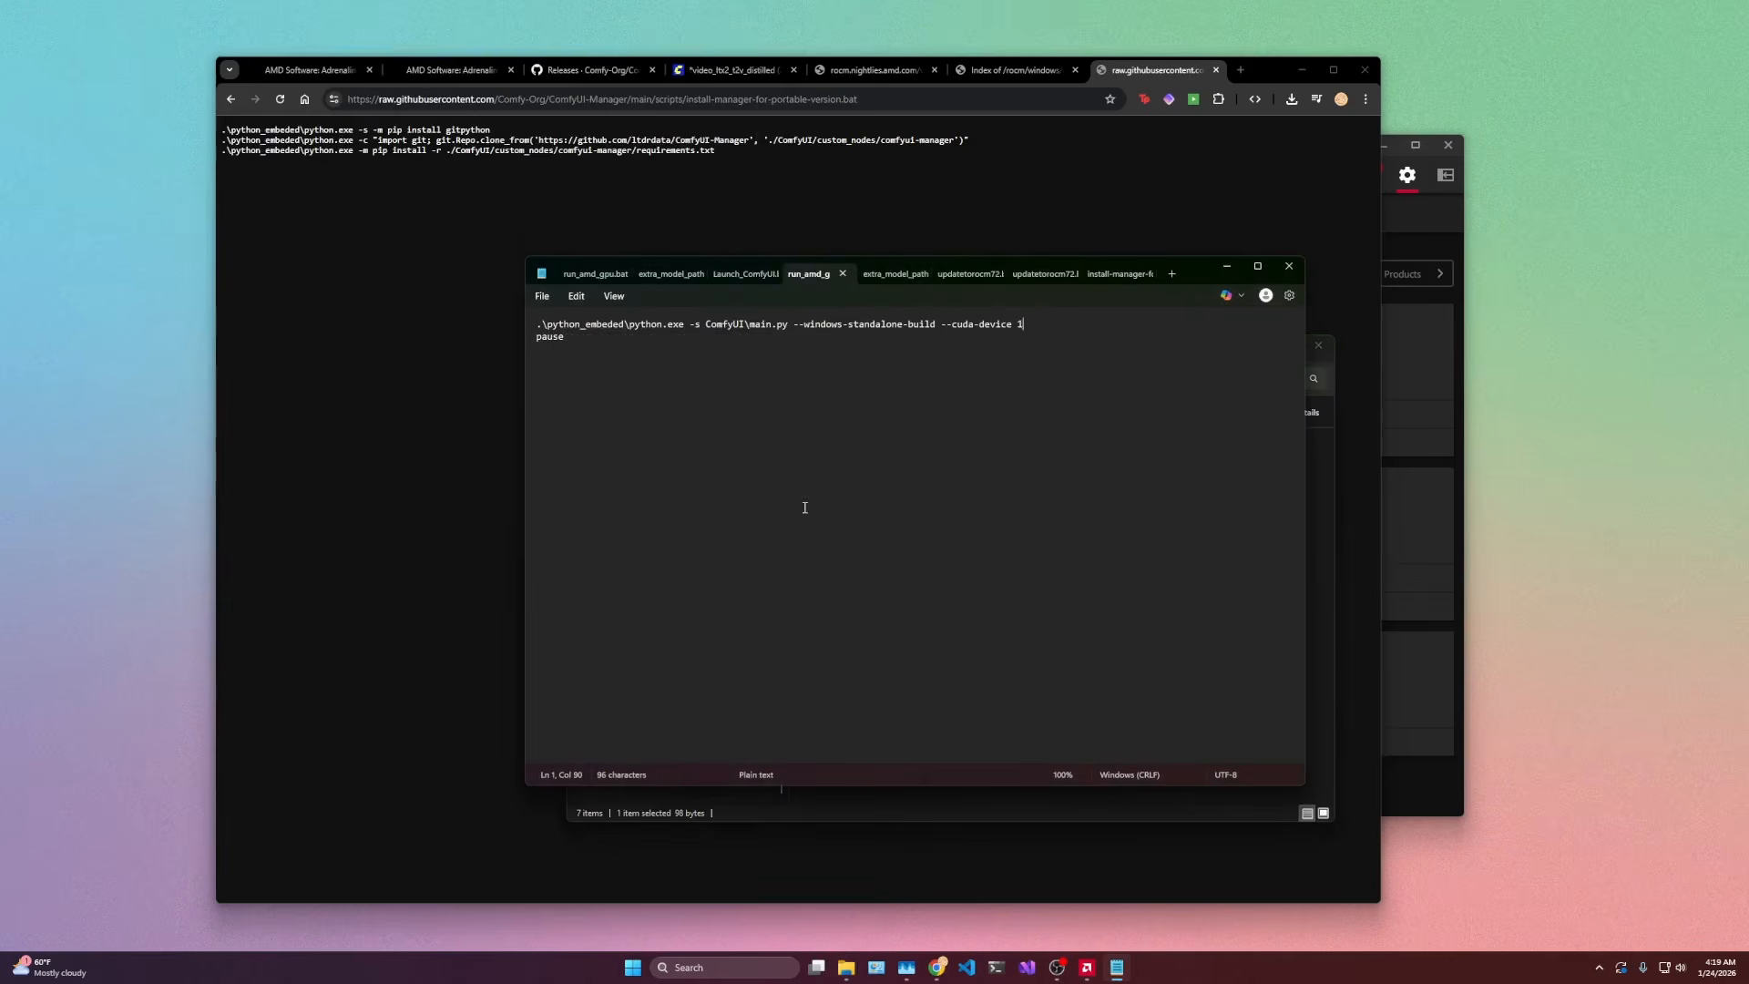
drag(1039, 325, 937, 326)
key(BackSpace)
click(1226, 266)
Step: Launch ComfyUI with run_amd_gpu, dismiss the missing models notice, and close the old ComfyUI browser tab
double_click(854, 538)
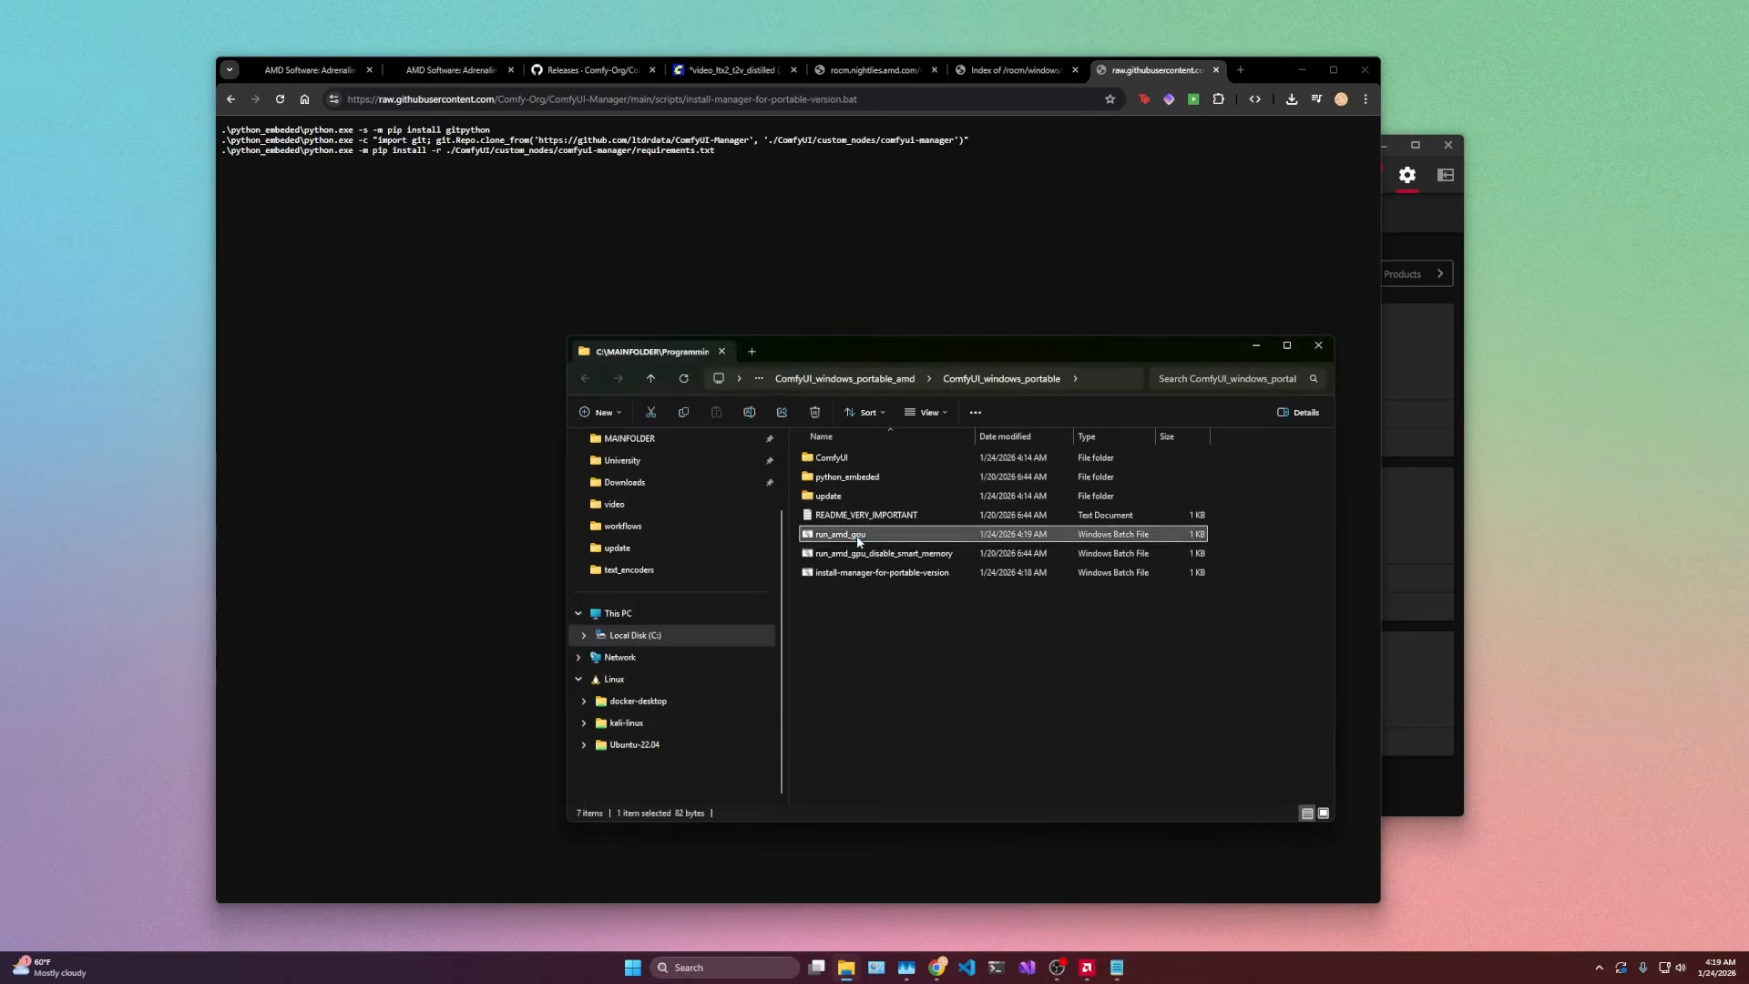
click(945, 500)
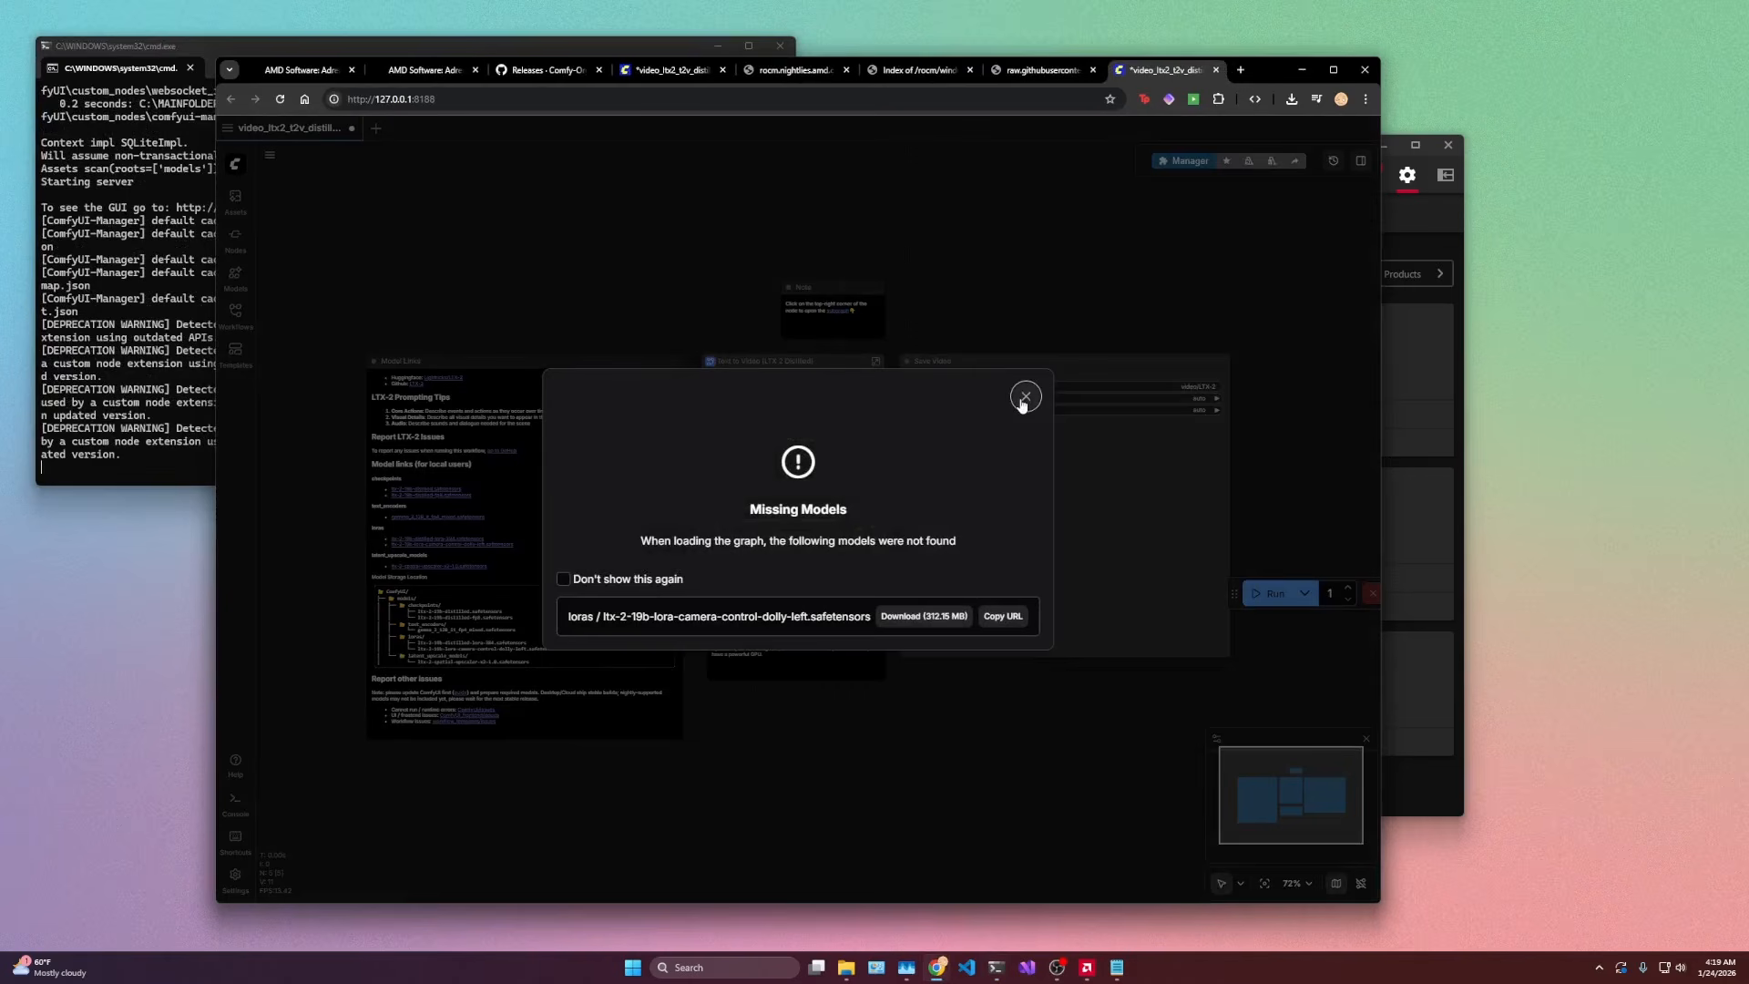
click(1025, 398)
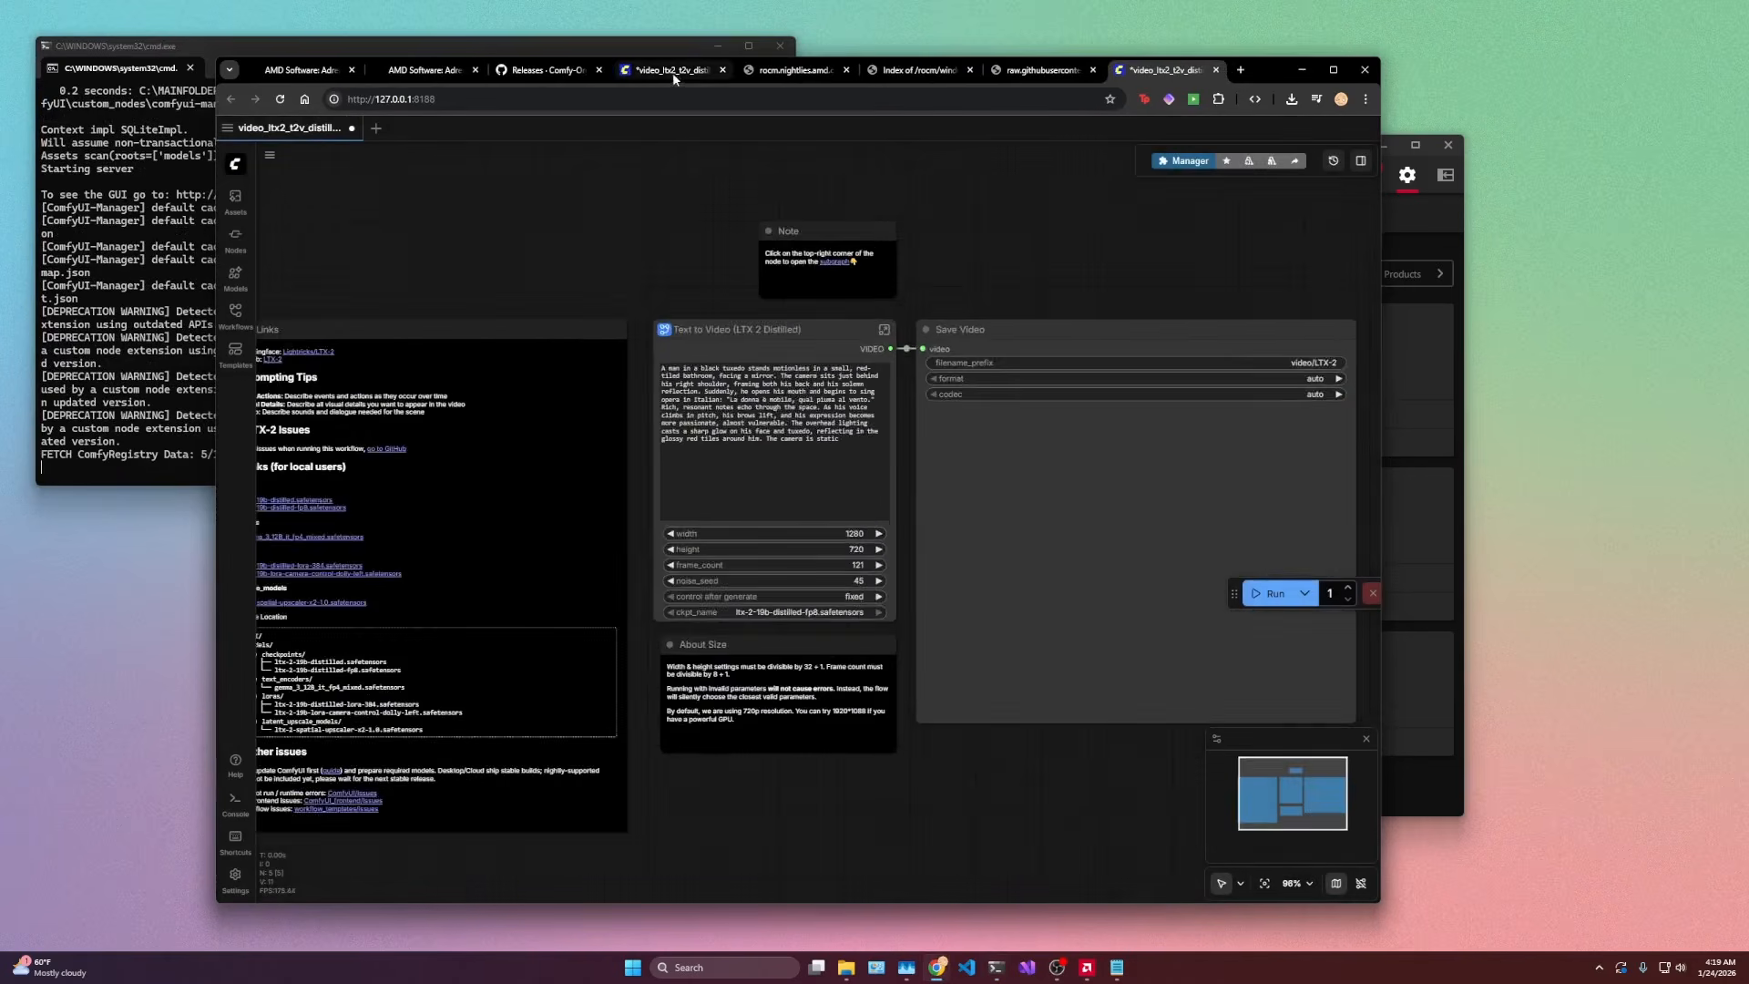
click(723, 70)
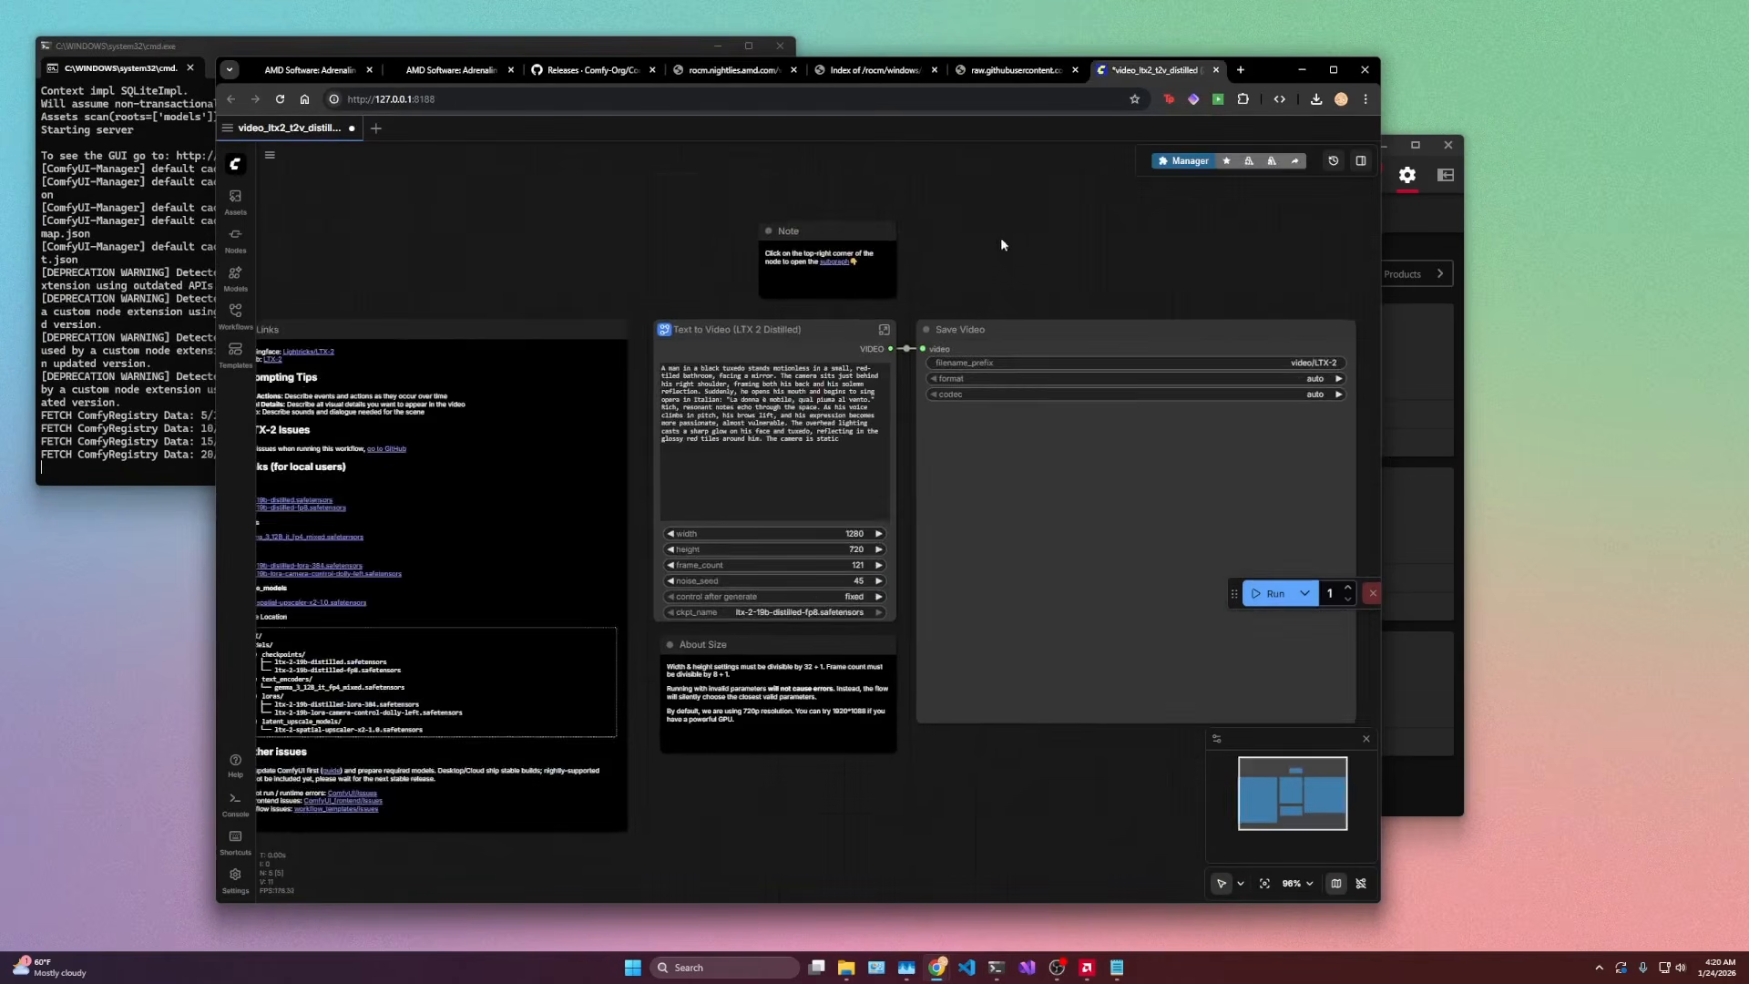
Step: Bring the Text to Video (LTX 2 Distilled) and Save Video nodes into view and run the workflow
scroll(916, 277, down, 3)
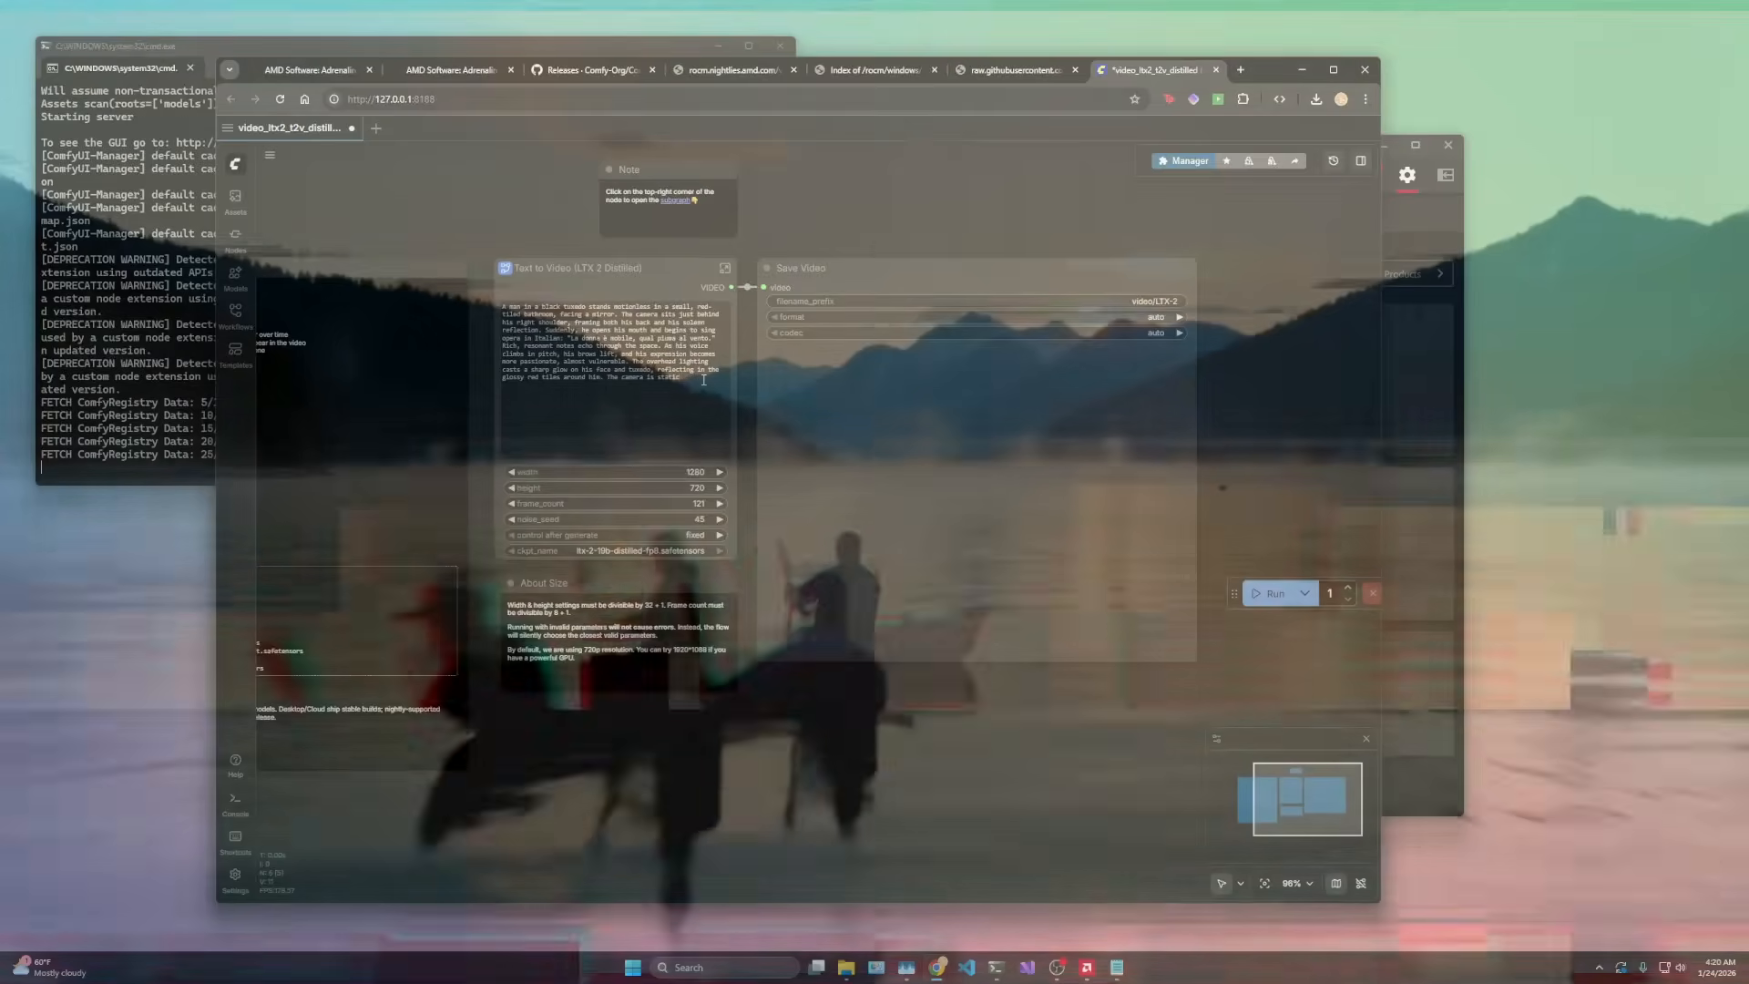
click(703, 380)
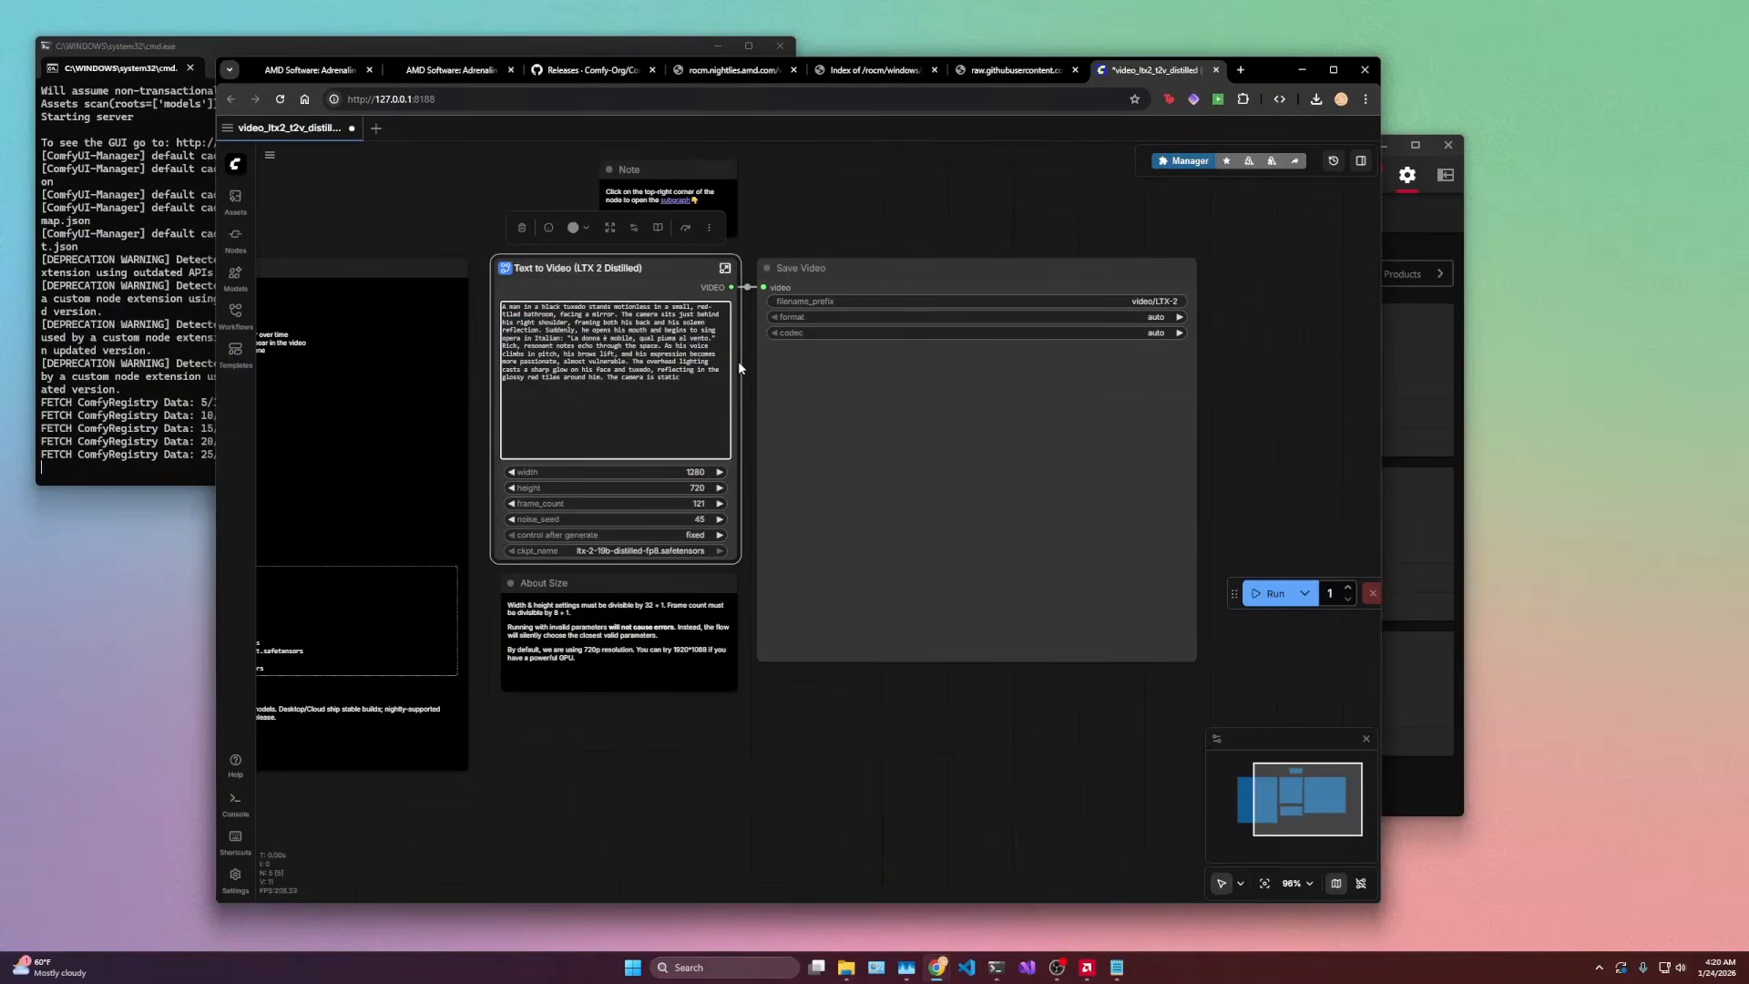
scroll(734, 365, right, 2)
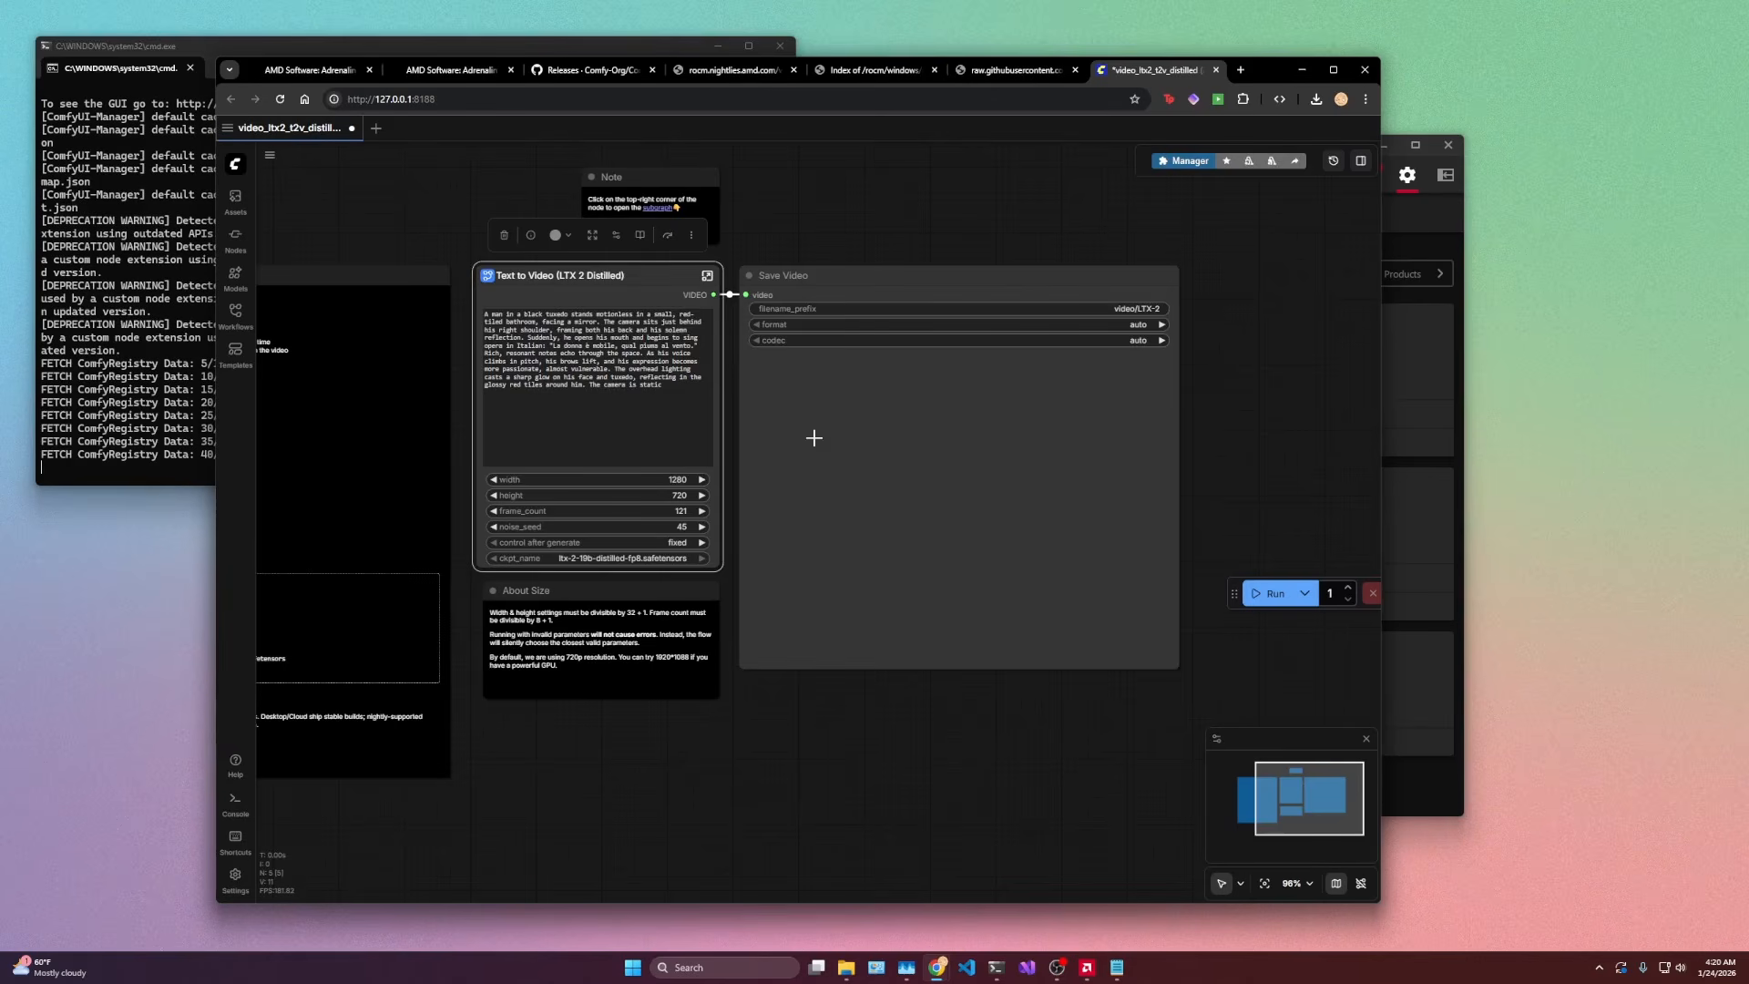
click(1272, 596)
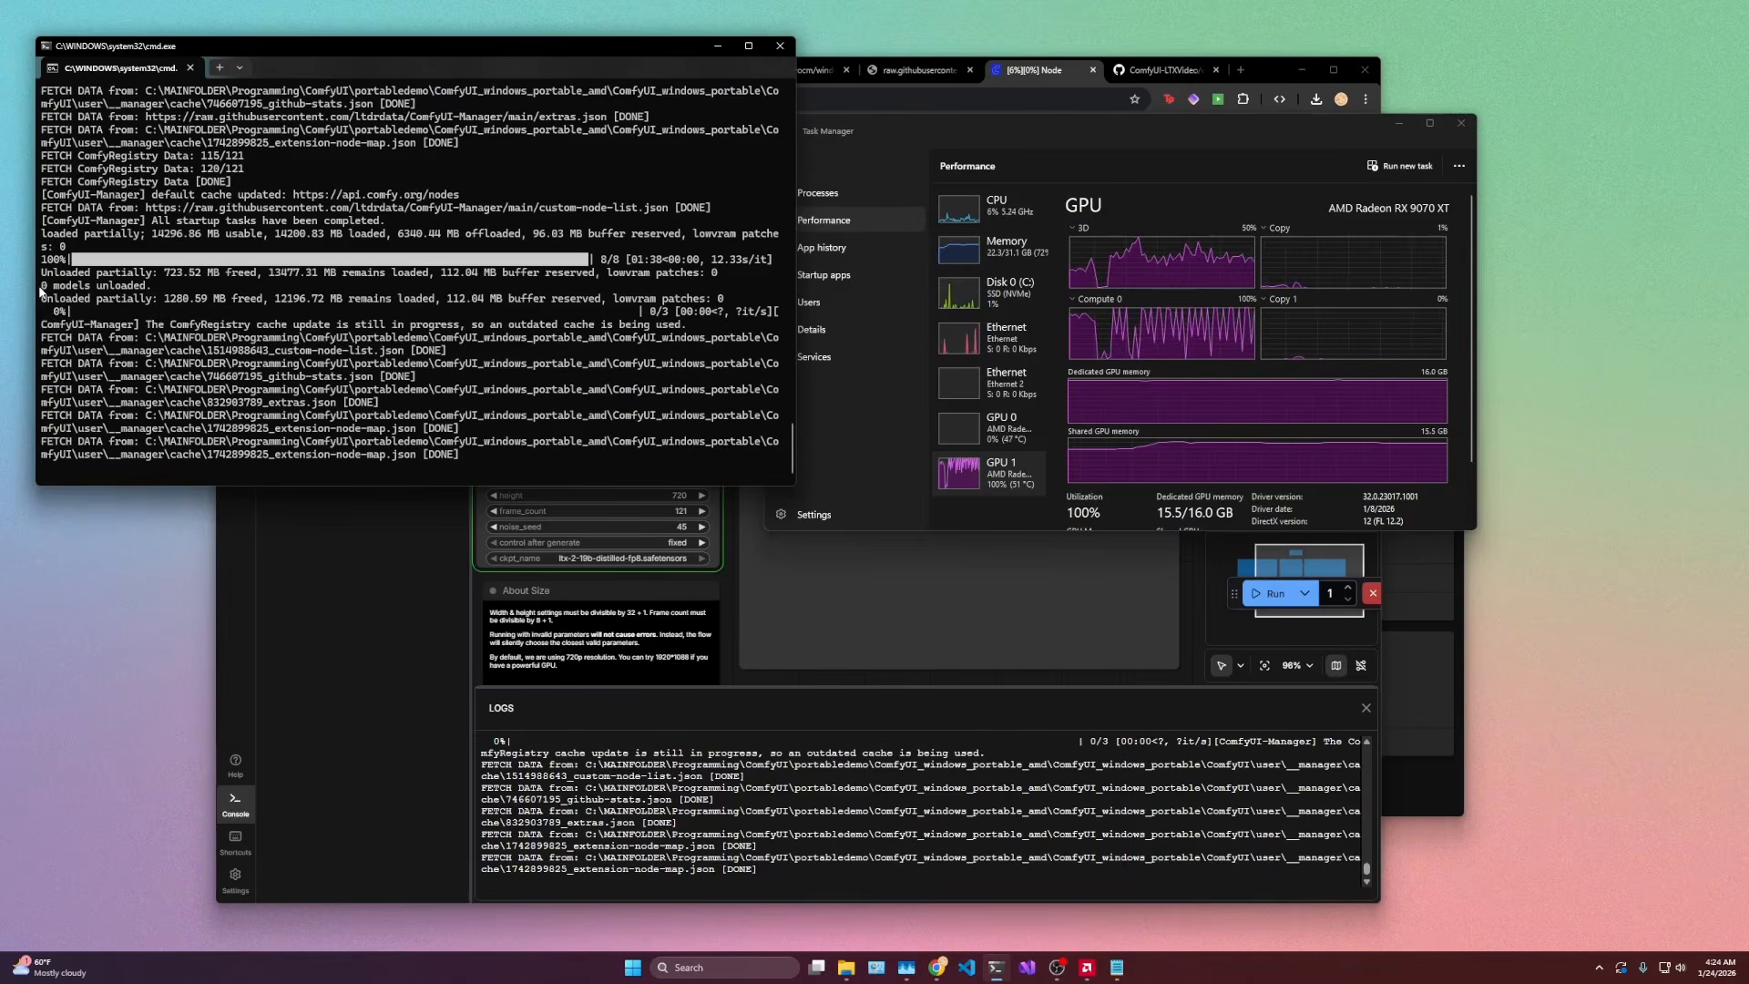
Step: Examine the model unloading messages and the second sampling pass's time per iteration in the ComfyUI console
drag(41, 285, 750, 364)
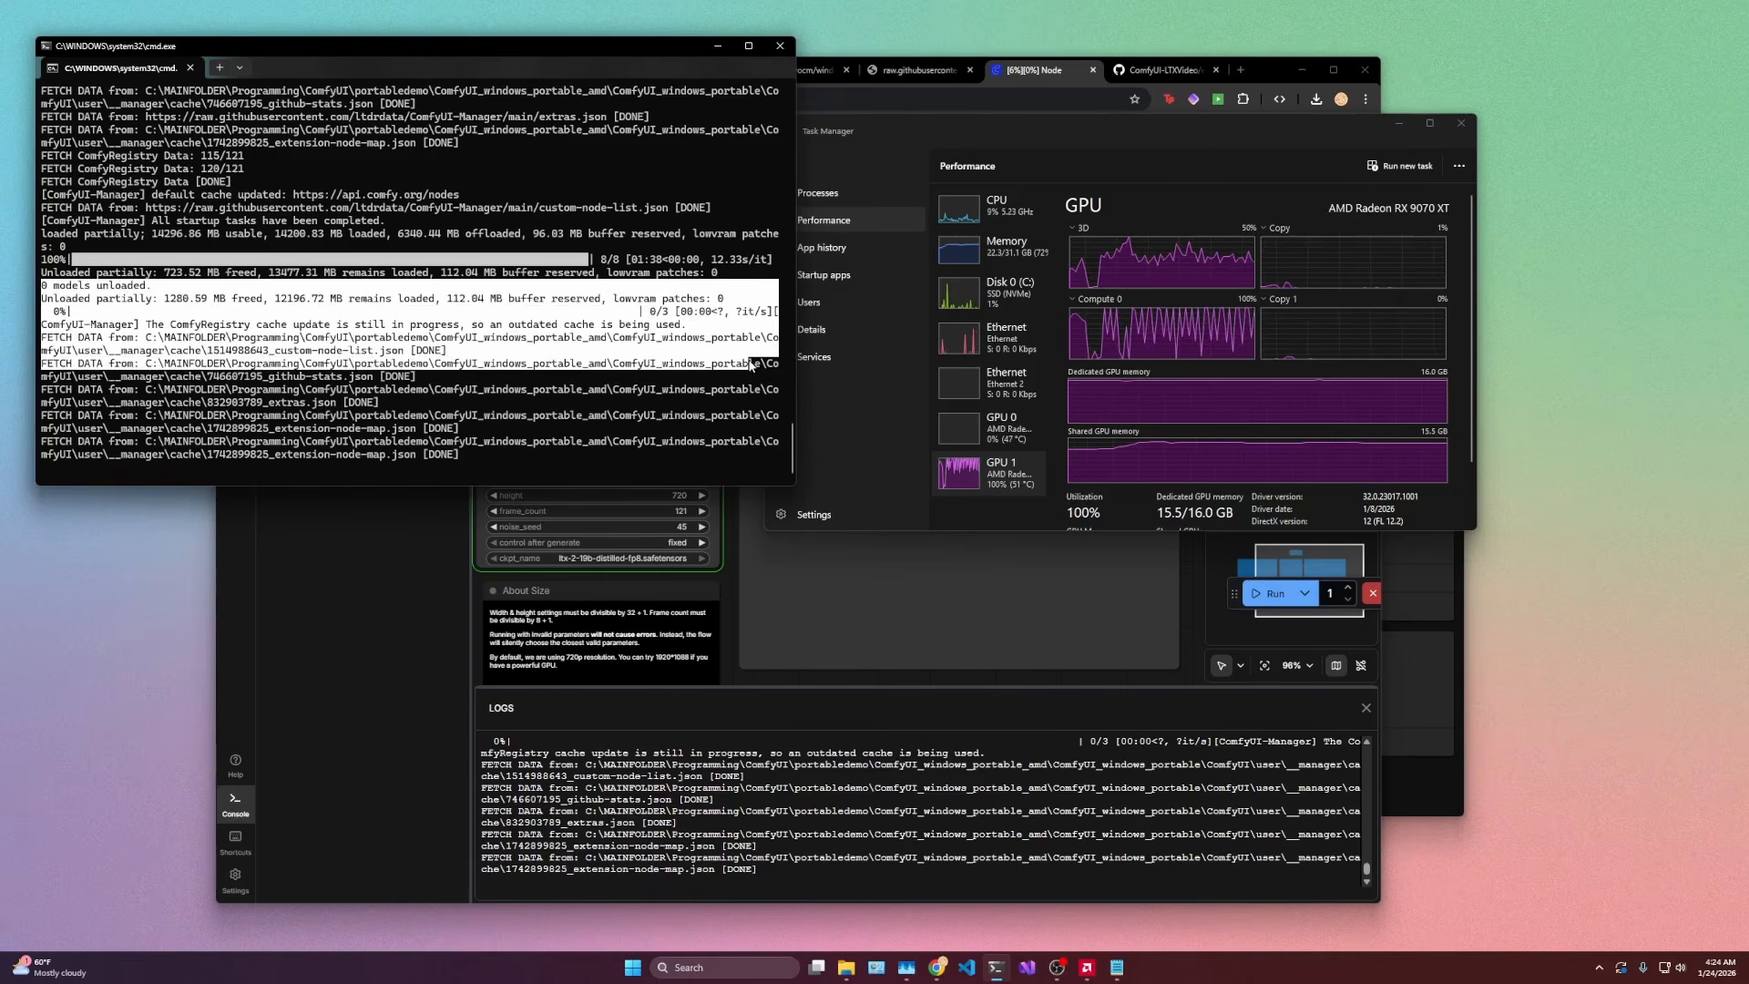
click(641, 286)
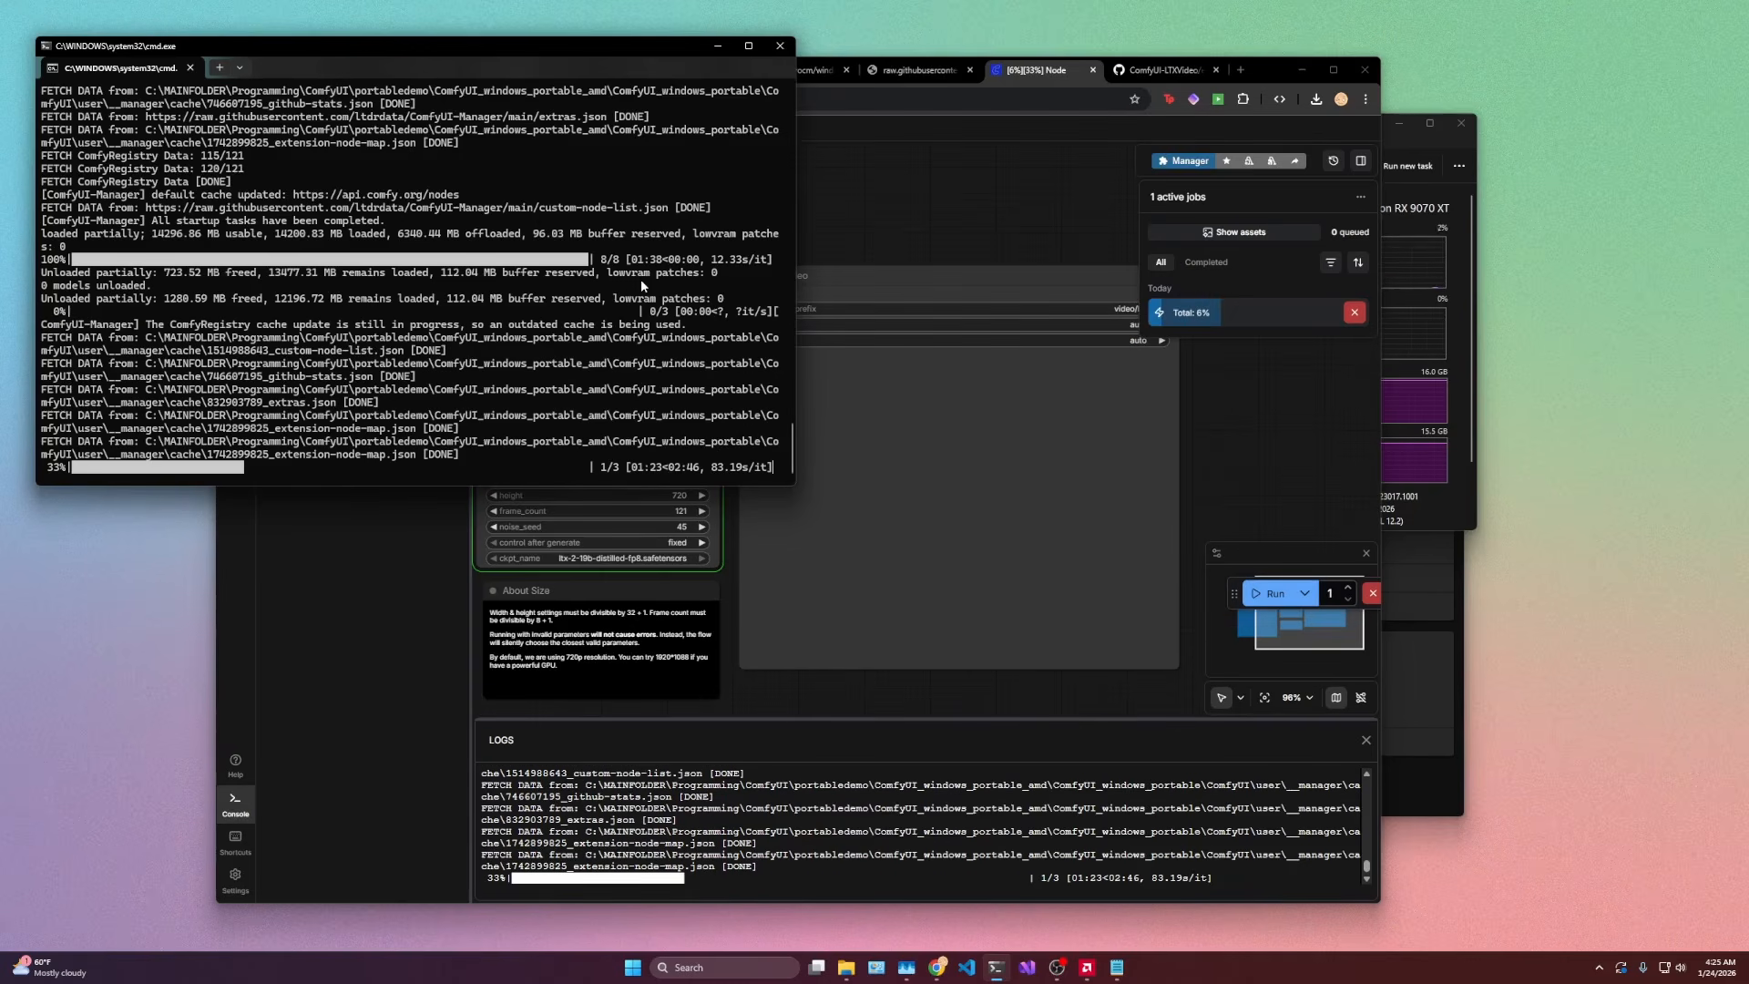
drag(738, 473, 748, 473)
click(752, 473)
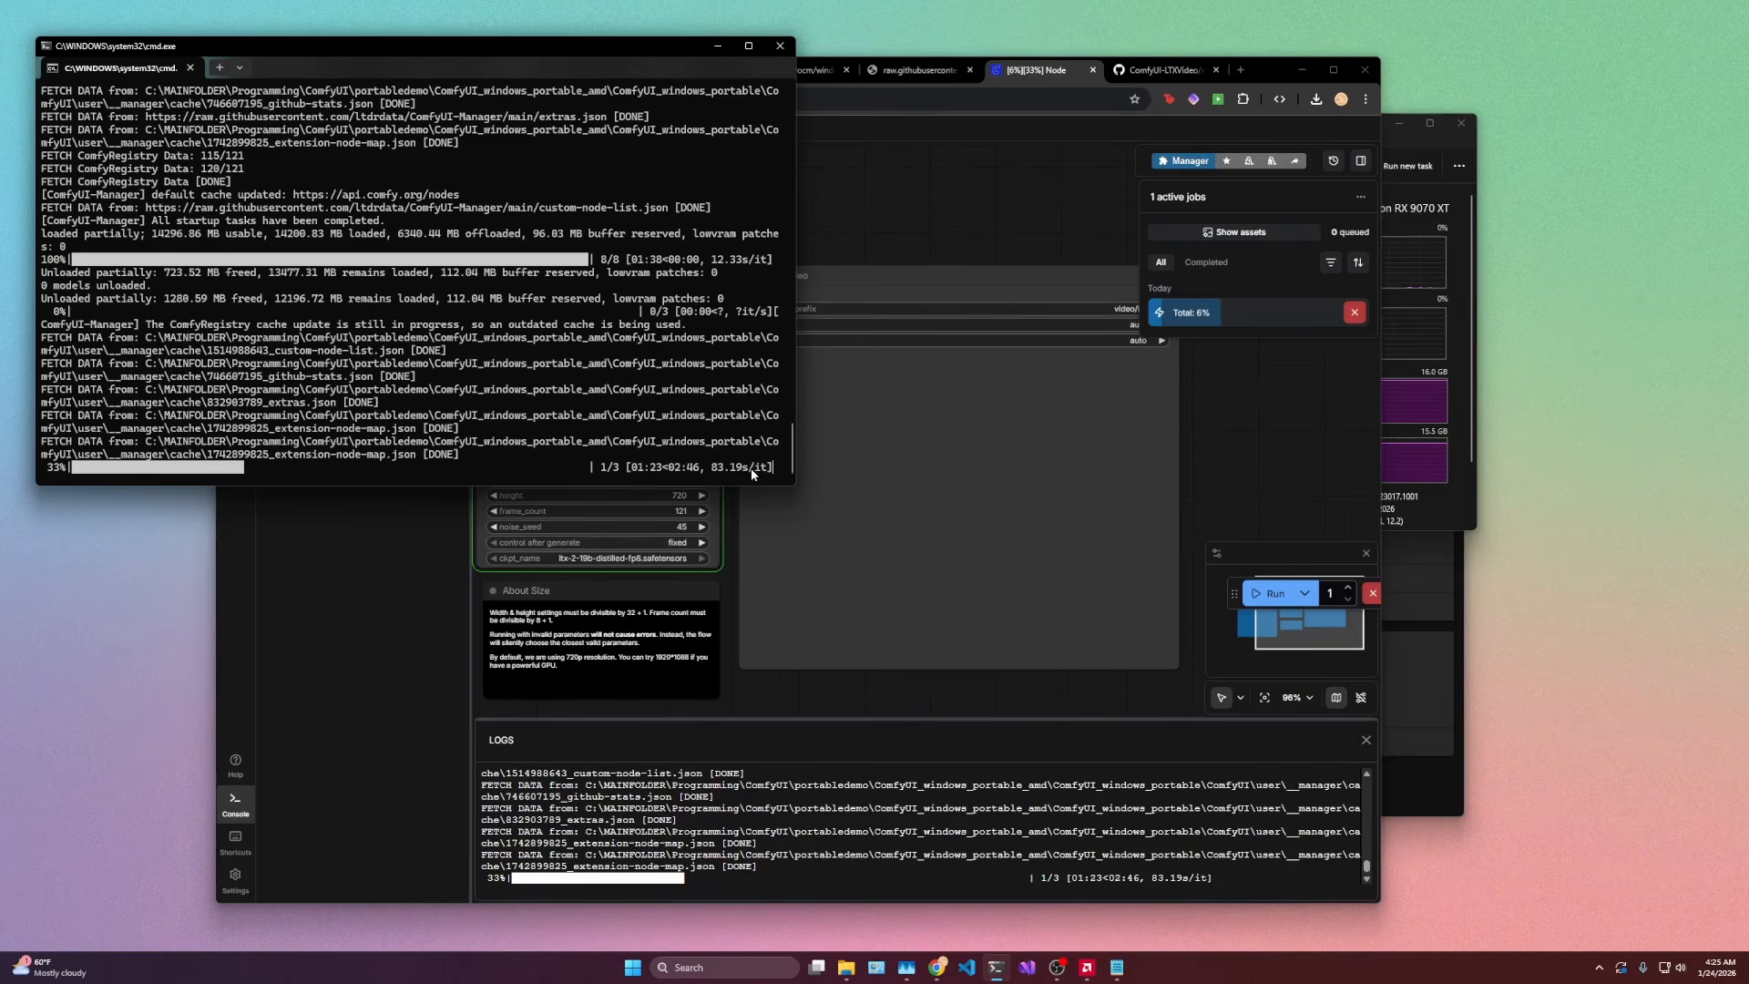
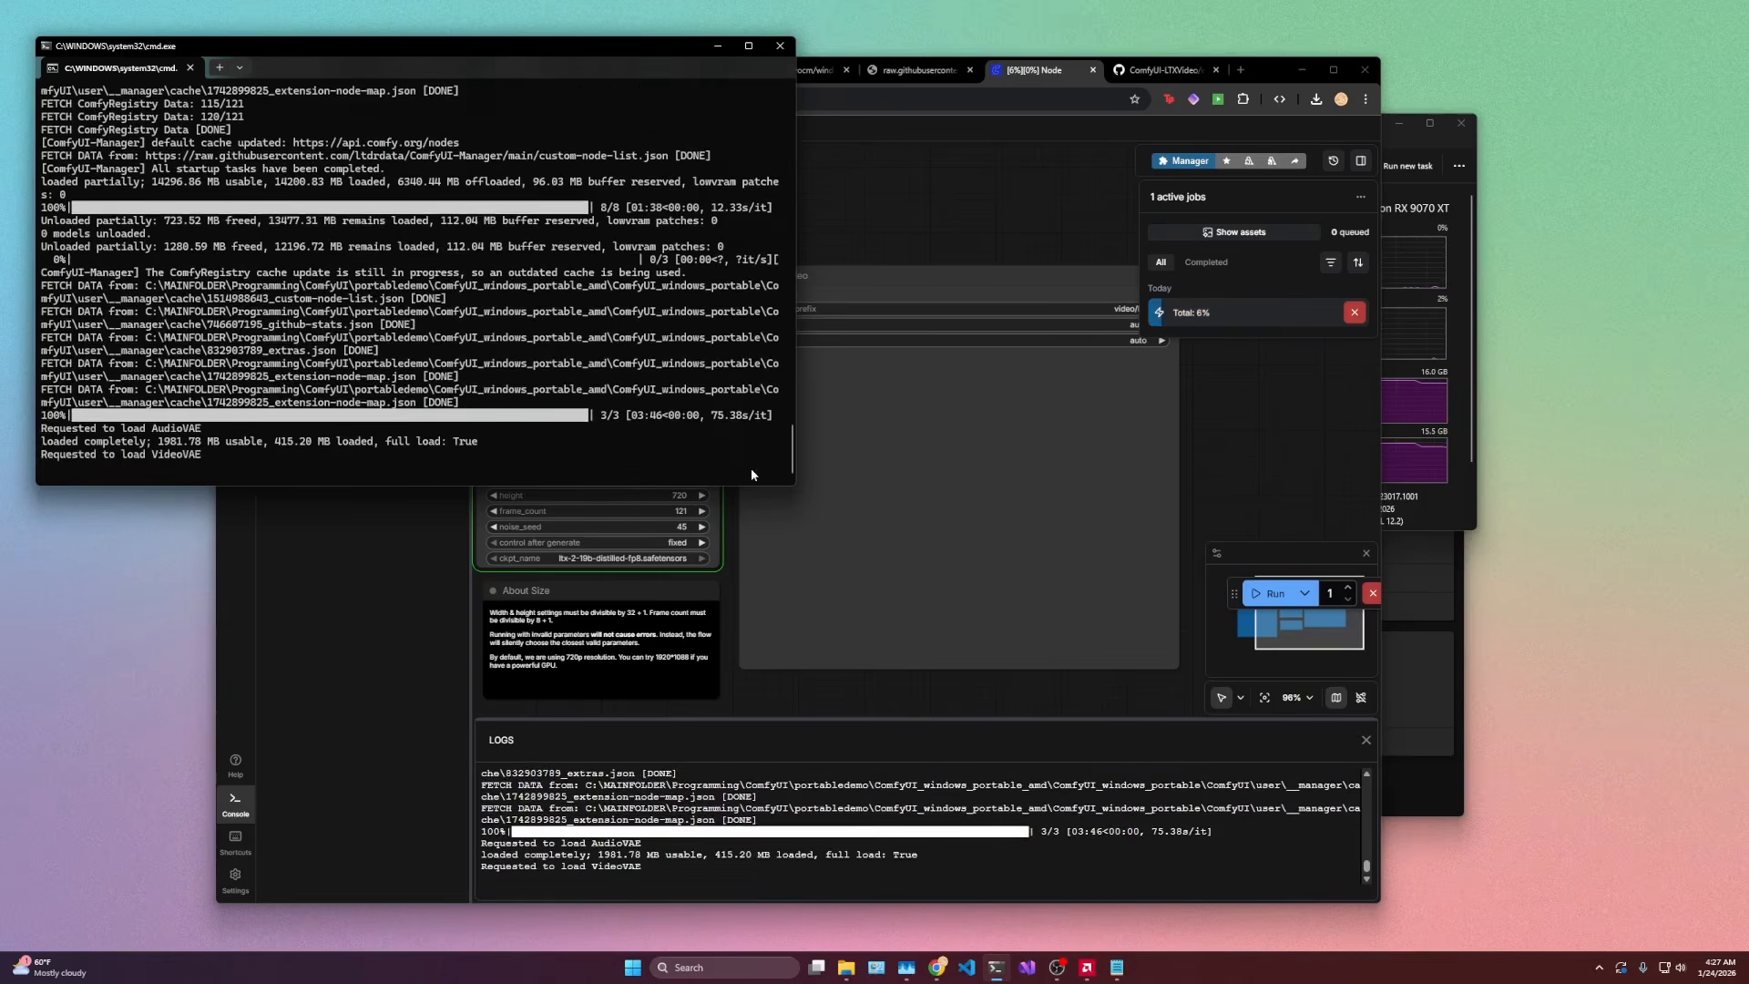
Step: Check the finished LTX-2 job in the job queue and play the generated video in the Save Video node
click(1046, 394)
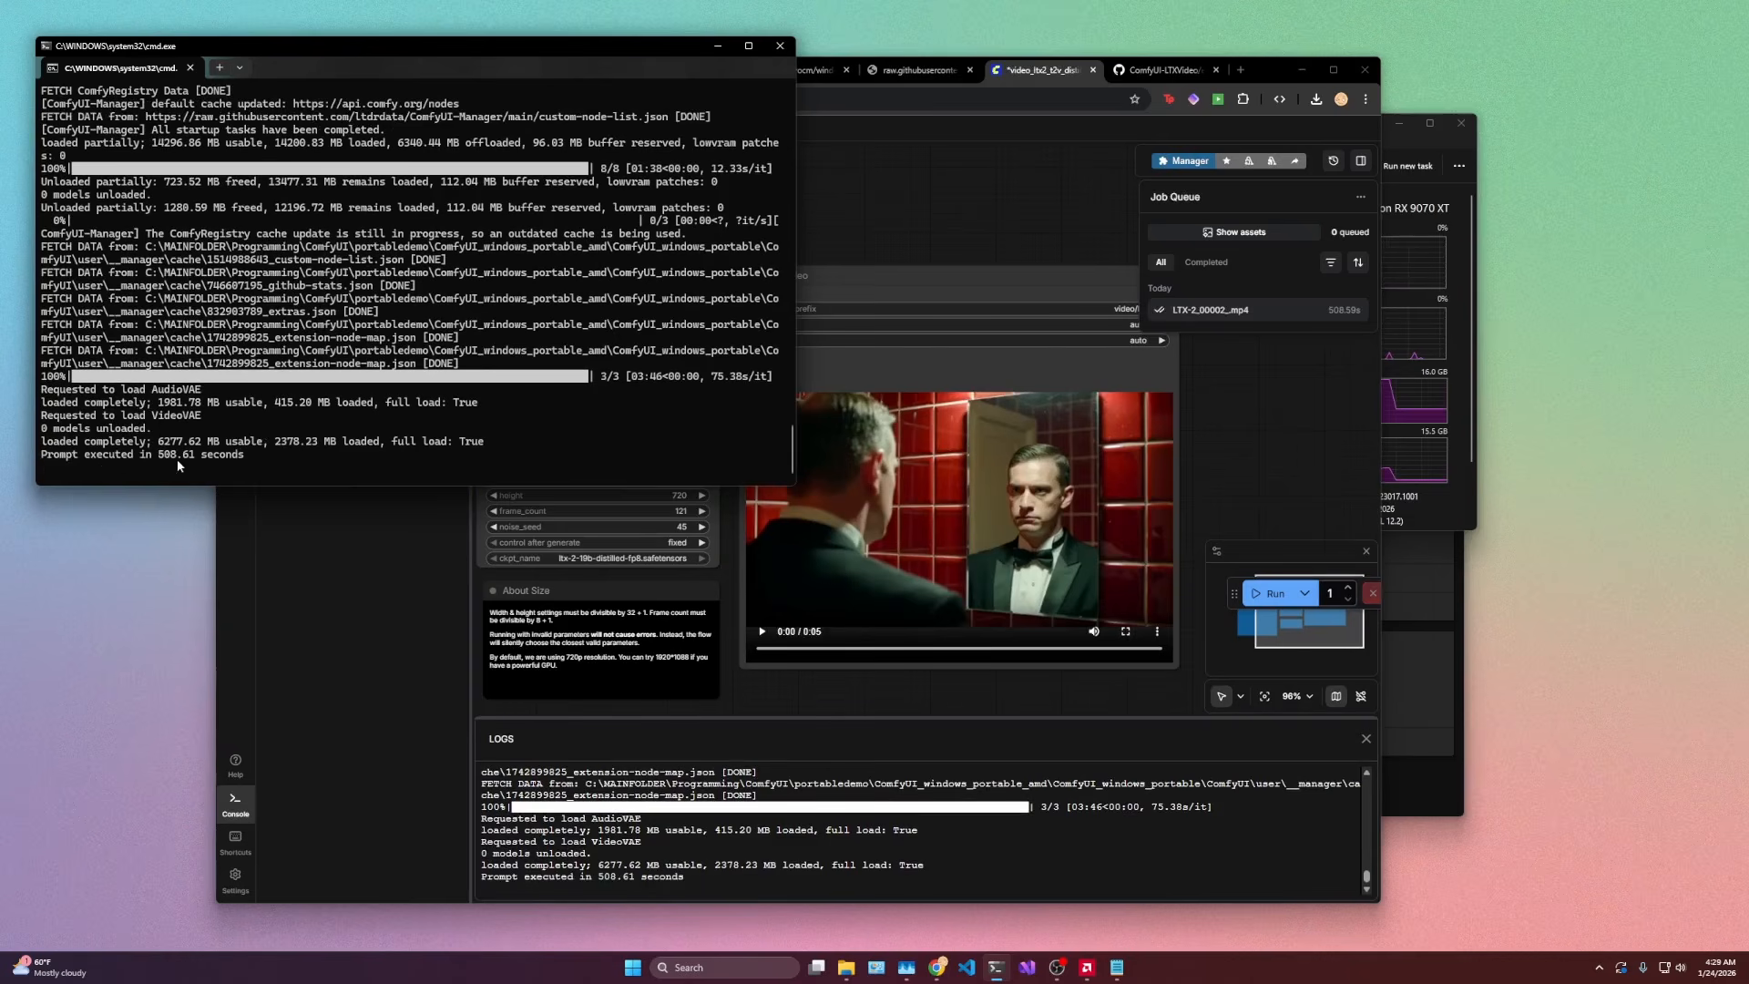
click(1211, 310)
mouse_move(1212, 310)
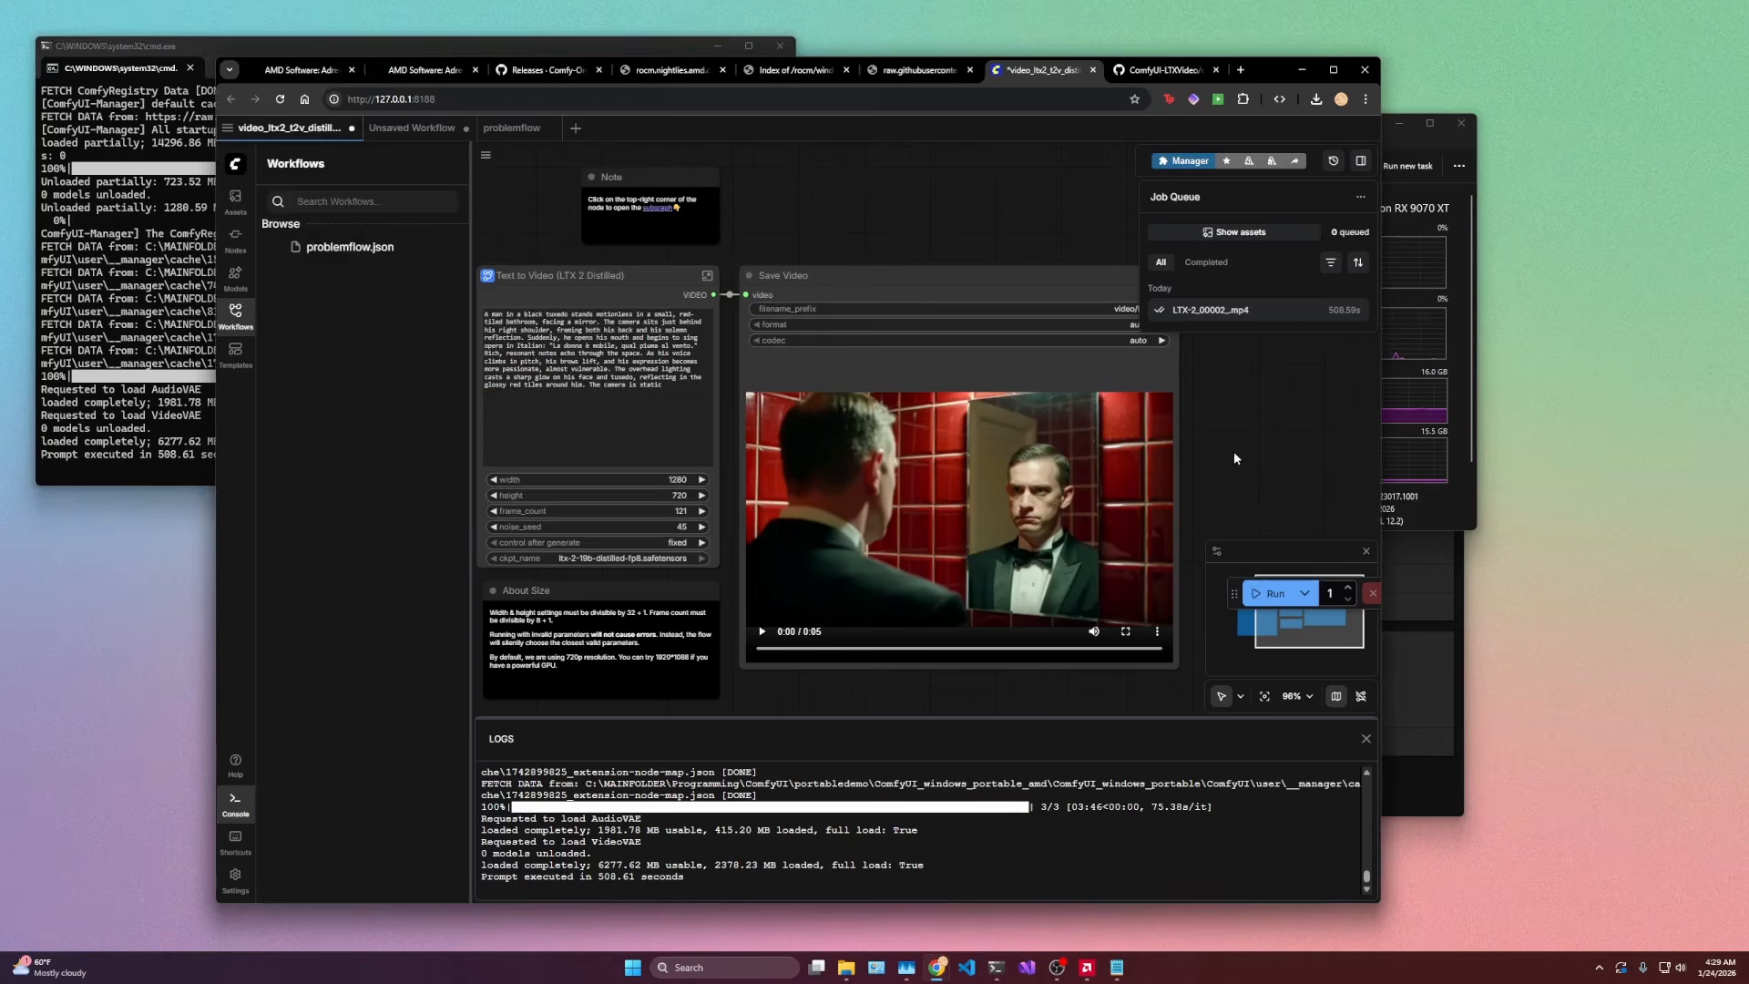
drag(1235, 458, 1130, 399)
click(873, 510)
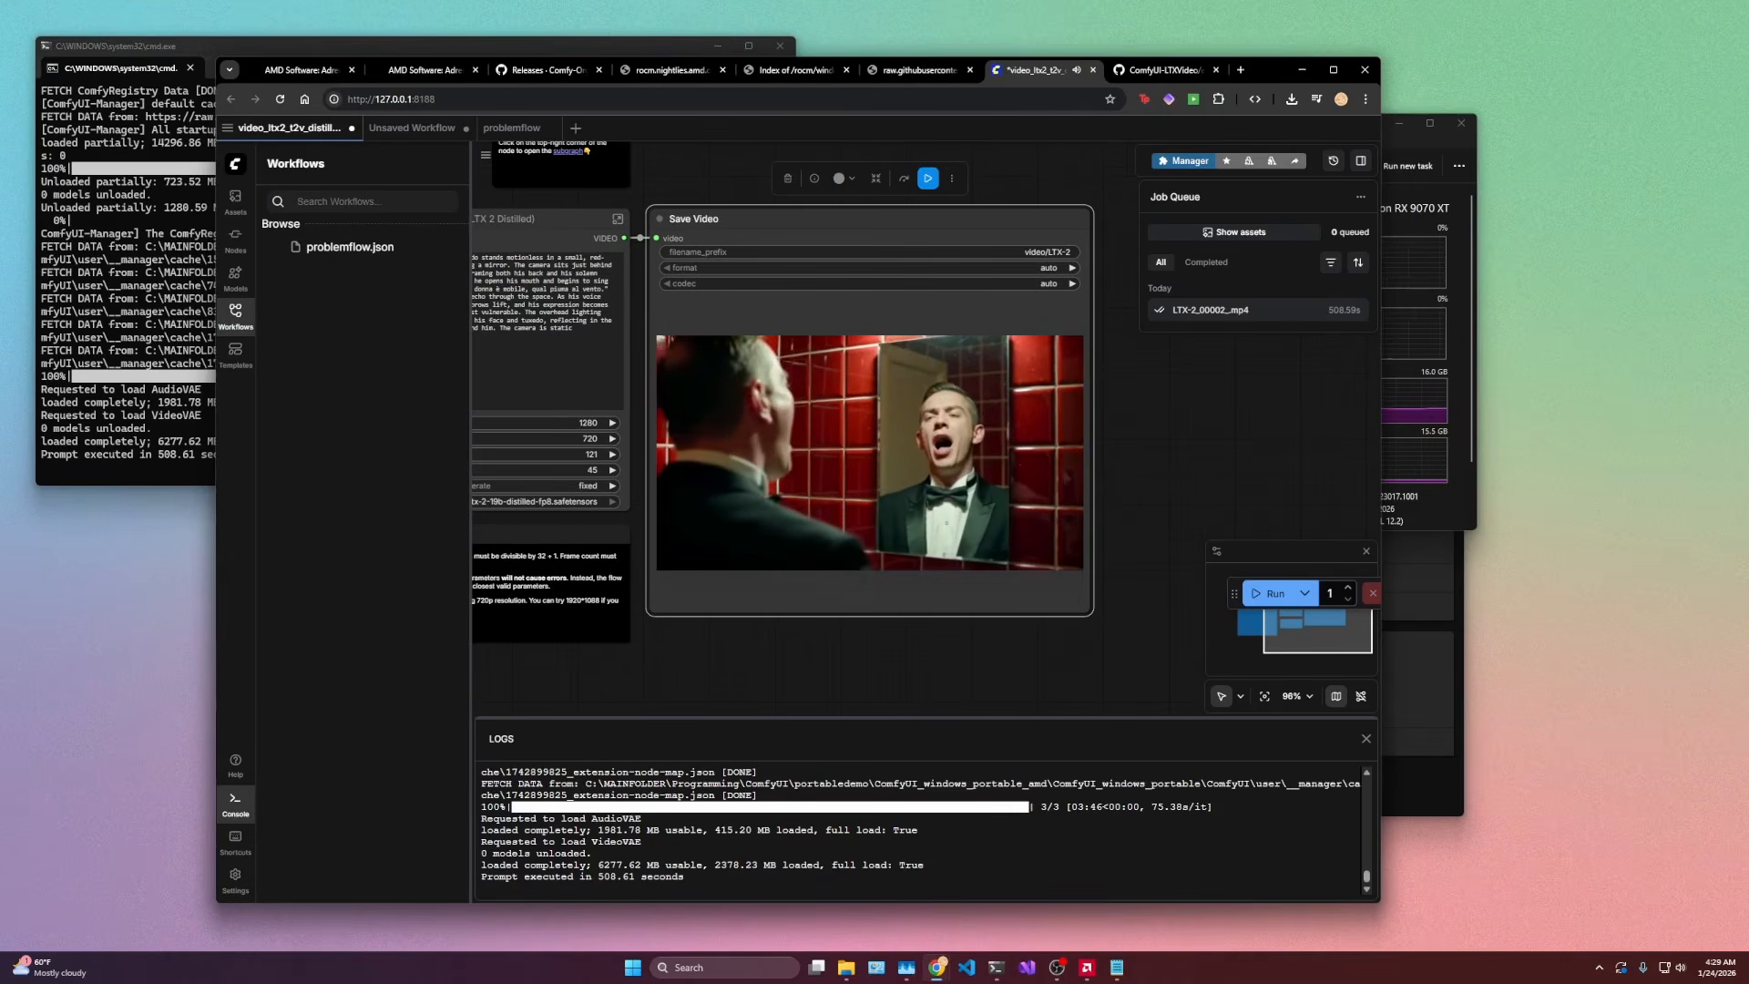
mouse_move(851, 500)
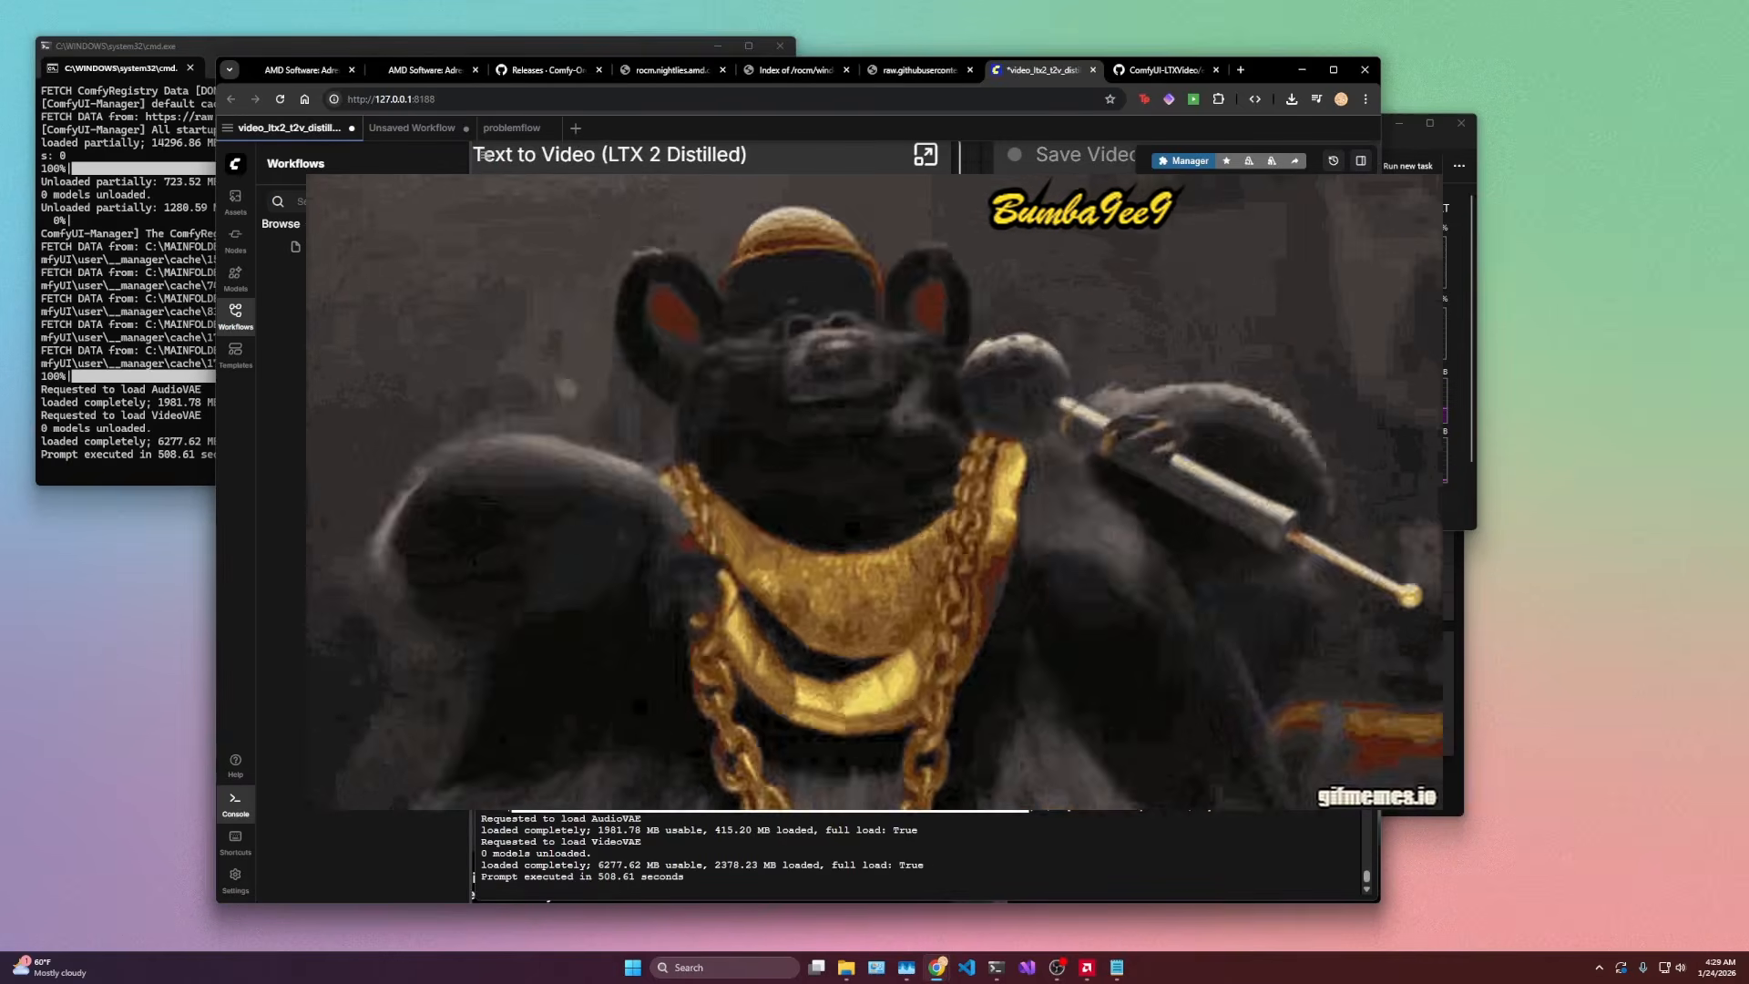
scroll(795, 322, down, 5)
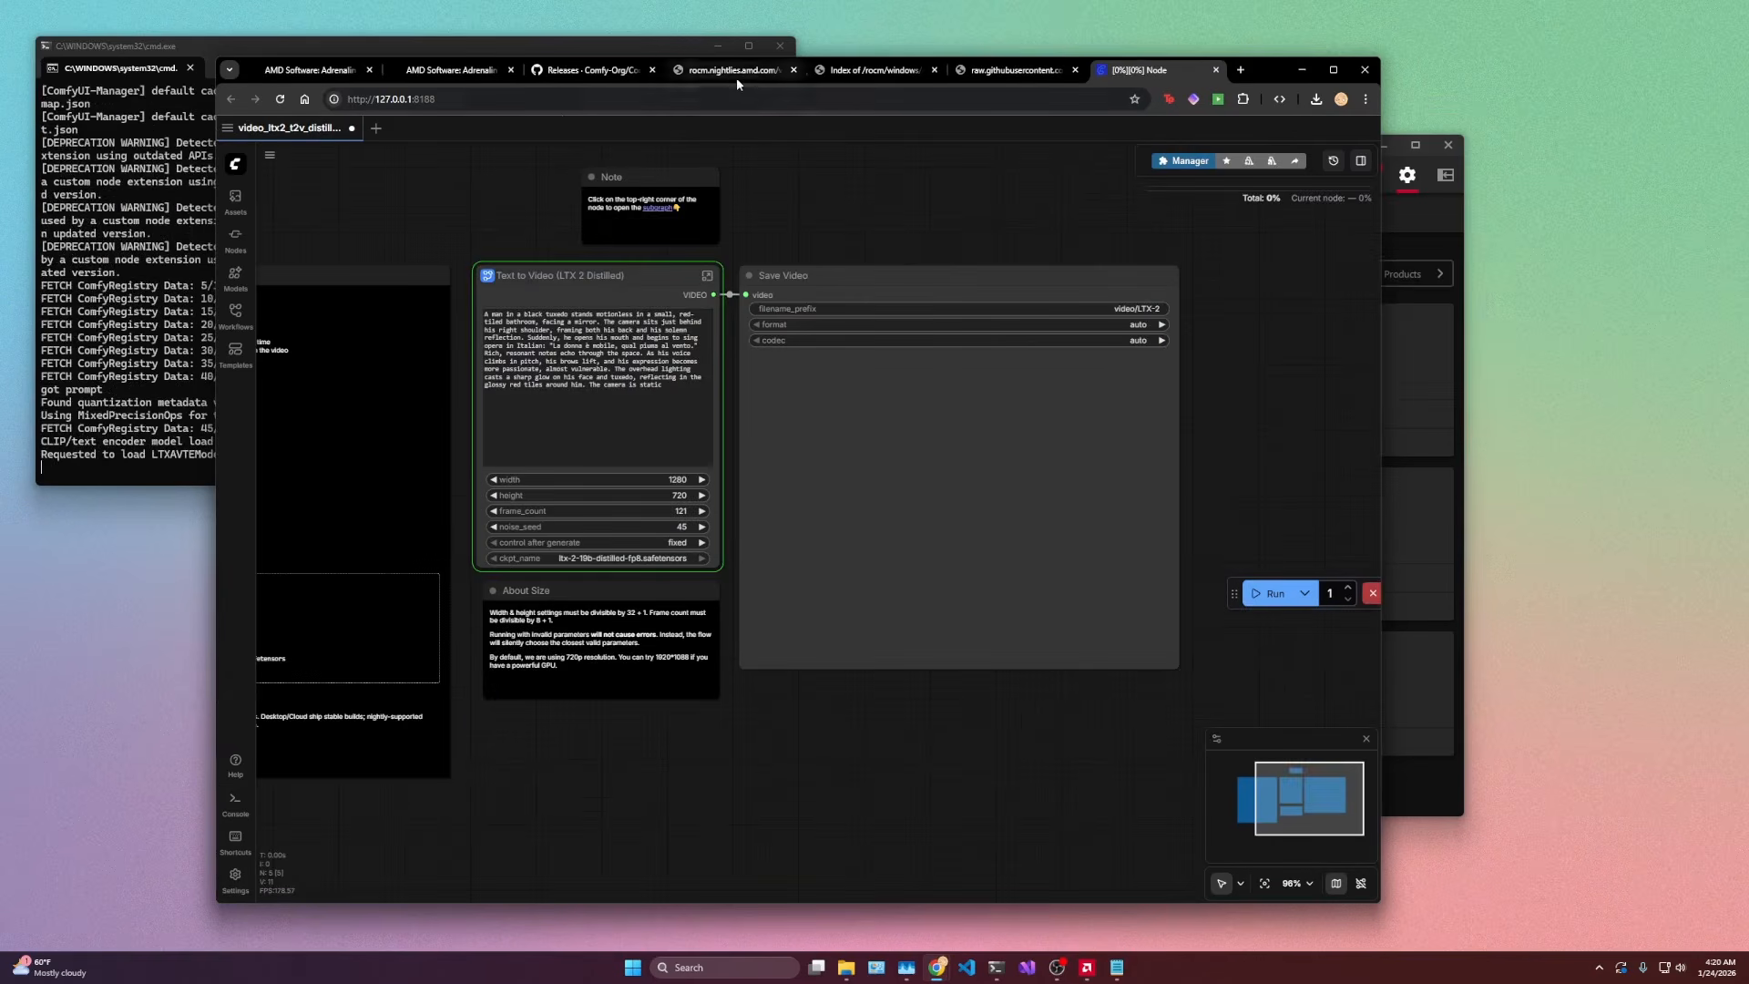
Step: Show the rocm.nightlies.amd.com gfx120X-all package index in the browser and examine its address
click(726, 71)
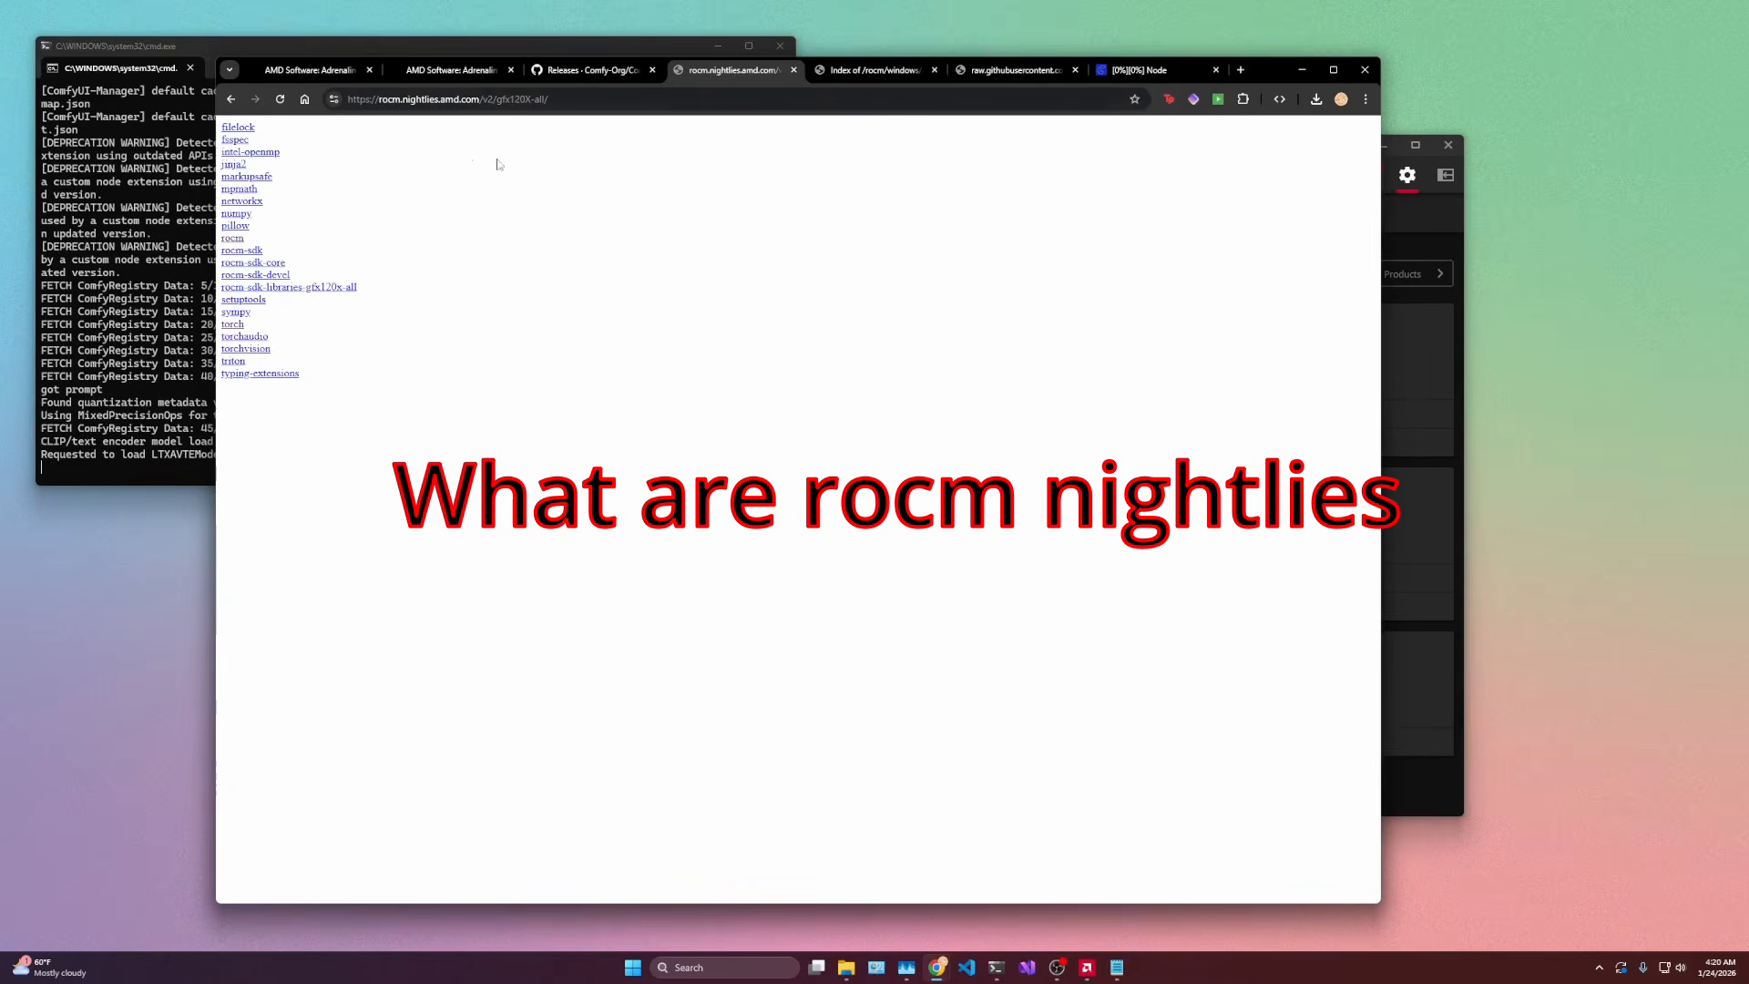
click(350, 101)
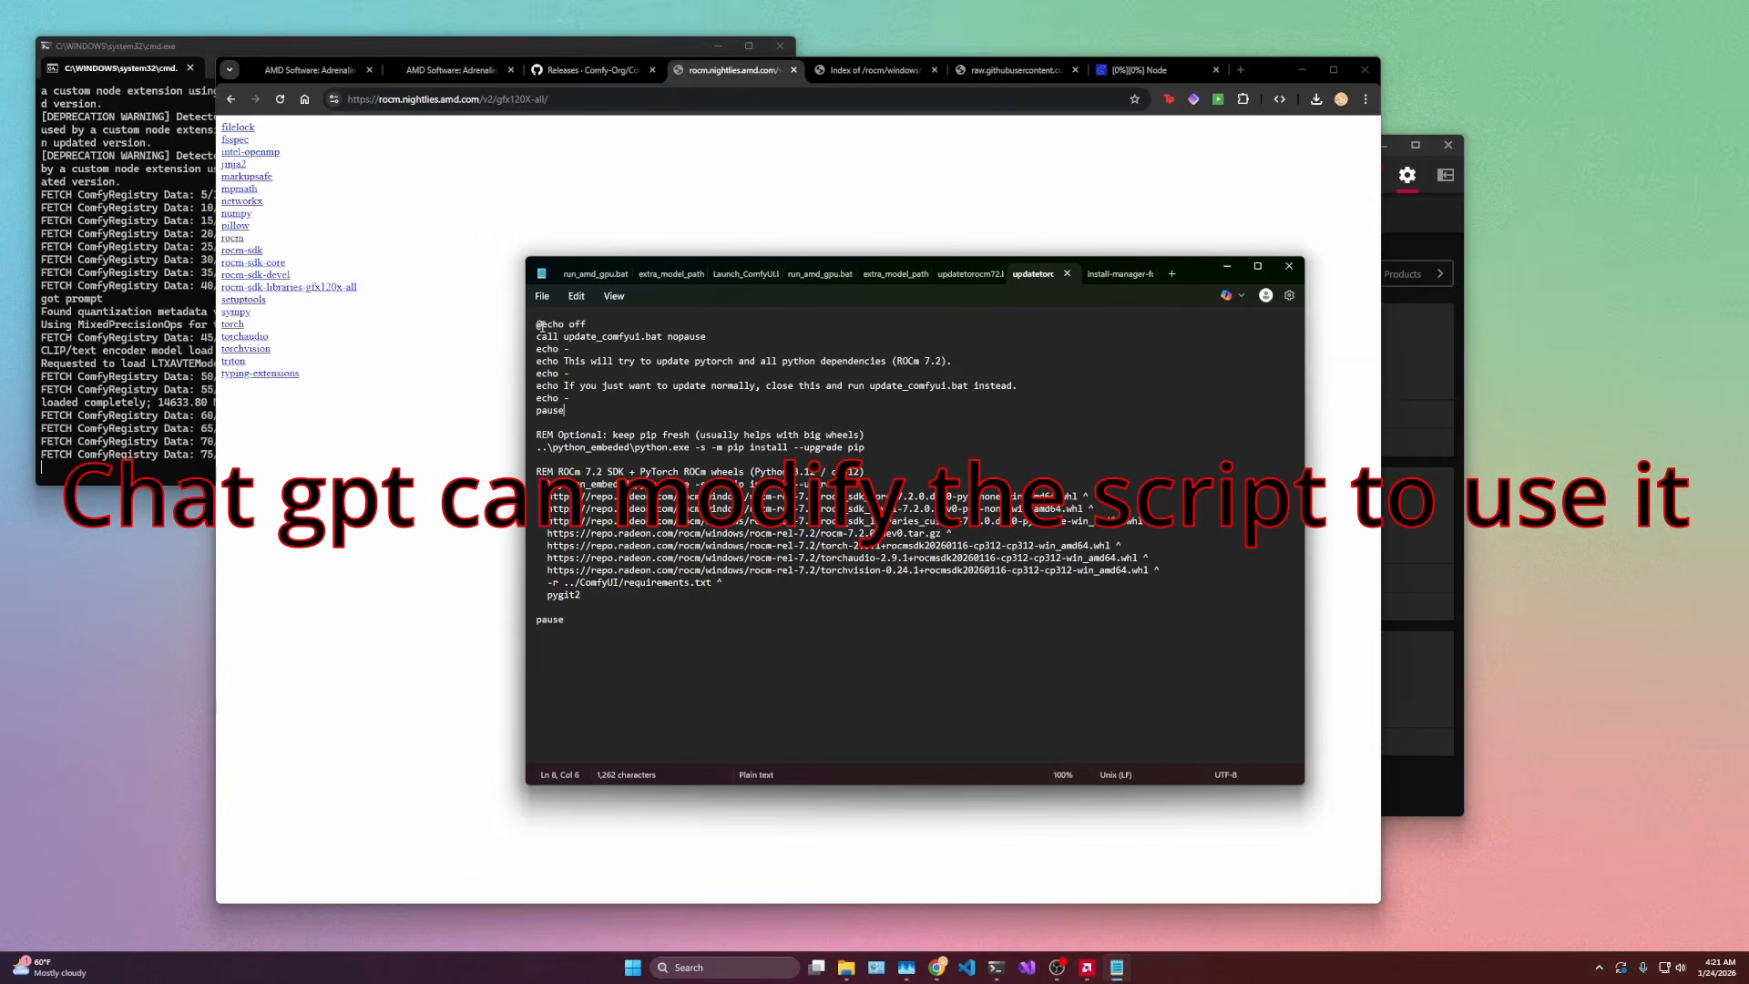
Step: Review the update script's ROCm 7.2 SDK and PyTorch wheel install commands
drag(539, 326, 1157, 574)
click(973, 593)
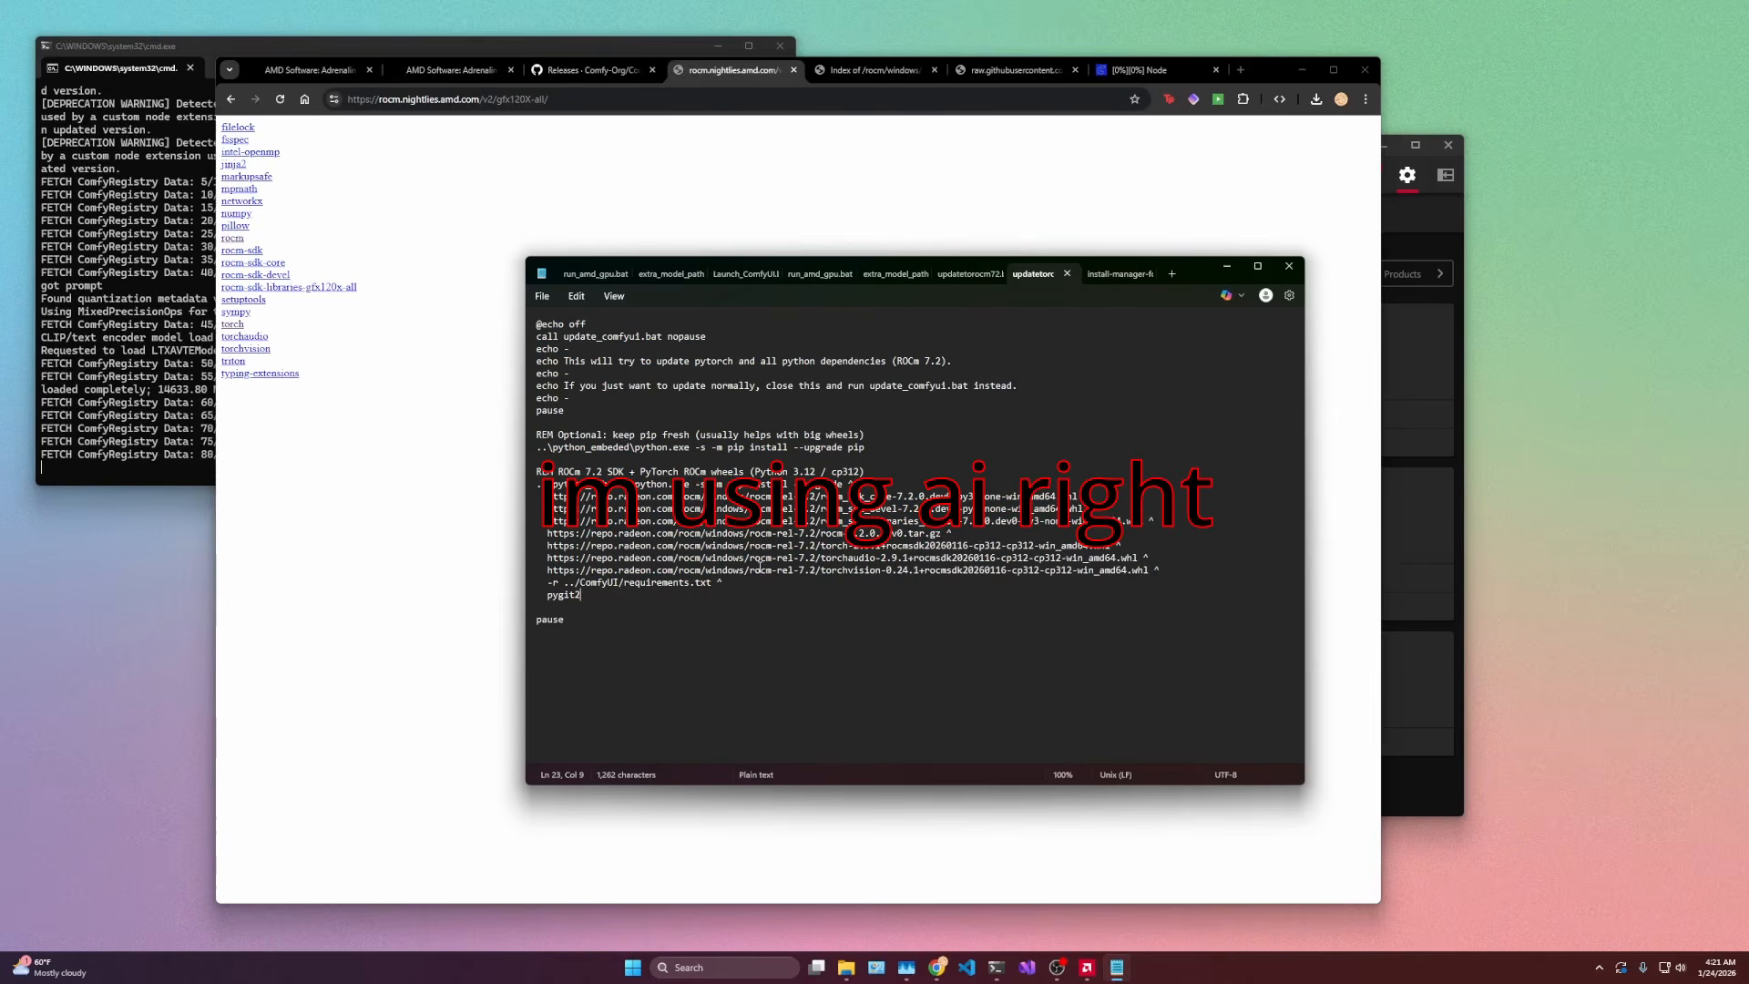
click(777, 631)
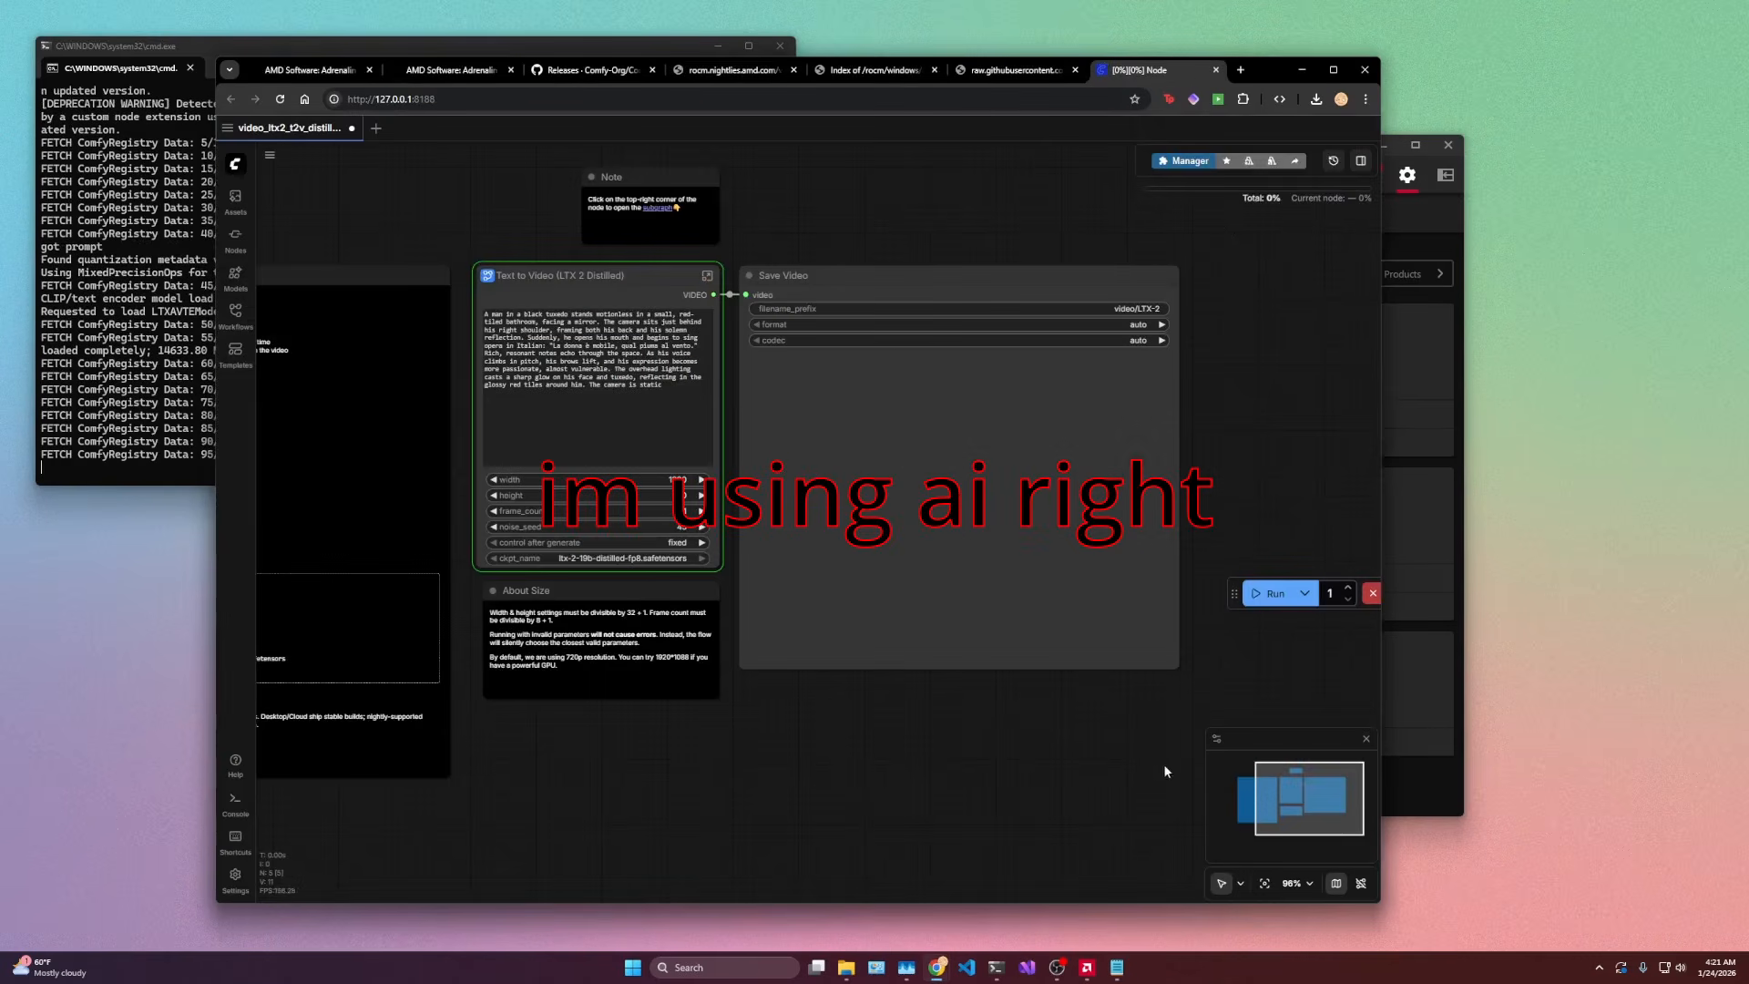
Step: Browse the custom nodes list in ComfyUI Manager and open the ComfyUI-LTXVideo repository page
click(1180, 162)
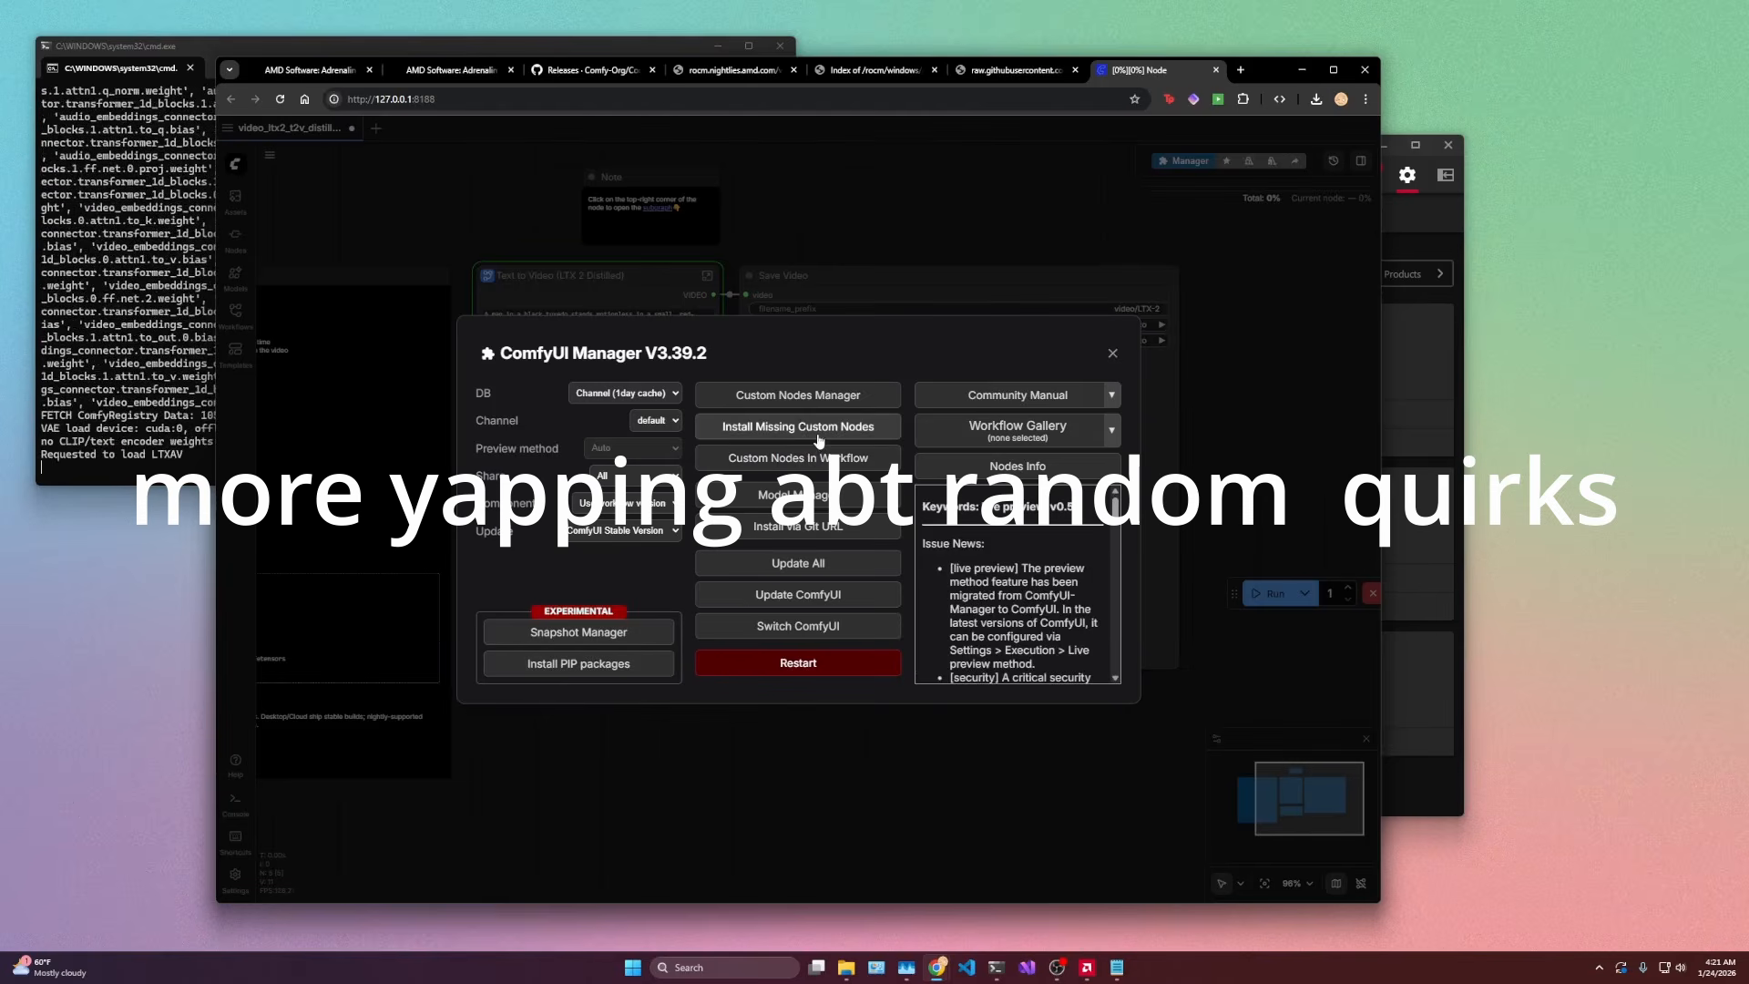
click(789, 398)
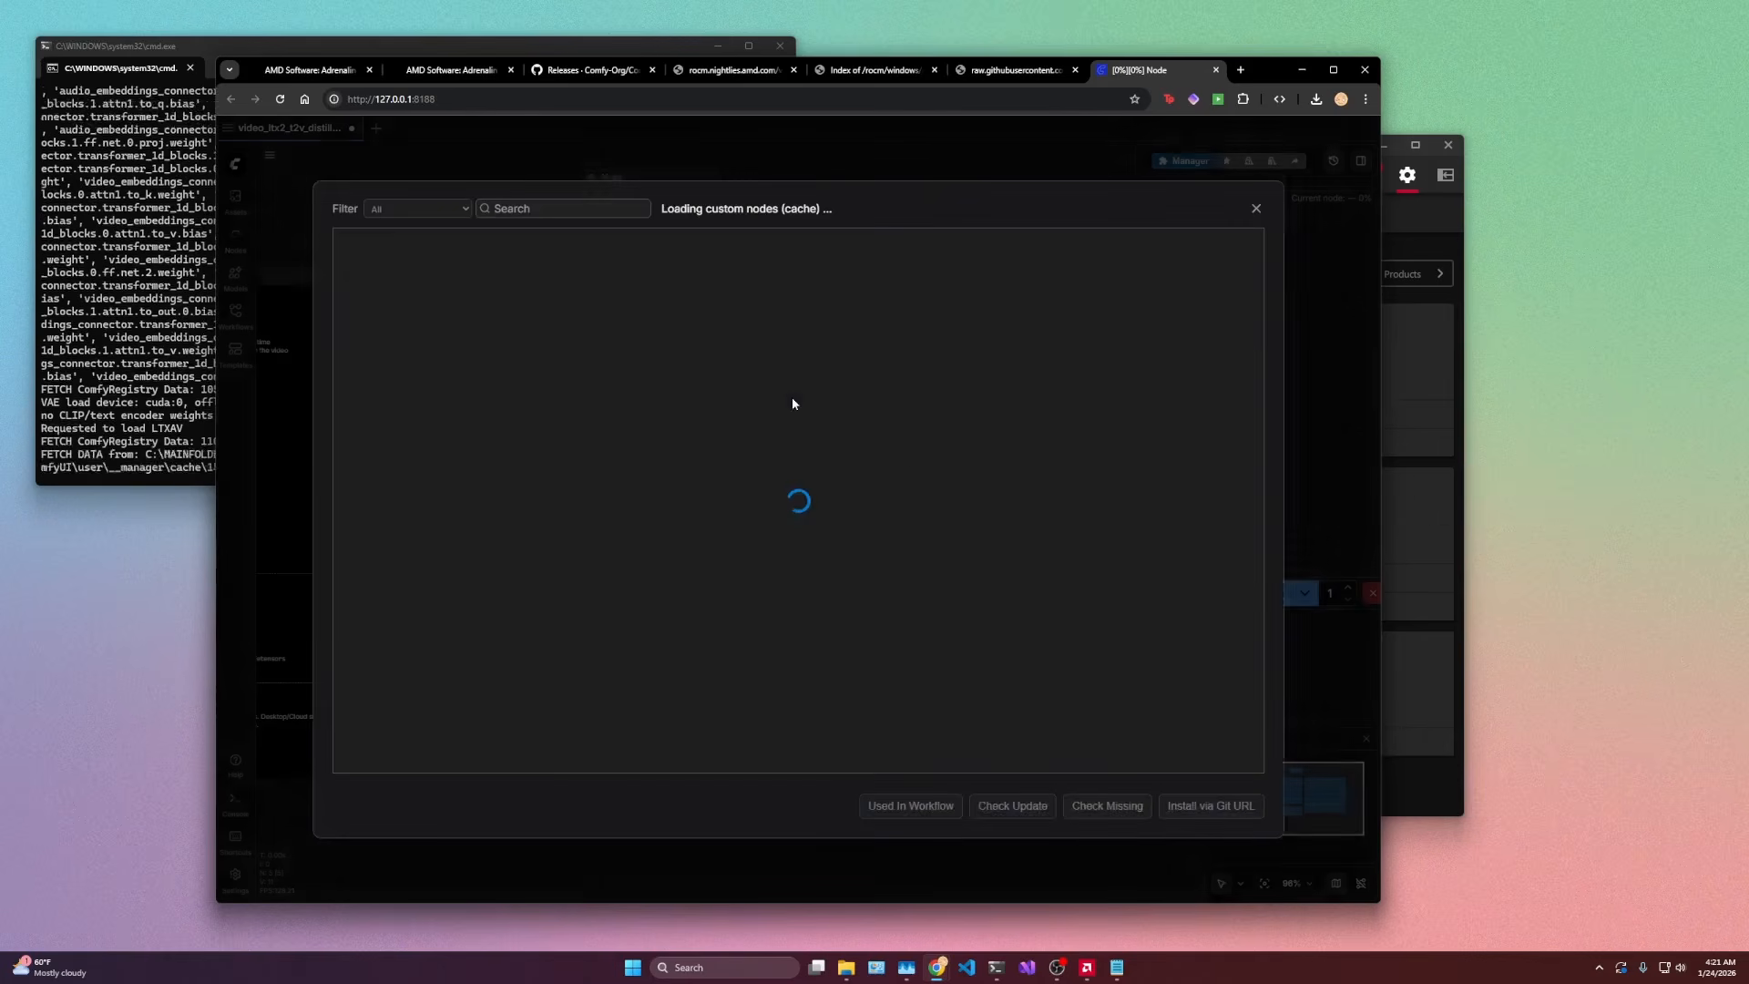
scroll(458, 331, down, 5)
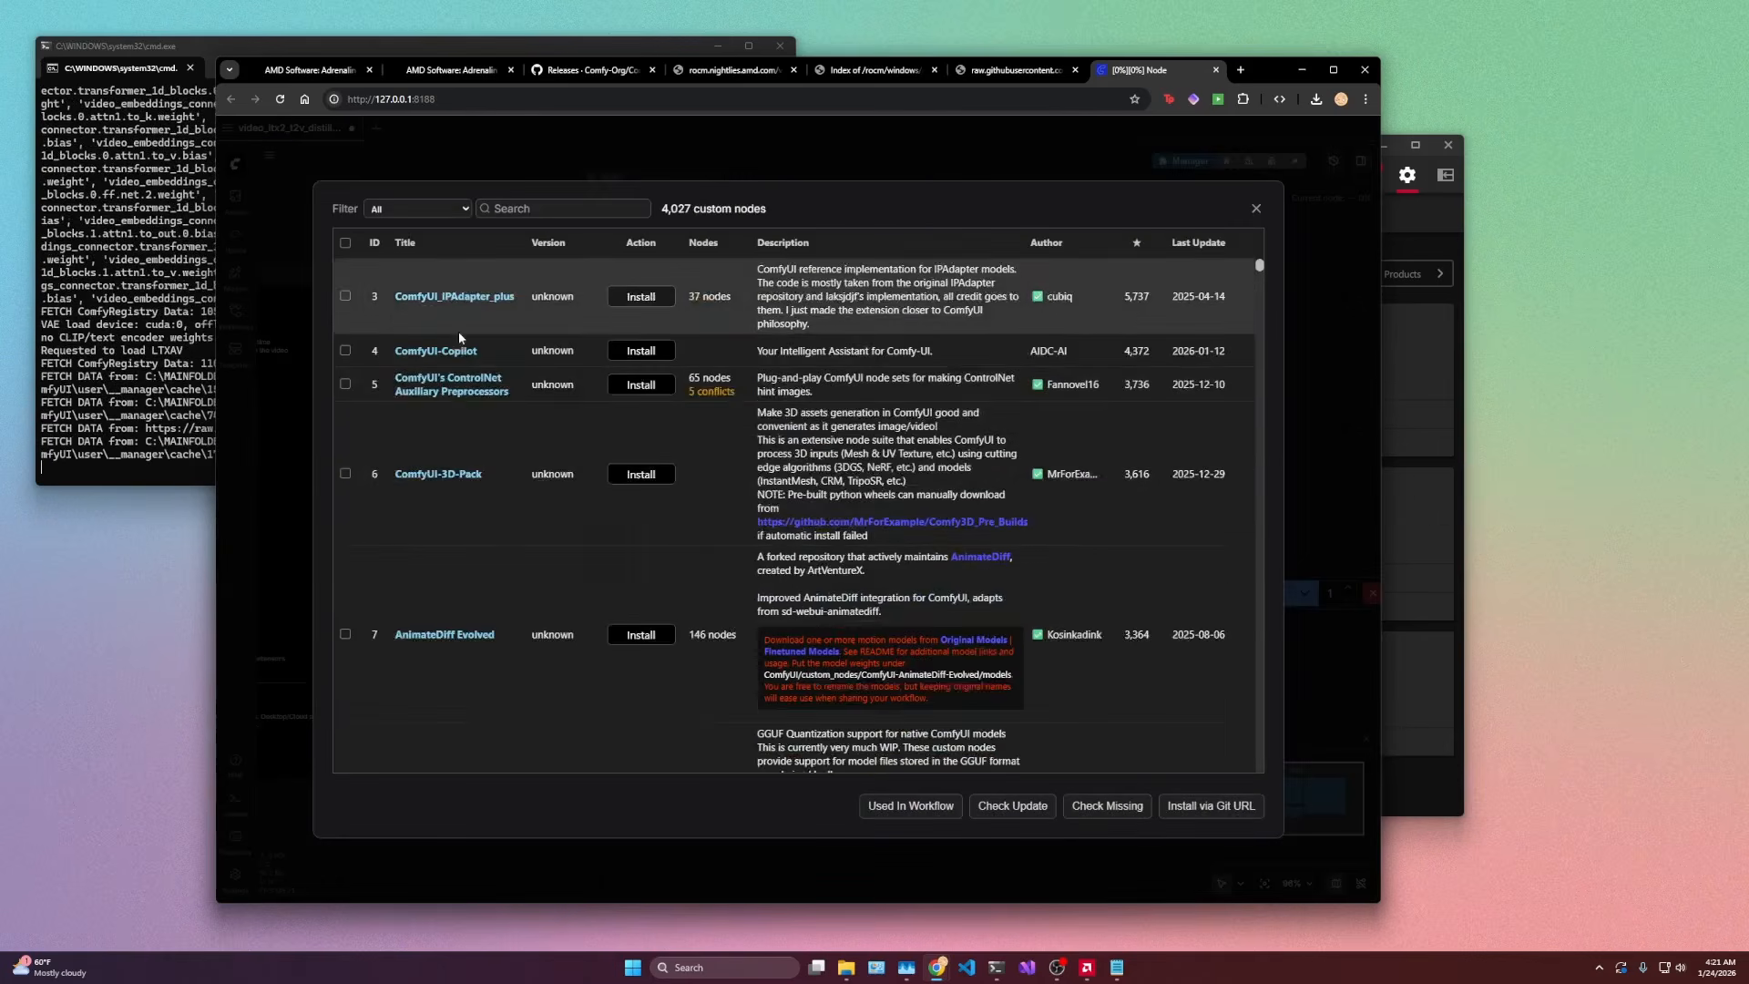
scroll(577, 364, down, 1)
scroll(577, 364, up, 1)
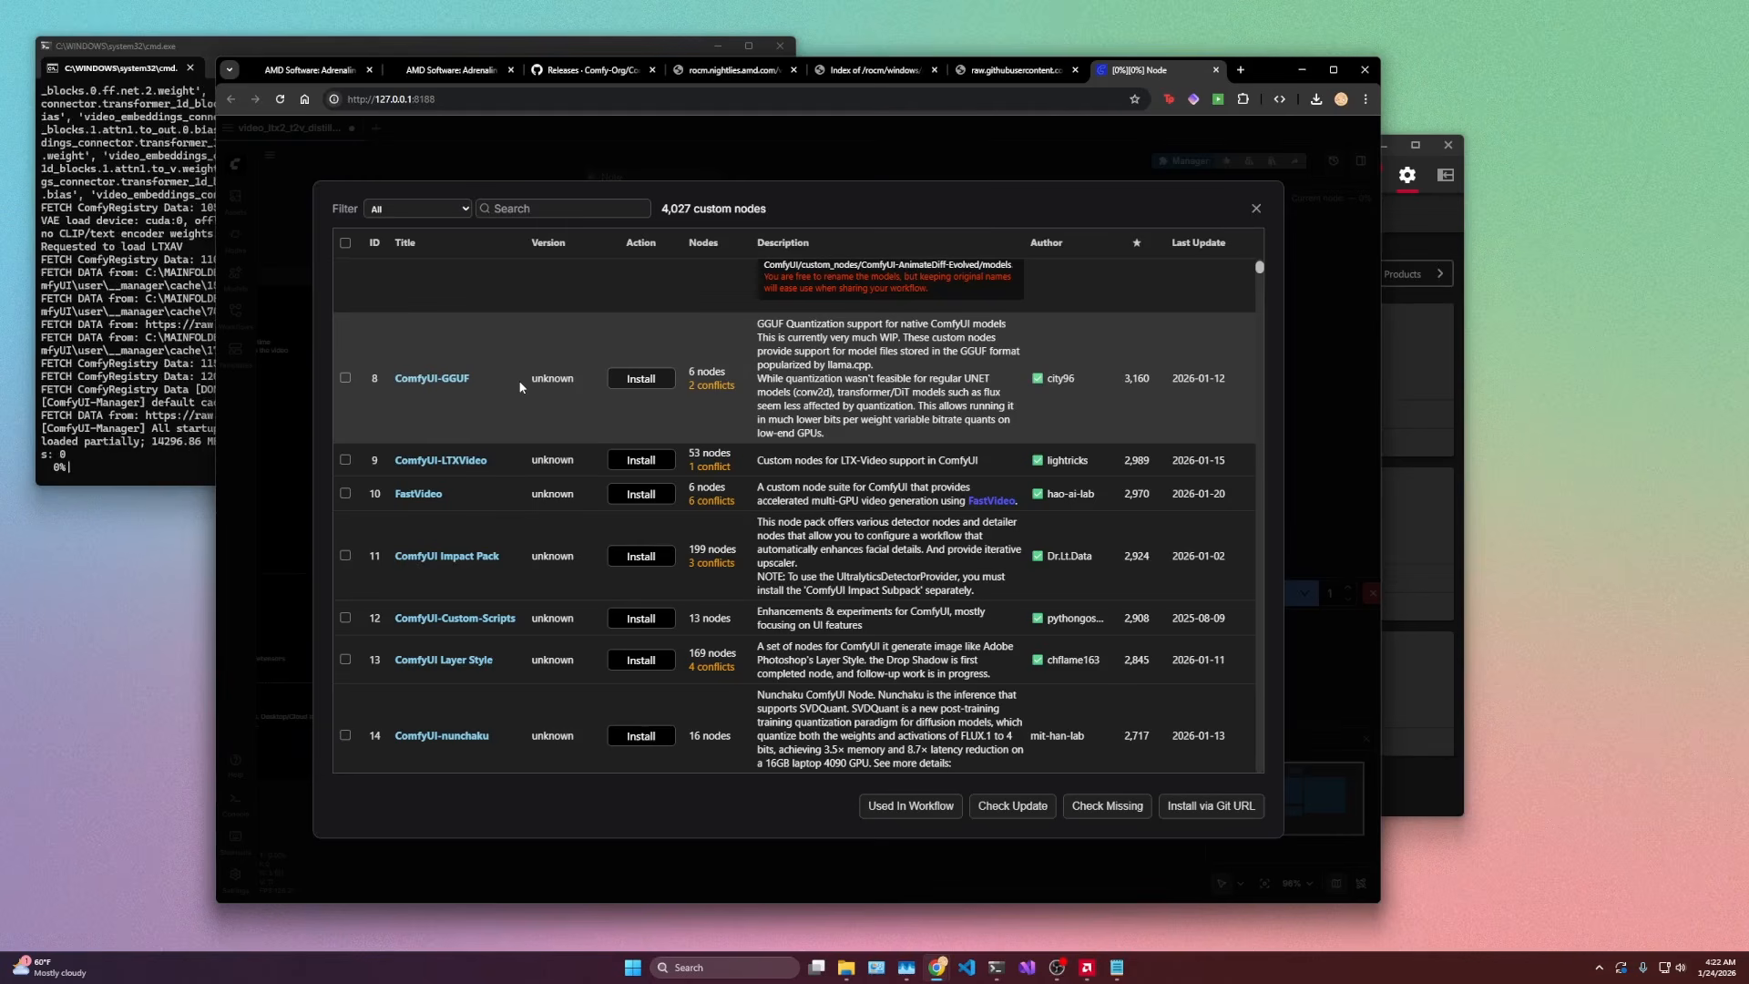
scroll(520, 388, down, 1)
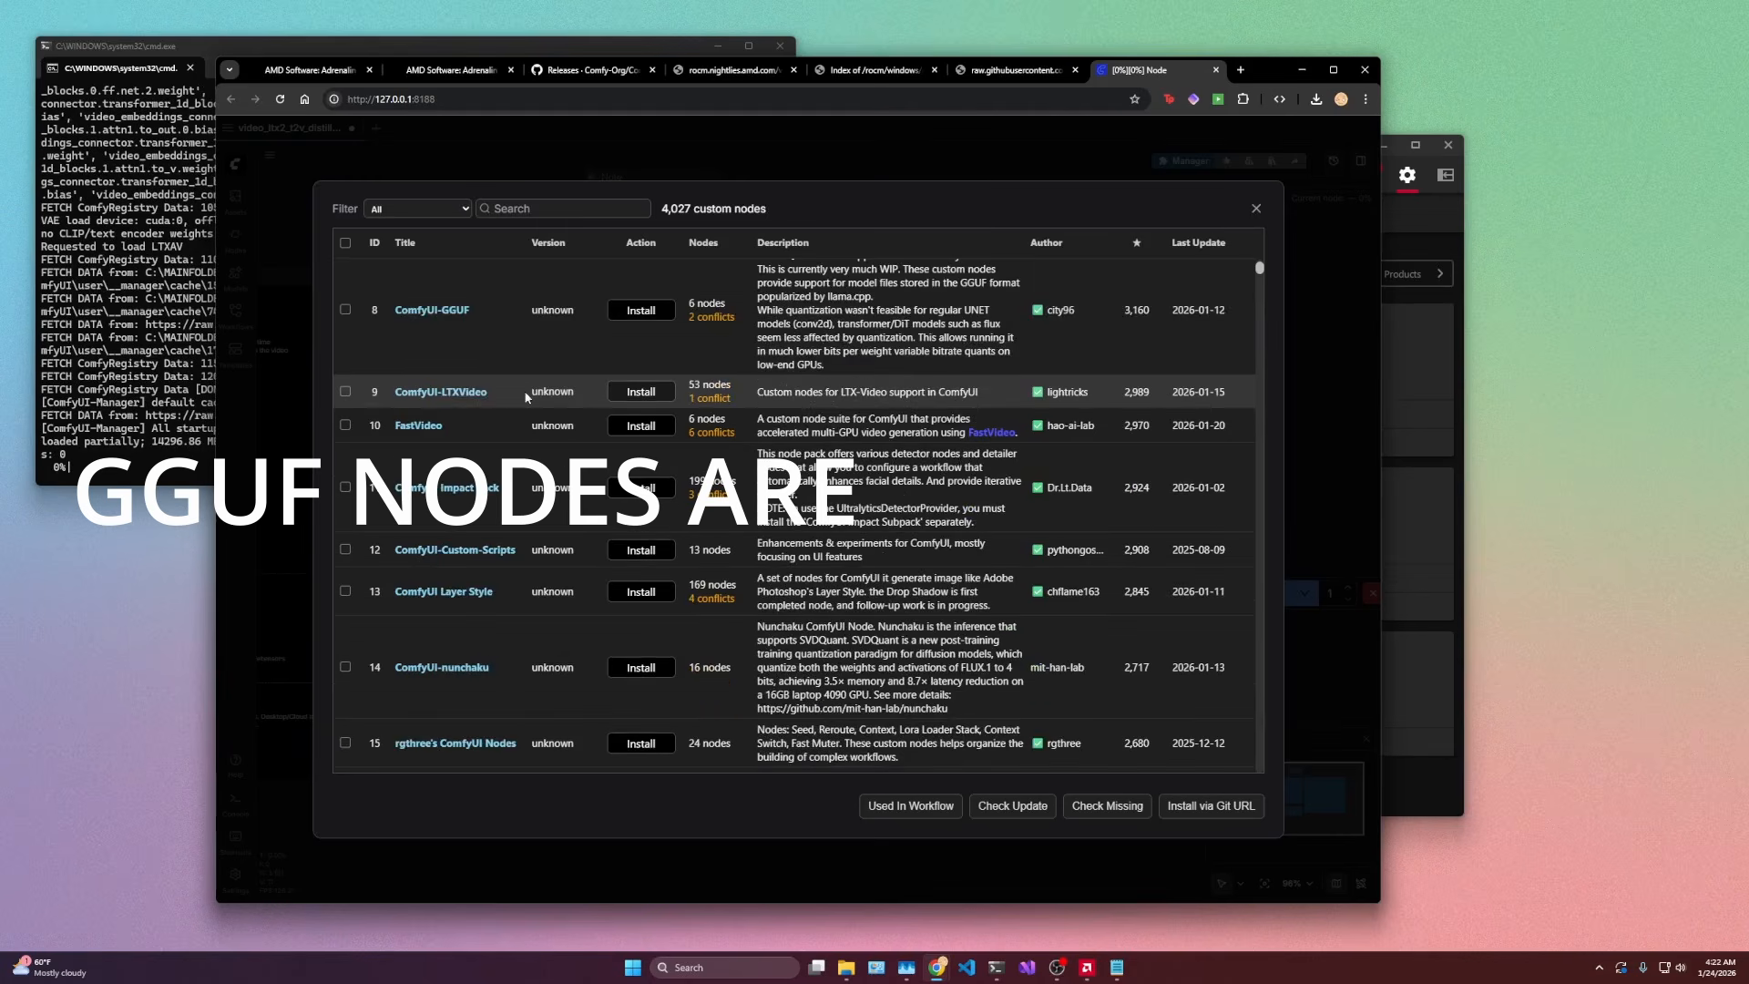
click(456, 397)
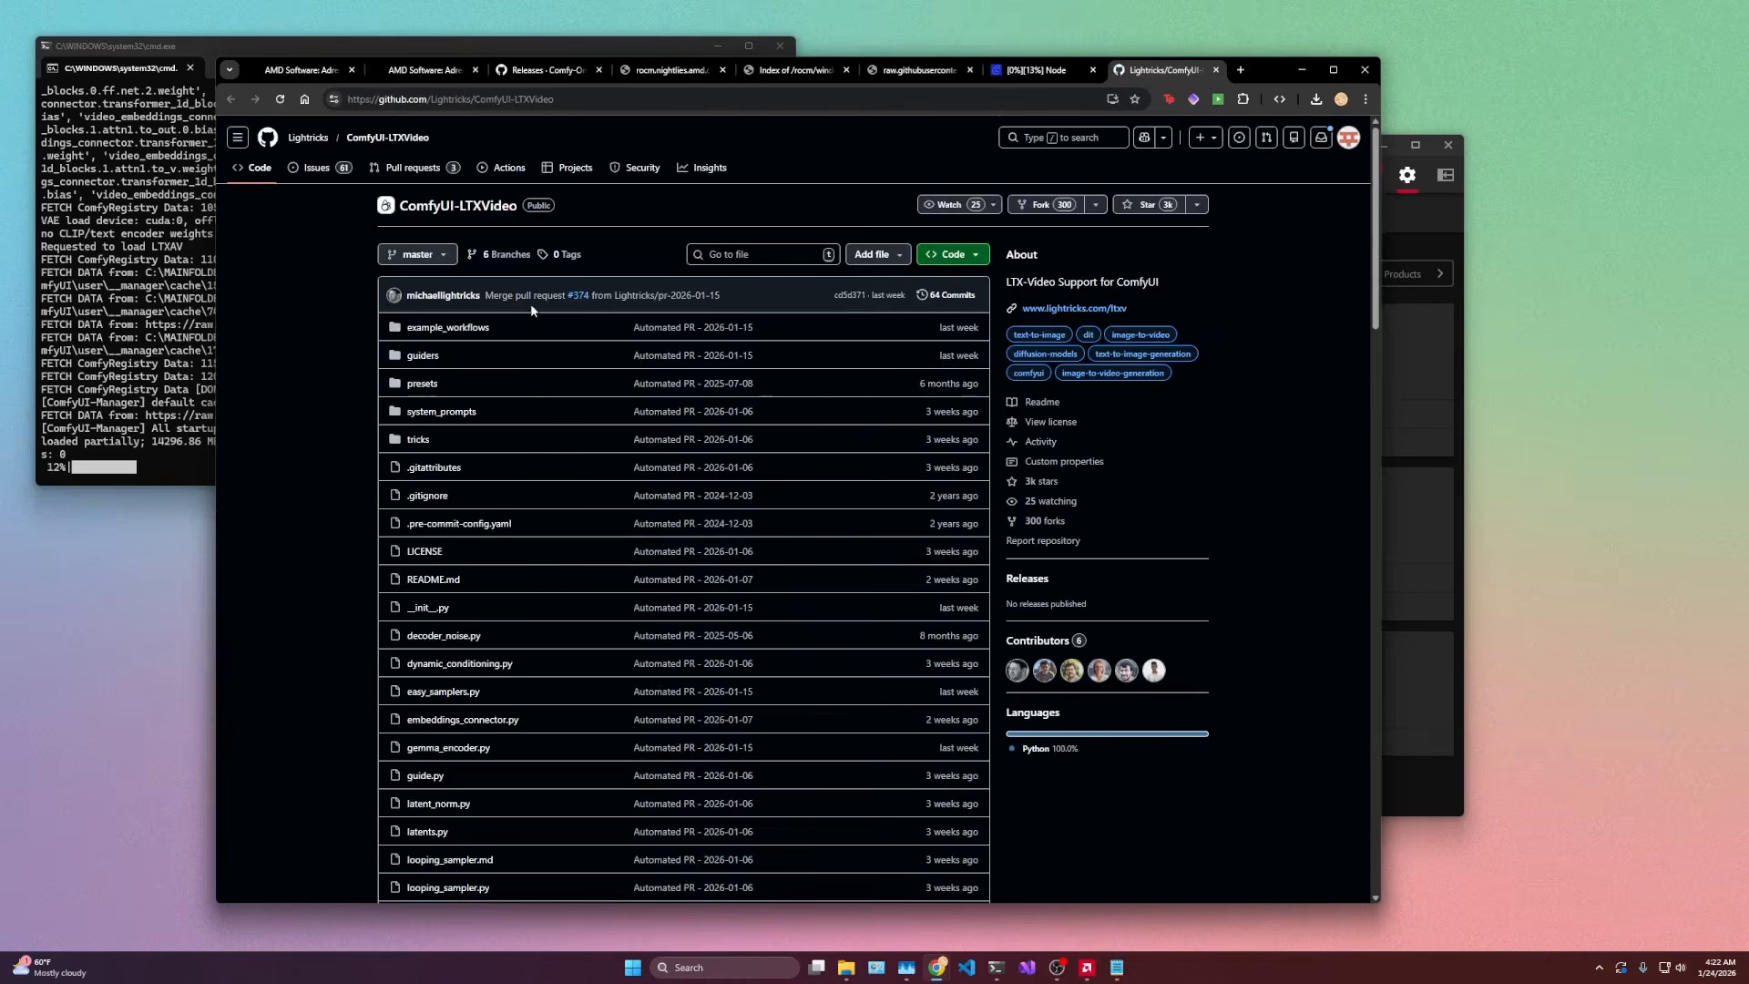
Step: Read the README's required models and example workflows, and open the Text to video distilled model (Fast) workflow
scroll(530, 304, down, 3)
scroll(531, 313, down, 15)
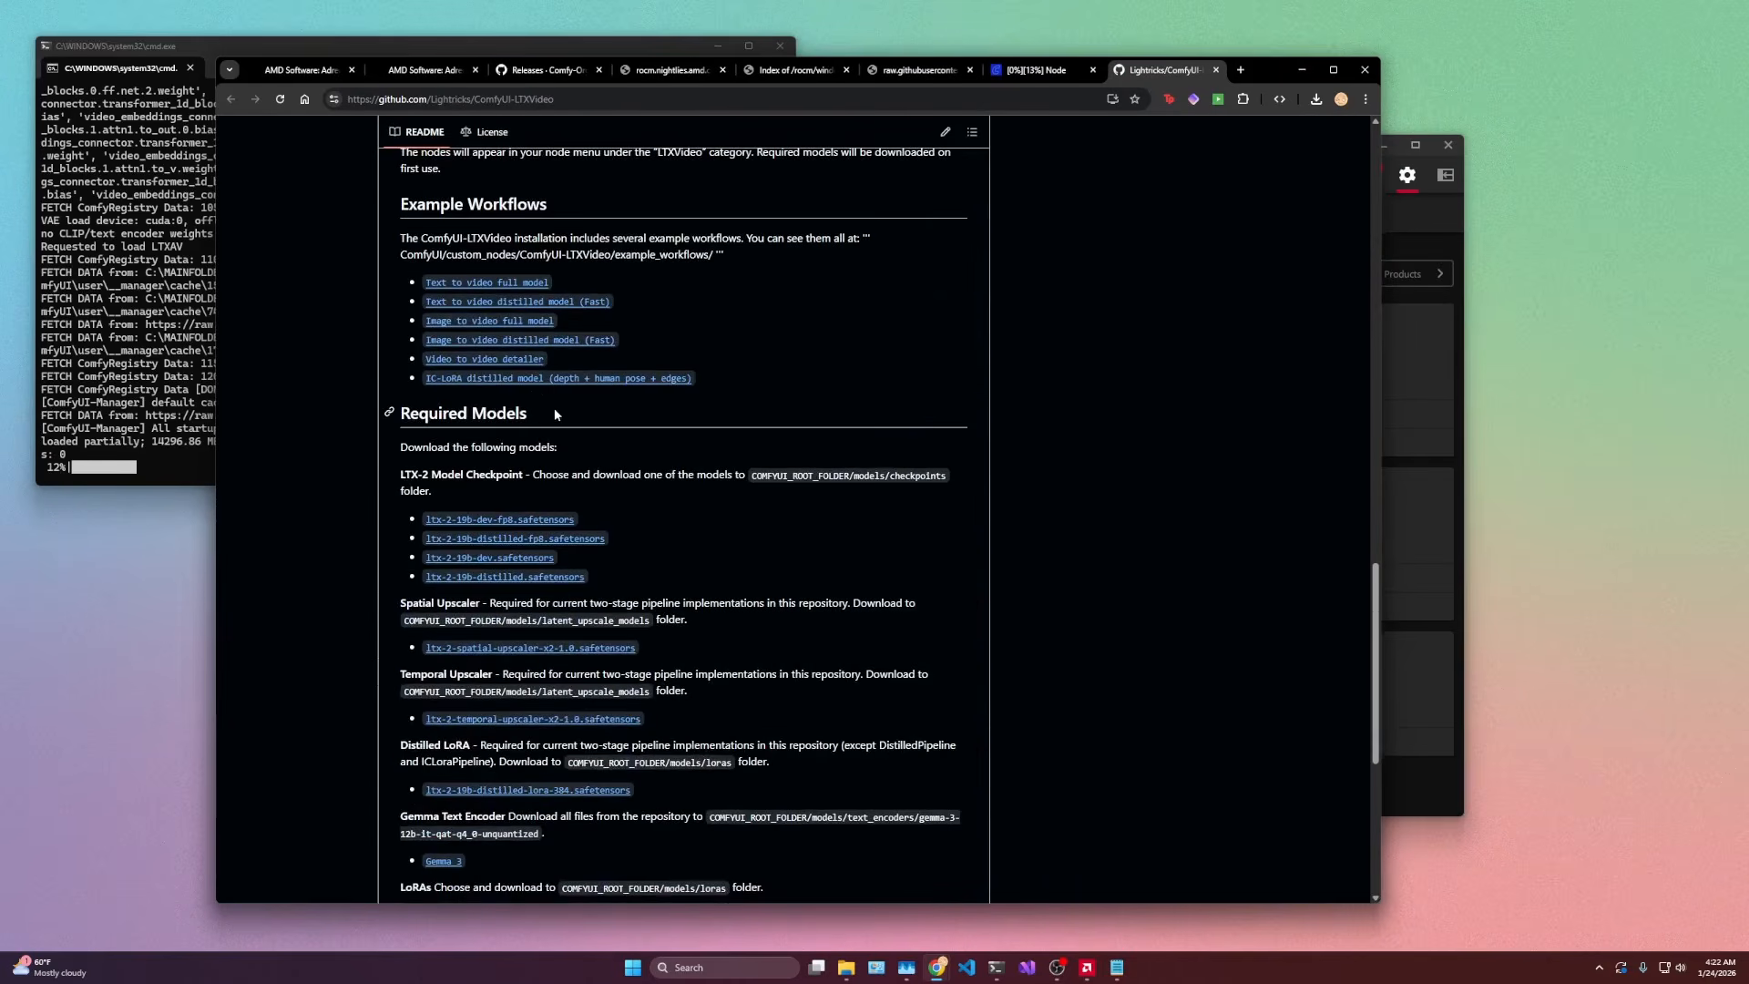
scroll(586, 417, down, 1)
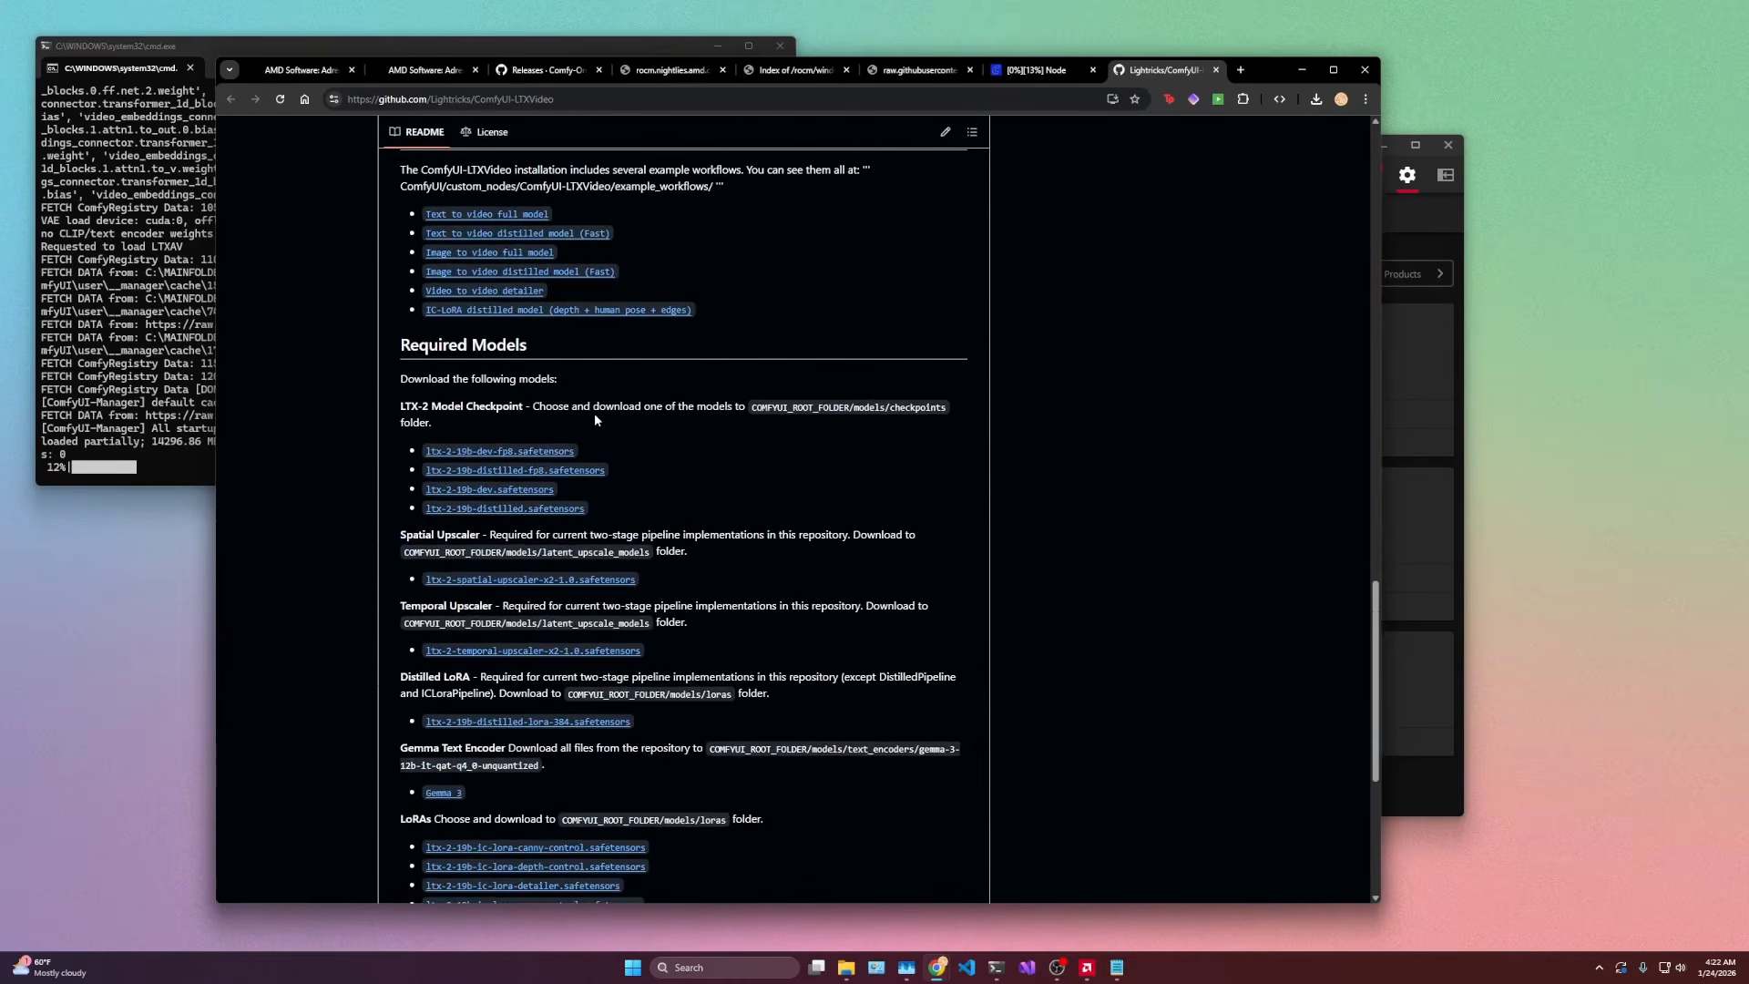
scroll(594, 412, down, 2)
scroll(616, 400, down, 1)
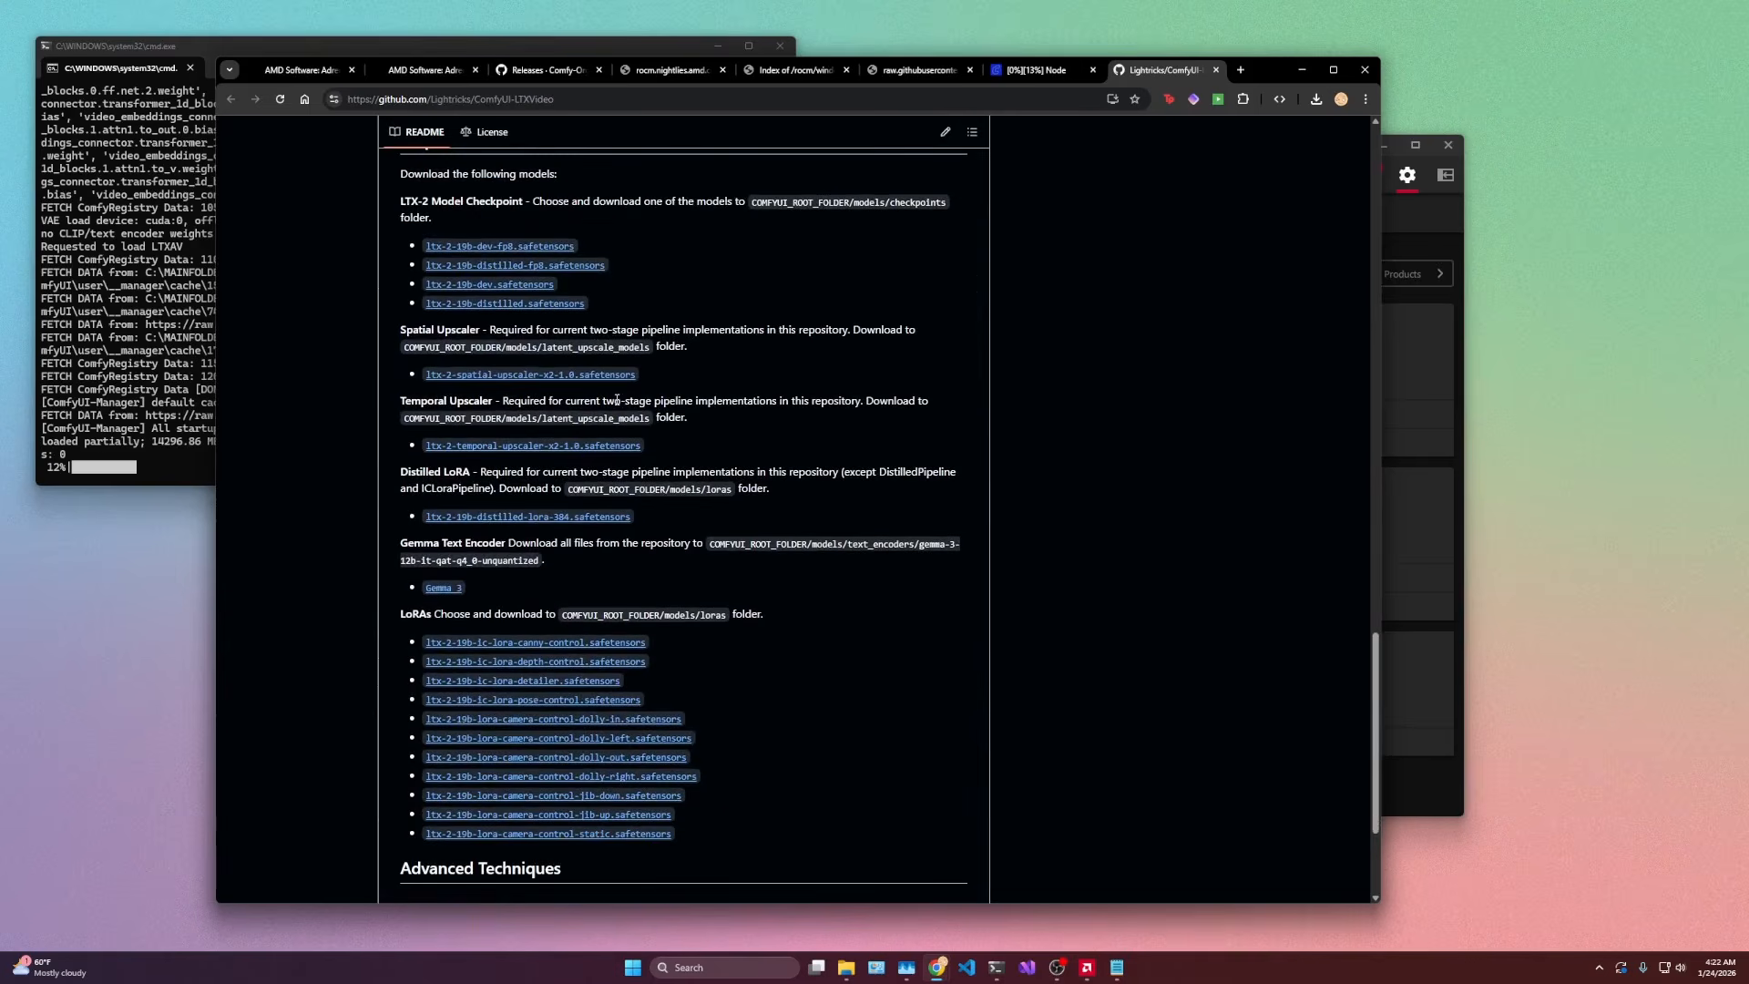
scroll(717, 381, up, 5)
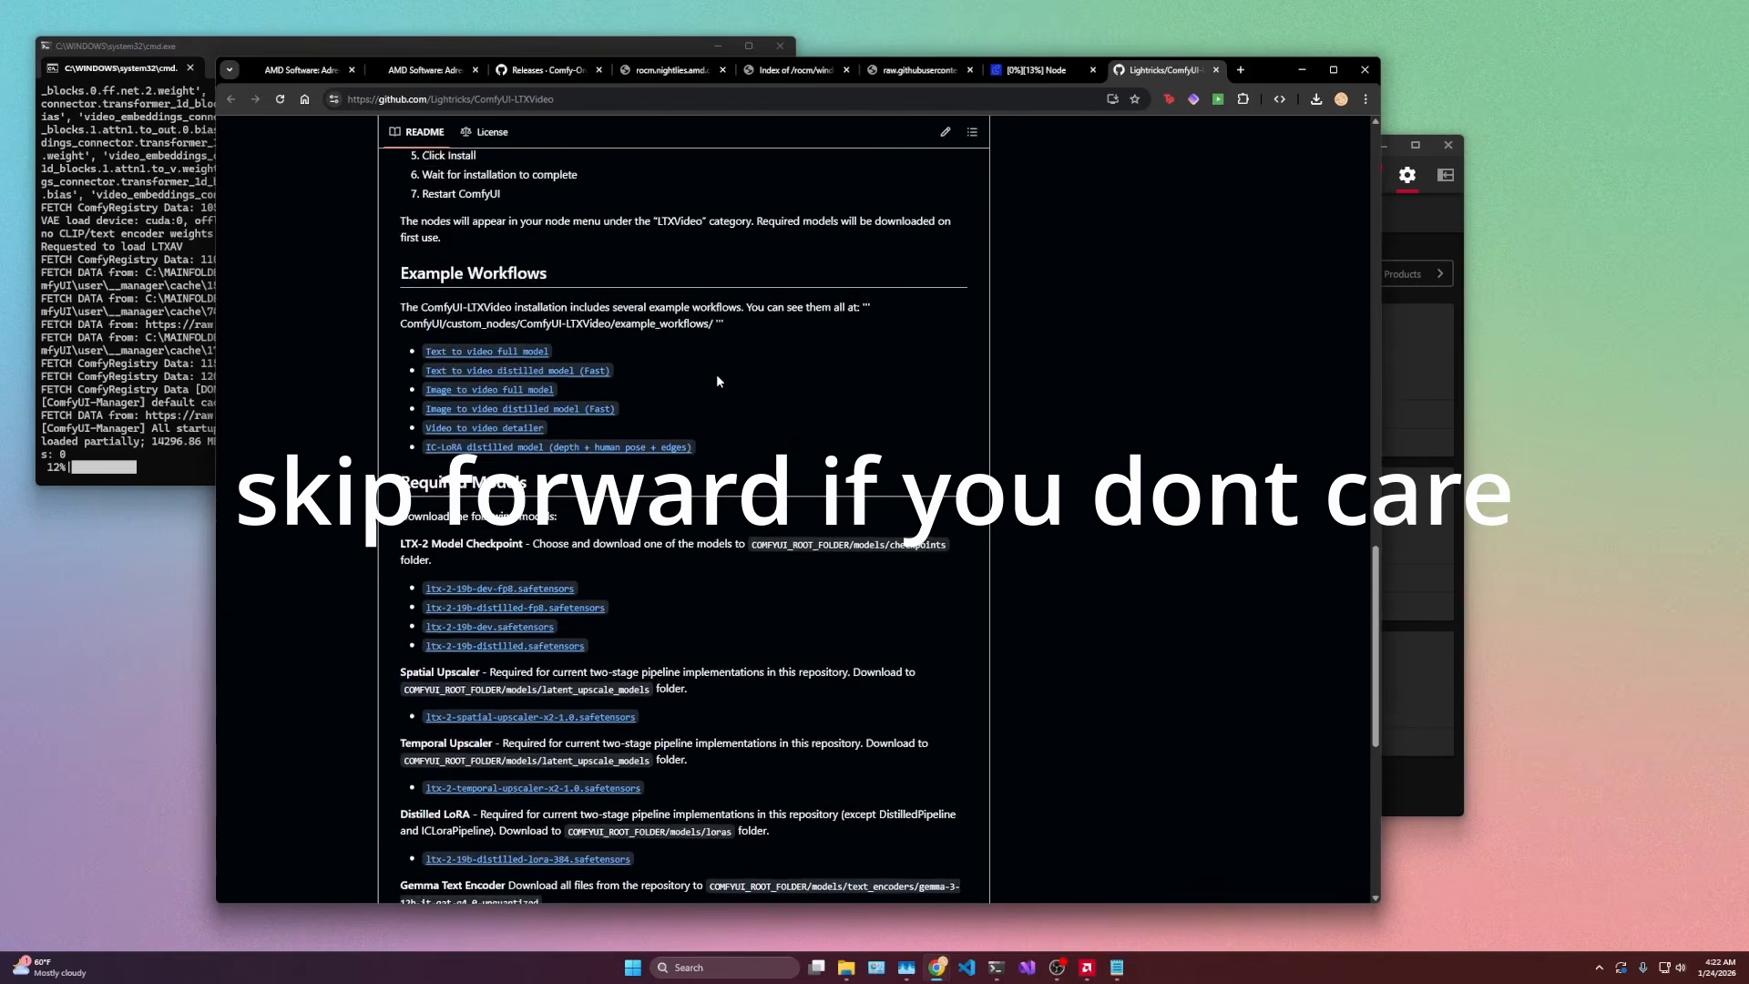
scroll(675, 392, up, 2)
scroll(633, 410, up, 4)
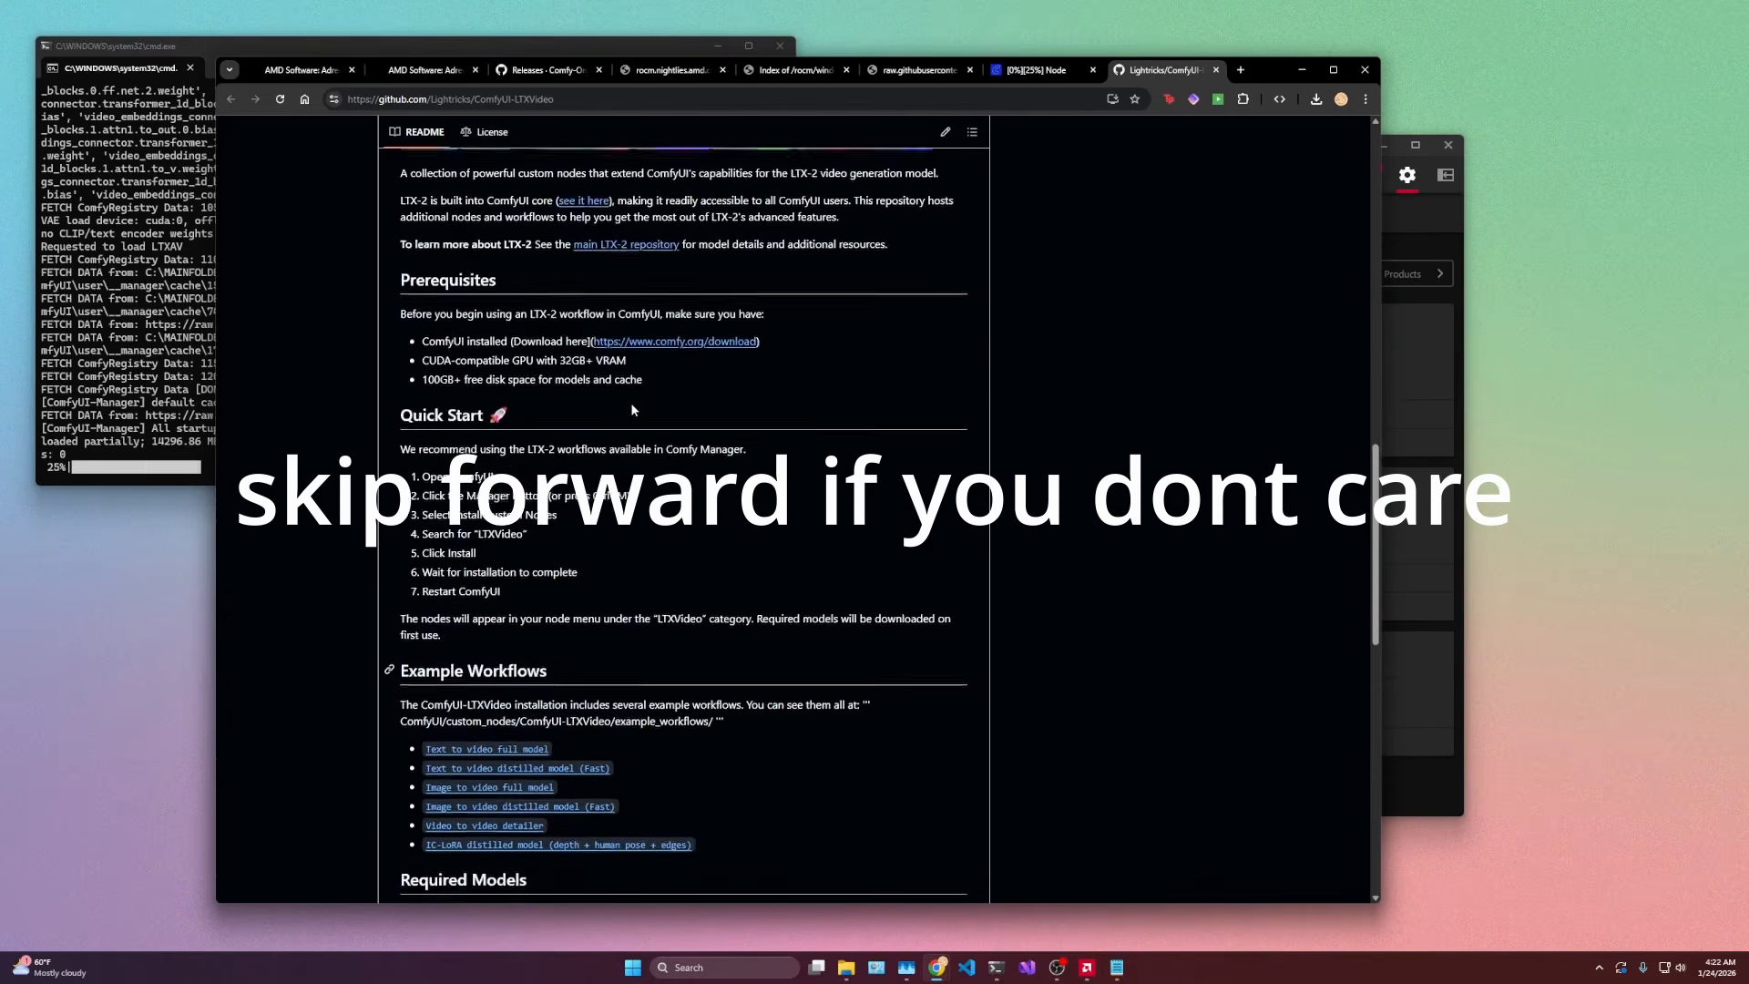
scroll(633, 410, down, 5)
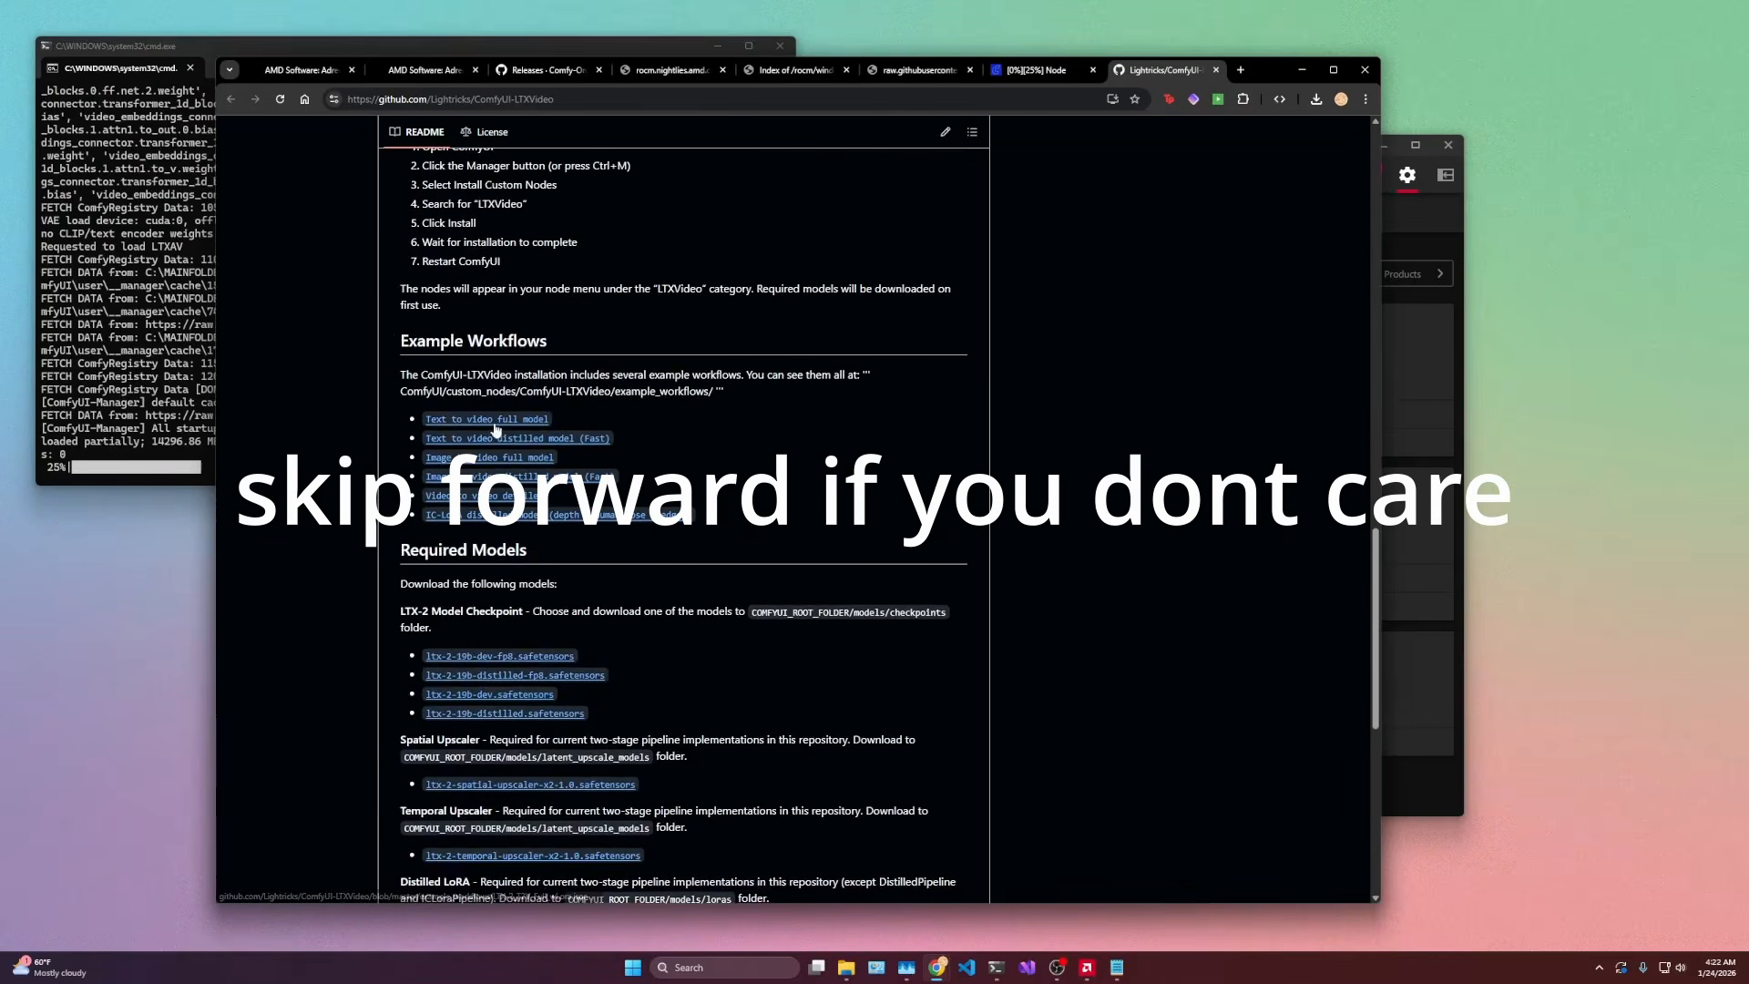
click(547, 438)
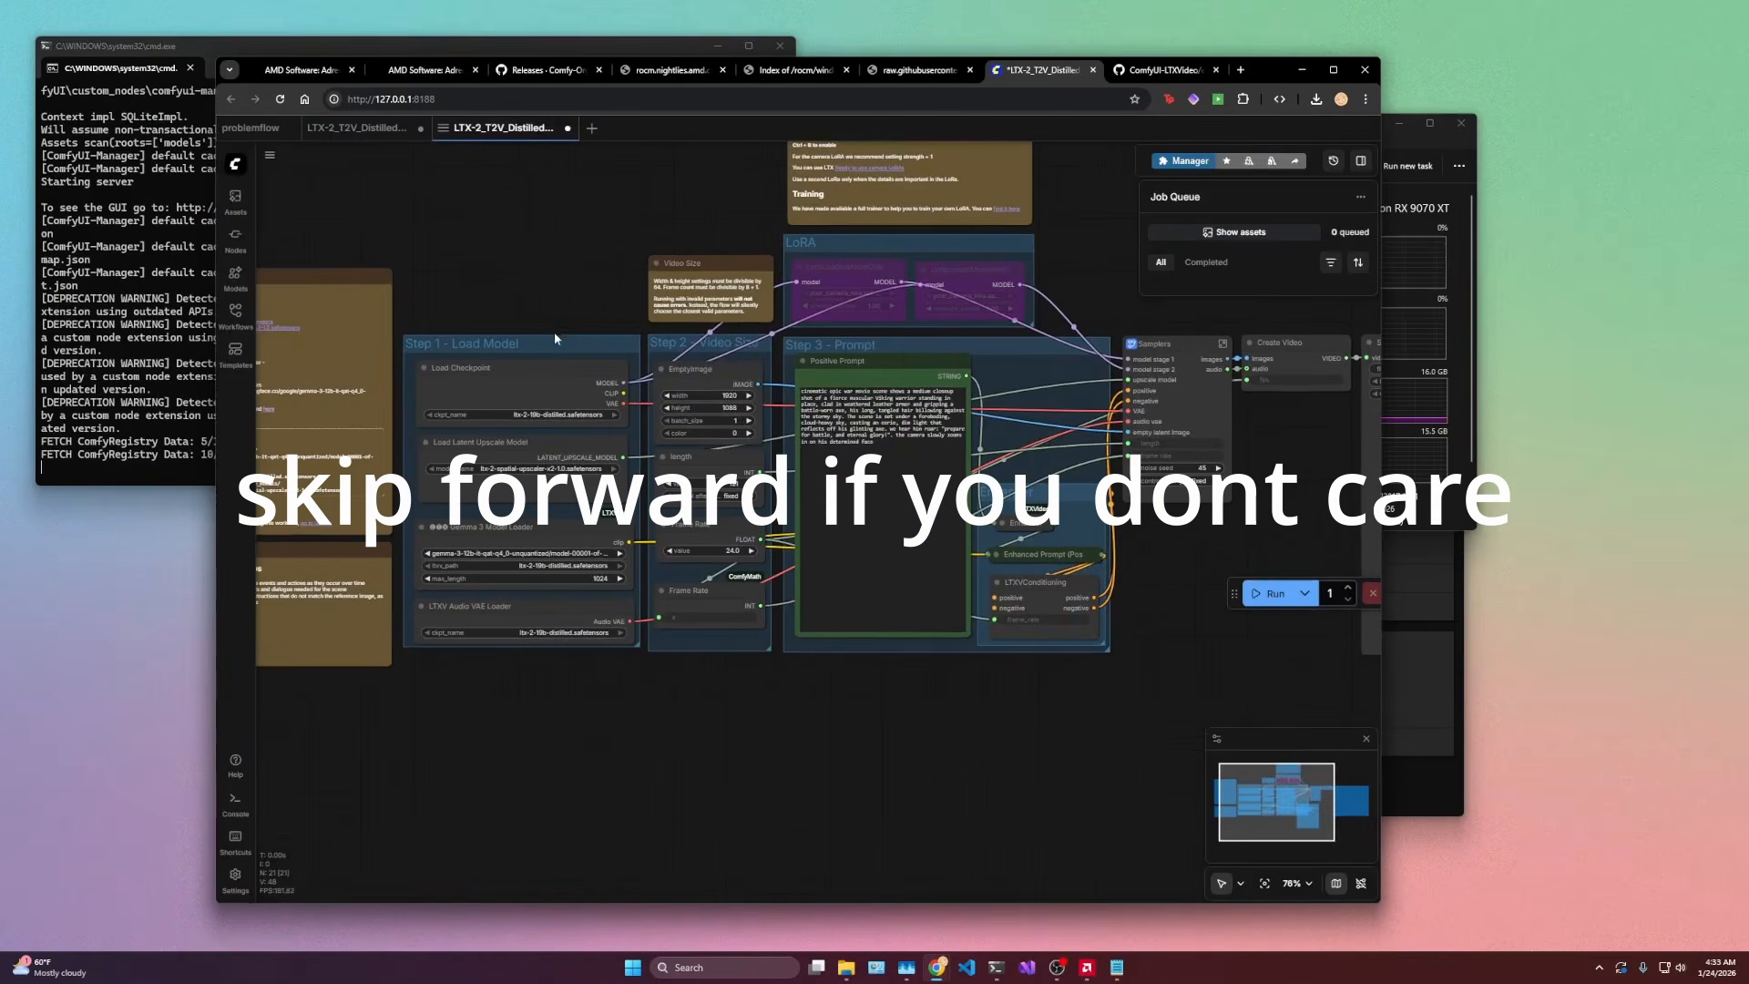
Step: Set the Load Checkpoint node's ckpt_name to ltx-2-19b-distilled-fp8.safetensors
scroll(718, 324, up, 3)
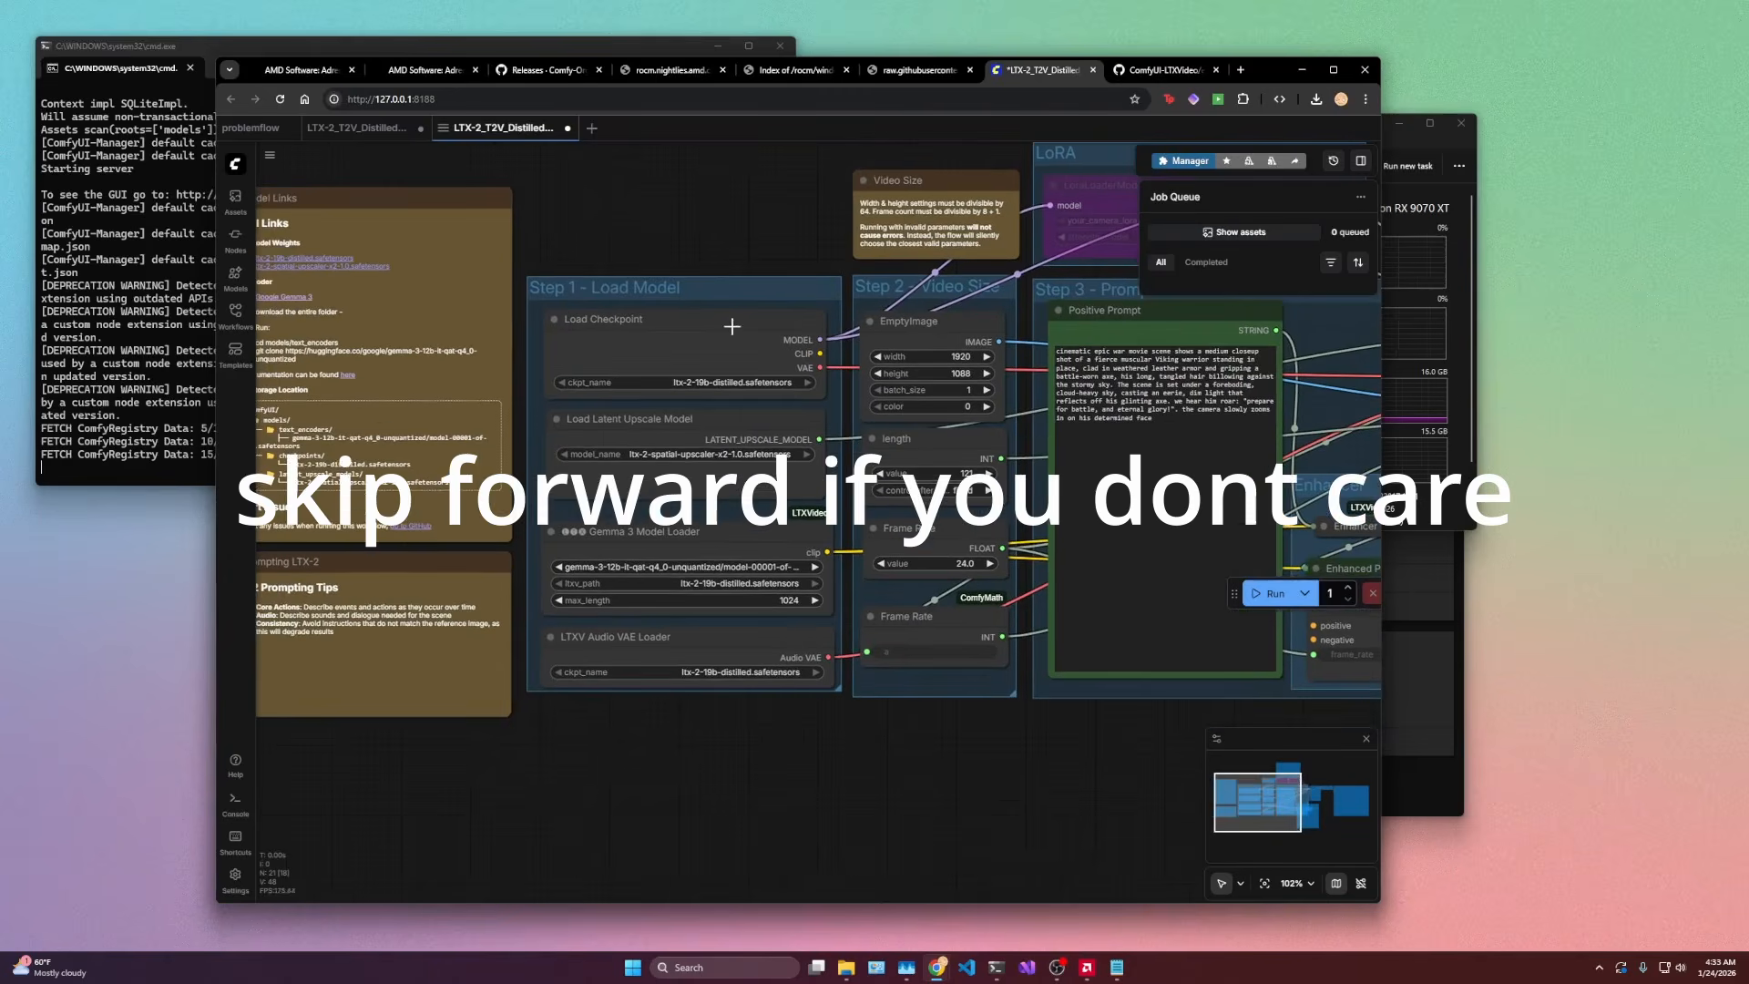
drag(771, 267, 866, 271)
click(818, 396)
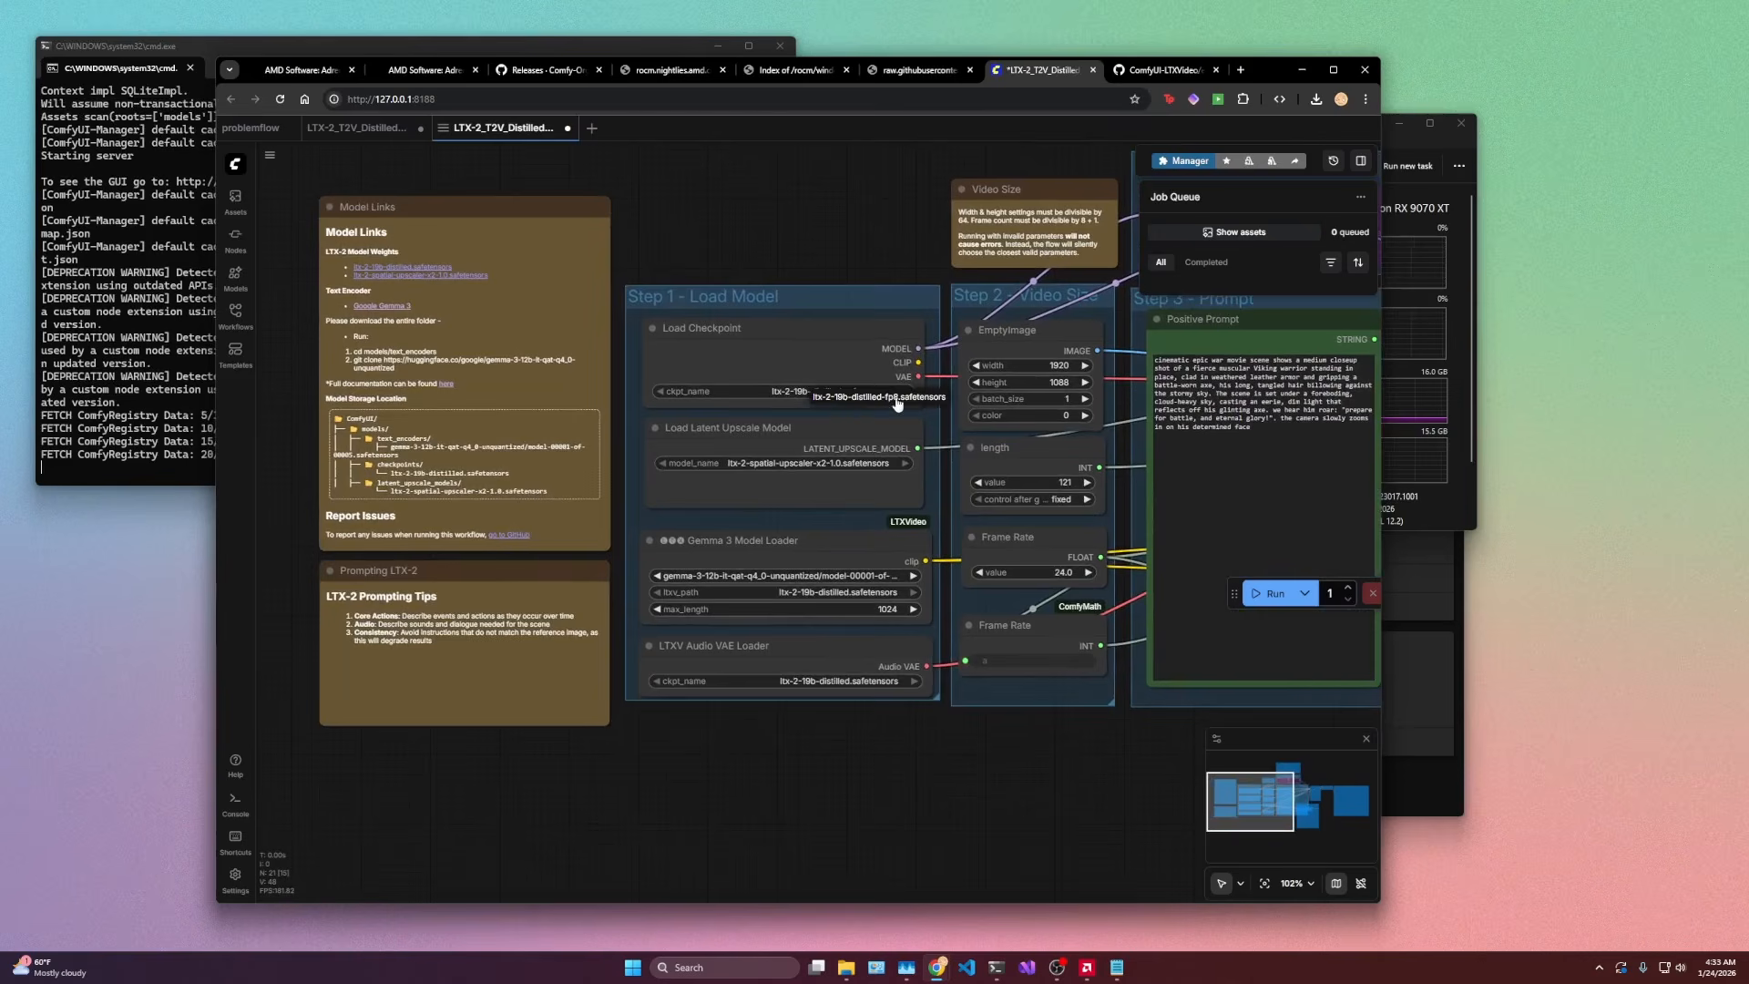
click(880, 399)
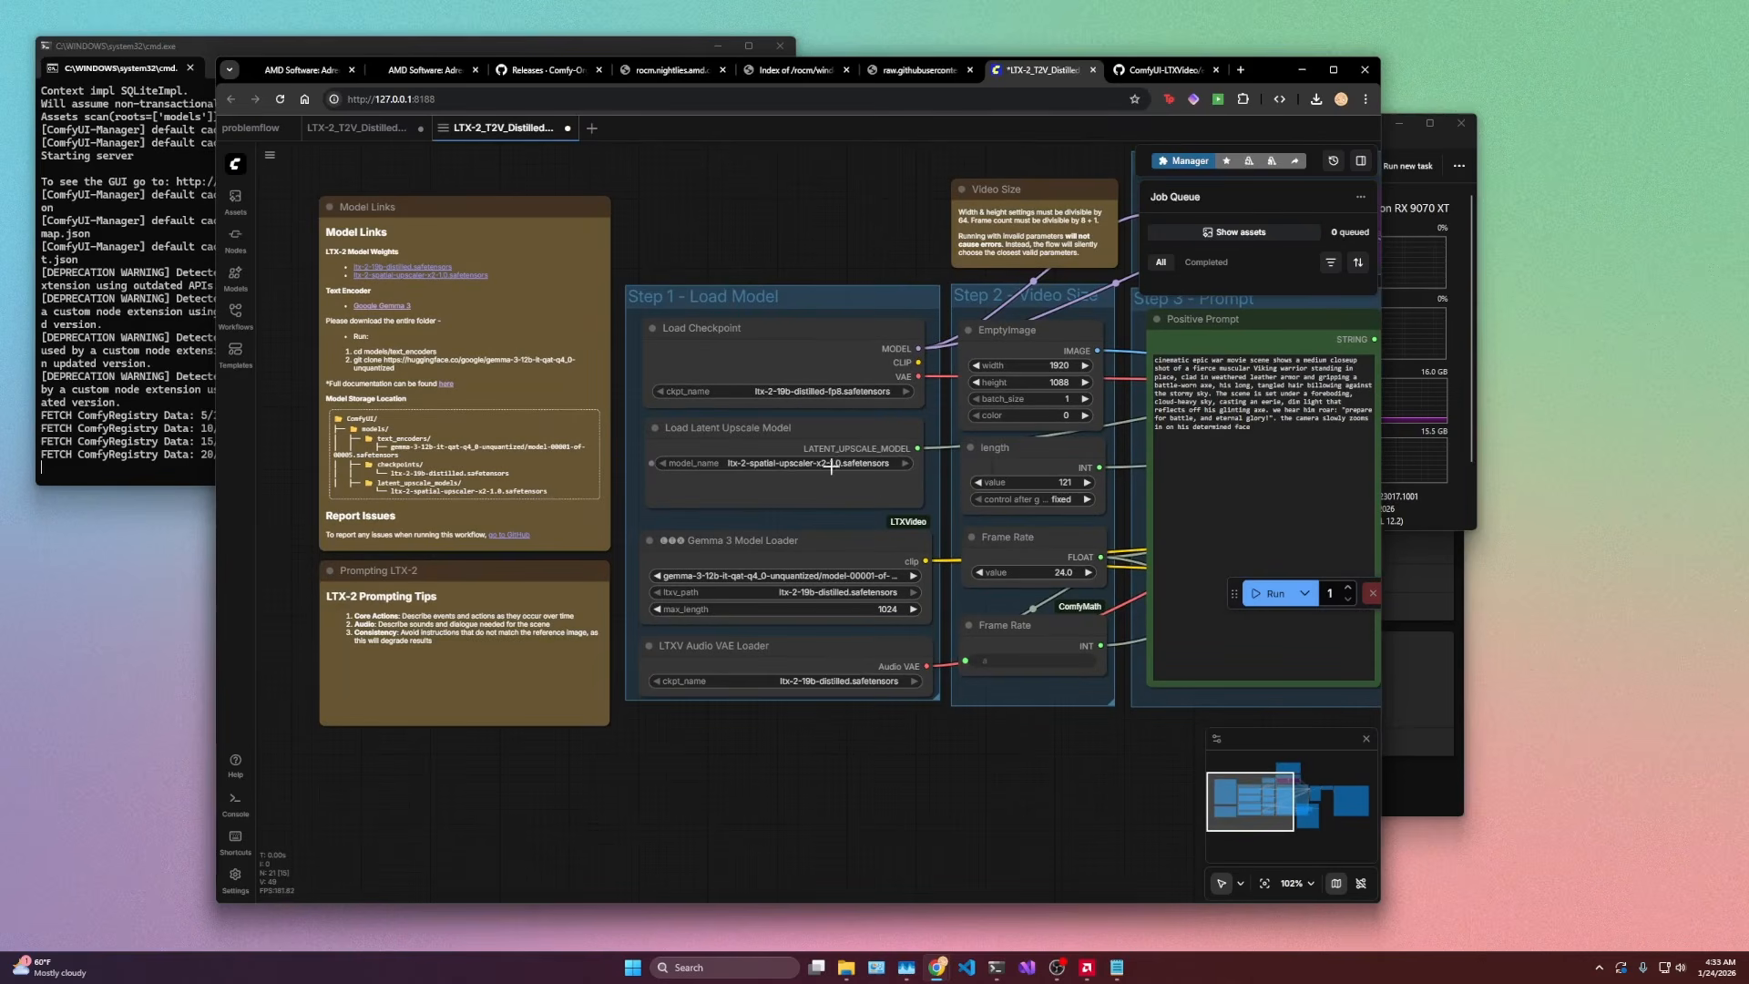
Step: Choose the gemma-3-12b-it-qat-q4_0-unquantized model-00001-of-00005.safetensors file in the Gemma 3 Model Loader and check the alternatives offered
scroll(839, 523, up, 1)
drag(876, 787, 824, 730)
click(820, 537)
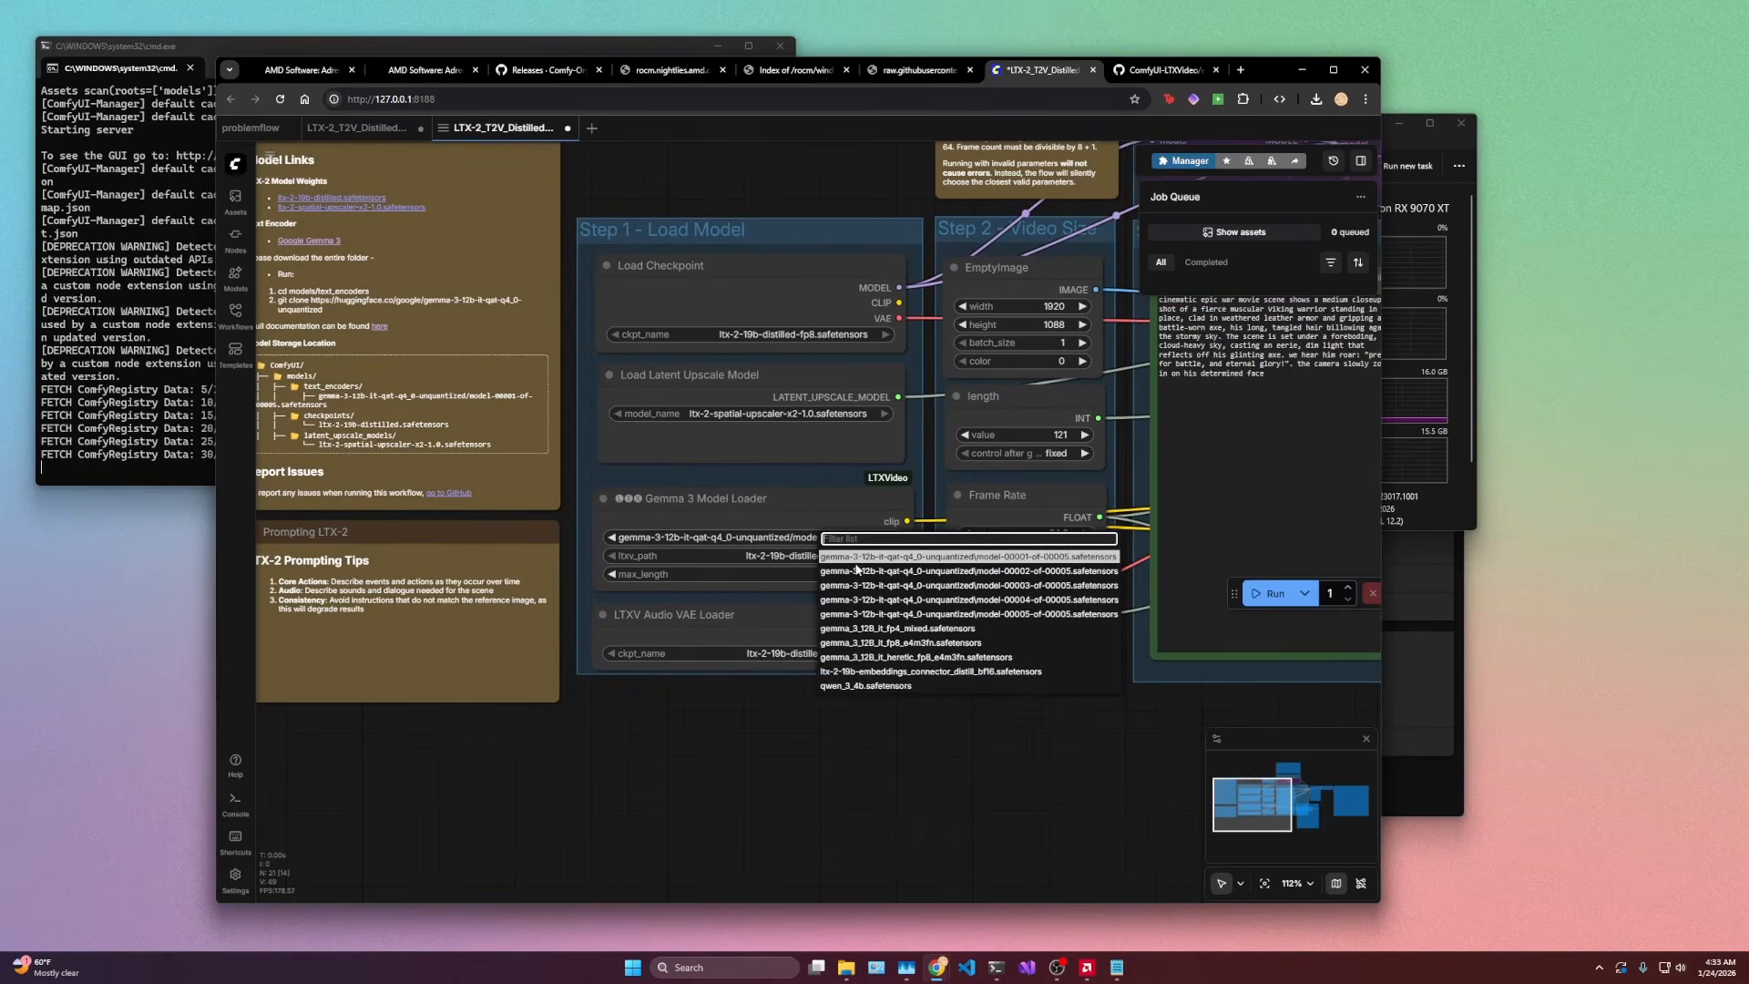
click(861, 559)
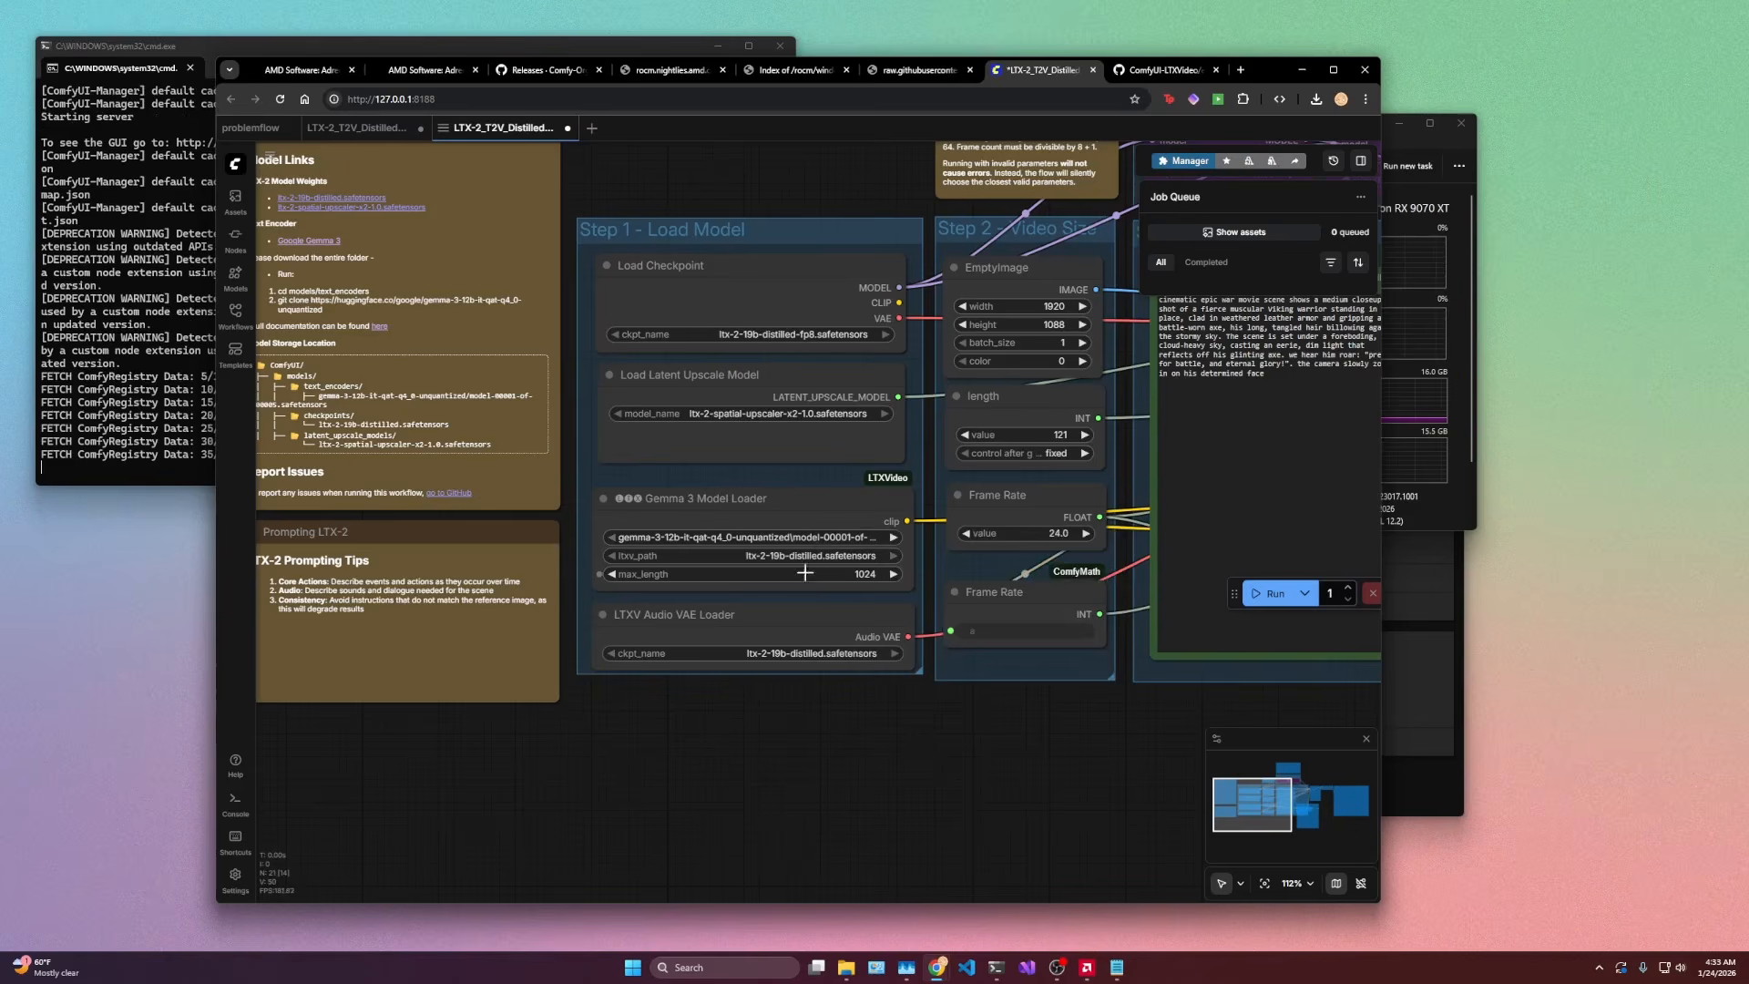
drag(653, 699, 719, 718)
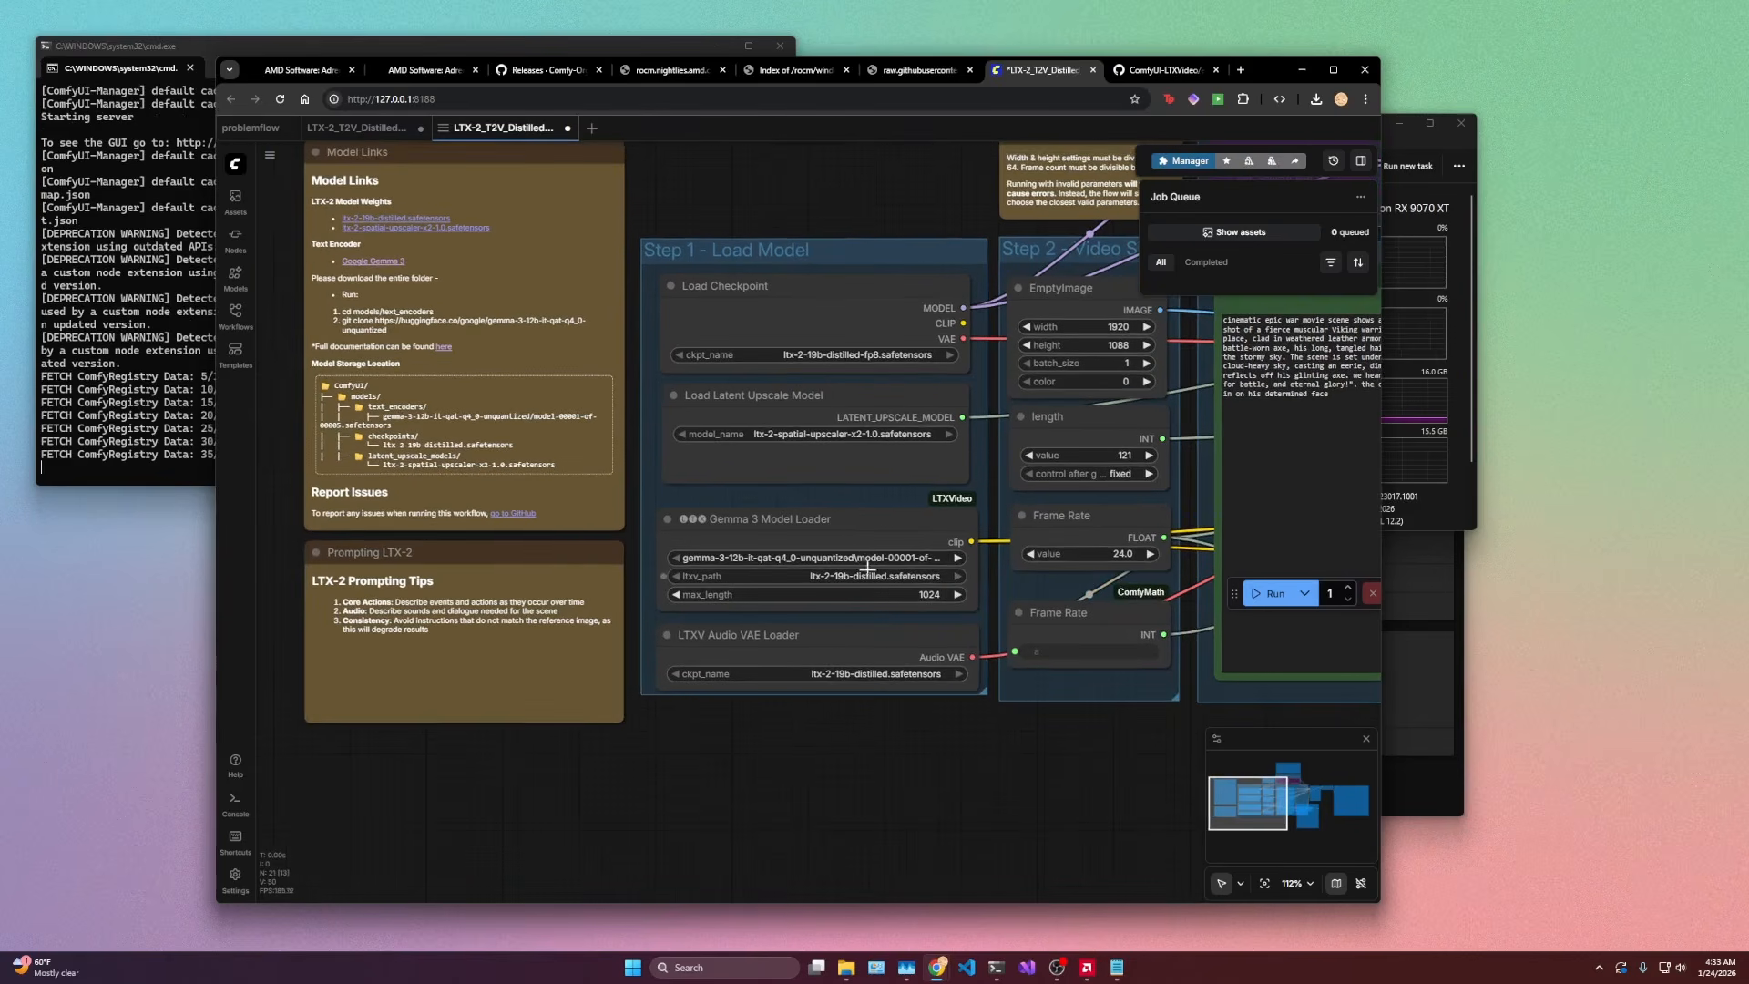
click(864, 559)
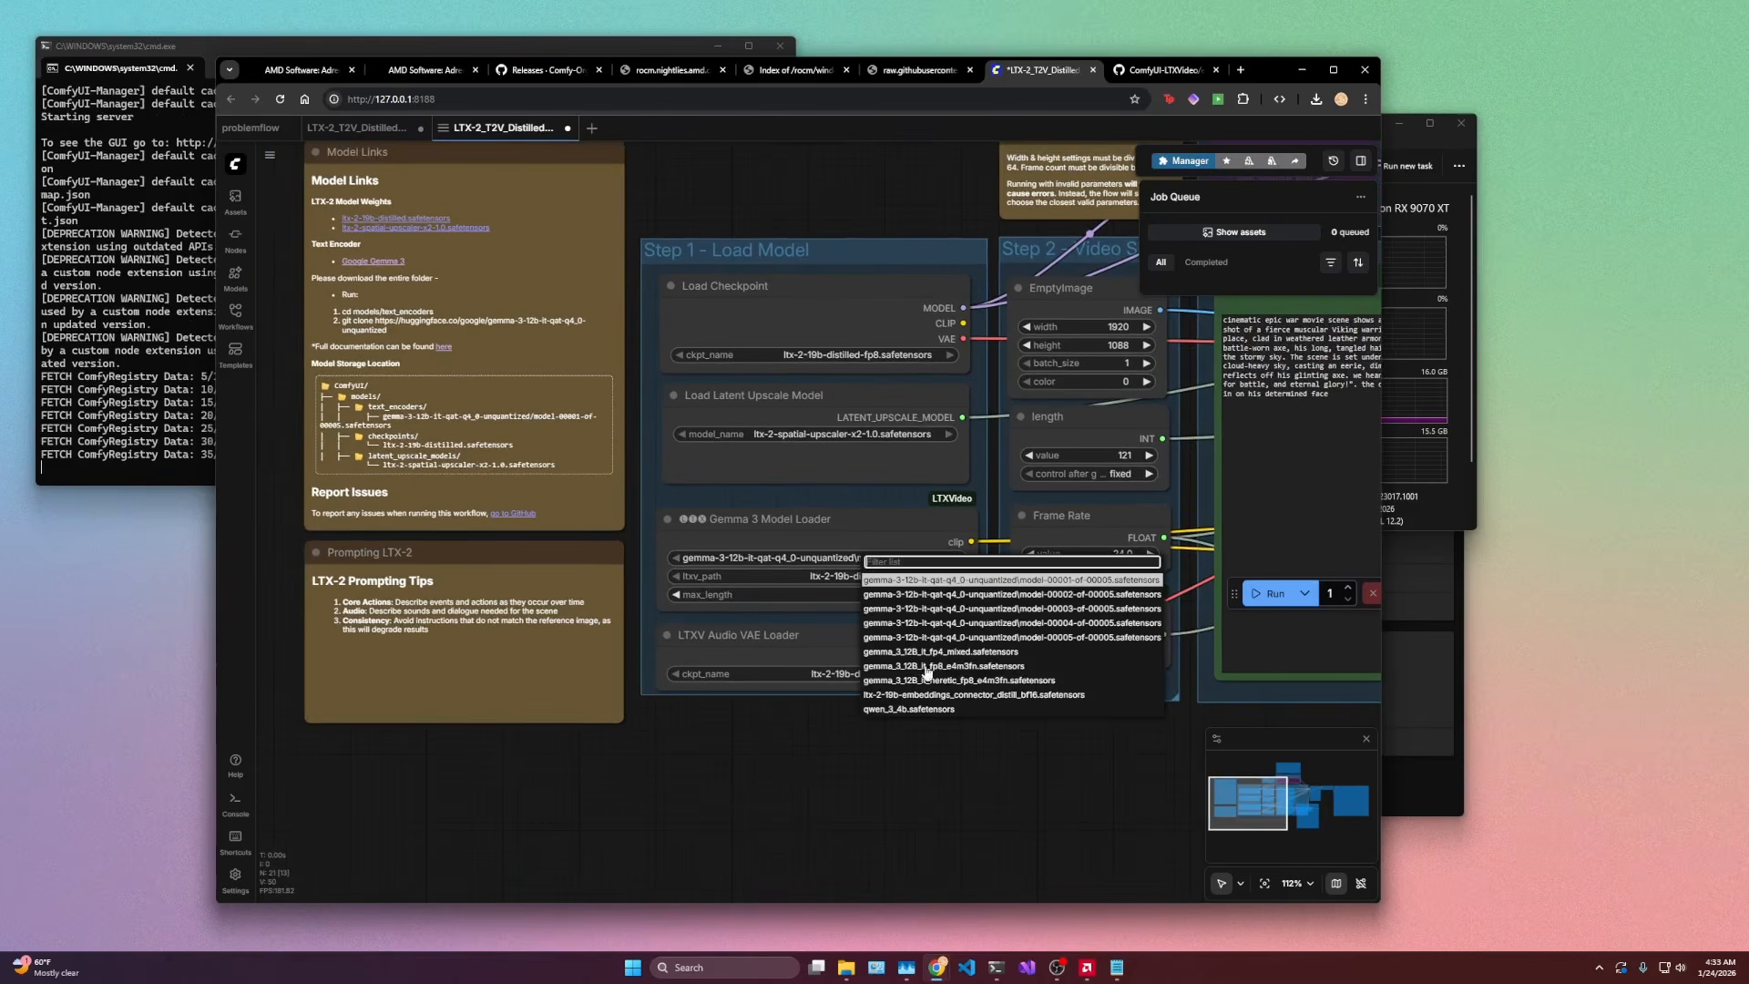
click(816, 718)
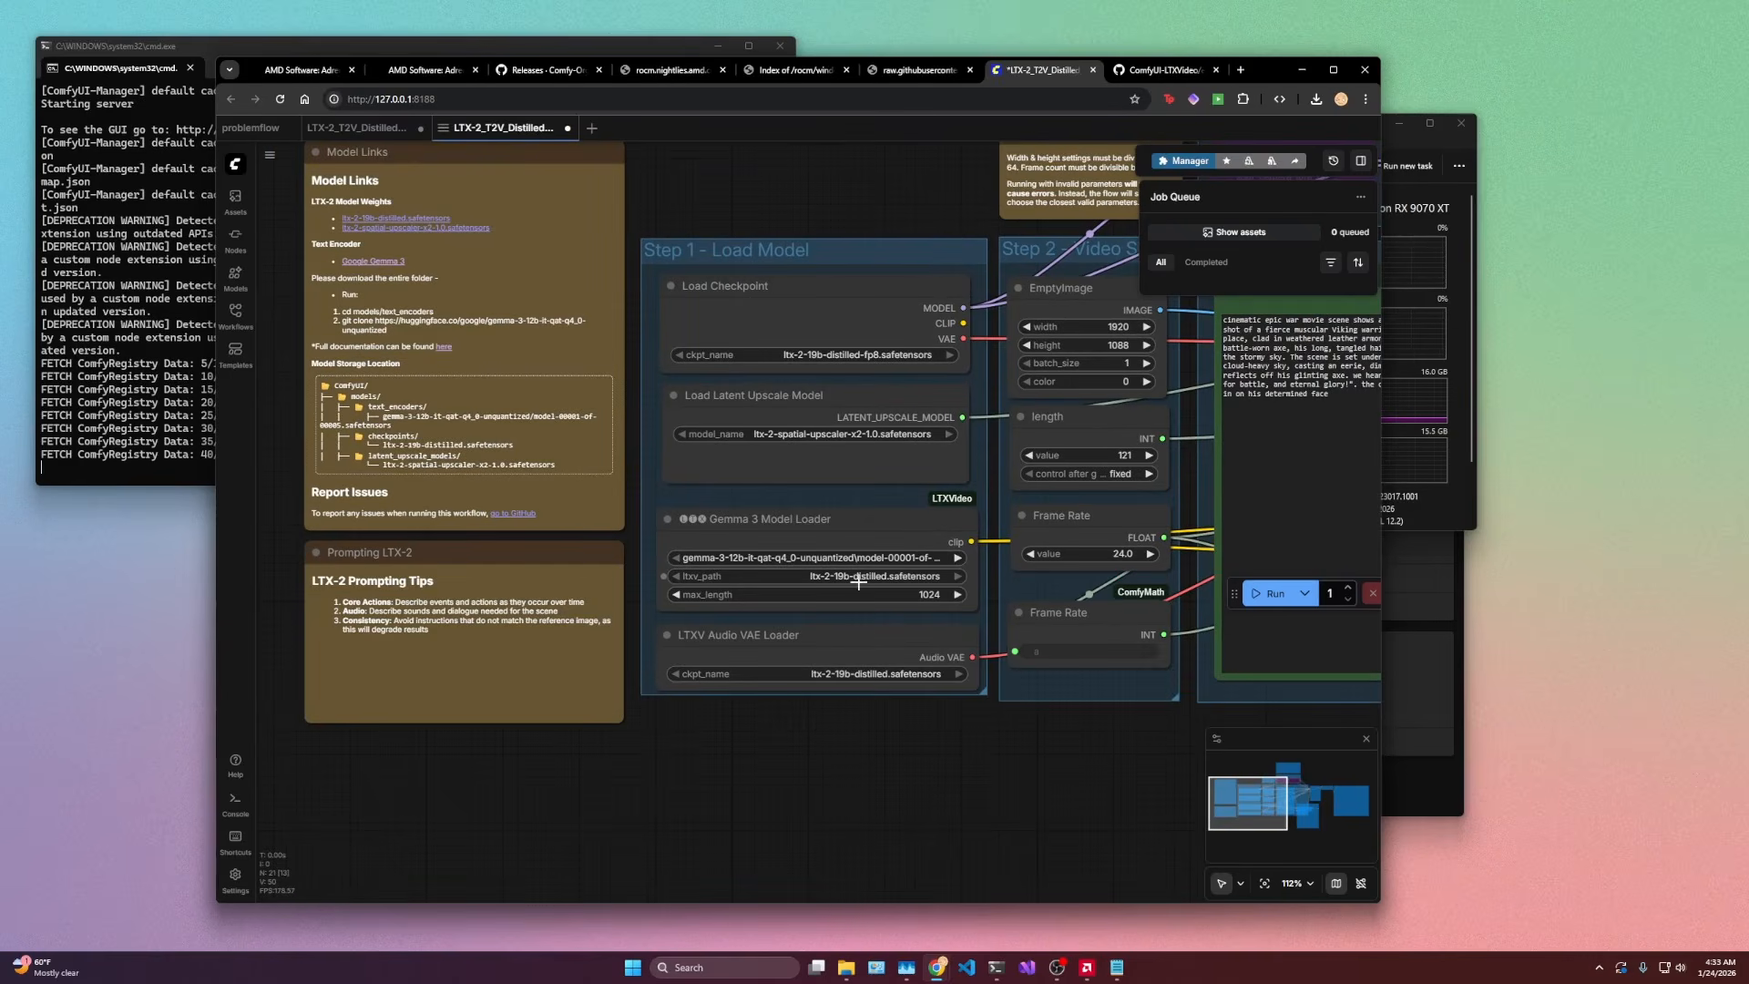
Step: Set the Gemma 3 Model Loader's ltxv_path and the LTXV Audio VAE Loader's ckpt_name to ltx-2-19b-distilled-fp8.safetensors
click(904, 589)
click(946, 674)
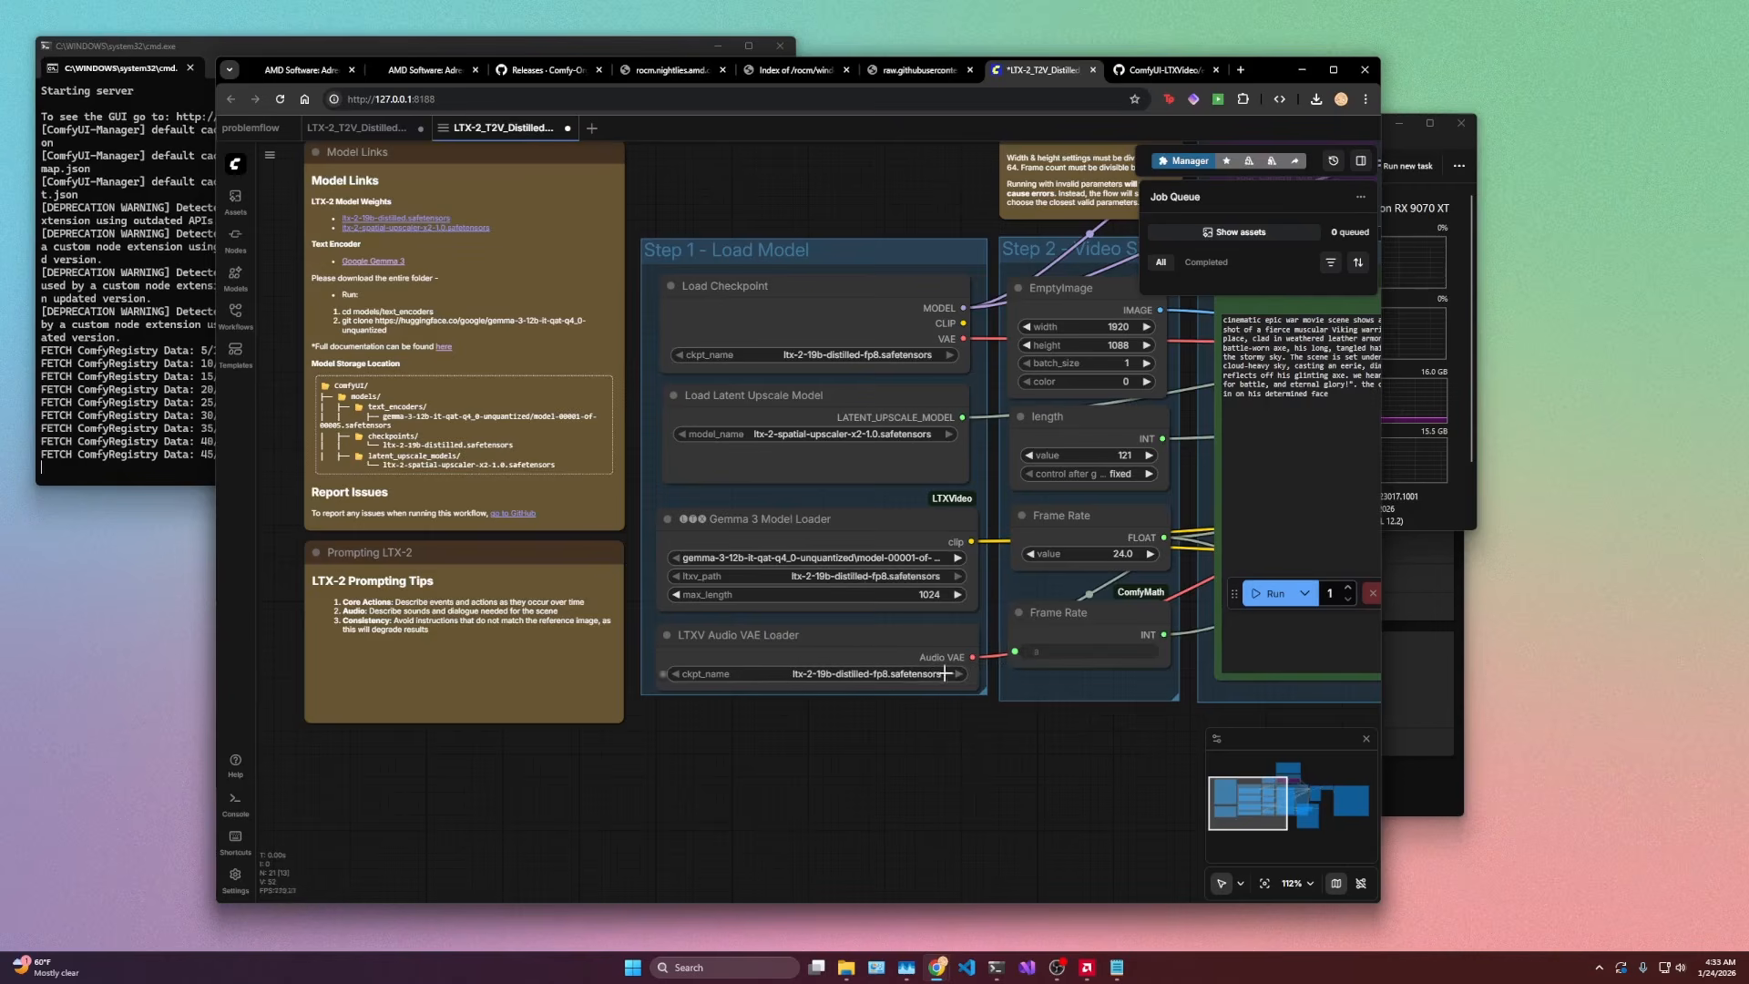
scroll(920, 701, up, 1)
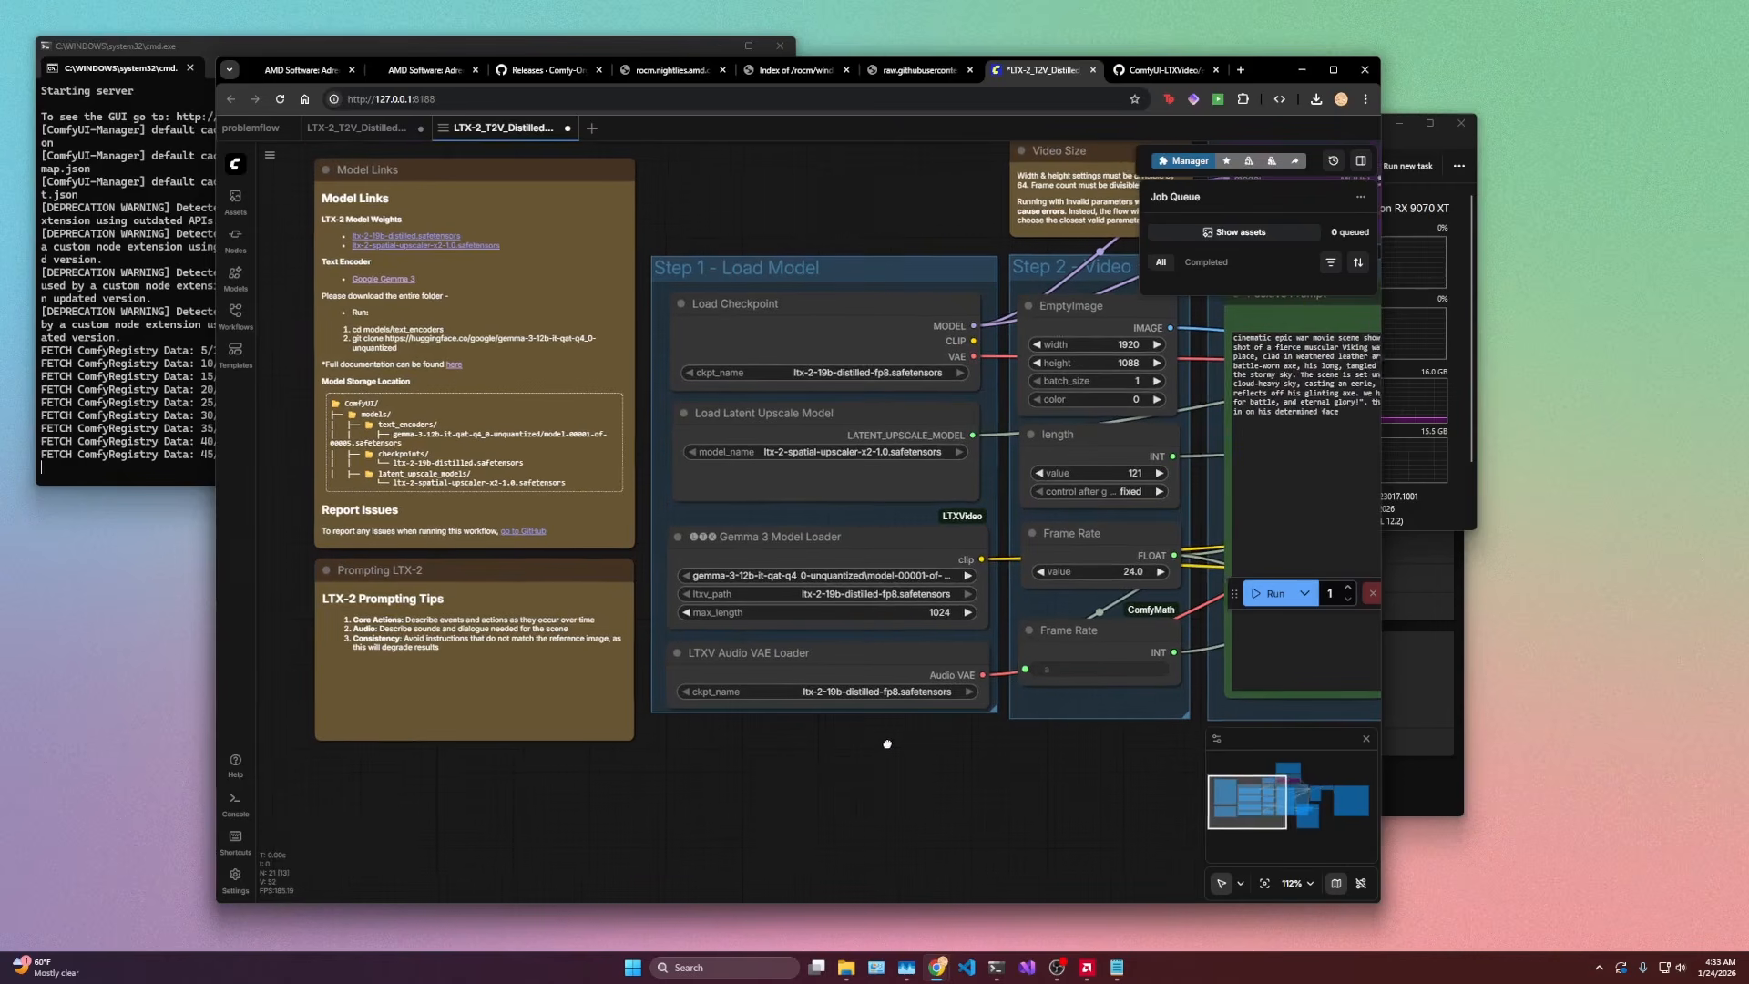
Step: Compare the text encoder files available in the Gemma 3 Model Loader with the download instructions in the Model Links note
click(855, 575)
click(807, 578)
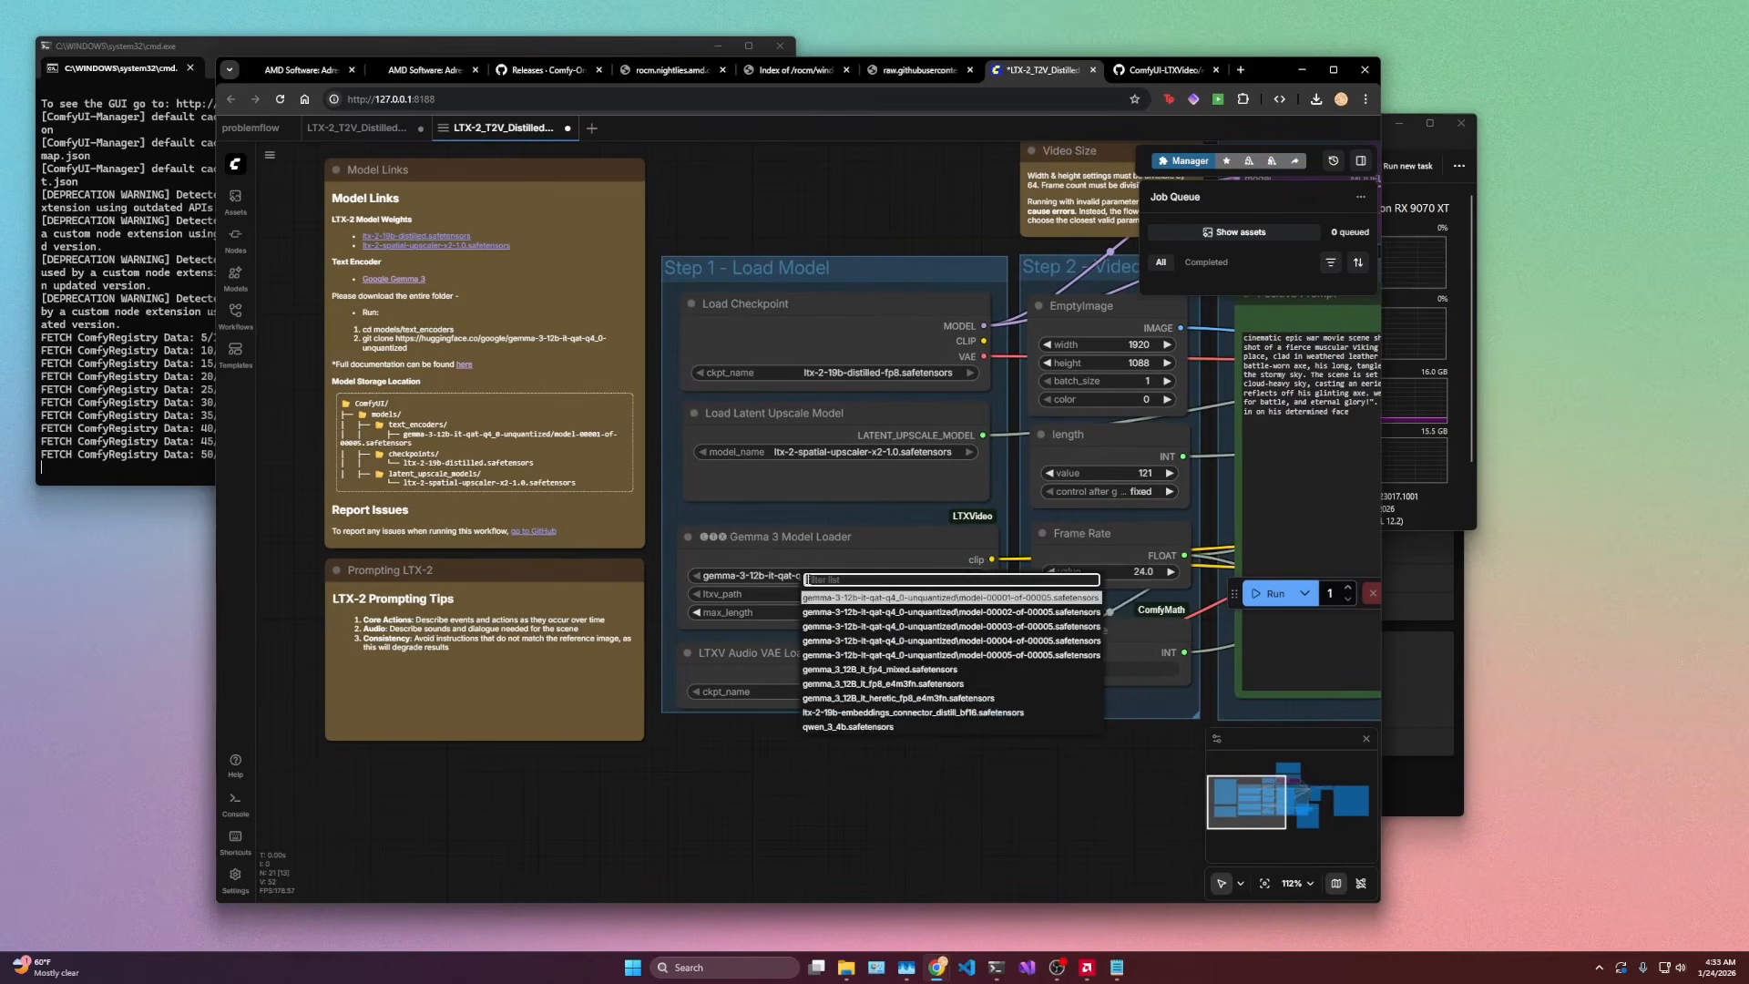
click(414, 306)
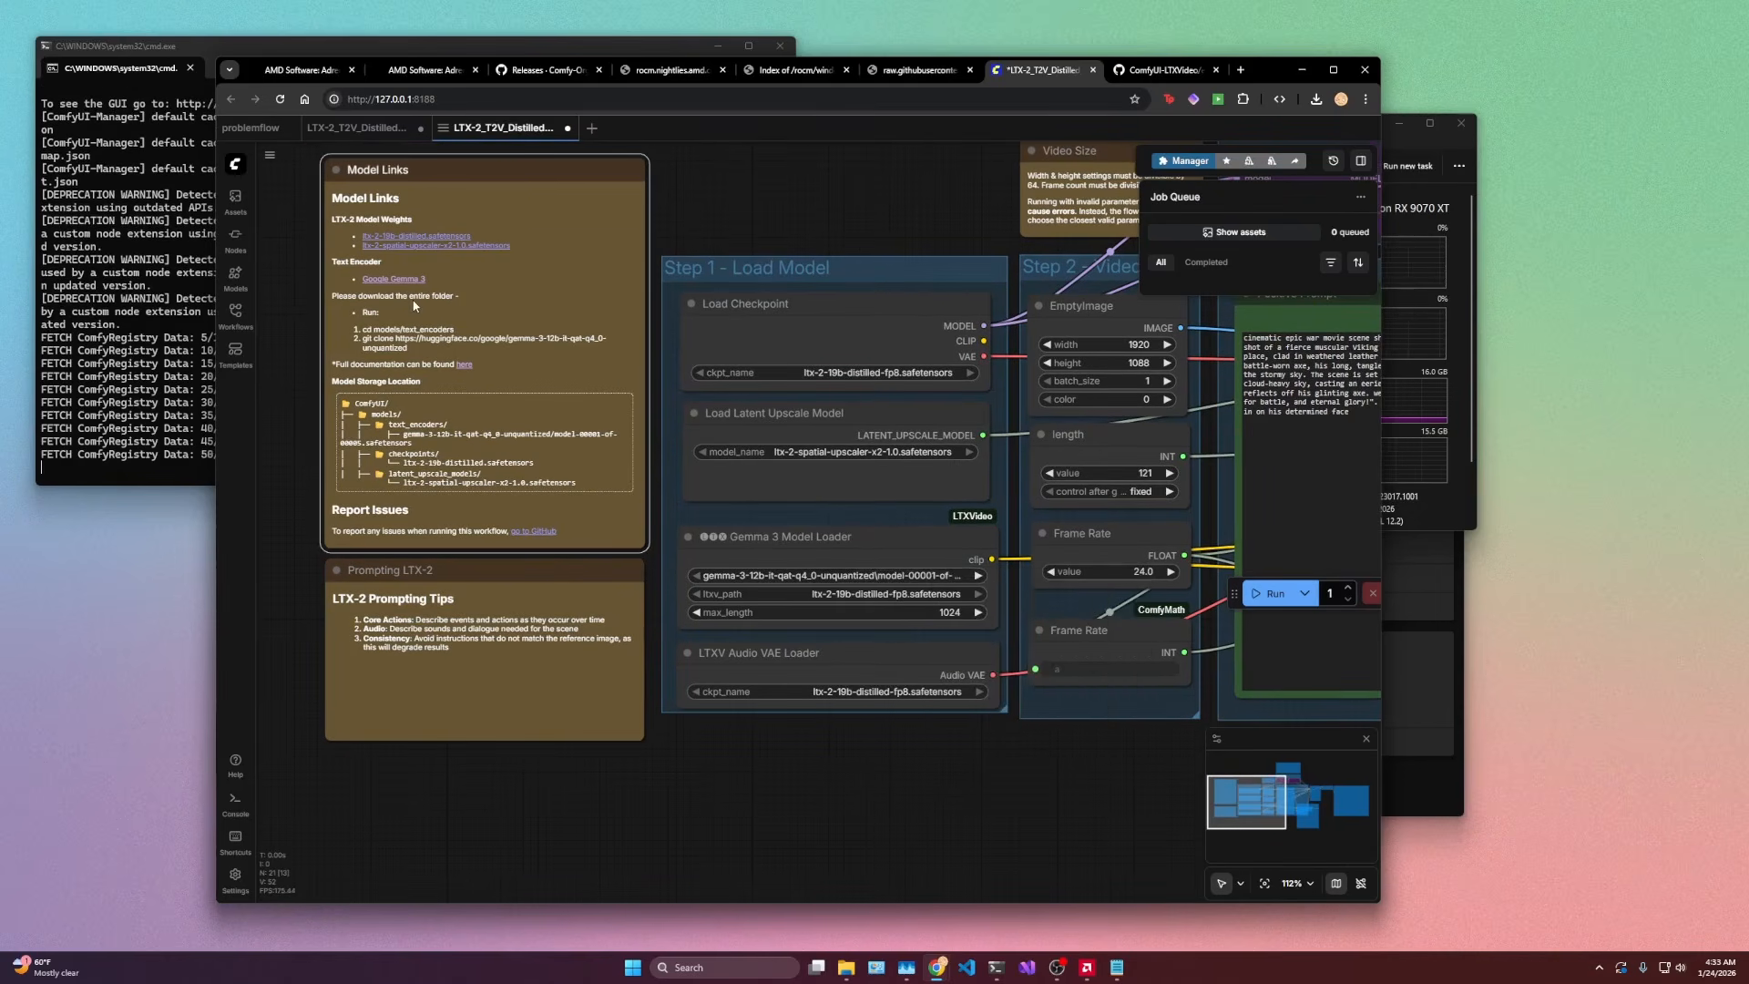
click(864, 577)
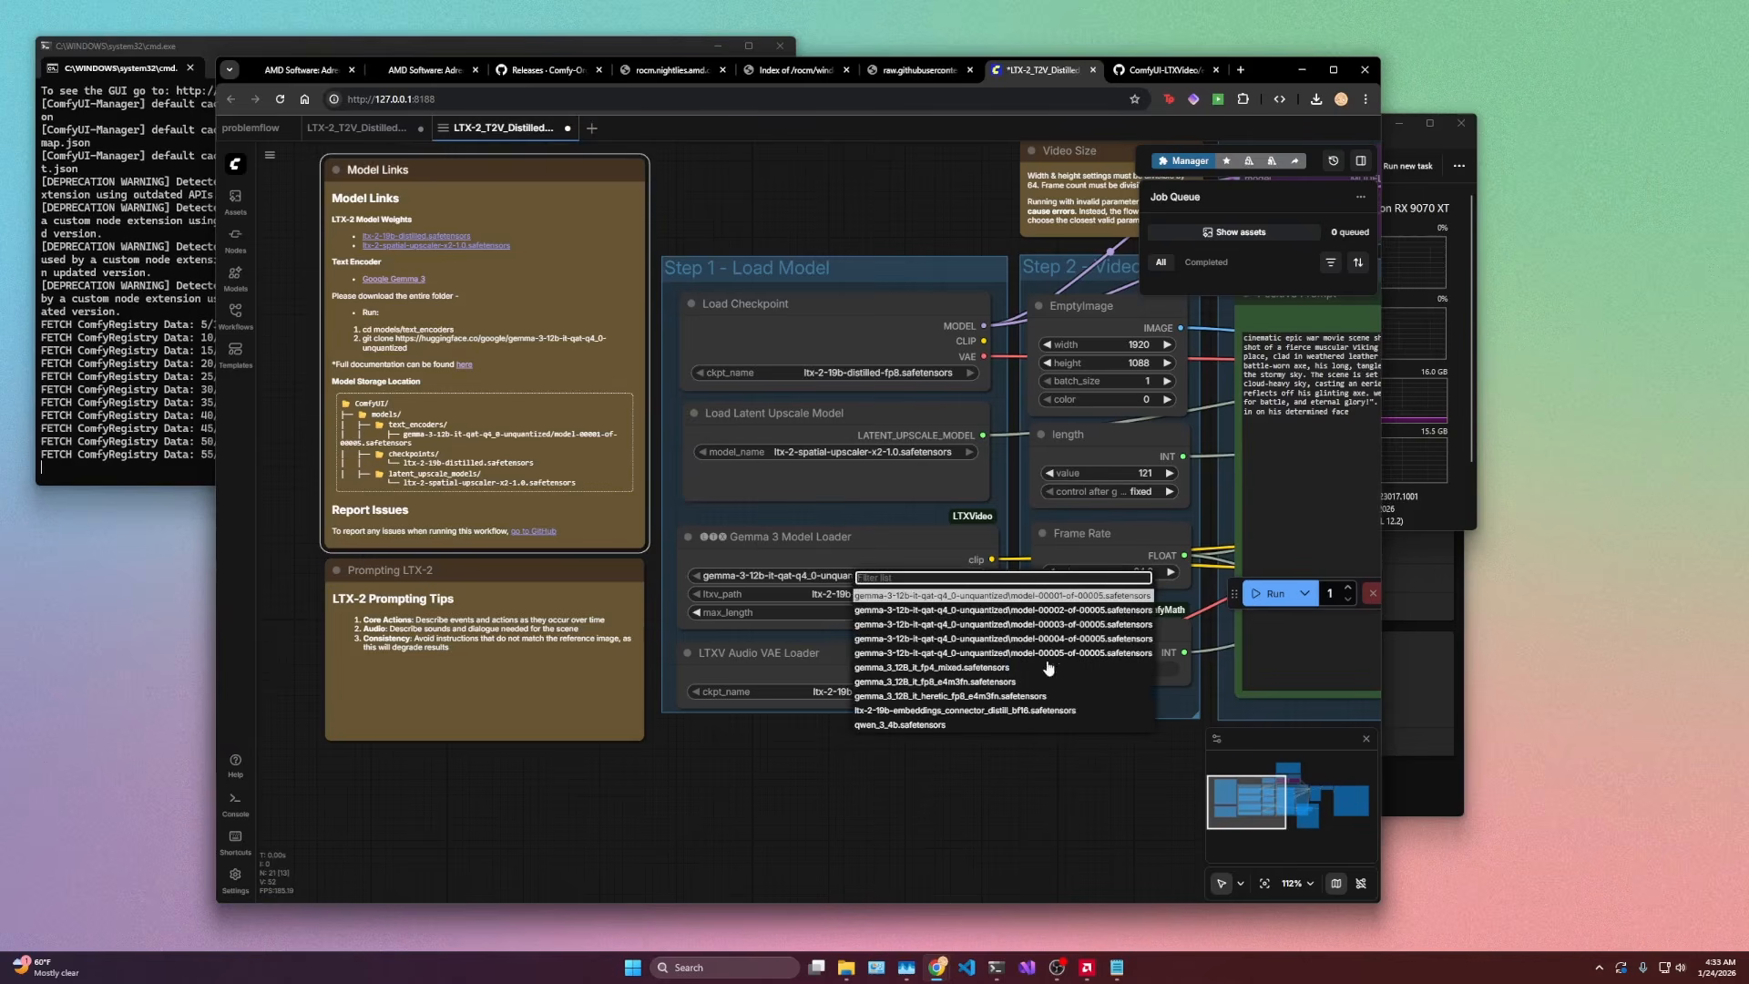
click(767, 753)
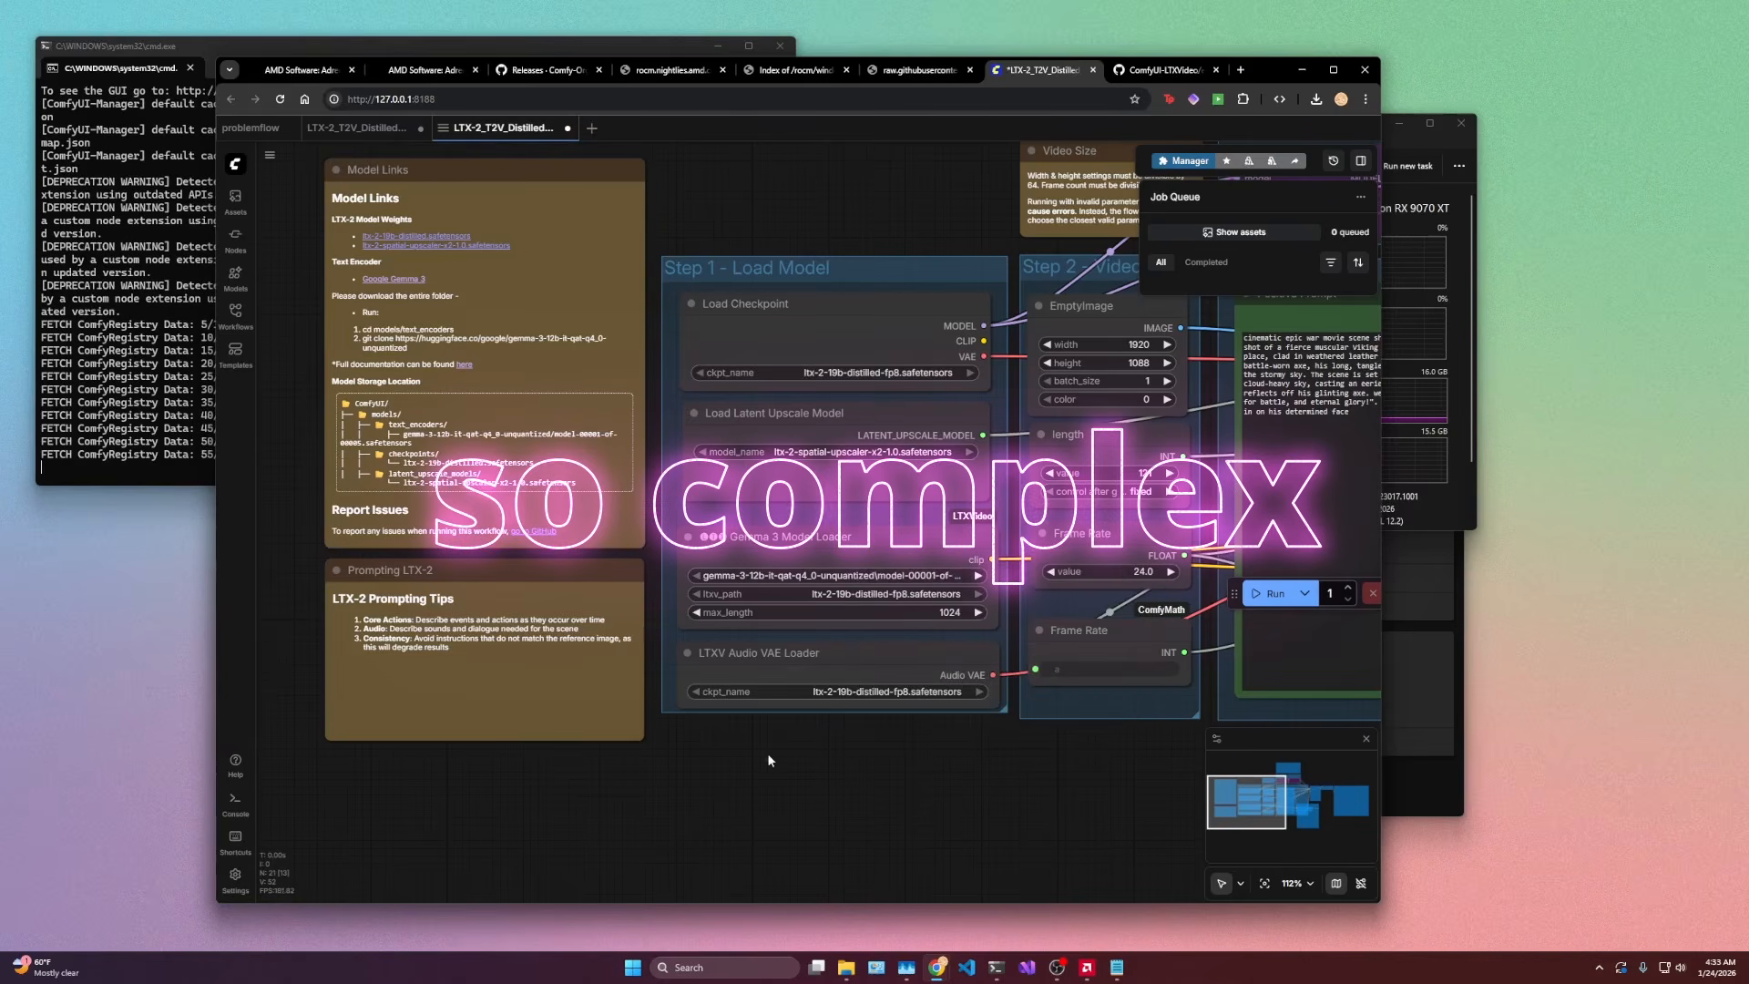
Step: Run the LTX-2 distilled text-to-video workflow and view its prompt and sampler nodes
drag(882, 757, 709, 745)
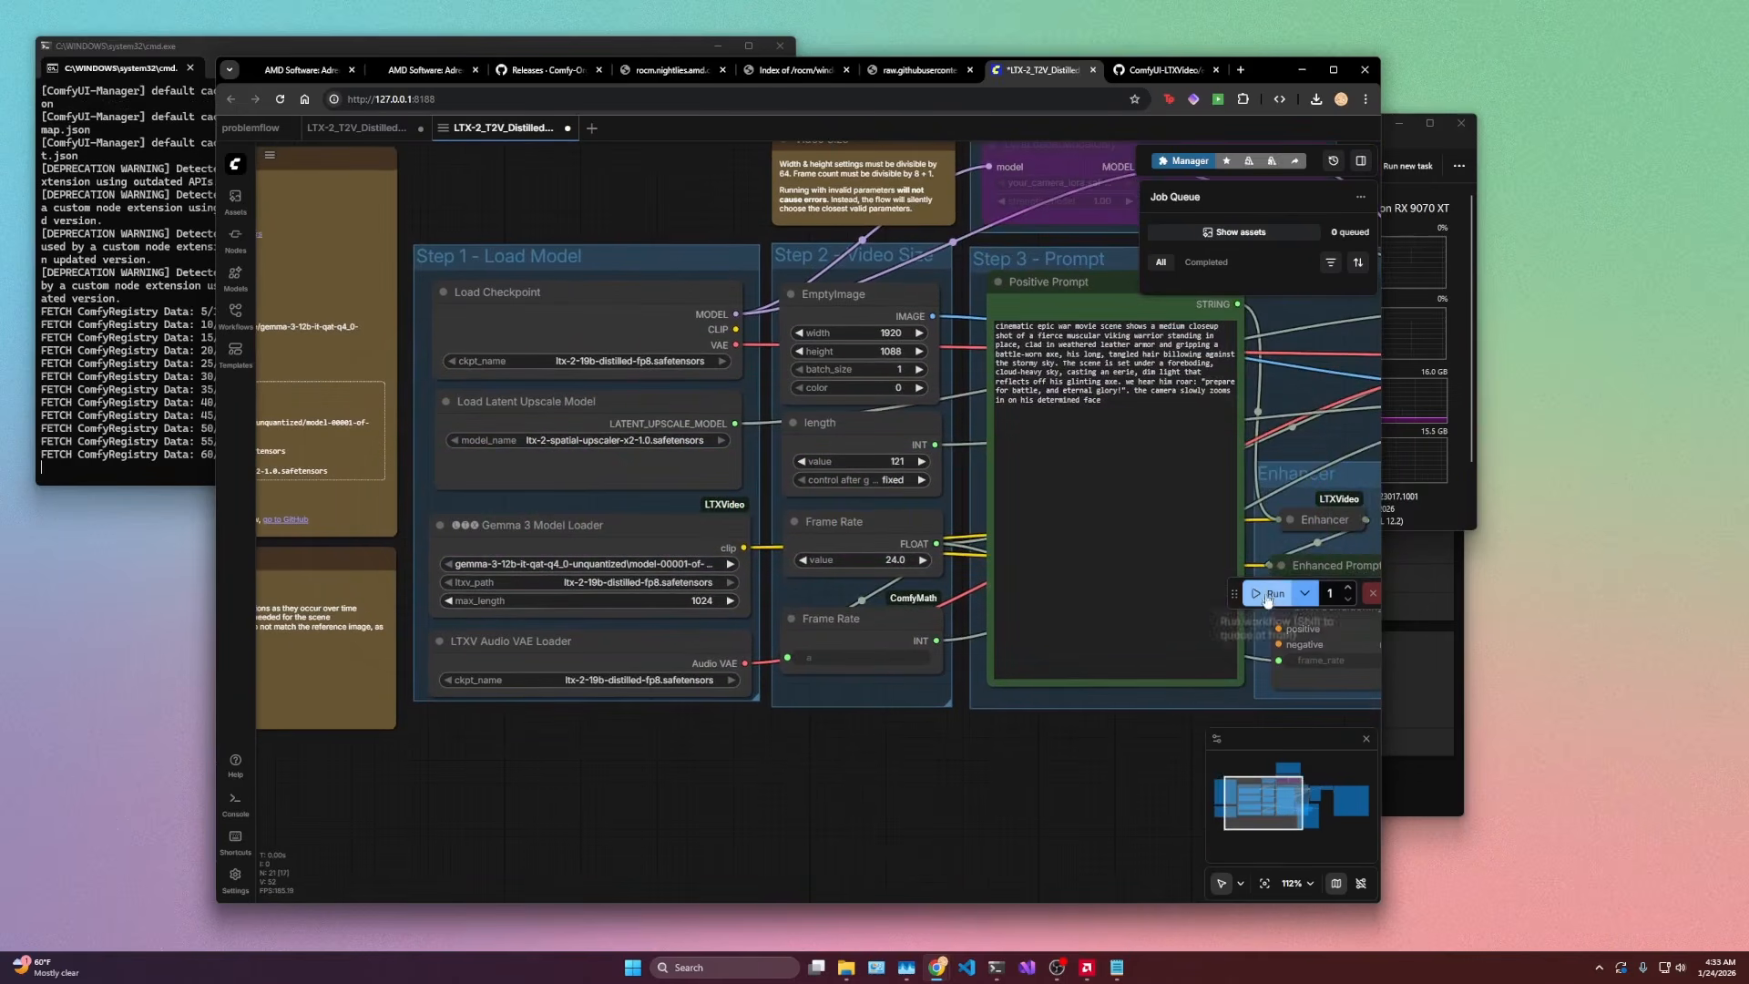
click(1273, 594)
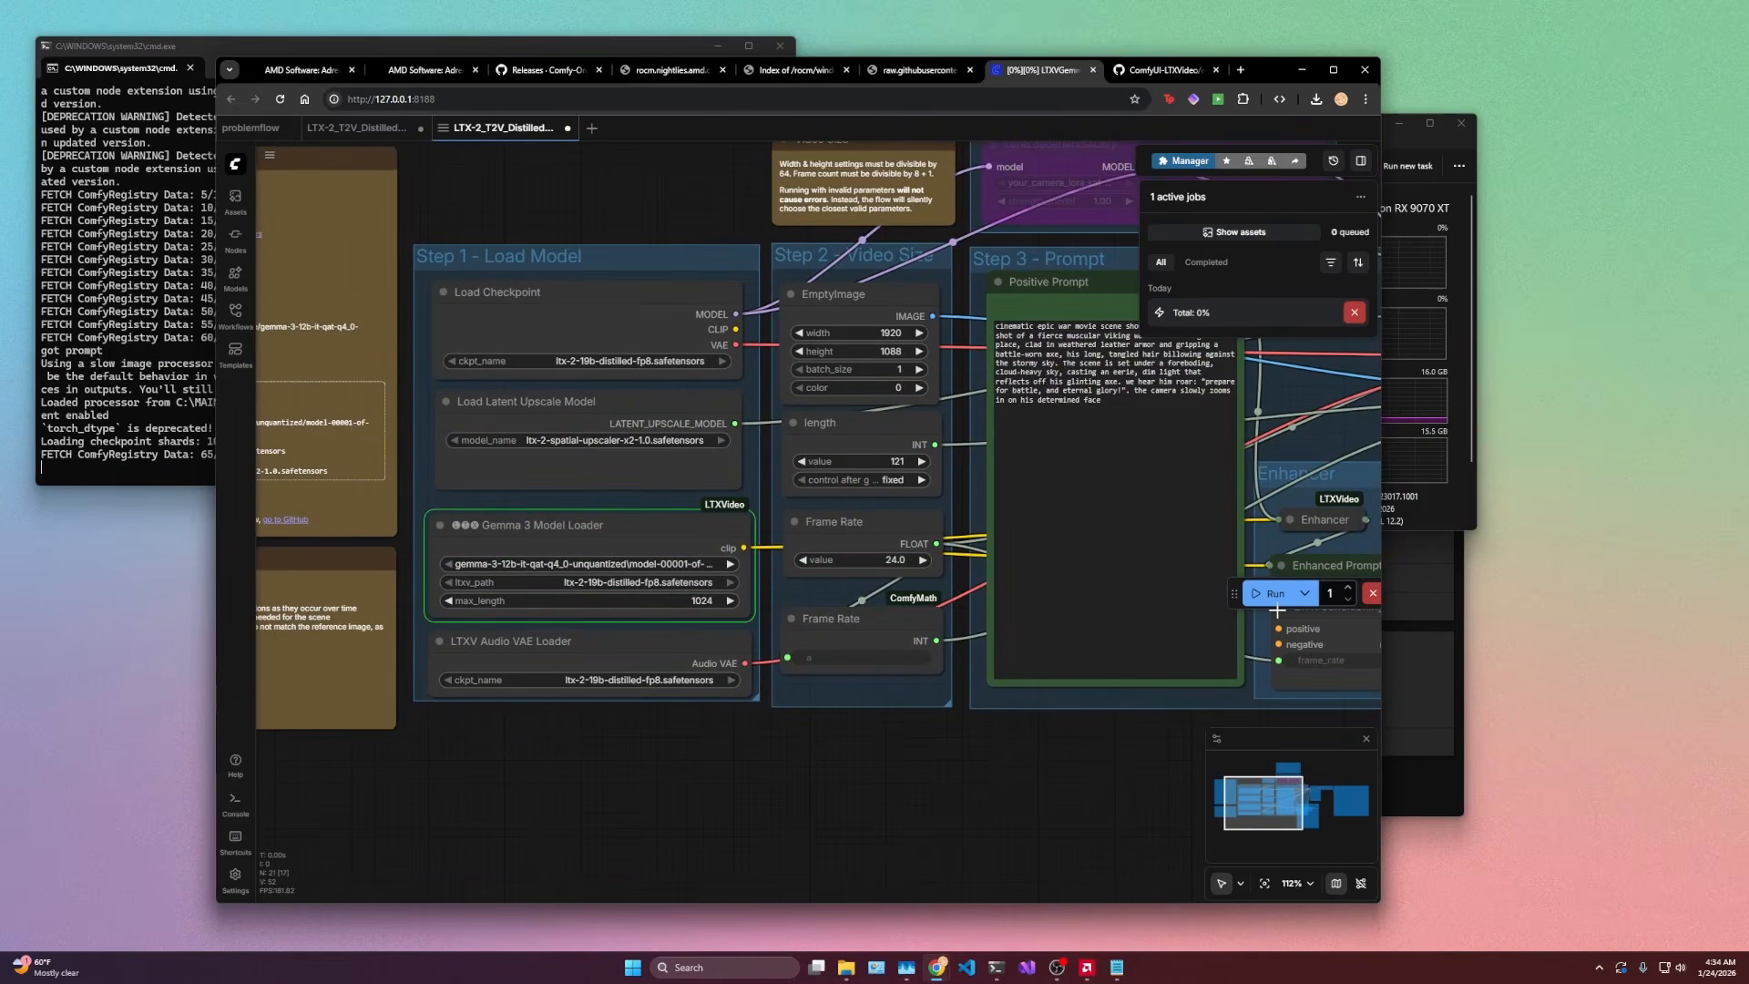
drag(1008, 724, 496, 688)
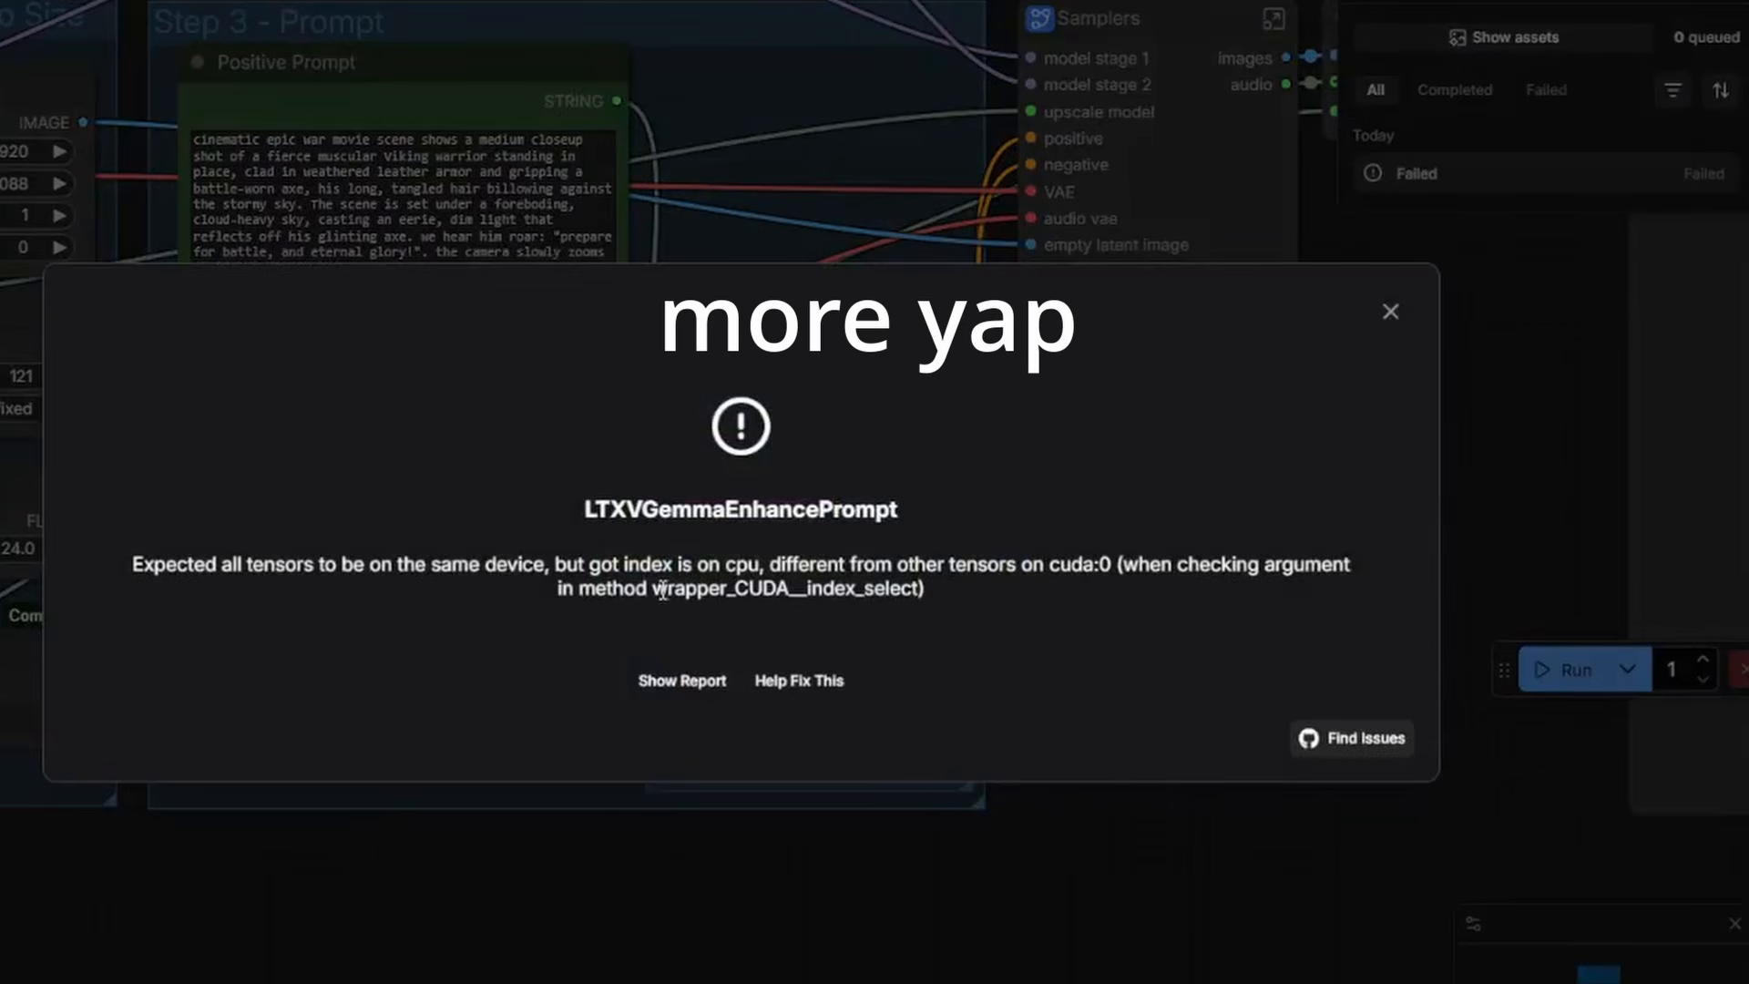
Step: Read the LTXVGemmaEnhancePrompt error message, close it, and look over the workflow's loader nodes again
drag(132, 565, 1203, 562)
click(799, 573)
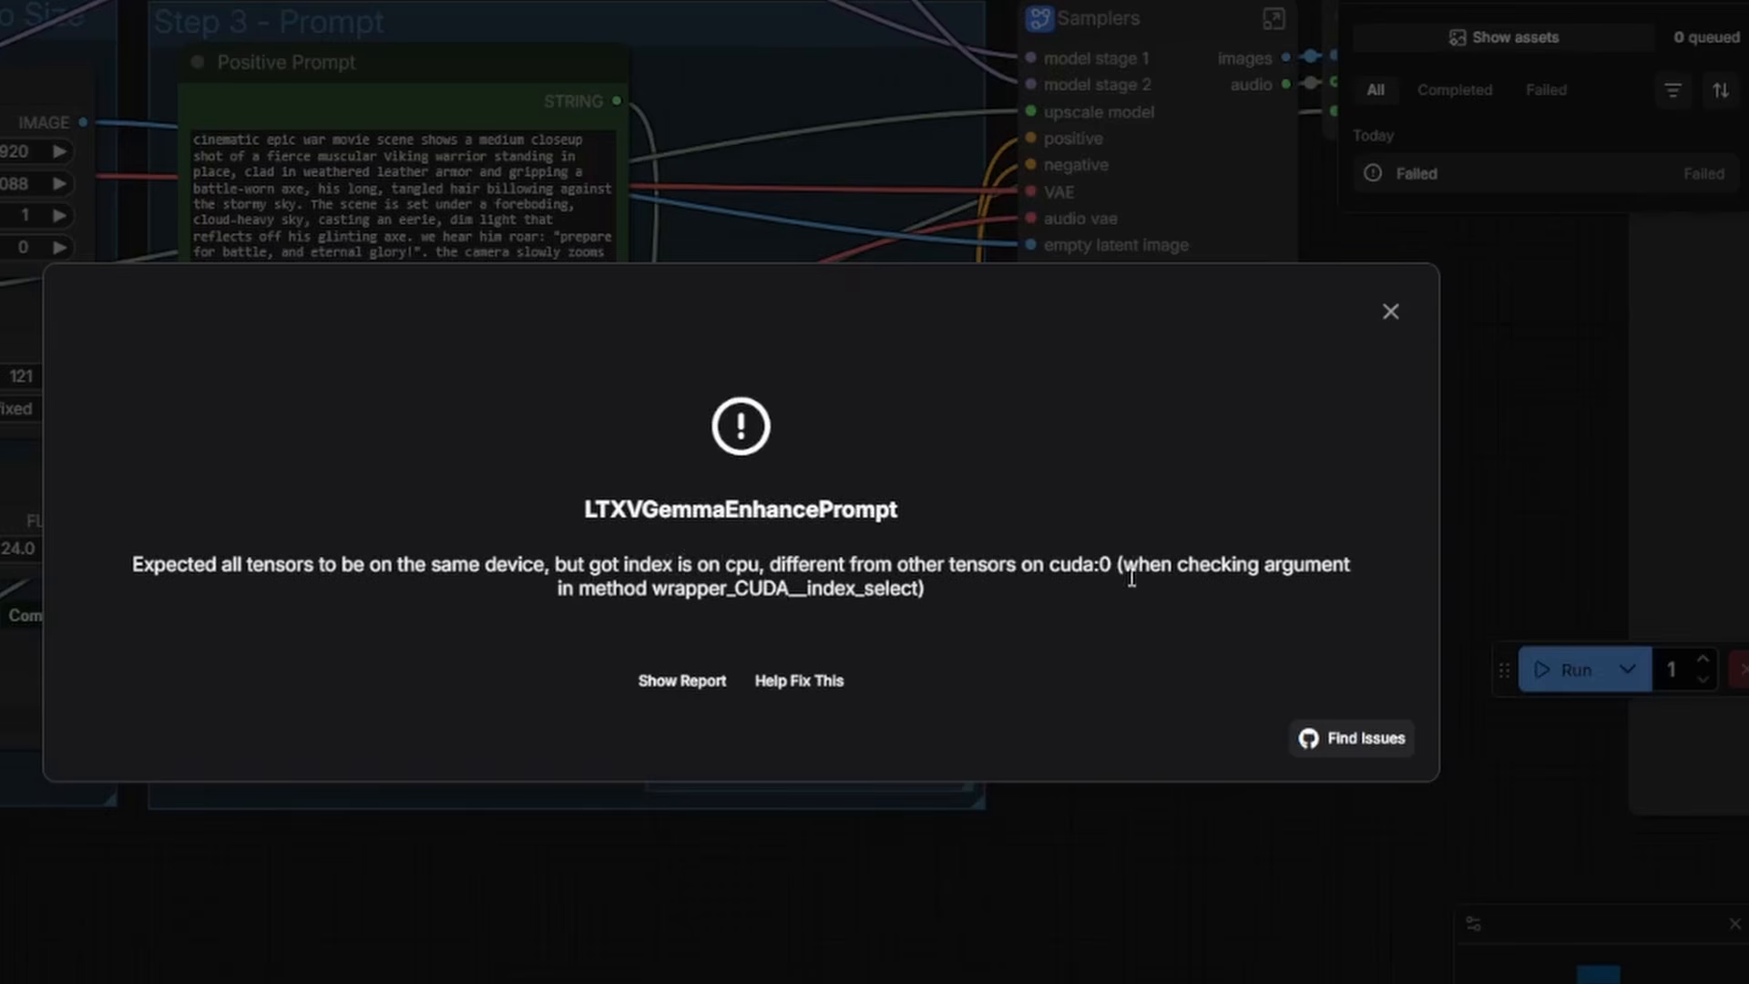
click(1390, 311)
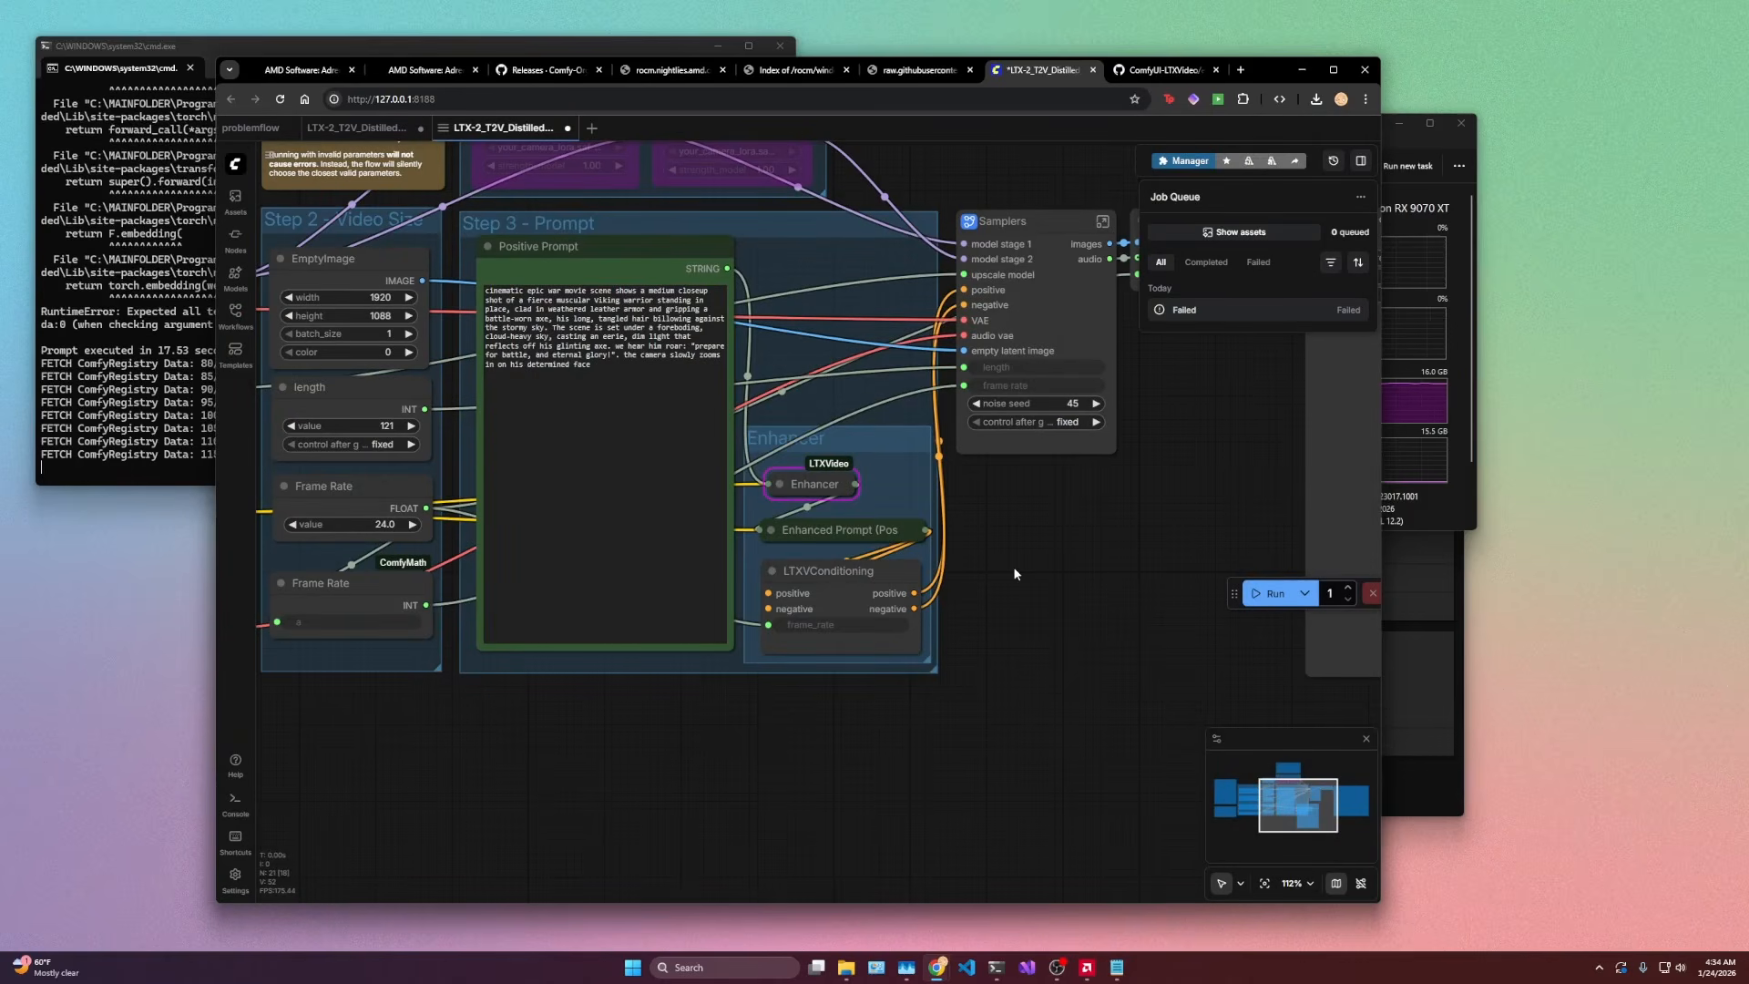
scroll(1019, 565, left, 5)
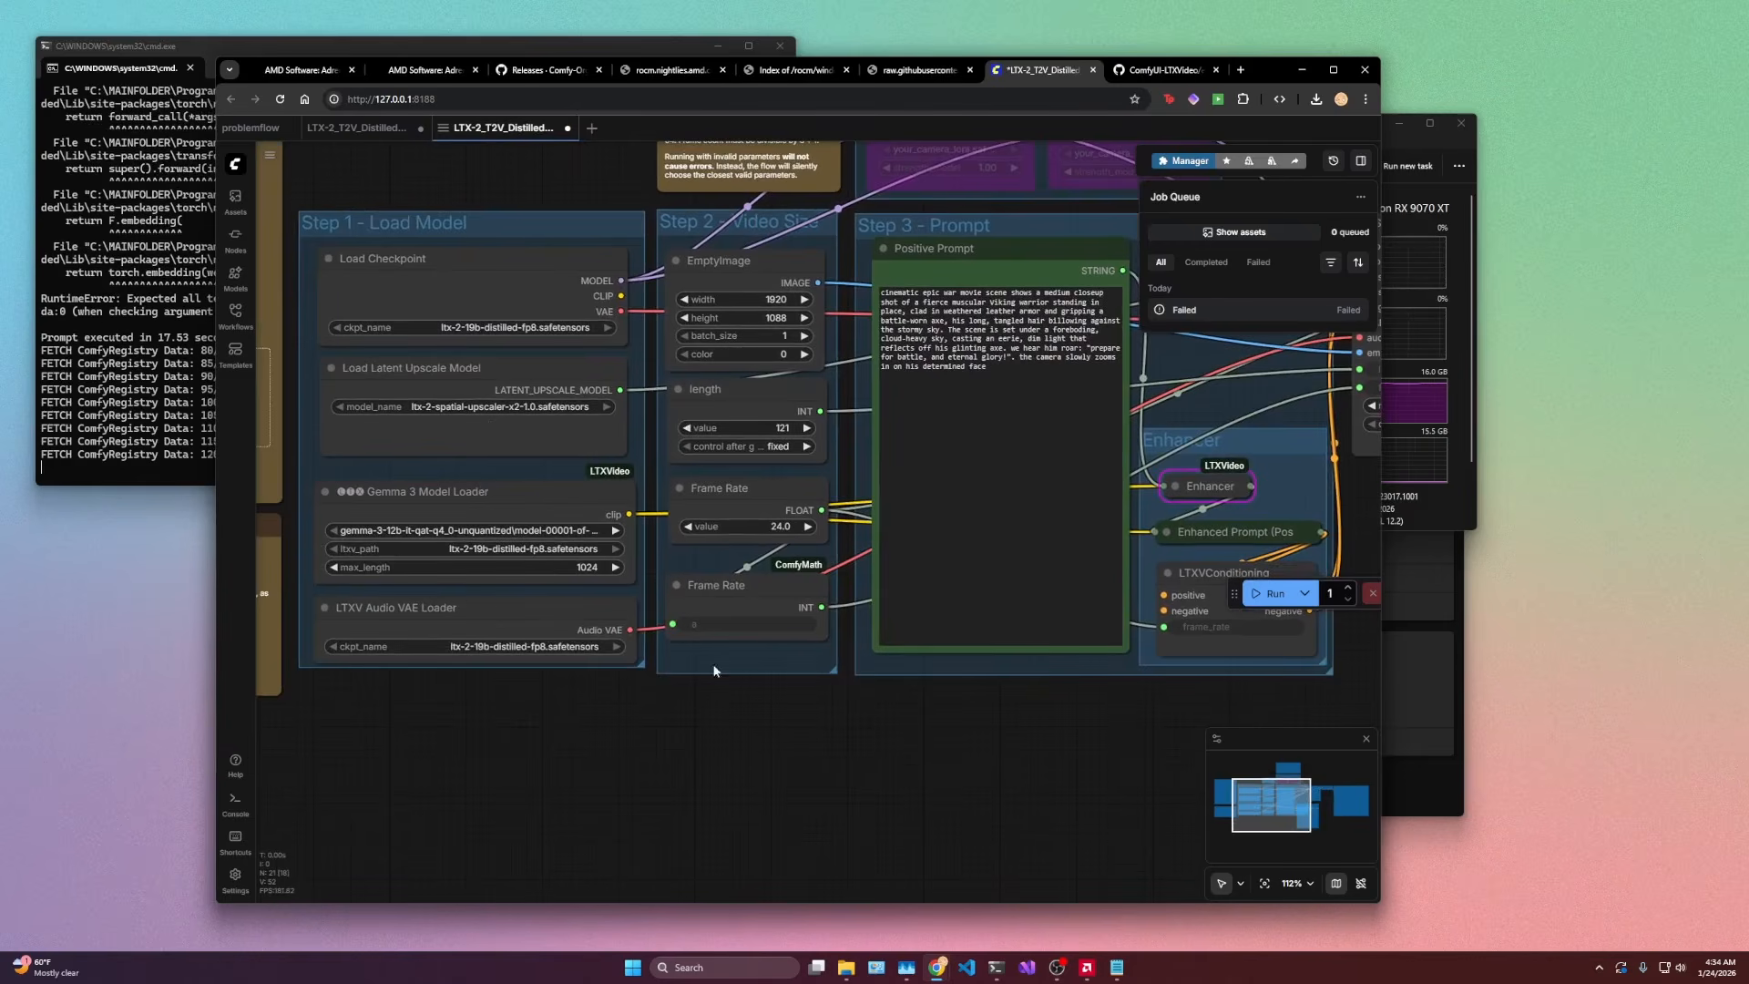
Step: Look over the workflow from the model loaders through the prompt group to the Samplers and Save Video nodes
drag(851, 685, 654, 696)
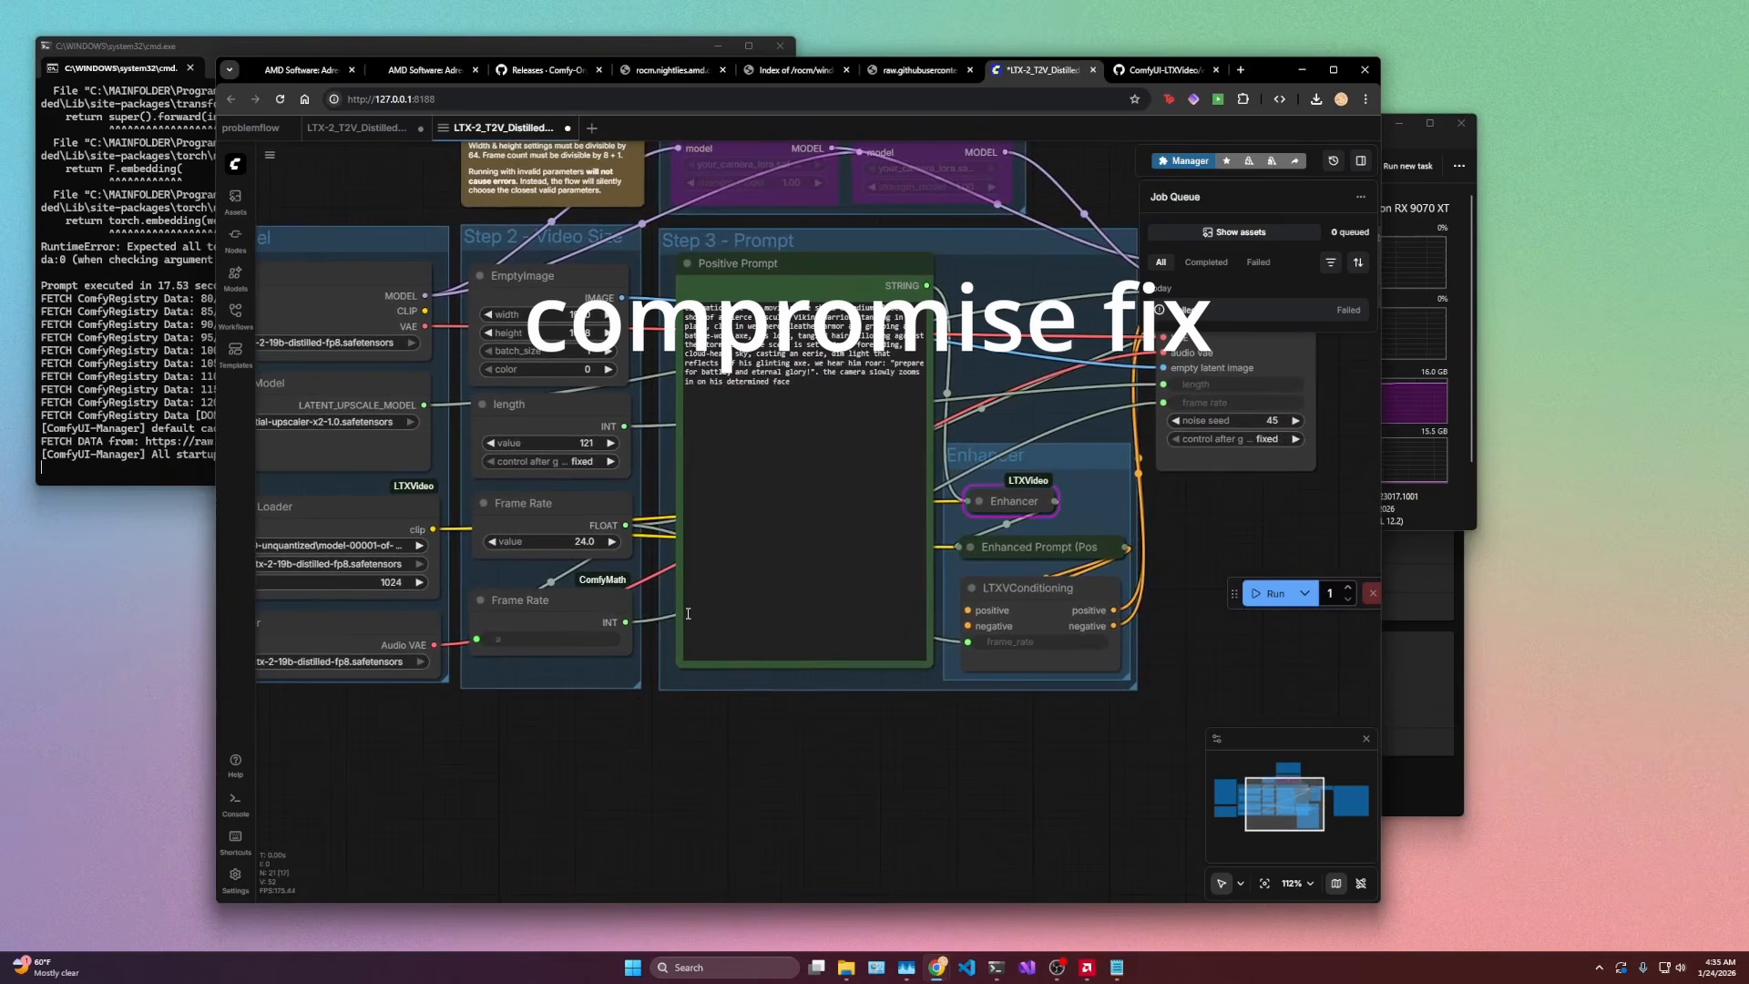
drag(820, 695, 1069, 706)
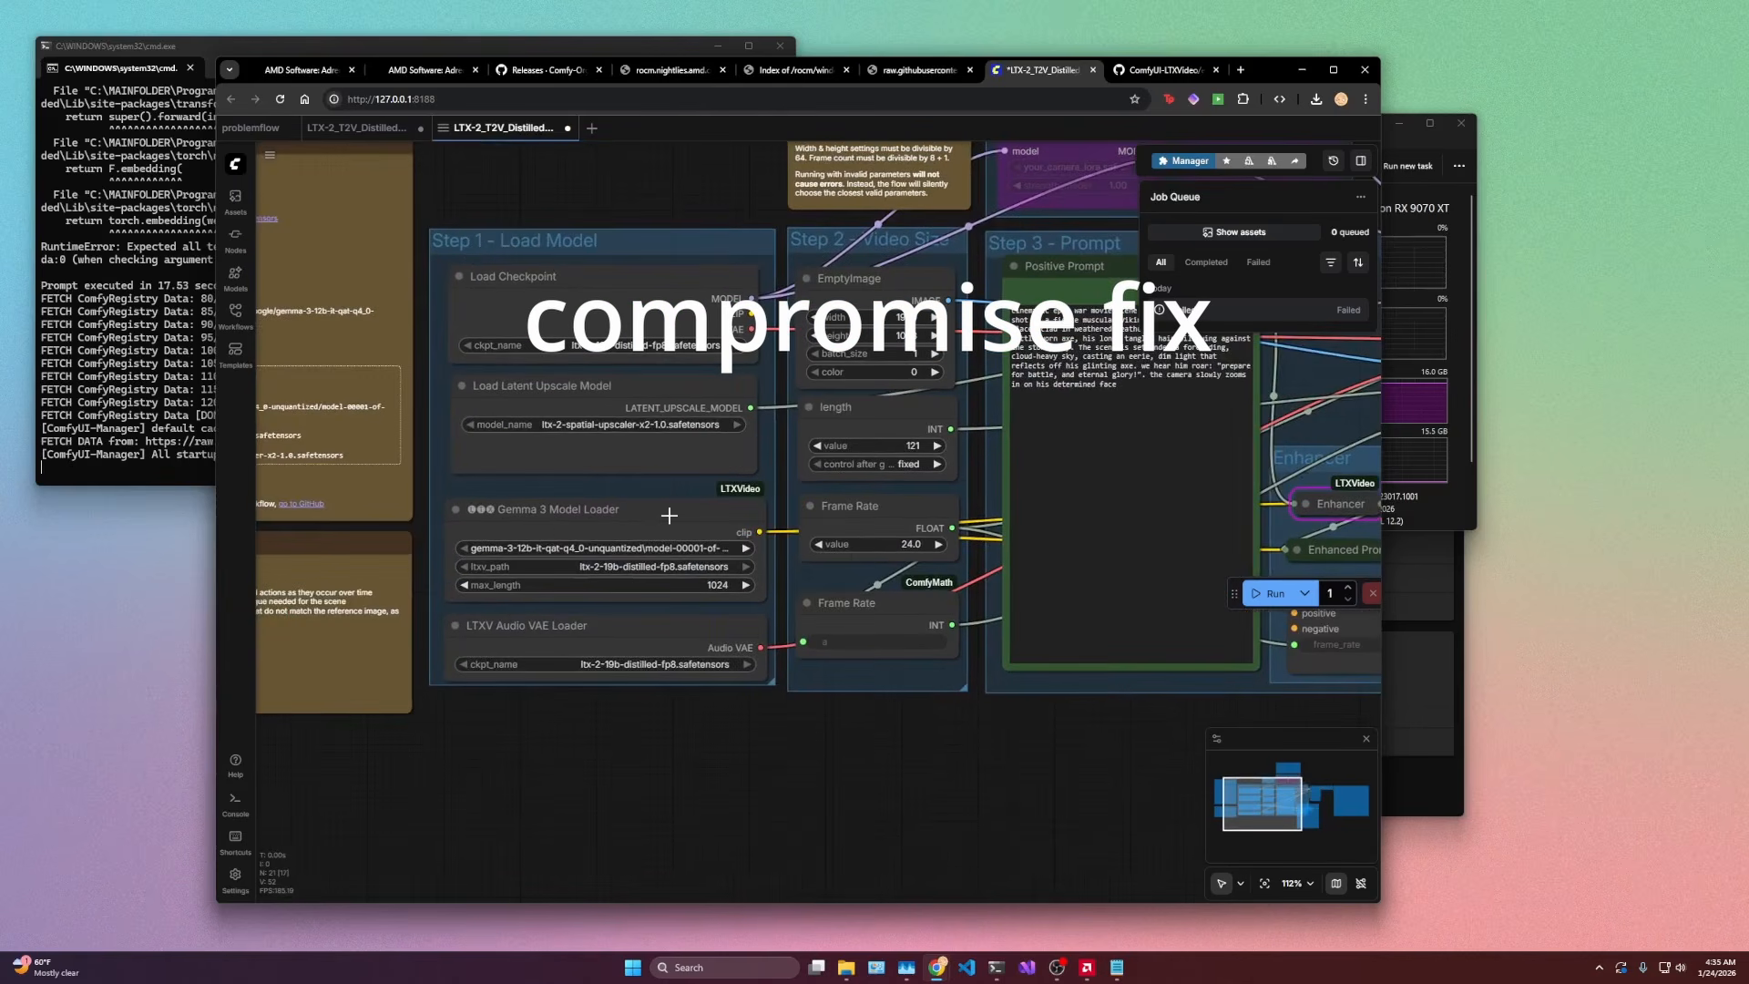
drag(669, 513, 667, 506)
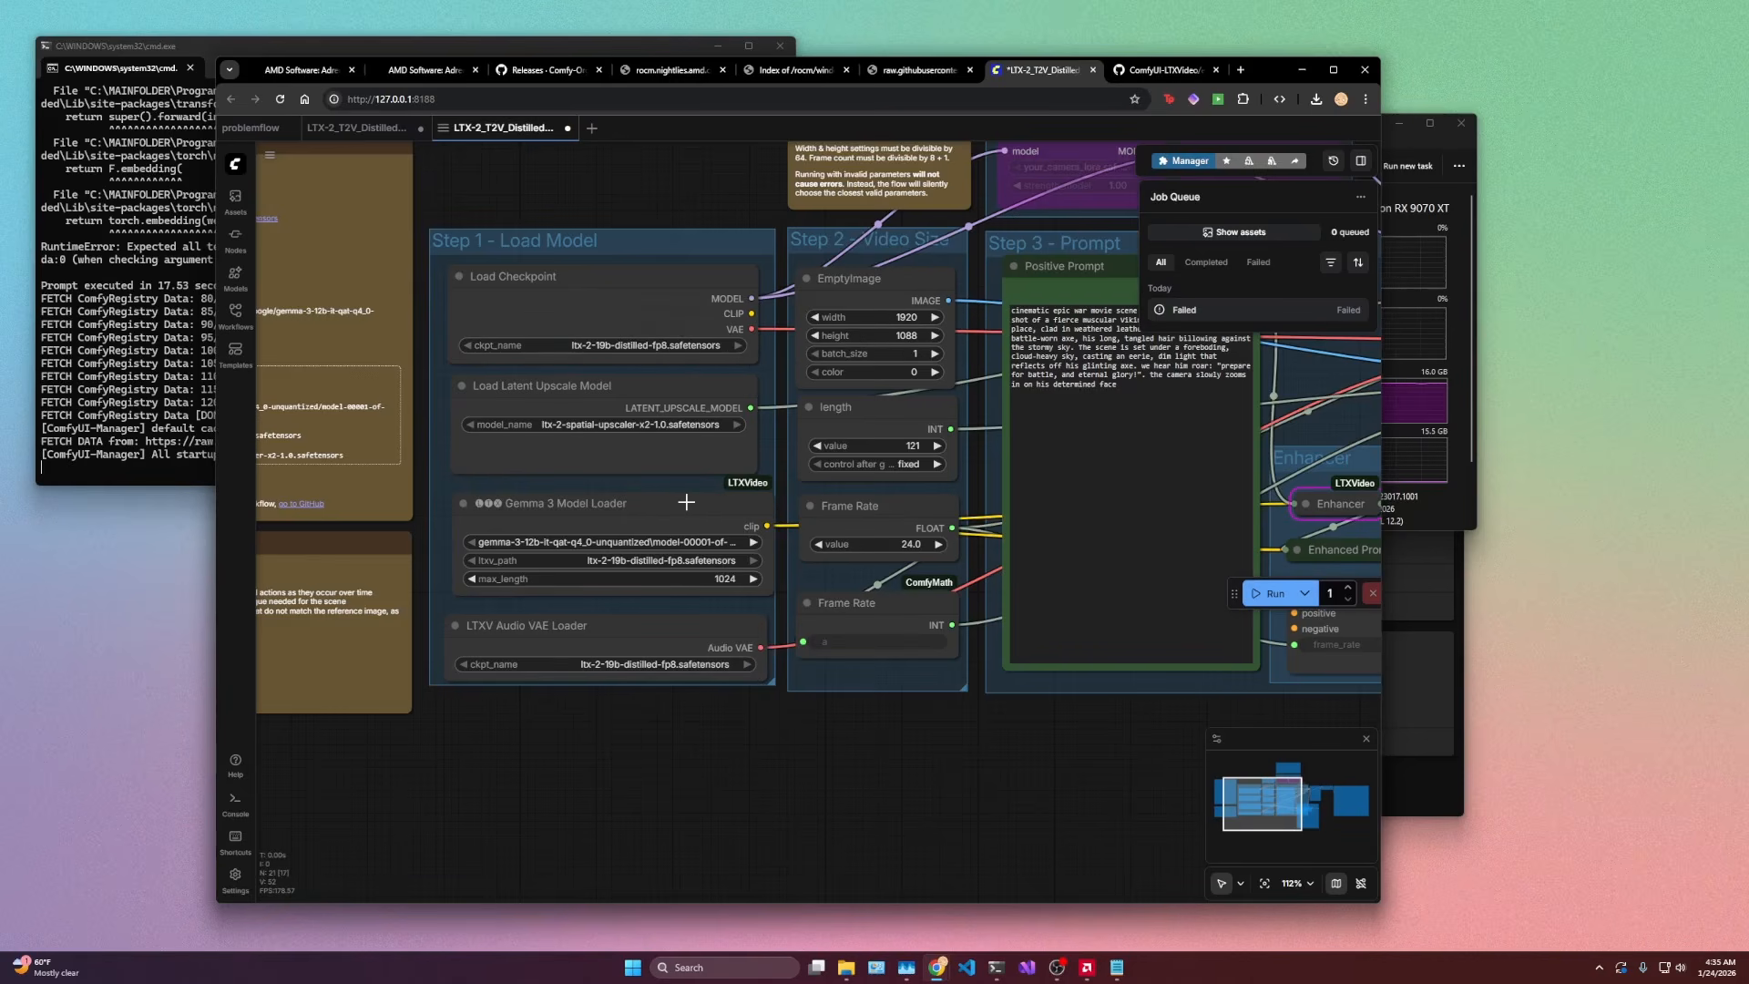
drag(1051, 720, 682, 705)
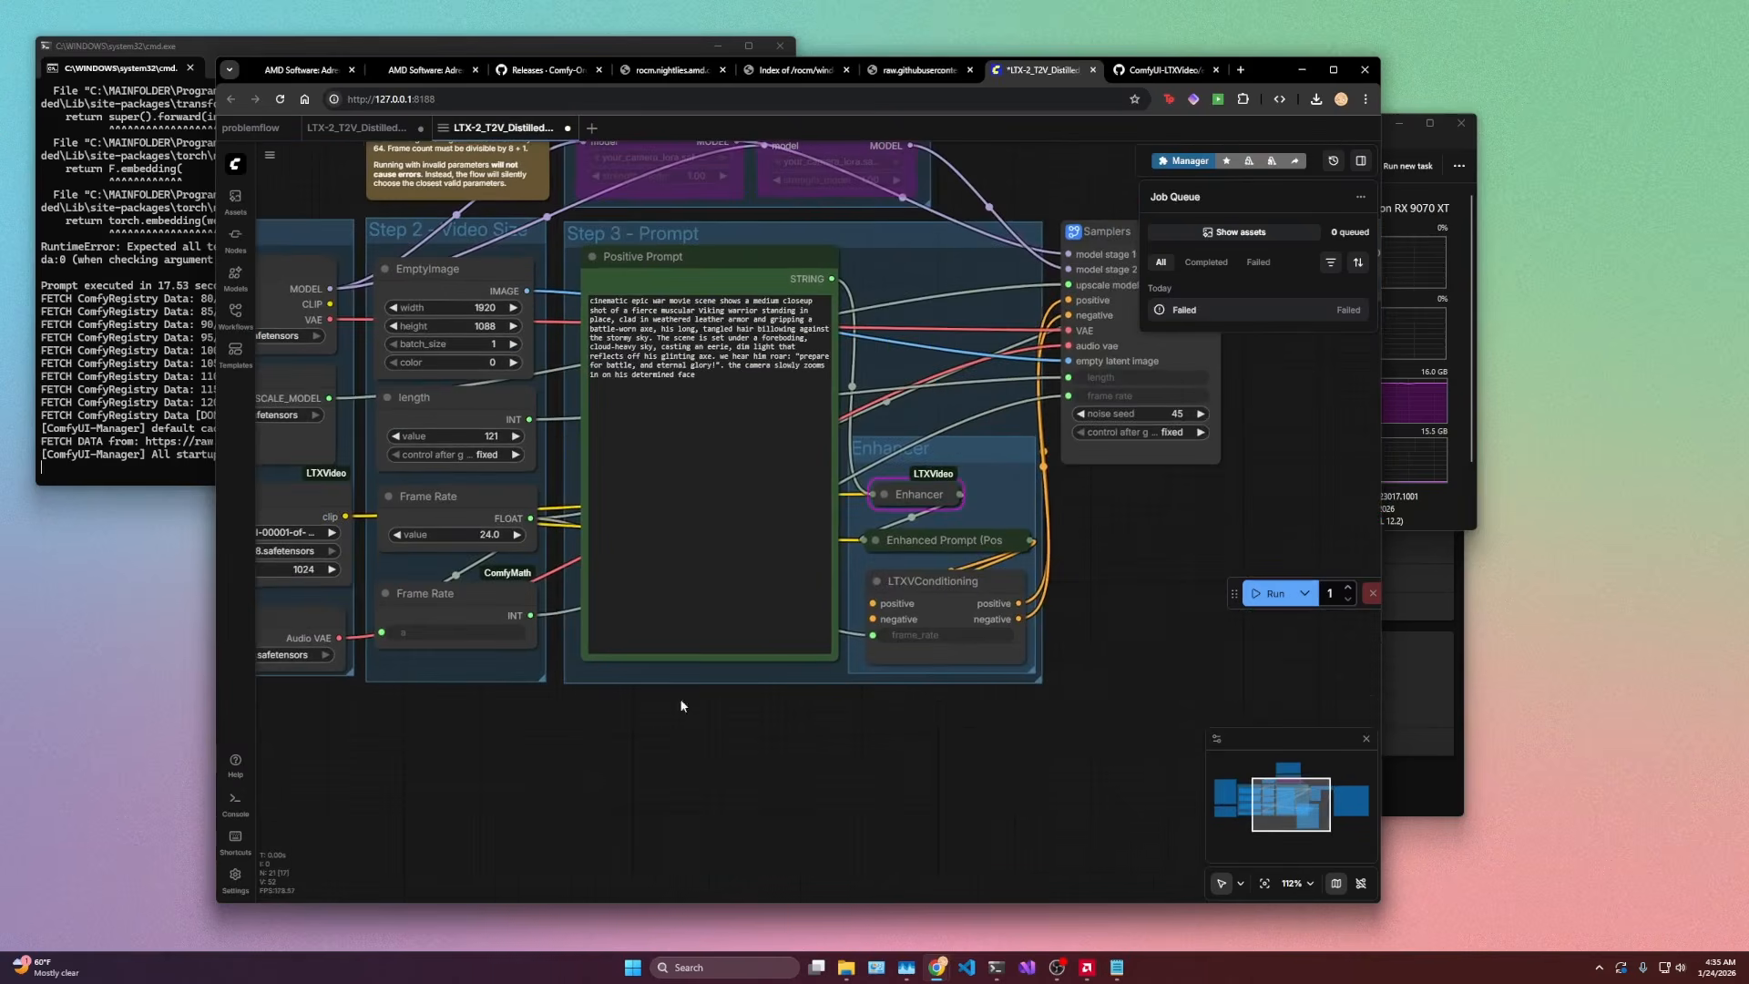
scroll(938, 702, right, 5)
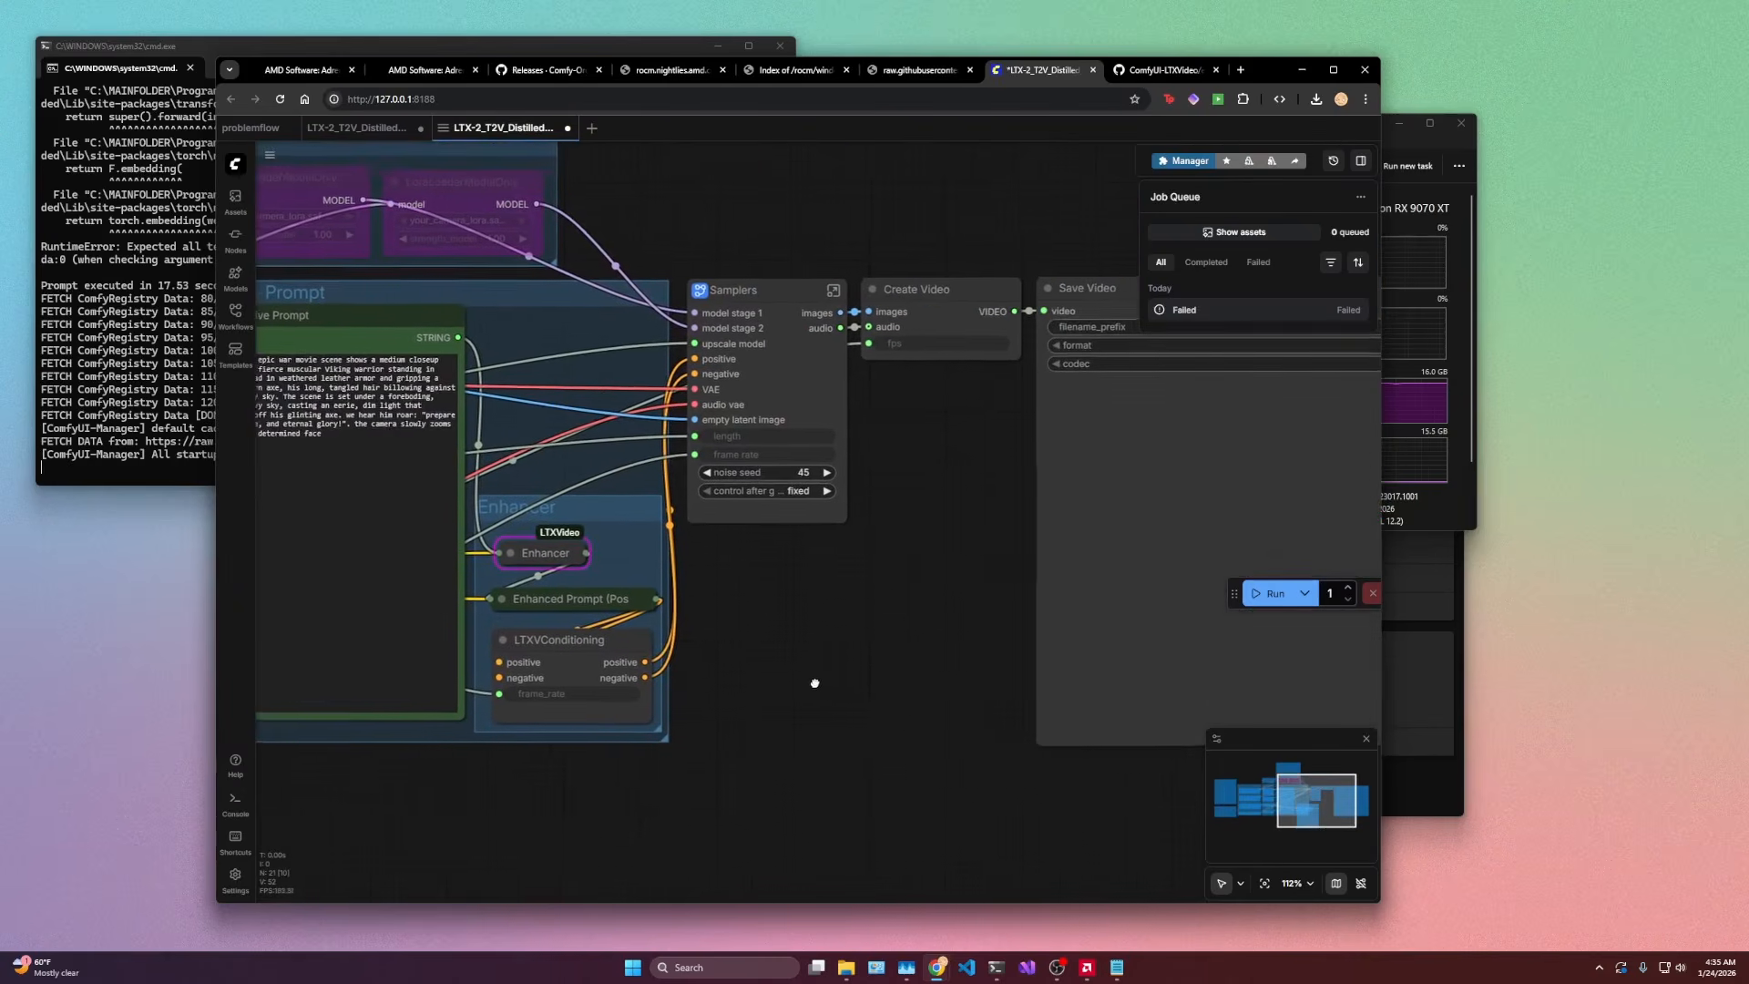
scroll(813, 687, left, 15)
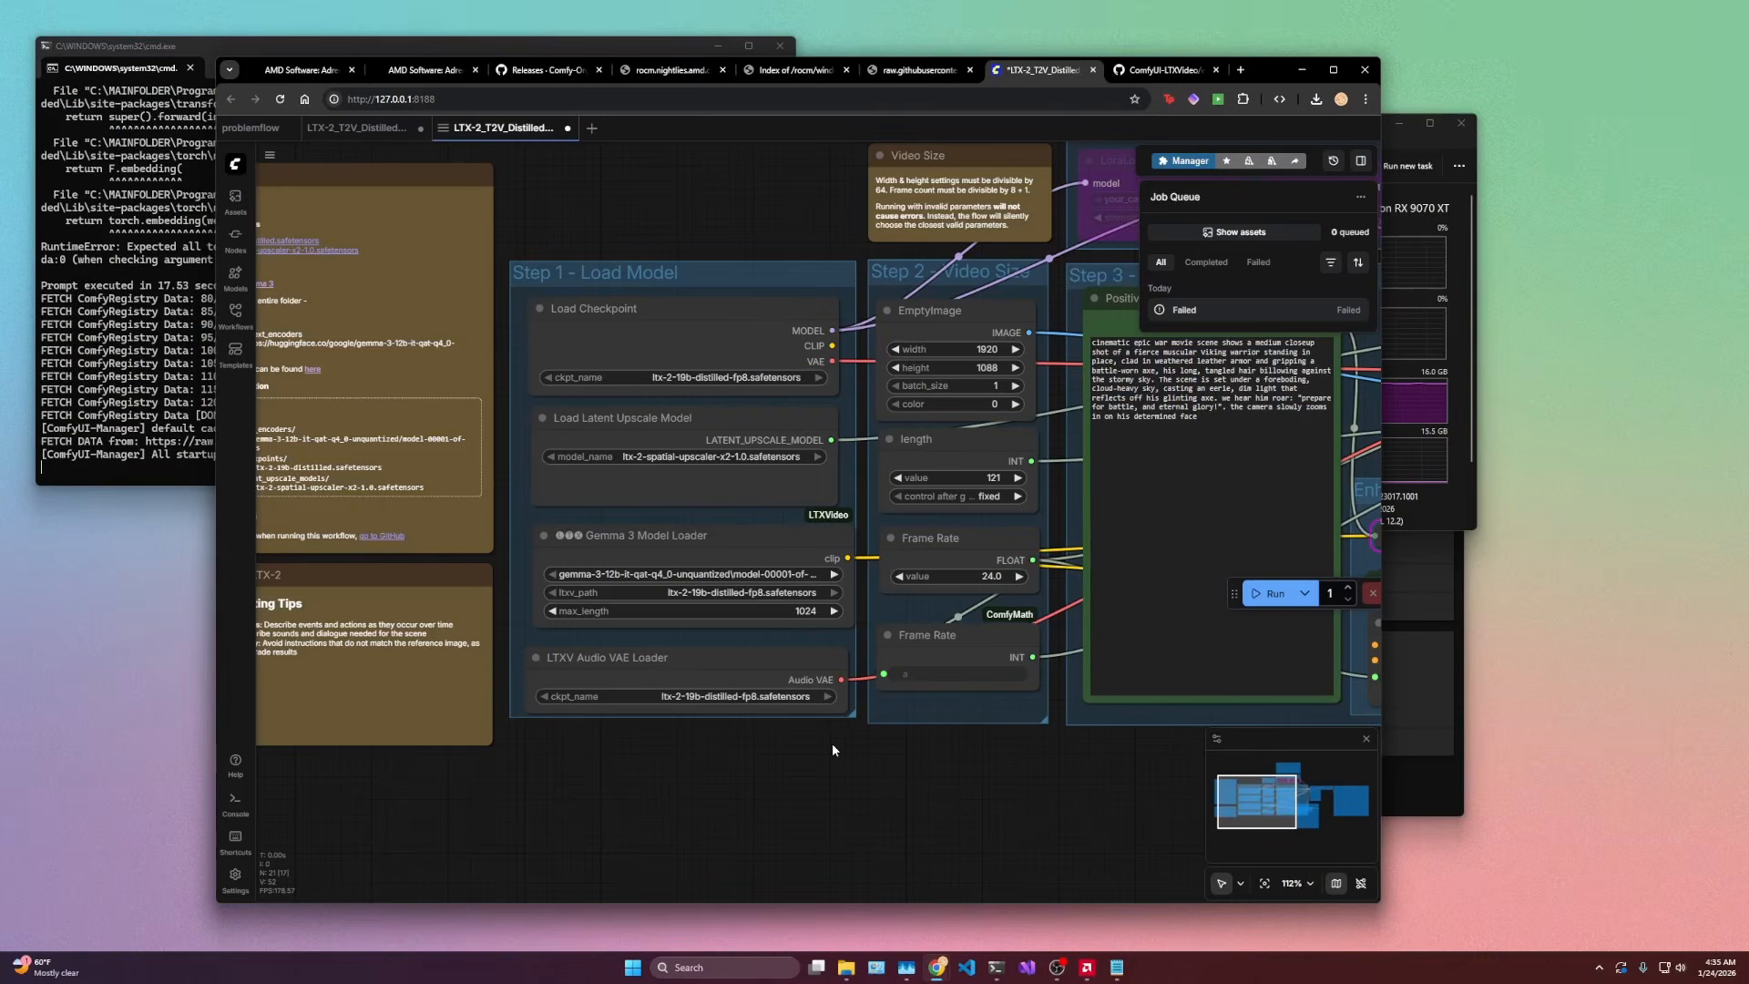
scroll(883, 734, down, 2)
scroll(867, 746, up, 3)
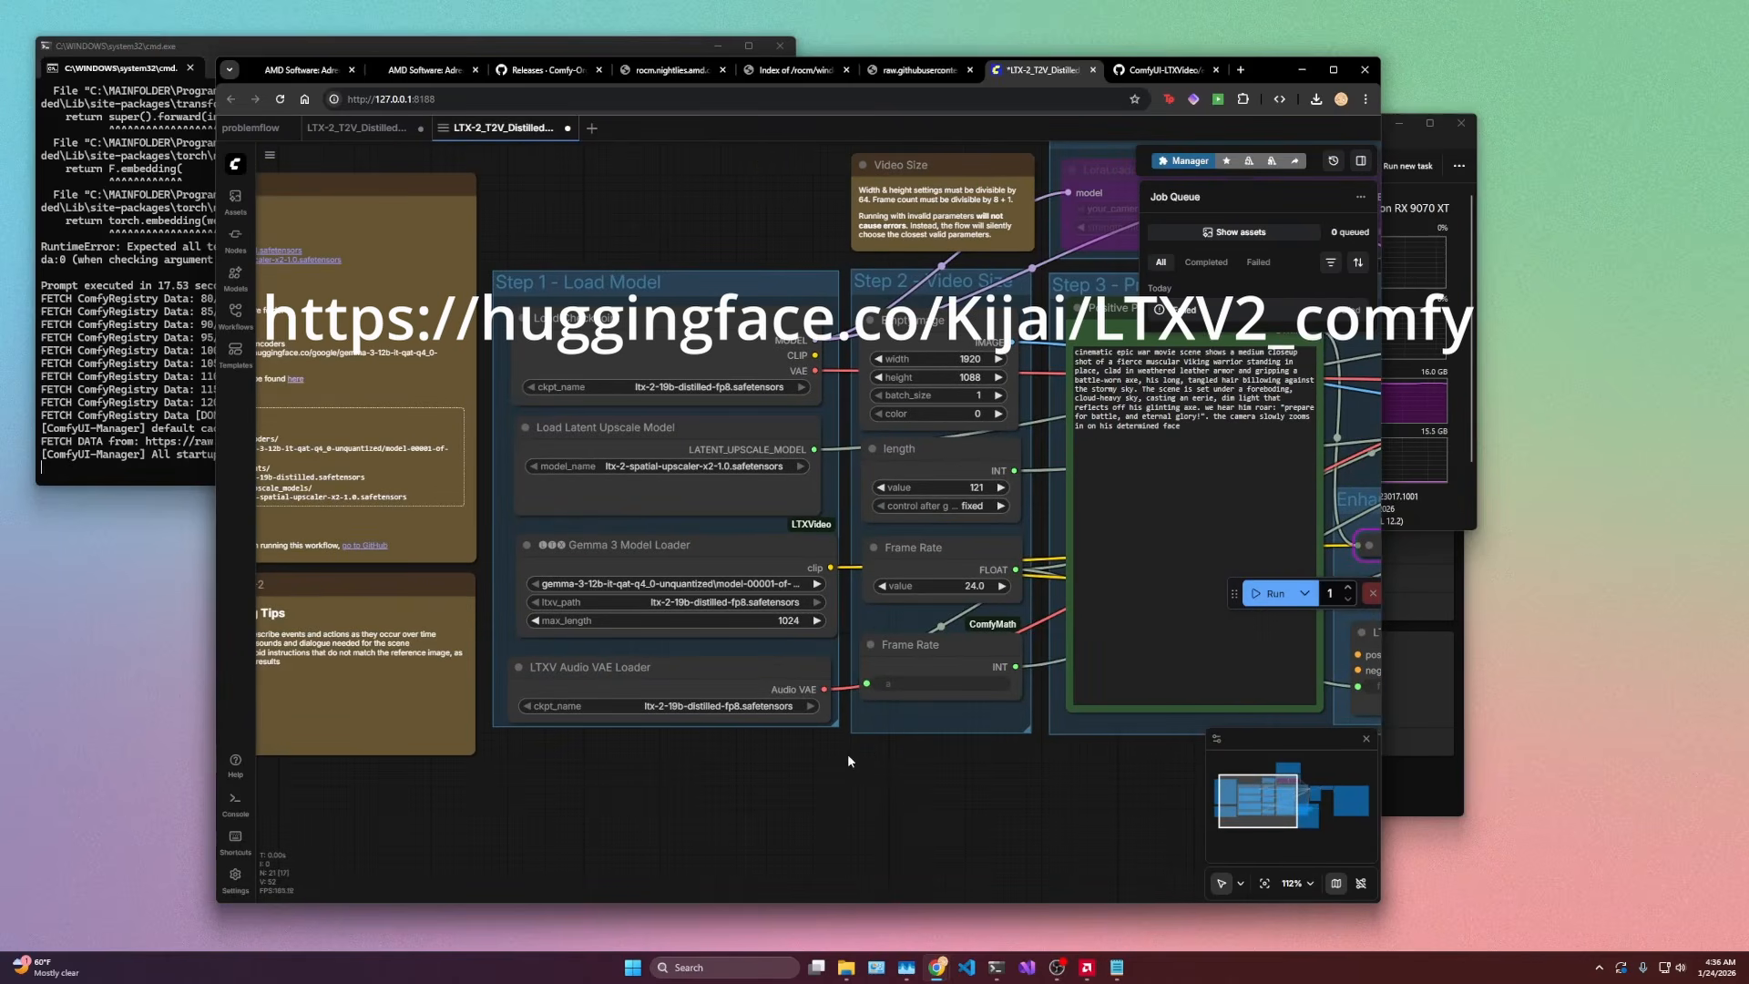
drag(848, 752, 752, 762)
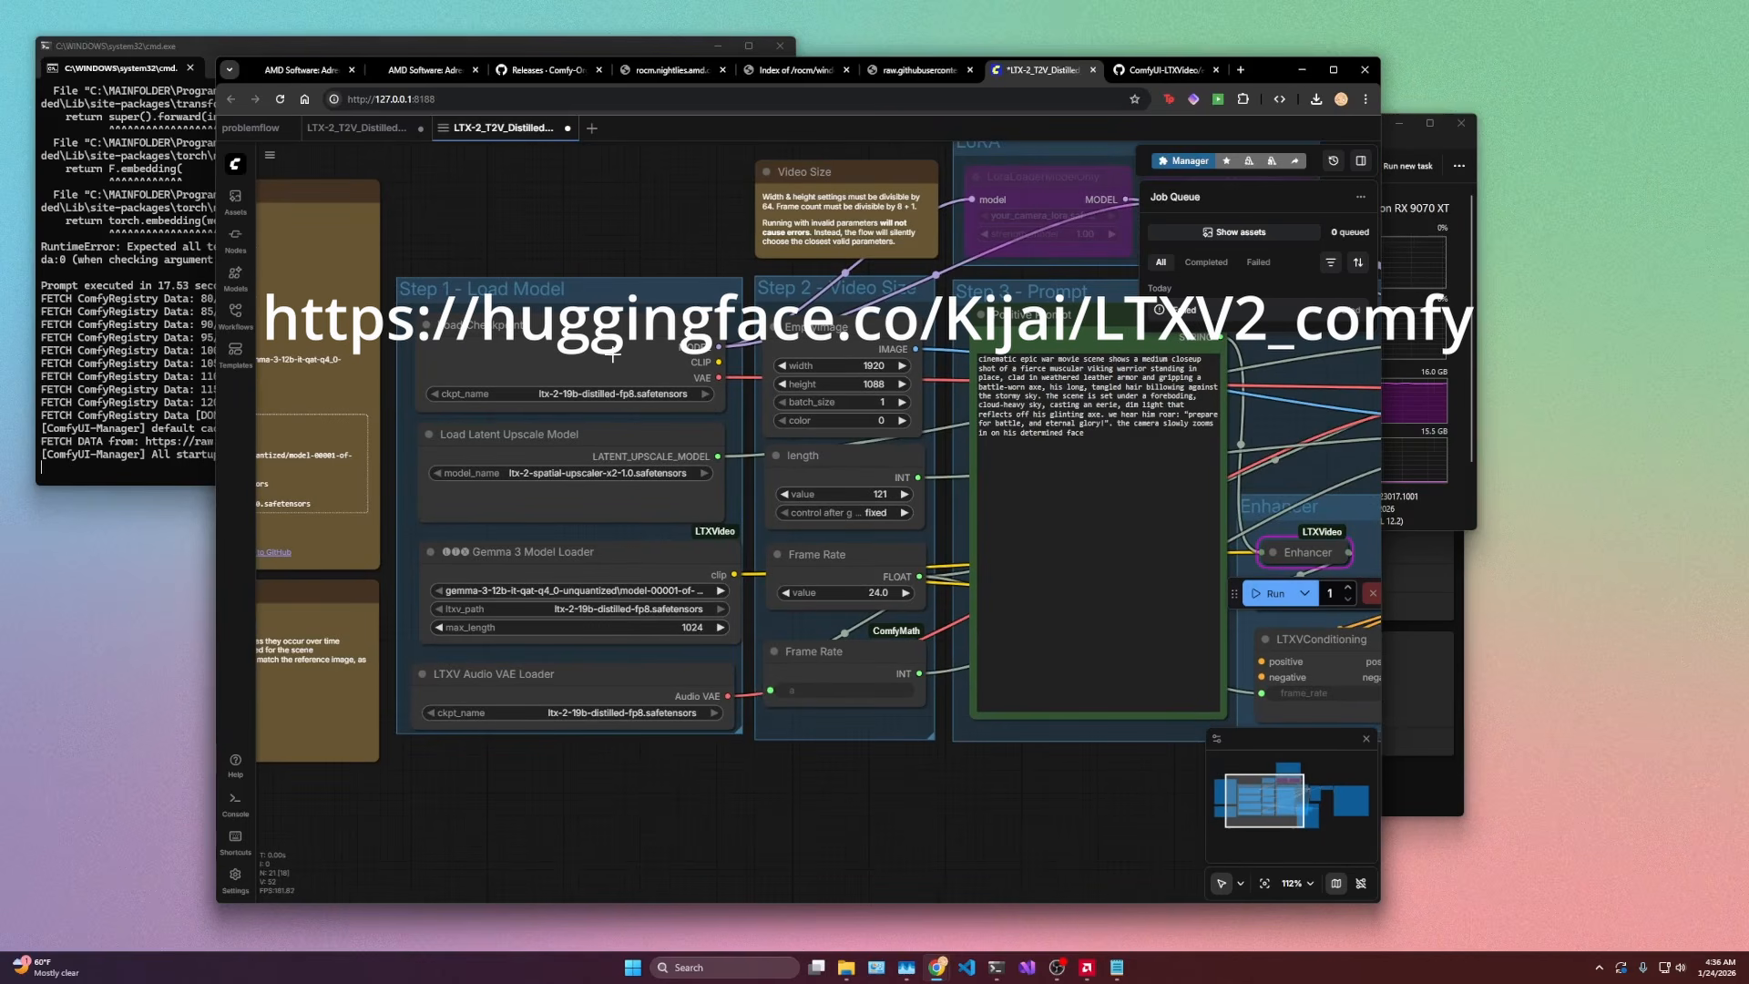
Step: Examine the Load Checkpoint node, the text encoder files offered in the Gemma 3 Model Loader, and the video size settings
drag(482, 325, 491, 318)
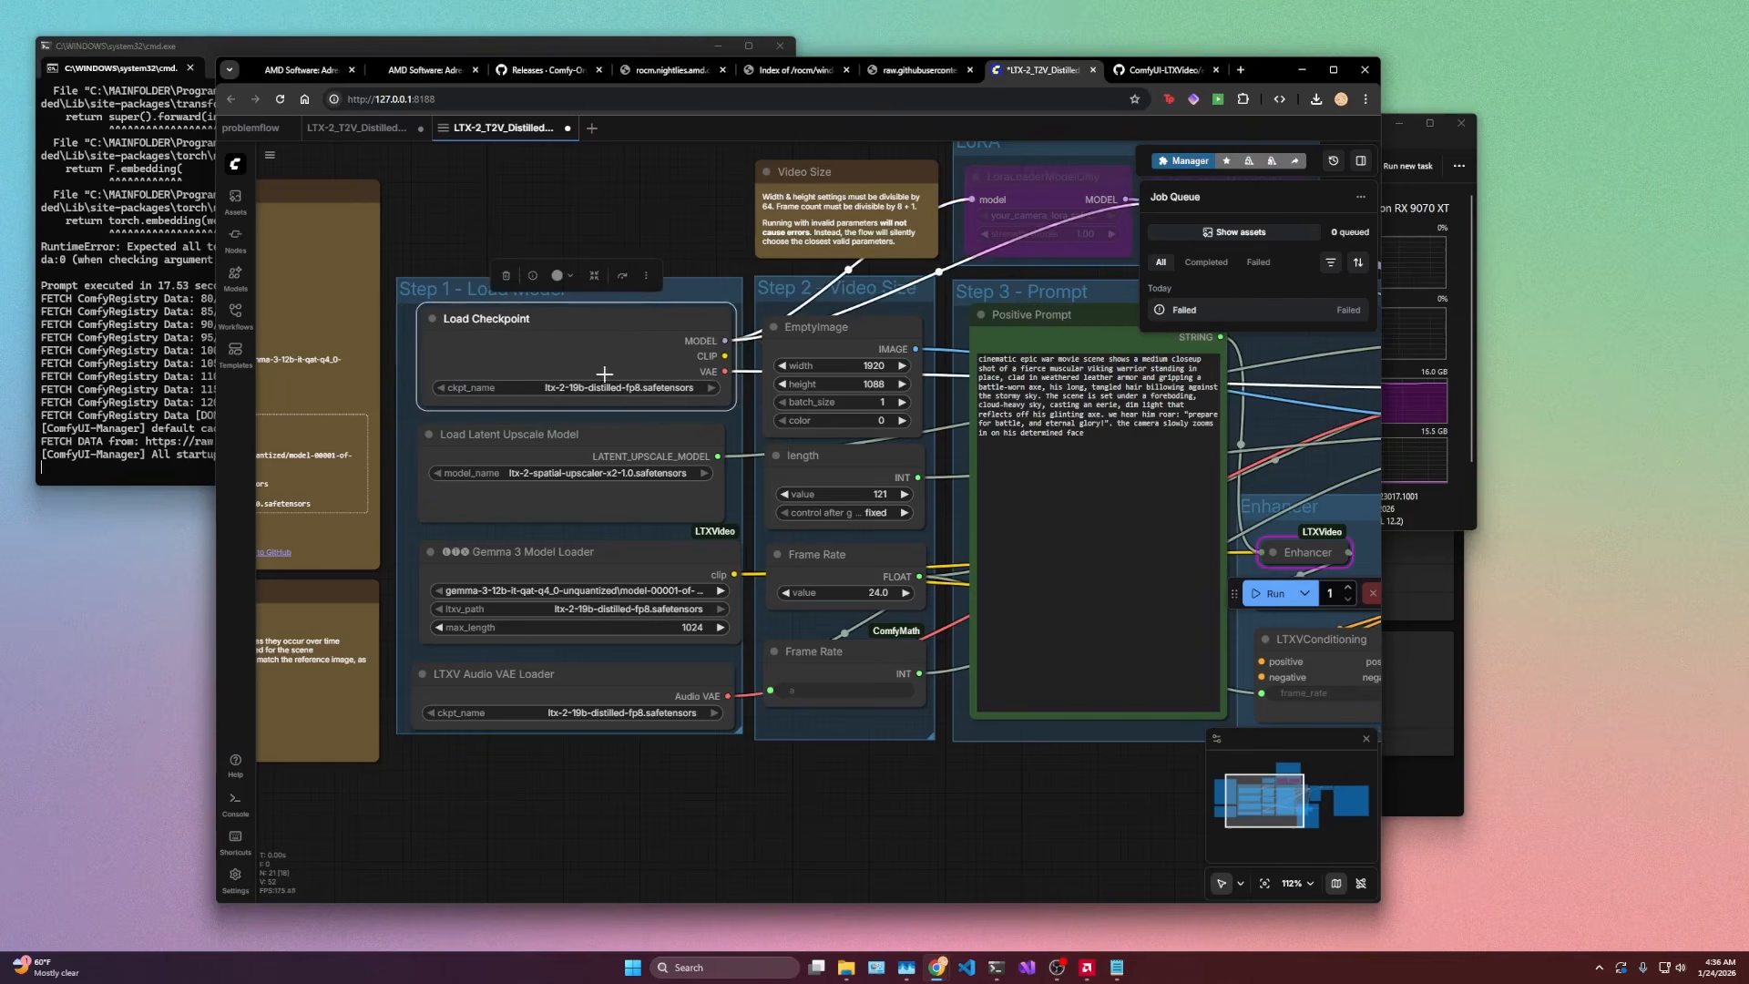
drag(647, 332, 631, 327)
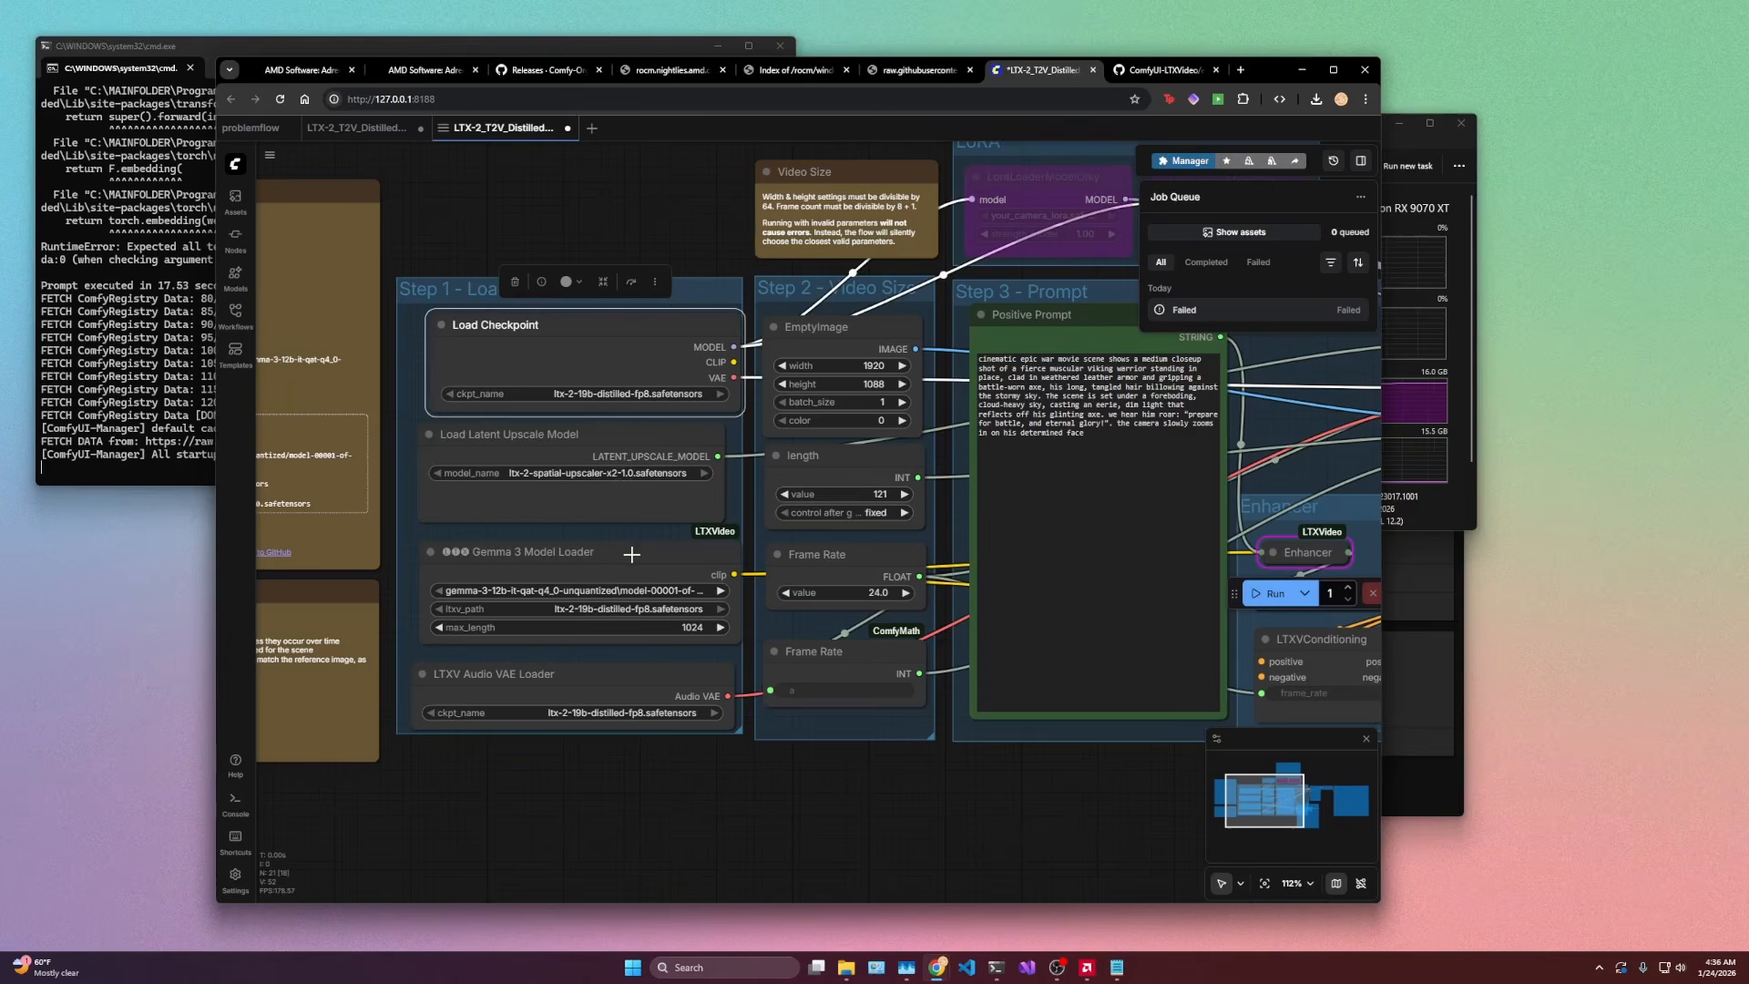
drag(631, 554, 611, 552)
click(638, 590)
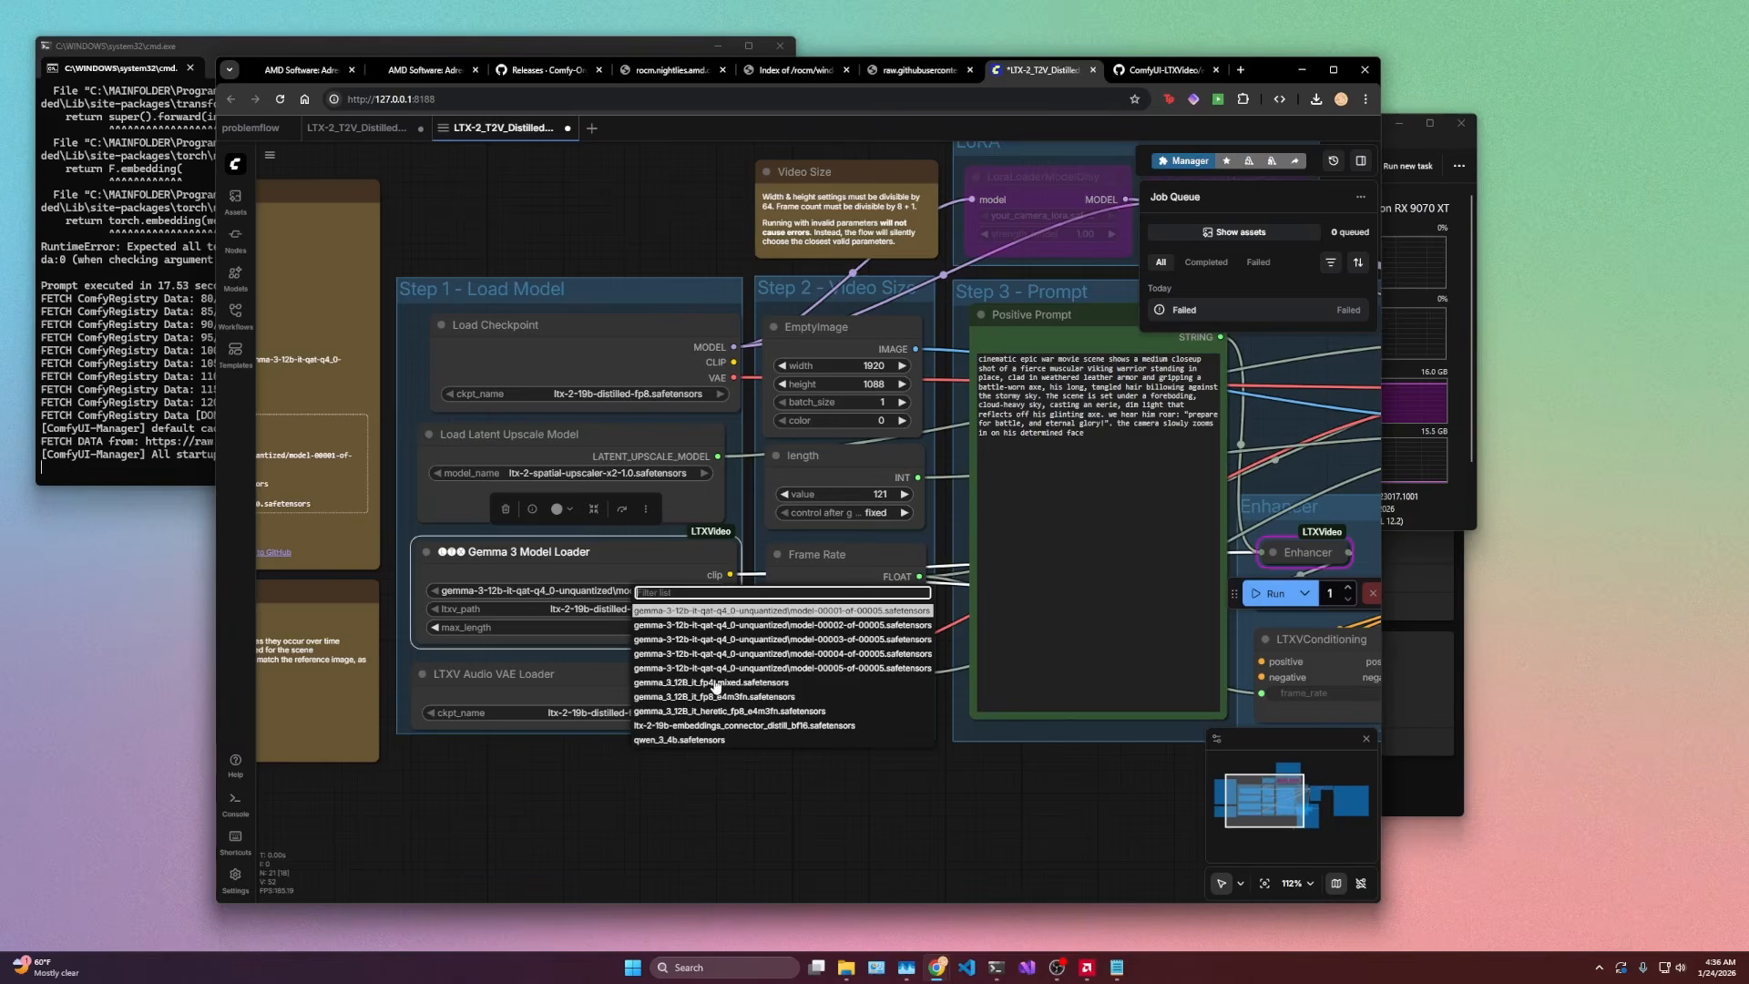
drag(703, 532, 590, 528)
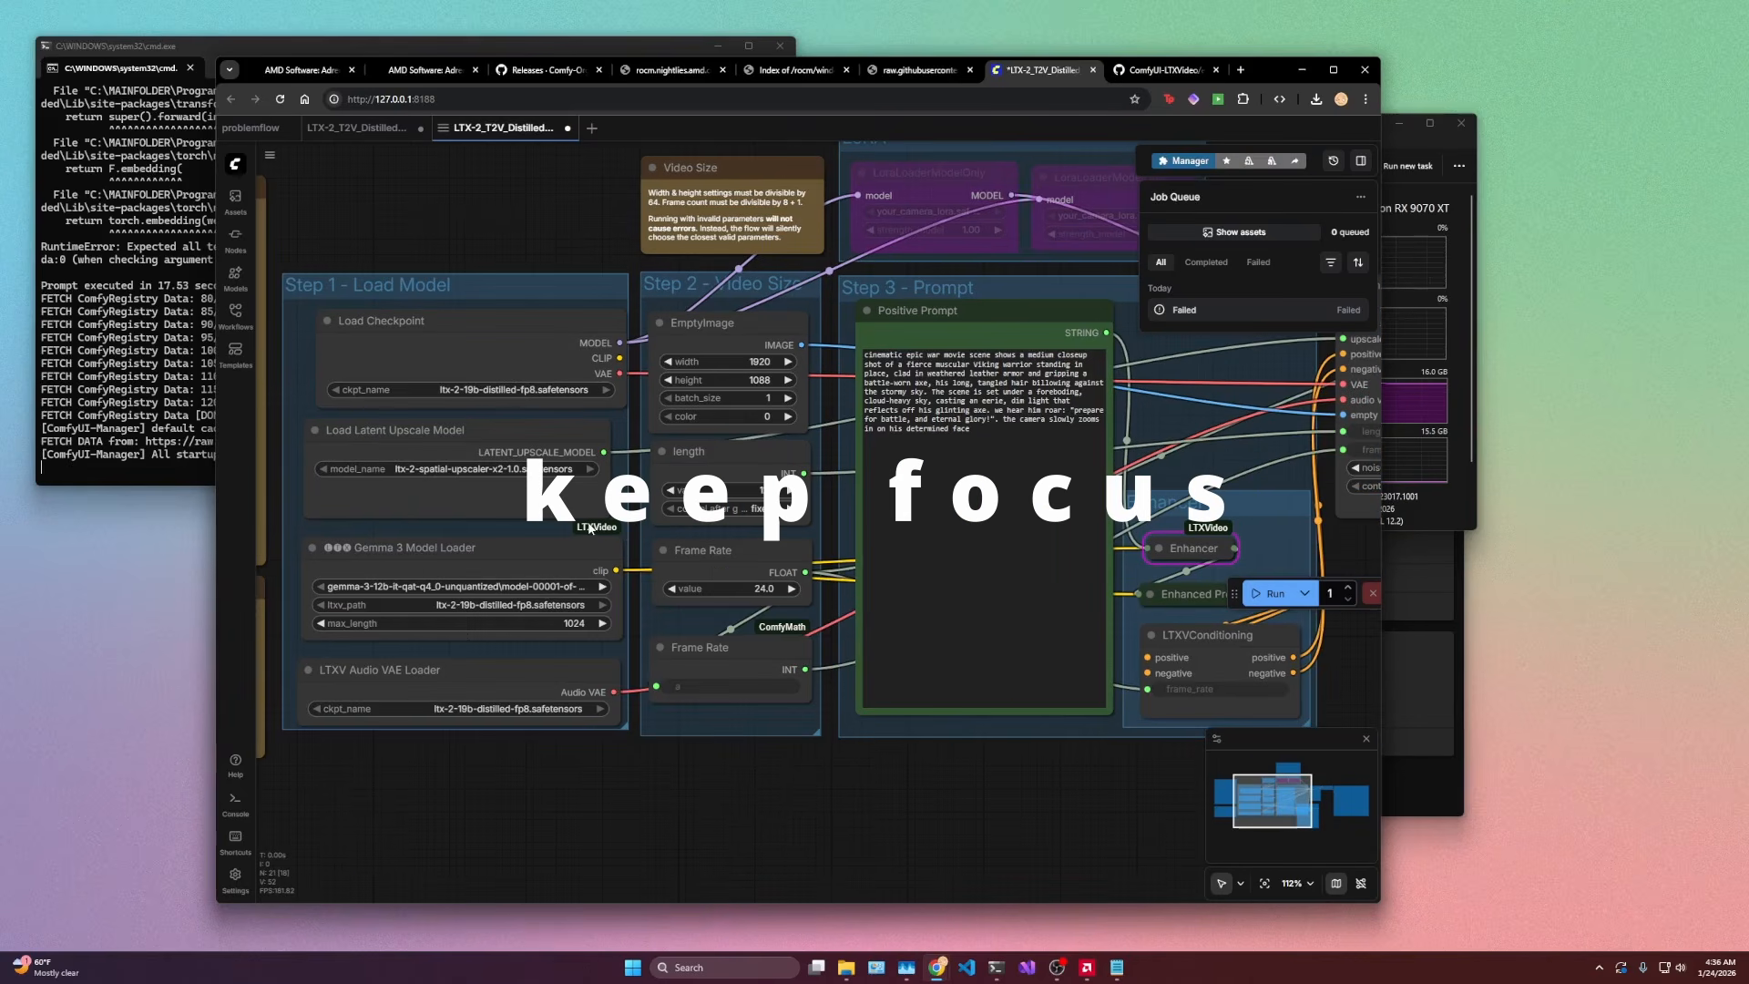
scroll(583, 510, down, 1)
scroll(546, 455, left, 3)
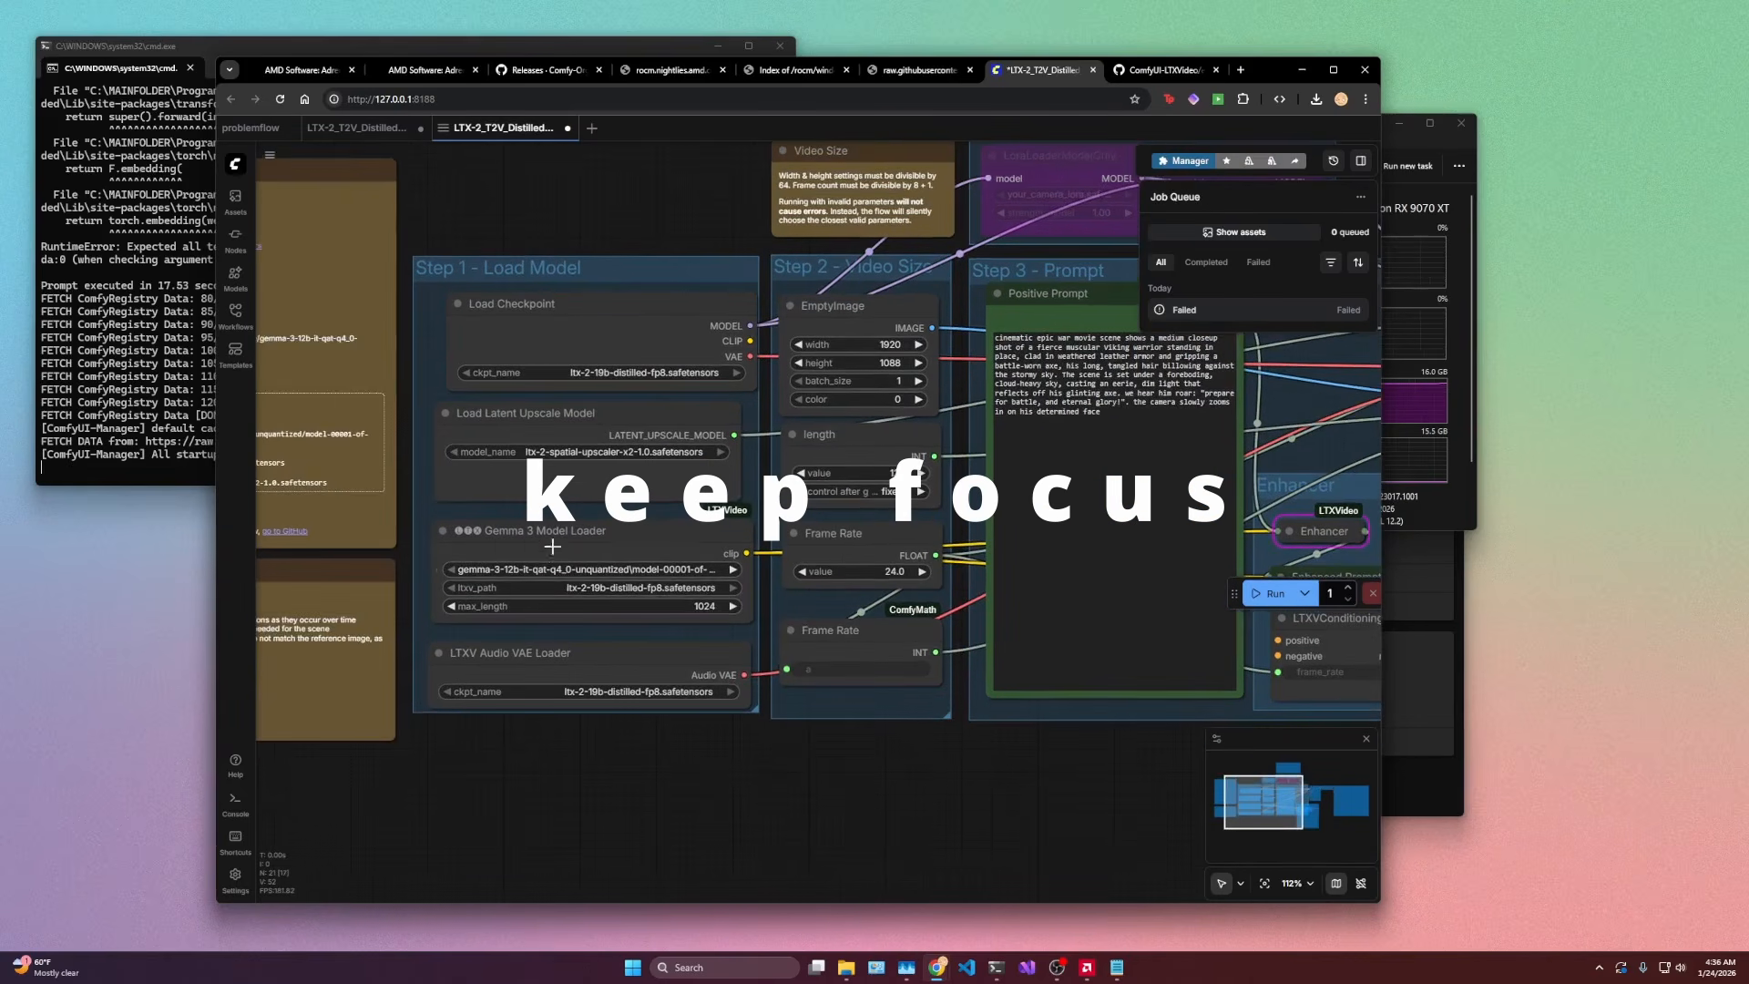
scroll(620, 558, right, 4)
scroll(620, 558, up, 1)
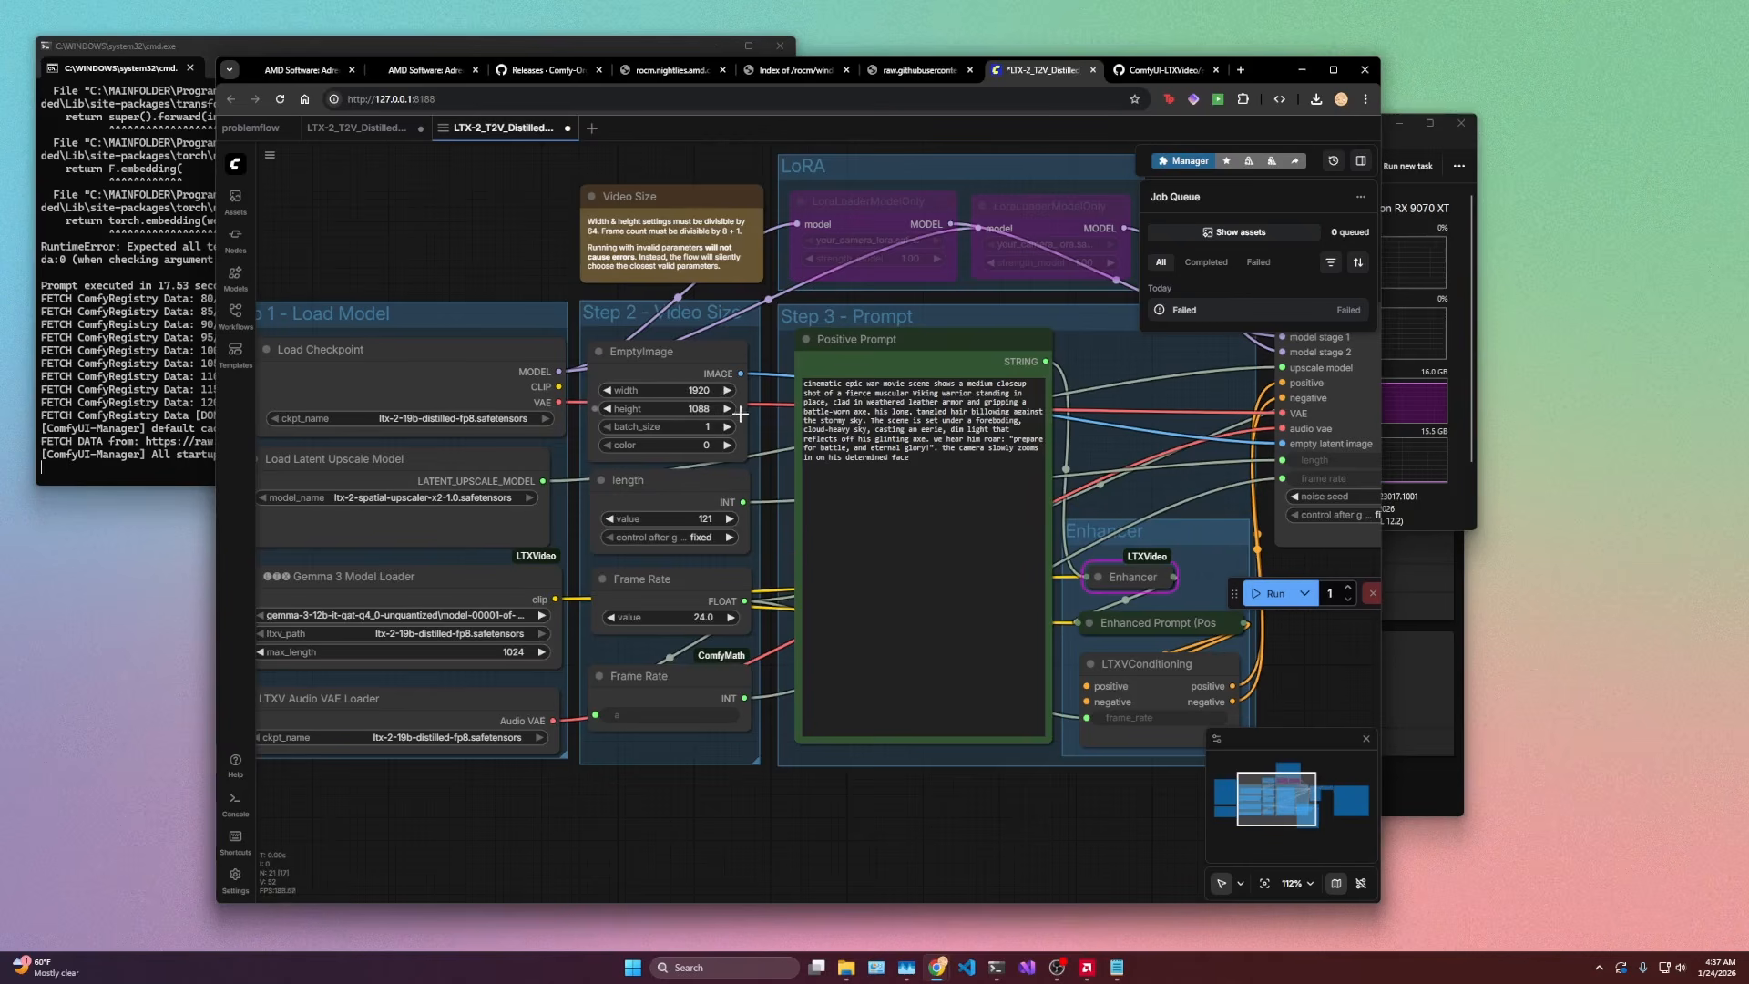
scroll(747, 282, up, 2)
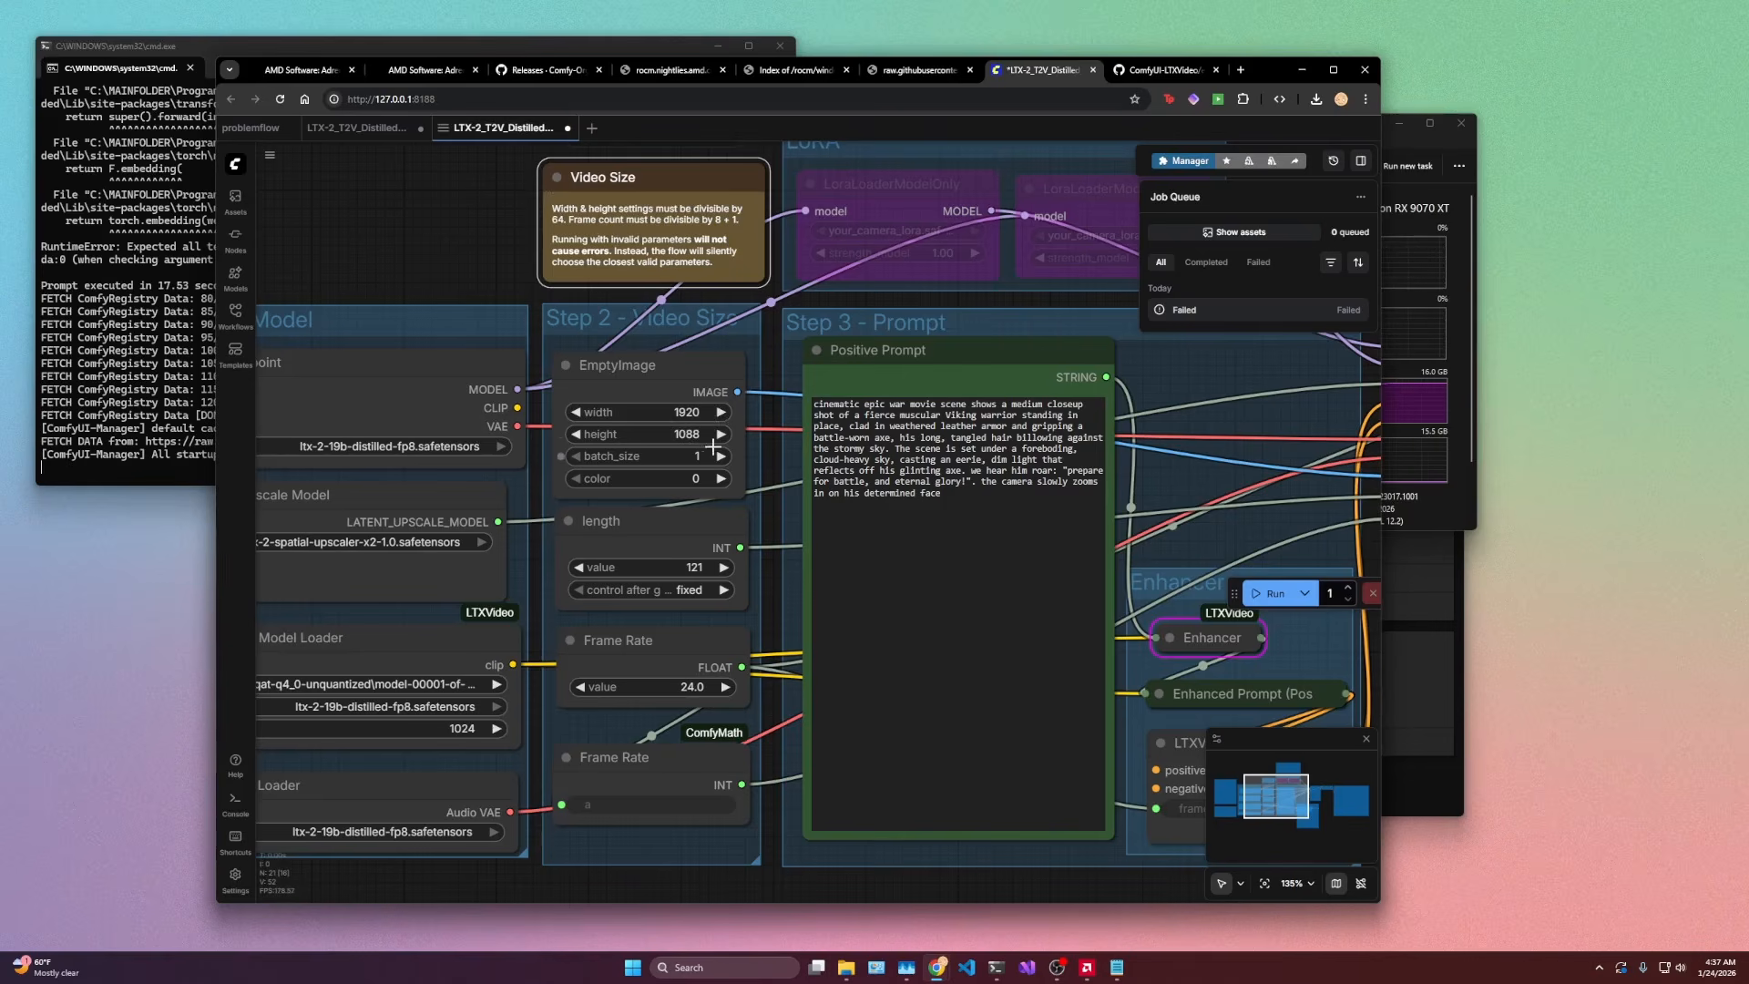
scroll(775, 426, down, 2)
Step: Terminate the ComfyUI batch job in the command window and end the Python process in Task Manager
click(115, 435)
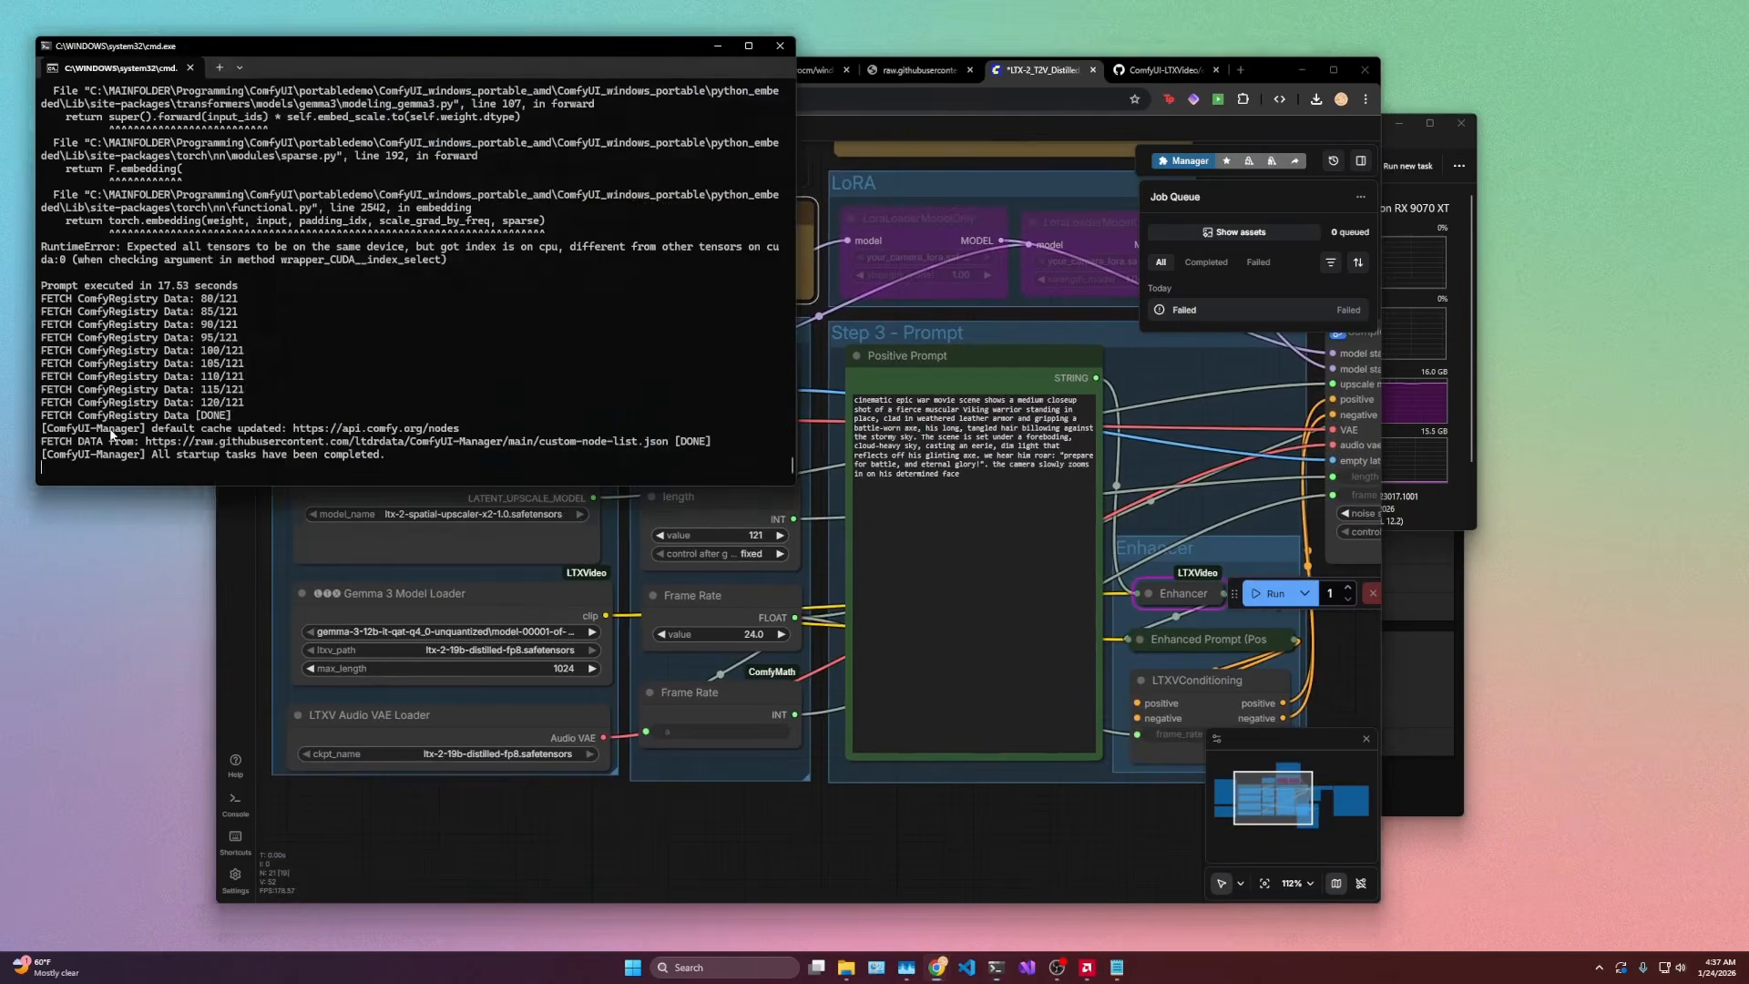
key(ctrl+c)
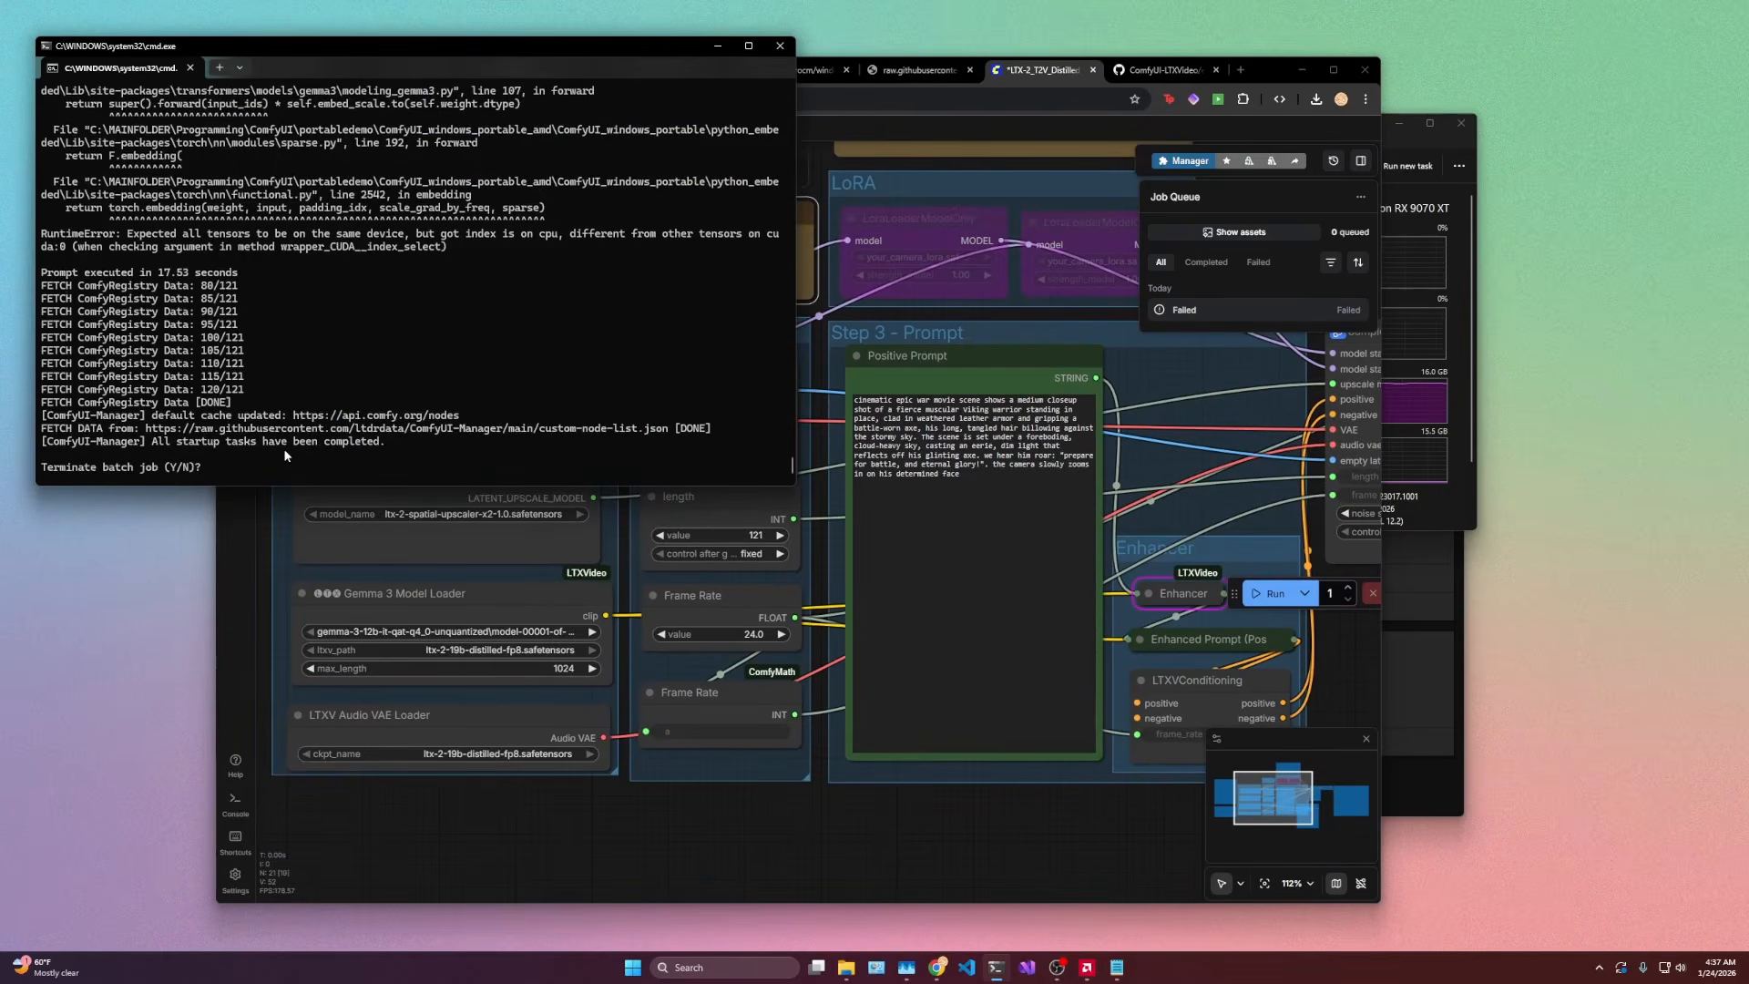
text(y)
key(Return)
key(ctrl+shift+Escape)
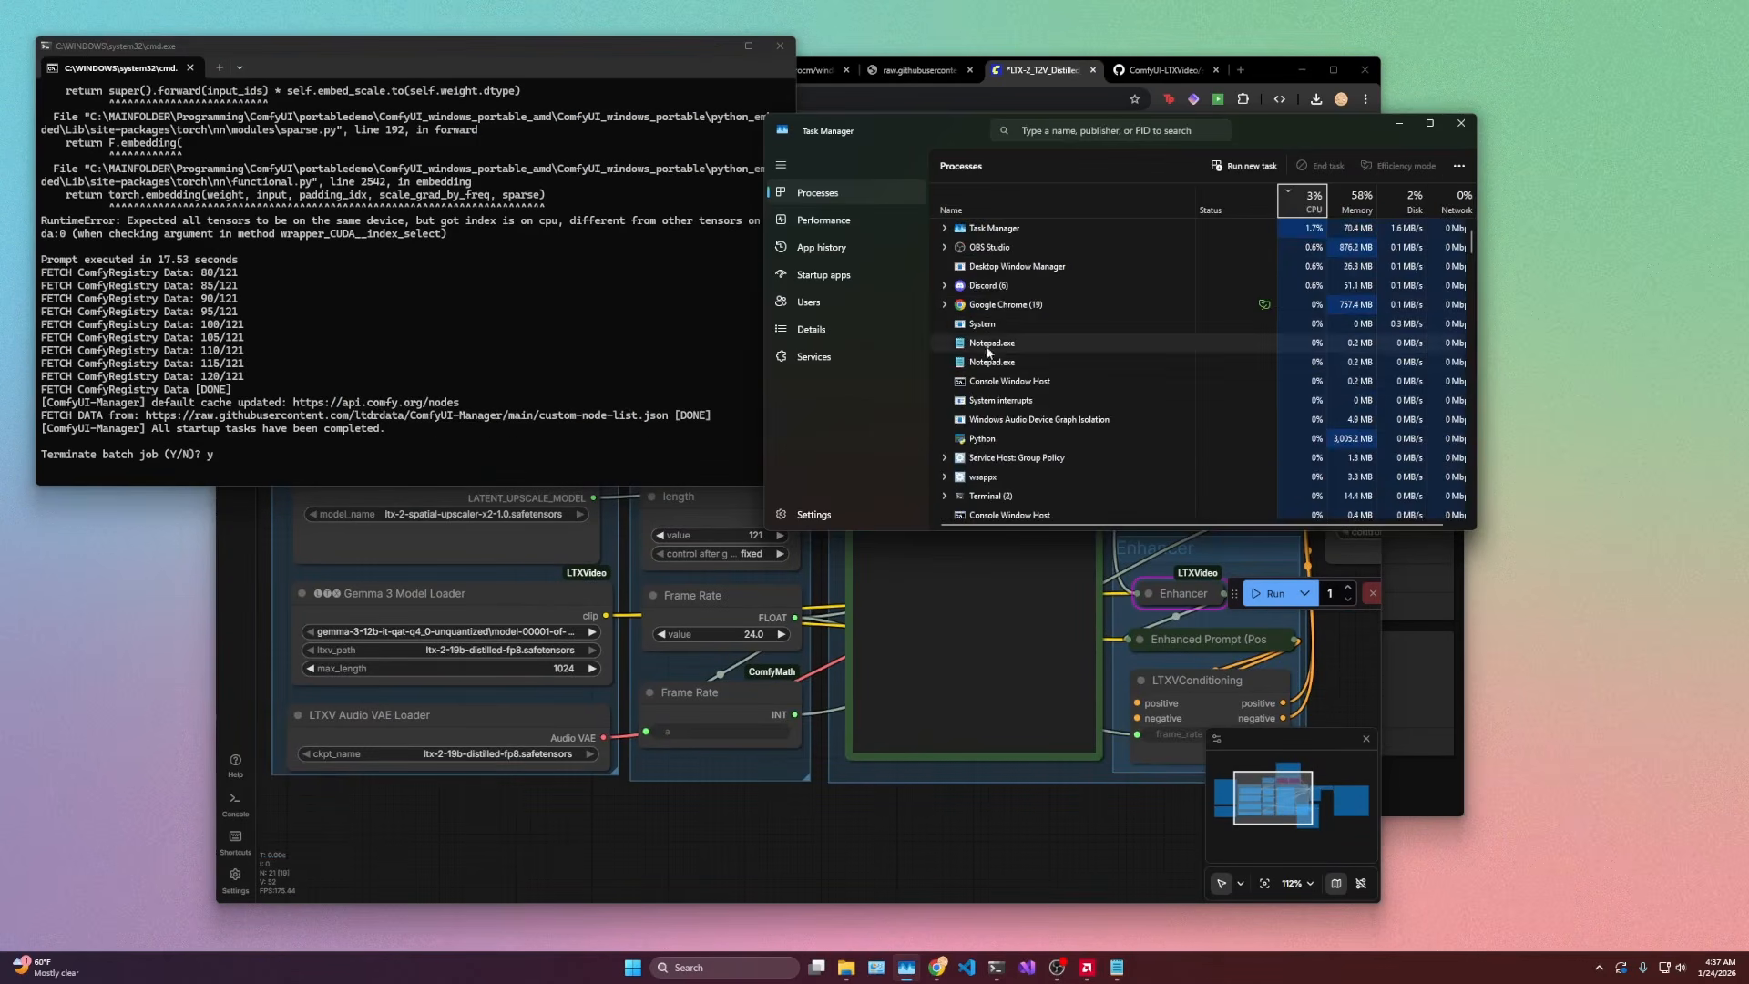
right_click(989, 439)
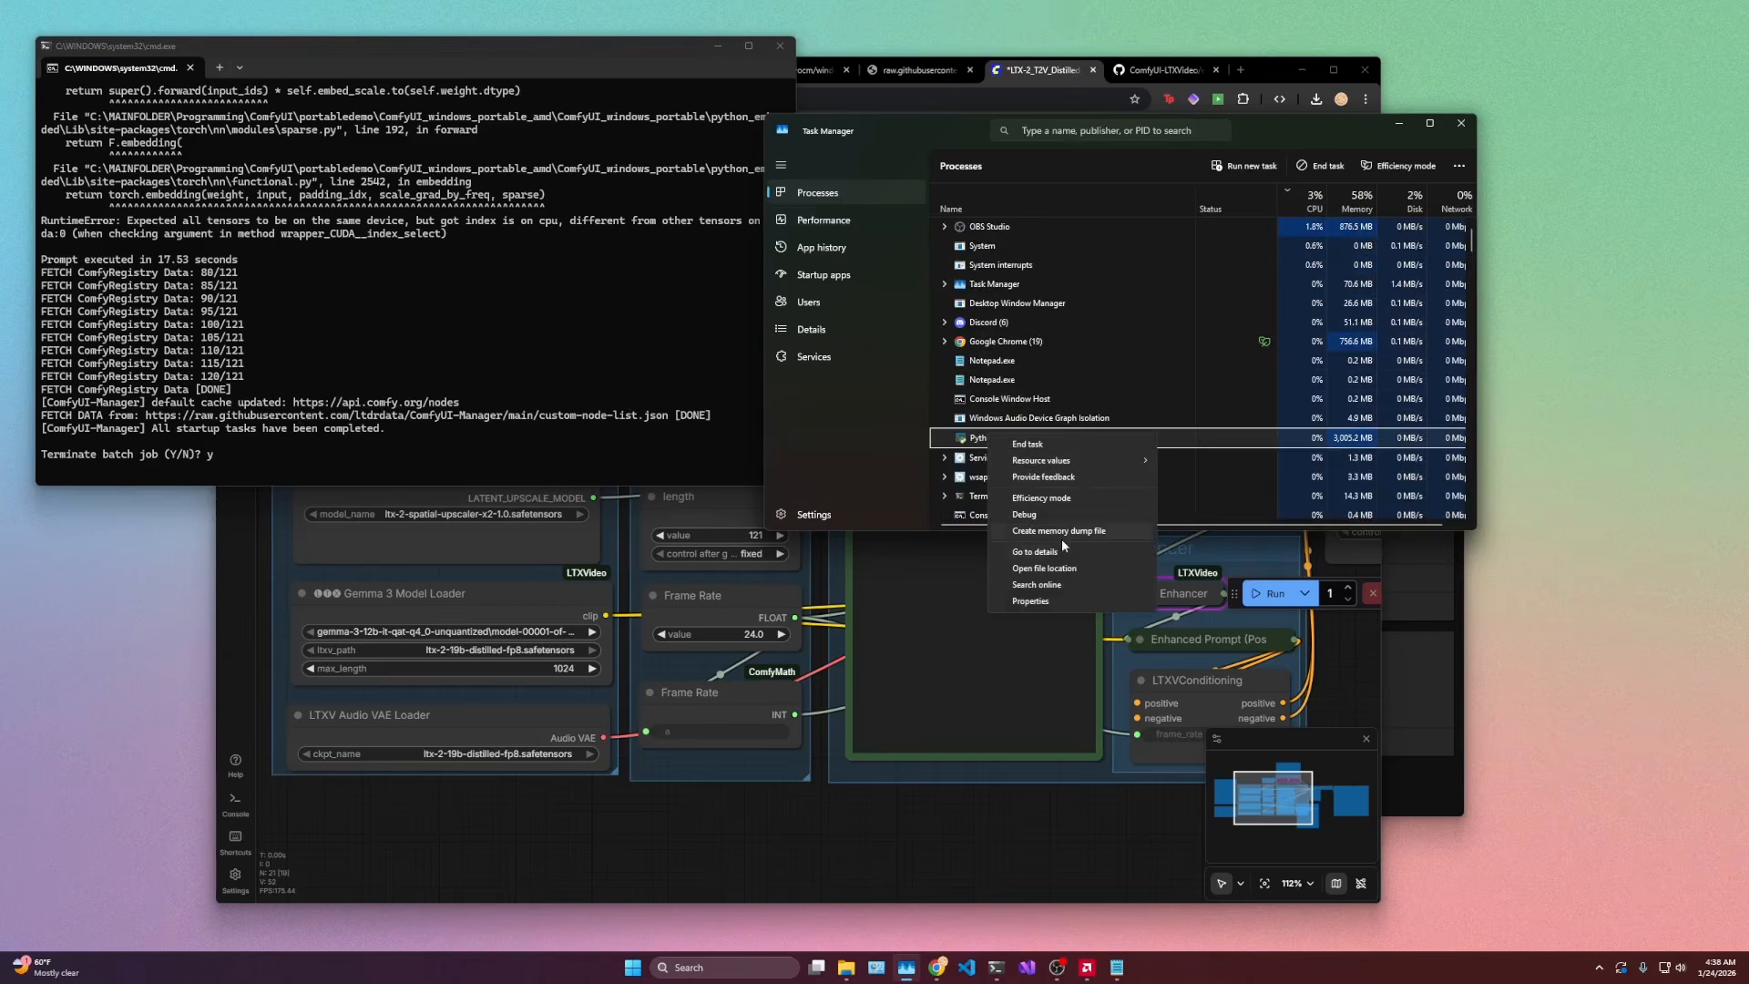
click(1026, 444)
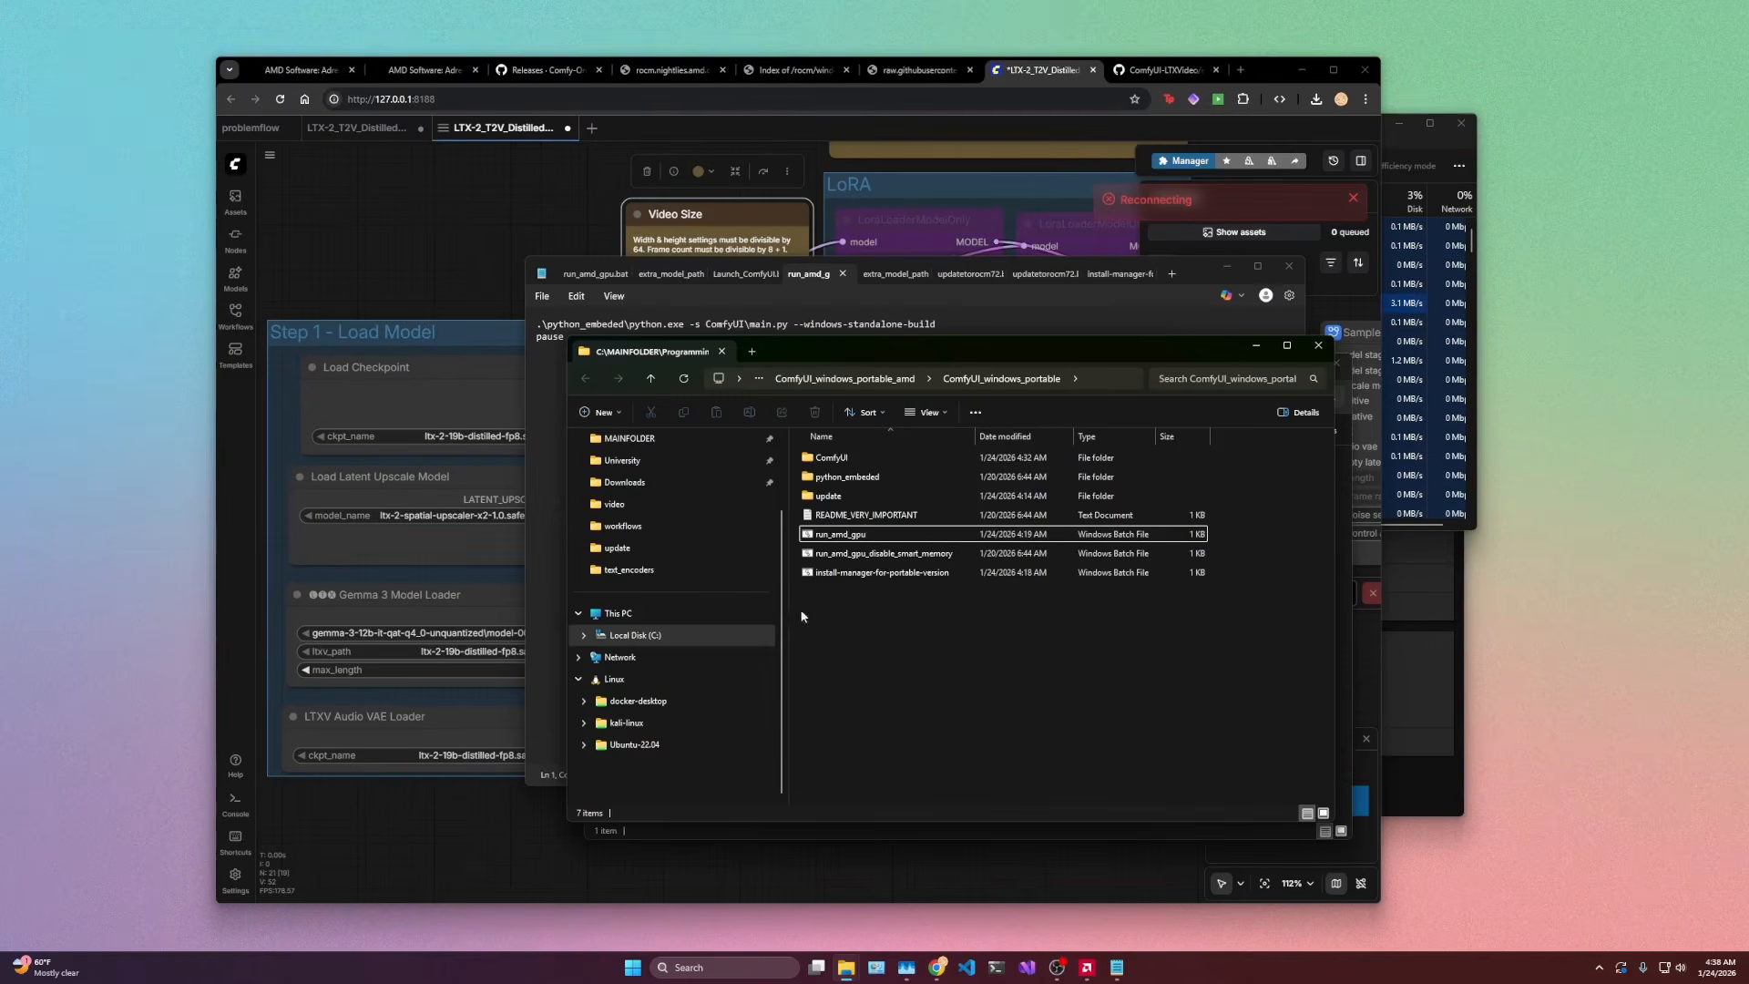
Step: Open the run_amd_gpu batch file for editing in Notepad and append --lowvram to its python launch line
right_click(852, 537)
click(909, 767)
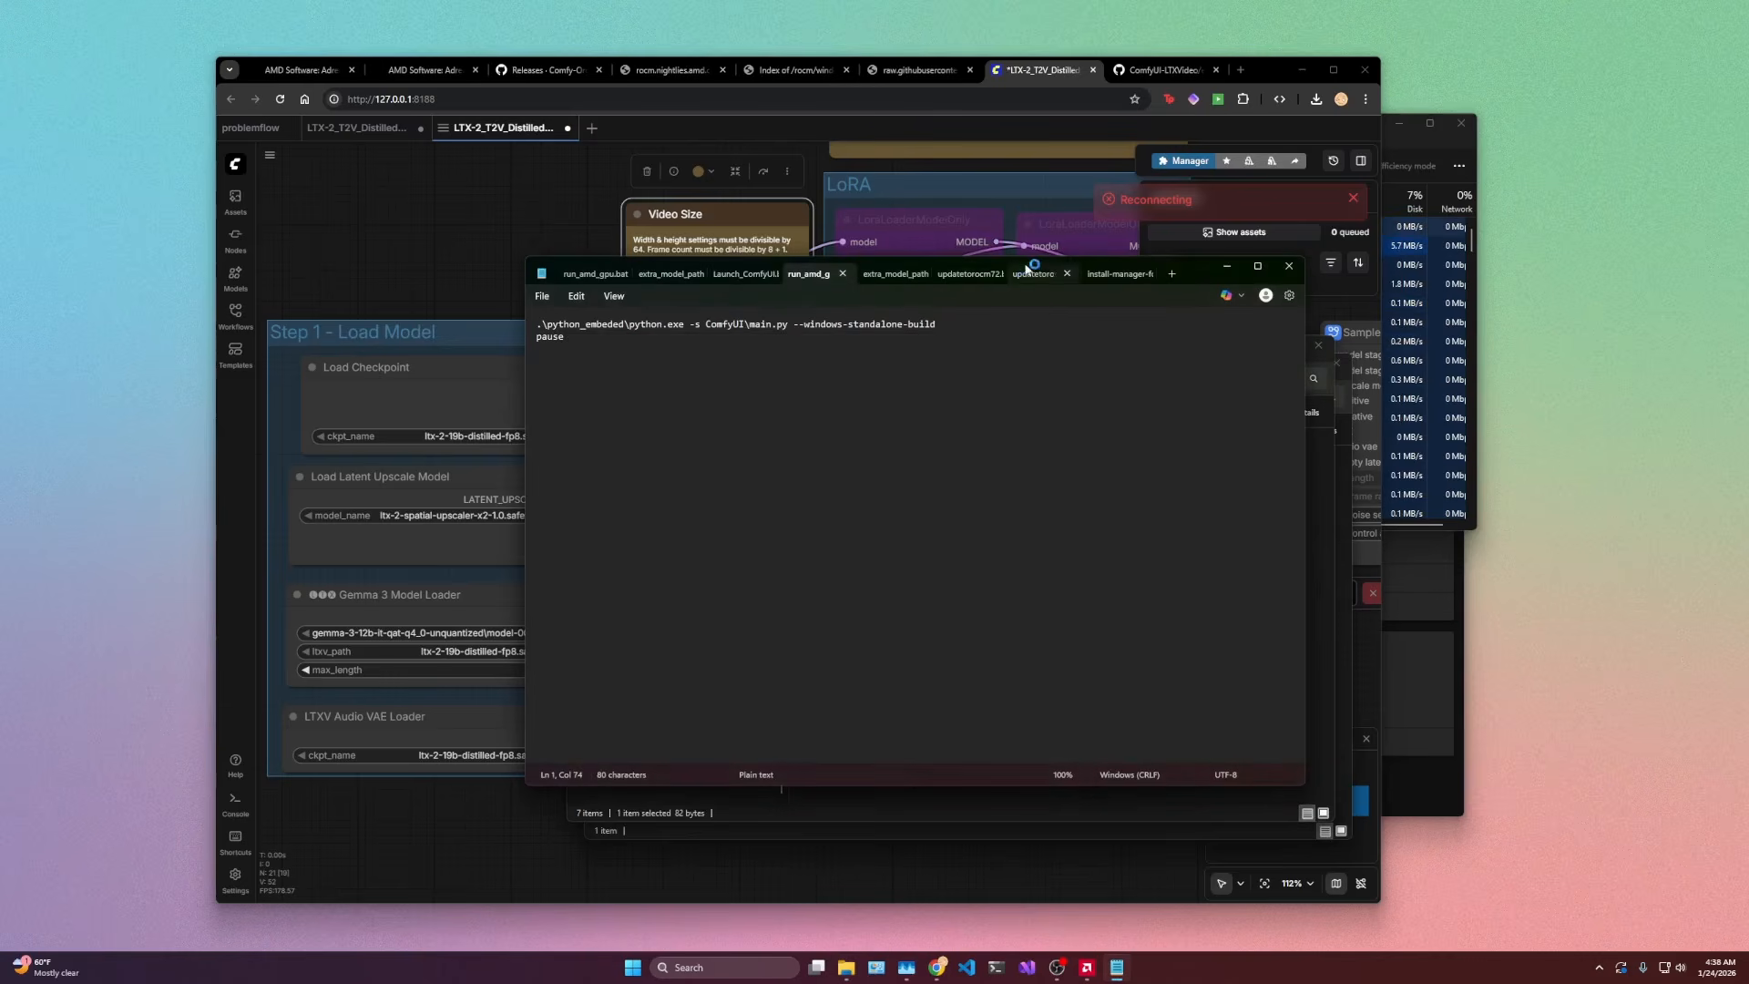
text(--)
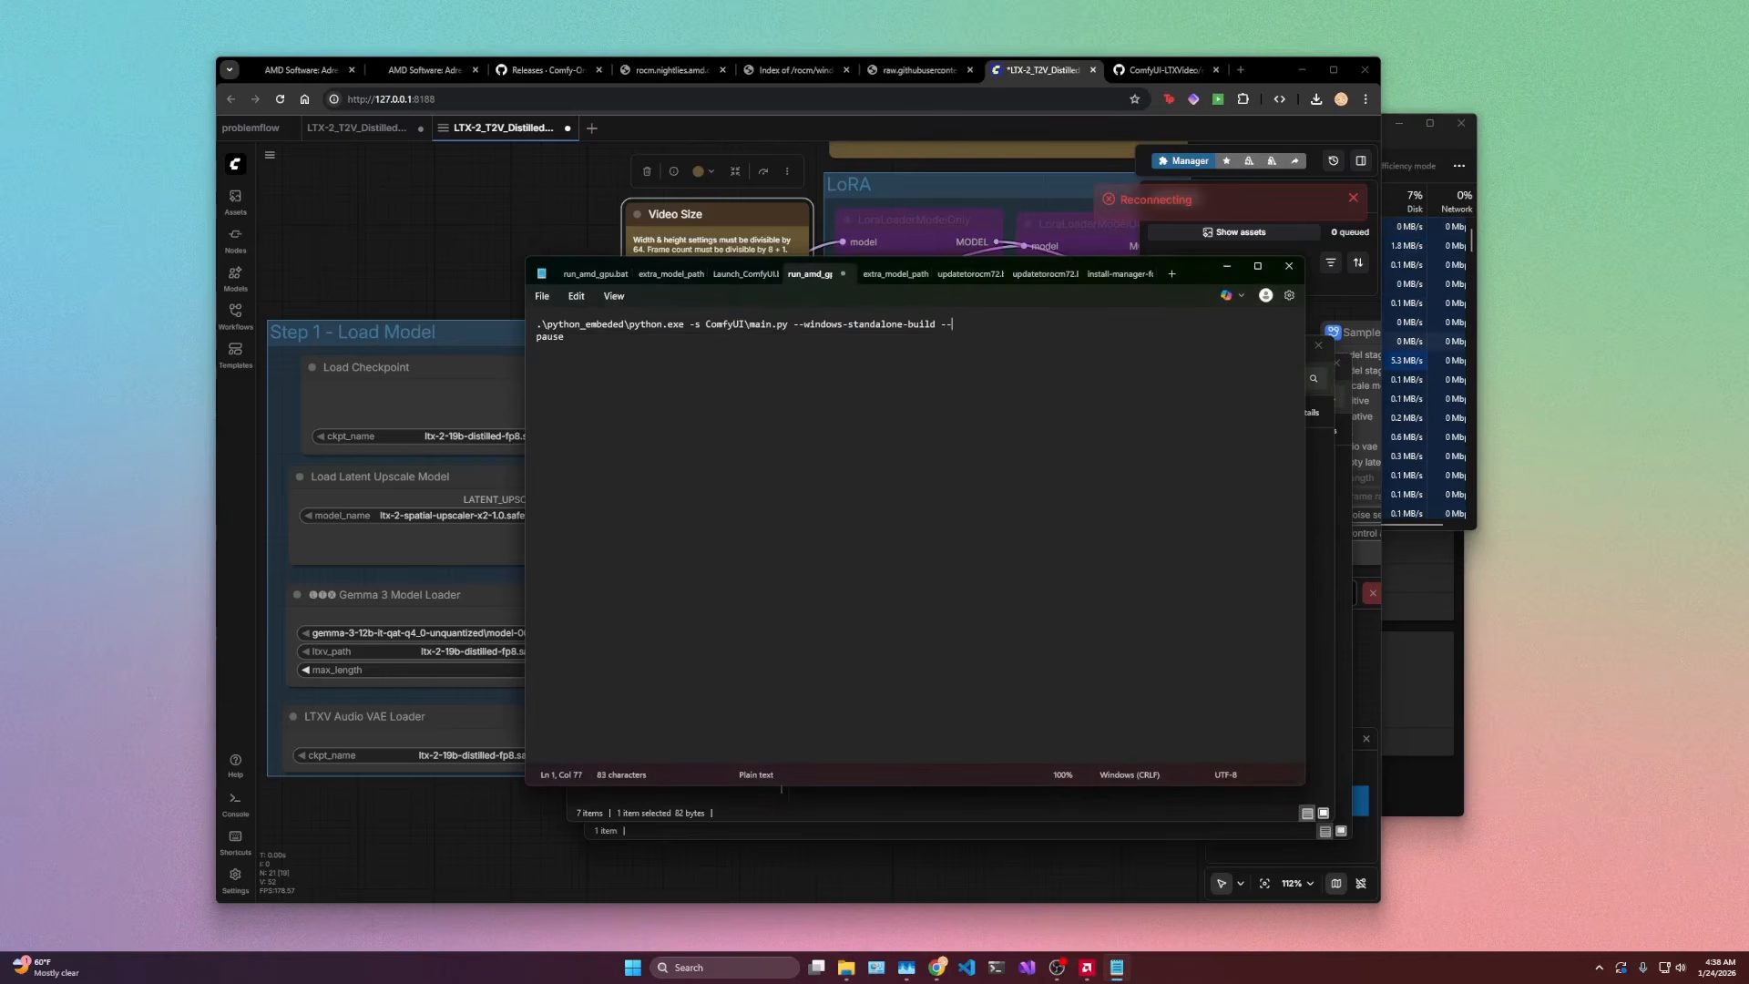
text(lowvram)
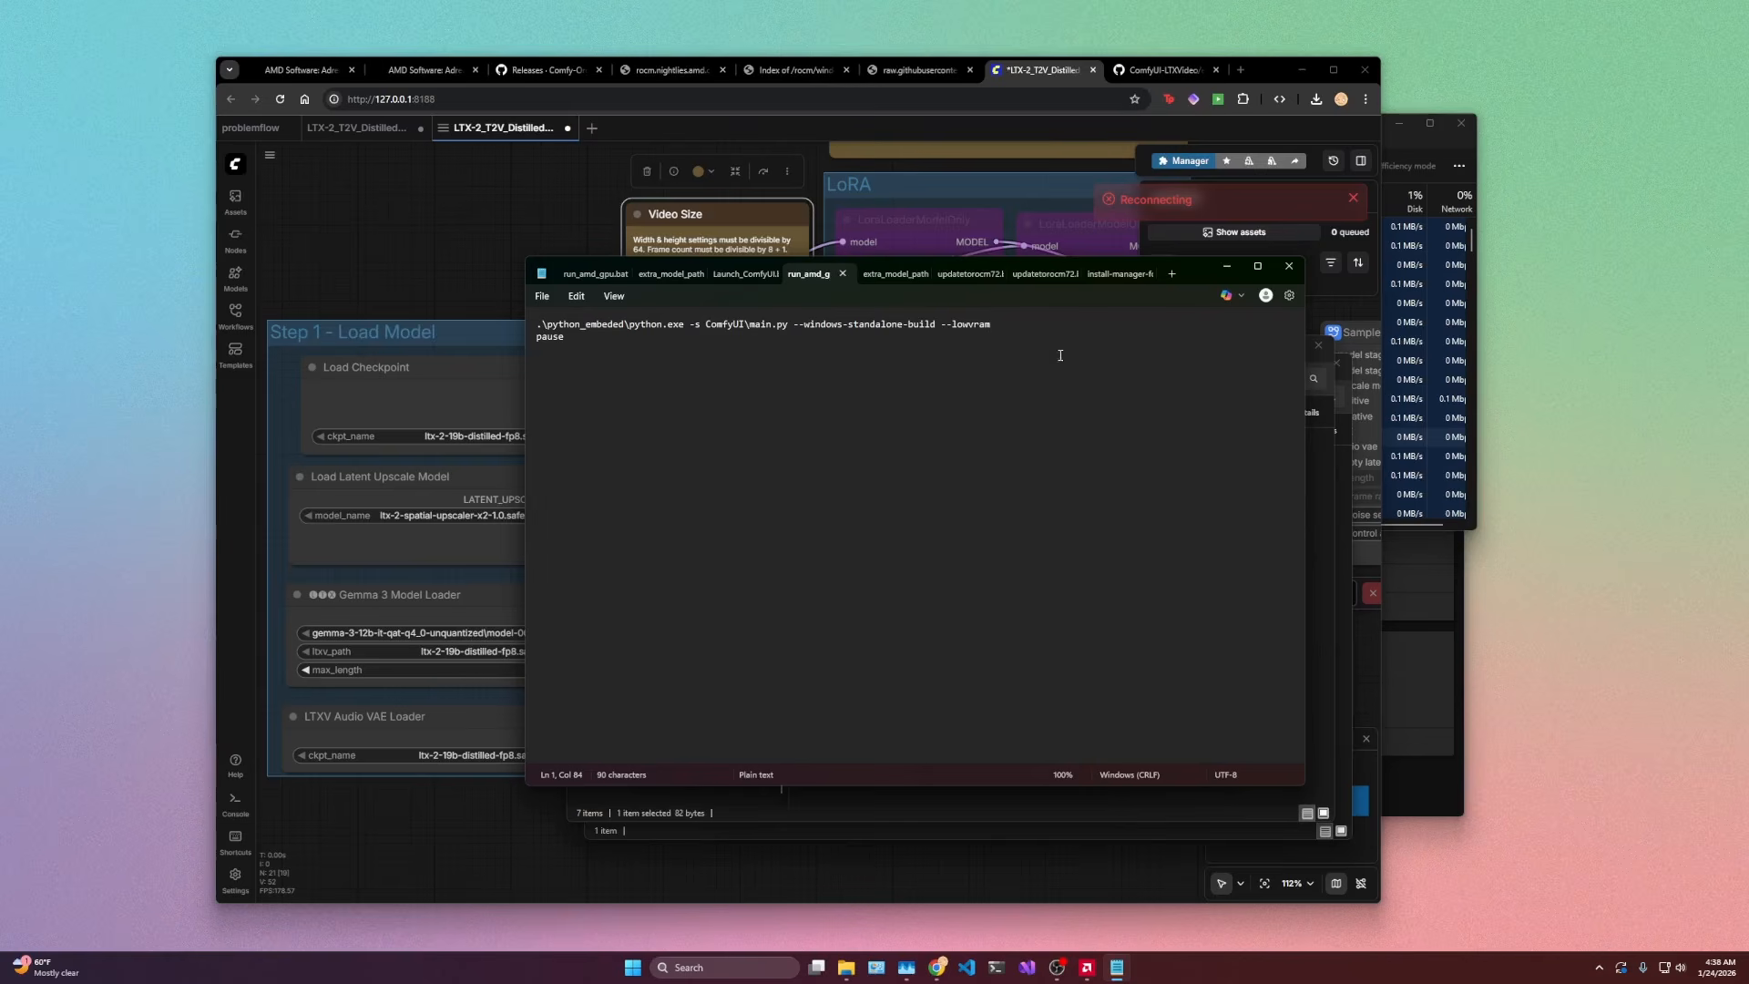
click(1227, 266)
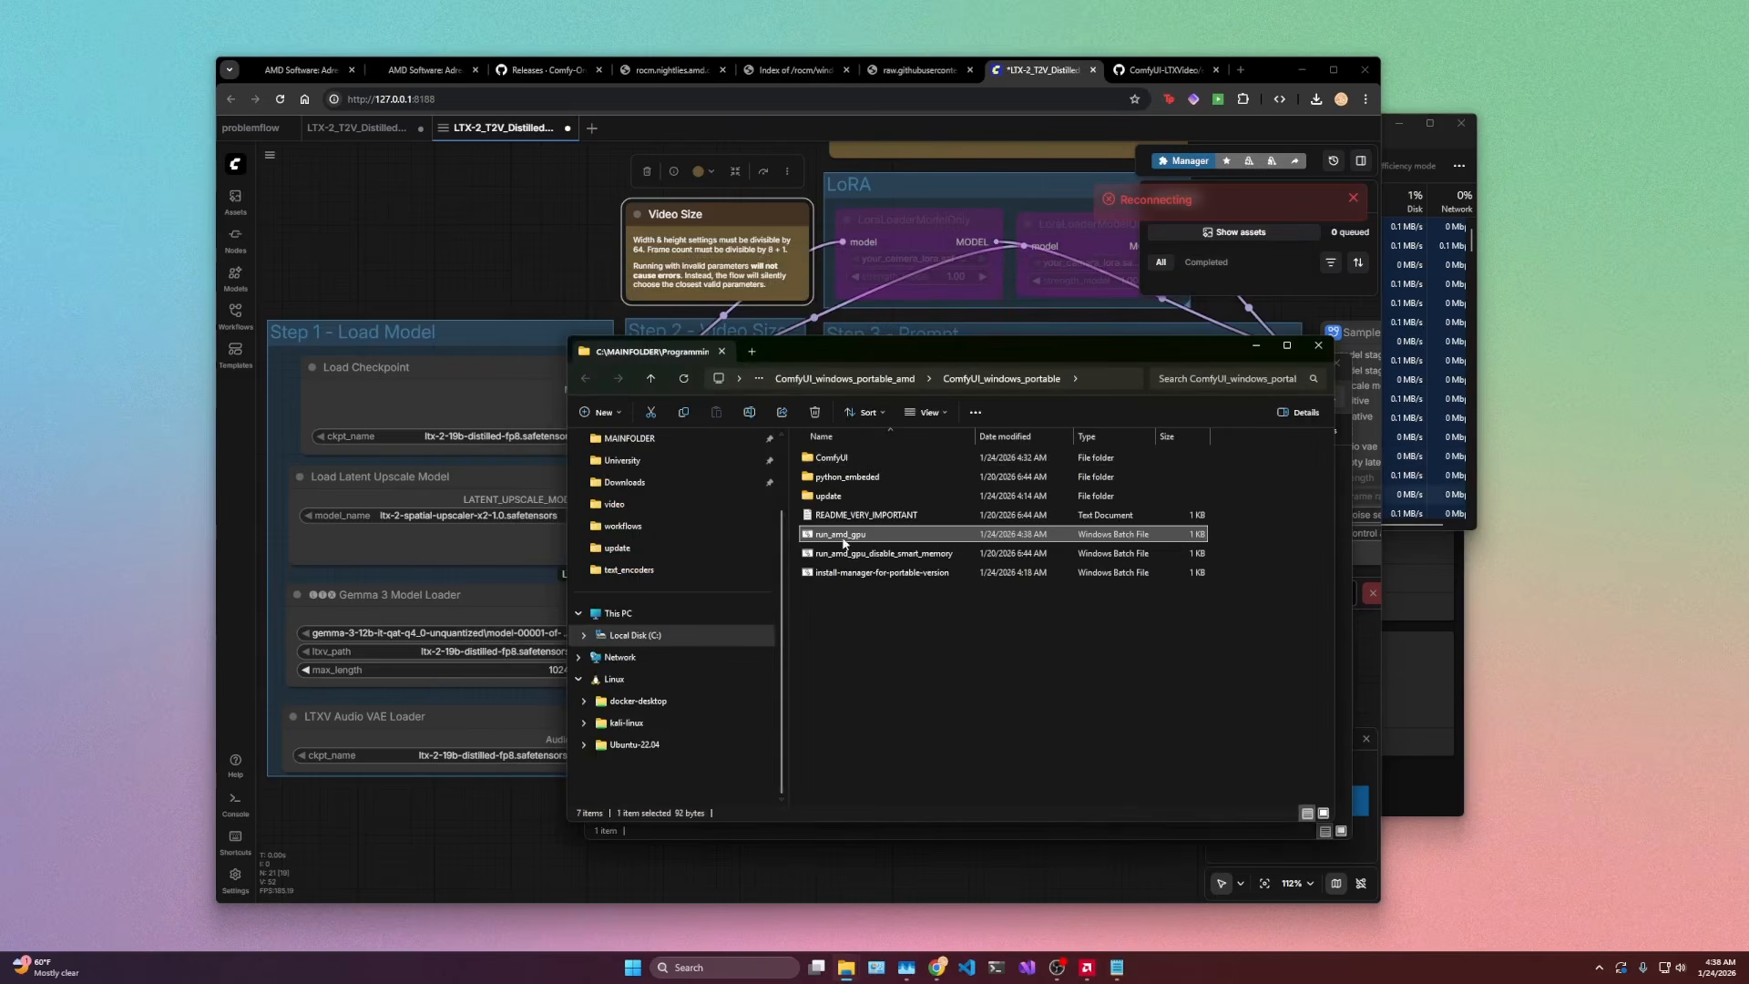
Step: Restart ComfyUI with the run_amd_gpu batch file and run the LTX-2 distilled text-to-video workflow
double_click(882, 536)
click(902, 500)
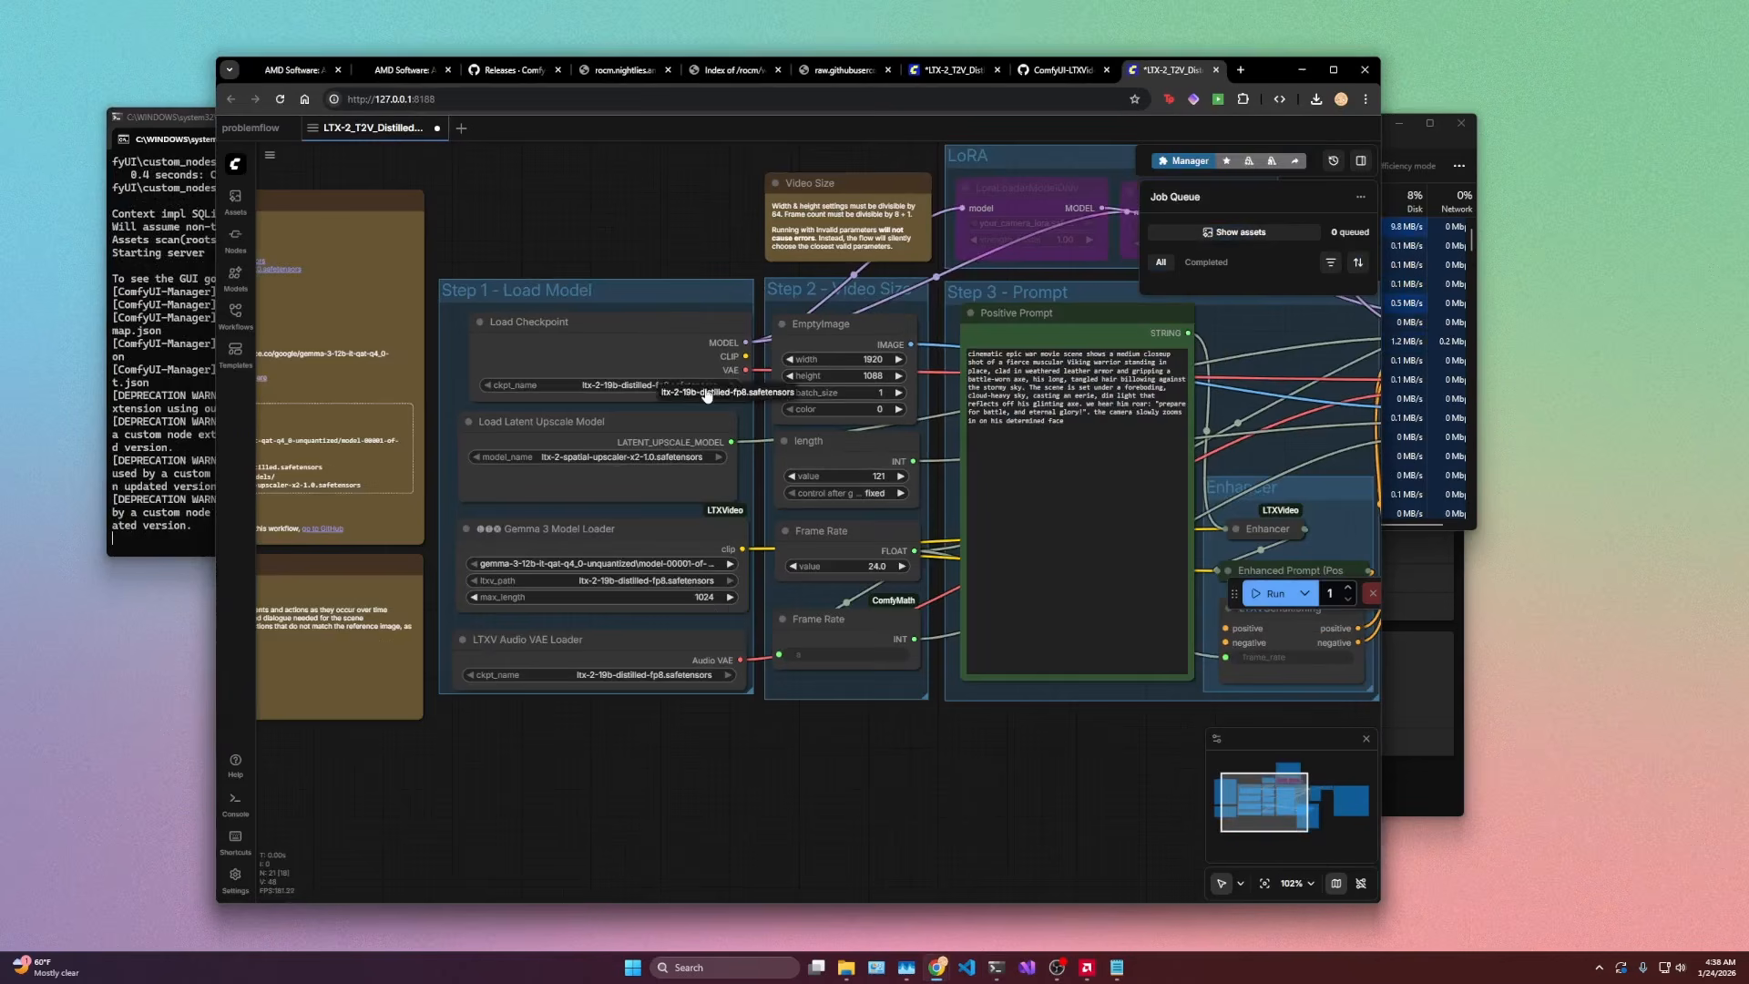
scroll(893, 721, down, 2)
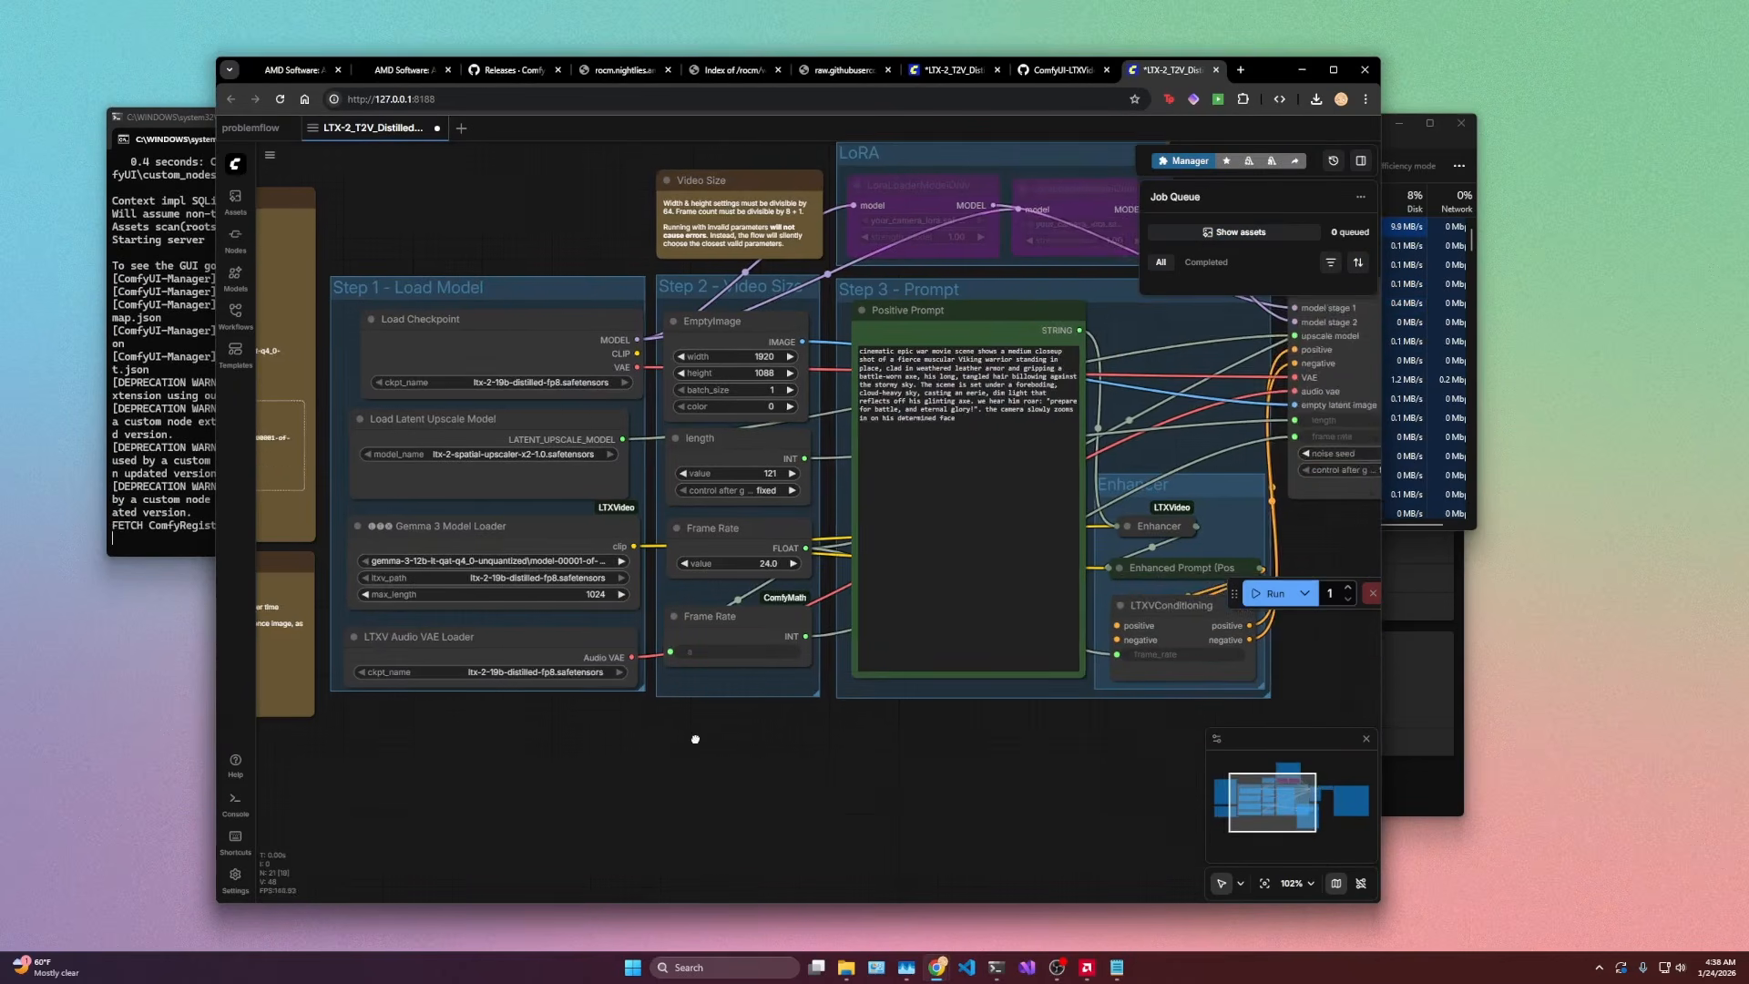
click(1274, 594)
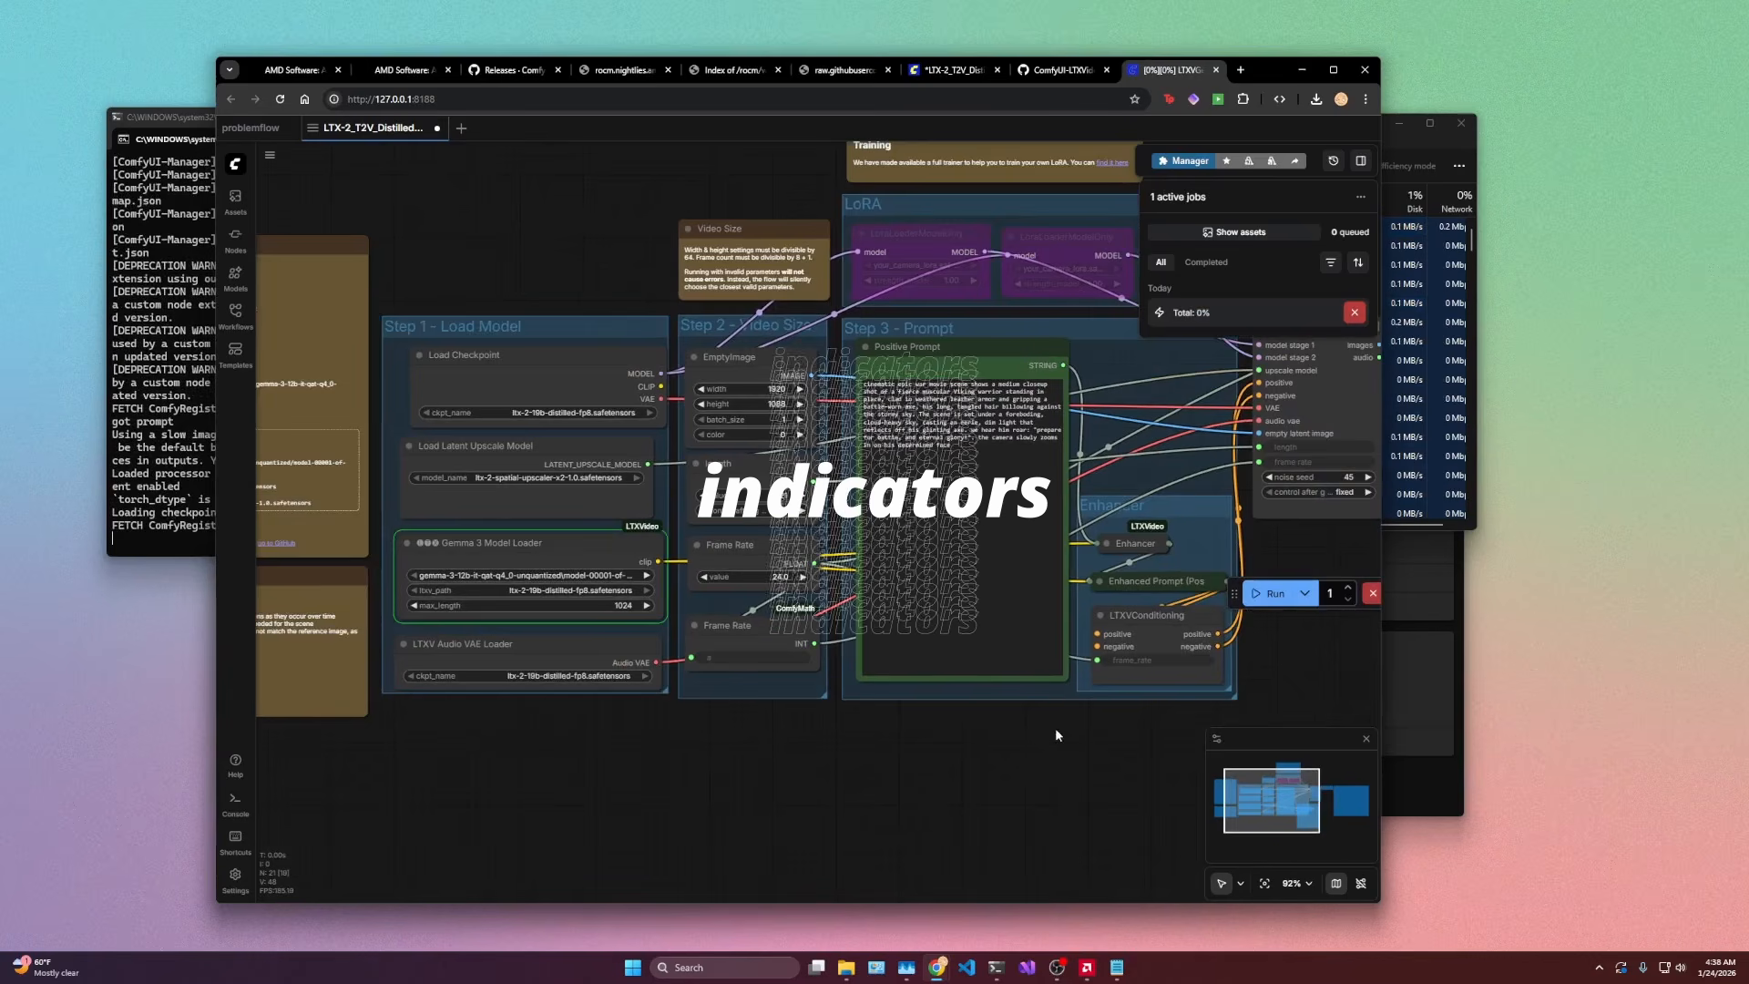
Step: Check the CPU, GPU 1 and memory load in Task Manager while the workflow runs
key(ctrl+shift+Escape)
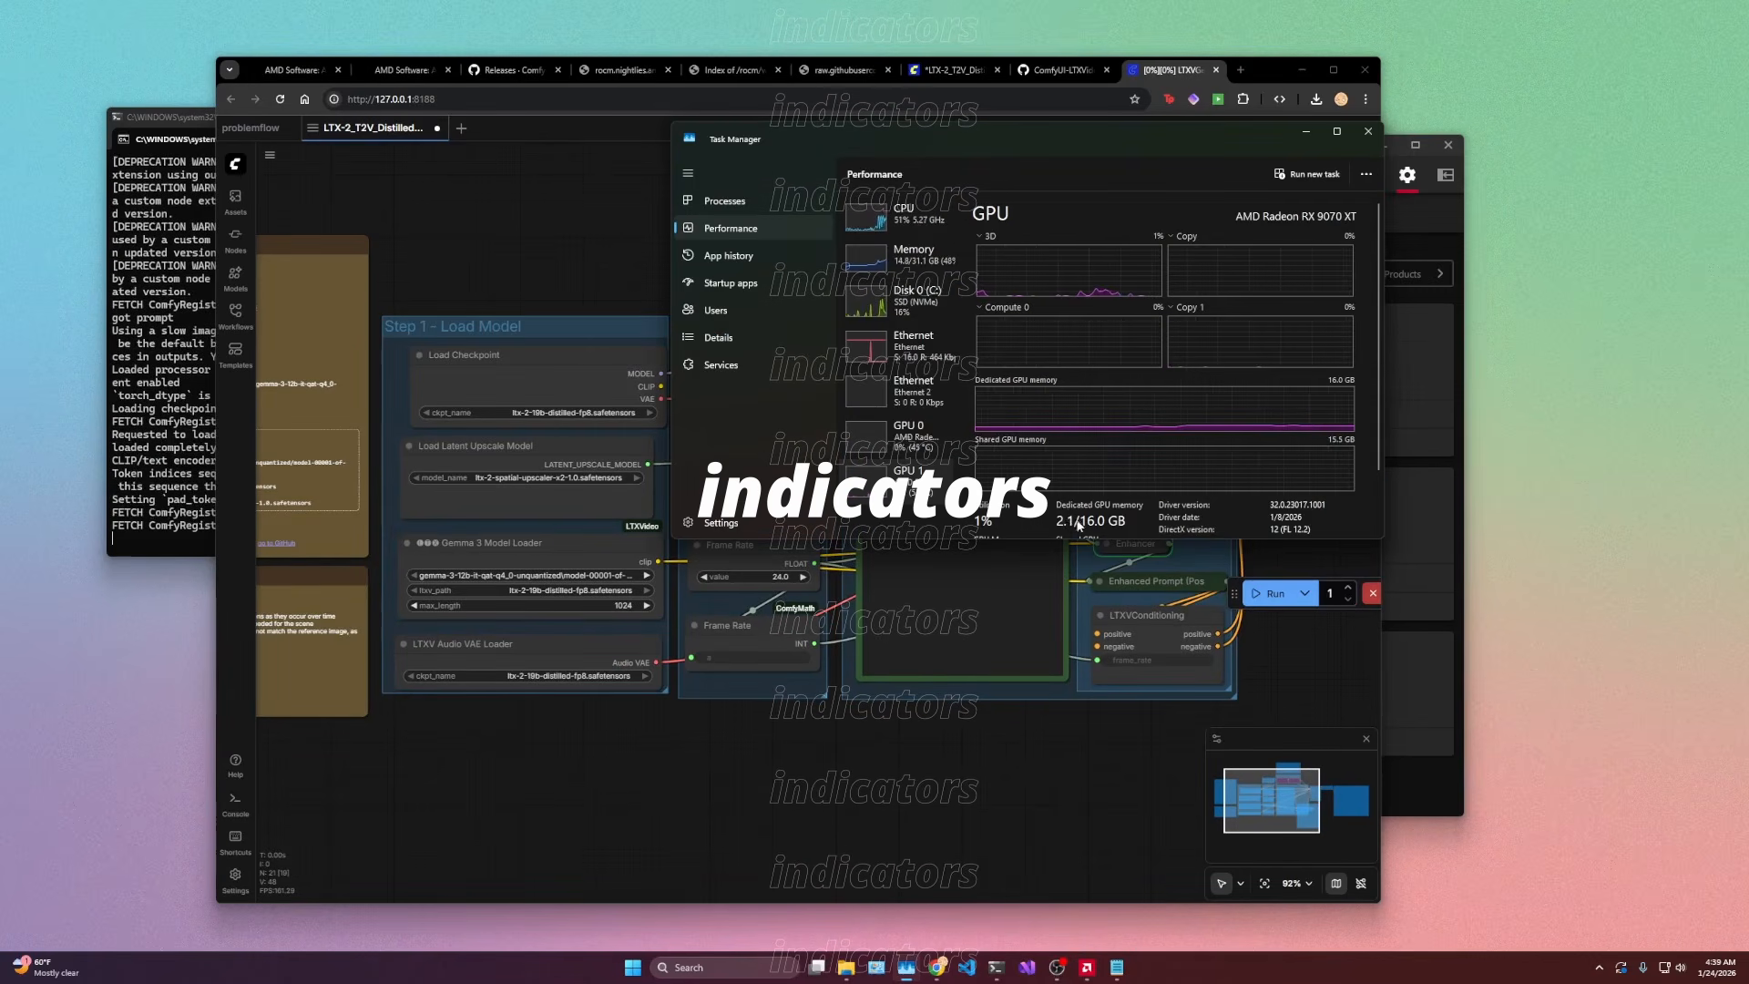
click(898, 228)
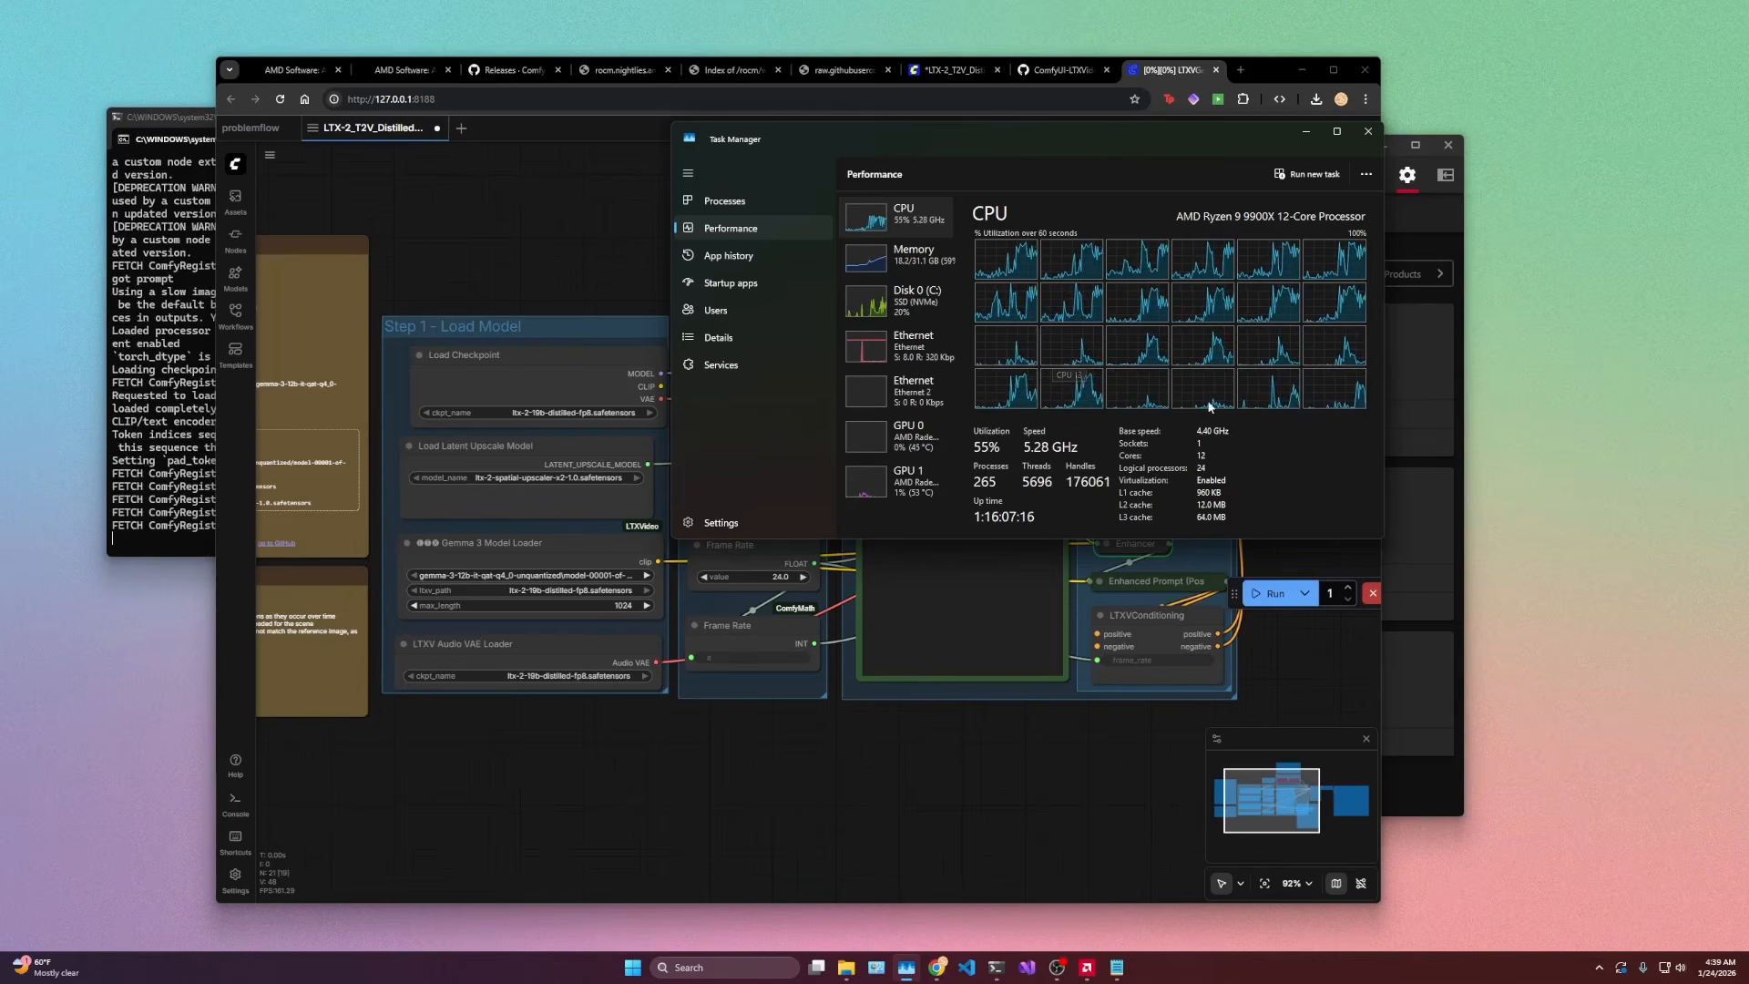
click(900, 481)
click(902, 228)
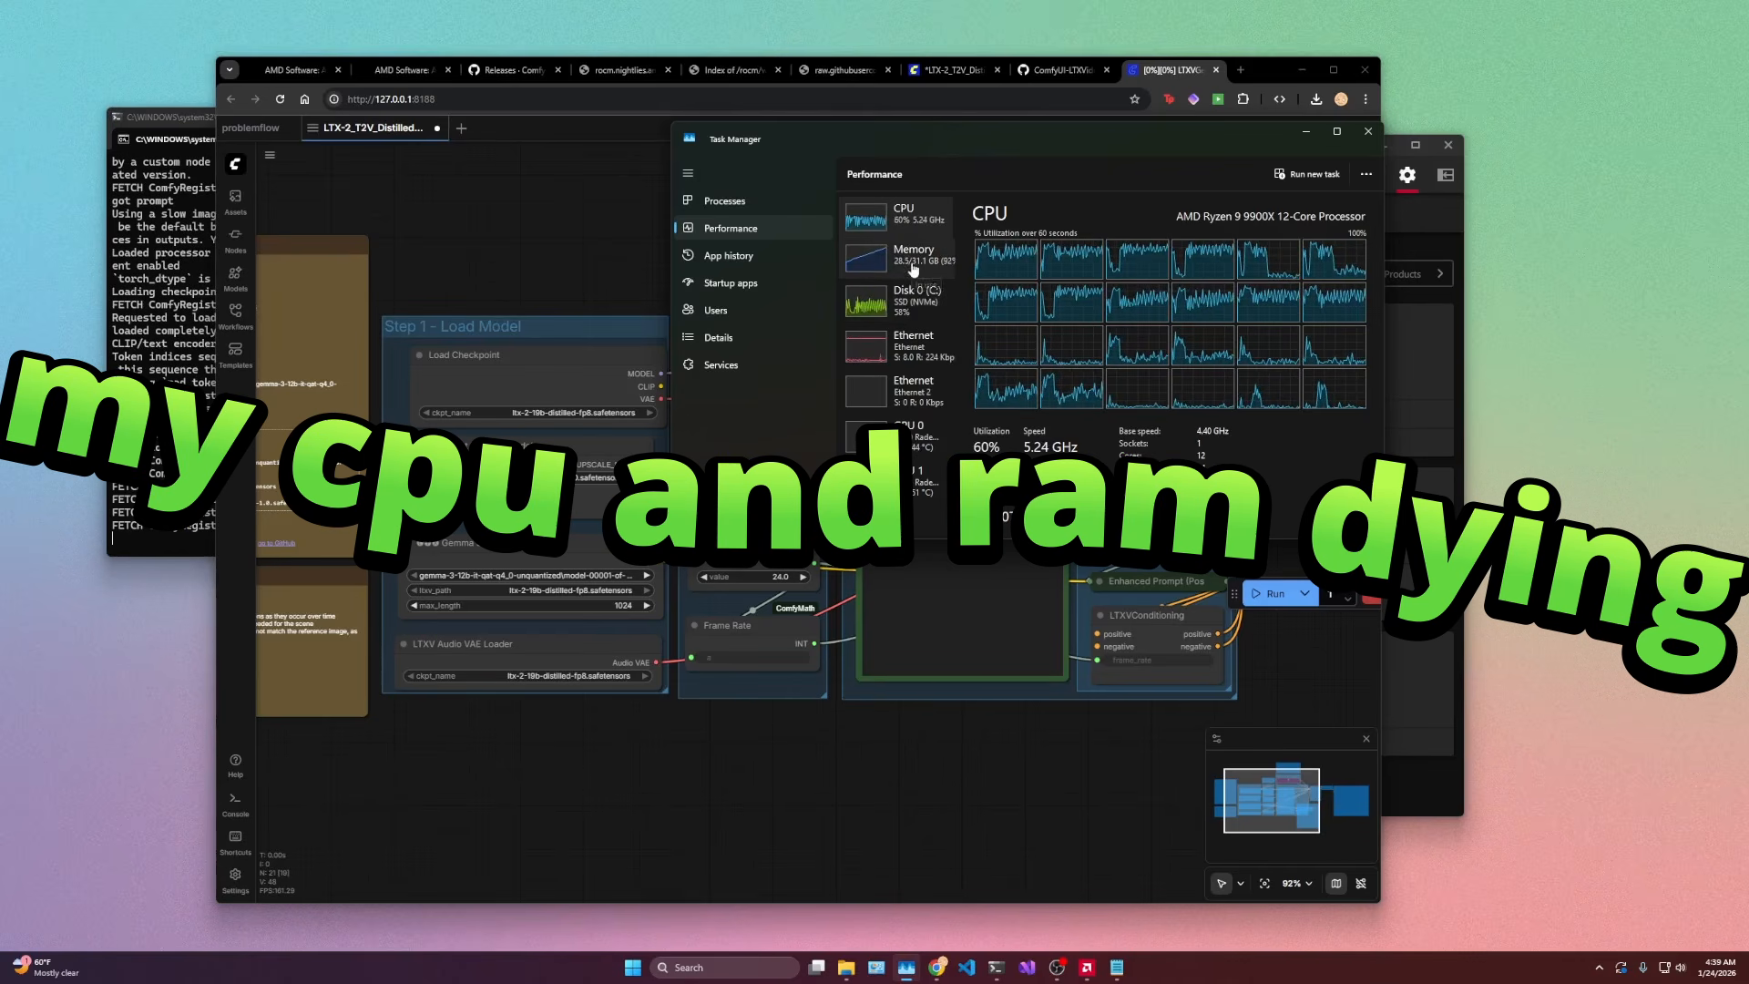
click(913, 268)
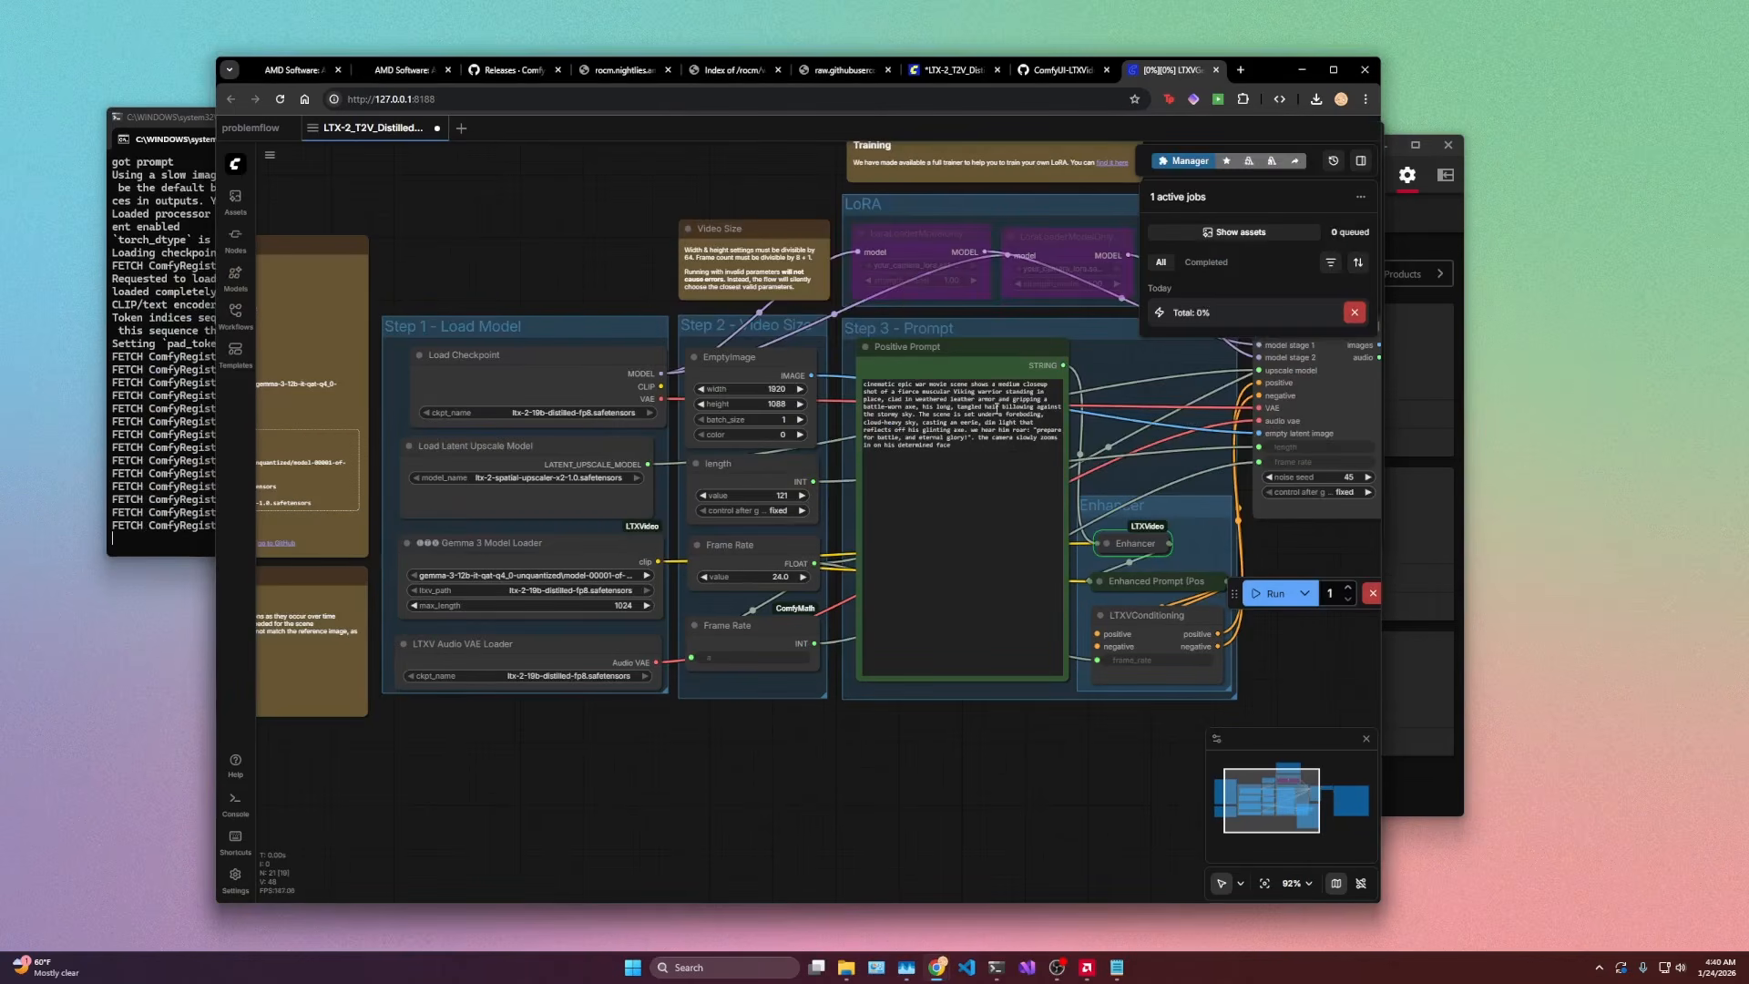
Step: Cancel the active job in the ComfyUI job queue and unload the models
click(1352, 314)
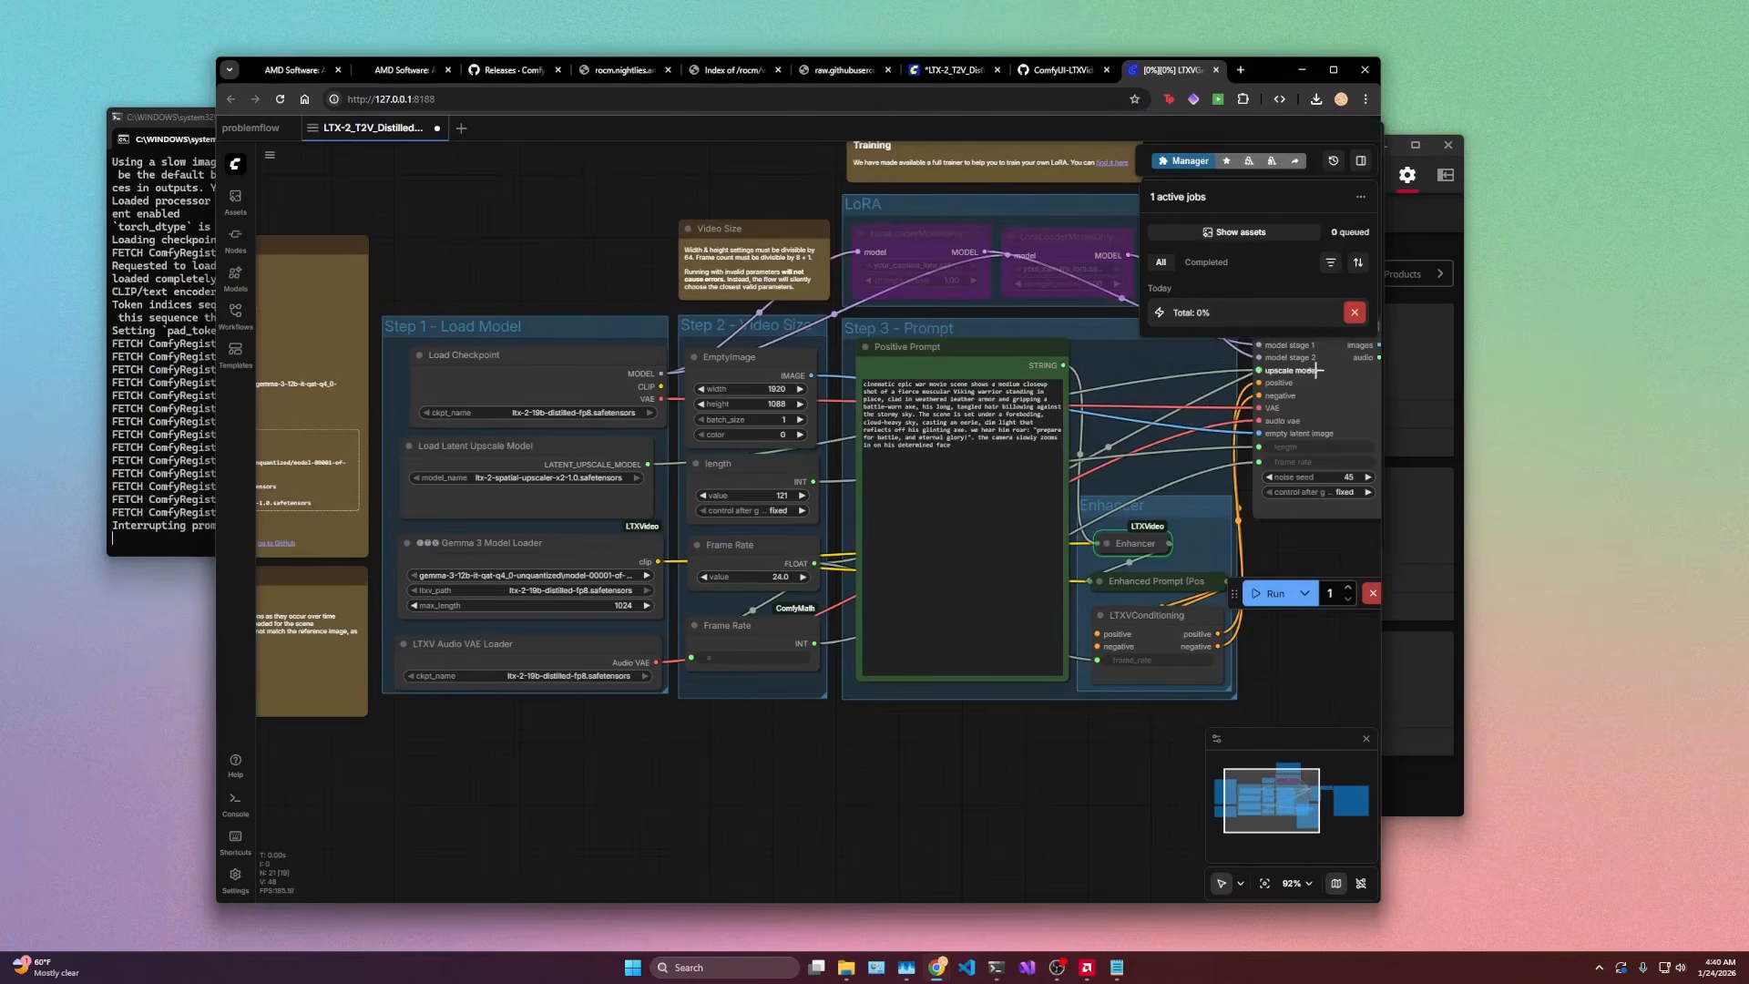
click(1354, 312)
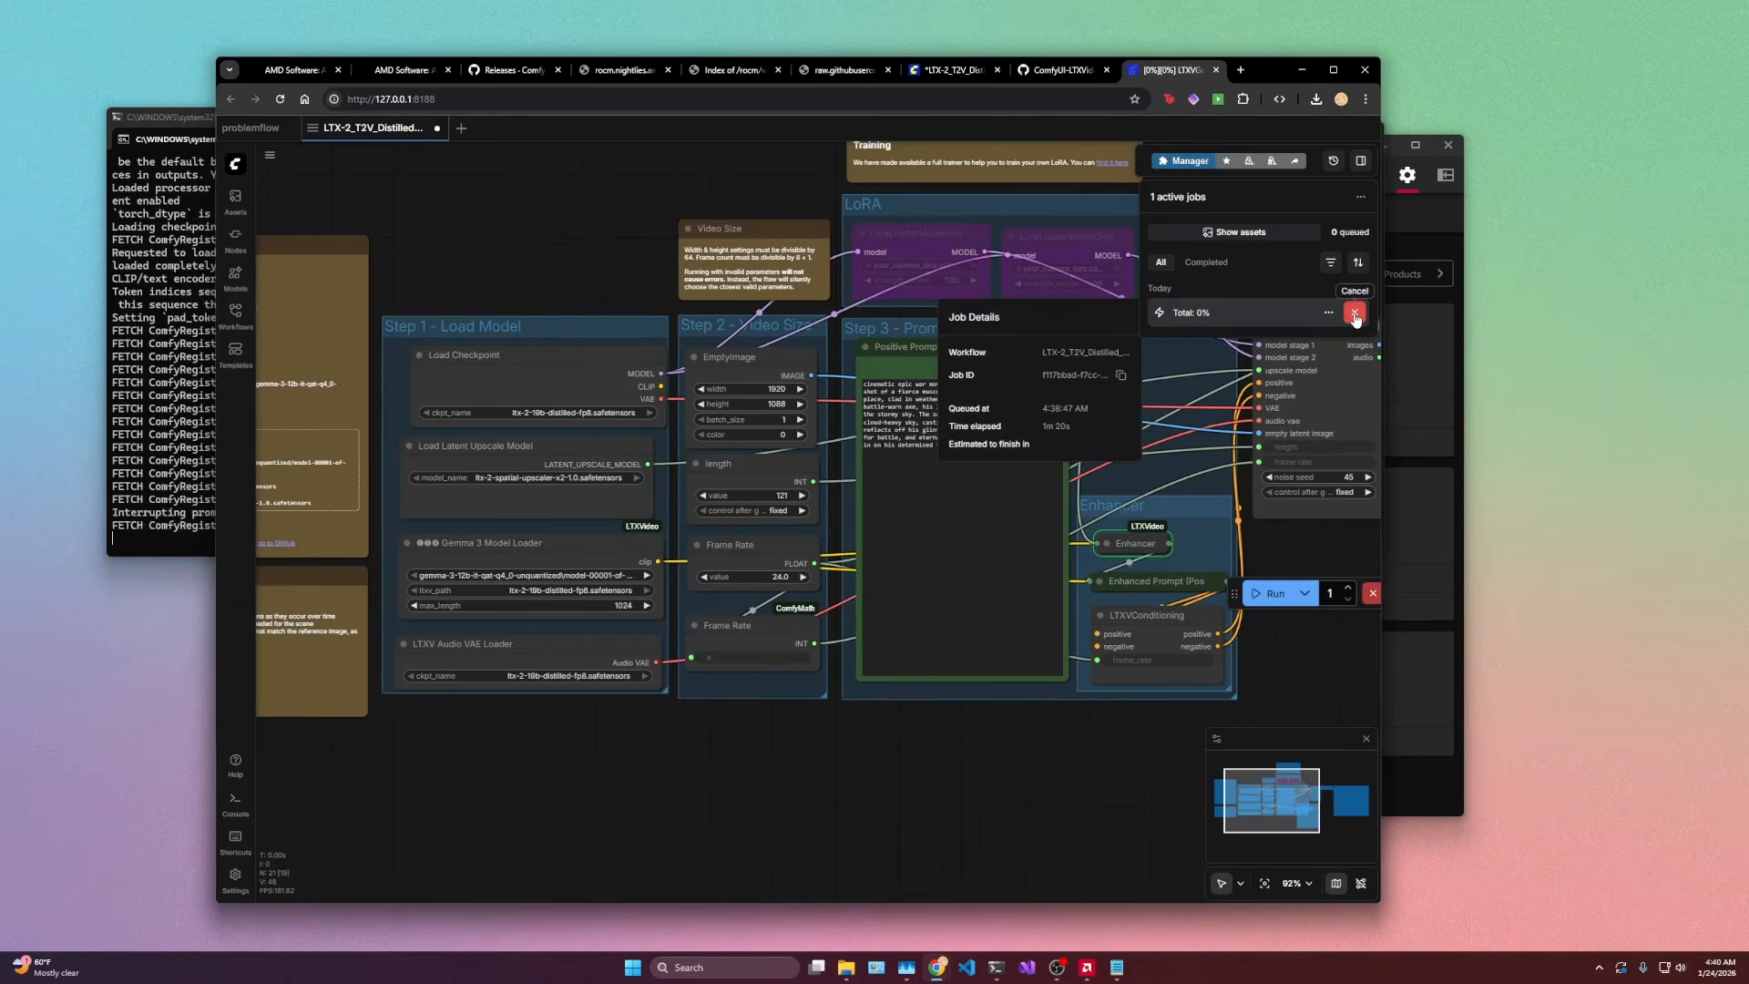
click(1354, 313)
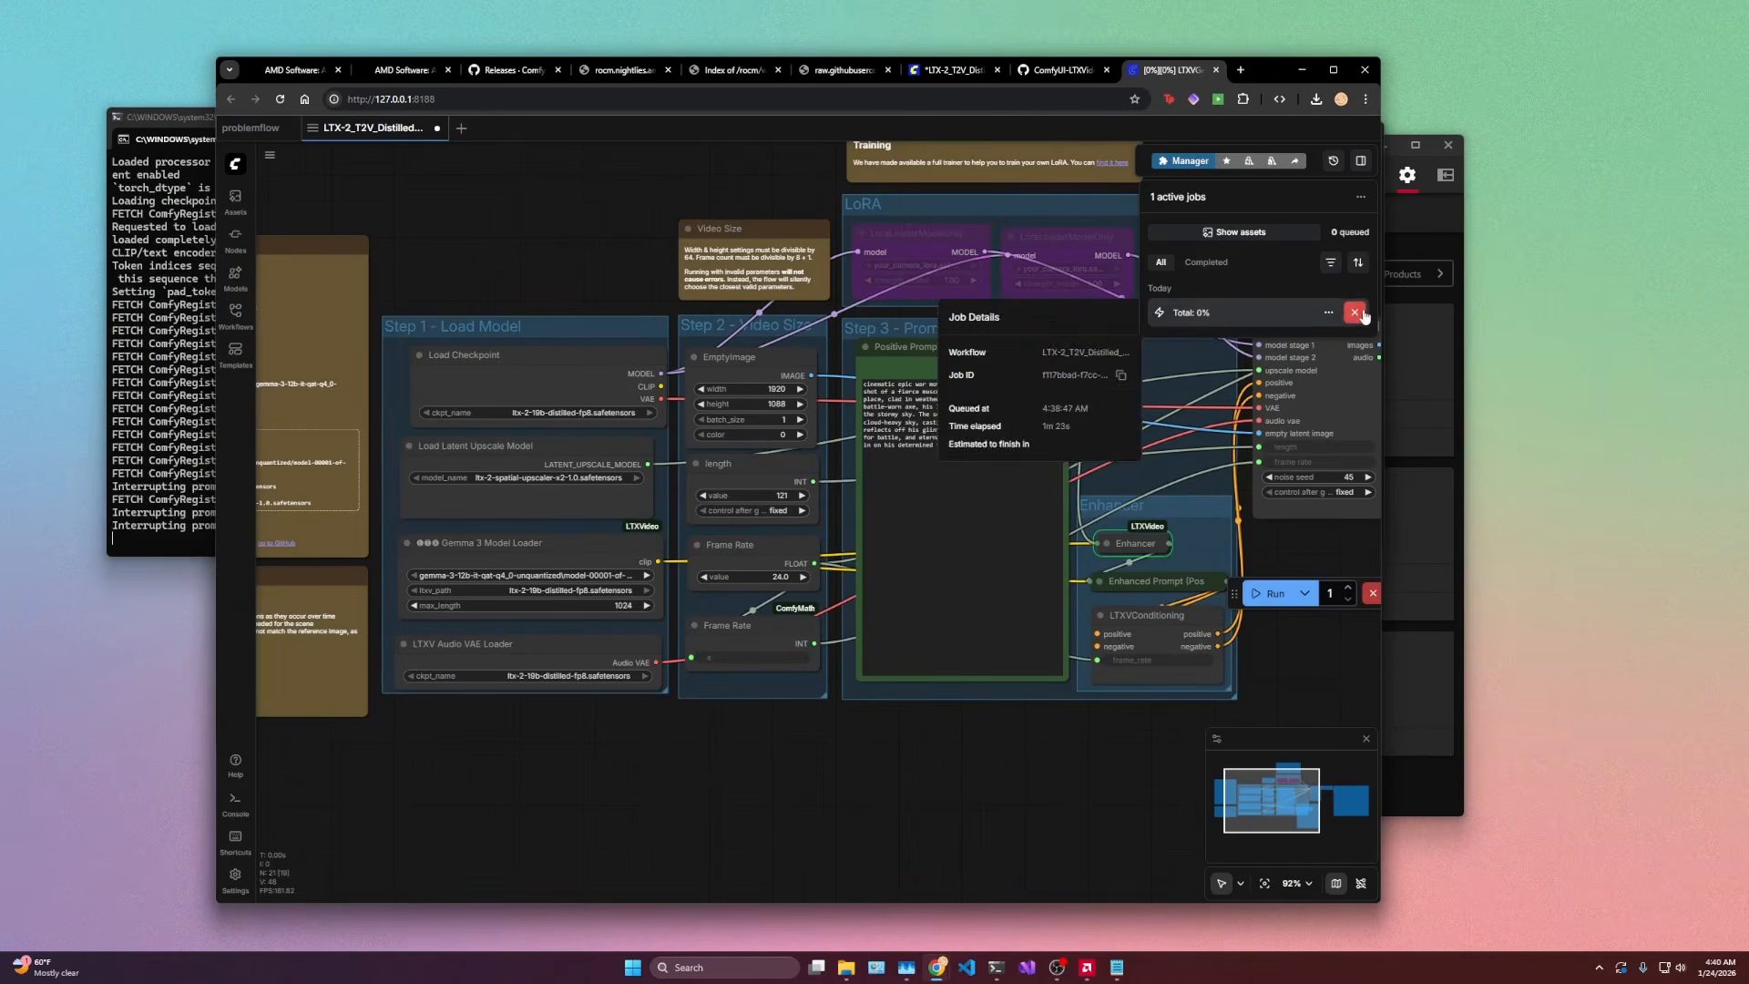
click(1250, 168)
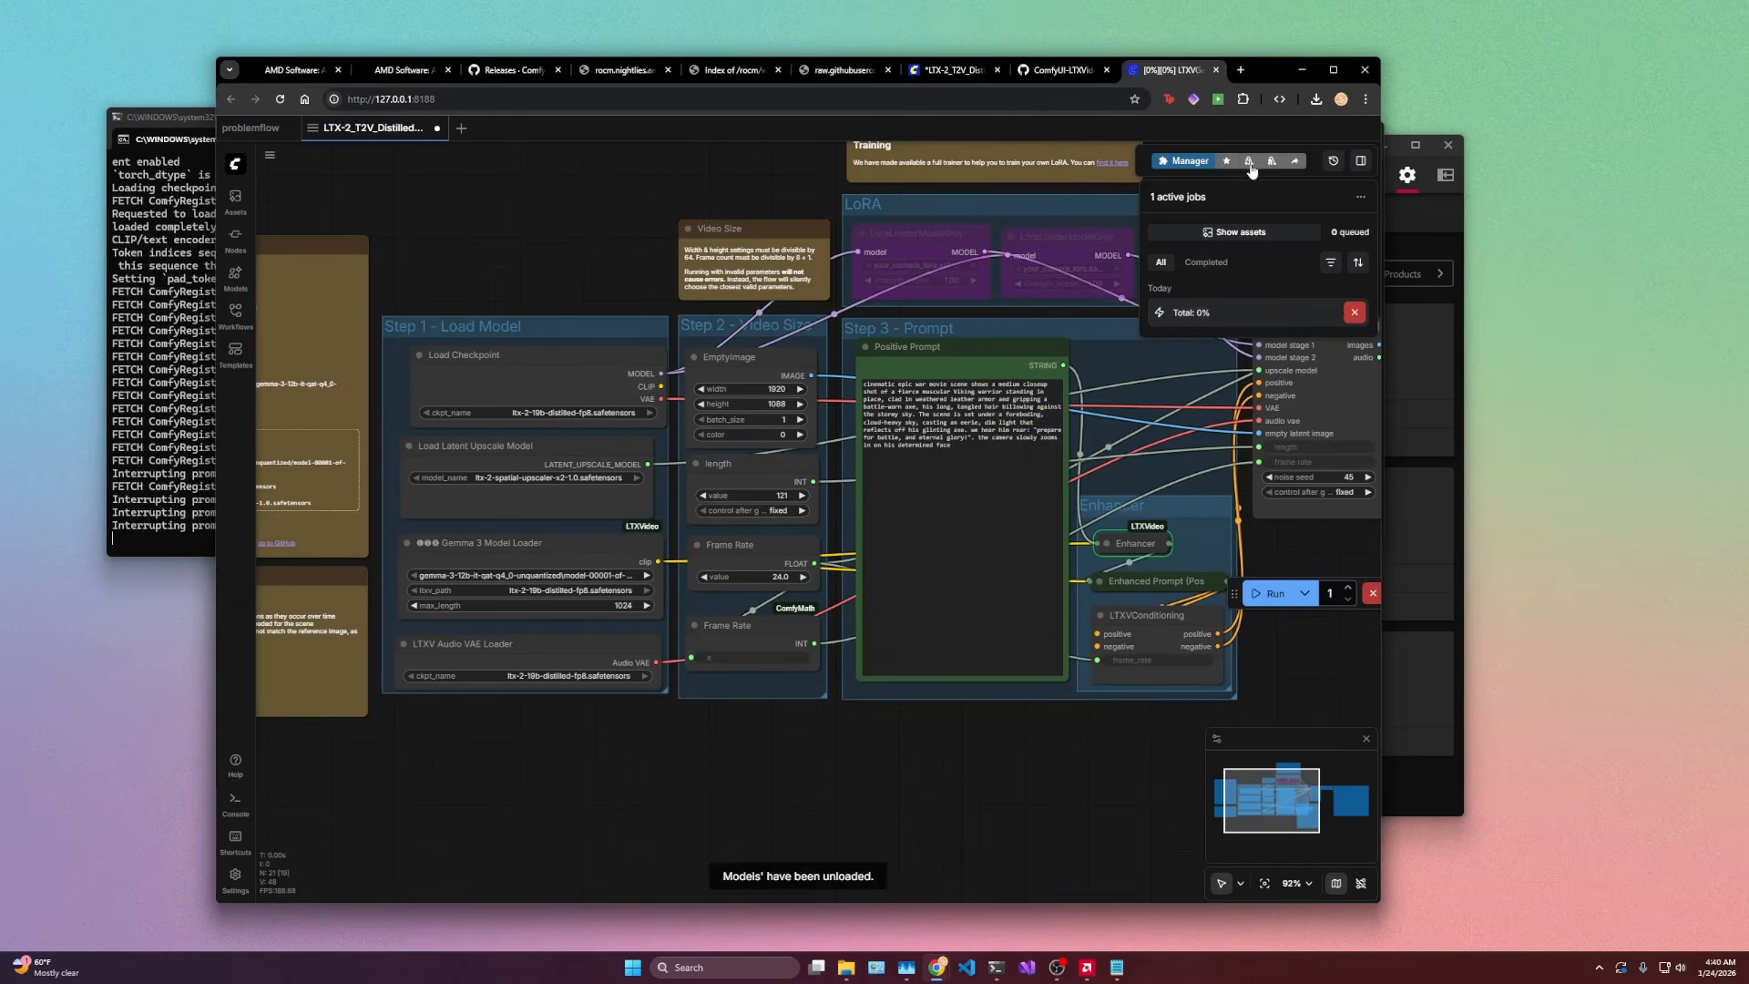
Step: Unload the models and clear the execution cache in ComfyUI
click(1272, 164)
click(1250, 166)
click(235, 164)
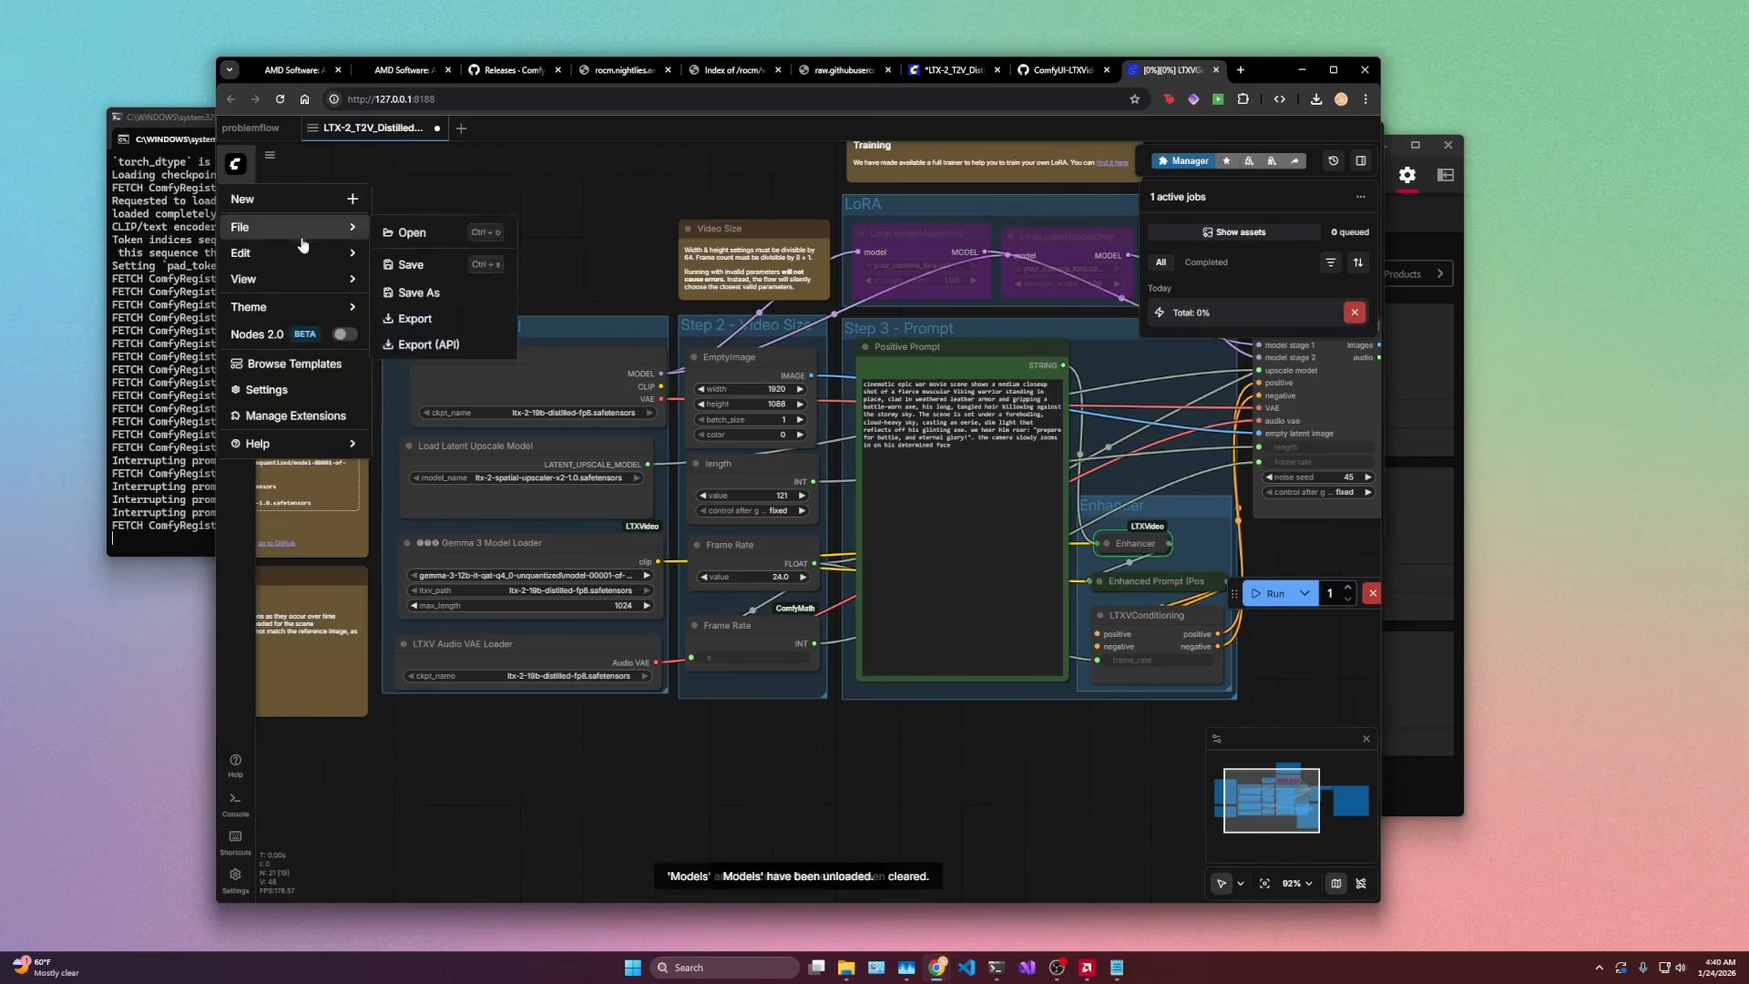
mouse_move(301, 253)
click(486, 395)
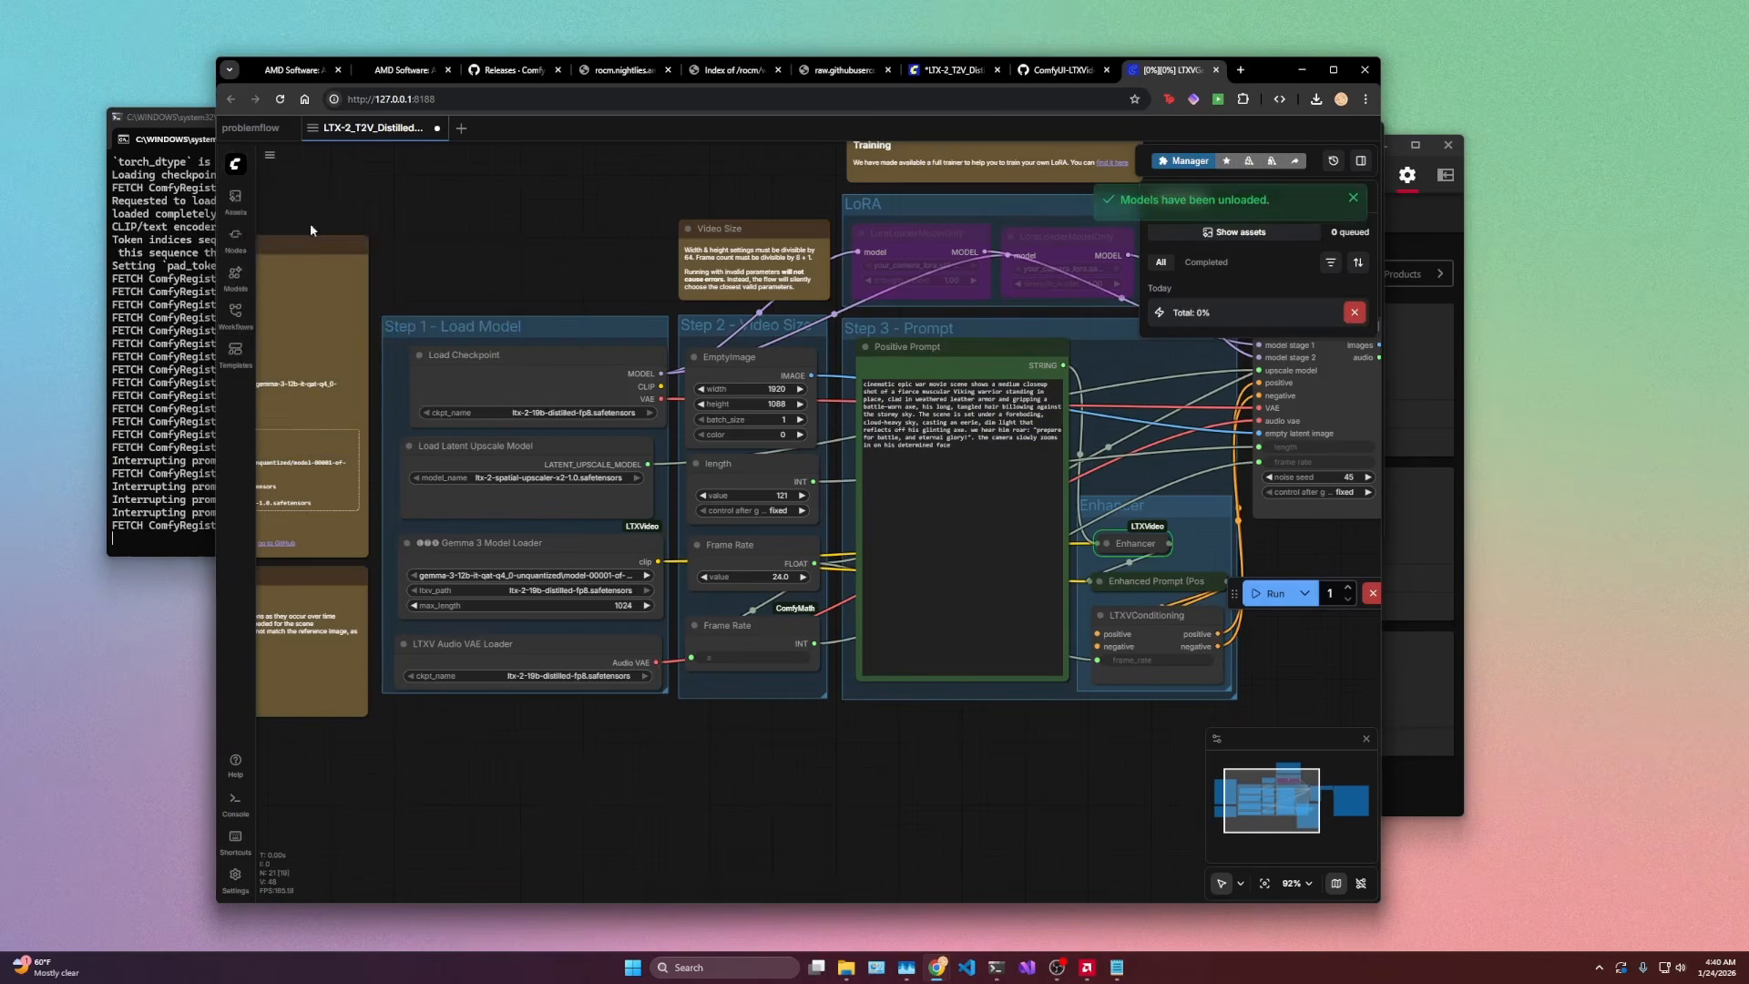
click(239, 166)
click(537, 423)
Step: Stop the ComfyUI server in its console, check the load and processes in Task Manager, and terminate the batch job
click(182, 431)
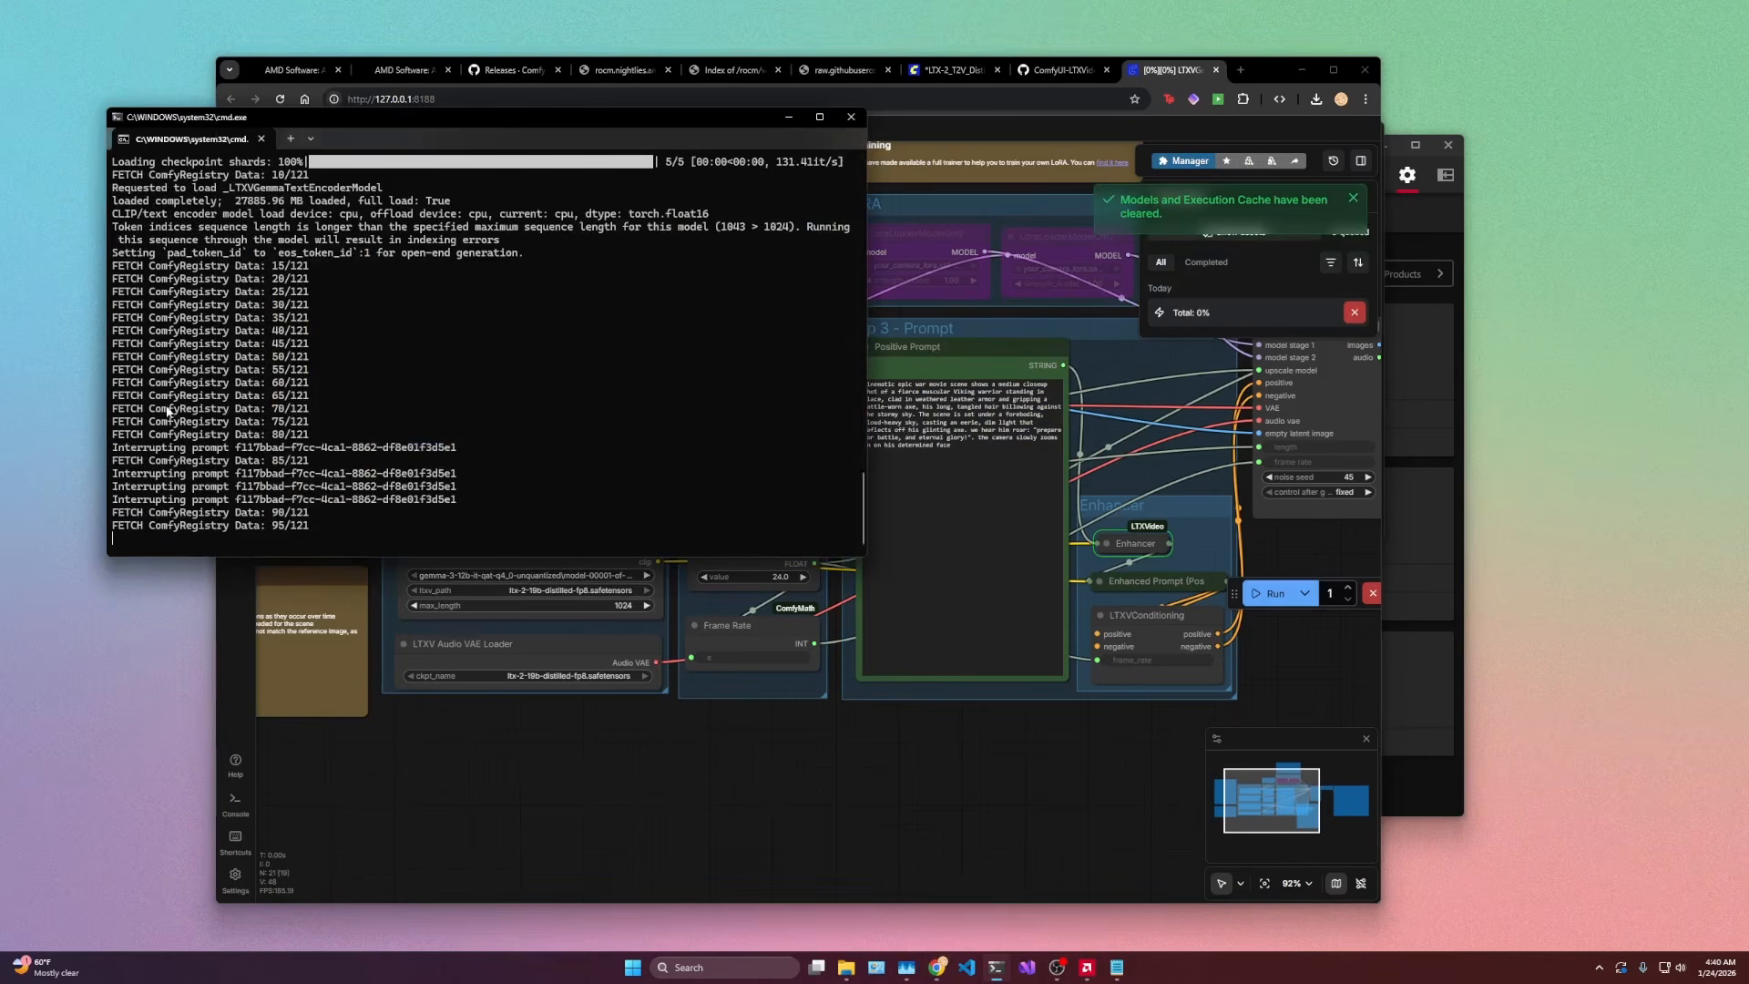
key(alt+Tab)
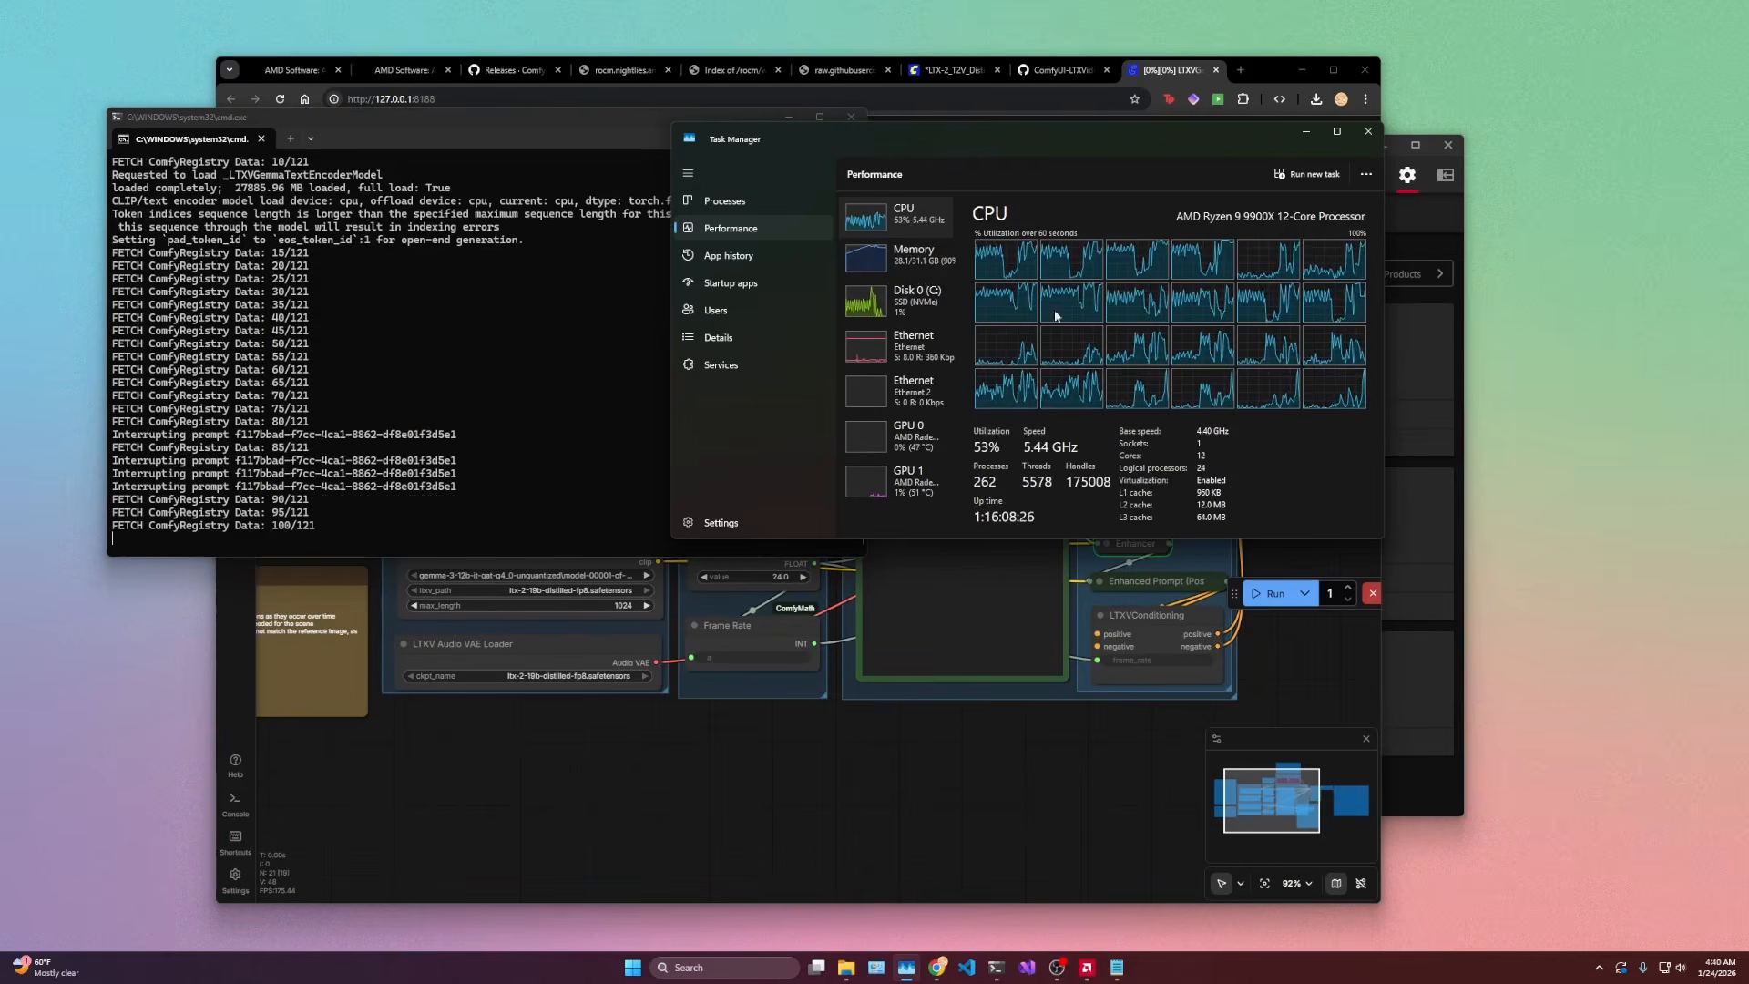
key(alt+Tab)
key(alt+Tab)
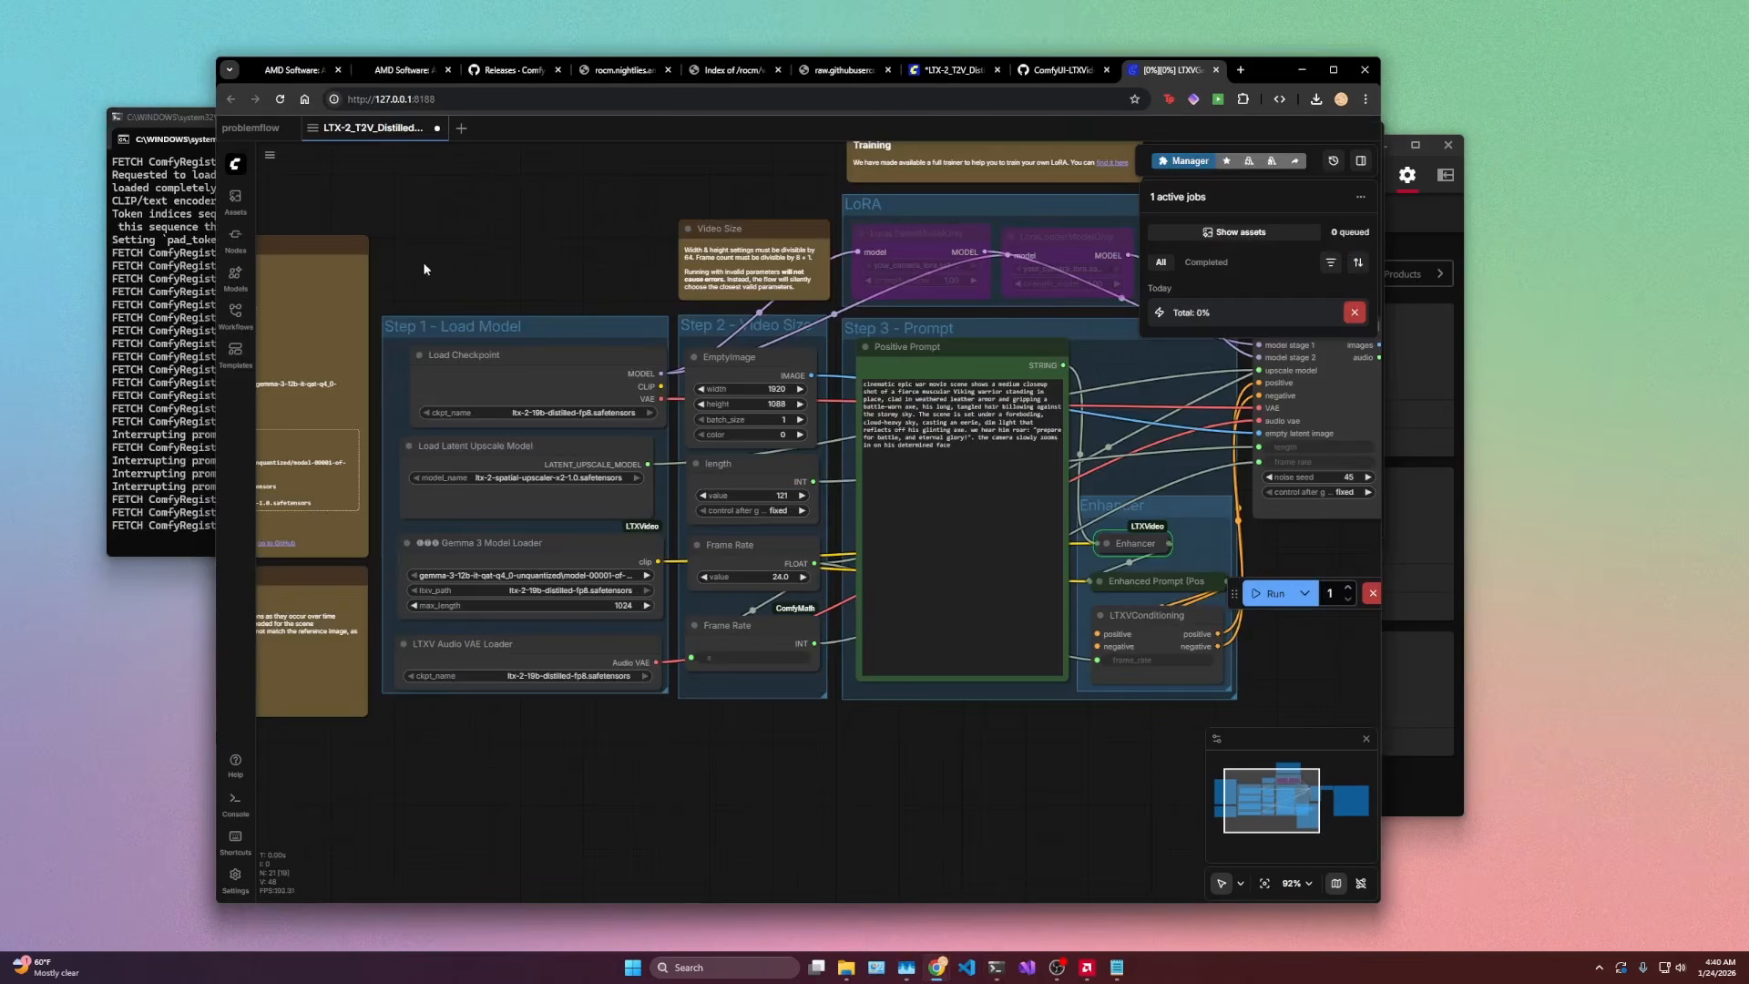
click(156, 319)
key(ctrl+c)
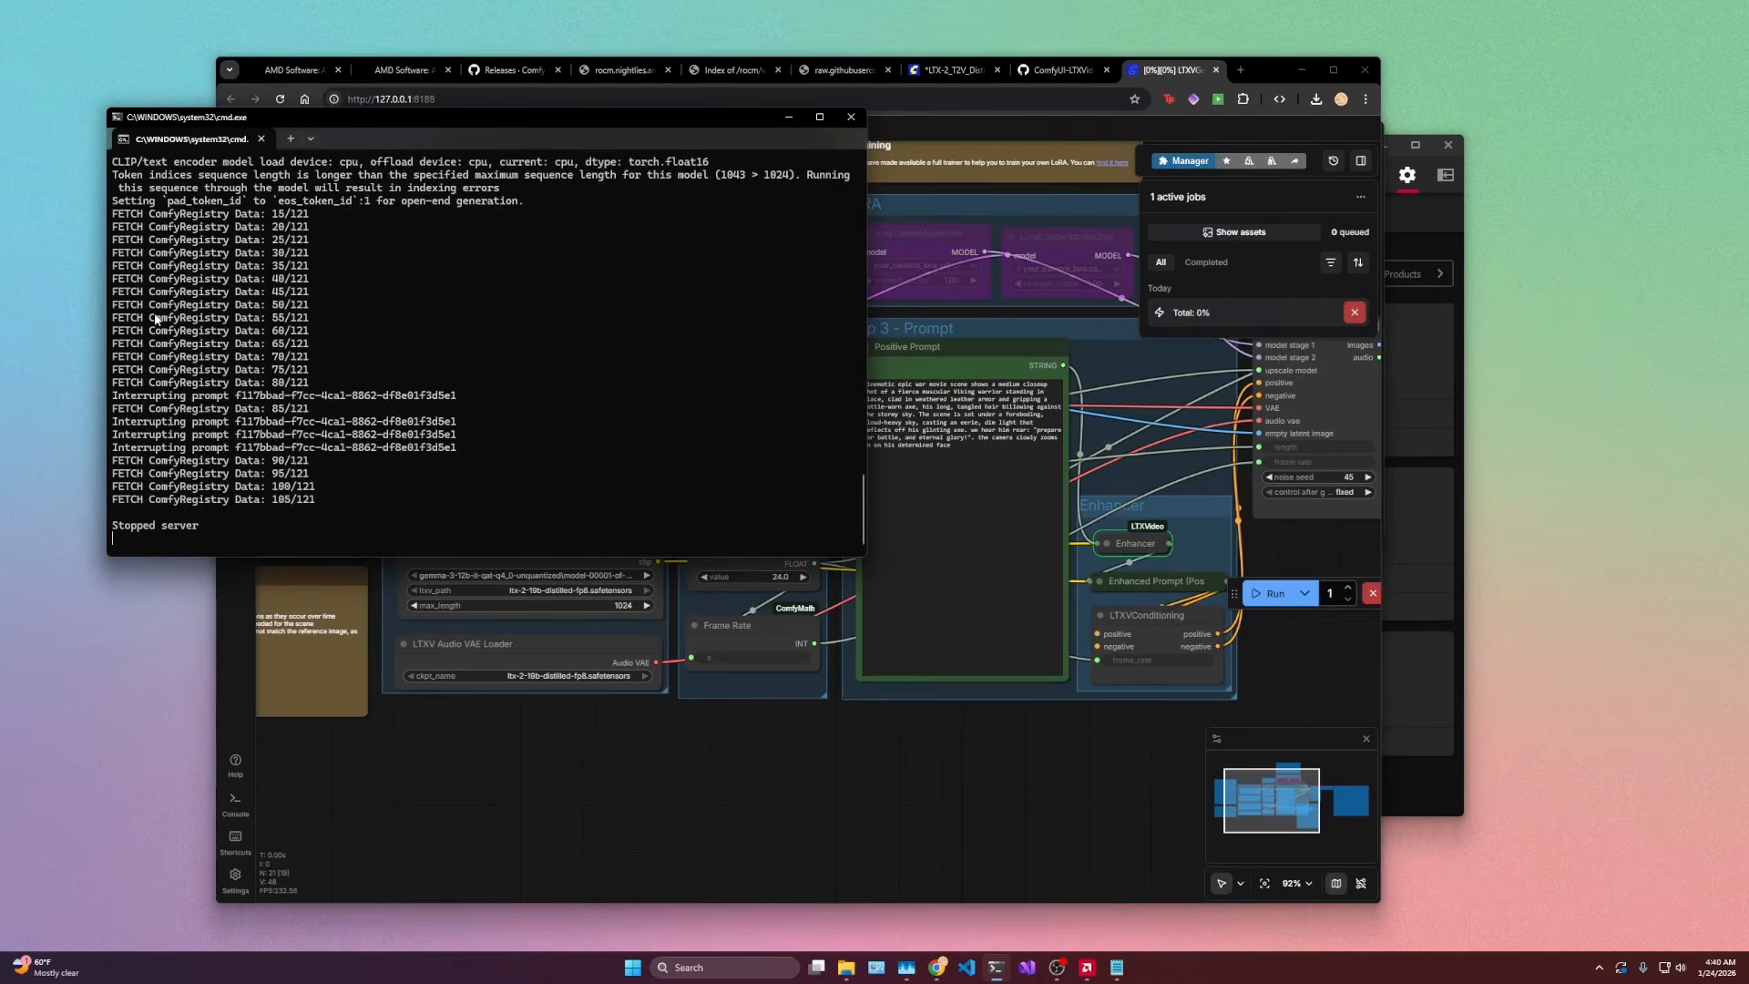
key(alt+Tab)
key(alt+Tab)
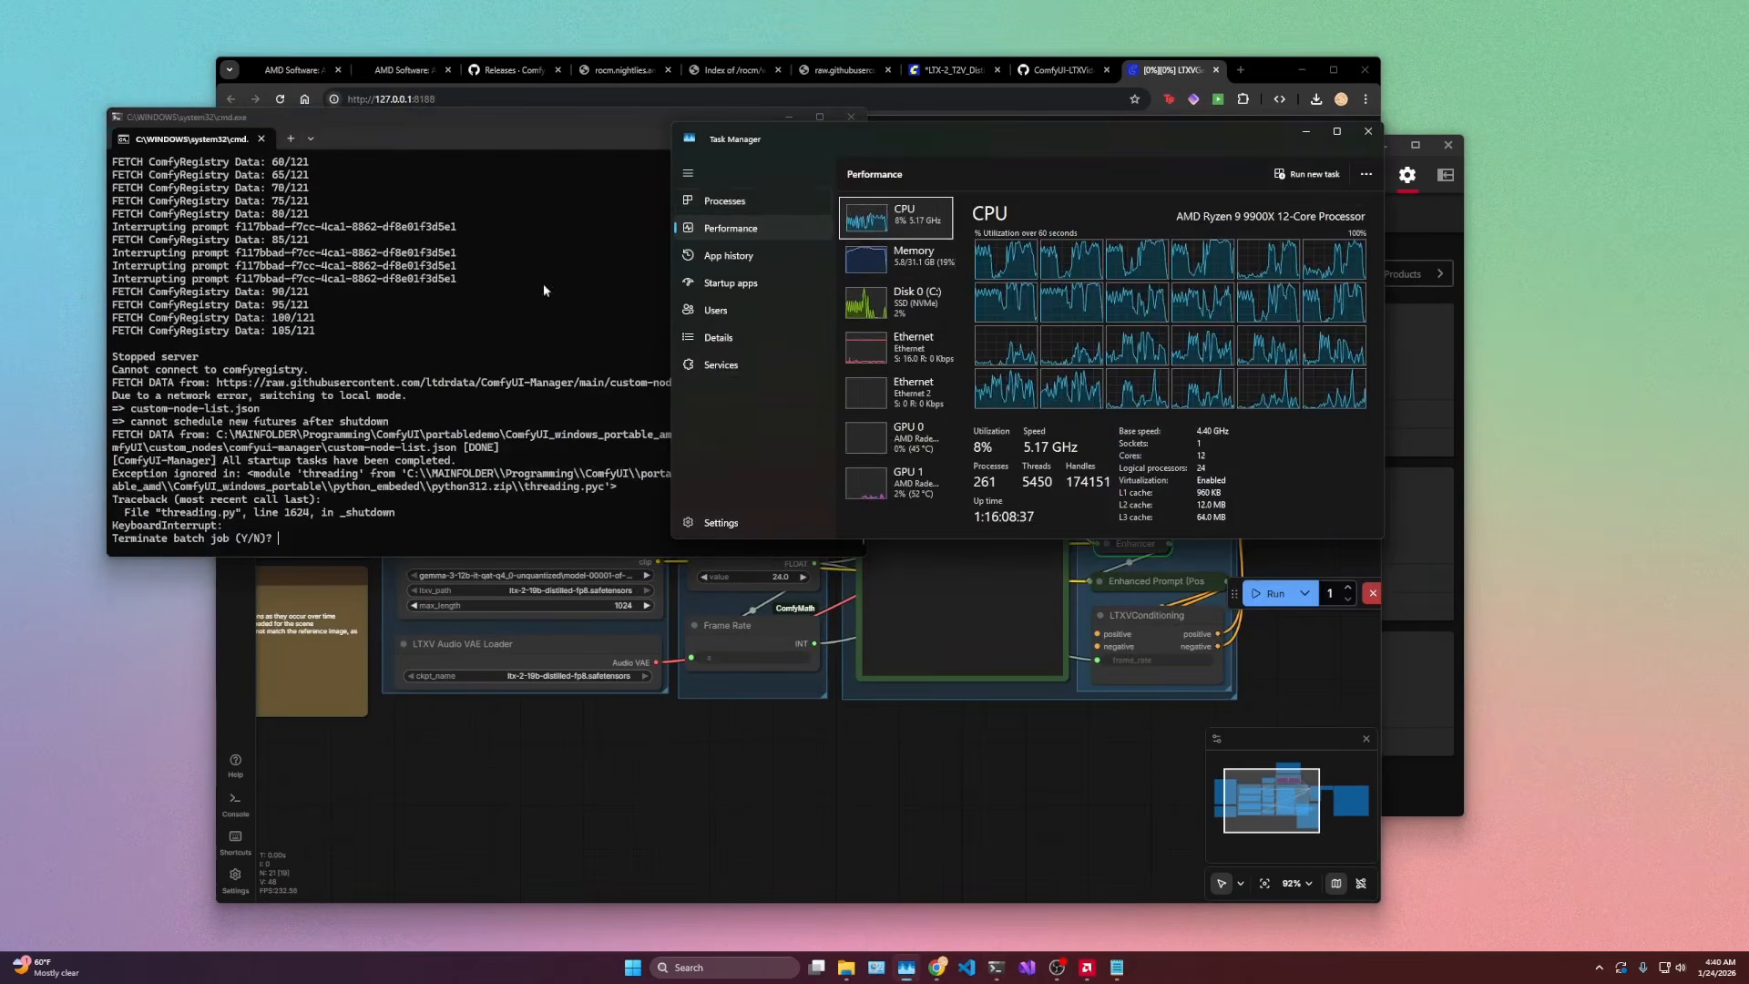
click(767, 195)
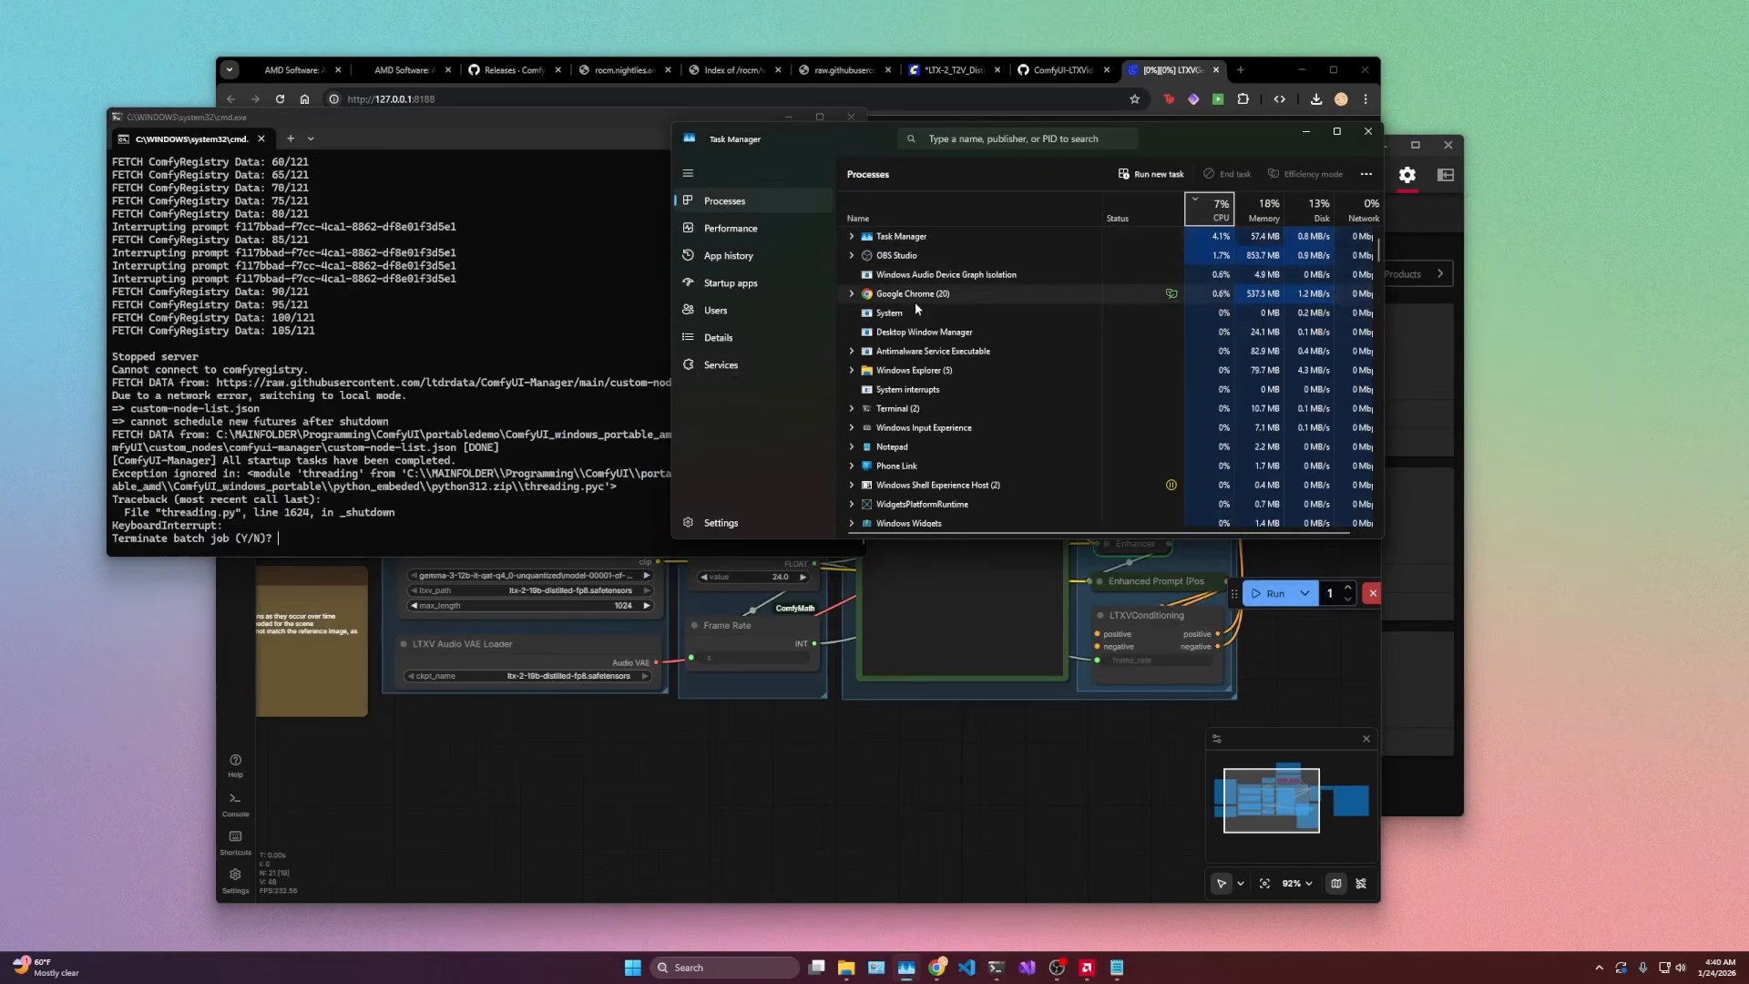
click(557, 349)
text(y)
key(Return)
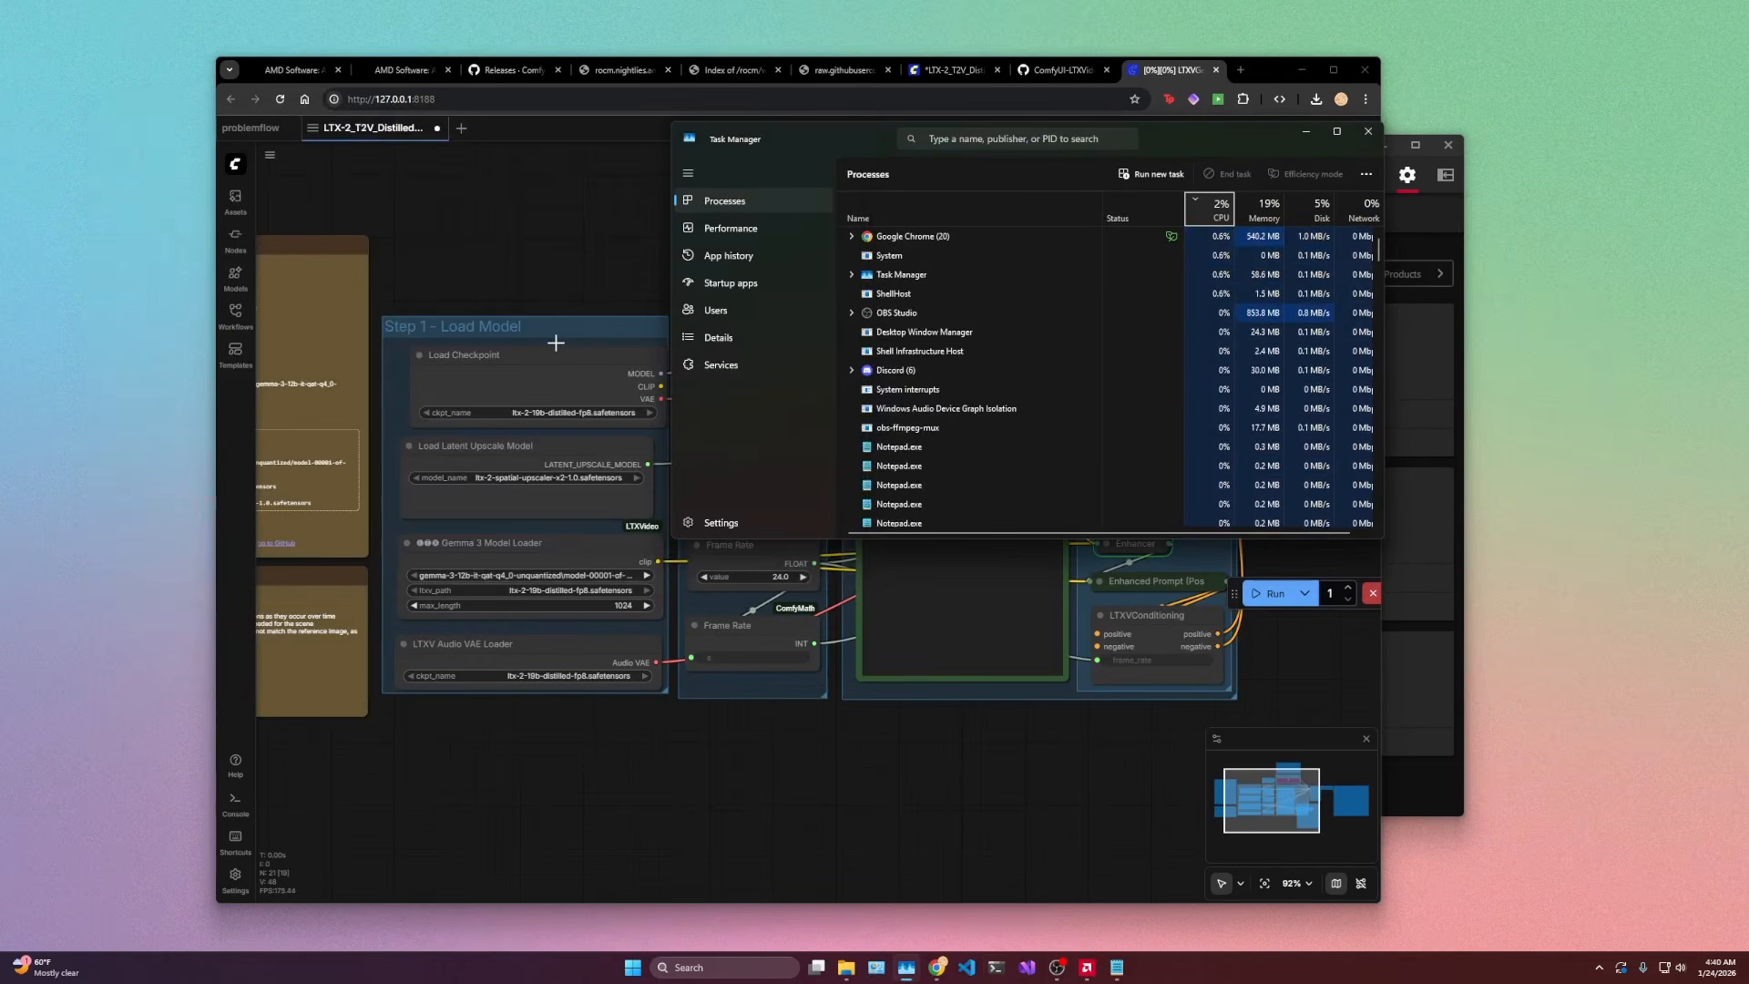
Step: Read the LTXV2_comfy model card on Hugging Face, including the separated LTX2 checkpoint loader setup
key(alt+Tab)
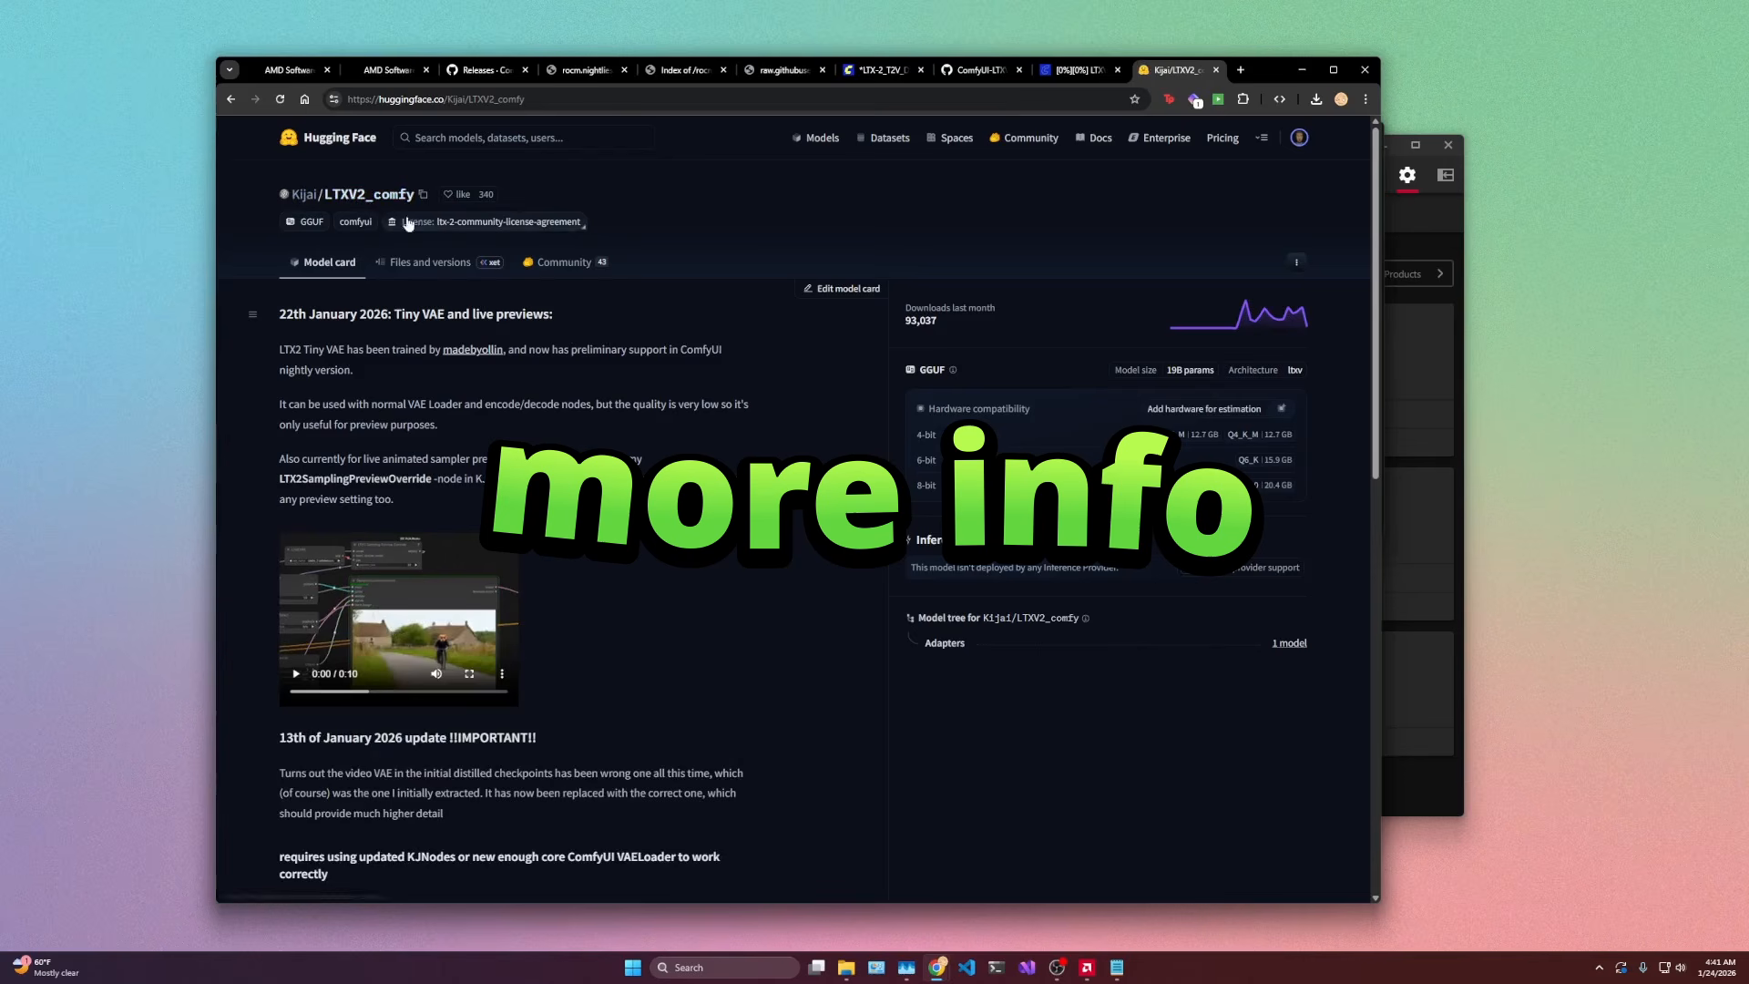
scroll(444, 301, down, 3)
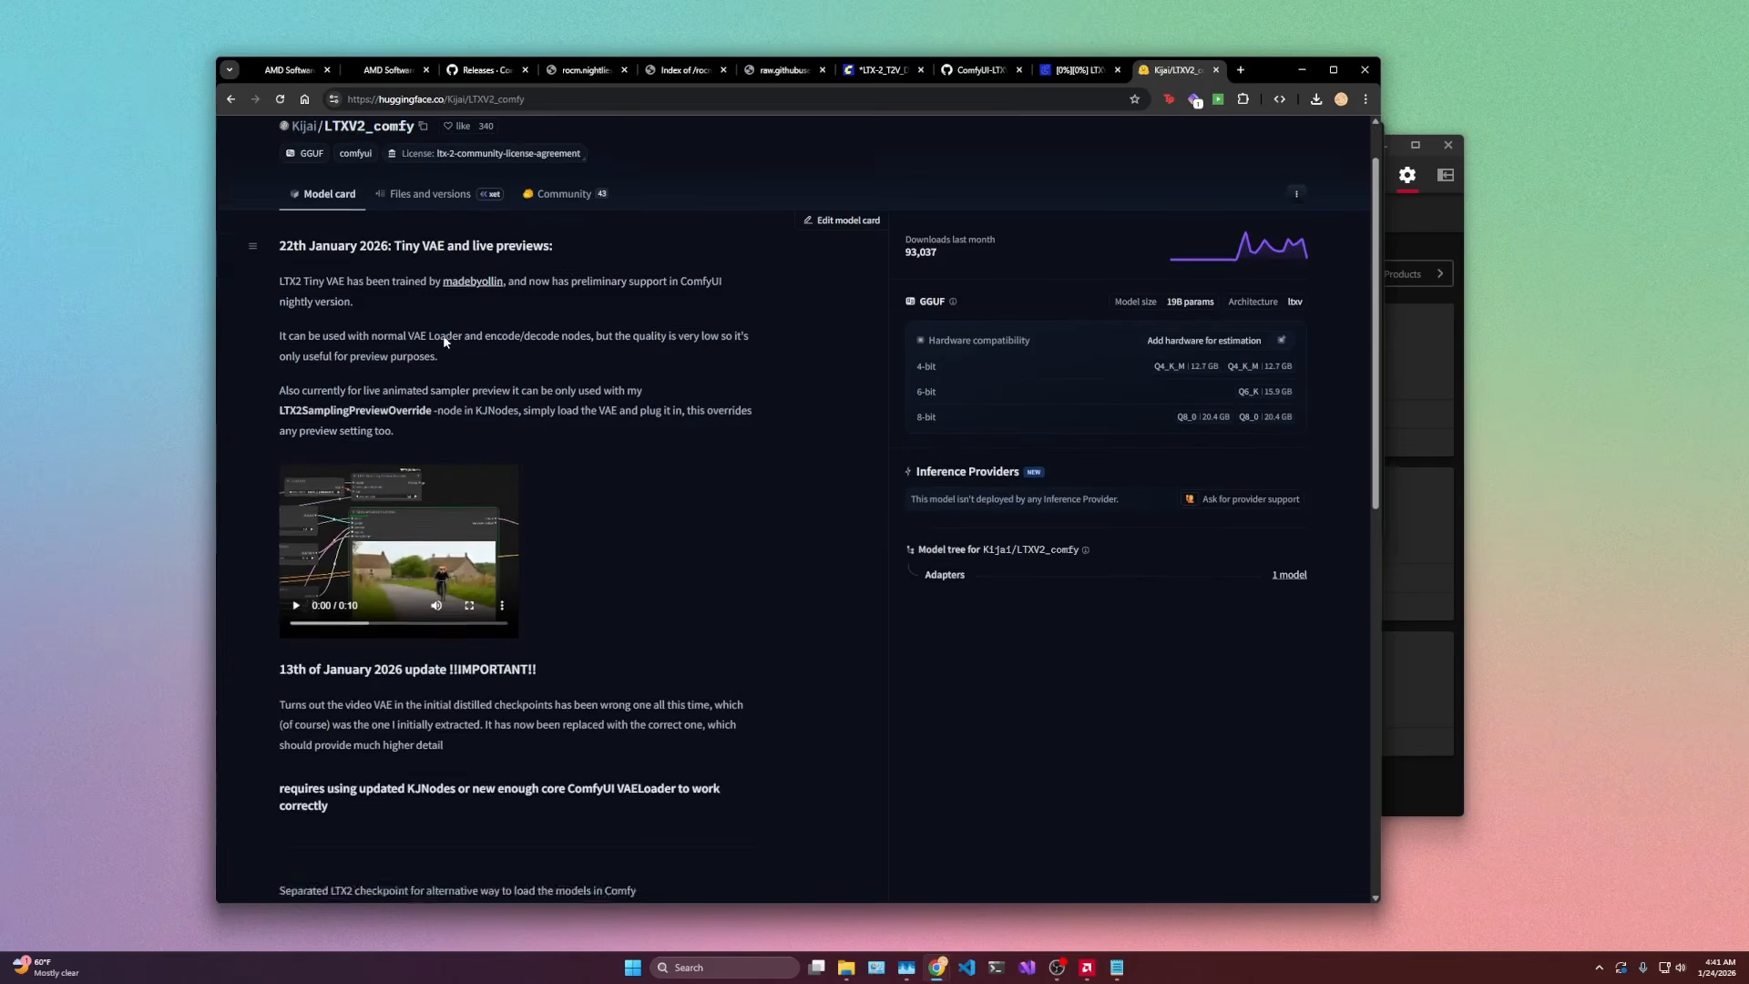
scroll(443, 336, up, 3)
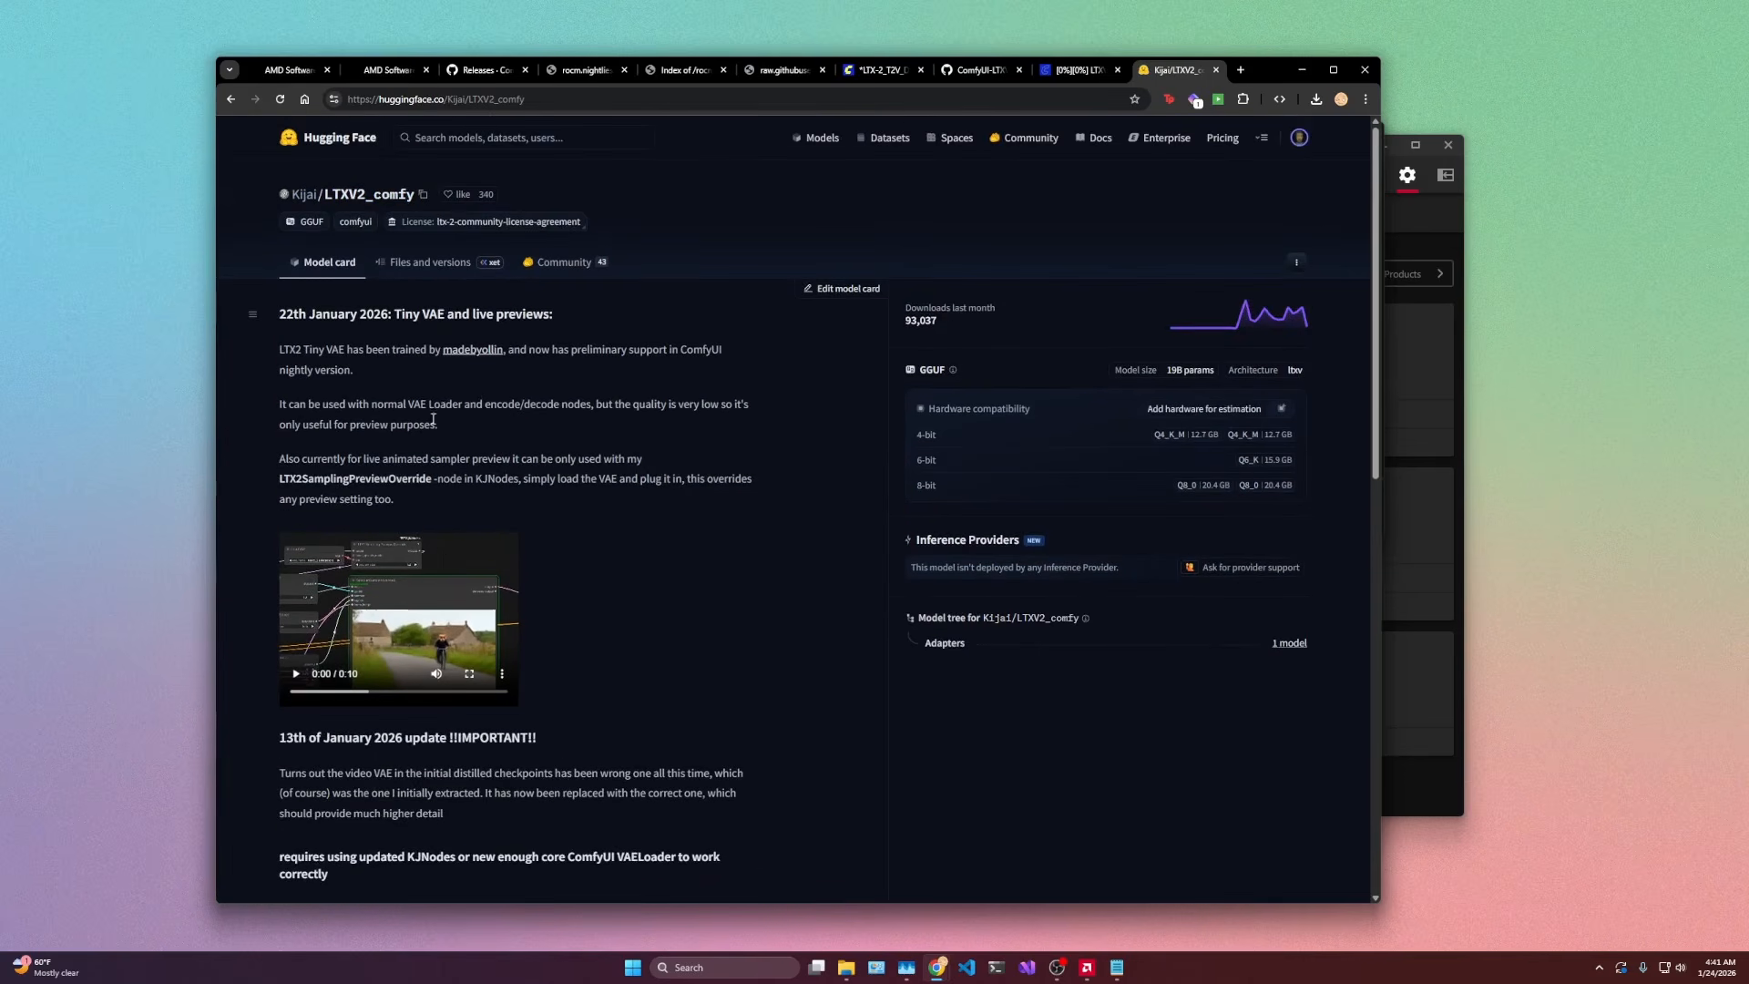
scroll(433, 419, down, 8)
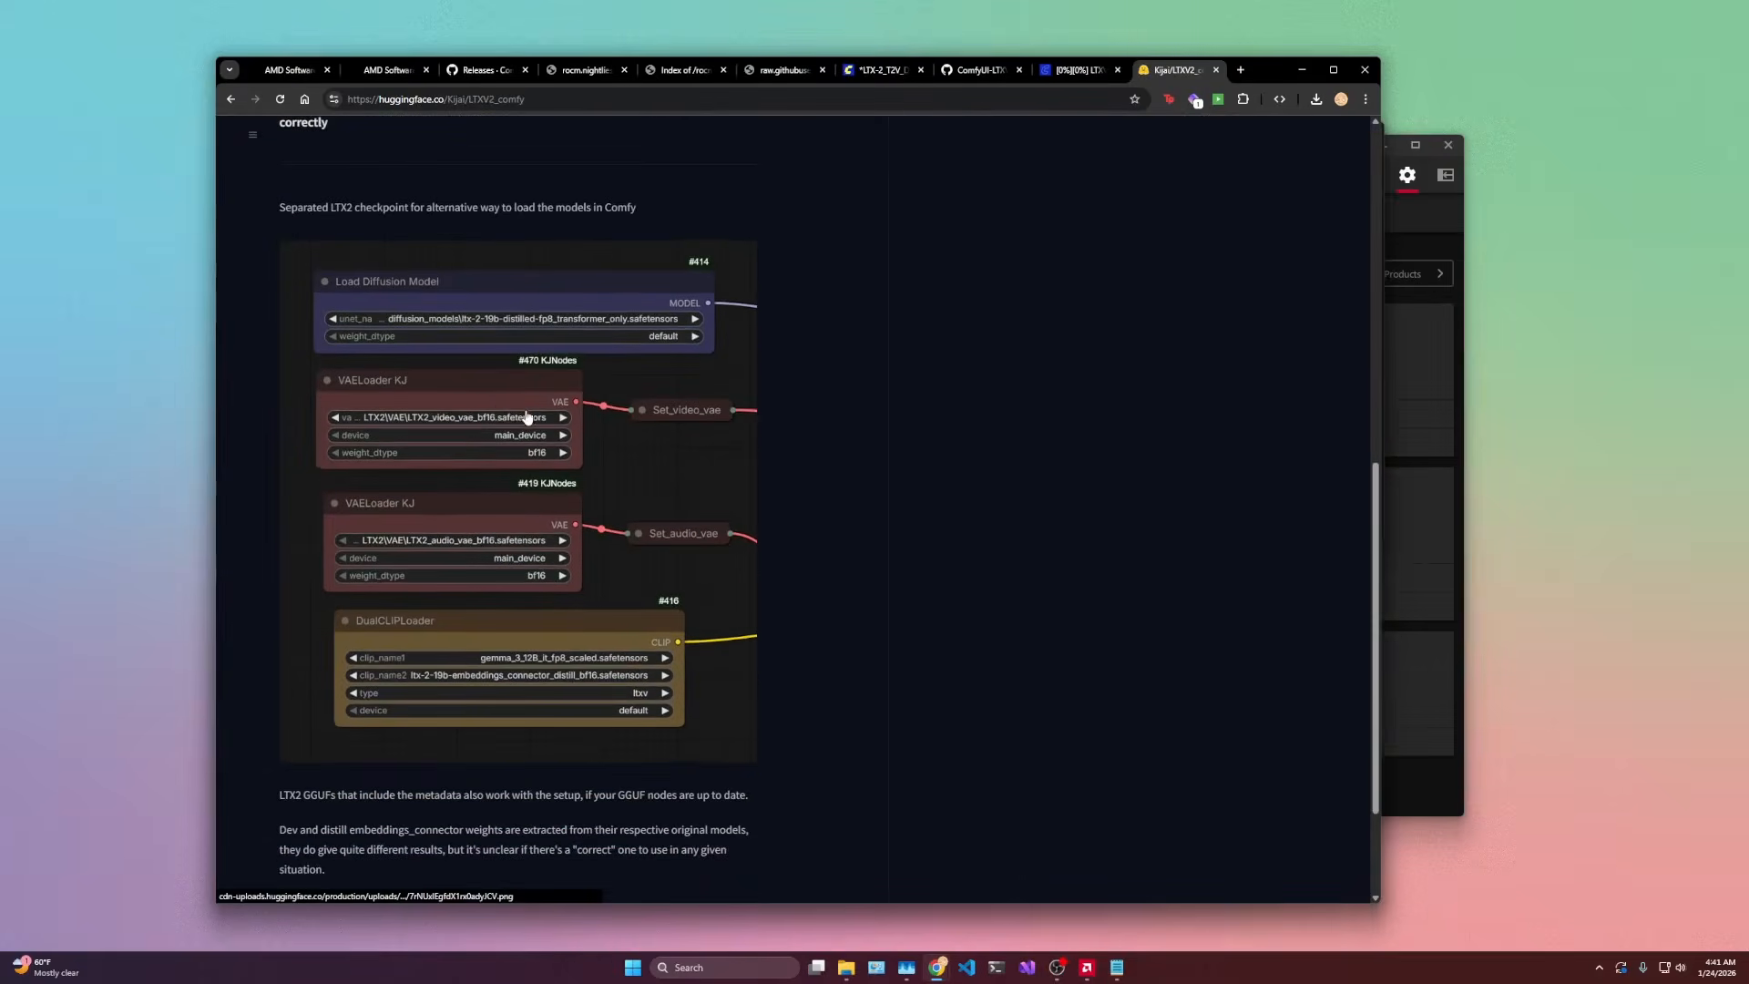
scroll(476, 403, down, 2)
scroll(557, 486, up, 1)
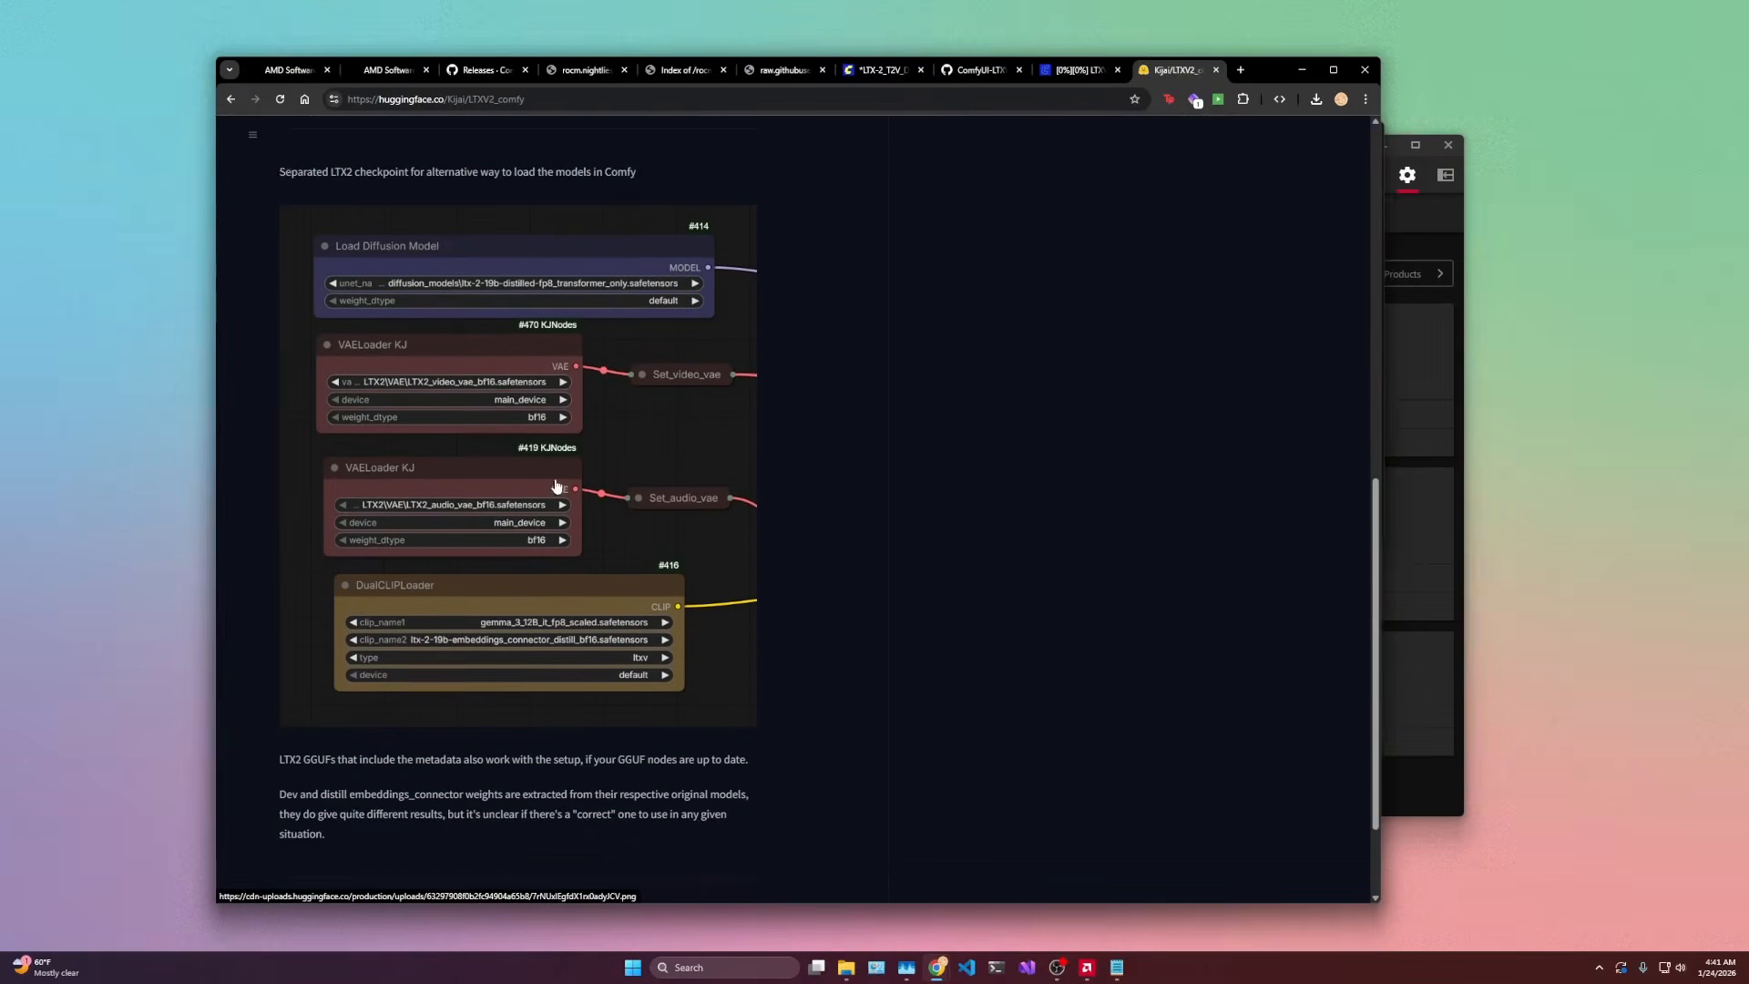
scroll(556, 486, up, 1)
scroll(567, 508, up, 9)
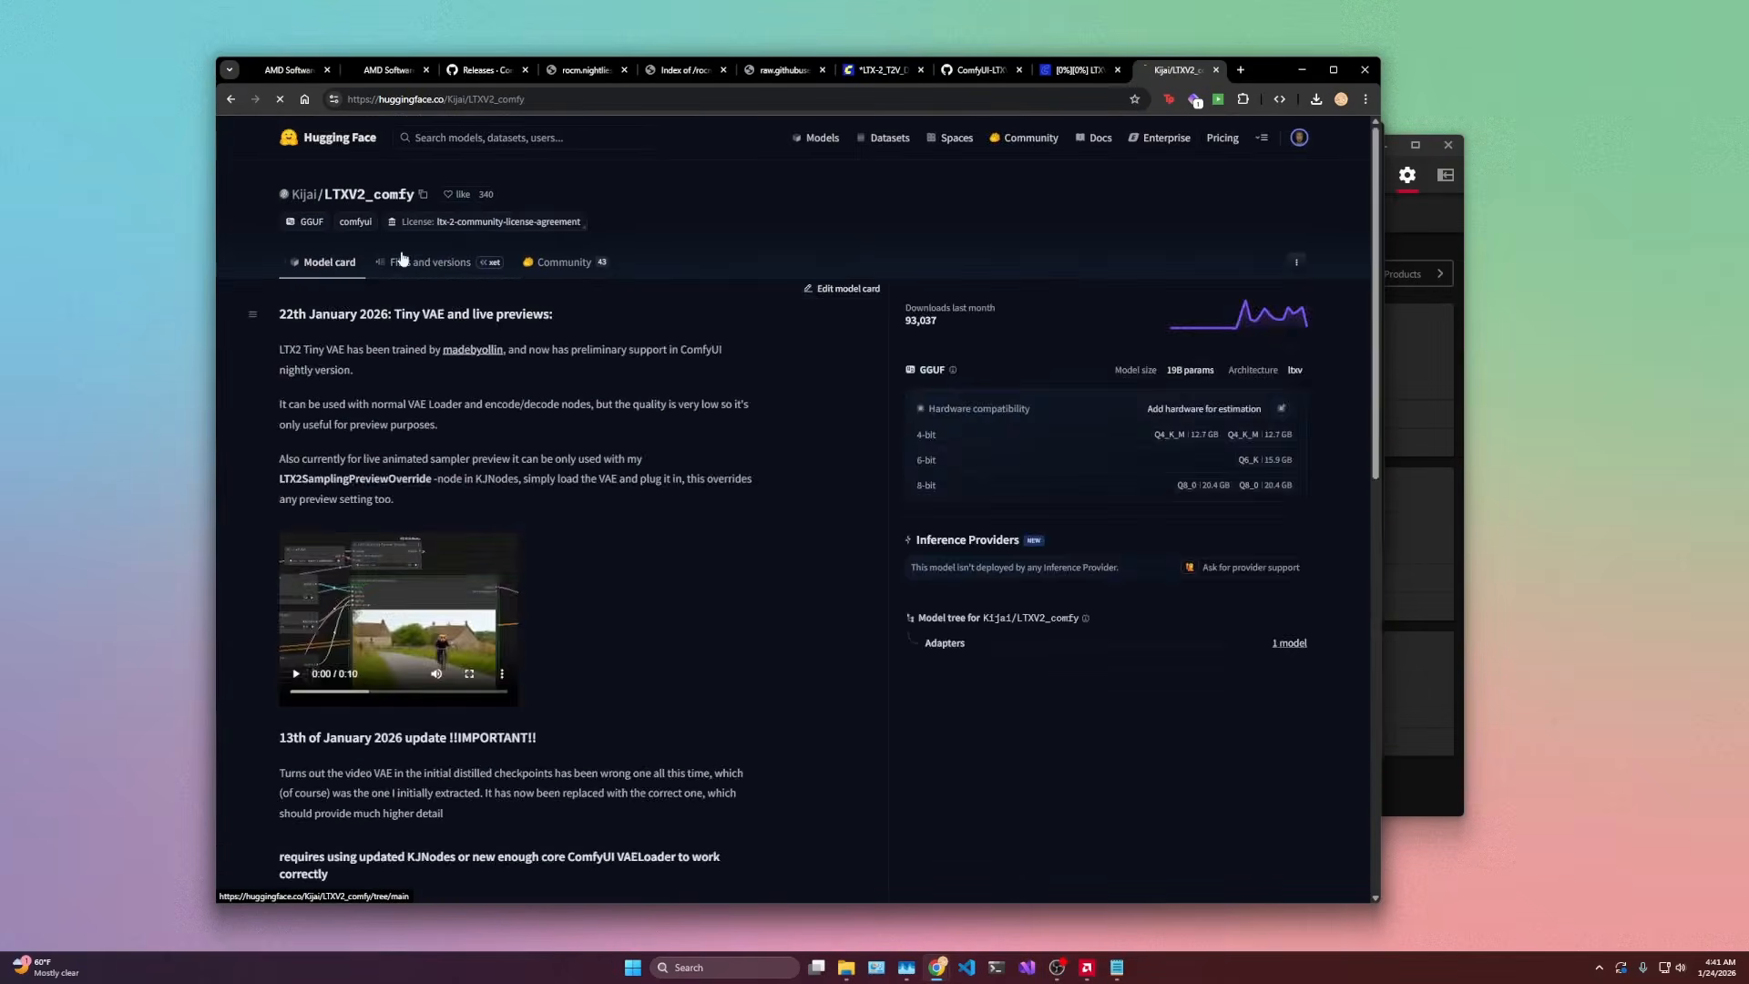
Step: Examine the files in the text_encoders folder of the LTXV2_comfy repository
click(435, 261)
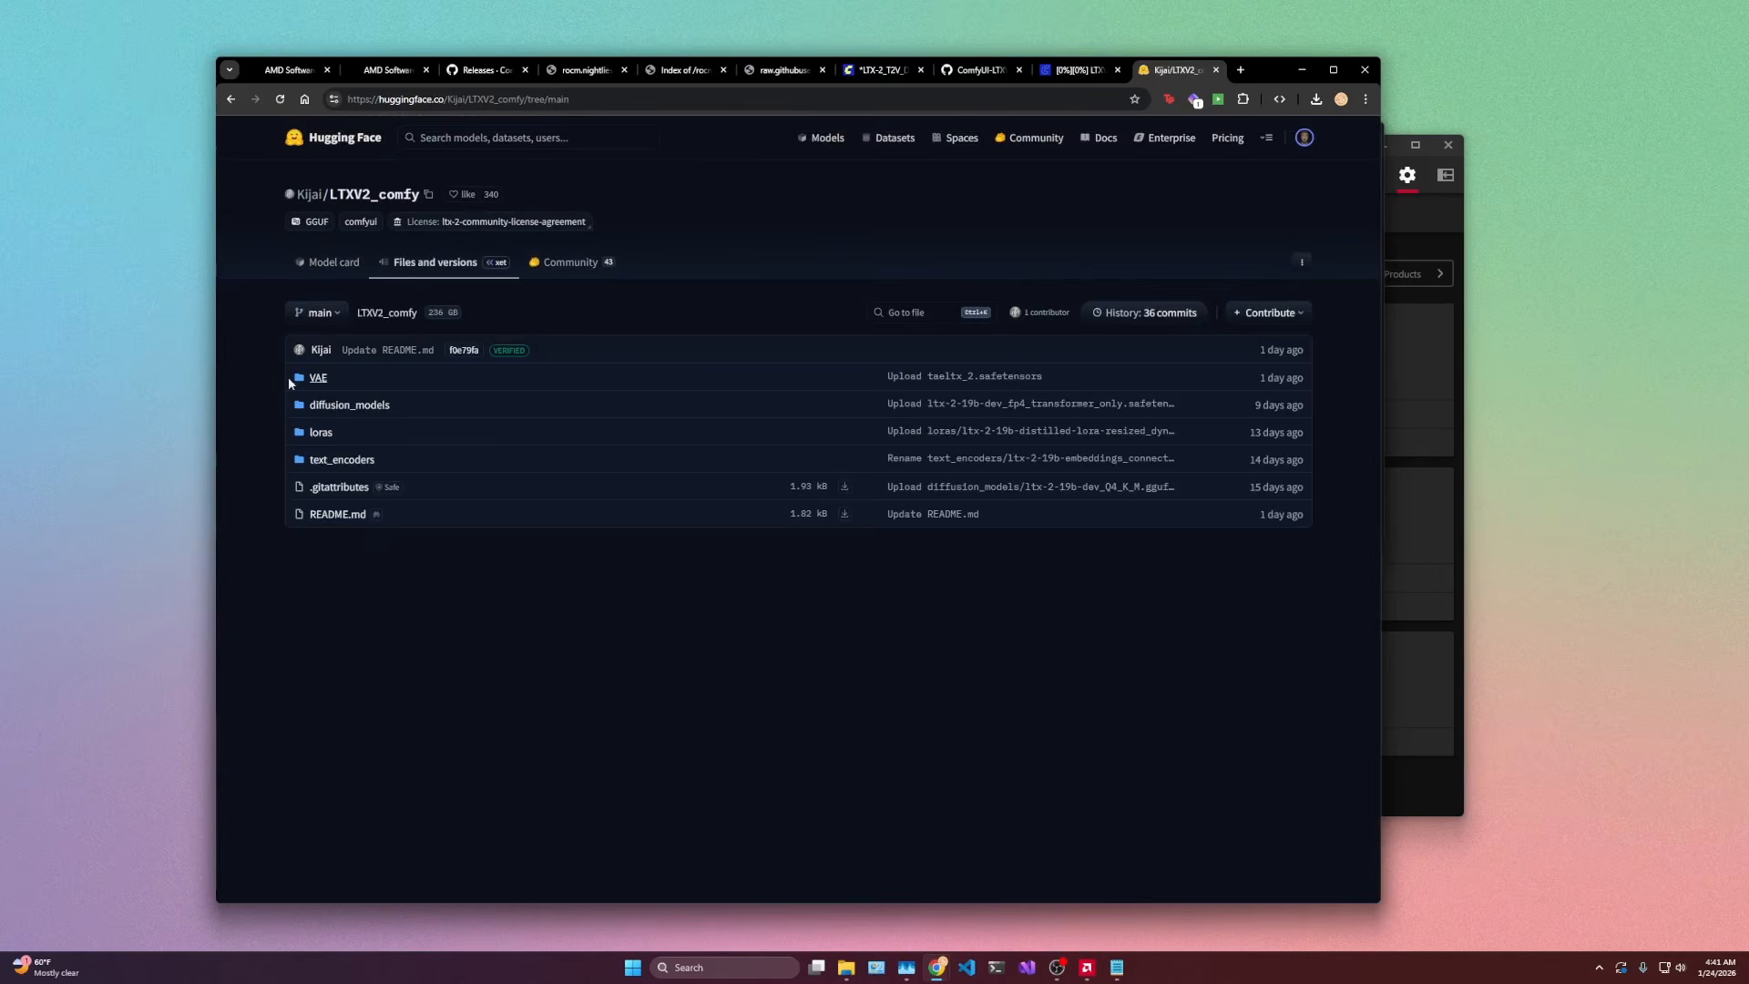
click(352, 459)
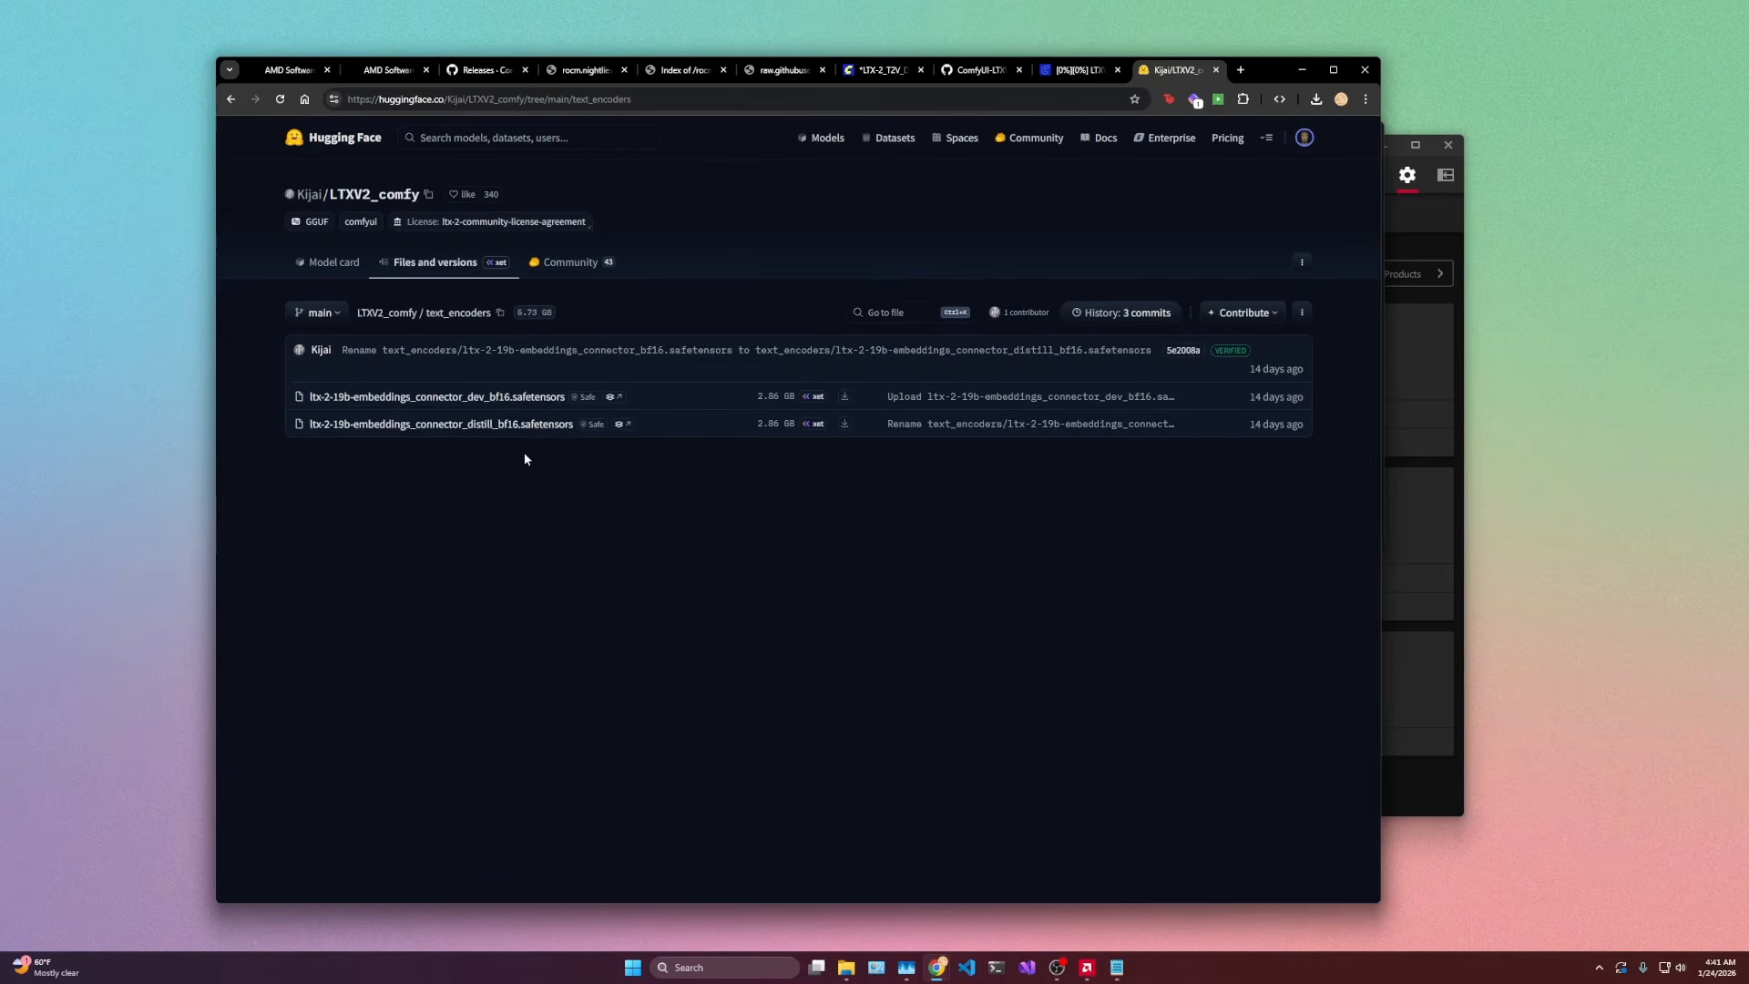
alt+click(441, 427)
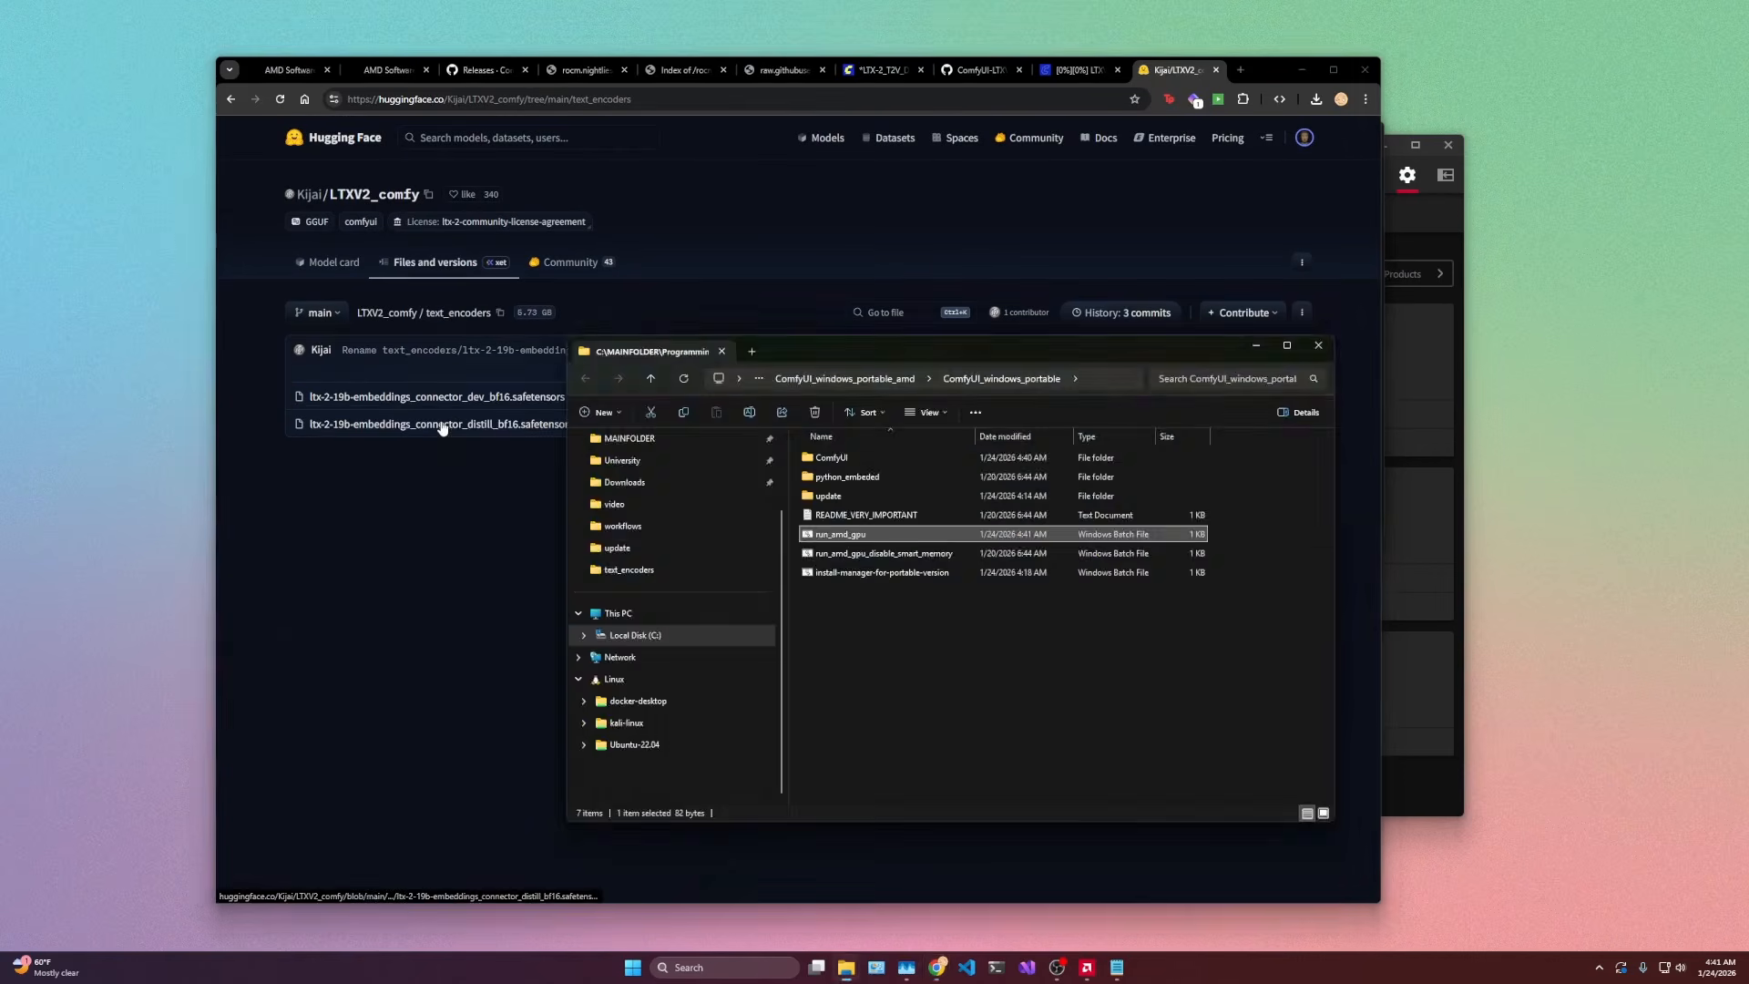
key(Return)
Step: Examine the Load Checkpoint node's CLIP output and the Gemma 3 Model Loader in the workflow's Step 1 group in ComfyUI
click(1074, 70)
drag(556, 290, 685, 231)
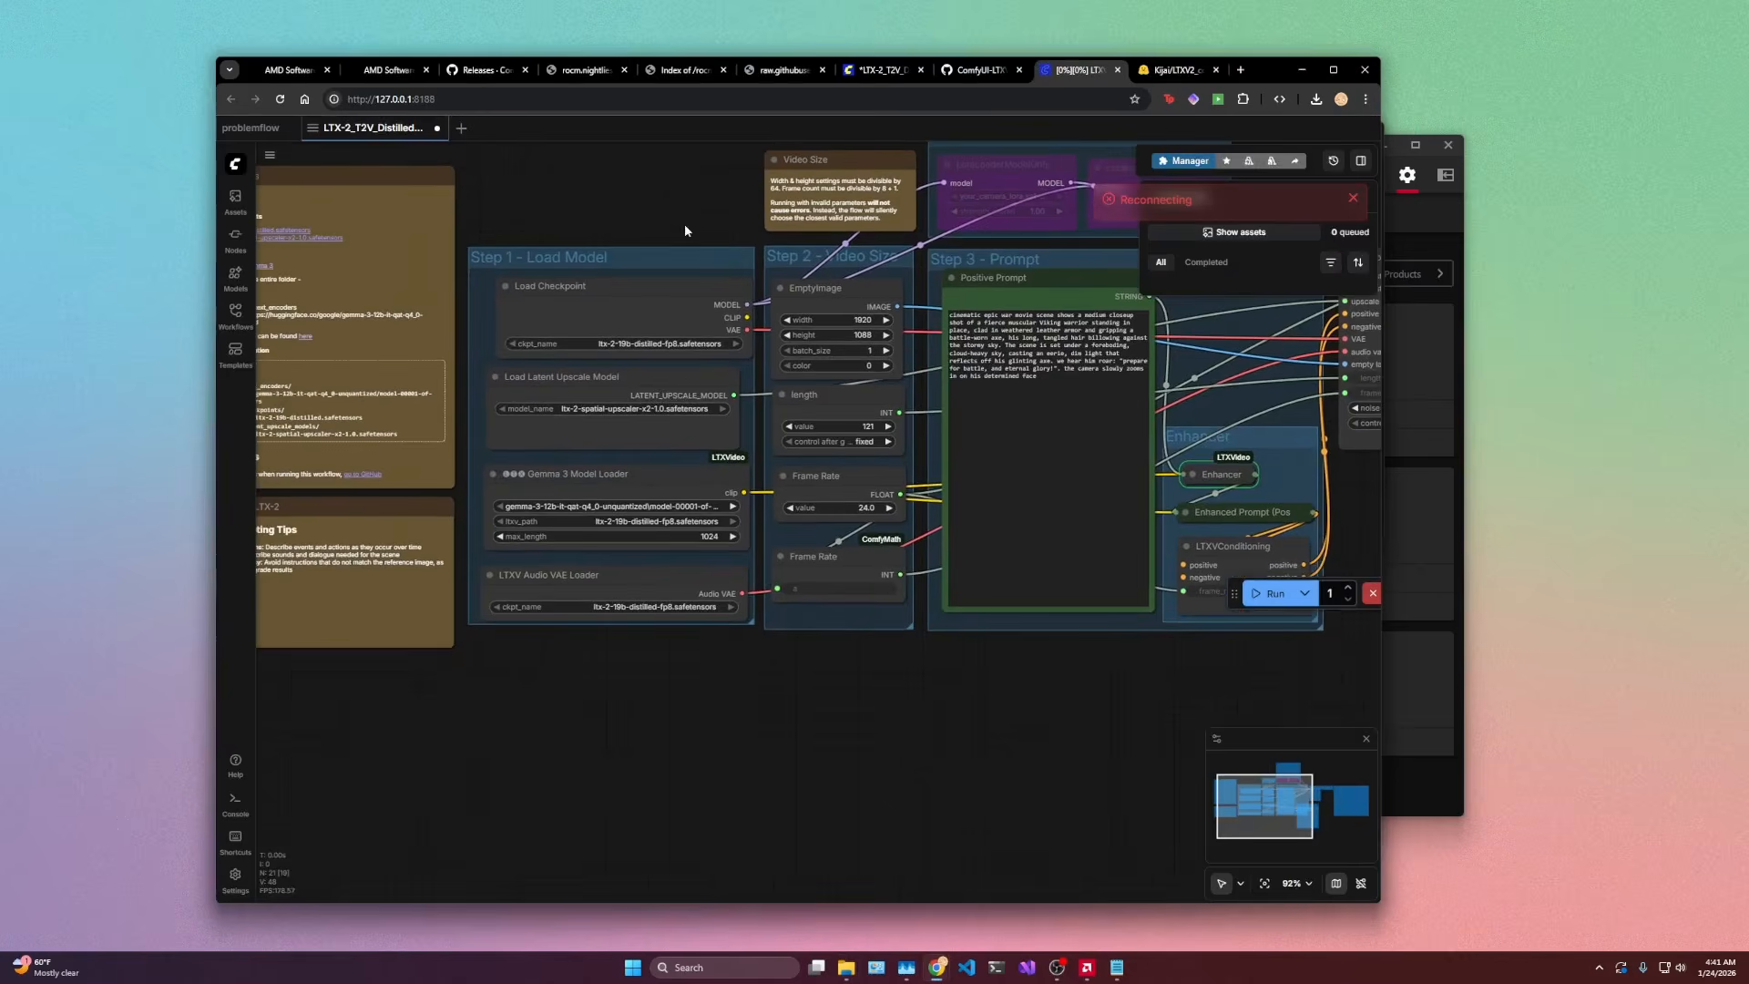
scroll(599, 526, up, 3)
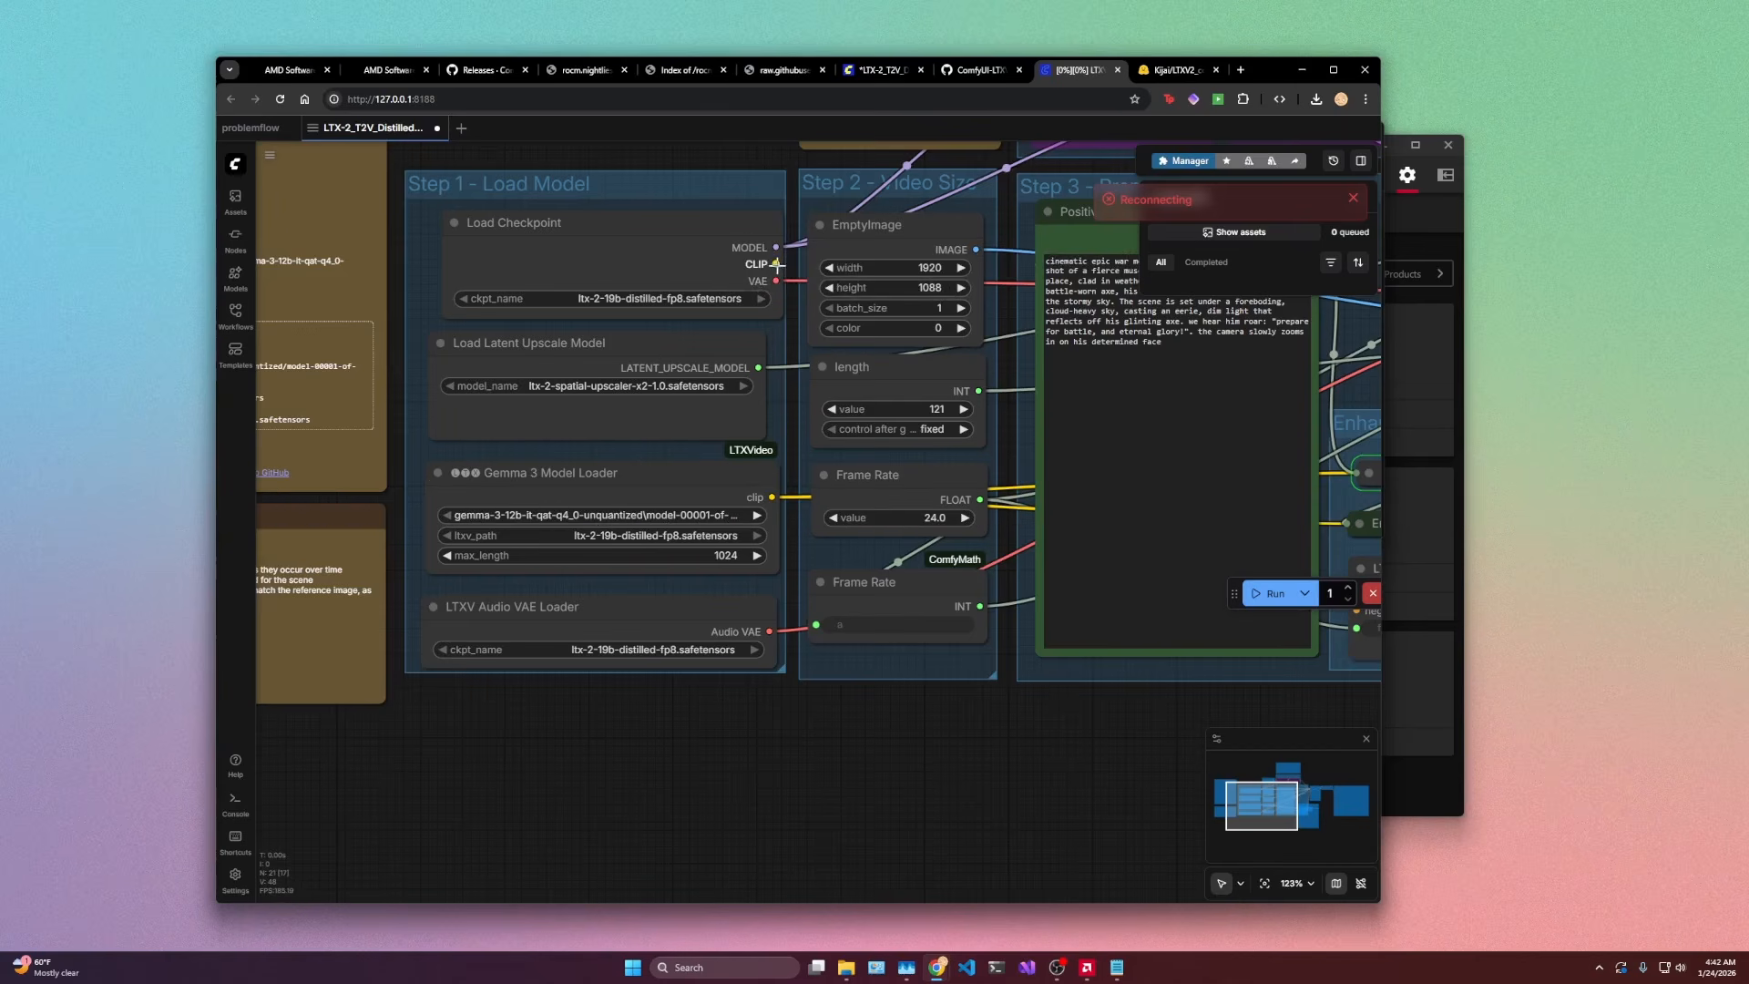
drag(777, 264, 721, 473)
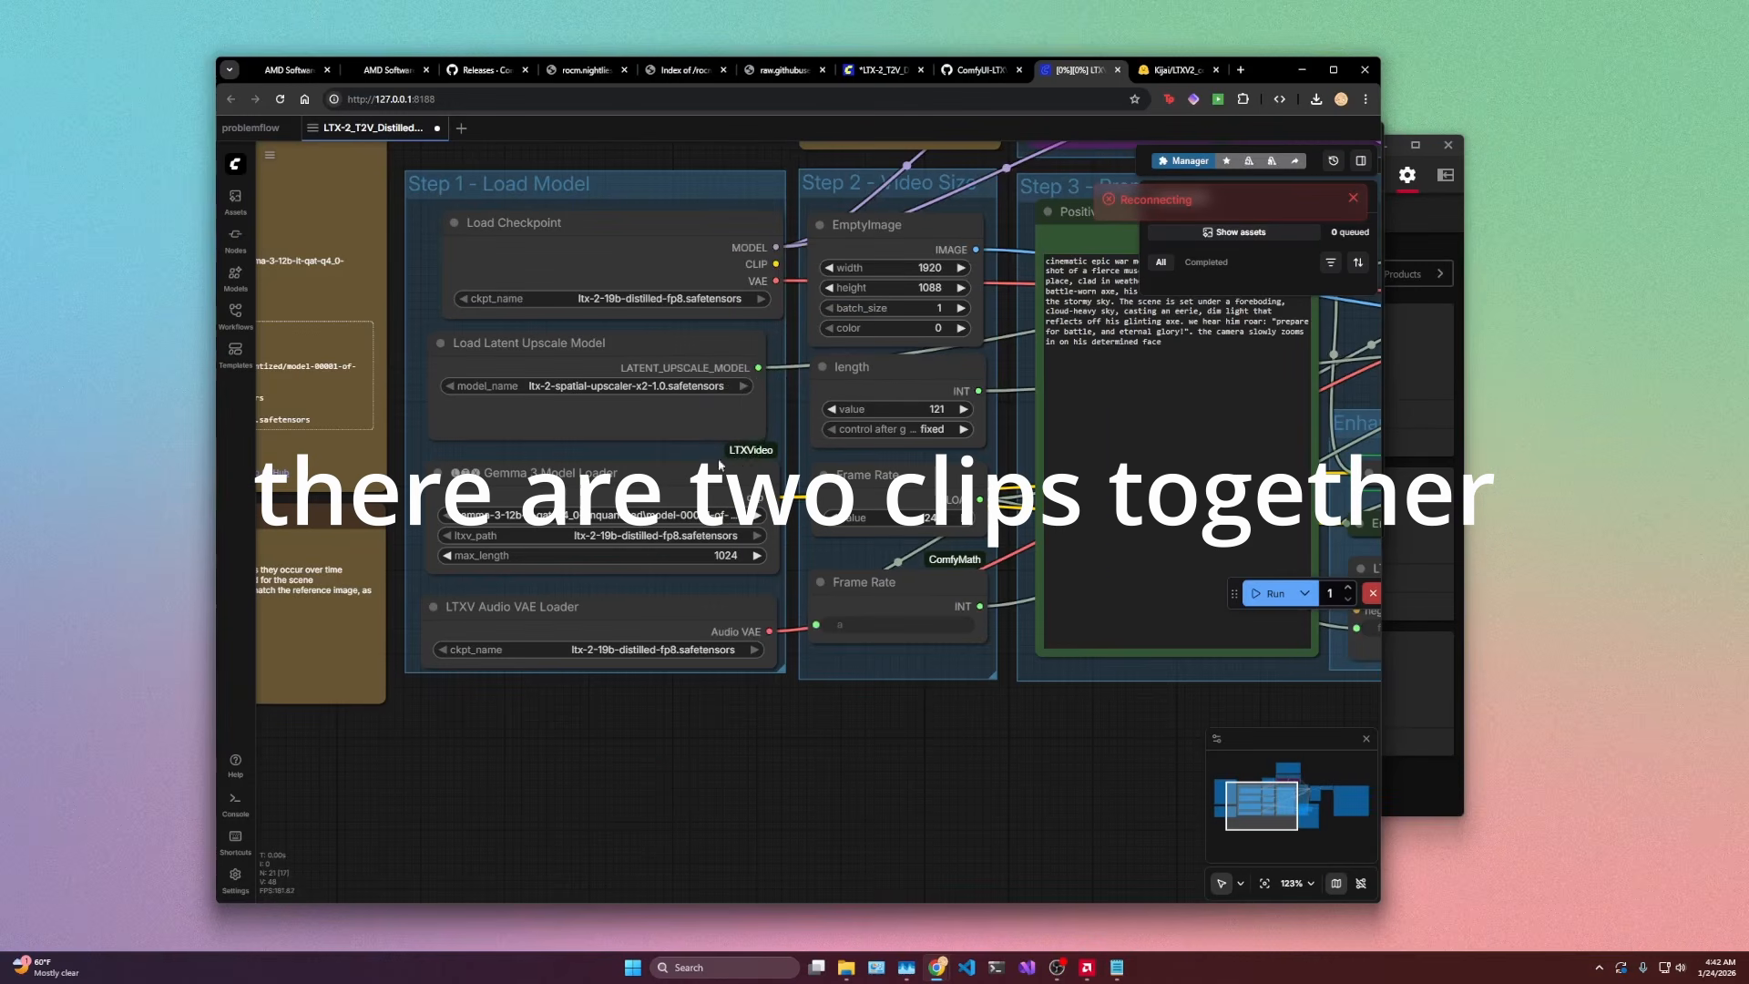
drag(605, 521, 578, 517)
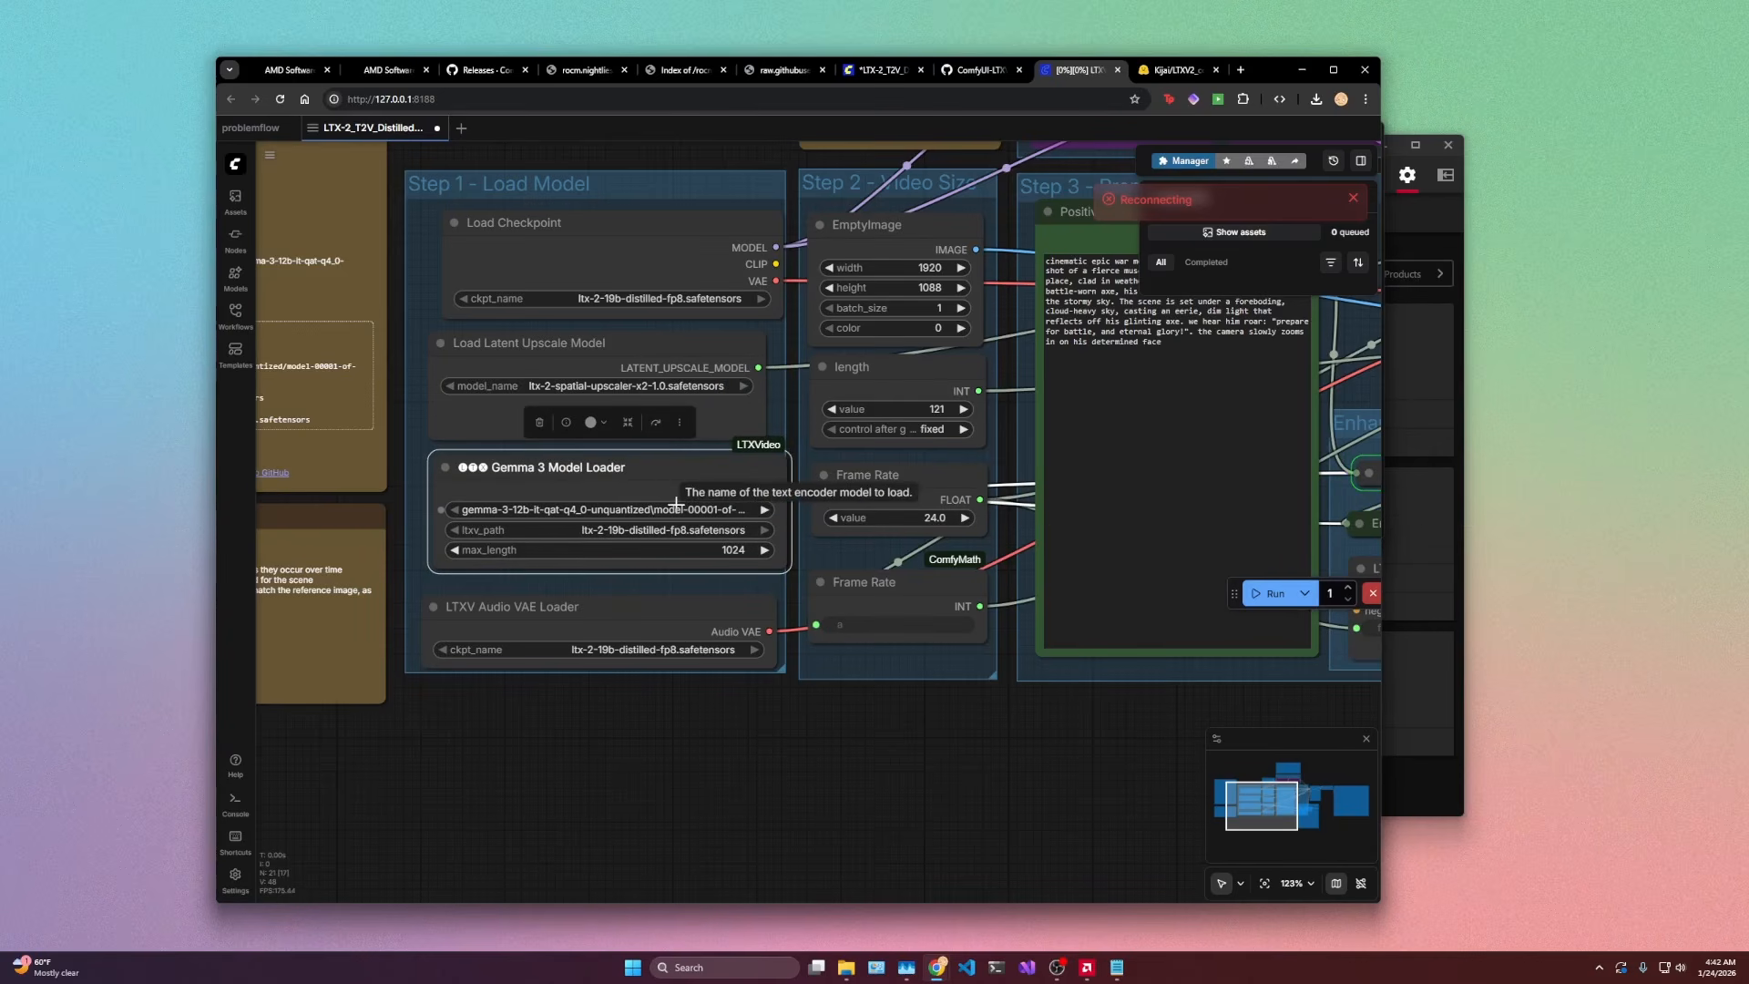
Step: Review the diffusion_models, text_encoders and VAE folders of the LTXV2_comfy repository on Hugging Face
click(1159, 73)
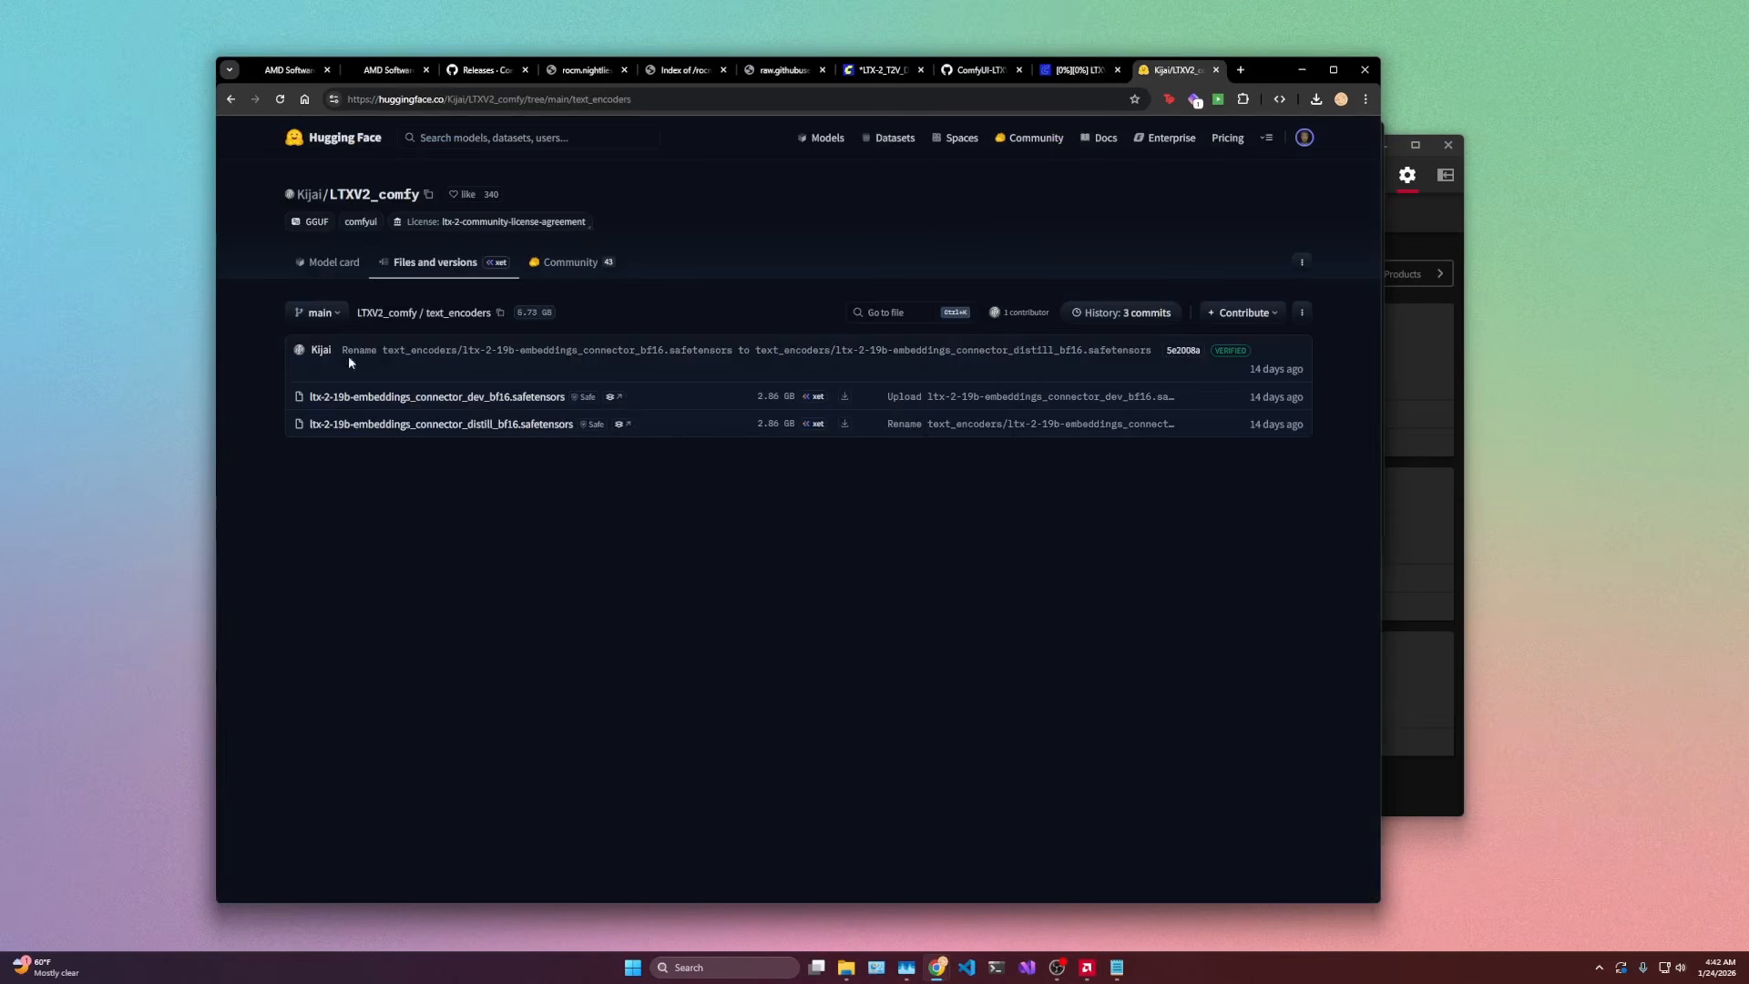
click(455, 270)
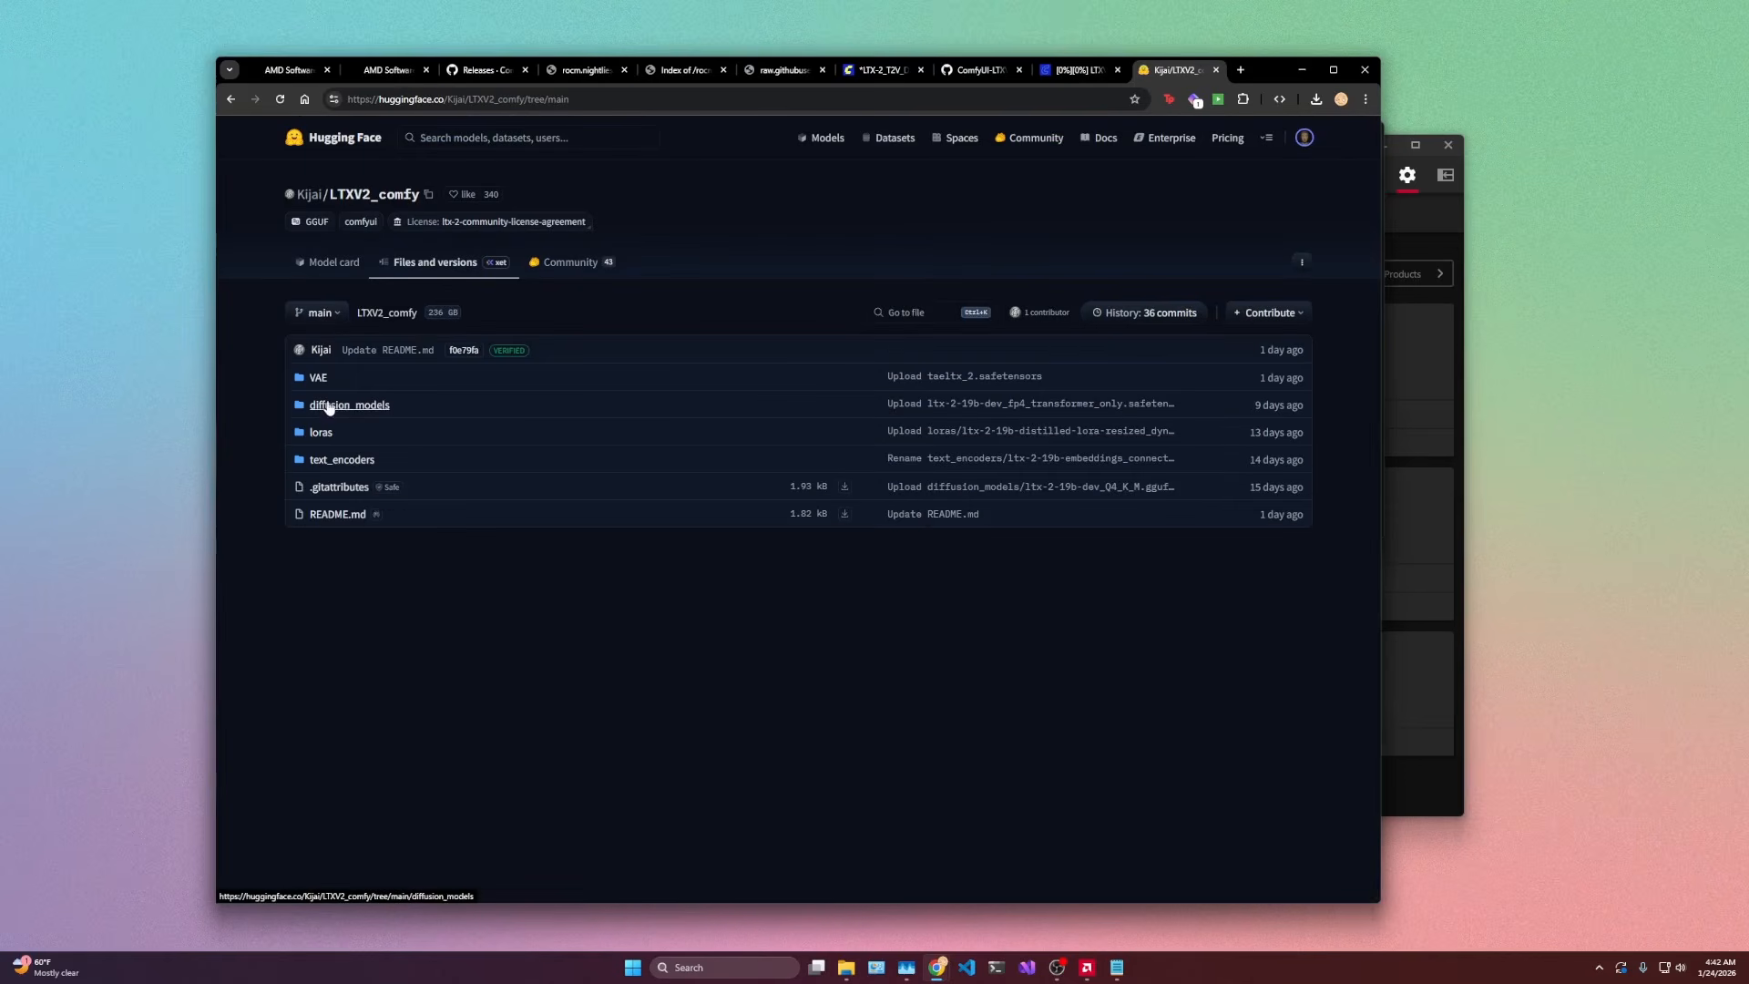
click(343, 414)
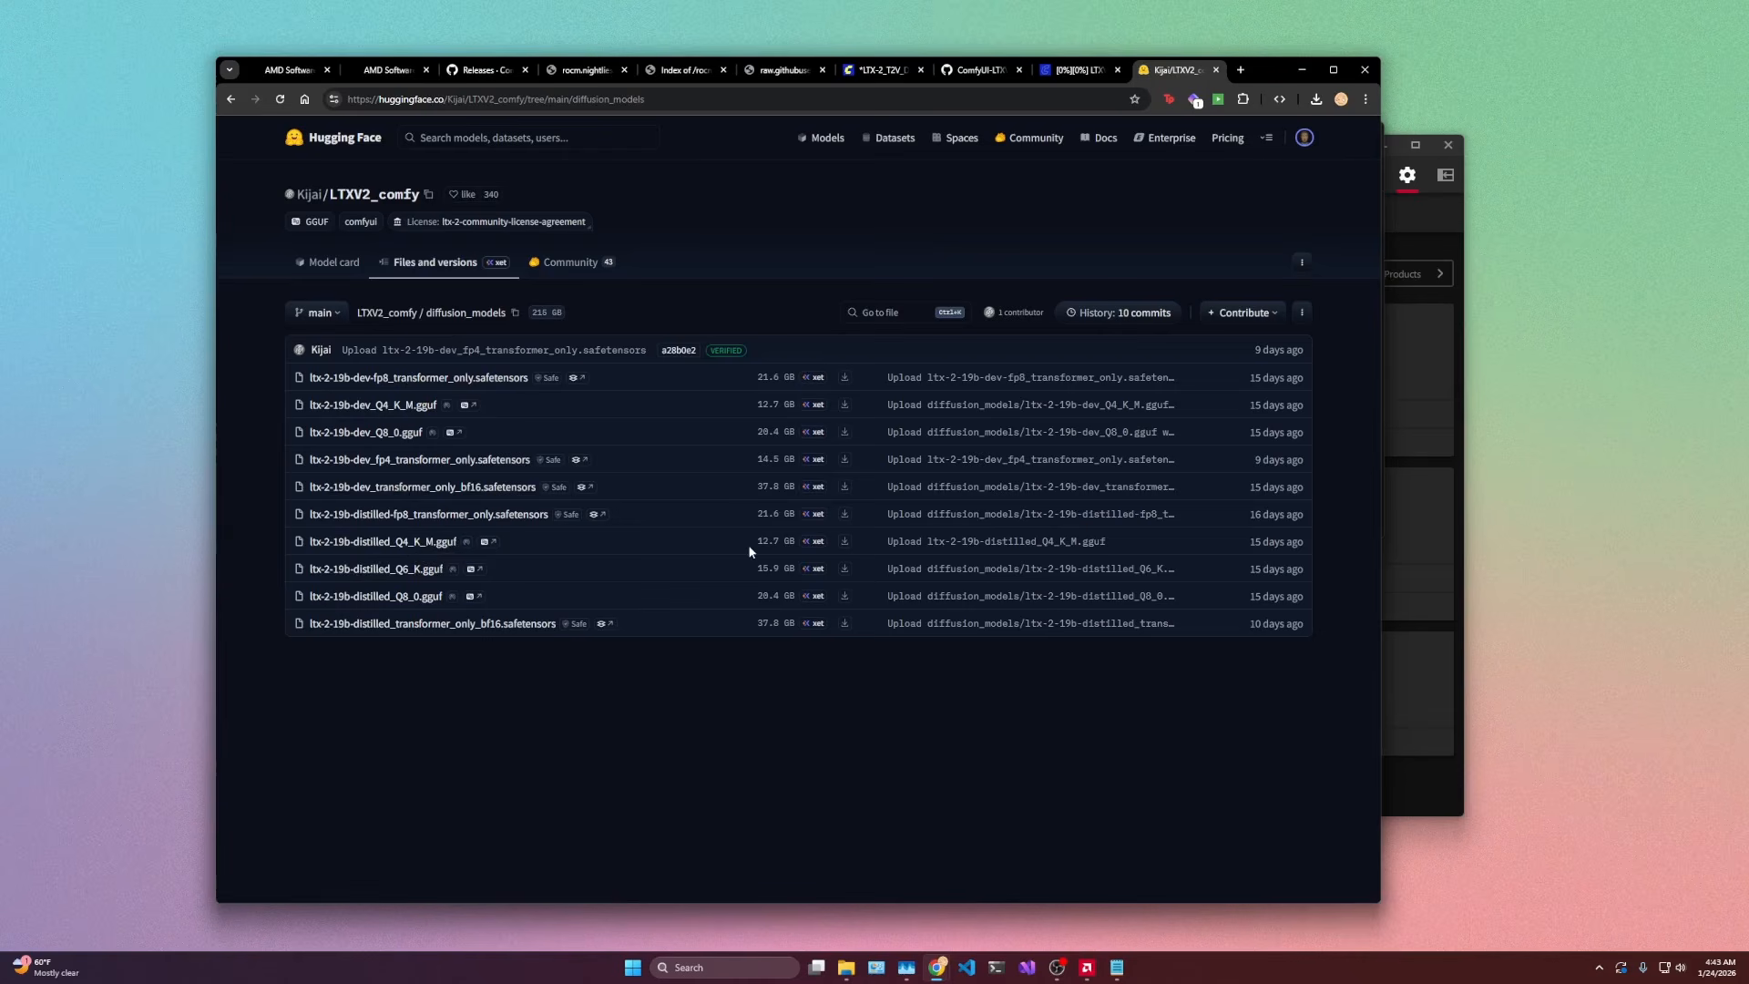
click(356, 258)
click(437, 446)
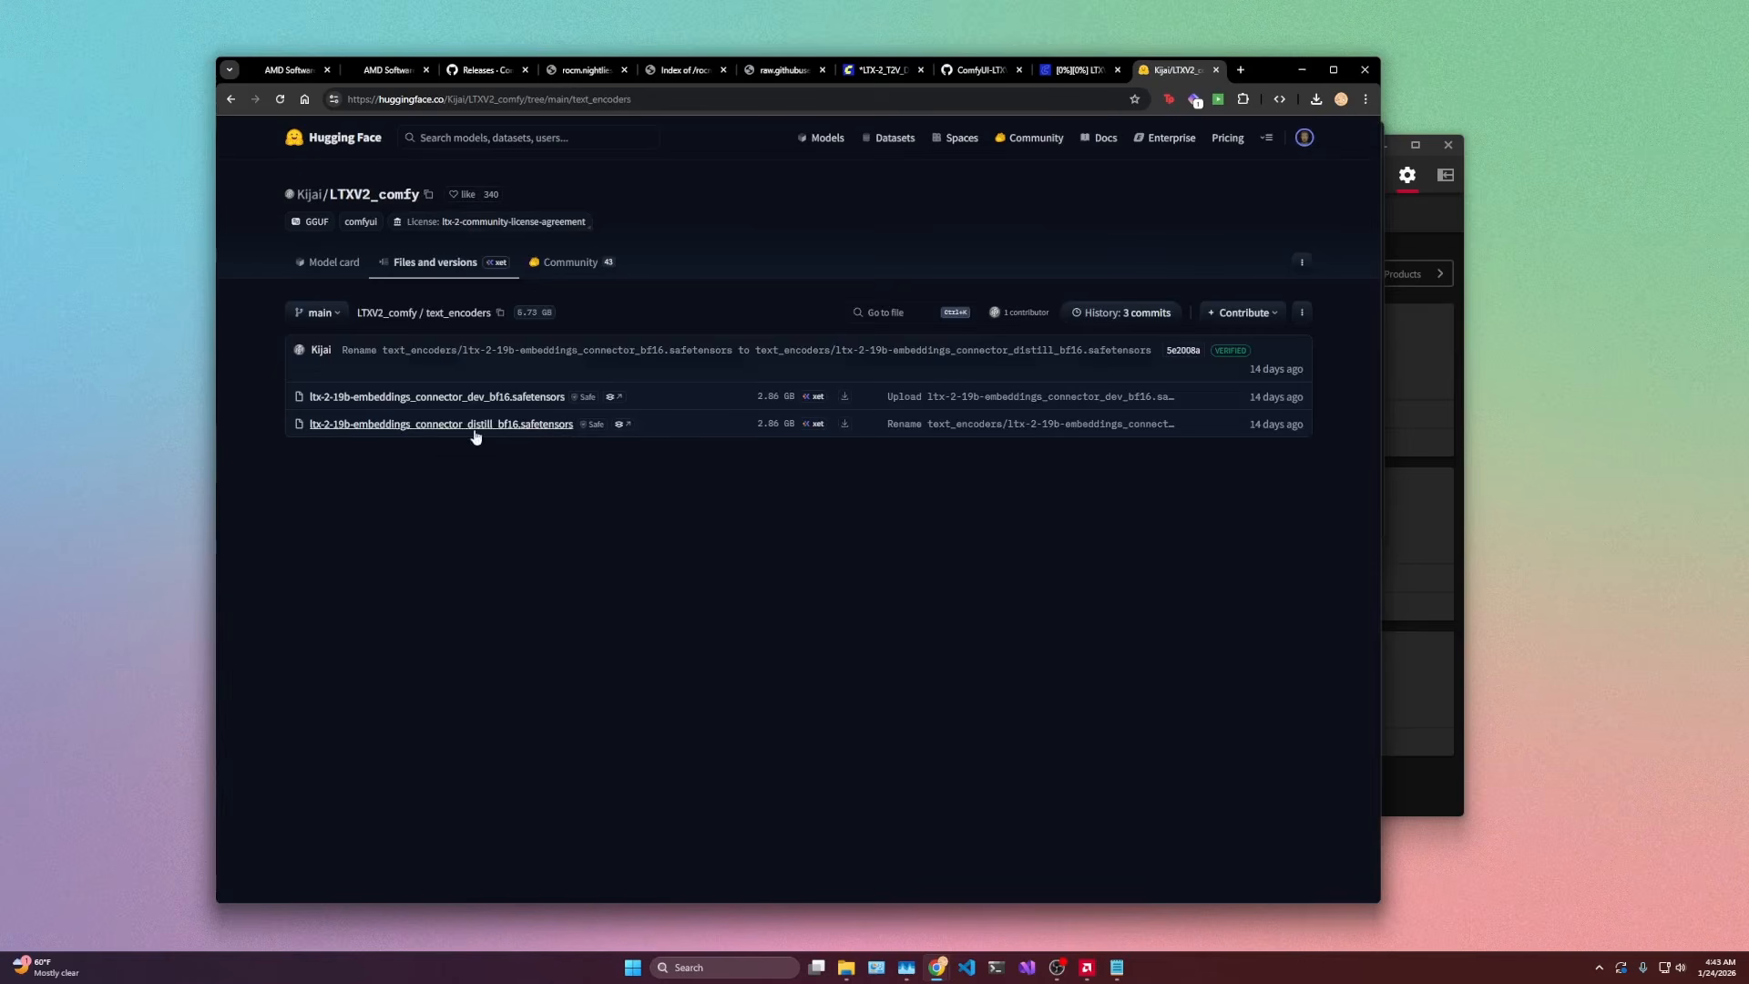
click(386, 312)
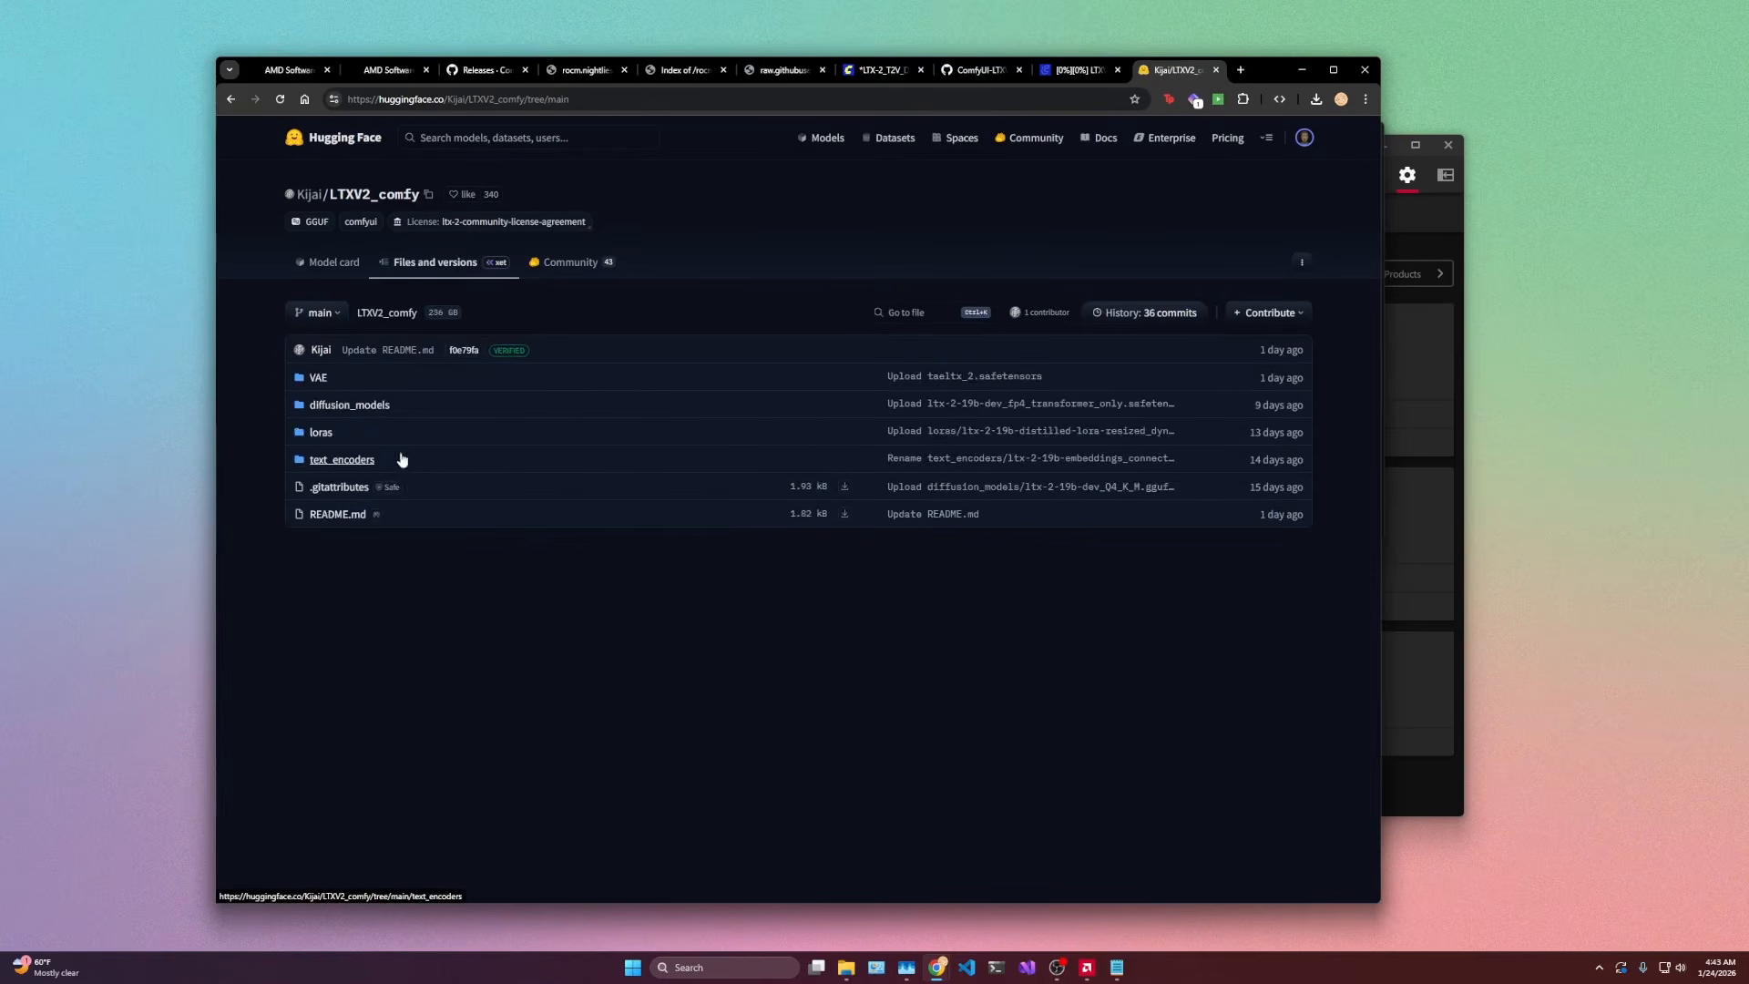
click(401, 458)
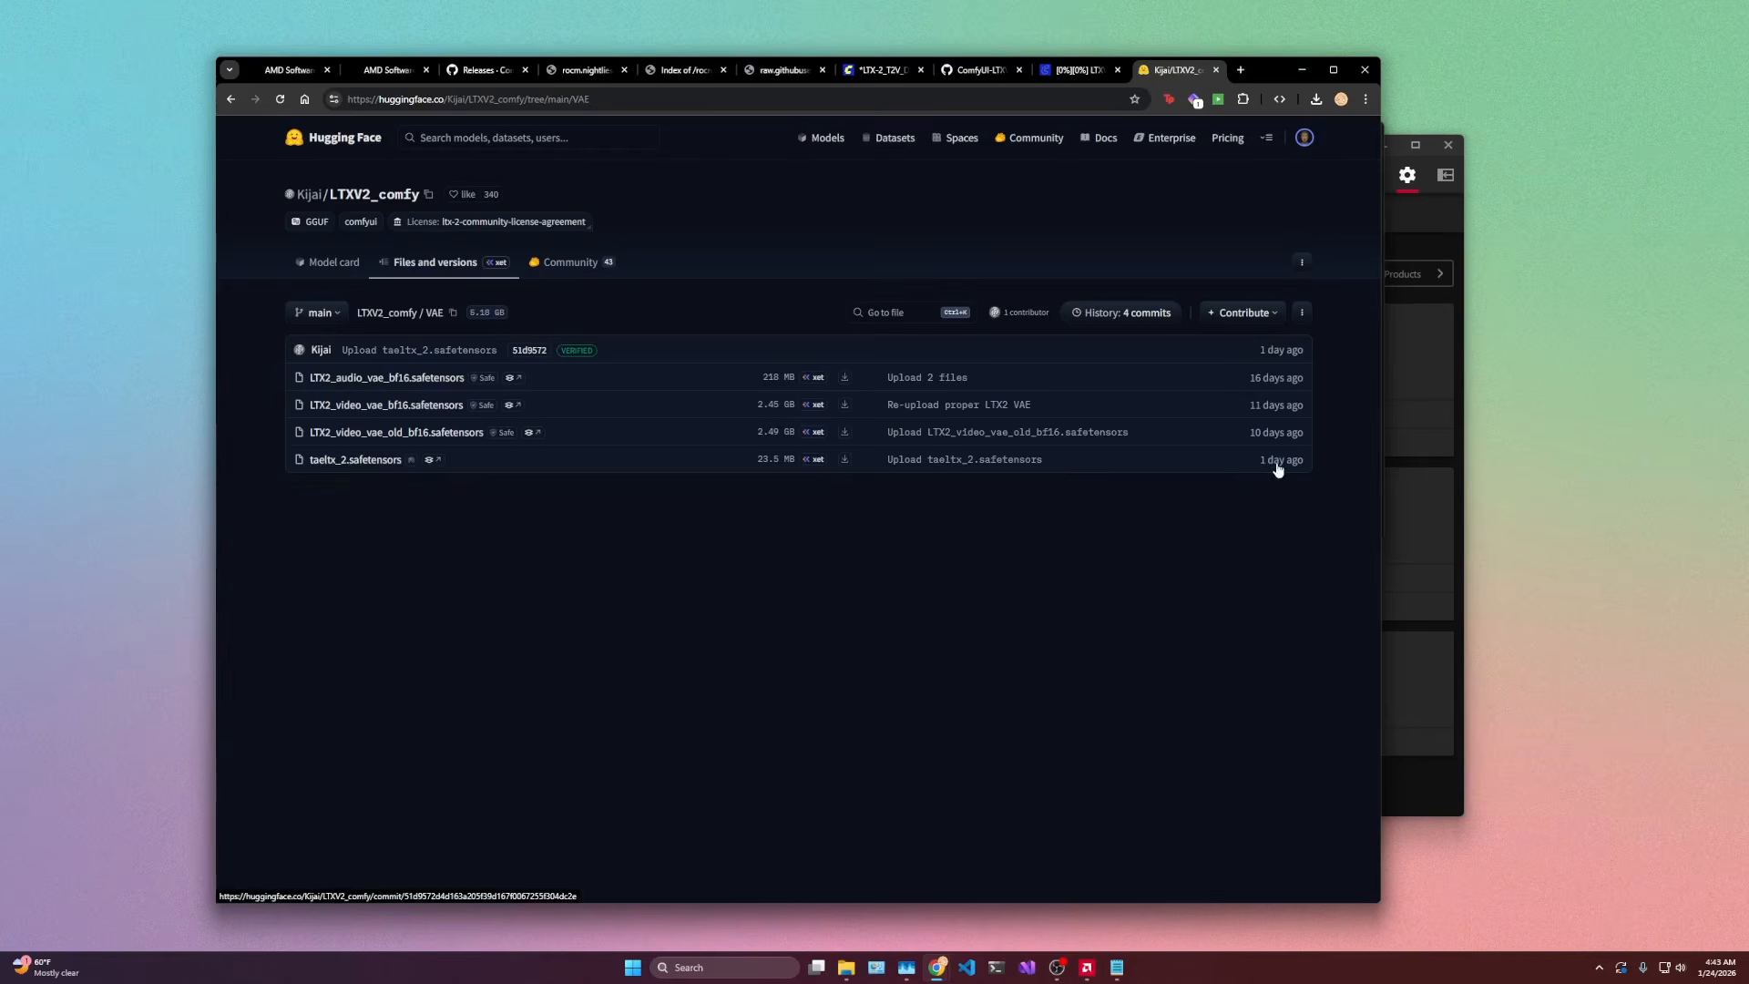
click(387, 312)
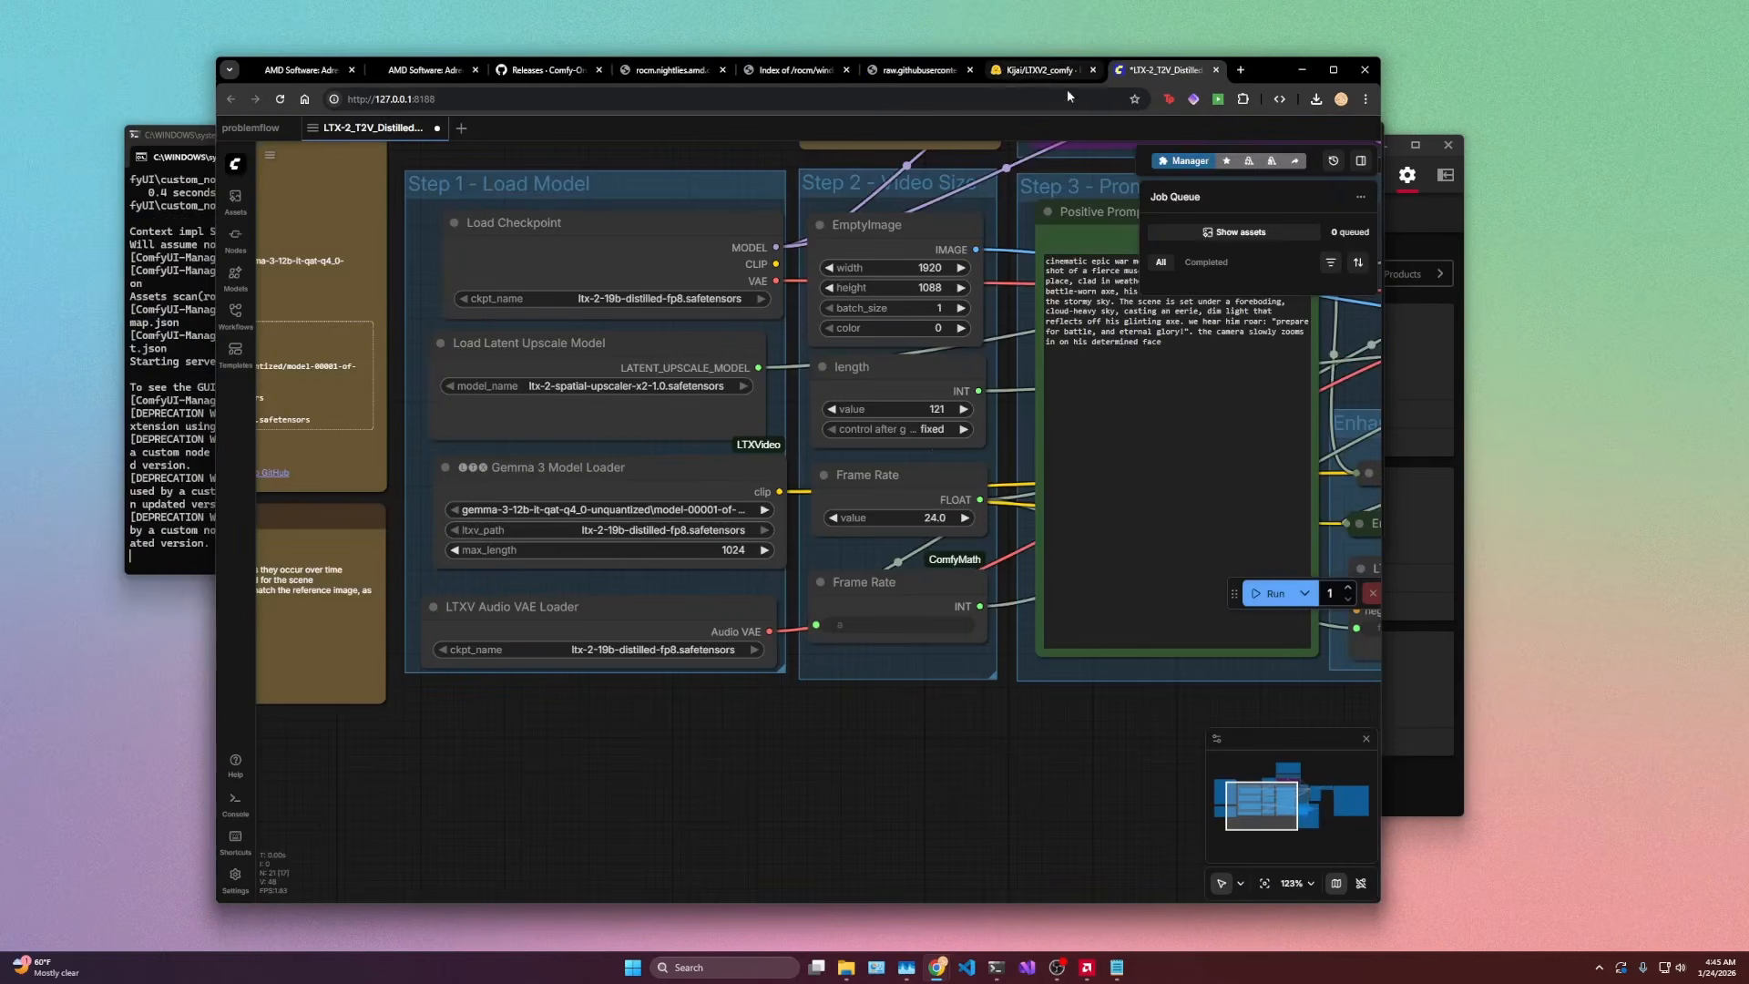
Step: Install the ComfyUI-KJNodes custom node pack through ComfyUI-Manager and restart ComfyUI
click(1186, 160)
click(769, 424)
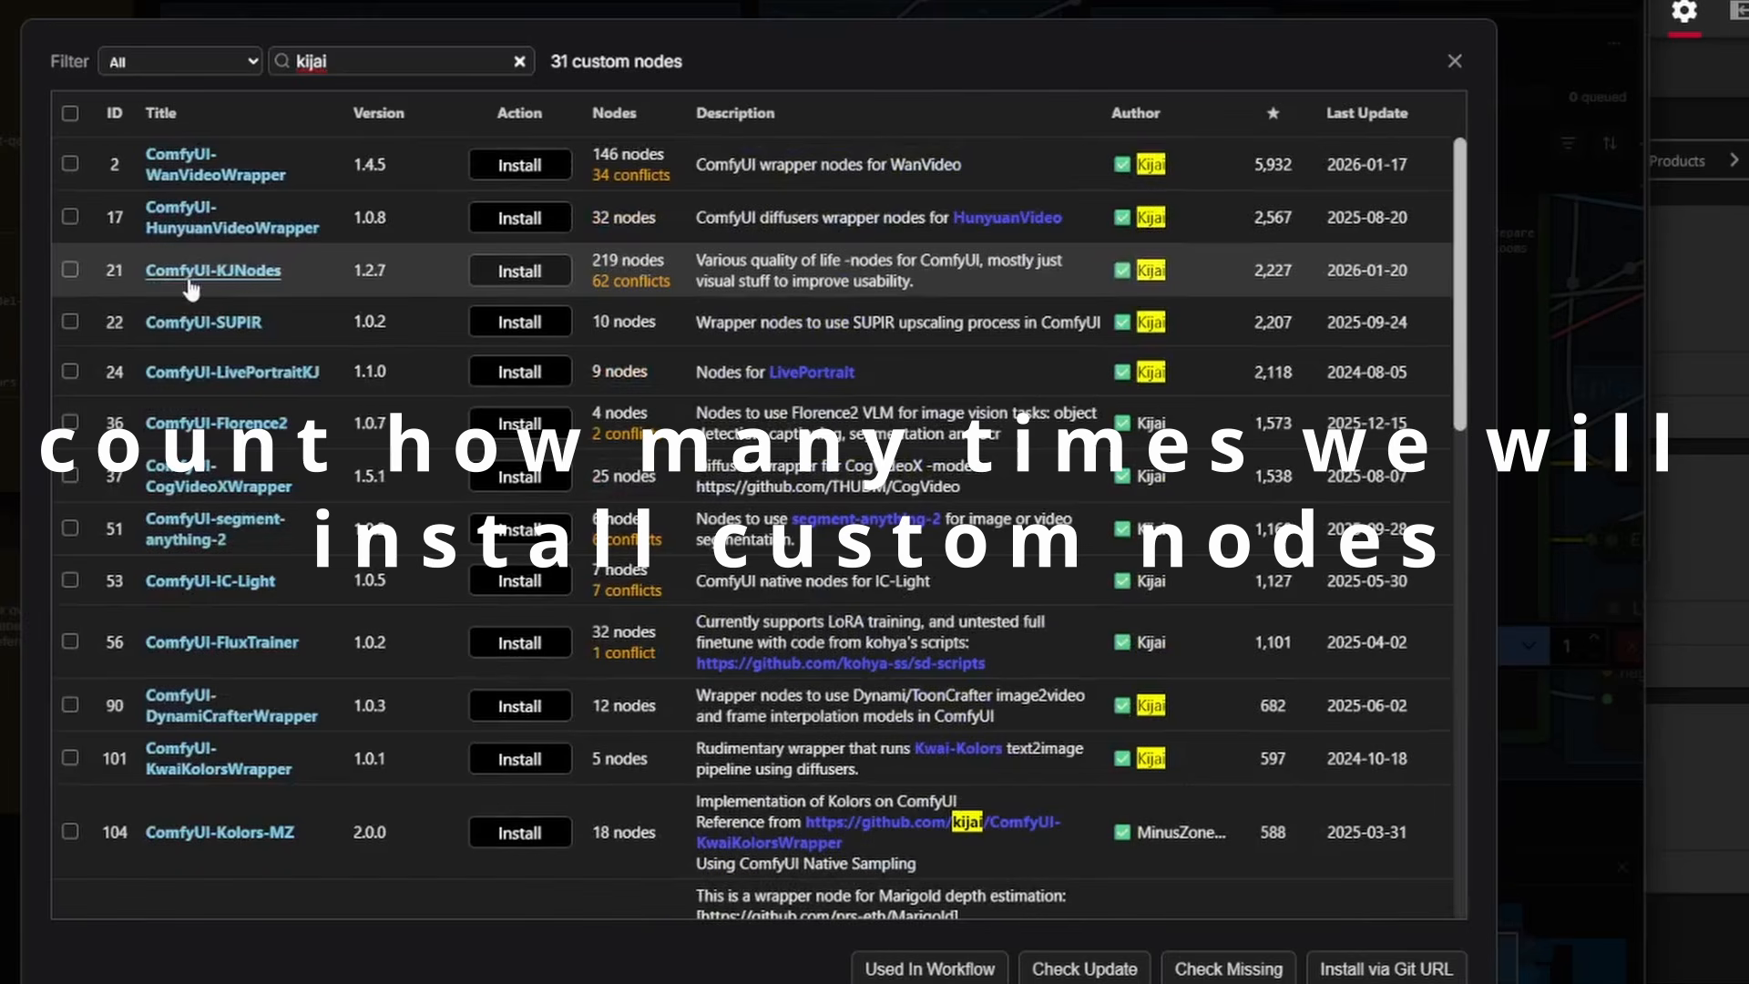
click(556, 283)
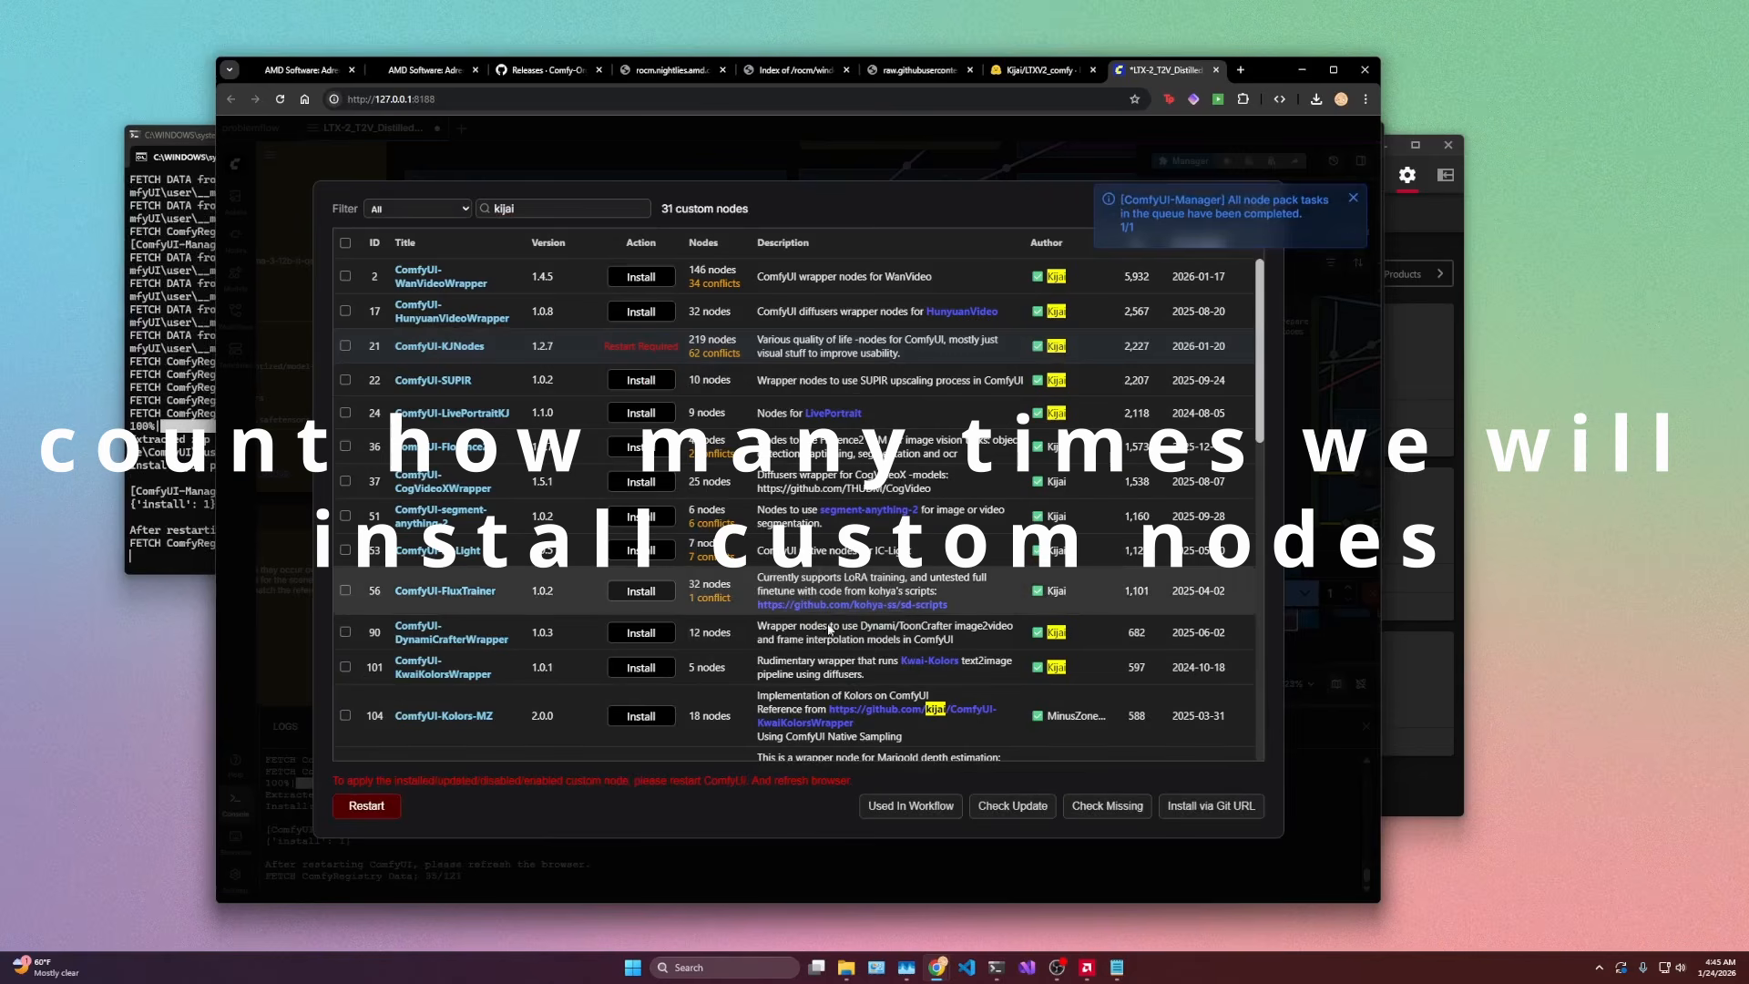
click(387, 807)
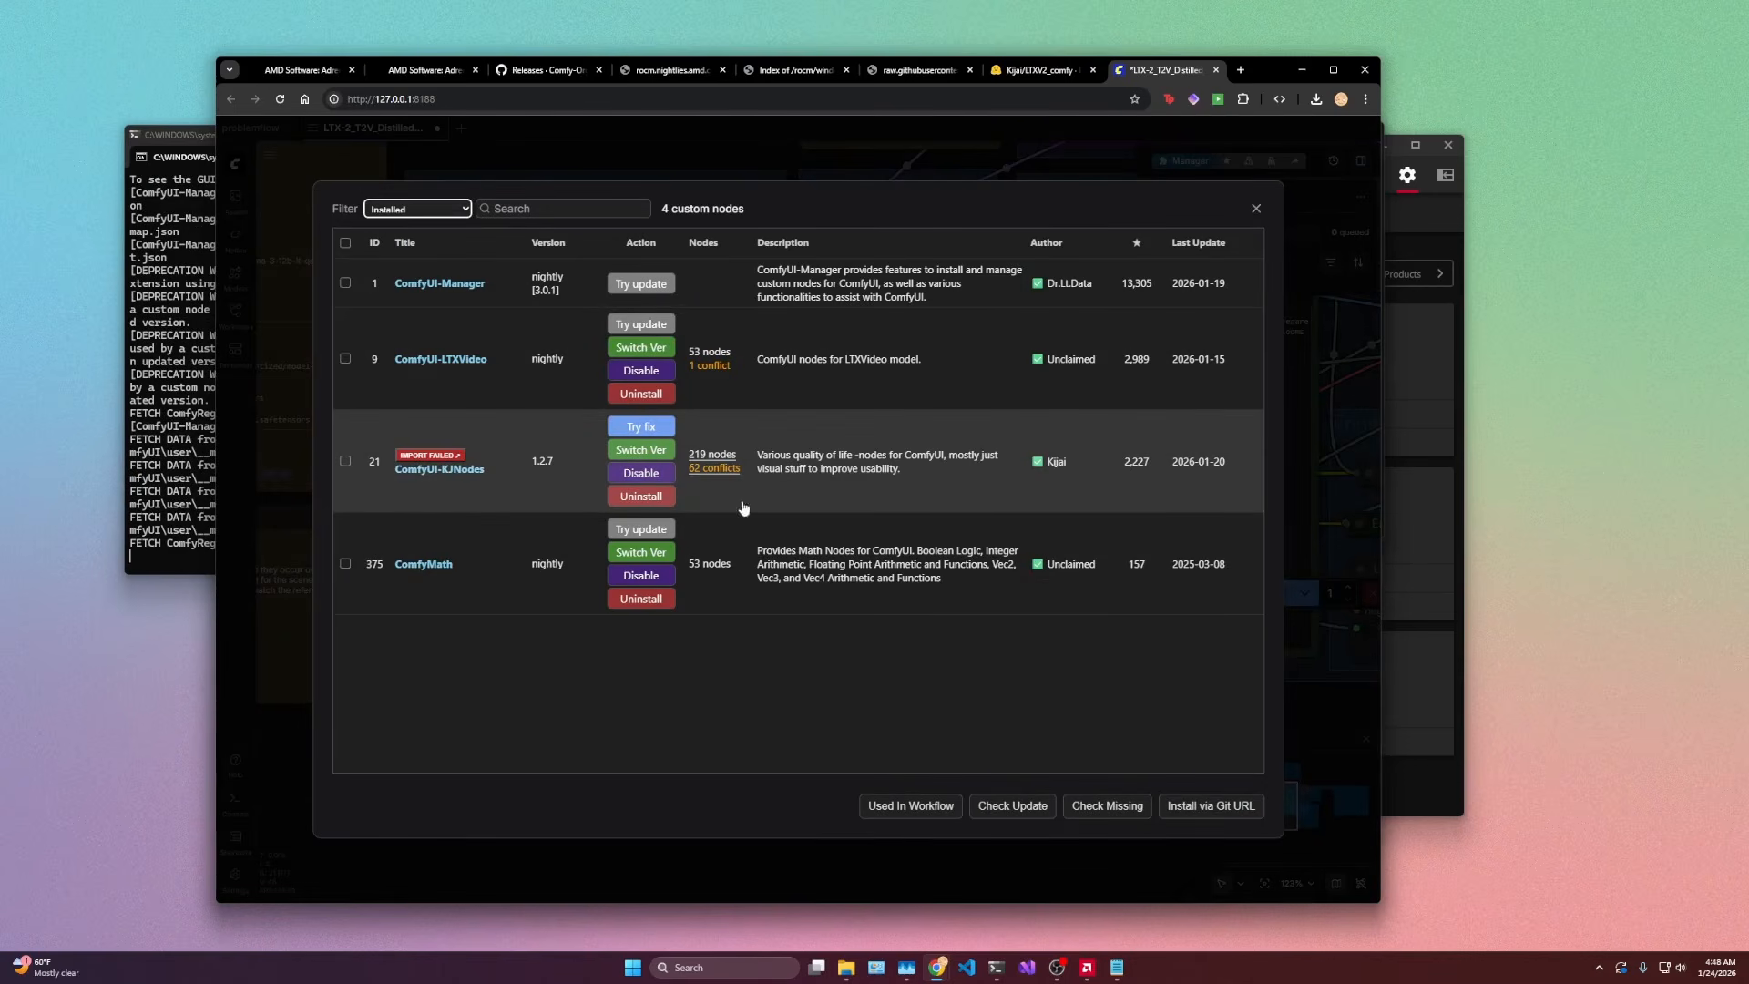
Step: Read the Installation section of the ComfyUI-KJNodes GitHub page, including the requirements command for the portable install
click(1239, 71)
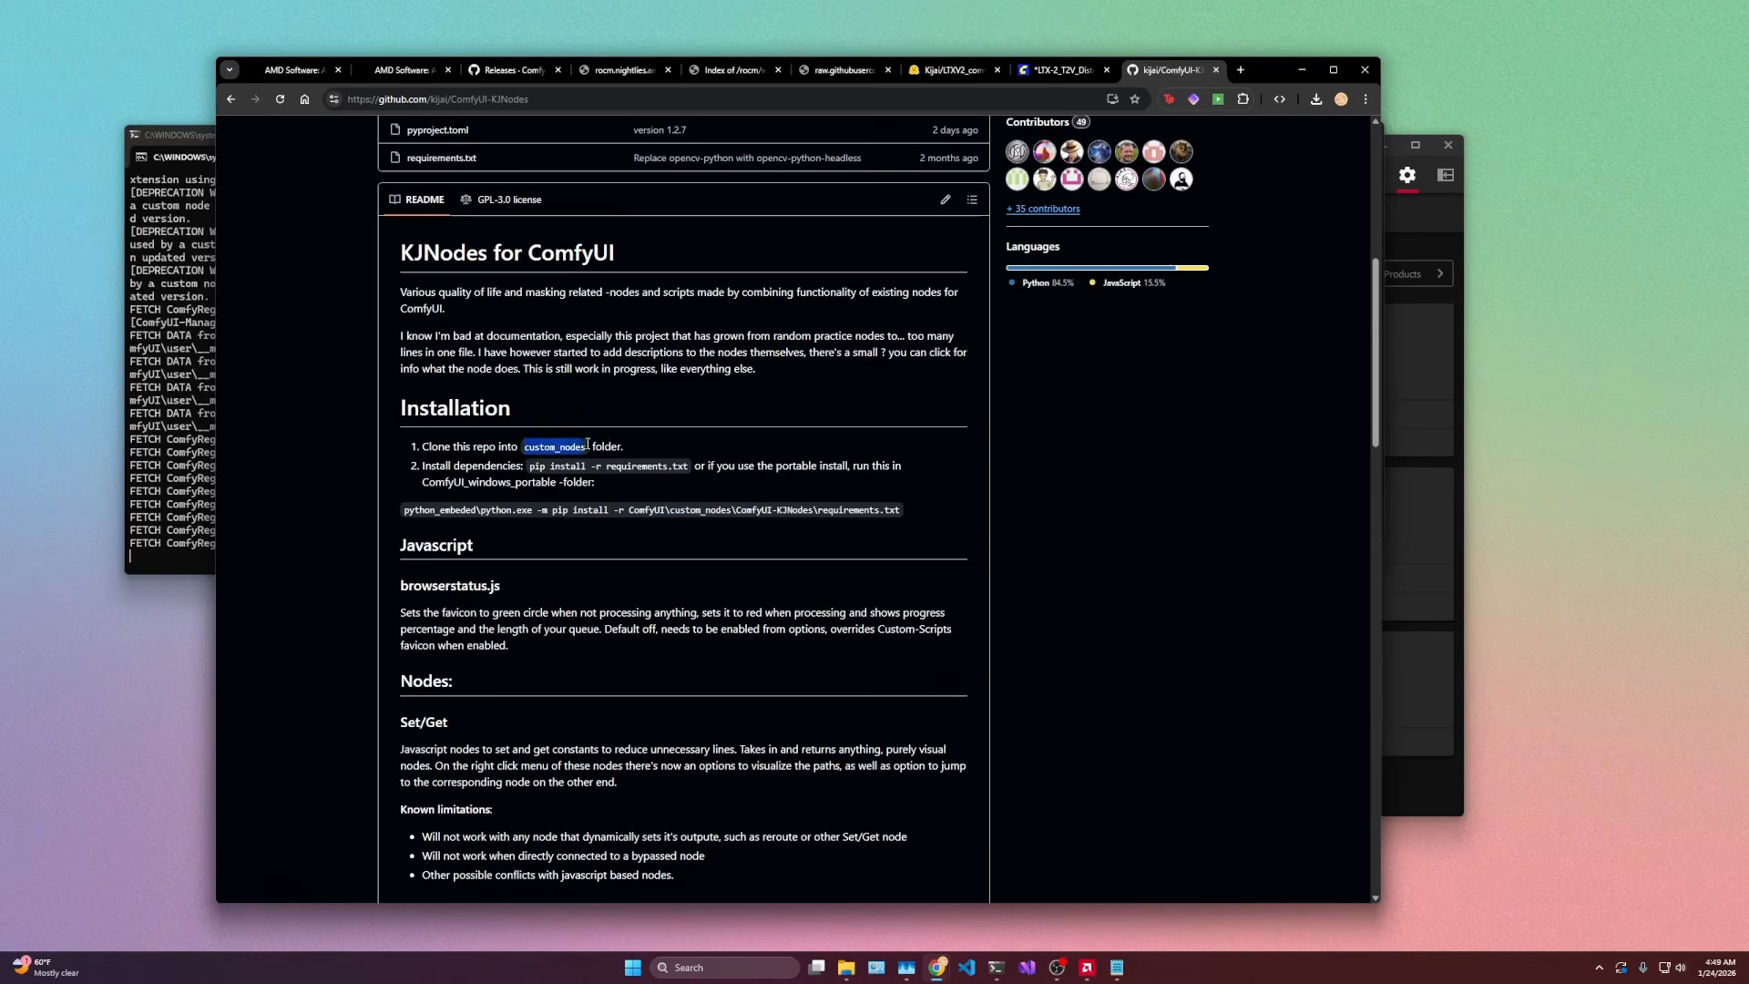
drag(435, 465, 866, 472)
click(687, 472)
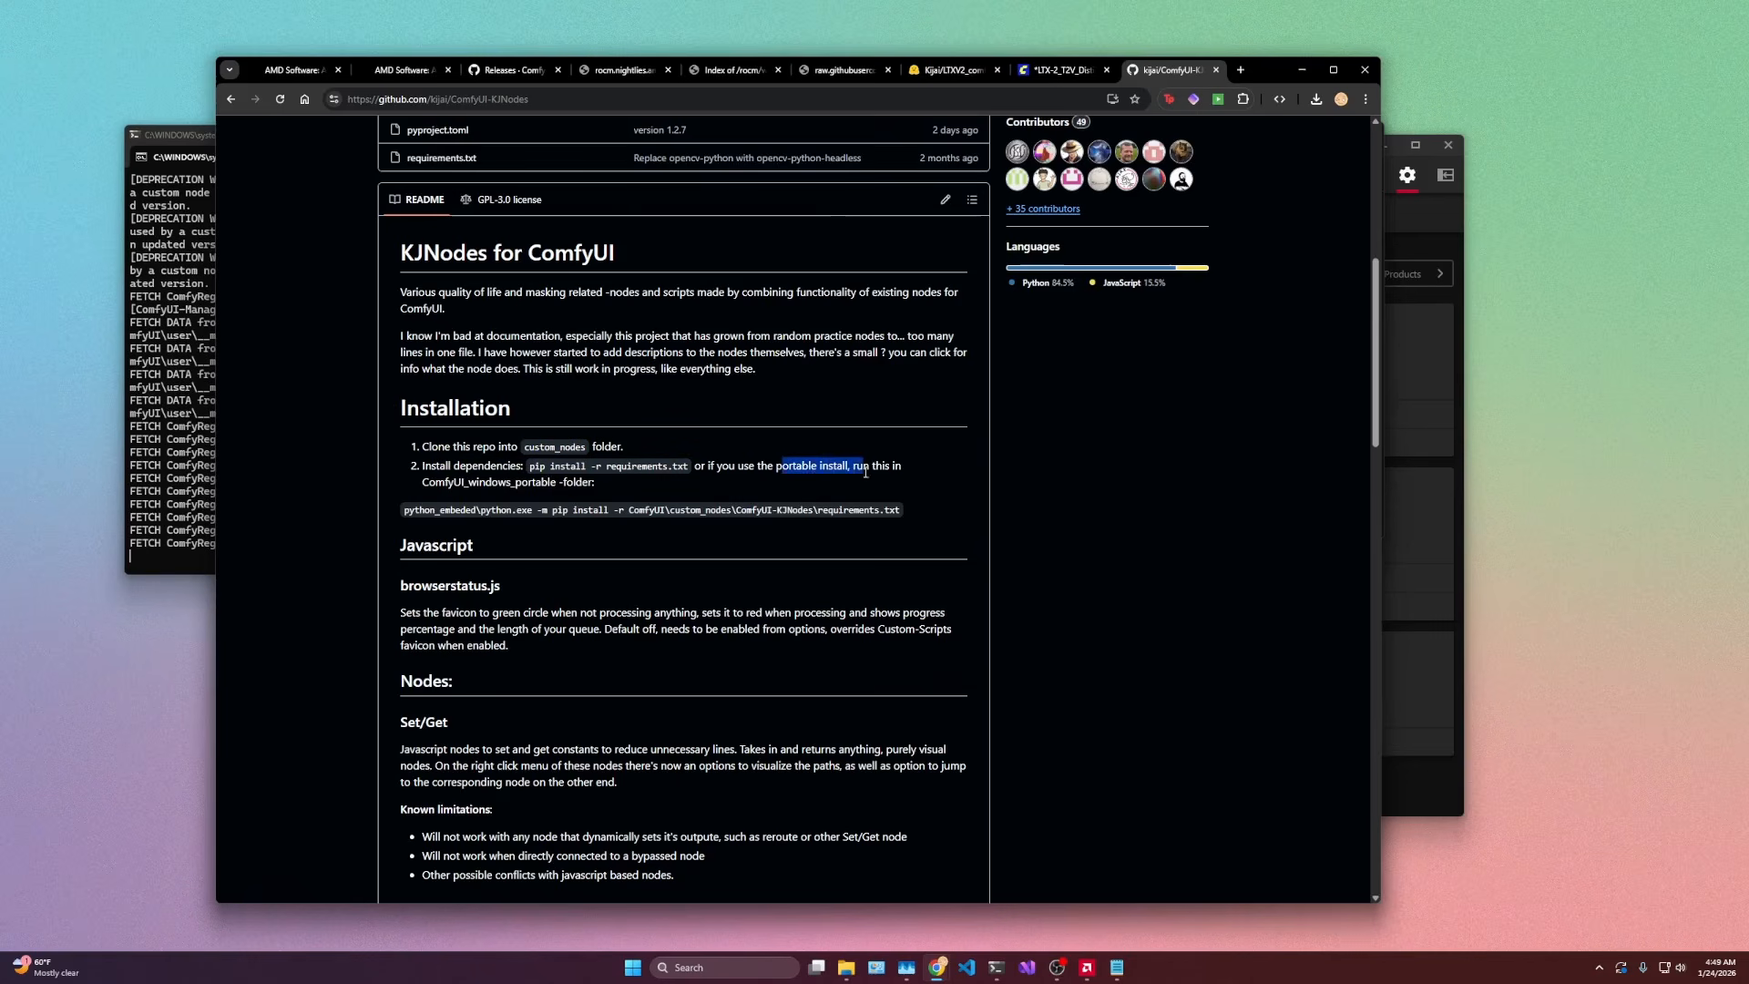
drag(403, 510, 902, 512)
click(897, 512)
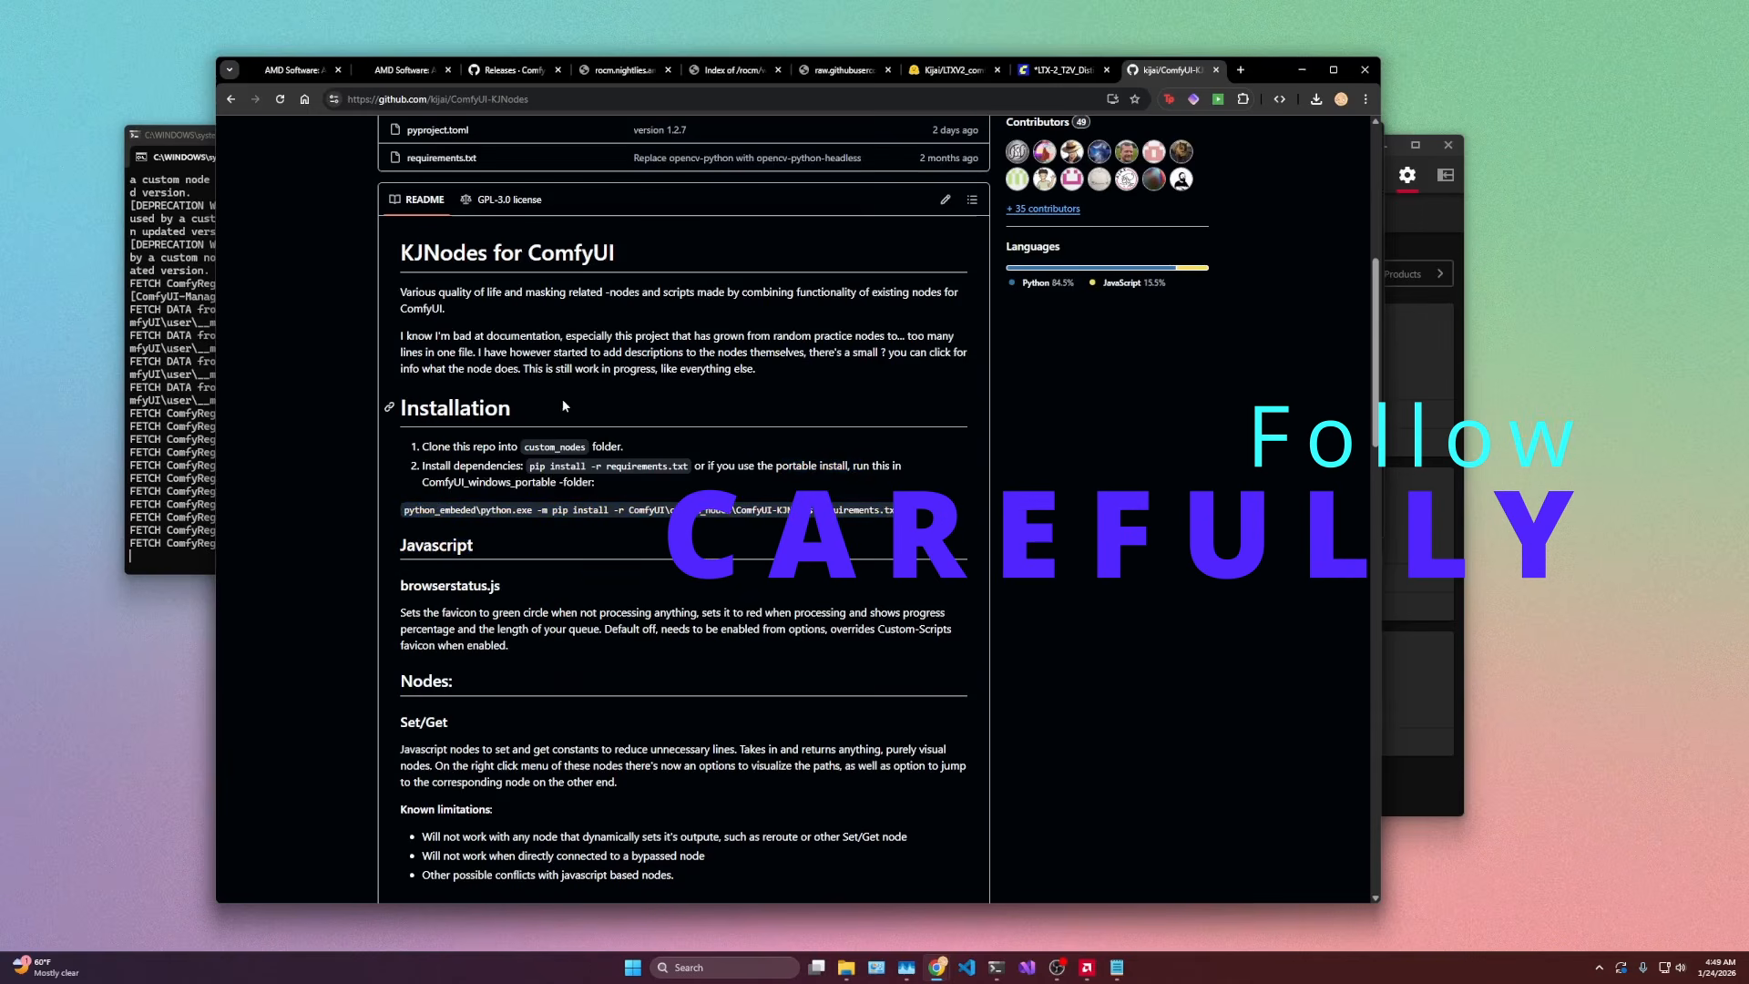
Step: Copy the ComfyUI-KJNodes repository's HTTPS clone URL on GitHub and stop the running ComfyUI server in its terminal
scroll(954, 369, up, 5)
click(953, 210)
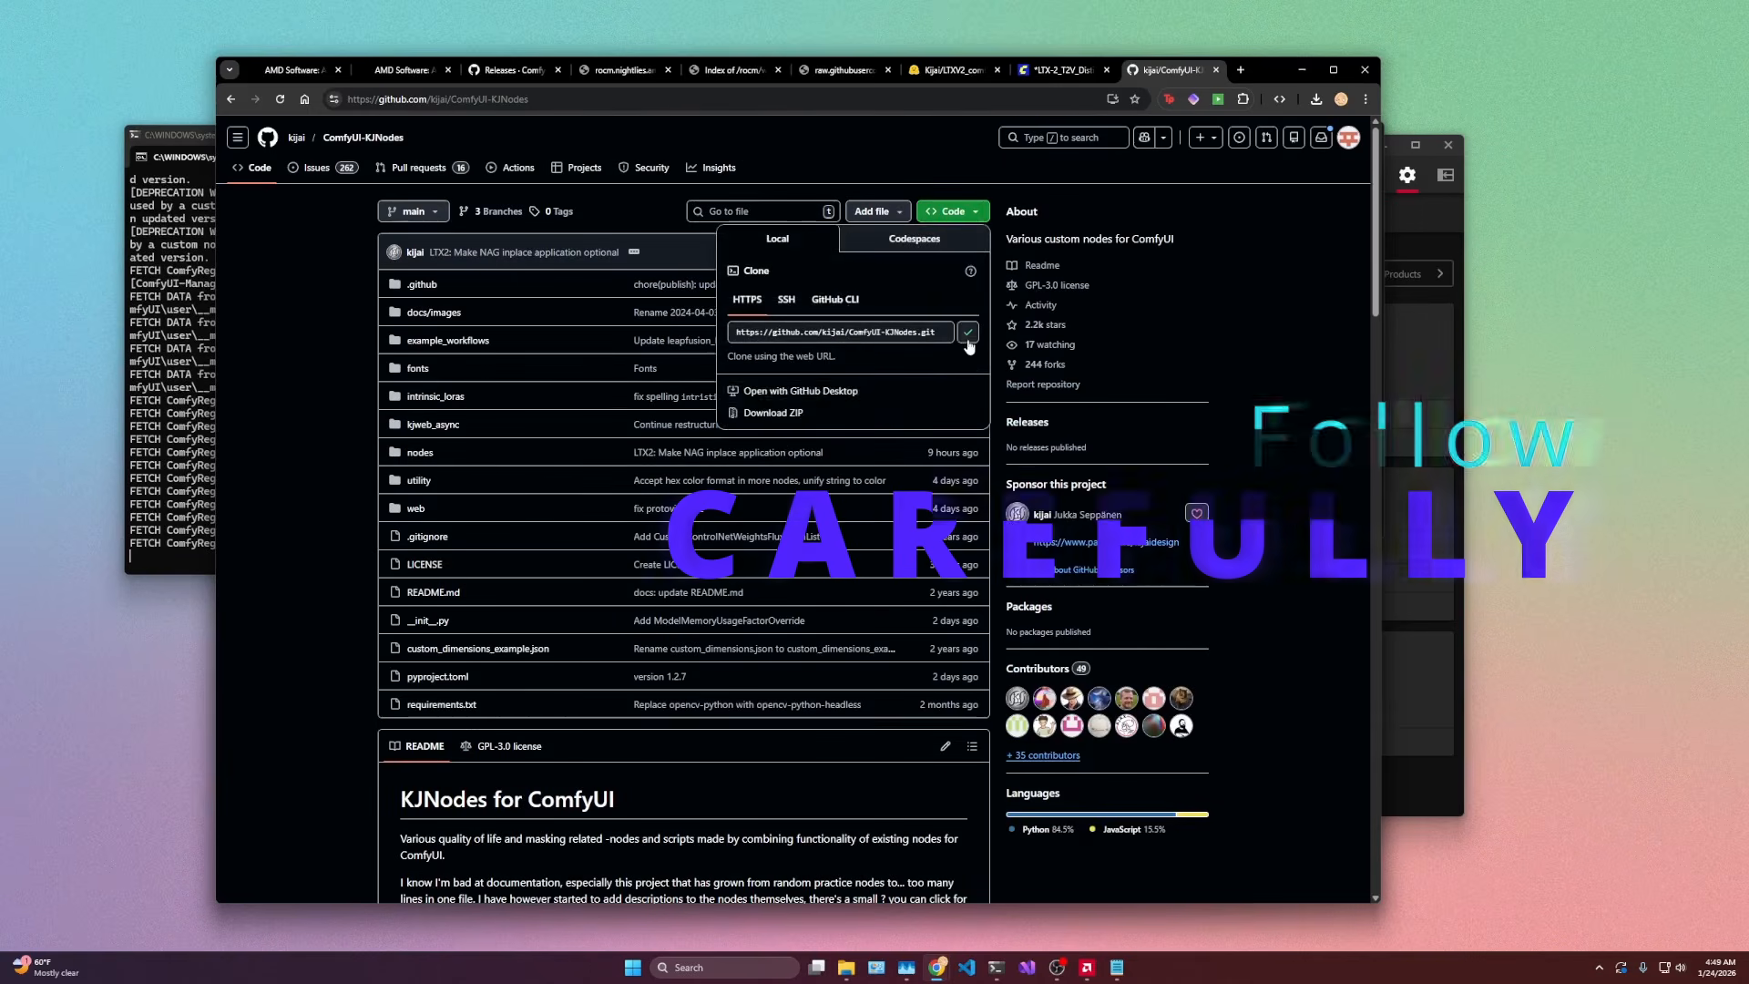
click(181, 416)
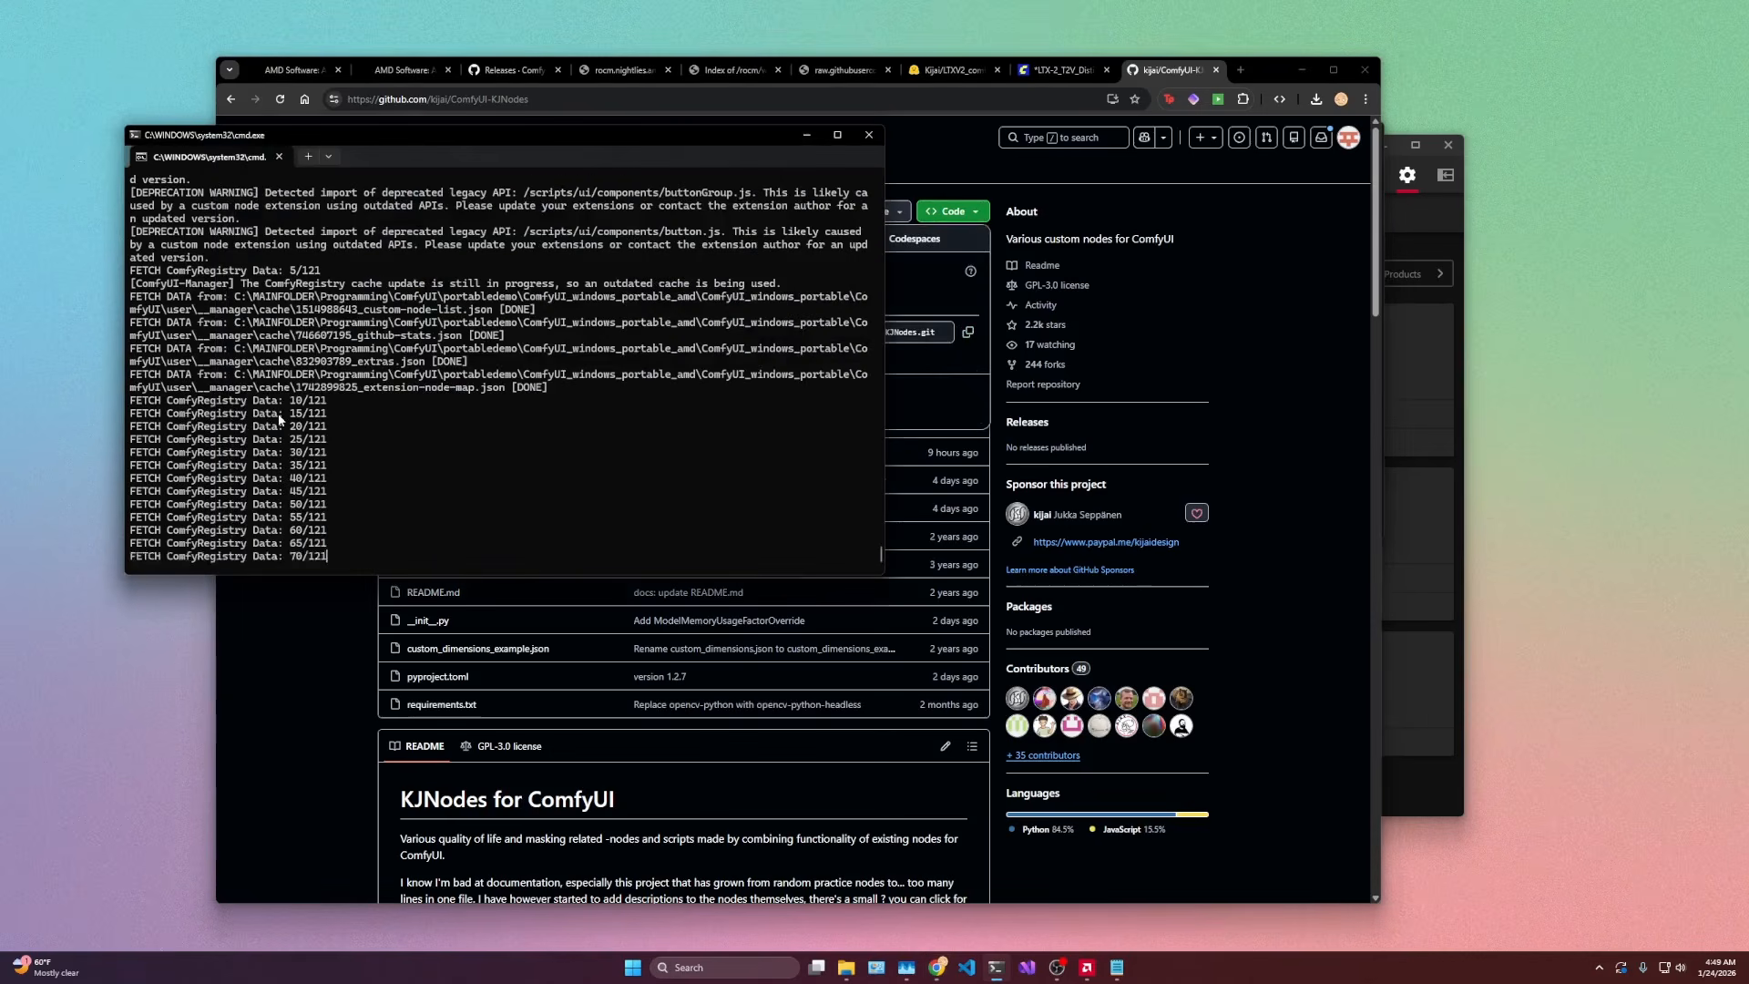
key(ctrl+c)
text(y)
key(Return)
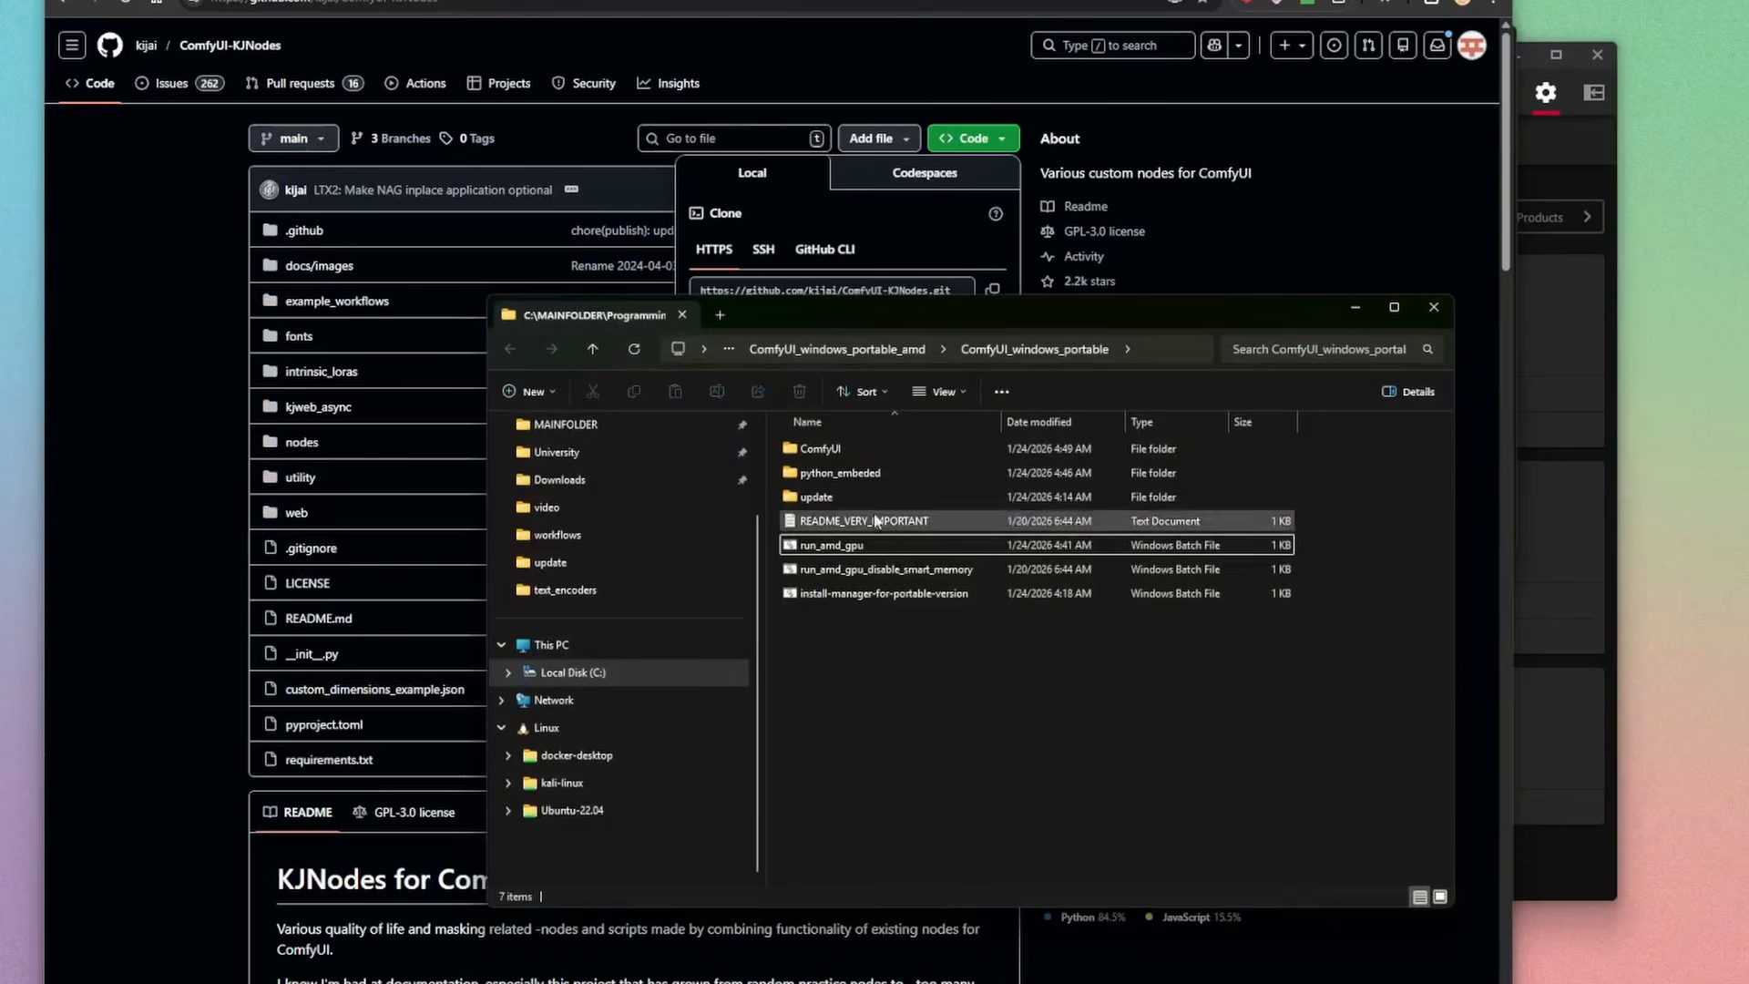
double_click(820, 448)
scroll(866, 731, down, 3)
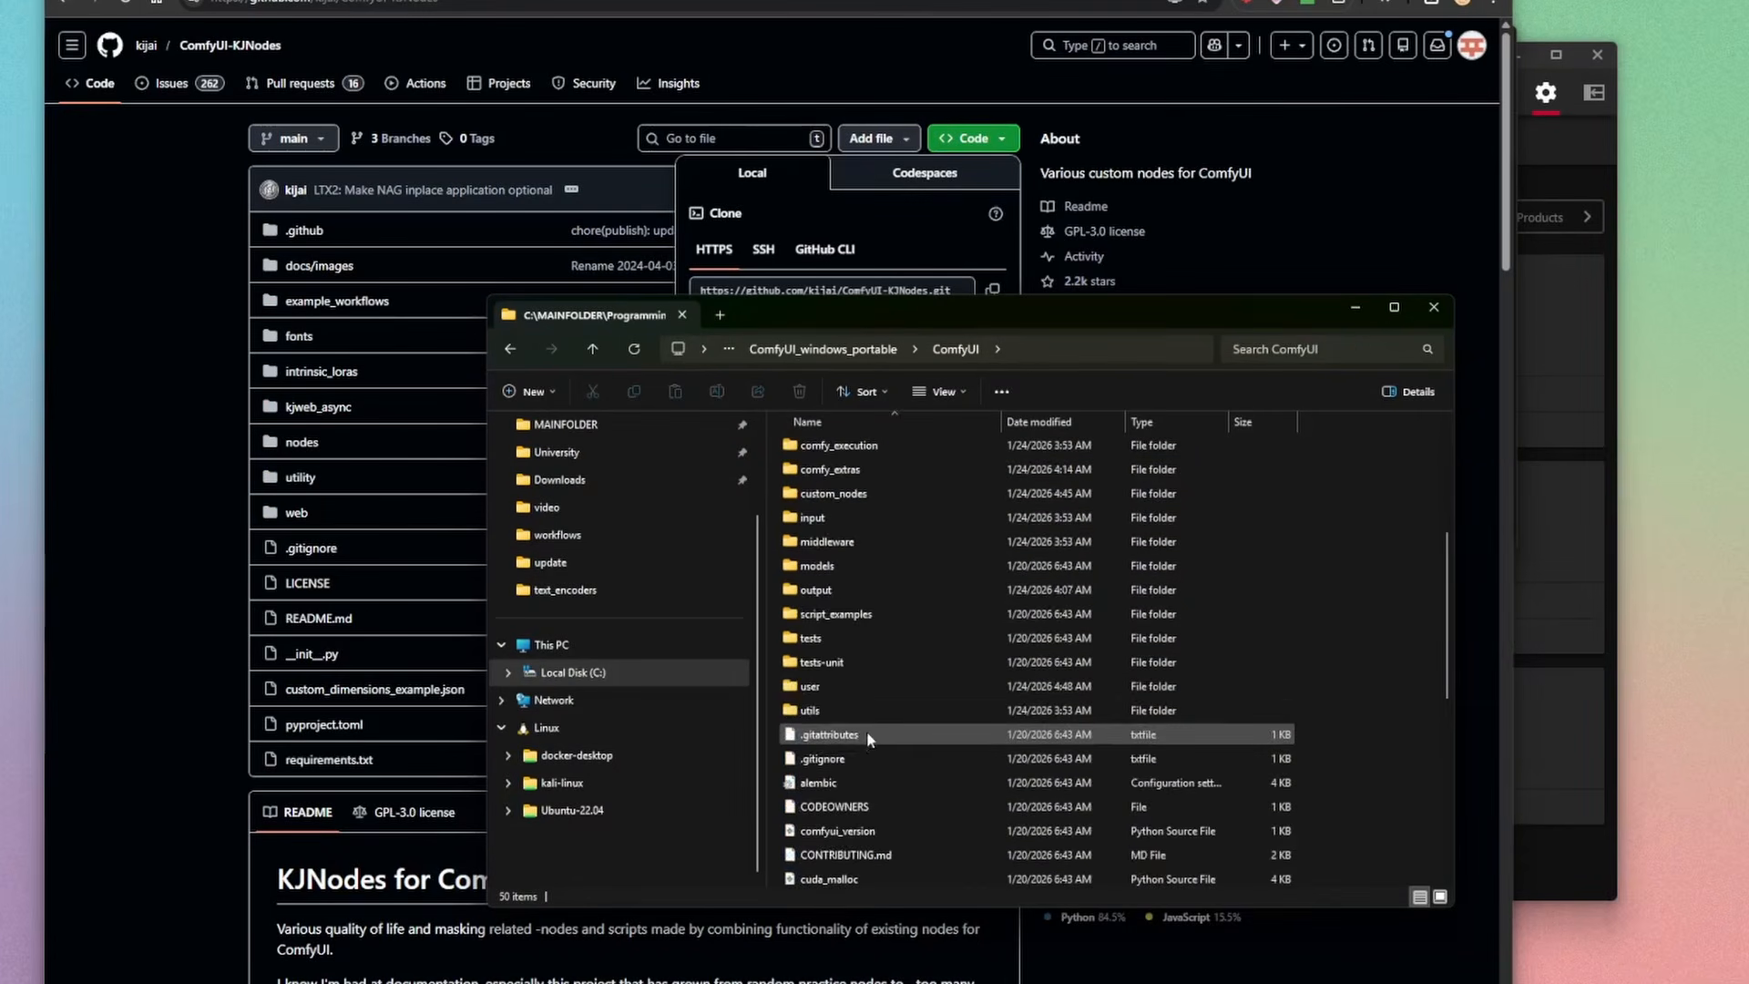
double_click(849, 492)
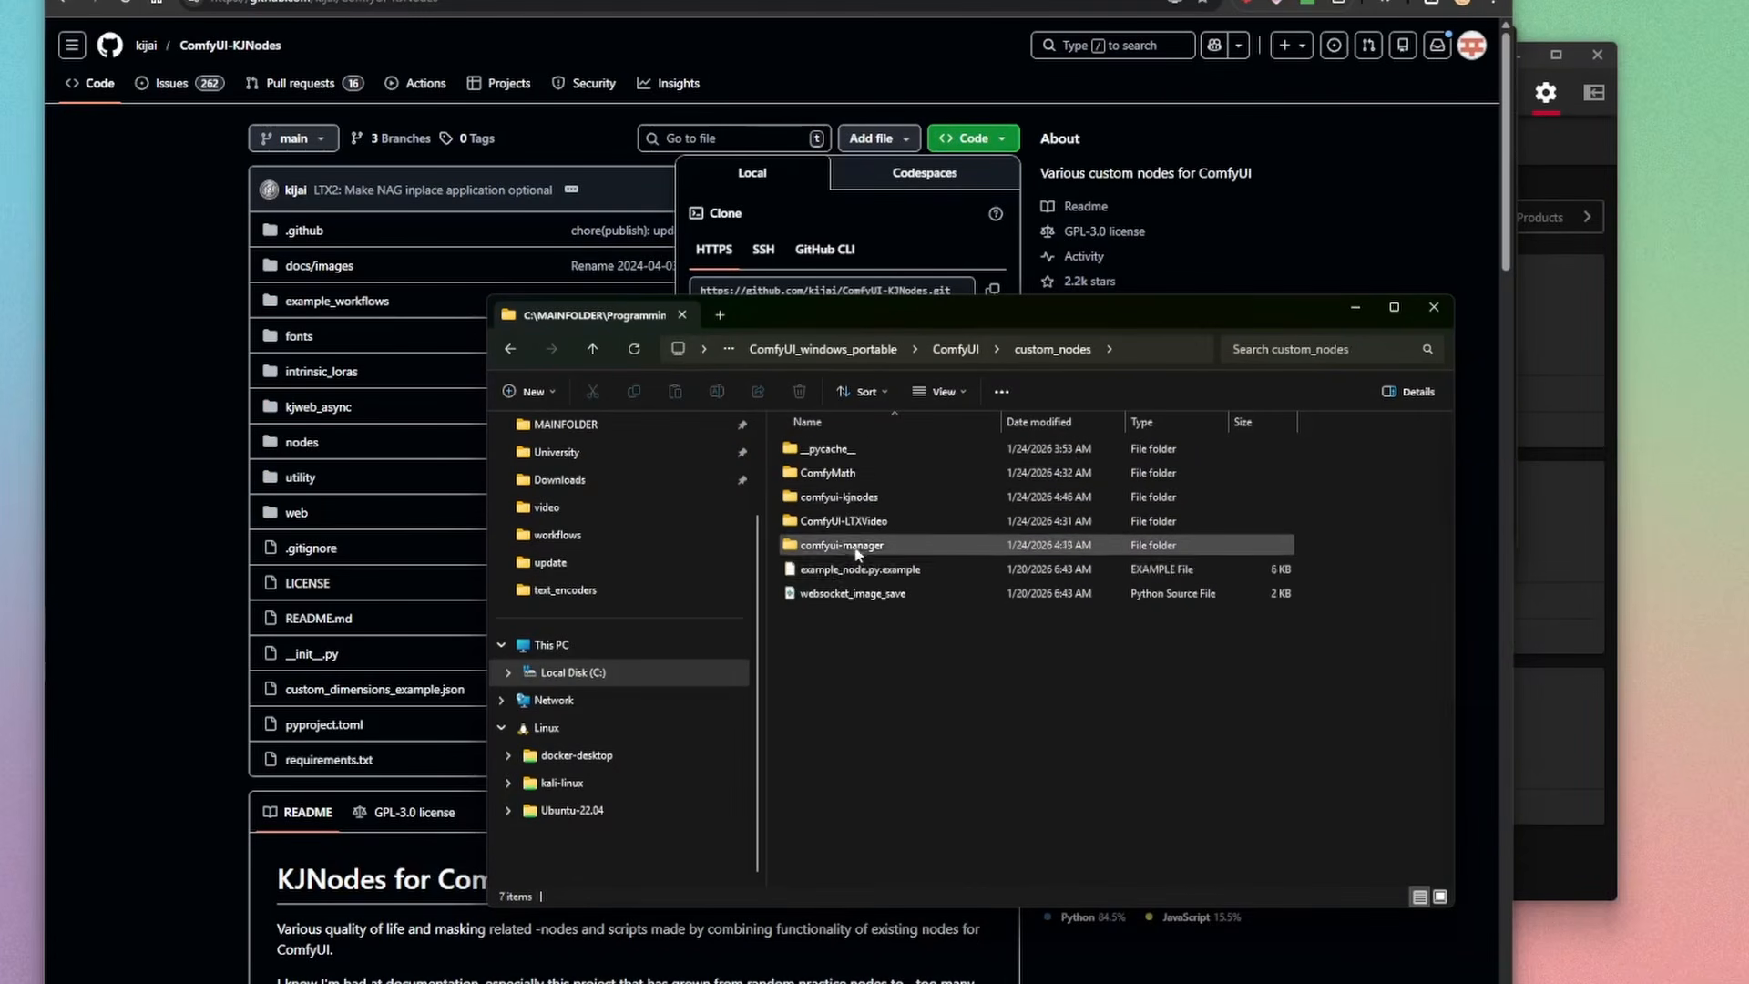
right_click(866, 620)
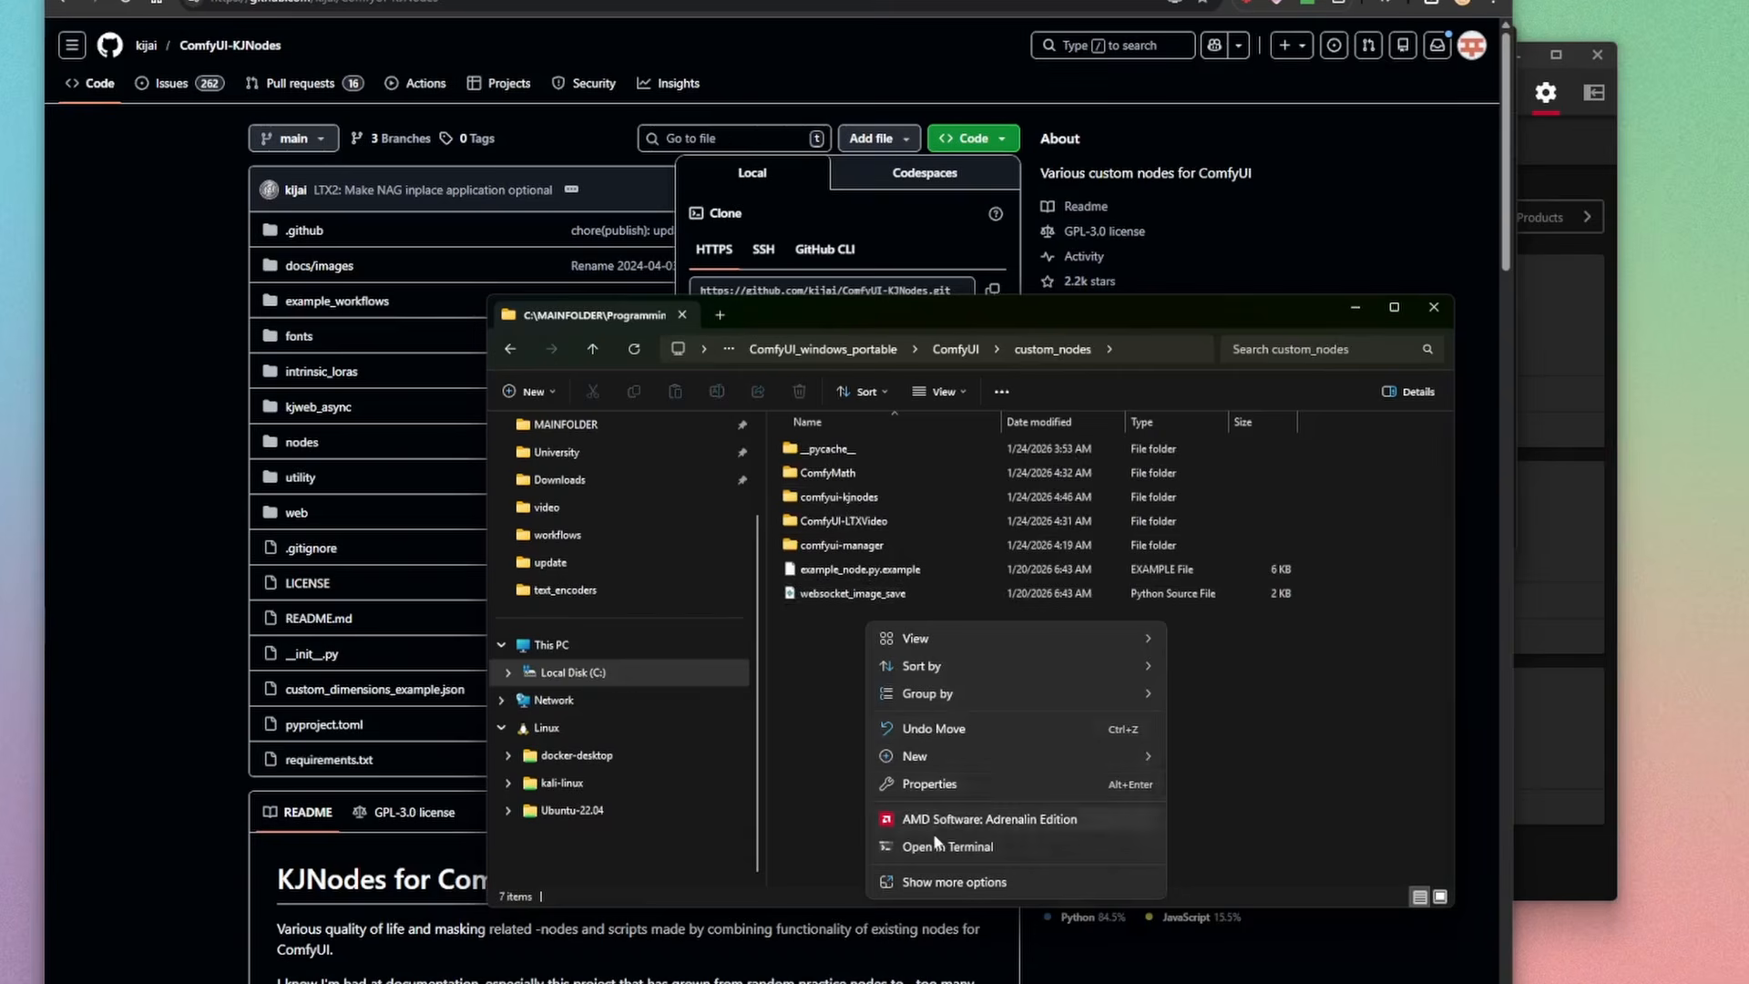
click(931, 848)
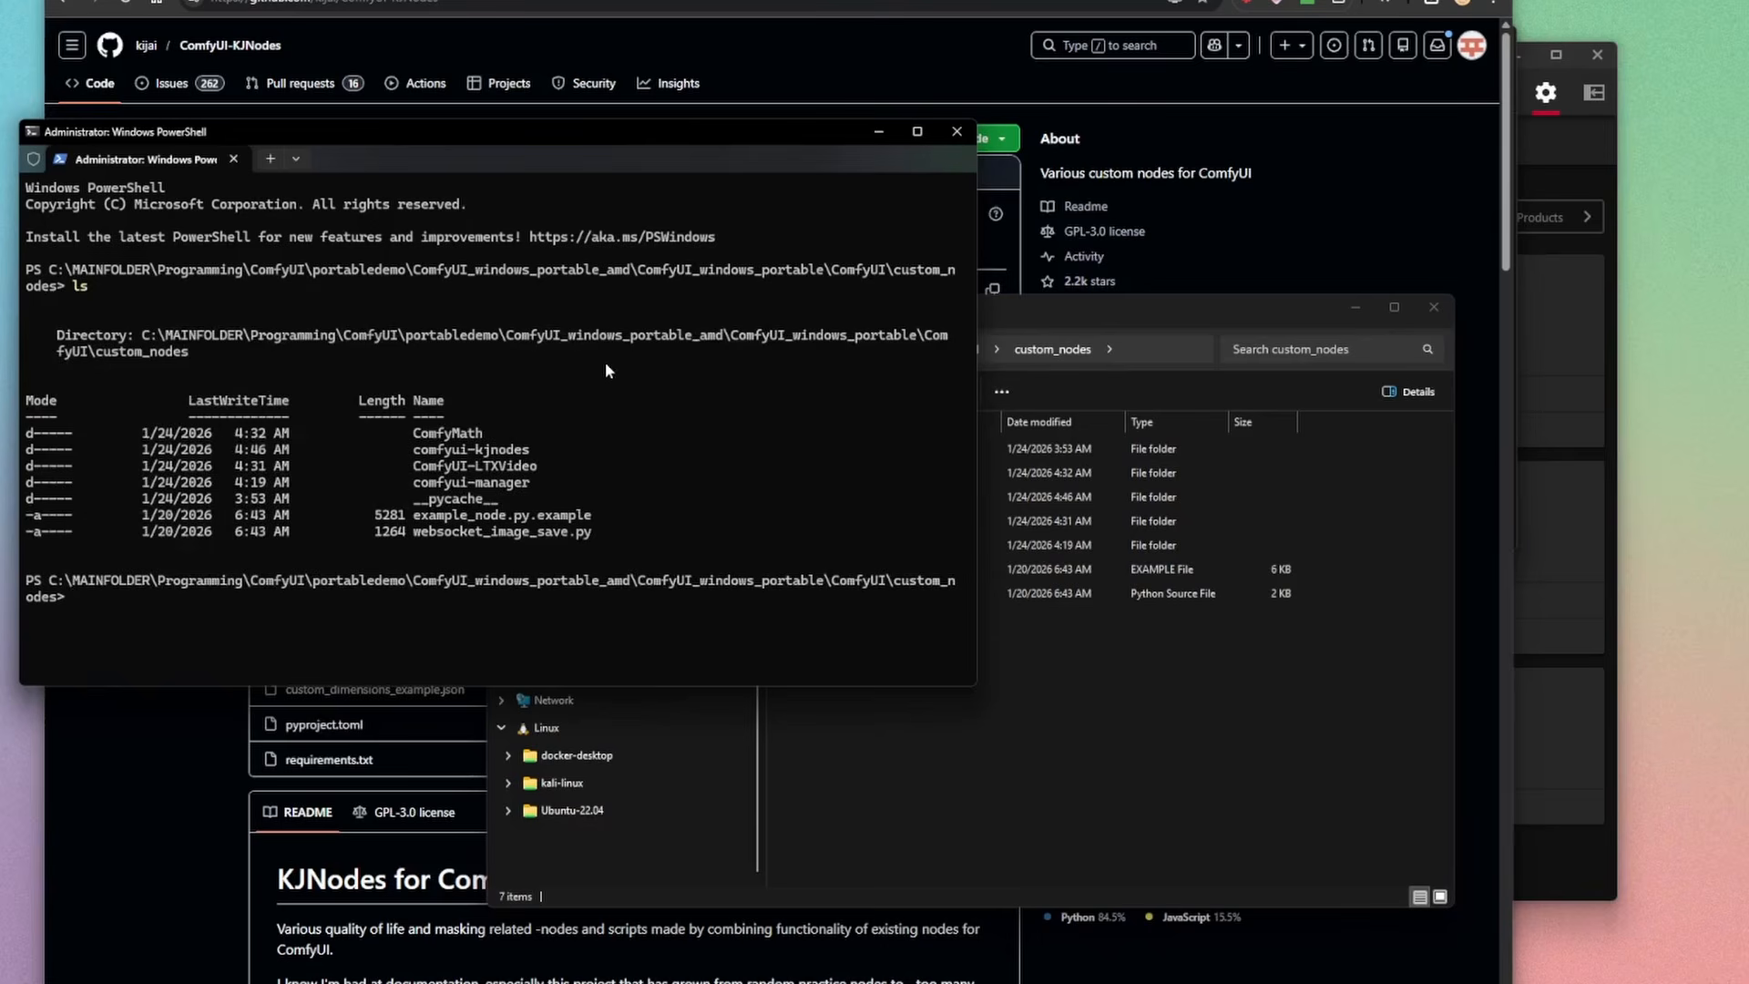
text(git clone)
key(ctrl+v)
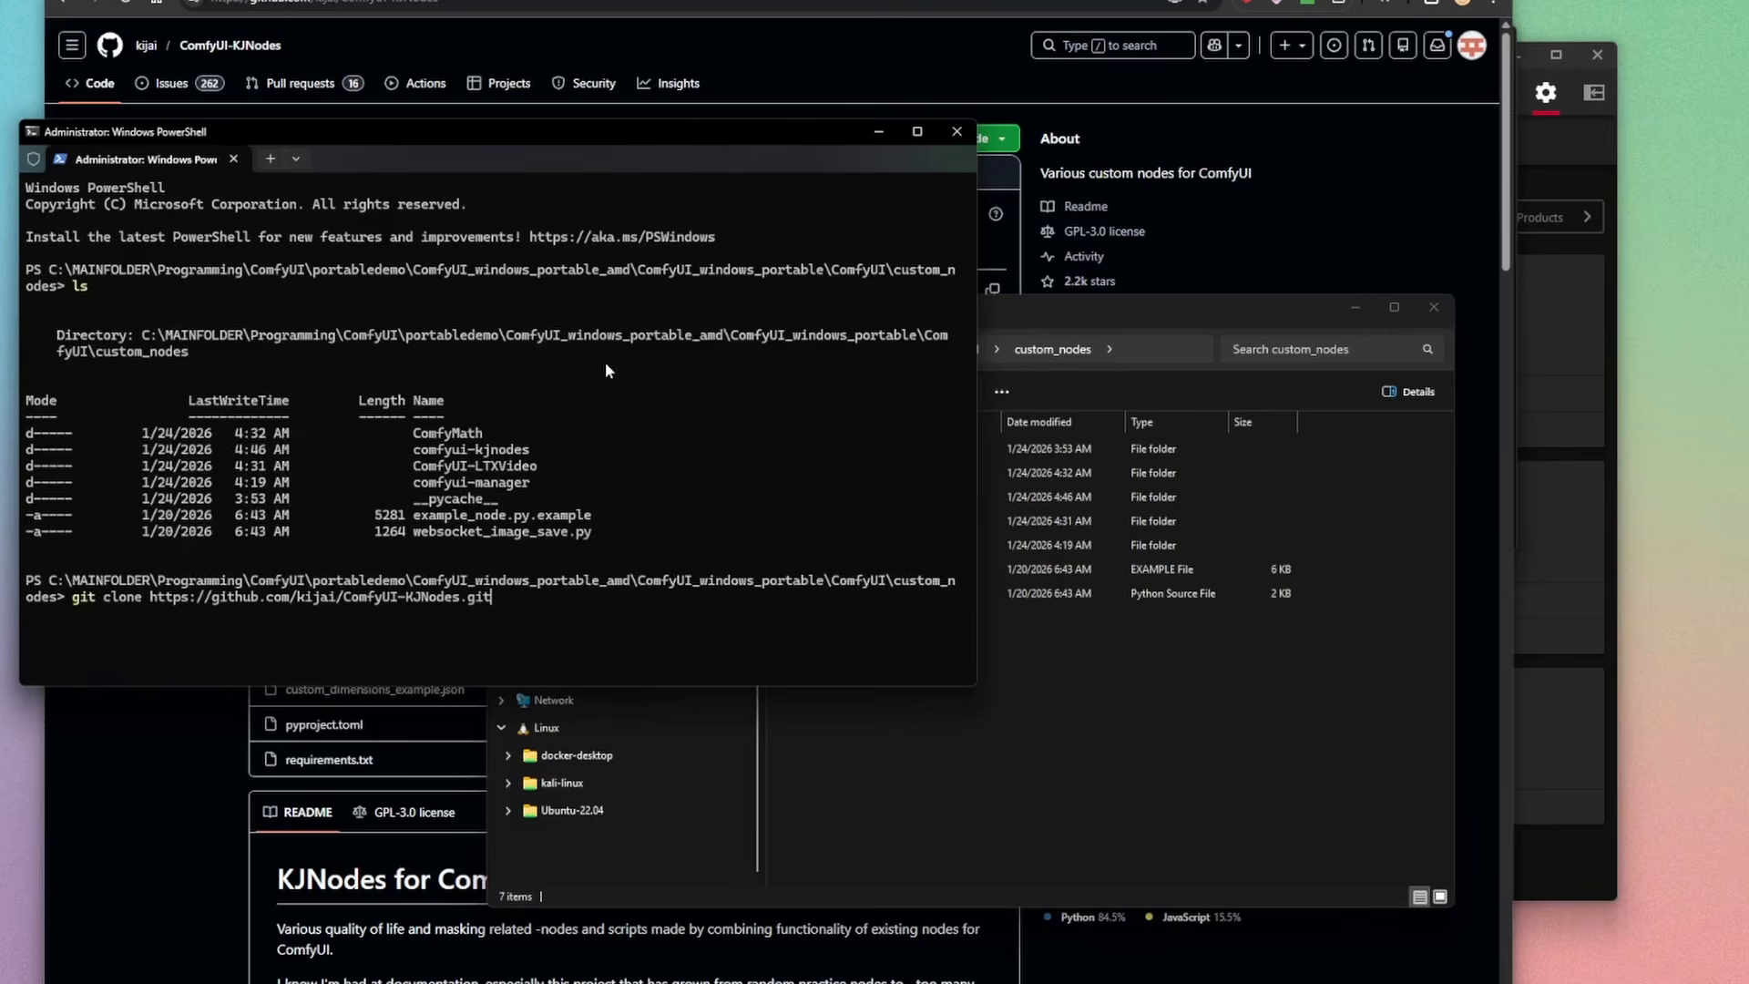
key(Return)
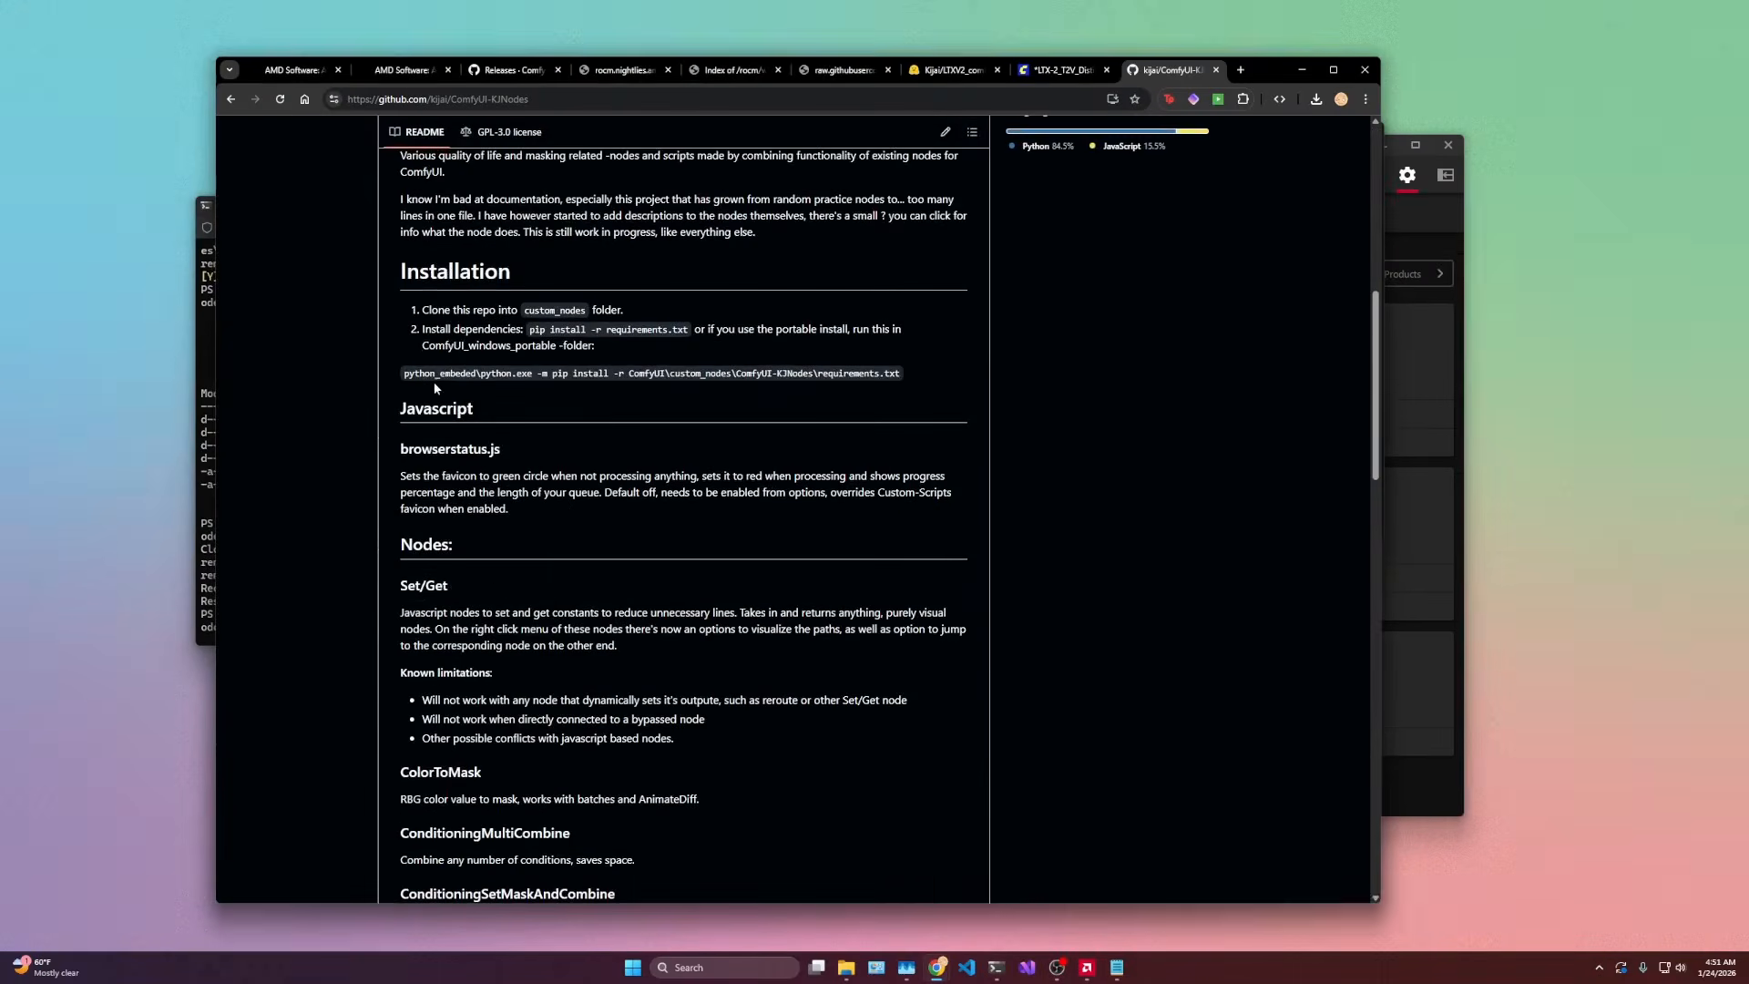
Step: Install the KJNodes requirements from the ComfyUI_windows_portable folder with python_embeded\python.exe -m pip install -r ComfyUI\custom_nodes\ComfyUI-KJNodes\requirements.txt
scroll(408, 469, up, 1)
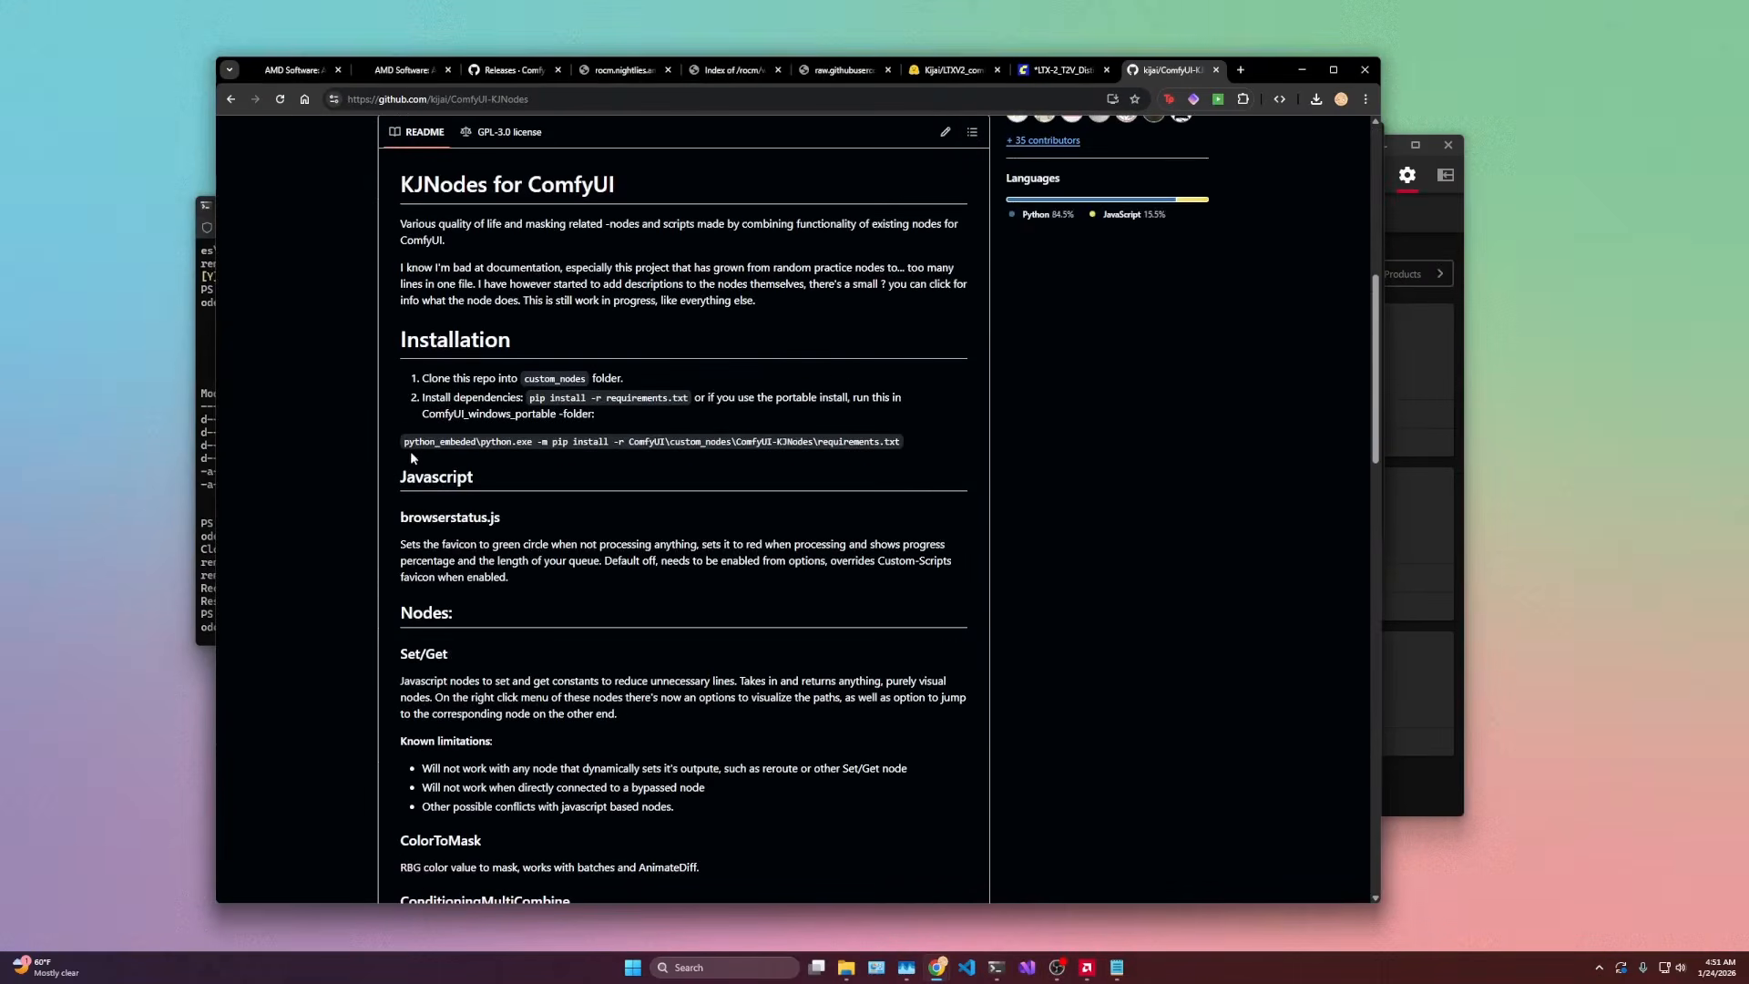
drag(402, 441, 942, 456)
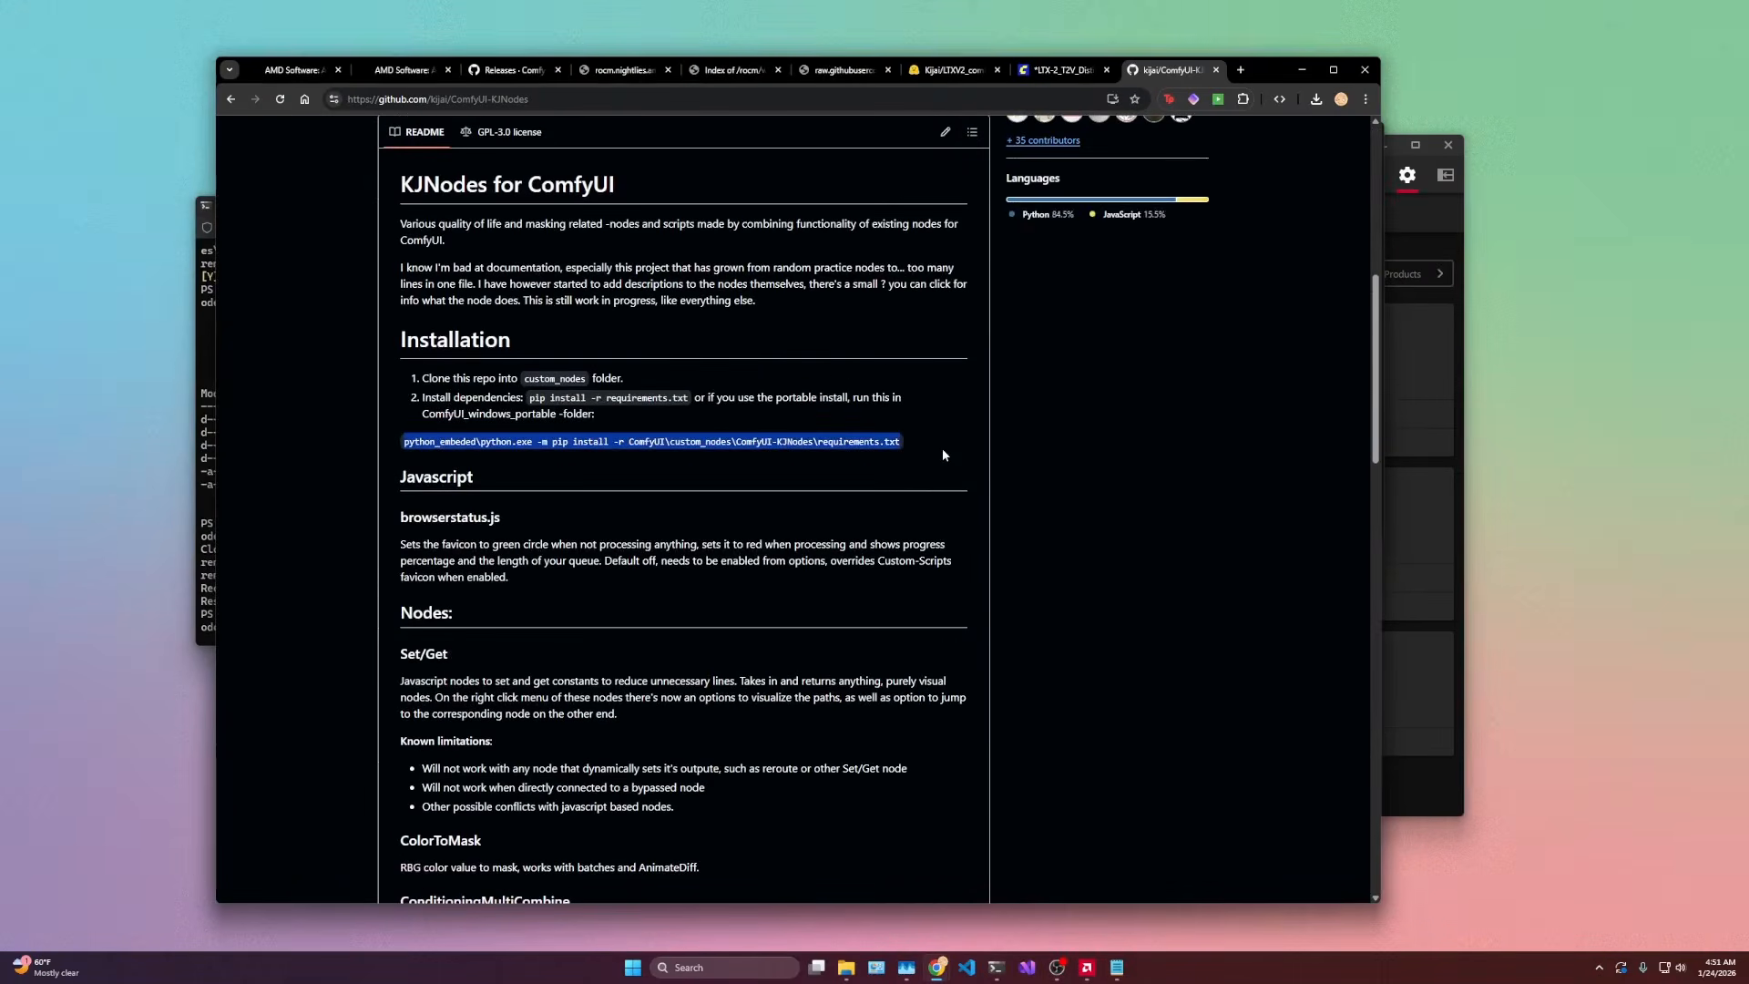
key(alt+Tab)
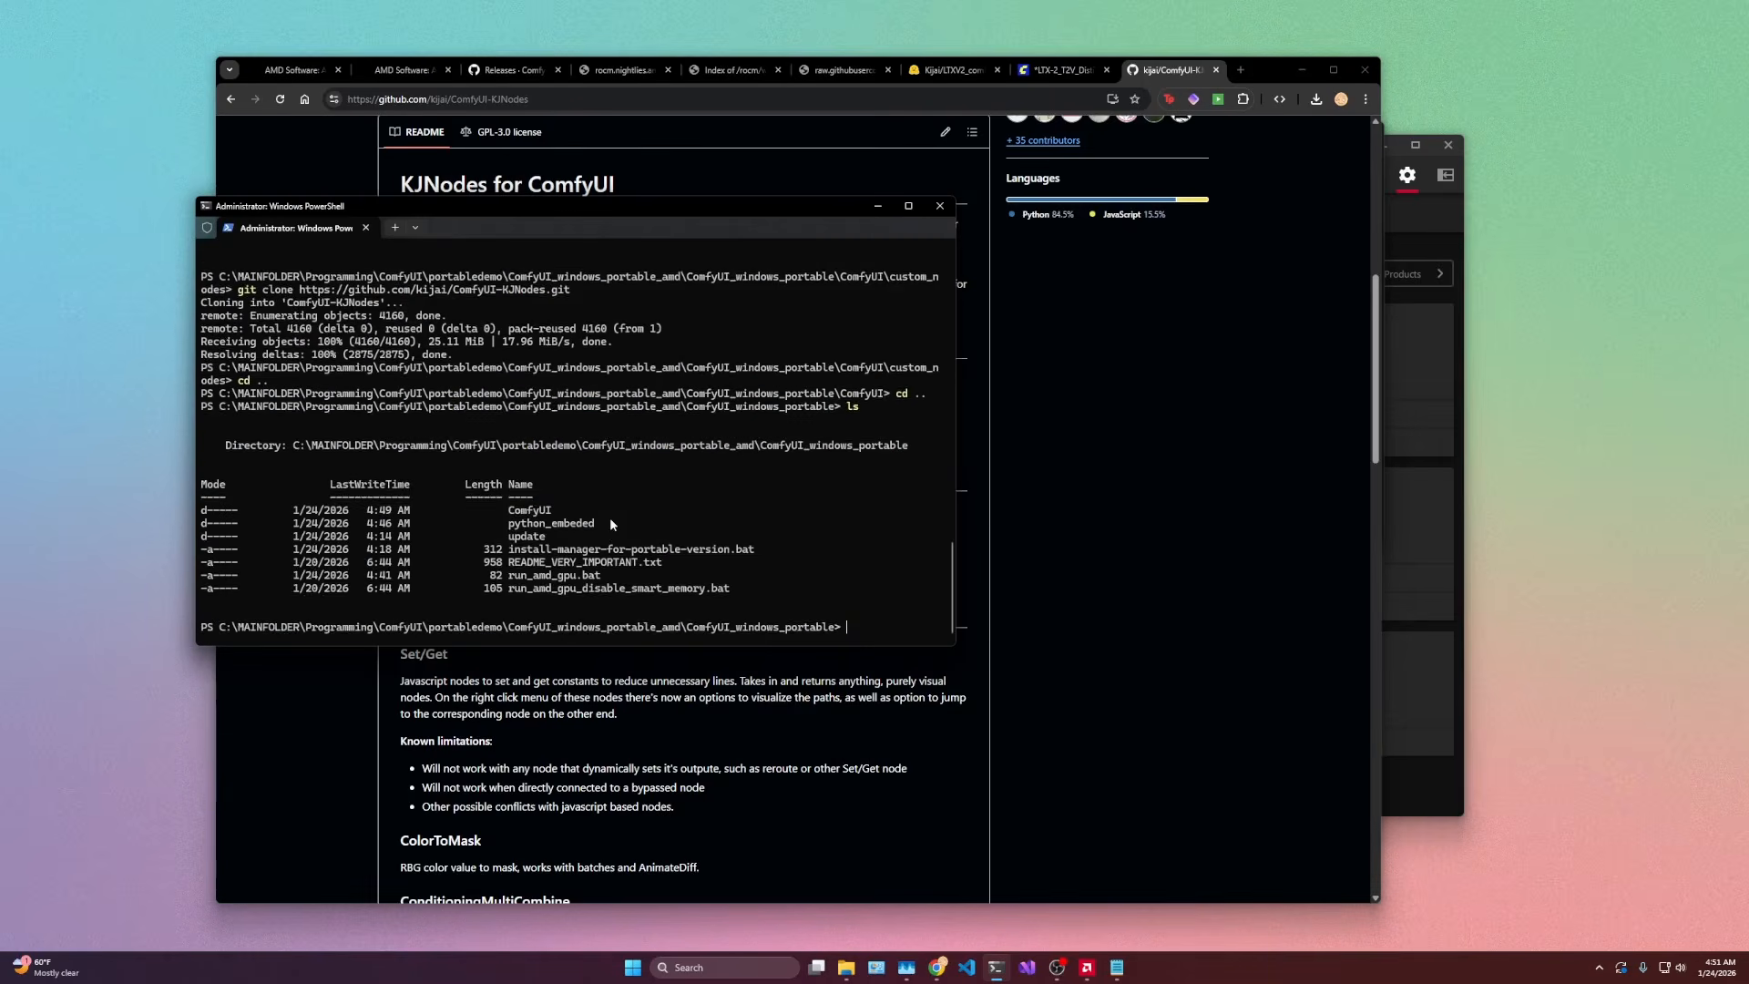
key(ctrl+v)
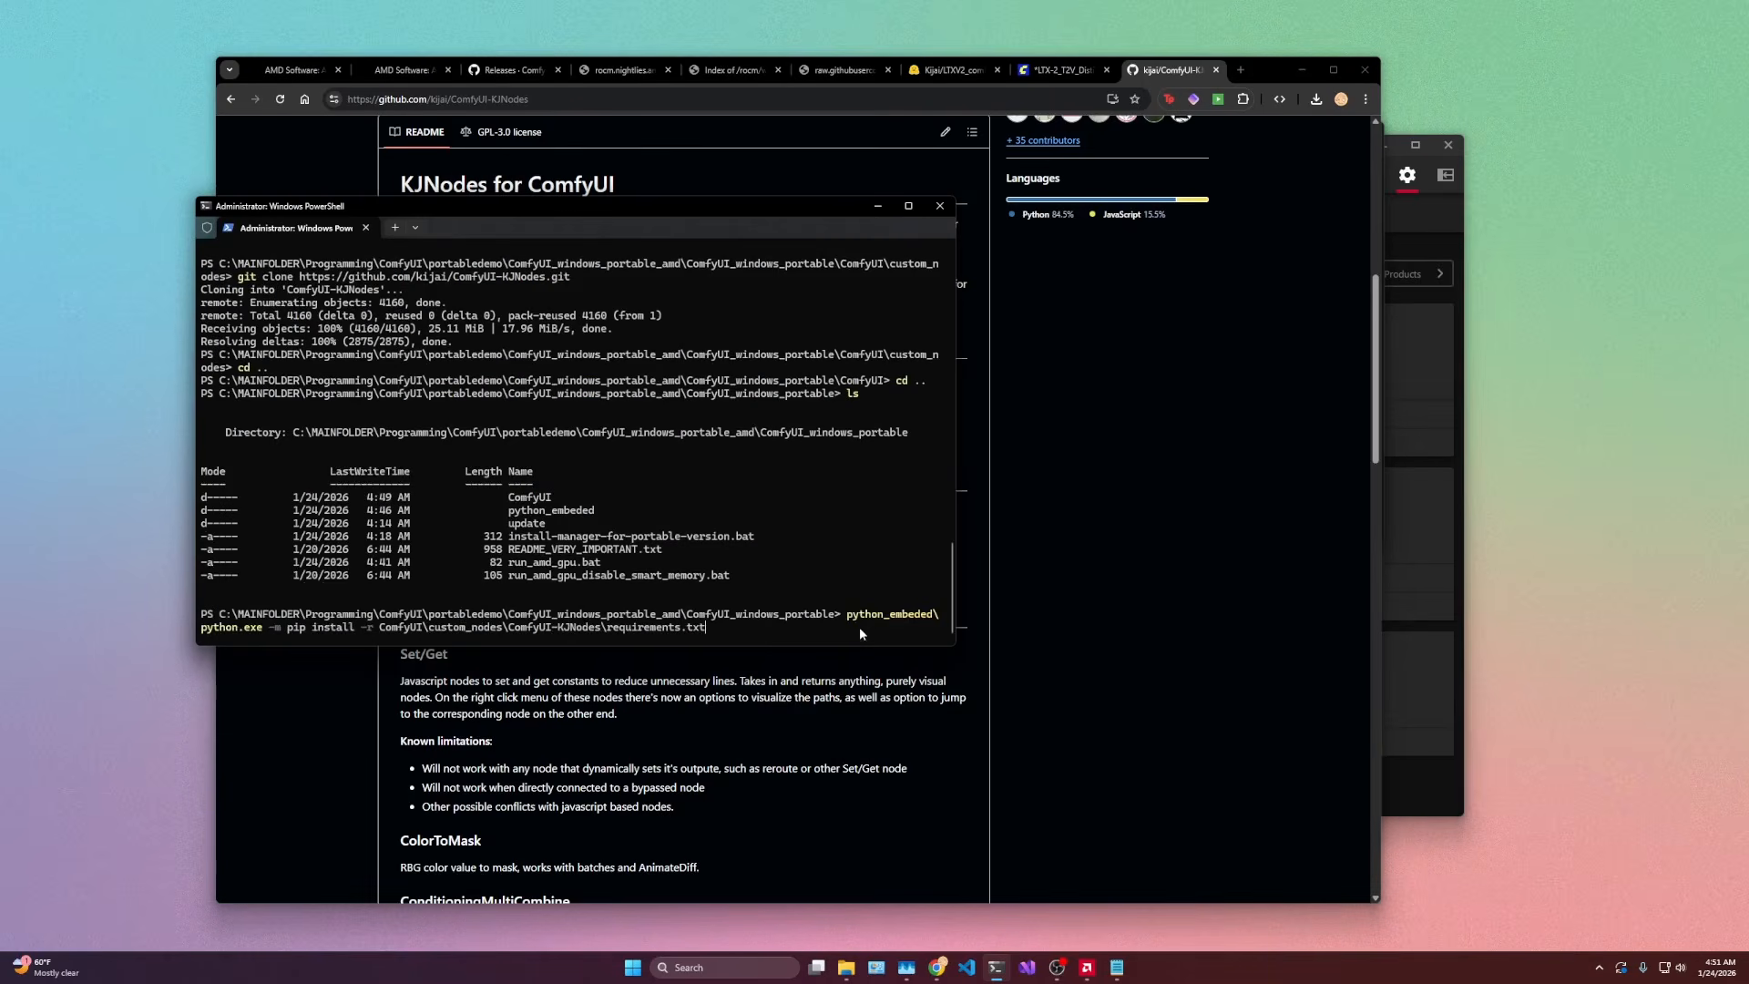
drag(843, 614, 940, 618)
drag(201, 628, 286, 633)
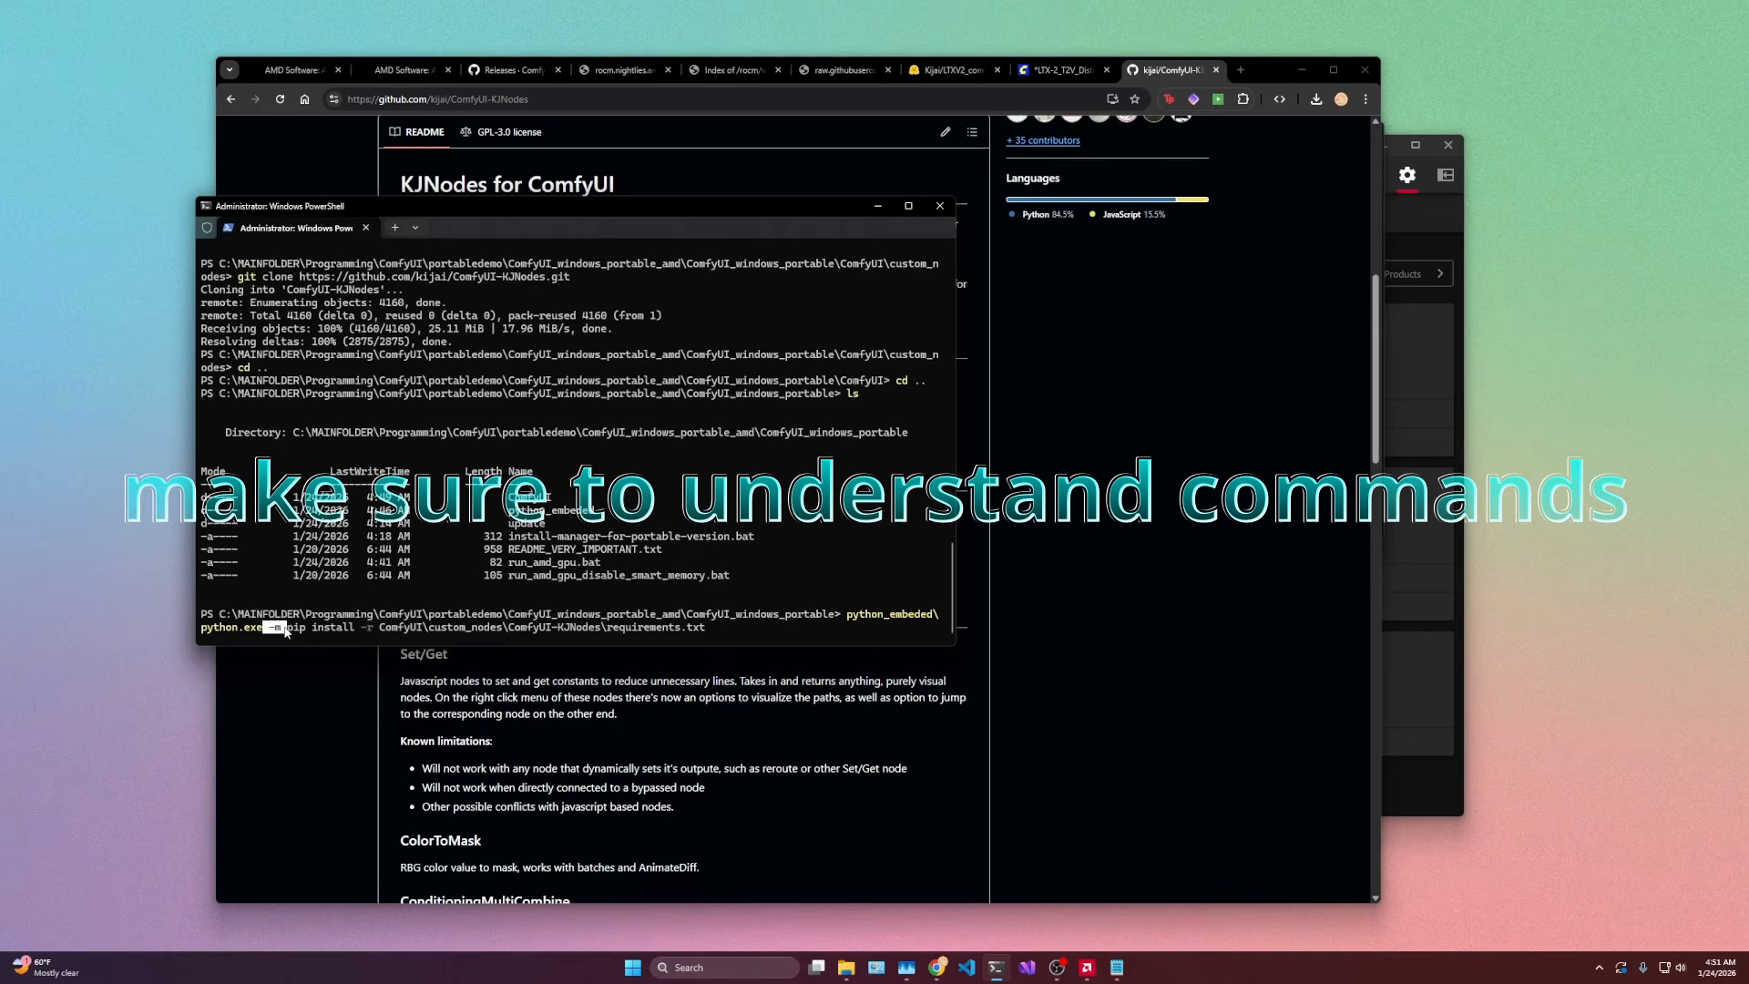
click(285, 632)
drag(374, 631, 732, 630)
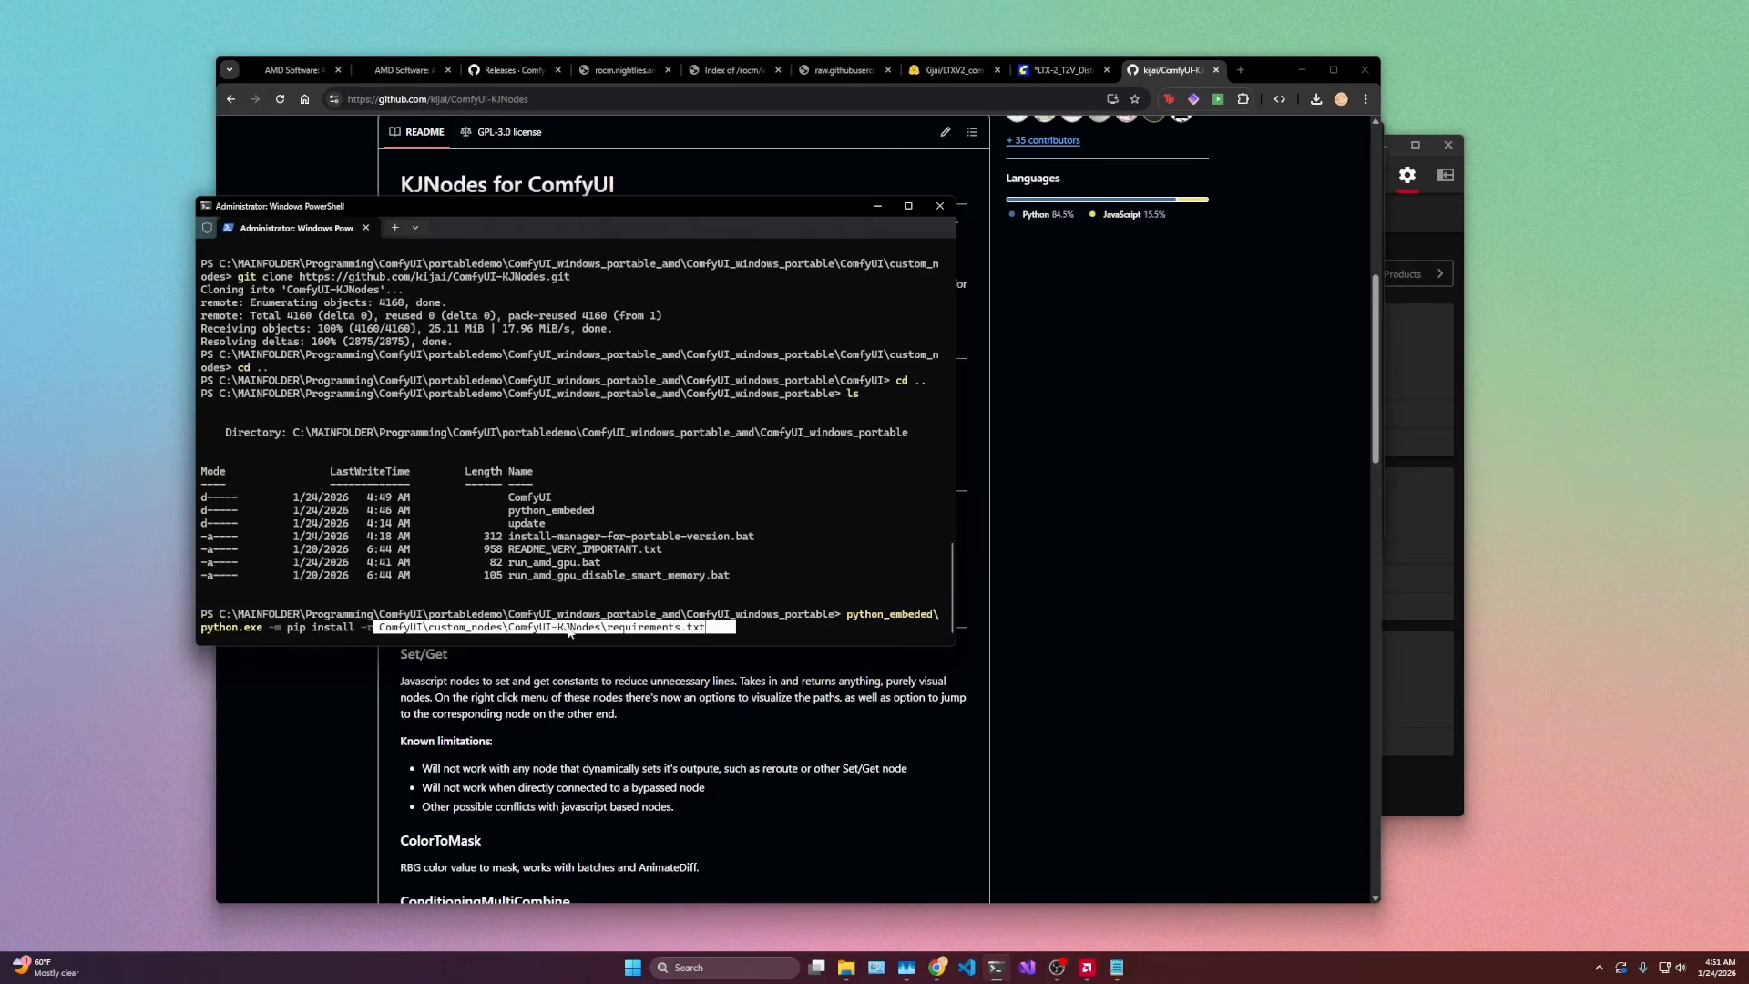
key(Return)
key(Return)
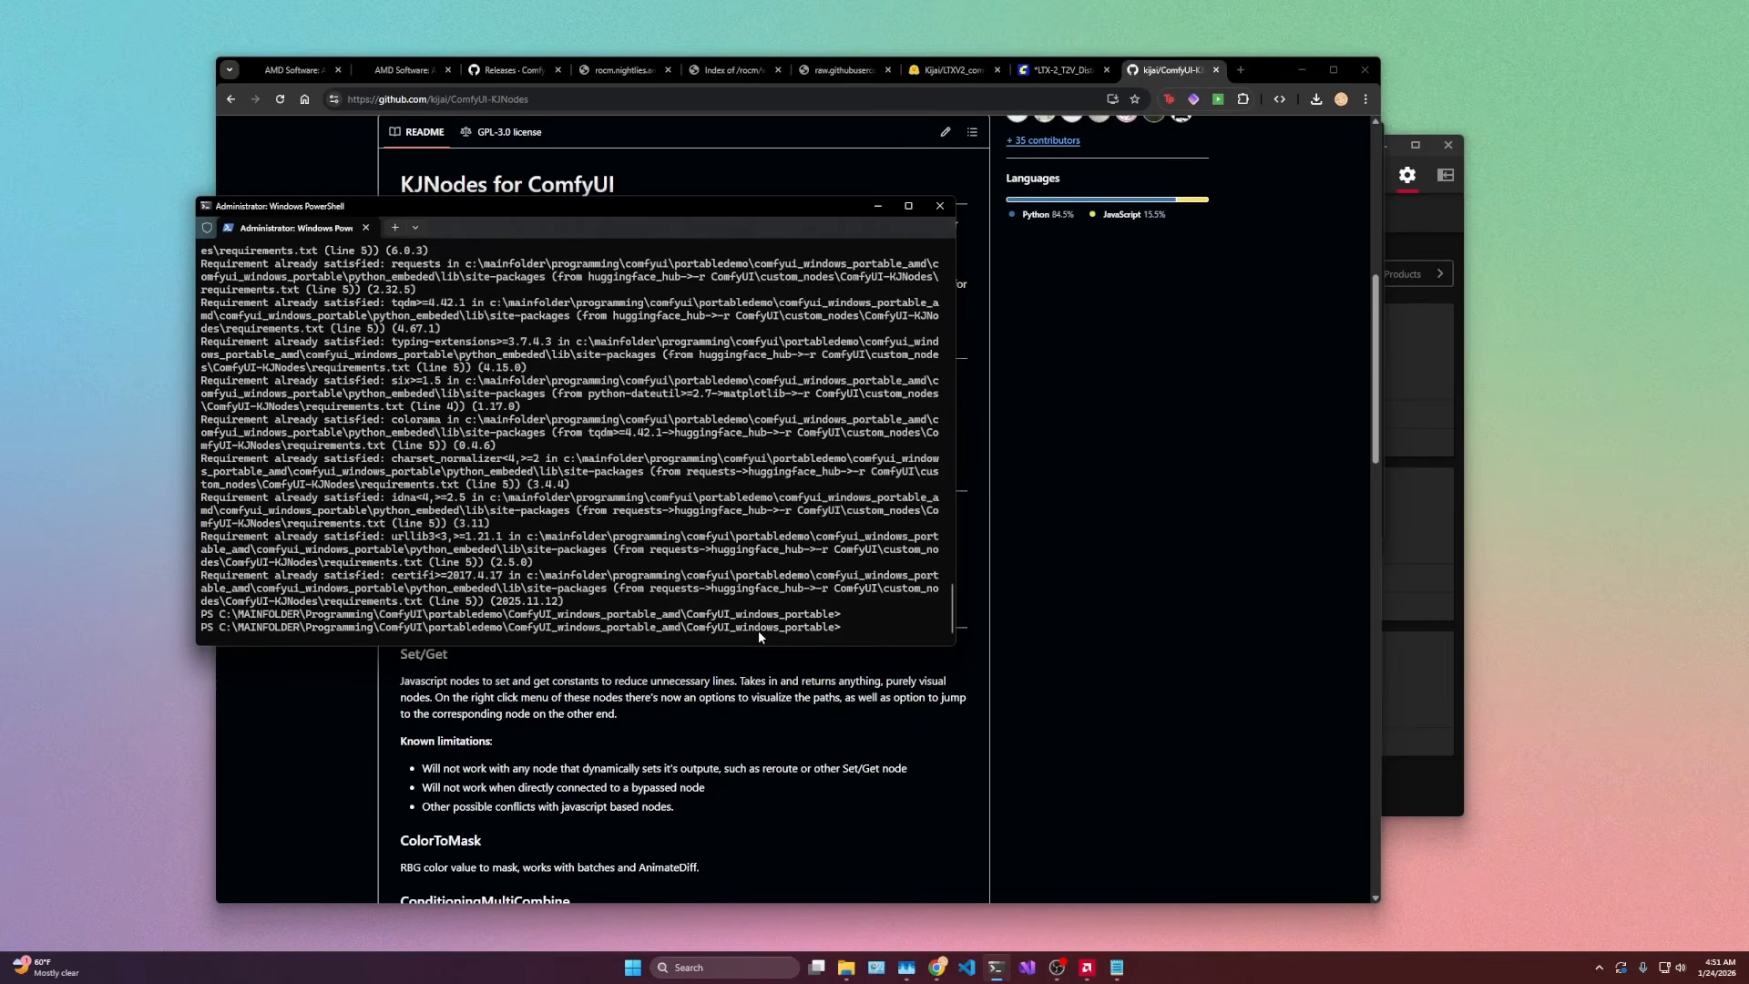
Step: Relaunch ComfyUI with .\run_amd_gpu.bat, close the installed custom nodes list and show the saved workflows
text(.un_amd_gpu.bat)
key(Return)
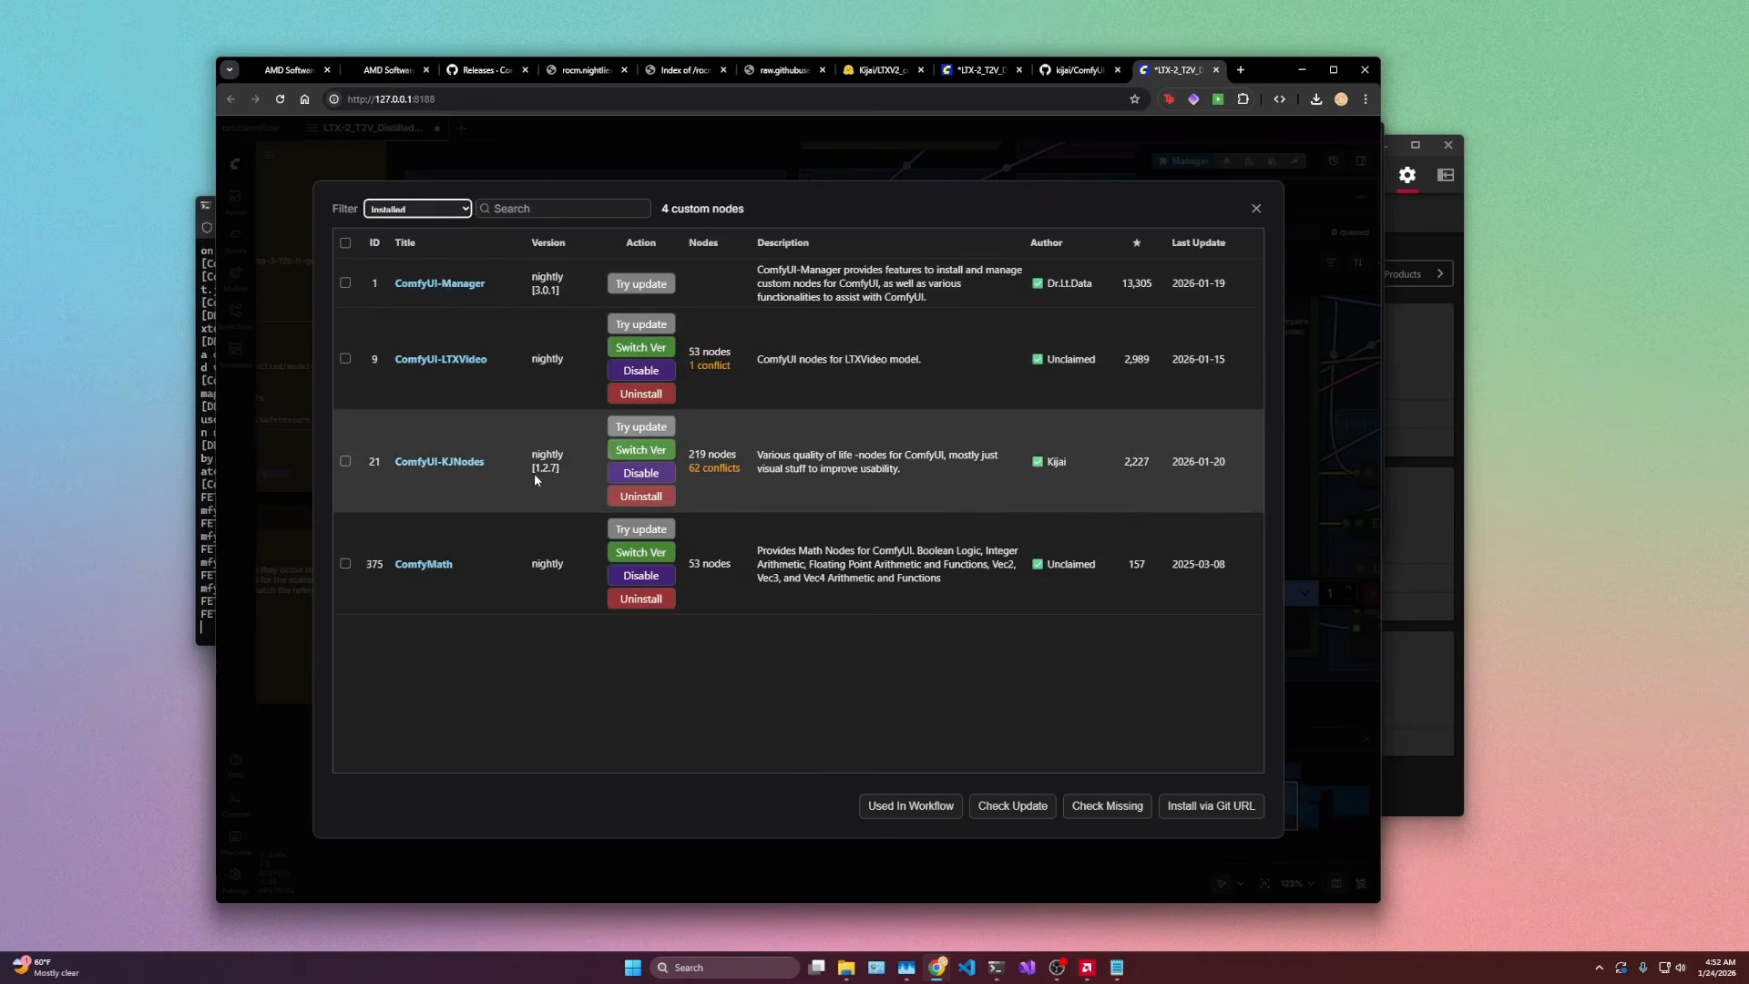
click(1257, 209)
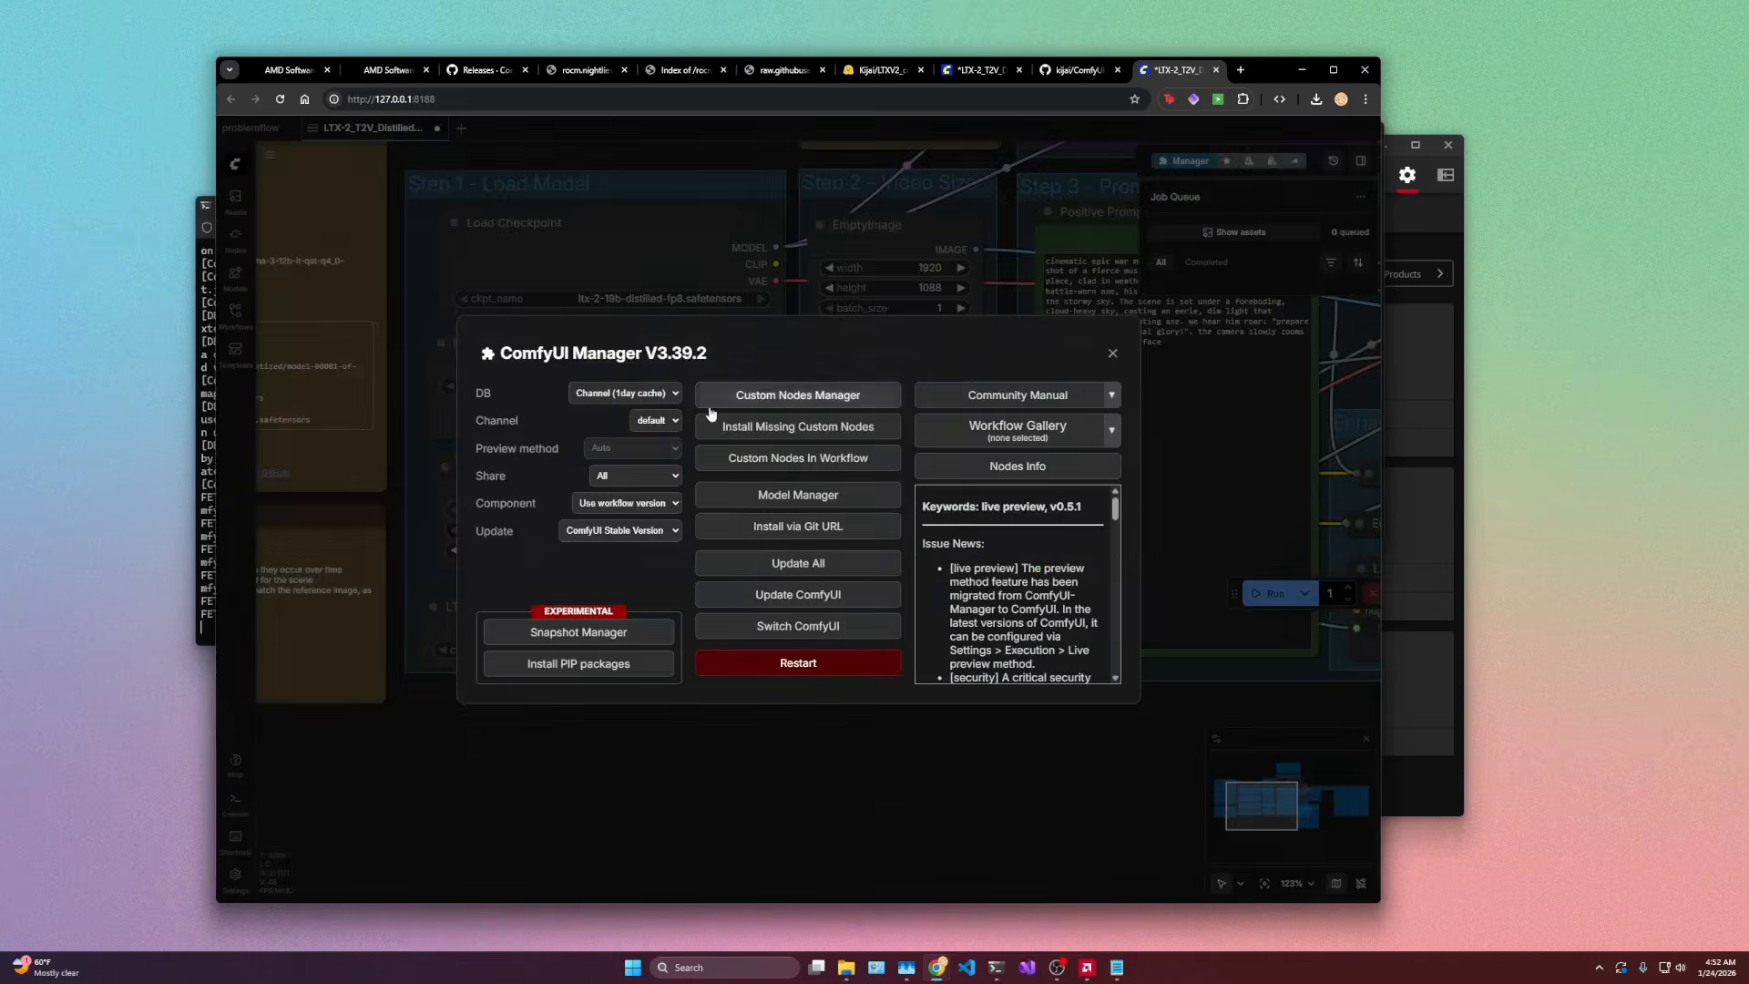
key(Escape)
key(w)
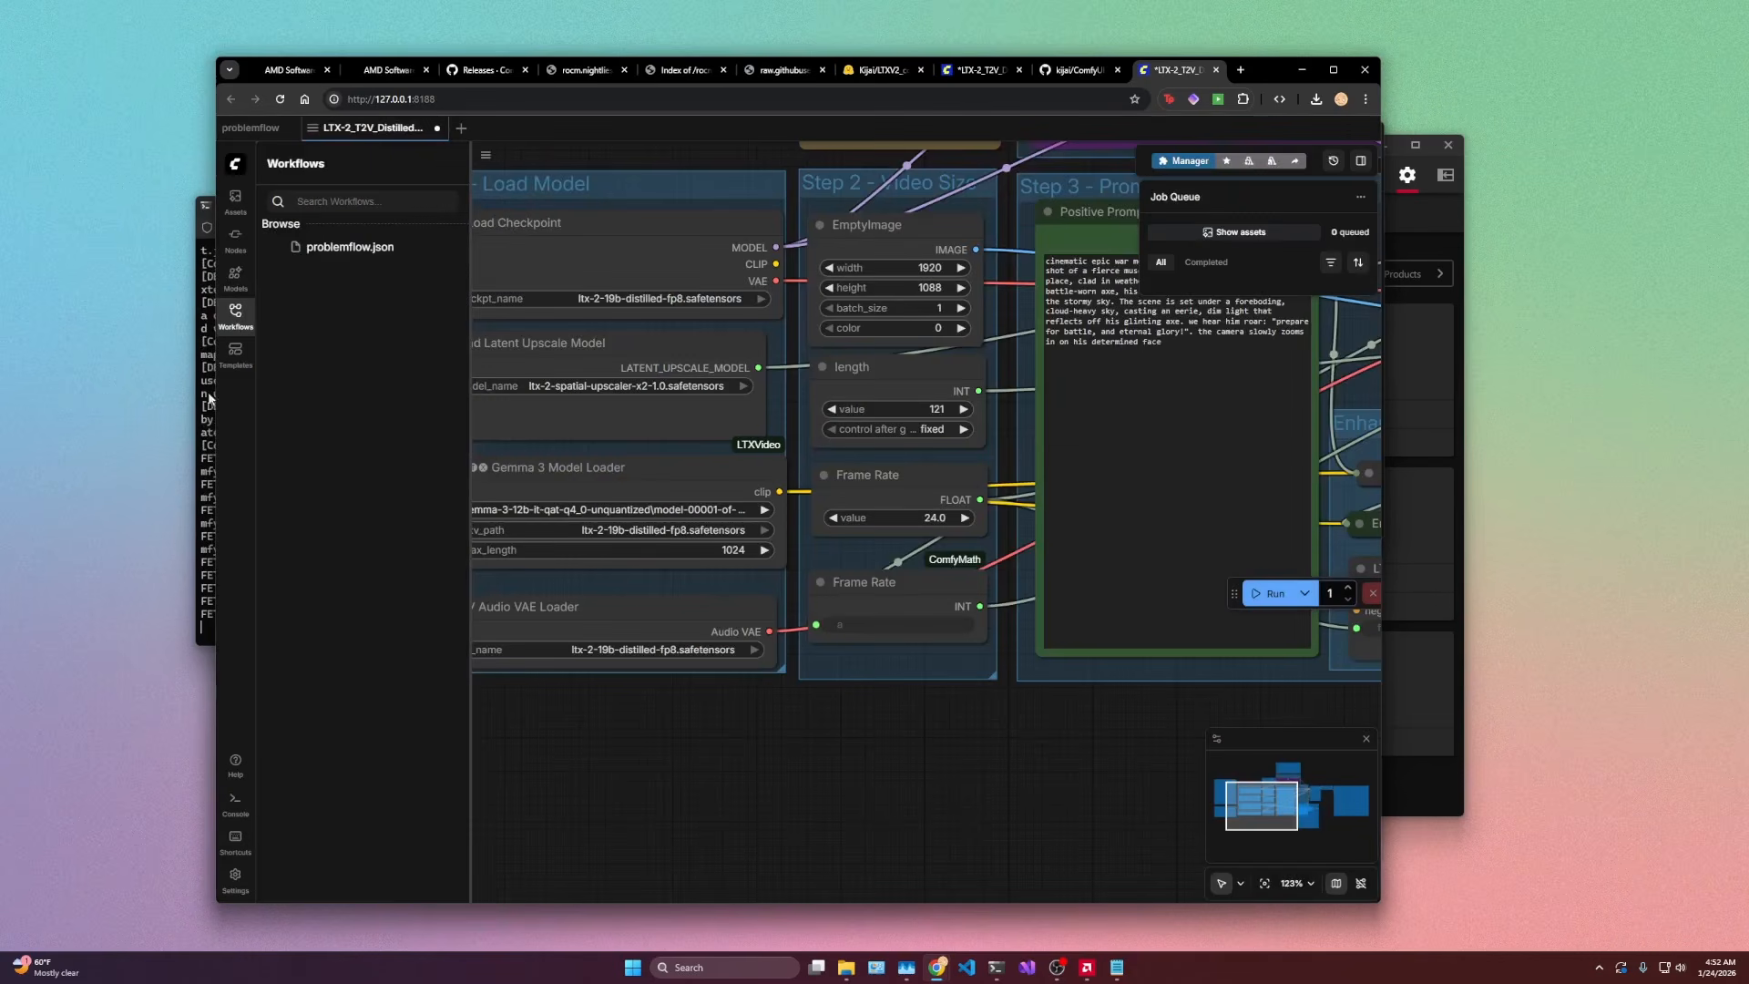
Step: Check the example_workflows folder of ComfyUI-KJNodes in File Explorer for an LTX-2 workflow
click(202, 412)
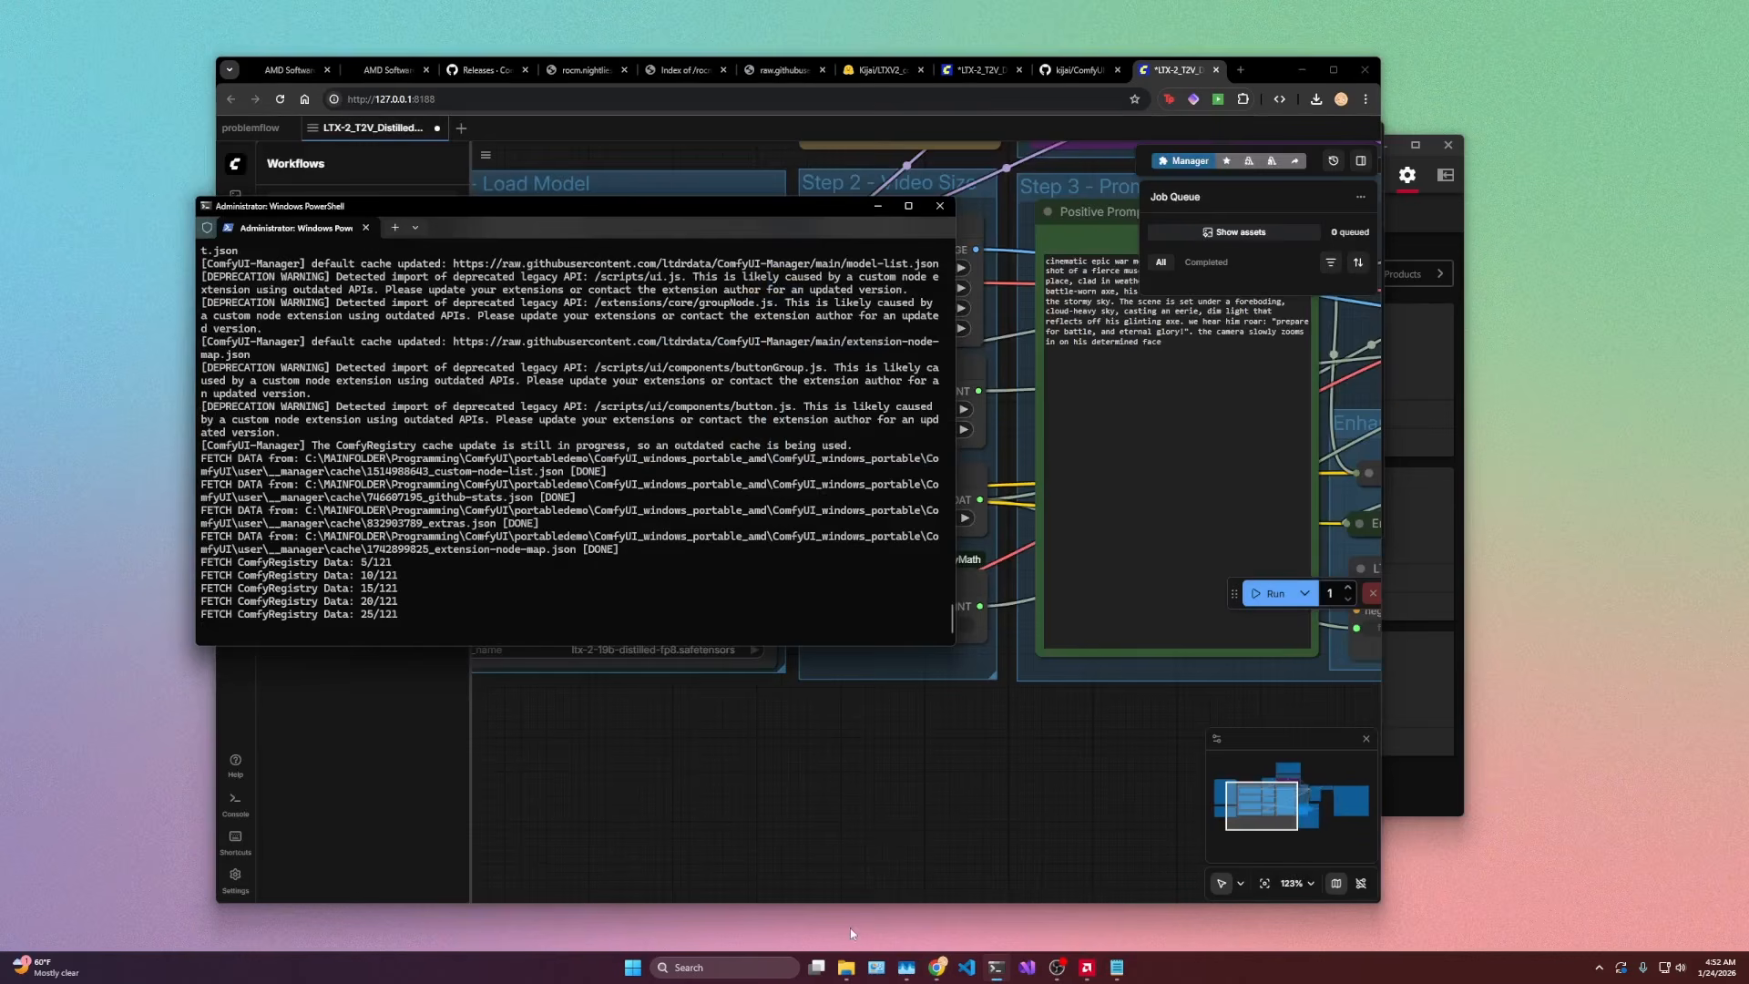
mouse_move(847, 966)
click(847, 897)
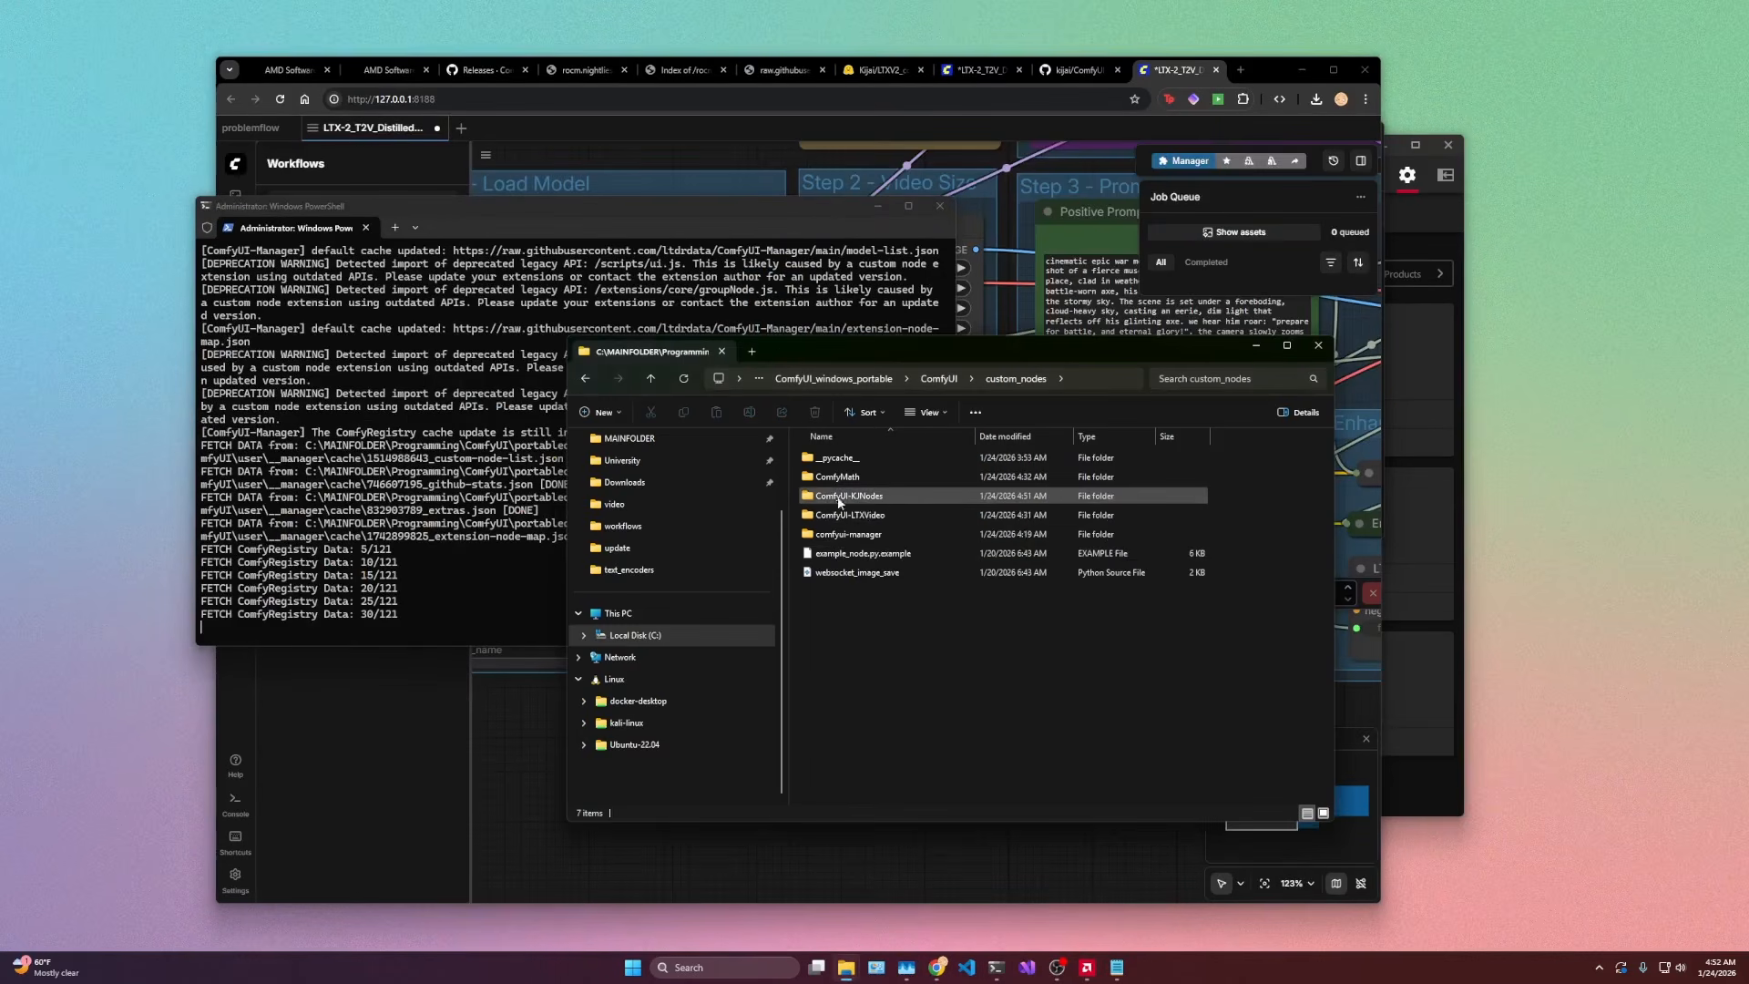
double_click(842, 497)
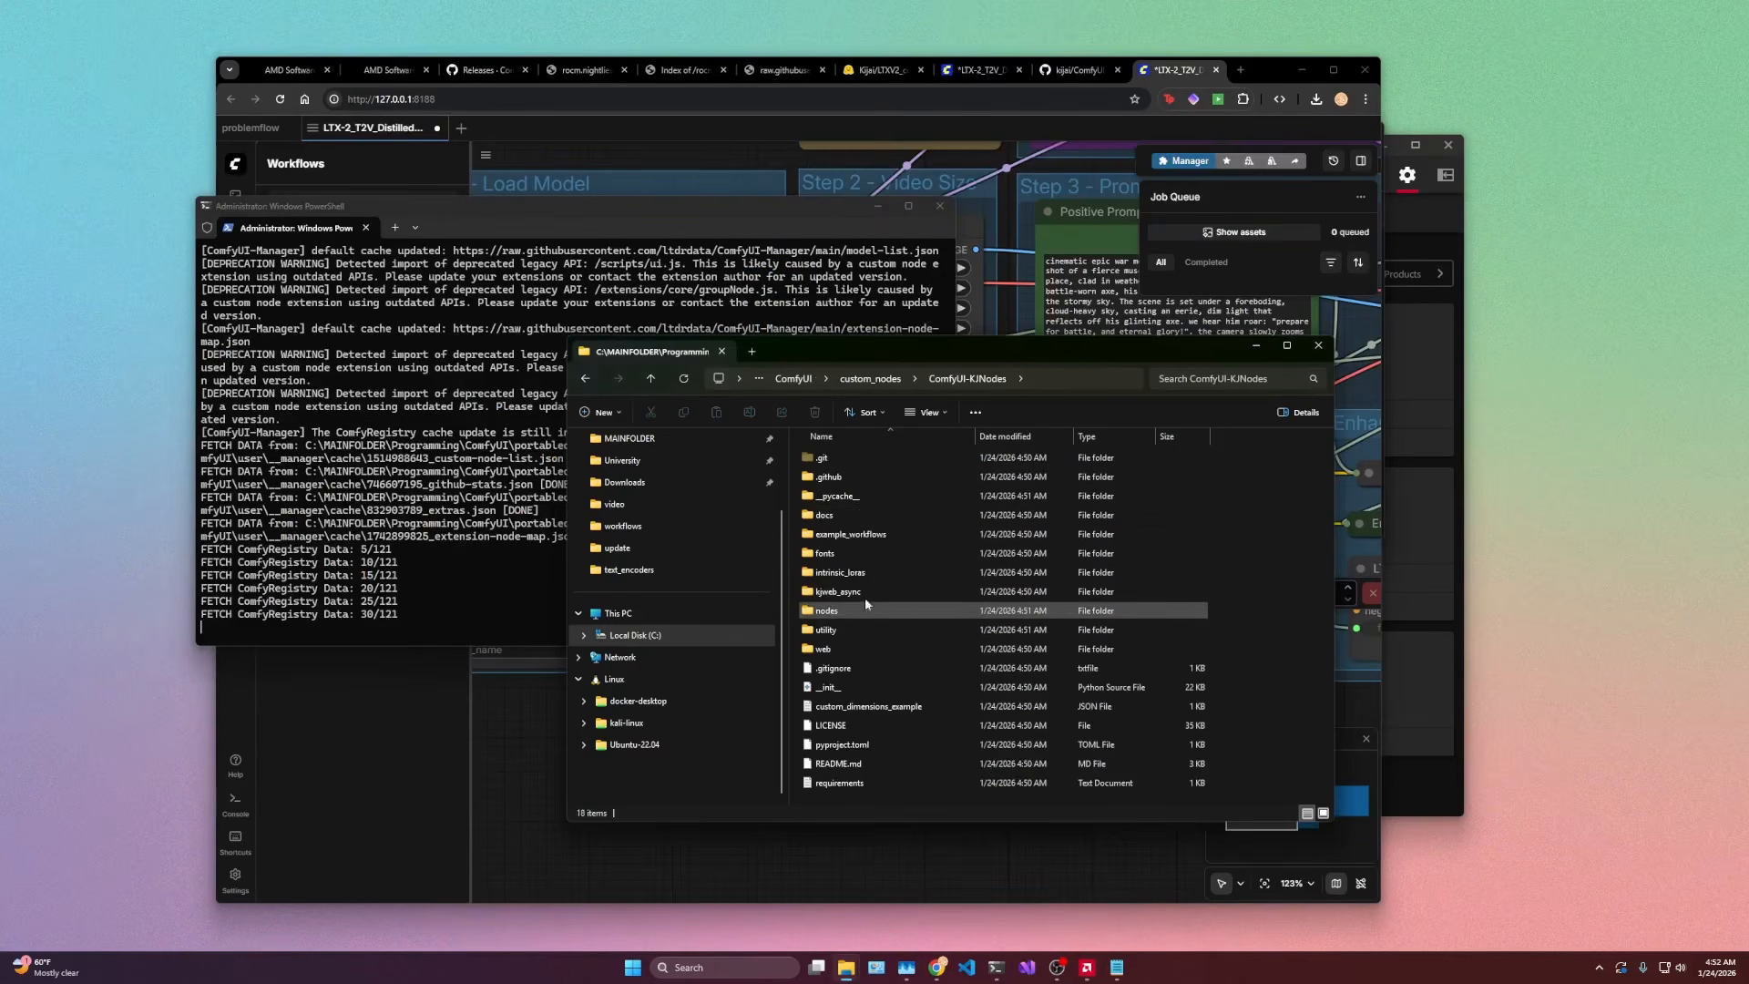
double_click(848, 535)
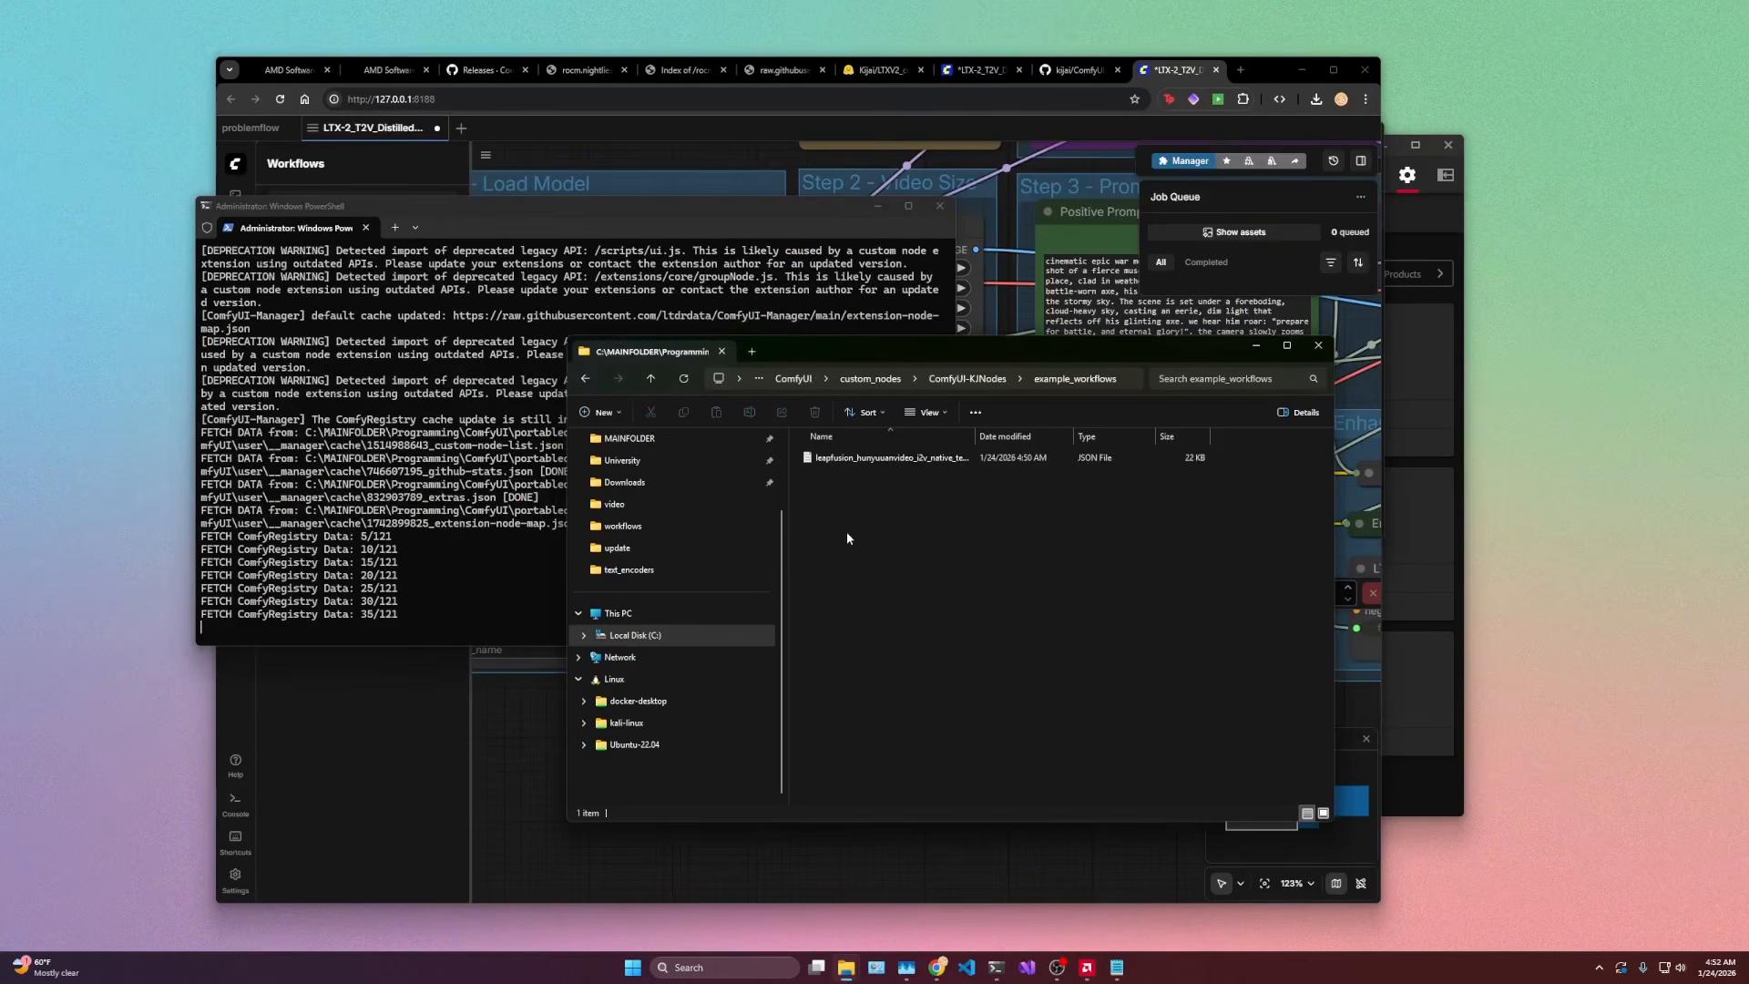
click(891, 464)
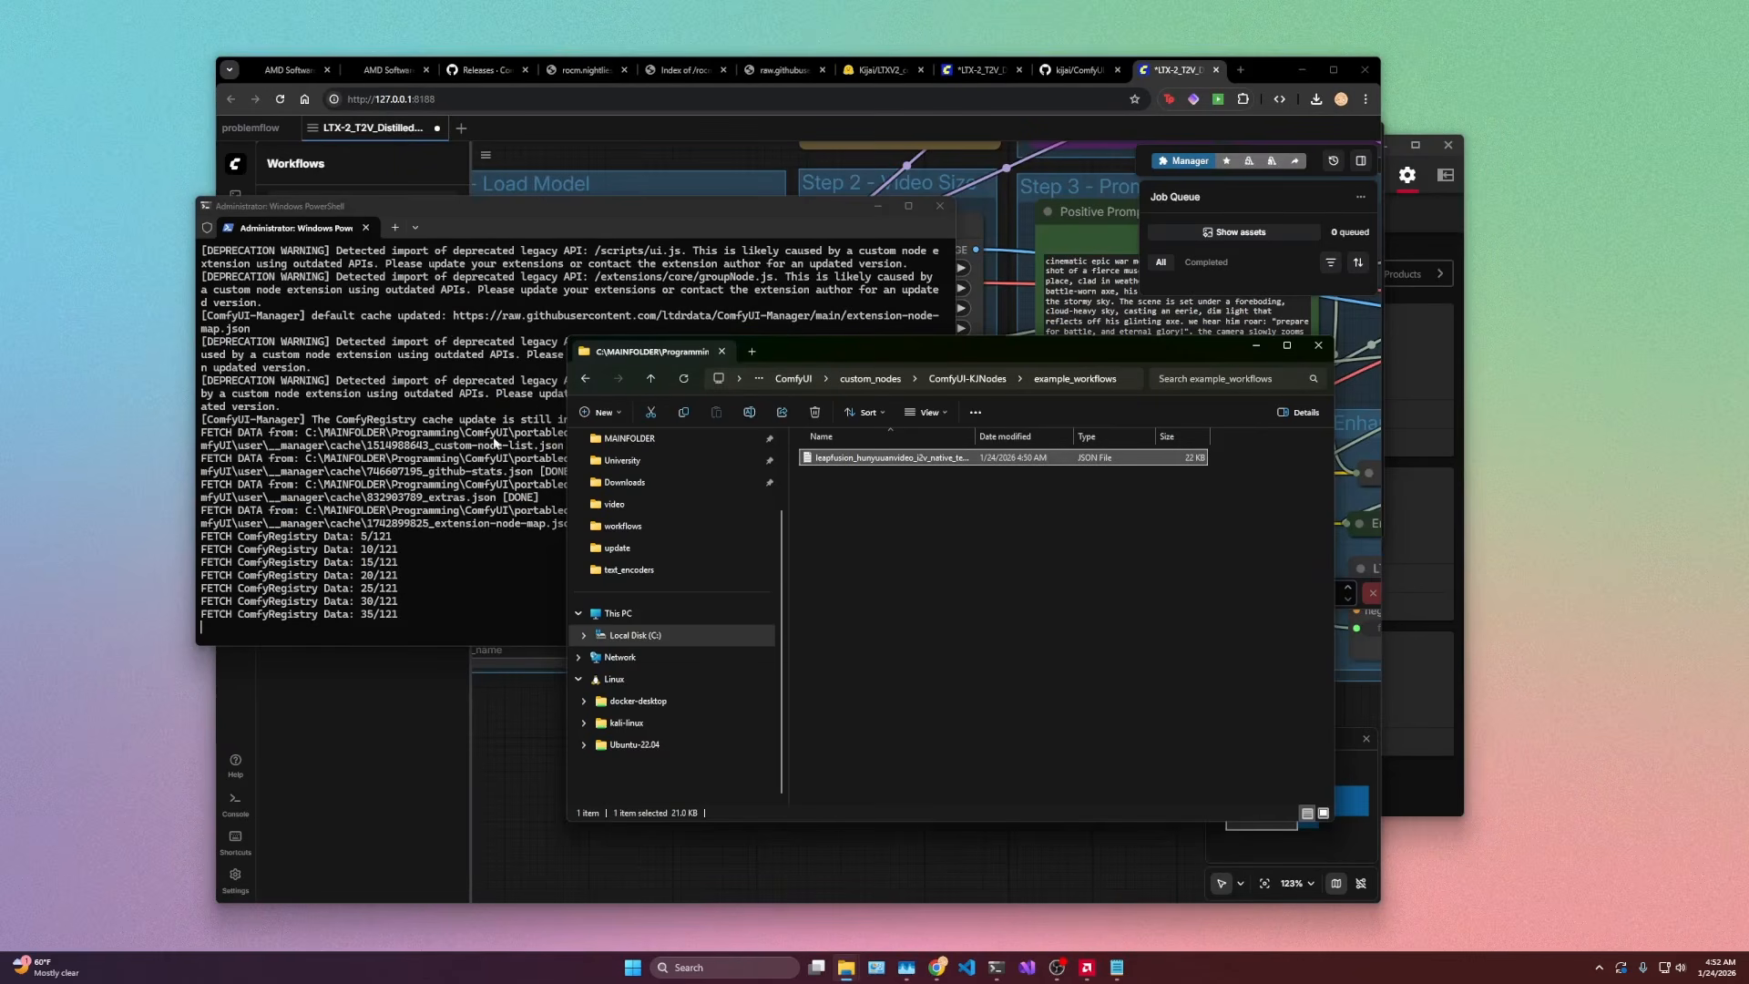
click(861, 581)
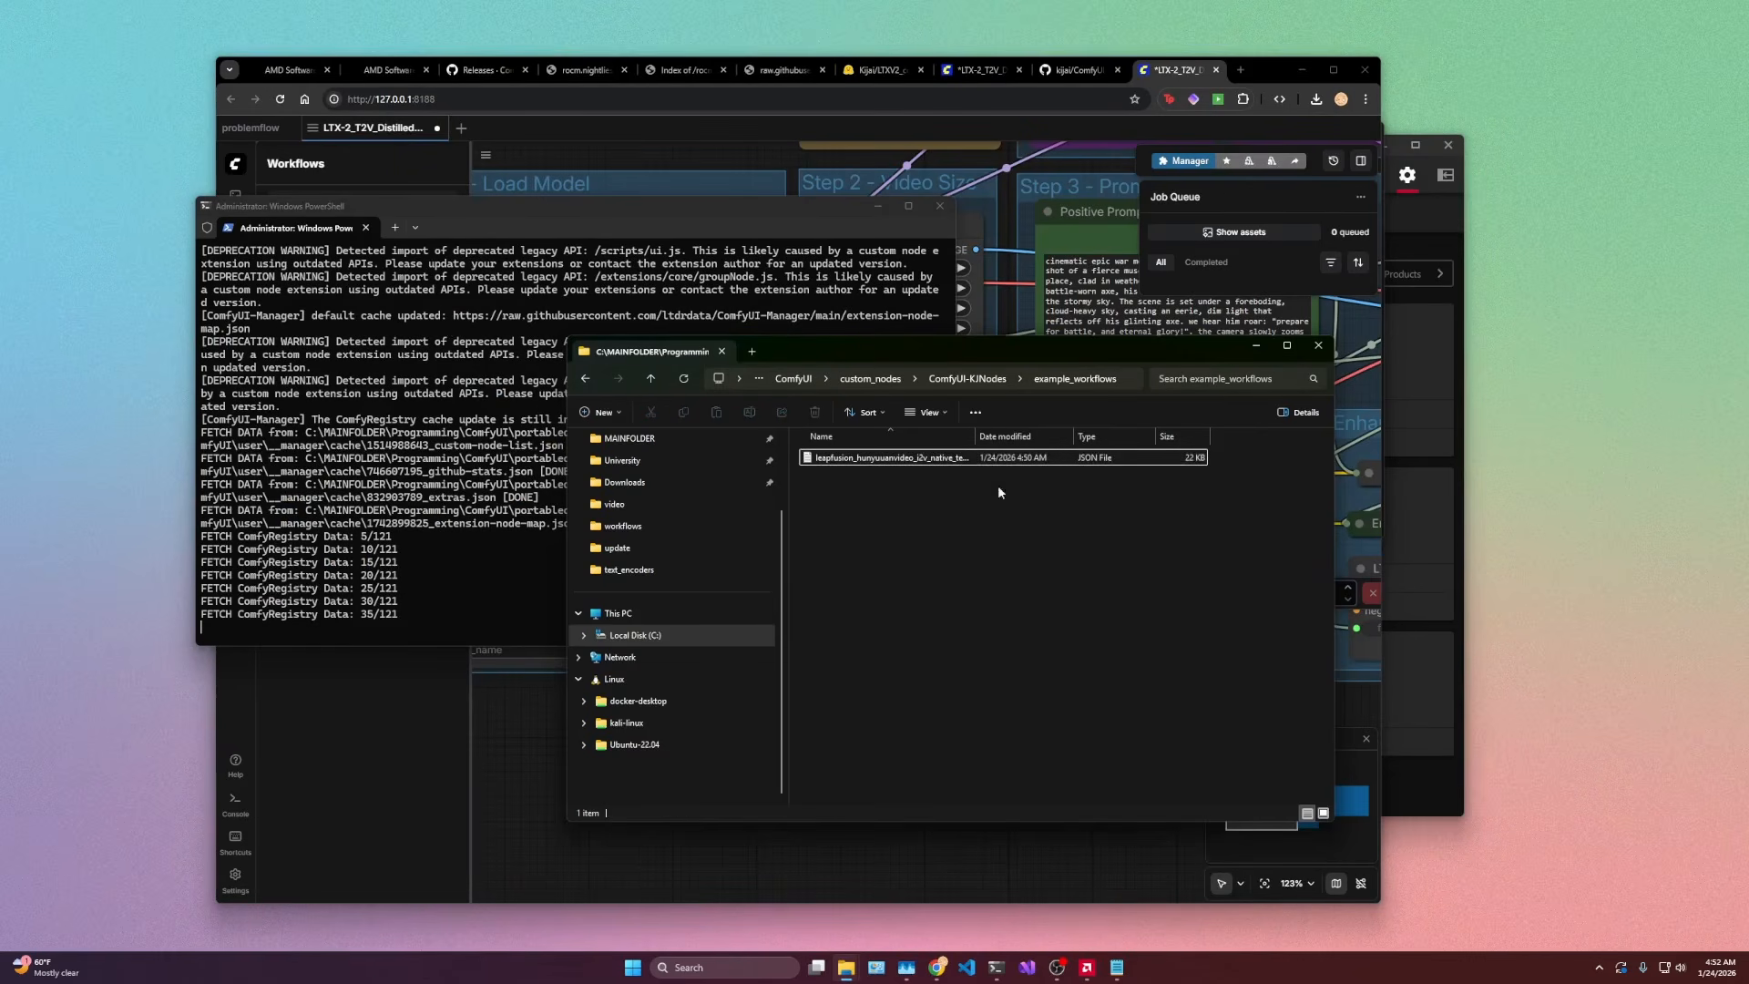
click(988, 381)
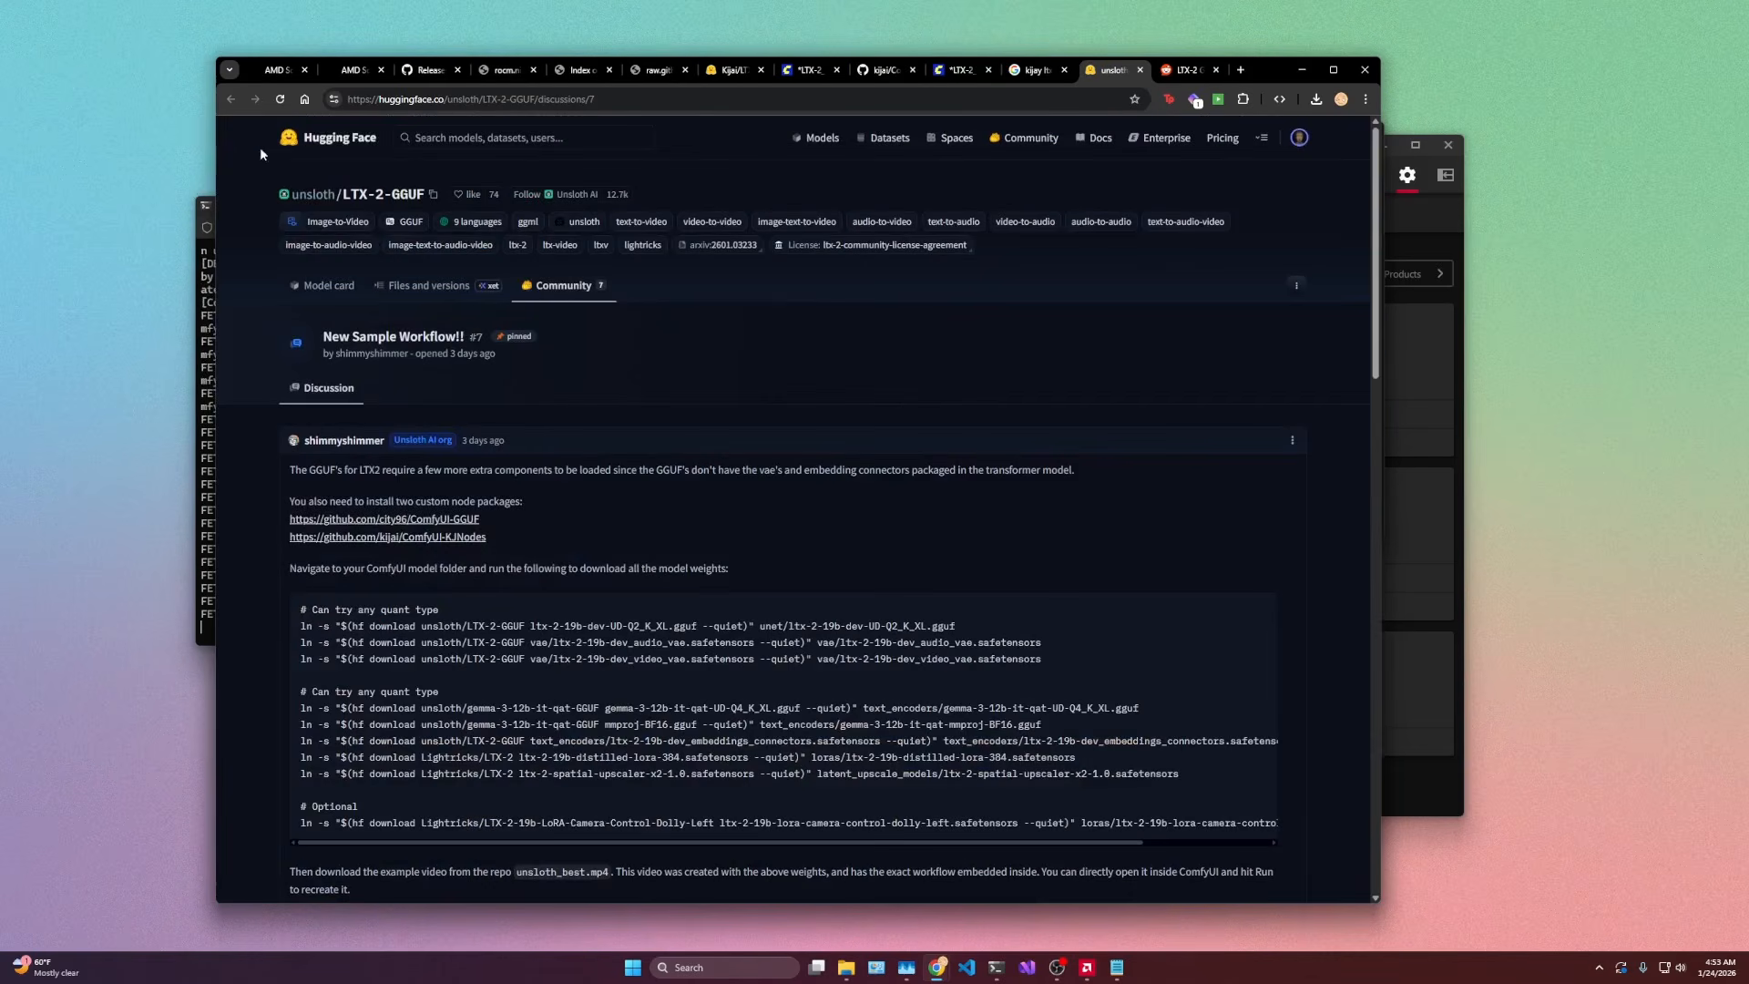
Step: Download the sample workflow video from the unsloth/LTX-2-GGUF discussion on Hugging Face into ComfyUI's user\default\workflows folder
scroll(241, 192, down, 6)
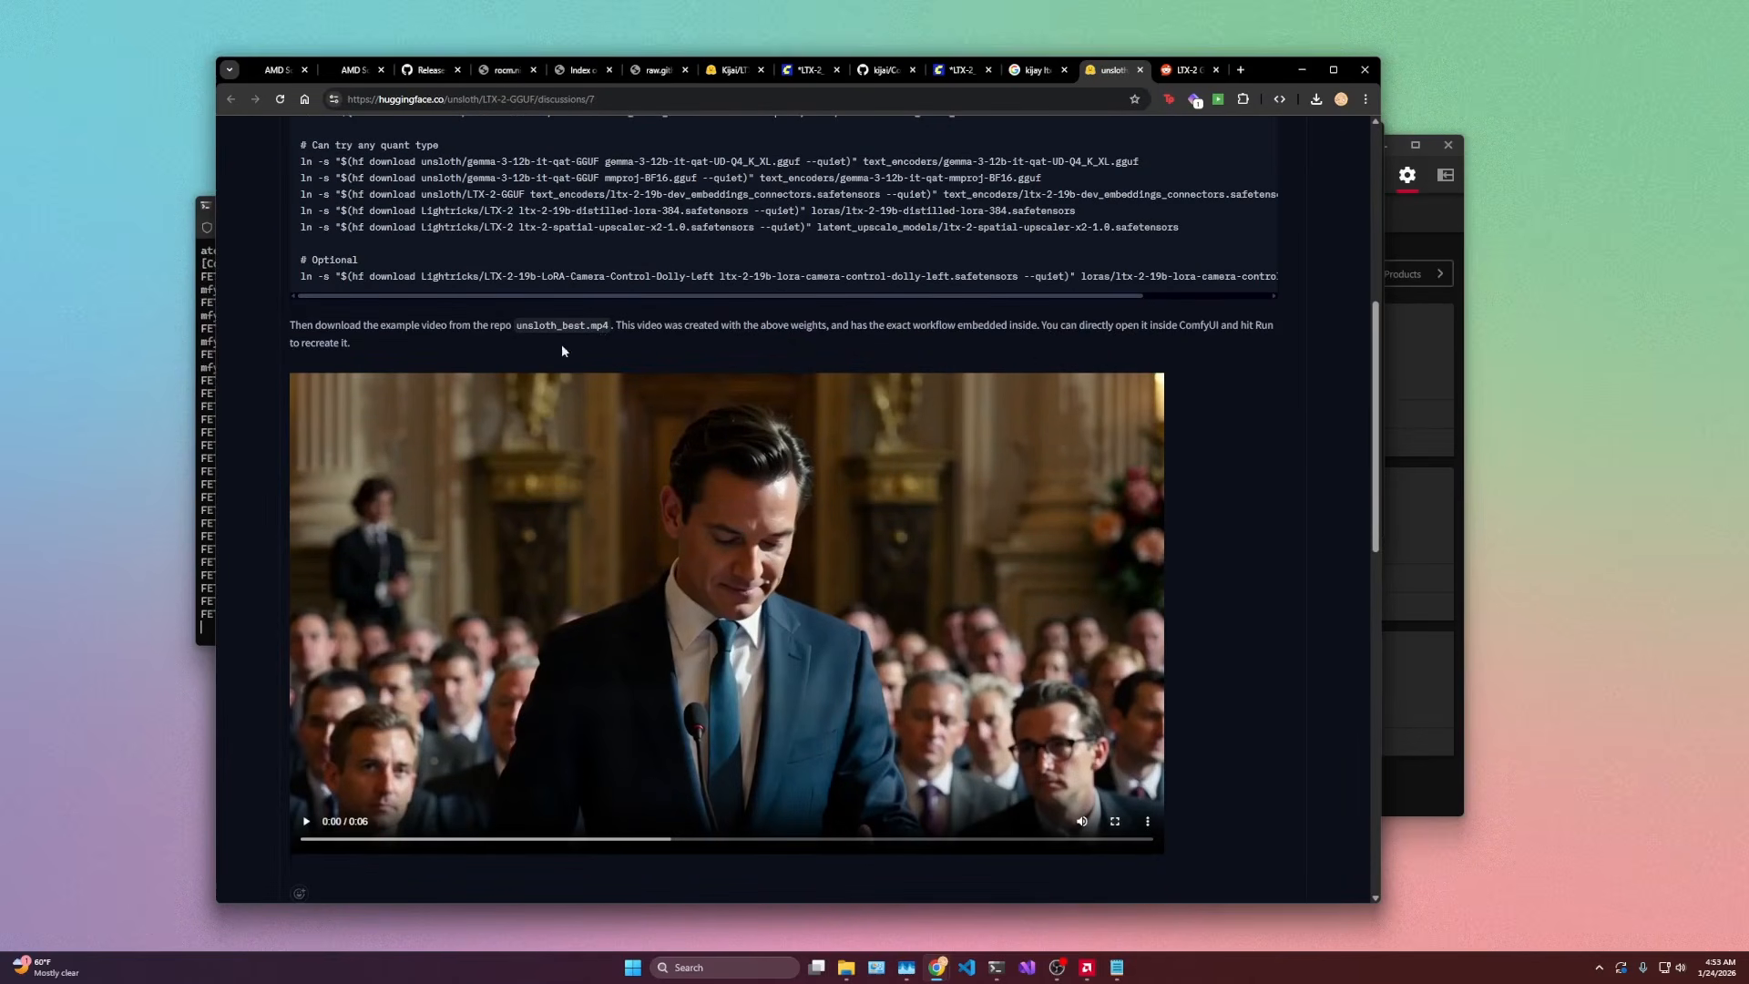
click(1147, 821)
click(958, 649)
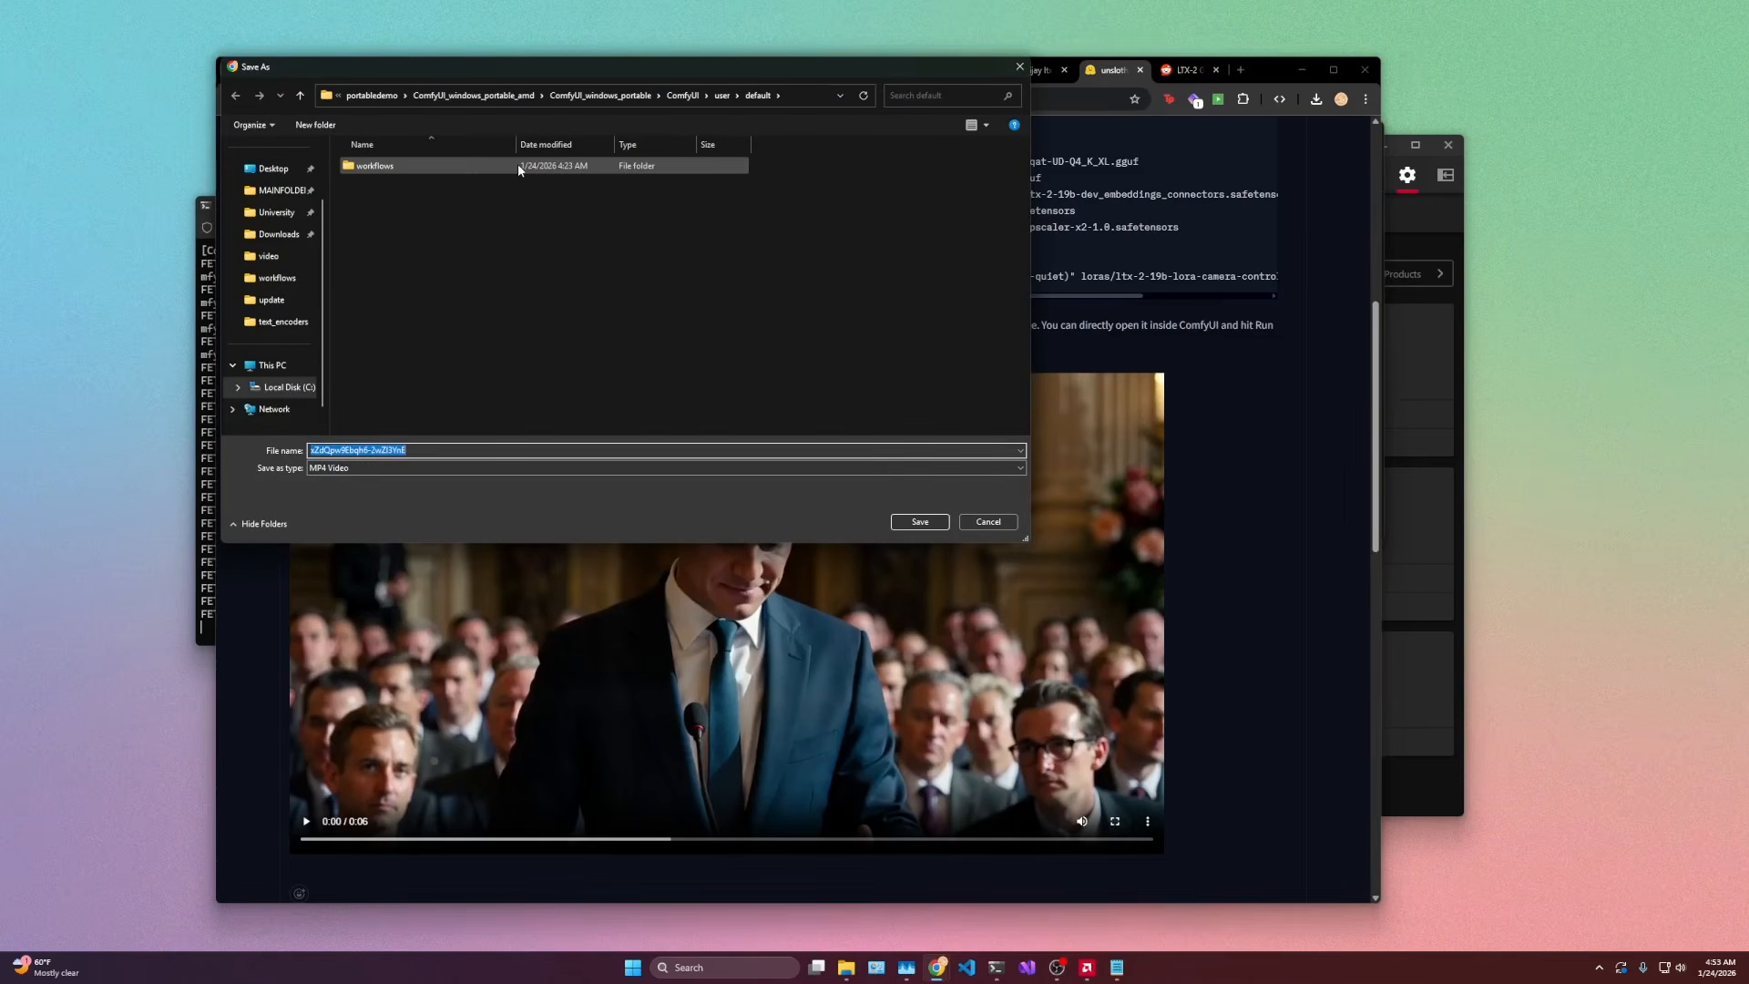
double_click(430, 167)
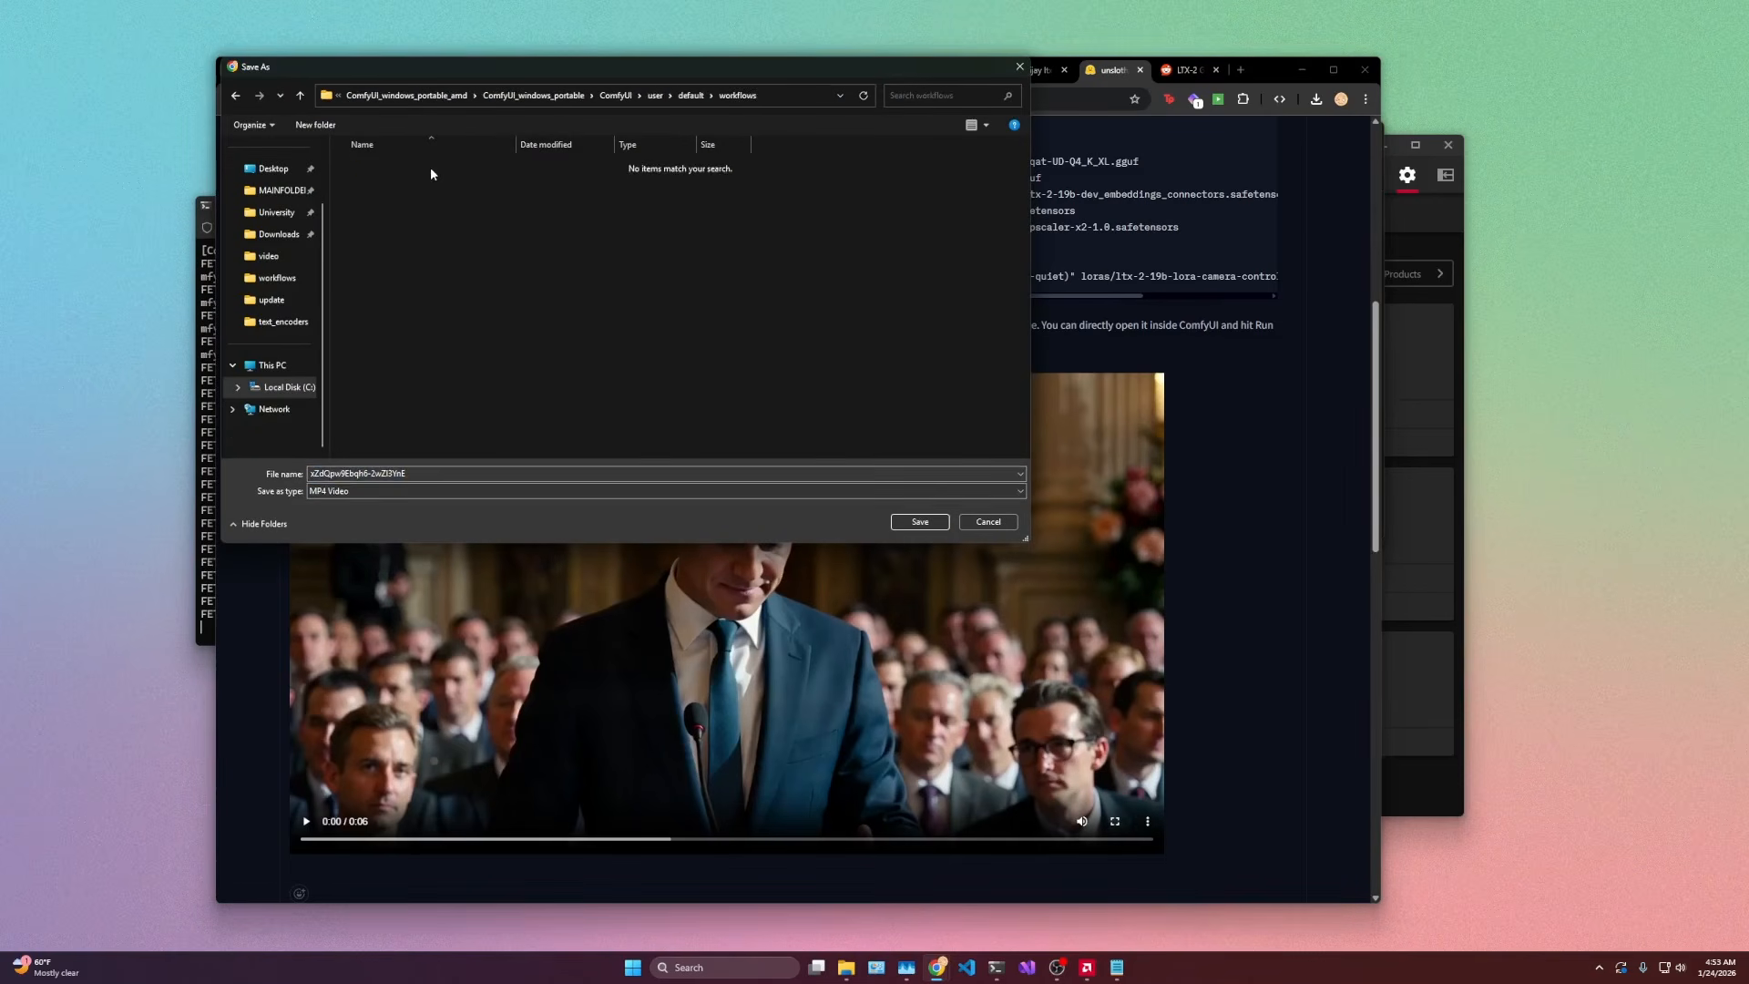
click(920, 522)
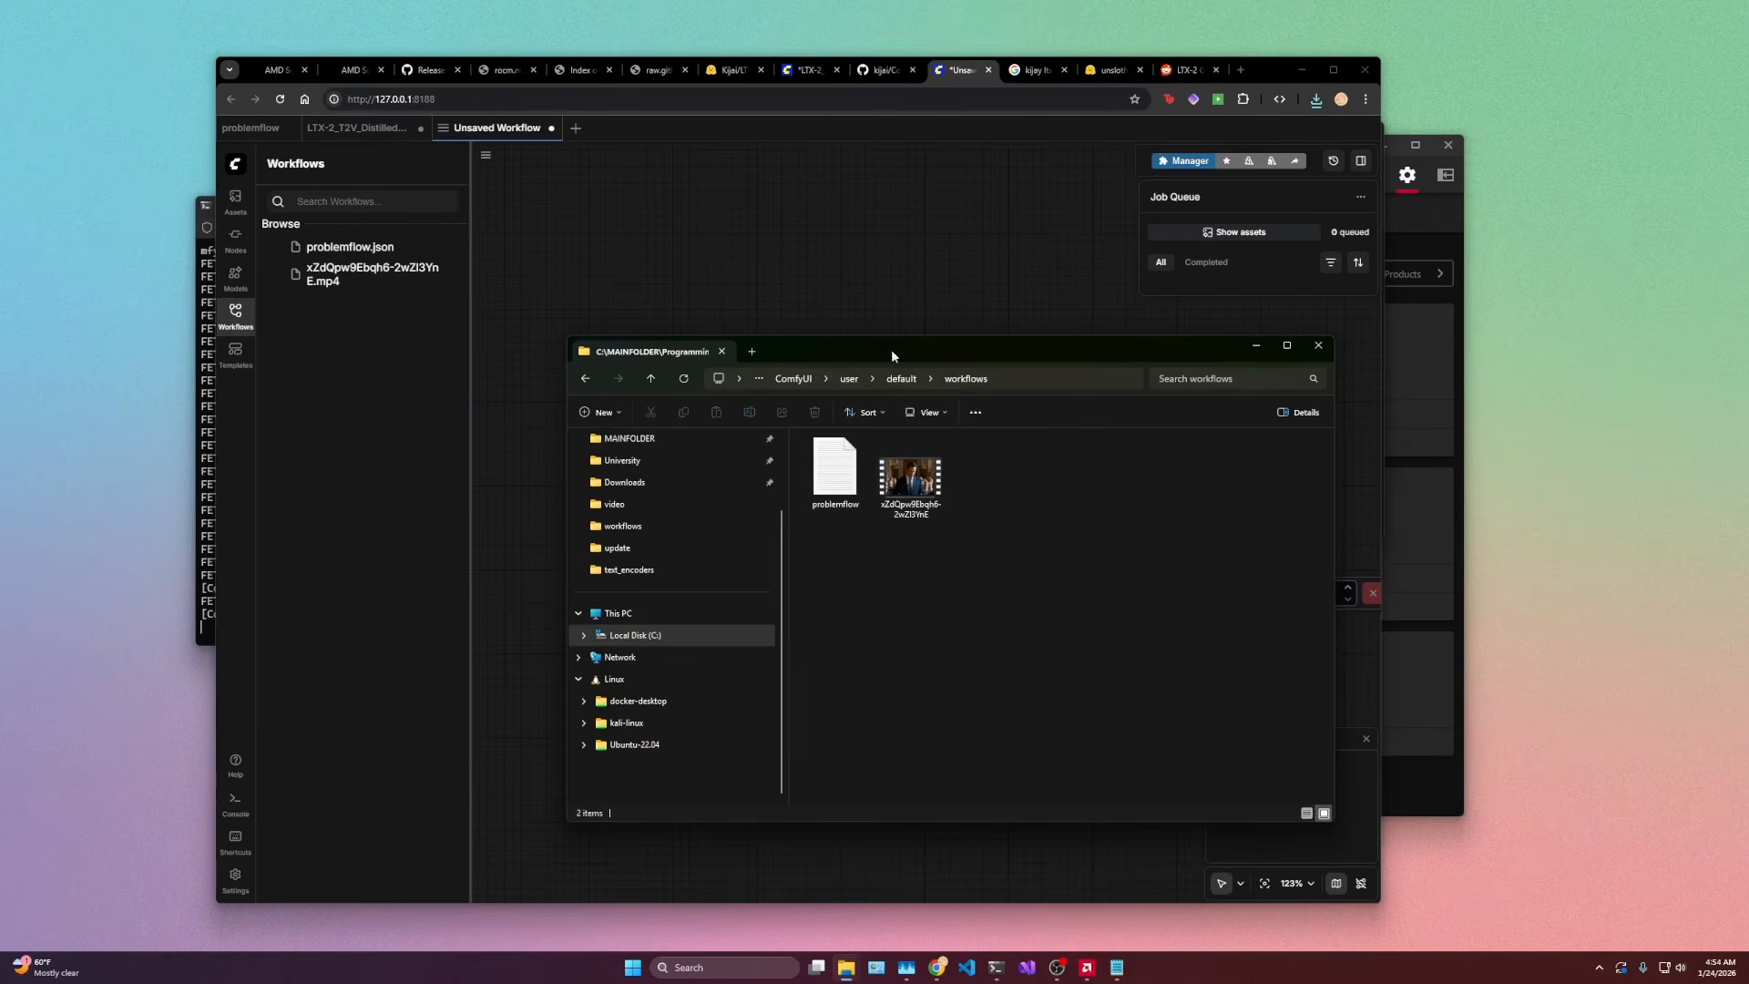
Step: Load the workflow embedded in the downloaded MP4 into ComfyUI from File Explorer and dismiss the missing-model and missing-node dialogs
click(319, 273)
key(alt+Tab)
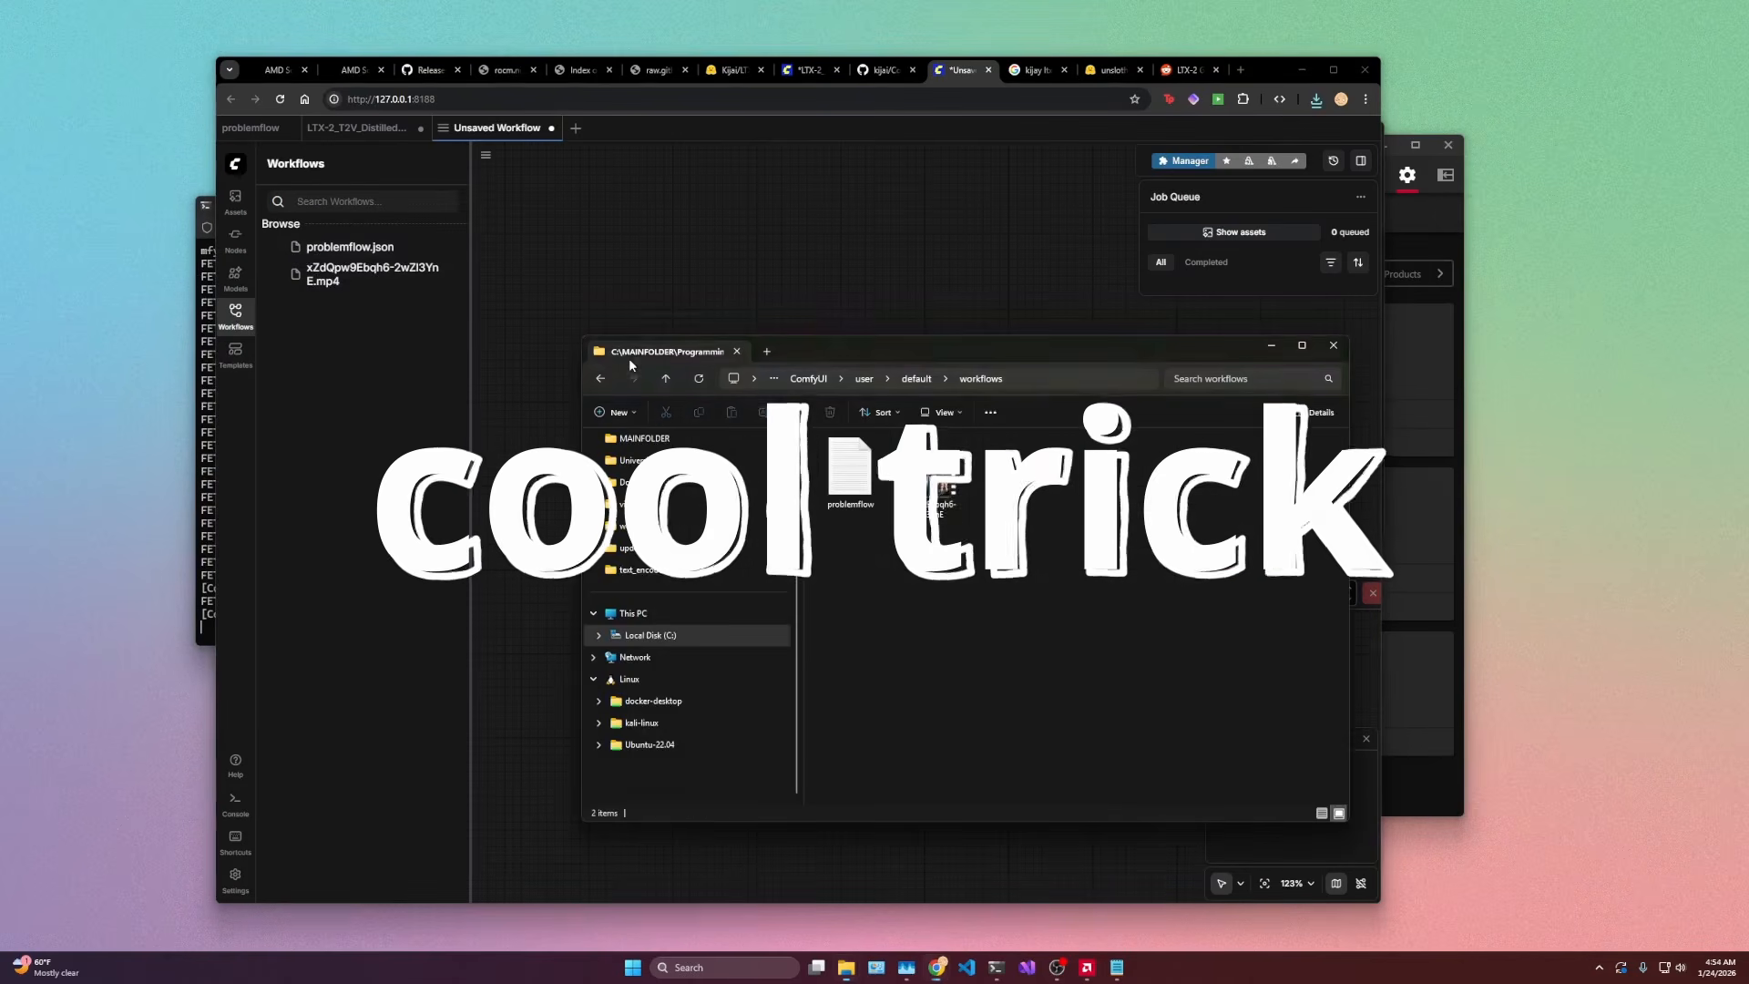
drag(840, 461, 678, 230)
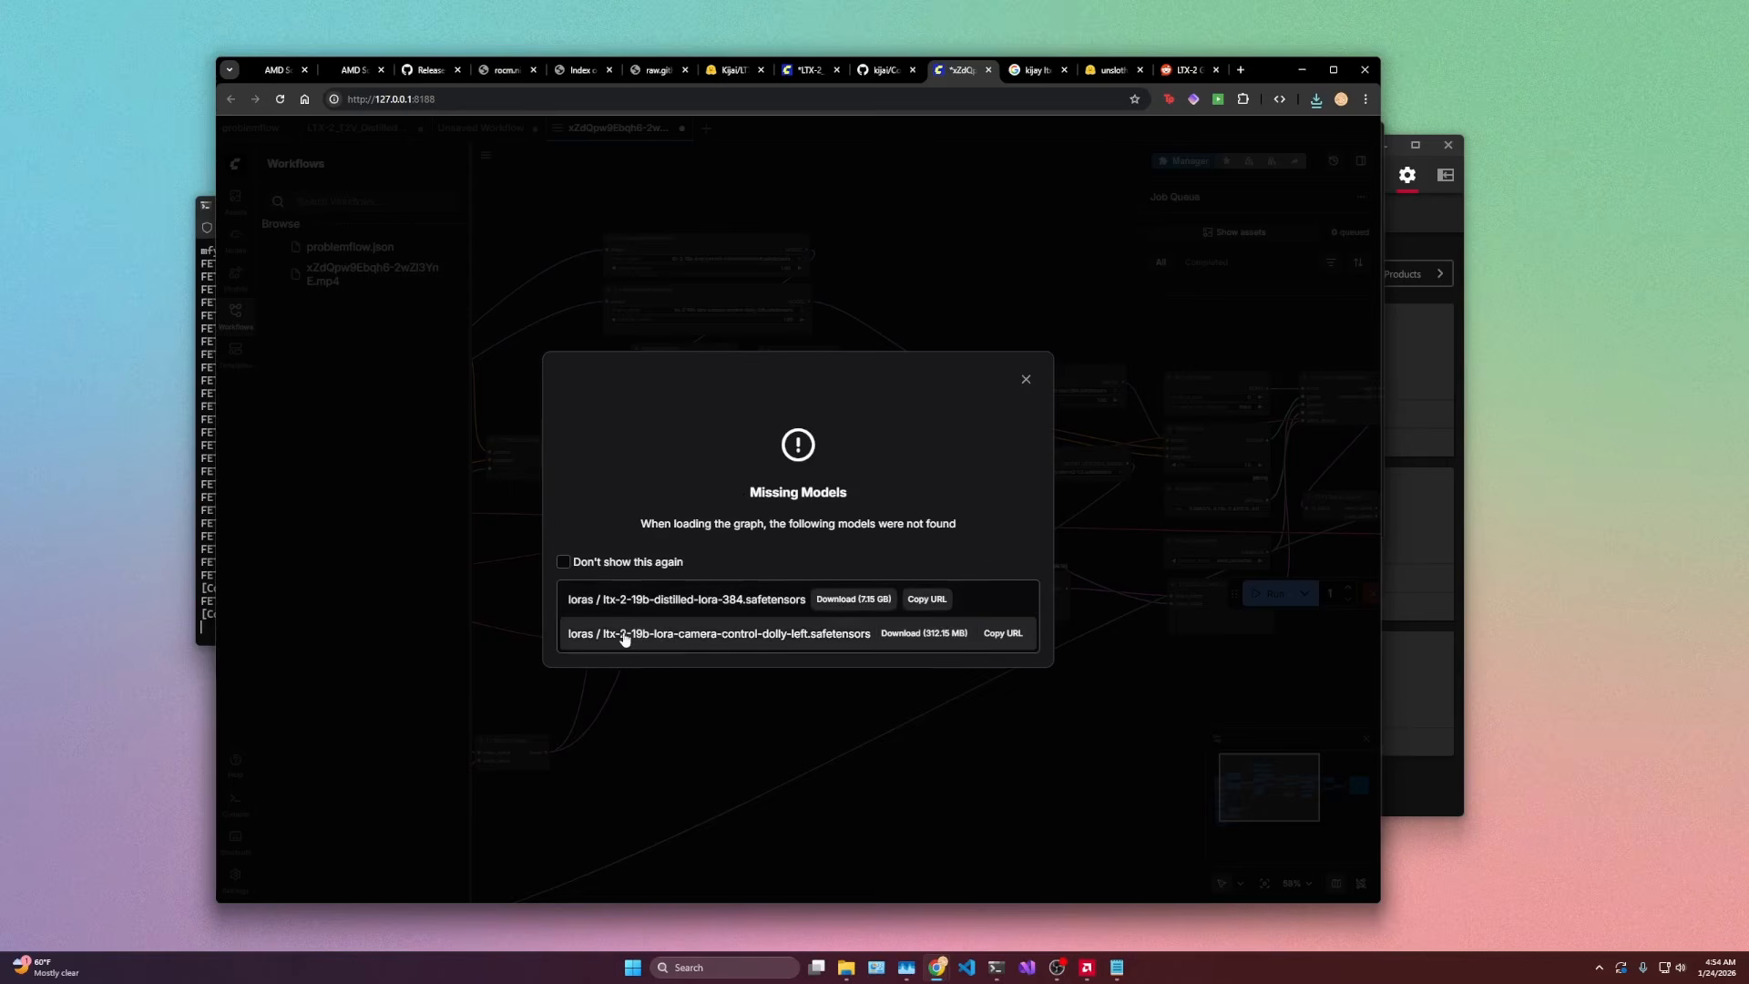
click(1027, 379)
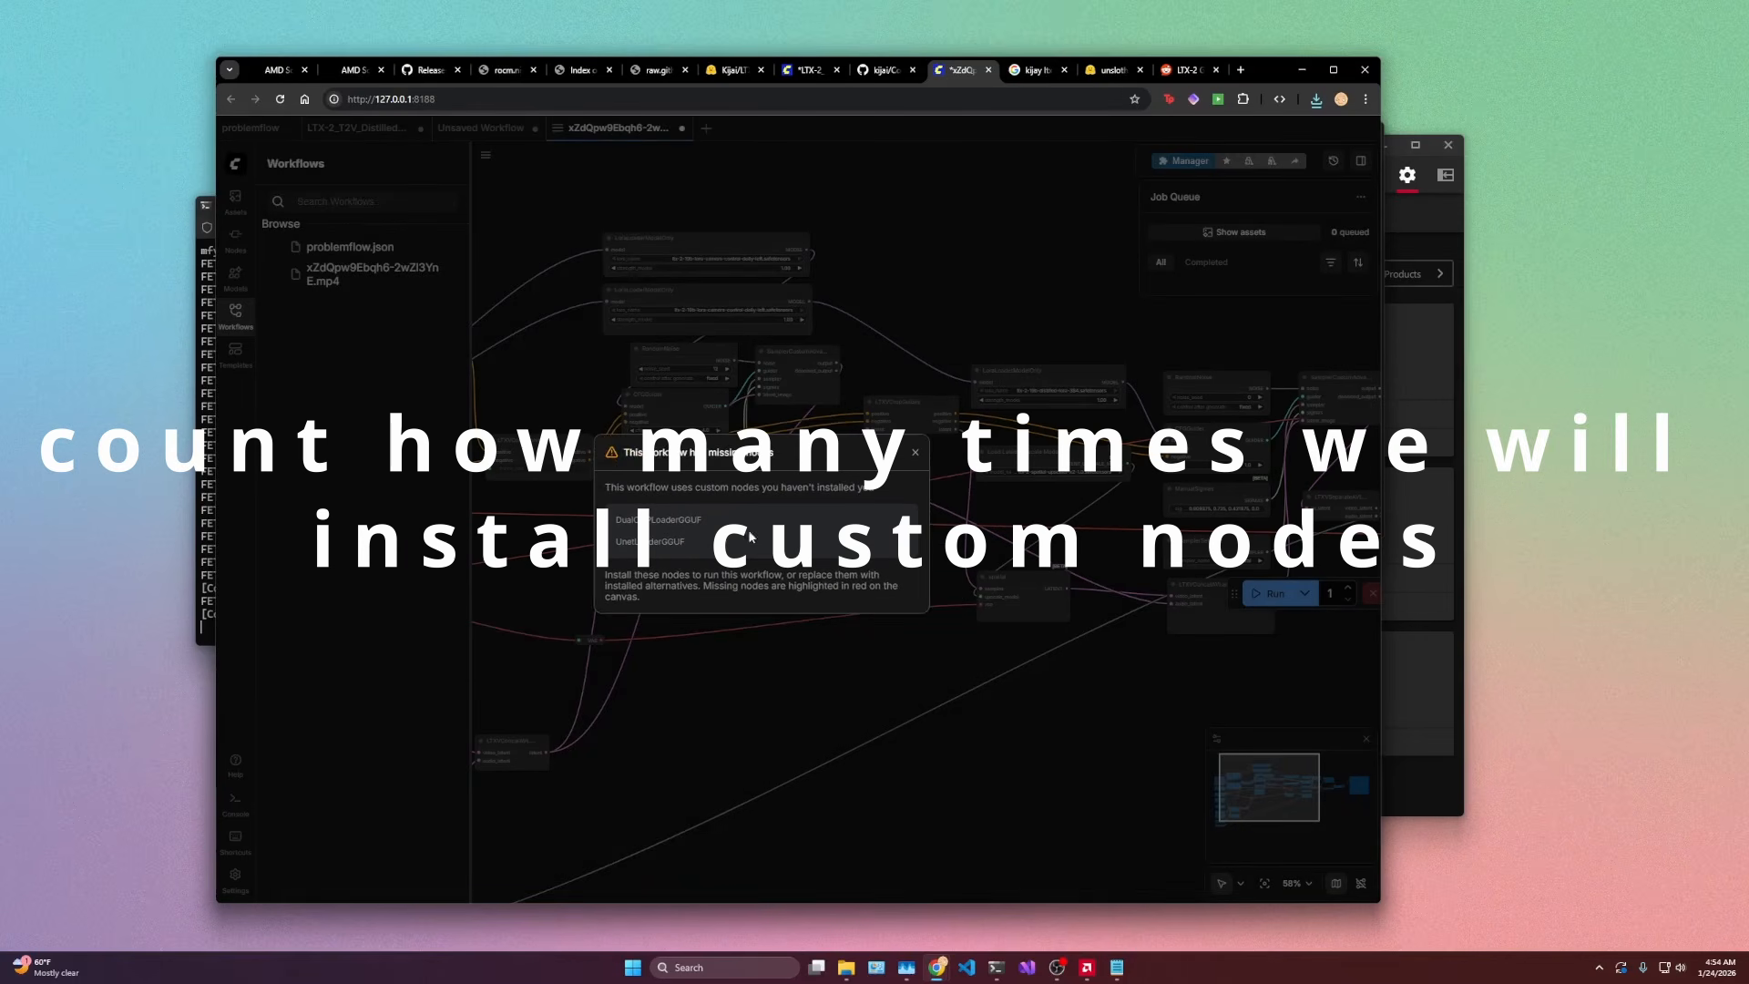
key(Escape)
Step: Install both missing node packs, ComfyUI-GGUF and ComfyUI-GGUF-FantasyTalking, through the Manager and reboot the ComfyUI server
drag(846, 543, 914, 565)
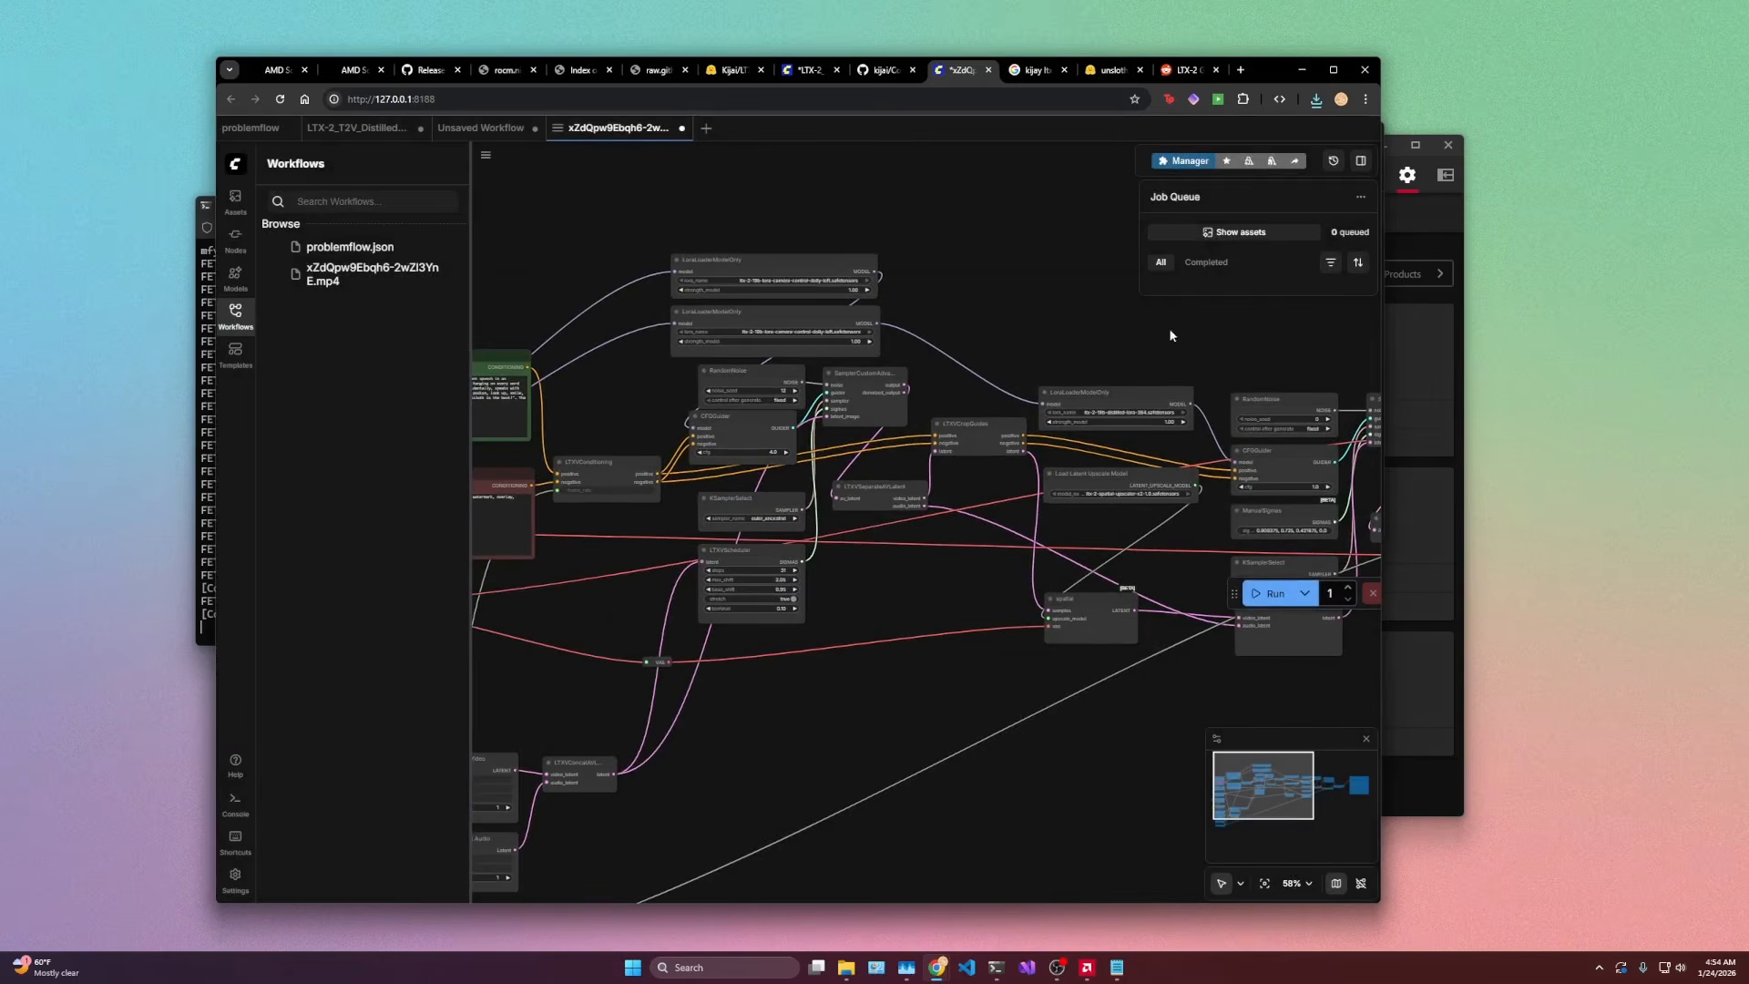
click(1187, 161)
click(833, 405)
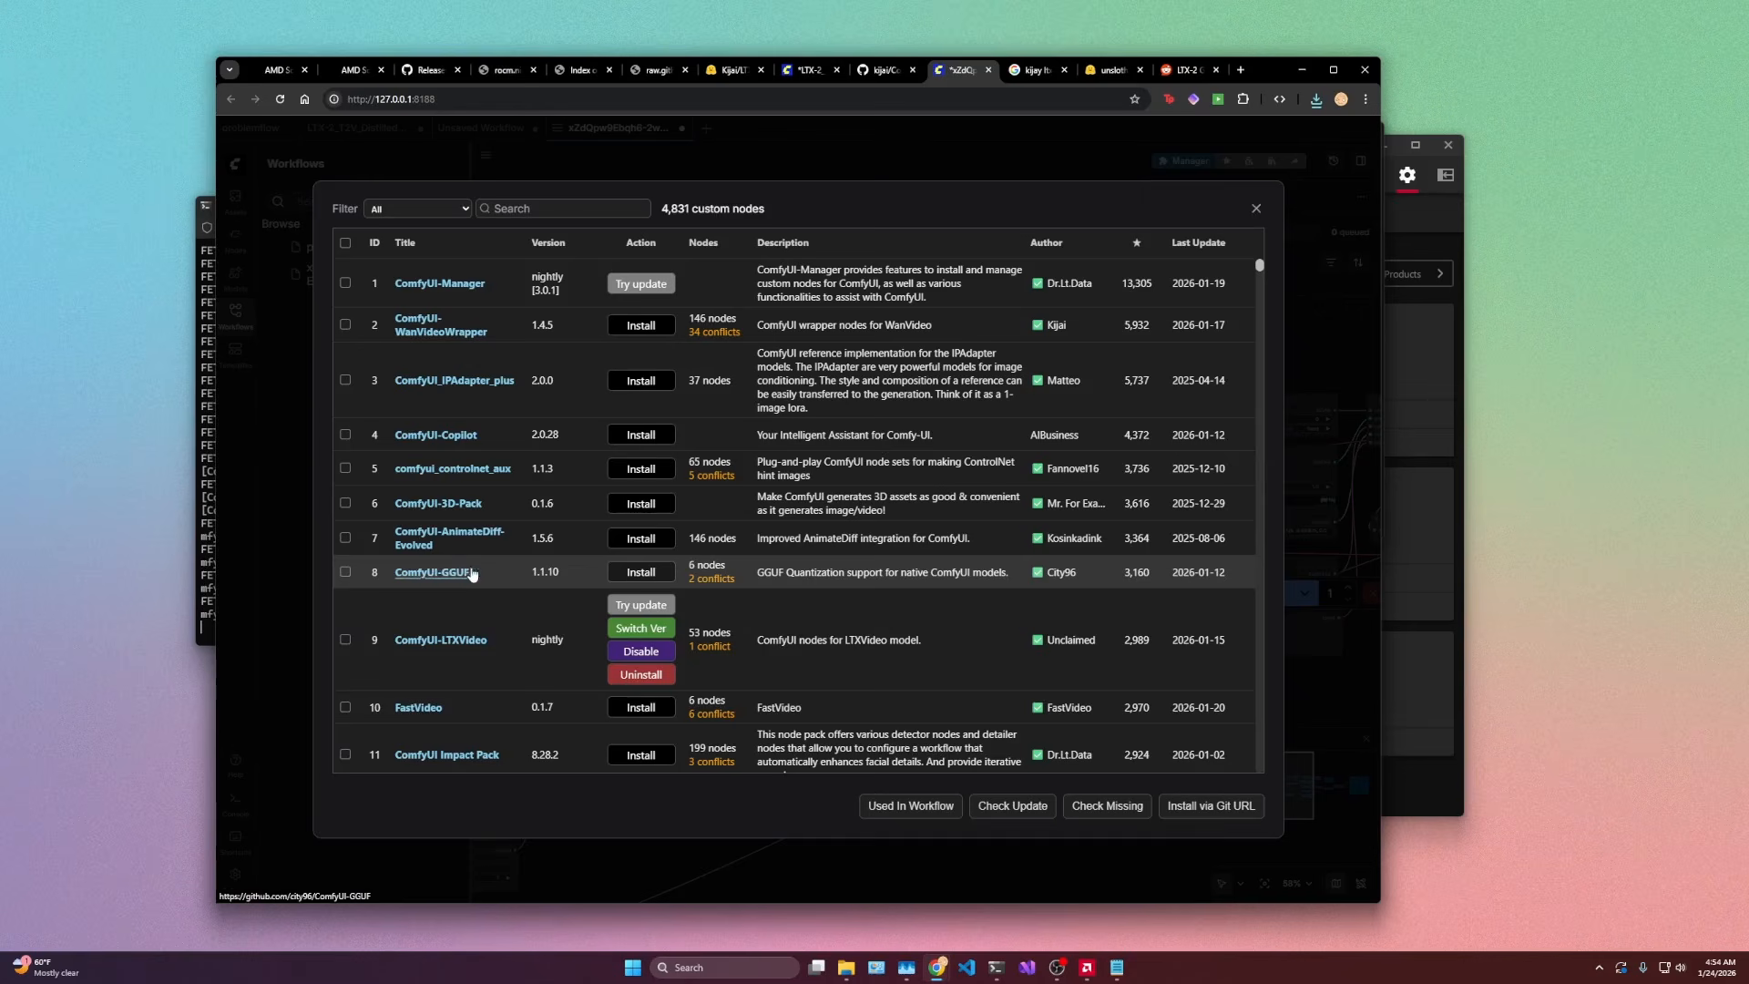
click(1116, 808)
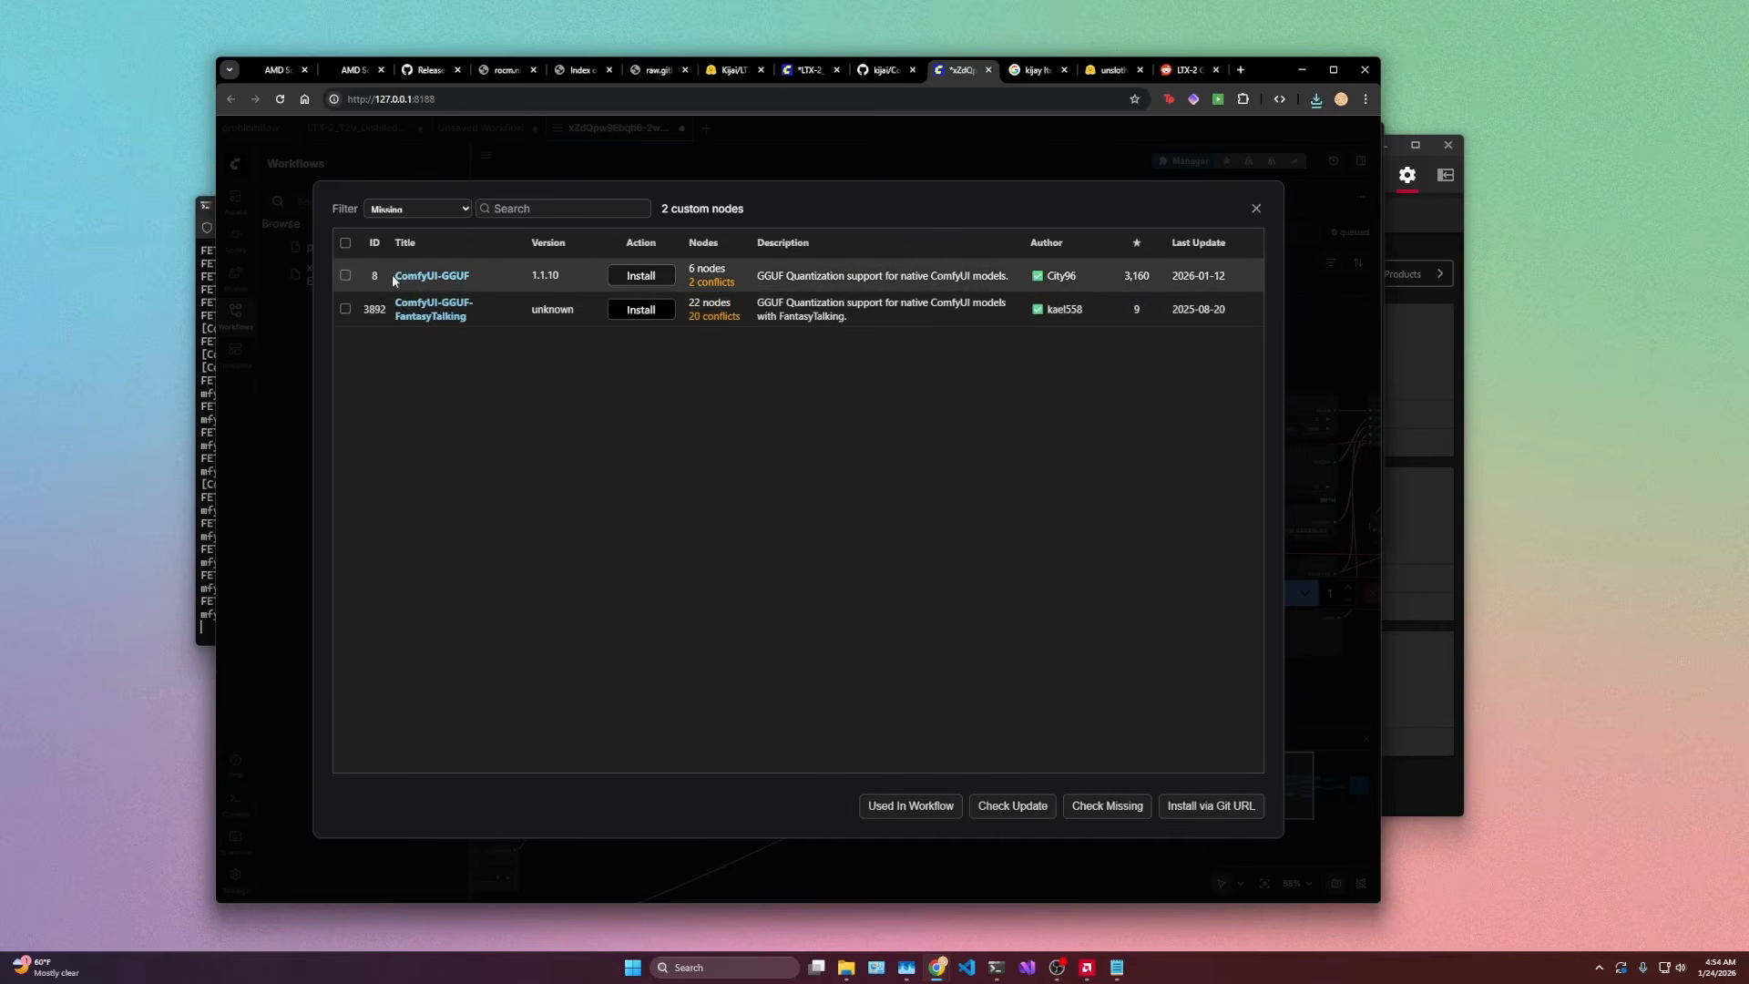
click(345, 242)
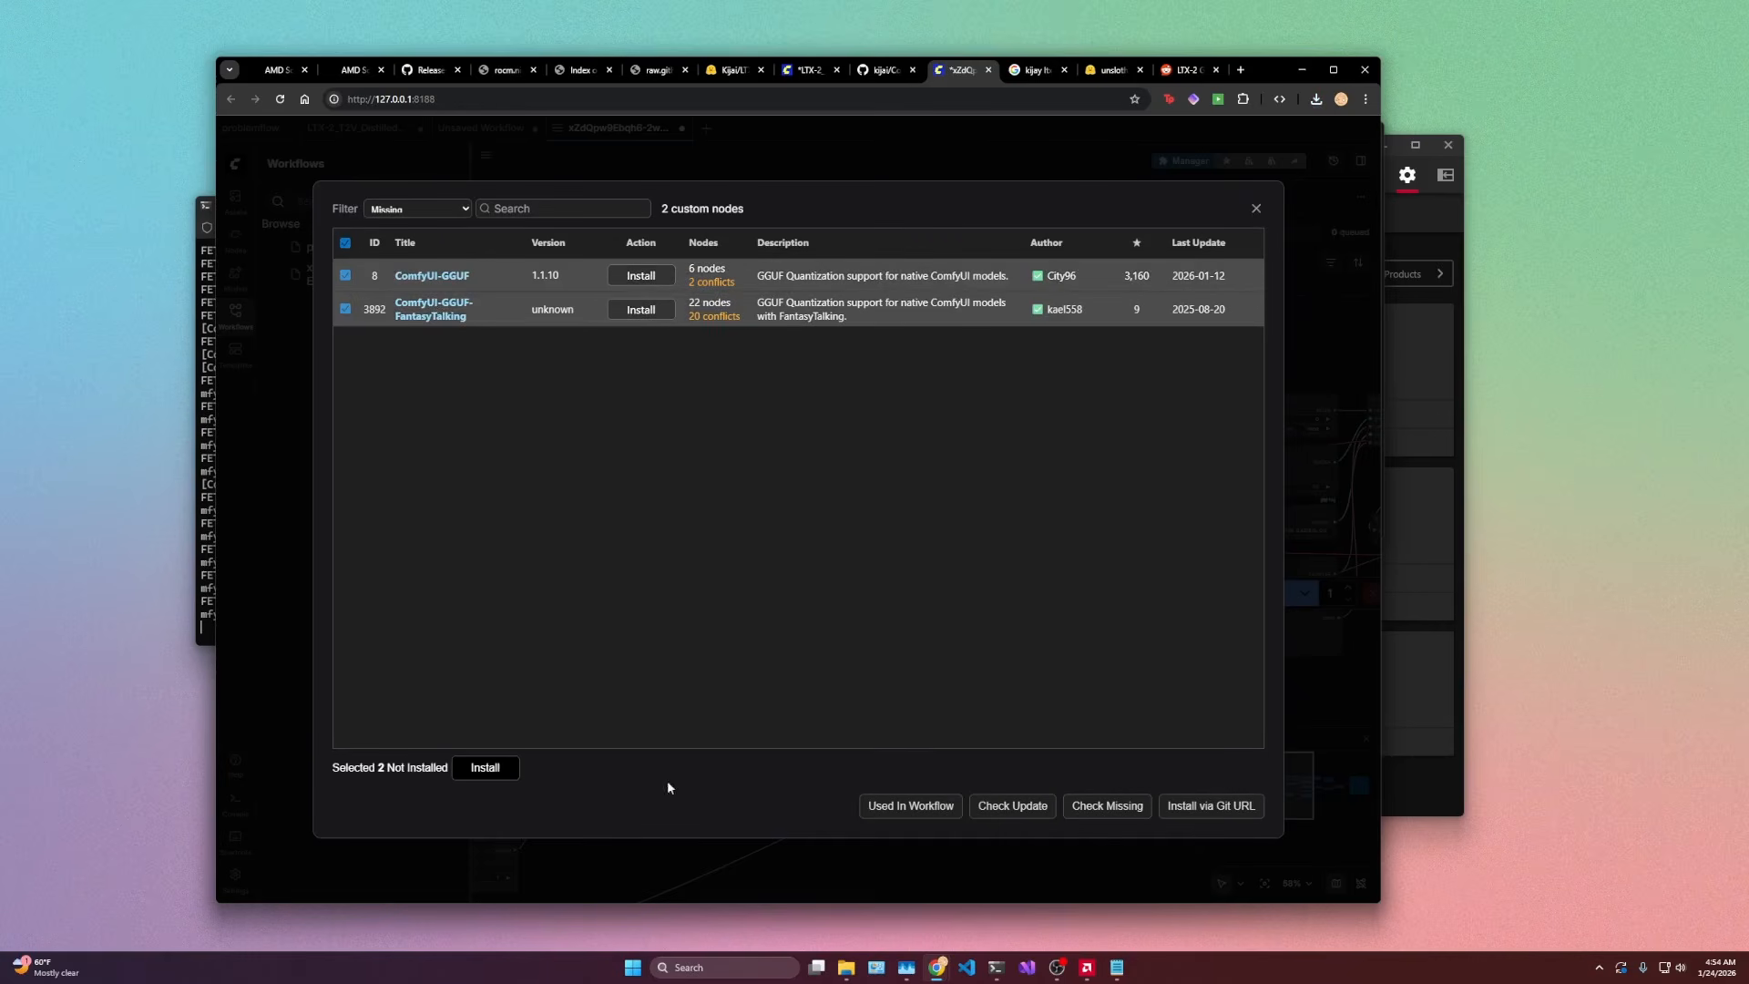
click(497, 768)
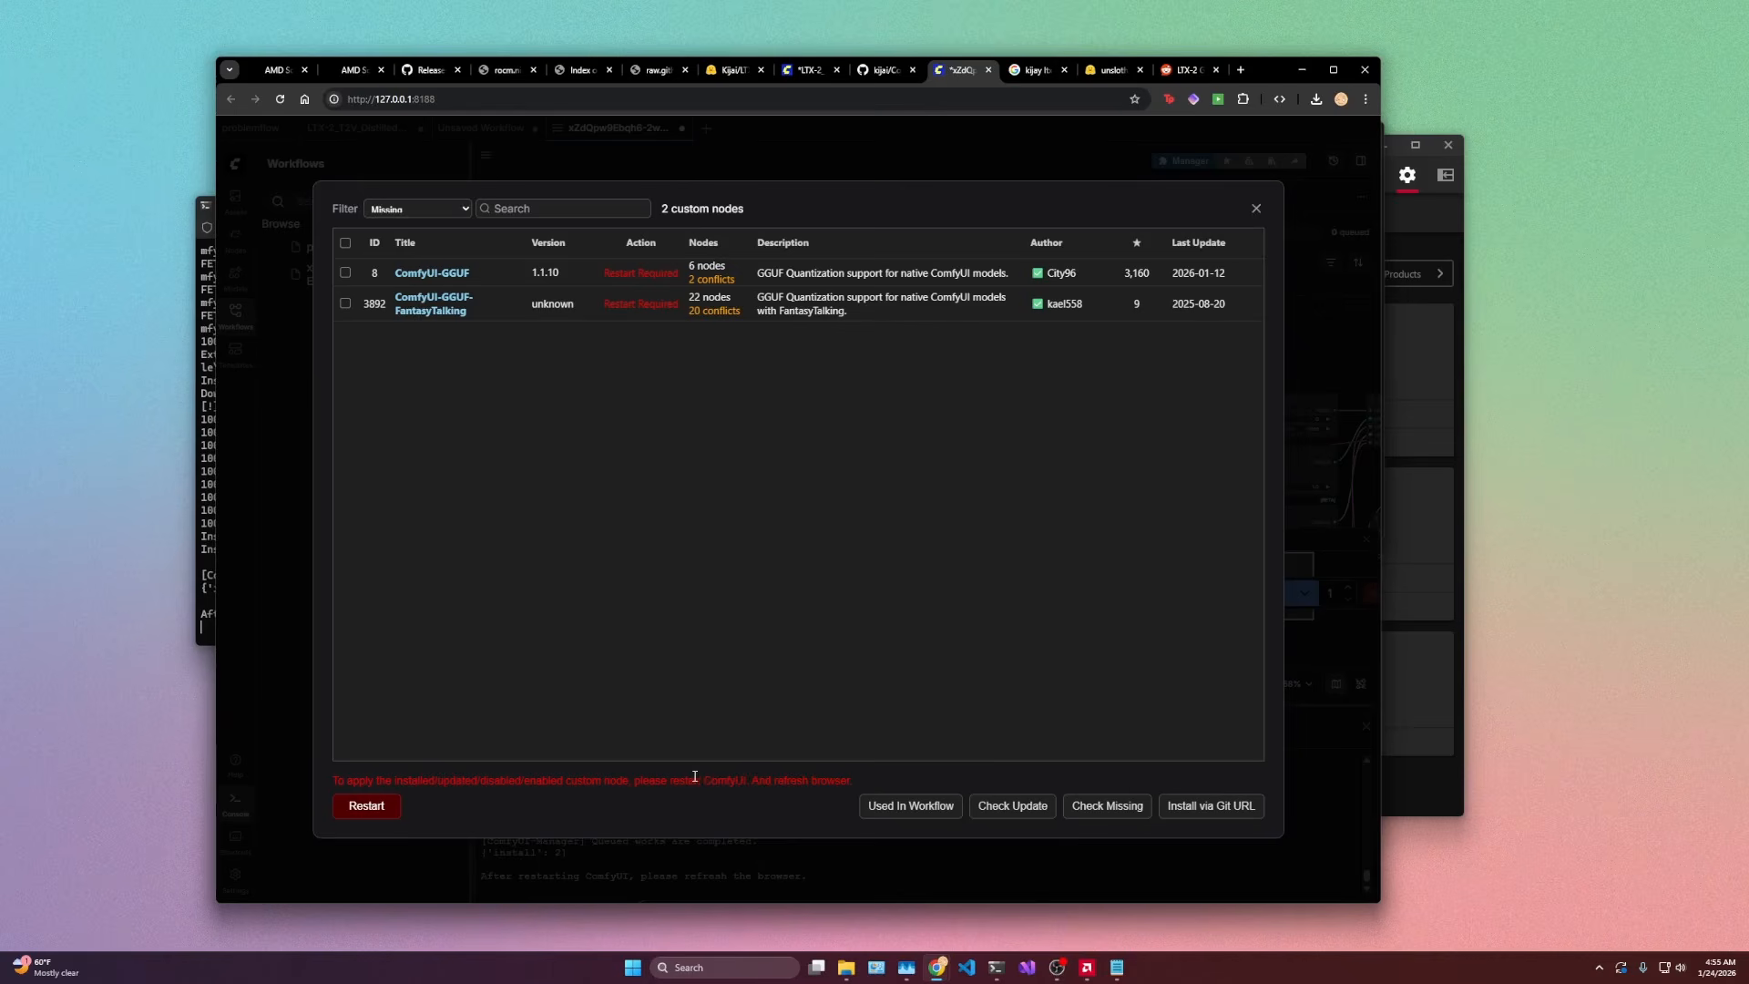
click(369, 807)
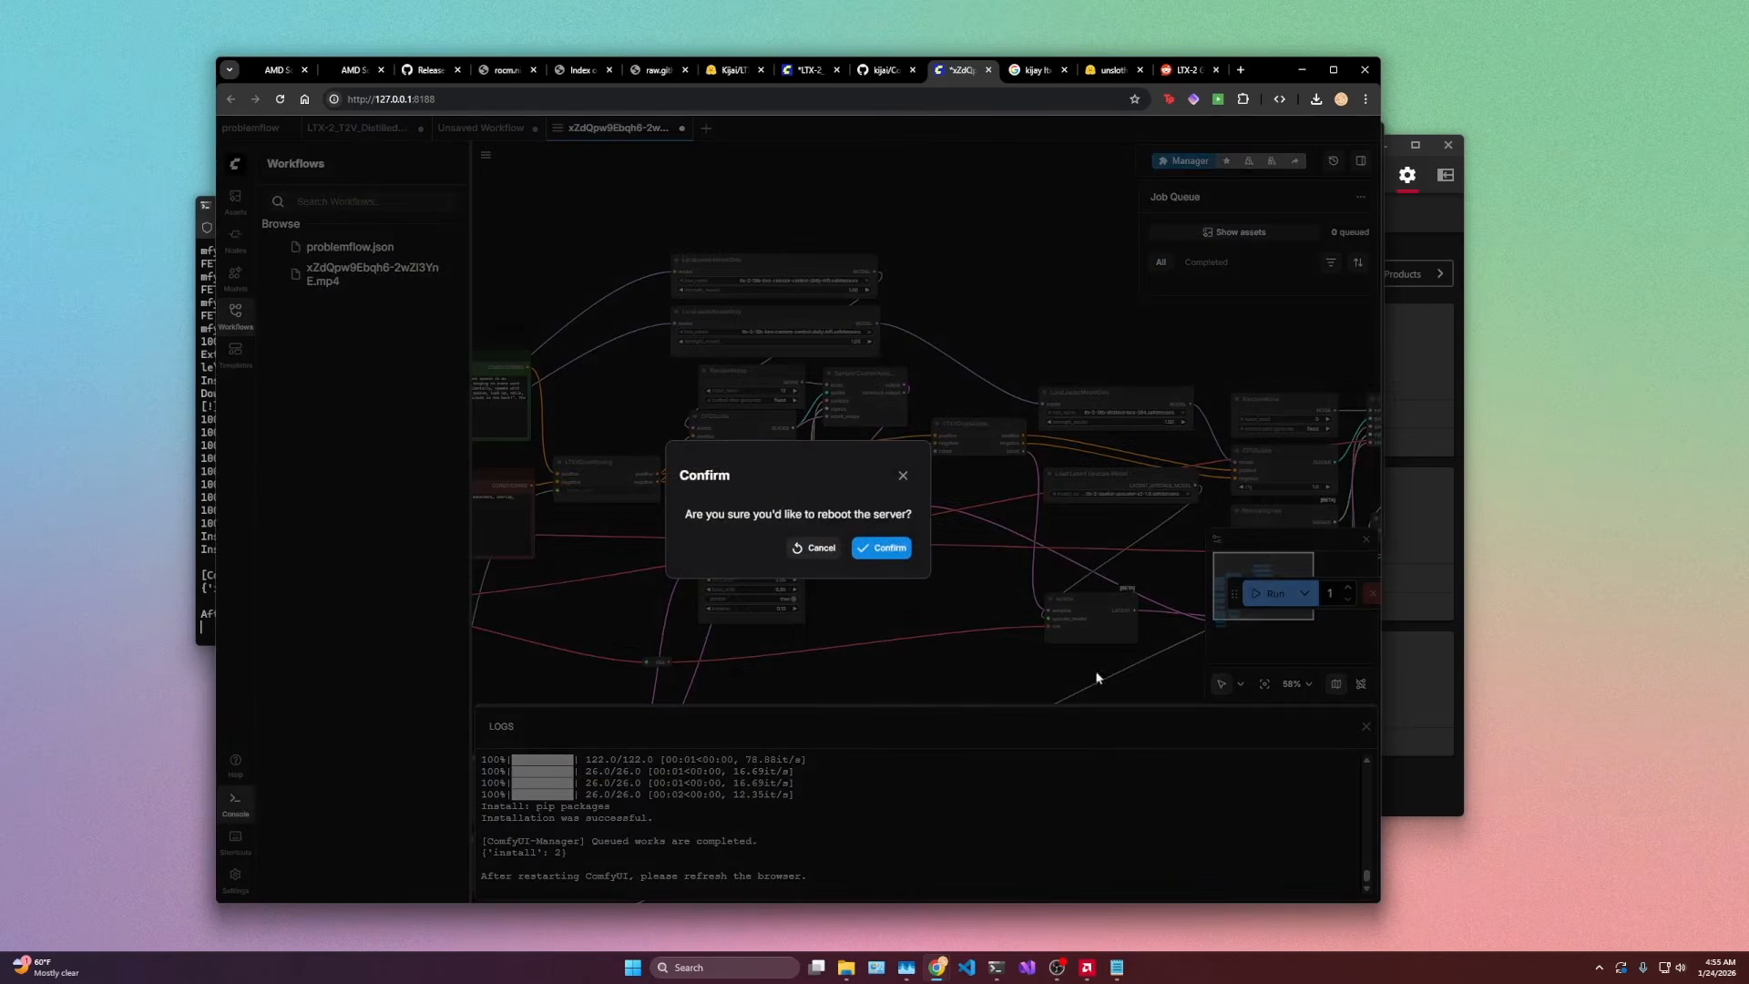
click(880, 548)
Step: Reposition the DualCLIPLoader (GGUF) and Unet Loader (GGUF) nodes slightly to separate them from the VAELoader KJ nodes
drag(656, 583, 831, 480)
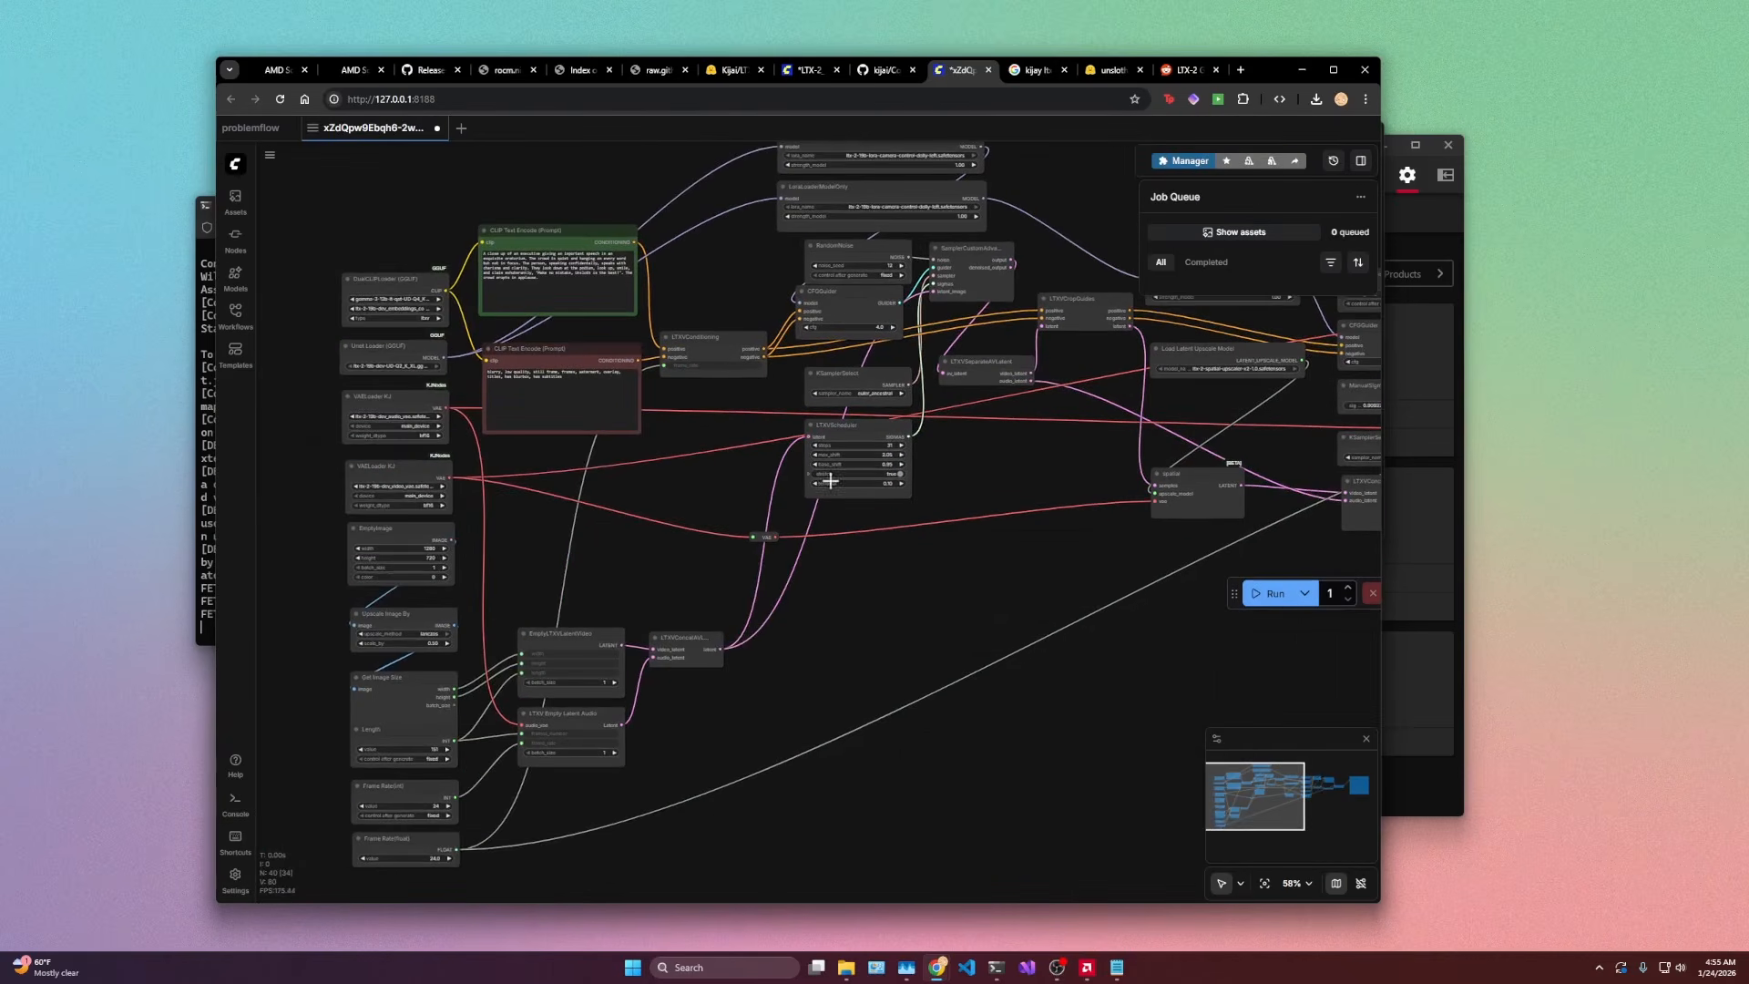
scroll(587, 488, up, 5)
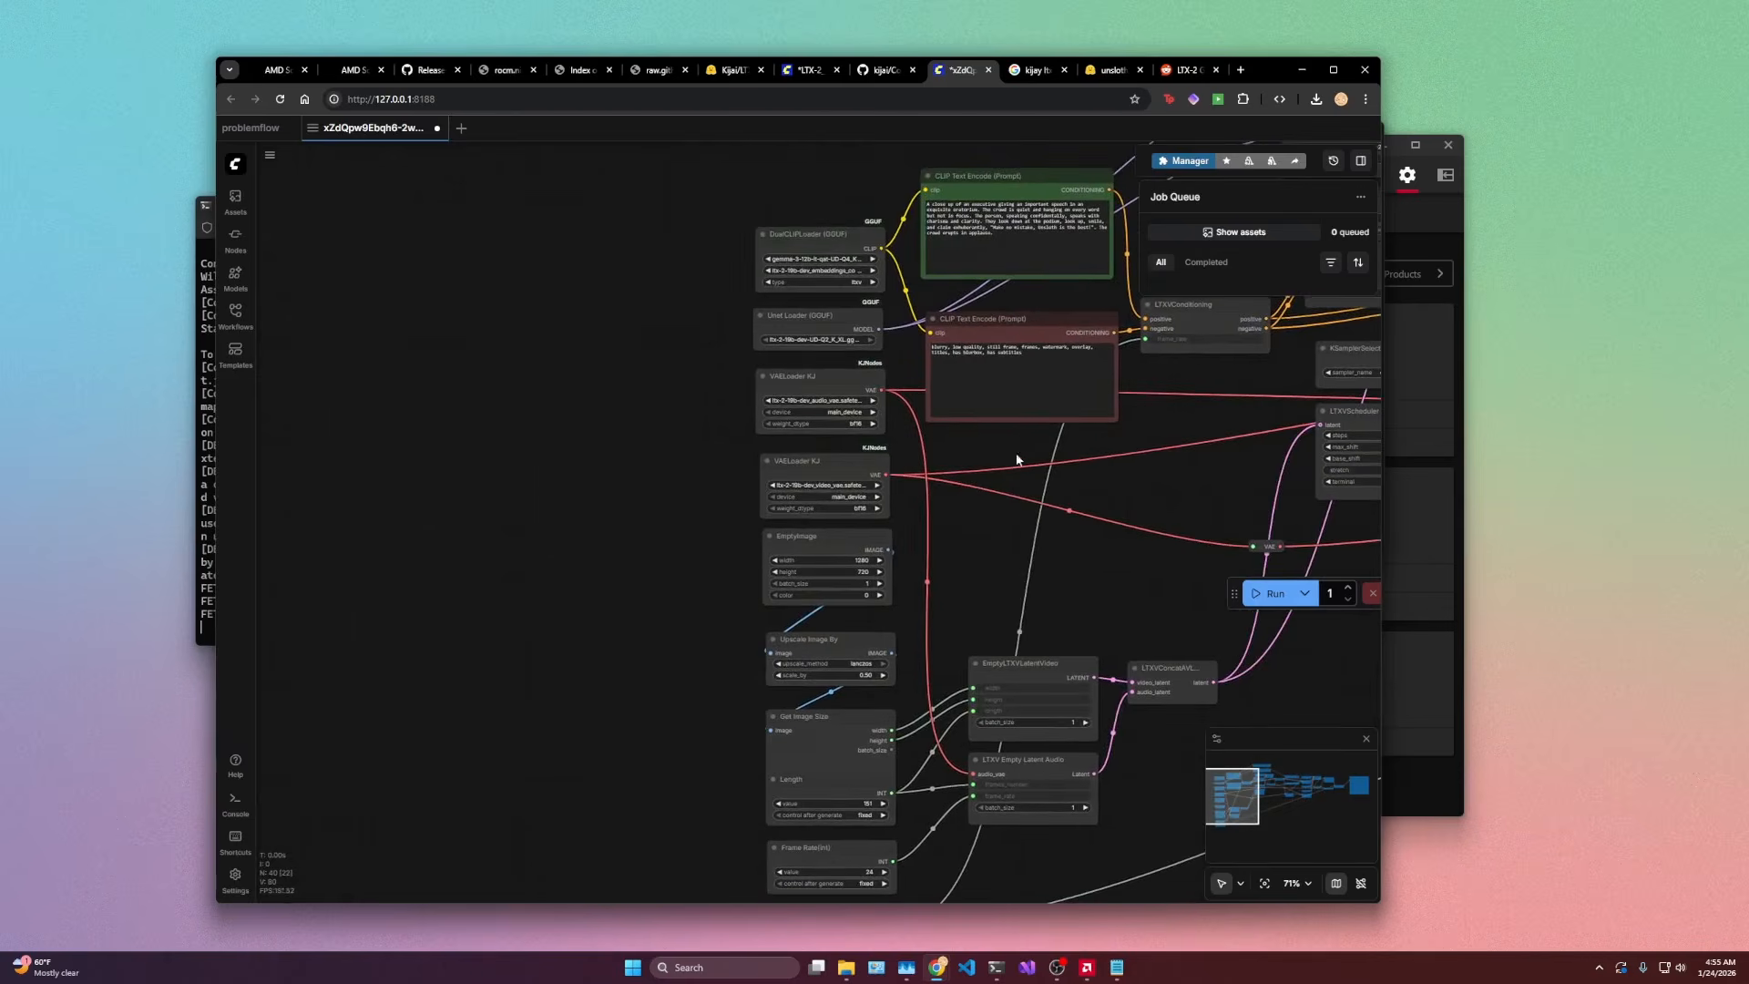
drag(829, 611, 853, 642)
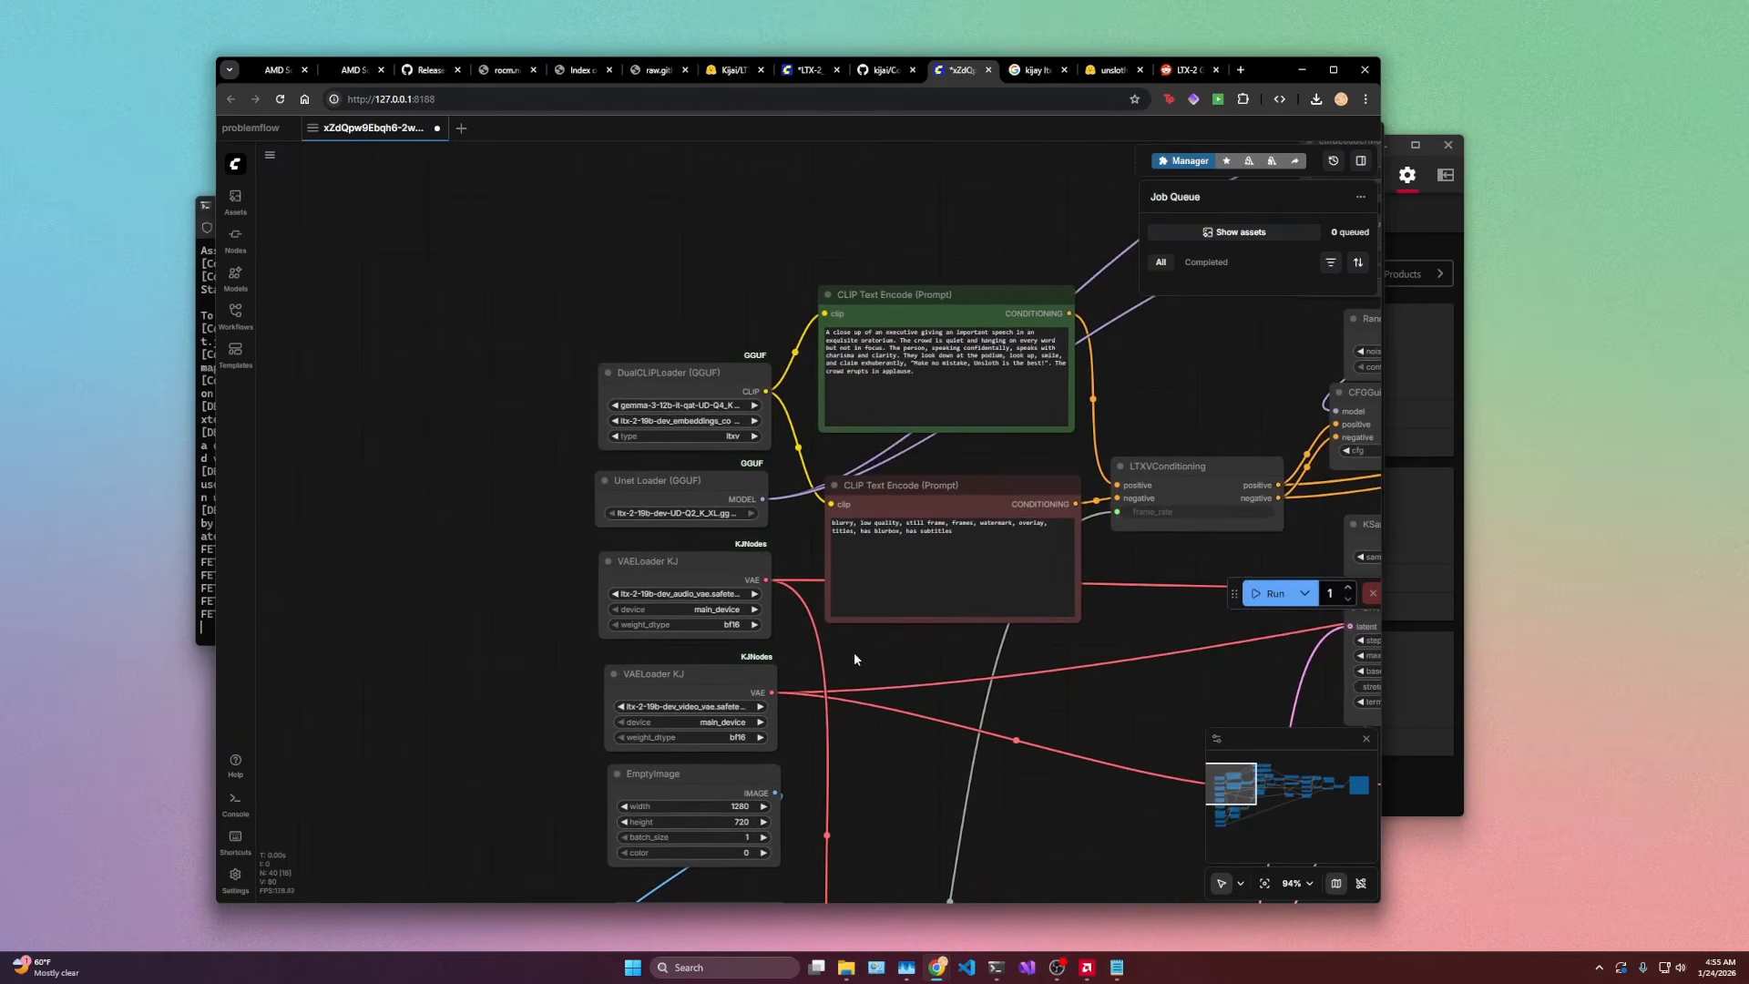
scroll(778, 448, up, 2)
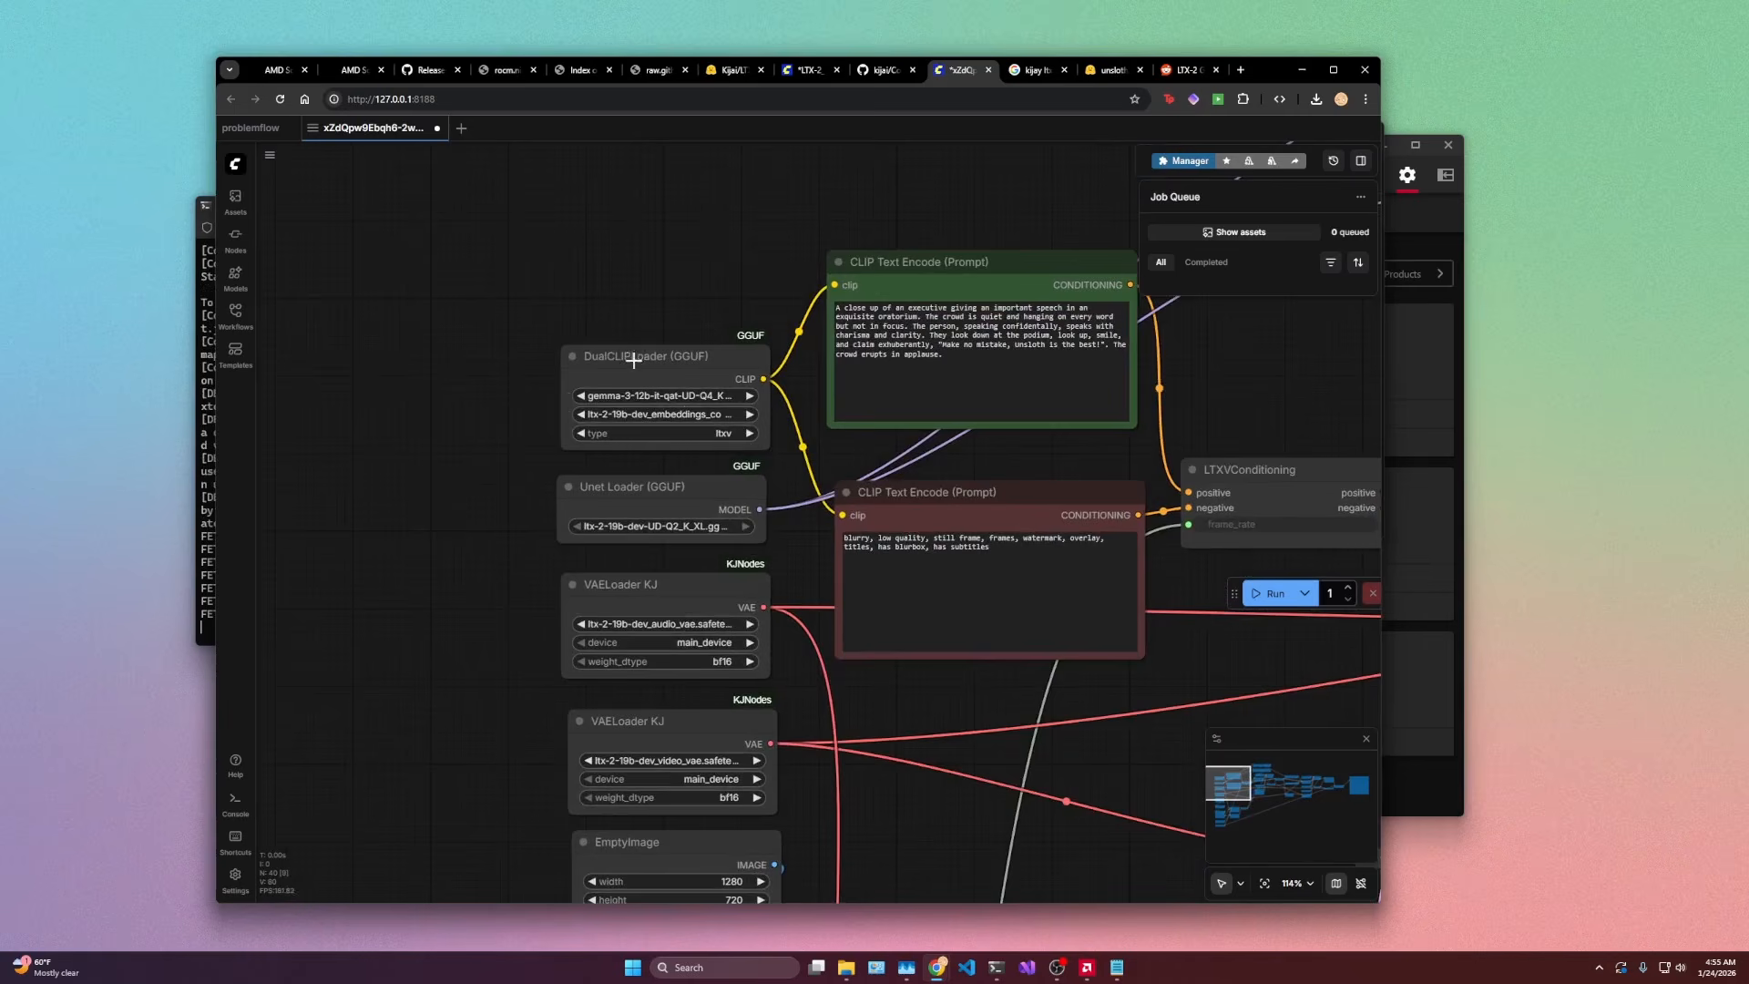
drag(633, 361, 612, 341)
drag(663, 488, 655, 479)
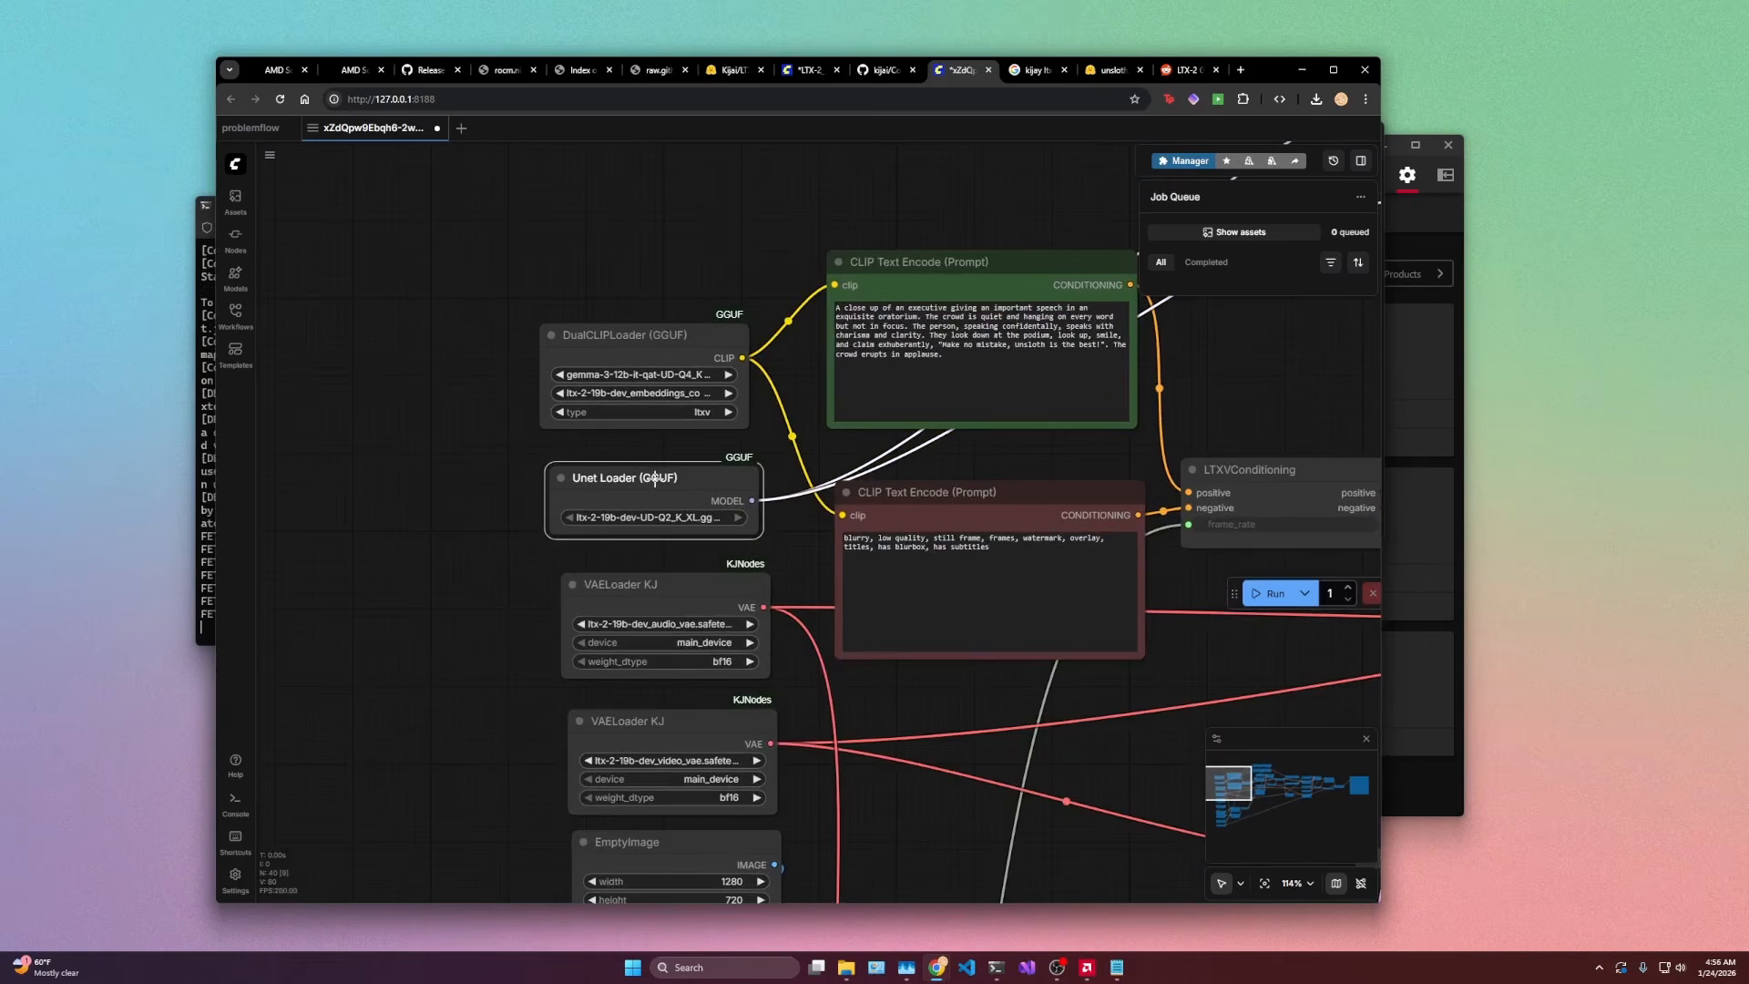
Step: Compare Google's gemma-3-12b-it-qat-q4_0-gguf files on Hugging Face with the gemma-3-12b-it-q4_0 folder inside ComfyUI's models\text_encoders in File Explorer
click(642, 374)
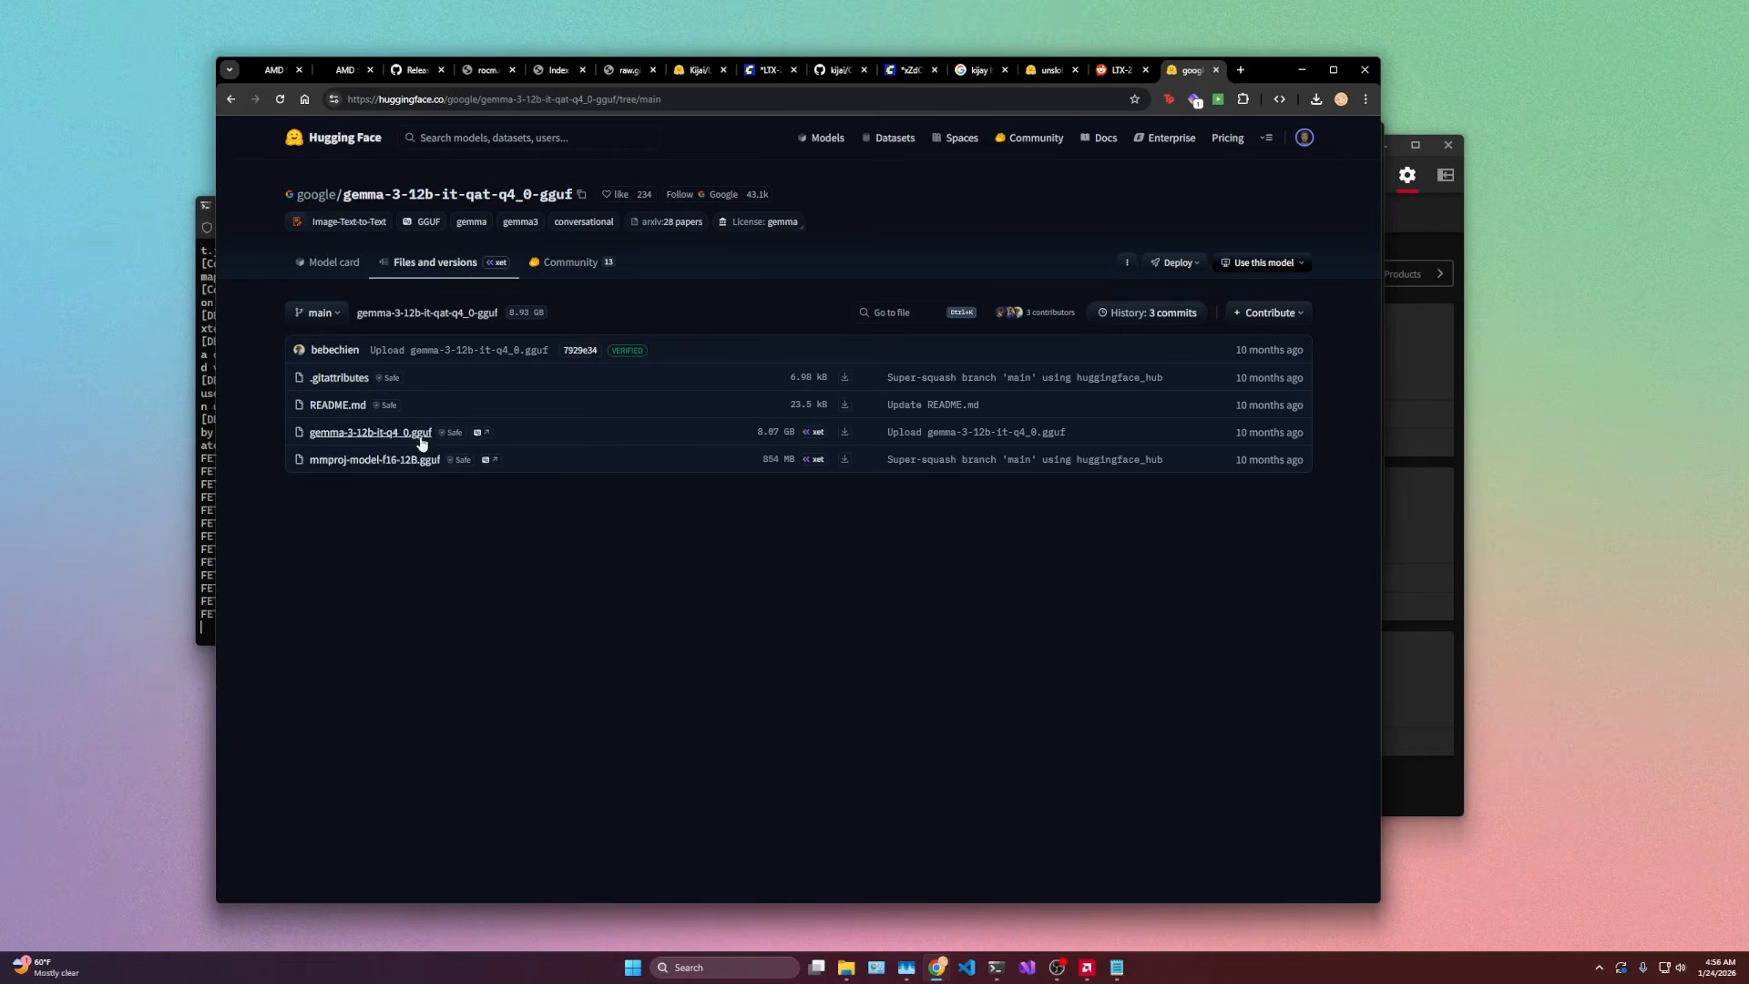
key(alt+Tab)
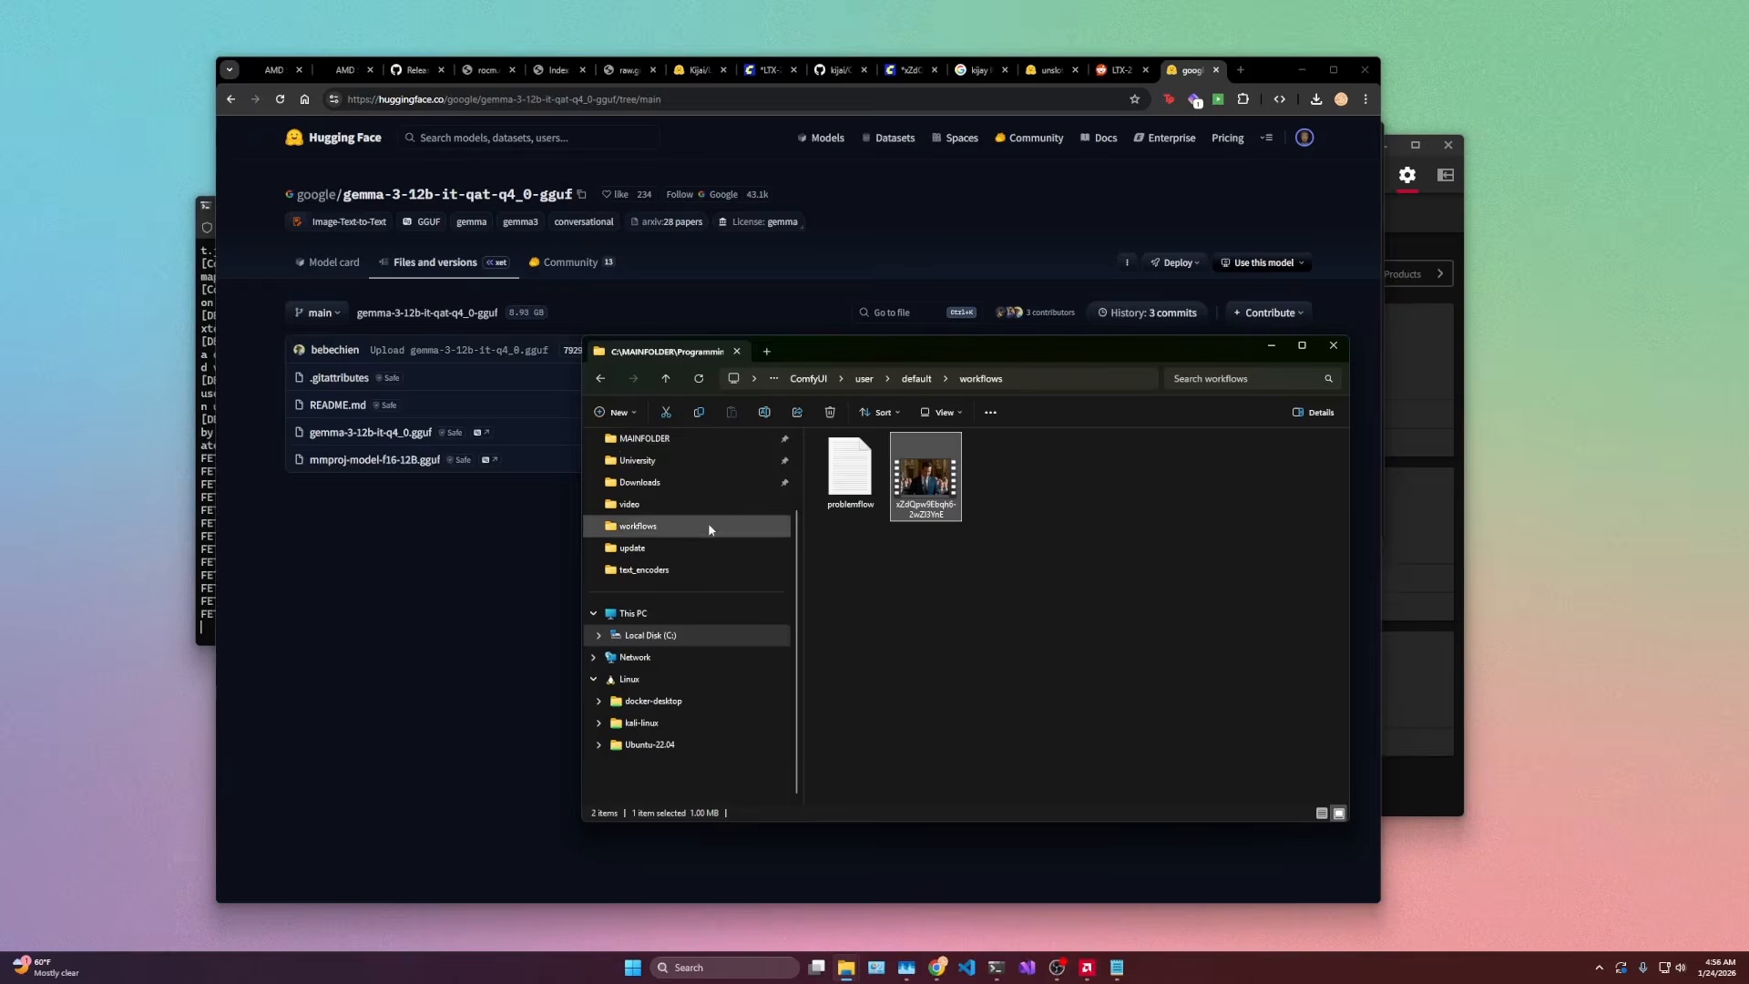
click(645, 569)
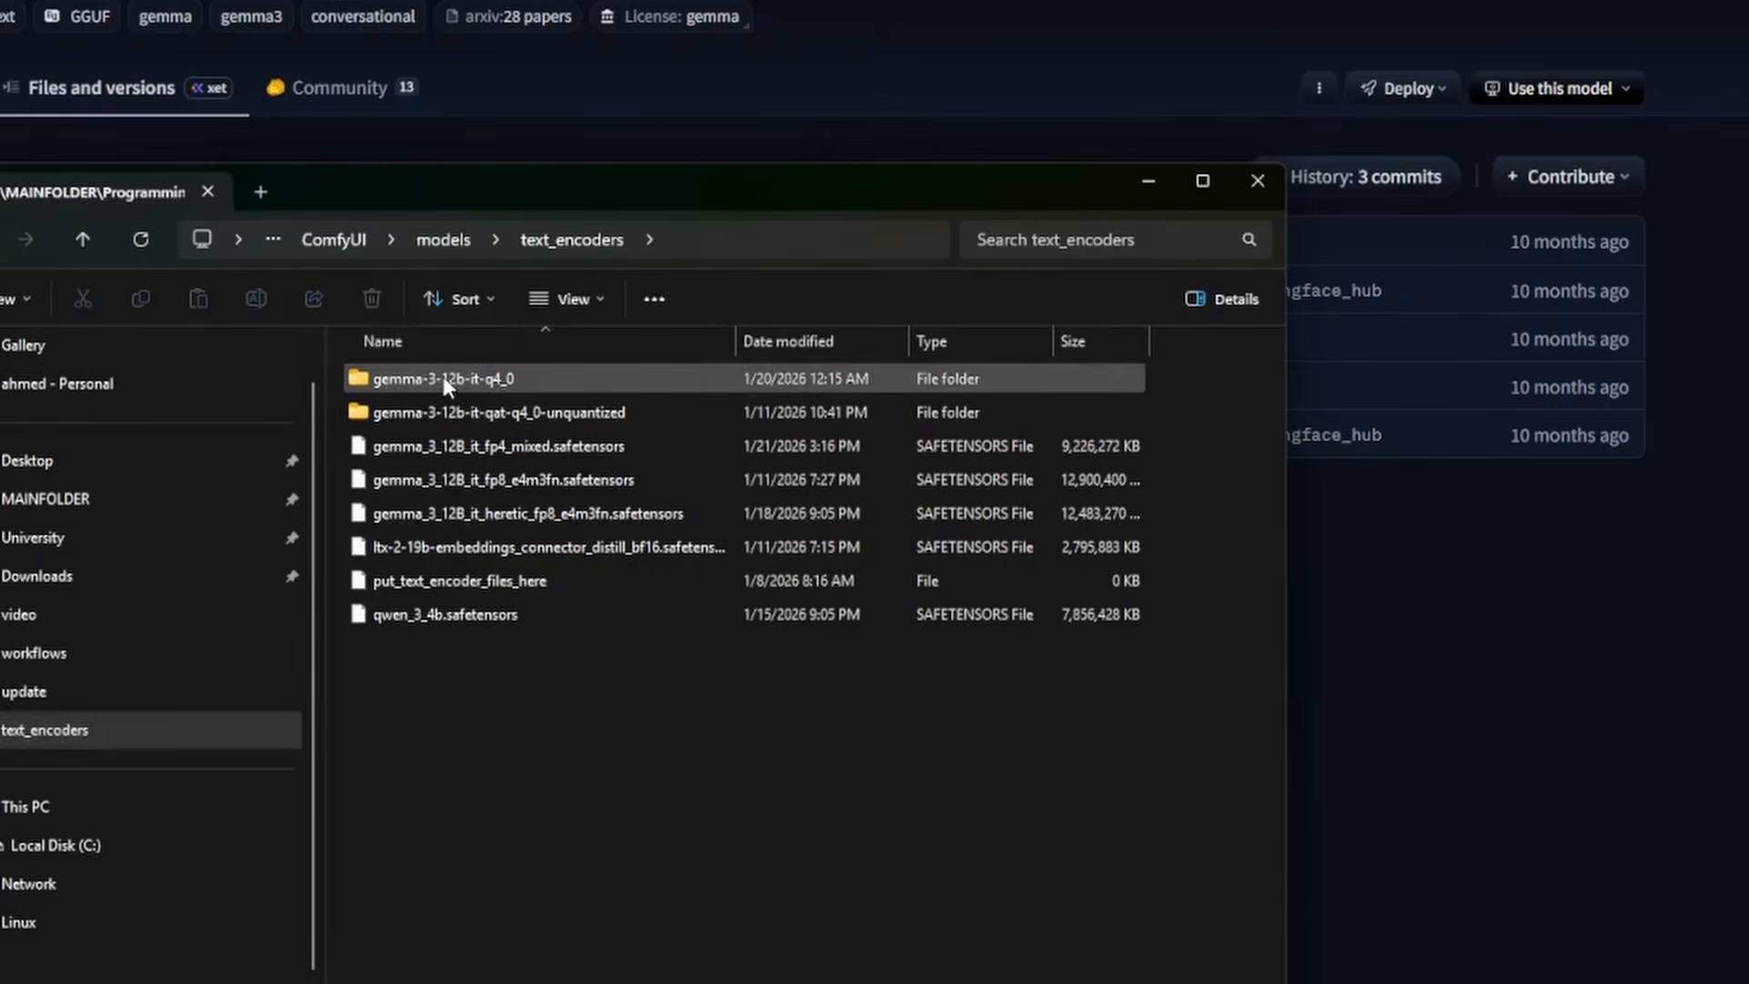
double_click(451, 379)
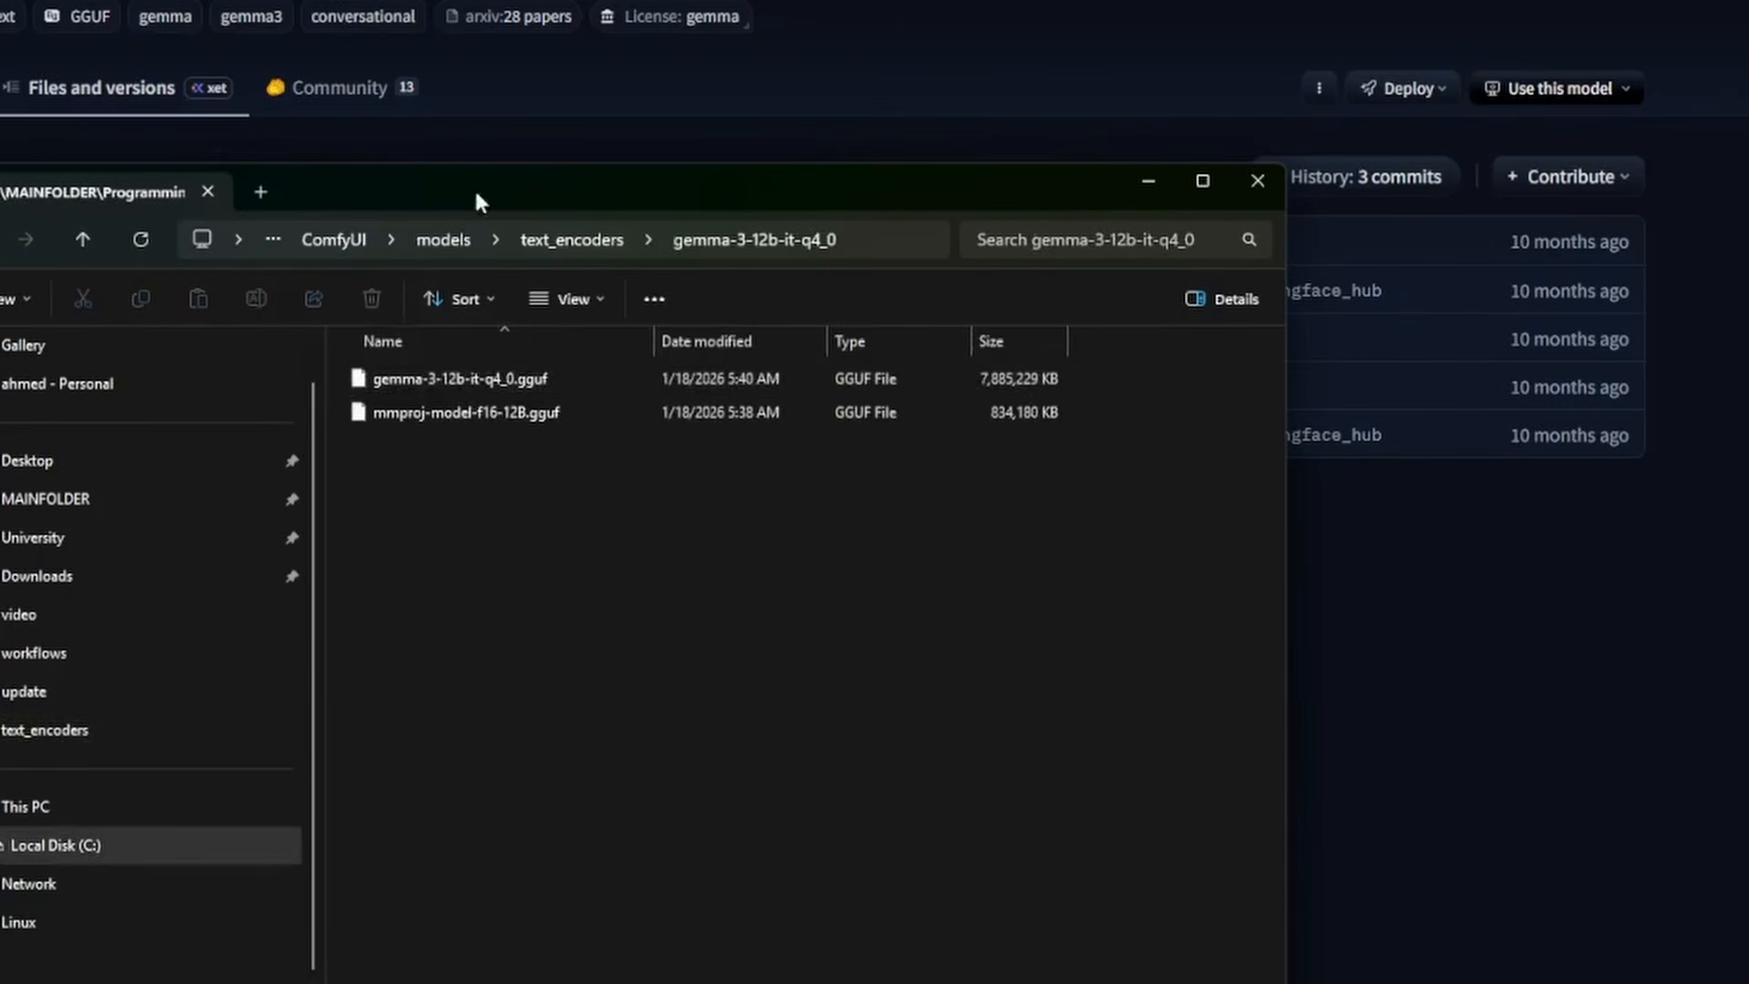
drag(476, 193, 908, 115)
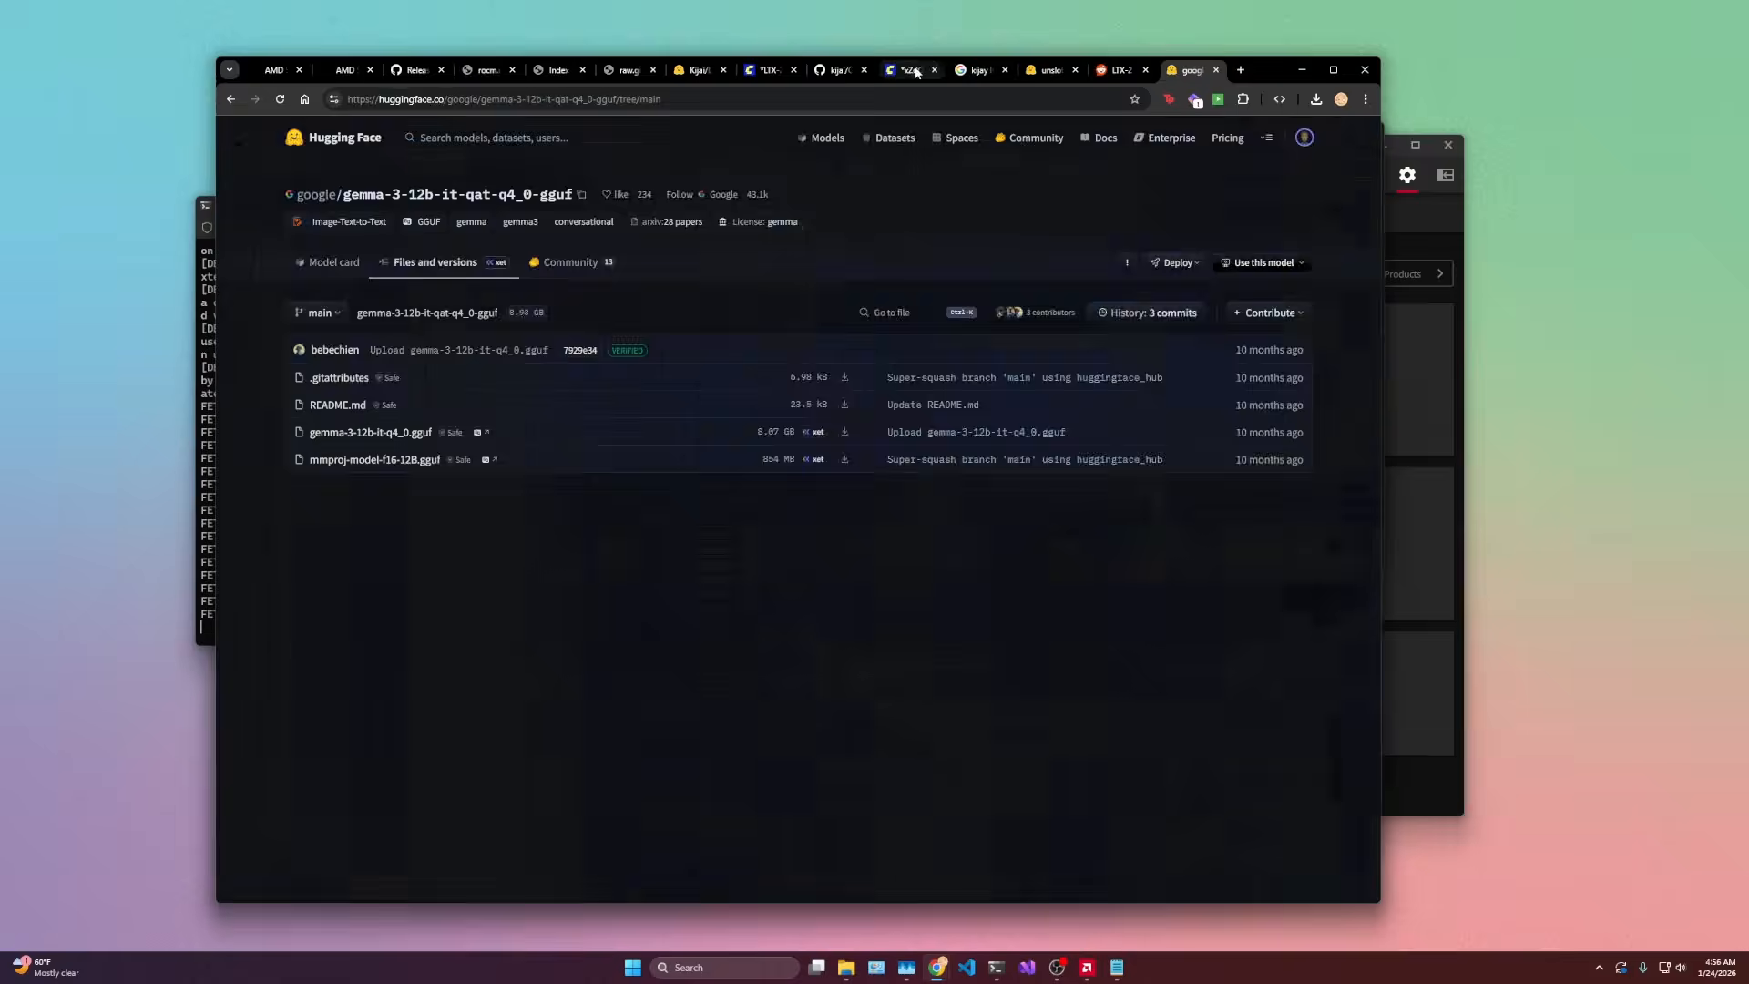
Step: Set the DualCLIPLoader's first model to gemma-3-12b-it-q4_0\gemma-3-12b-it-q4_0.gguf and the Unet Loader to ltx-2-19b-distilled_Q4_K_M.gguf in the ComfyUI workflow
click(911, 71)
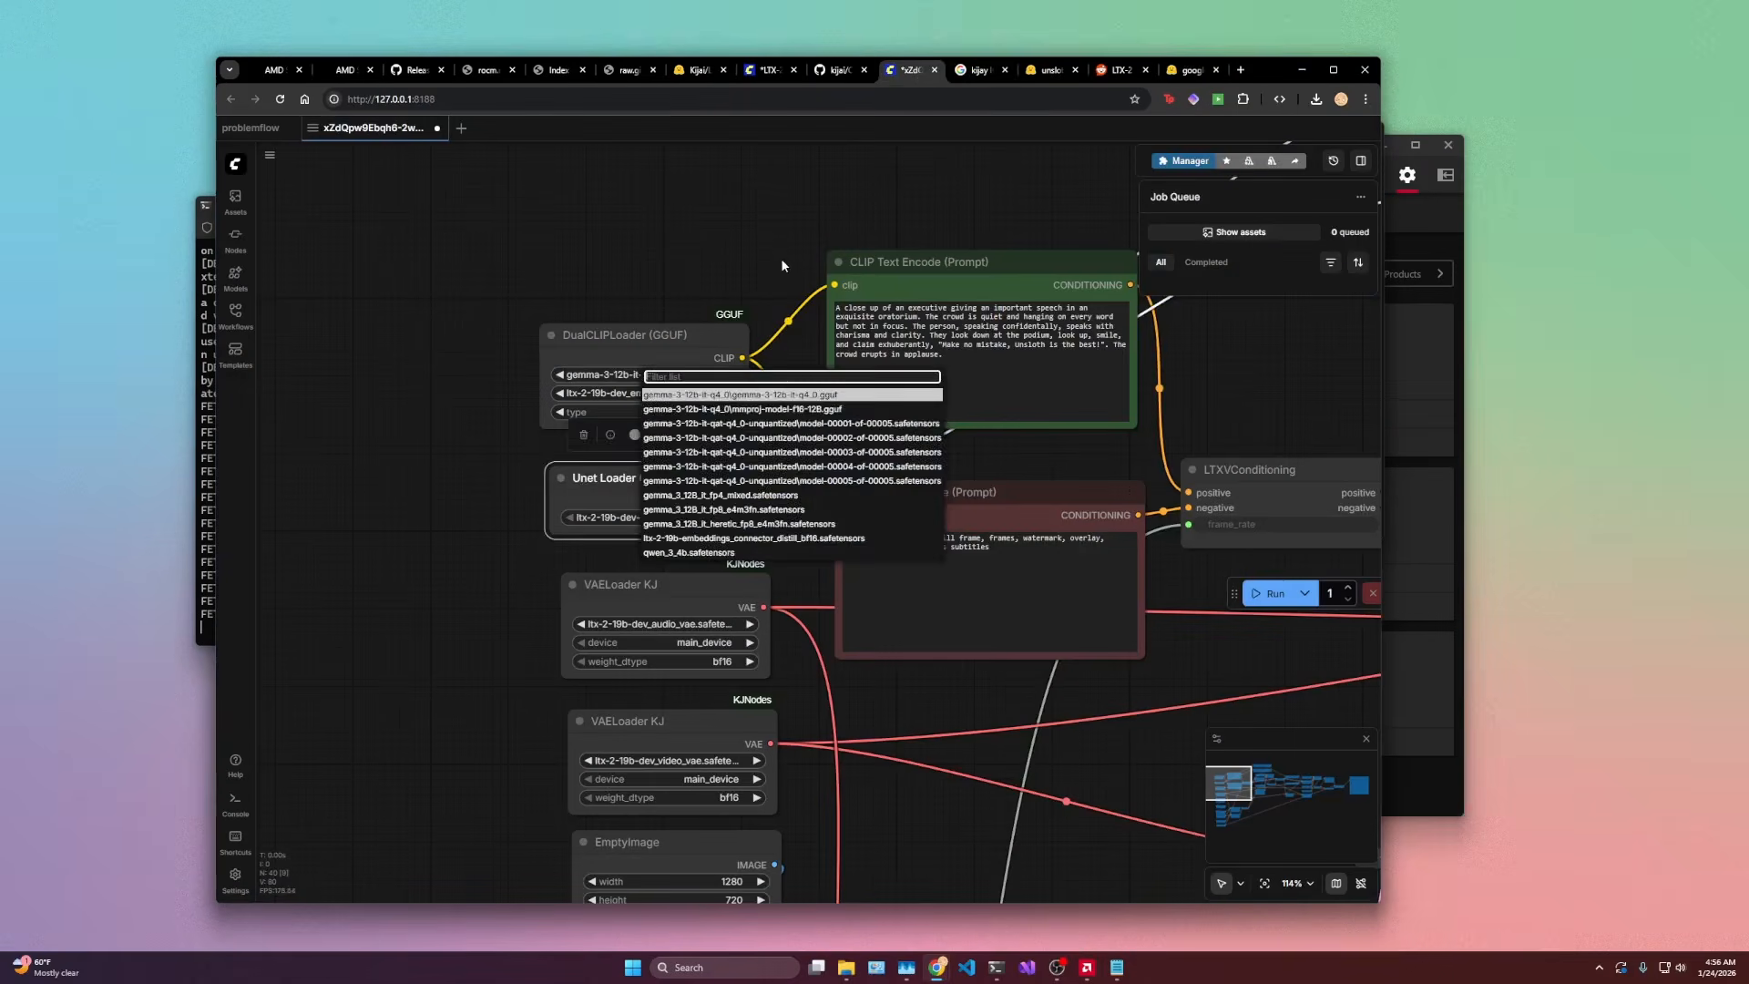
click(781, 266)
scroll(638, 378, down, 1)
scroll(638, 378, right, 1)
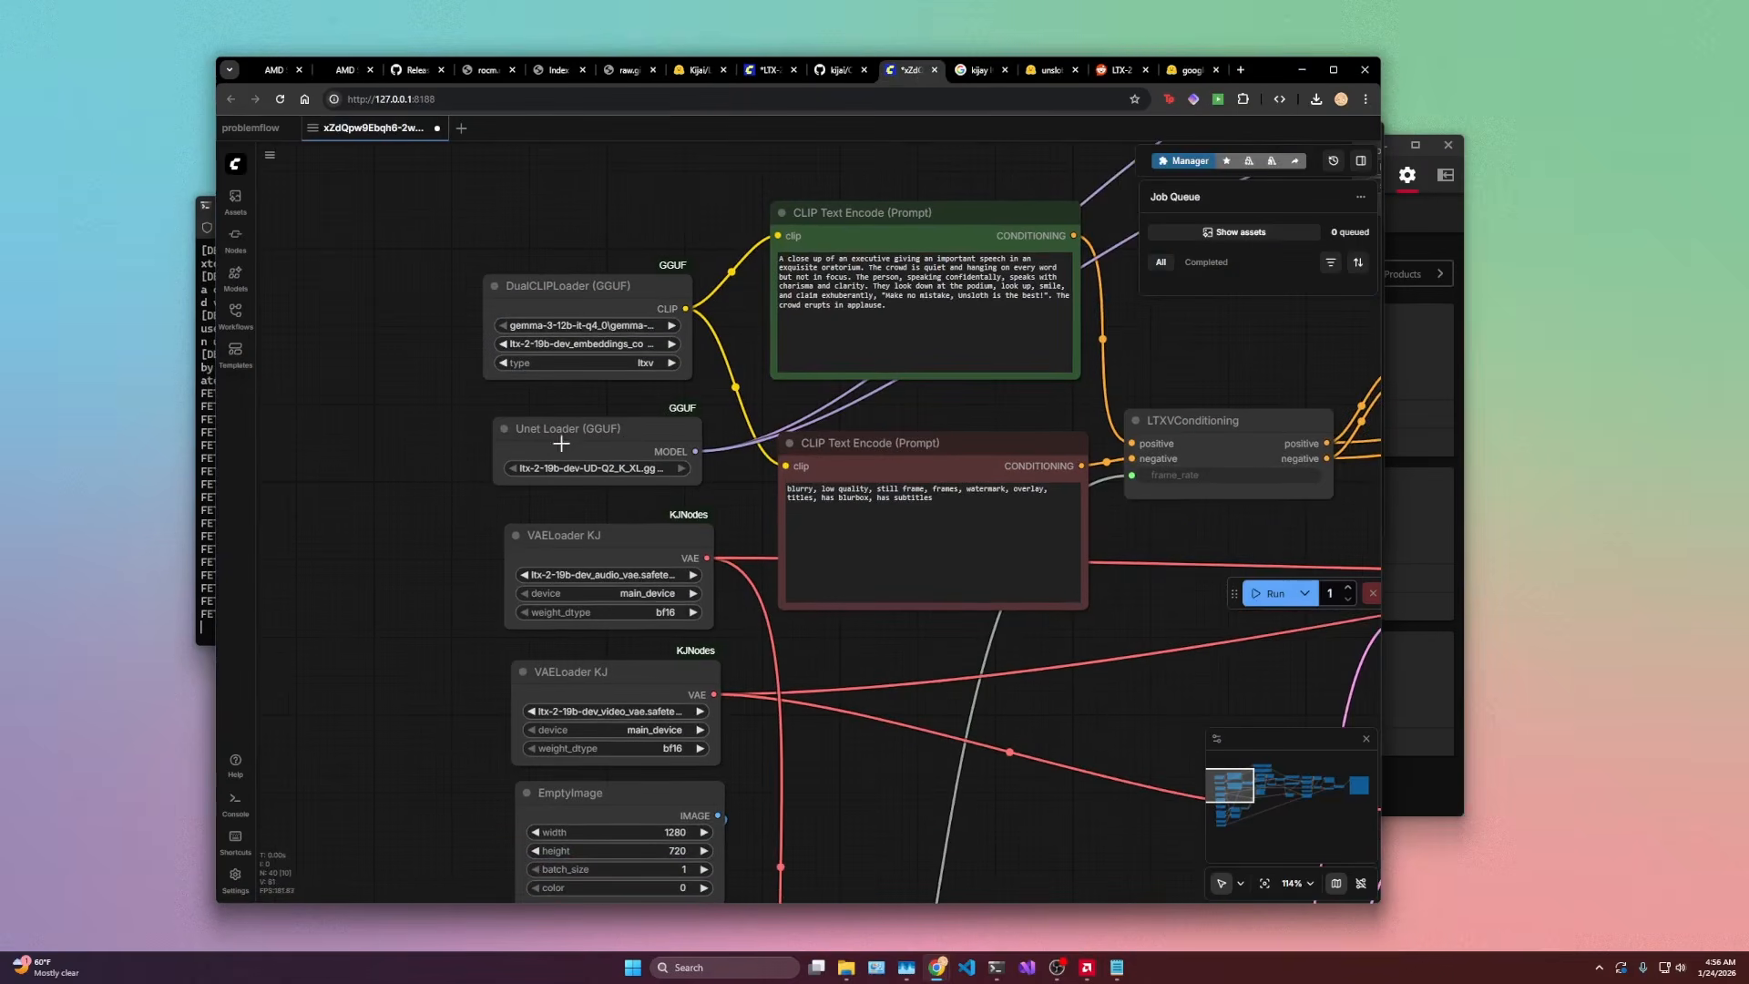
click(599, 470)
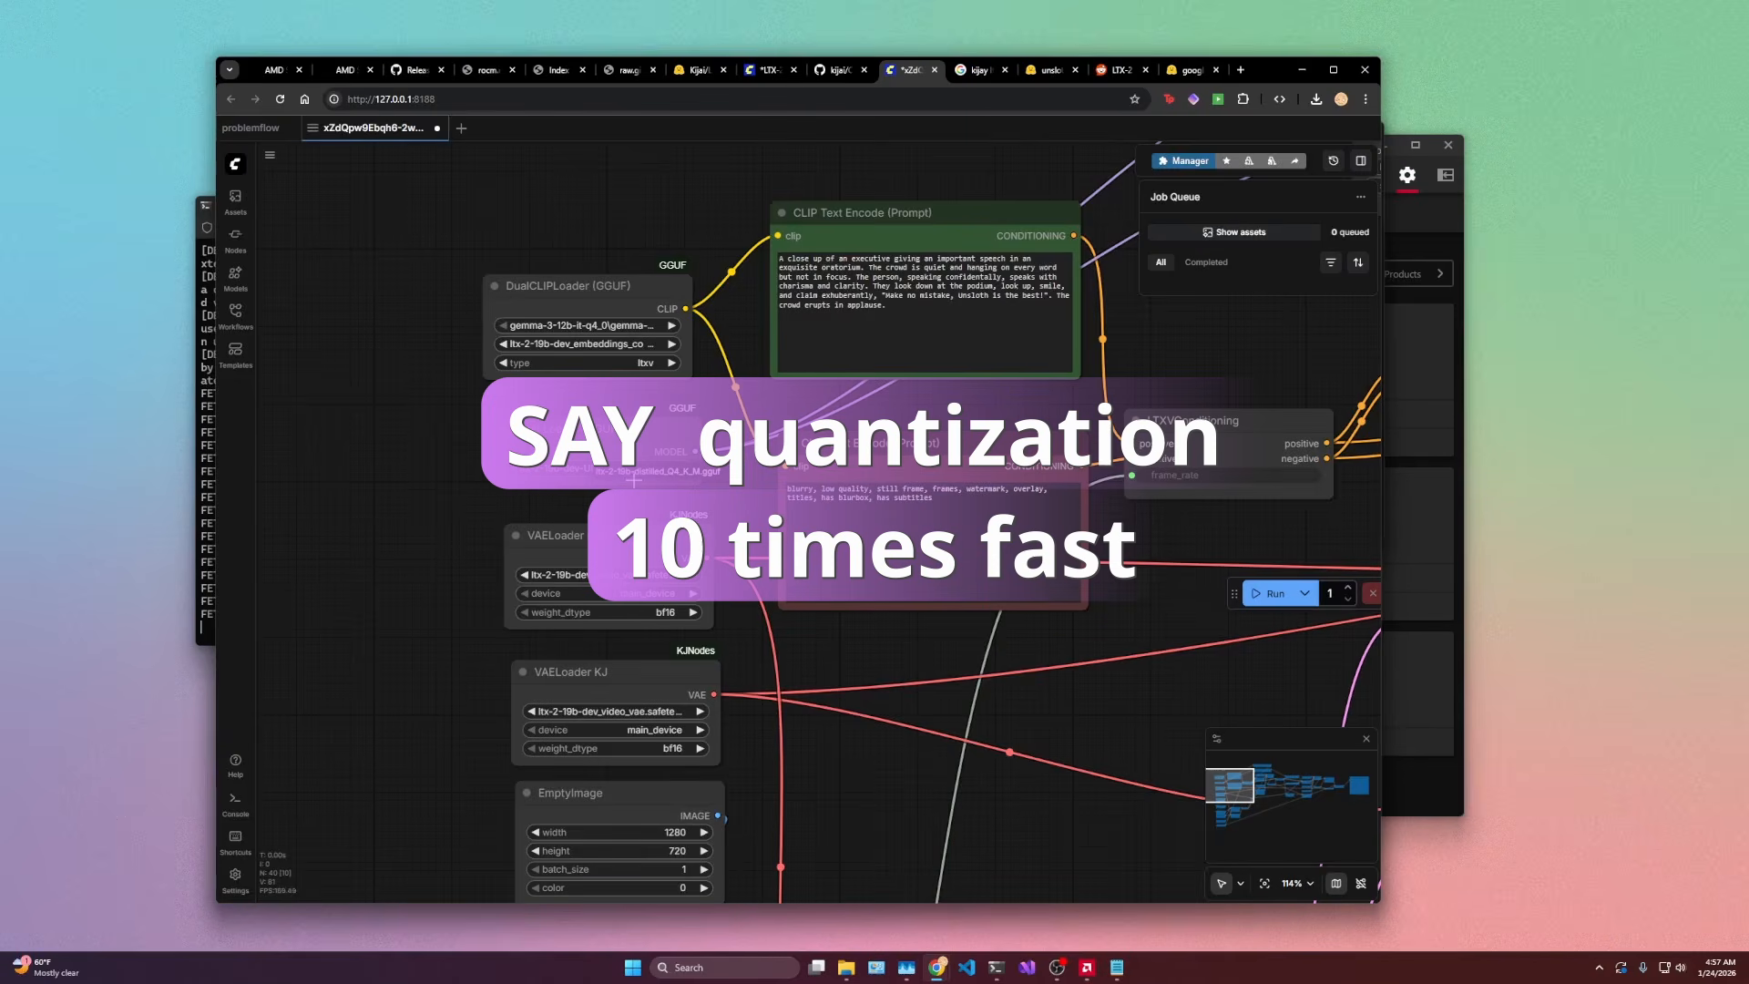
click(681, 482)
Step: Set the first VAELoader KJ to LTX2_audio_vae_bf16.safetensors and the second to LTX2_video_vae_bf16.safetensors
scroll(535, 544, down, 1)
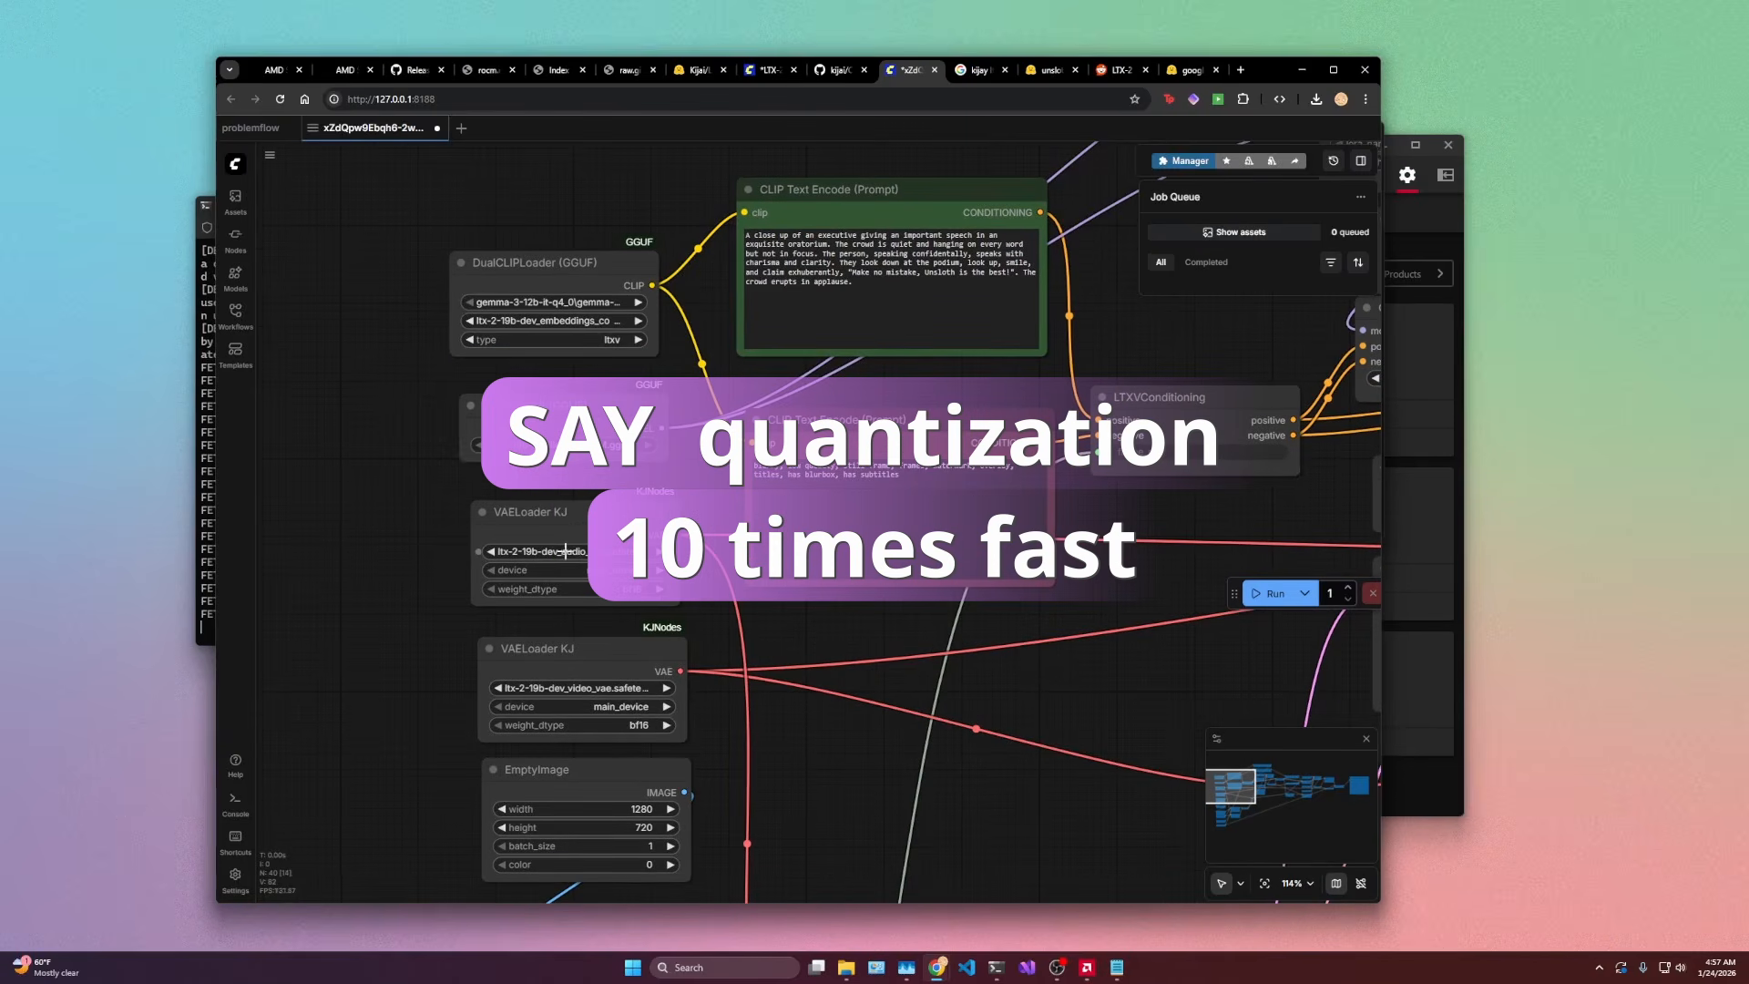
click(565, 551)
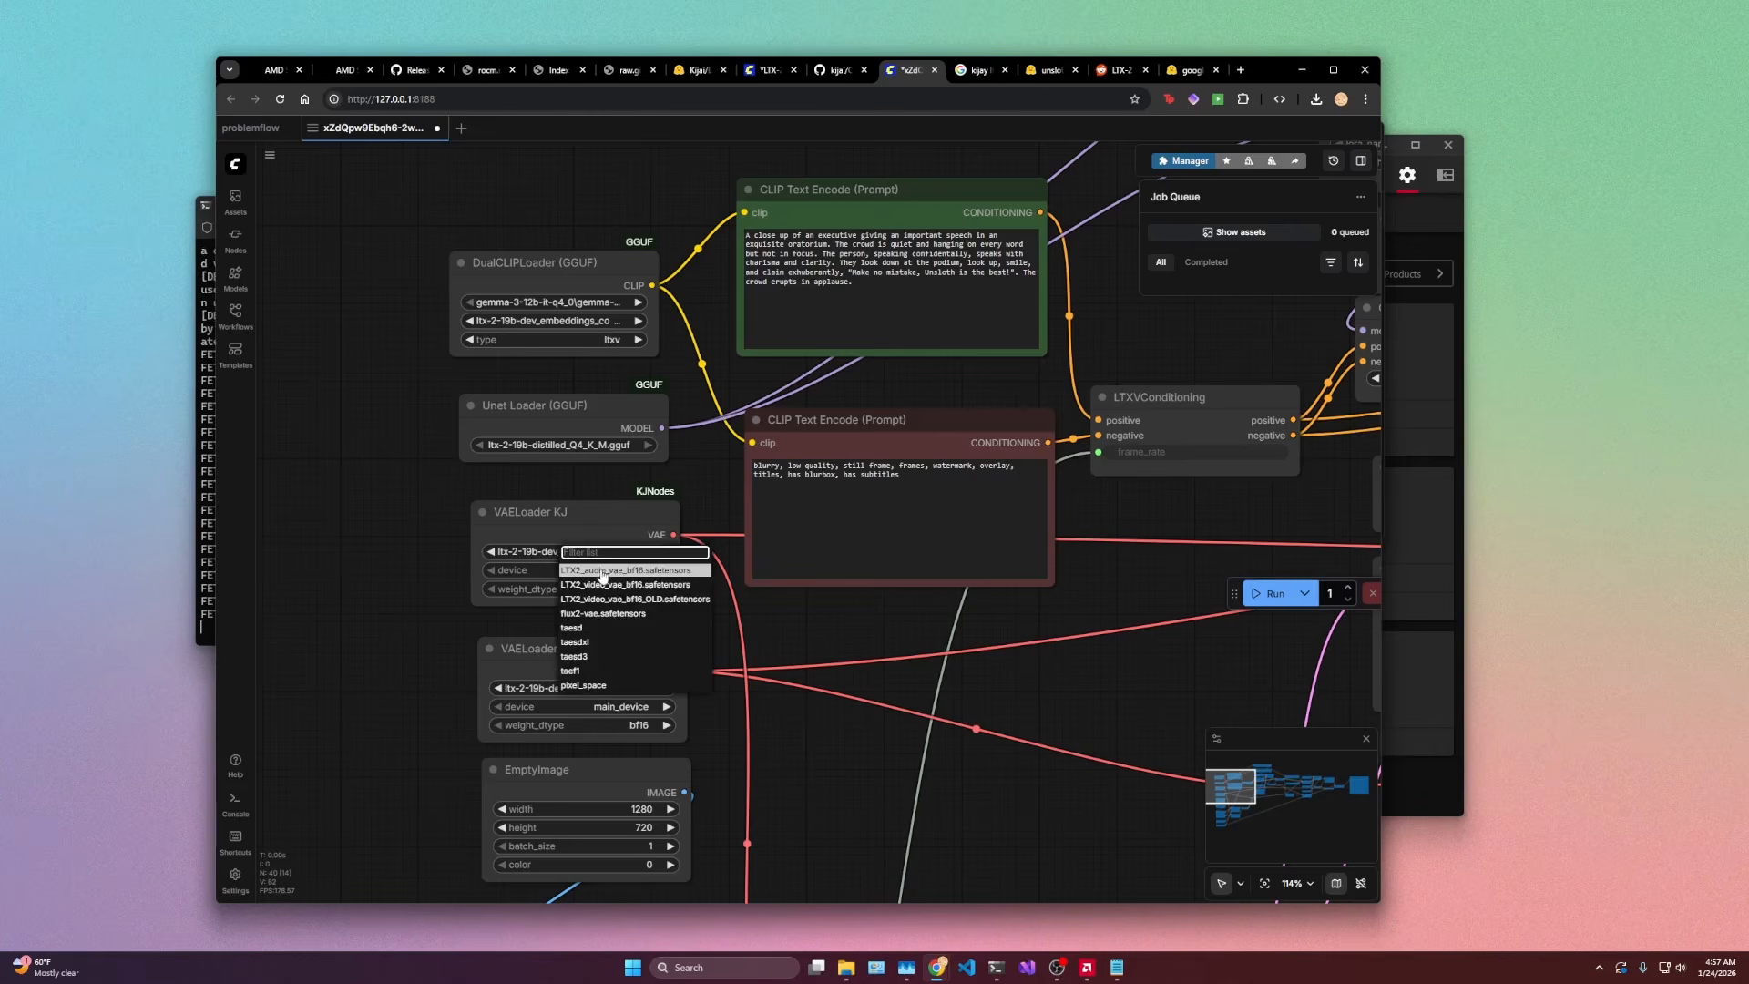
click(565, 571)
click(530, 551)
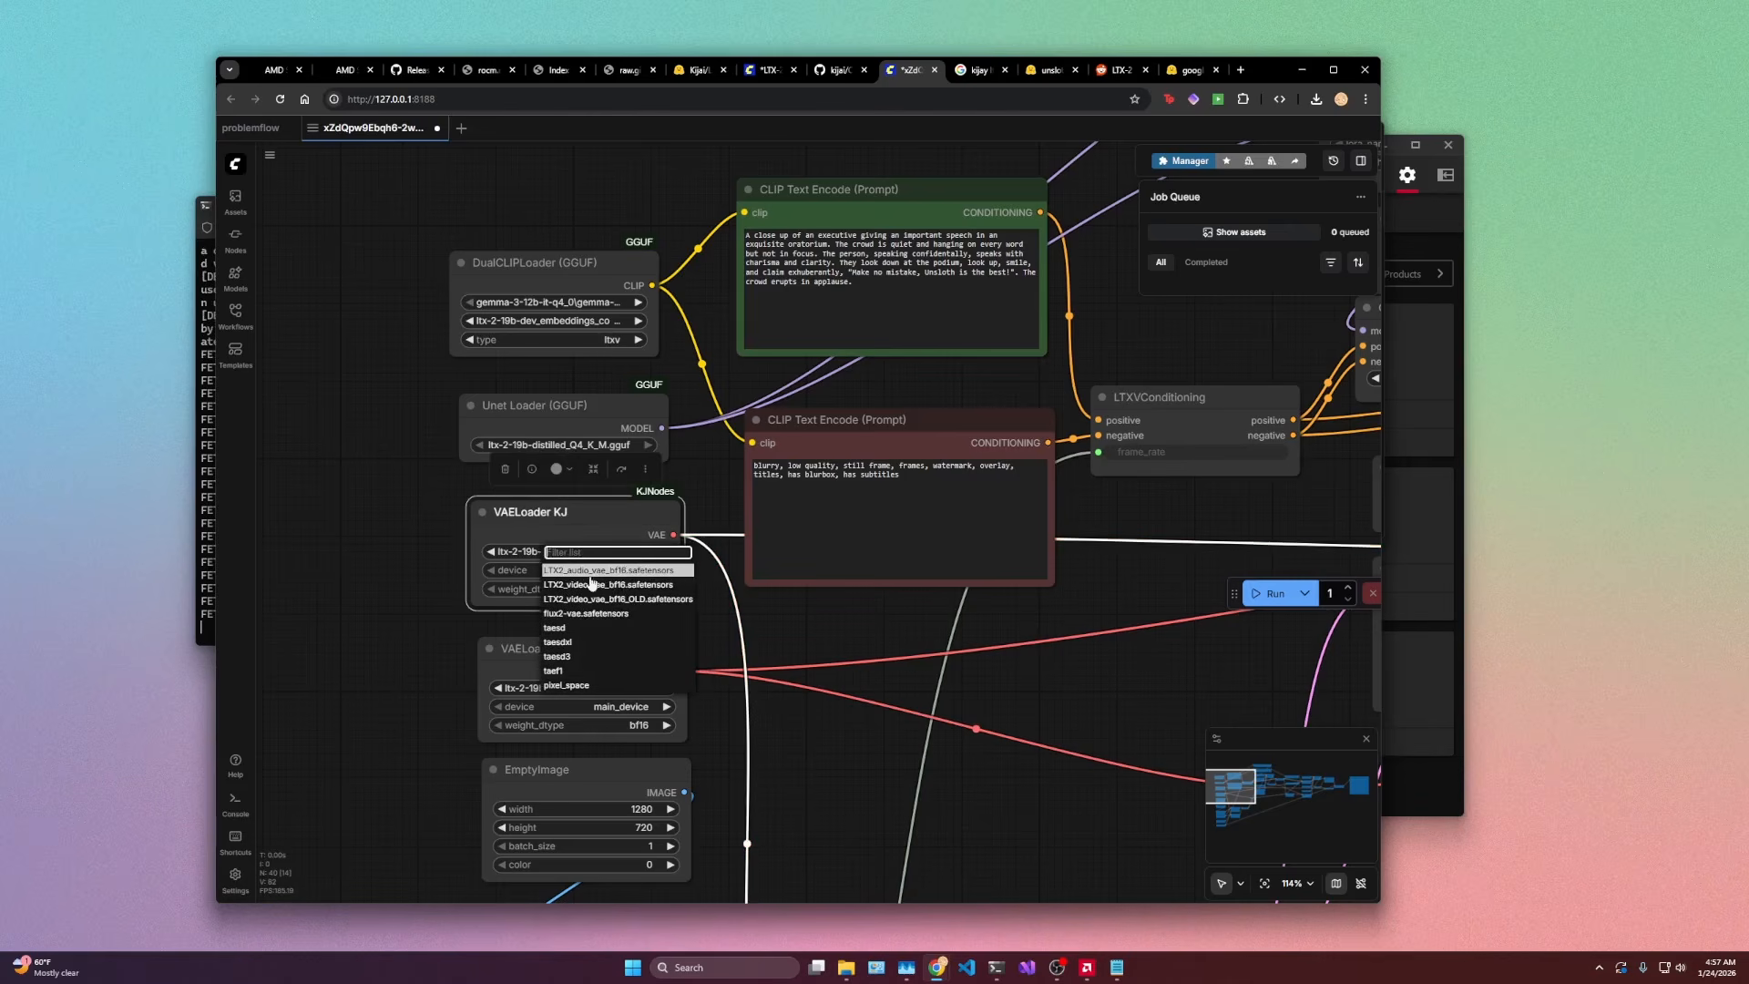
click(601, 572)
scroll(606, 639, down, 1)
click(588, 688)
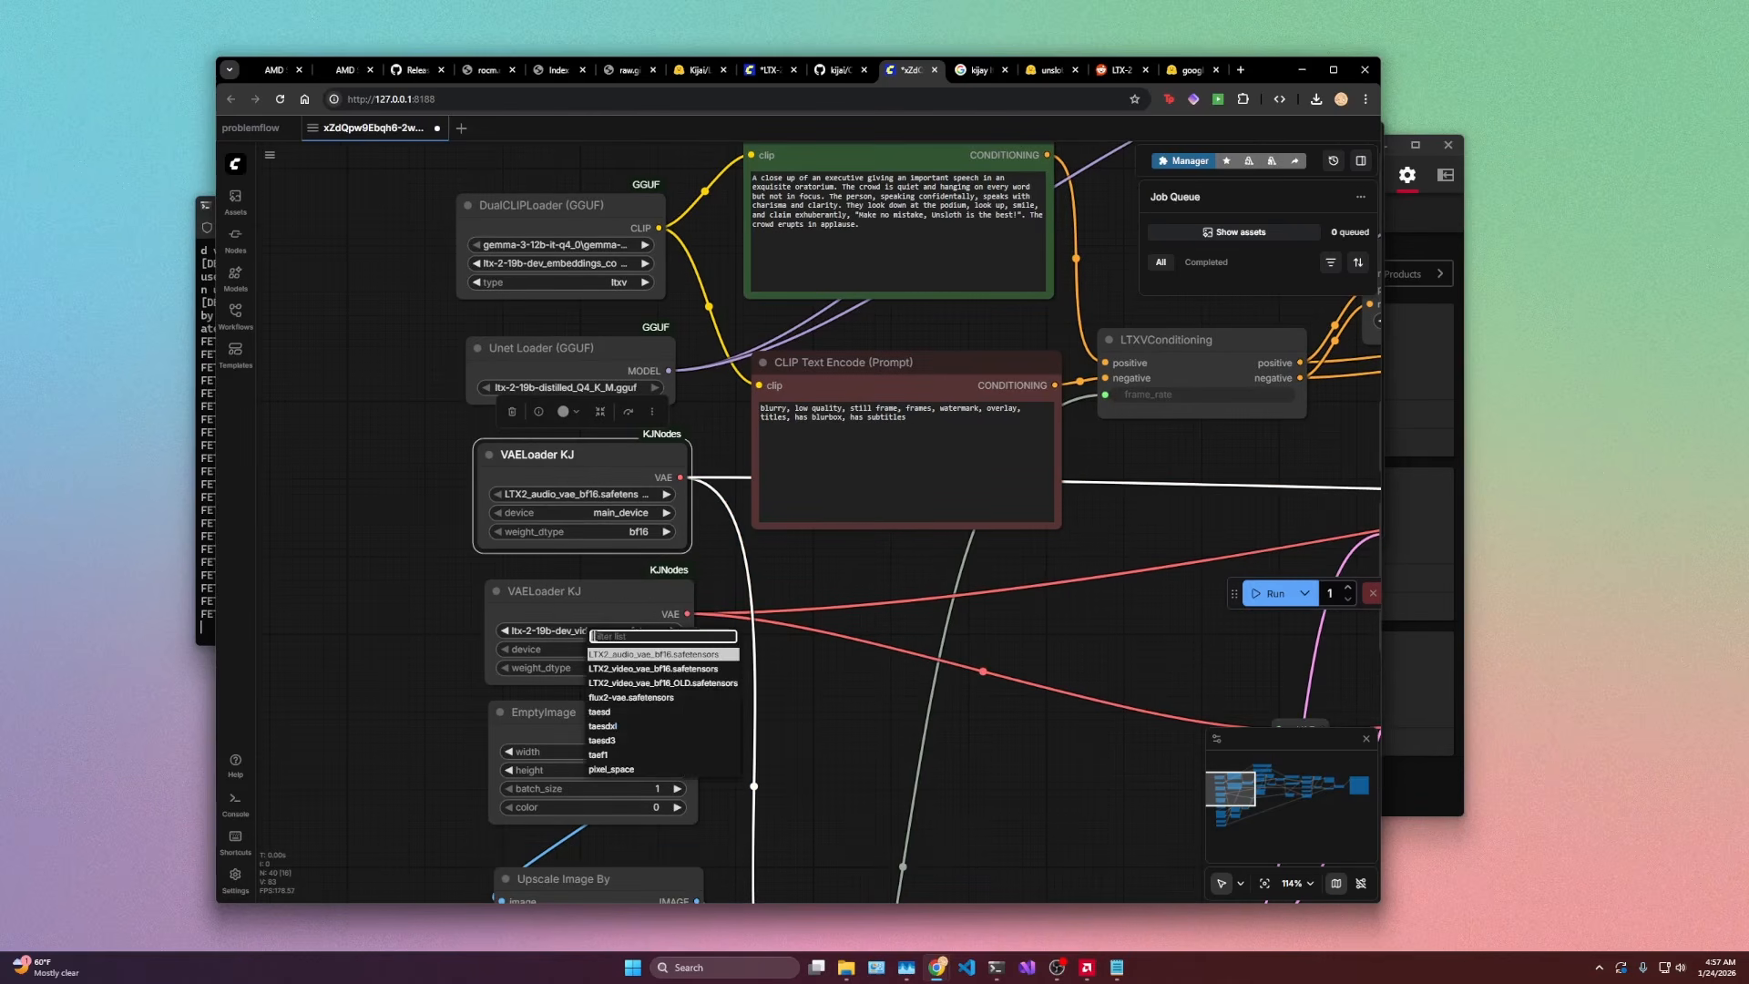
click(660, 669)
Step: Calculate 151/24 in a new browser tab to check the clip duration and set the workflow's Length value to 121
scroll(590, 558, down, 3)
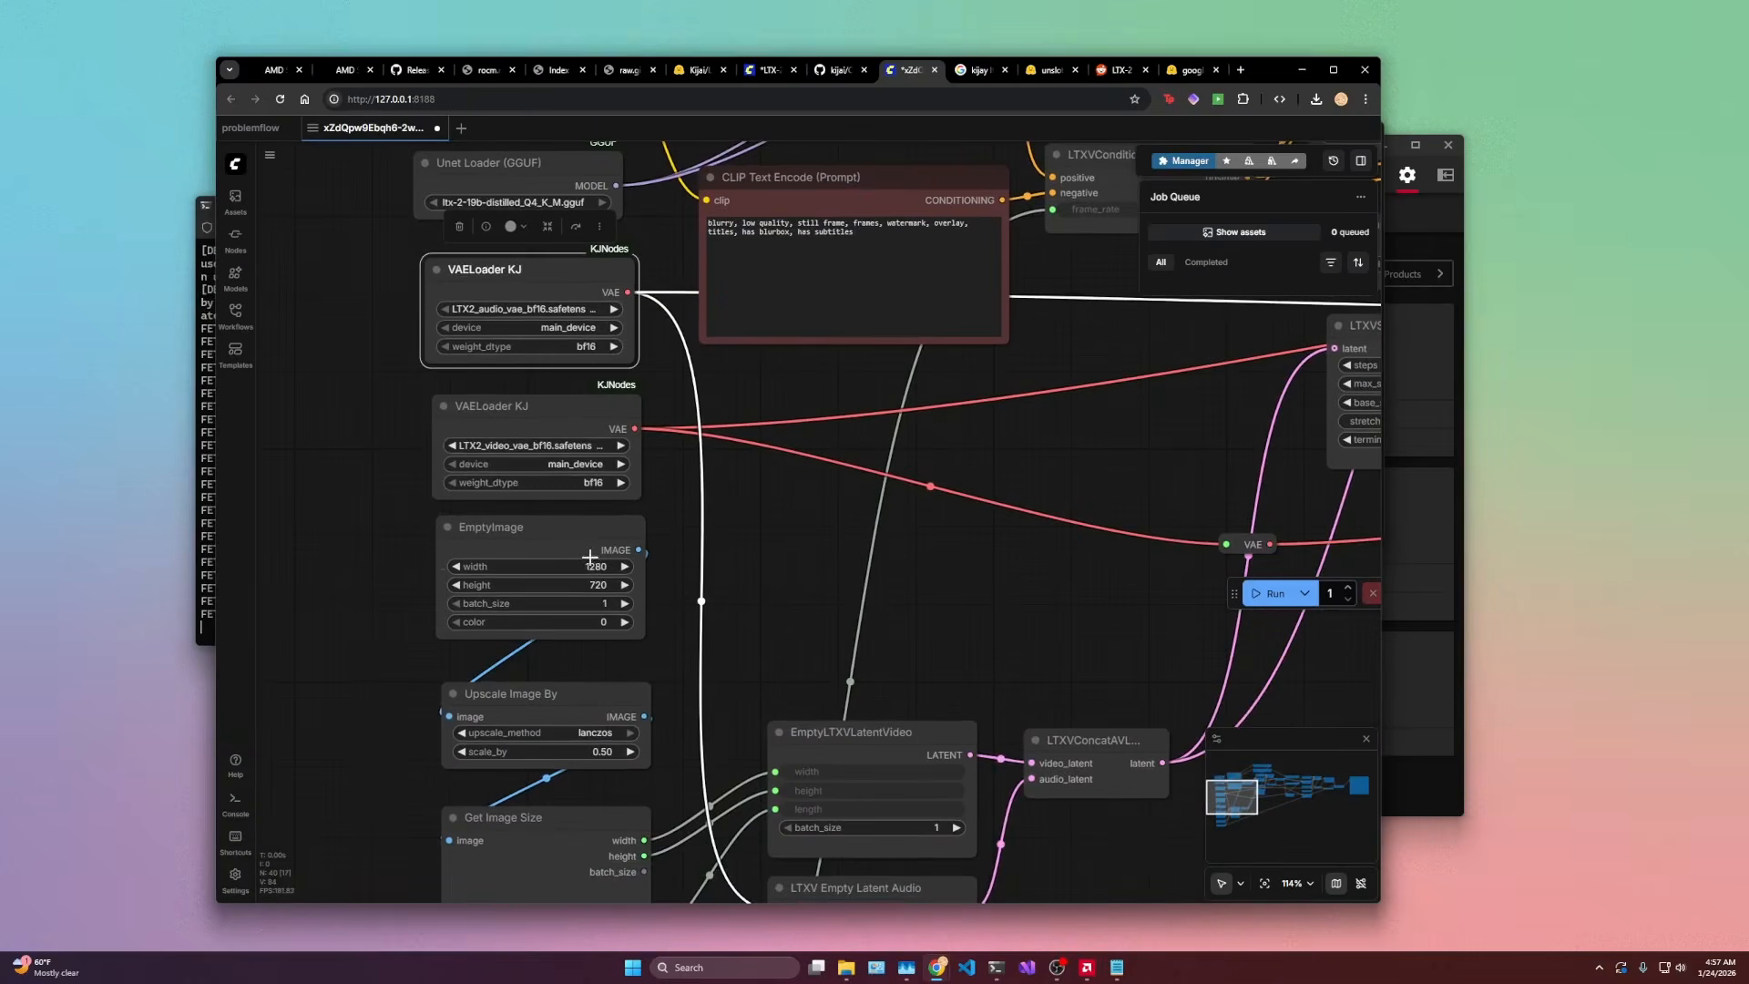
scroll(597, 580, down, 6)
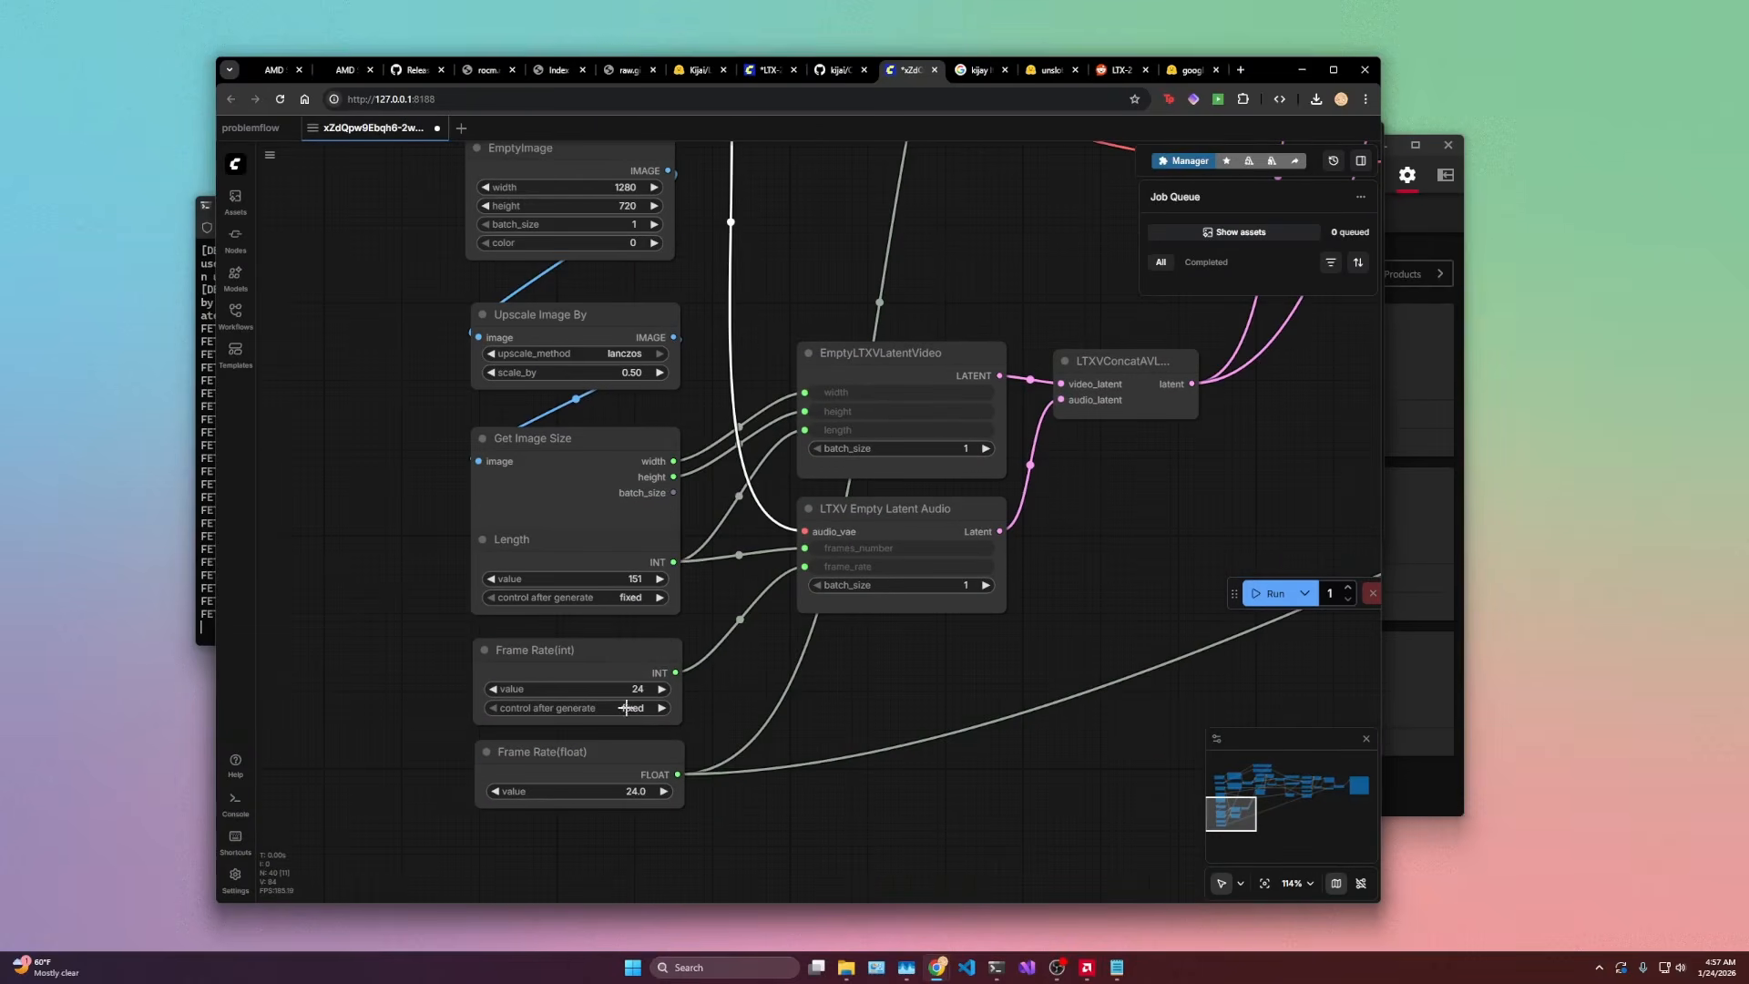
scroll(728, 555, down, 2)
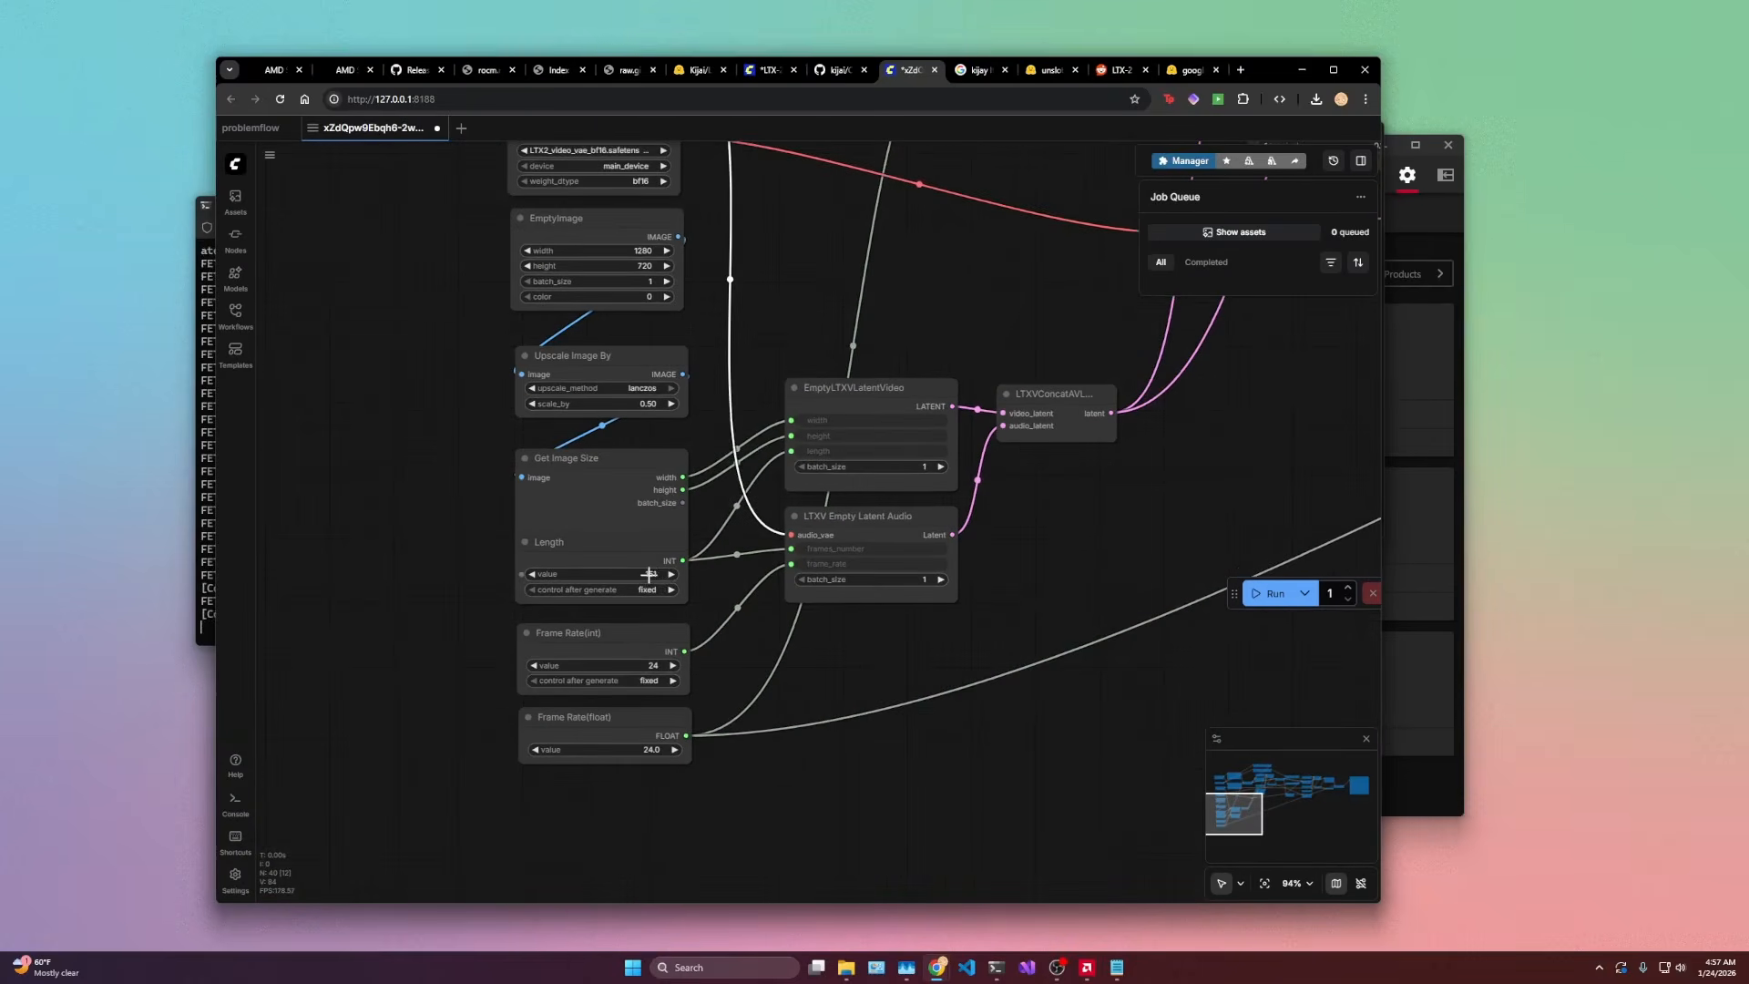
click(649, 574)
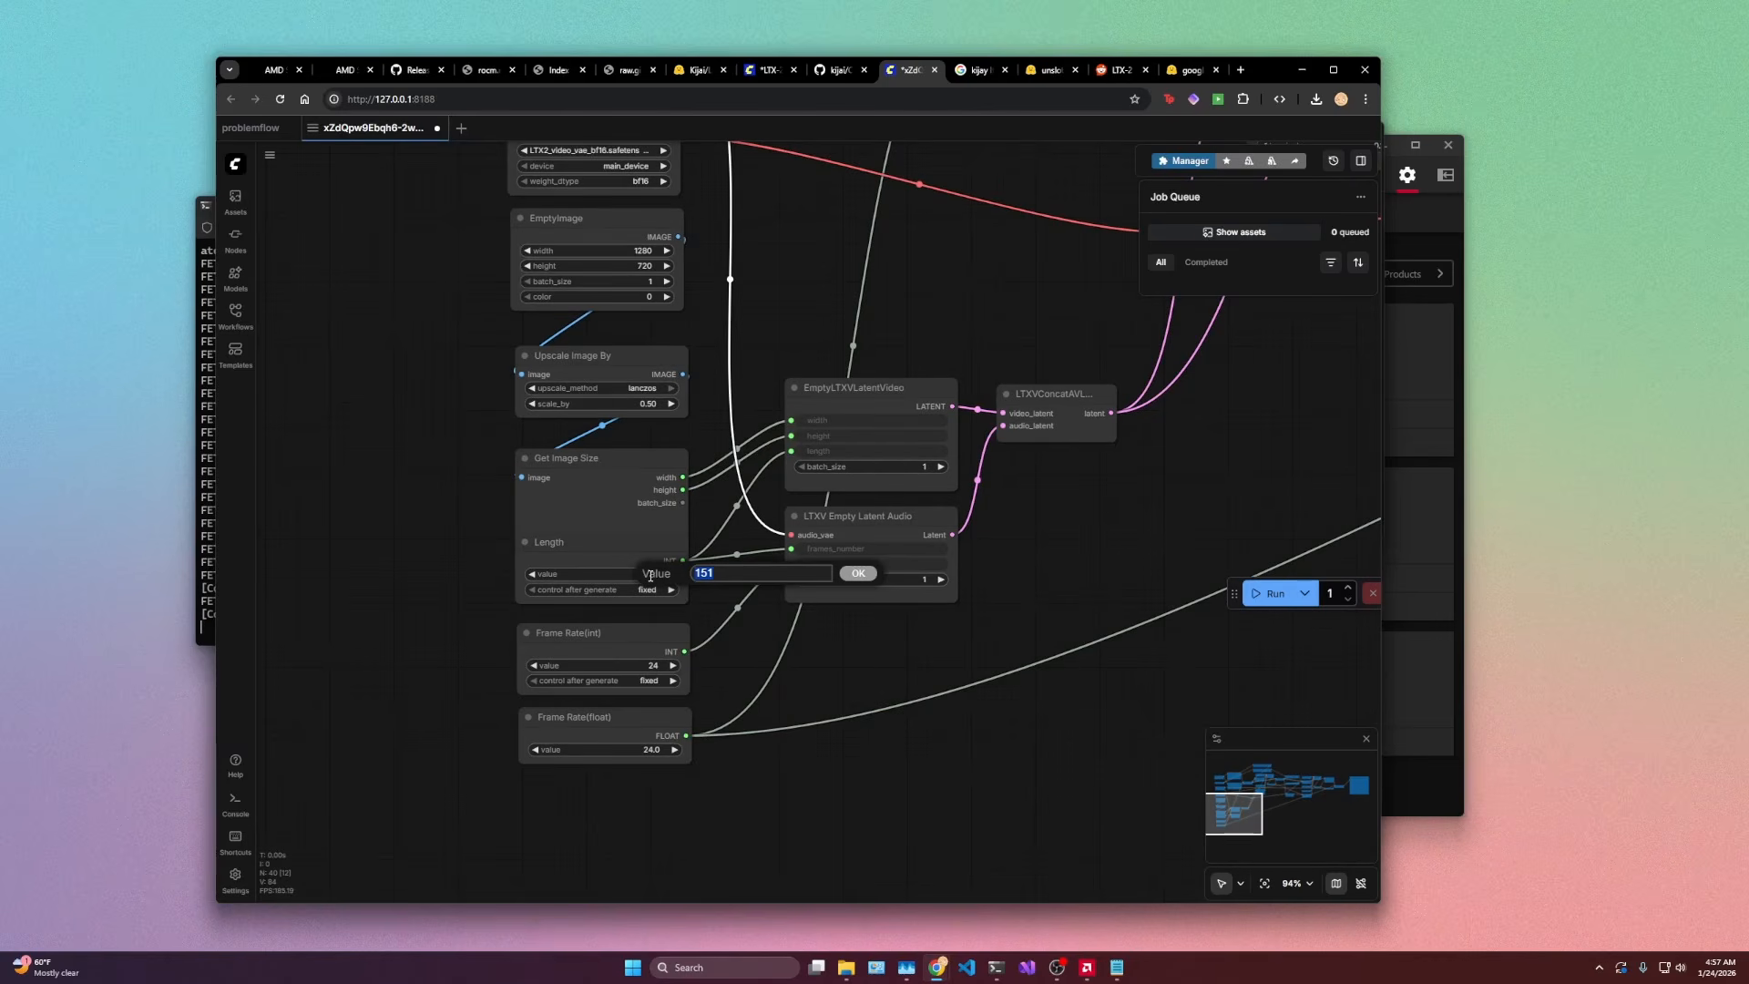
click(1241, 71)
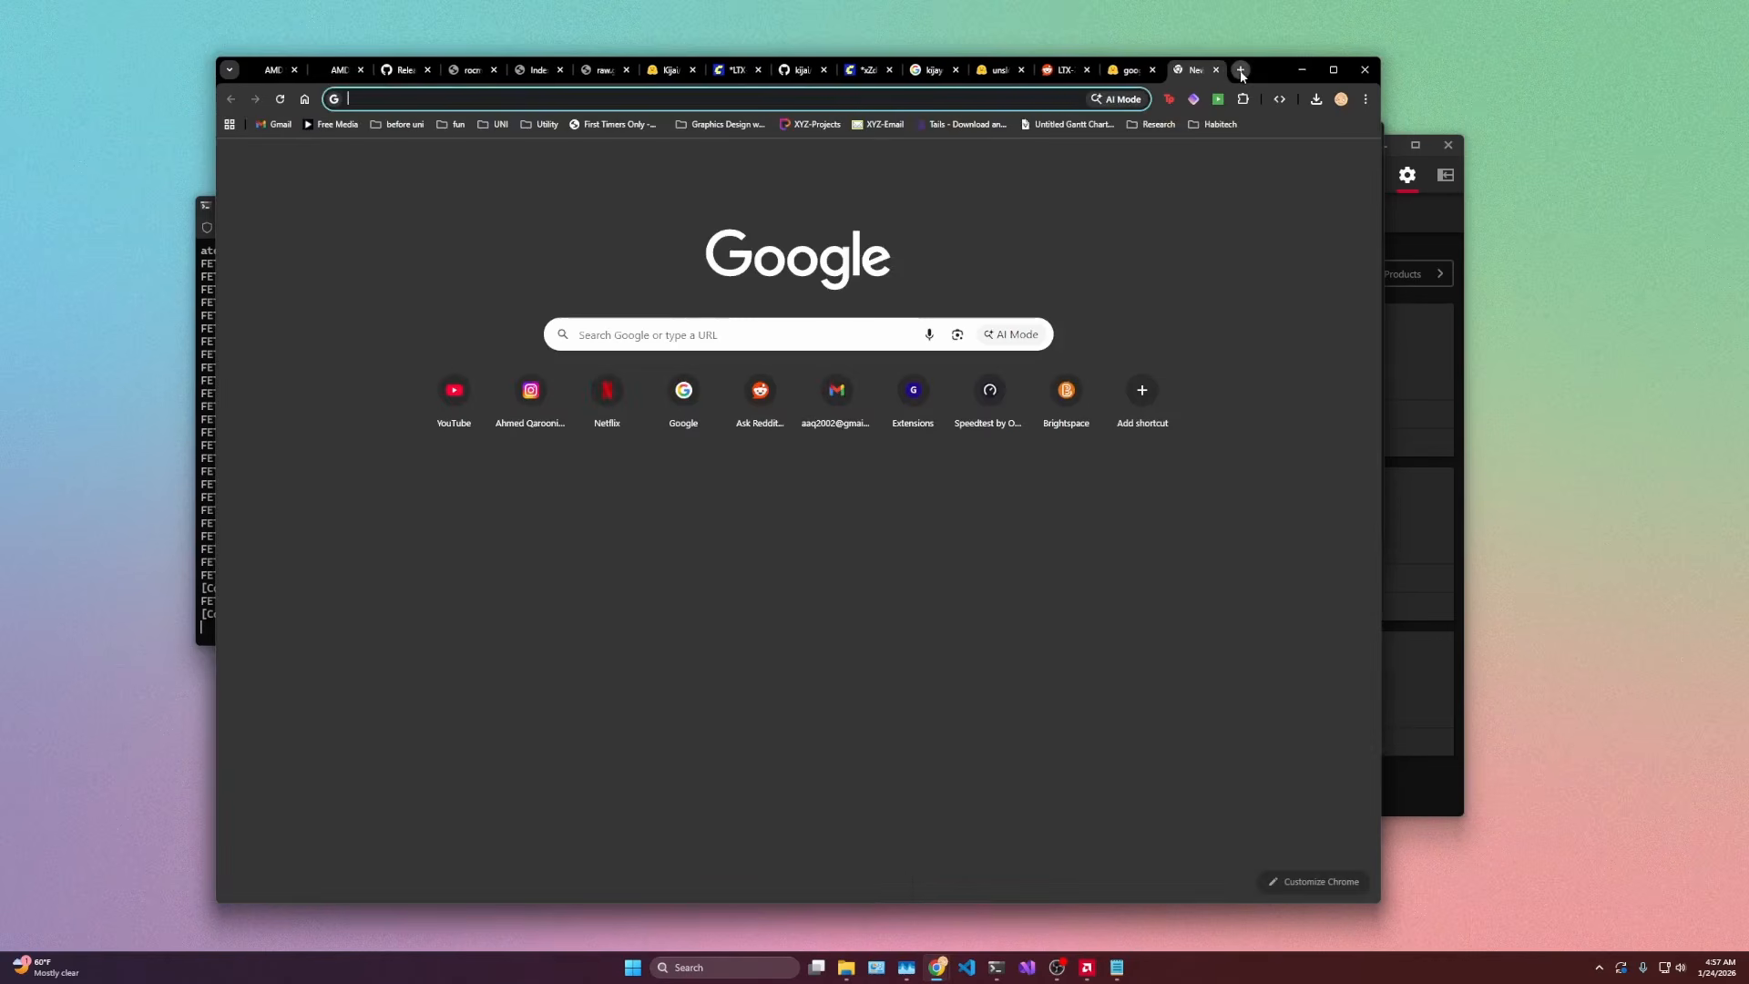
text(151/24)
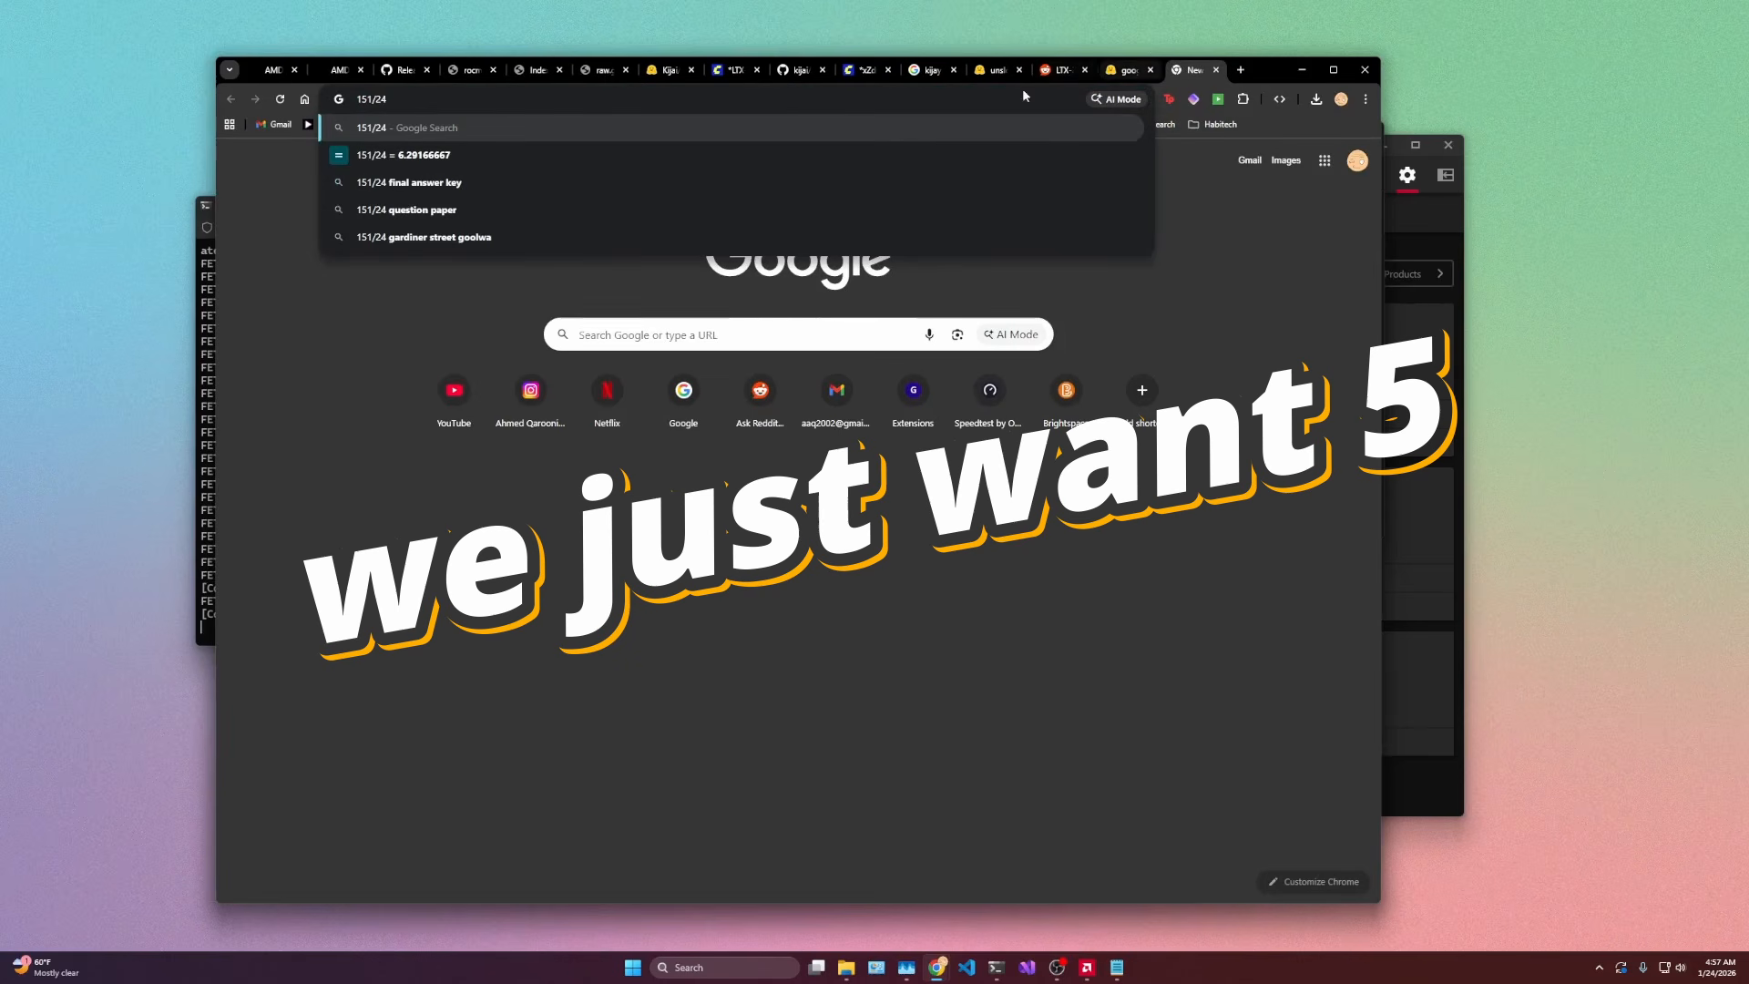
key(BackSpace)
key(BackSpace)
key(BackSpace)
key(BackSpace)
key(BackSpace)
key(BackSpace)
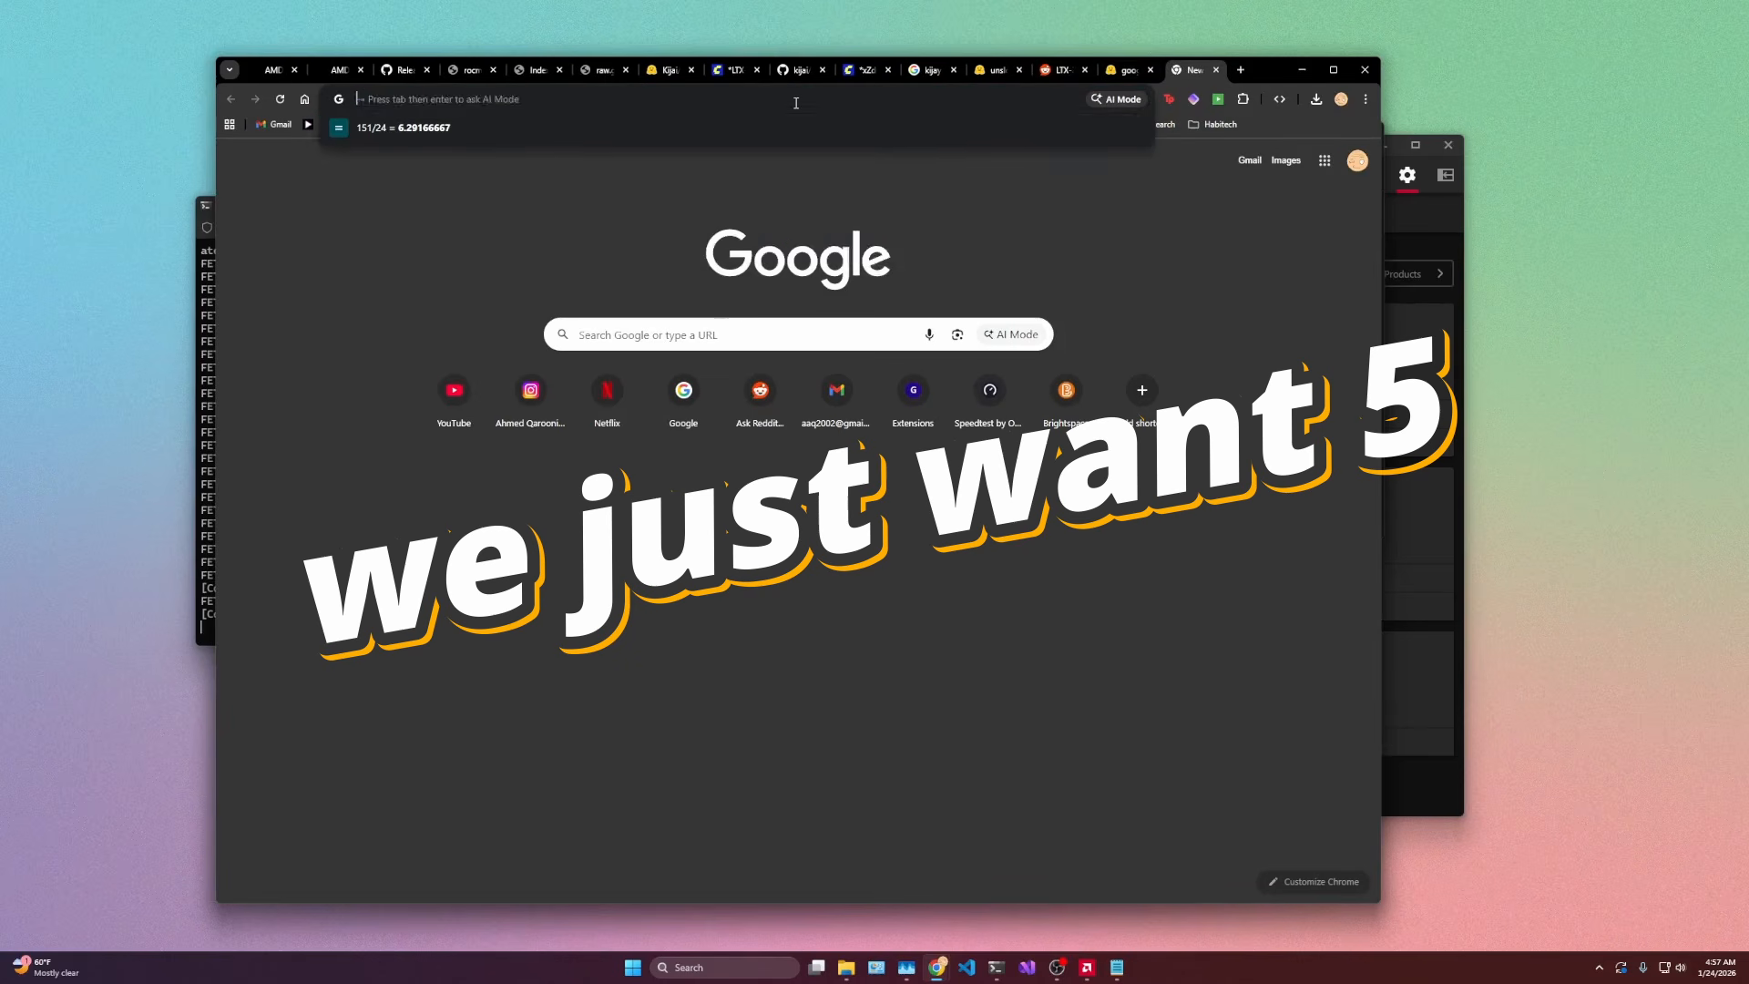
text(121)
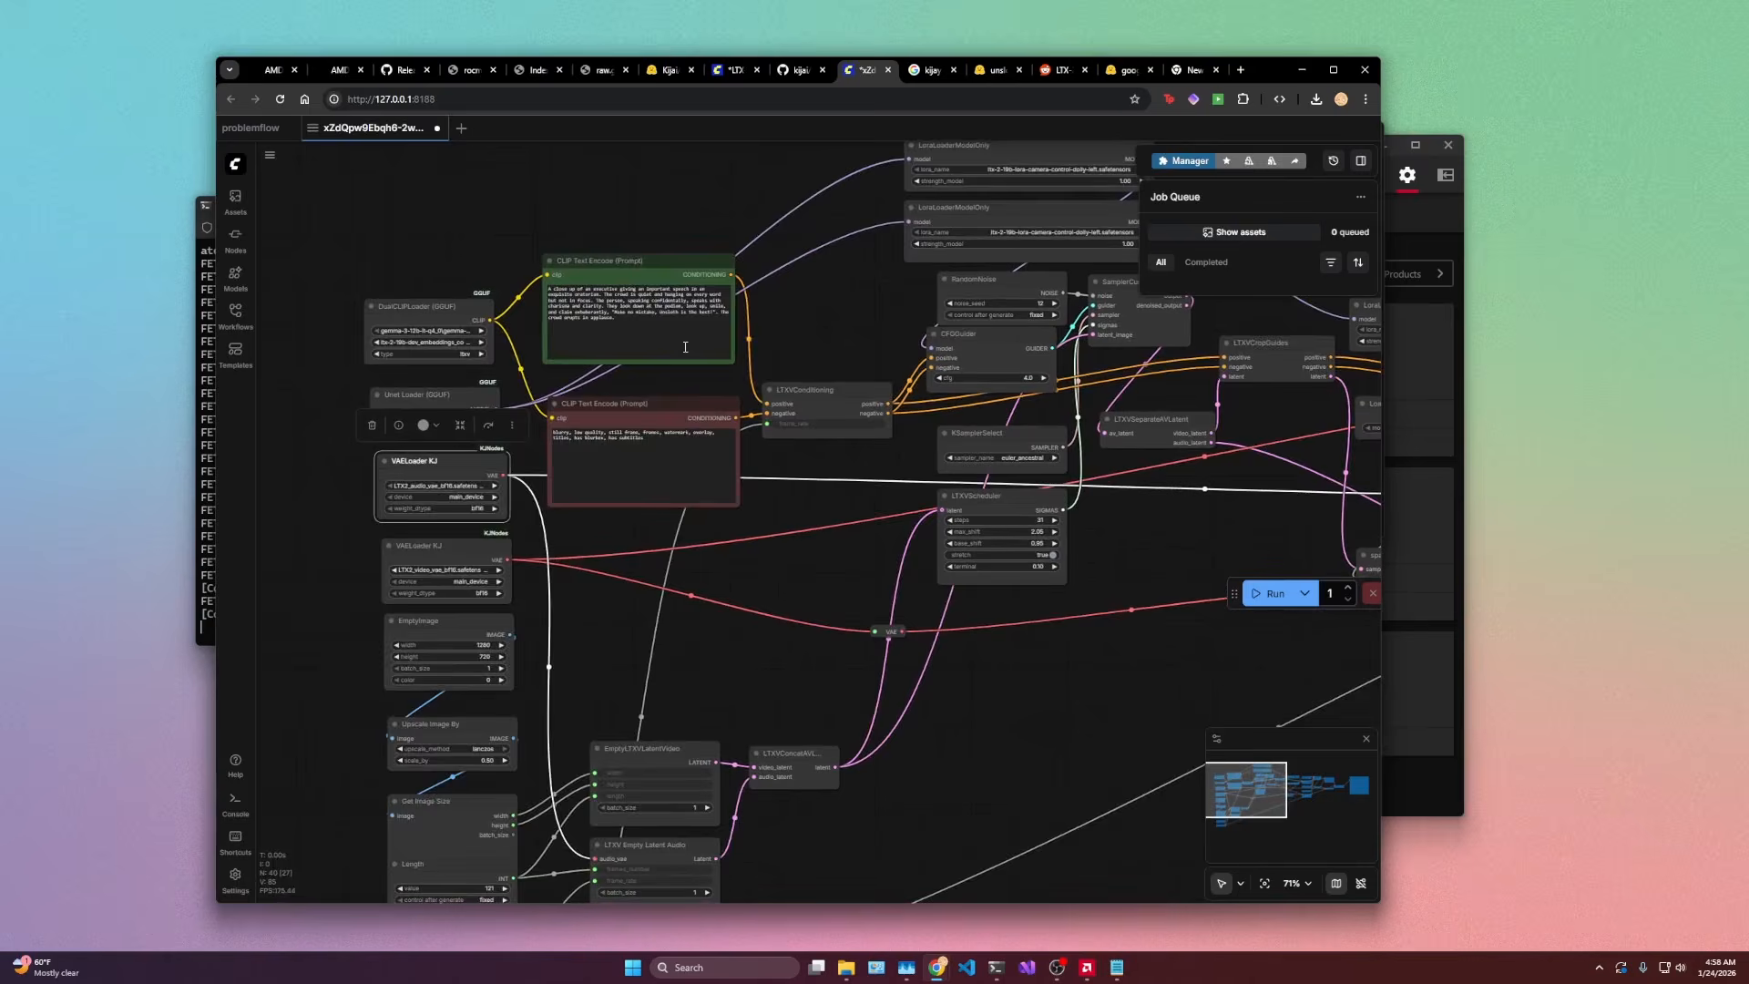
Step: Try to run the workflow with the selected GGUF and VAE models and dismiss the error dialog
scroll(686, 347, up, 2)
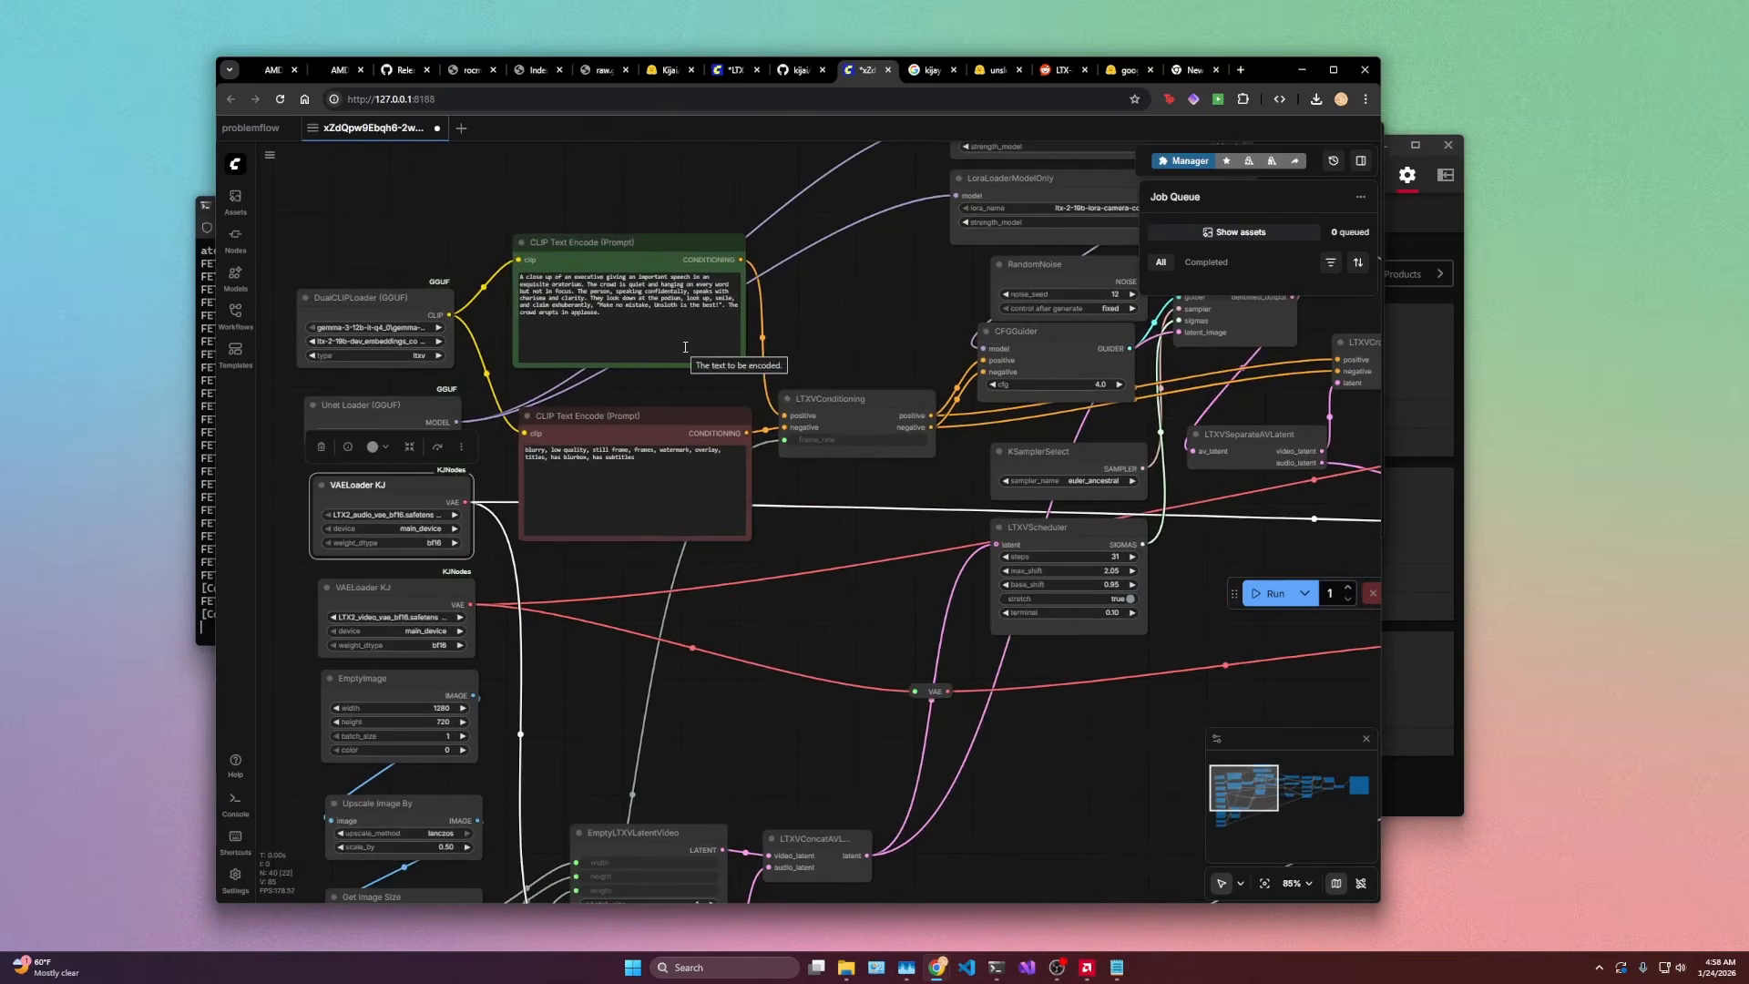
click(1285, 593)
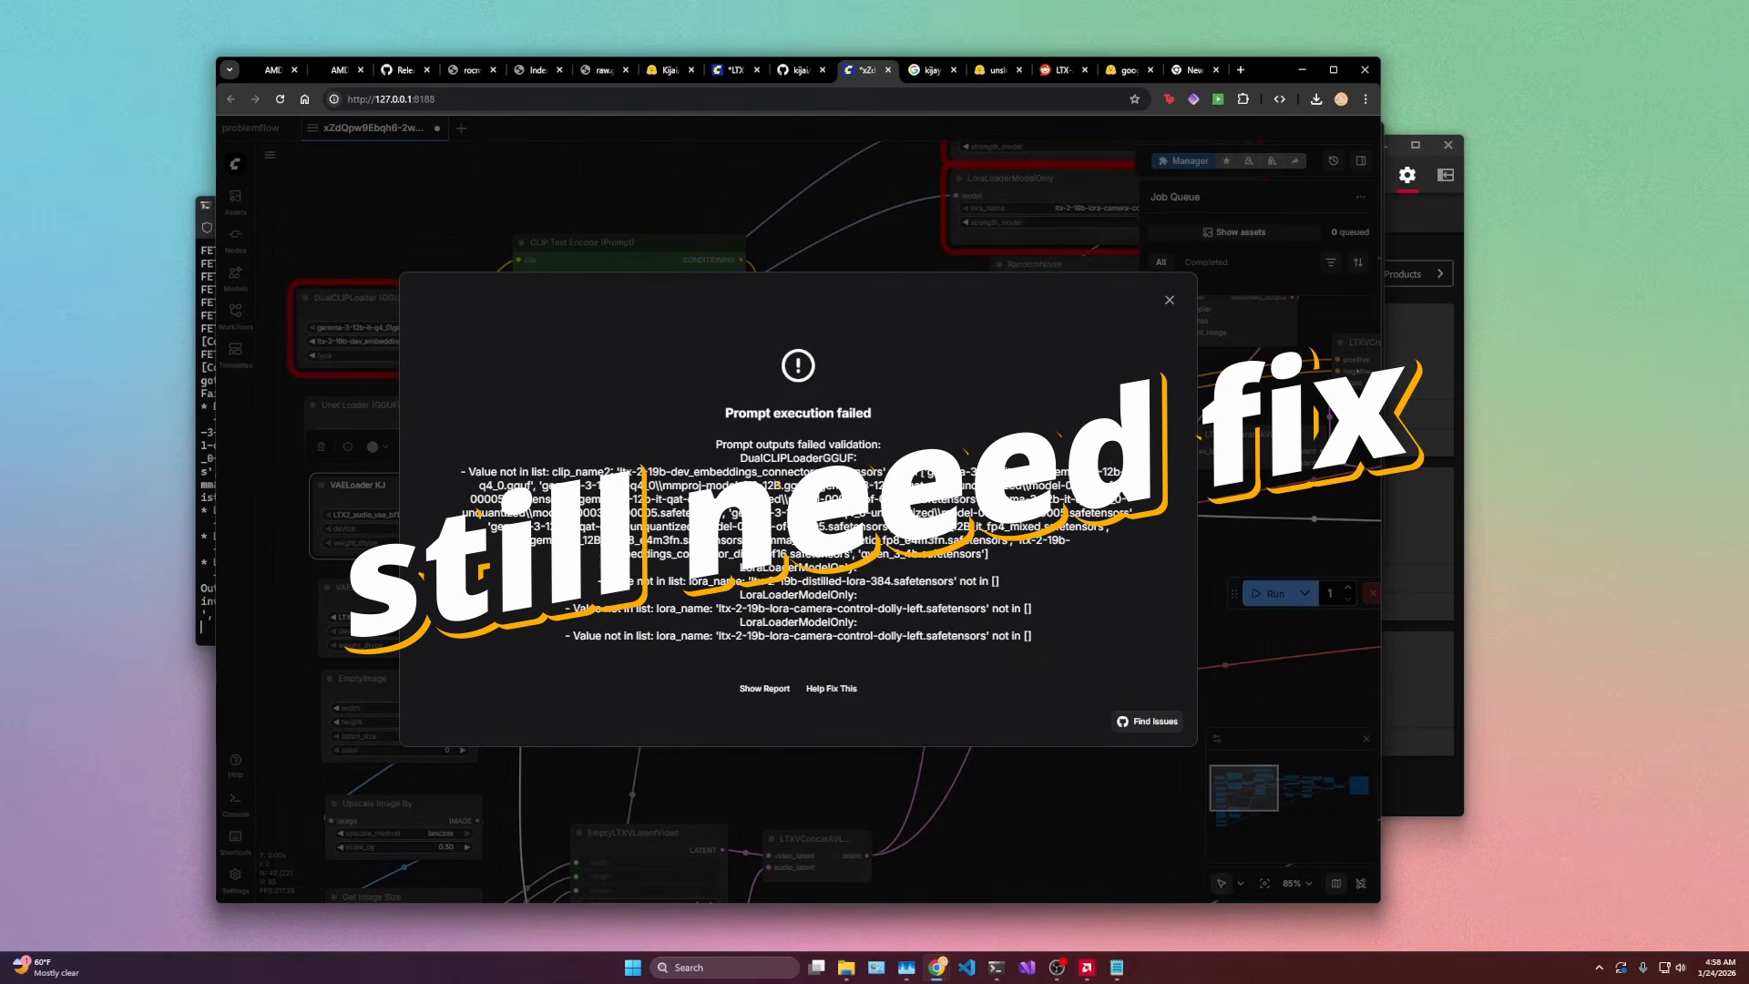
click(1169, 300)
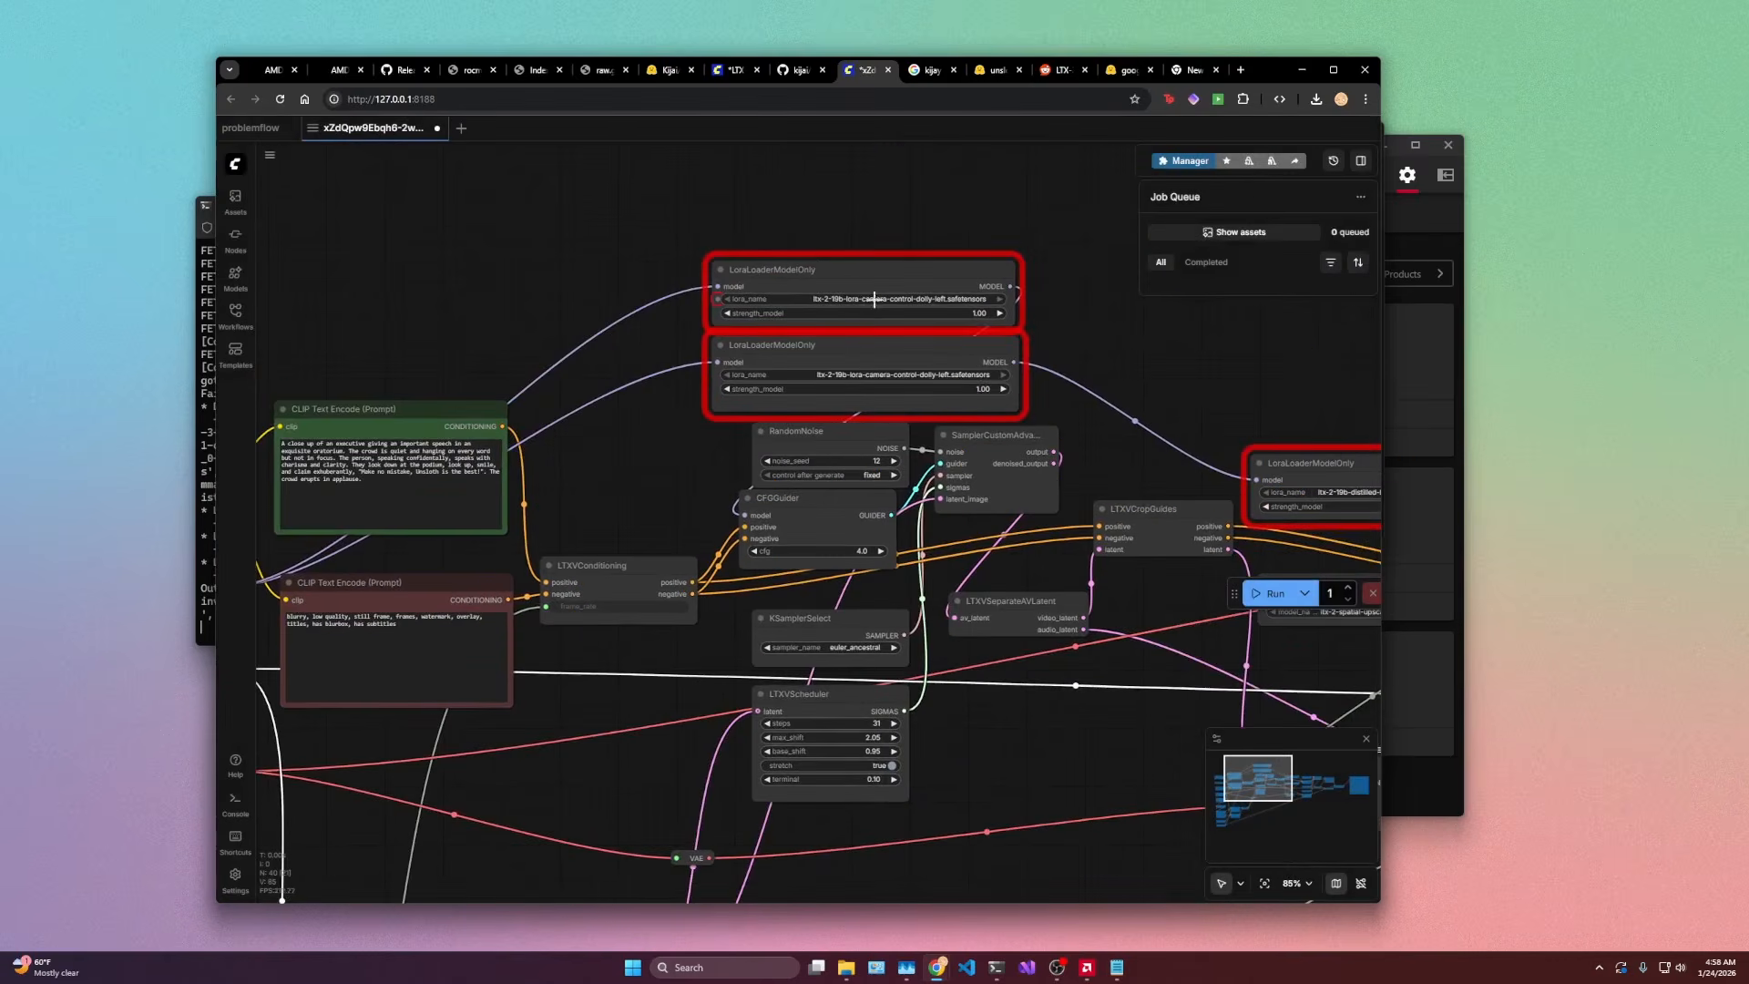
Step: Bypass the two LoraLoaderModelOnly nodes that use the camera-control dolly-left LoRA
click(808, 264)
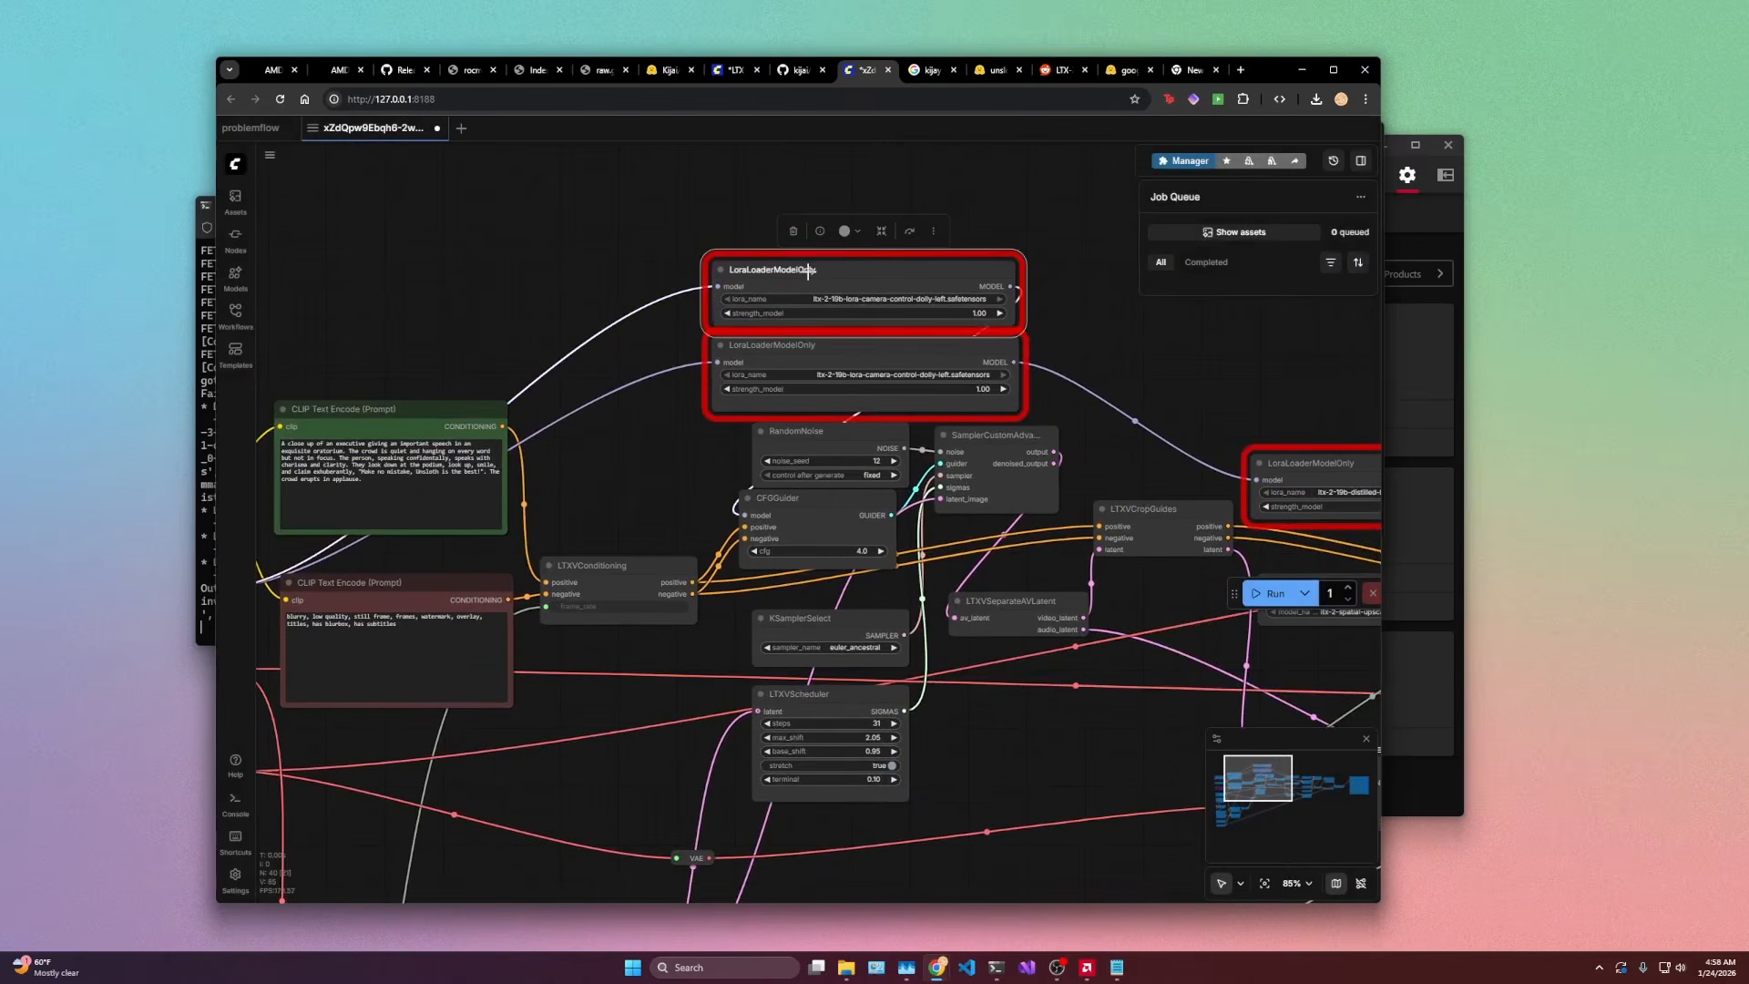
key(ctrl+b)
click(820, 357)
key(ctrl+b)
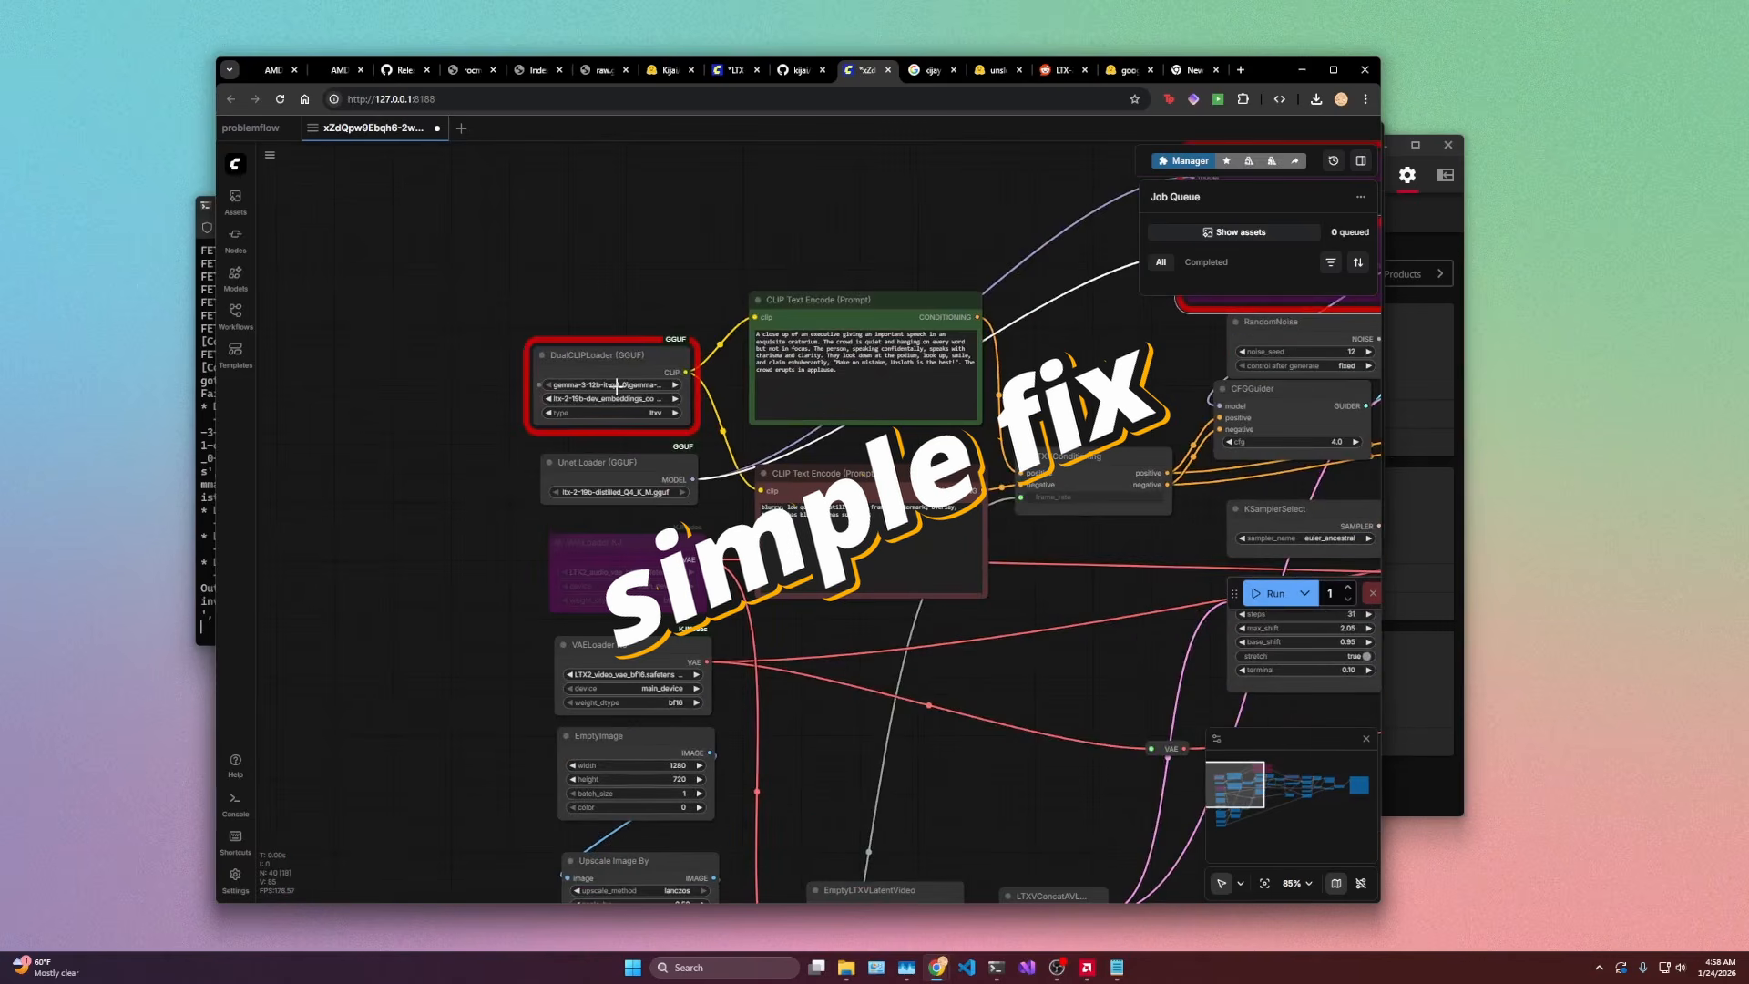
Step: Set the DualCLIPLoader's models to gemma-3-12b-it-q4_0\gemma-3-12b-it-q4_0.gguf and ltx-2-19b-embeddings_connector_distill_bf16.safetensors
click(618, 385)
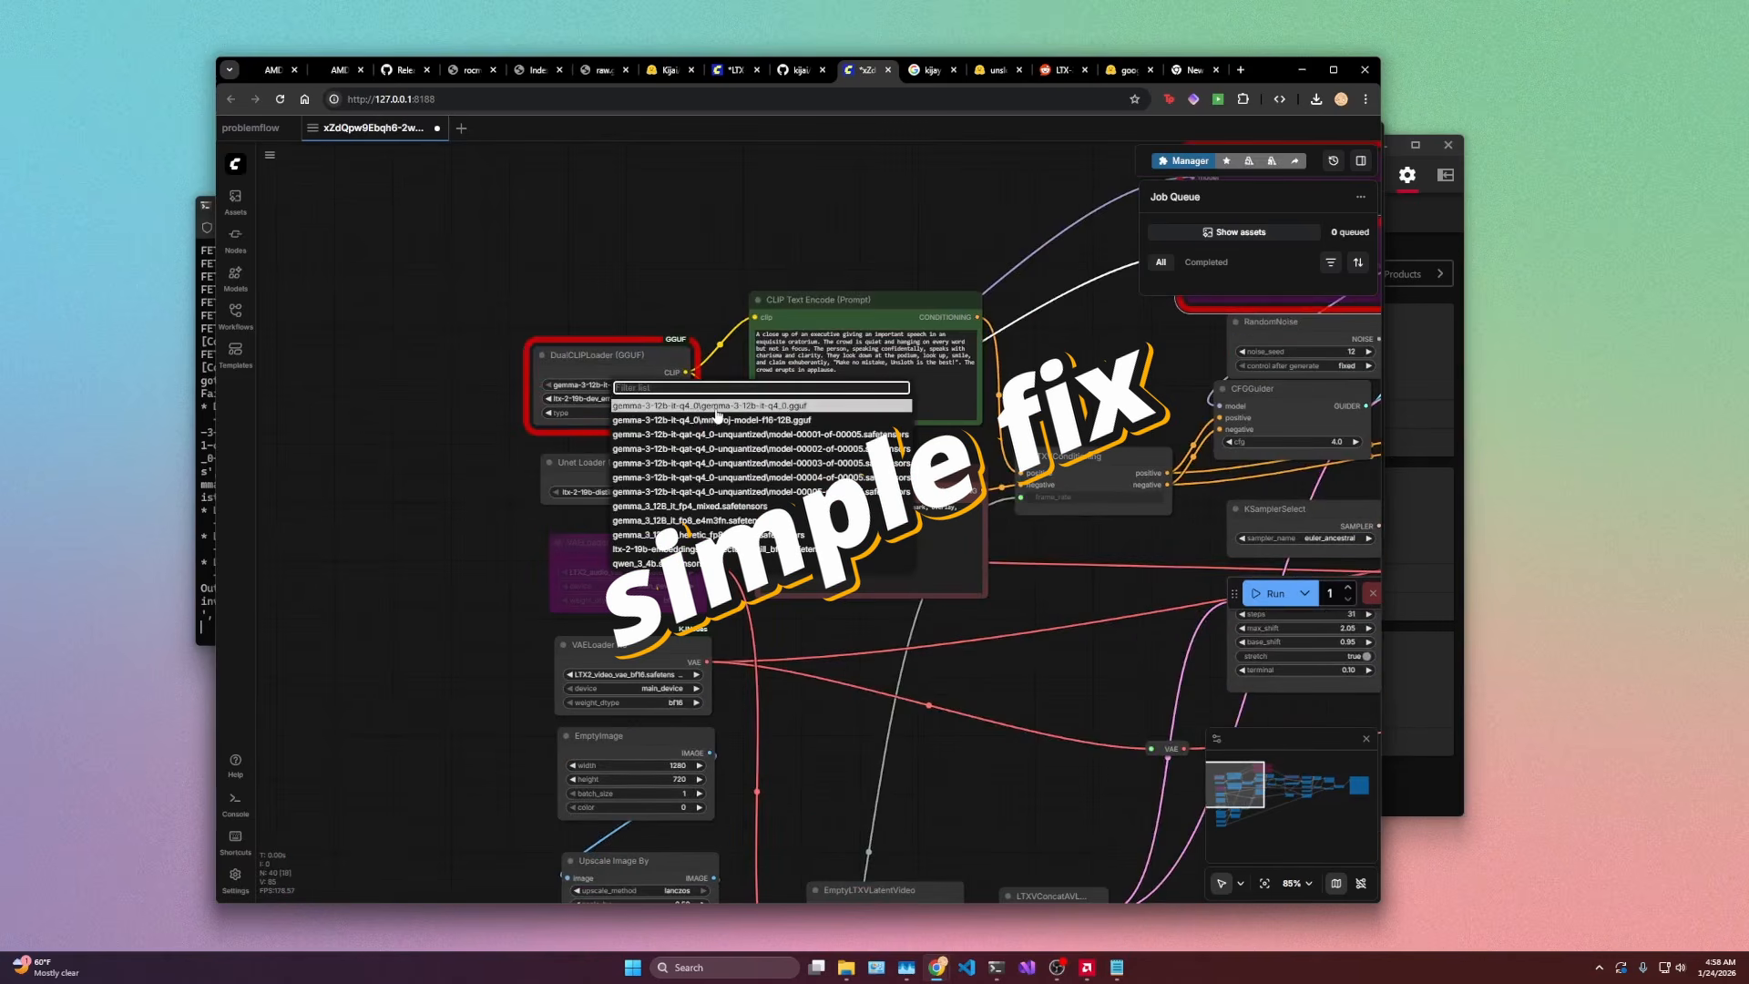
click(717, 407)
click(636, 399)
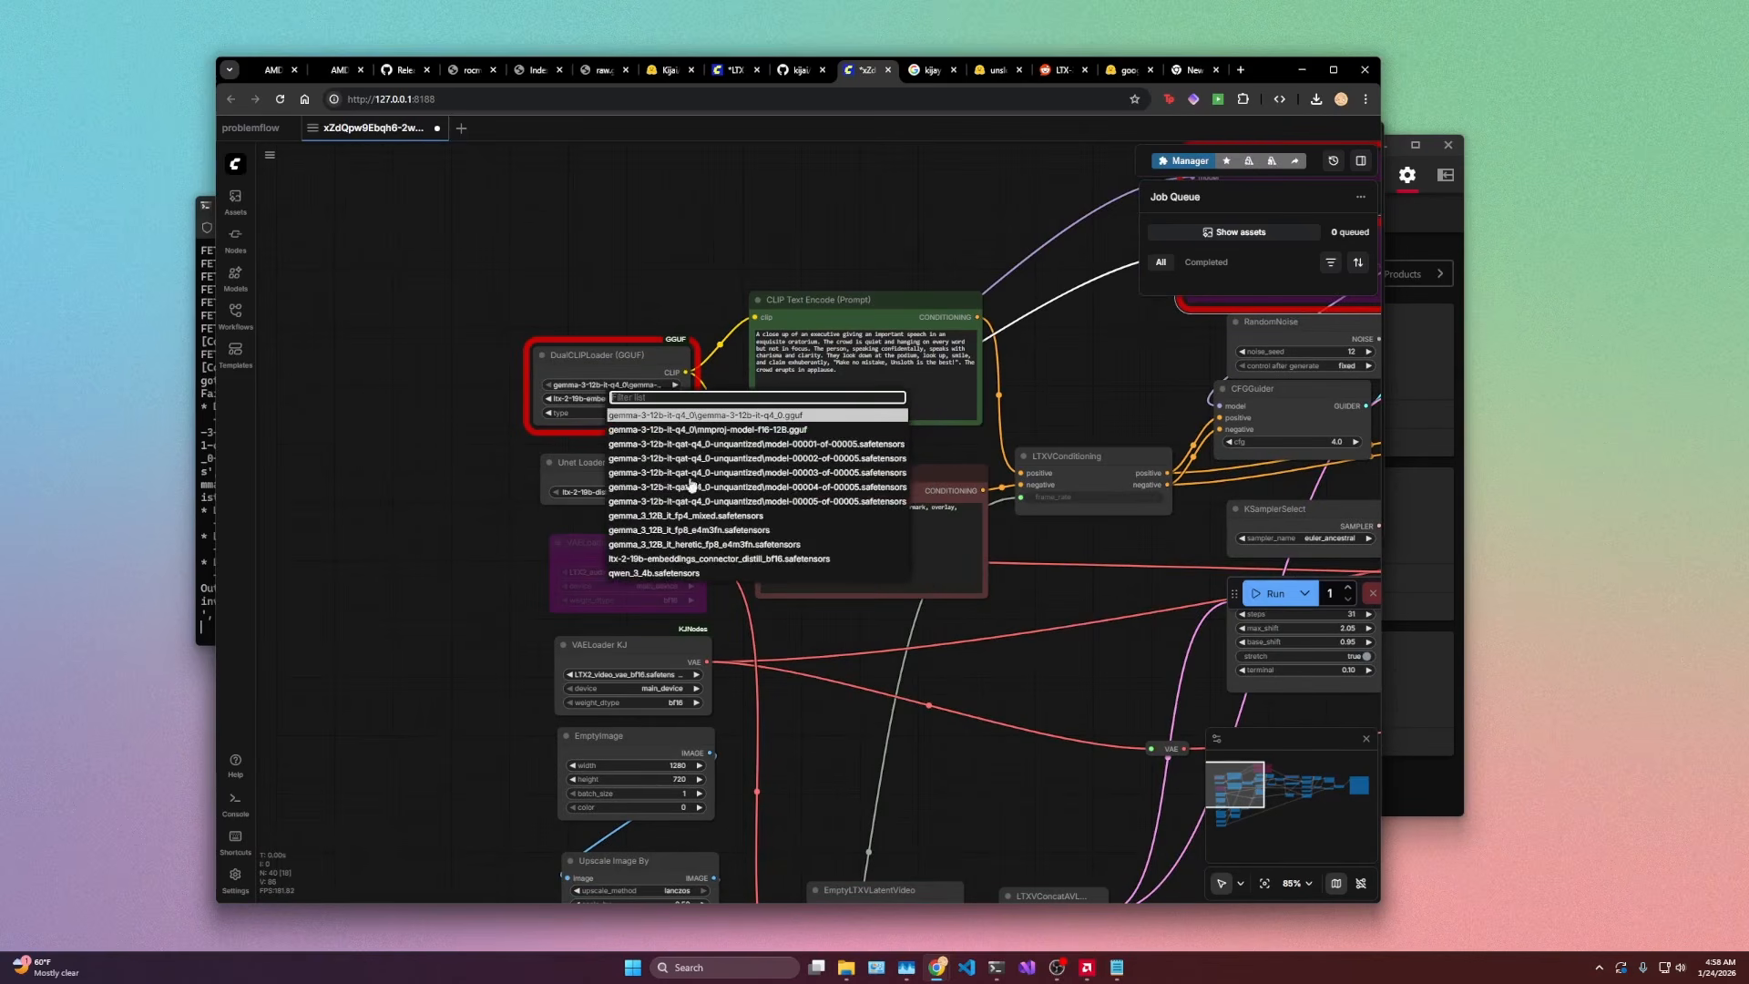
click(752, 564)
scroll(1243, 559, down, 1)
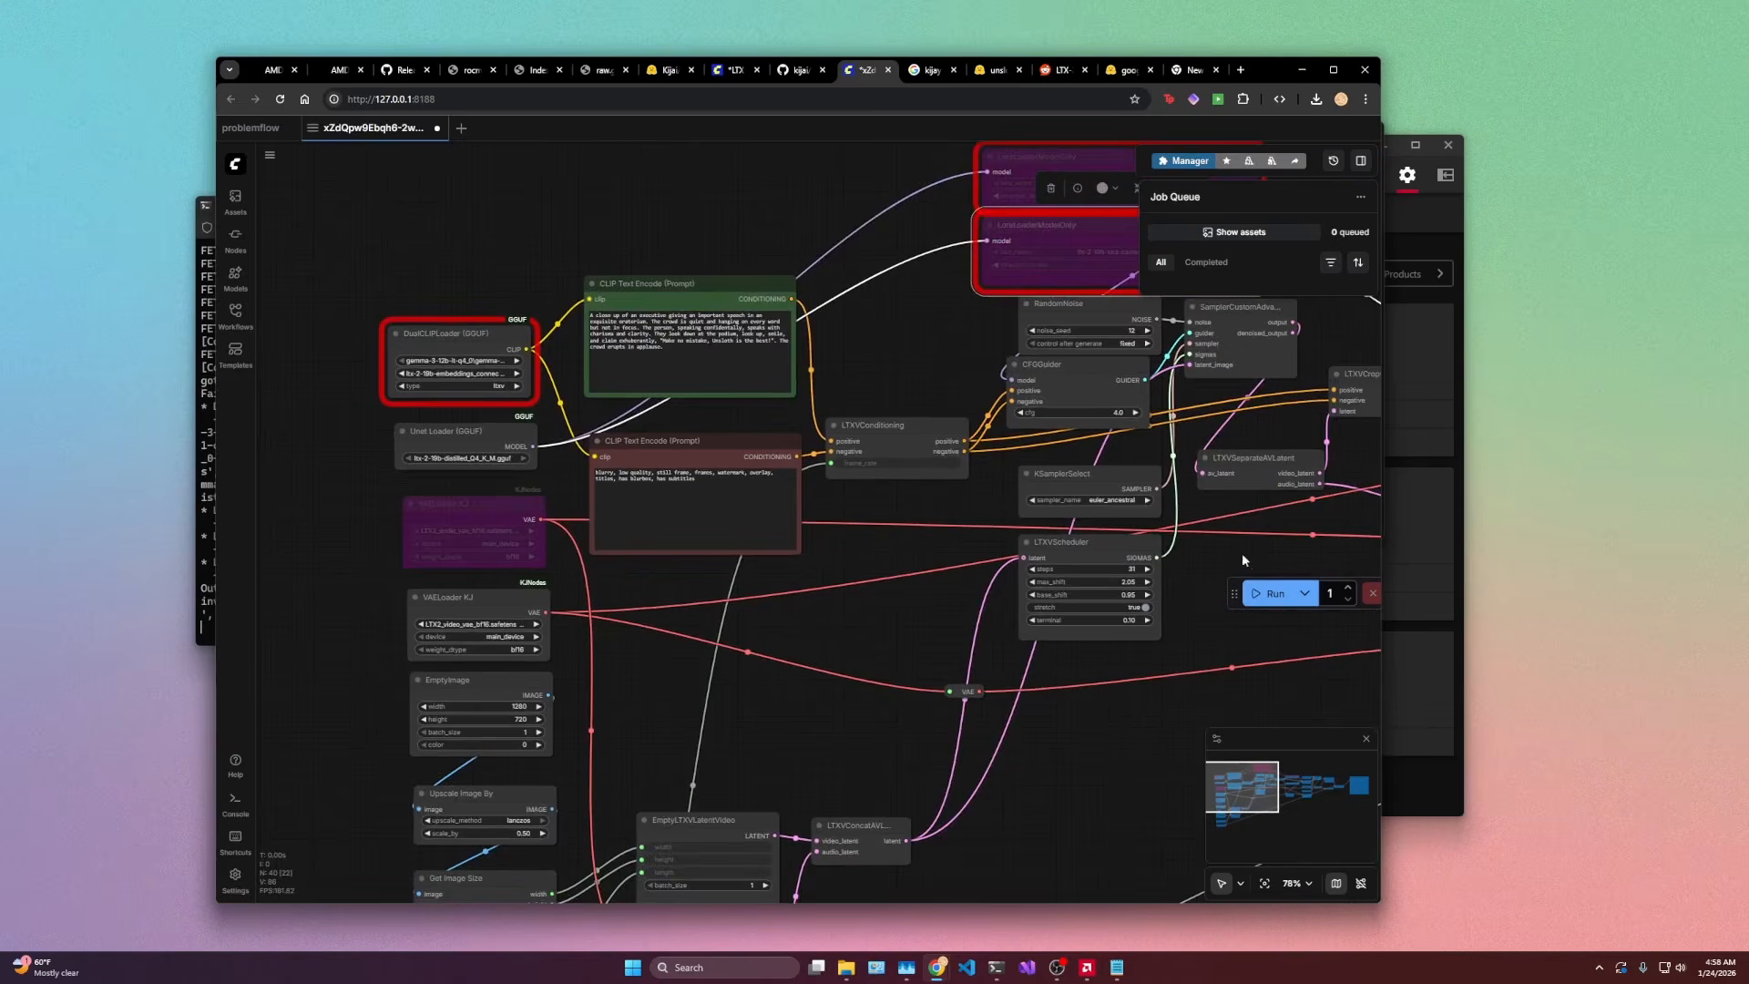
Step: Try to run the workflow, dismiss the error, and re-enable the bypassed audio VAELoader KJ node
click(1267, 601)
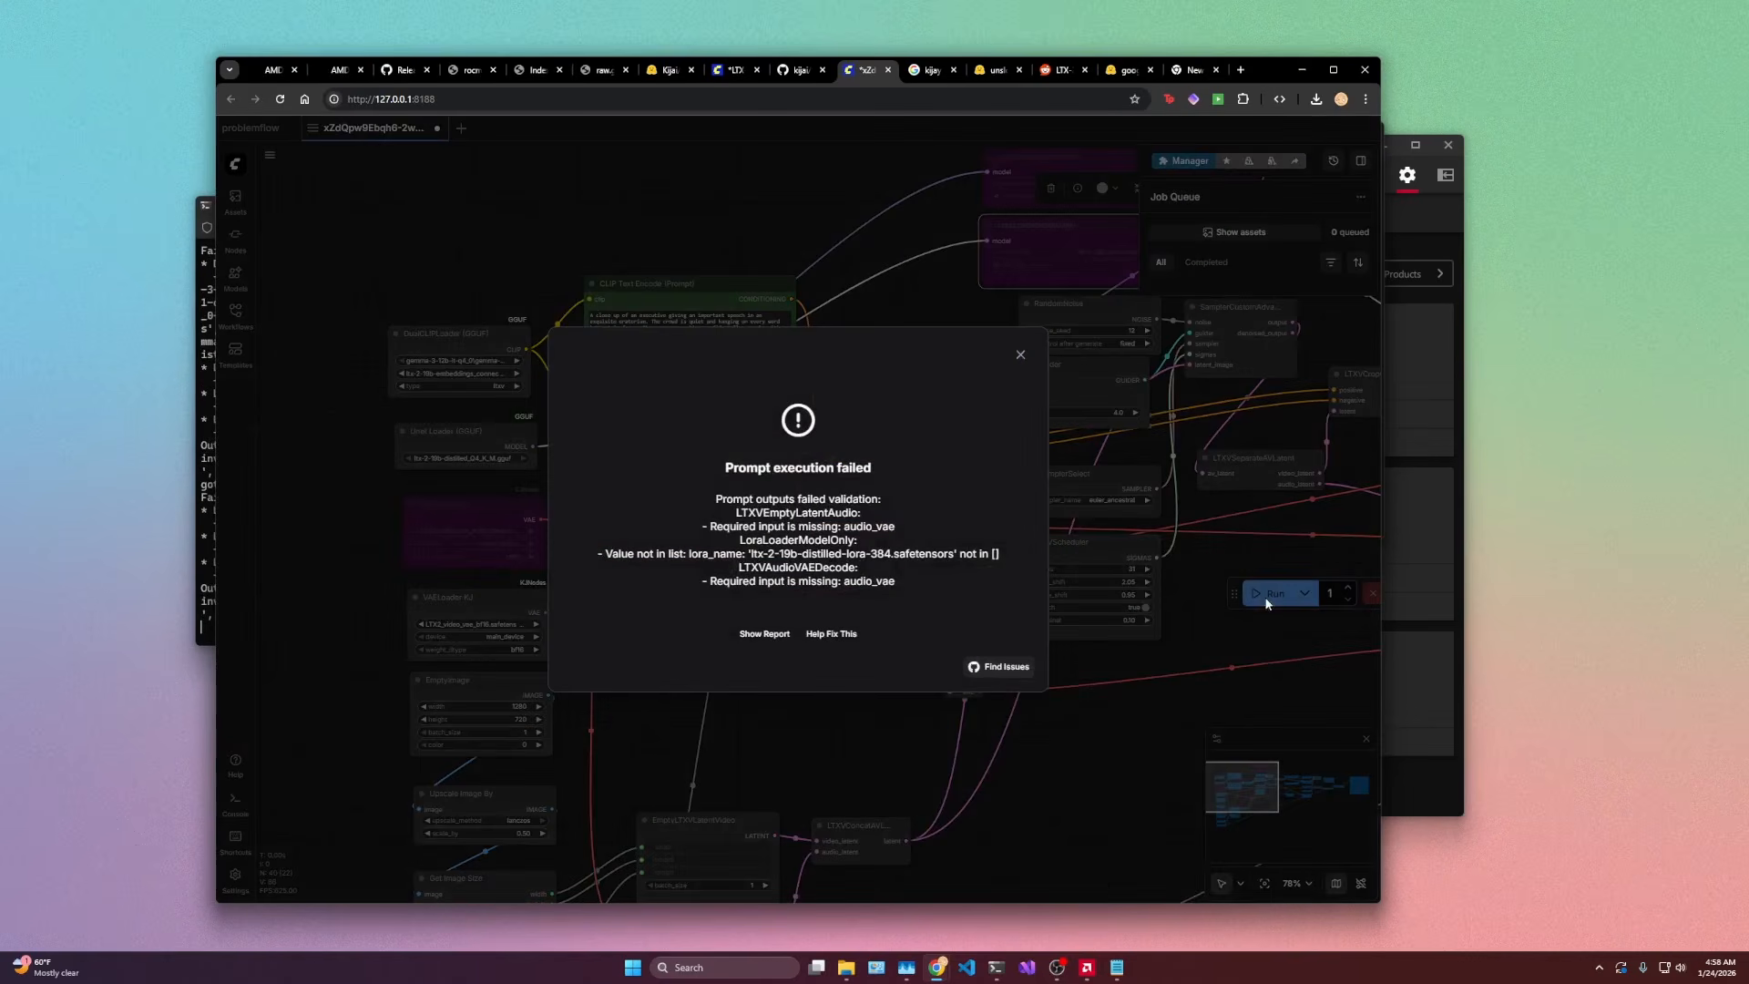
click(1020, 355)
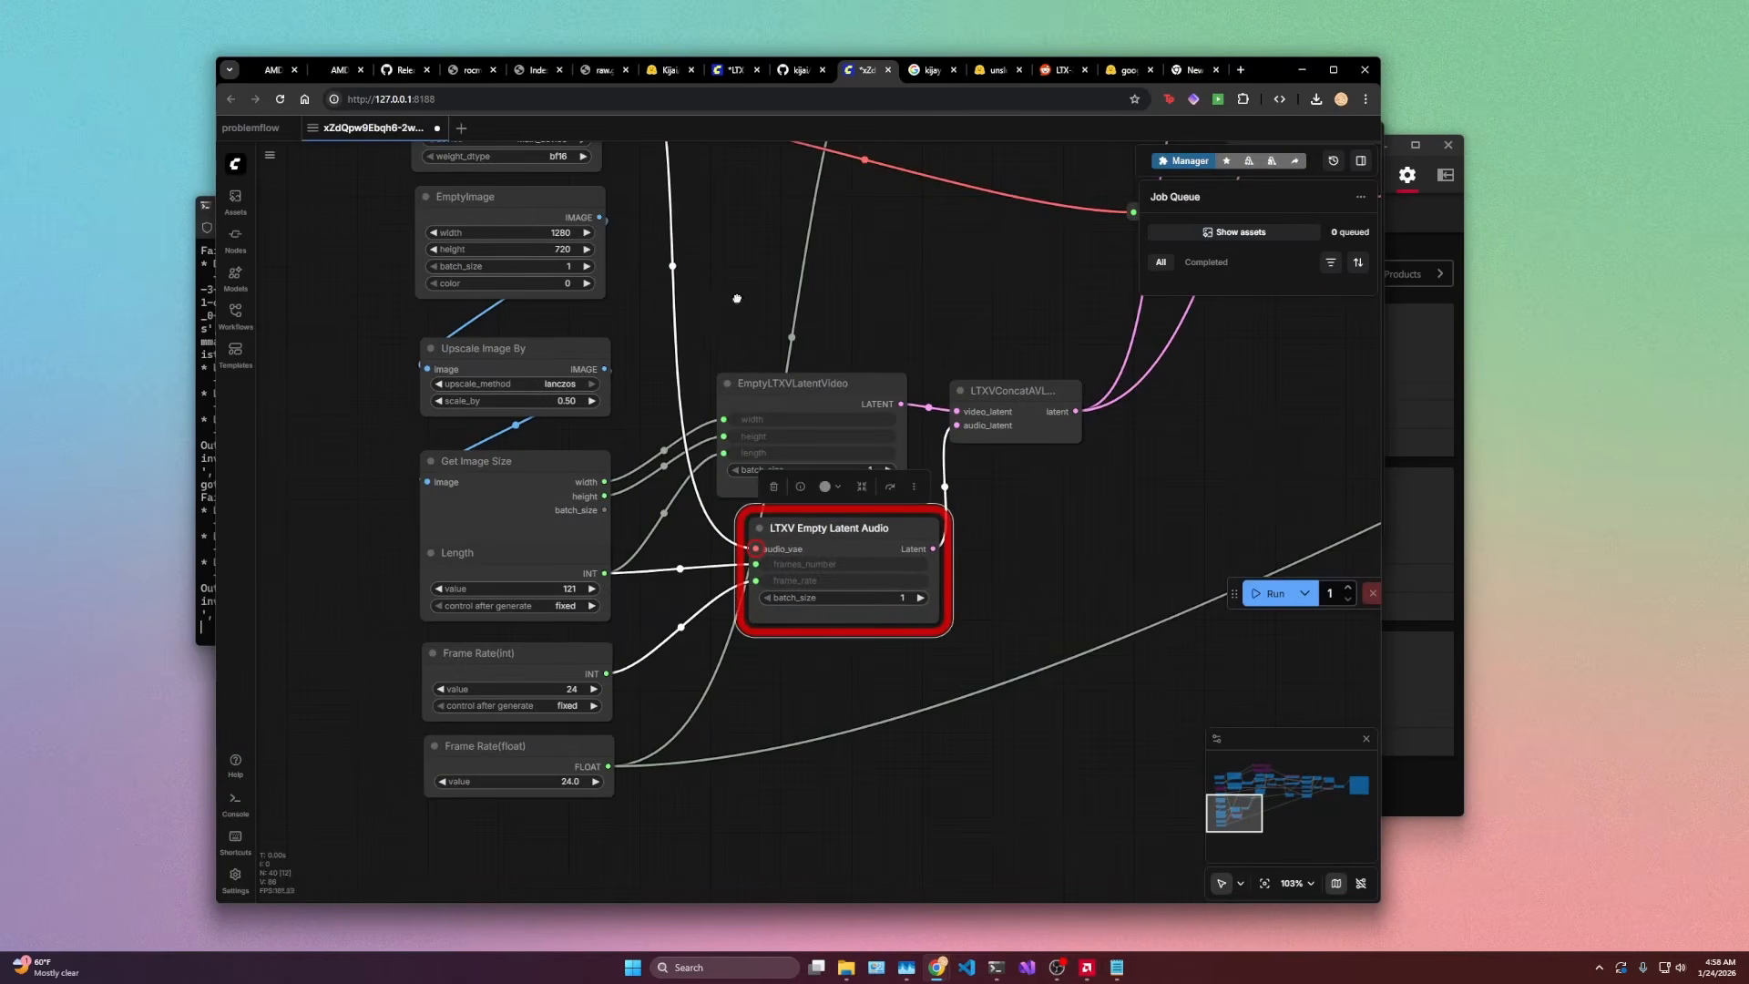
drag(737, 299, 806, 473)
click(714, 357)
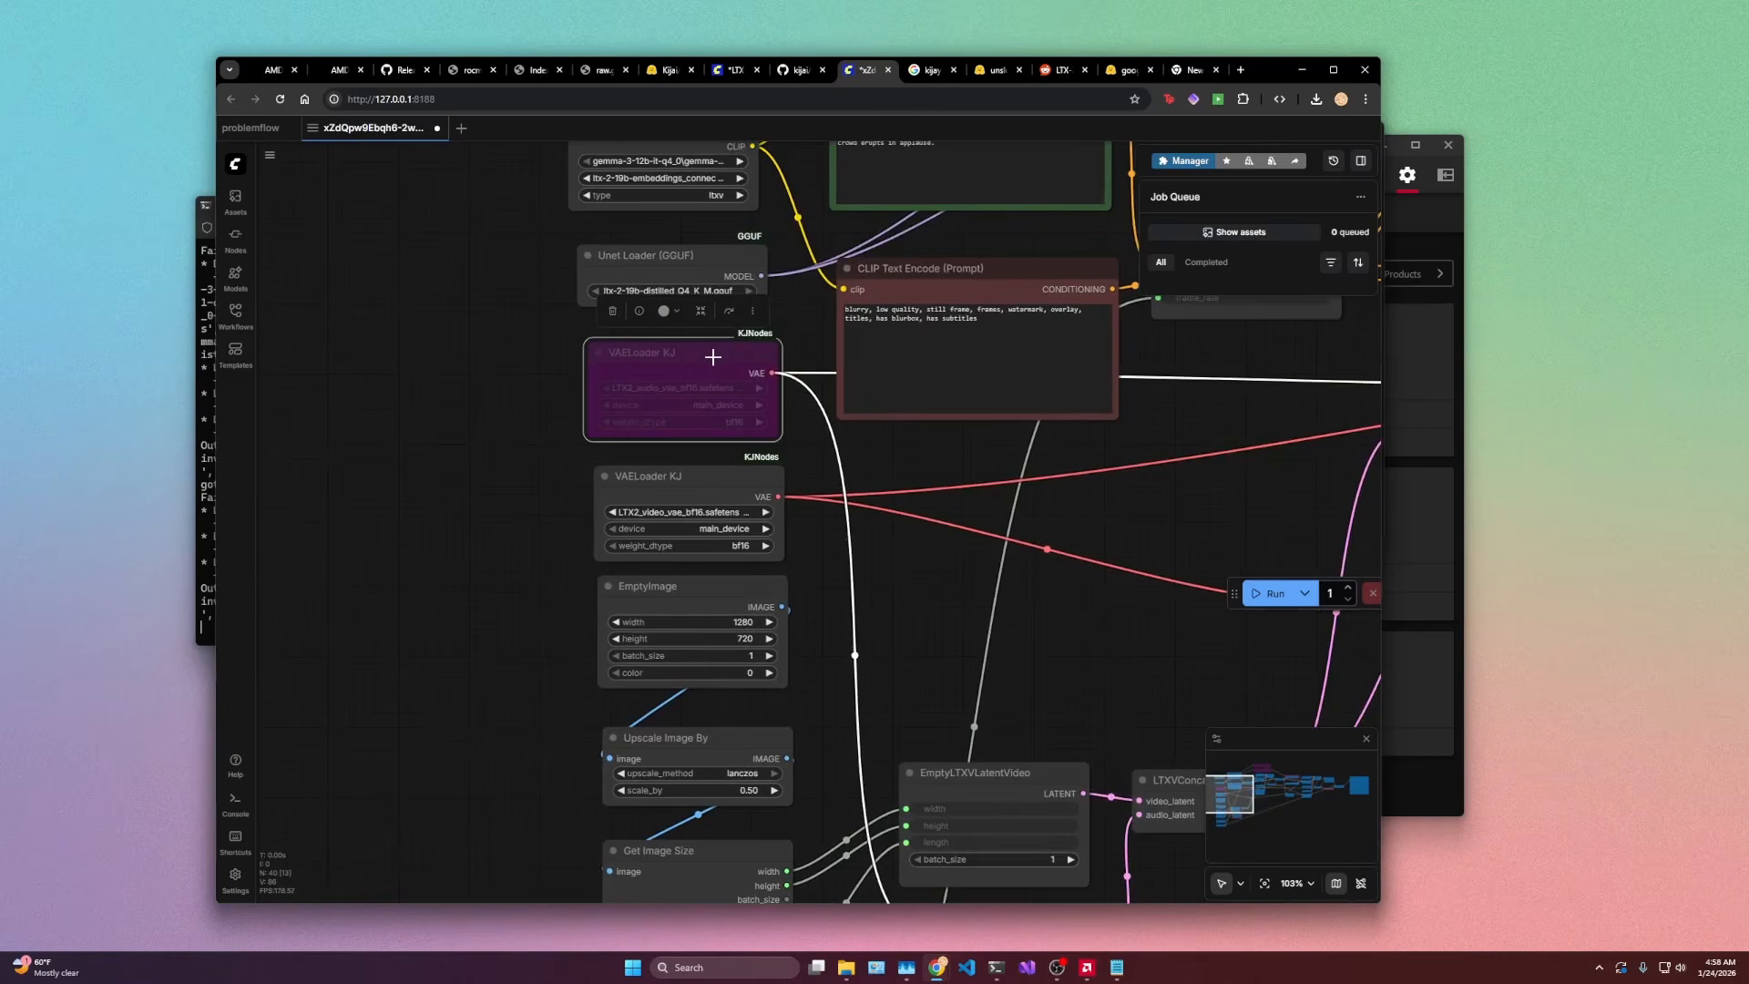
key(ctrl+b)
Step: Try to run the workflow again and examine which node is reported in the validation error before dismissing it
key(ctrl+Return)
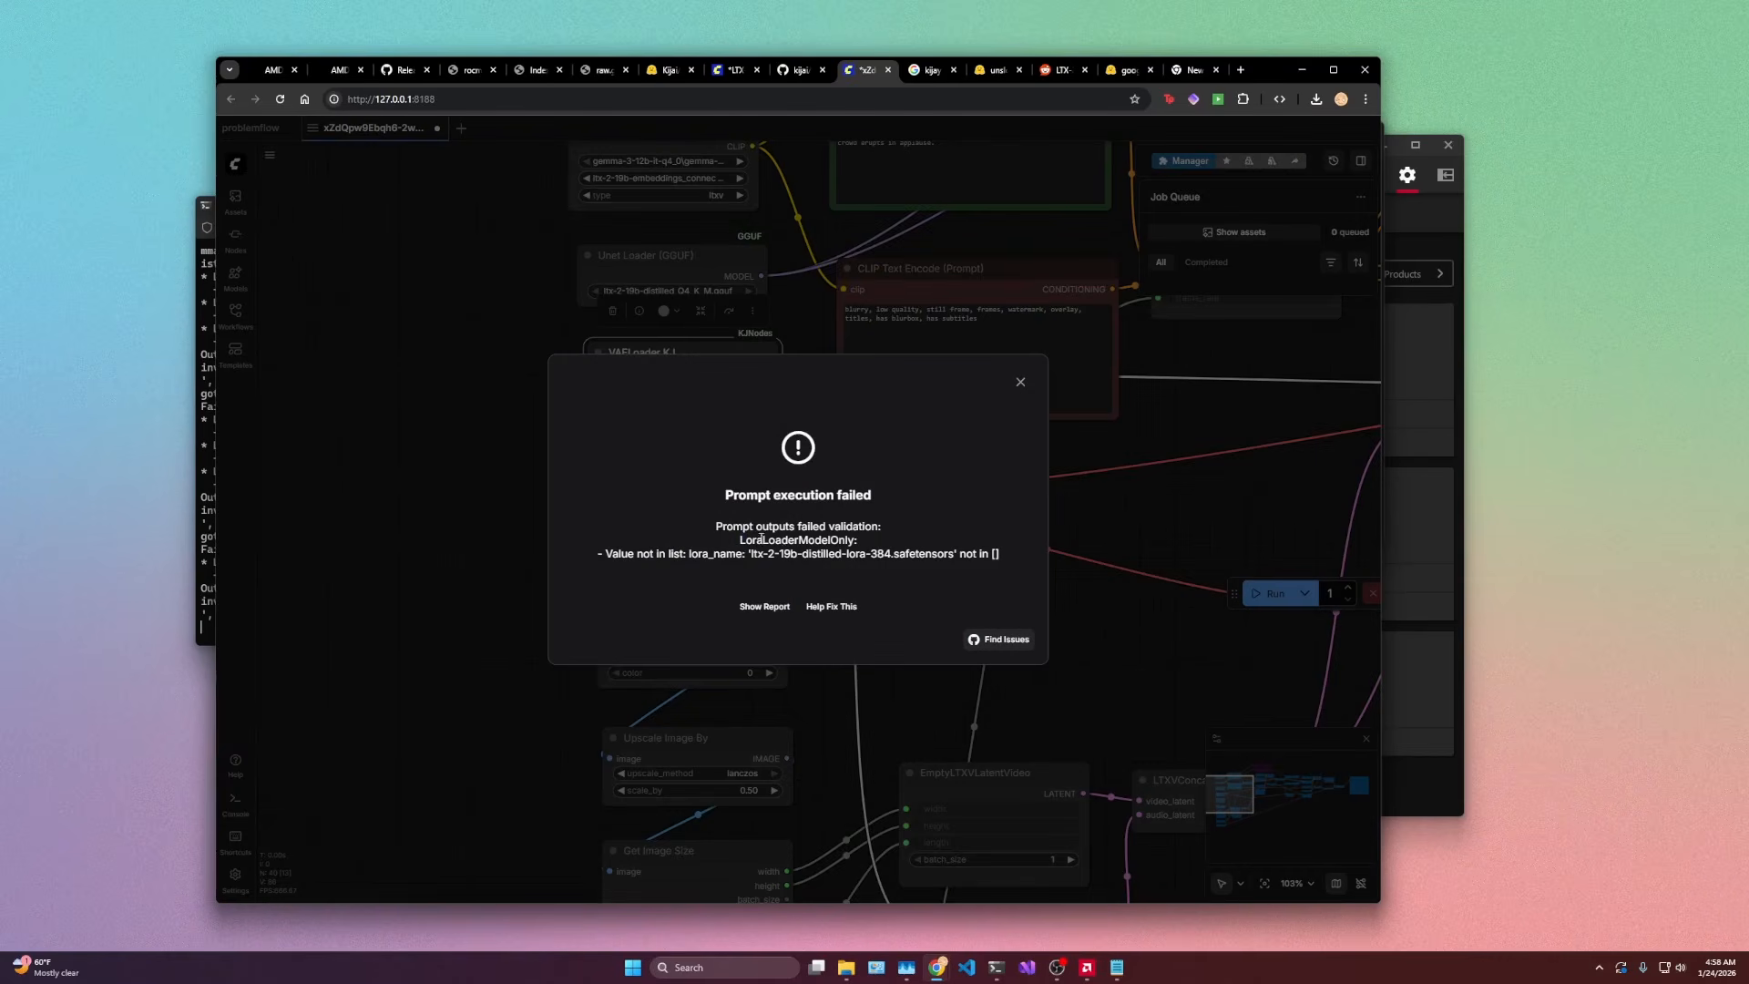
drag(760, 539, 1000, 556)
click(885, 547)
click(1021, 382)
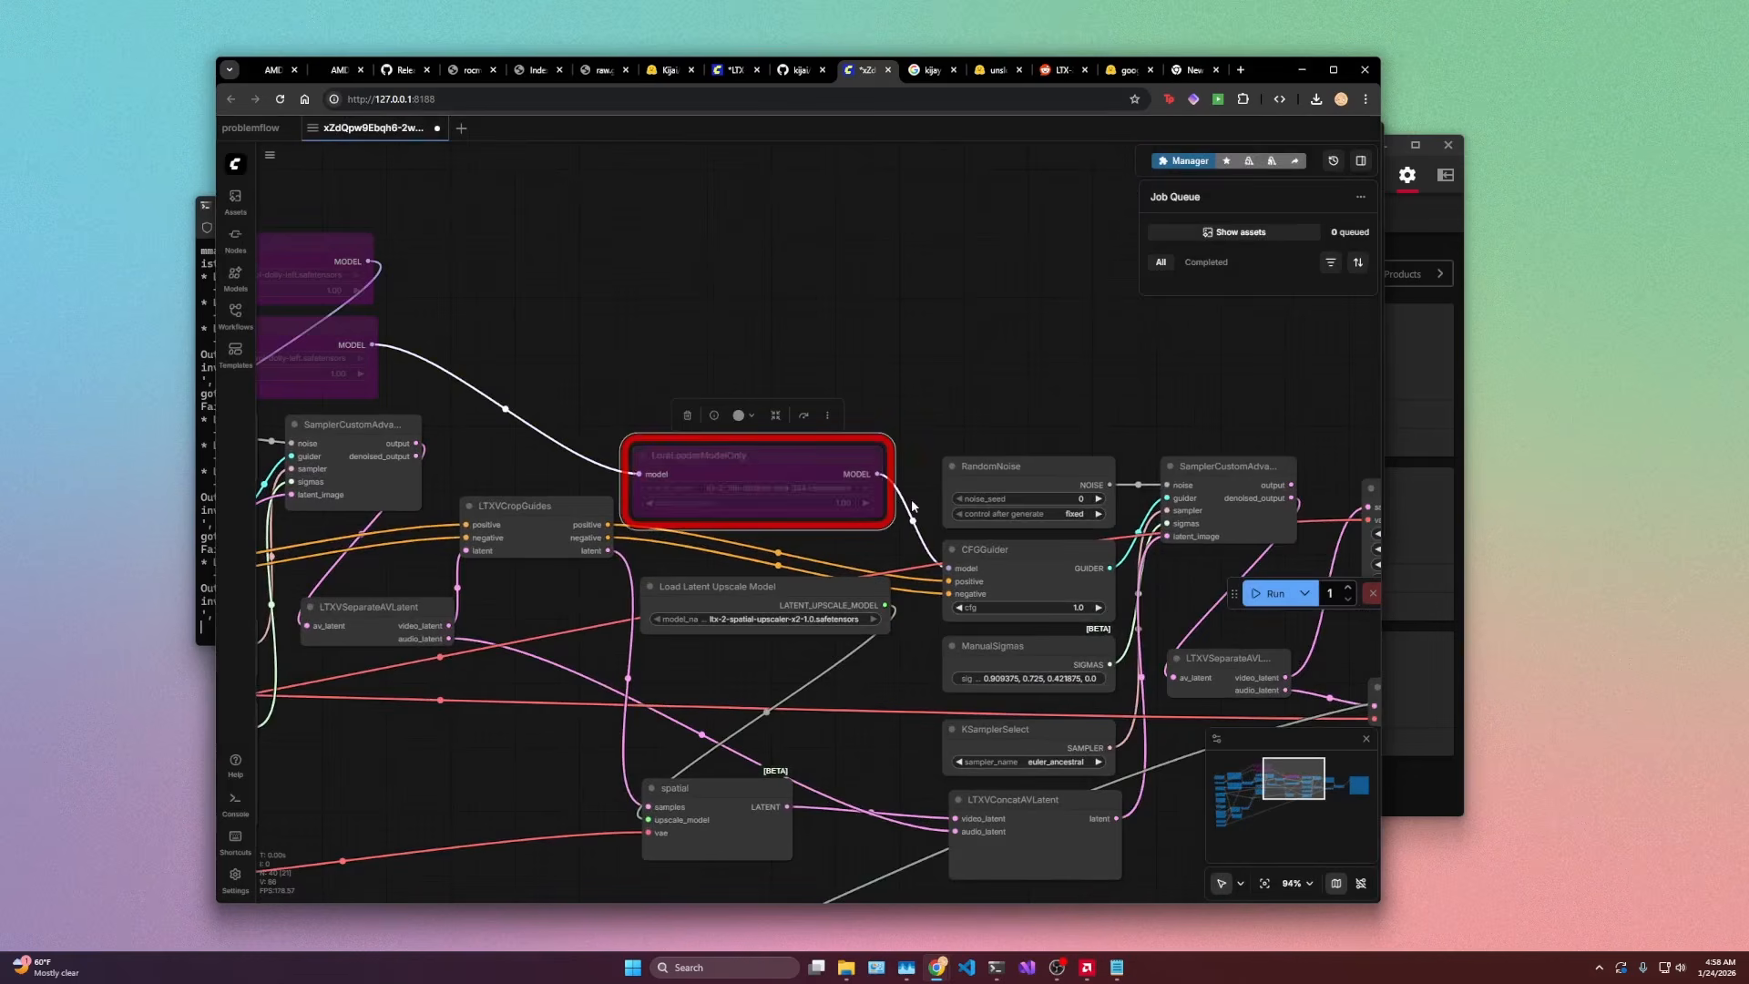
Step: Bypass the remaining LoraLoaderModelOnly node with the distilled LoRA and queue the workflow
scroll(912, 507, down, 3)
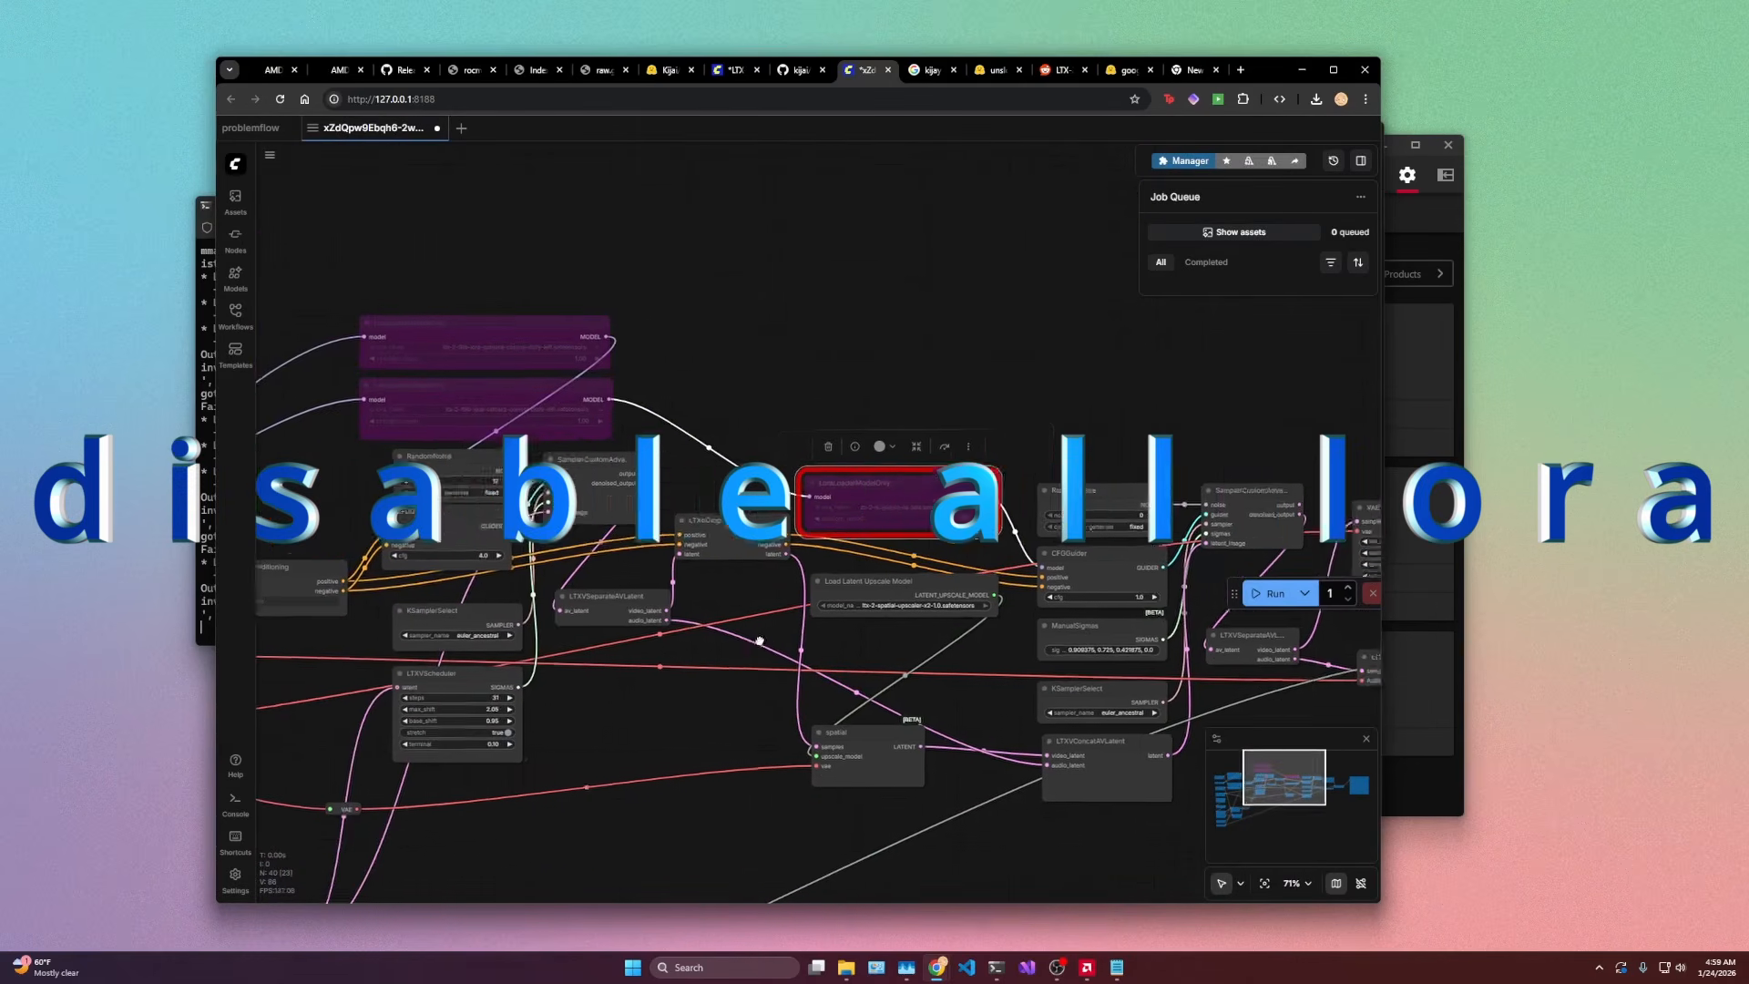
drag(289, 789, 755, 571)
key(ctrl+Return)
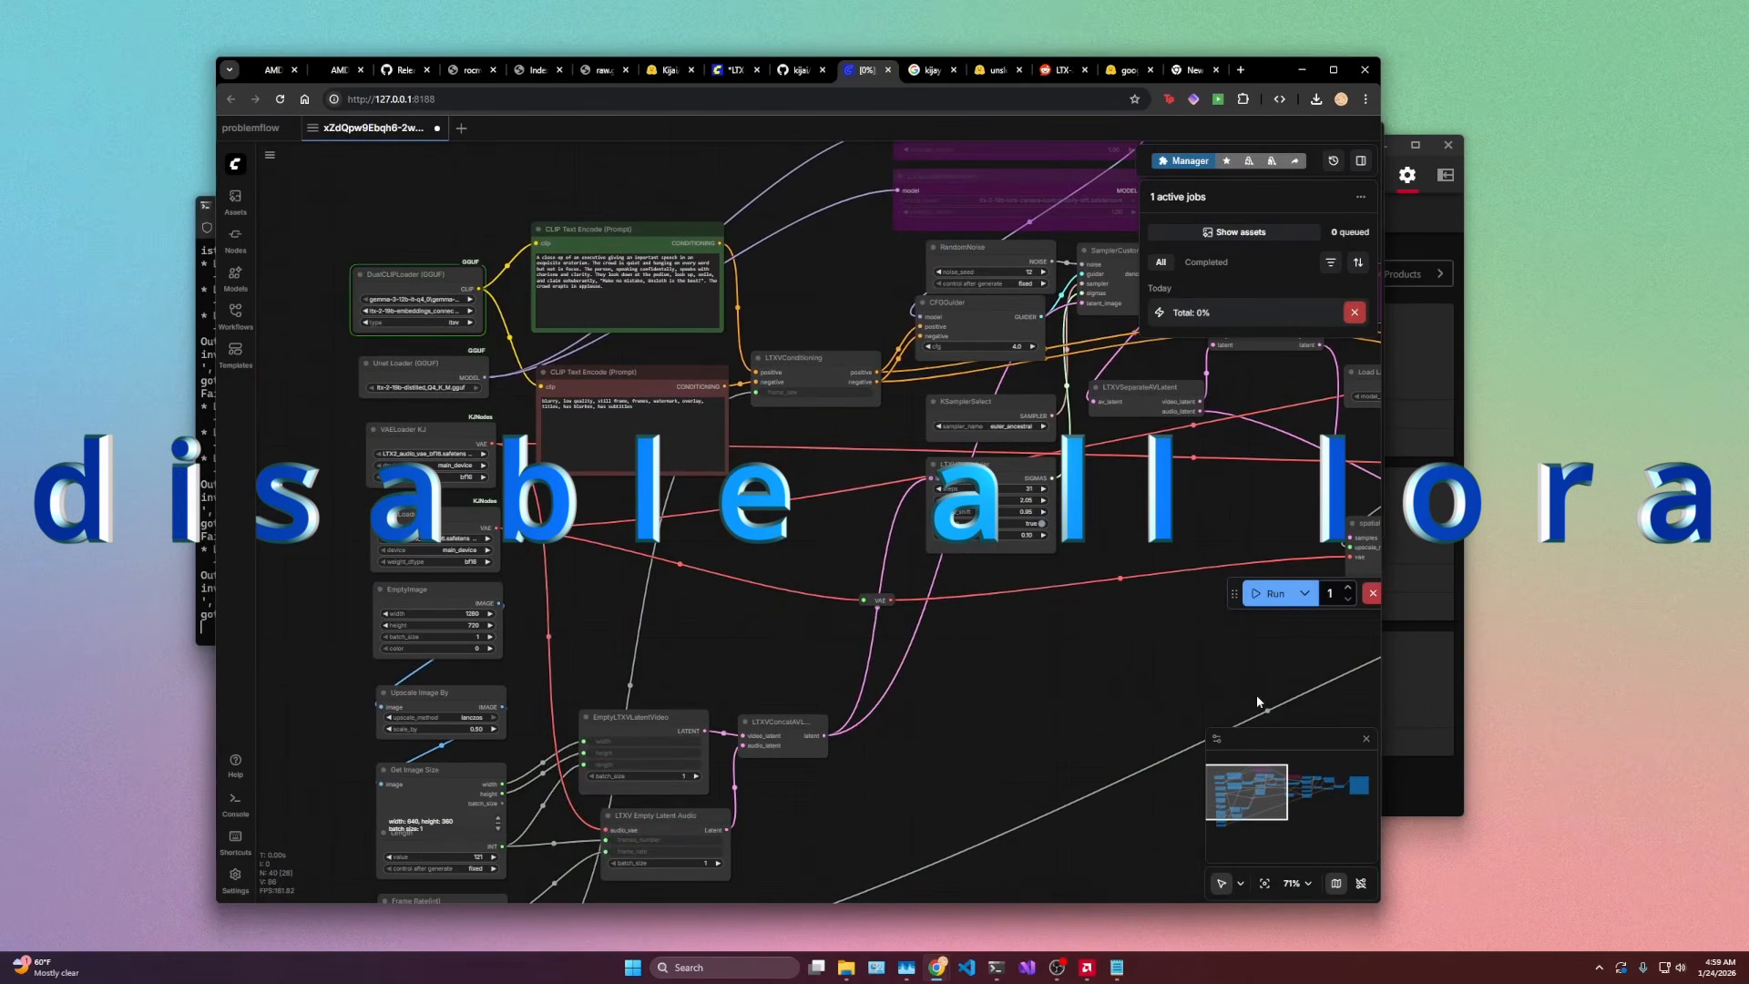
Step: Check the generation progress in the PowerShell console and the GPU performance graphs in Task Manager
key(alt+Tab)
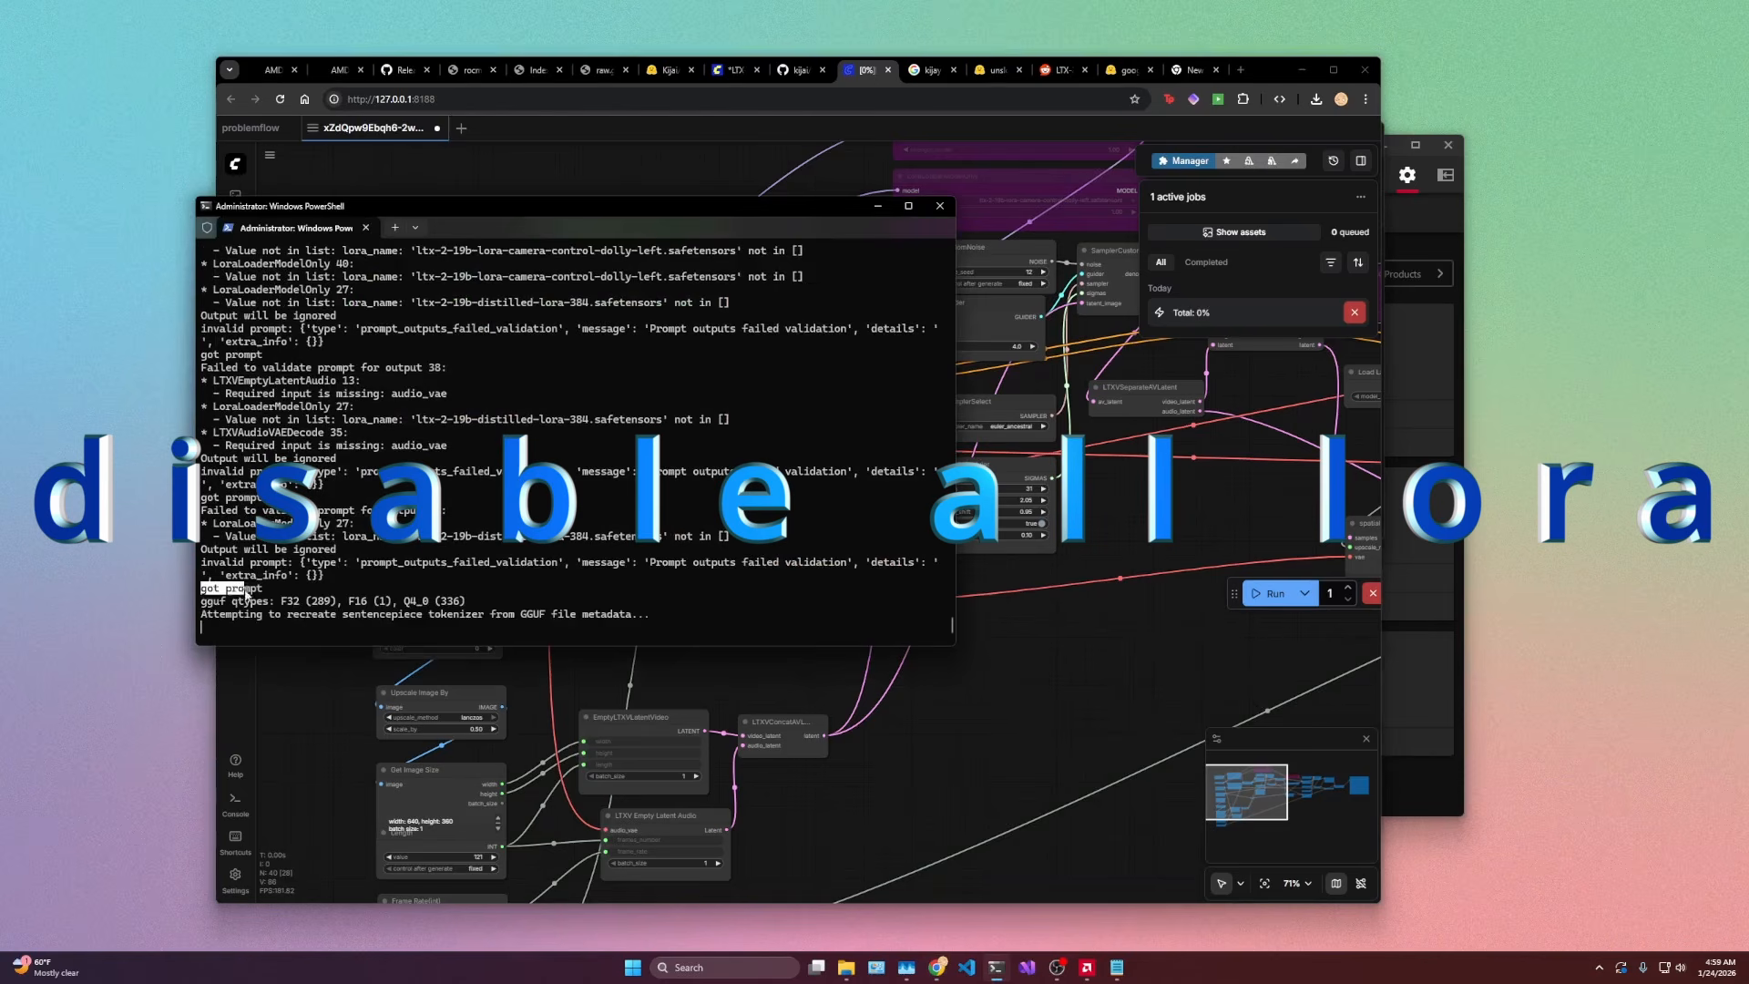
drag(221, 606, 210, 627)
click(340, 609)
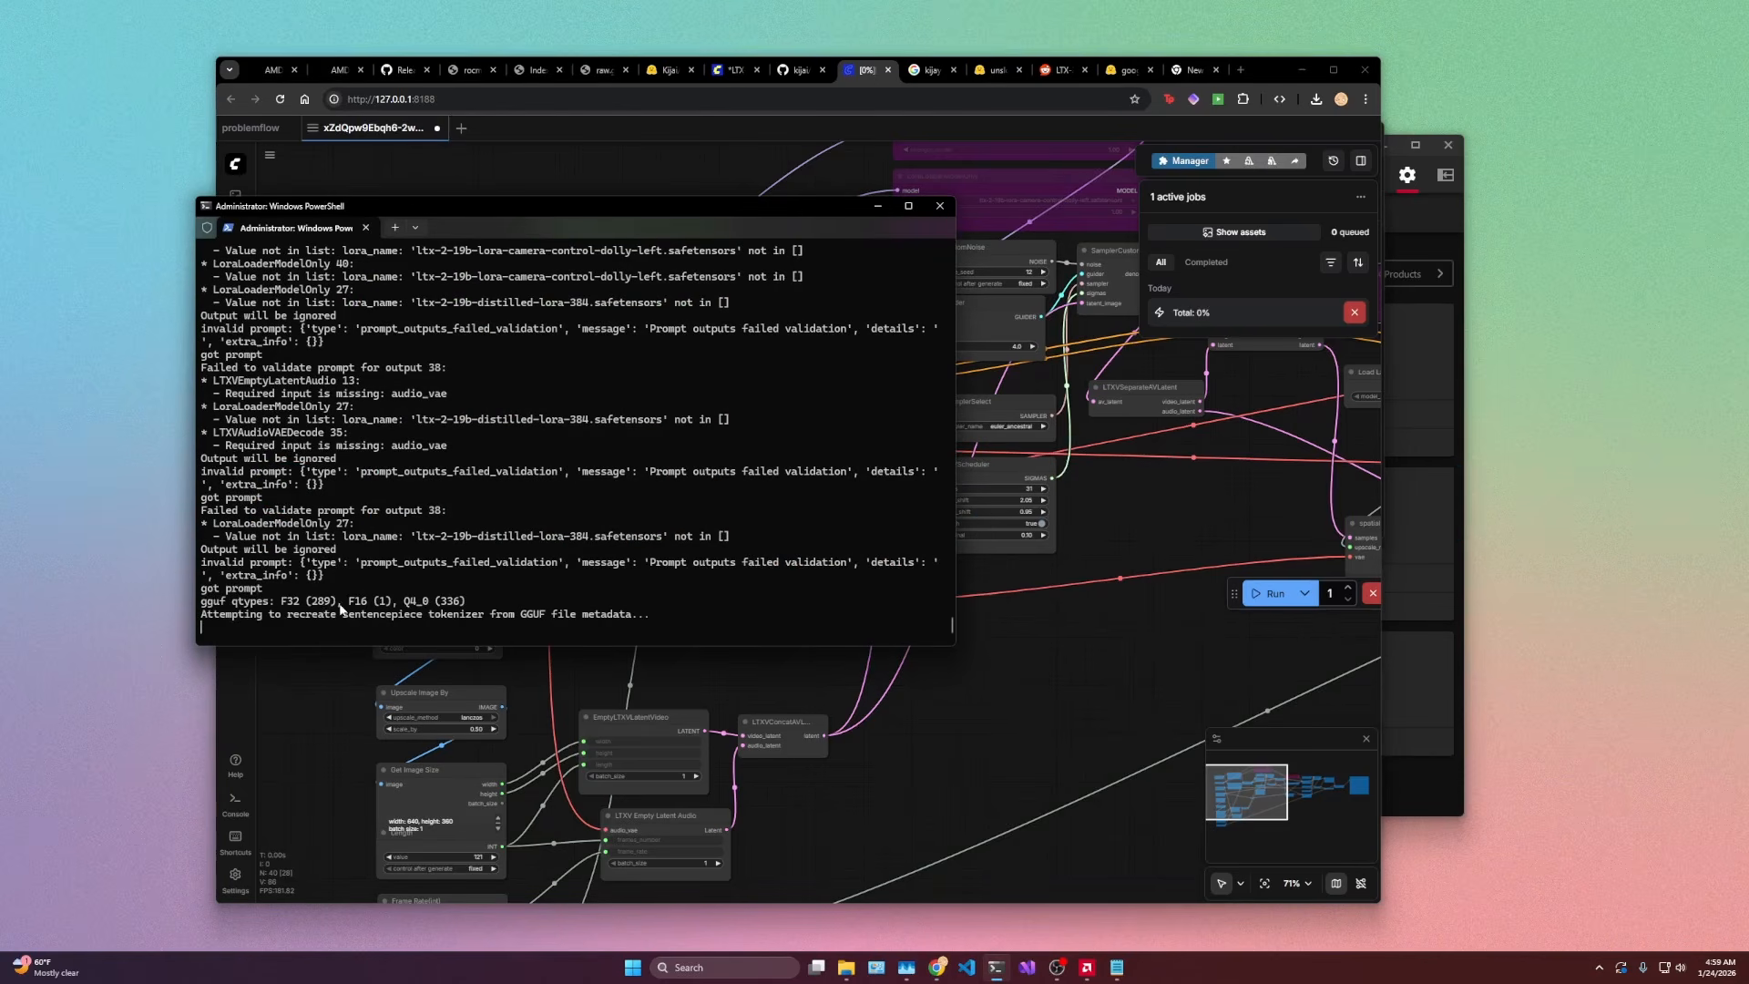
click(906, 967)
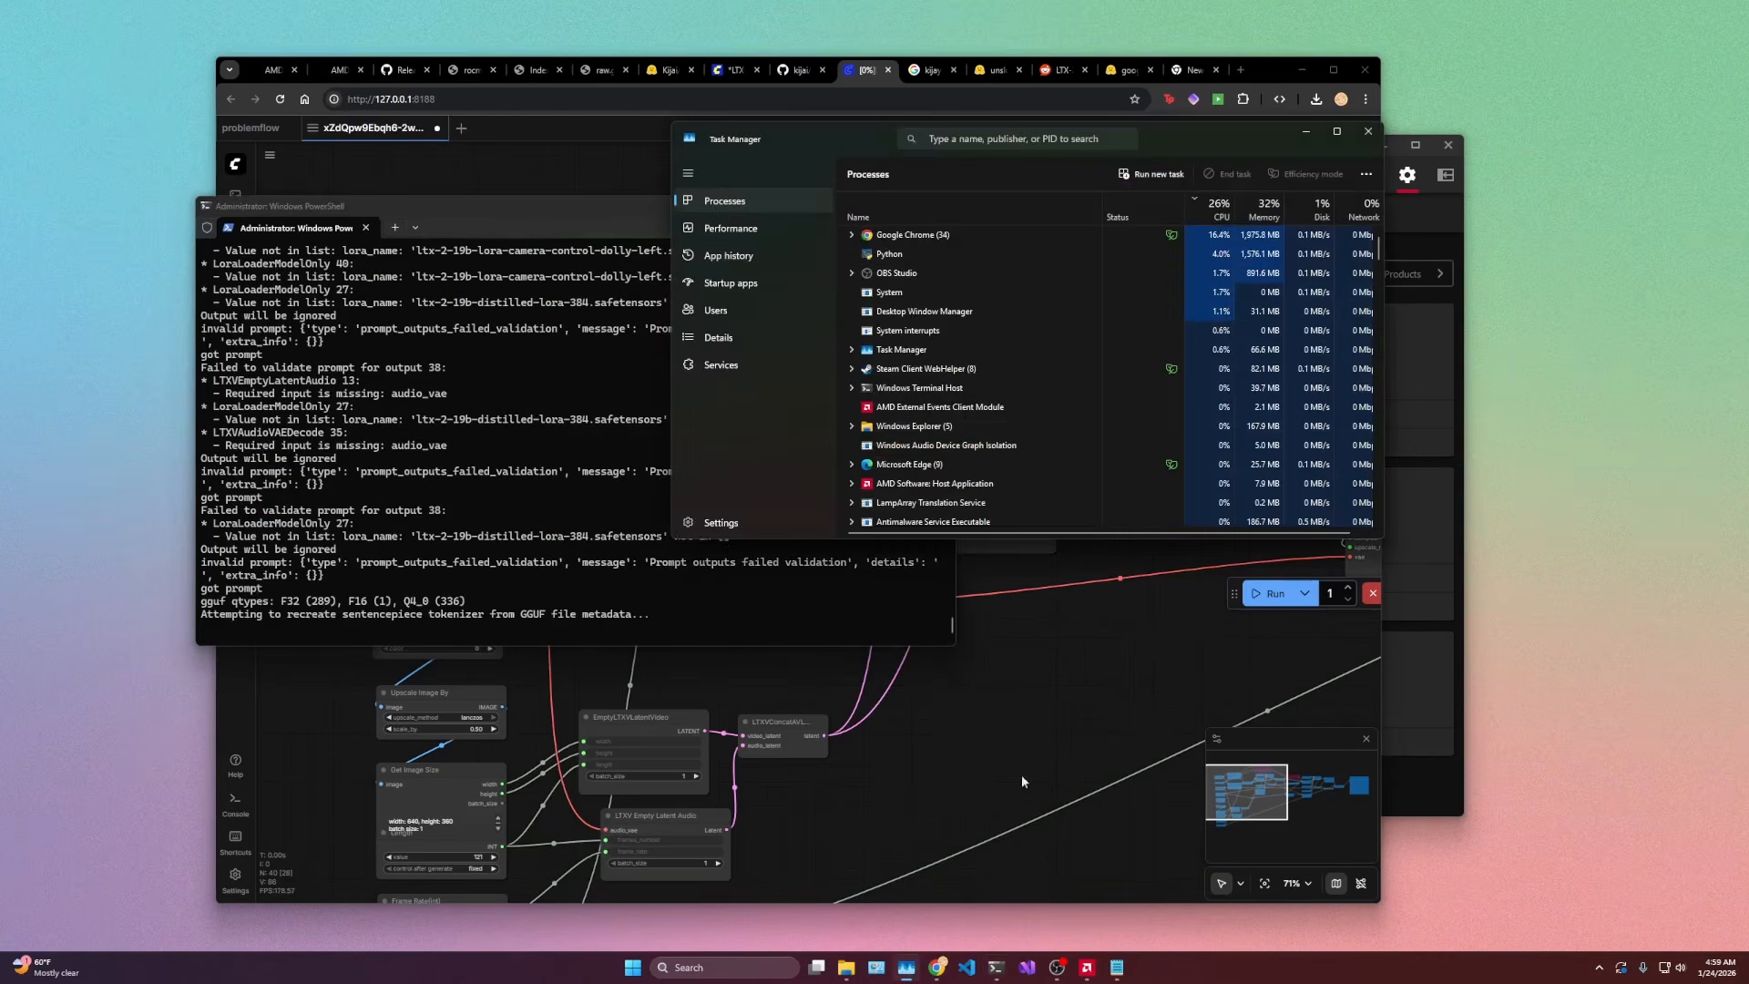
click(715, 230)
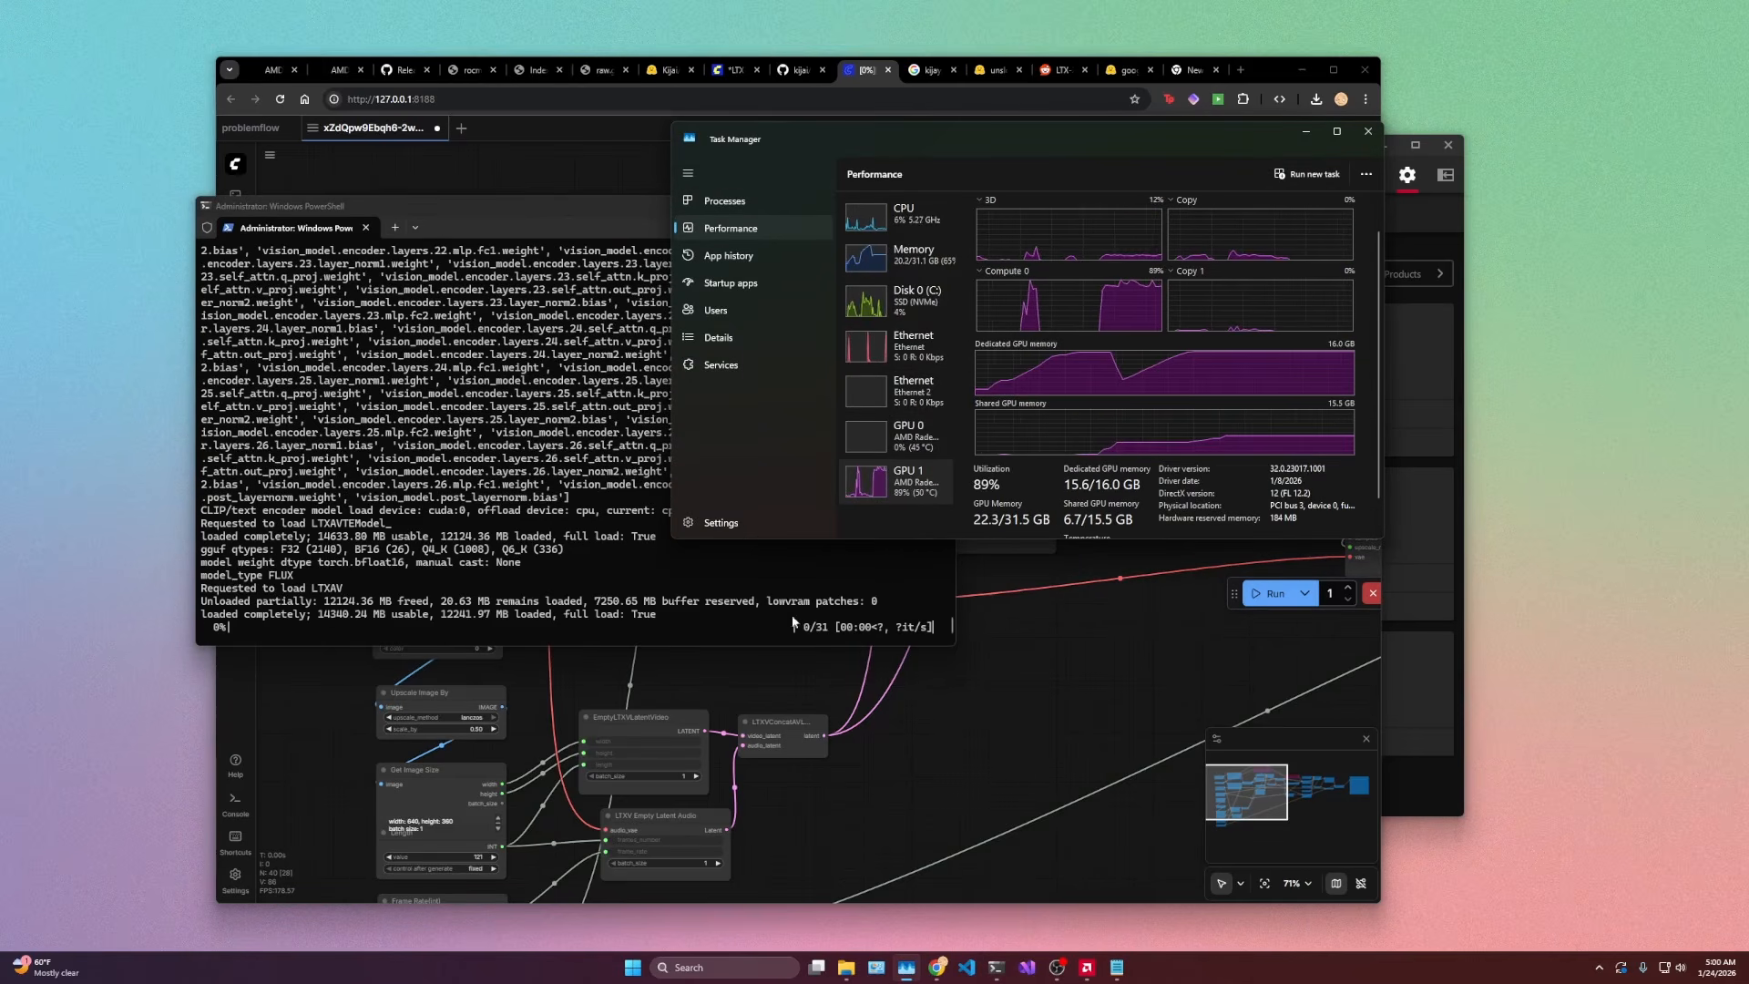
Step: Set the LTXVScheduler's steps to 8 in the ComfyUI workflow
click(1009, 653)
scroll(754, 515, up, 1)
drag(755, 516, 496, 654)
scroll(790, 620, up, 5)
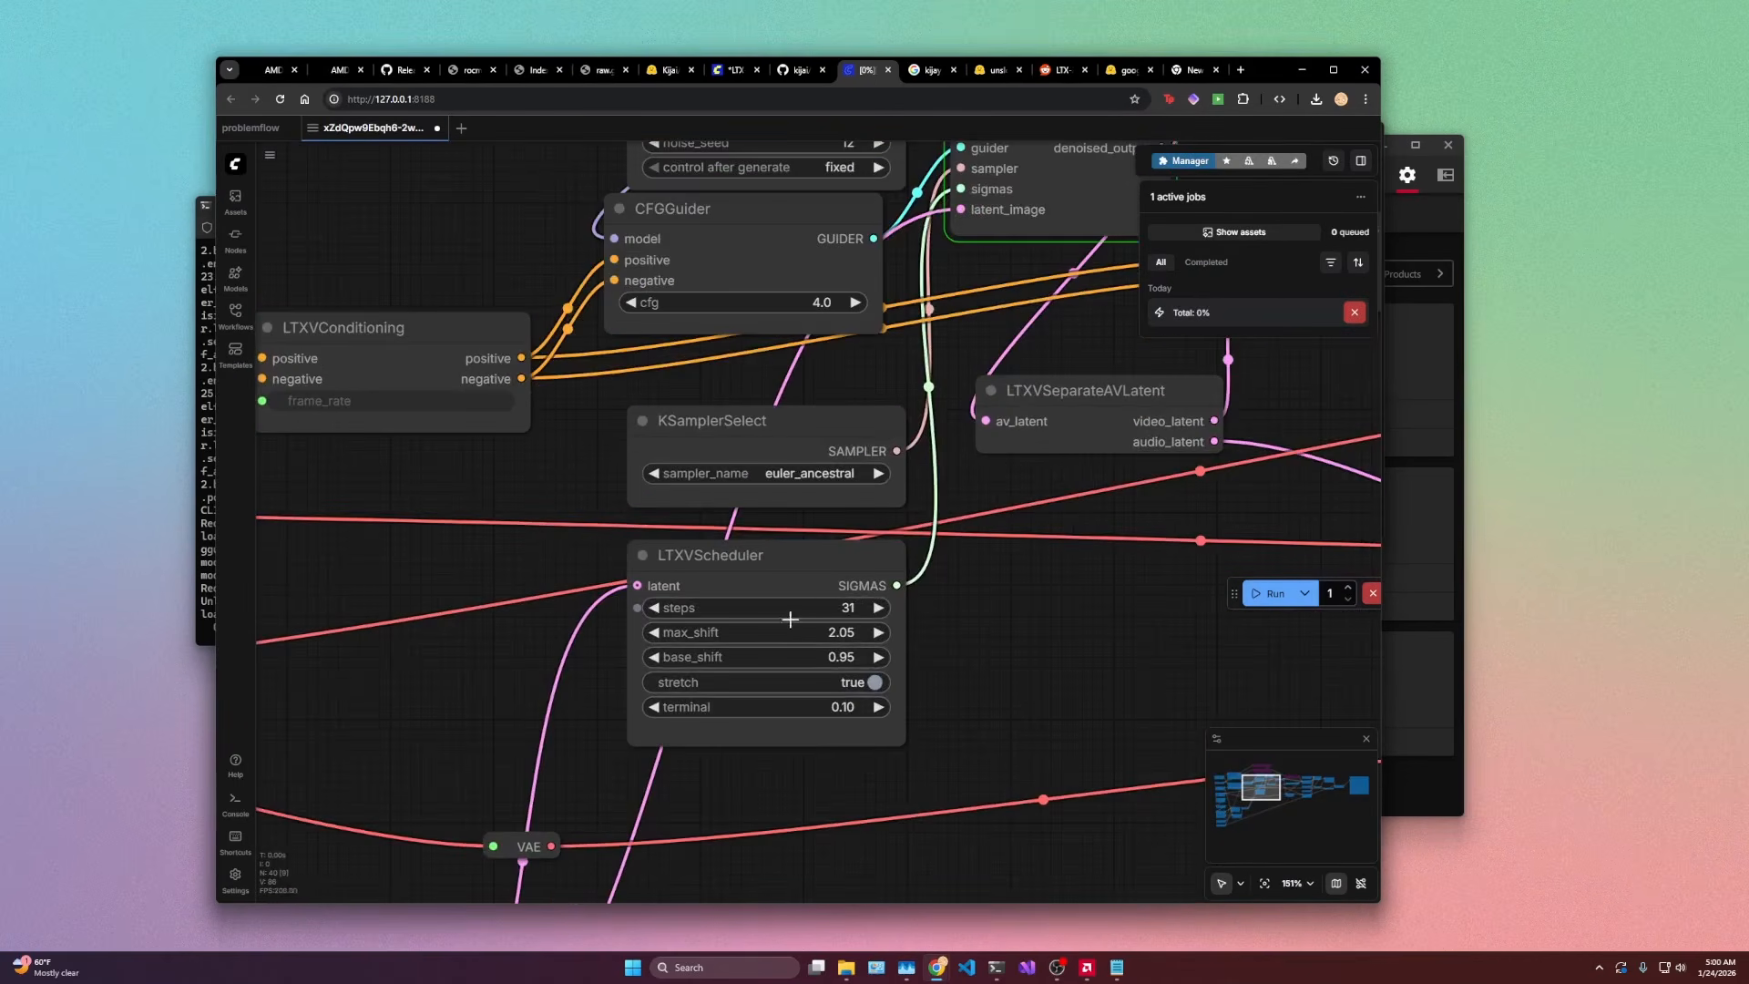
click(830, 608)
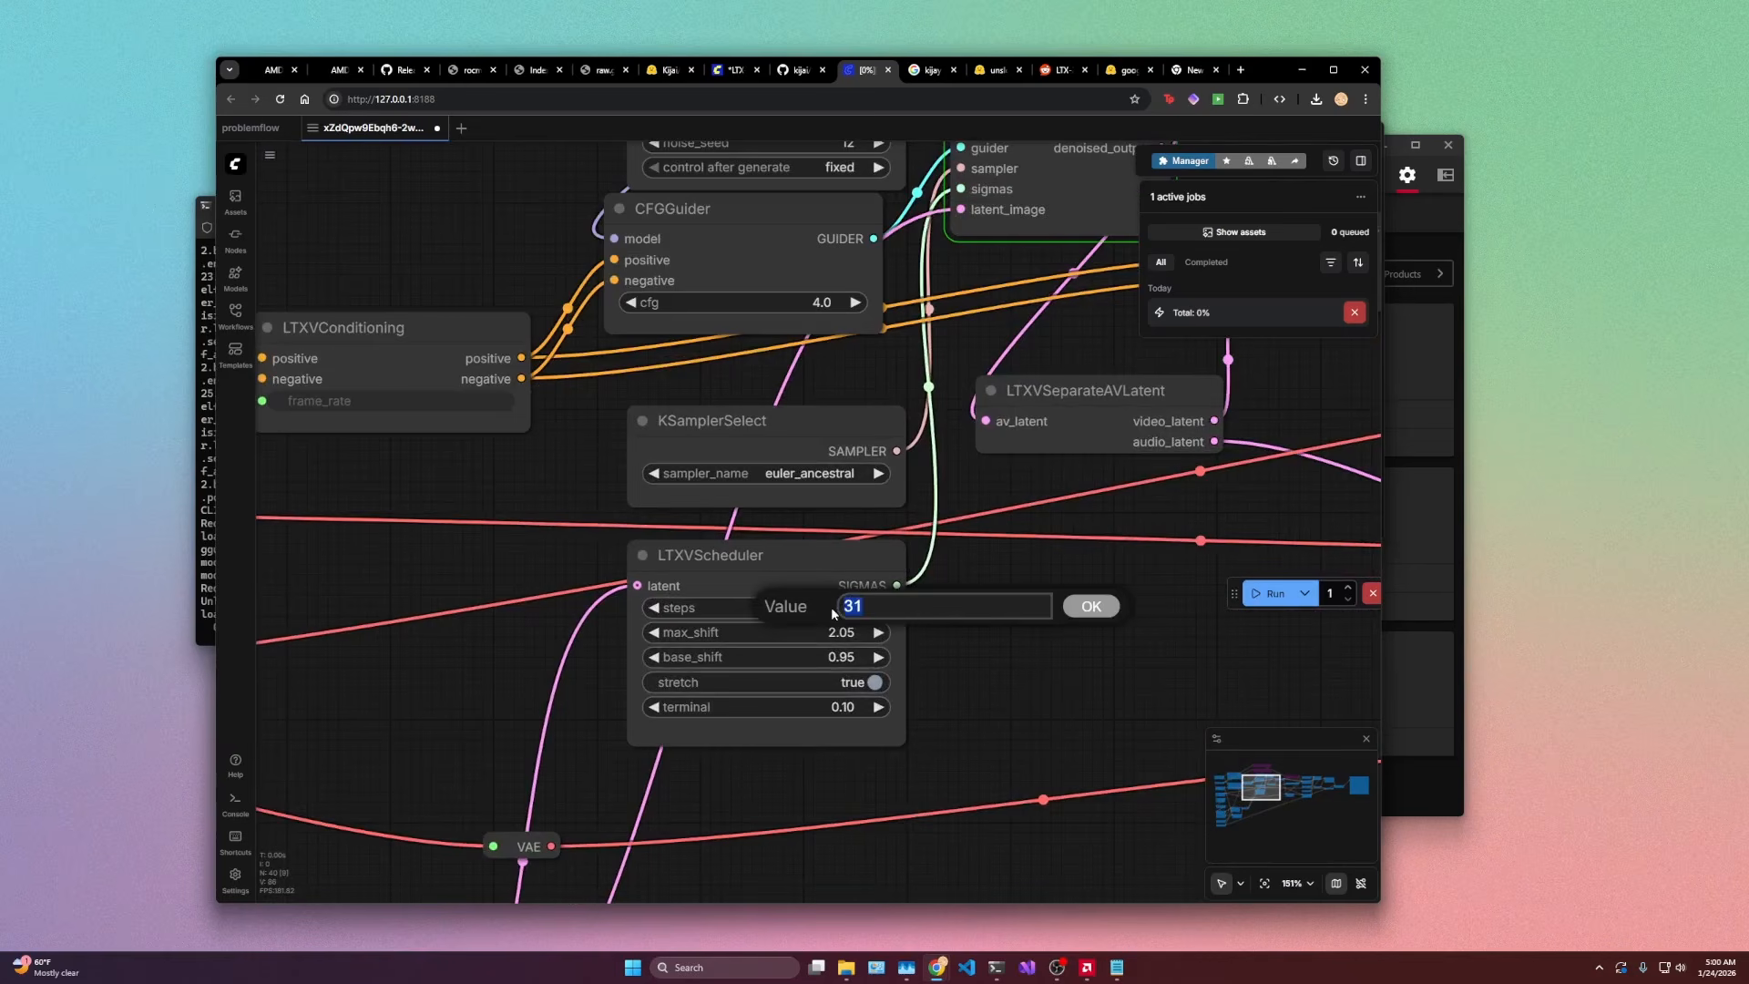
key(Return)
scroll(687, 588, down, 4)
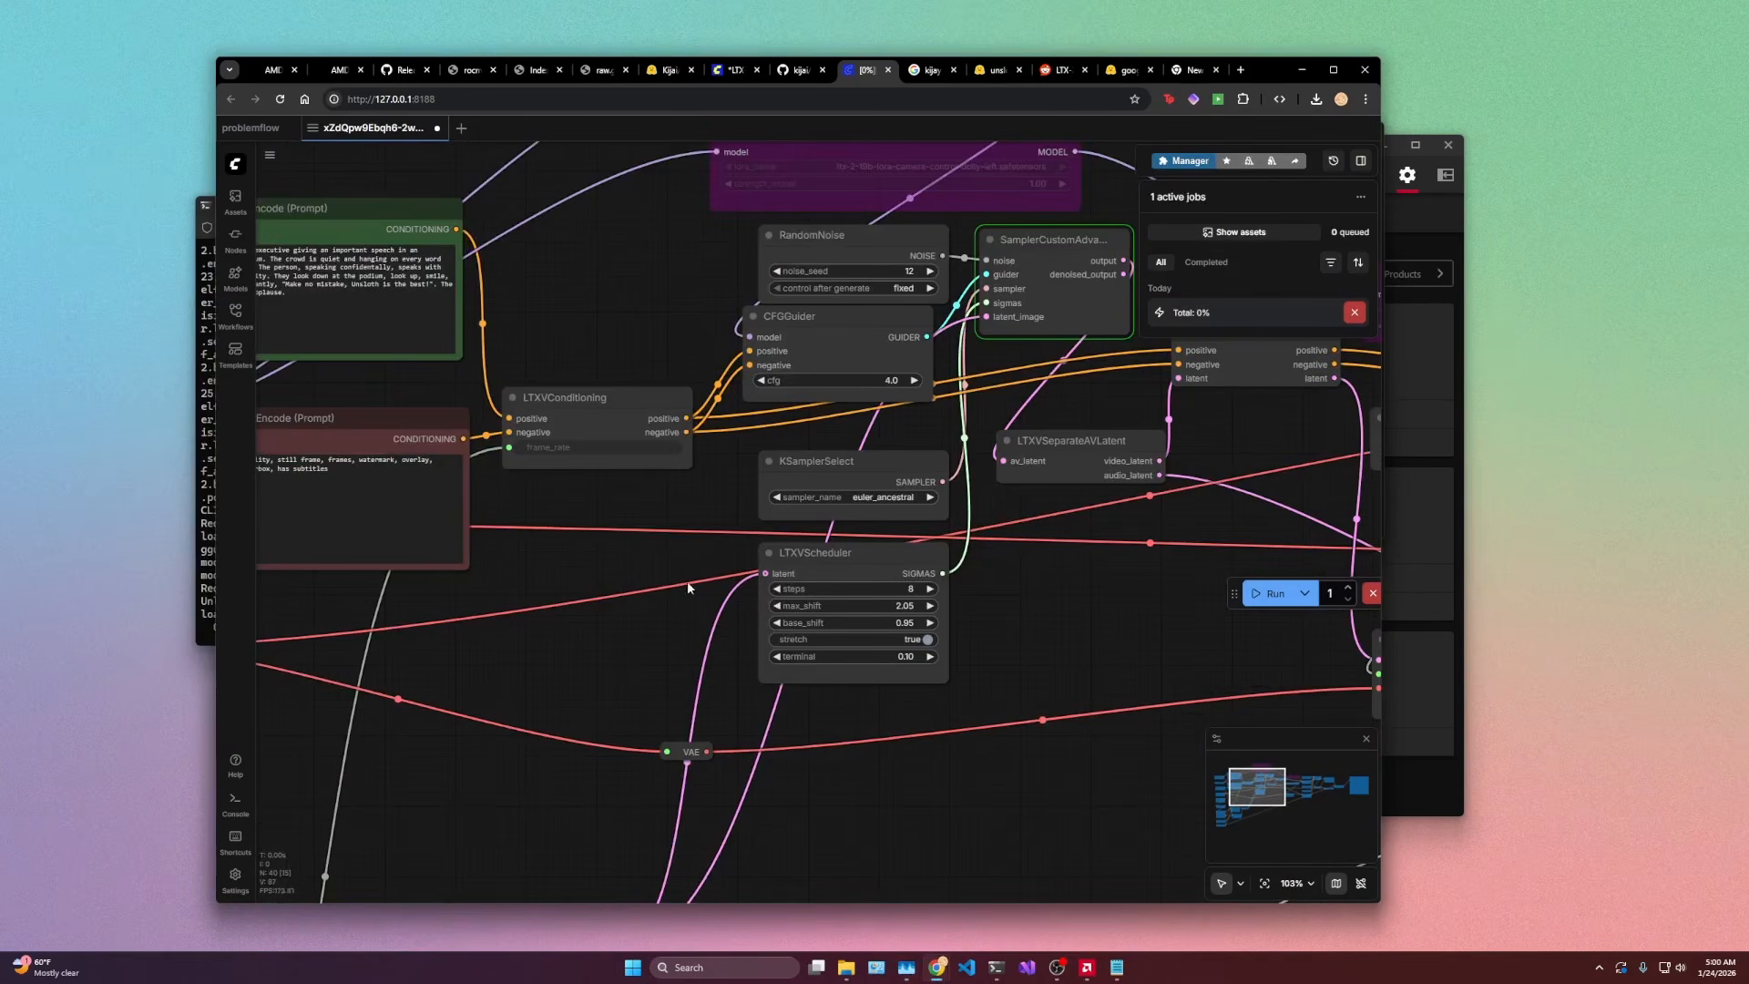
mouse_move(646, 539)
mouse_down()
mouse_move(690, 538)
mouse_move(624, 540)
mouse_up()
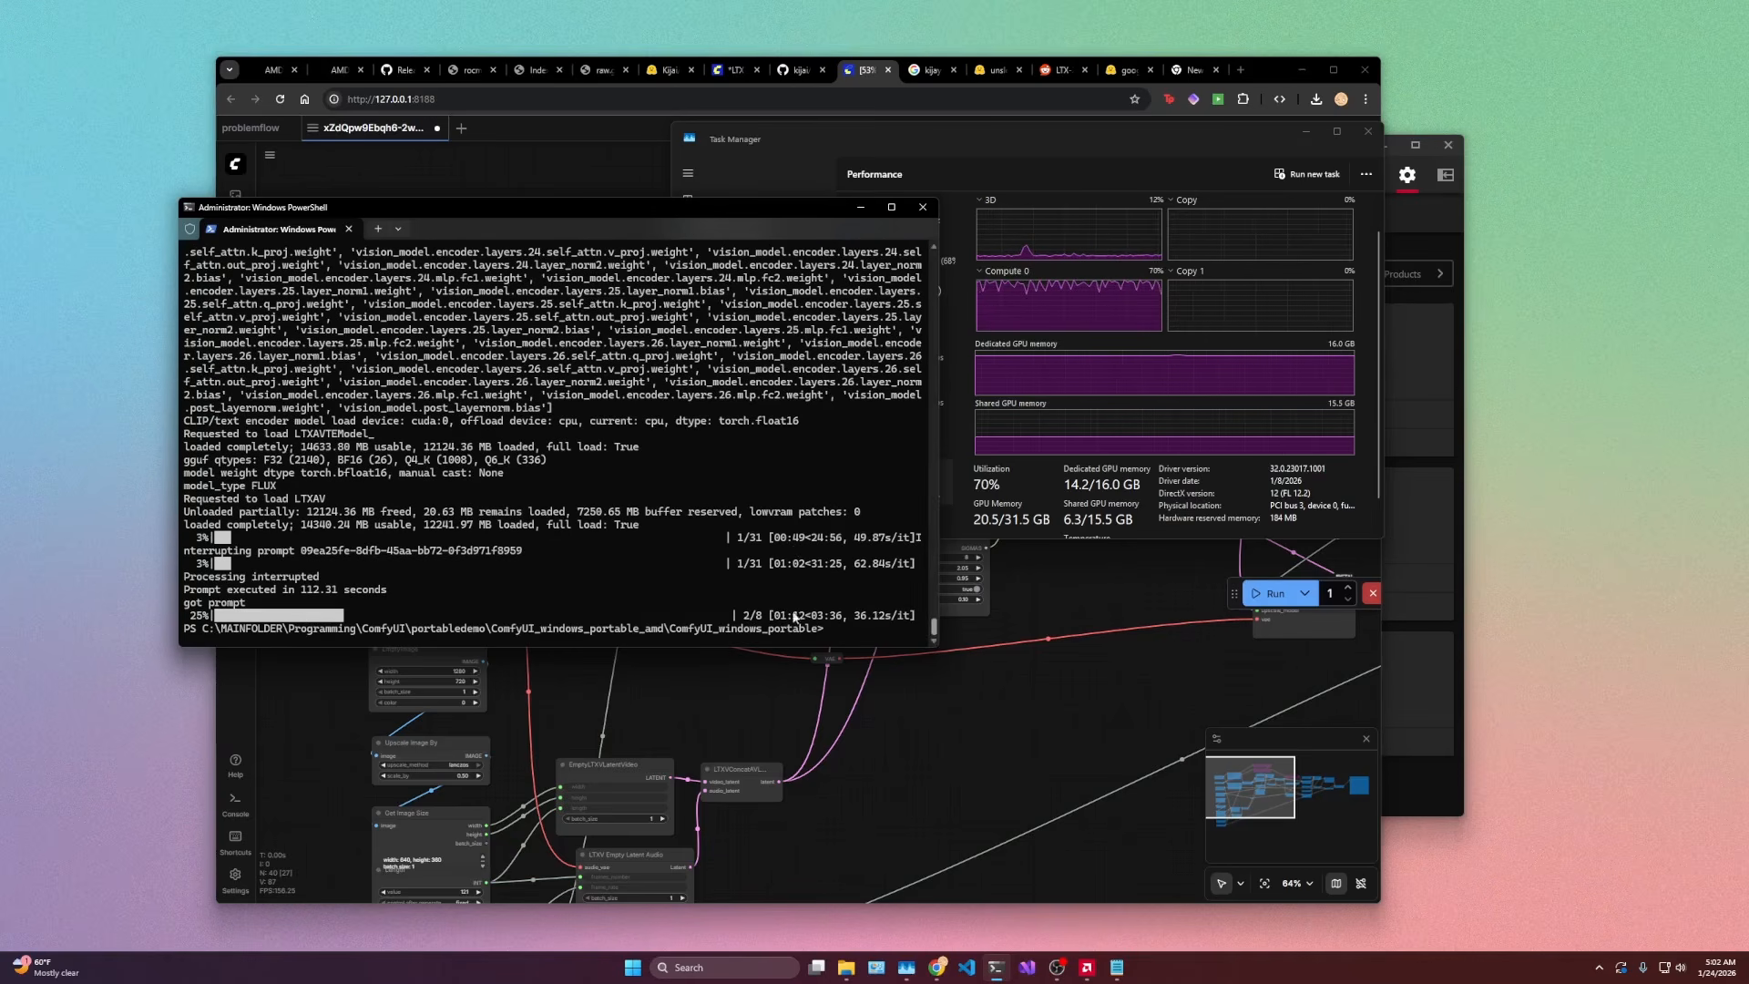
Step: Download the v1.1 LTX-2 19B GGUF 12GB workflow archive through the Reddit post's Civitai link into ComfyUI's workflows folder
click(860, 208)
click(1307, 131)
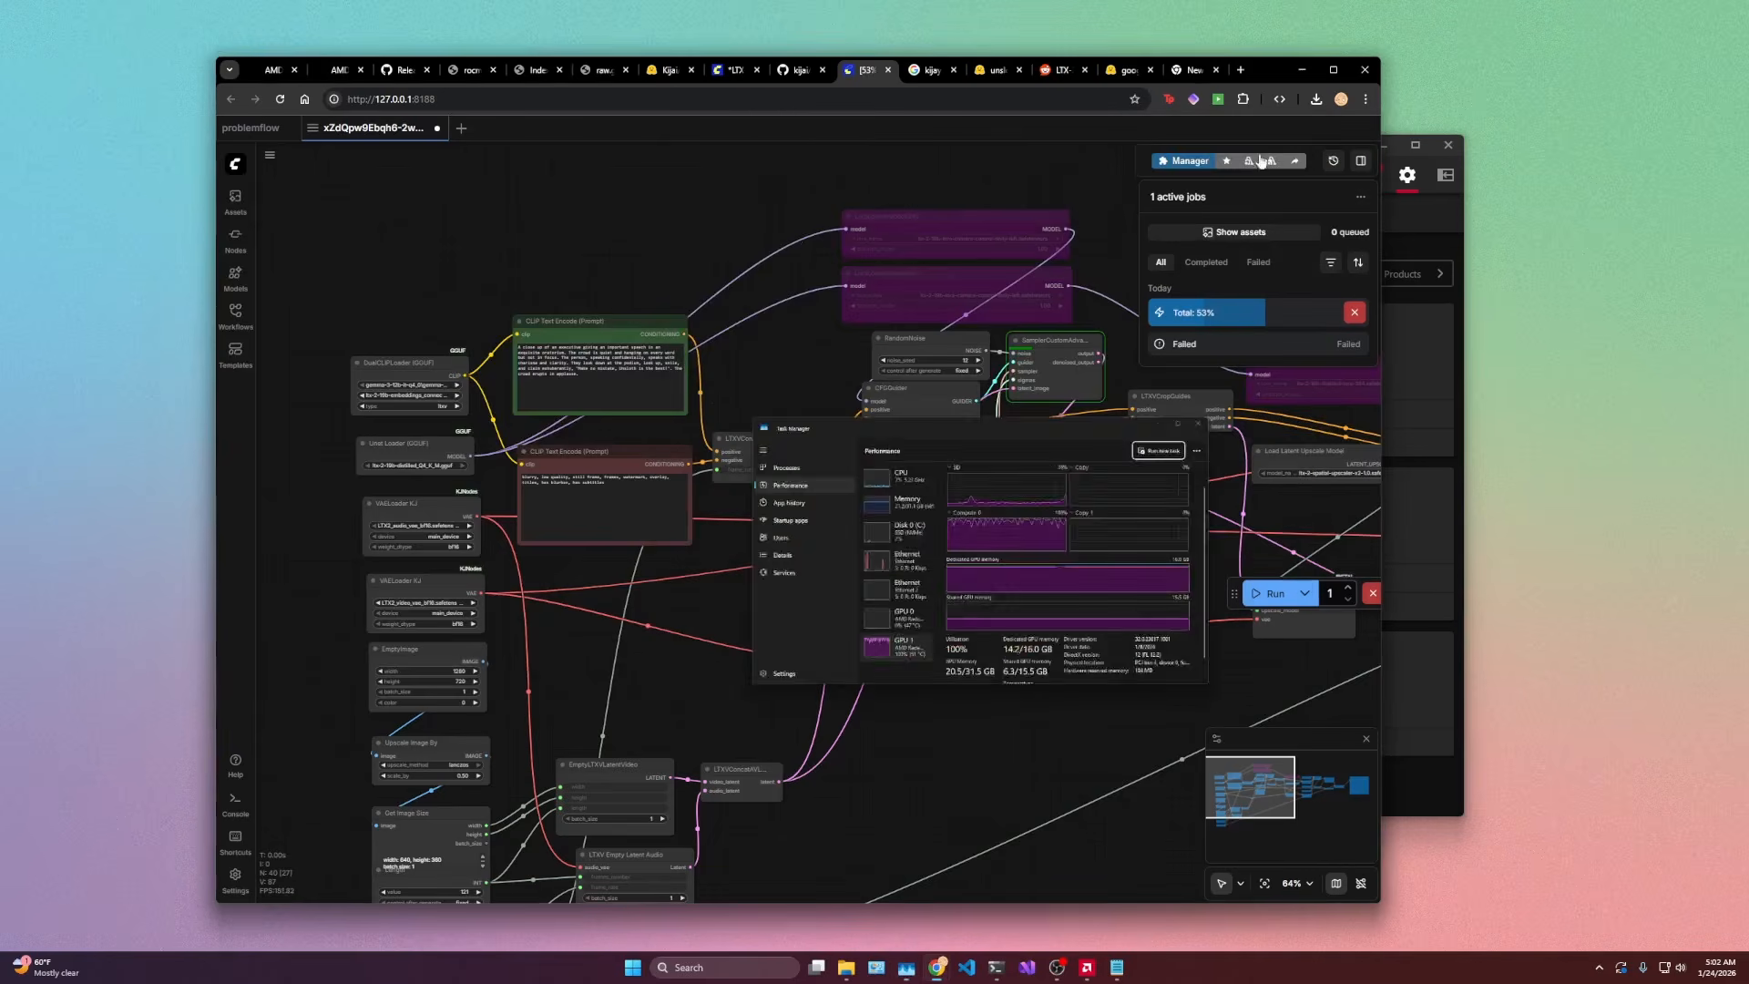
click(1057, 70)
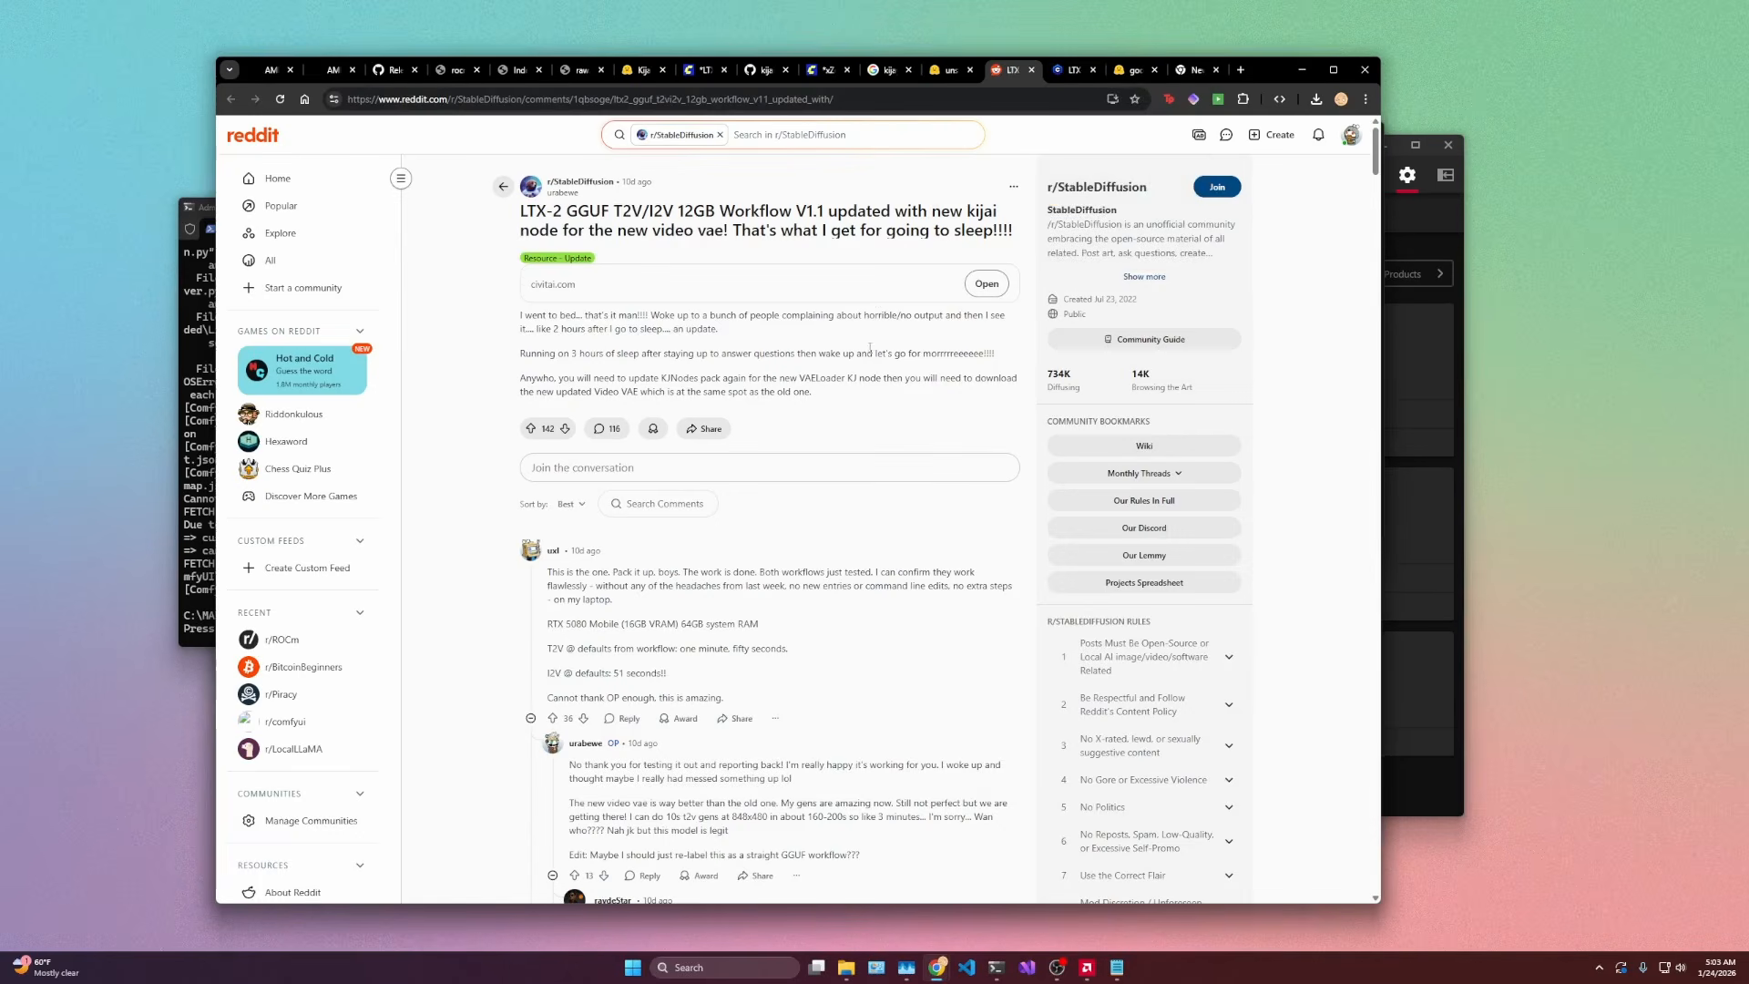
click(987, 283)
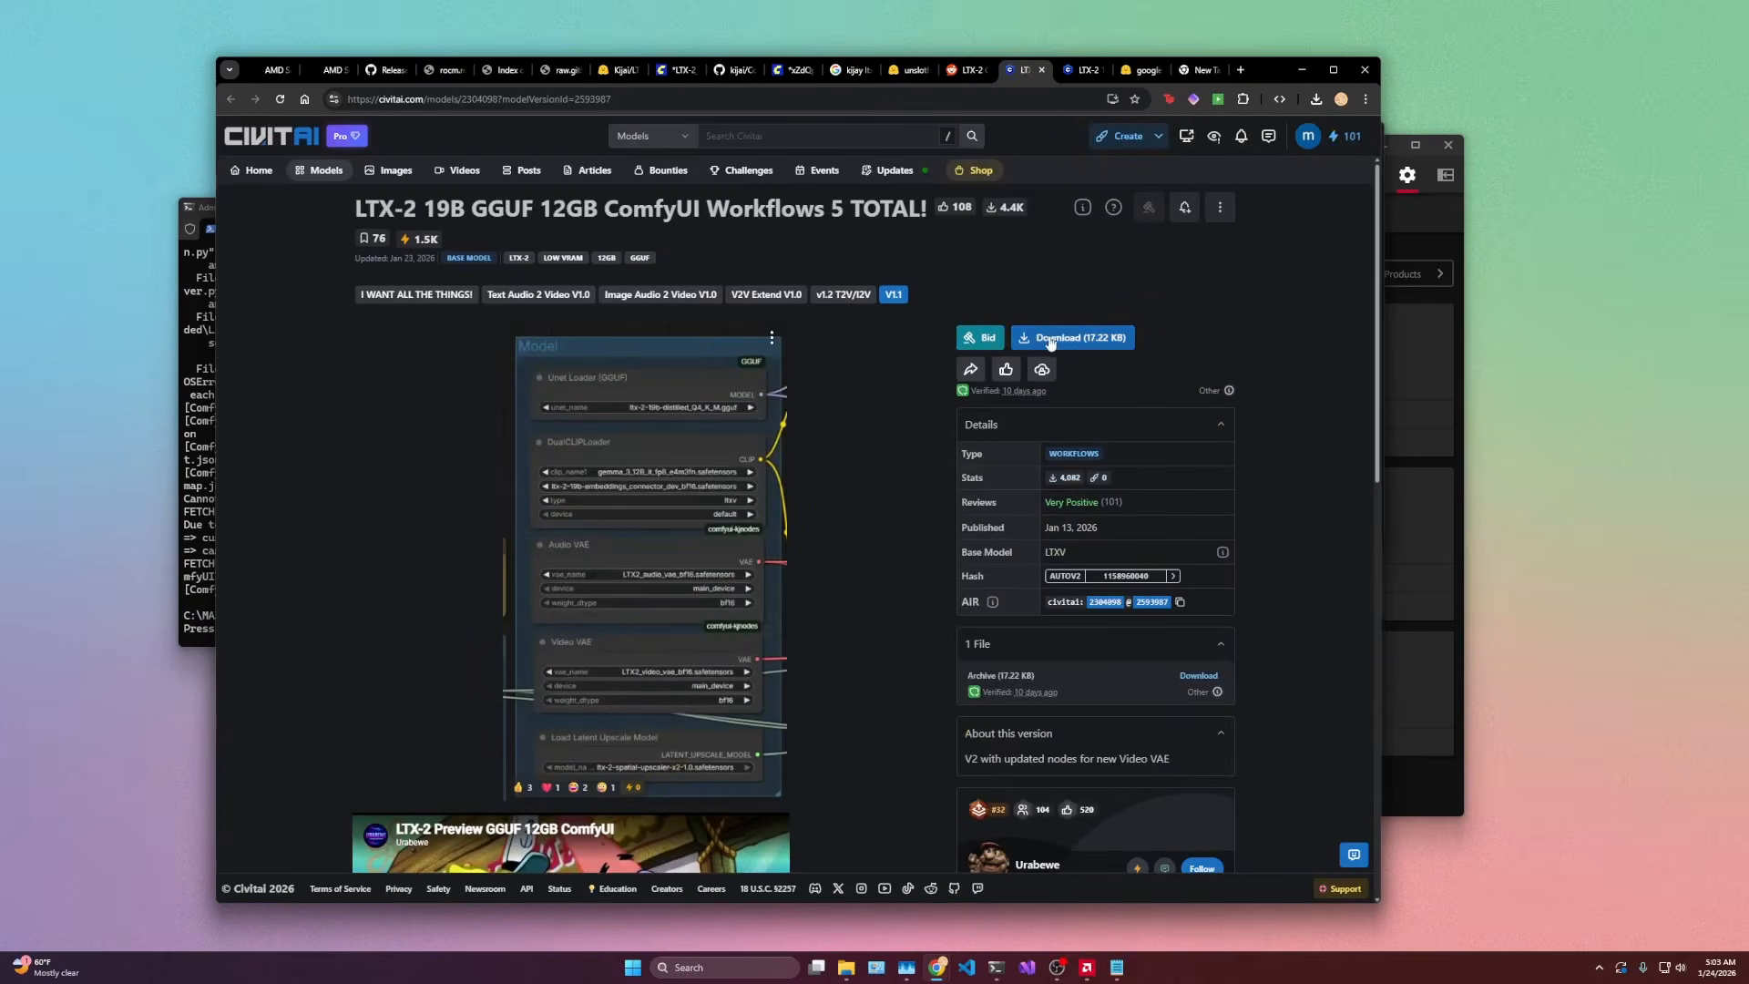
click(1054, 339)
scroll(850, 394, down, 3)
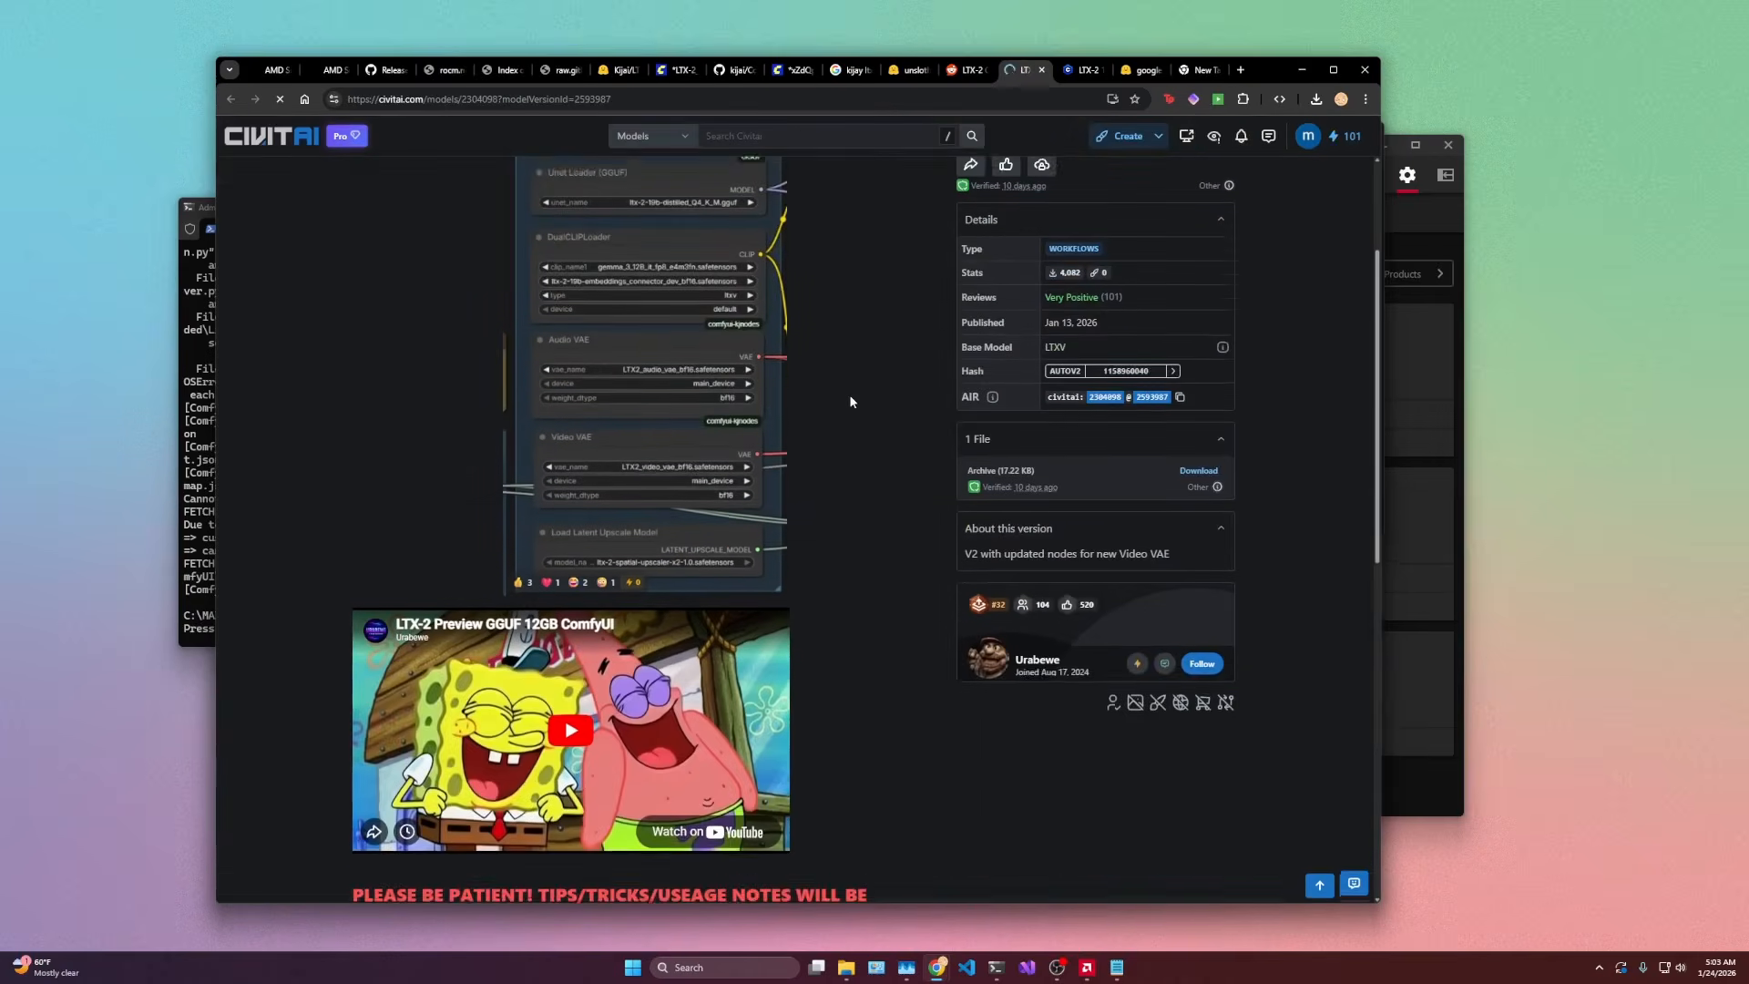
double_click(401, 168)
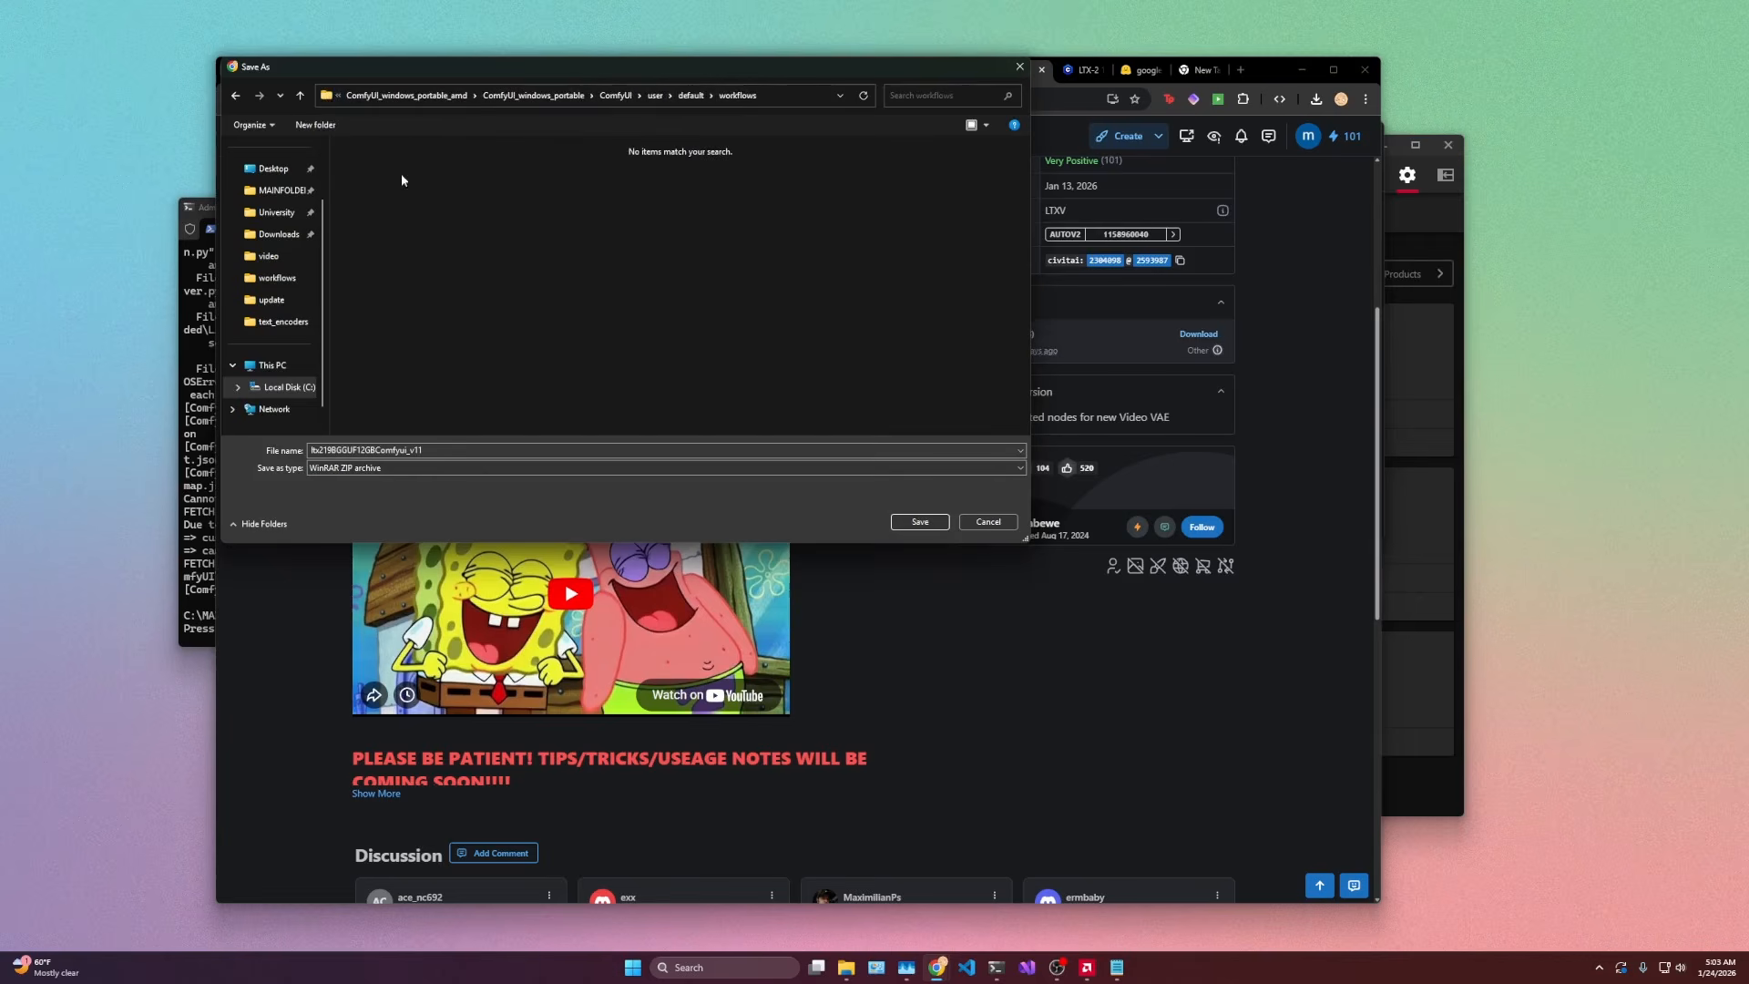
click(921, 521)
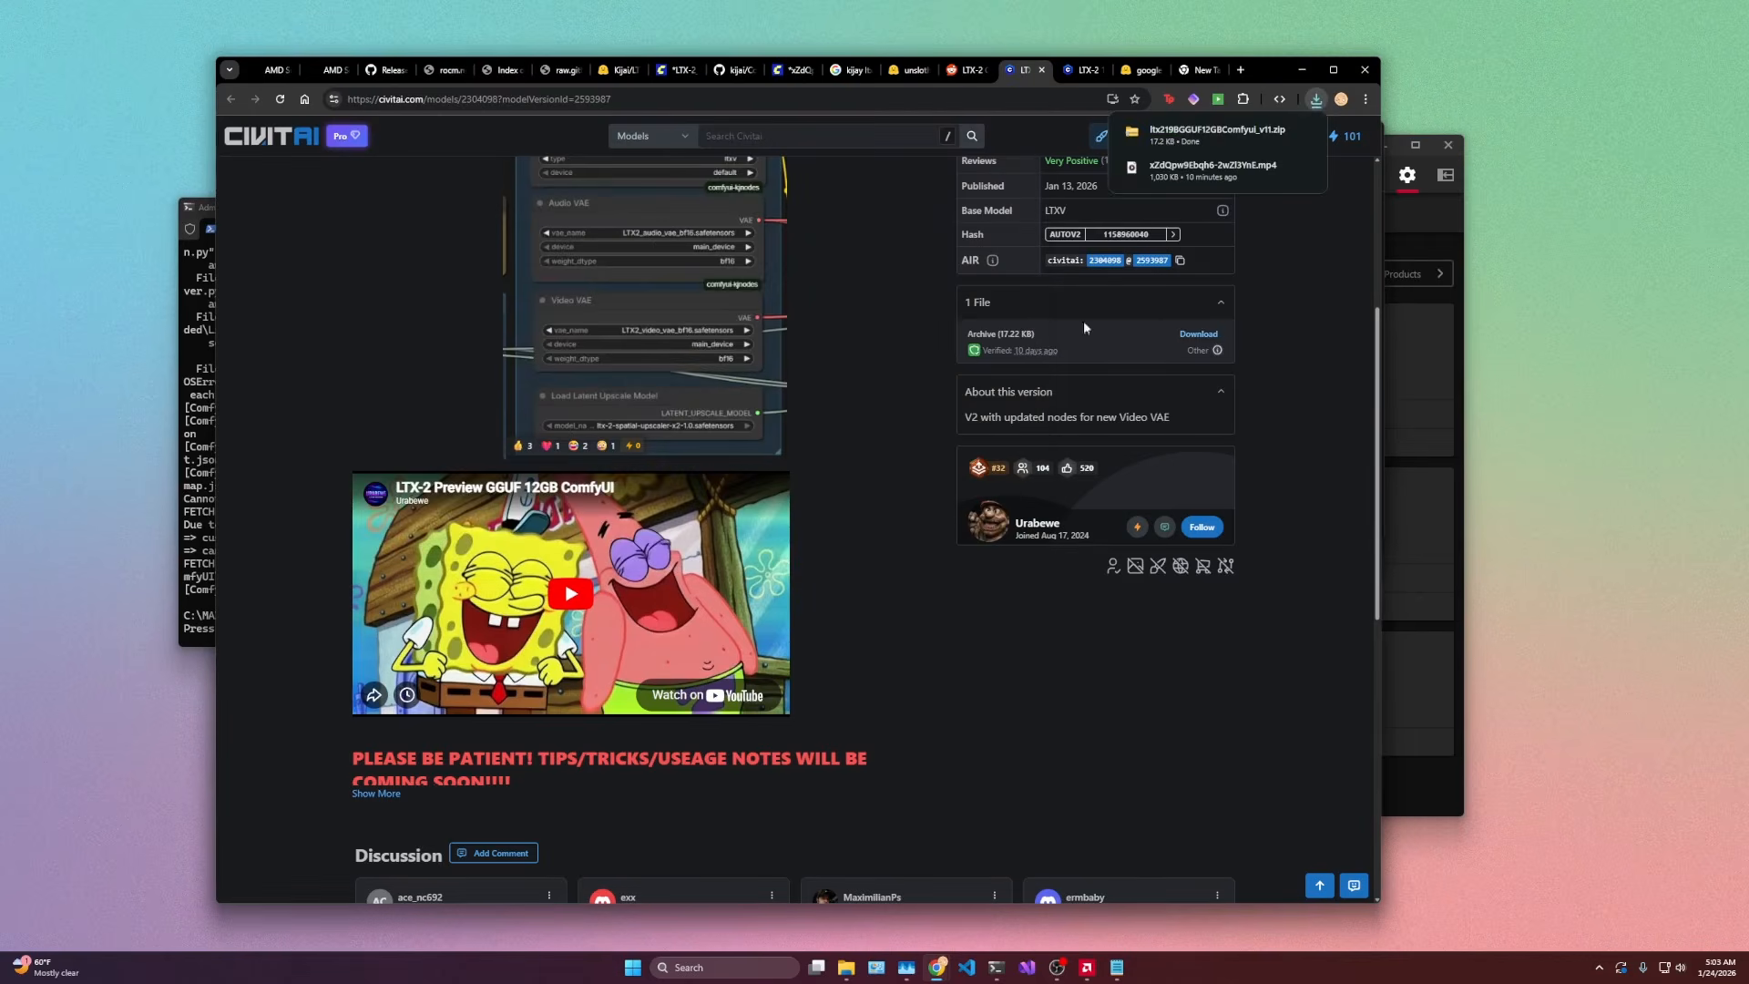
Step: Locate ltx219BGGUF12GBComfyui_v11.zip in ComfyUI's workflows folder and extract it there
click(786, 69)
click(235, 314)
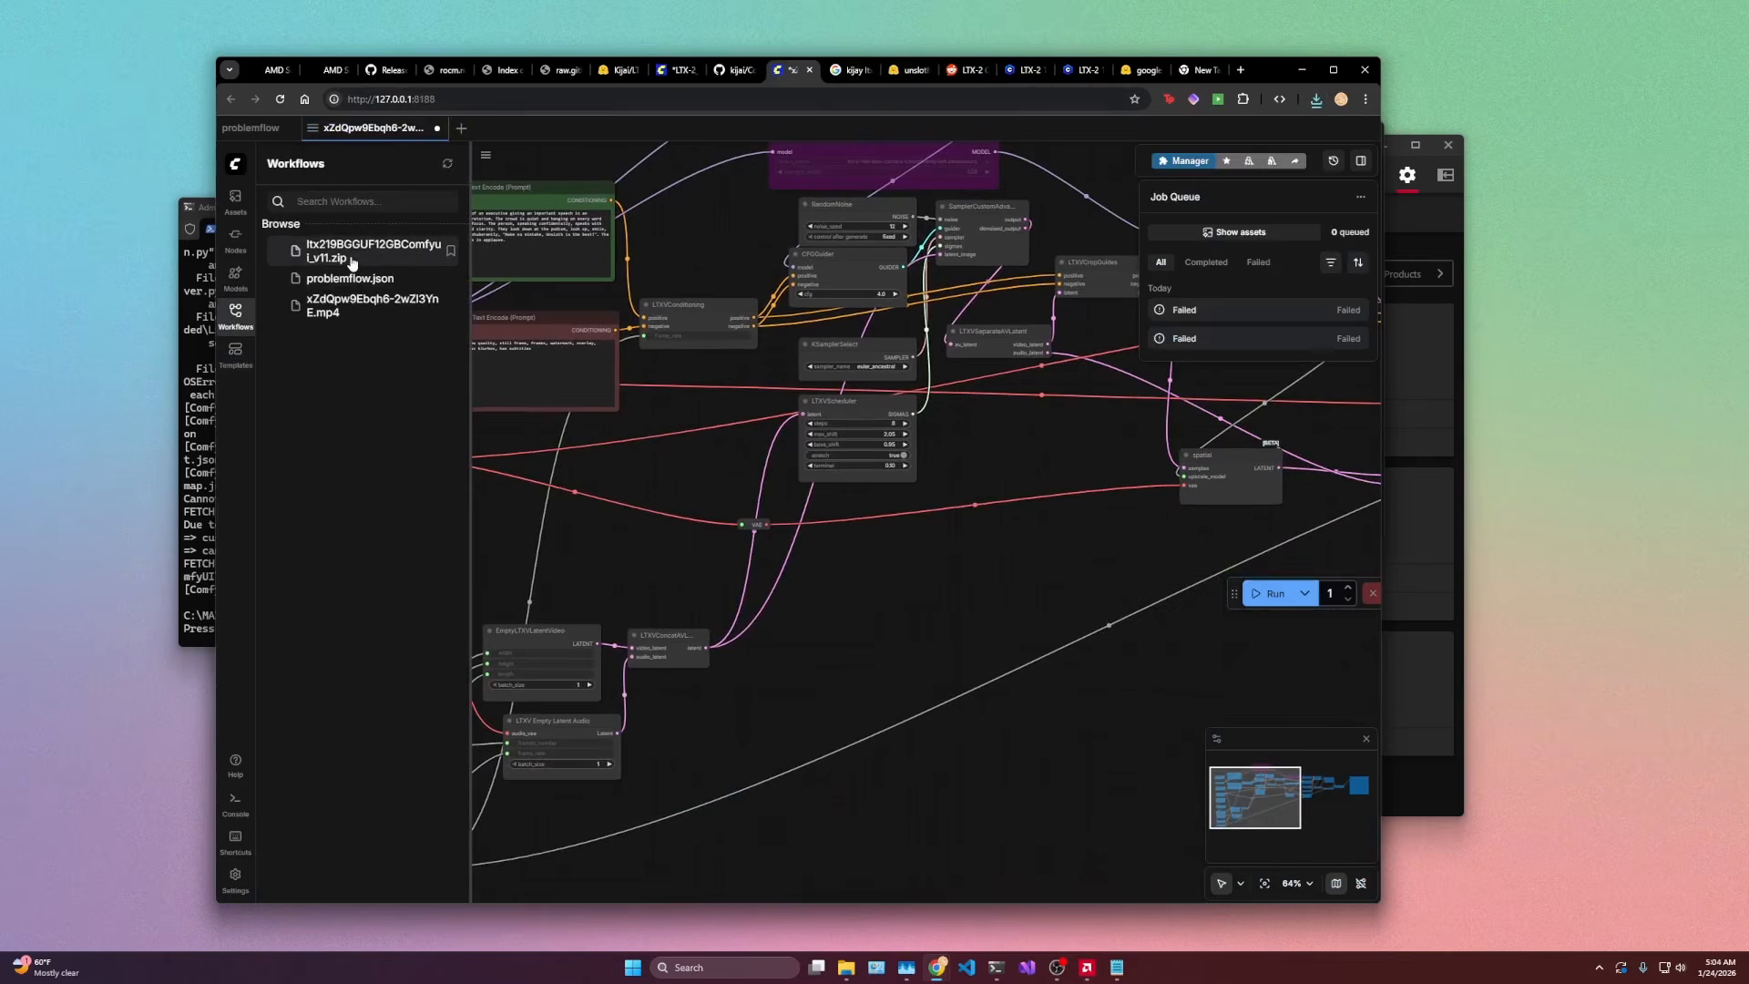
click(1030, 339)
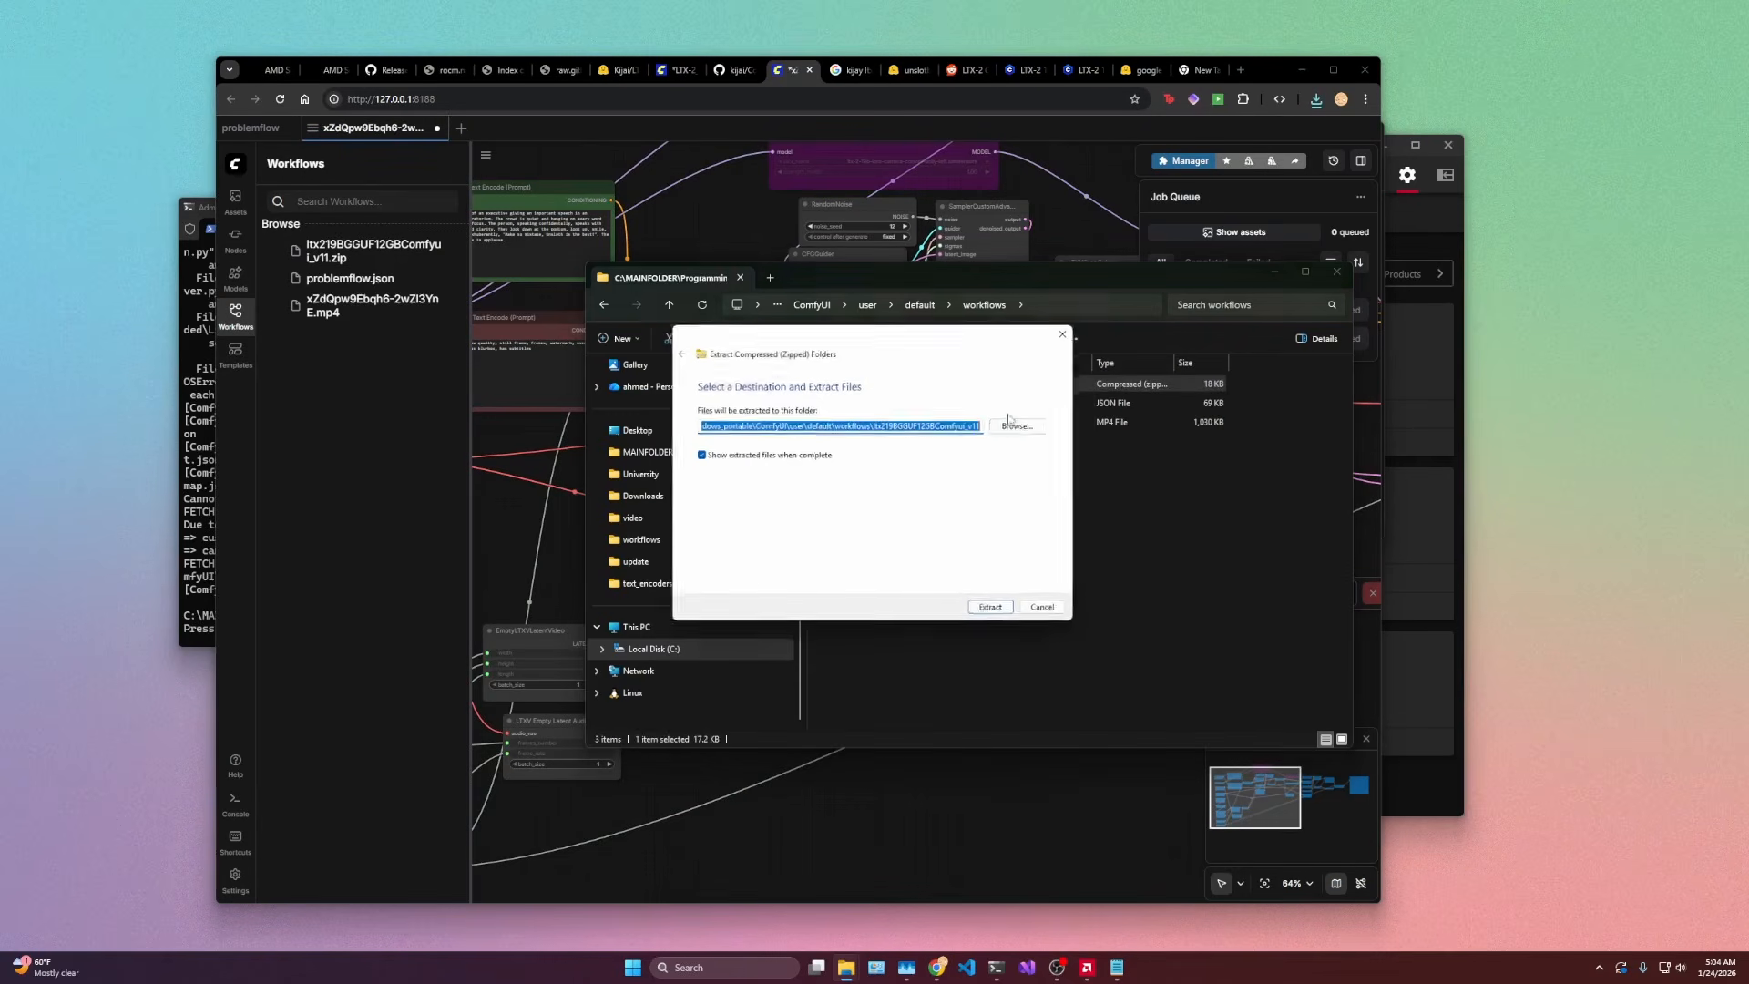
click(991, 607)
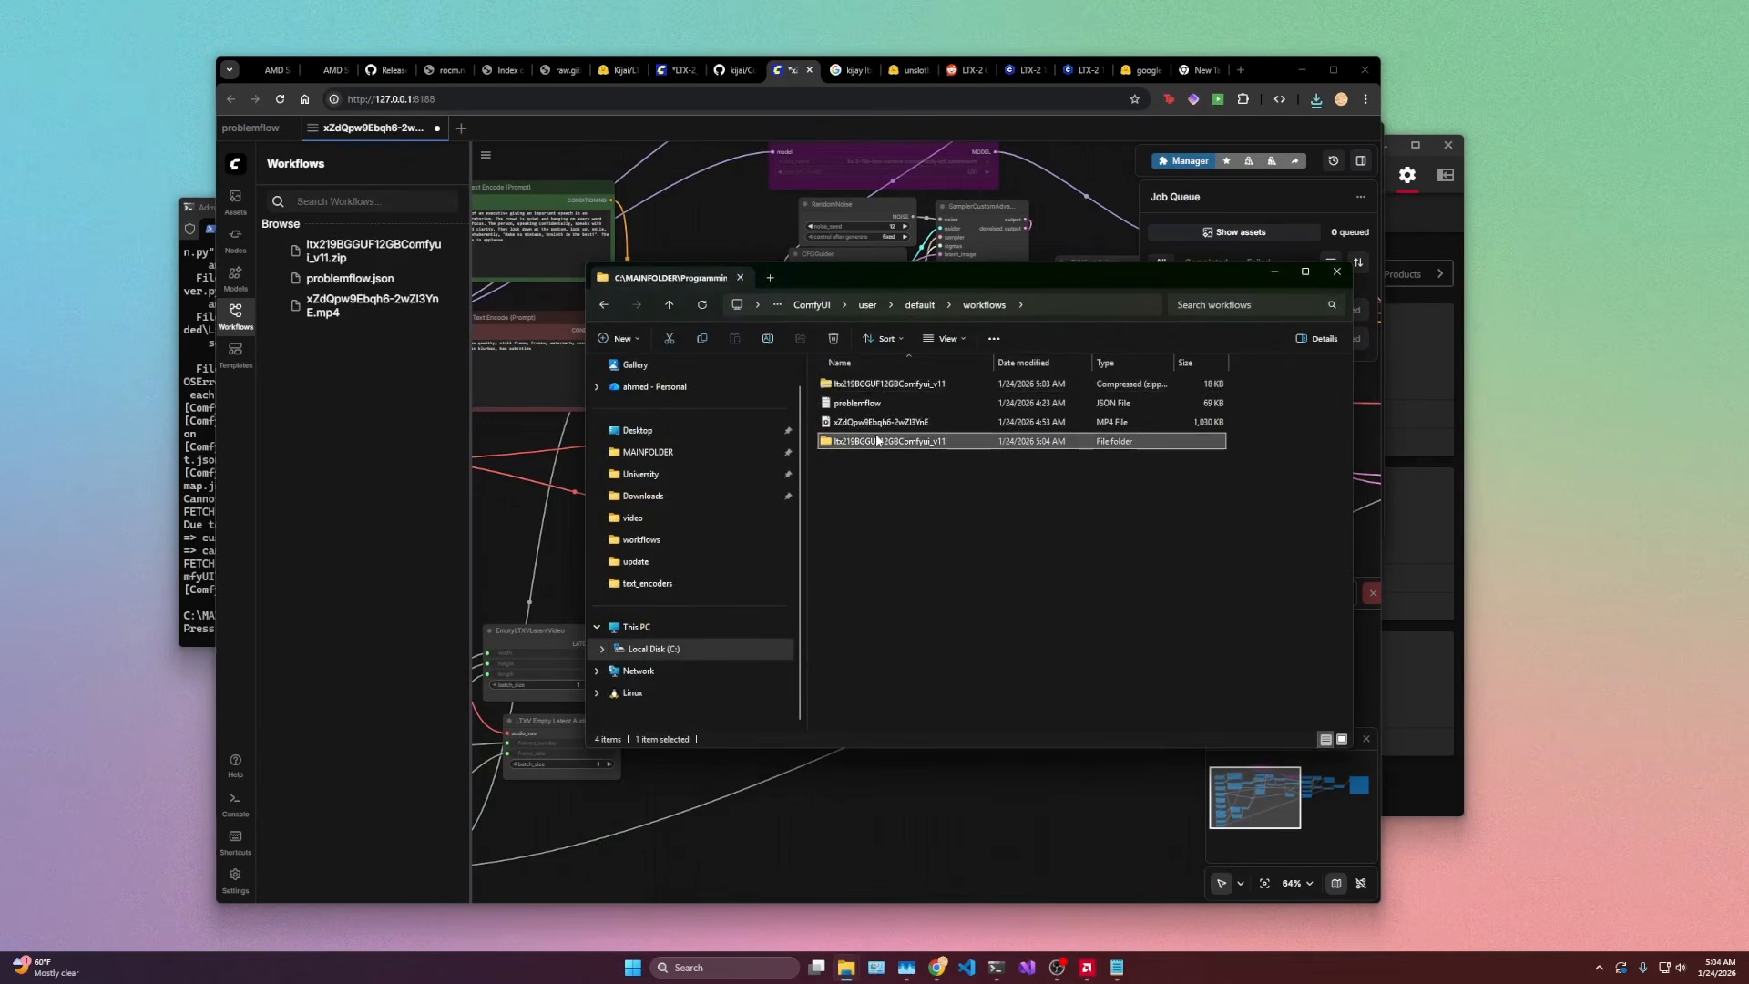
Step: Open LTX2 T2V GGUF 12GB.json from the extracted workflow folder in ComfyUI and read its note on the required GGUF node pack
click(359, 341)
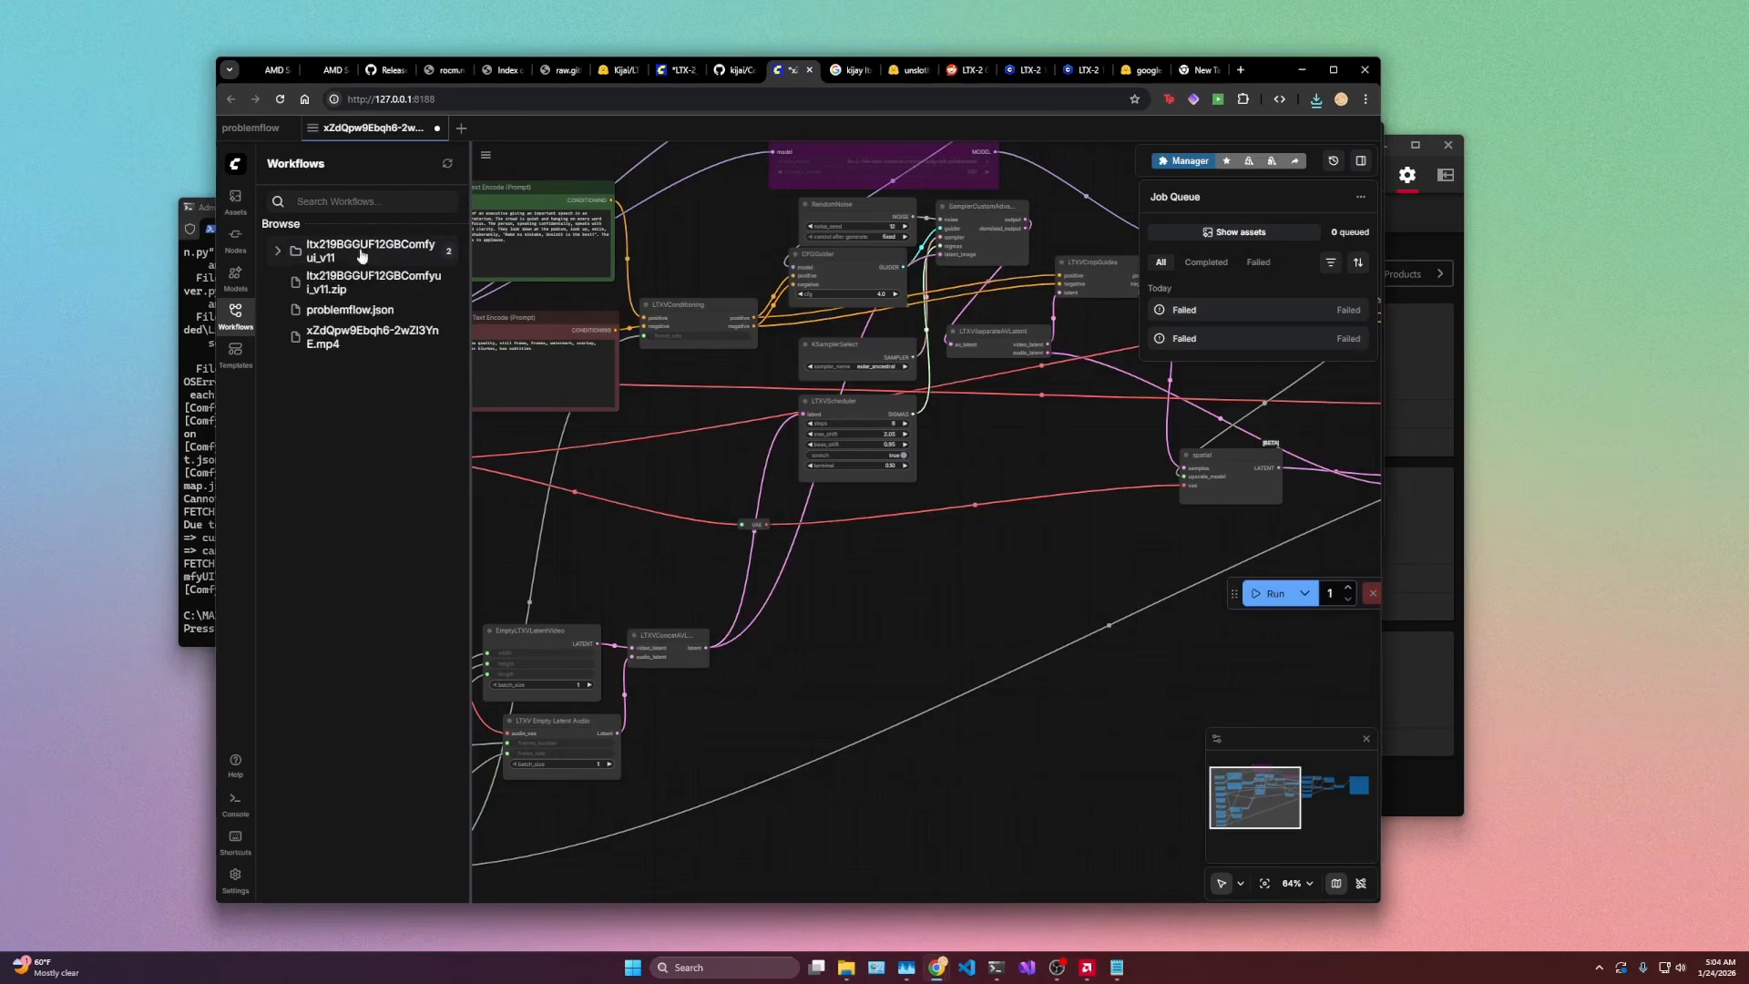
click(278, 251)
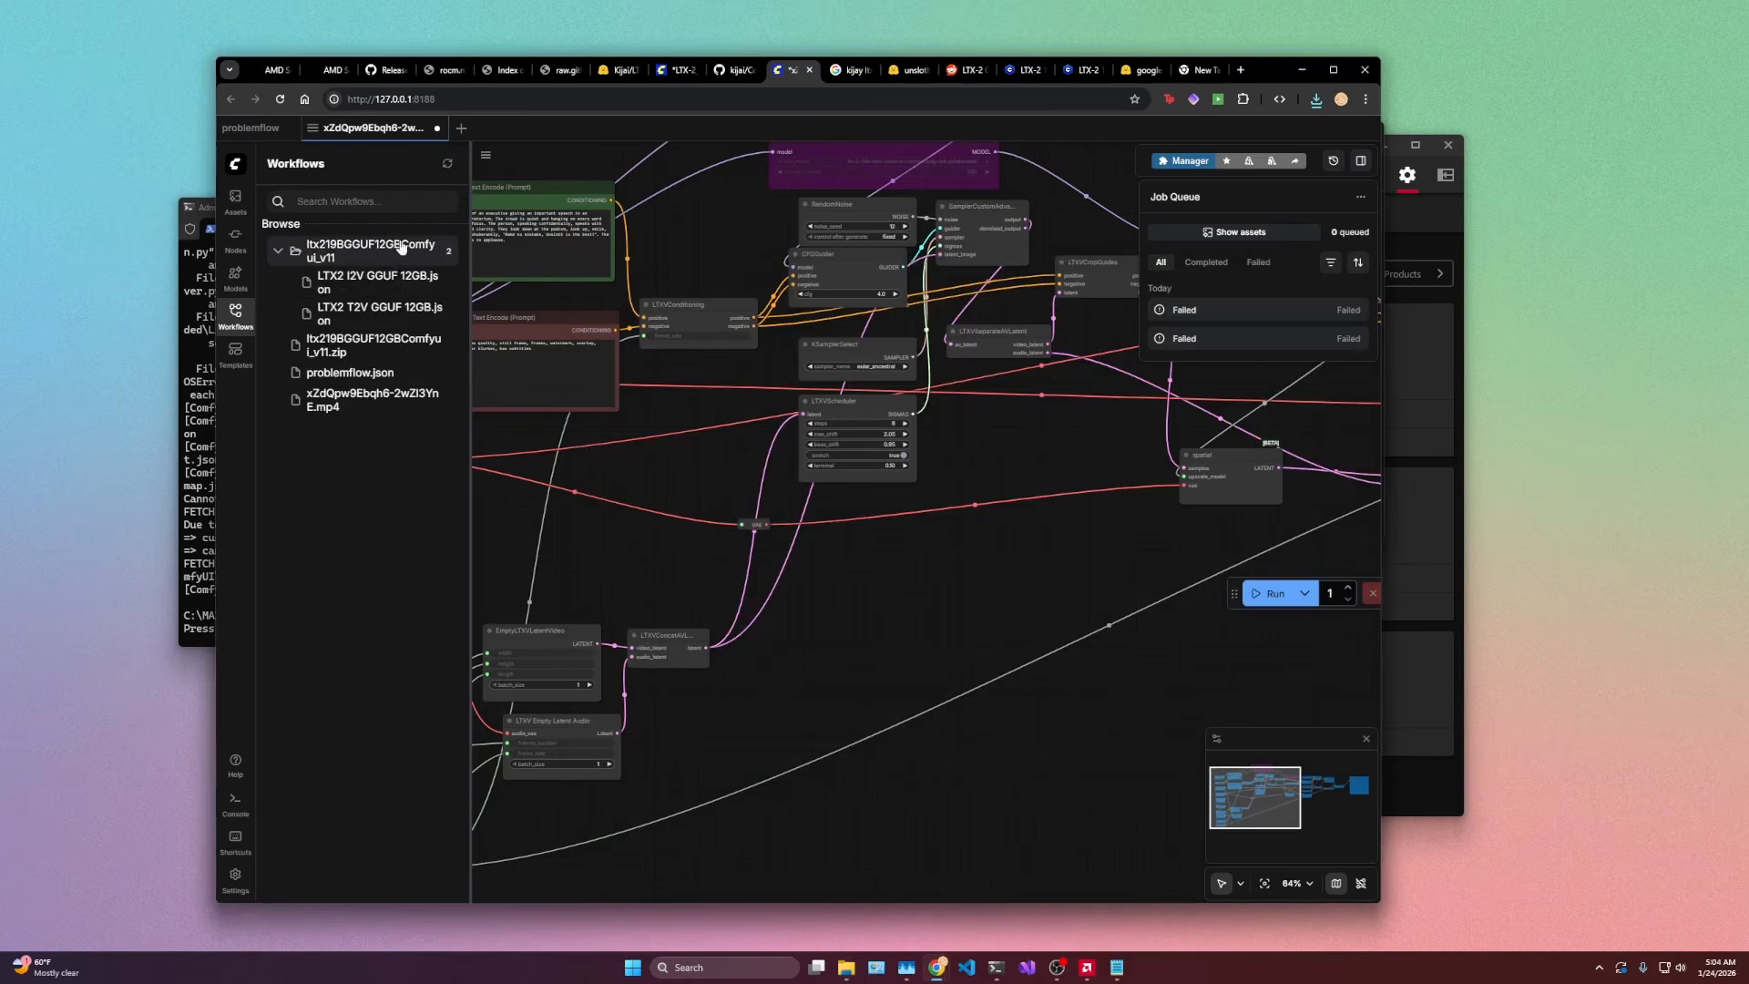
click(375, 315)
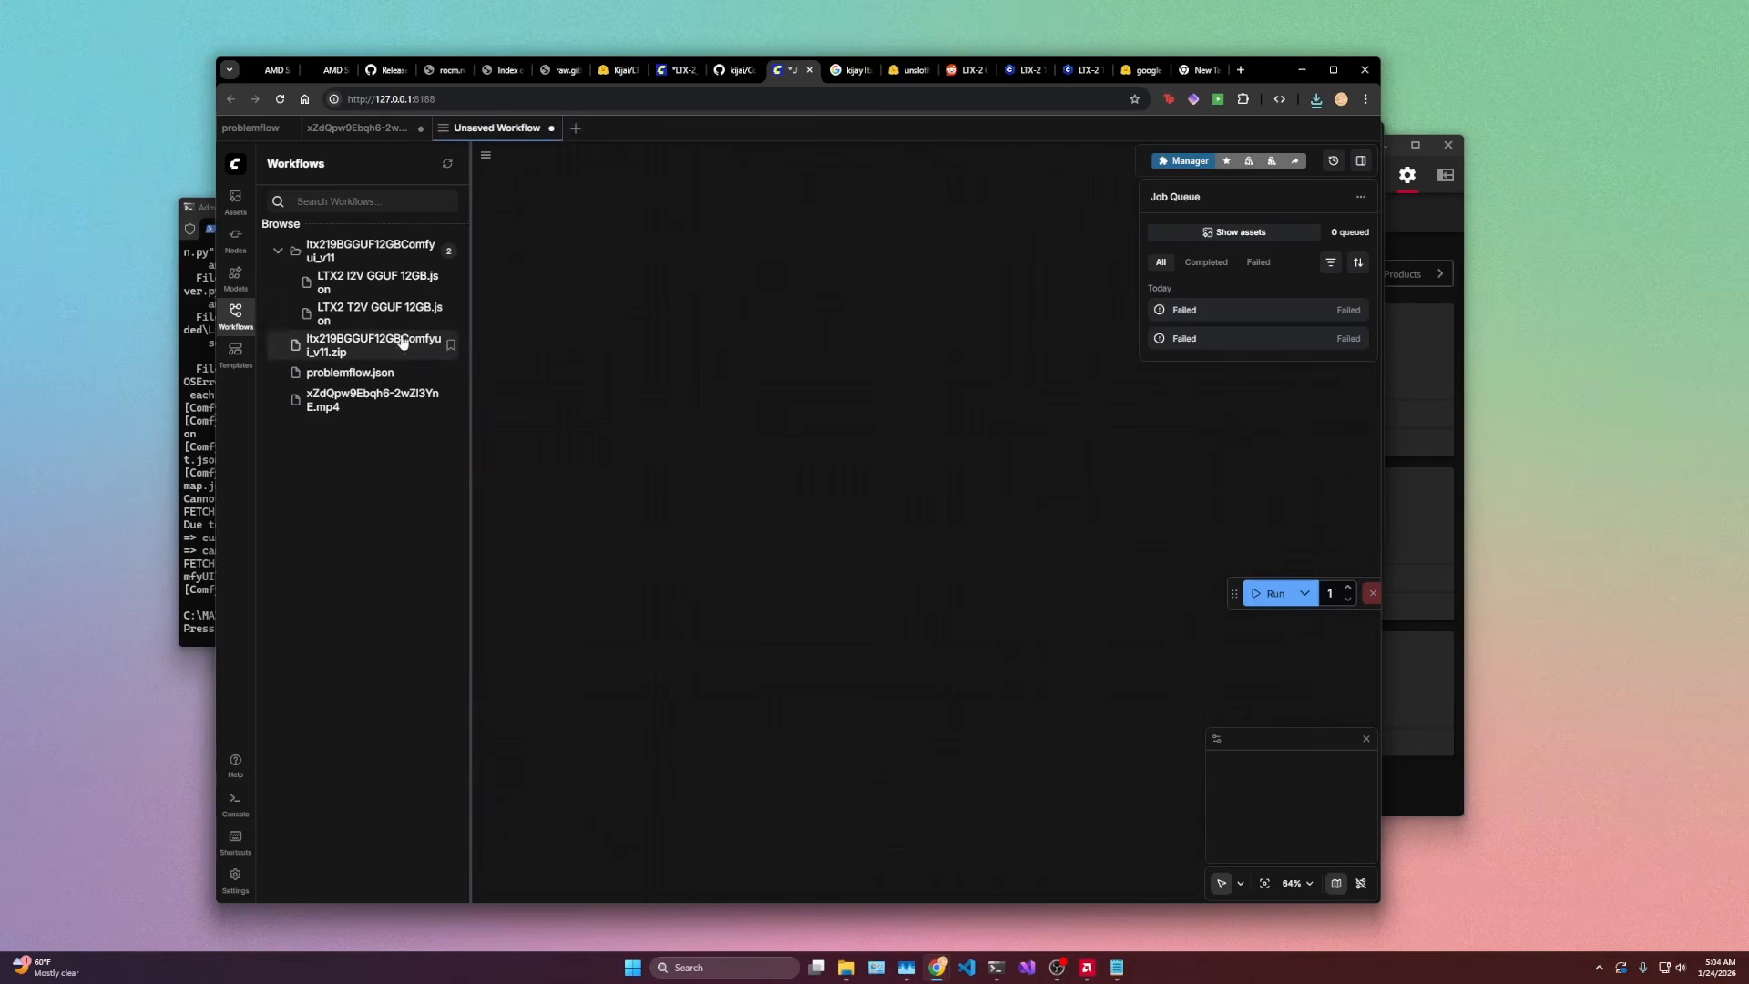
drag(358, 313, 620, 311)
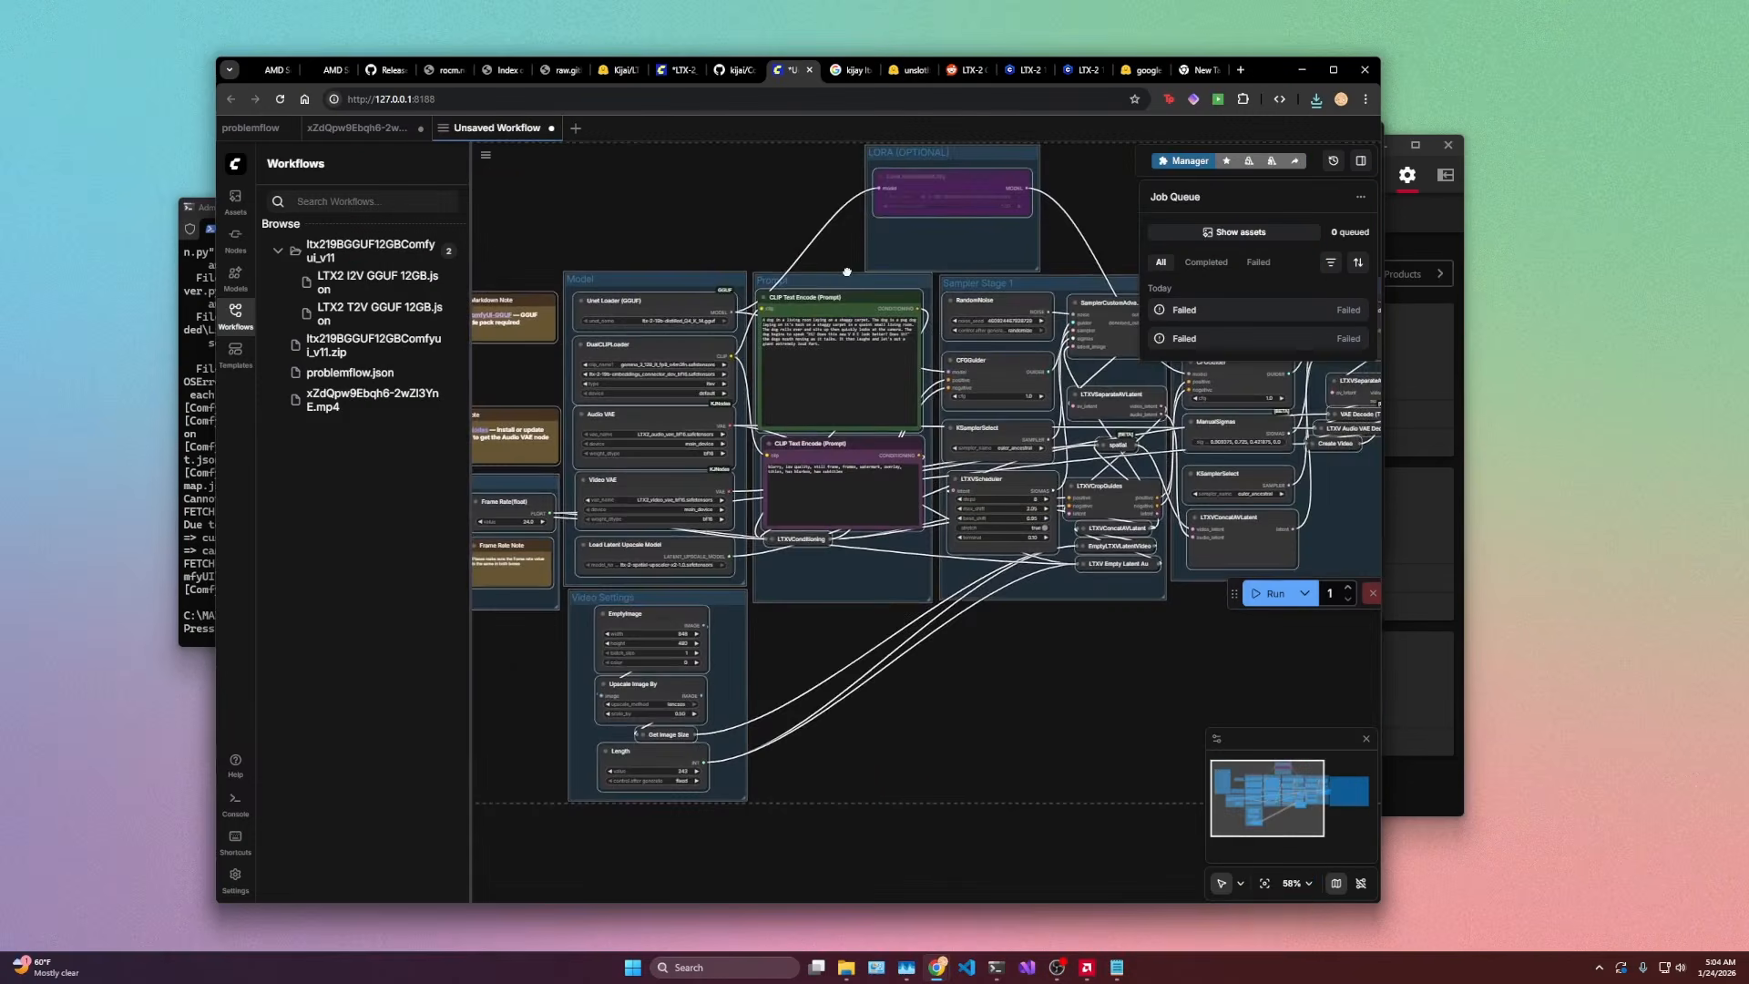
scroll(848, 271, up, 3)
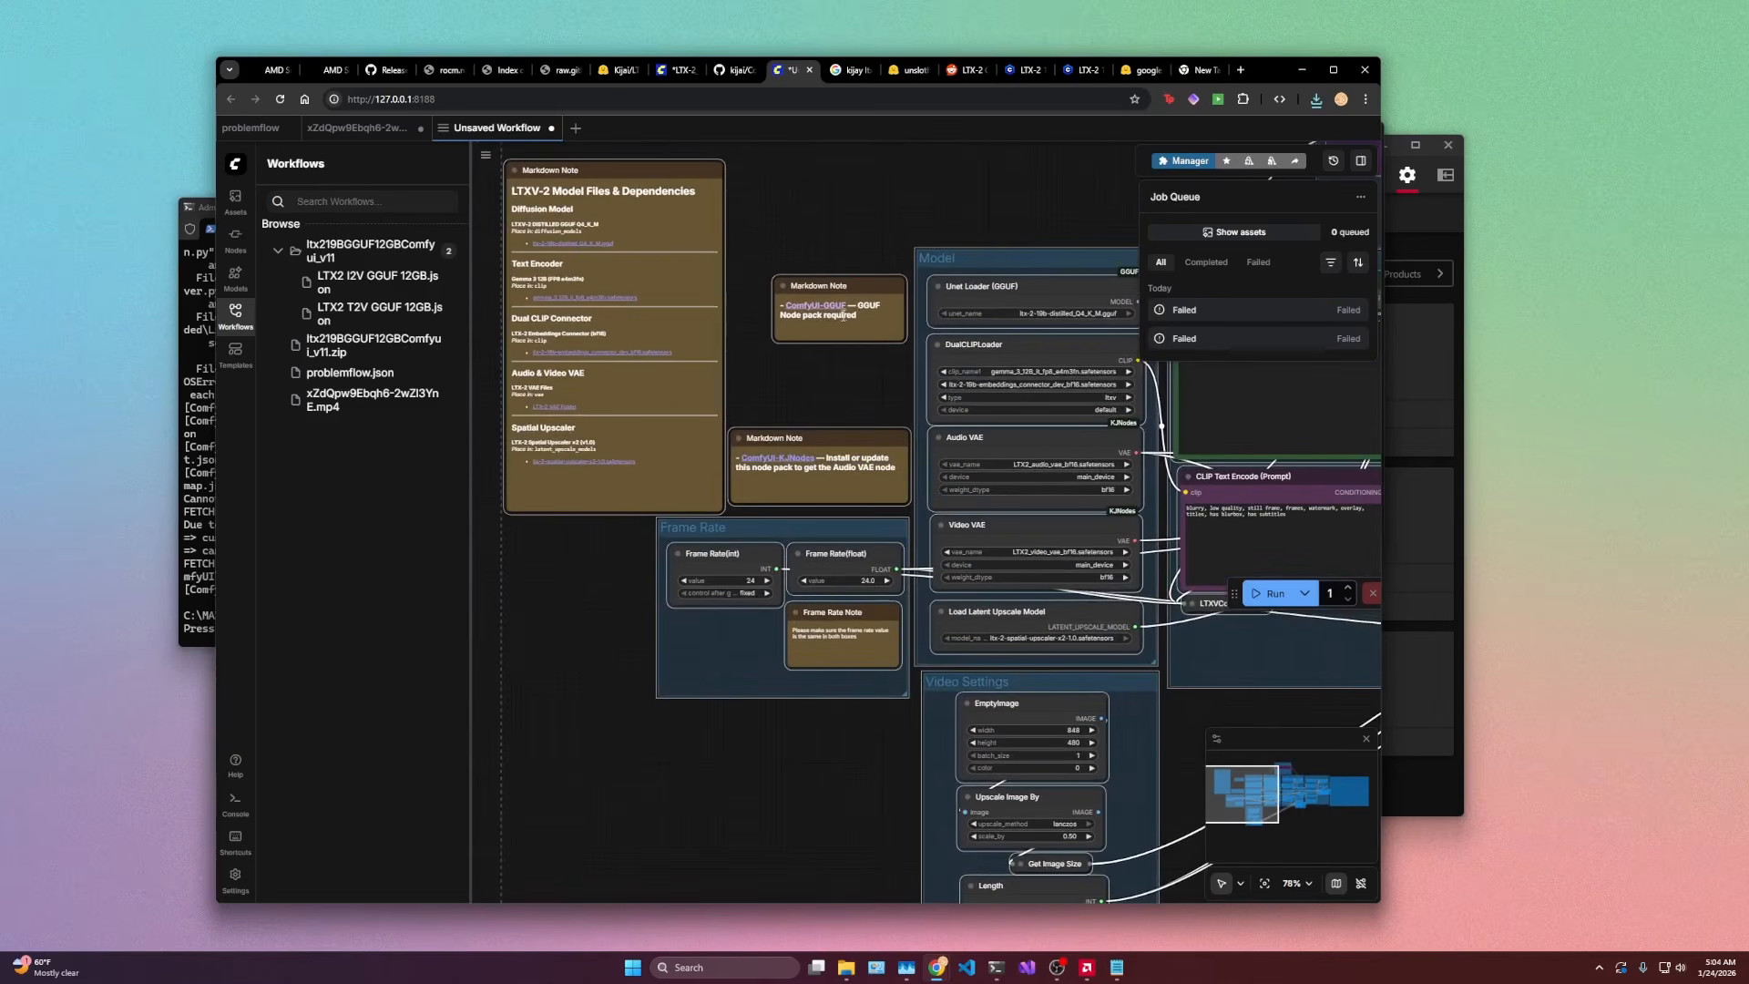
scroll(842, 316, up, 2)
triple_click(793, 323)
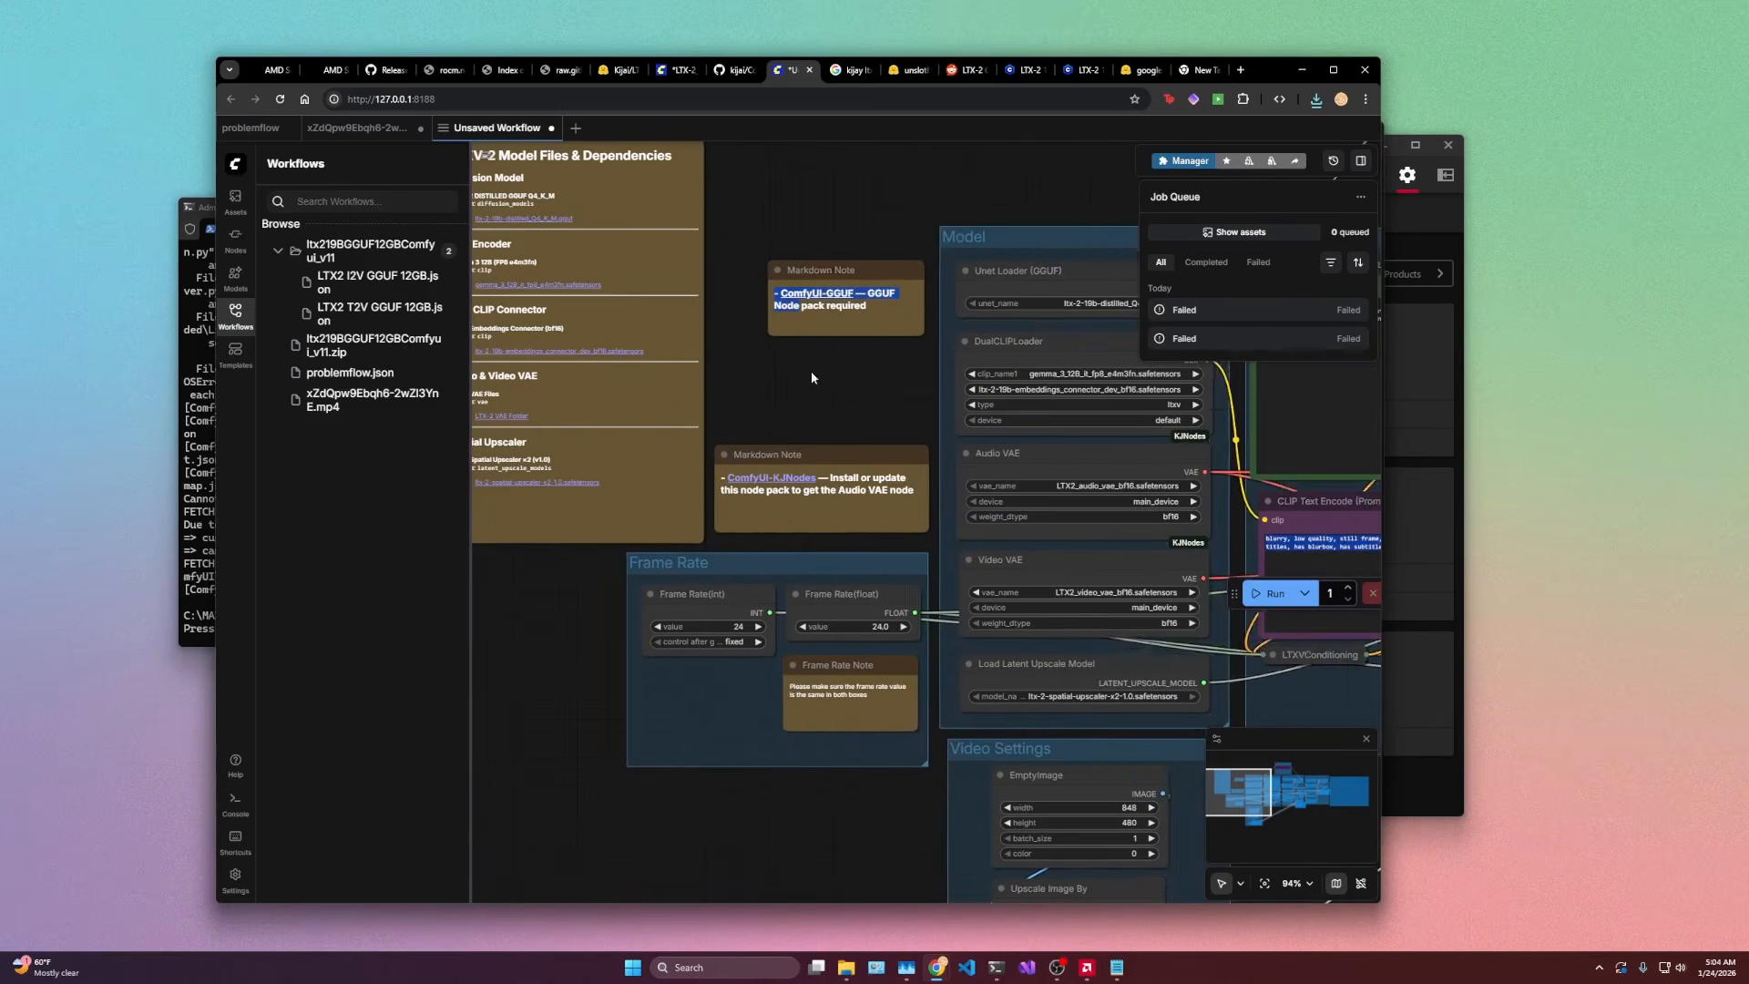
Step: In the DualCLIPLoader, select gemma_3_12B_it_fp8_e4m3fn.safetensors as clip_name1 and ltx-2-19b-embeddings_connector_distill_bf16.safetensors as clip_name2
scroll(811, 370, left, 3)
scroll(882, 438, up, 3)
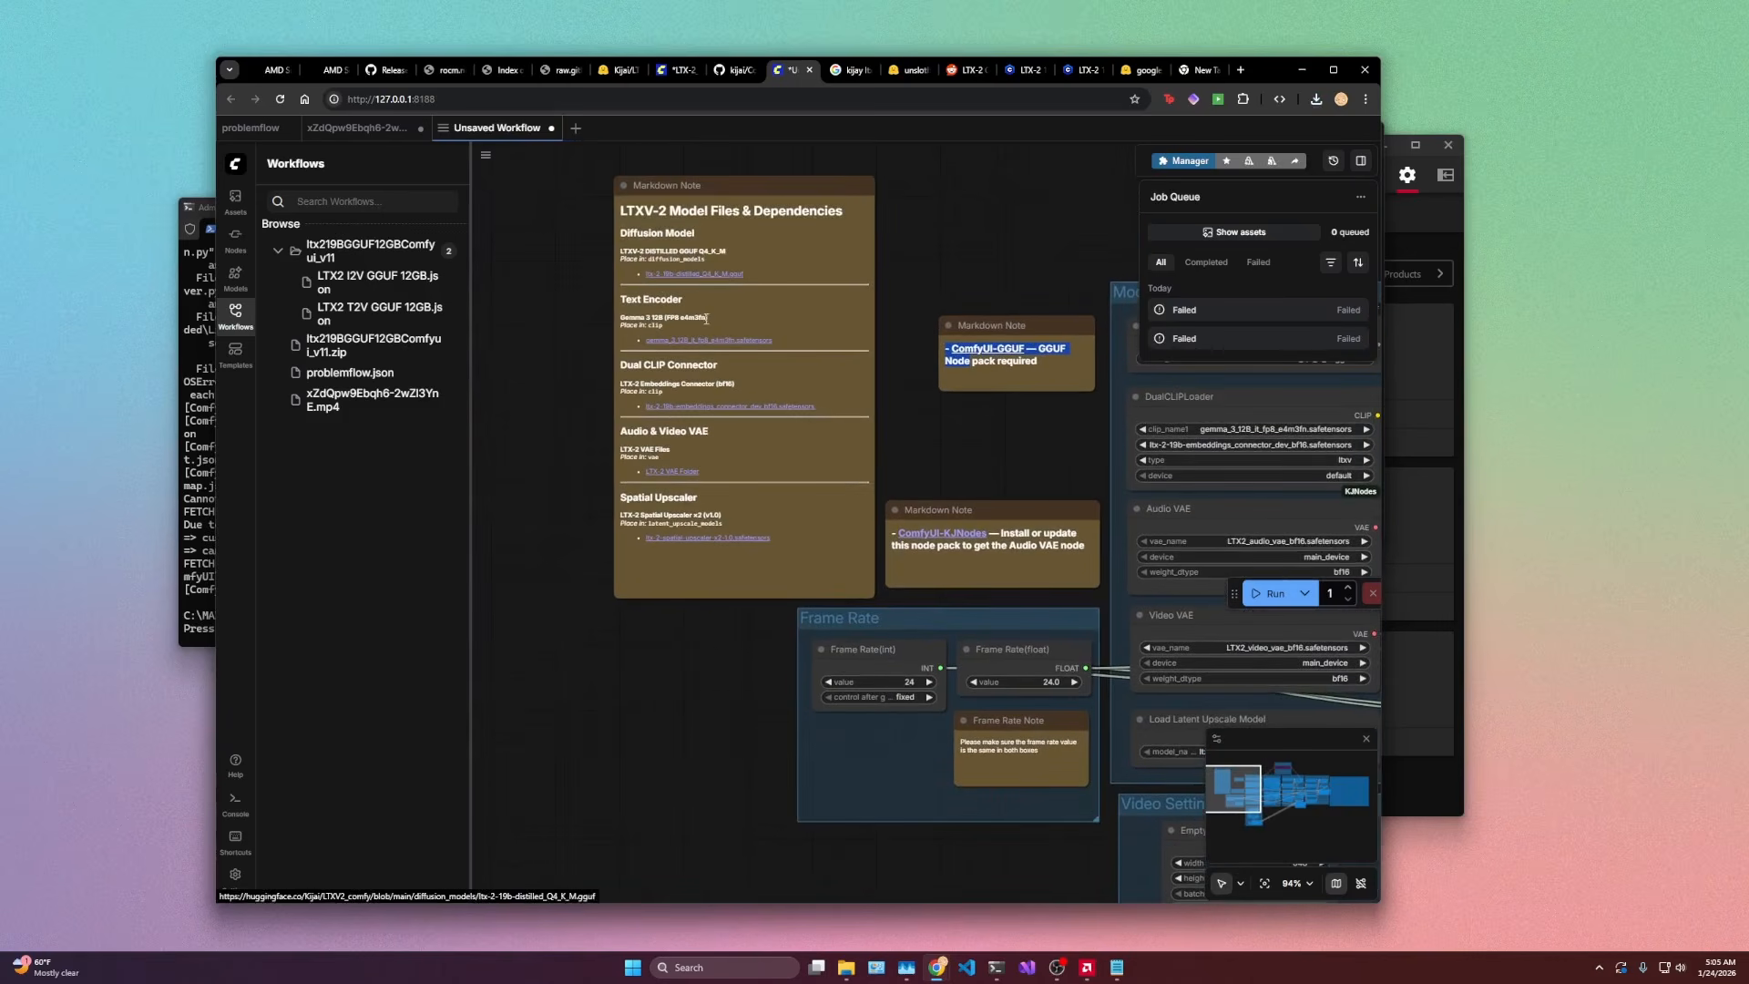
scroll(726, 295, right, 2)
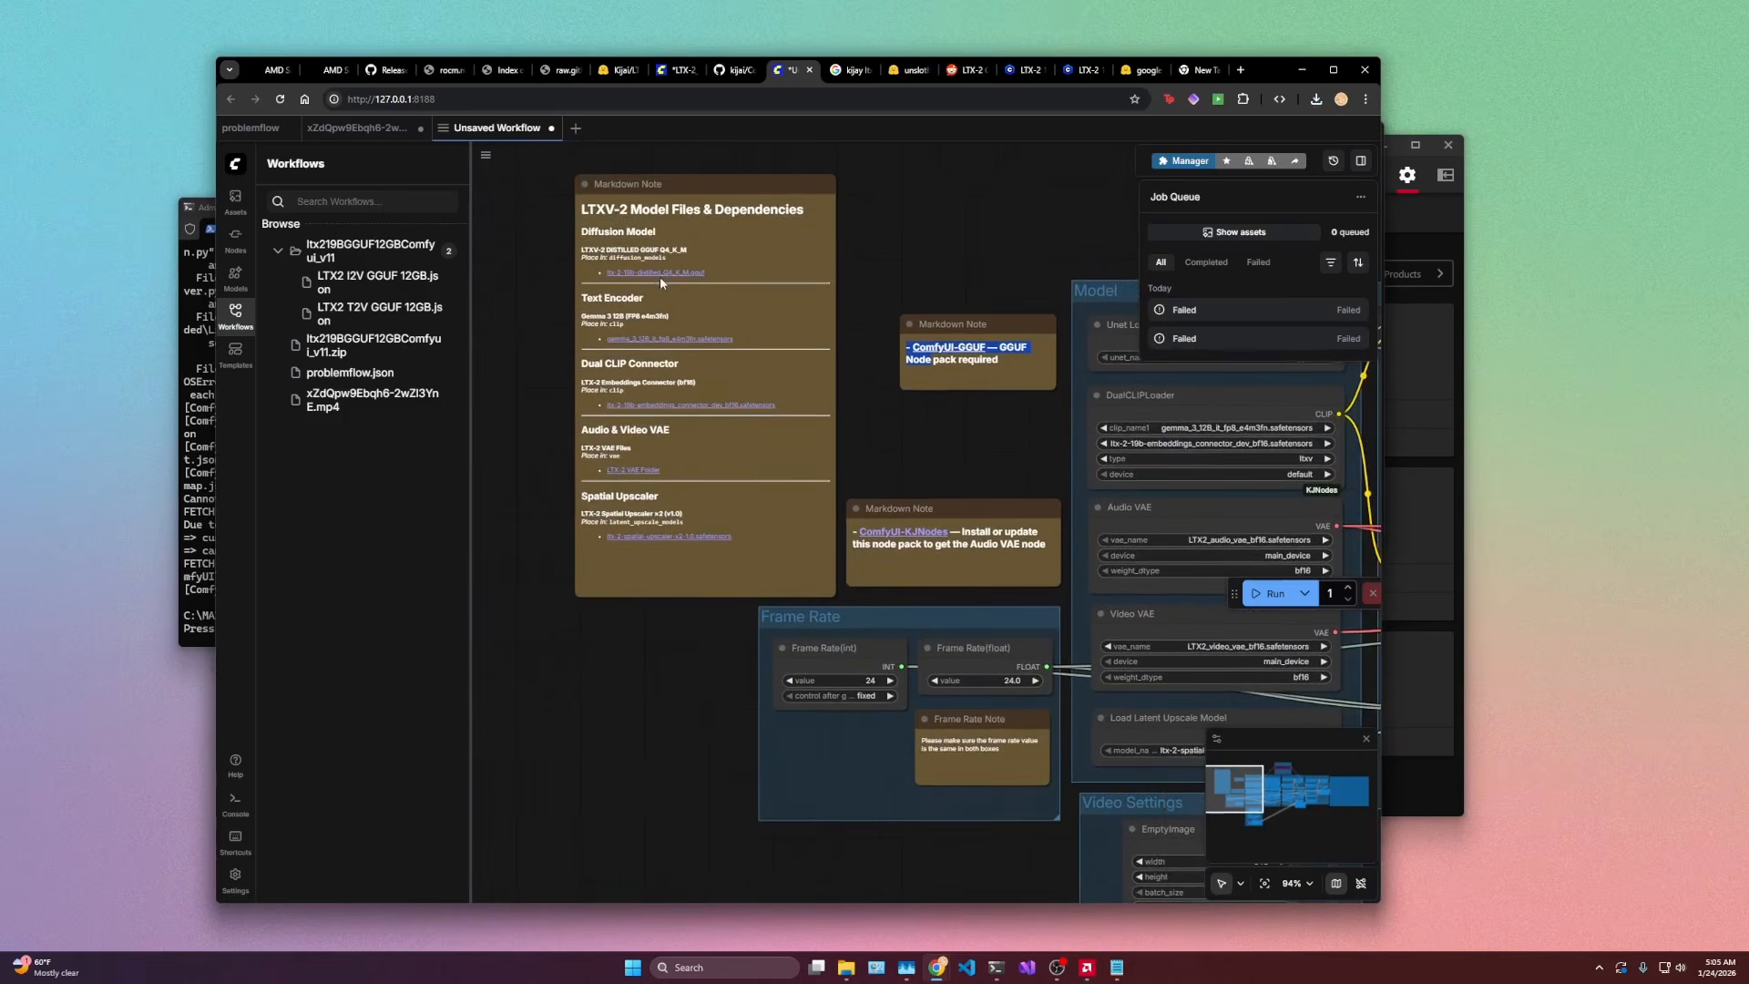
scroll(854, 455, right, 8)
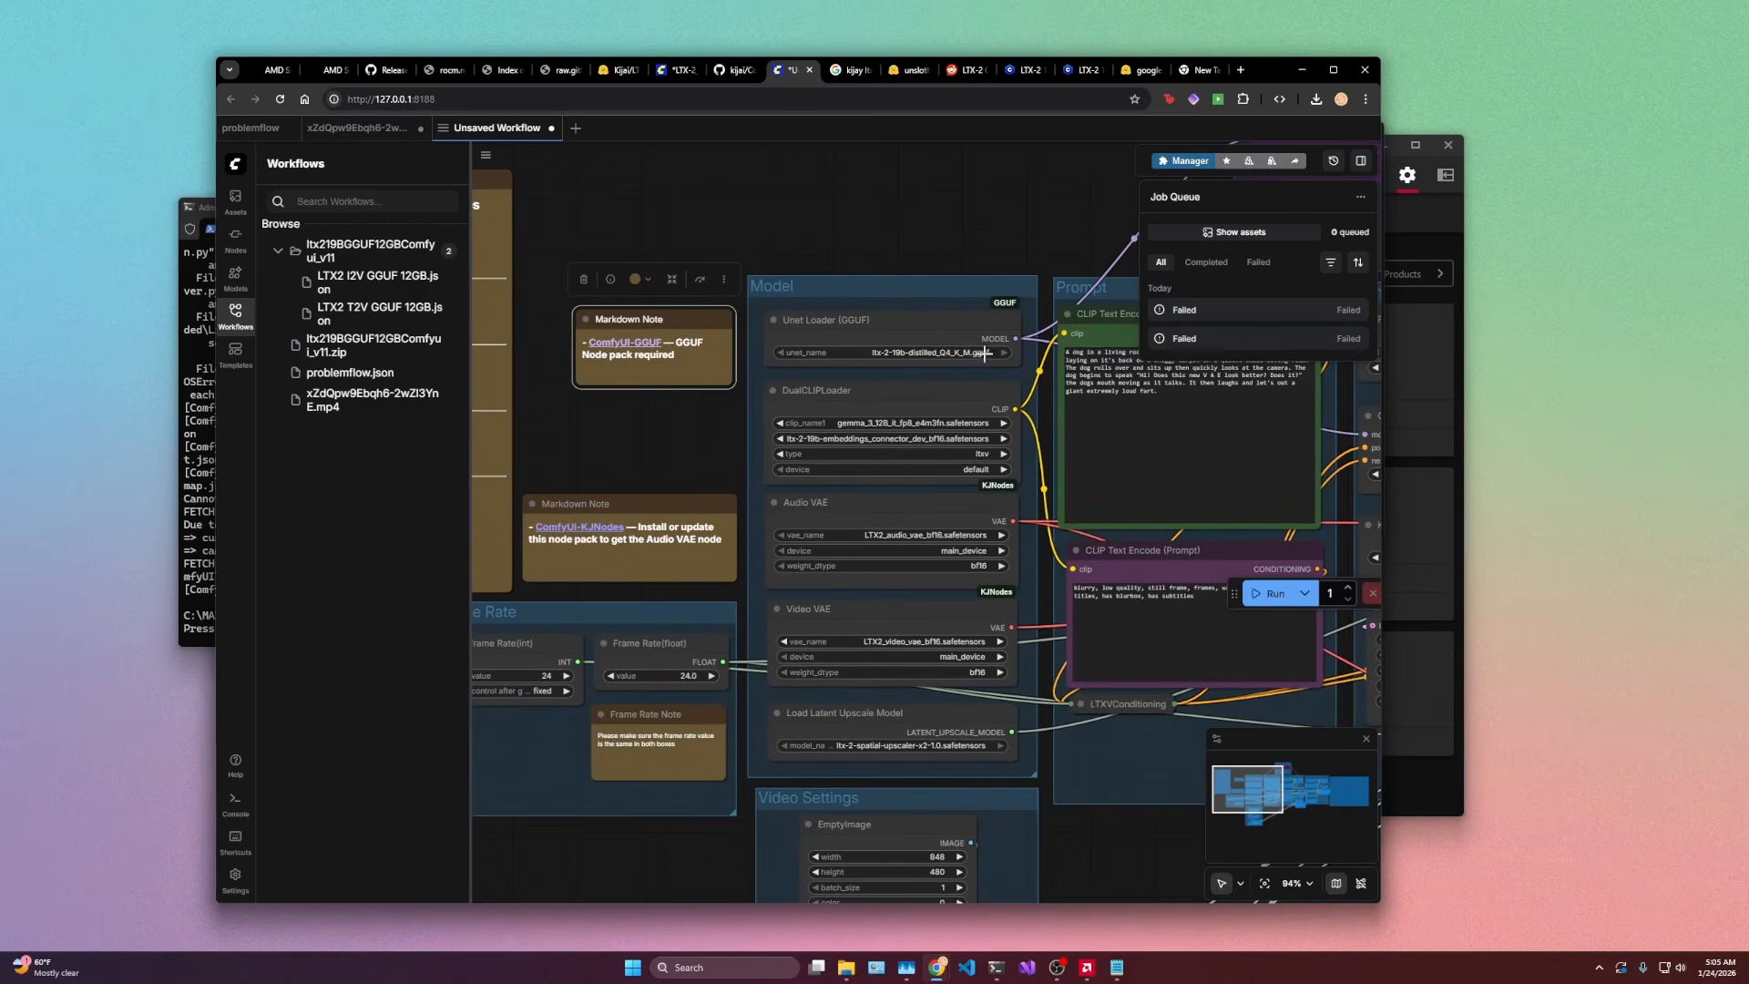
scroll(898, 273, down, 2)
click(885, 368)
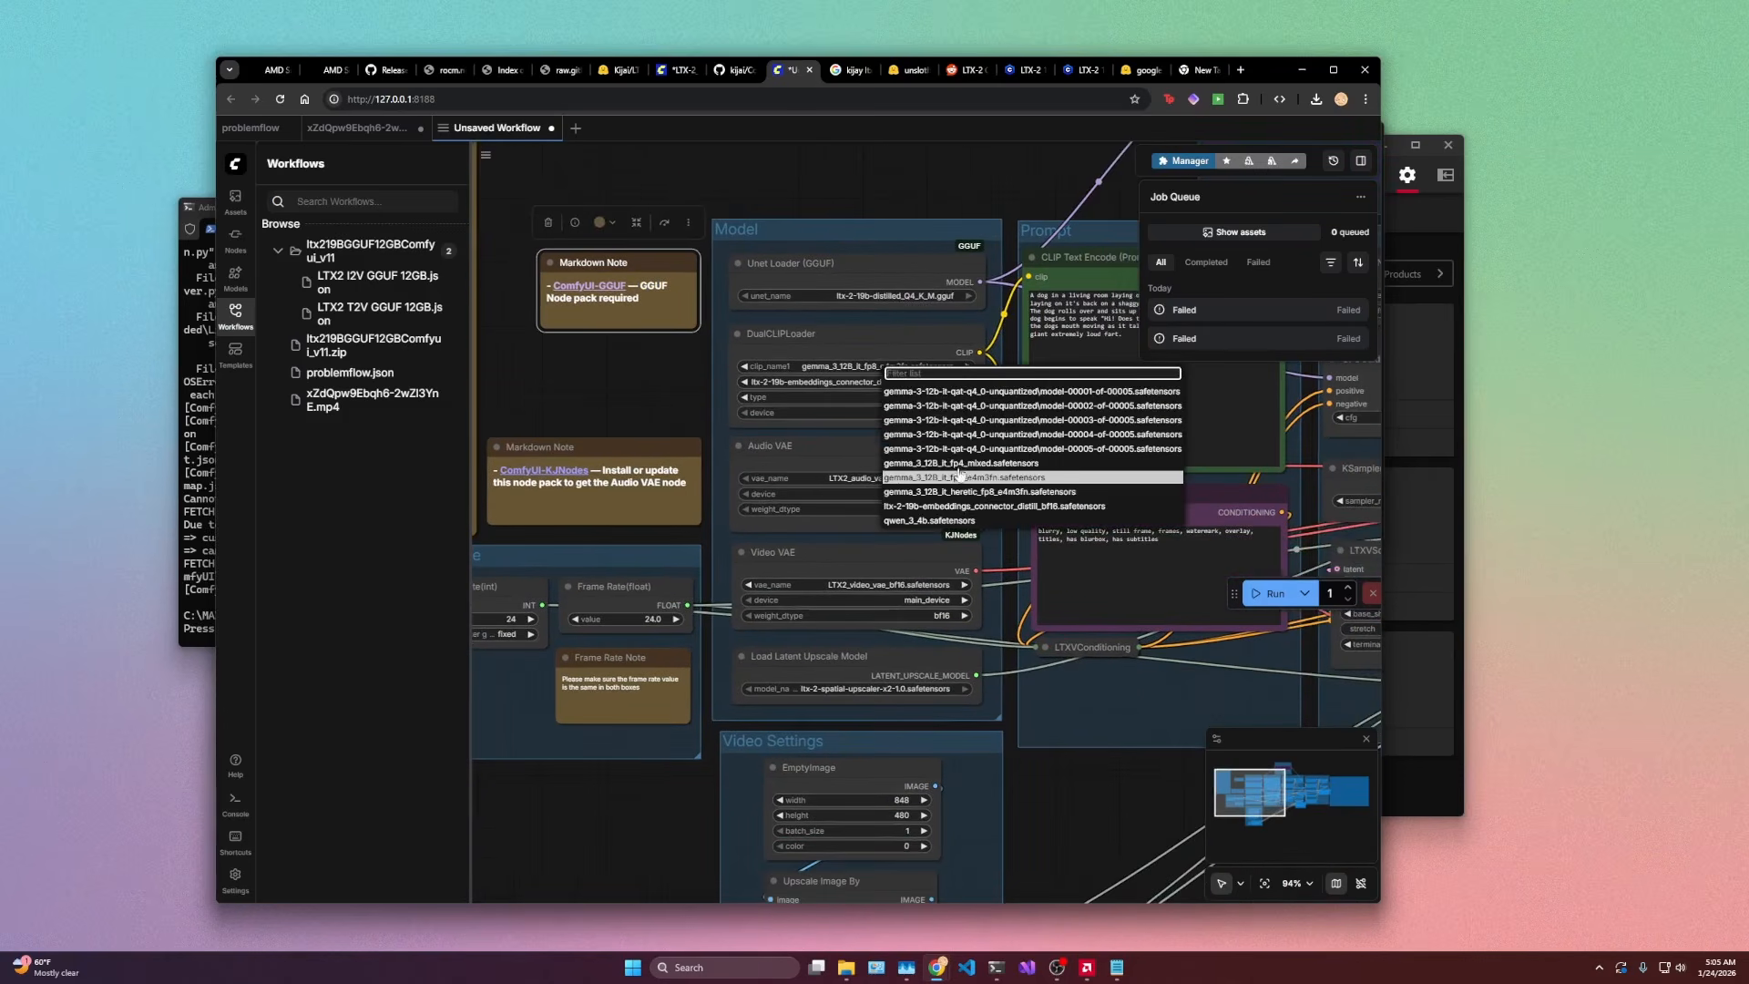
click(962, 477)
click(892, 377)
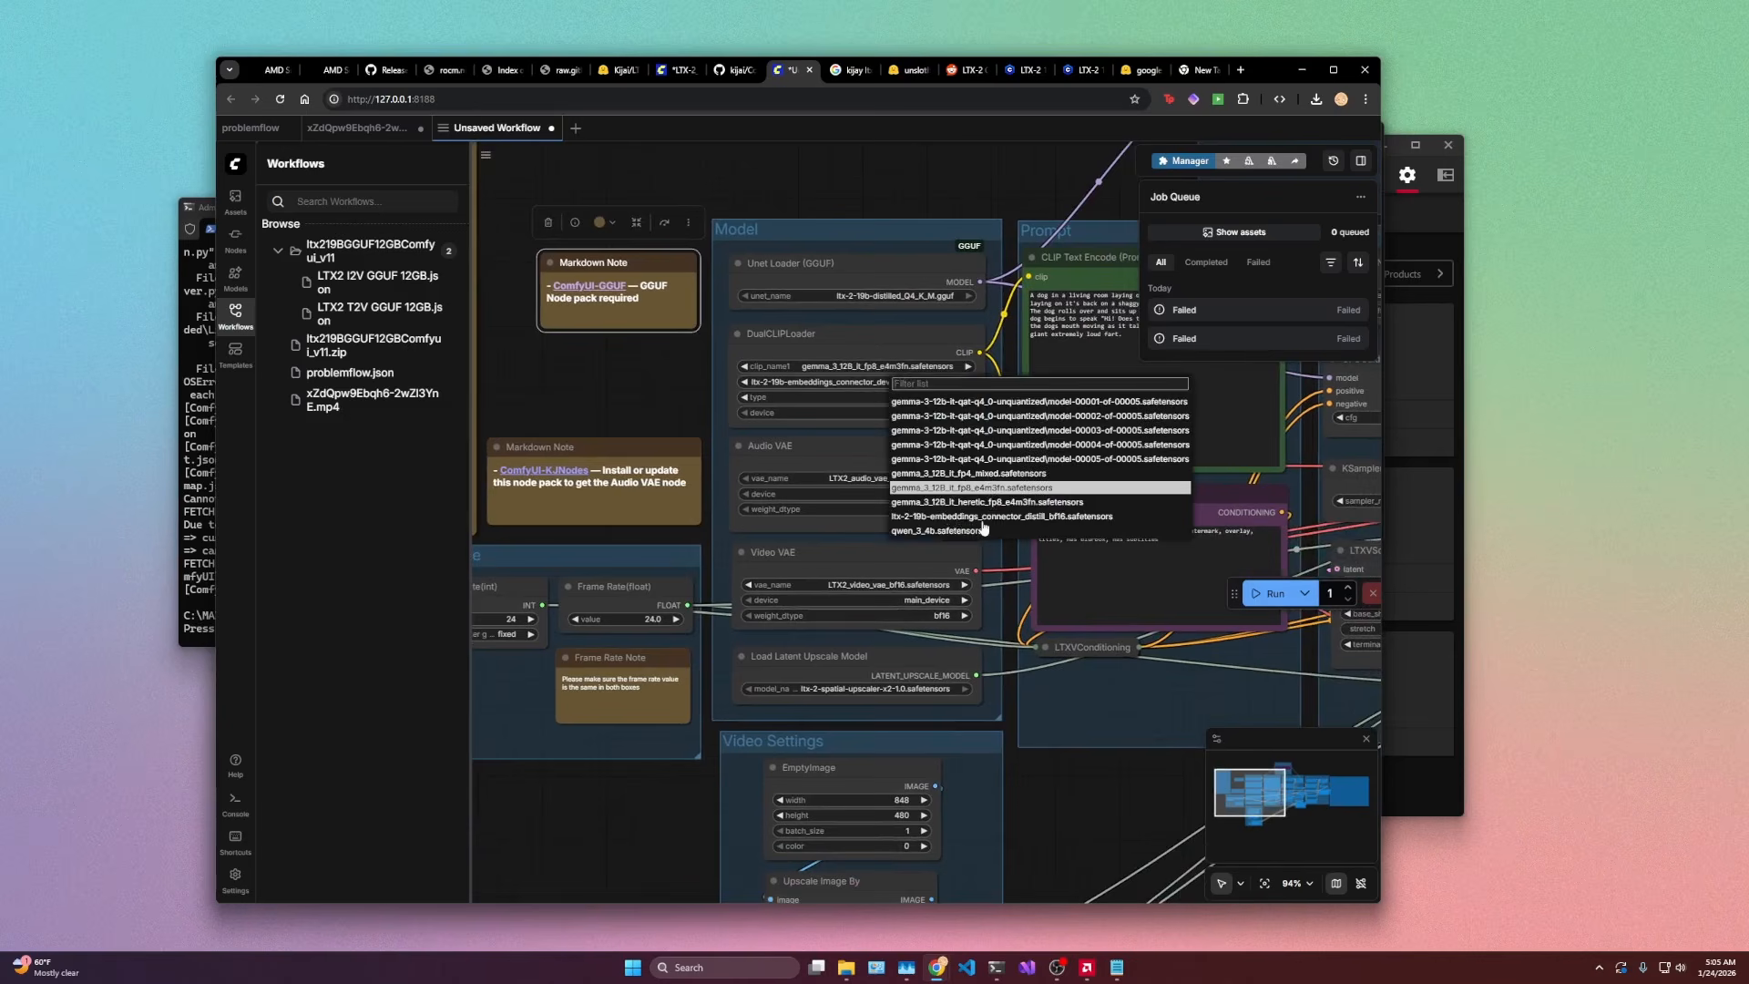
click(962, 516)
click(895, 379)
click(957, 515)
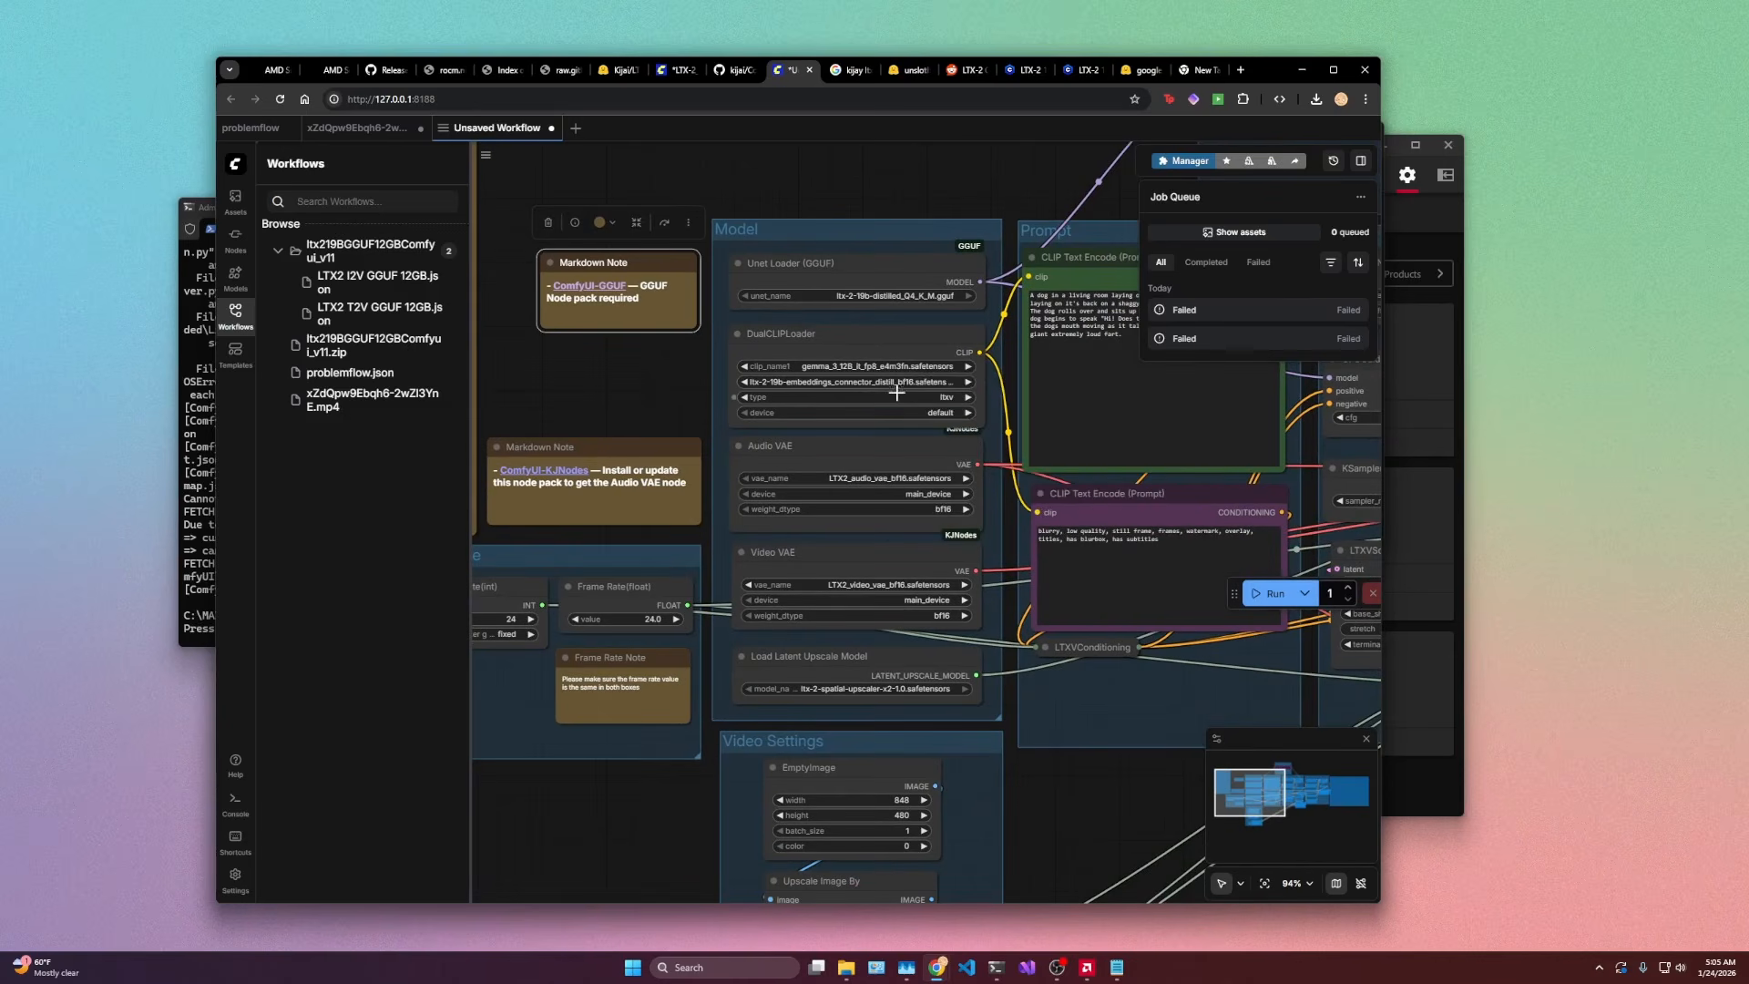
Step: Select LTX2_audio_vae_bf16.safetensors in the Audio VAE node and LTX2_video_vae_bf16.safetensors in the Video VAE node
click(875, 478)
click(903, 500)
click(885, 584)
click(966, 618)
Step: Review the Video Settings nodes and check the generation's progress in the PowerShell console
scroll(803, 567, down, 3)
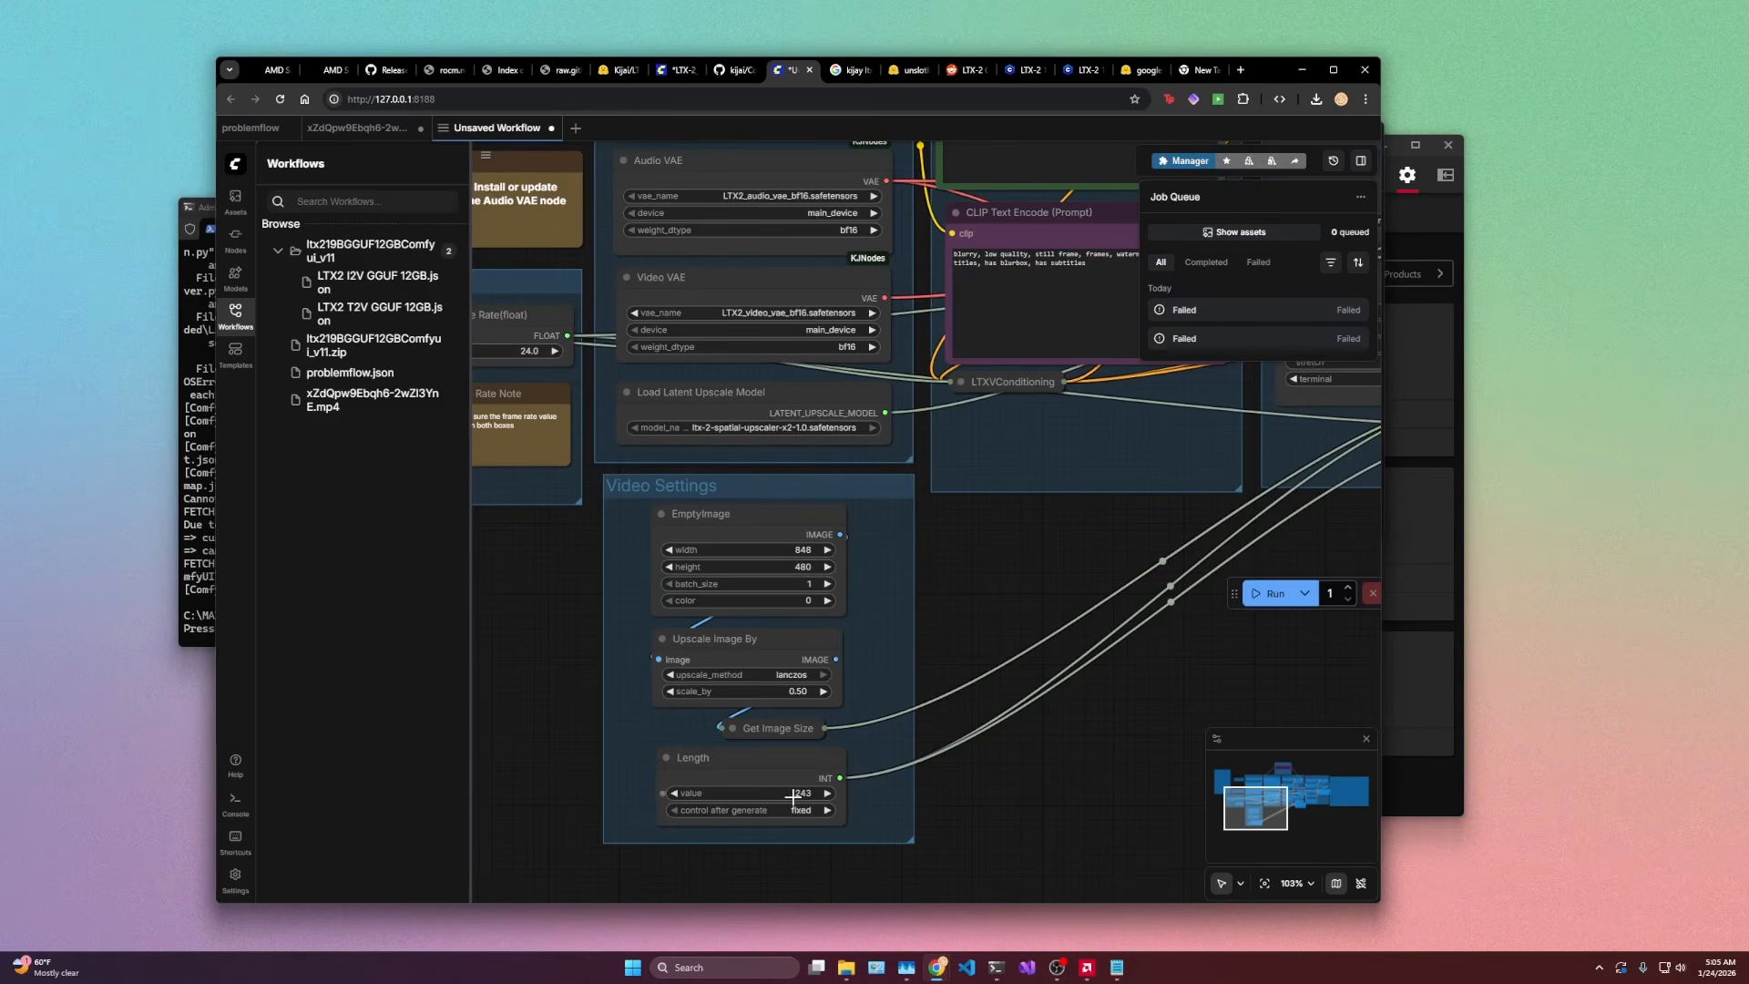
scroll(769, 613, down, 2)
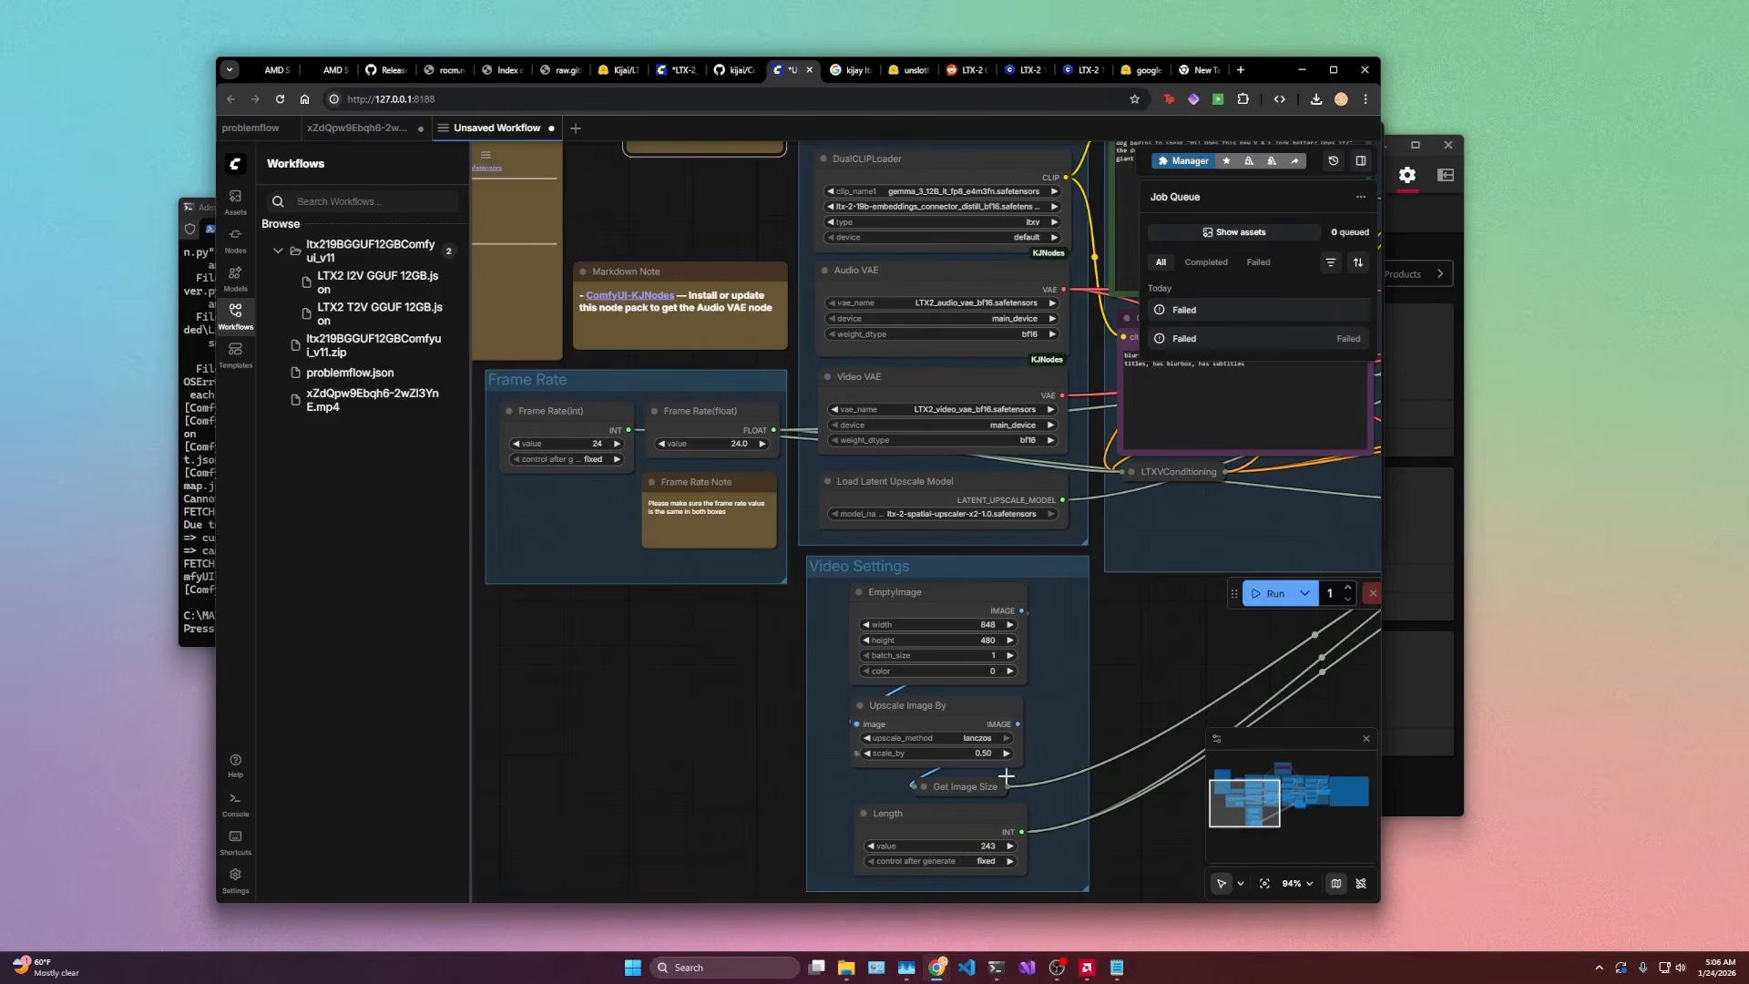
scroll(1055, 811, down, 3)
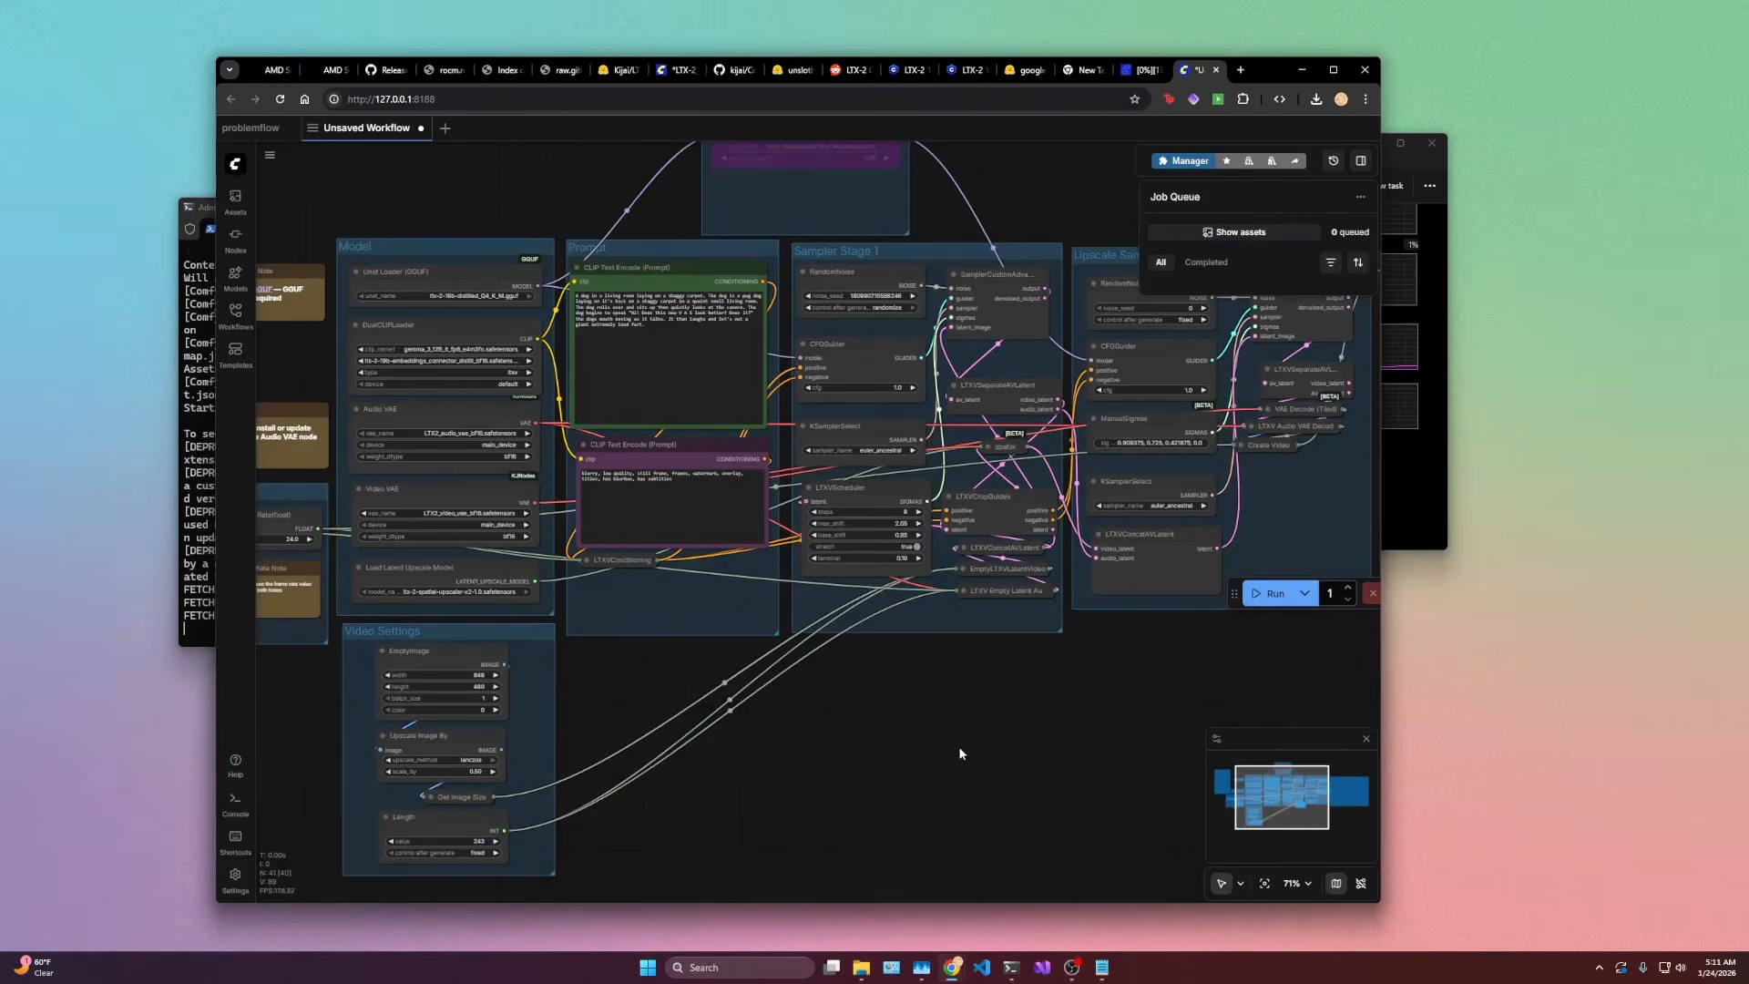
drag(1089, 717, 896, 729)
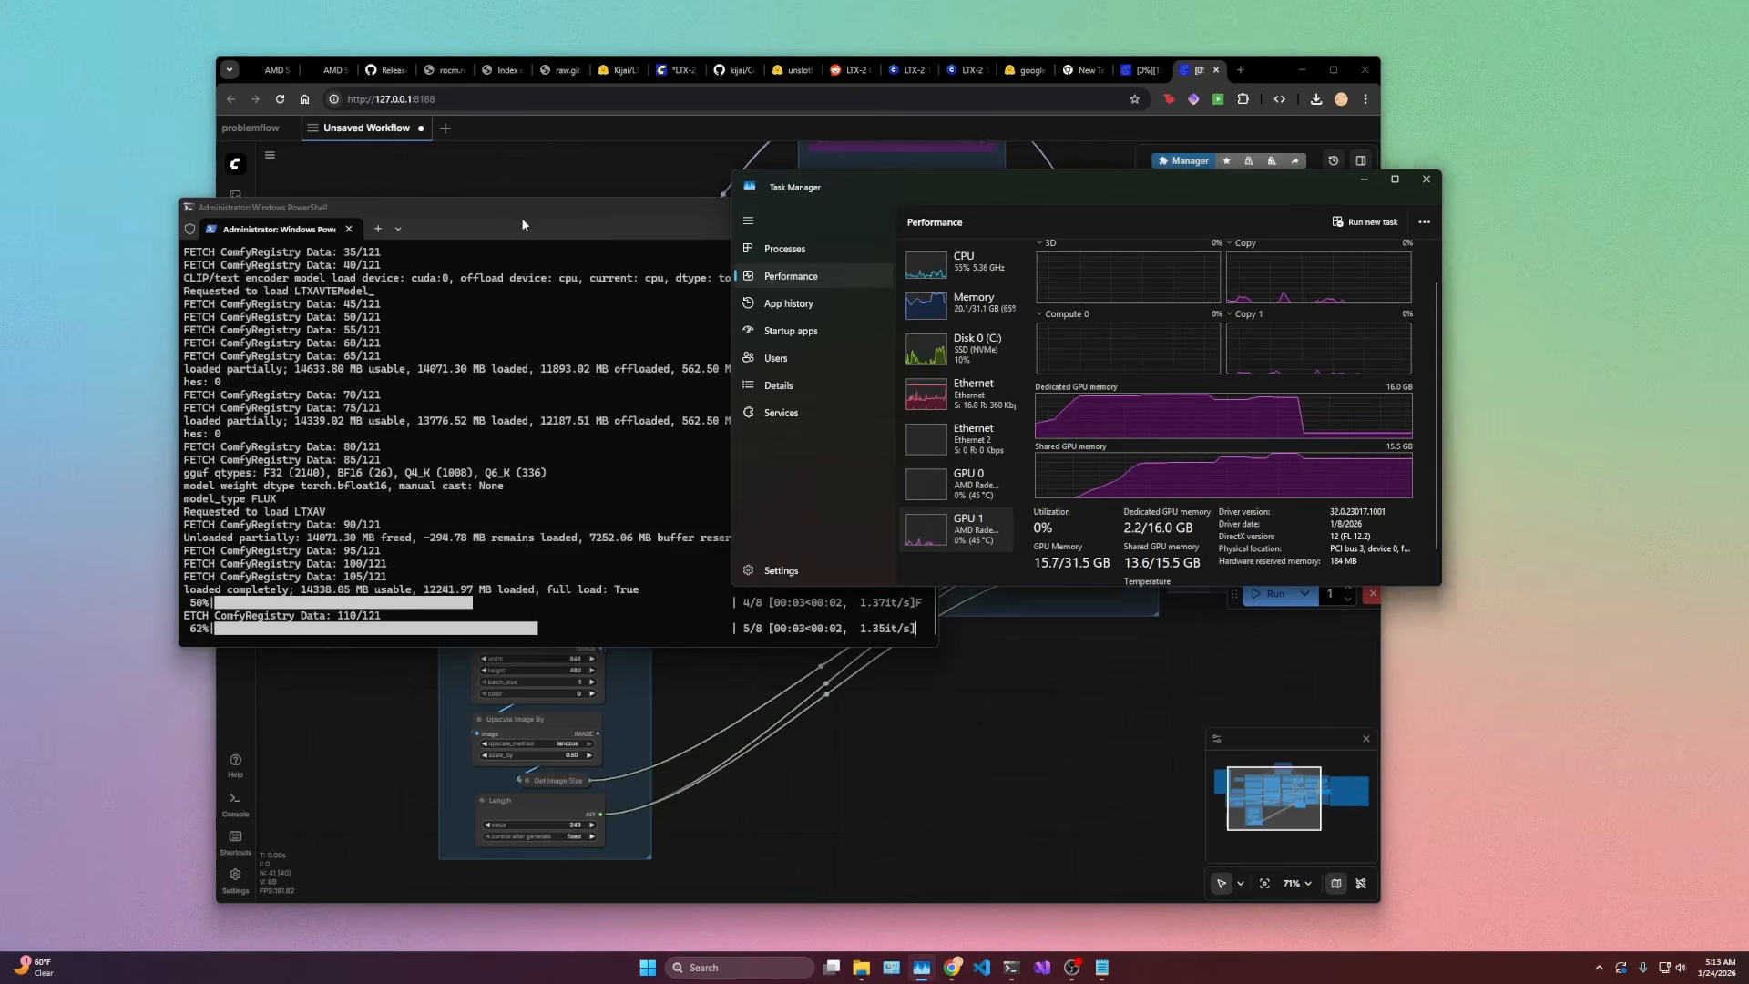
click(522, 224)
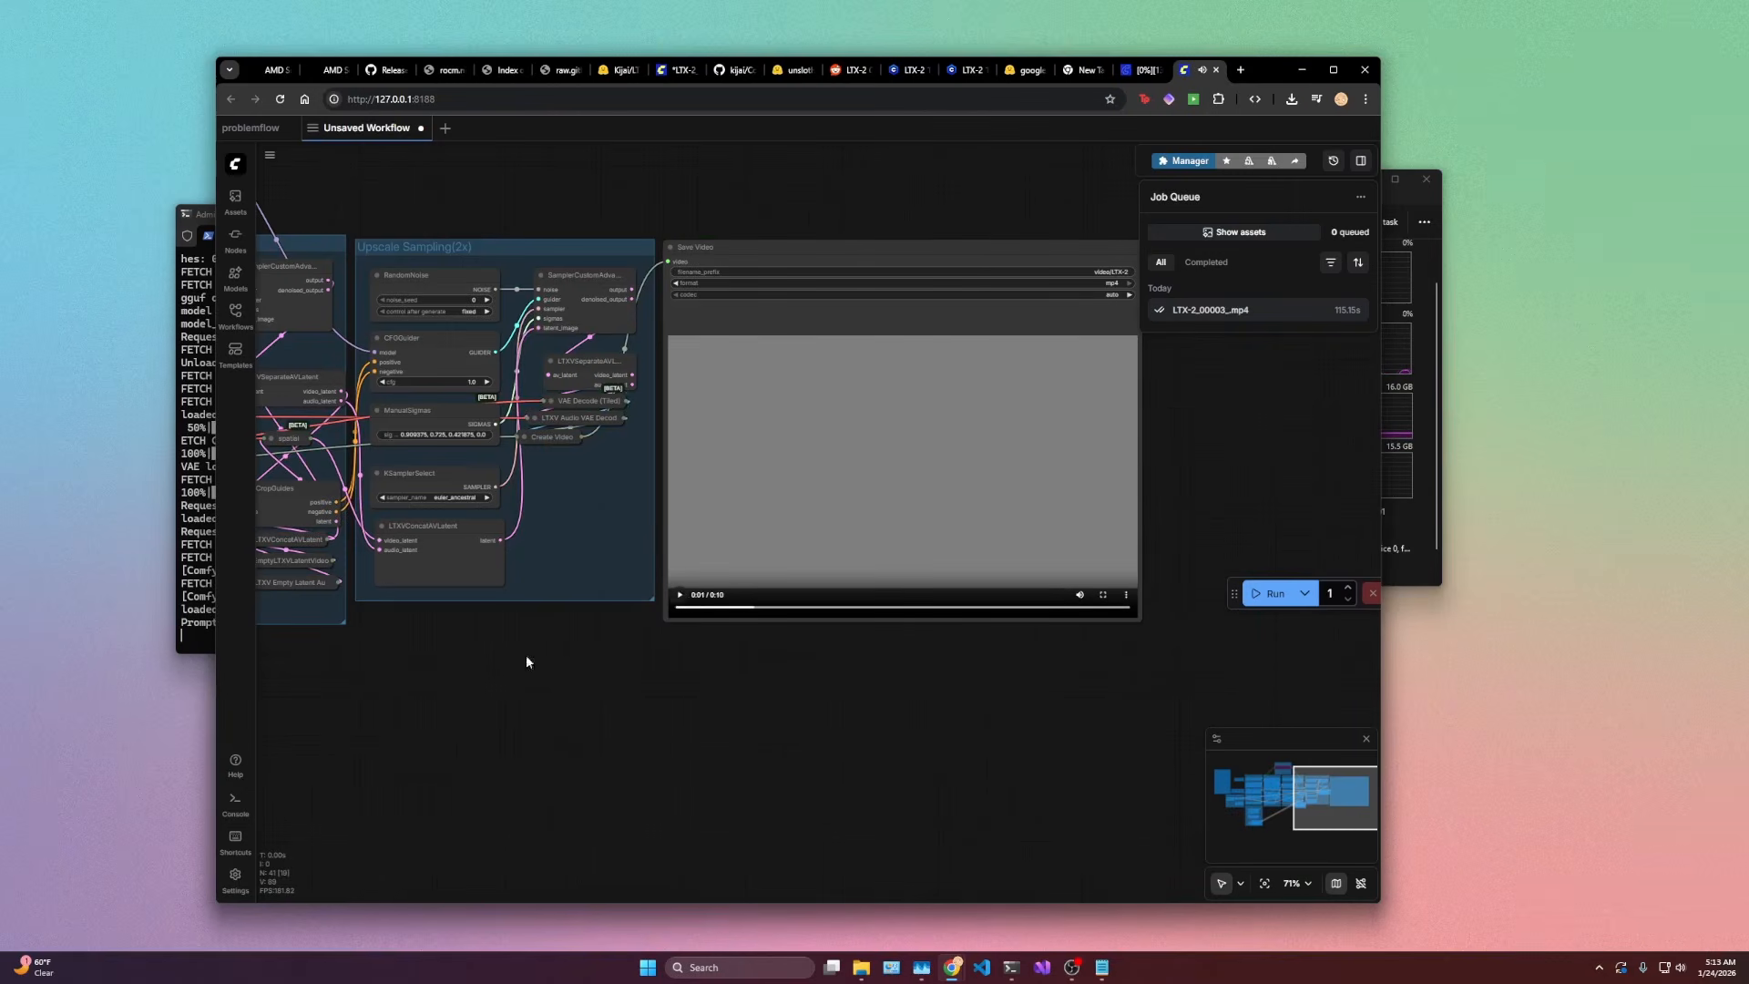
Step: Set the EmptyImage node to width 1280 and height 720, and the Length value to 241
drag(526, 661, 928, 679)
scroll(925, 638, up, 5)
double_click(756, 536)
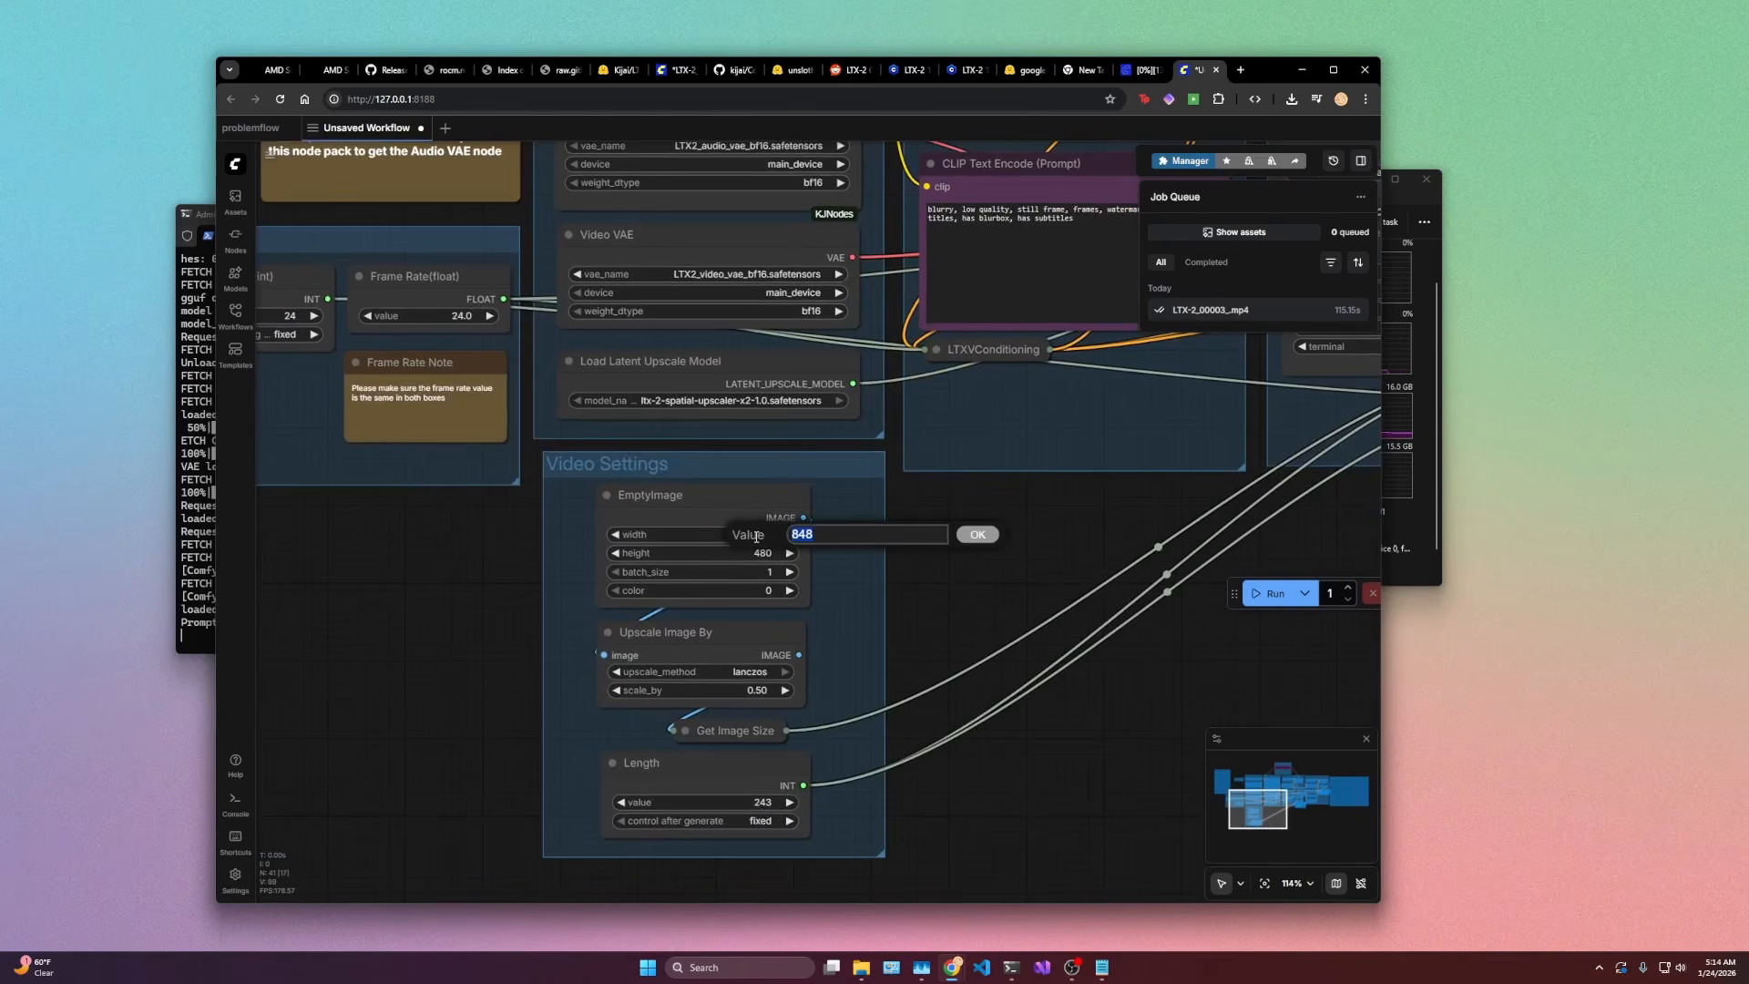
text(1280)
key(Return)
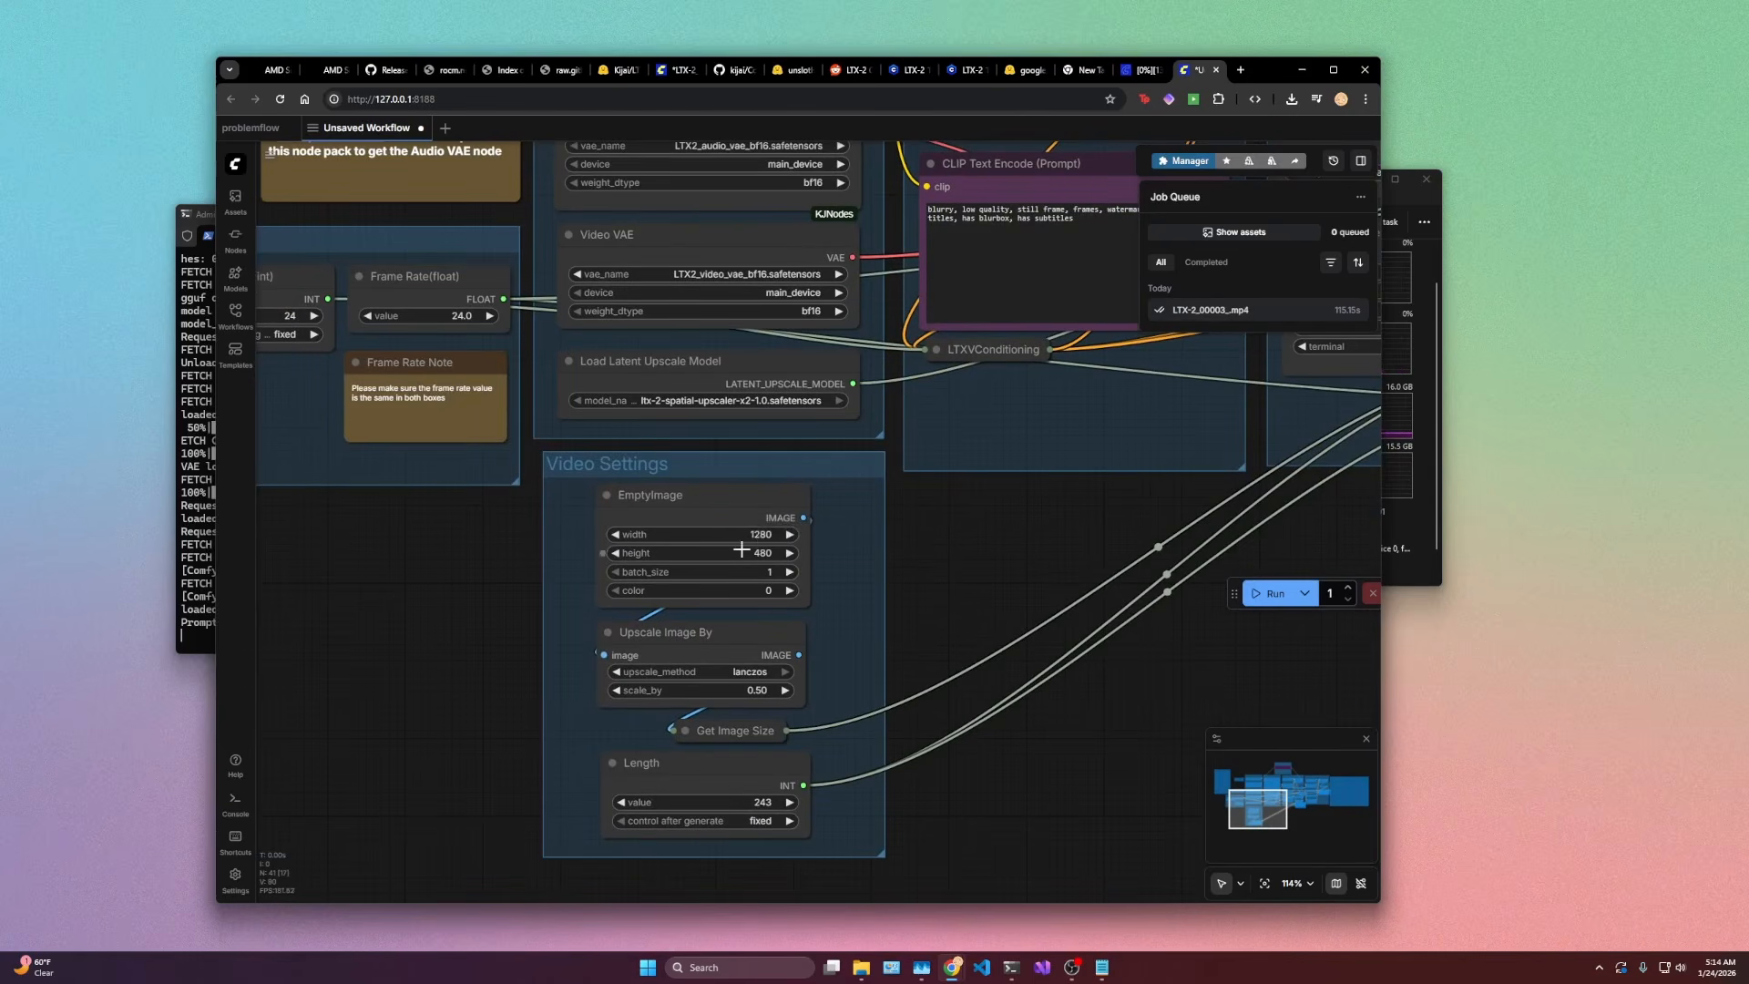
double_click(742, 550)
text(72)
key(Return)
double_click(770, 803)
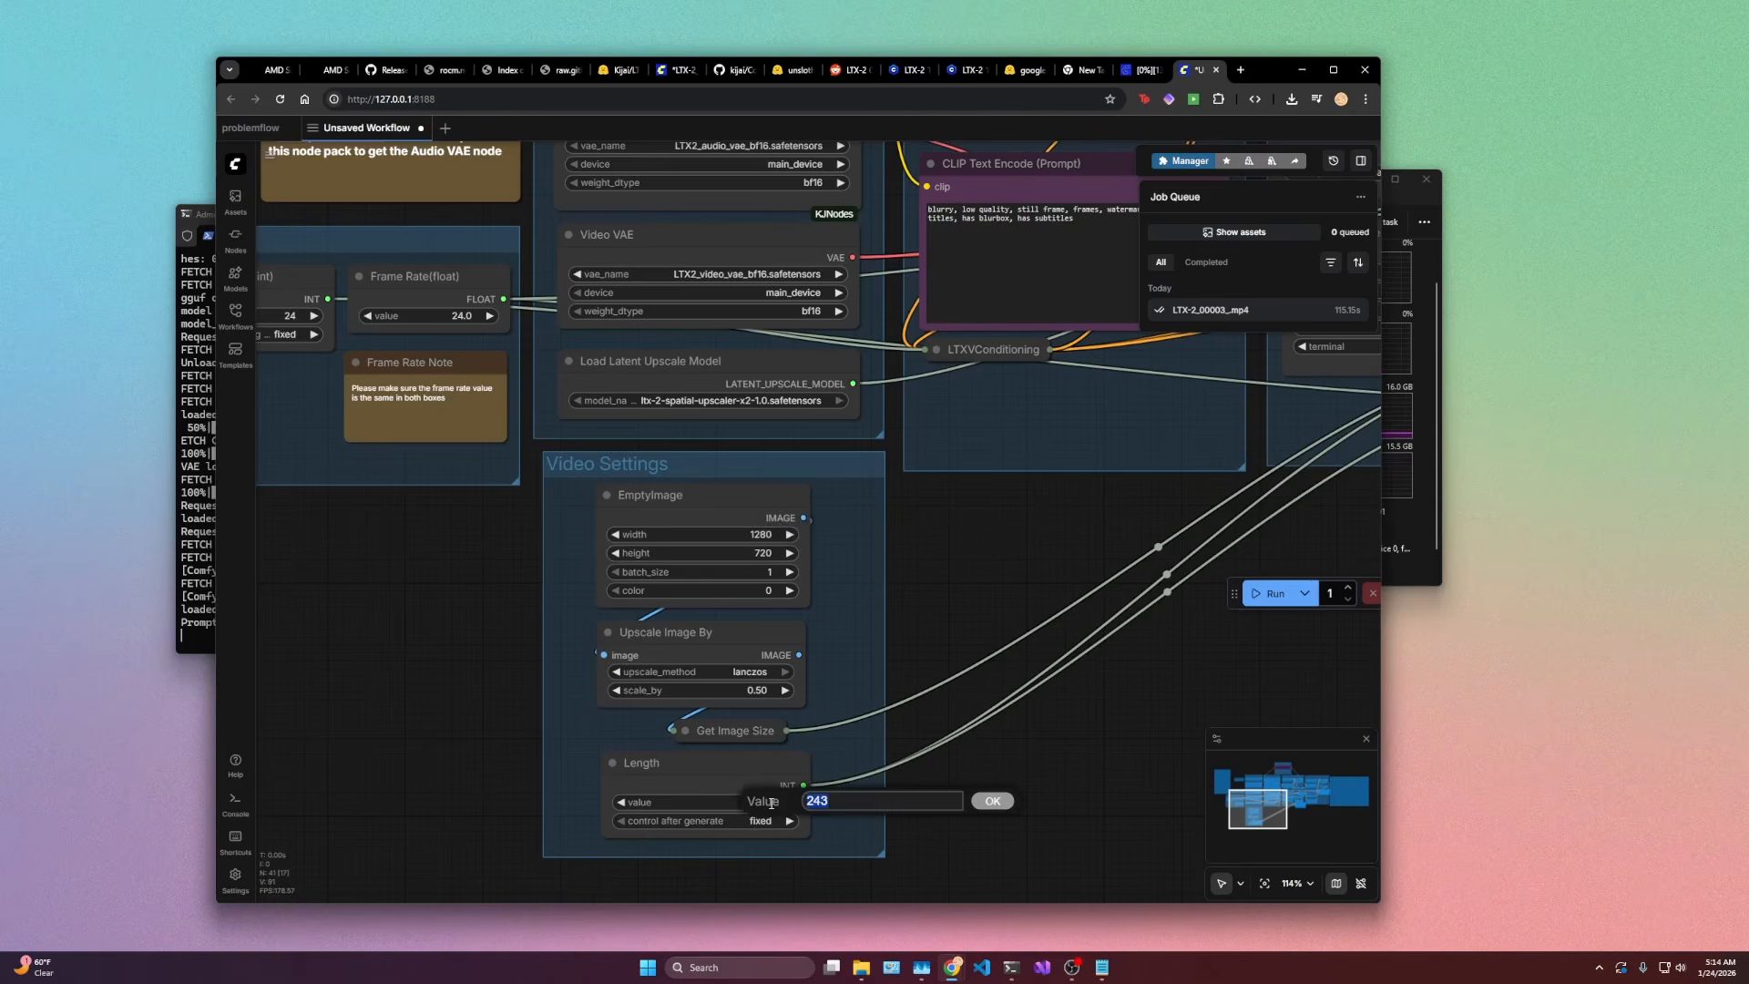
text(241)
key(Return)
Step: Find the DualCLIPLoader (GGUF) node by searching the node library for gguf and place it above the Model group
scroll(631, 361, down, 2)
right_click(500, 366)
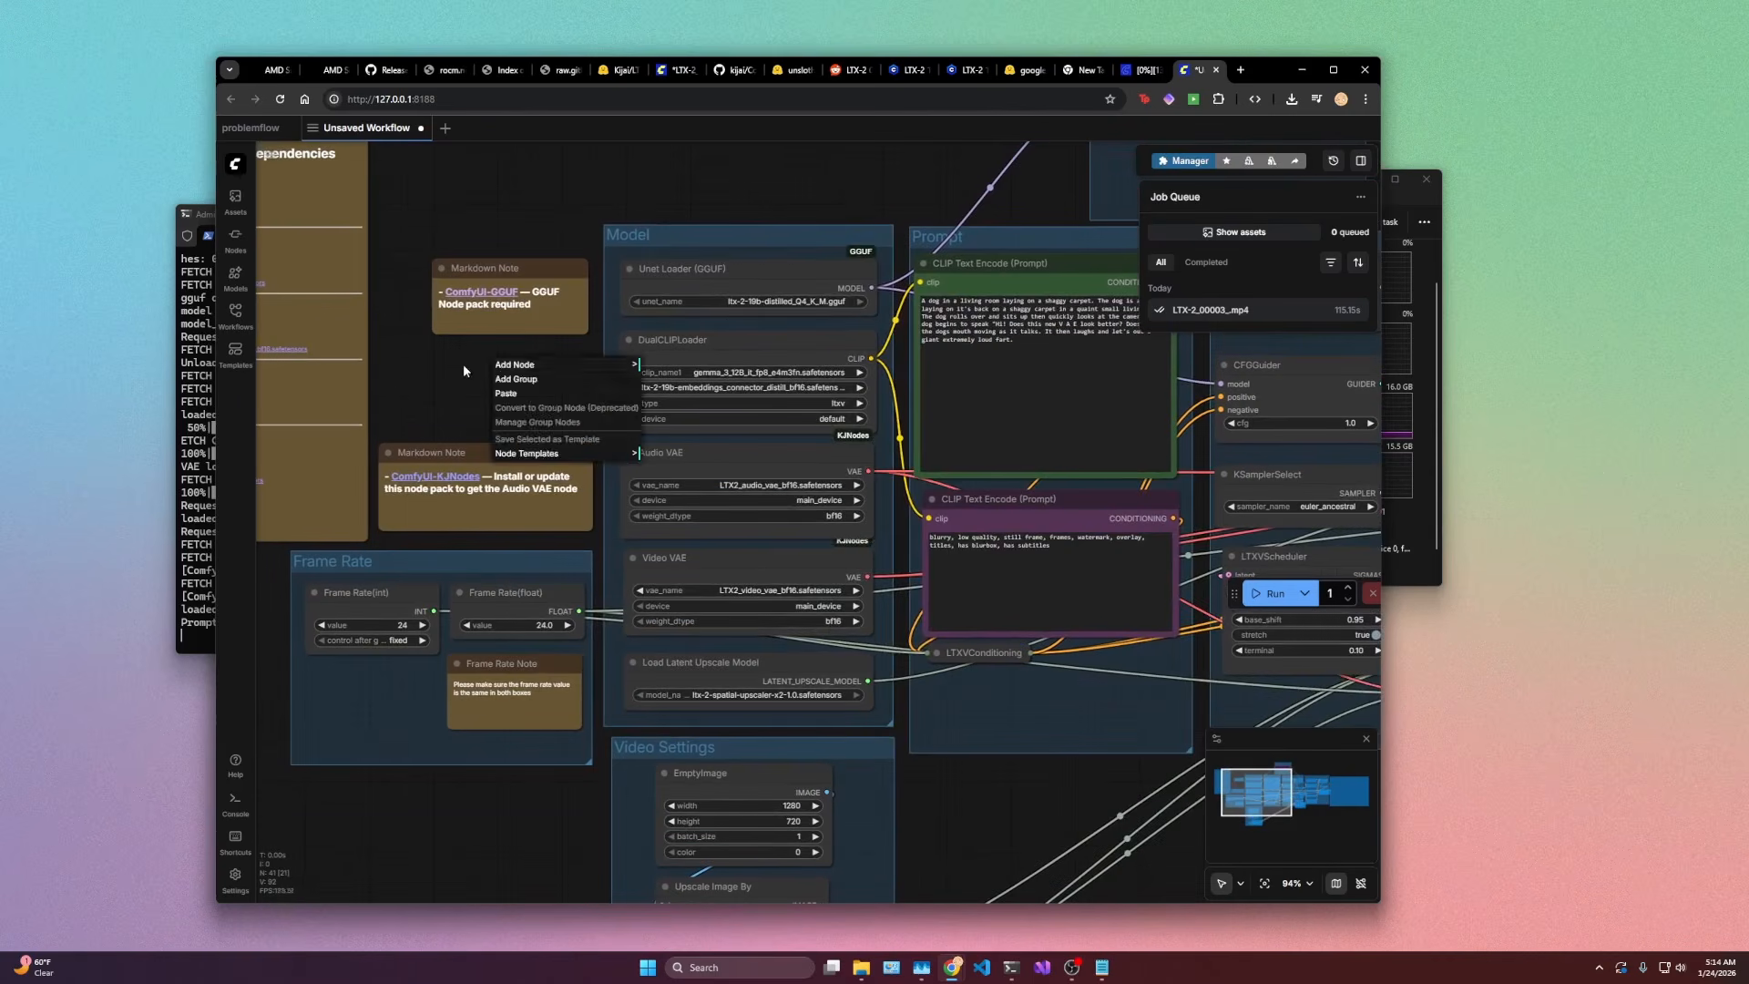
click(654, 355)
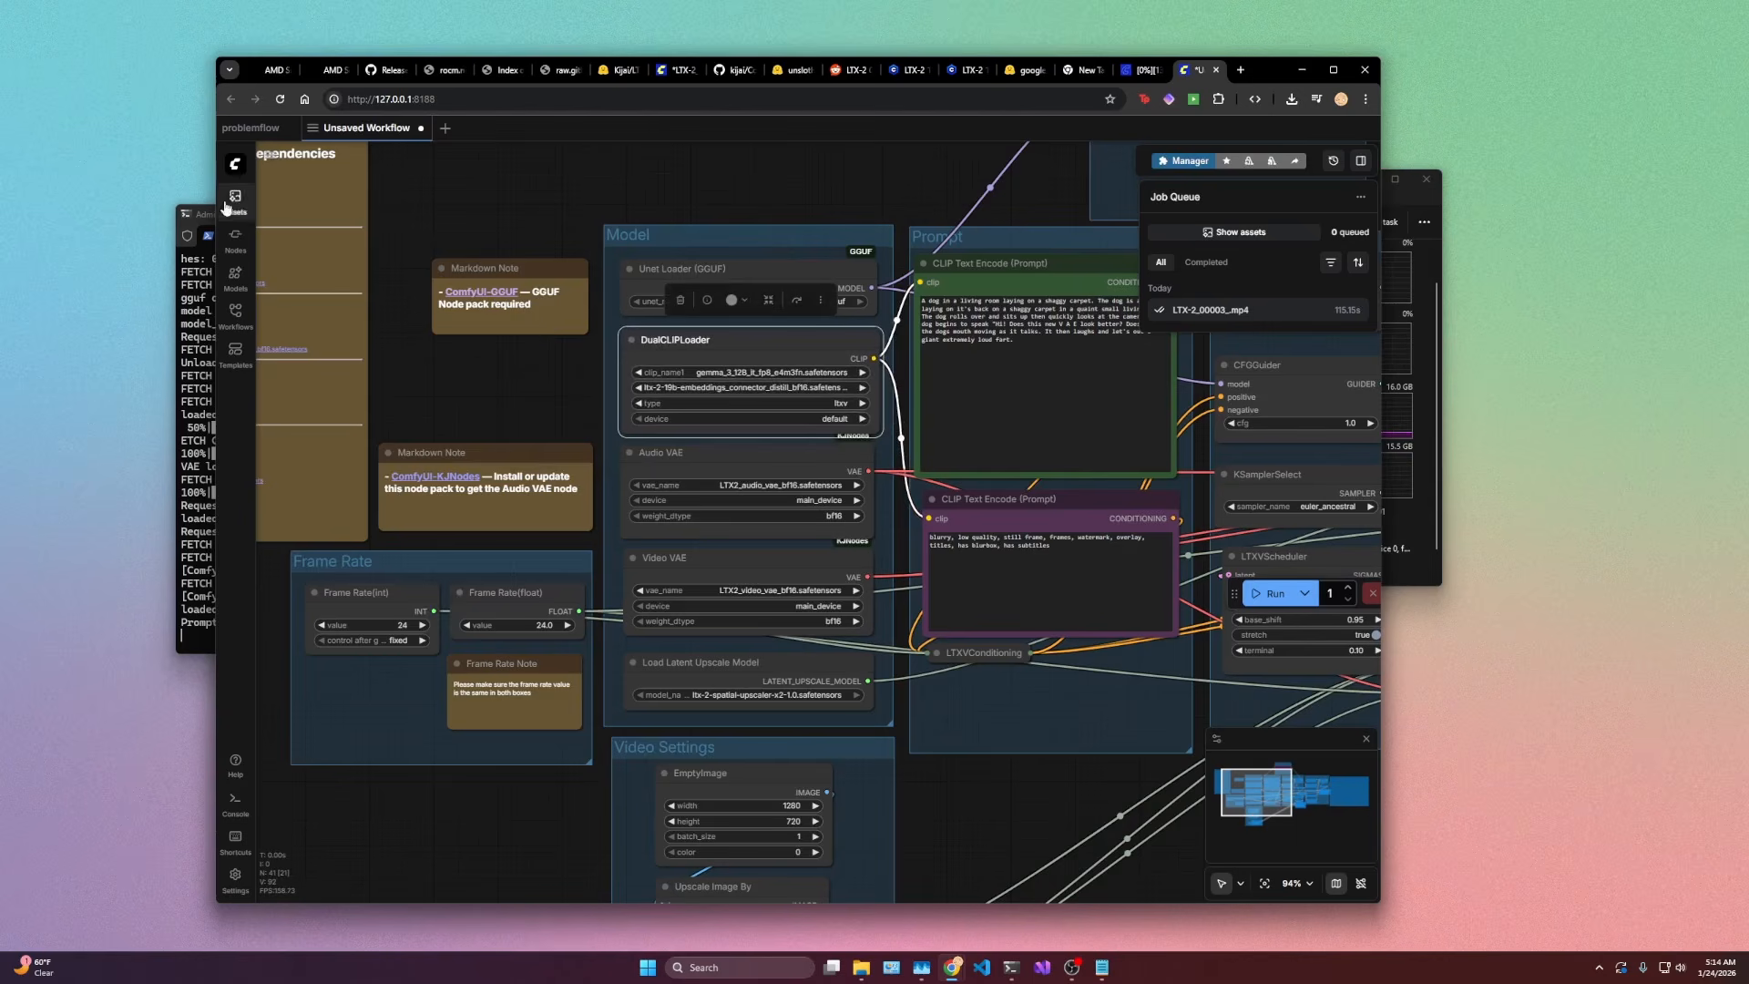
click(235, 239)
click(306, 203)
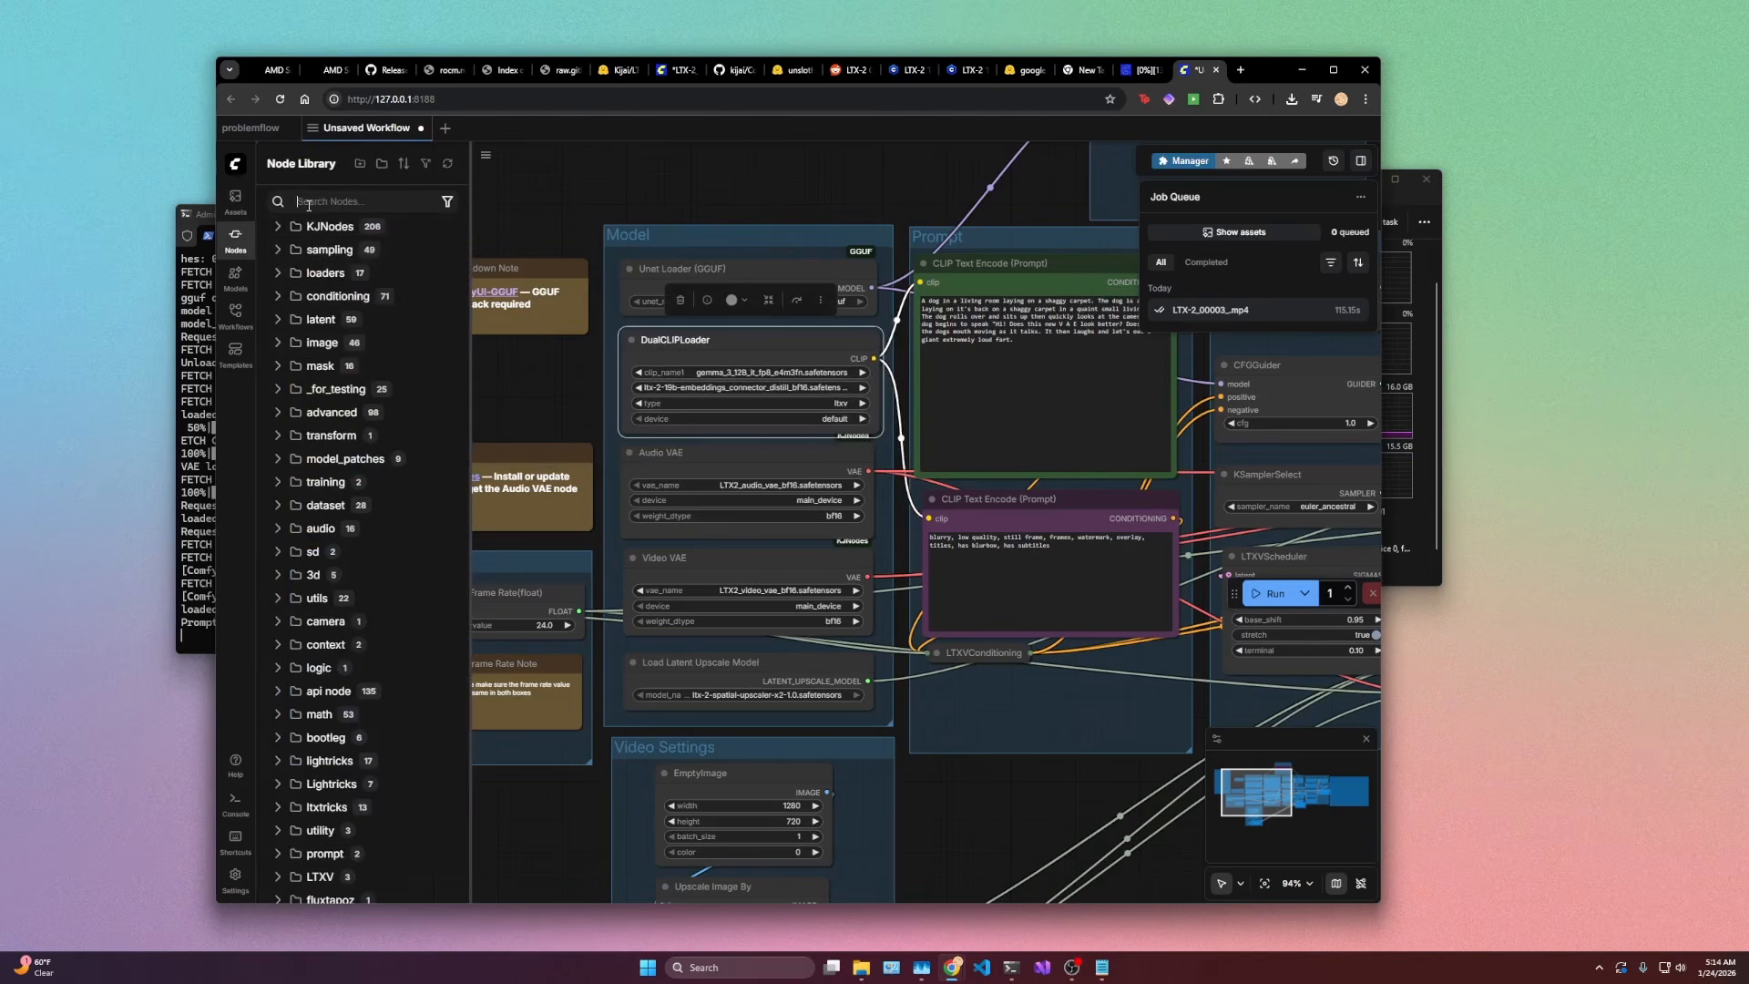
text(gguf)
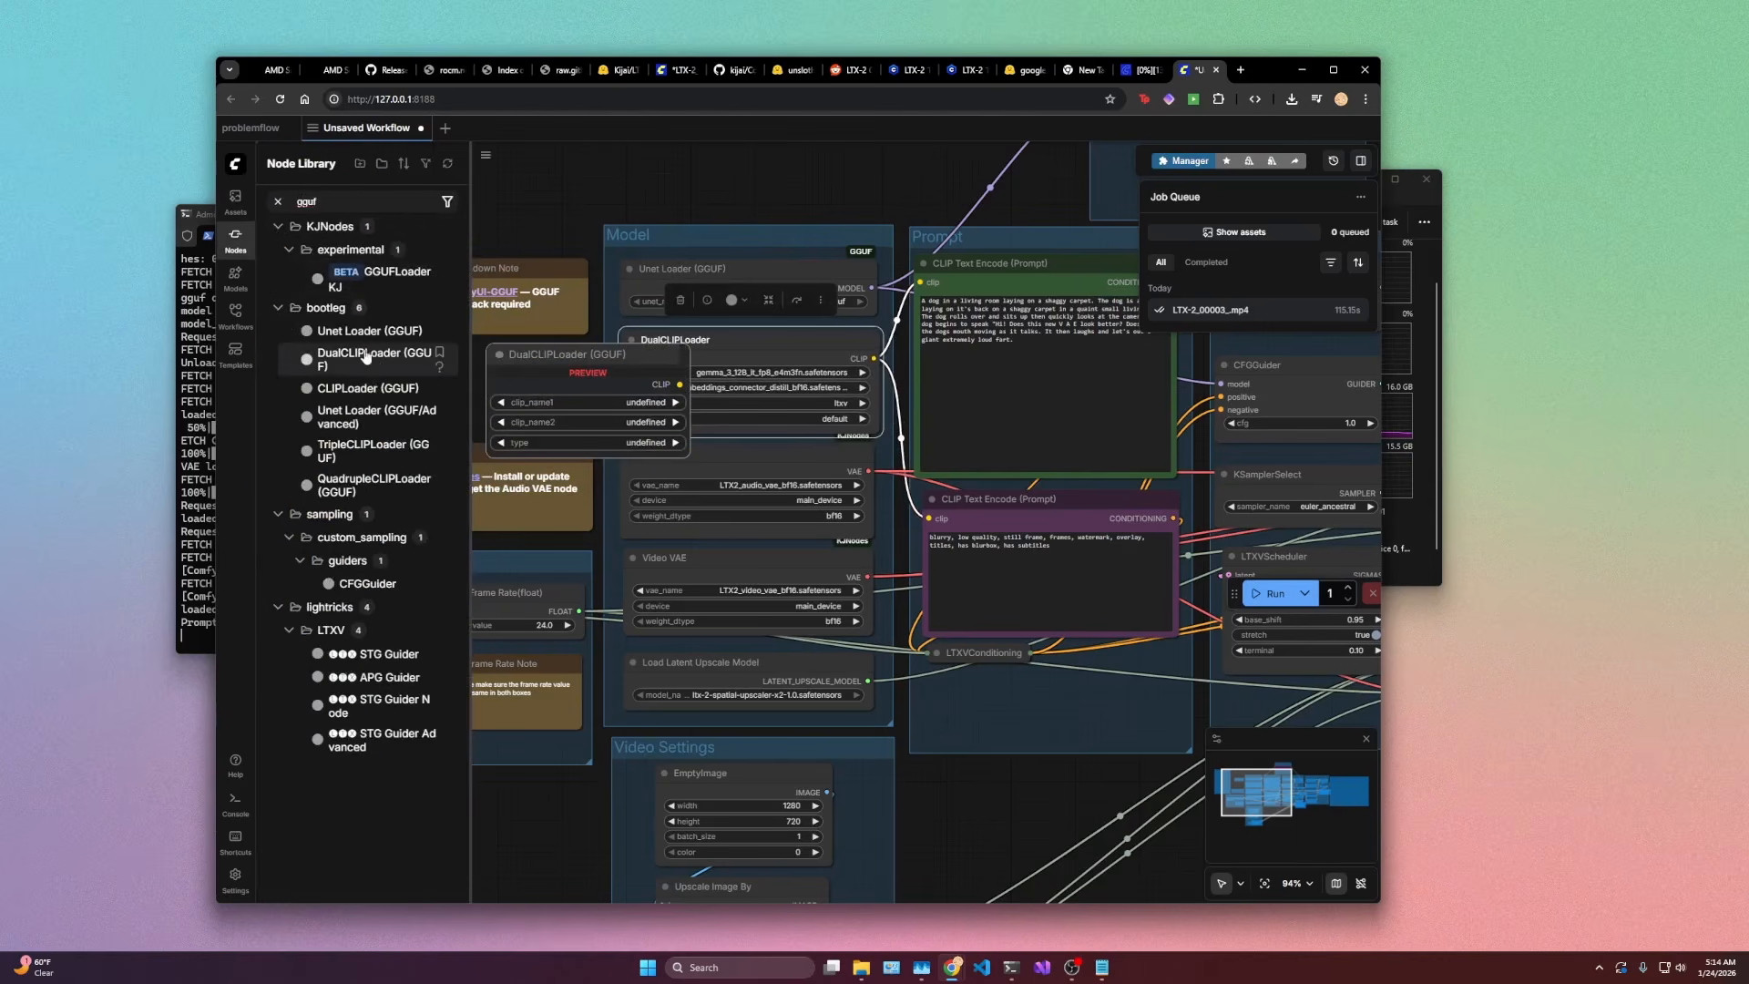
key(ctrl+v)
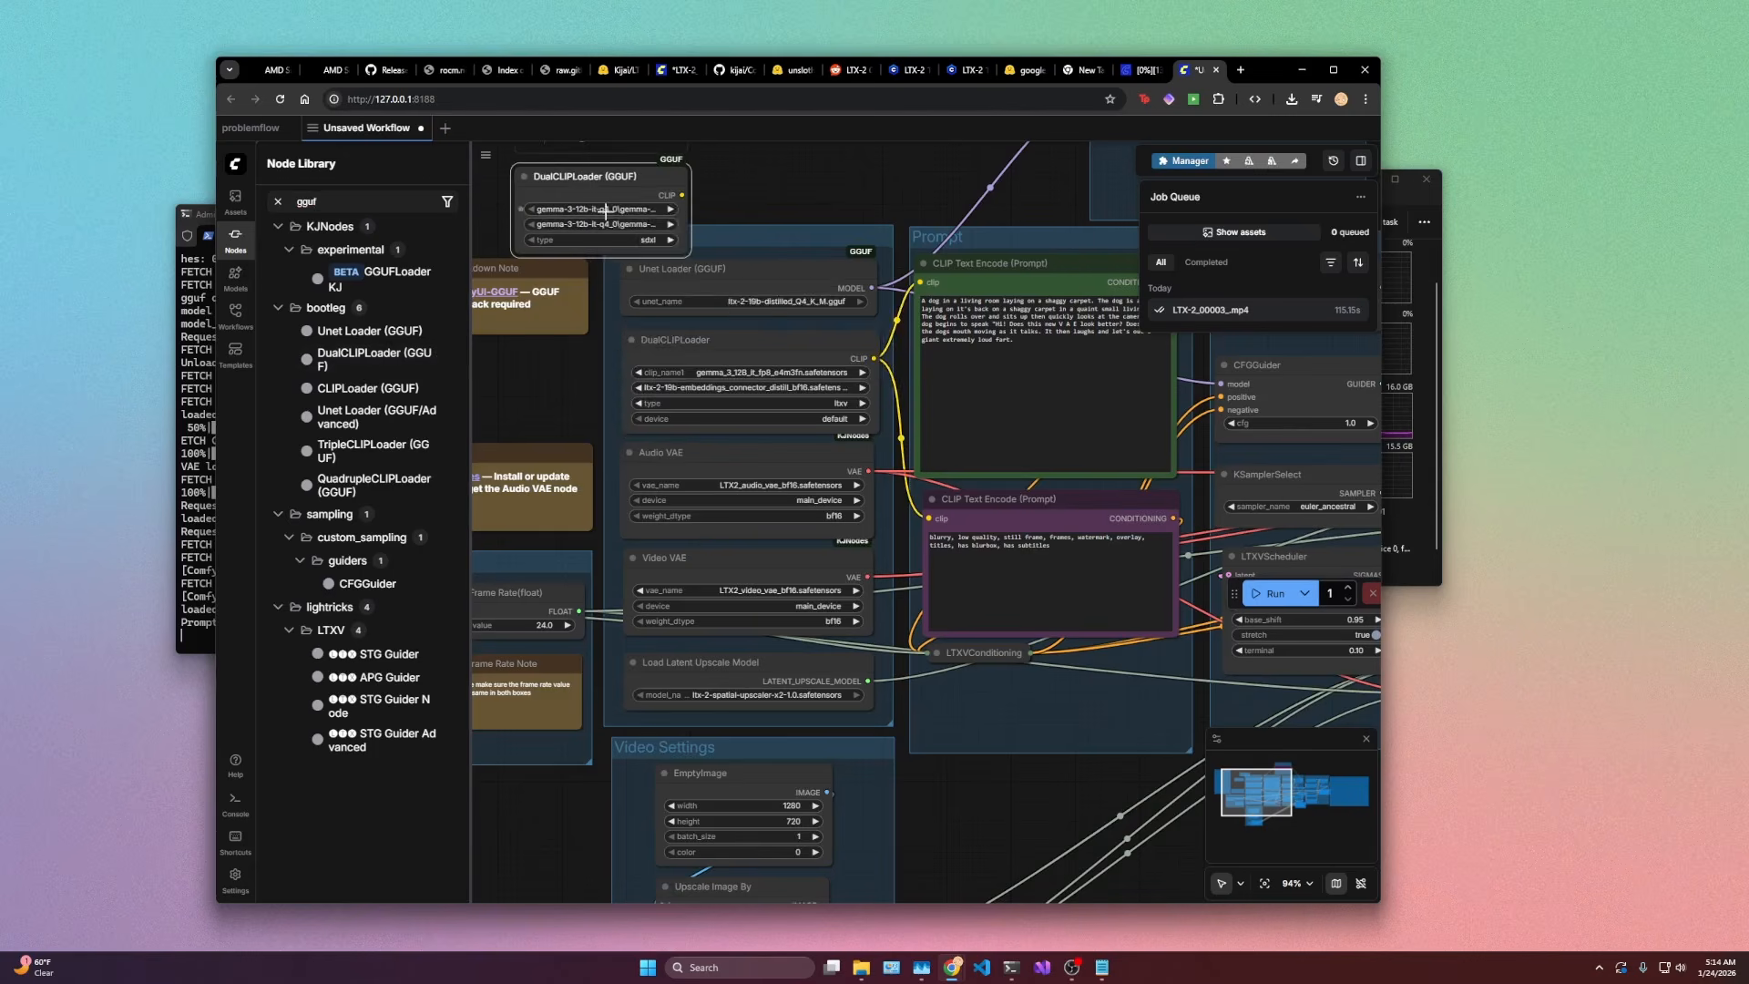
Step: Configure the DualCLIPLoader (GGUF) with gemma-3-12b-it-q4_0.gguf, ltx-2-19b-embeddings_connector_distill_bf16.safetensors and type ltxv
click(604, 211)
click(703, 231)
click(594, 224)
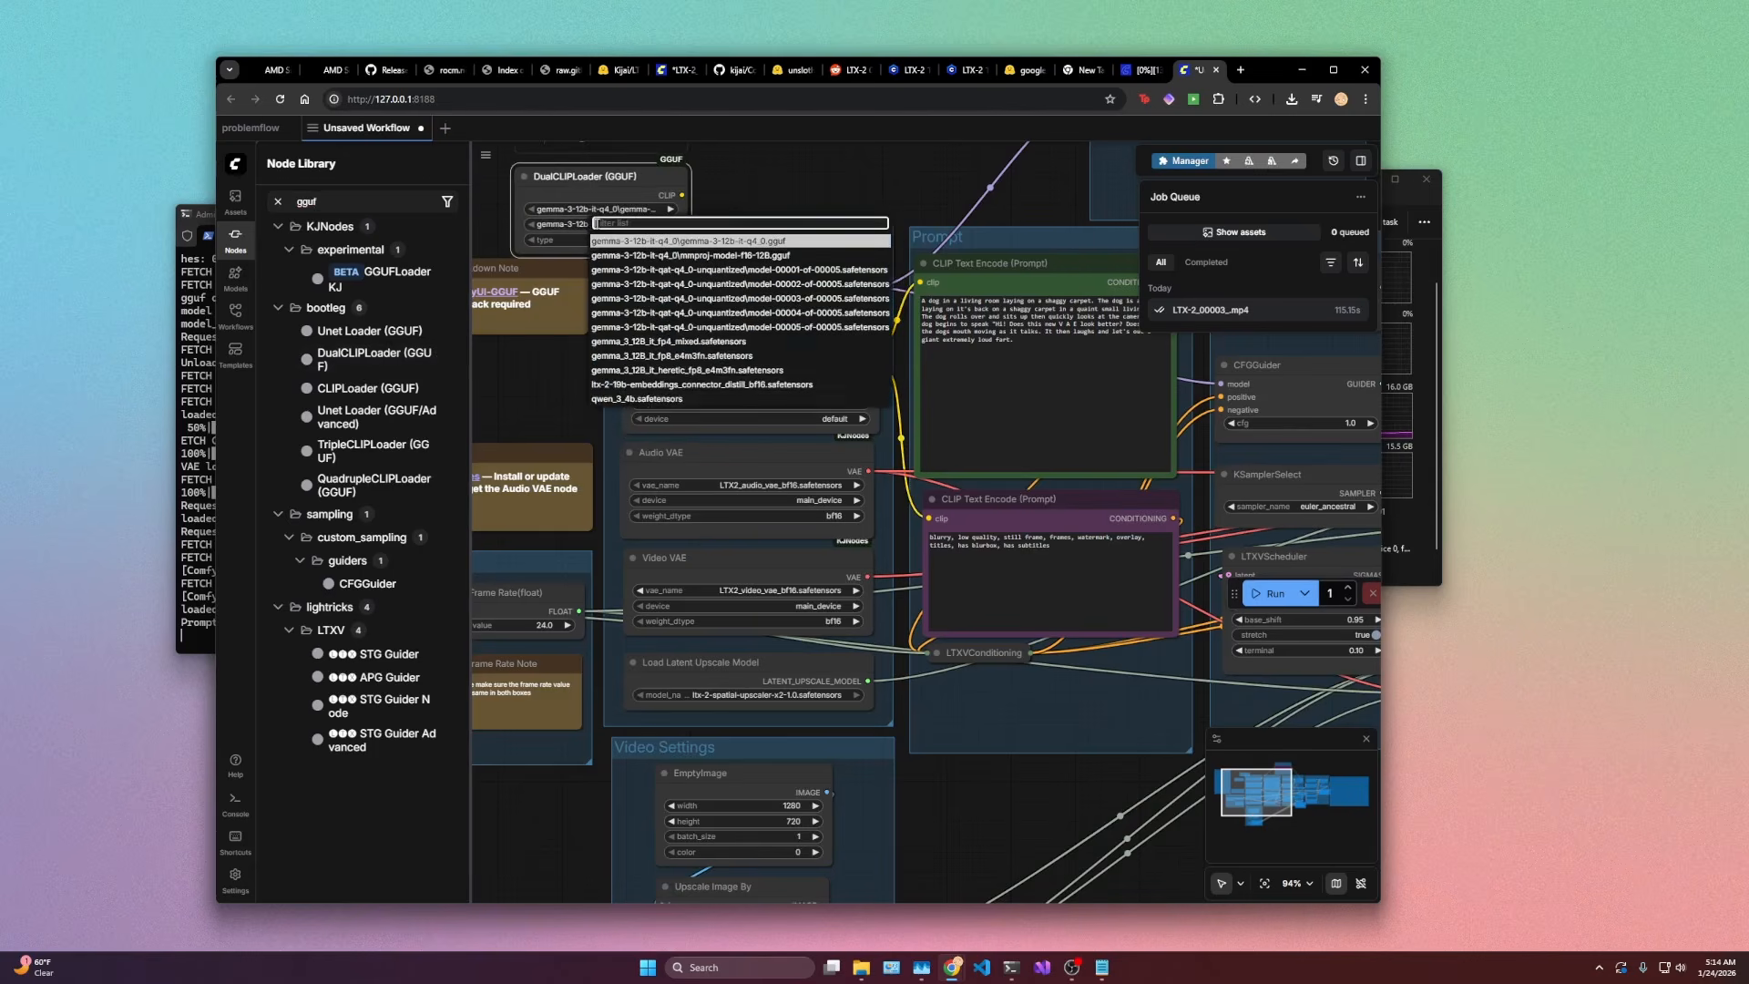
click(721, 383)
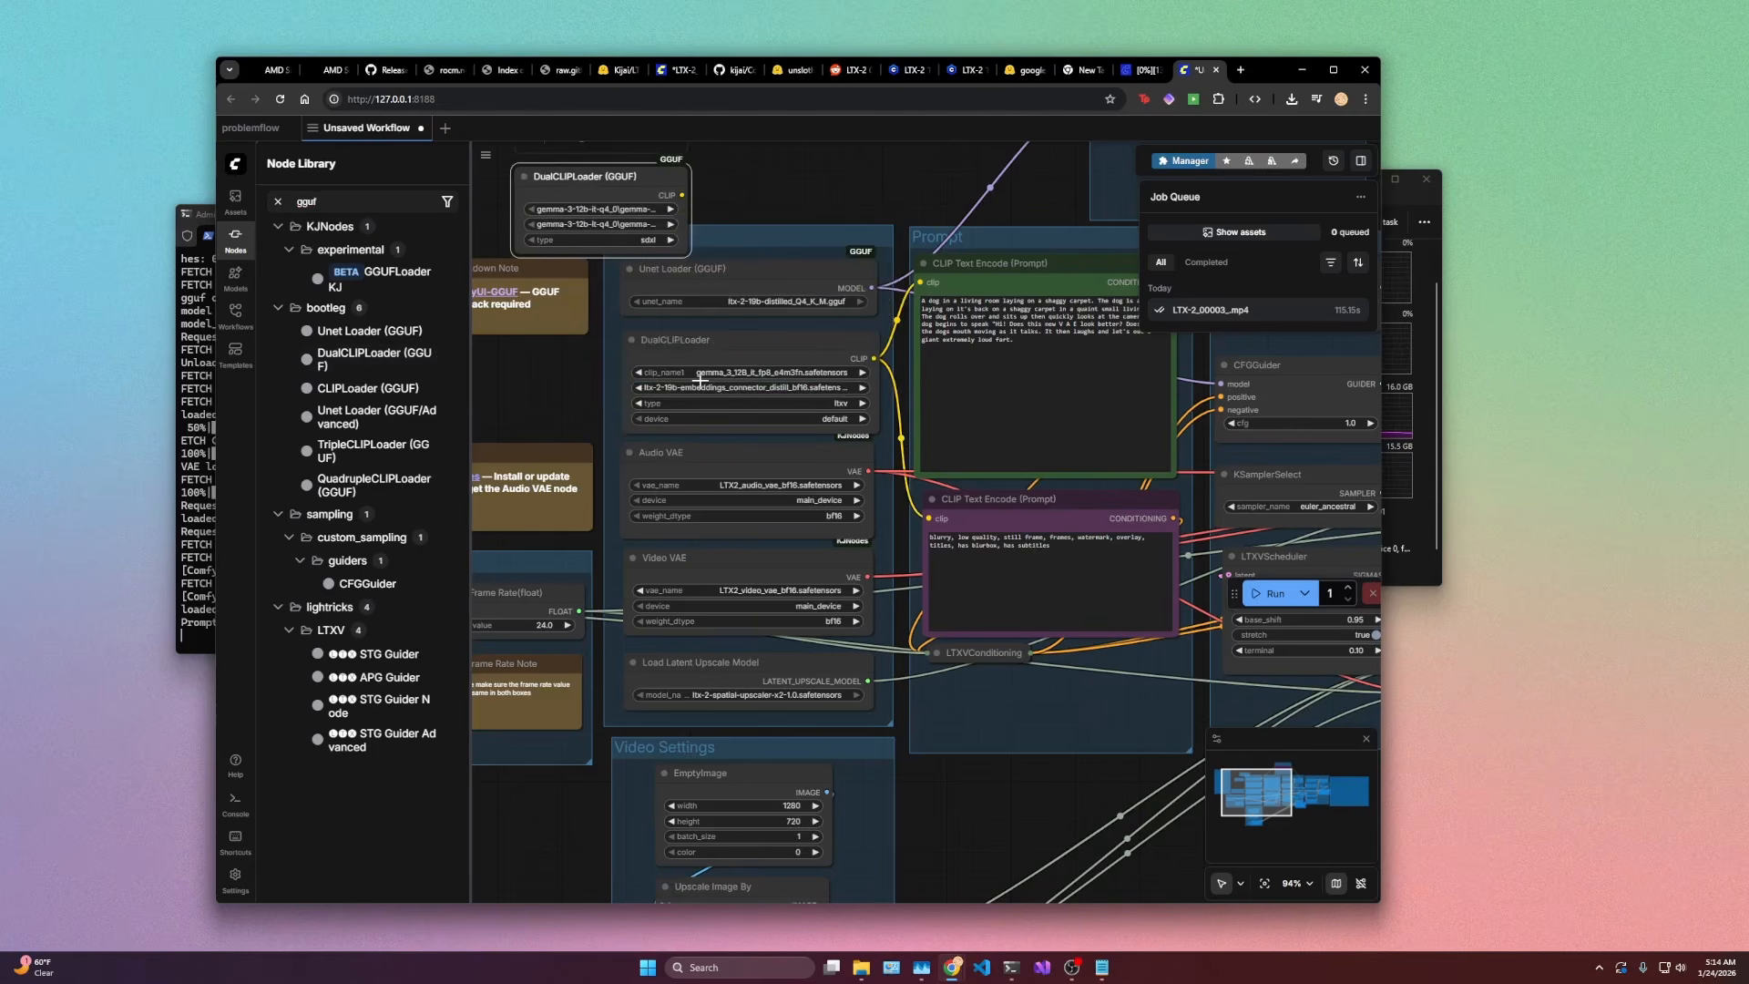
click(657, 240)
Step: Move the CLIP links to the DualCLIPLoader (GGUF) and put it in the original DualCLIPLoader's place in the Model group
drag(874, 359, 682, 195)
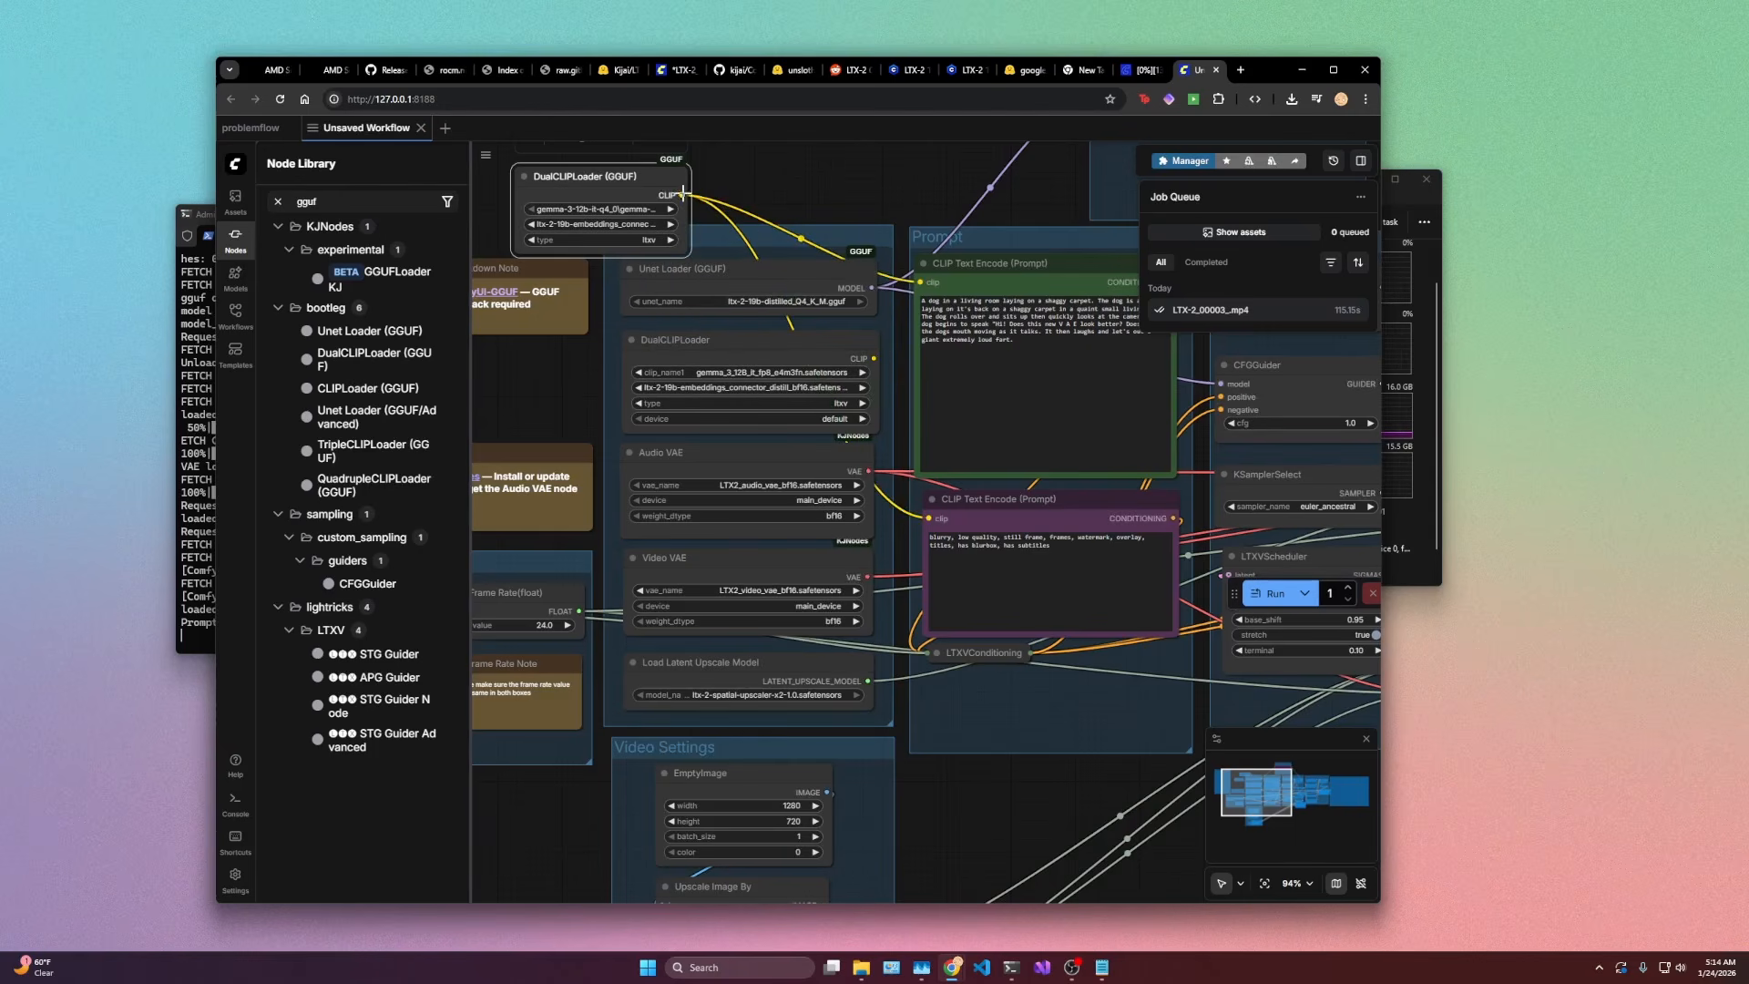
drag(824, 344, 904, 151)
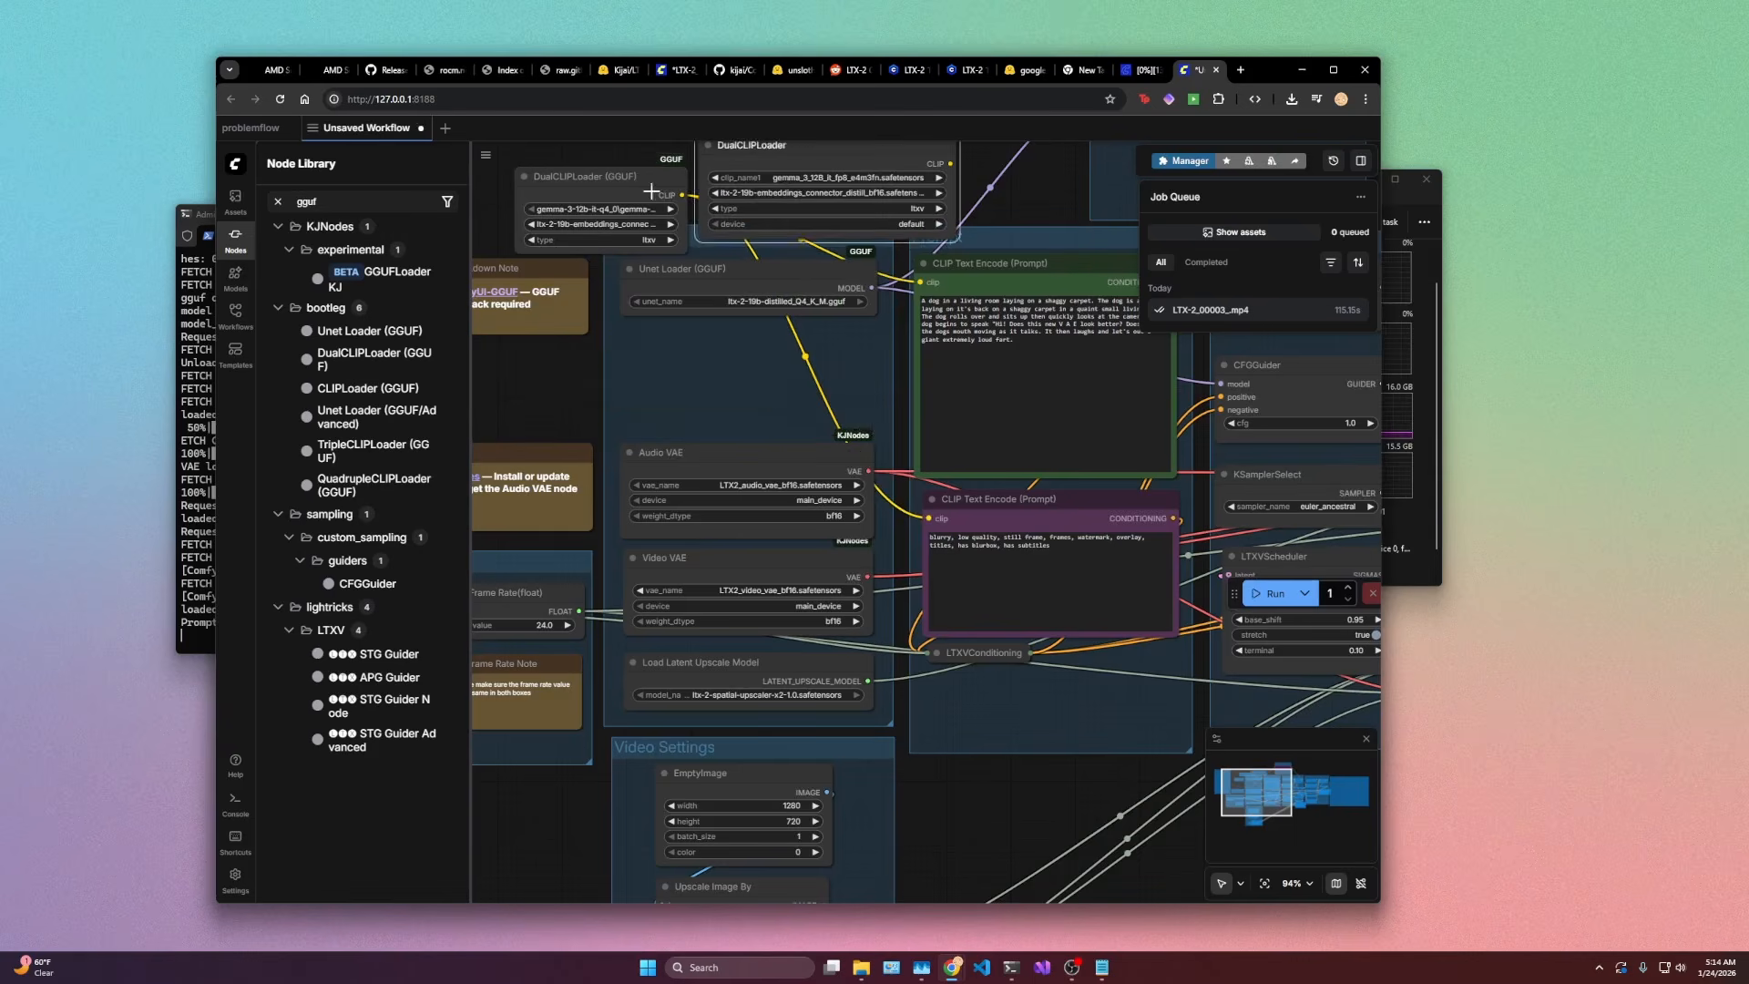
drag(631, 197, 745, 387)
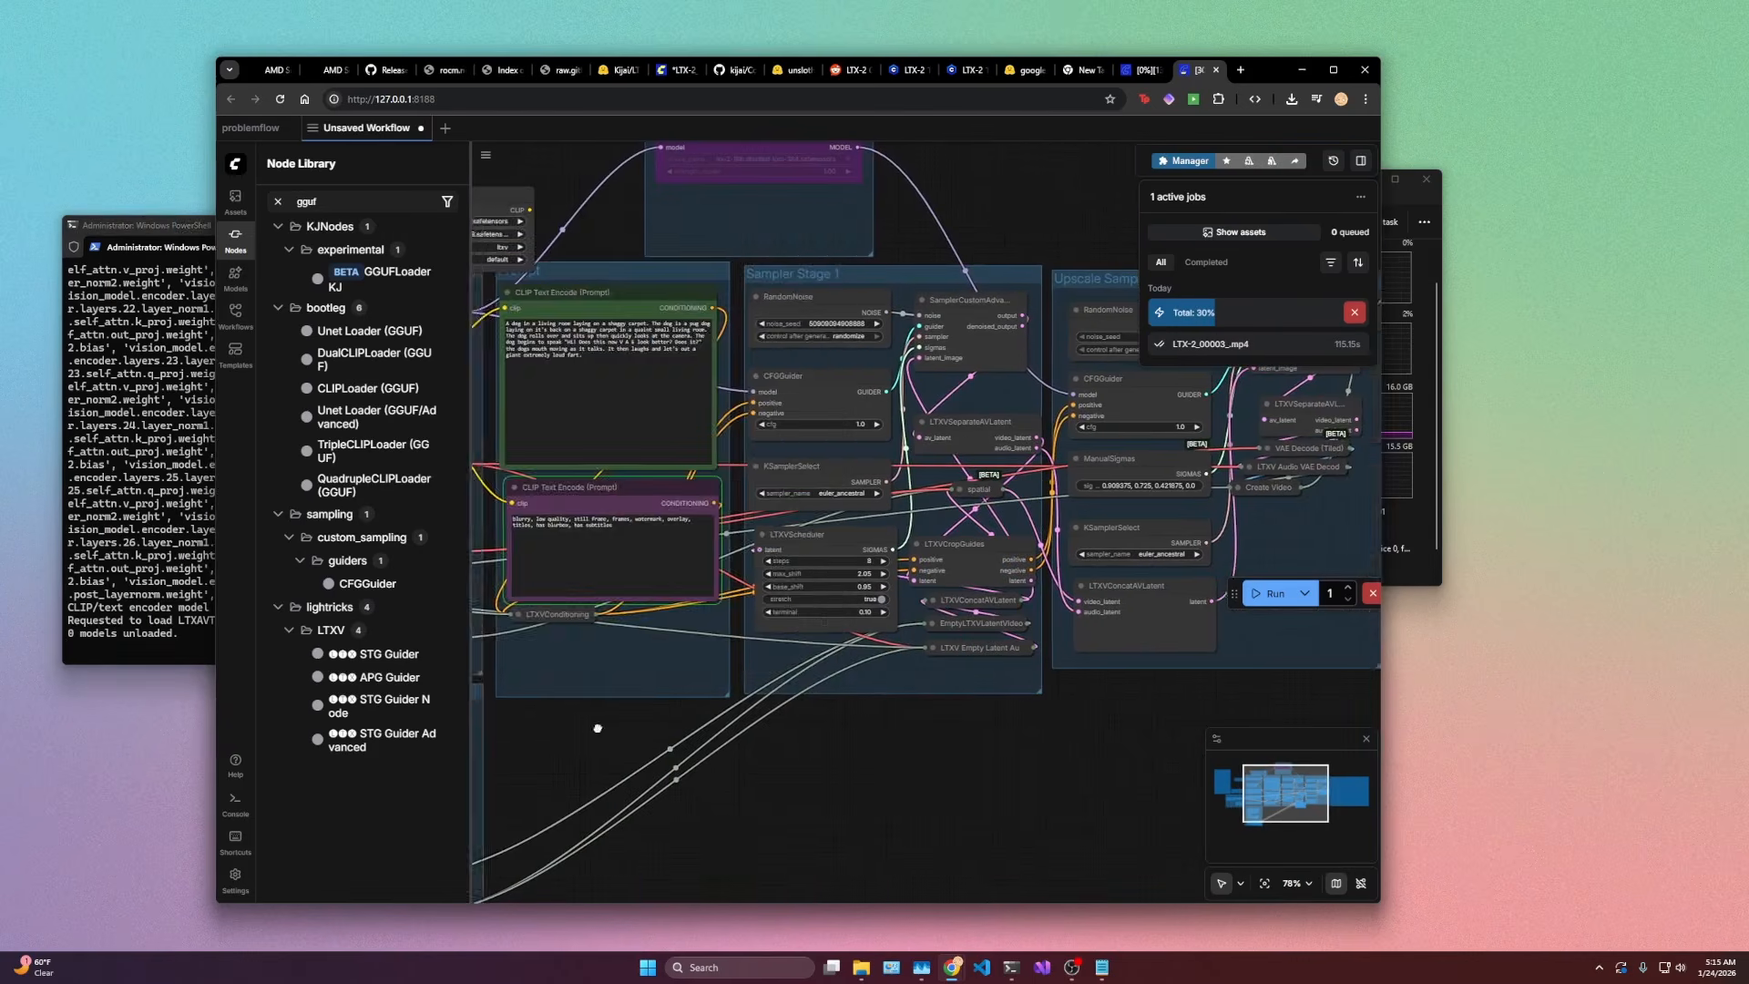
Step: Check the run's progress in the PowerShell console and play the generated video in the Save Video node
drag(598, 729, 587, 729)
key(alt+Tab)
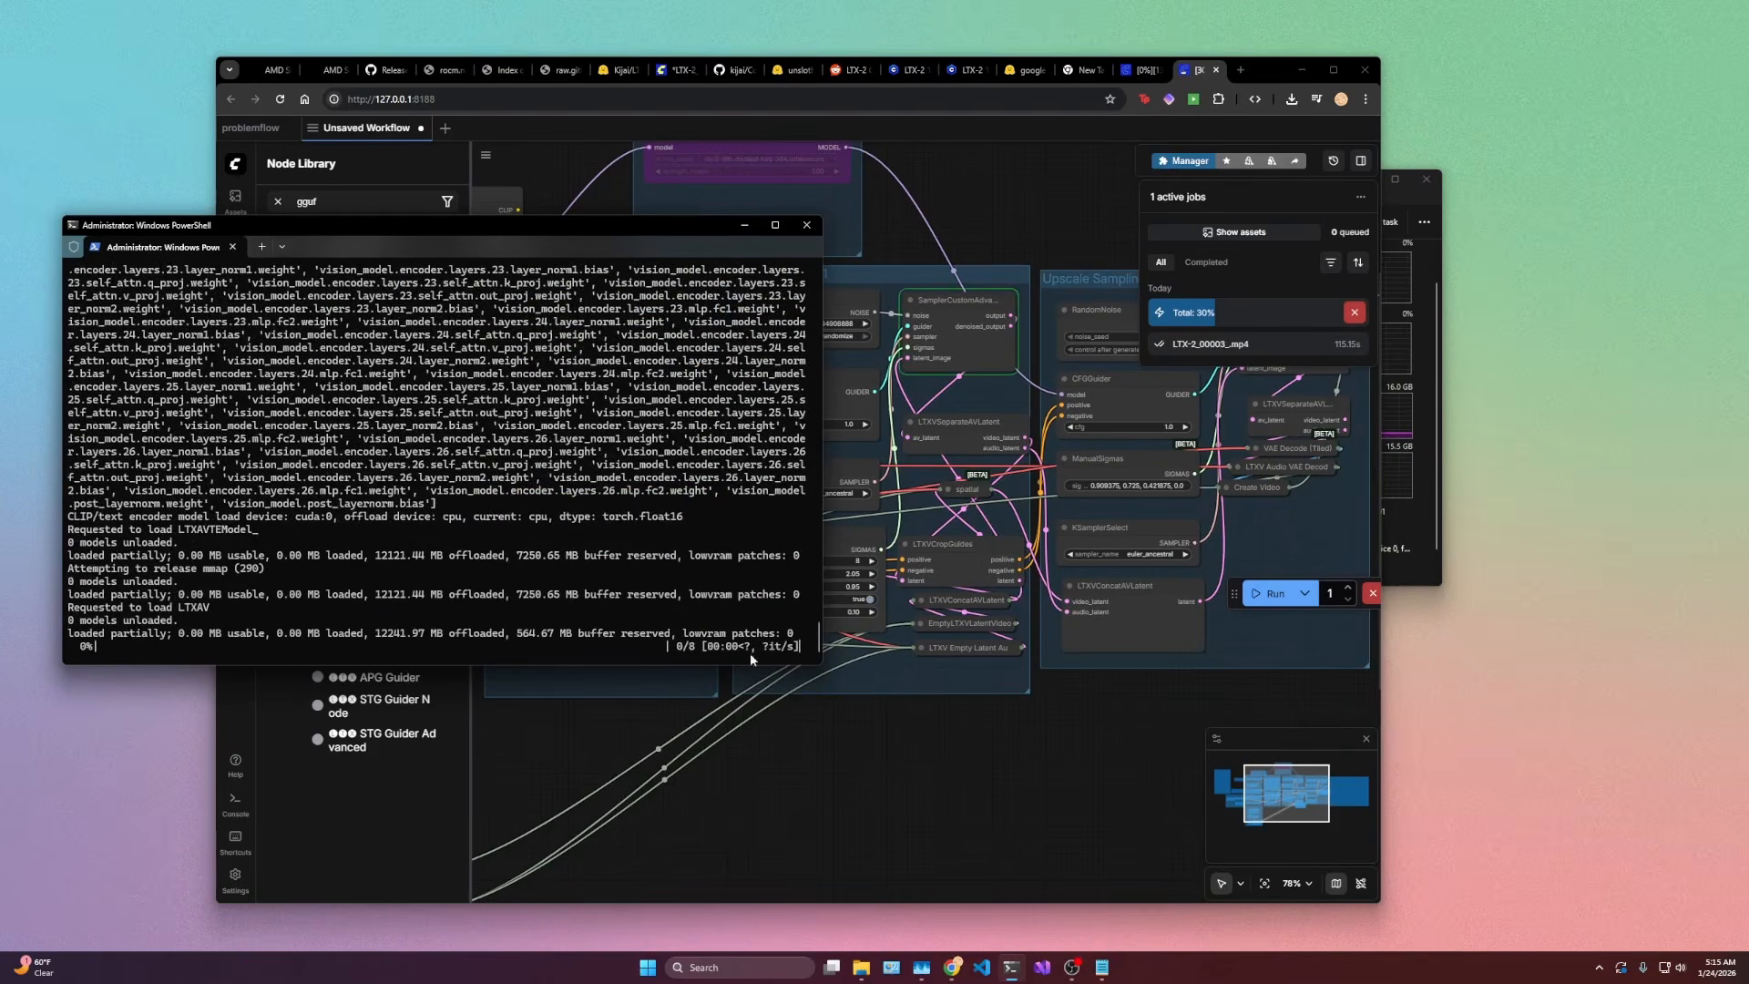
key(alt+Tab)
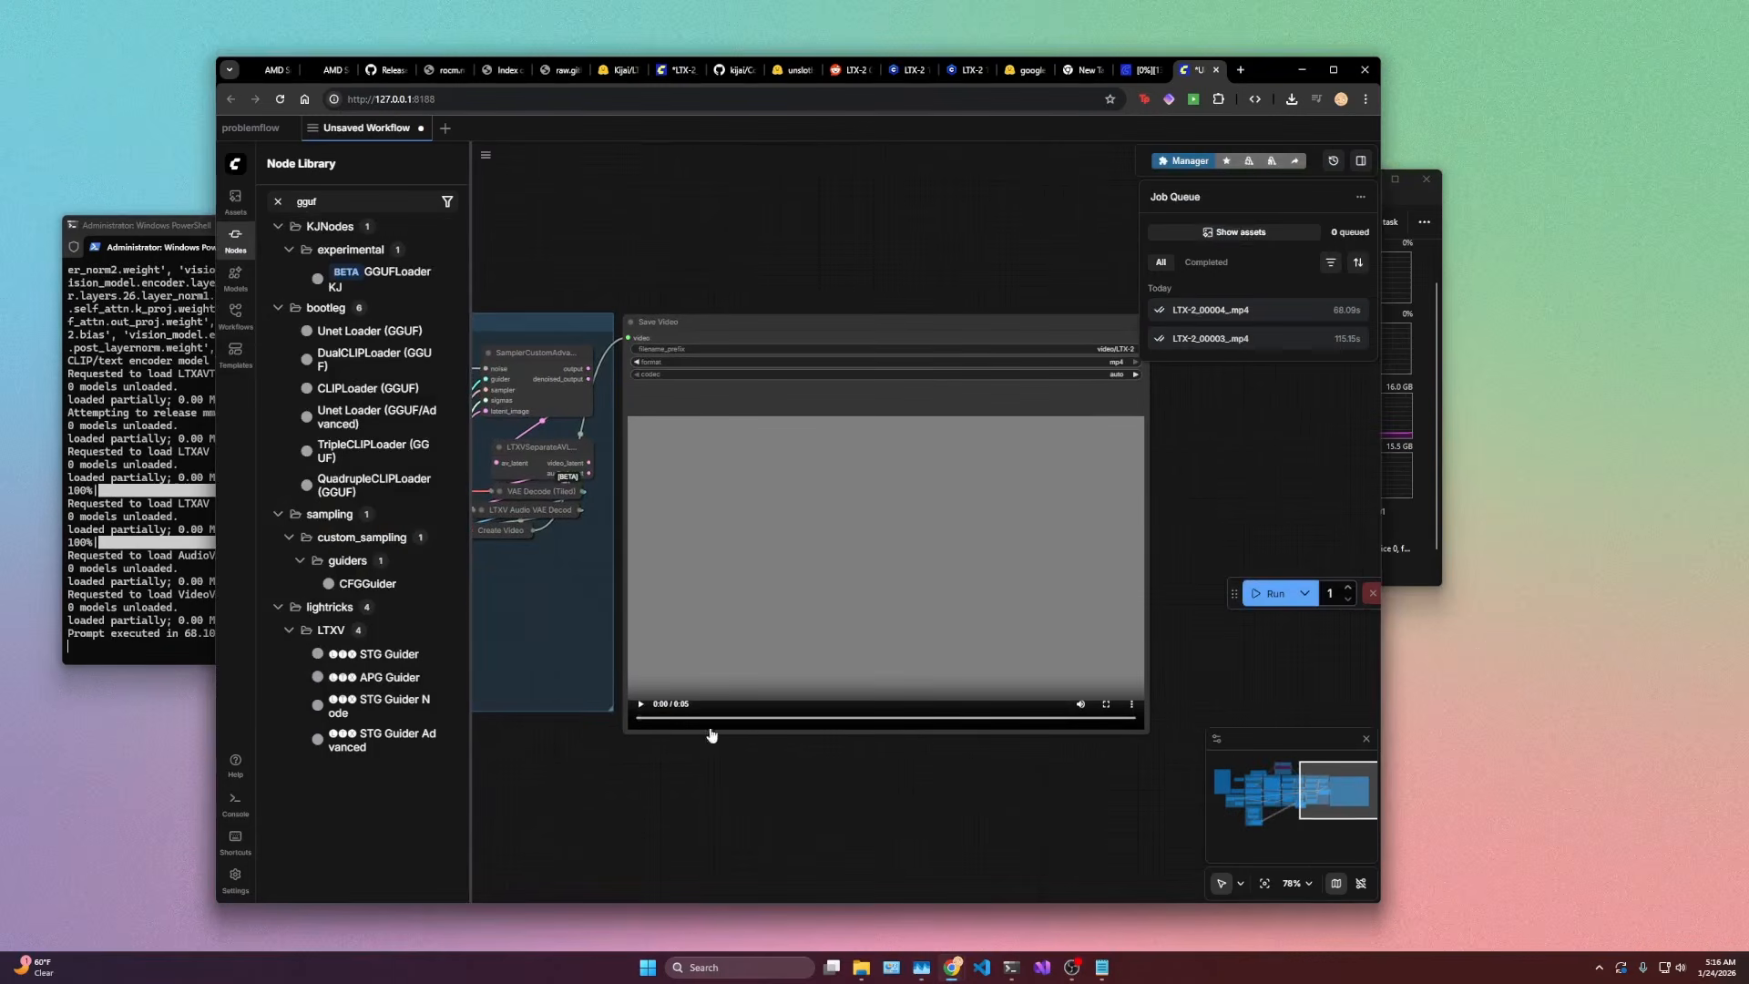
click(641, 705)
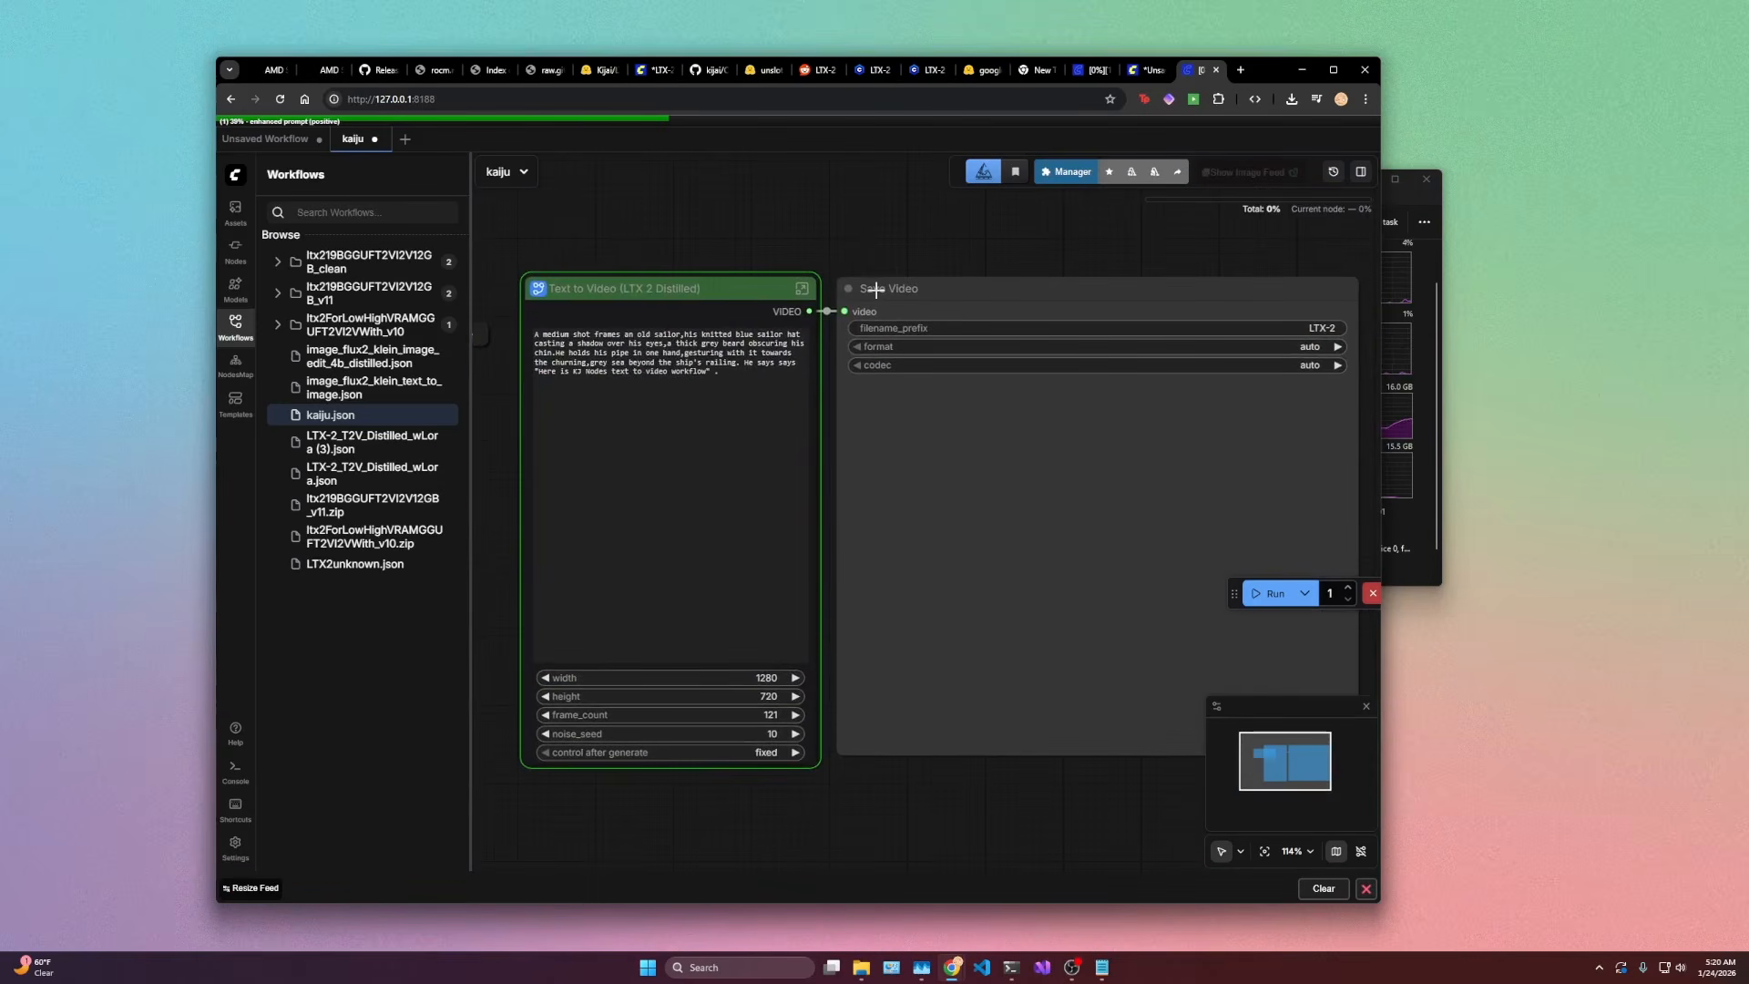
Step: Examine the GGUF, CLIP and VAE loader nodes inside the kaiju workflow's Text to Video (LTX 2 Distilled) subgraph
click(801, 288)
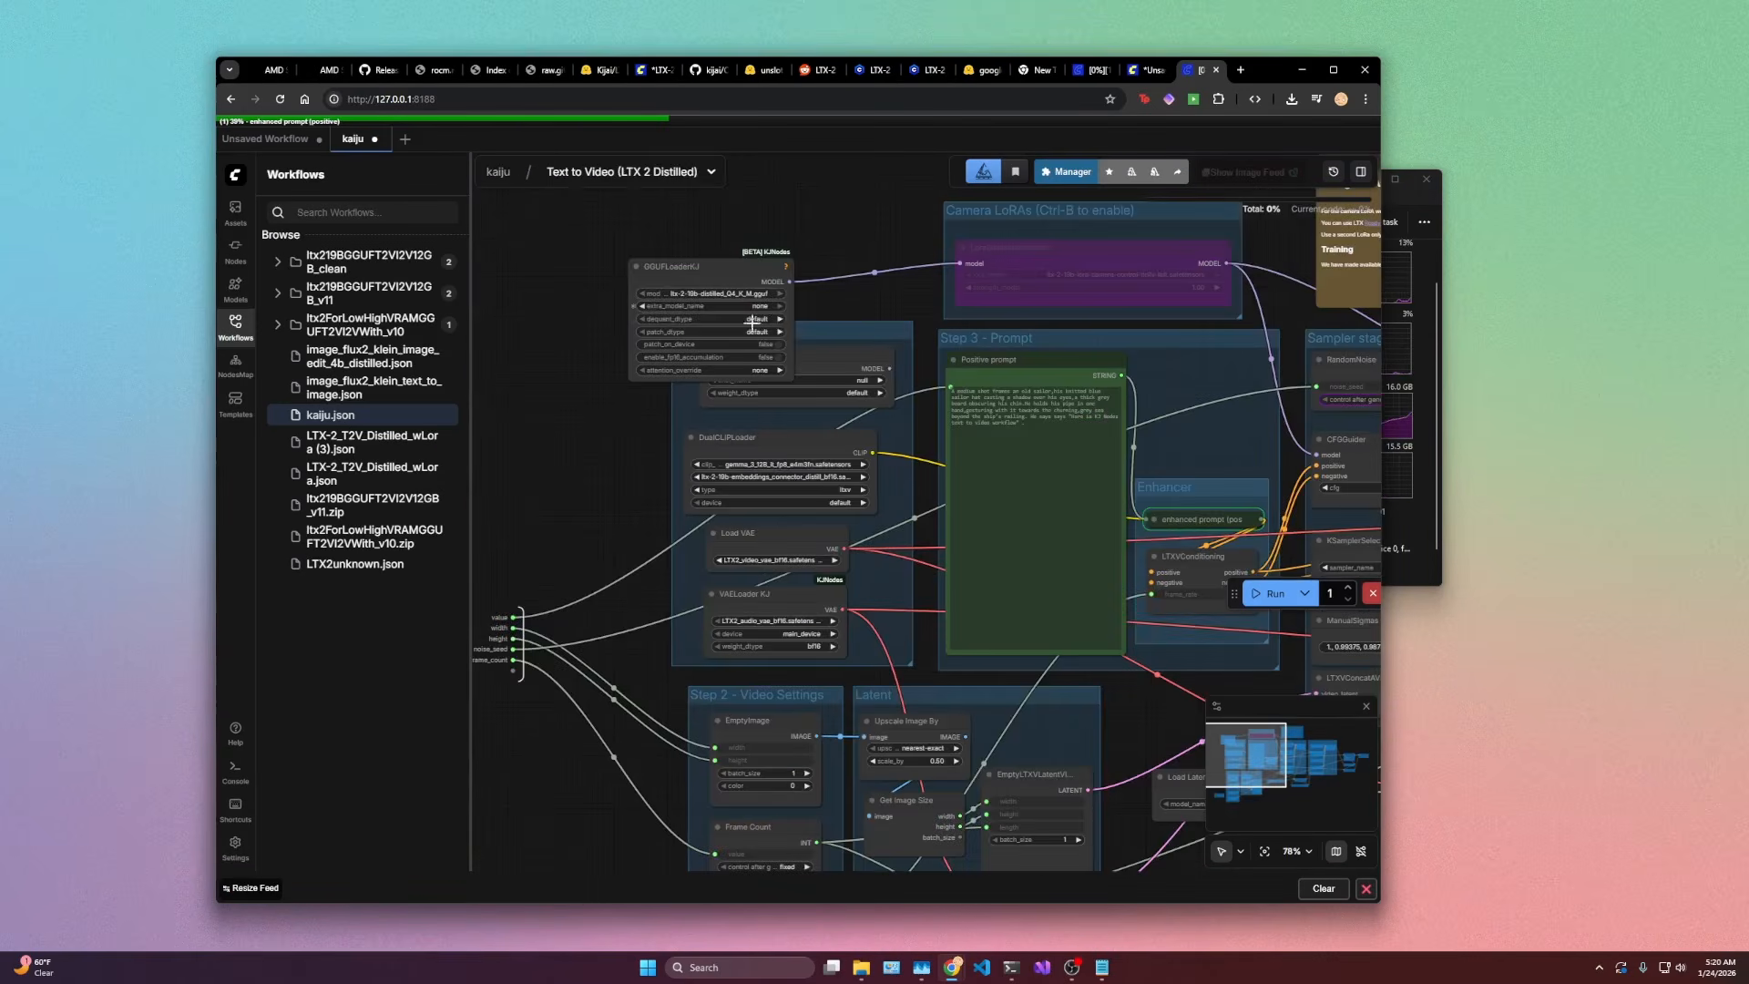
scroll(793, 317, up, 3)
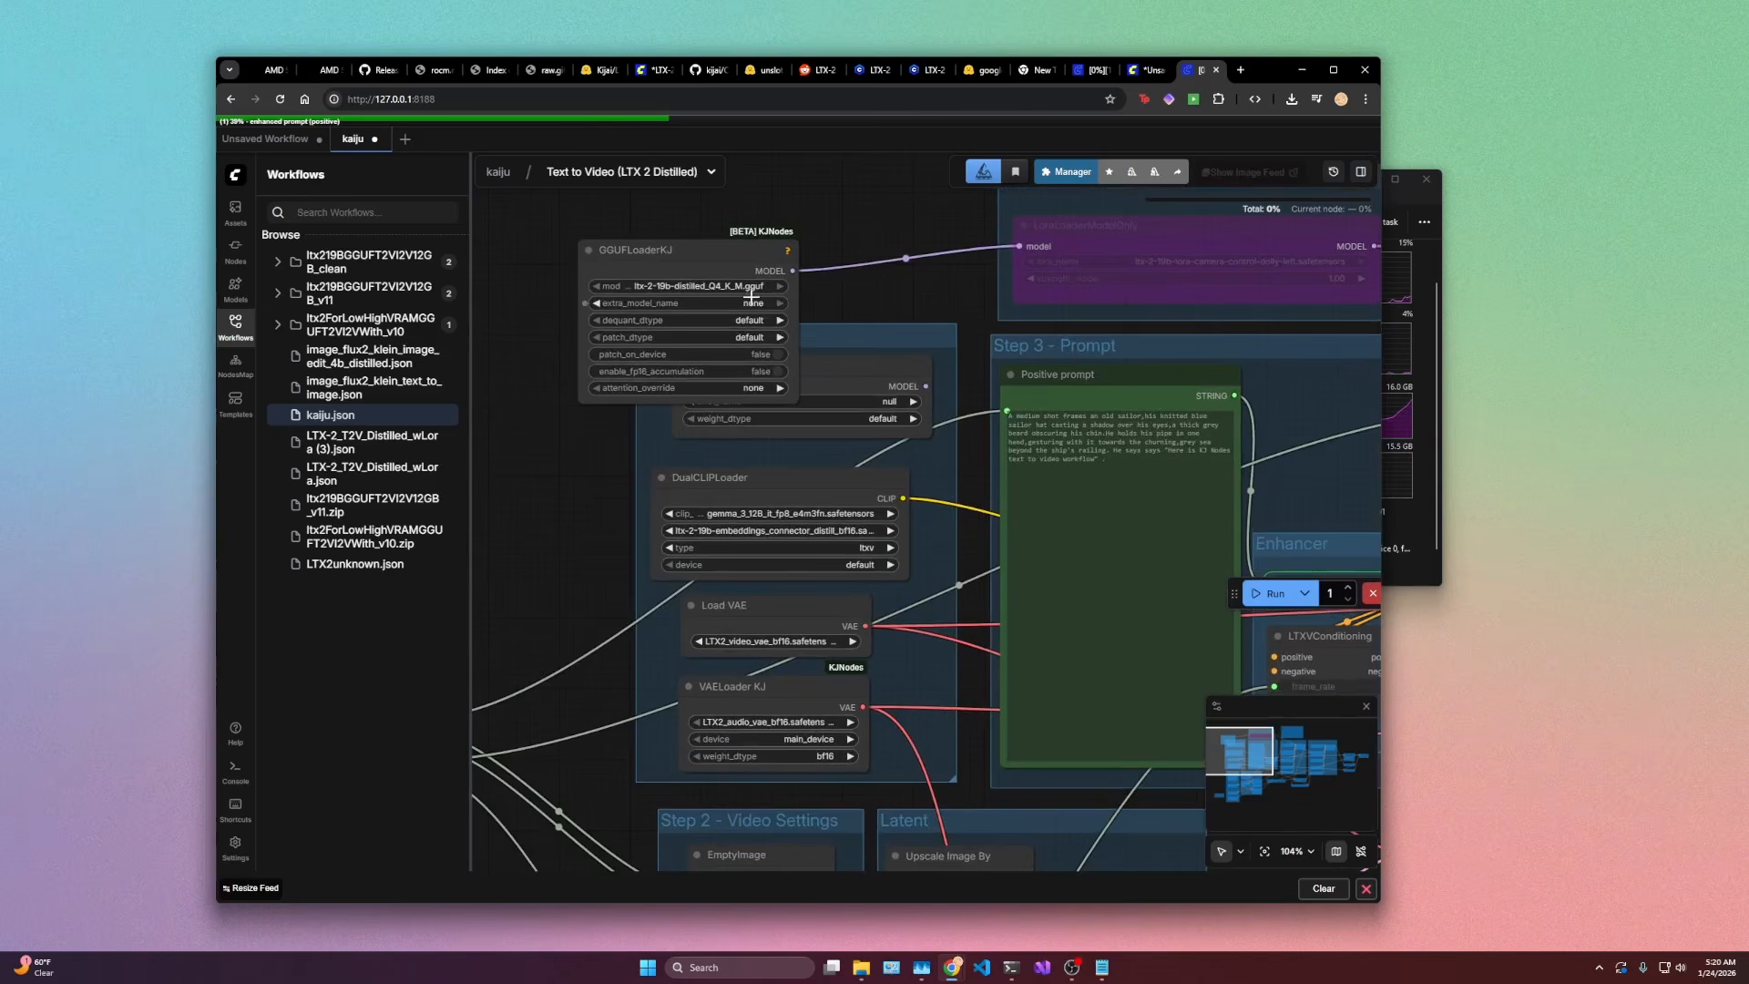
click(499, 171)
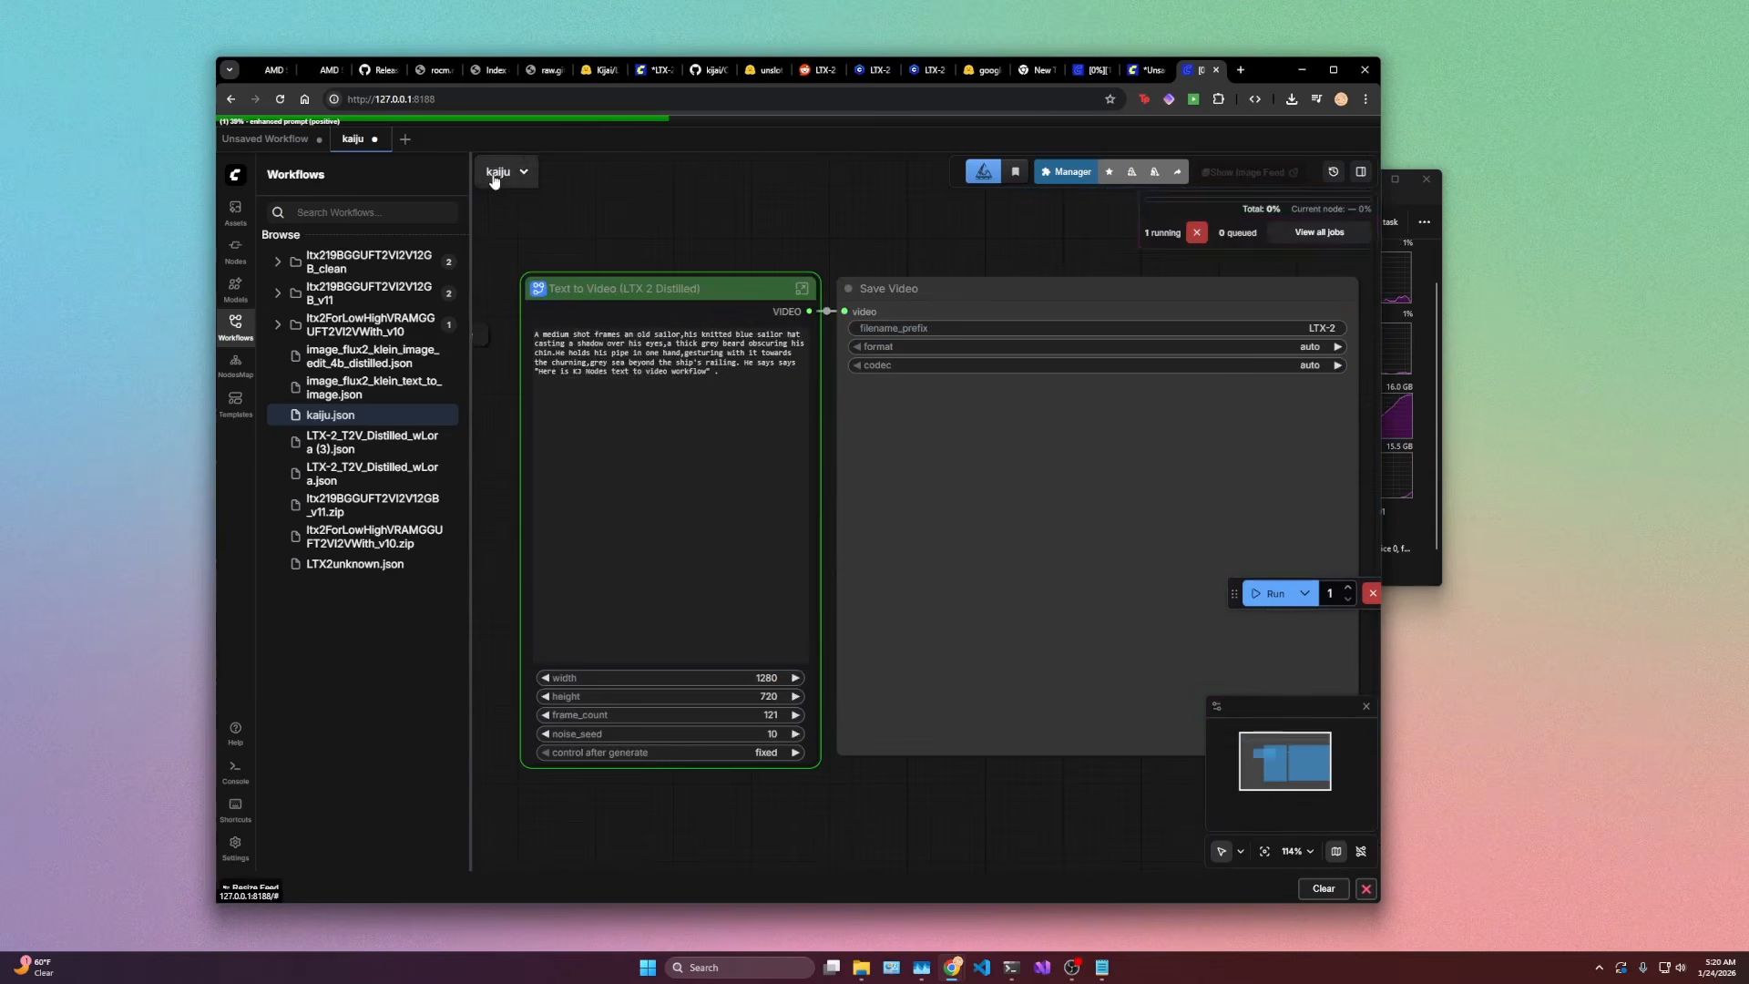
drag(819, 254, 937, 253)
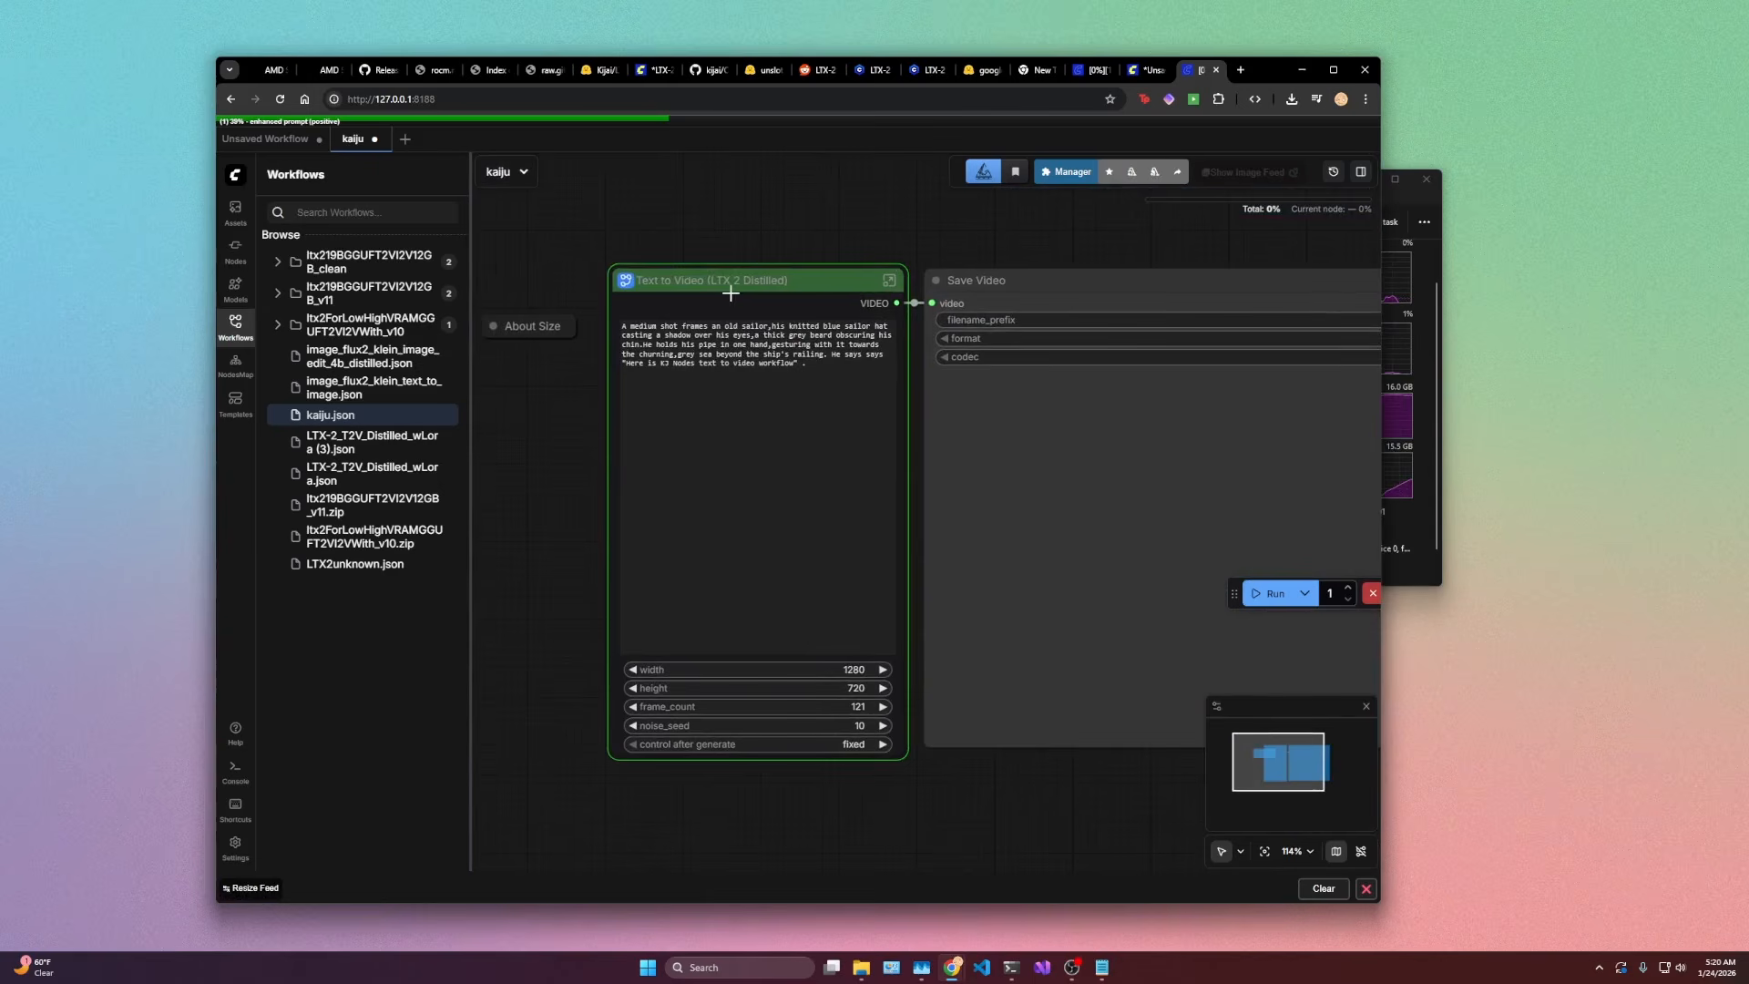
scroll(879, 246, right, 2)
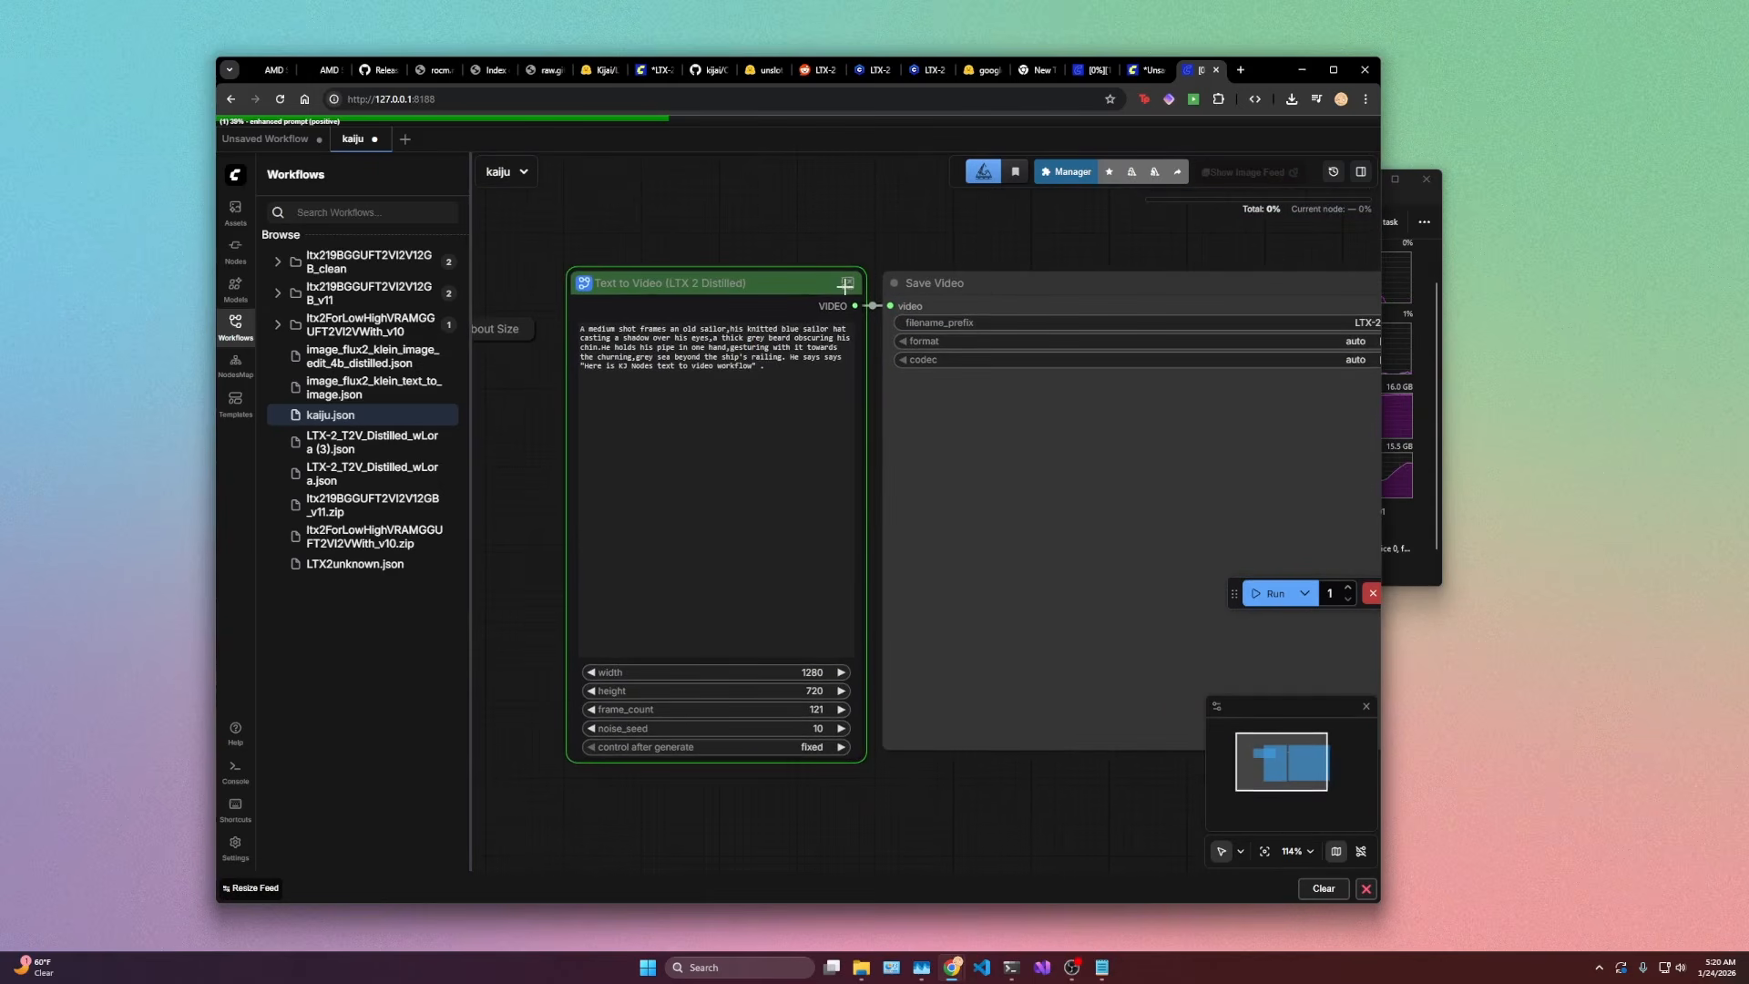
click(844, 285)
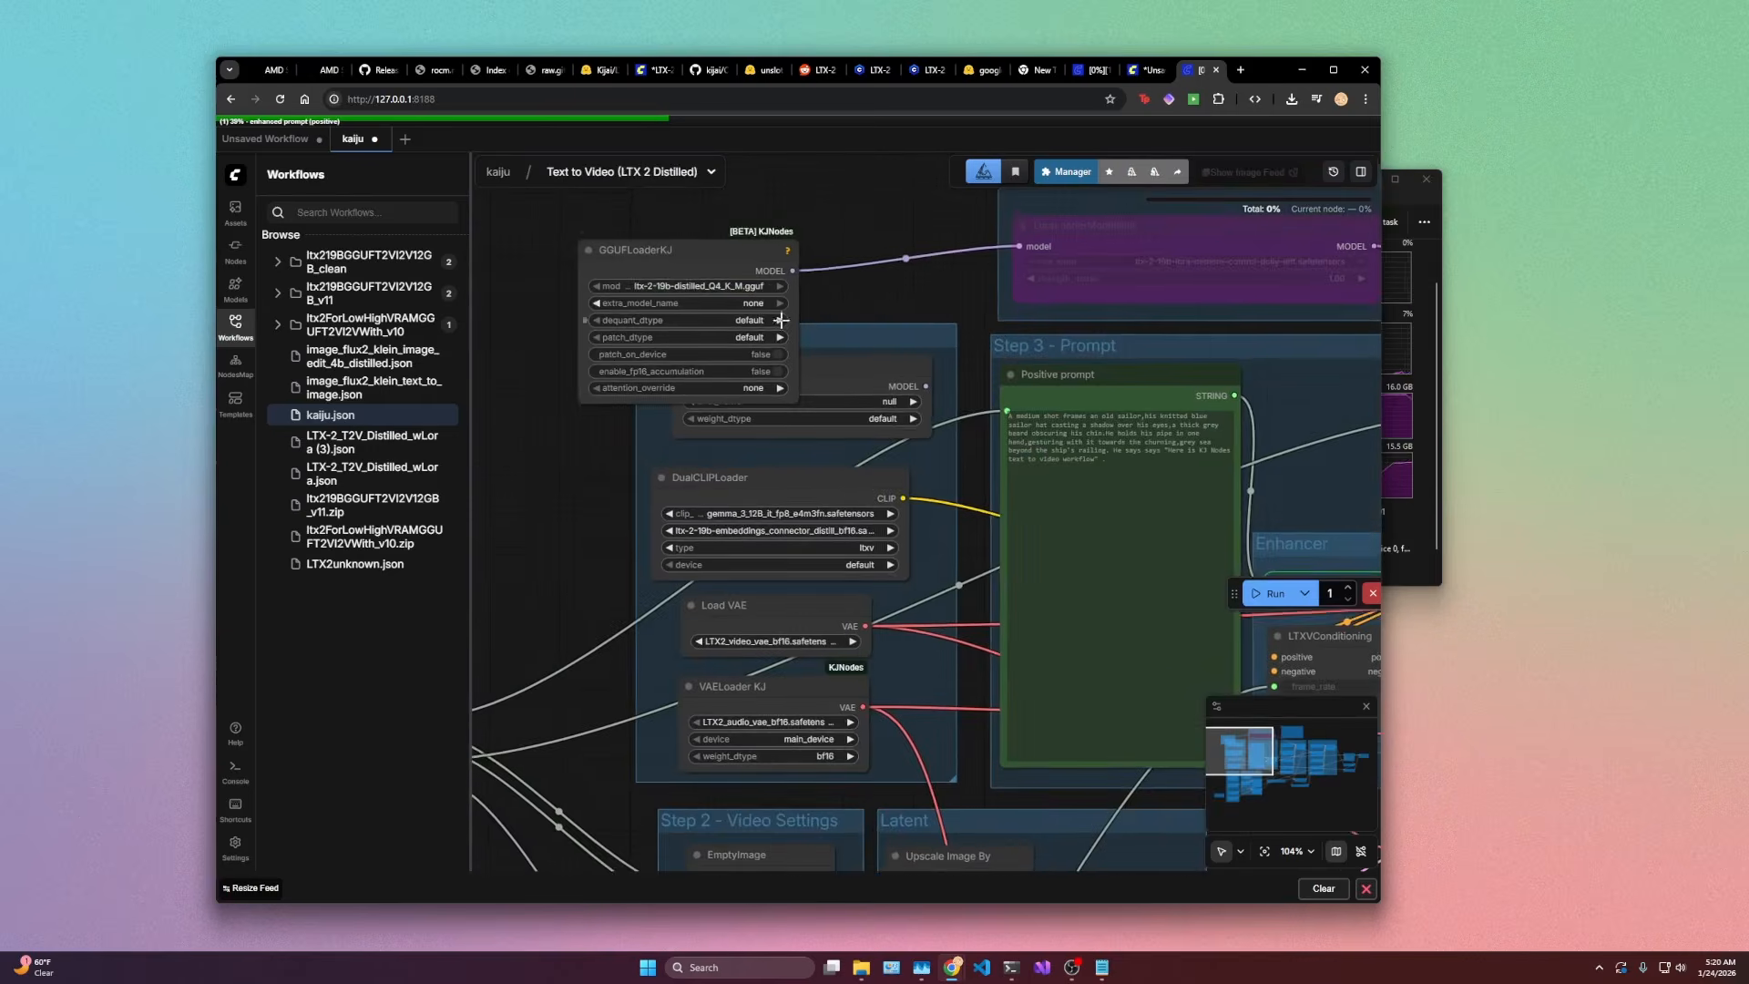
scroll(878, 322, down, 2)
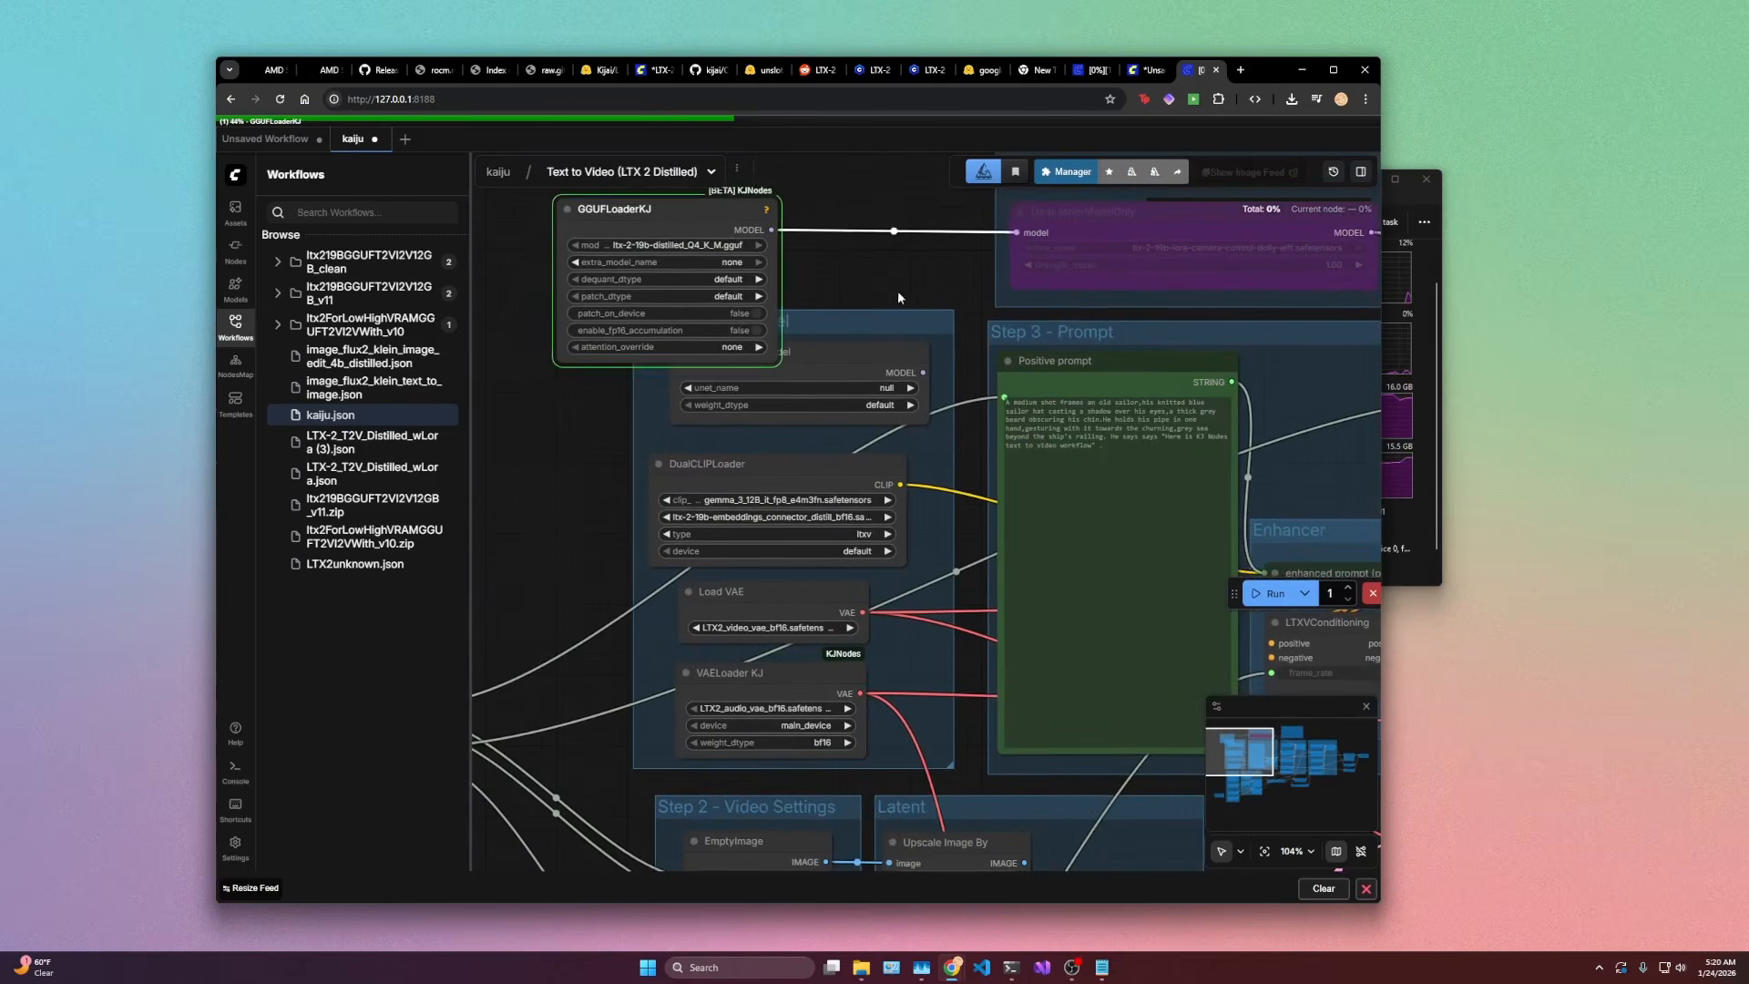